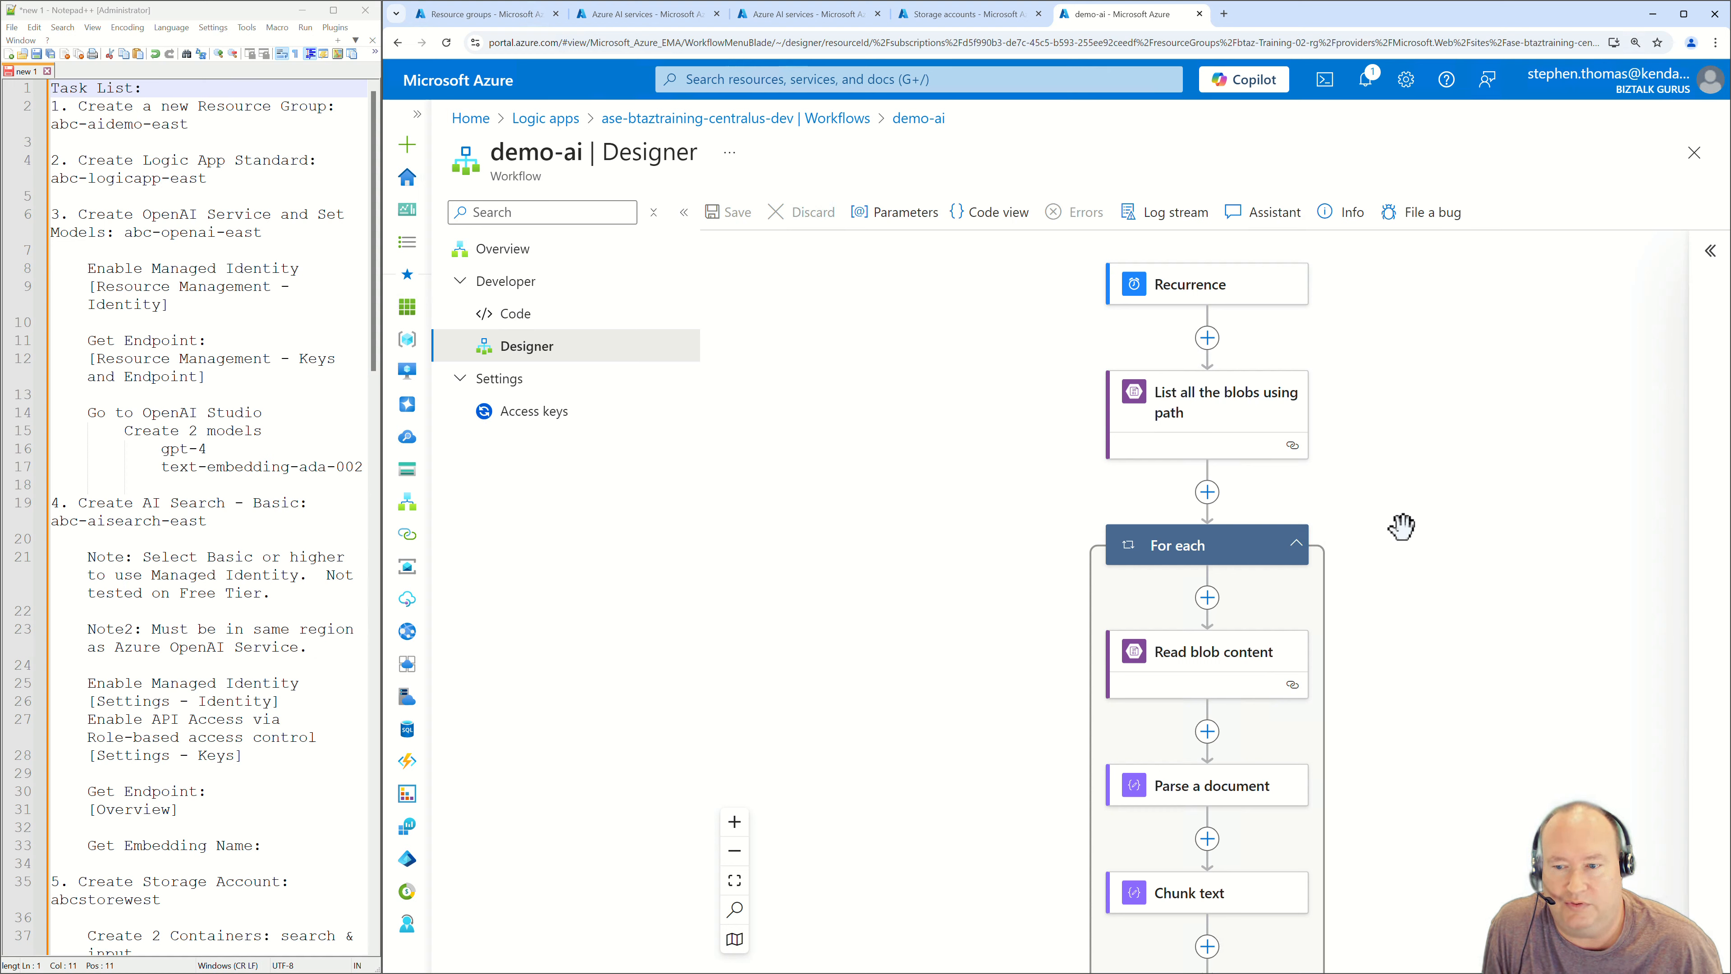
Review the demo-ai workflow in the designer, from the Recurrence trigger down to the Index multiple documents action.
scroll(1401, 573, down, 3)
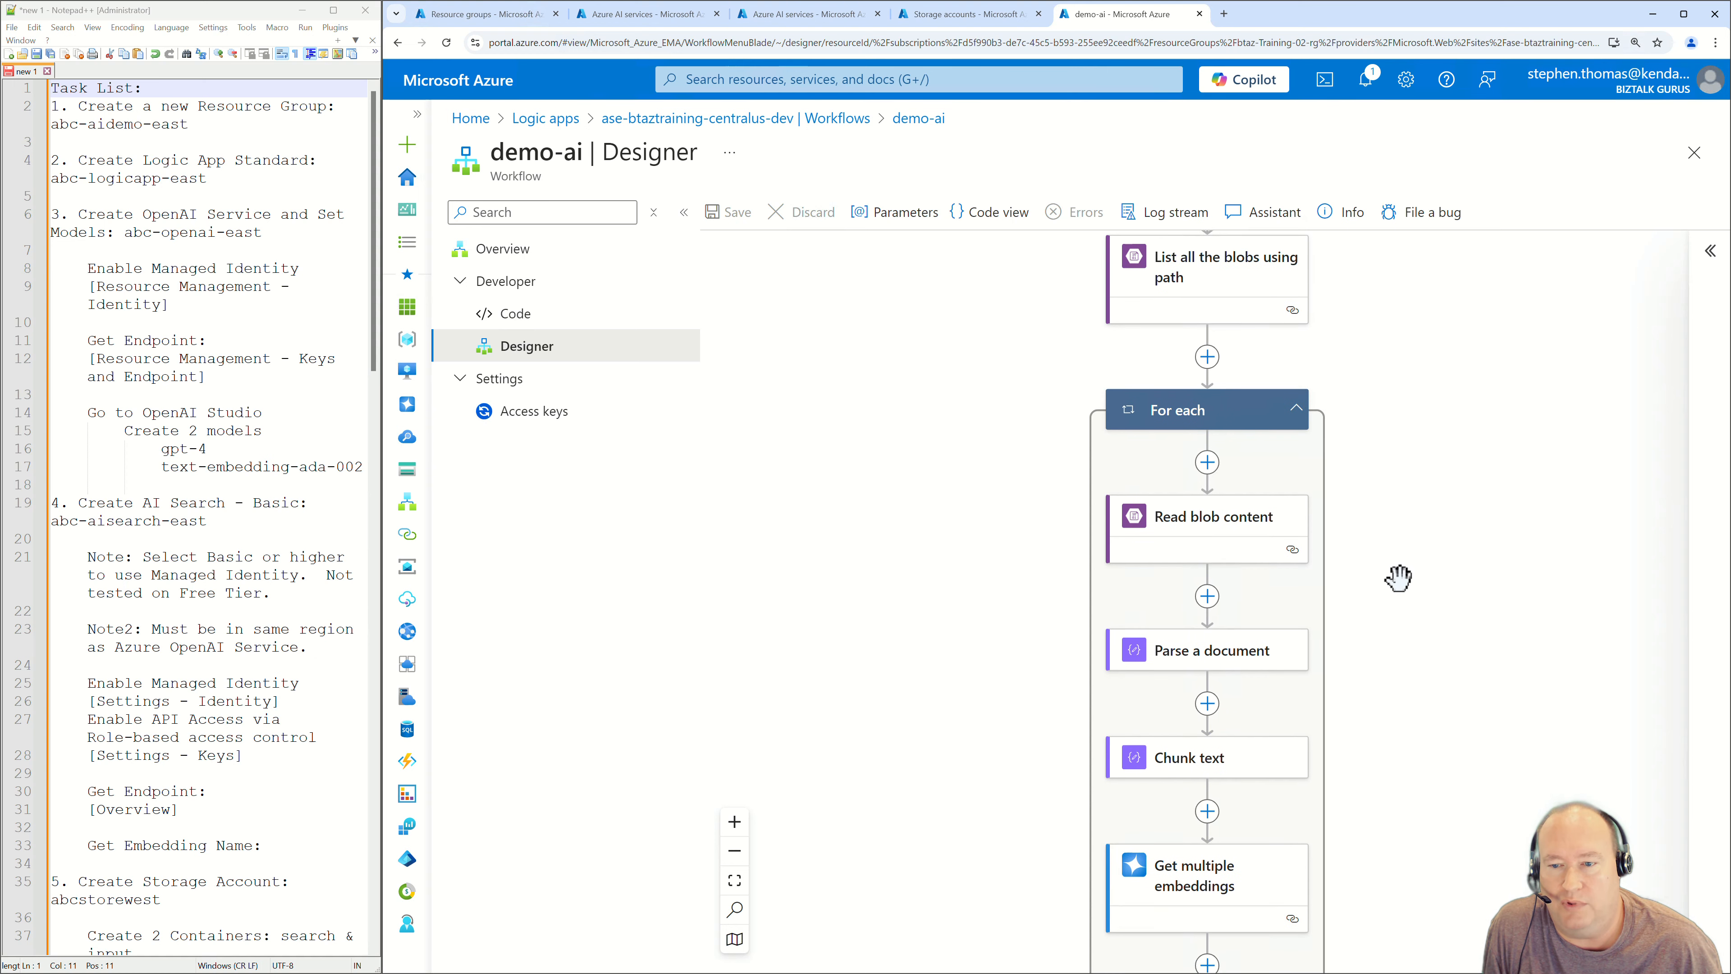
scroll(1398, 578, down, 1)
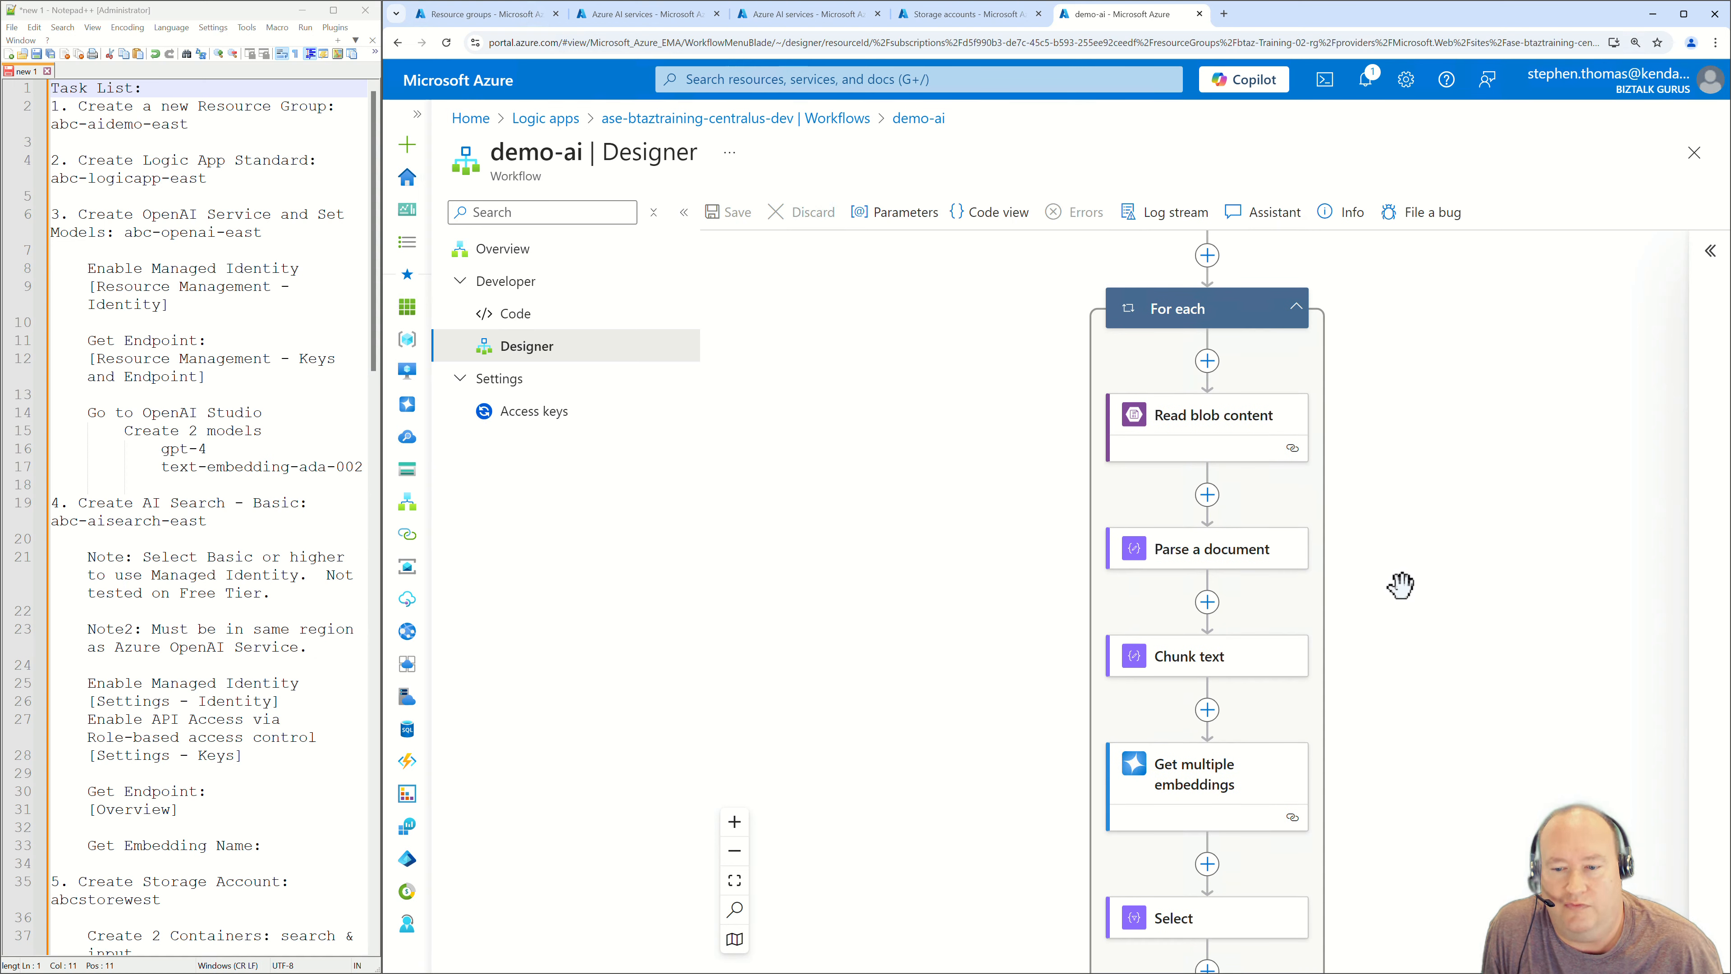
scroll(1397, 589, down, 1)
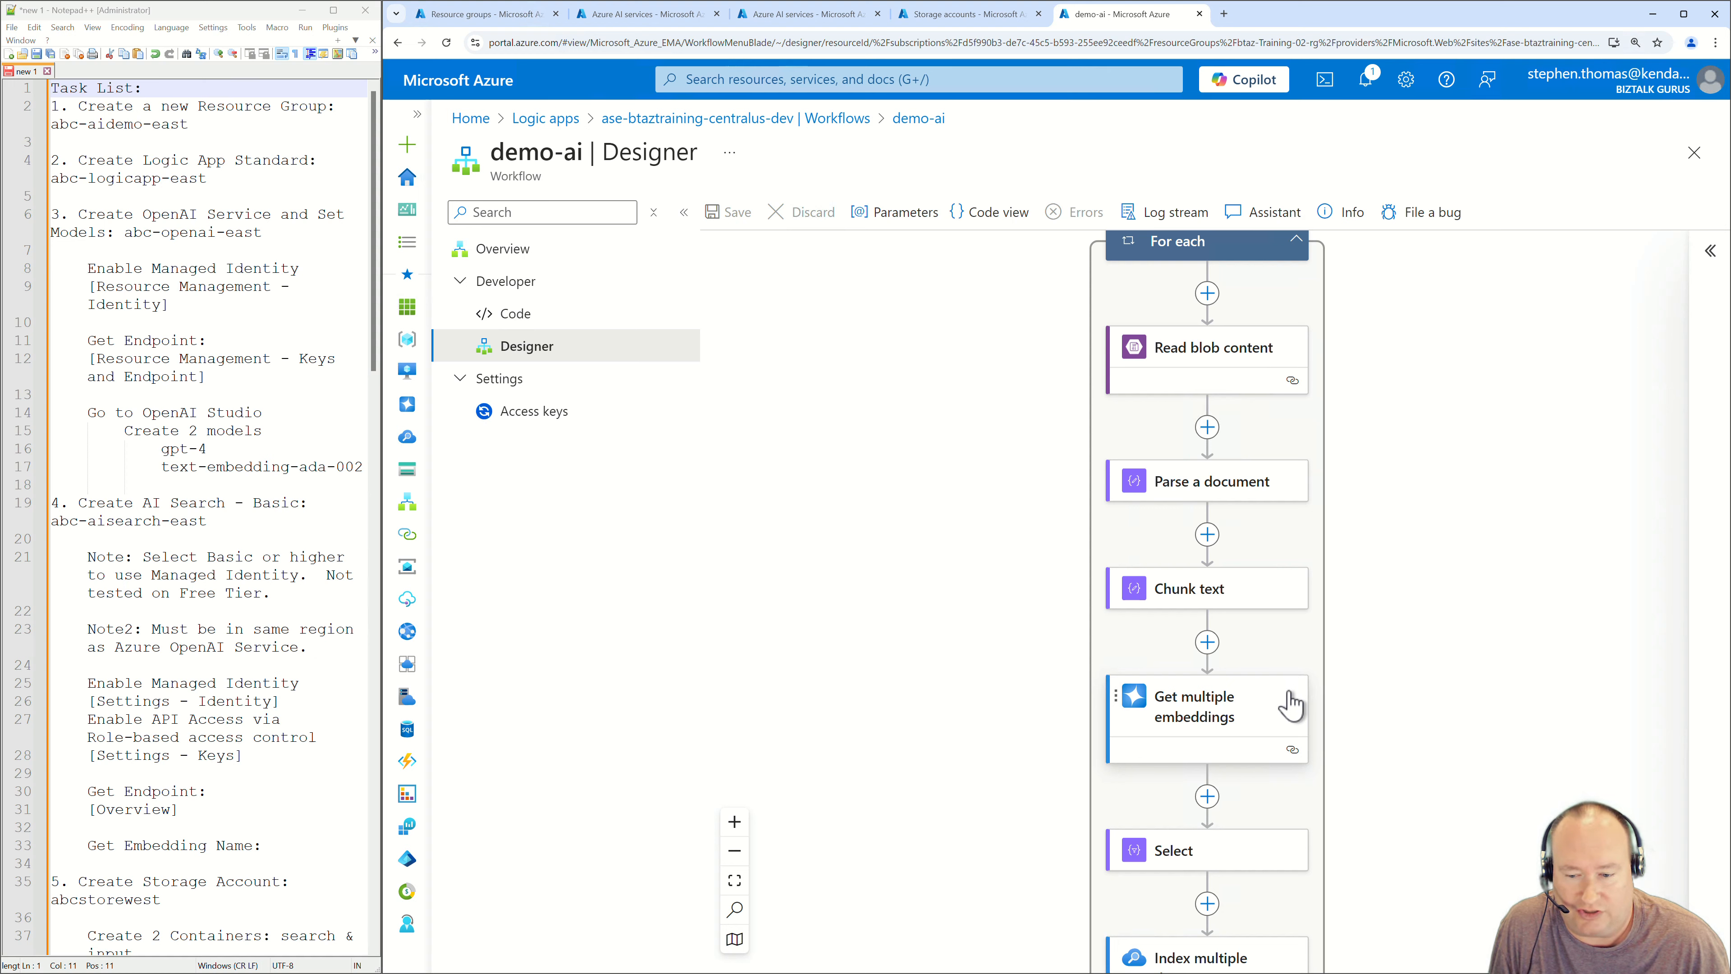
drag(1373, 692, 1370, 456)
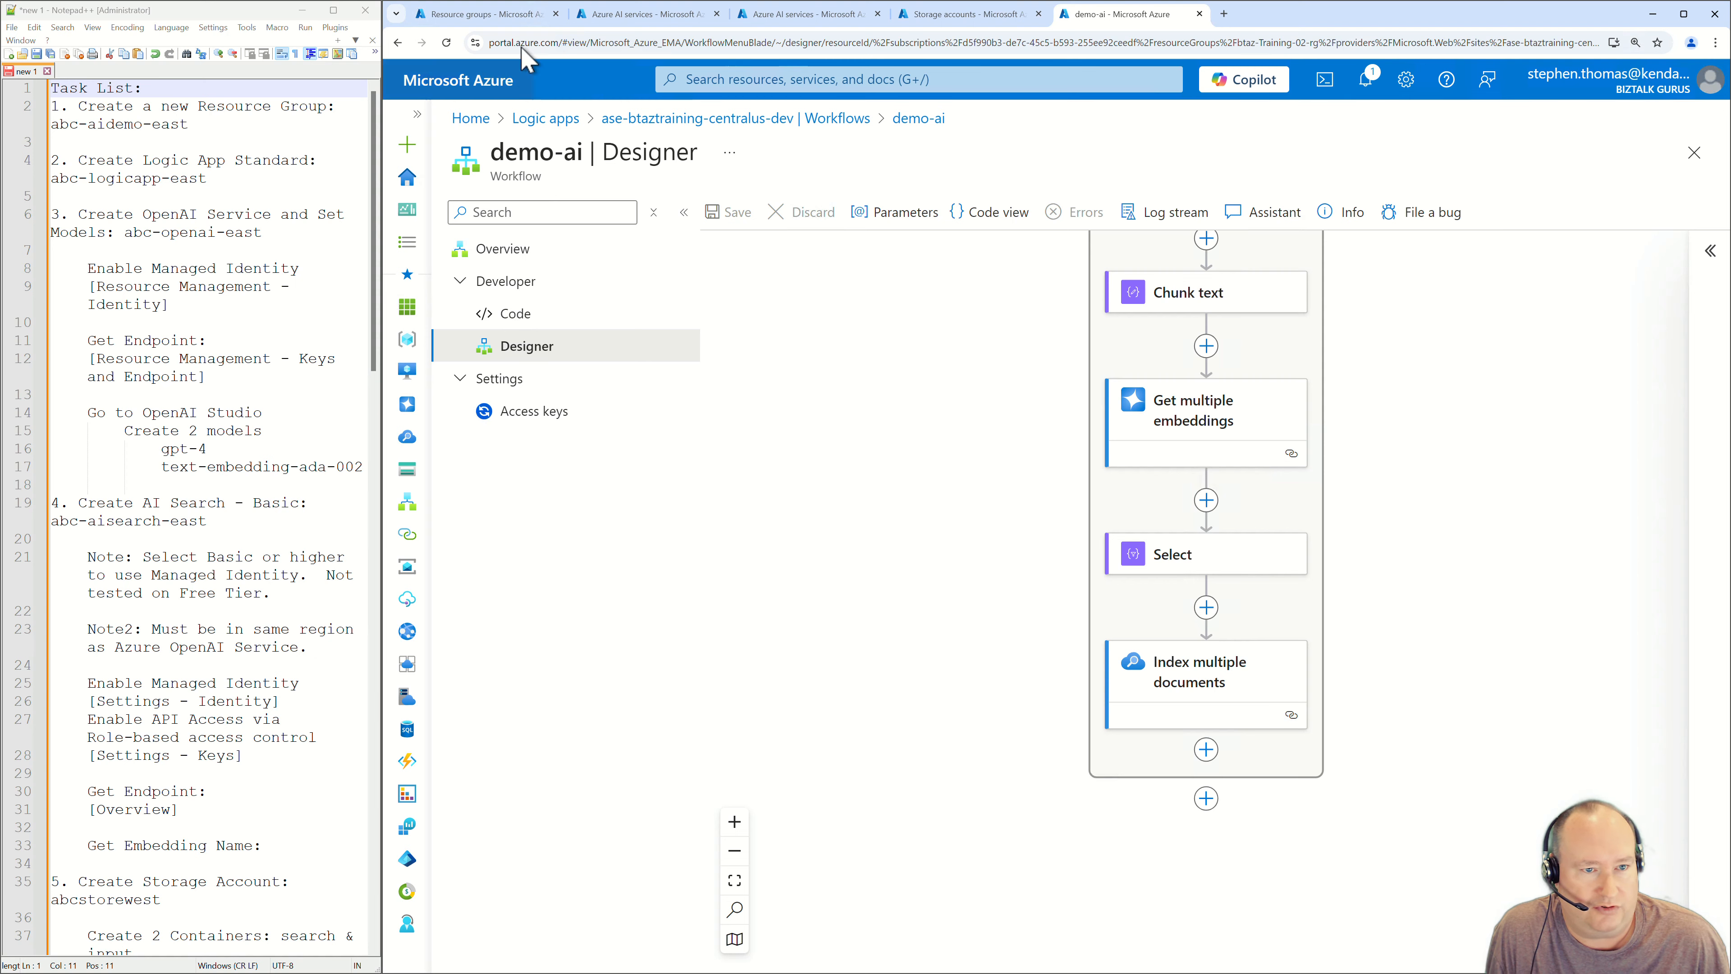
Open the abc-aidemo-east resource group and start adding a resource to it.
click(497, 15)
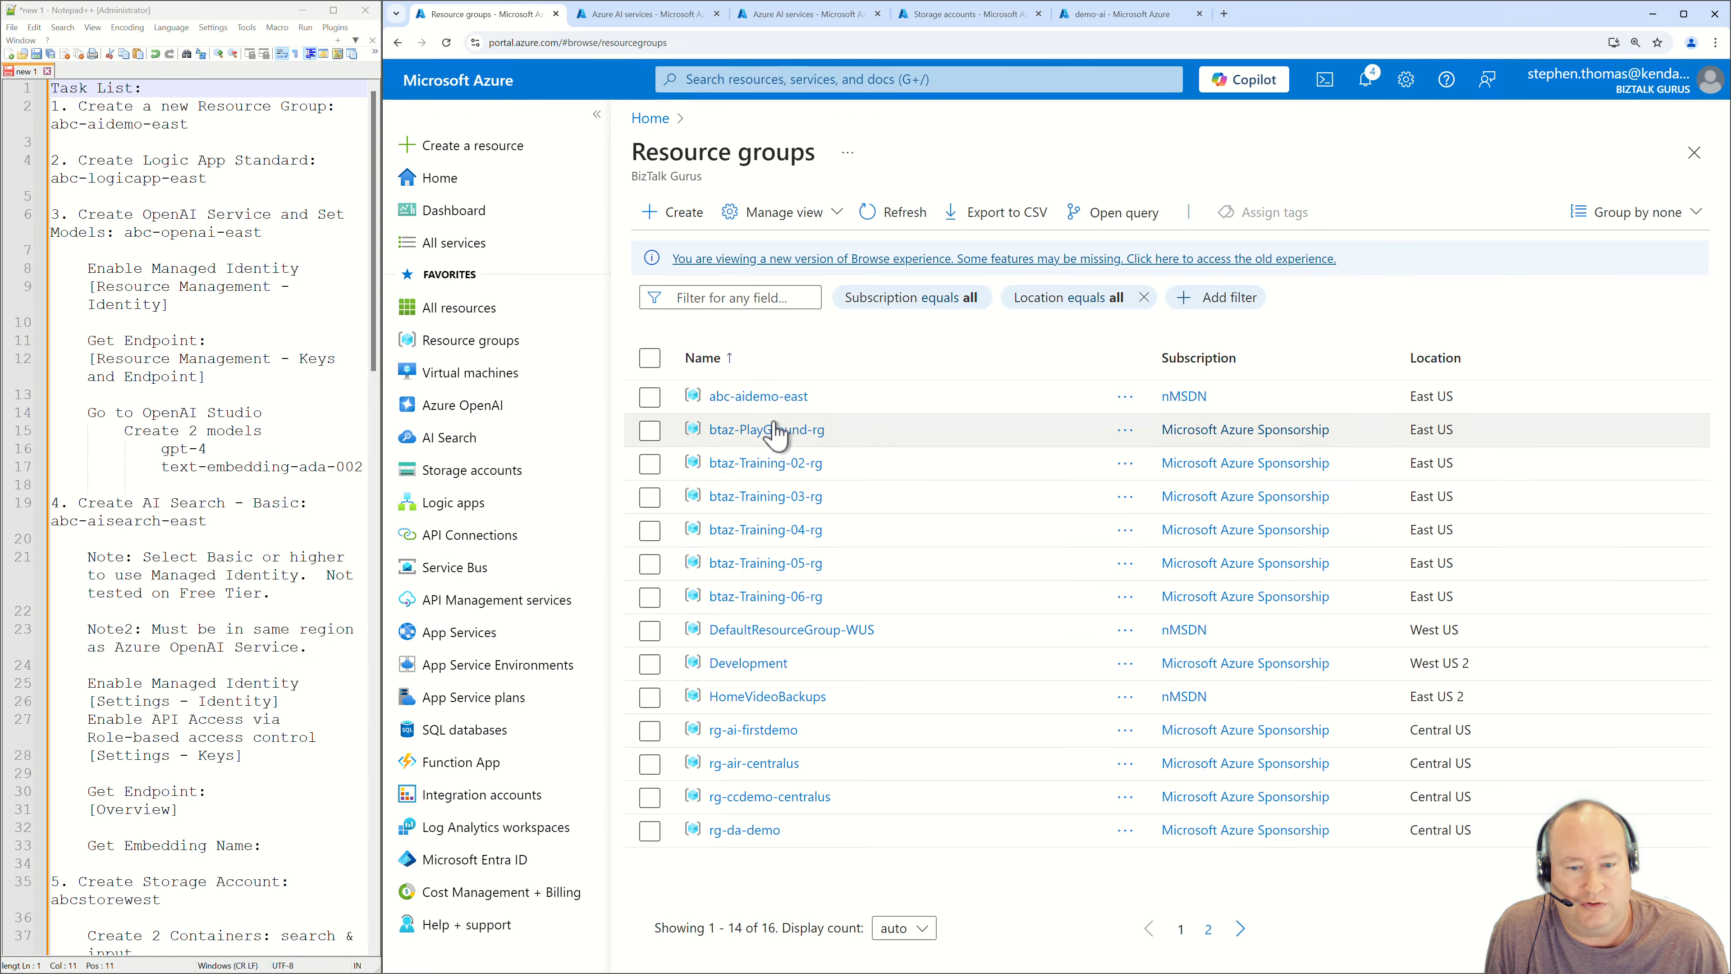
click(758, 397)
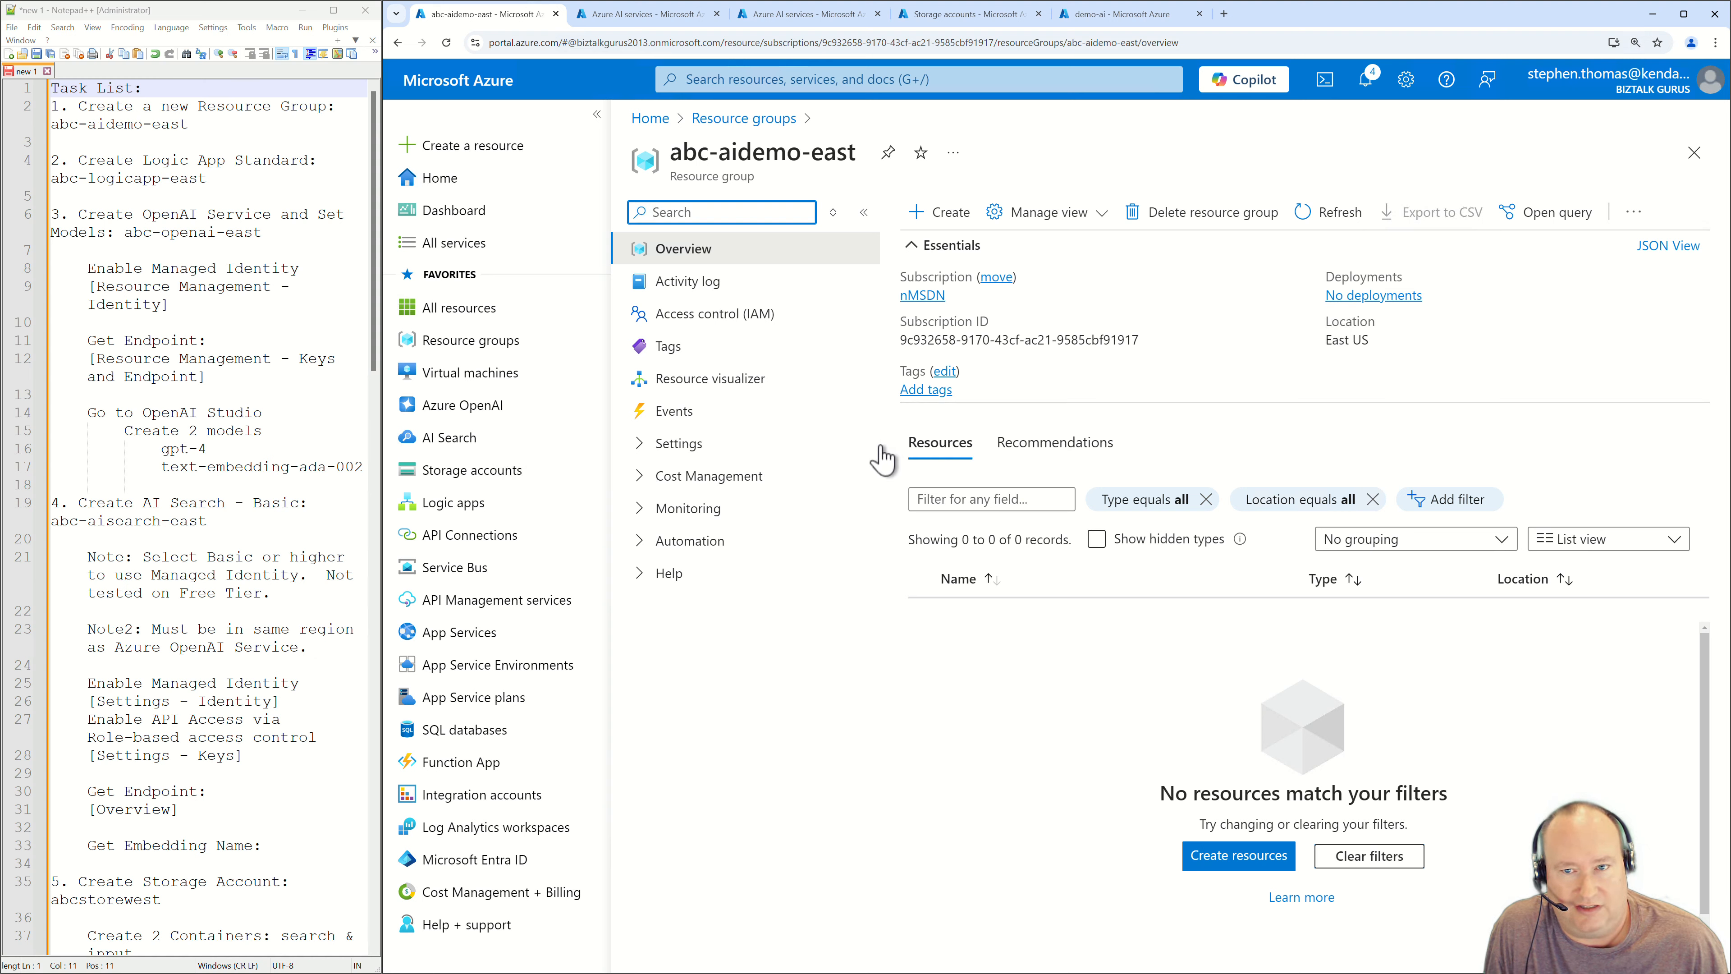
click(1236, 859)
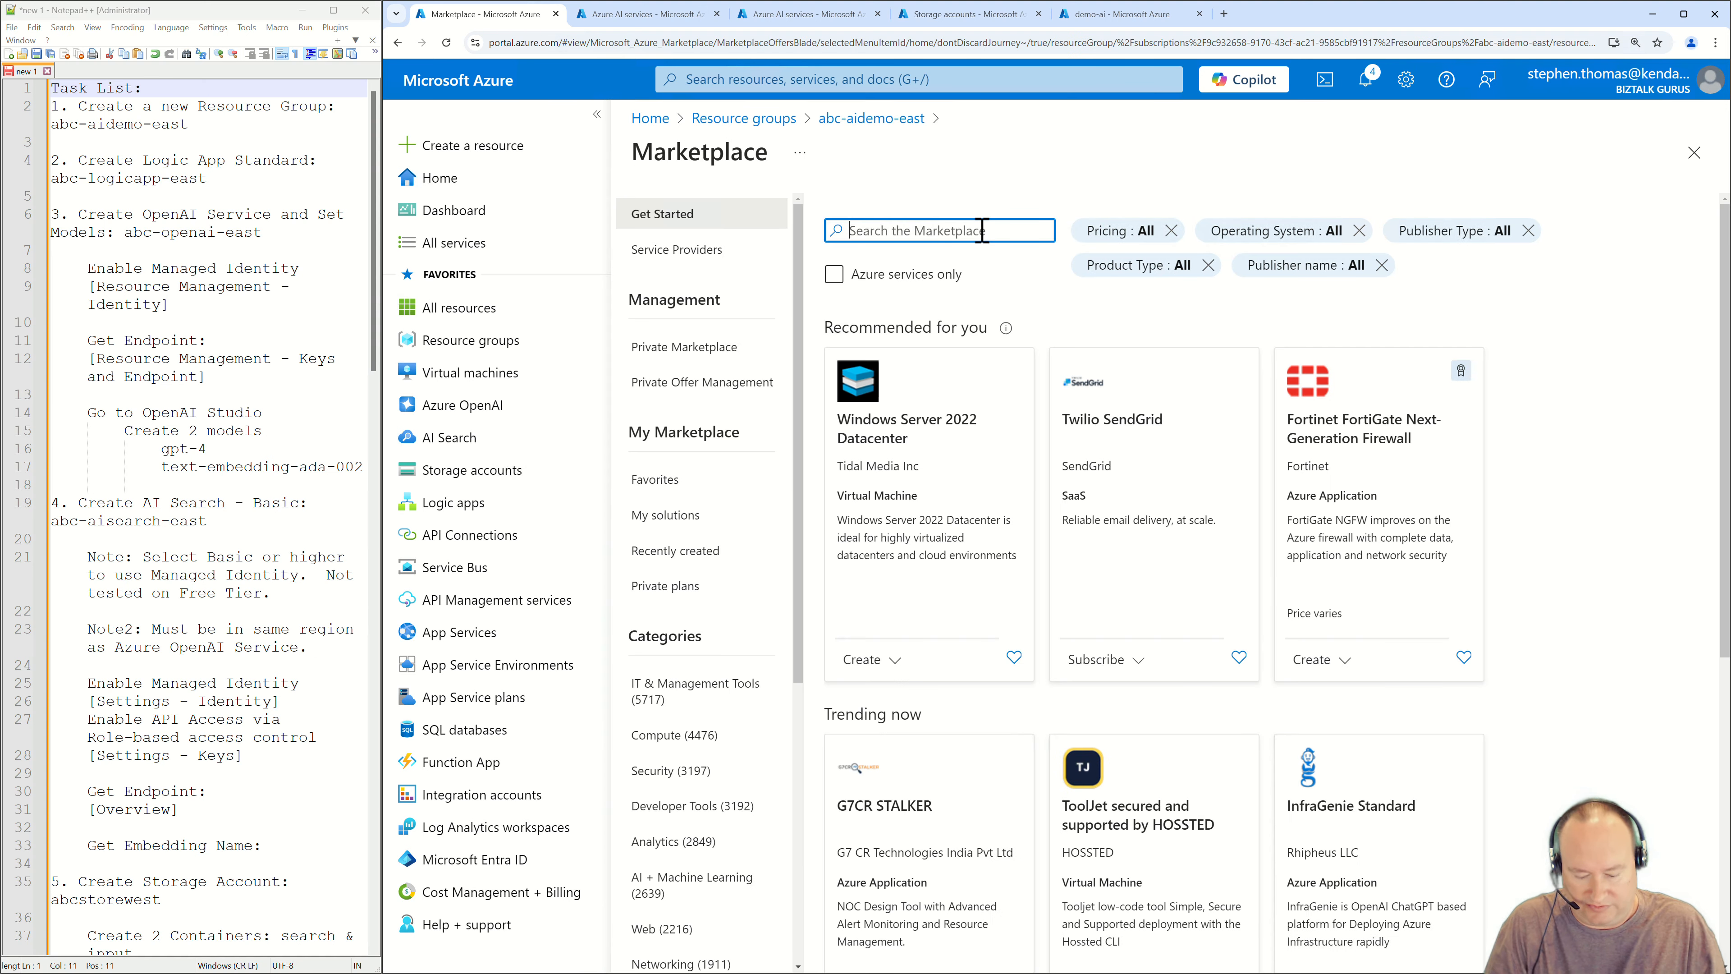
Find Microsoft's Logic App in the Marketplace by searching for "logic apps" and start creating one with the Workflow Service Plan hosting option.
text(logic apps)
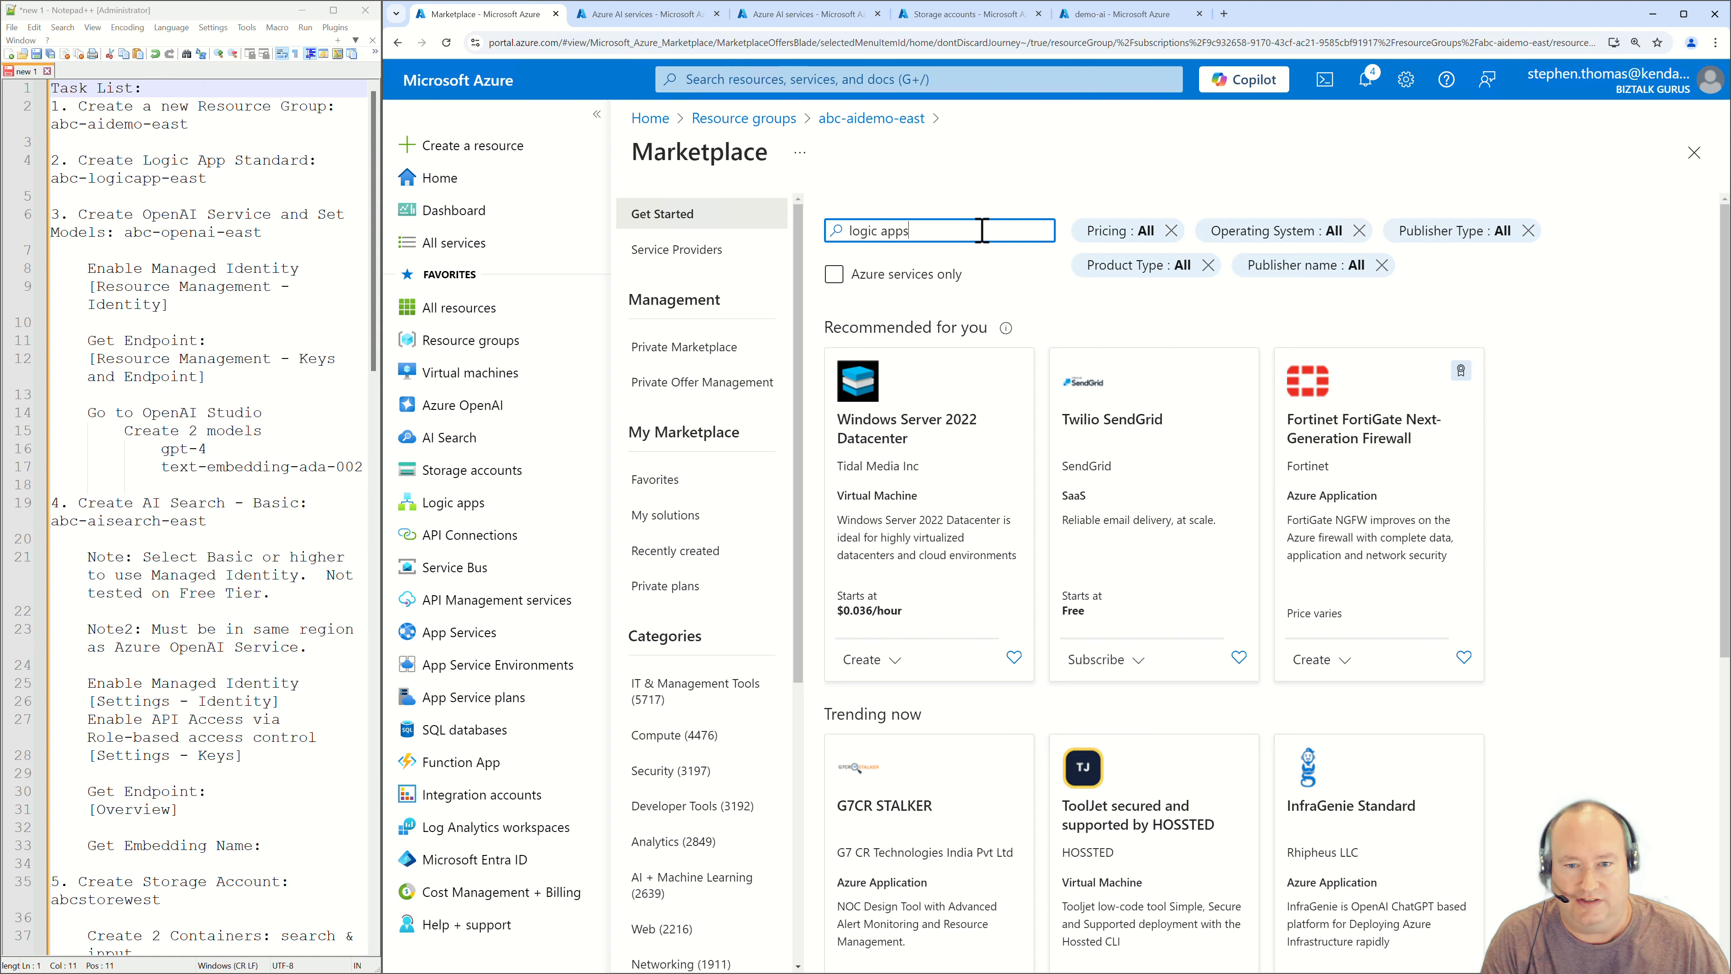
click(916, 264)
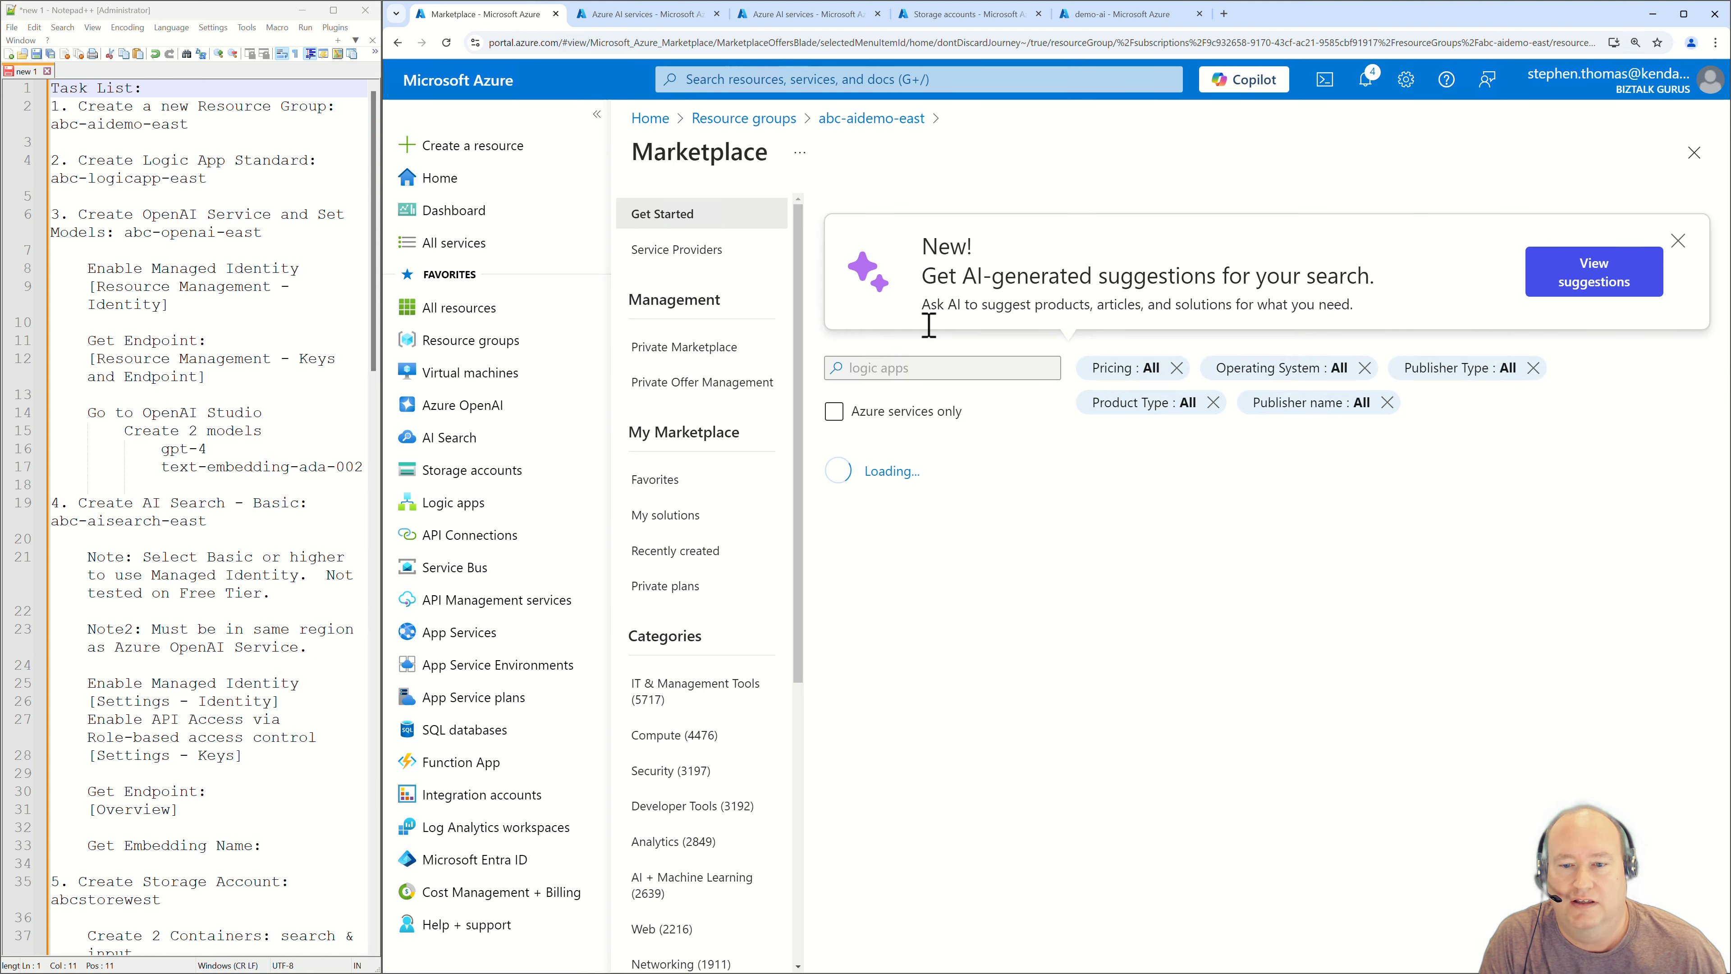
scroll(1146, 762, down, 2)
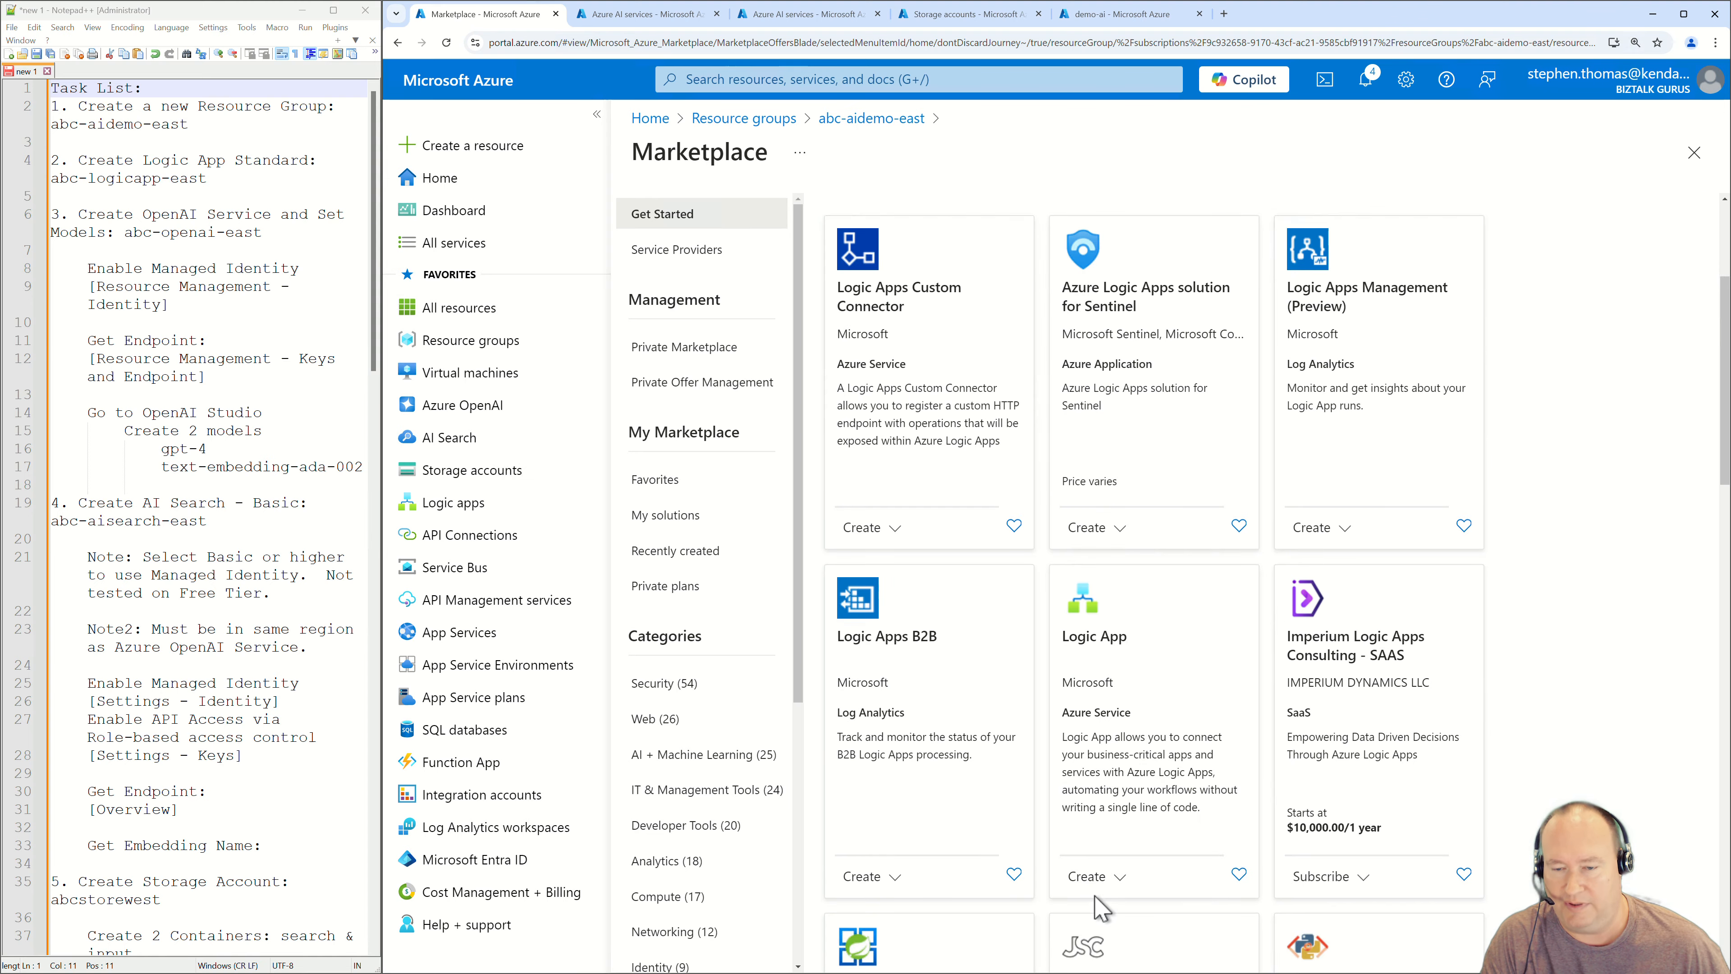
click(1097, 876)
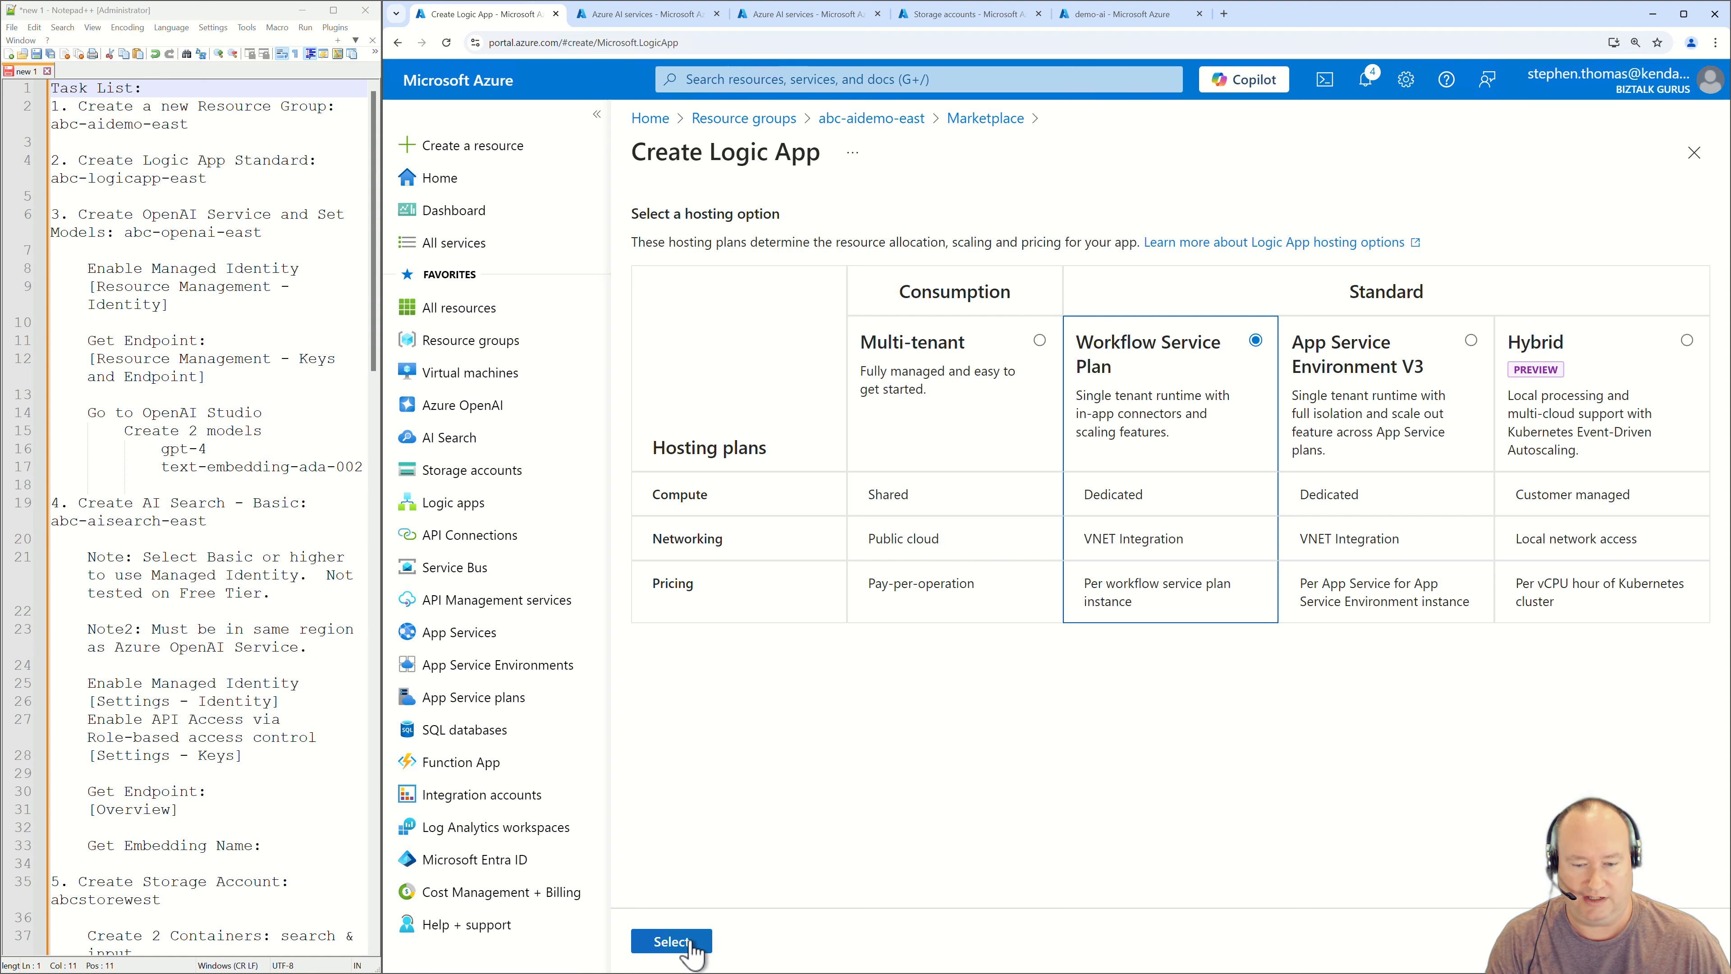
click(671, 941)
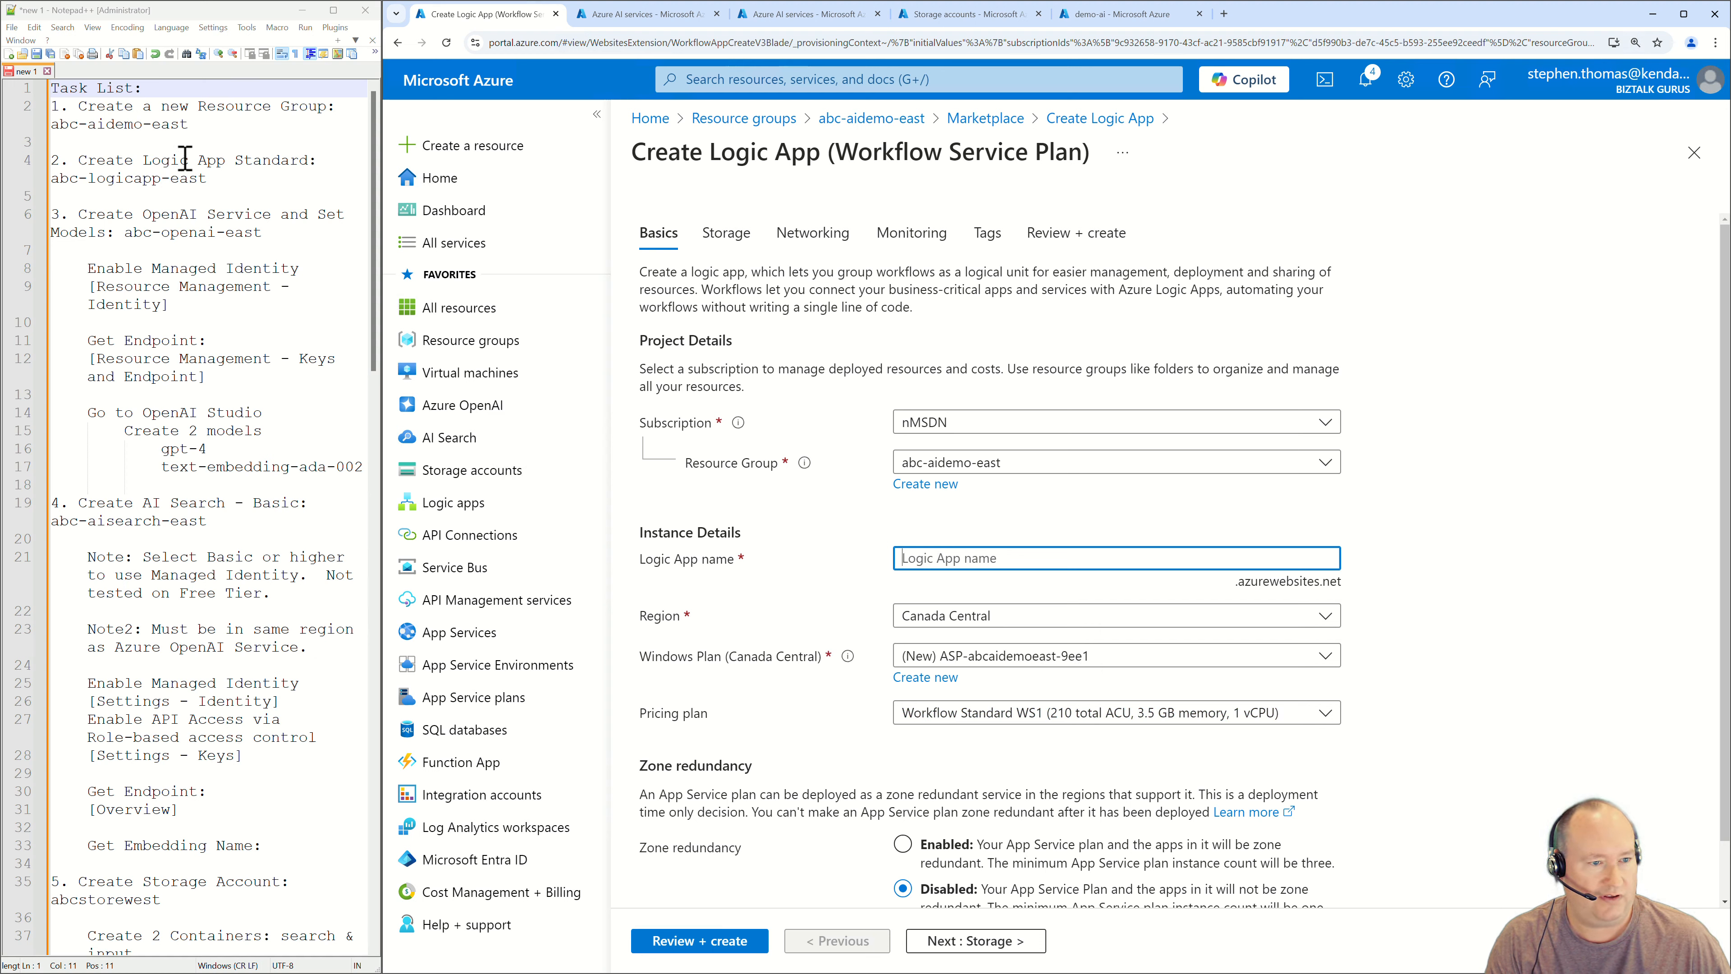
Name the logic app abc-logicapp-east, copied from the task list, and set its region to East US.
drag(208, 178, 50, 180)
key(ctrl+c)
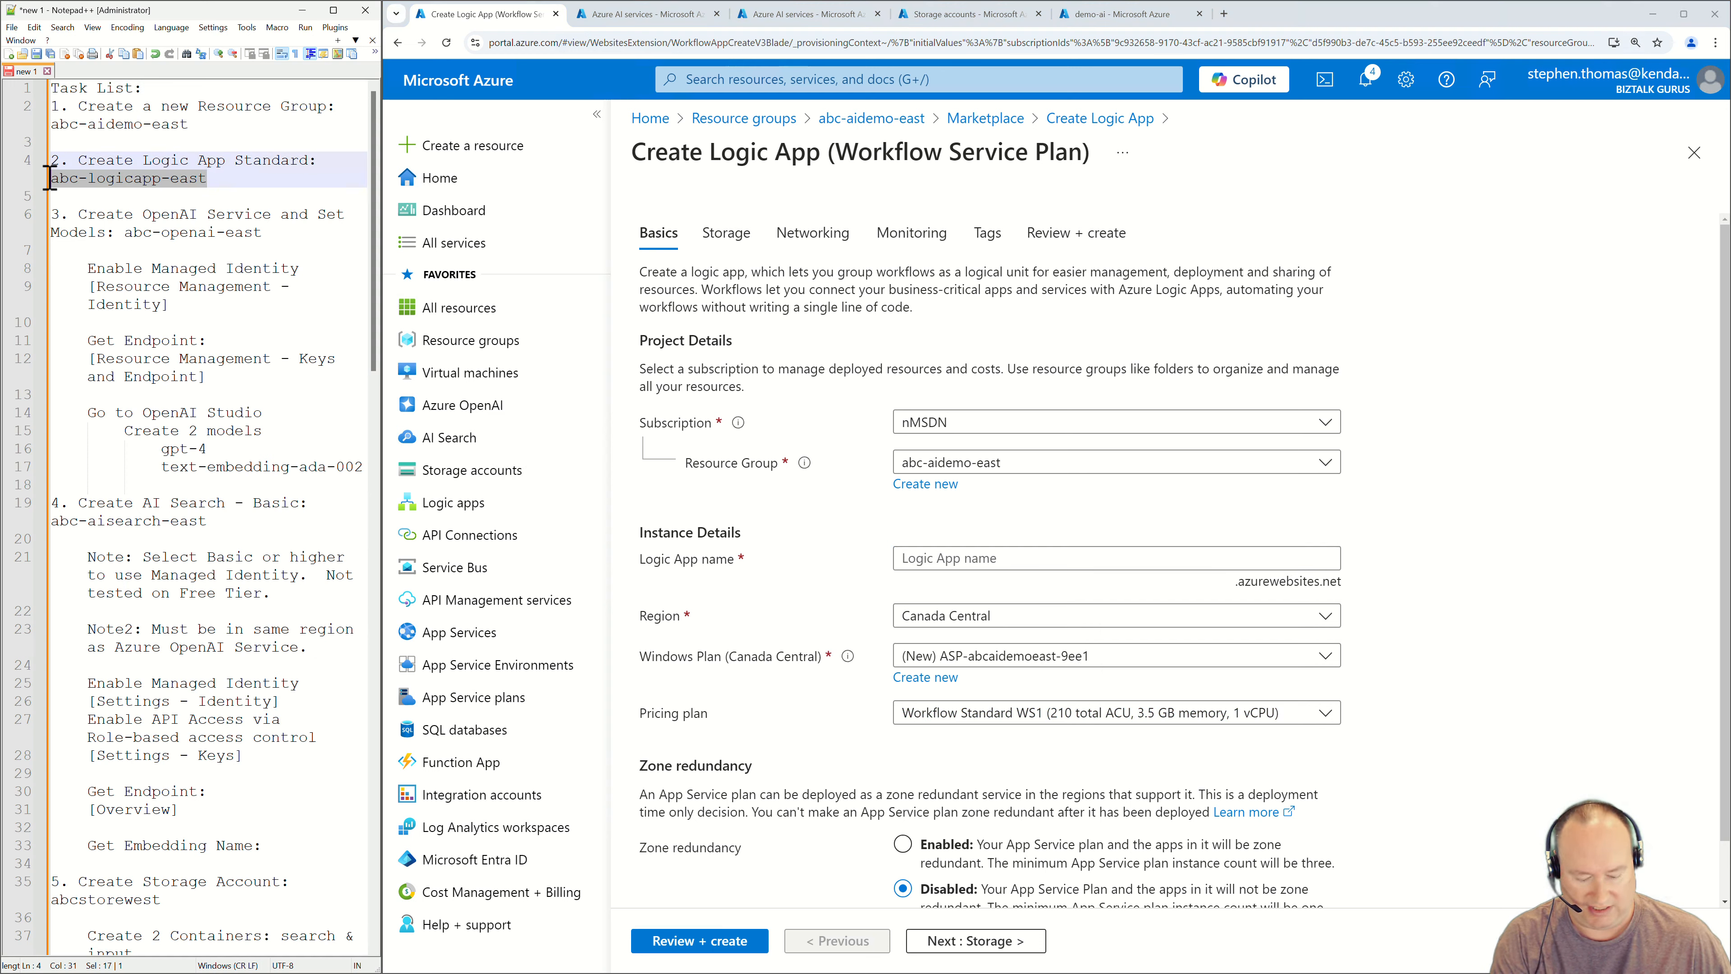
click(1059, 558)
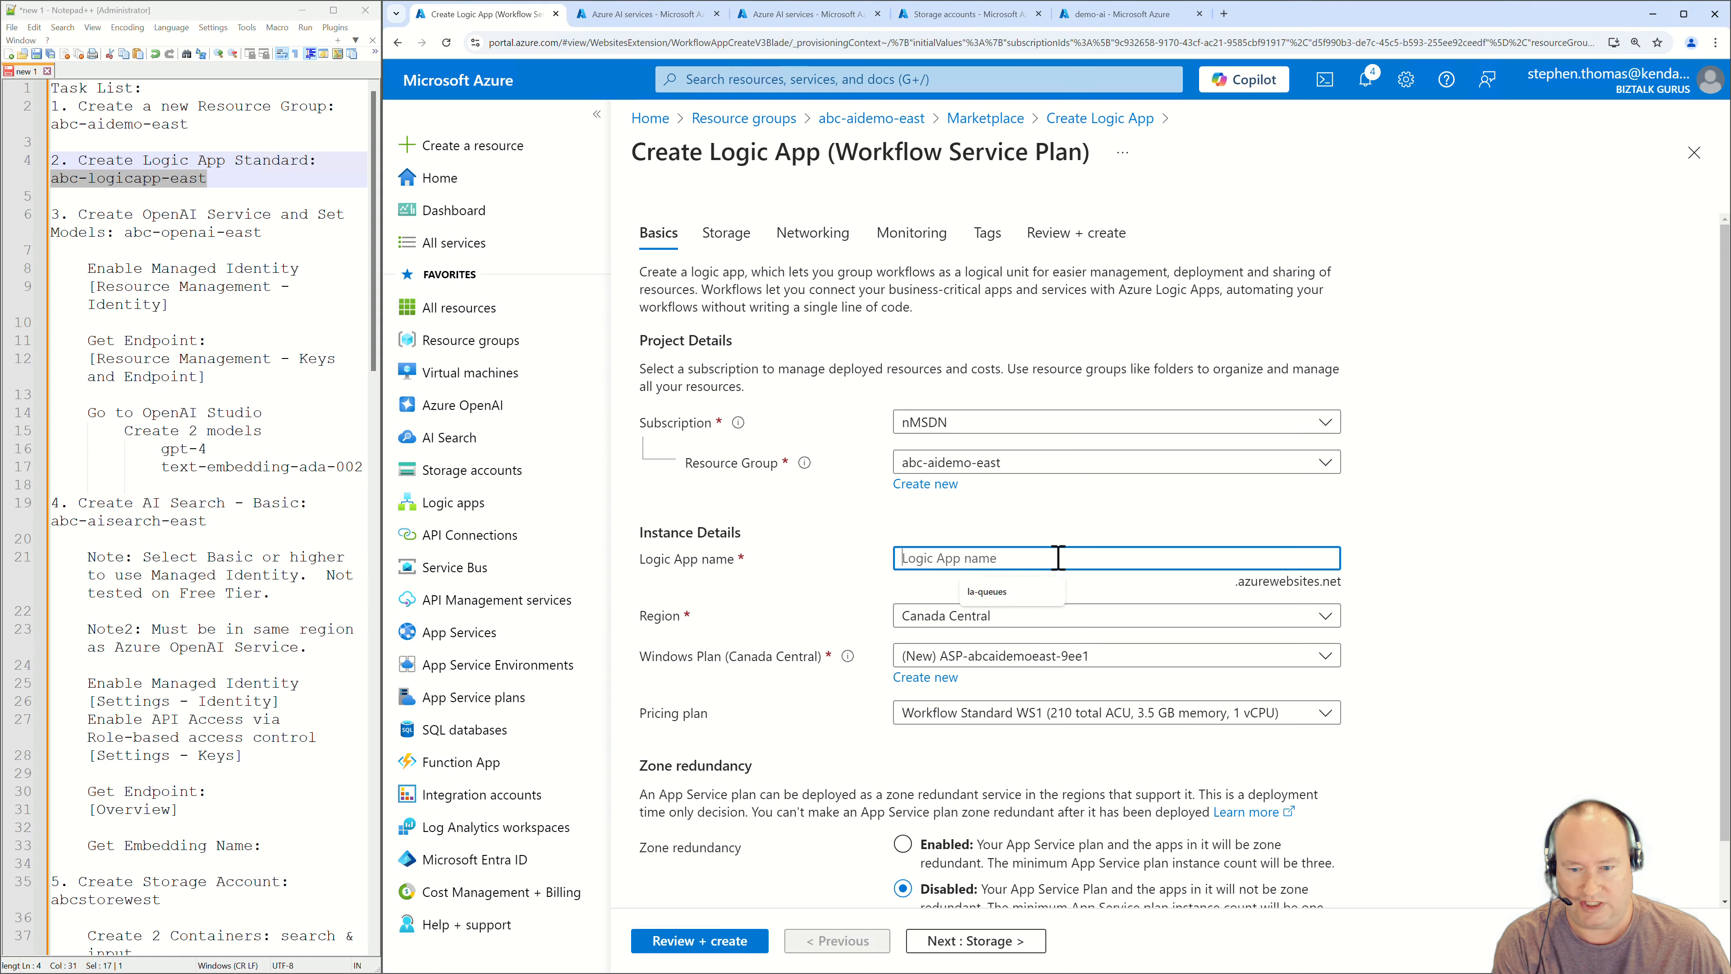
key(ctrl+v)
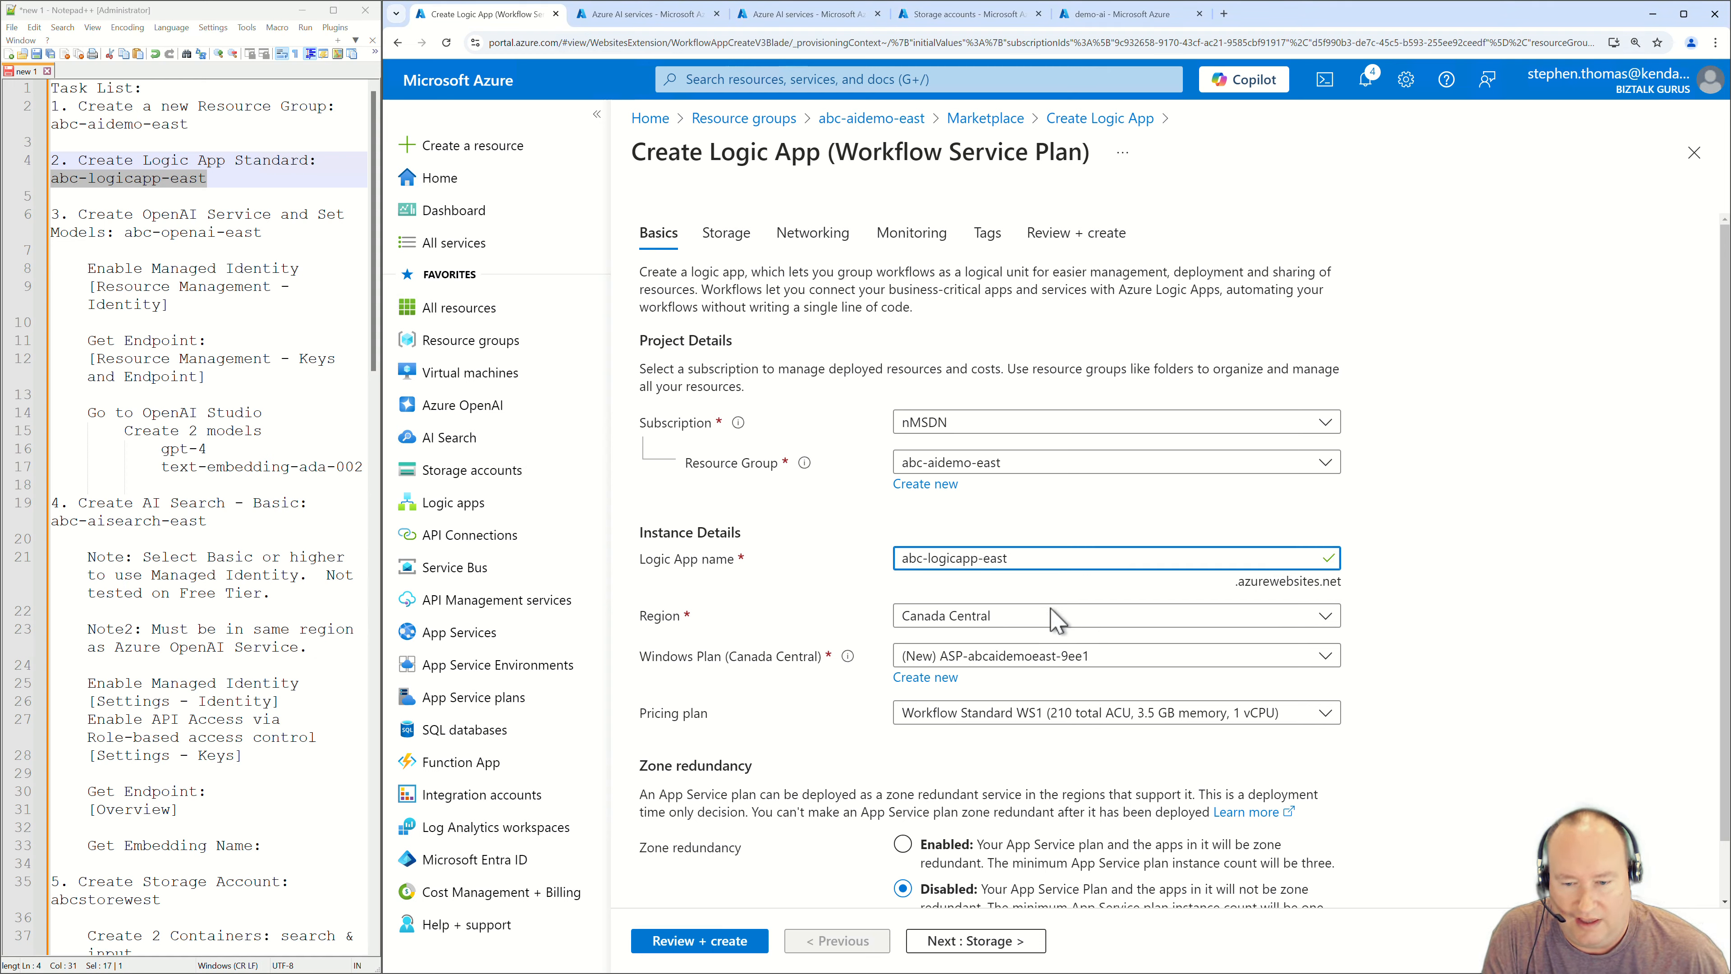
click(1056, 618)
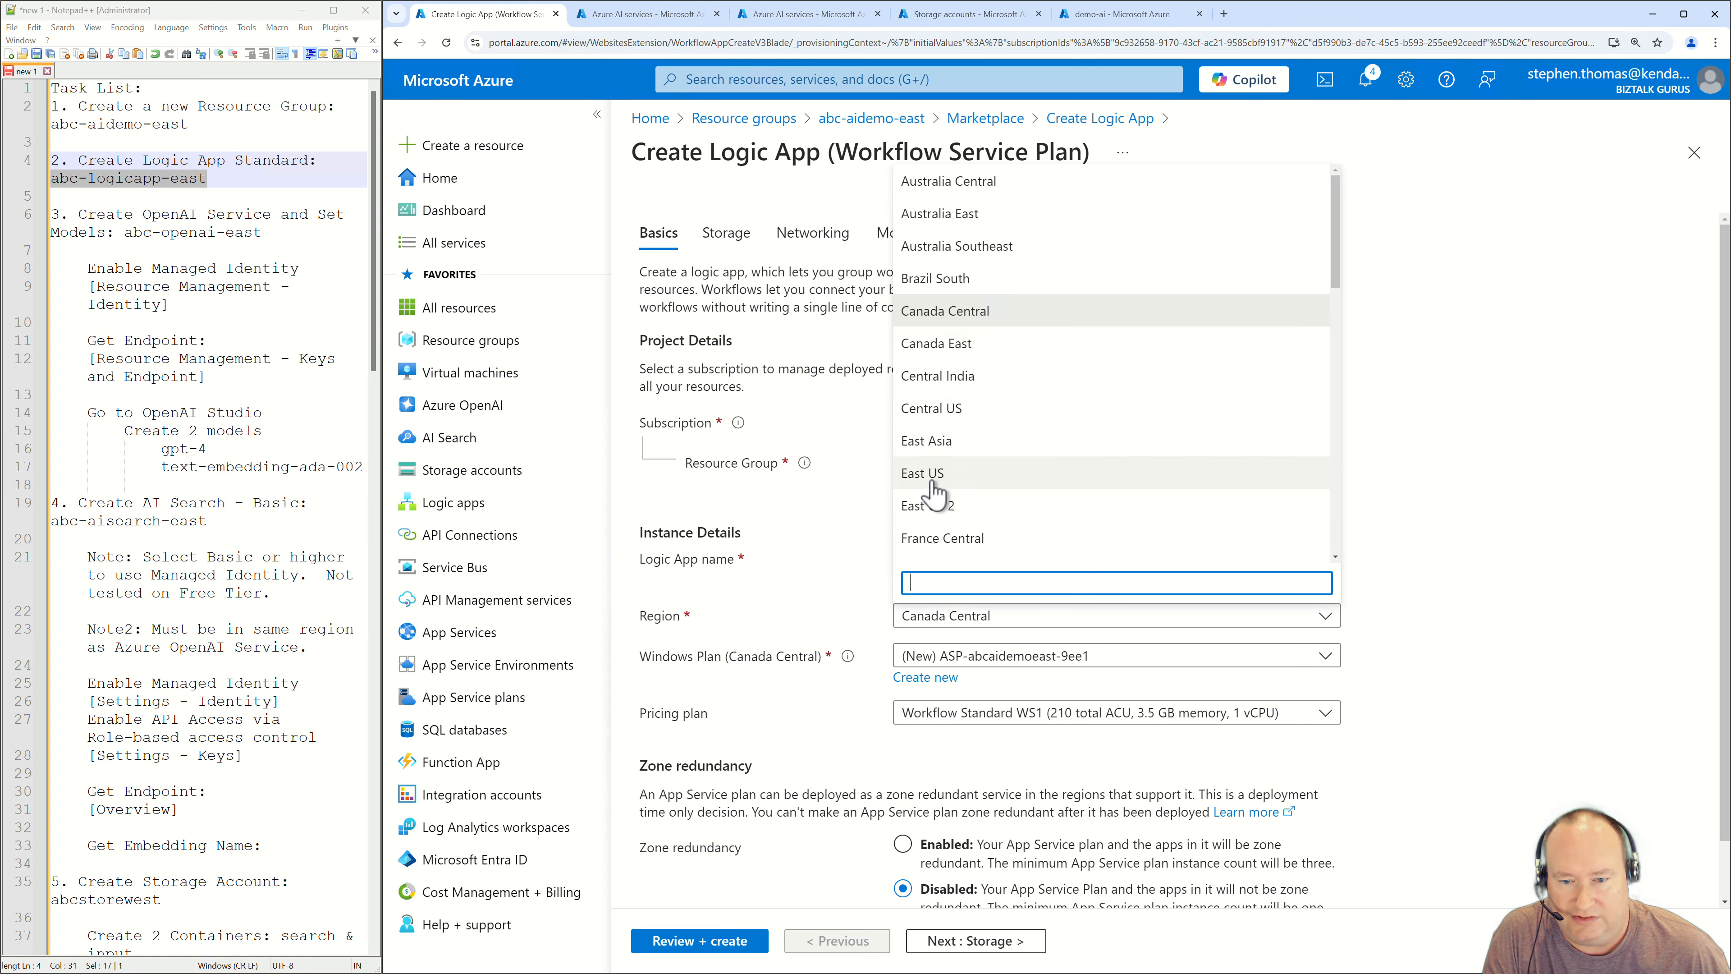
click(932, 479)
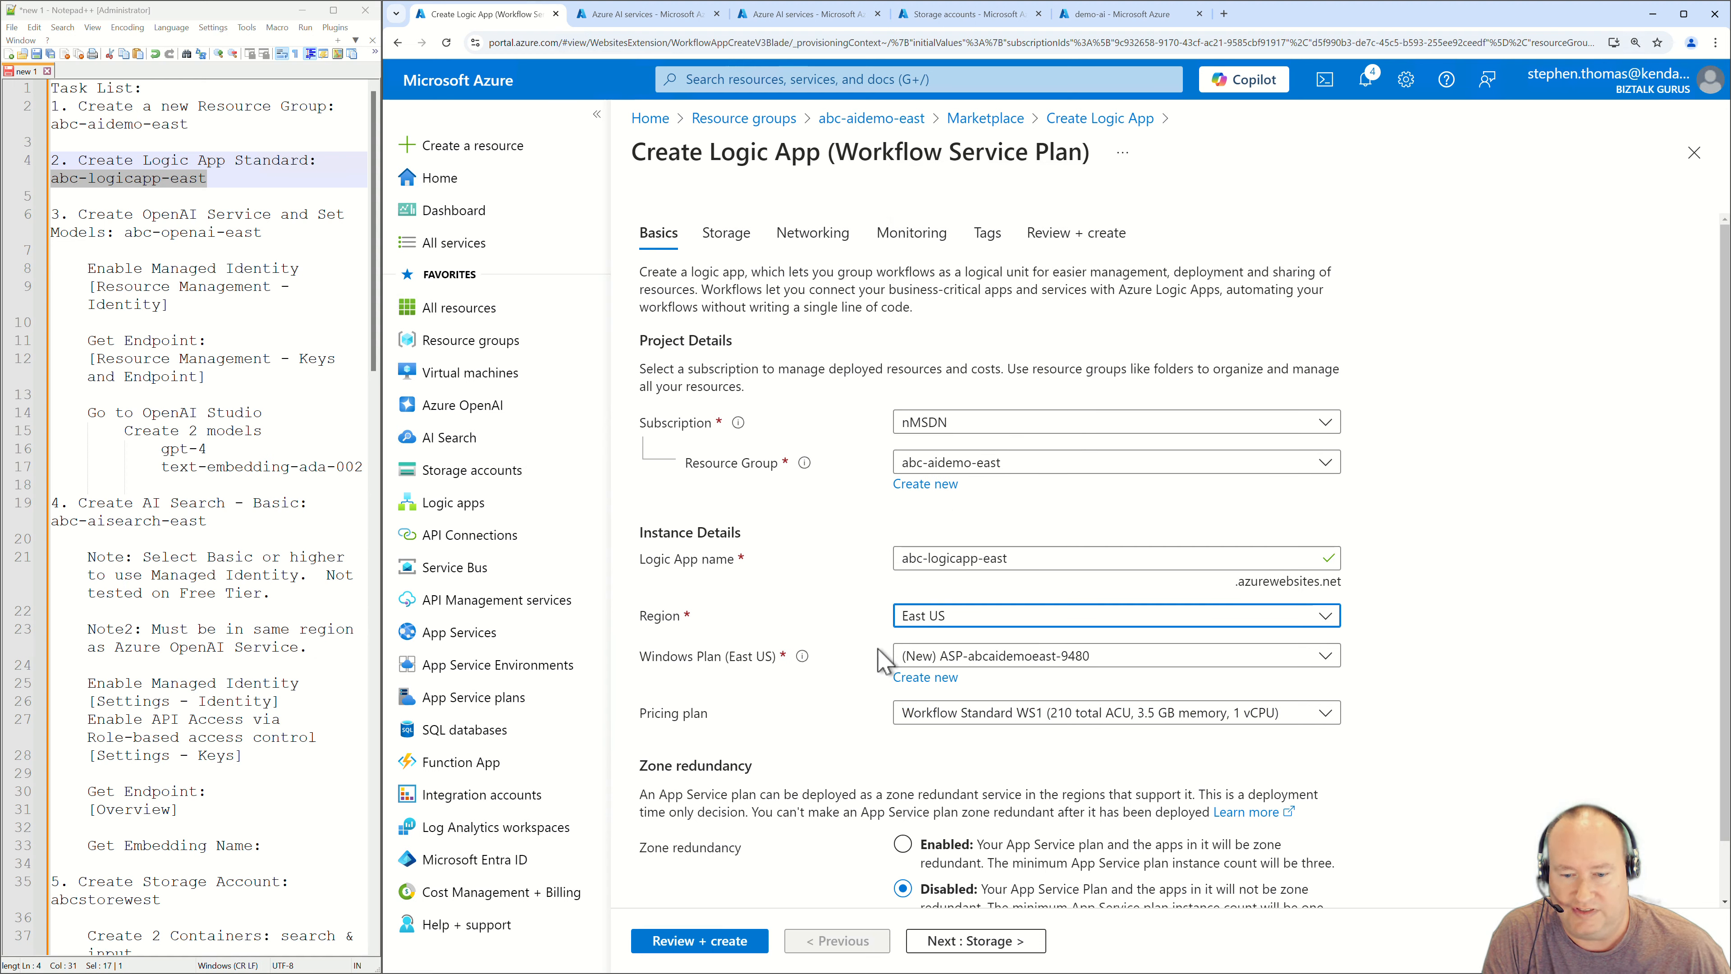
Create a new App Service plan named abc-appsplan for the logic app.
click(925, 677)
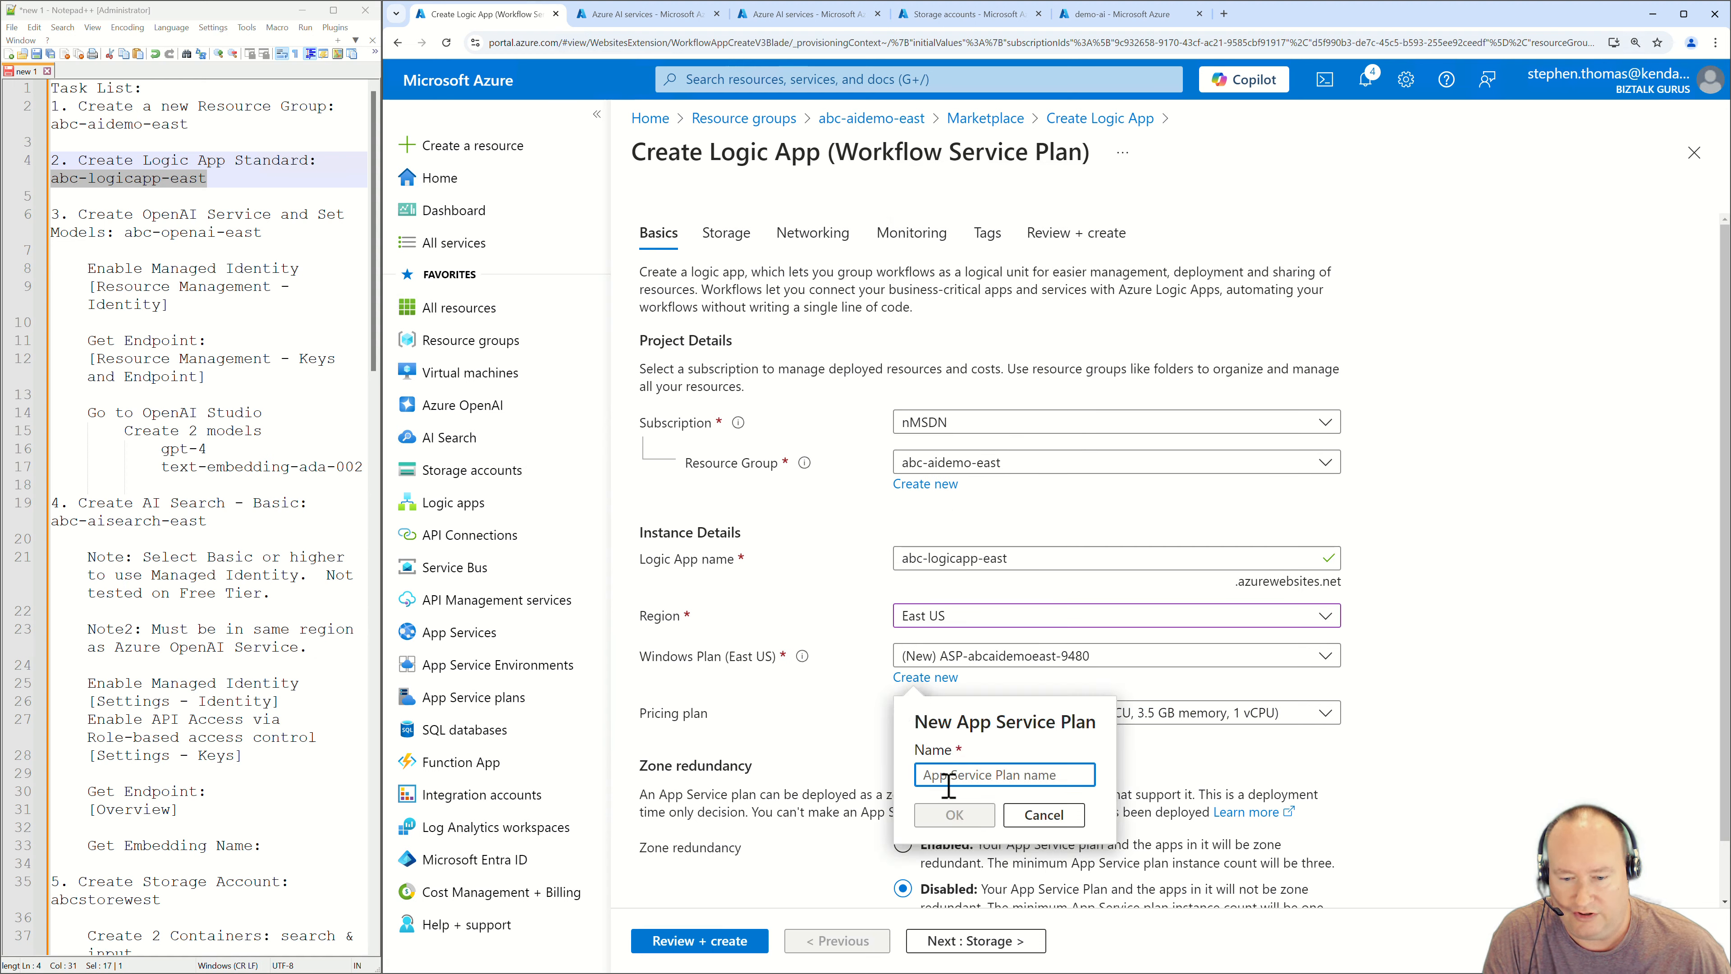
text(abc-appsplan)
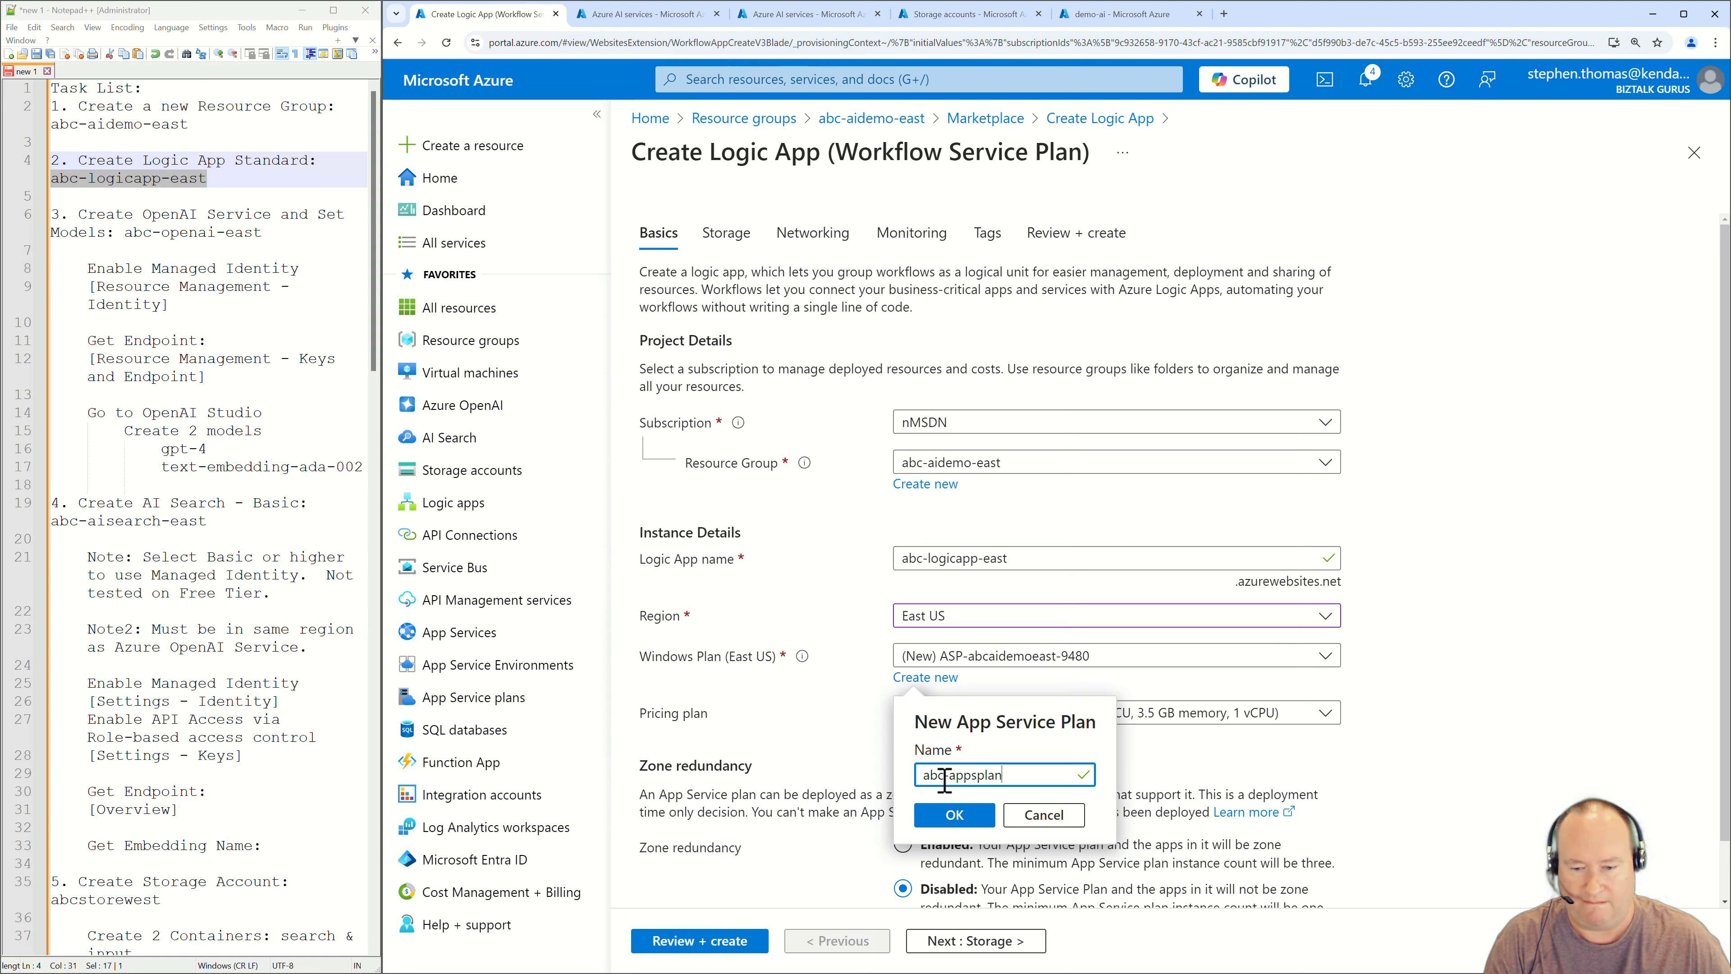
click(957, 816)
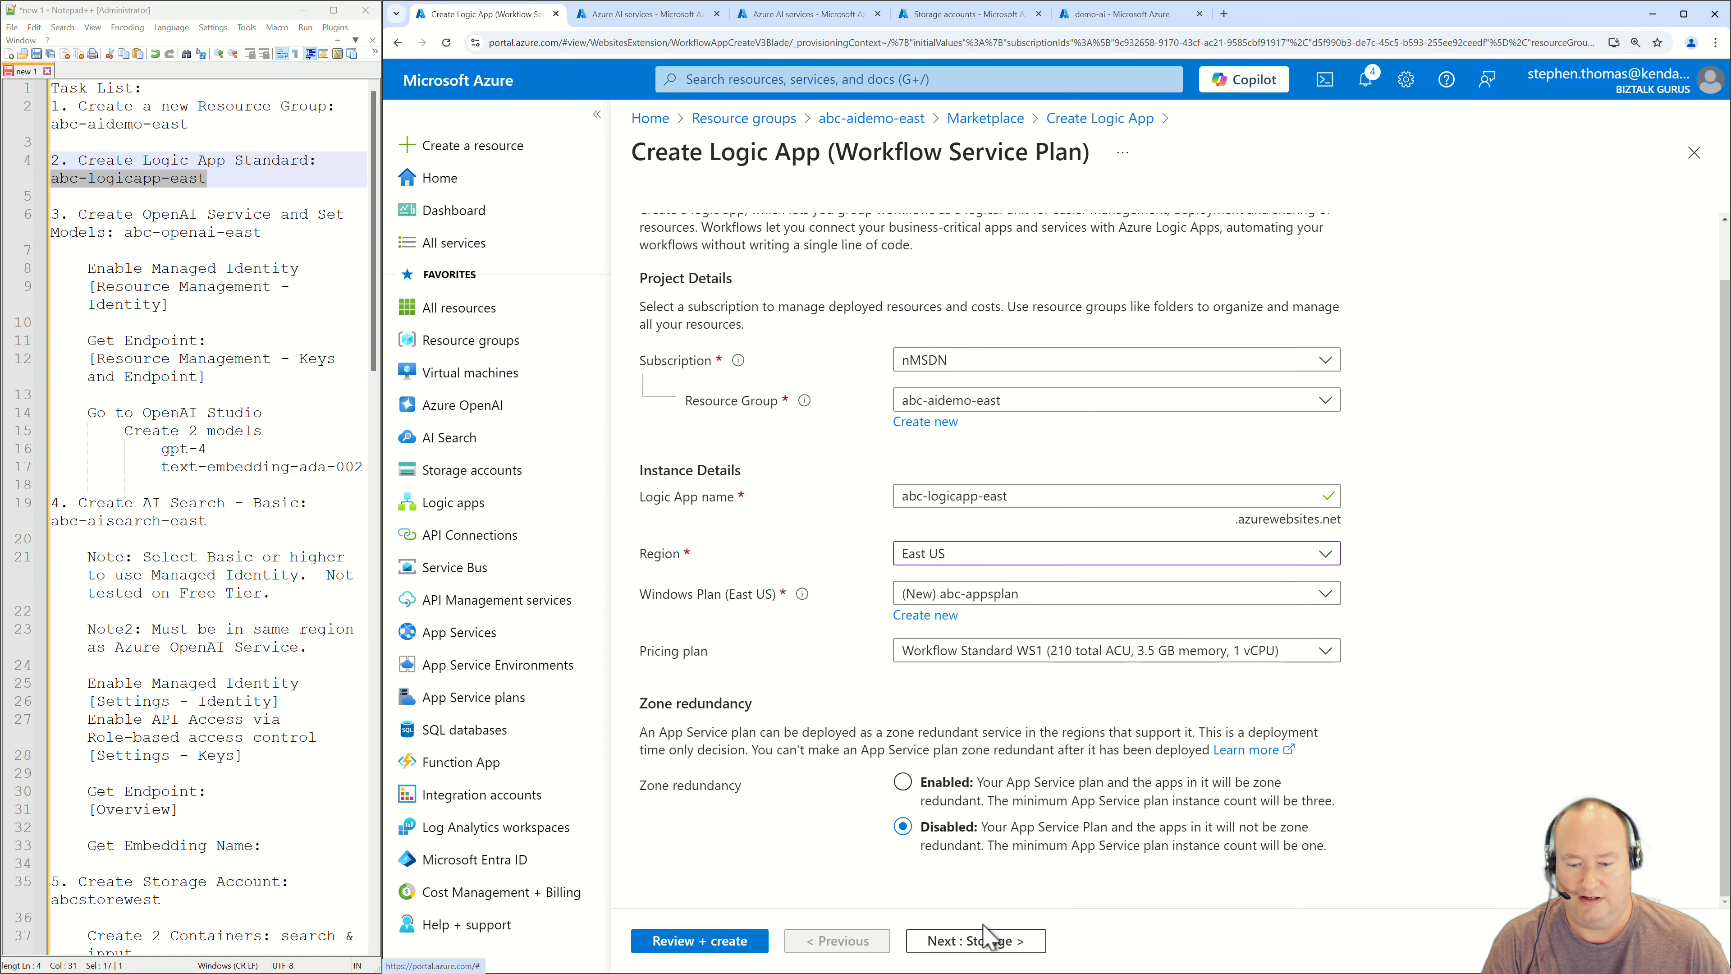
Keep the default Azure Storage settings, then review and create the logic app.
click(978, 943)
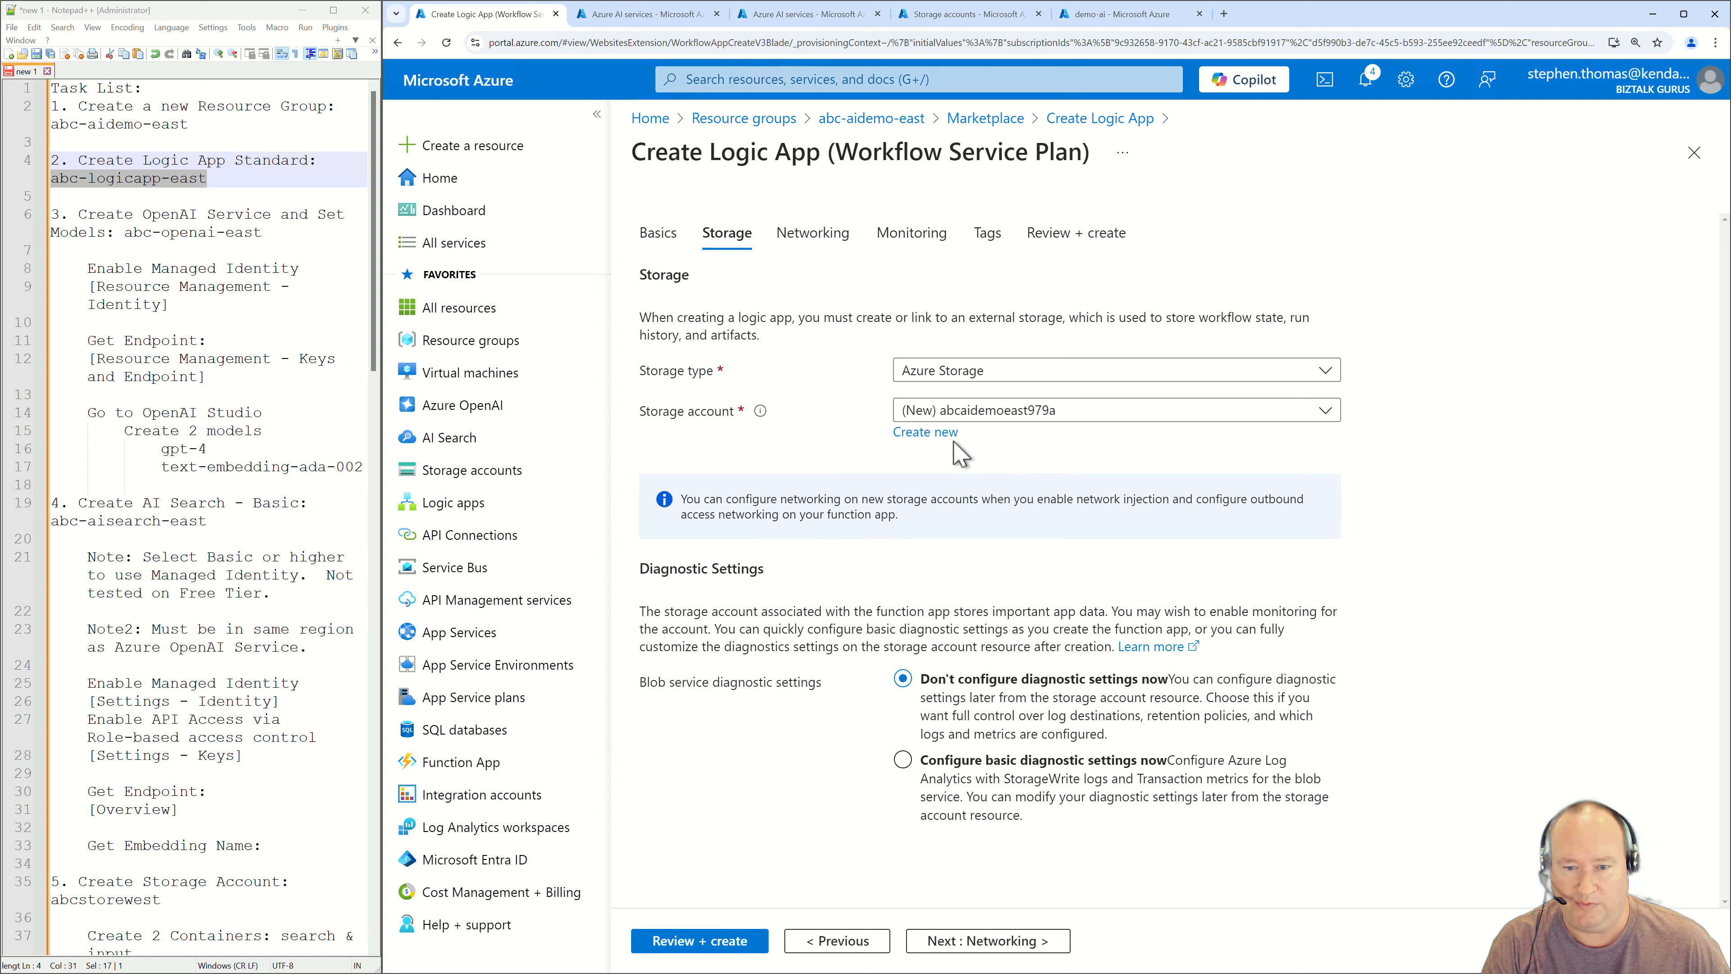
mouse_move(668, 954)
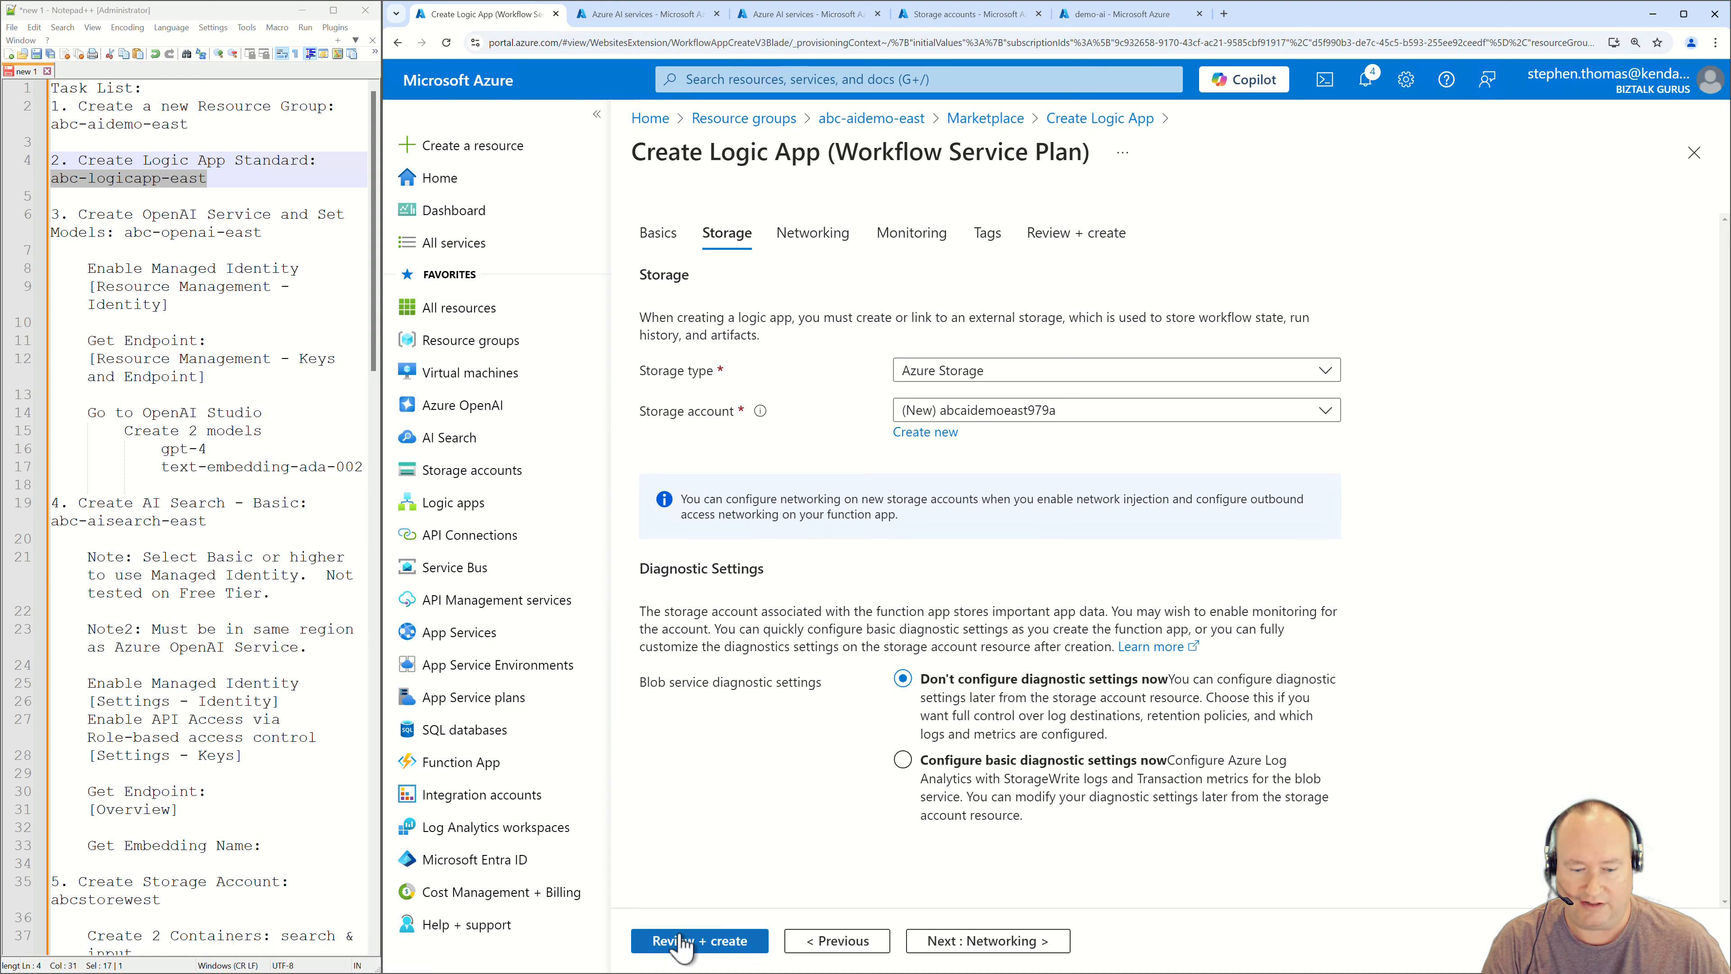
click(681, 940)
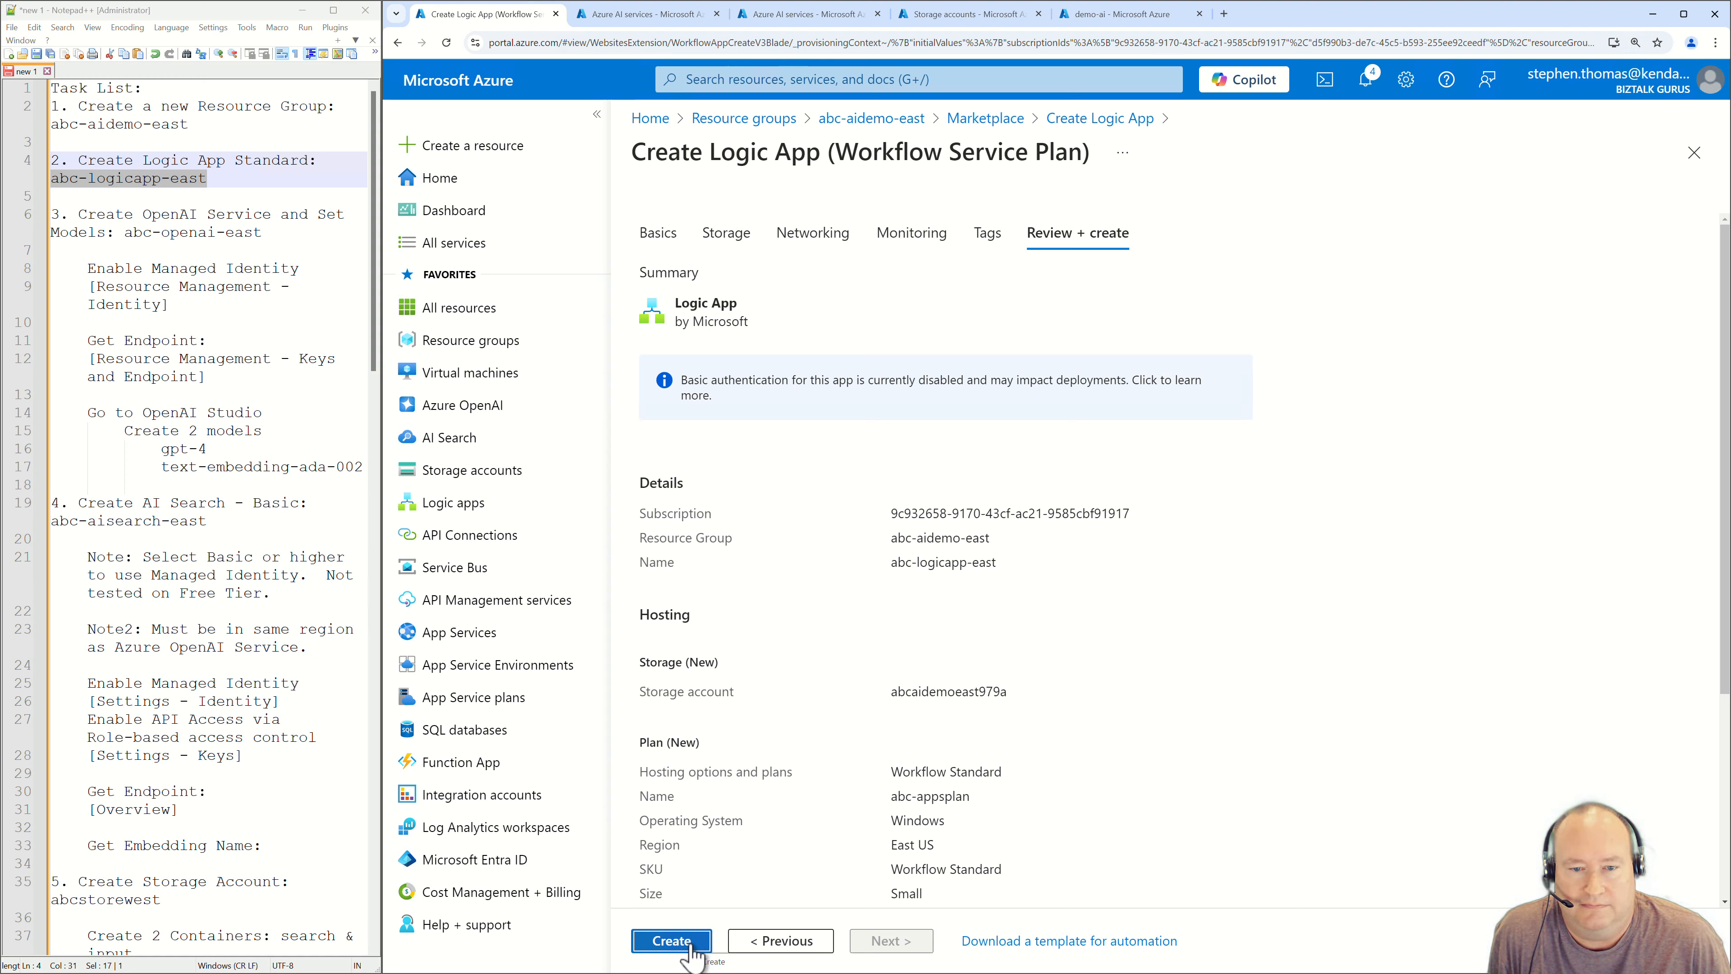
click(671, 941)
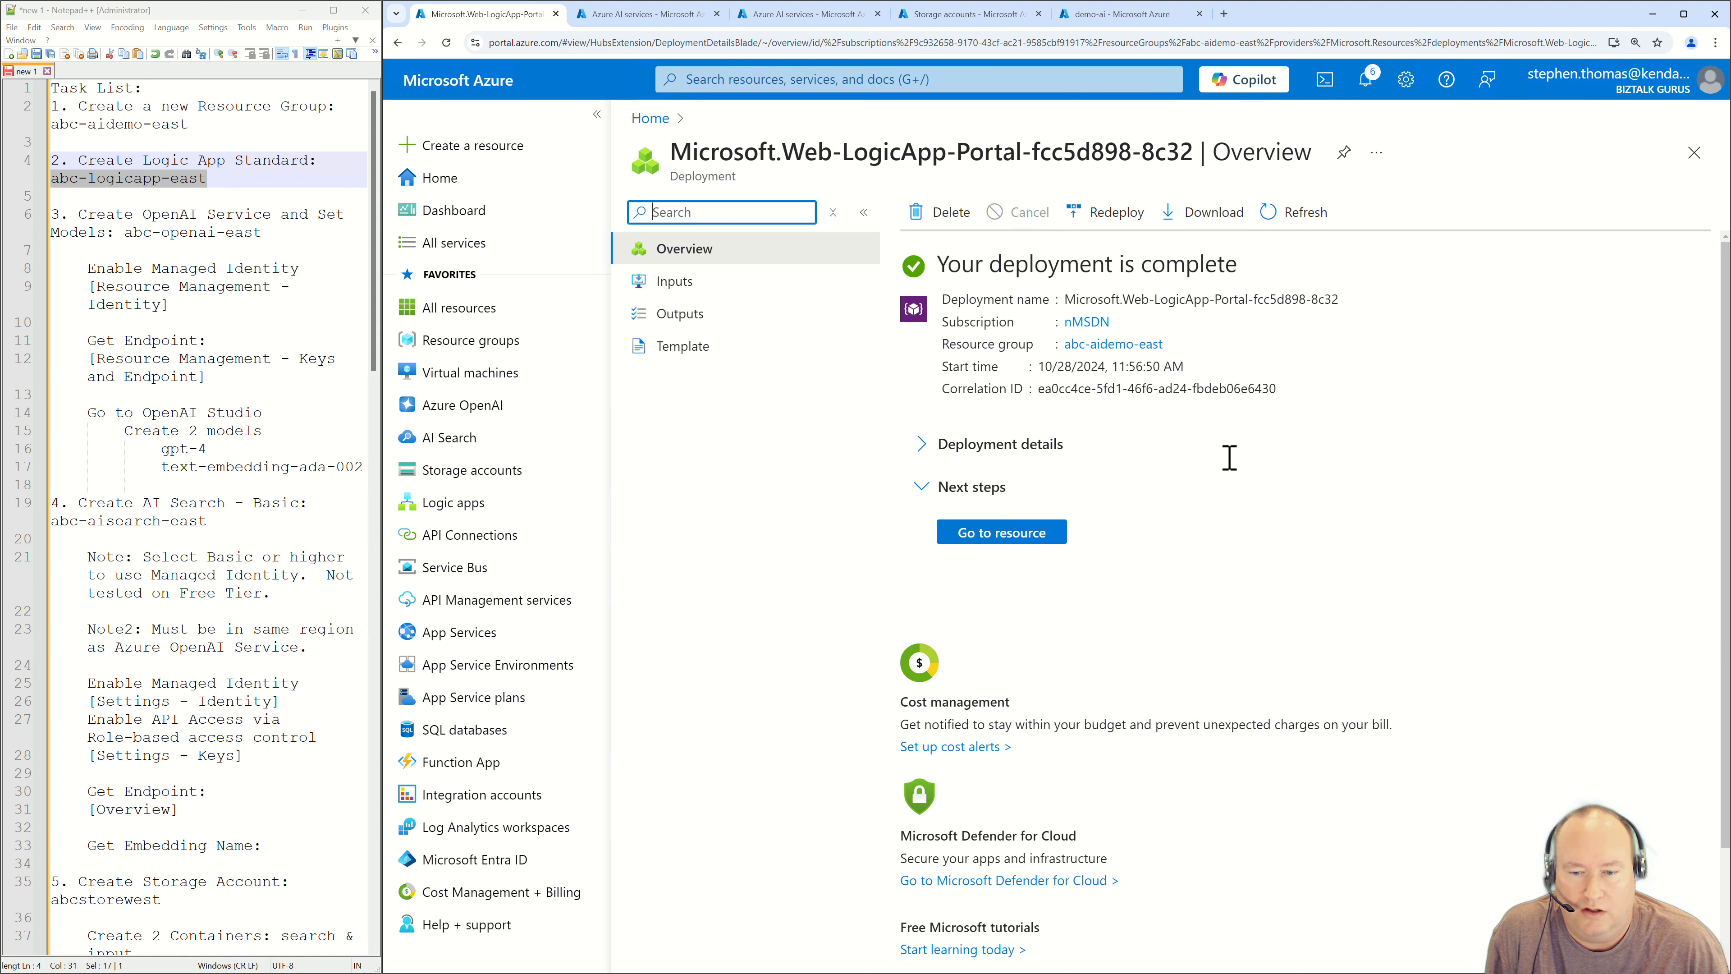
Open the deployed logic app and add a stateful workflow named processdocuments.
click(1029, 534)
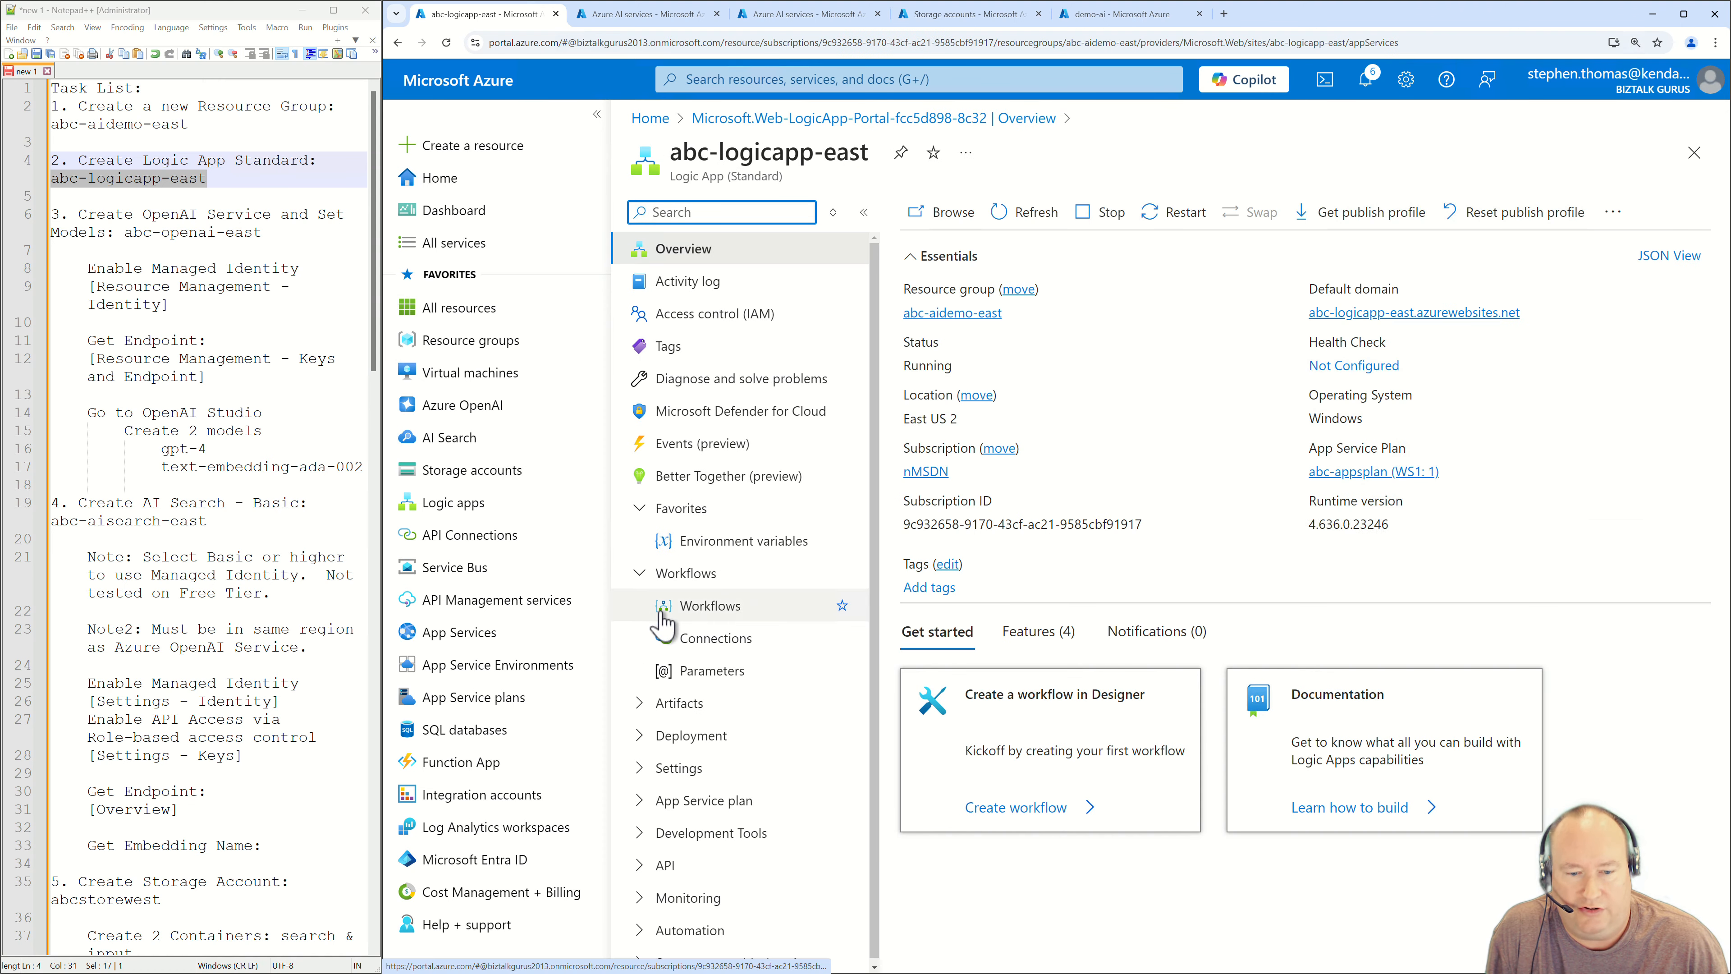
click(661, 617)
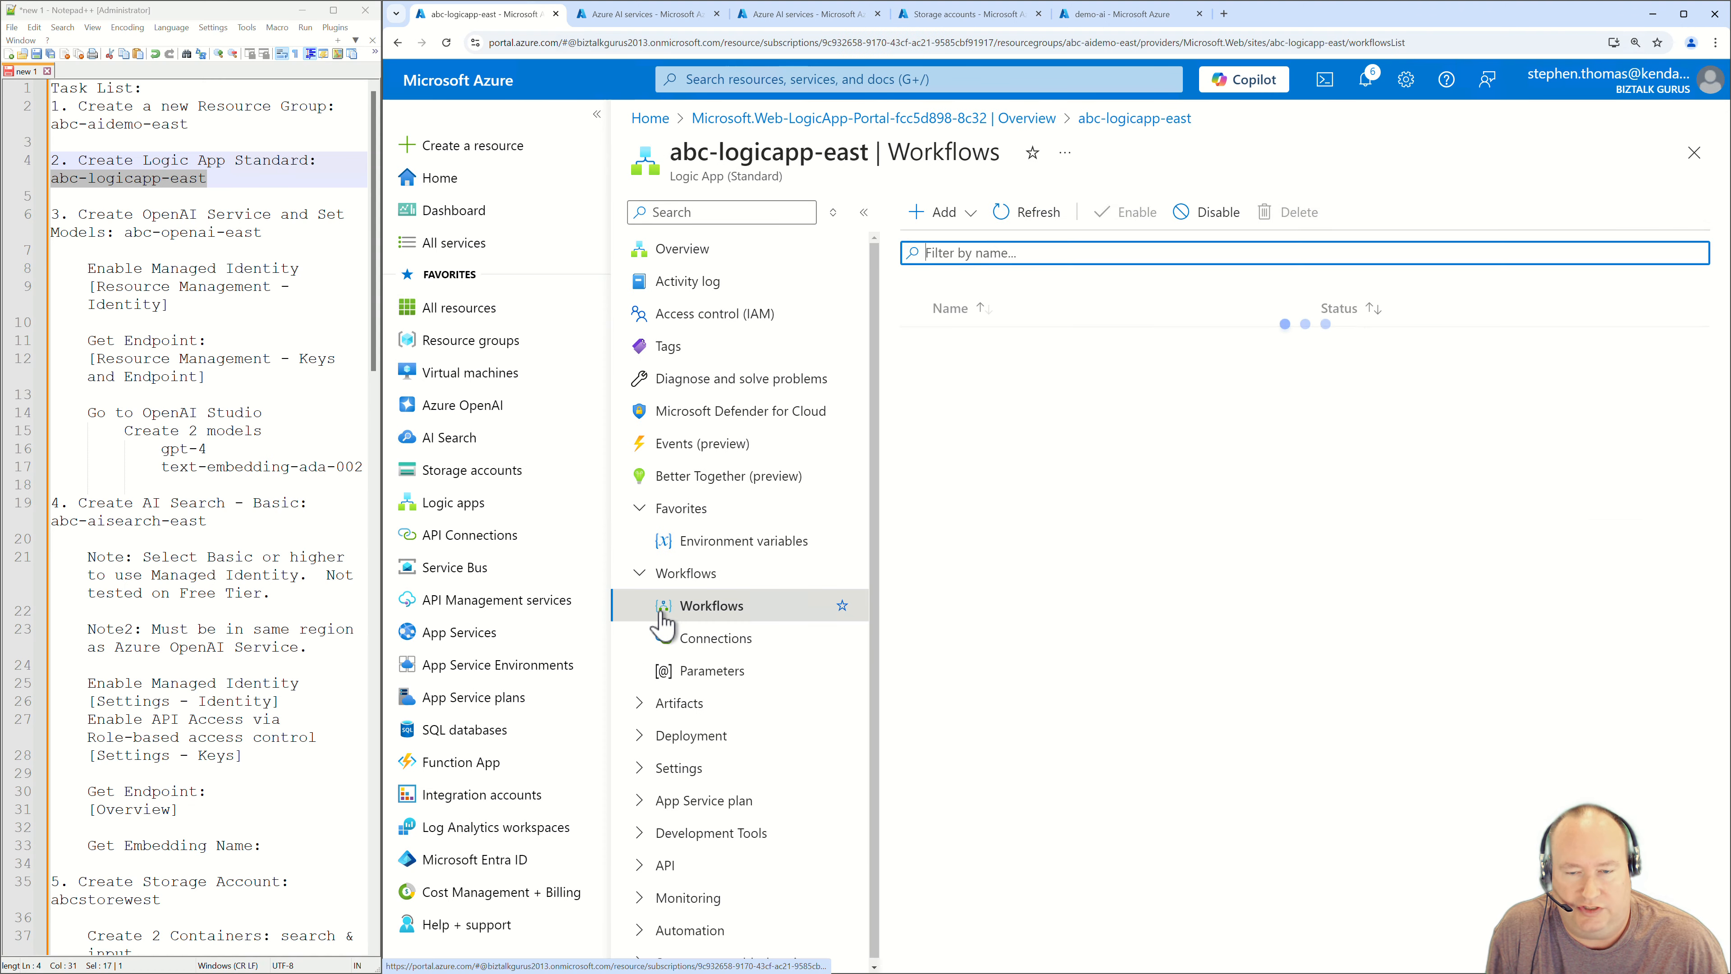
click(937, 213)
click(946, 249)
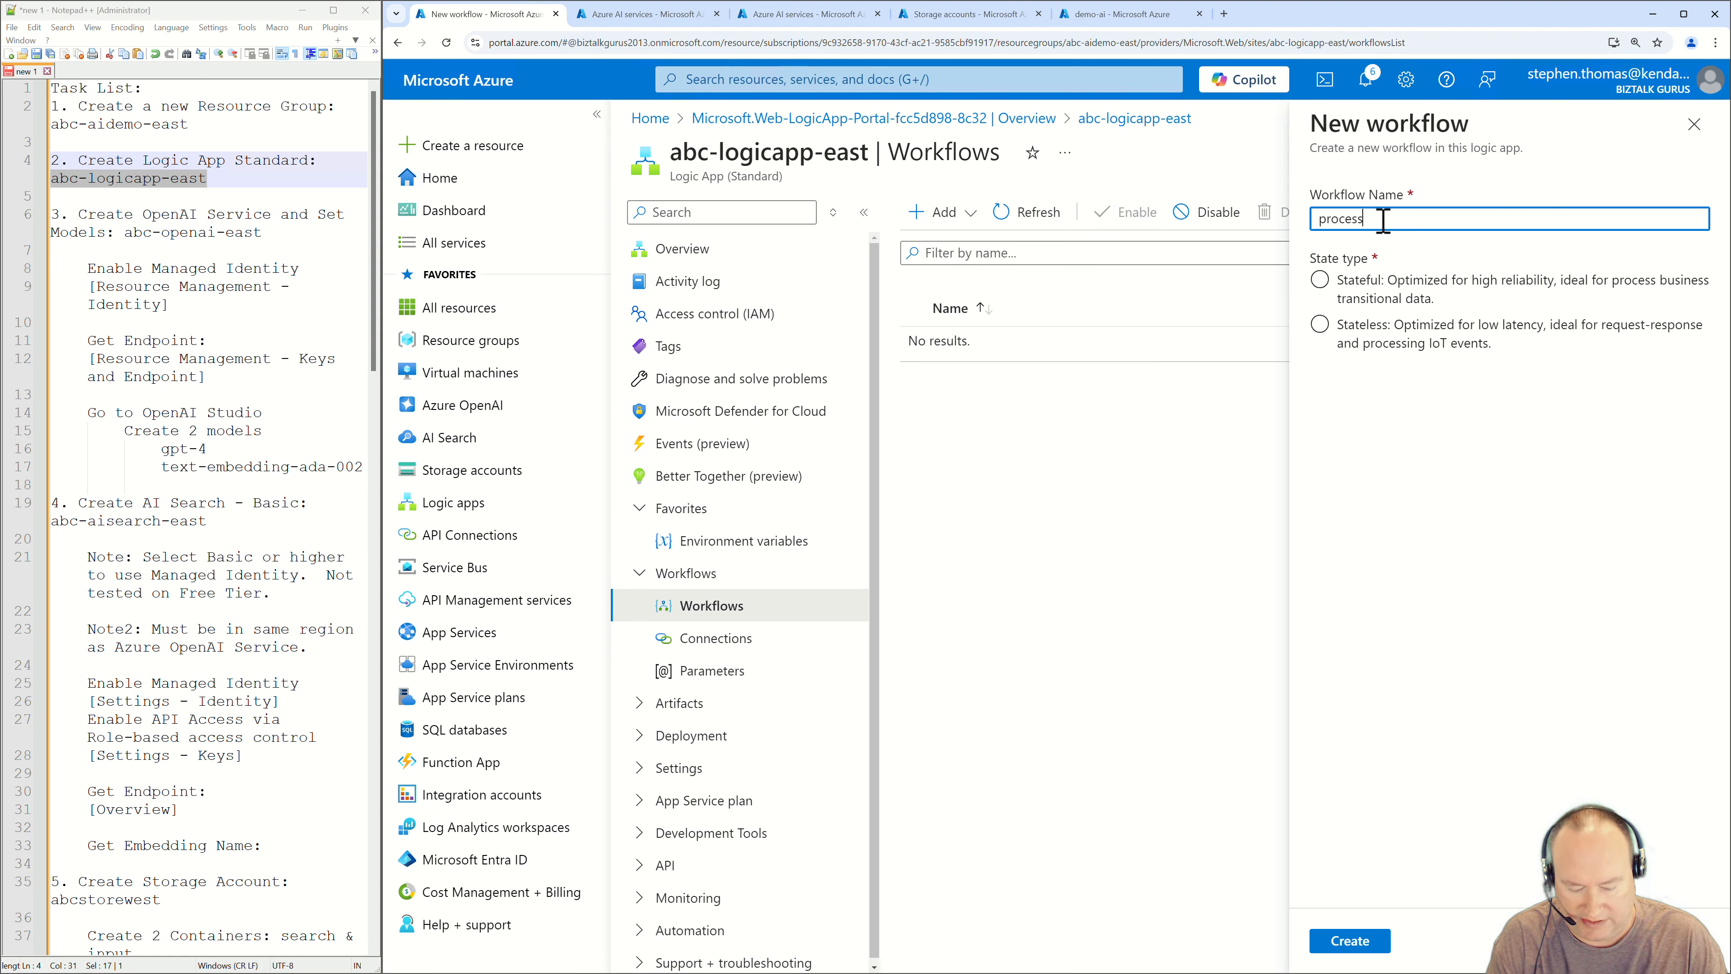
text(processdocuments)
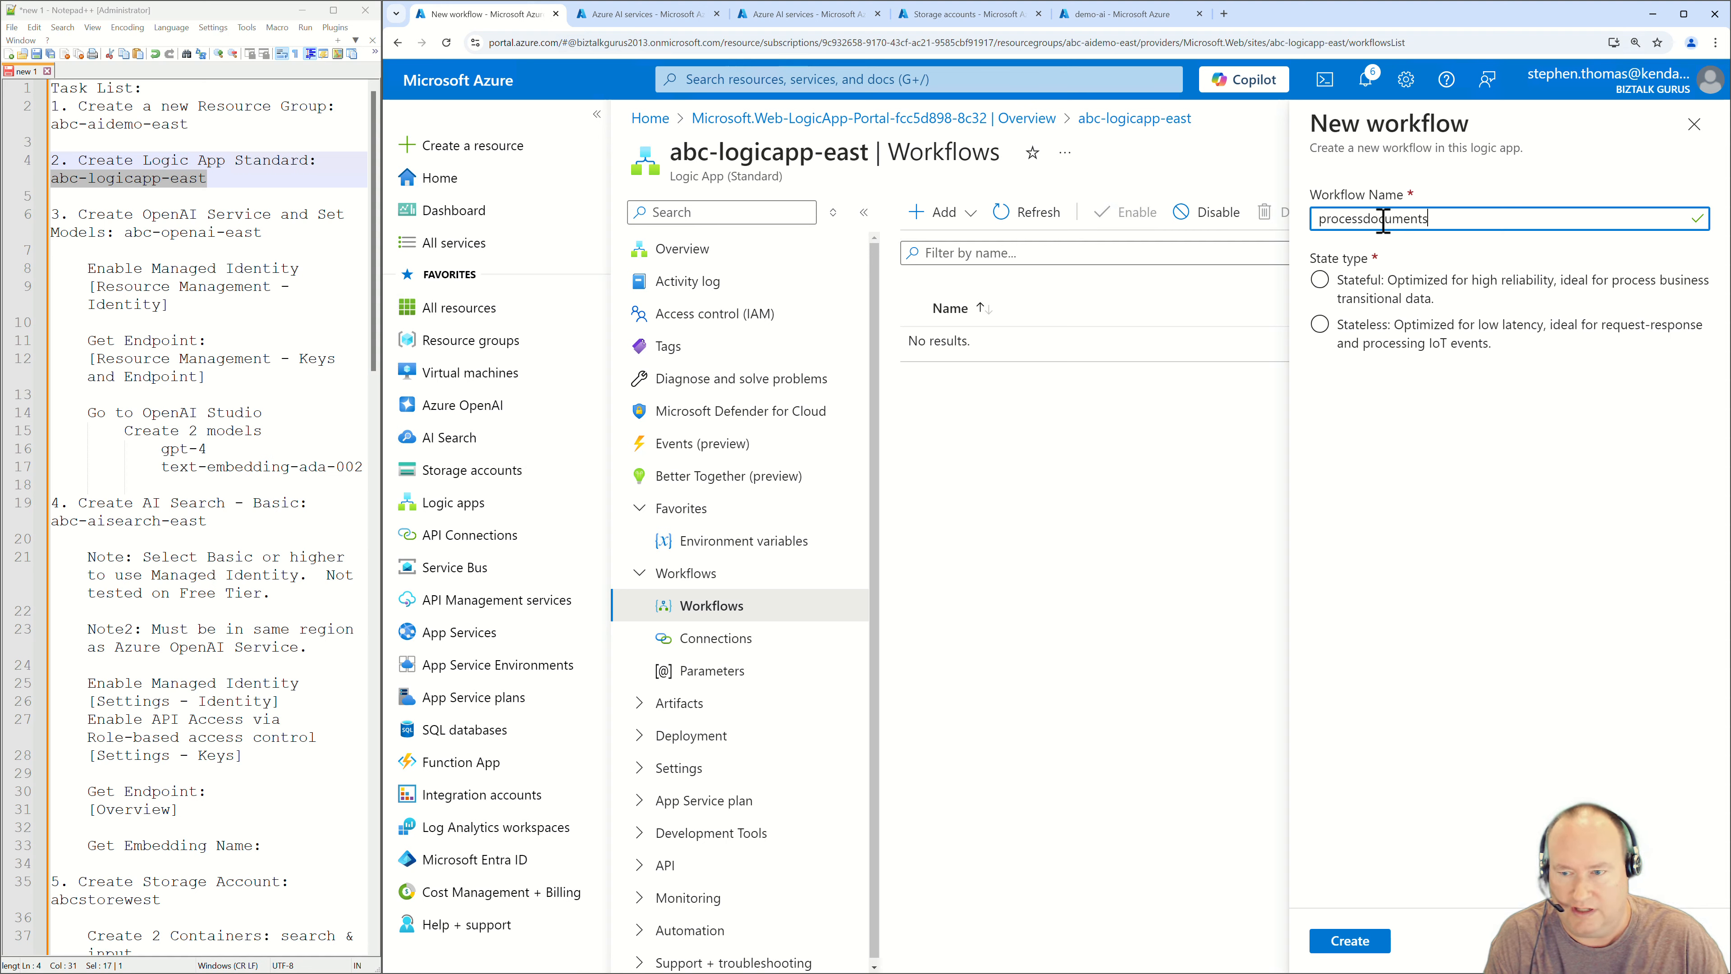
click(1319, 281)
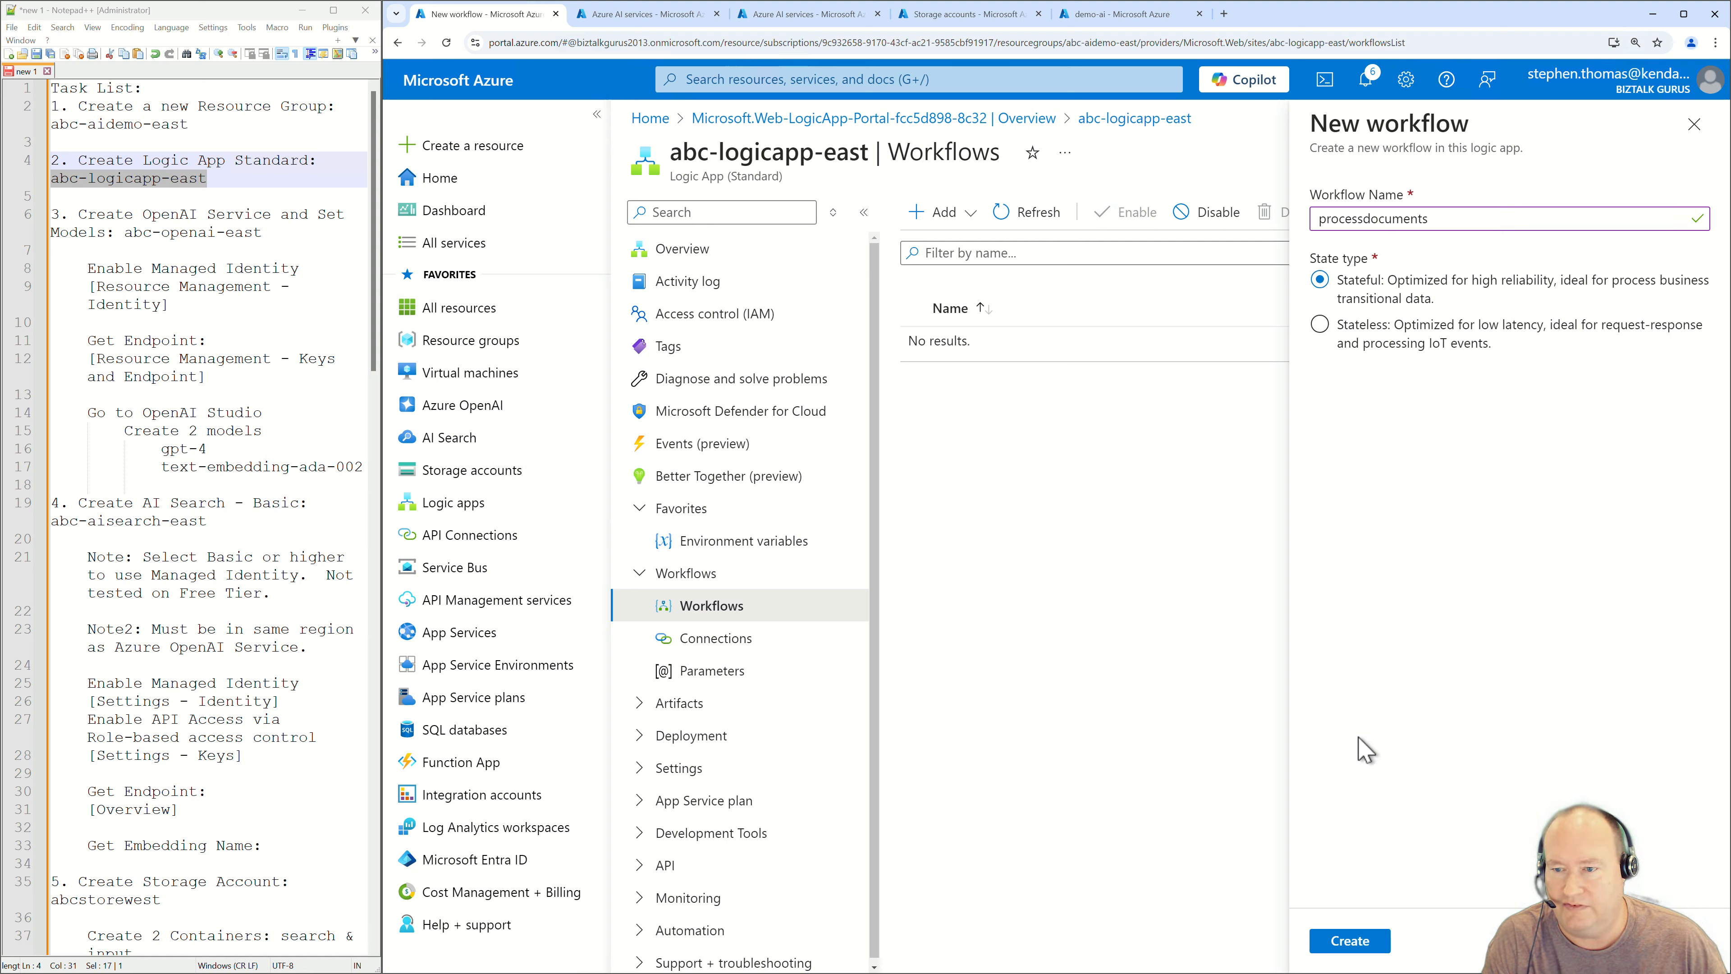
click(1331, 951)
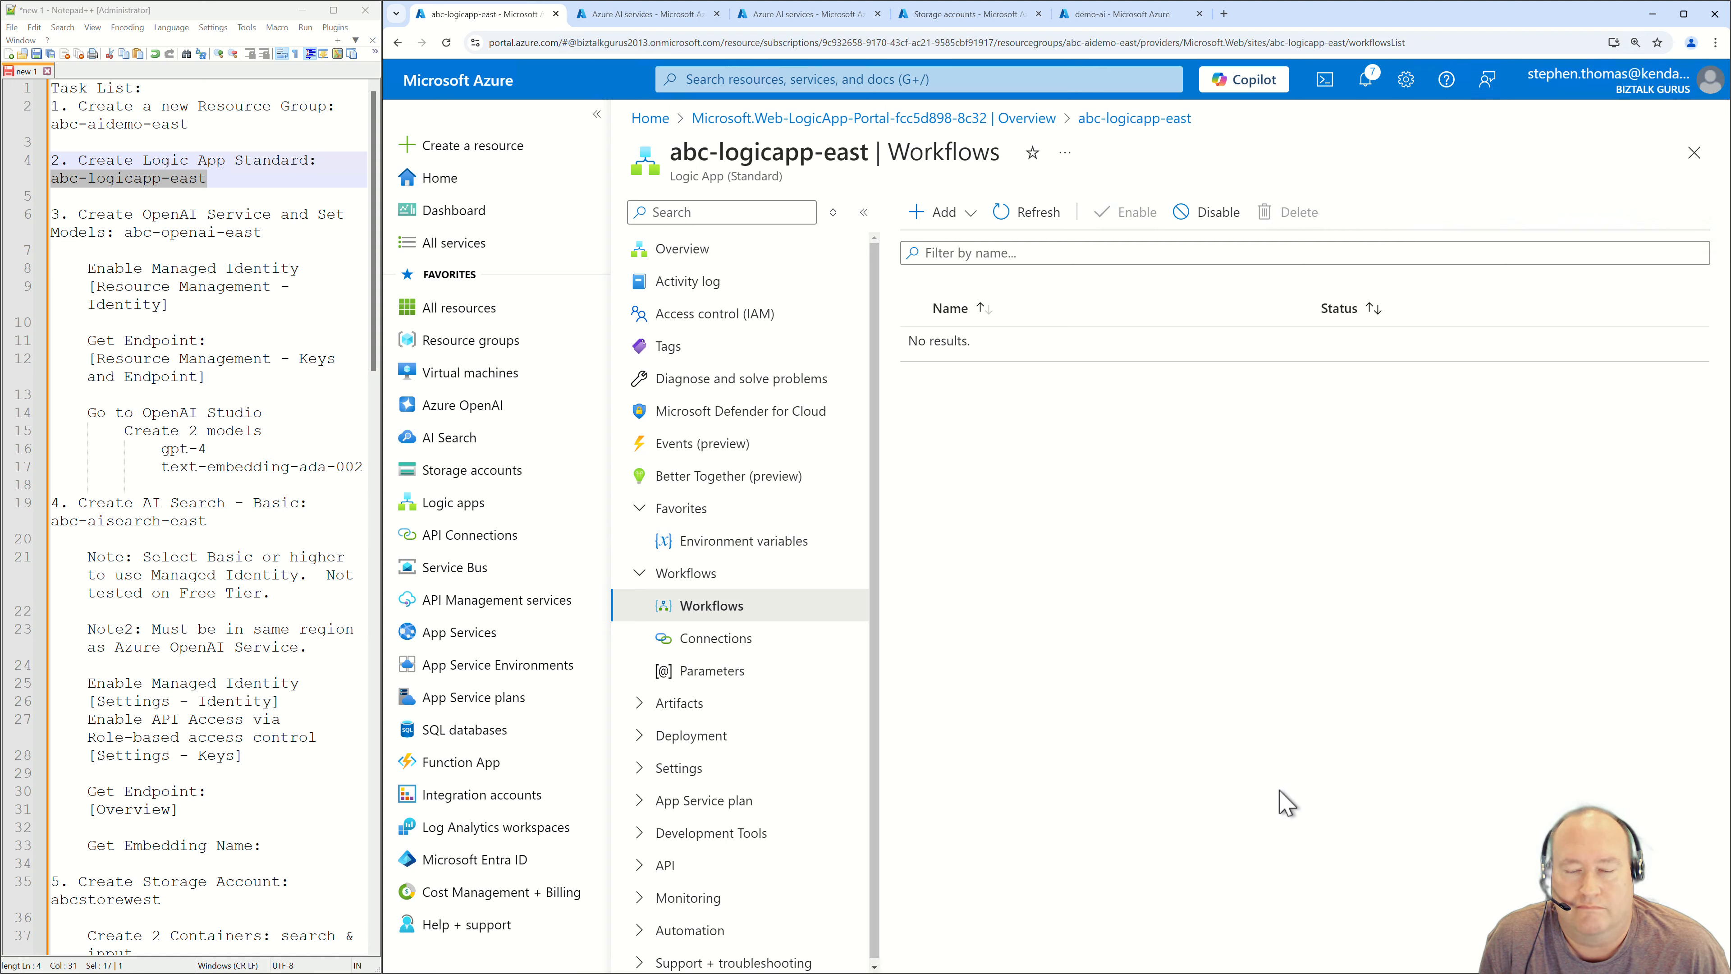
Replace the processdocuments workflow's entire code with the prepared workflow definition from the clipboard and save it.
click(1048, 216)
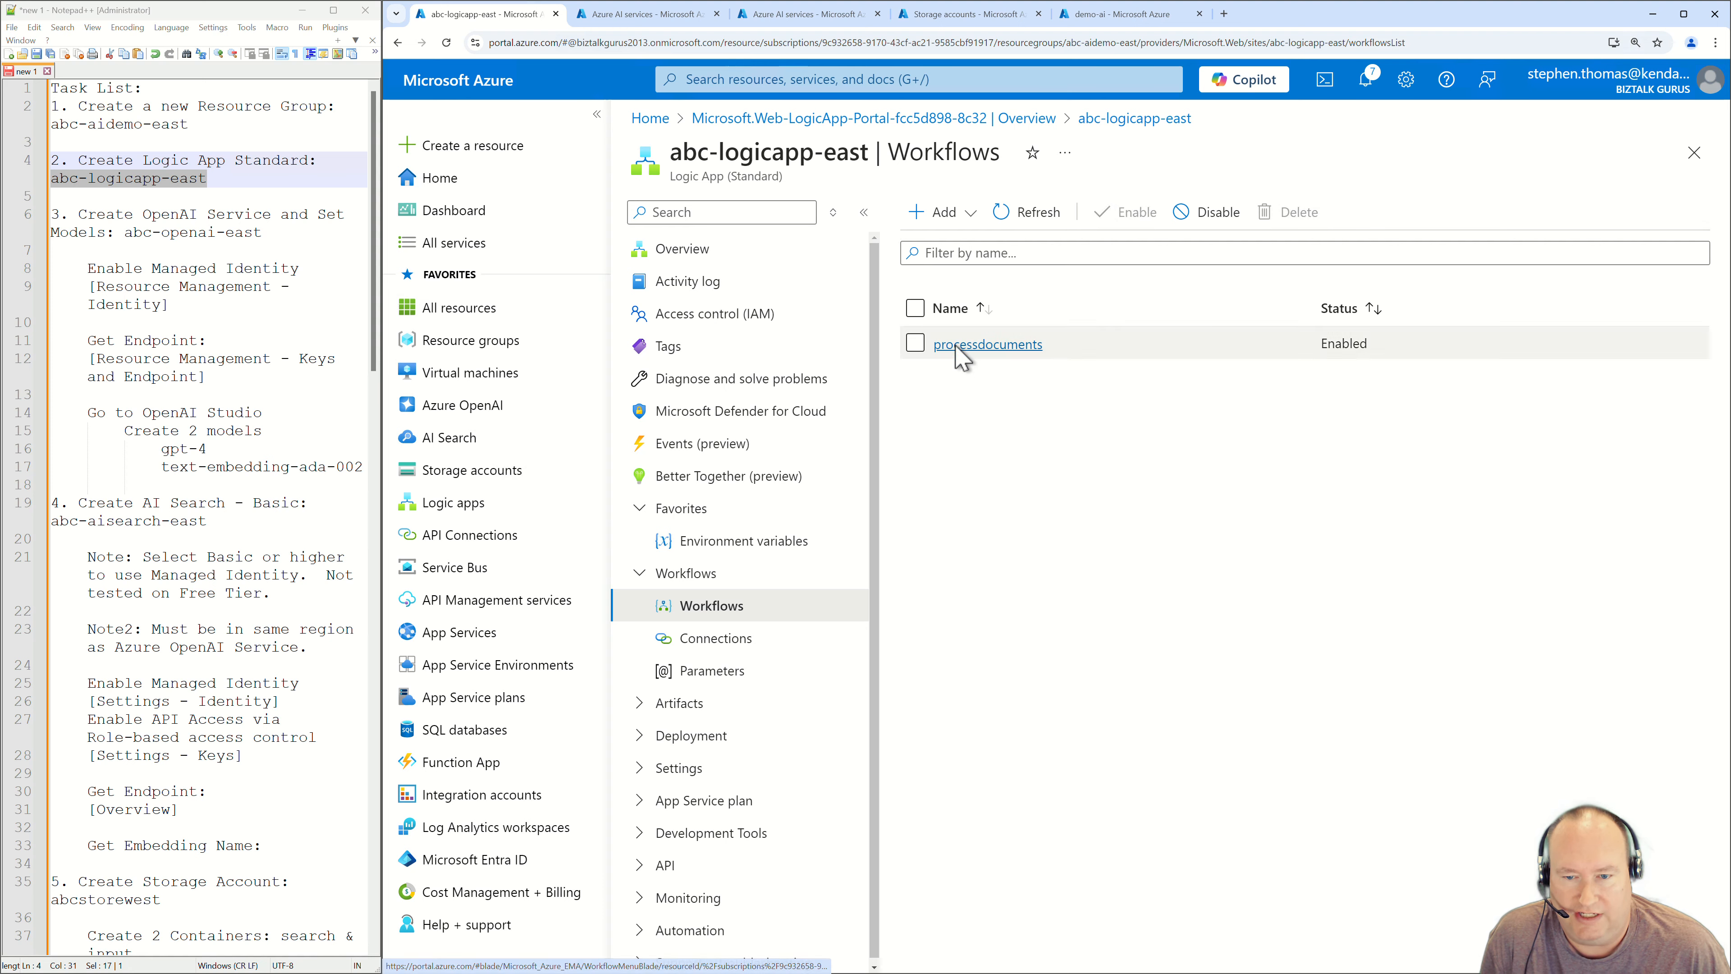
click(951, 346)
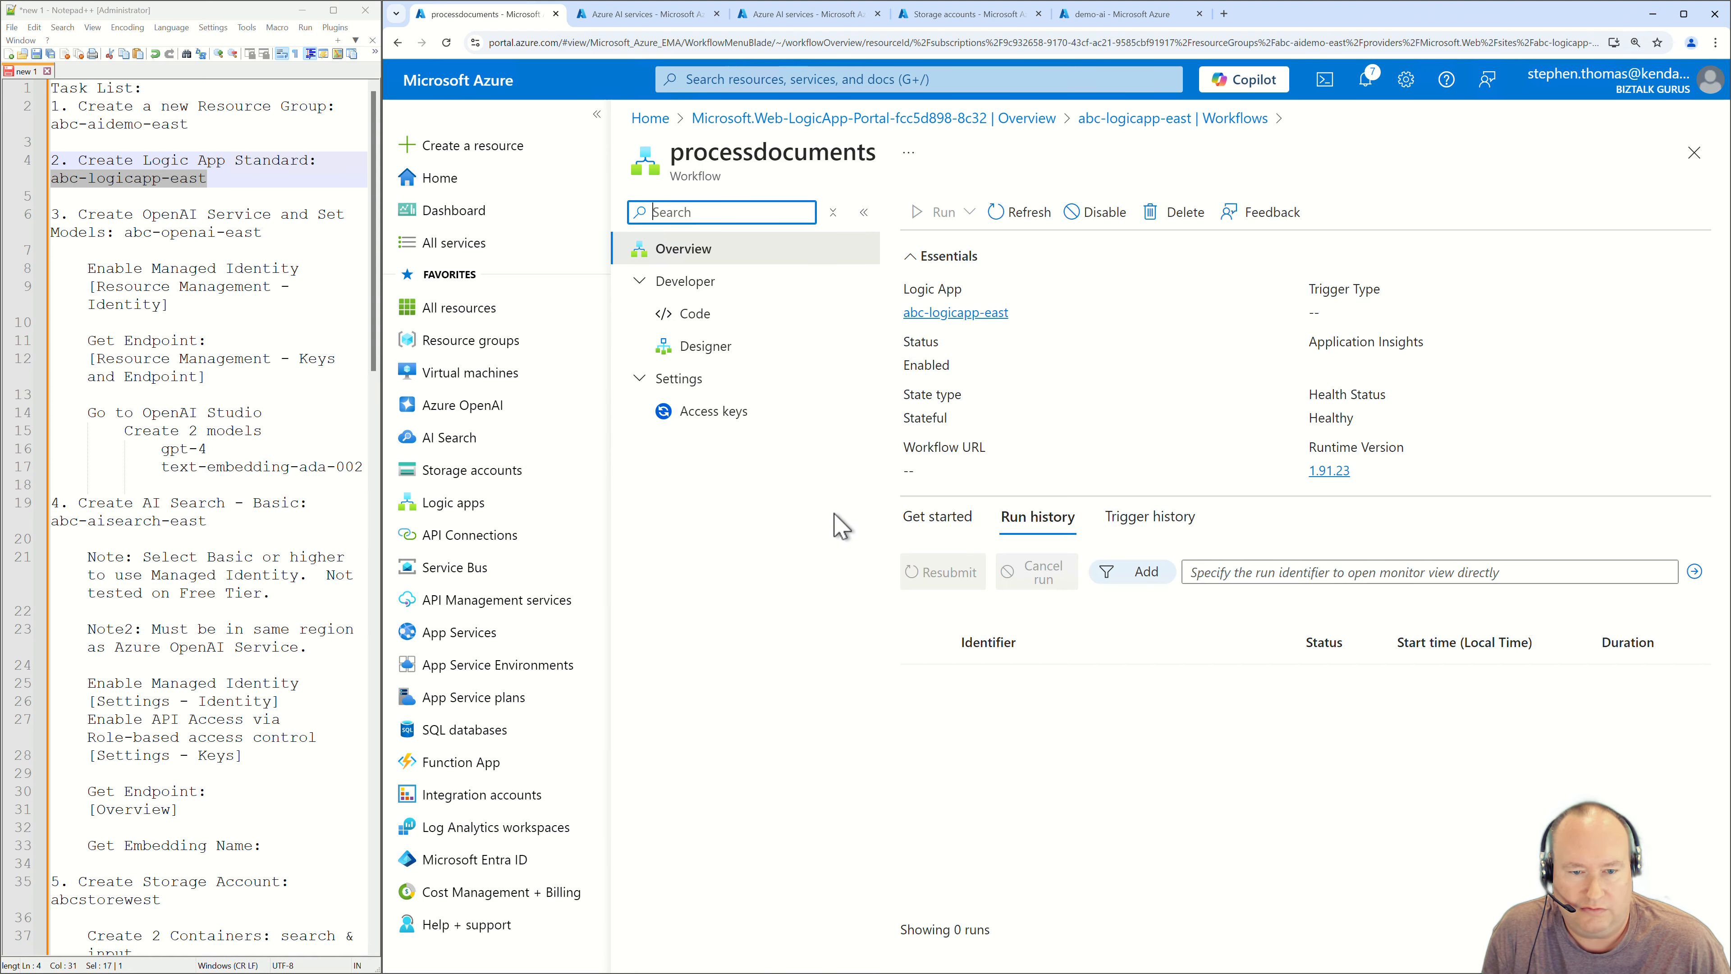
click(701, 313)
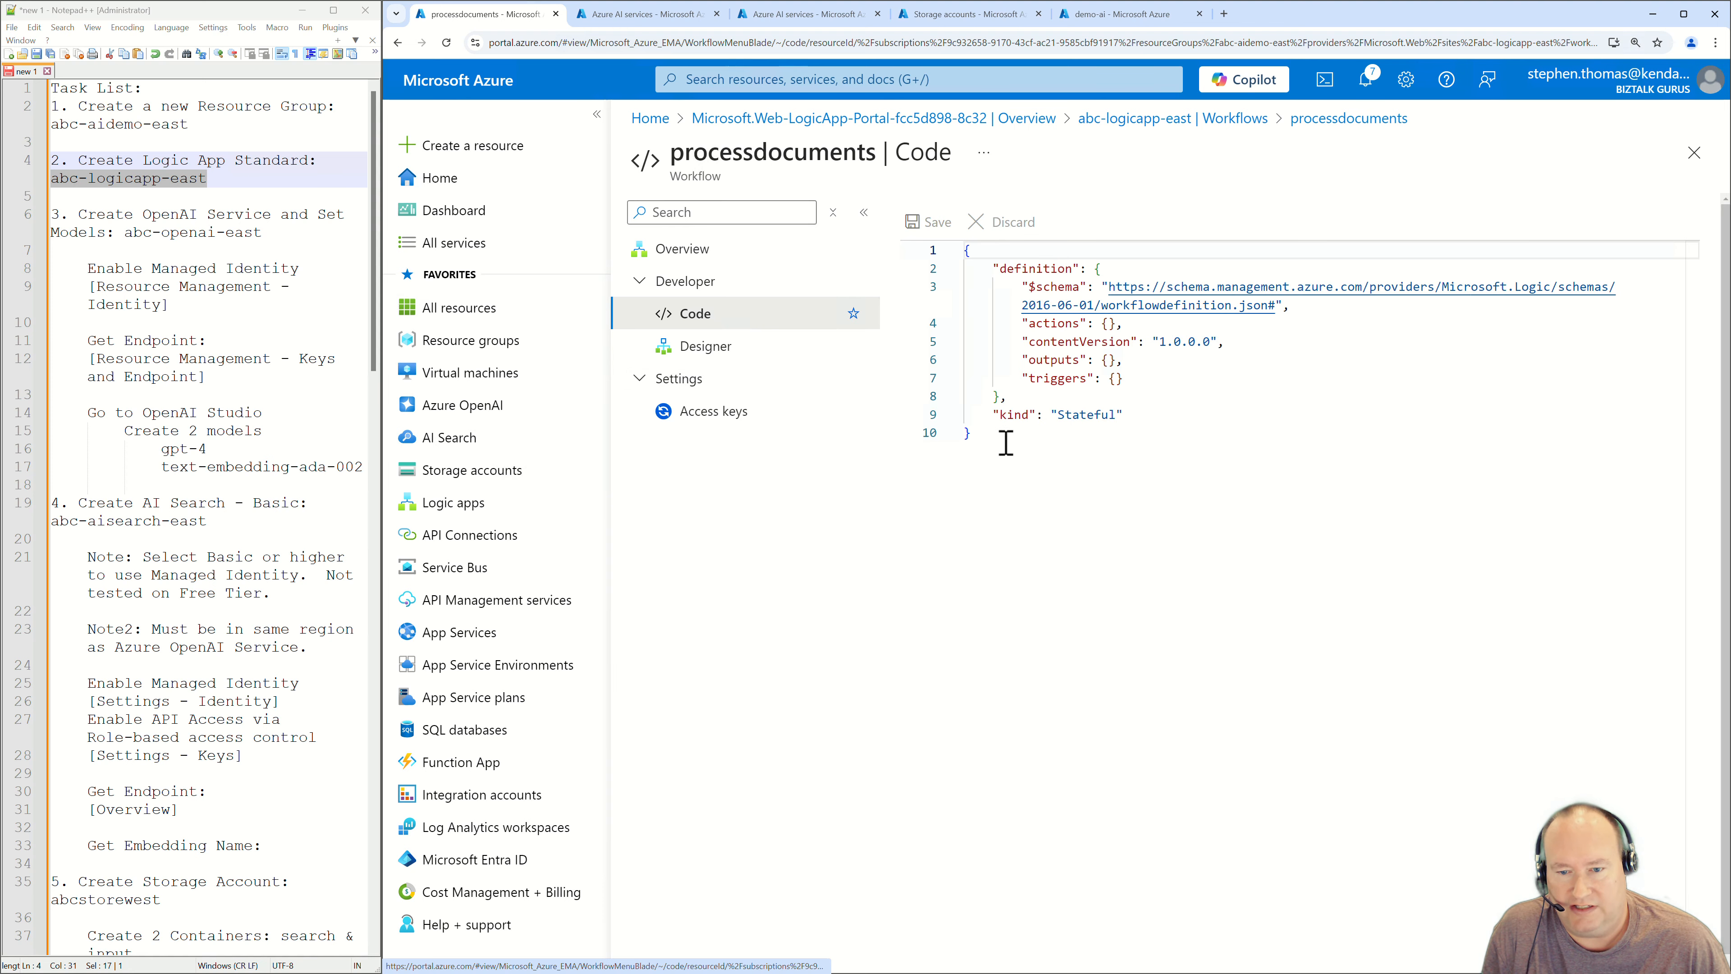
drag(1006, 443, 911, 230)
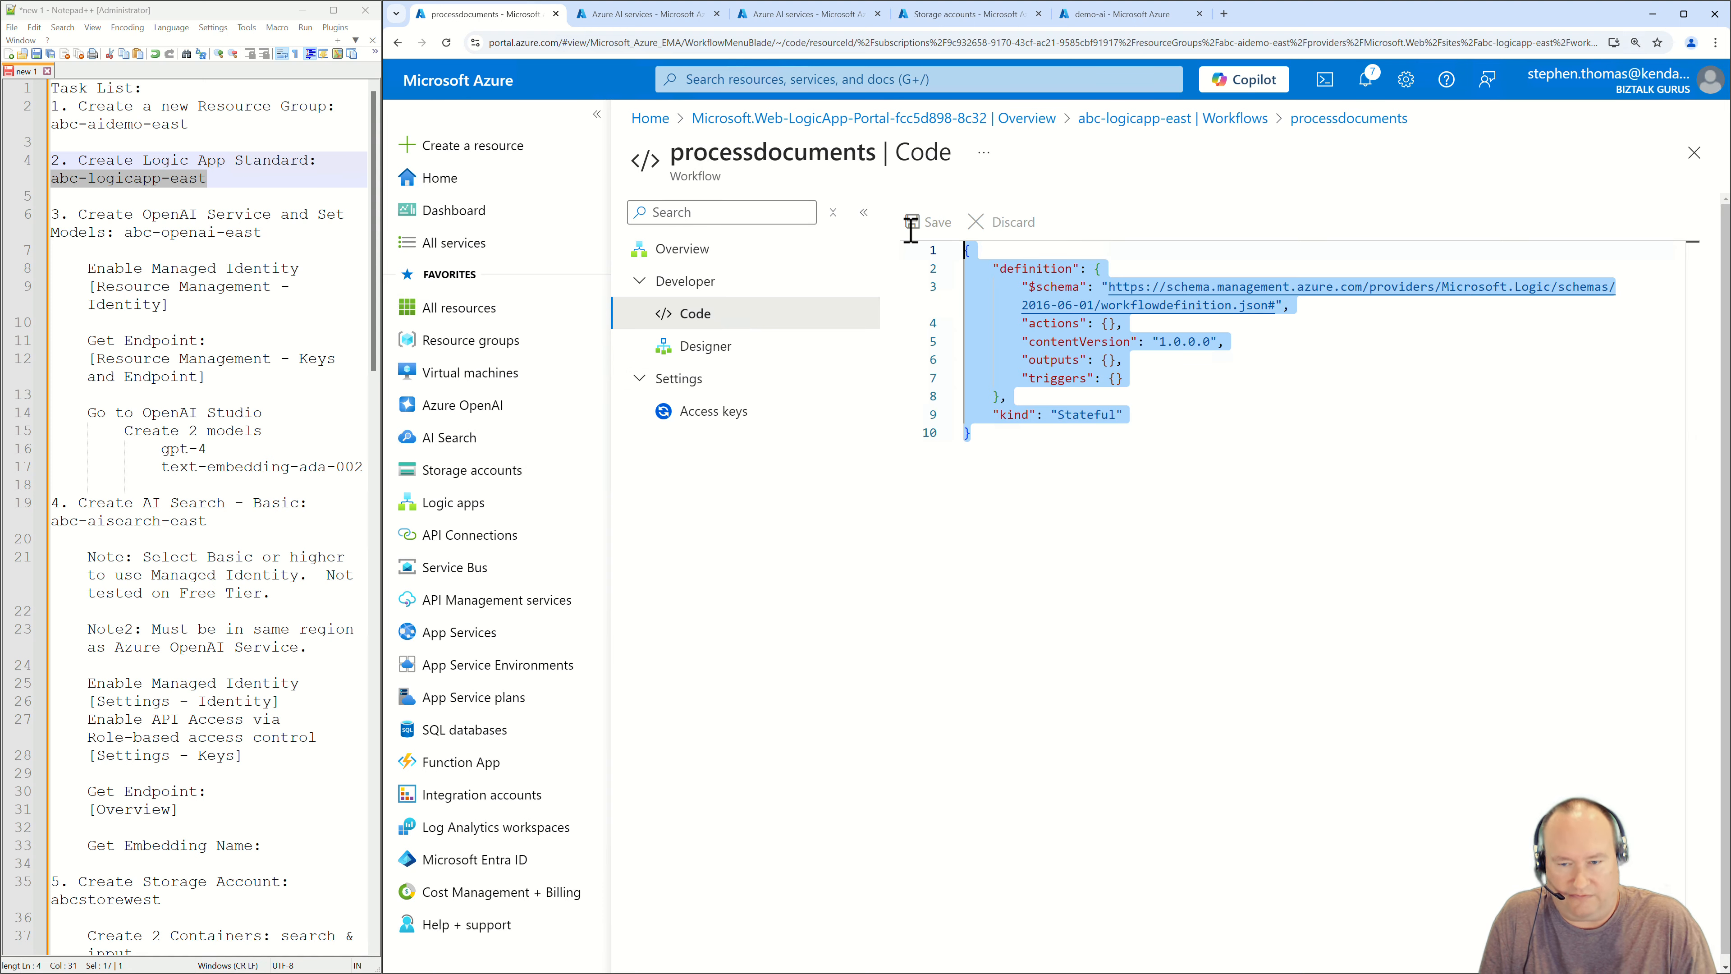
key(ctrl+v)
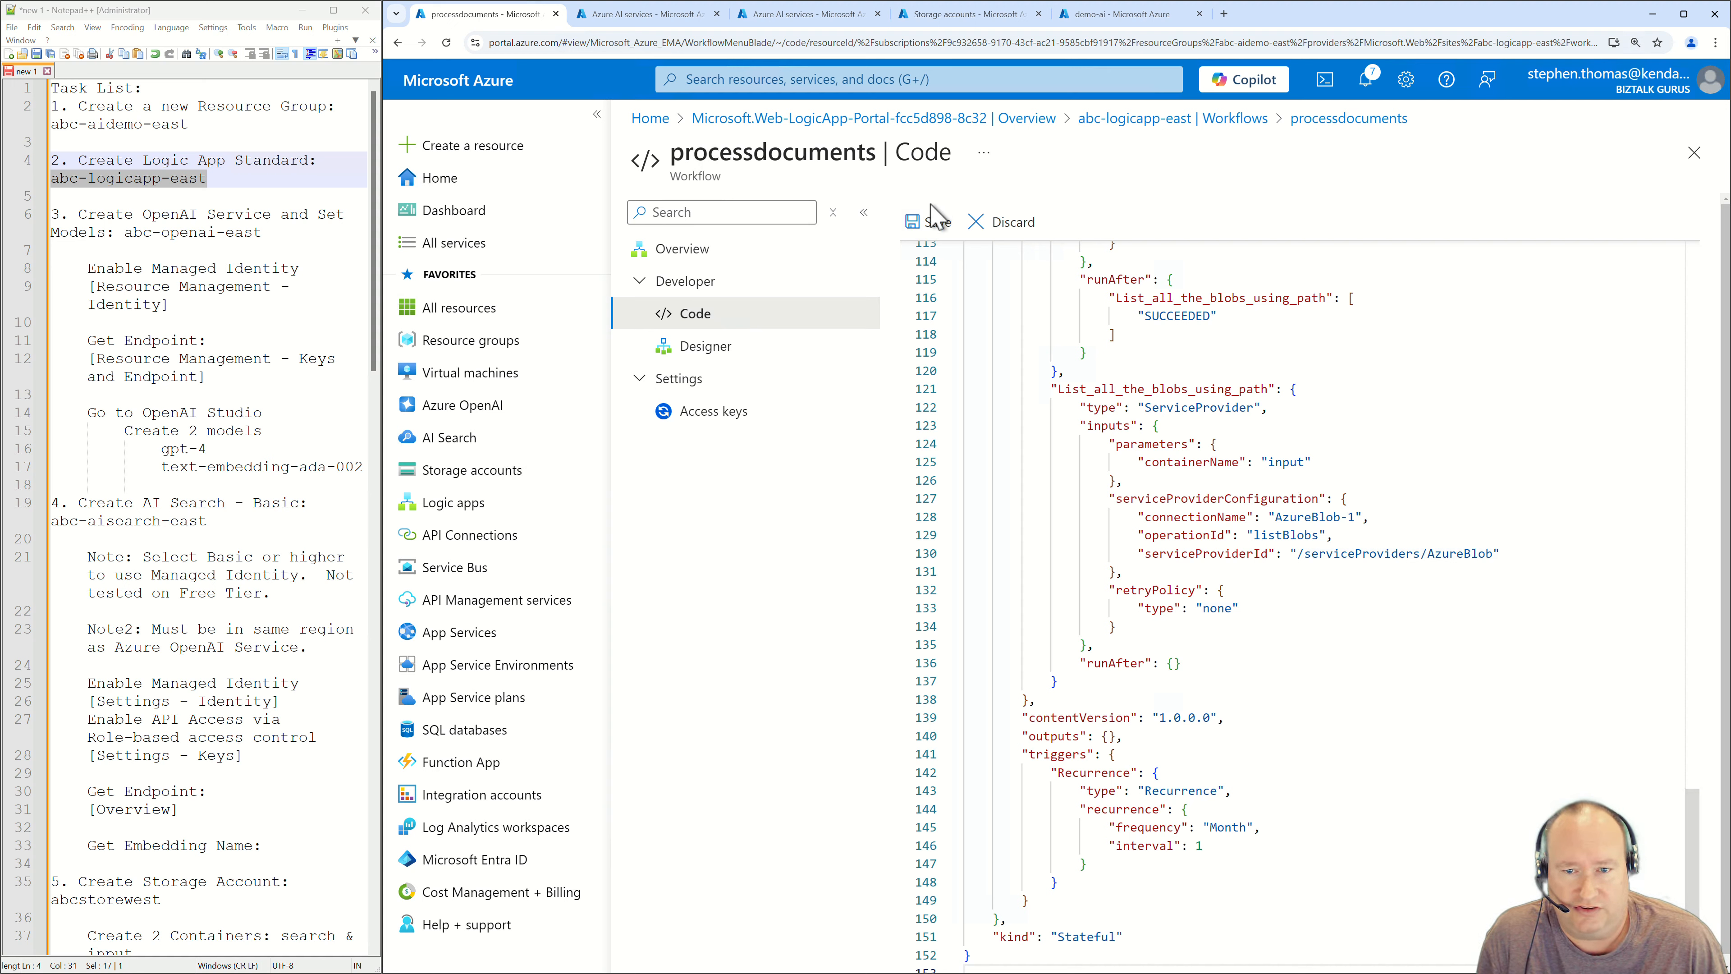
click(930, 225)
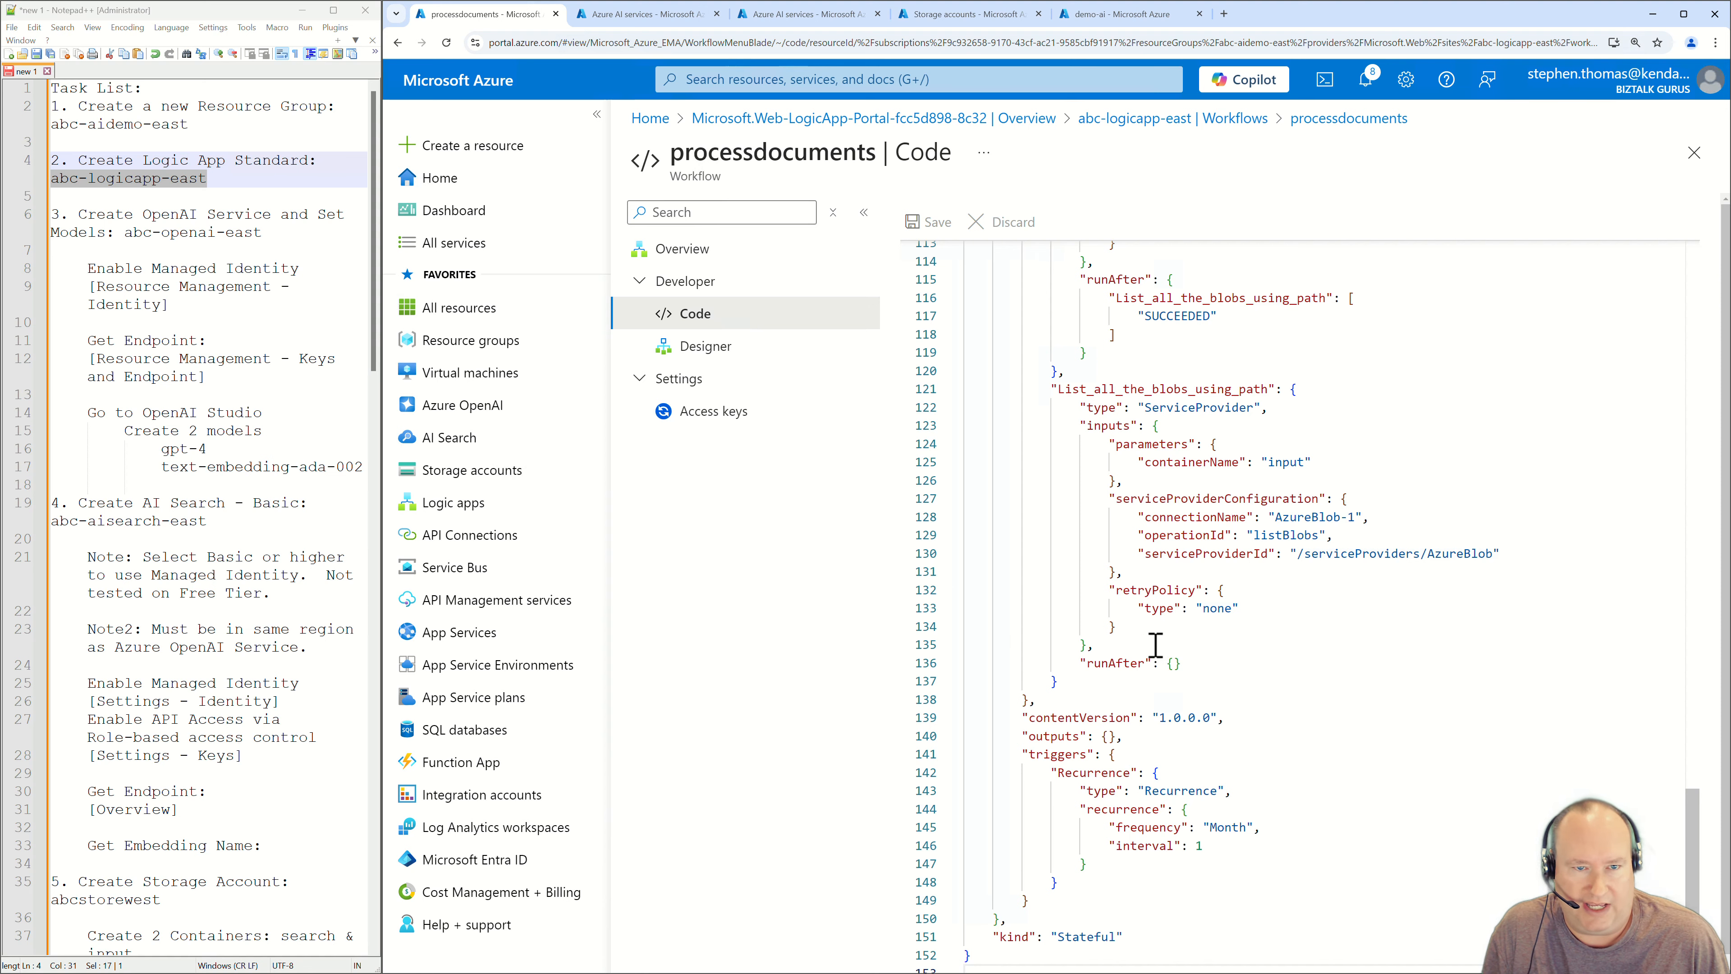
Start creating an Azure OpenAI resource in the abc-aidemo-east resource group.
click(651, 15)
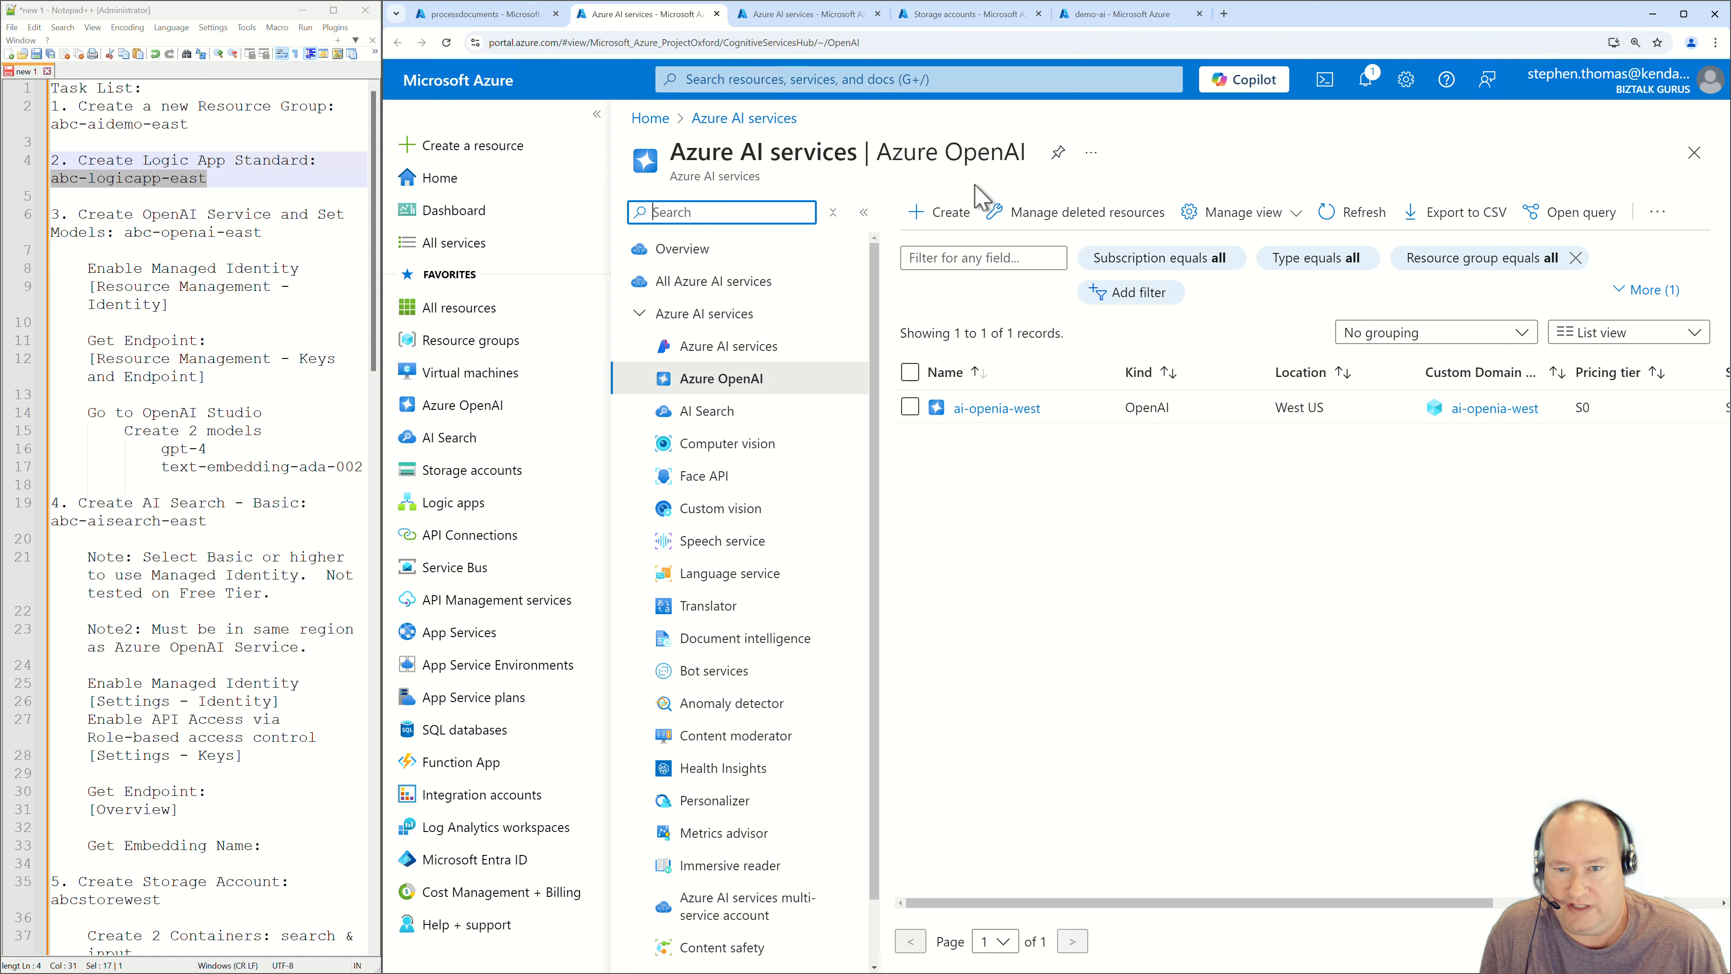
click(952, 228)
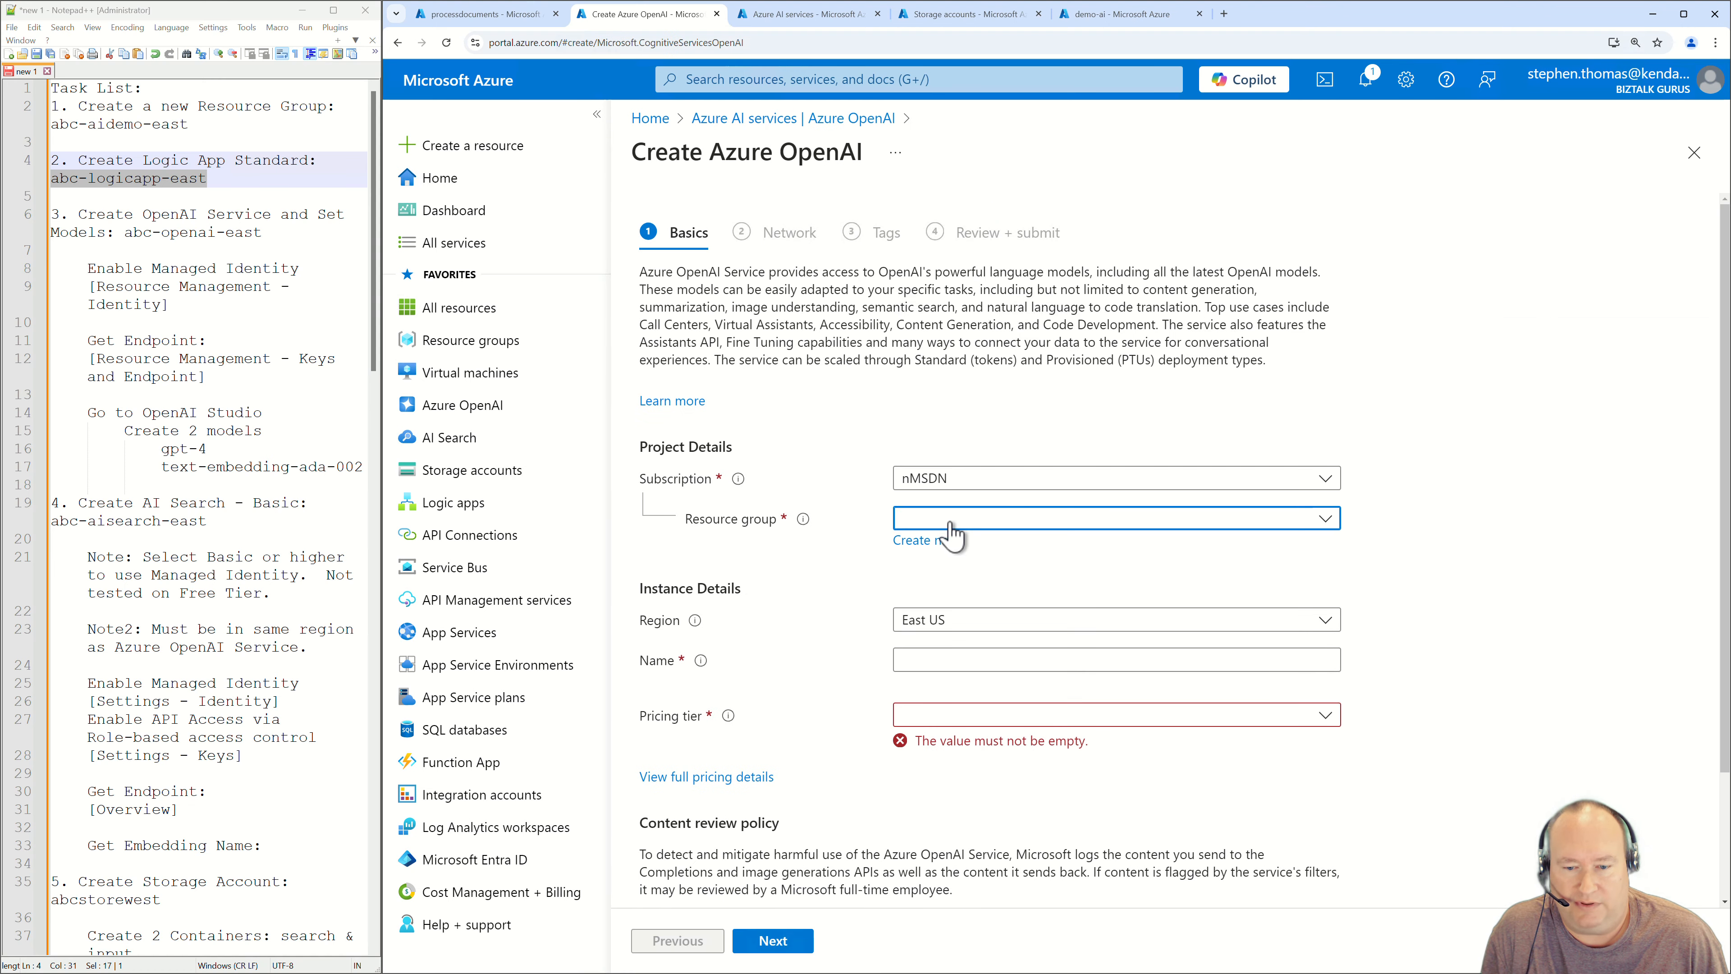
click(954, 520)
click(954, 593)
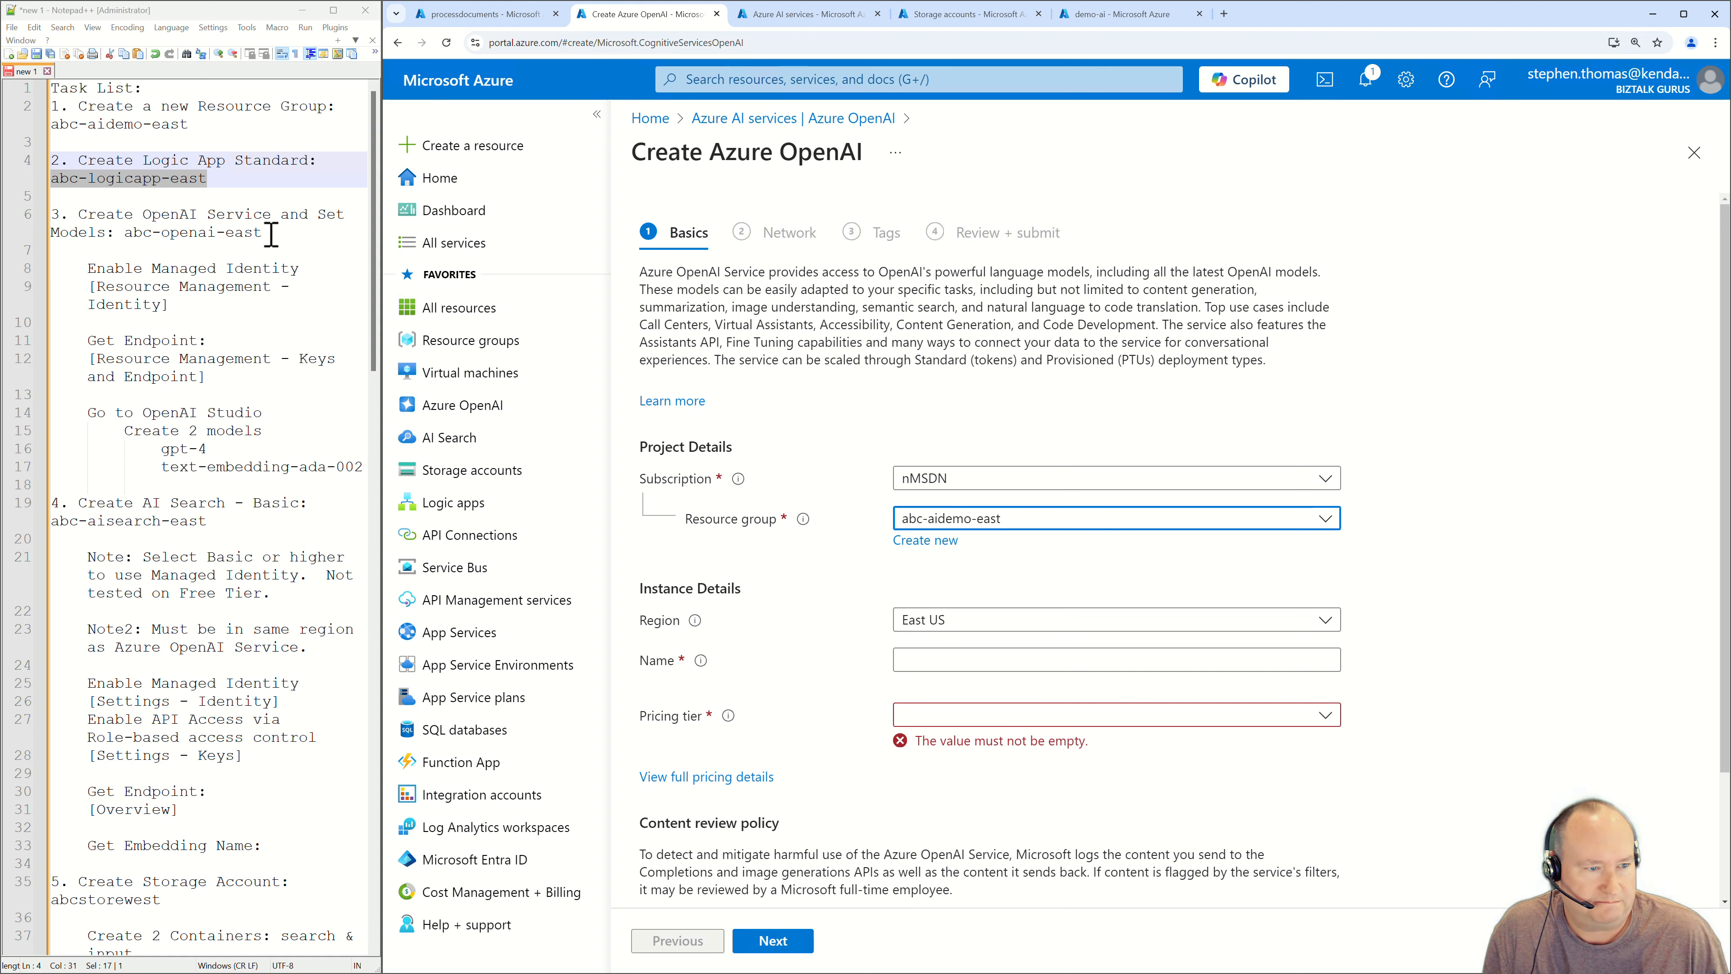
Name the Azure OpenAI resource abc-openai-east, copied from the task list, and set its pricing tier to Standard S0.
drag(264, 236, 124, 233)
key(ctrl+c)
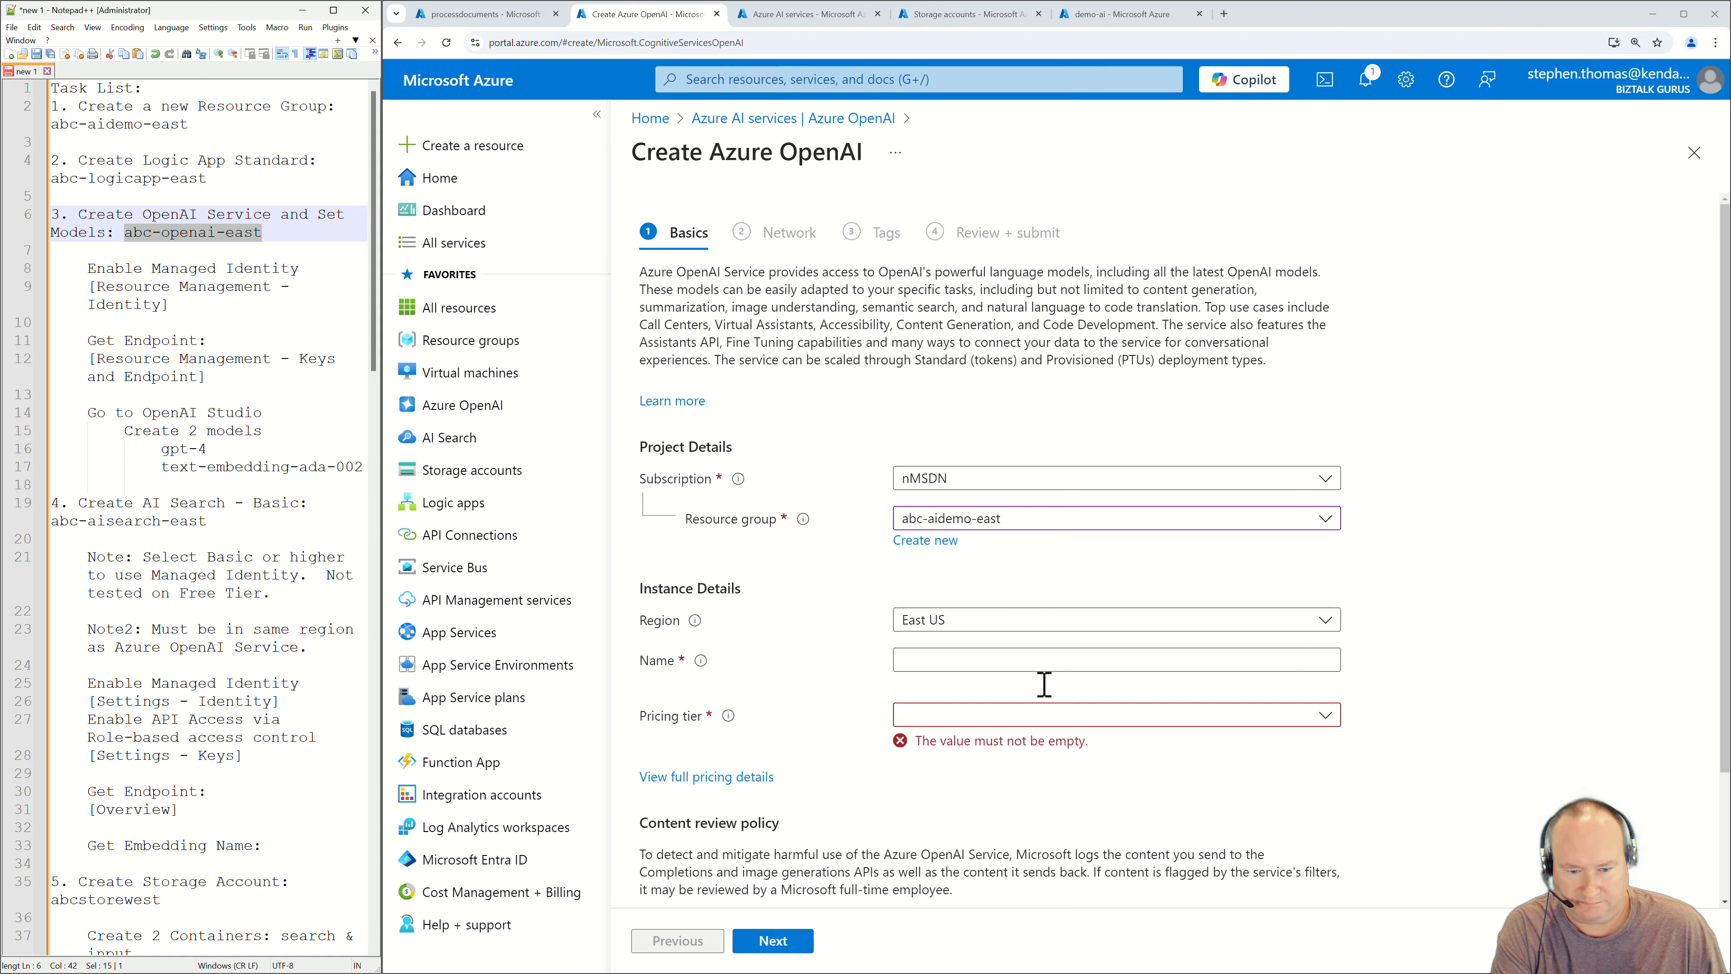
click(1007, 660)
key(ctrl+v)
click(978, 724)
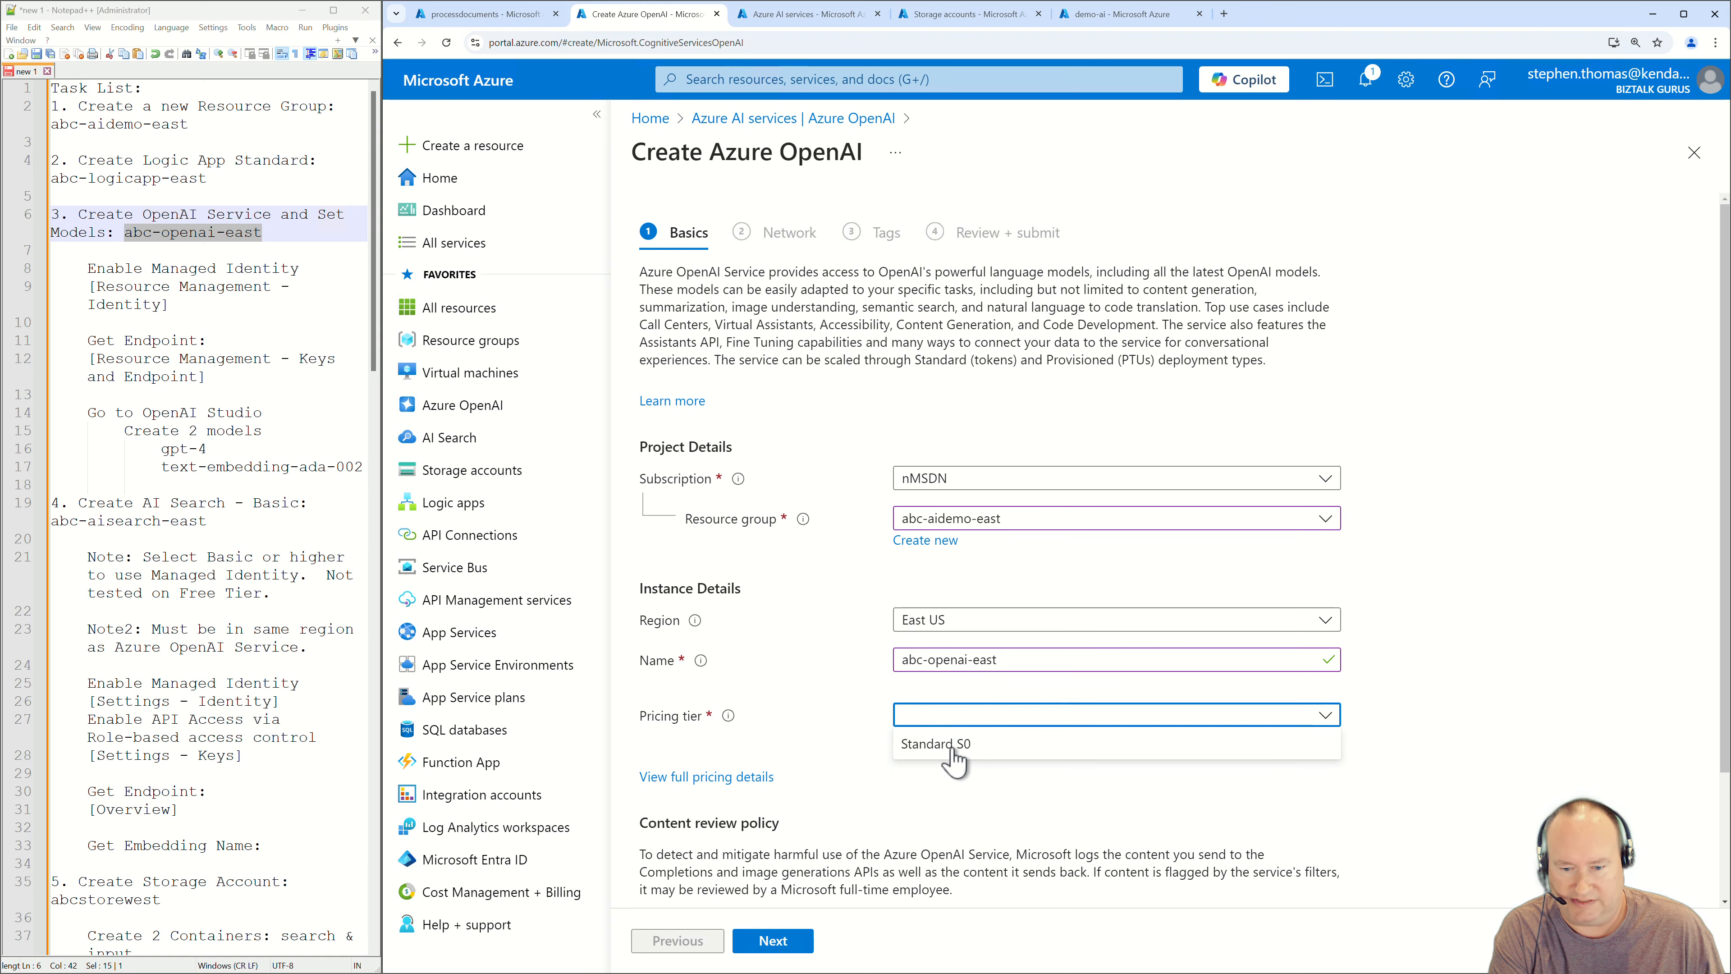
click(944, 749)
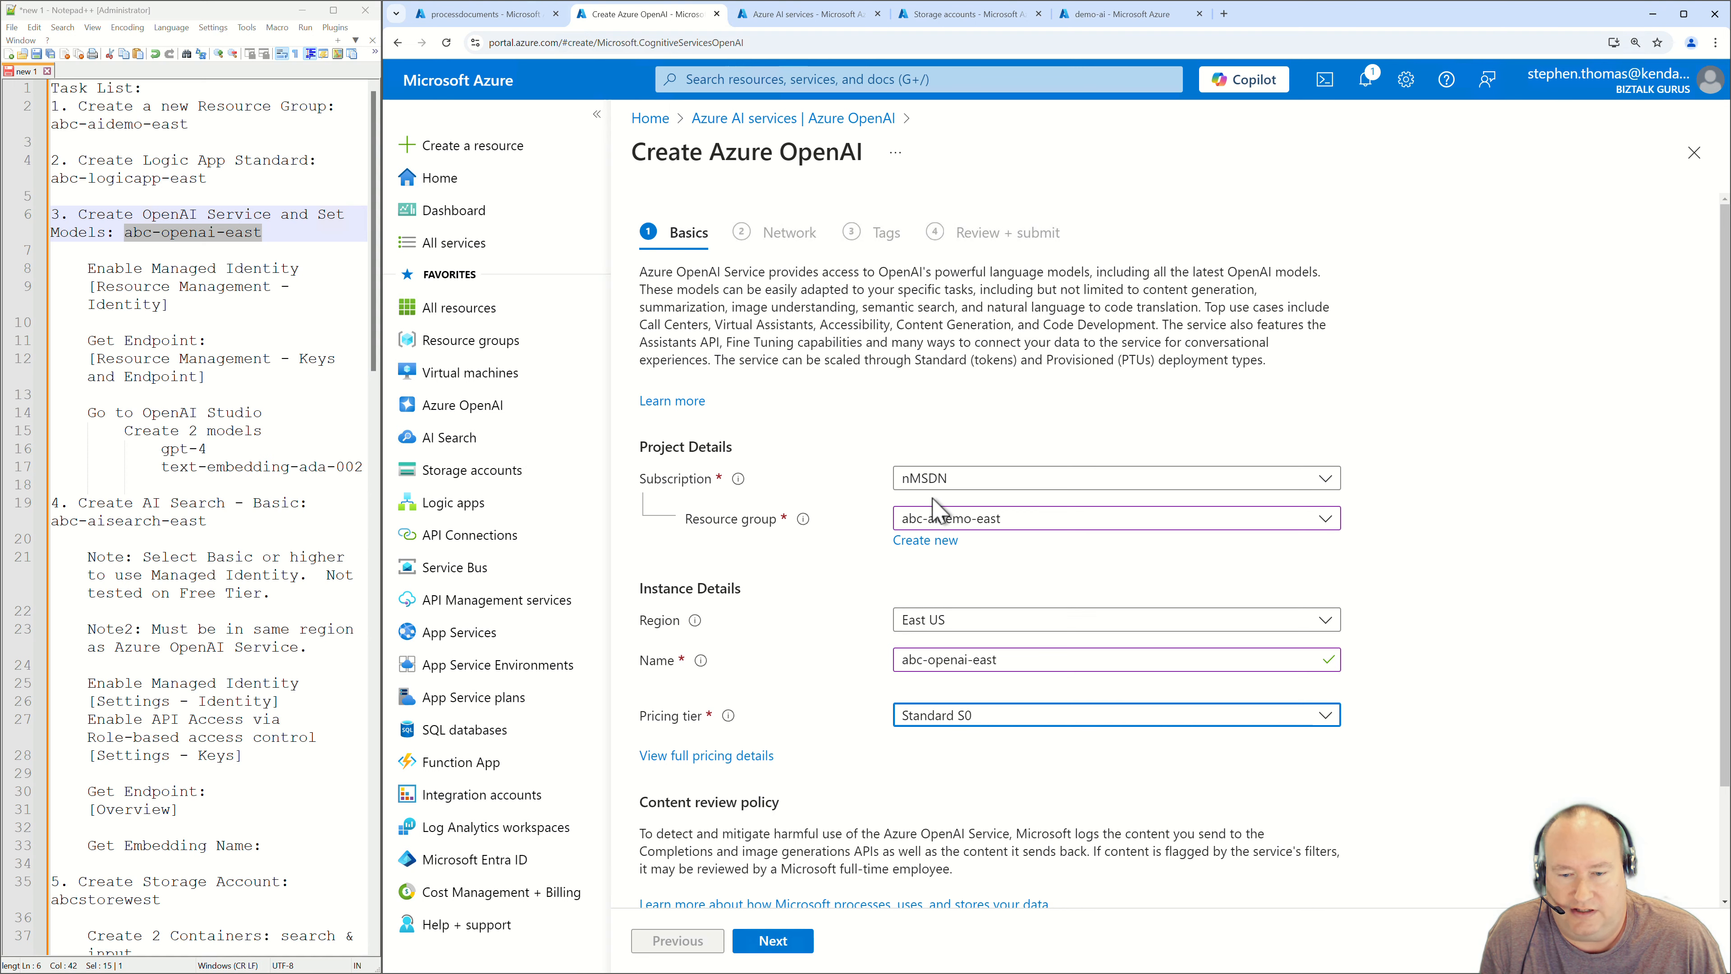
Look through the regions available for the Azure OpenAI resource and select East US.
scroll(848, 570, down, 1)
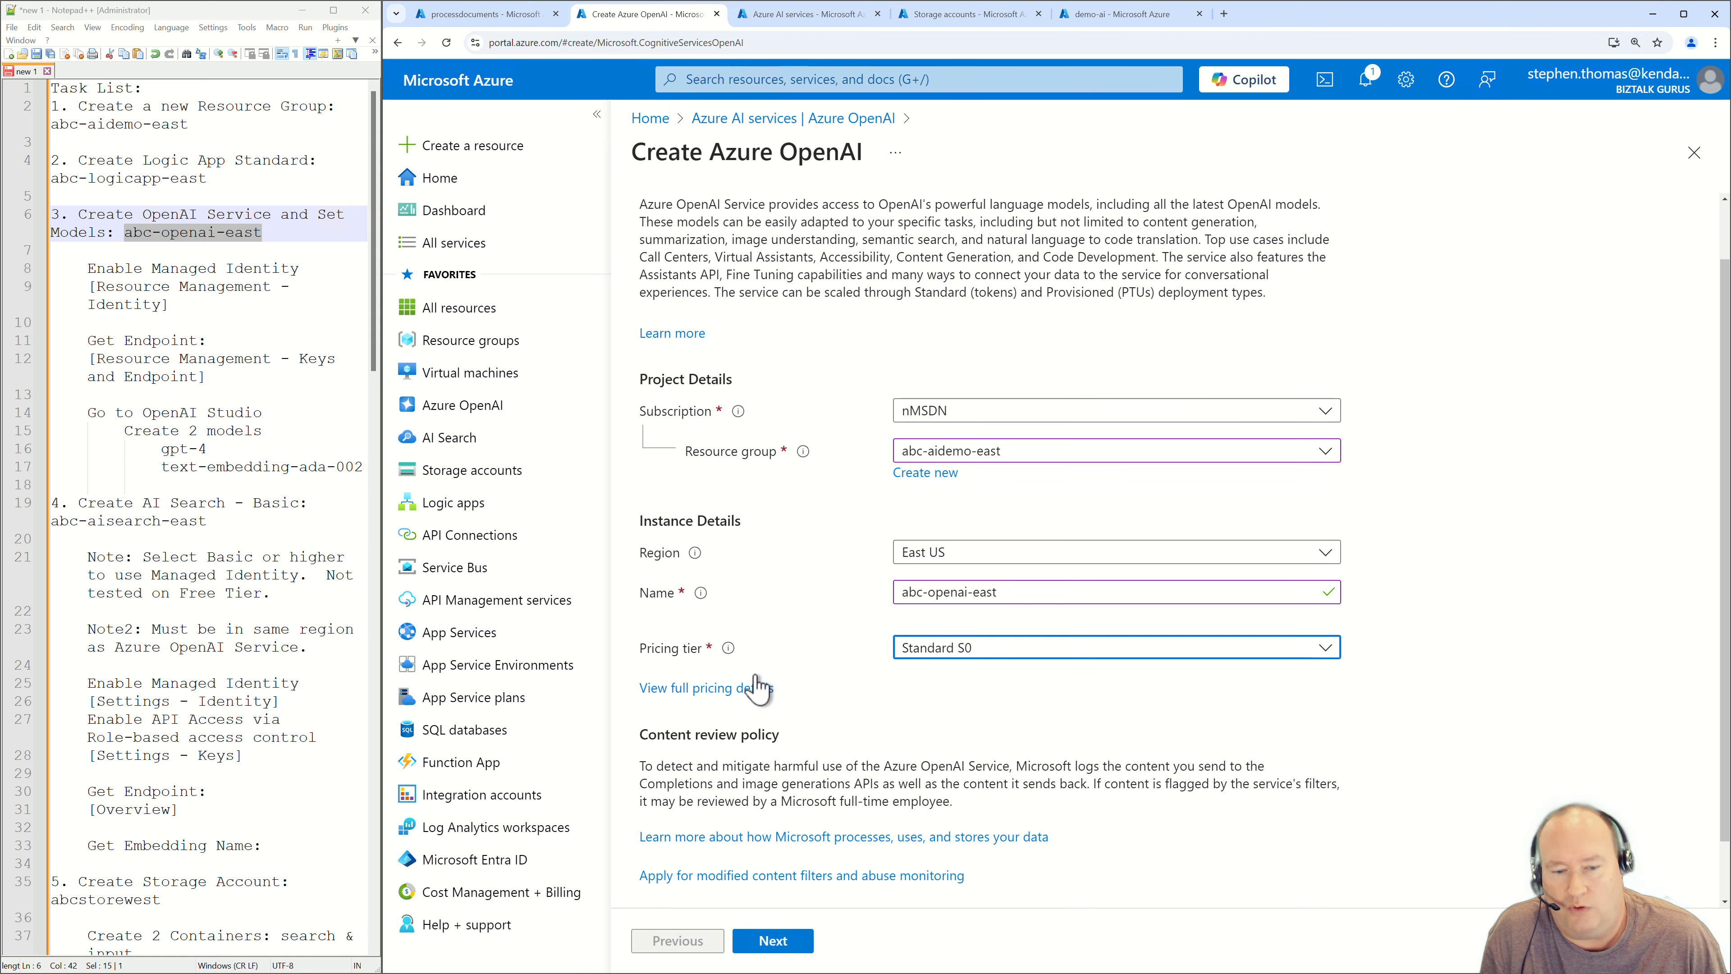
click(995, 561)
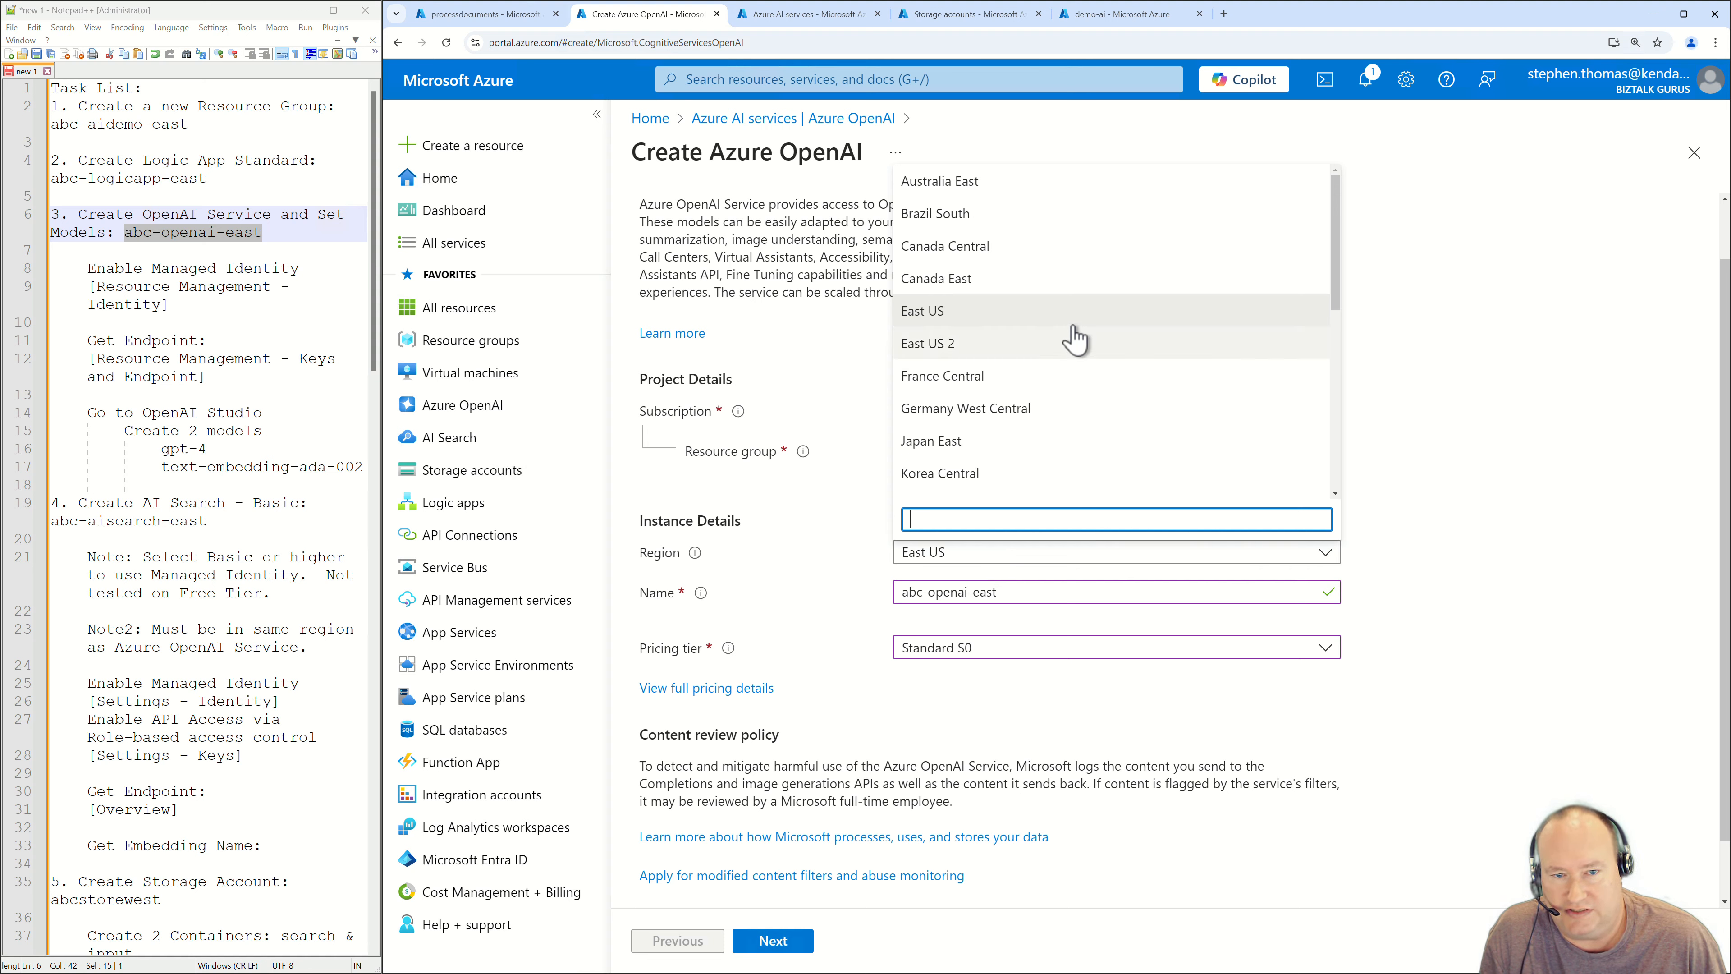
scroll(1074, 339, down, 7)
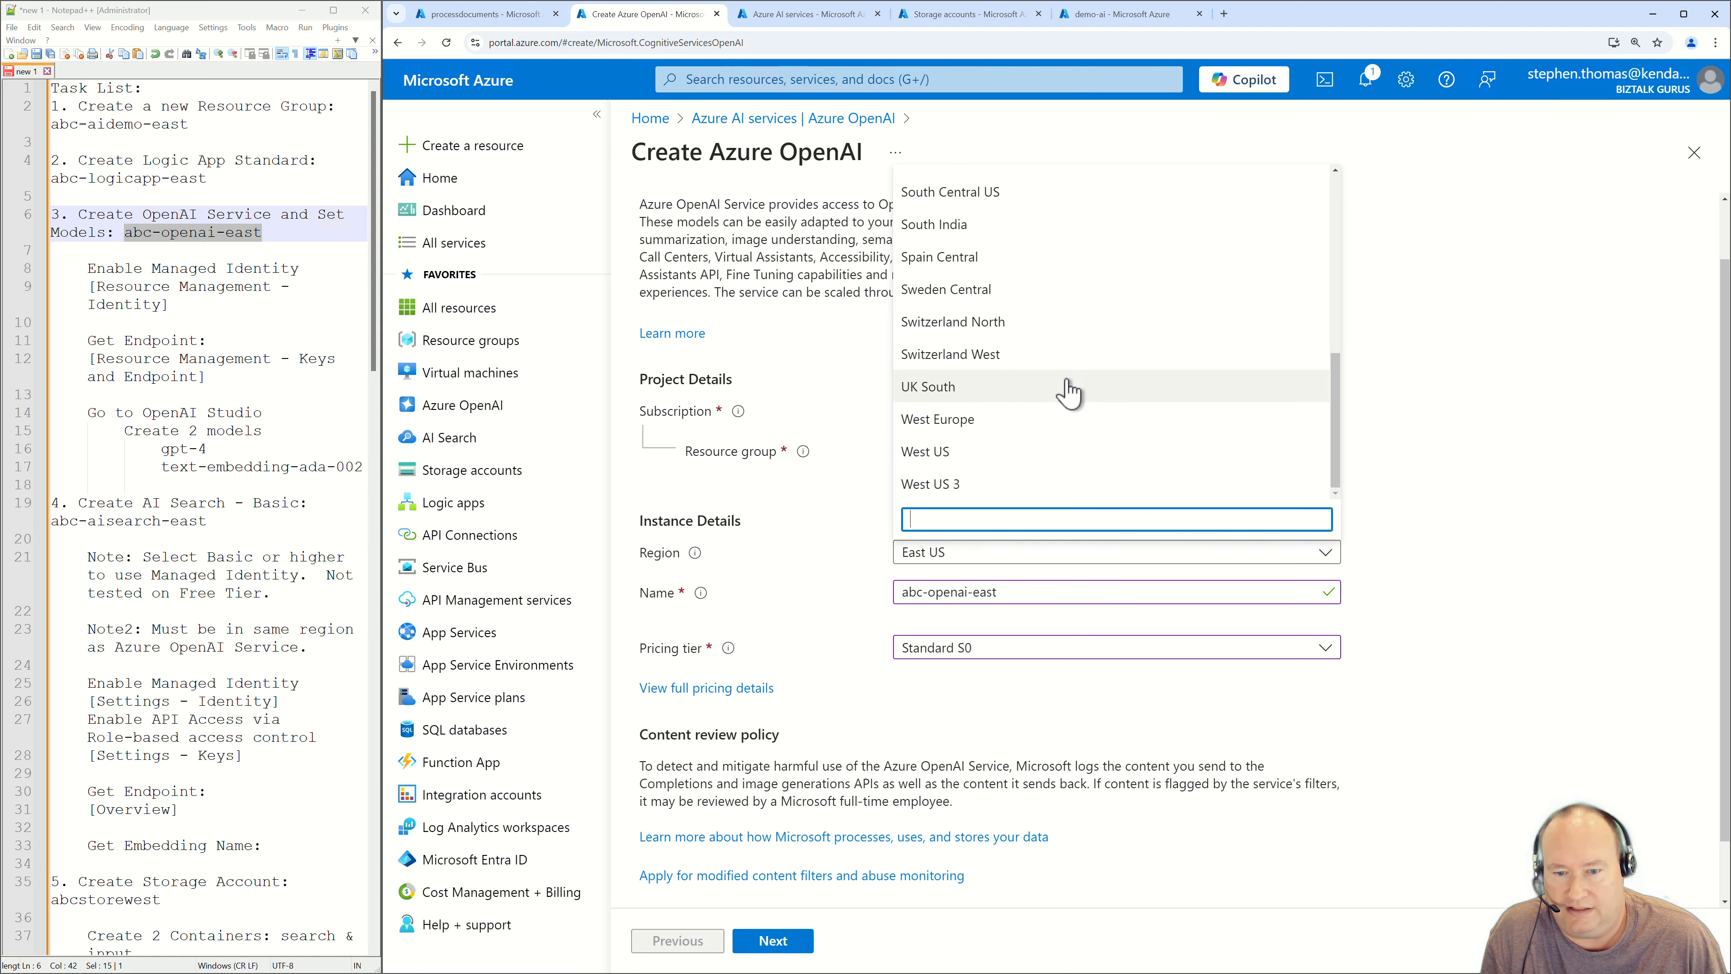
scroll(1068, 392, up, 7)
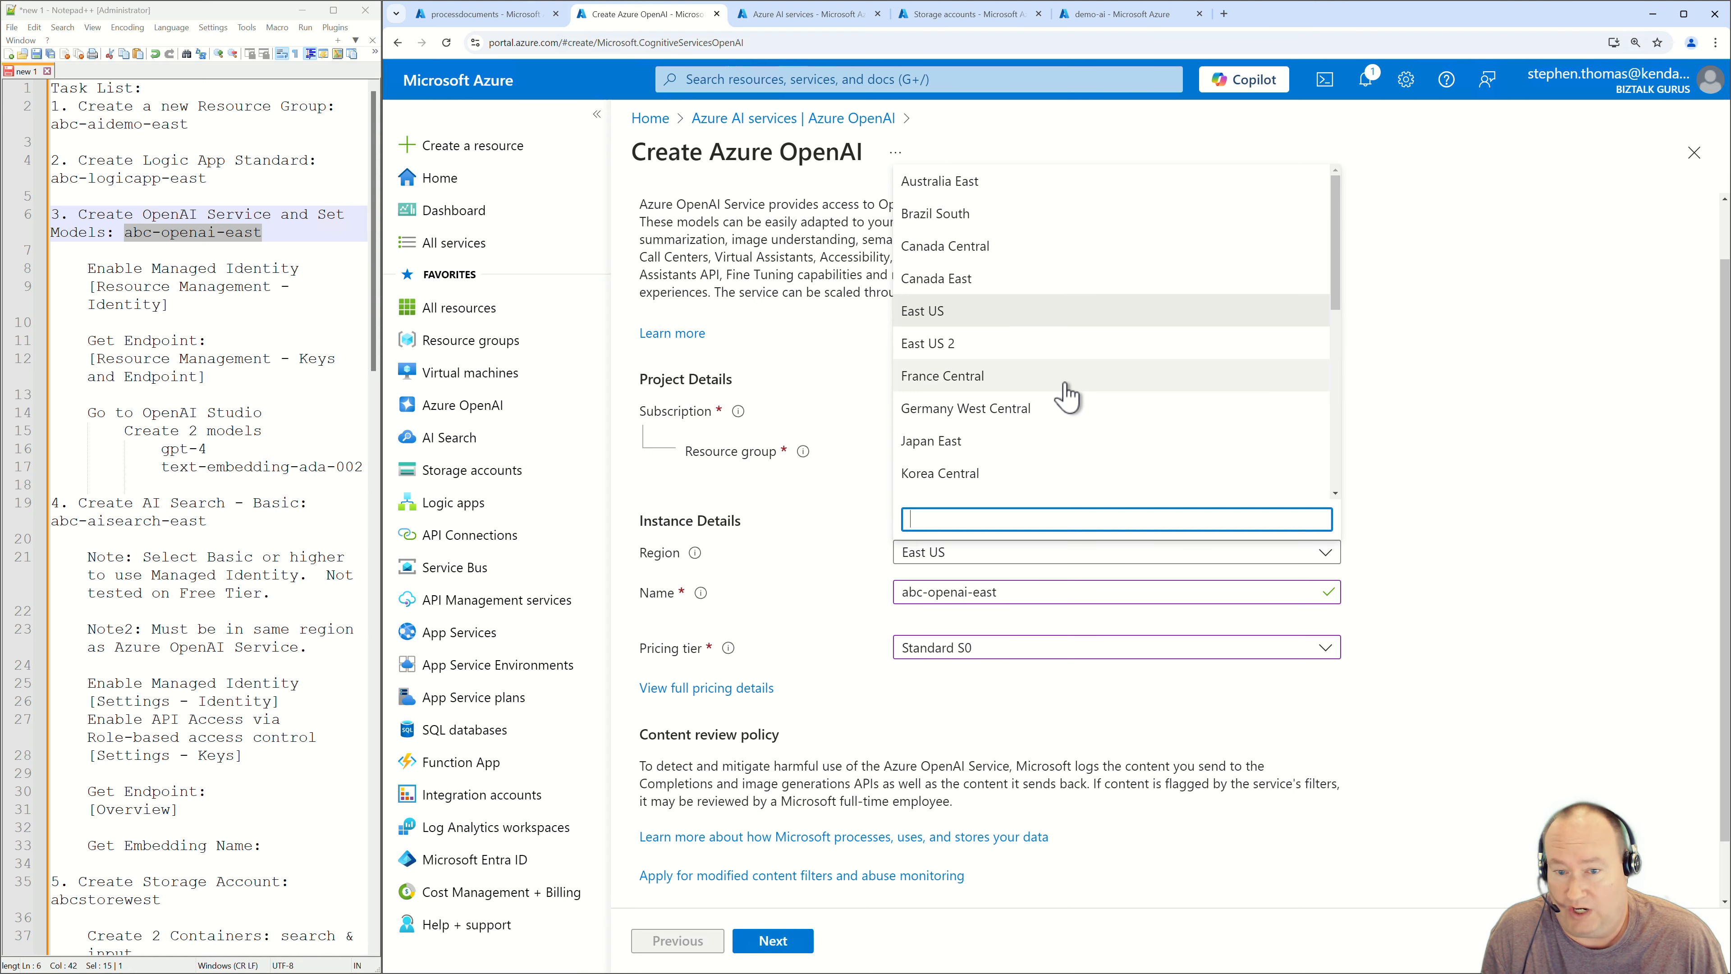
click(972, 314)
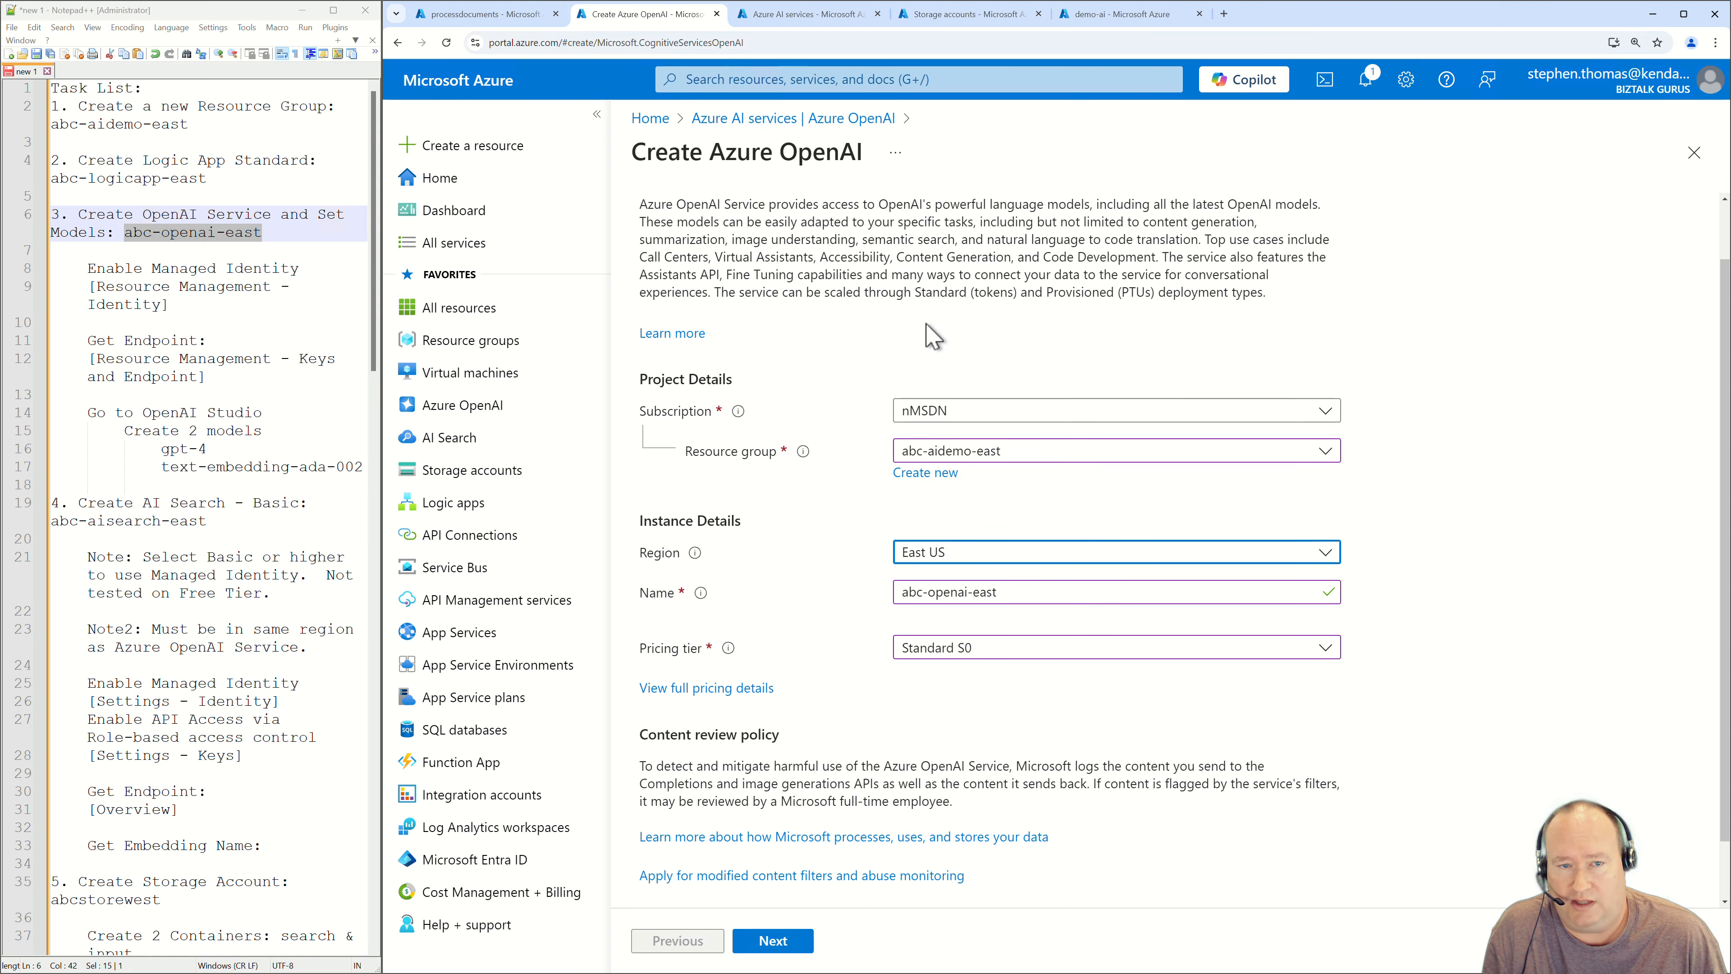
Start creating an AI Search service in the abc-aidemo-east resource group.
click(780, 17)
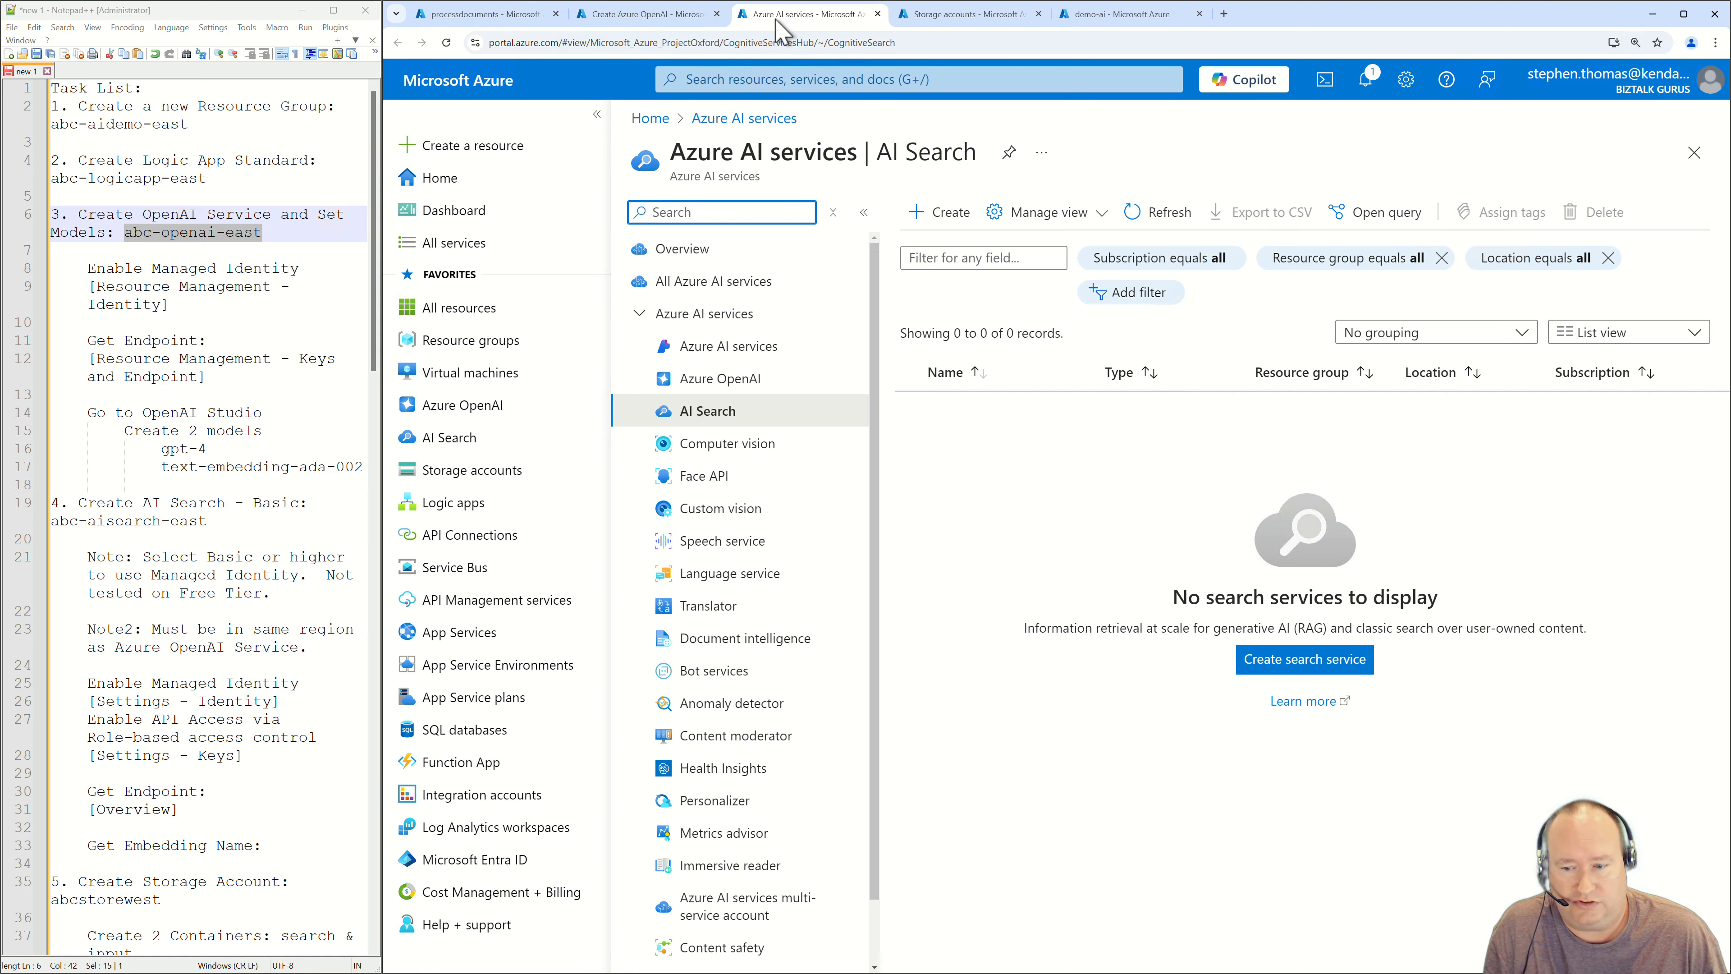
click(939, 220)
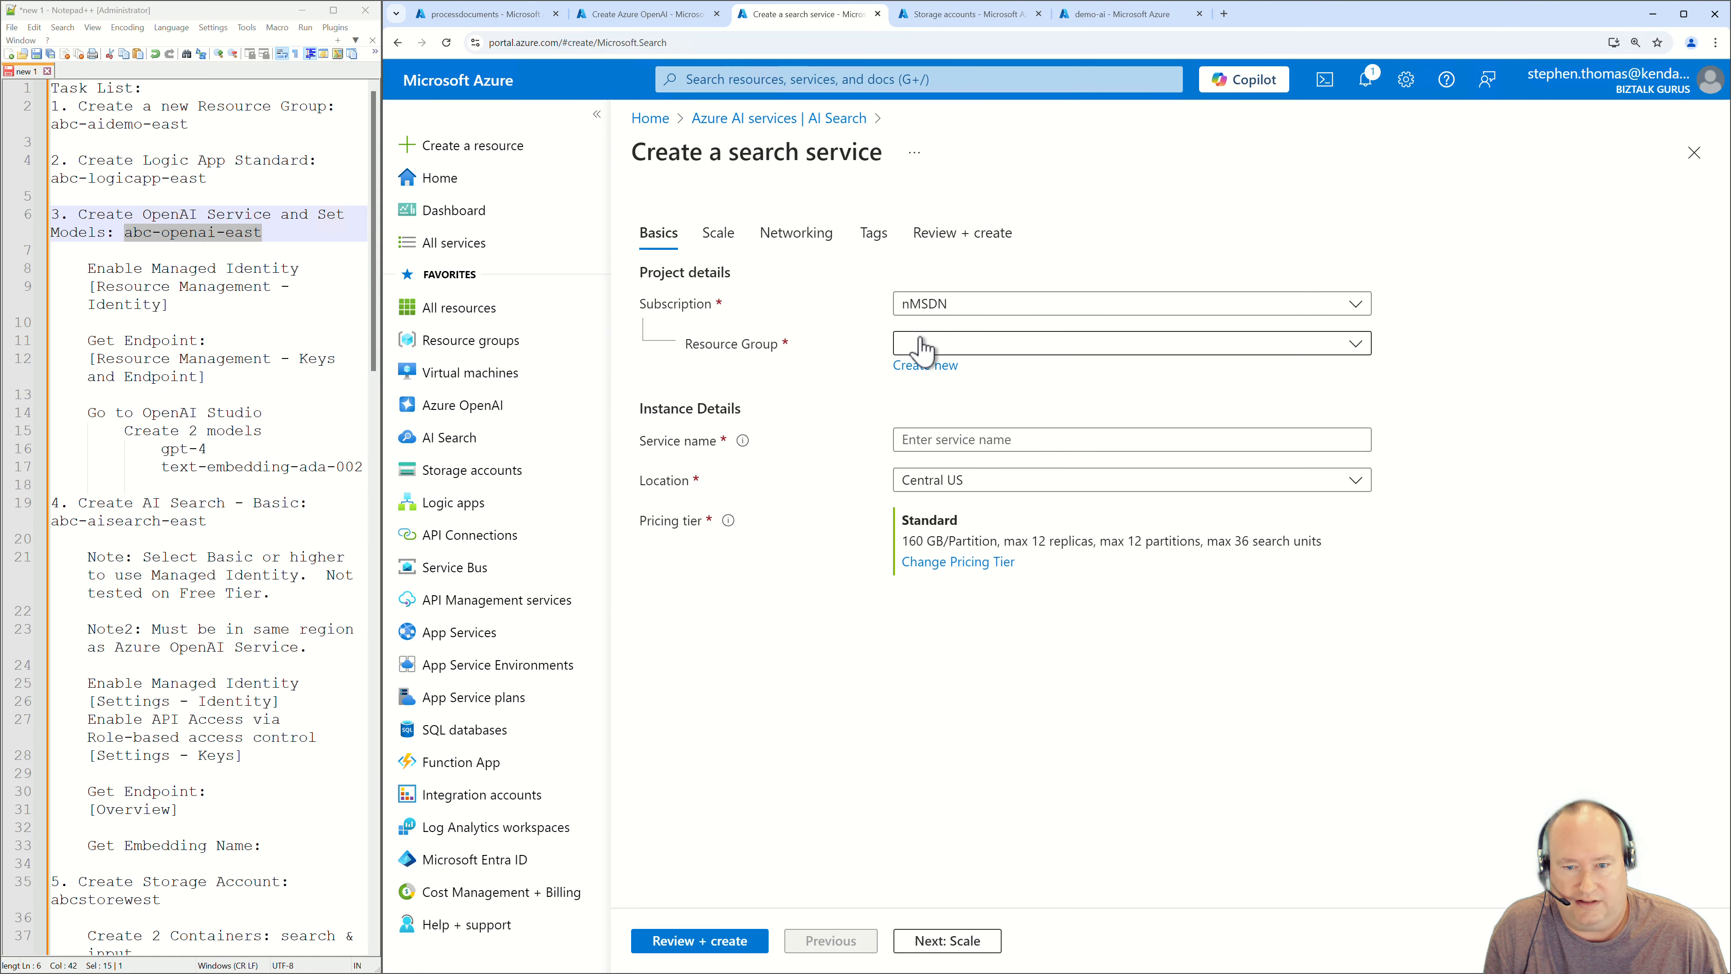
click(923, 349)
click(920, 402)
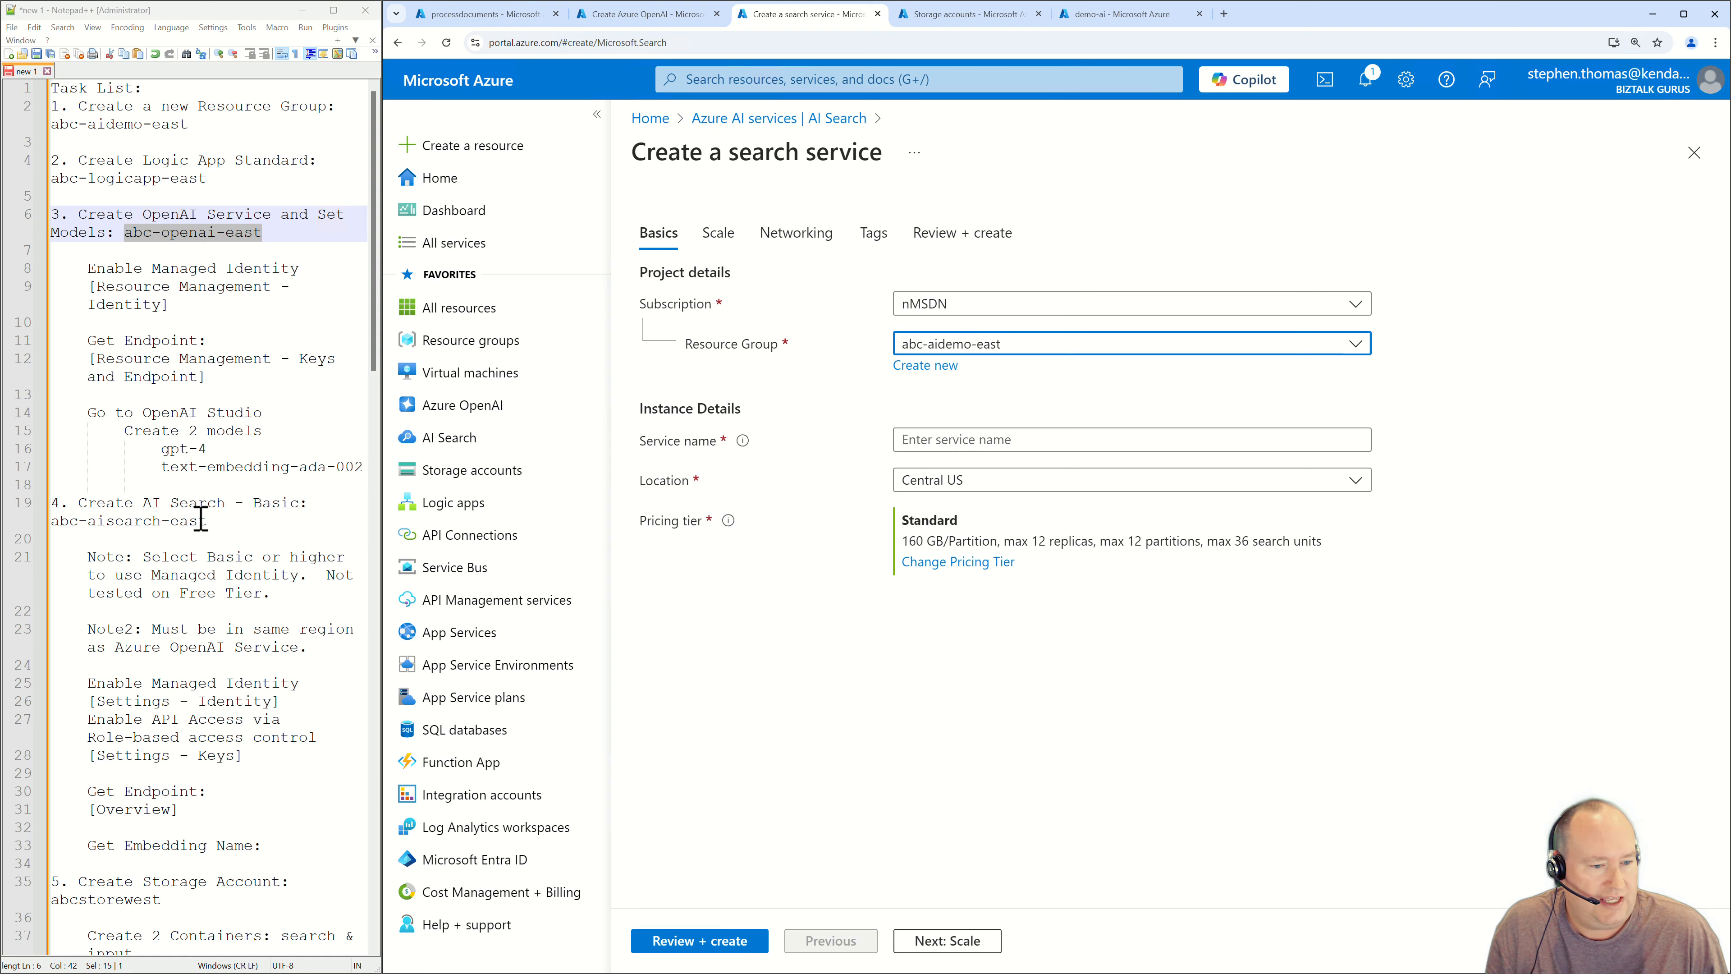
Name the search service abc-aisearch-east, as given in the task list, and set its location to East US.
drag(212, 521, 50, 512)
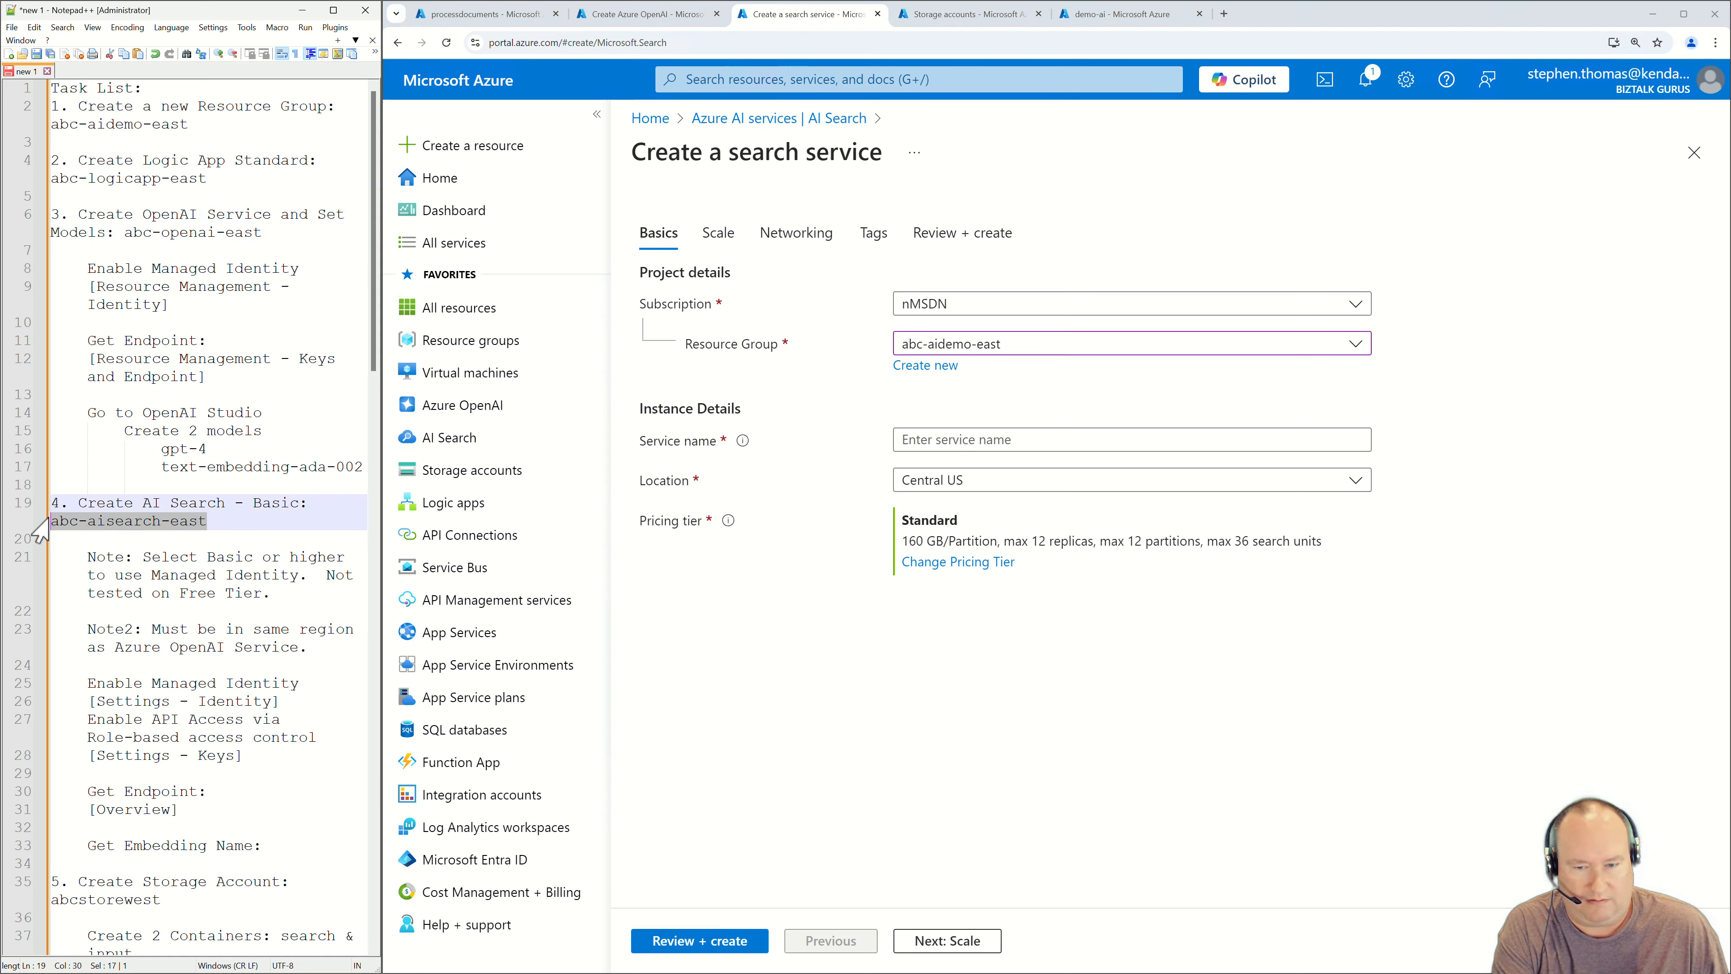
click(981, 440)
text(abc-aisearch-east)
click(985, 480)
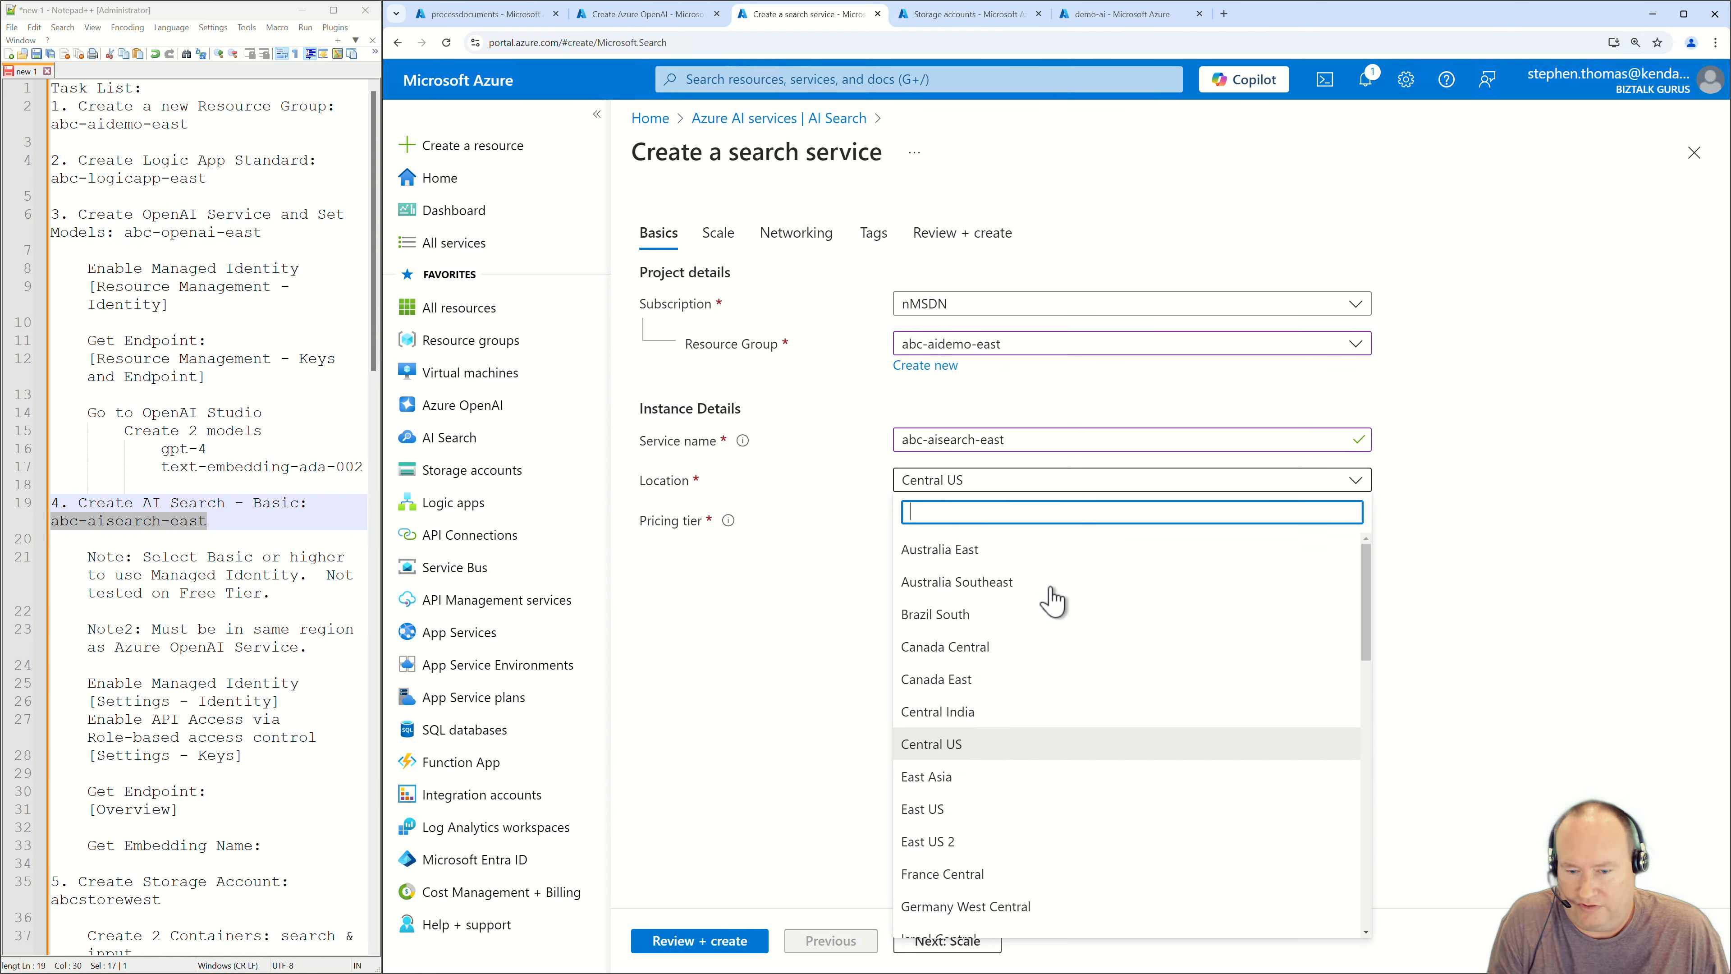
scroll(1043, 853, down, 2)
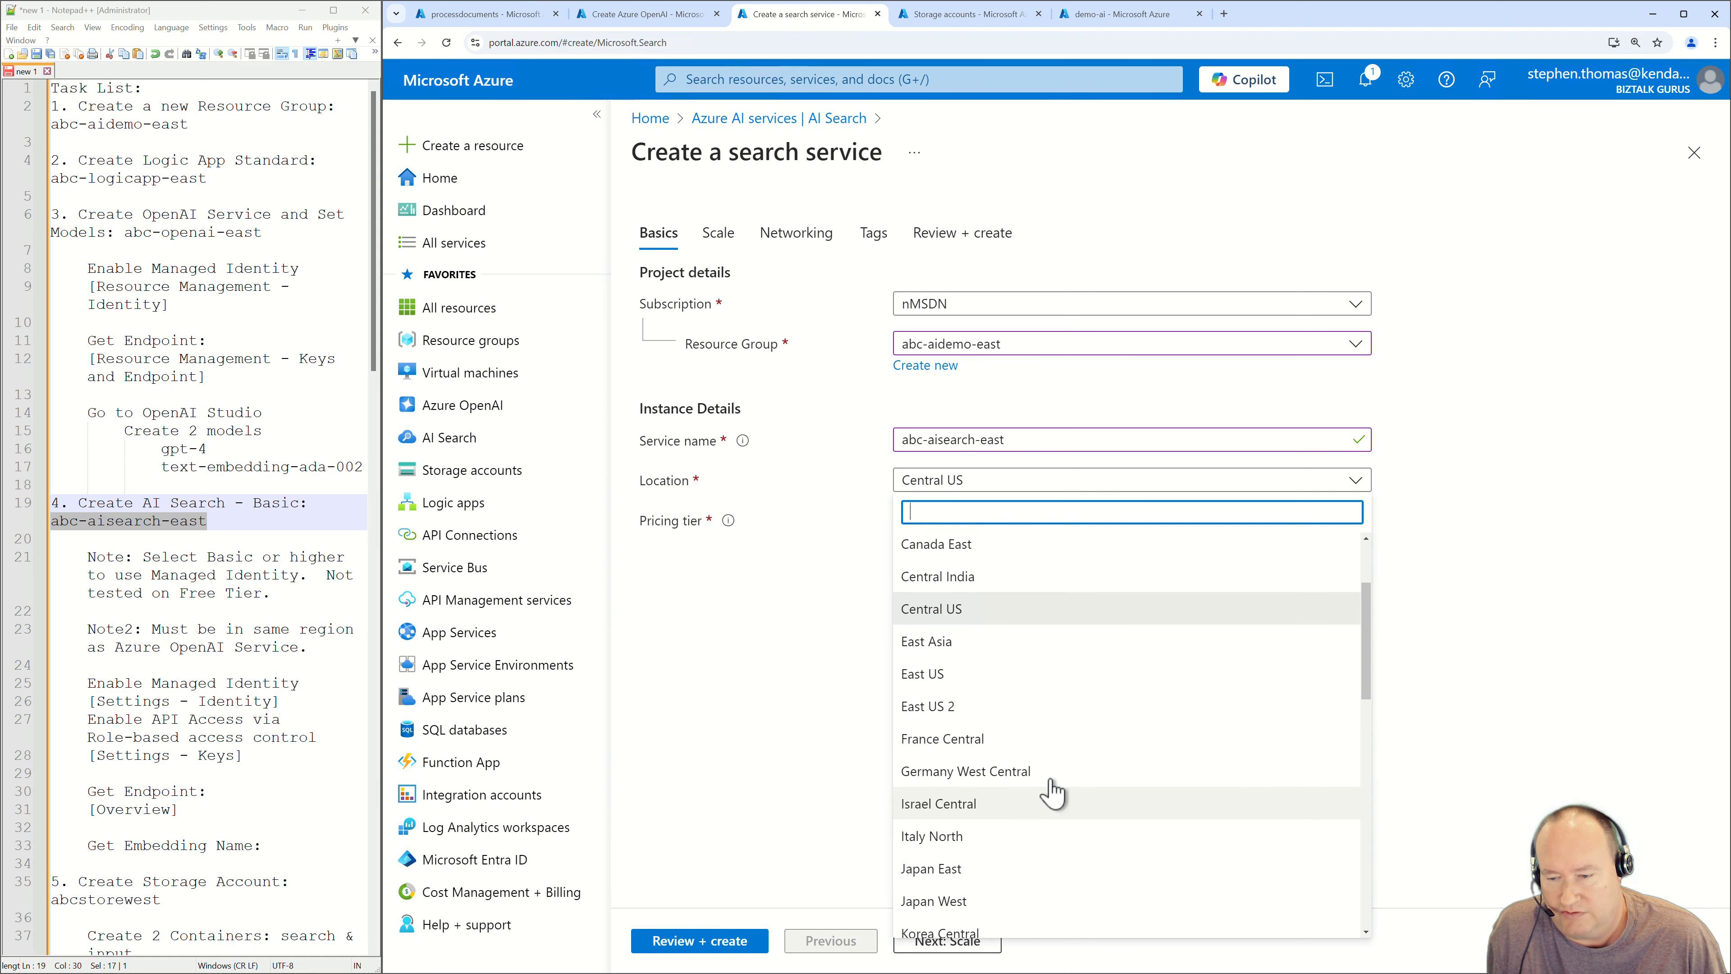
scroll(1053, 791, up, 2)
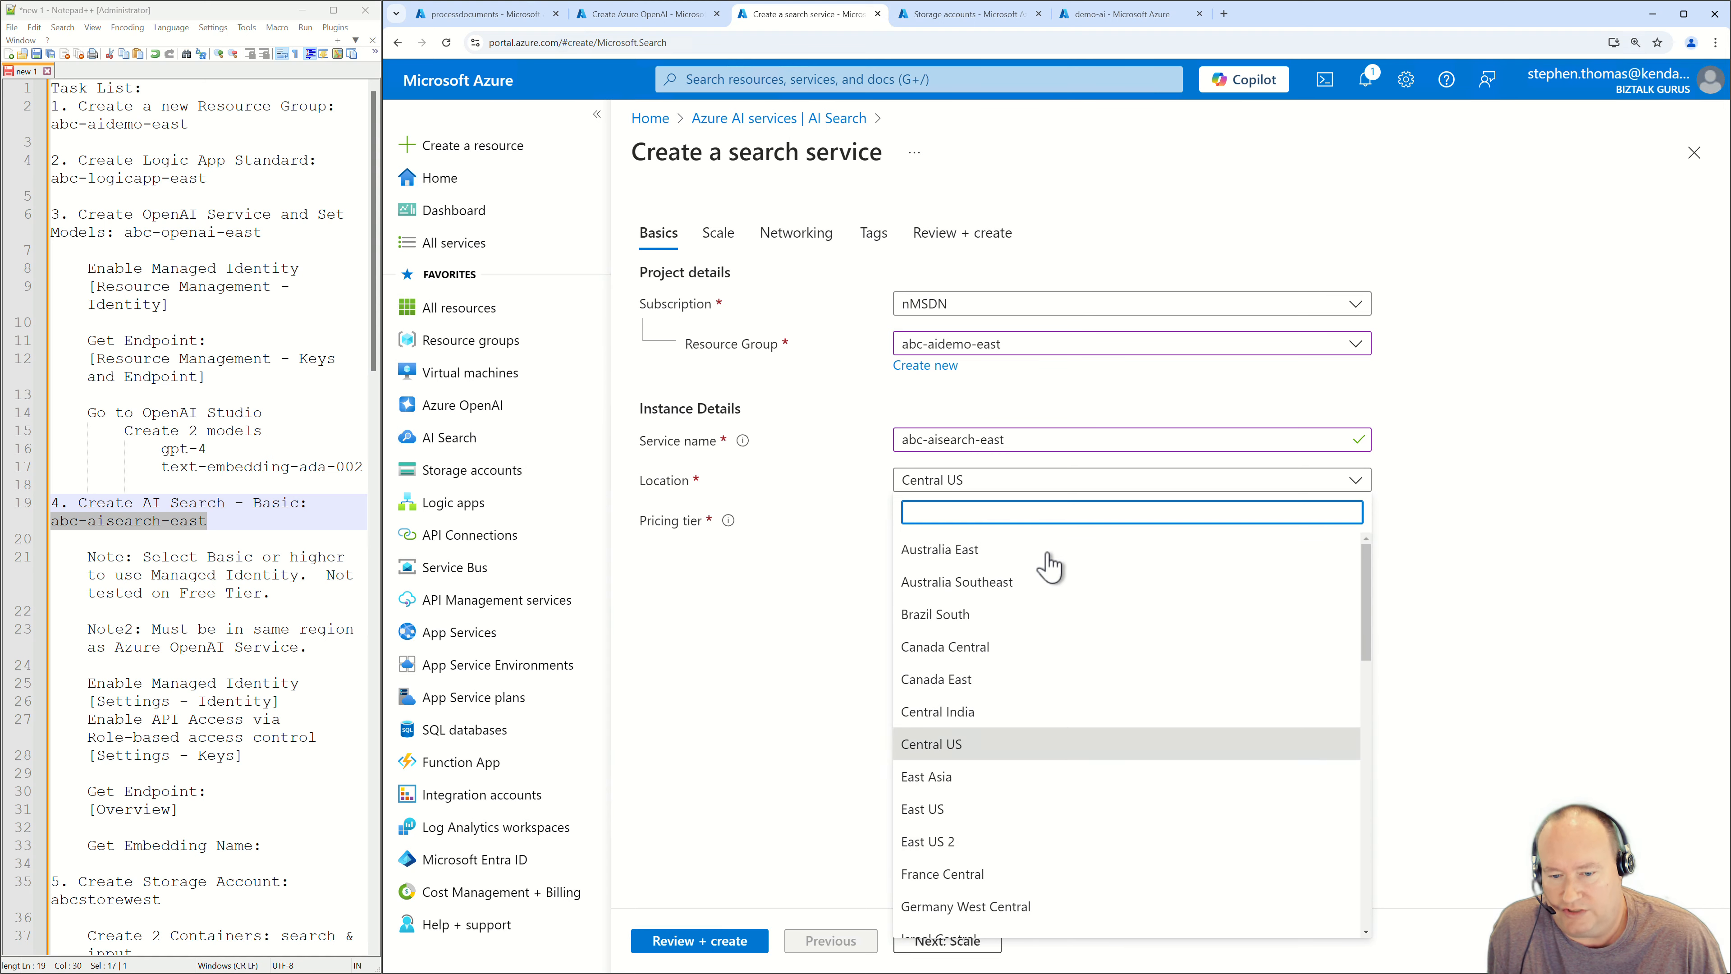
click(939, 812)
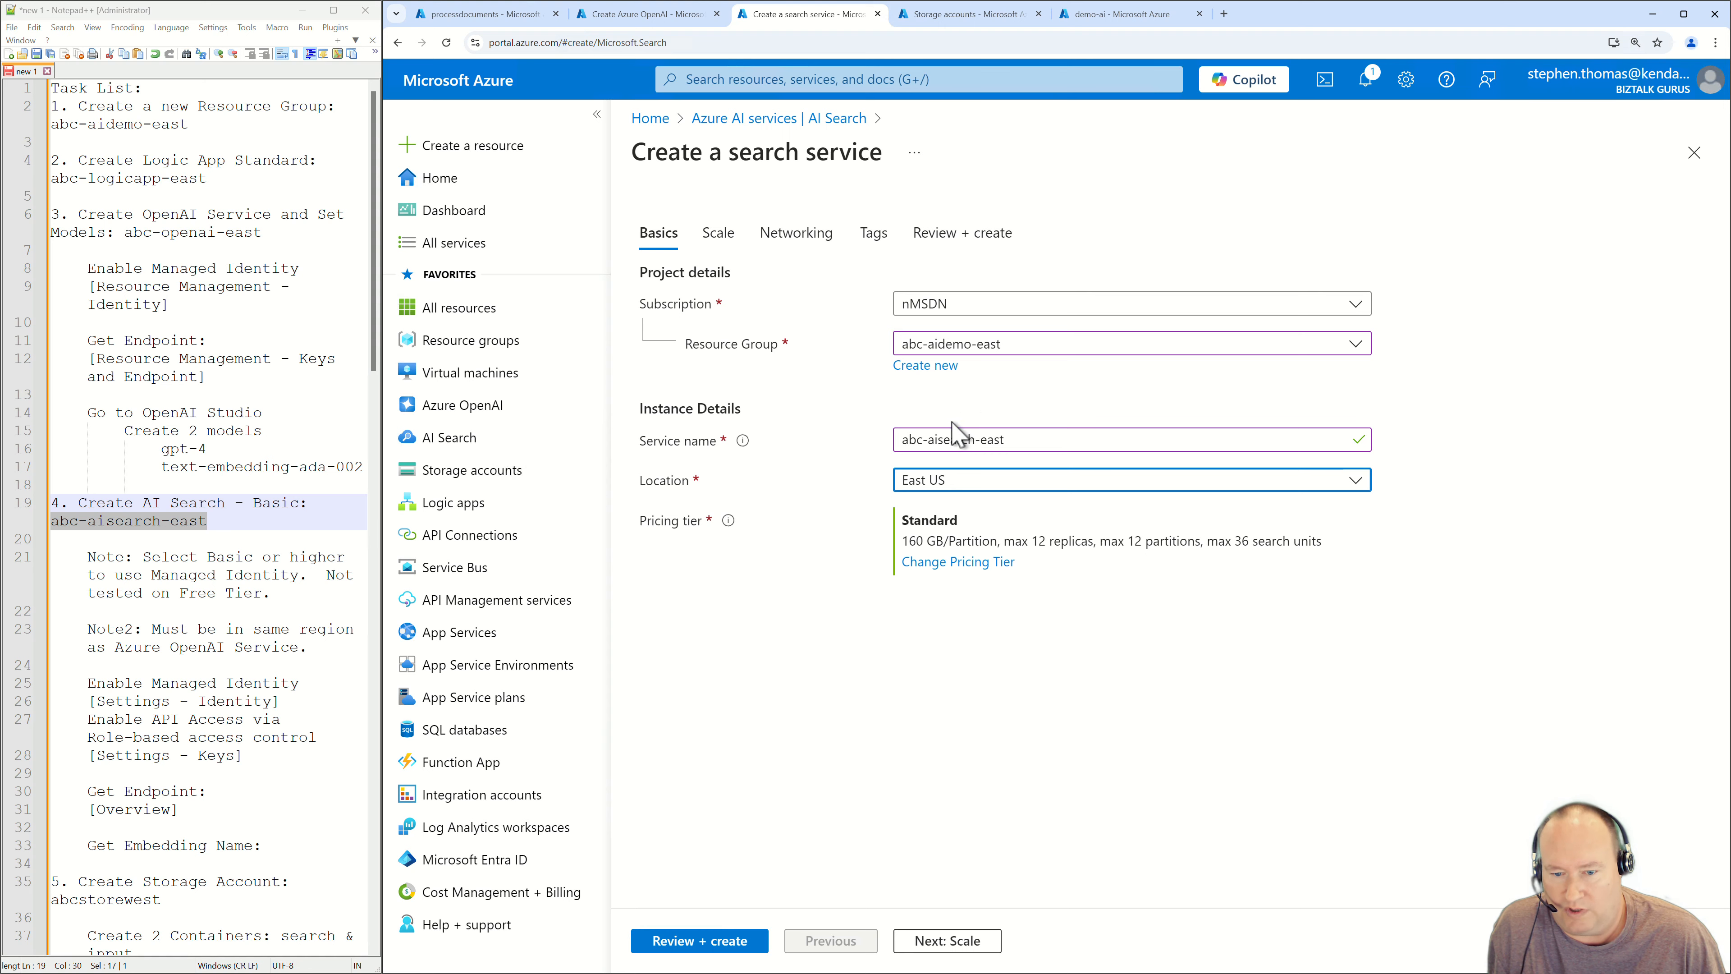
Change the search service's pricing tier to Basic.
click(909, 563)
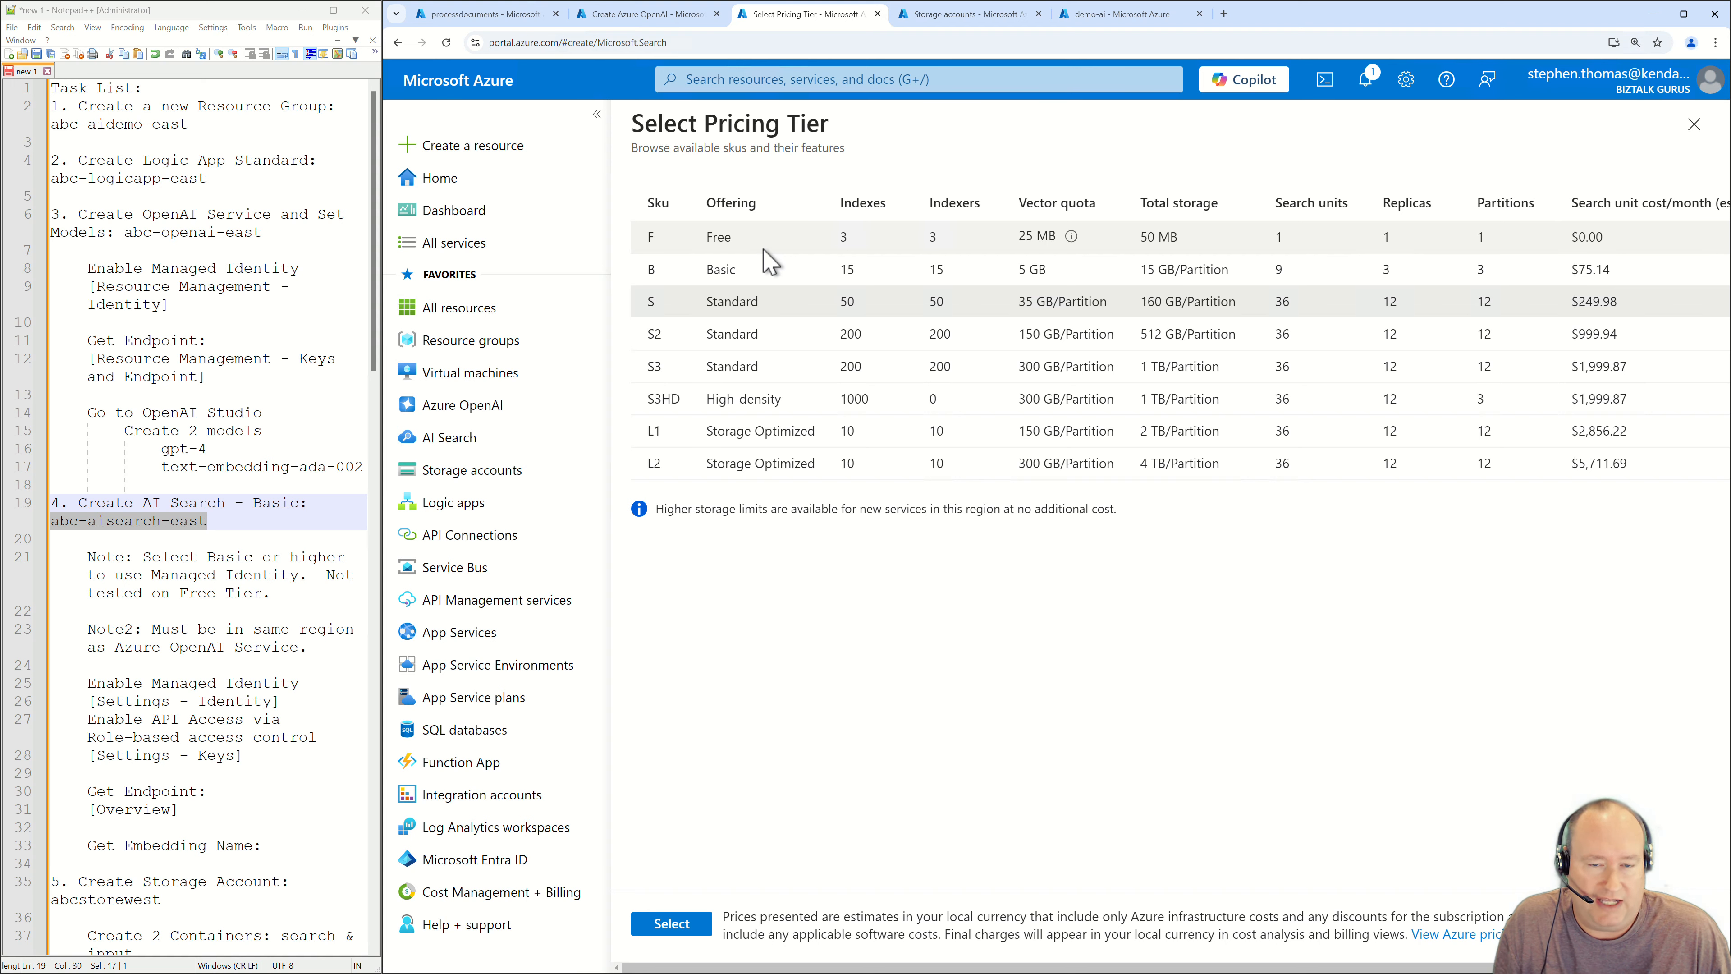
click(753, 268)
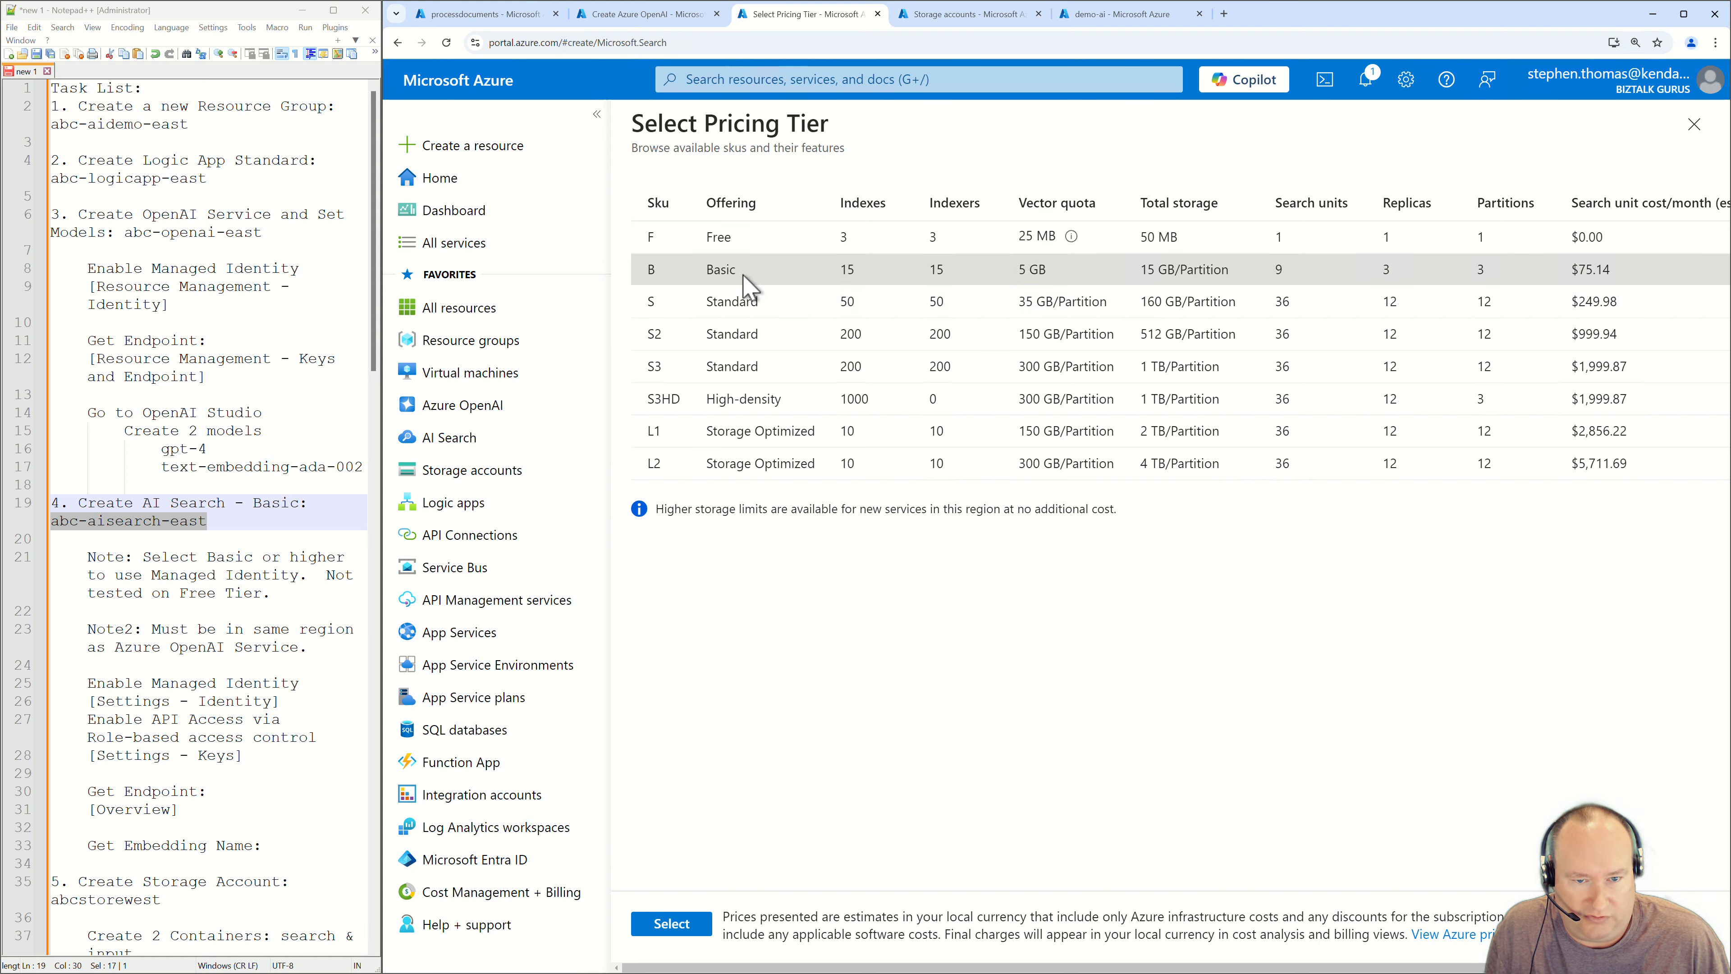
click(665, 924)
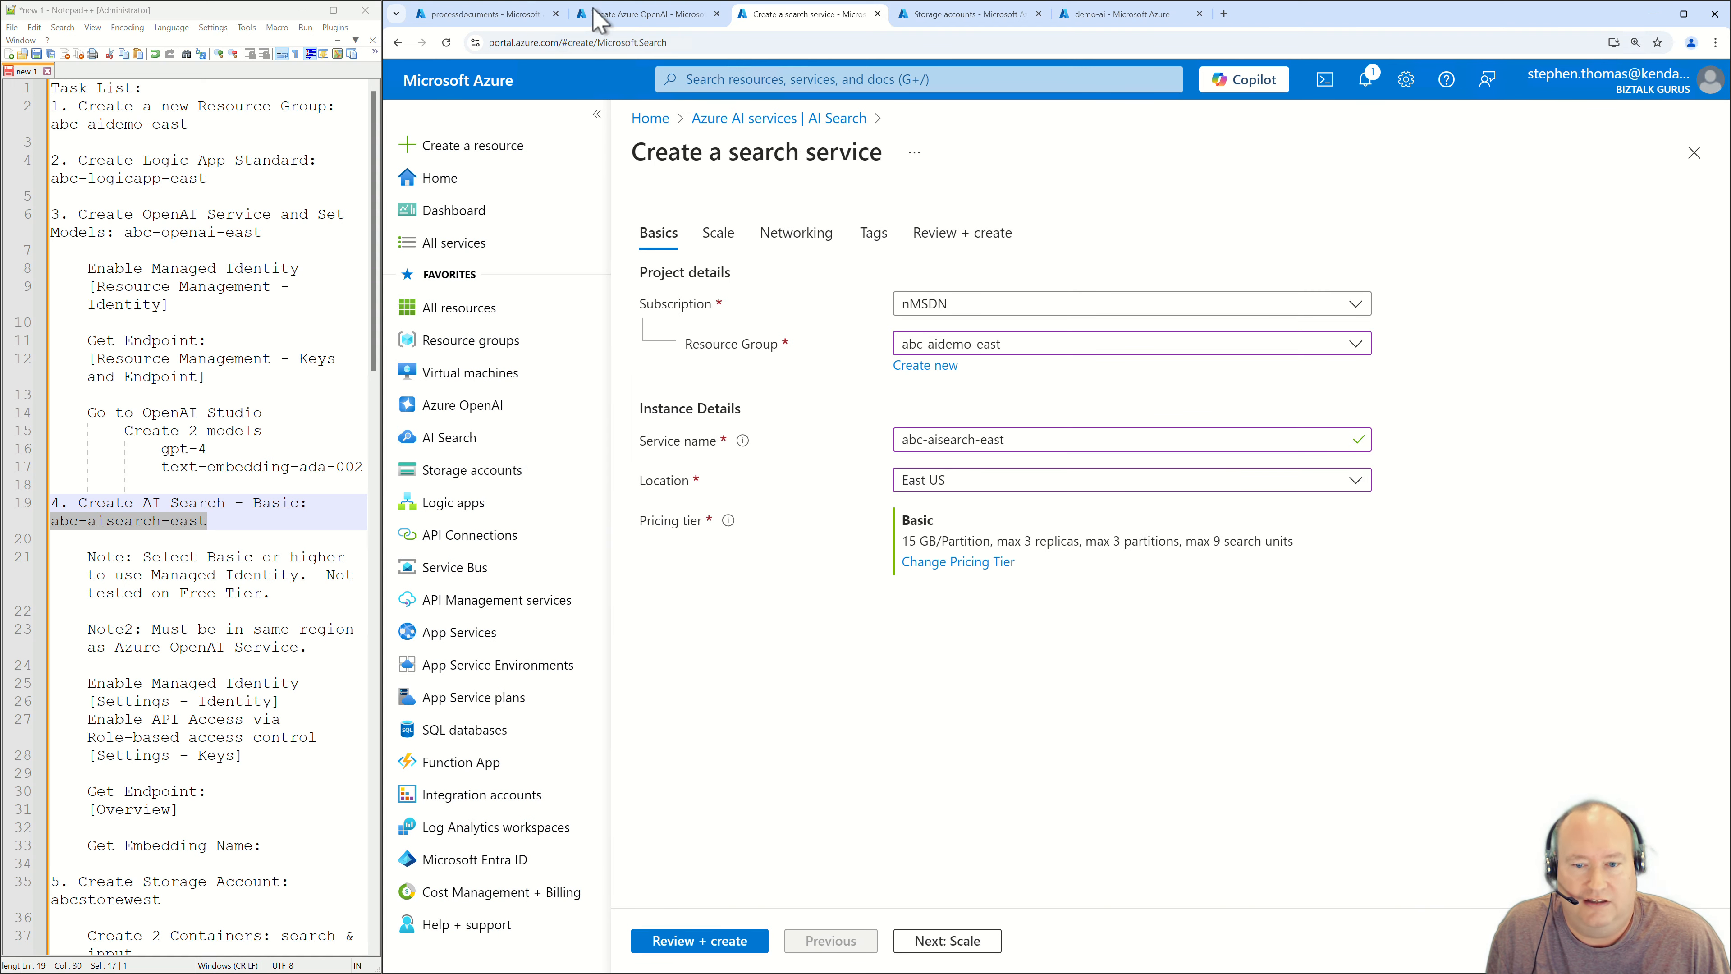
Return to the Azure OpenAI resource, keep the default network and tag settings, and create it.
click(617, 14)
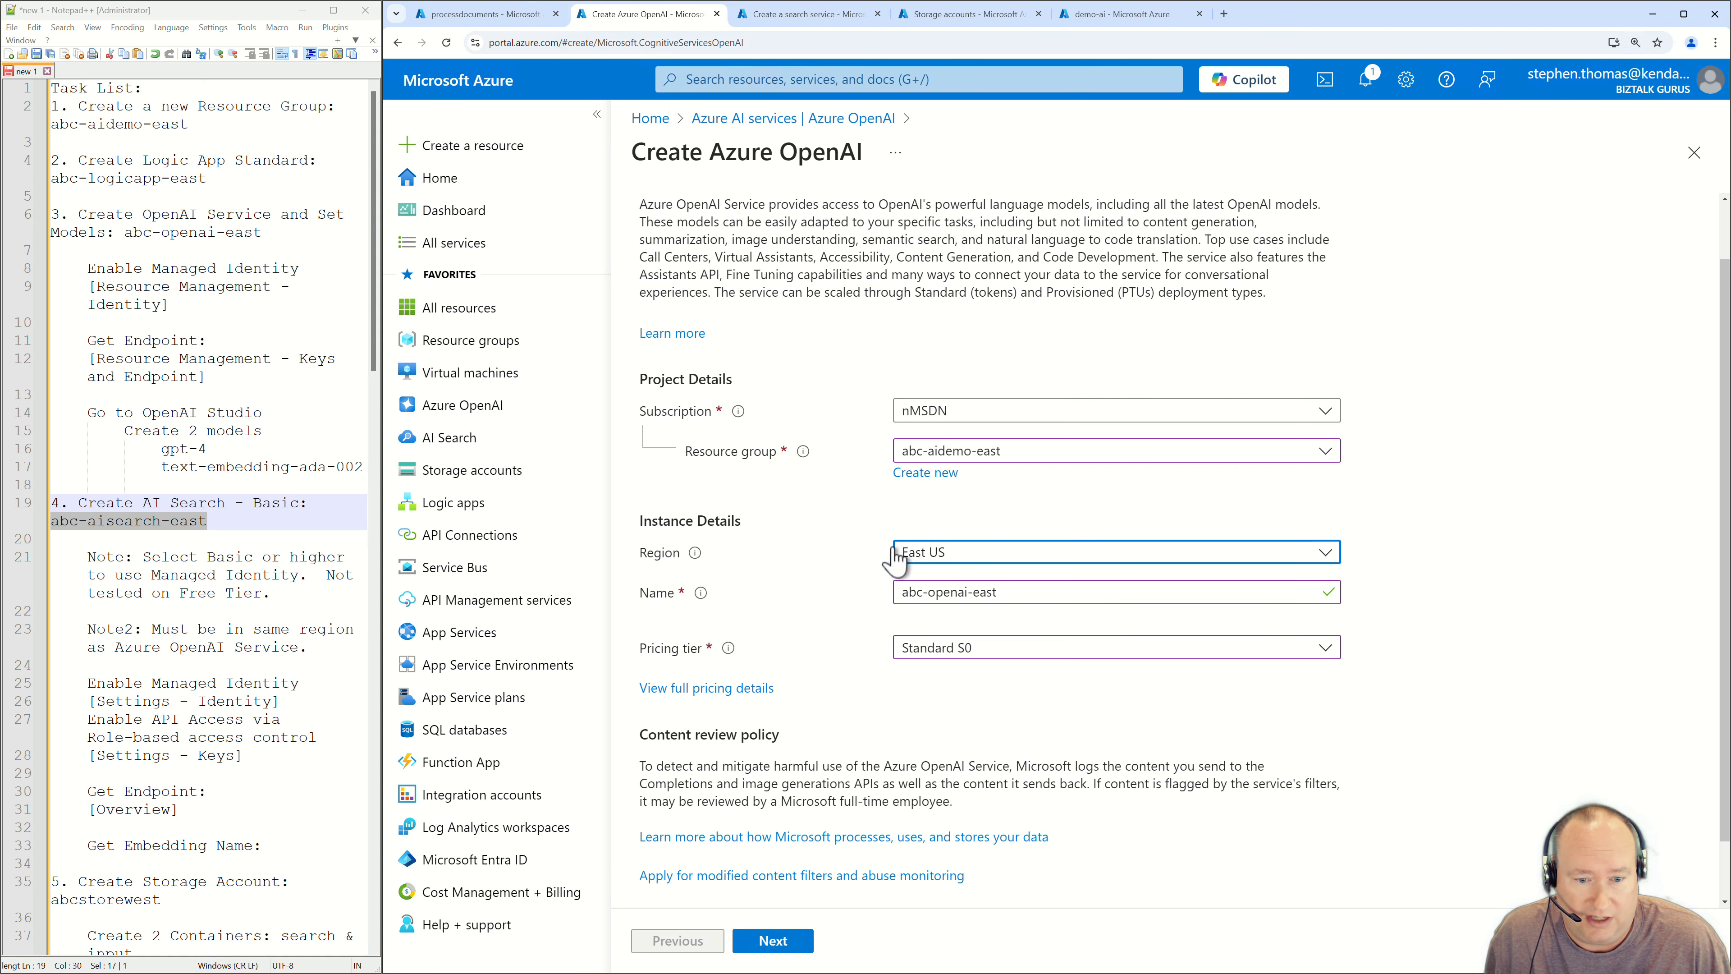
click(757, 950)
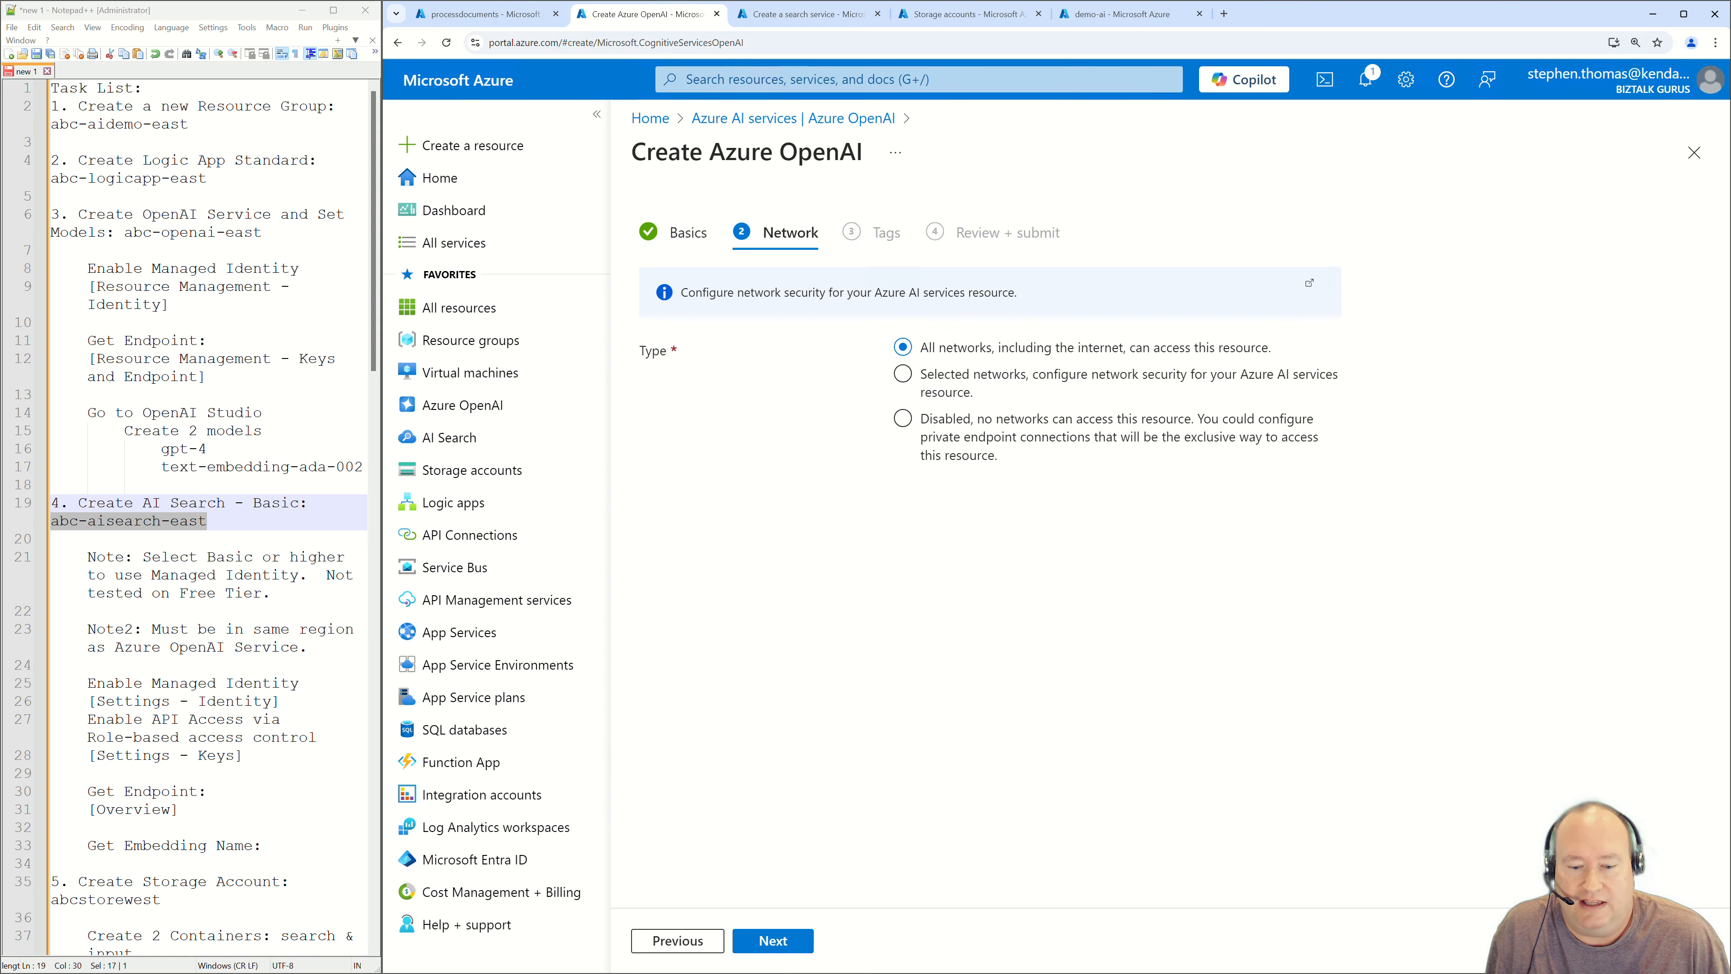
click(772, 949)
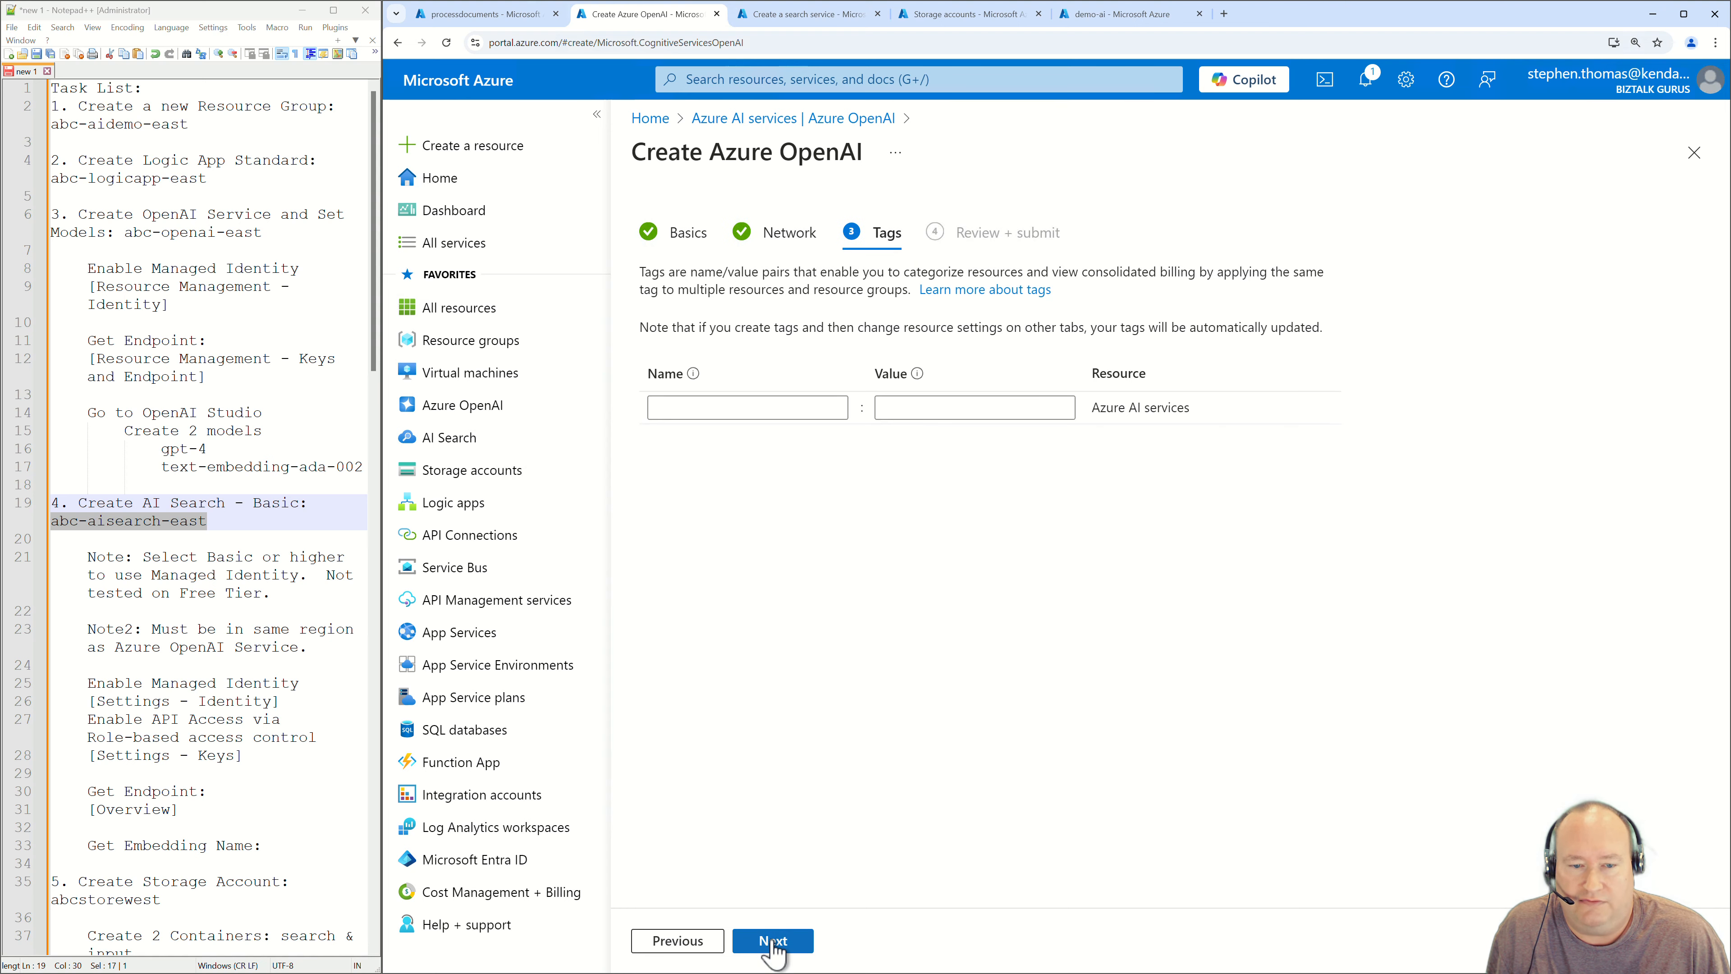
click(773, 951)
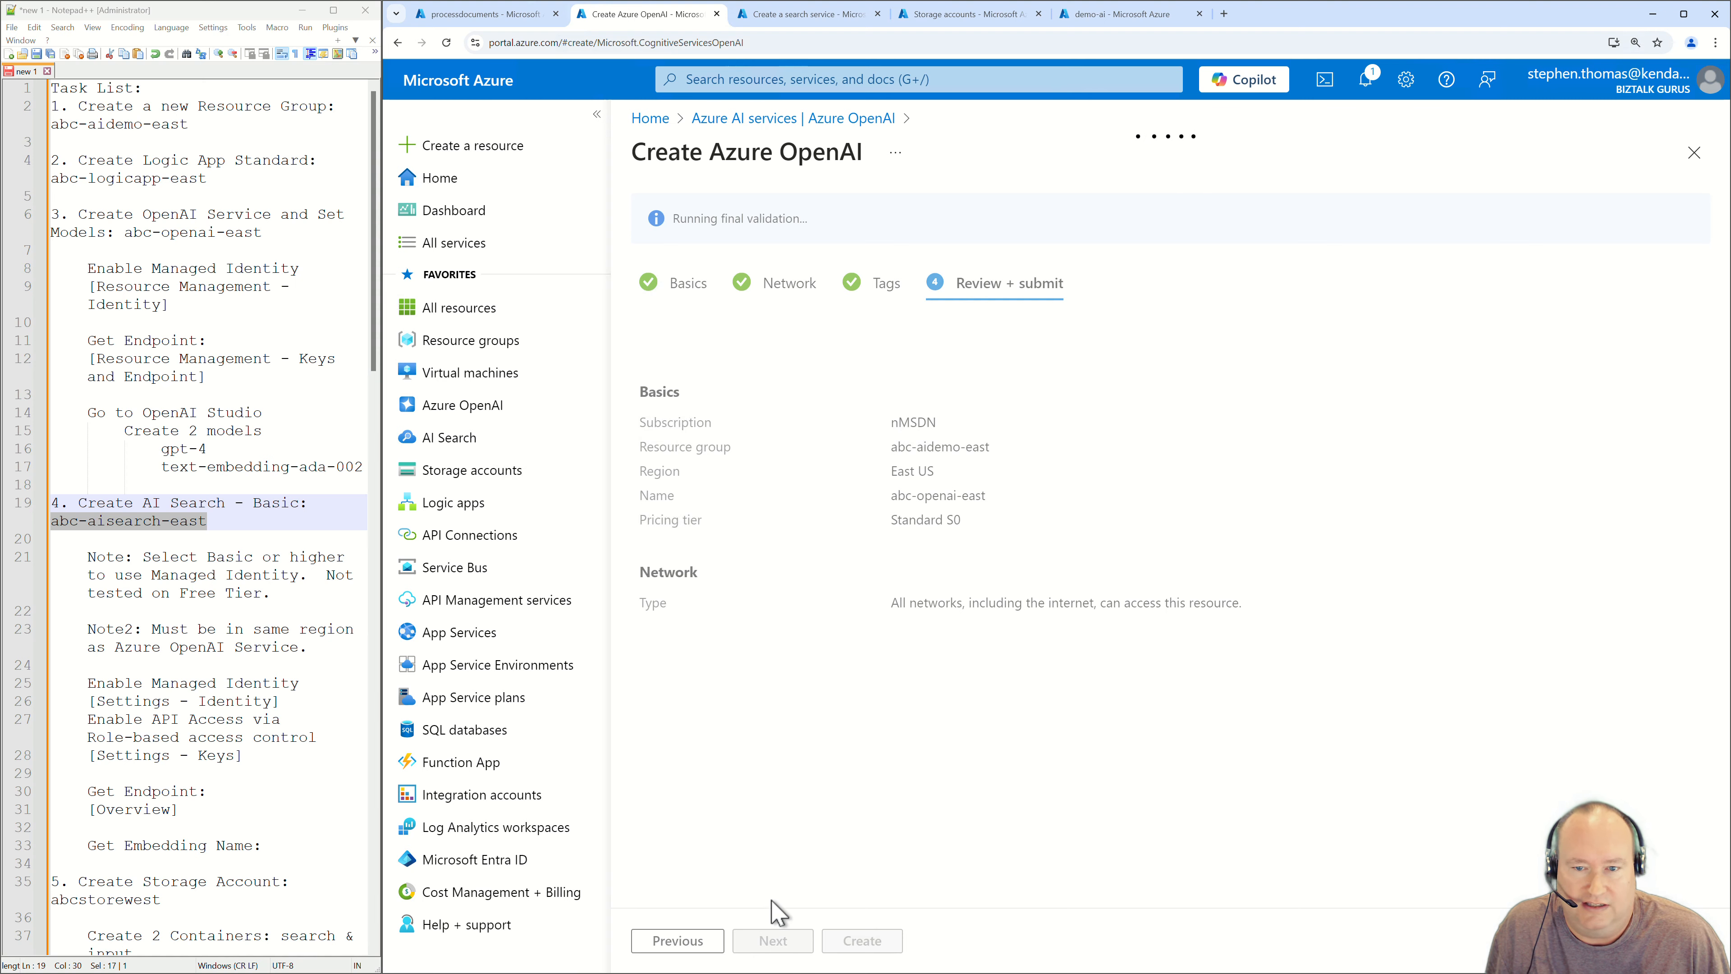
click(860, 943)
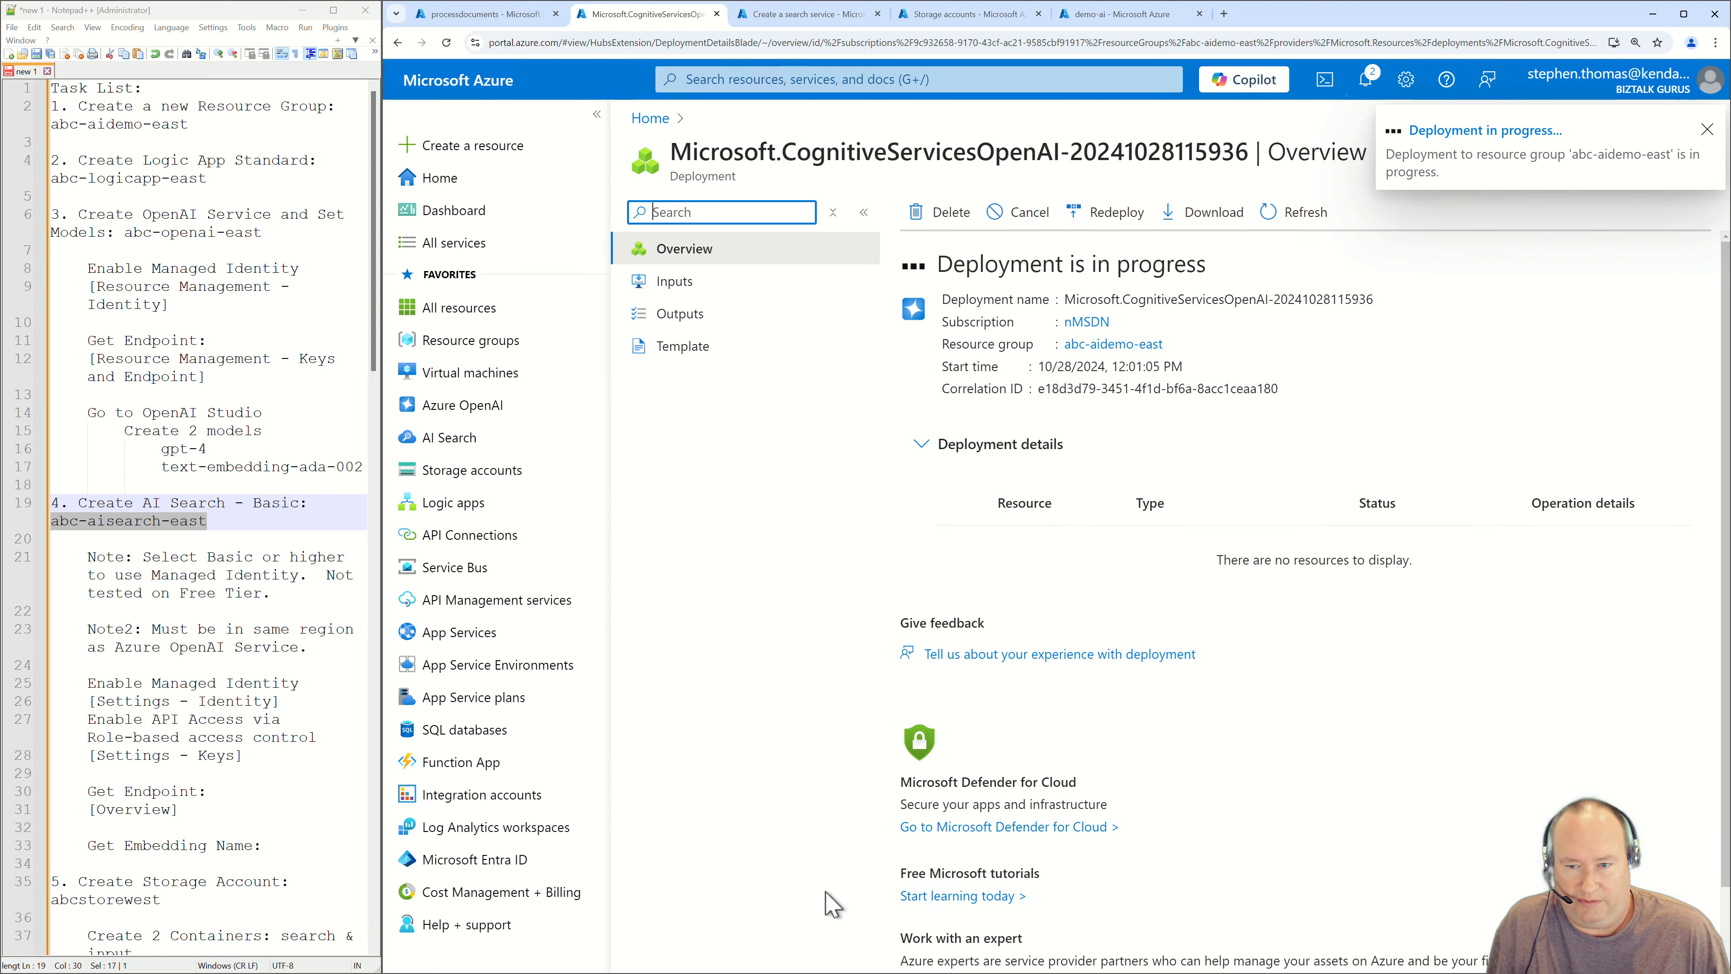
Return to the abc-aisearch-east search service setup, keep the default scale and networking settings, and create it.
click(806, 15)
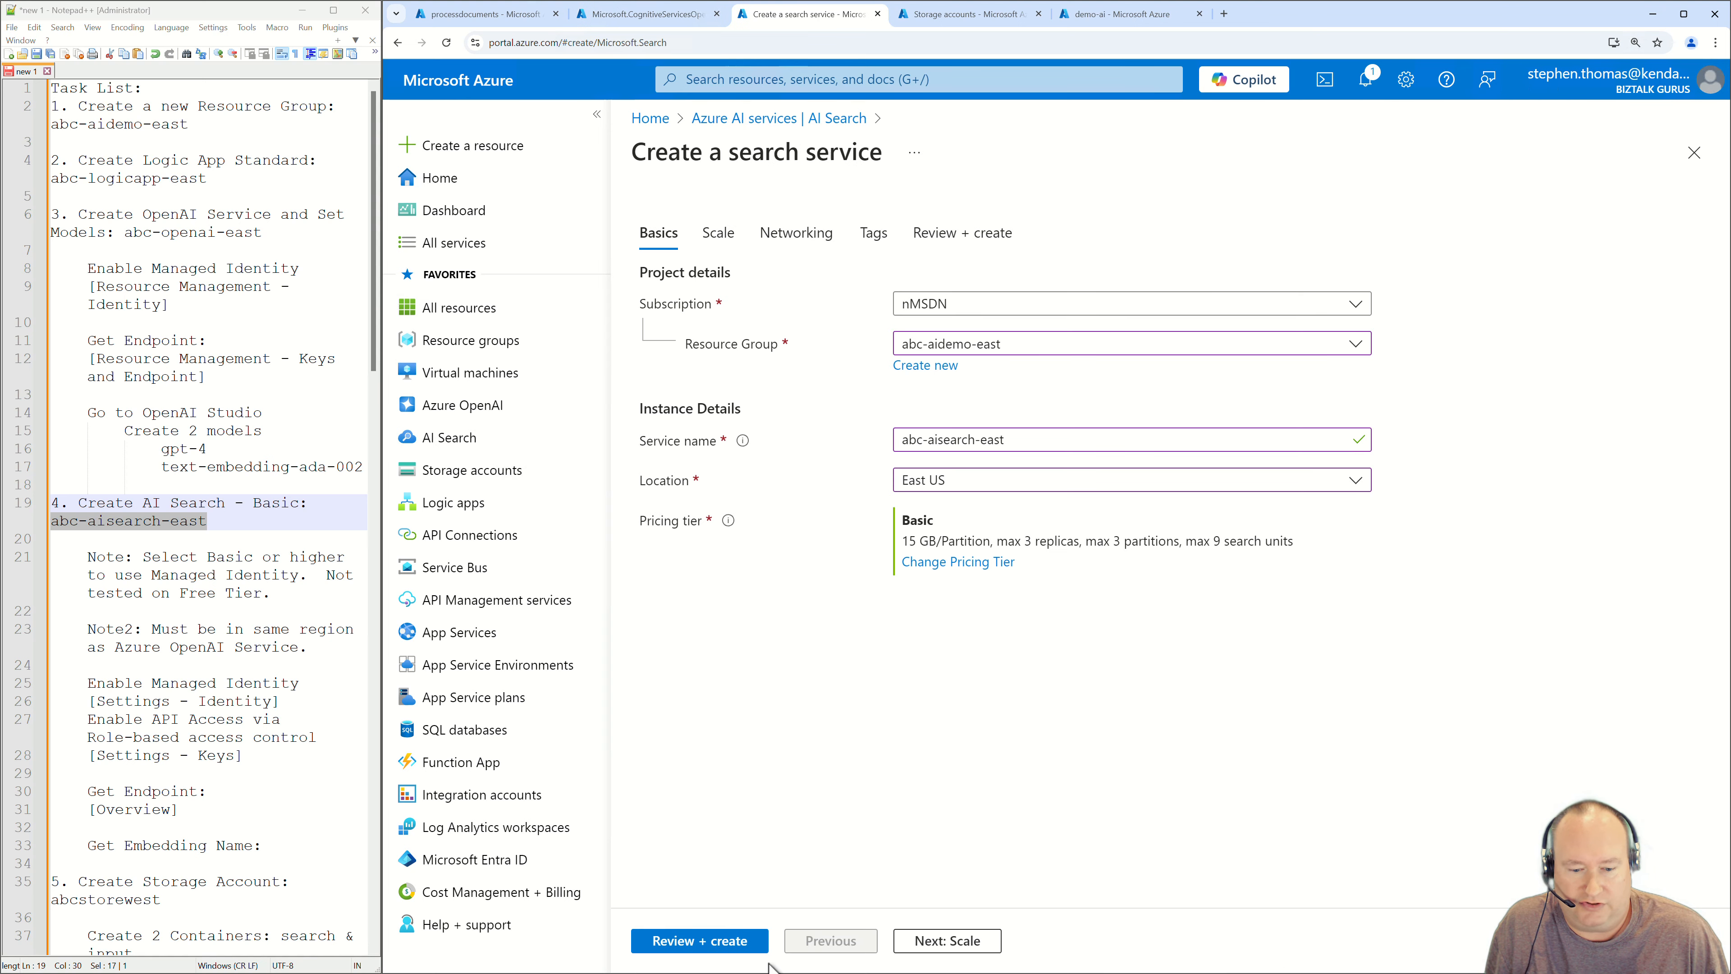
click(909, 944)
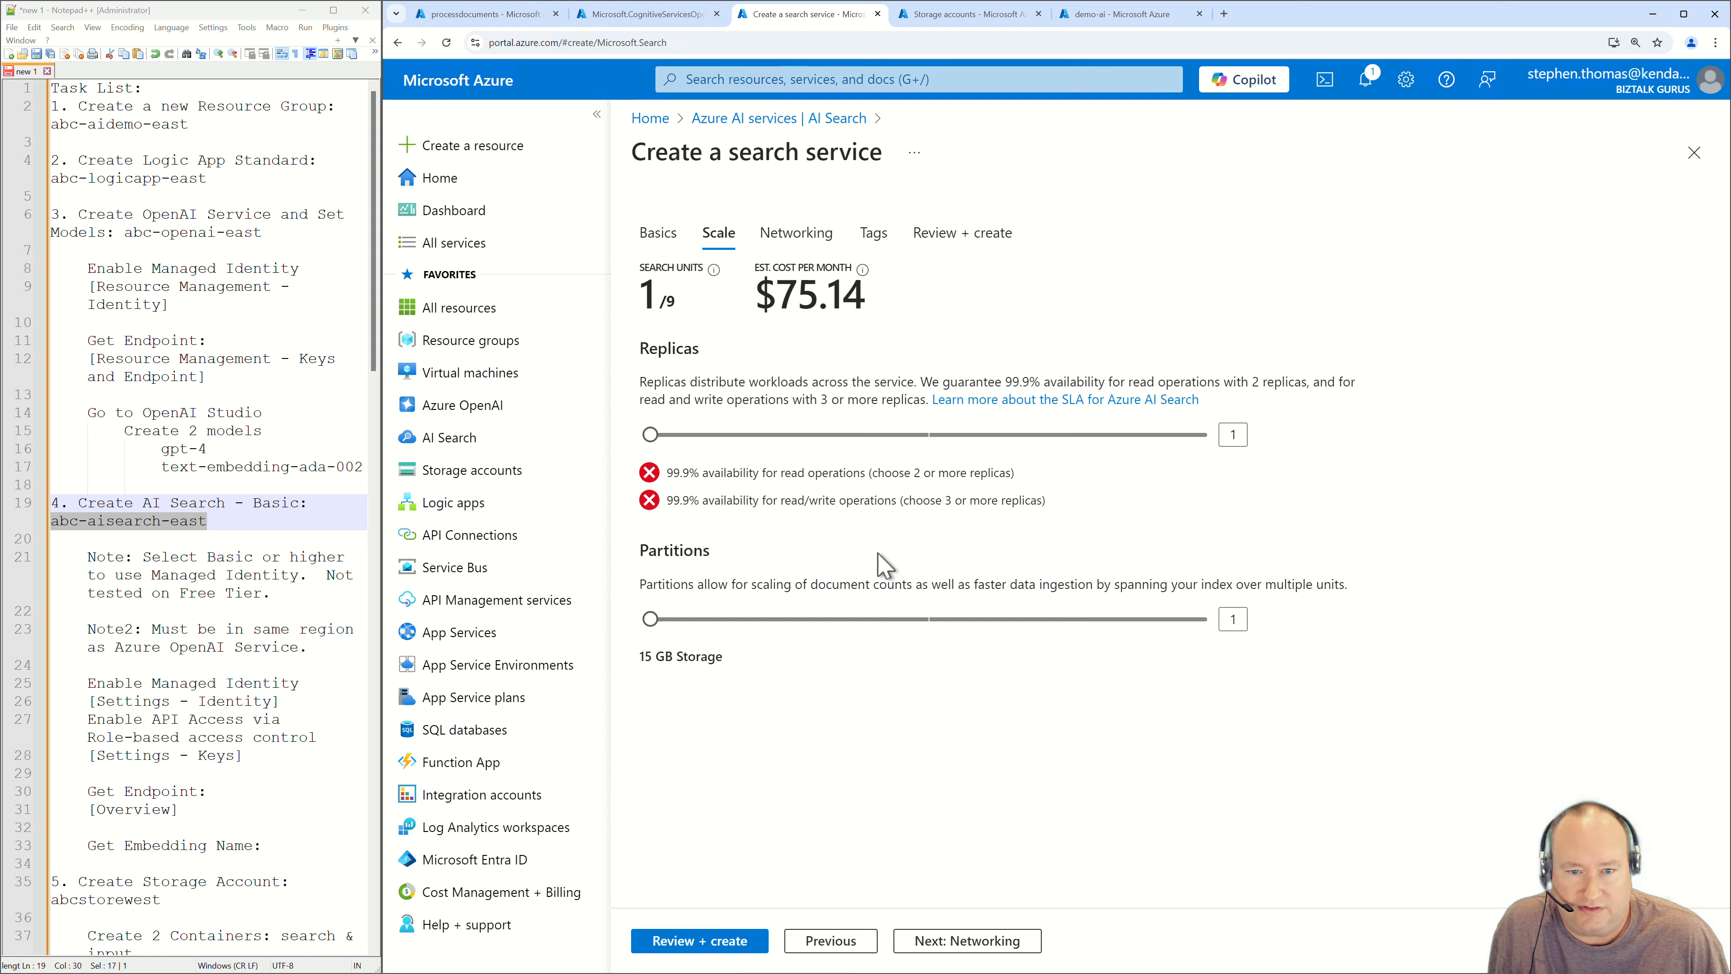
click(671, 942)
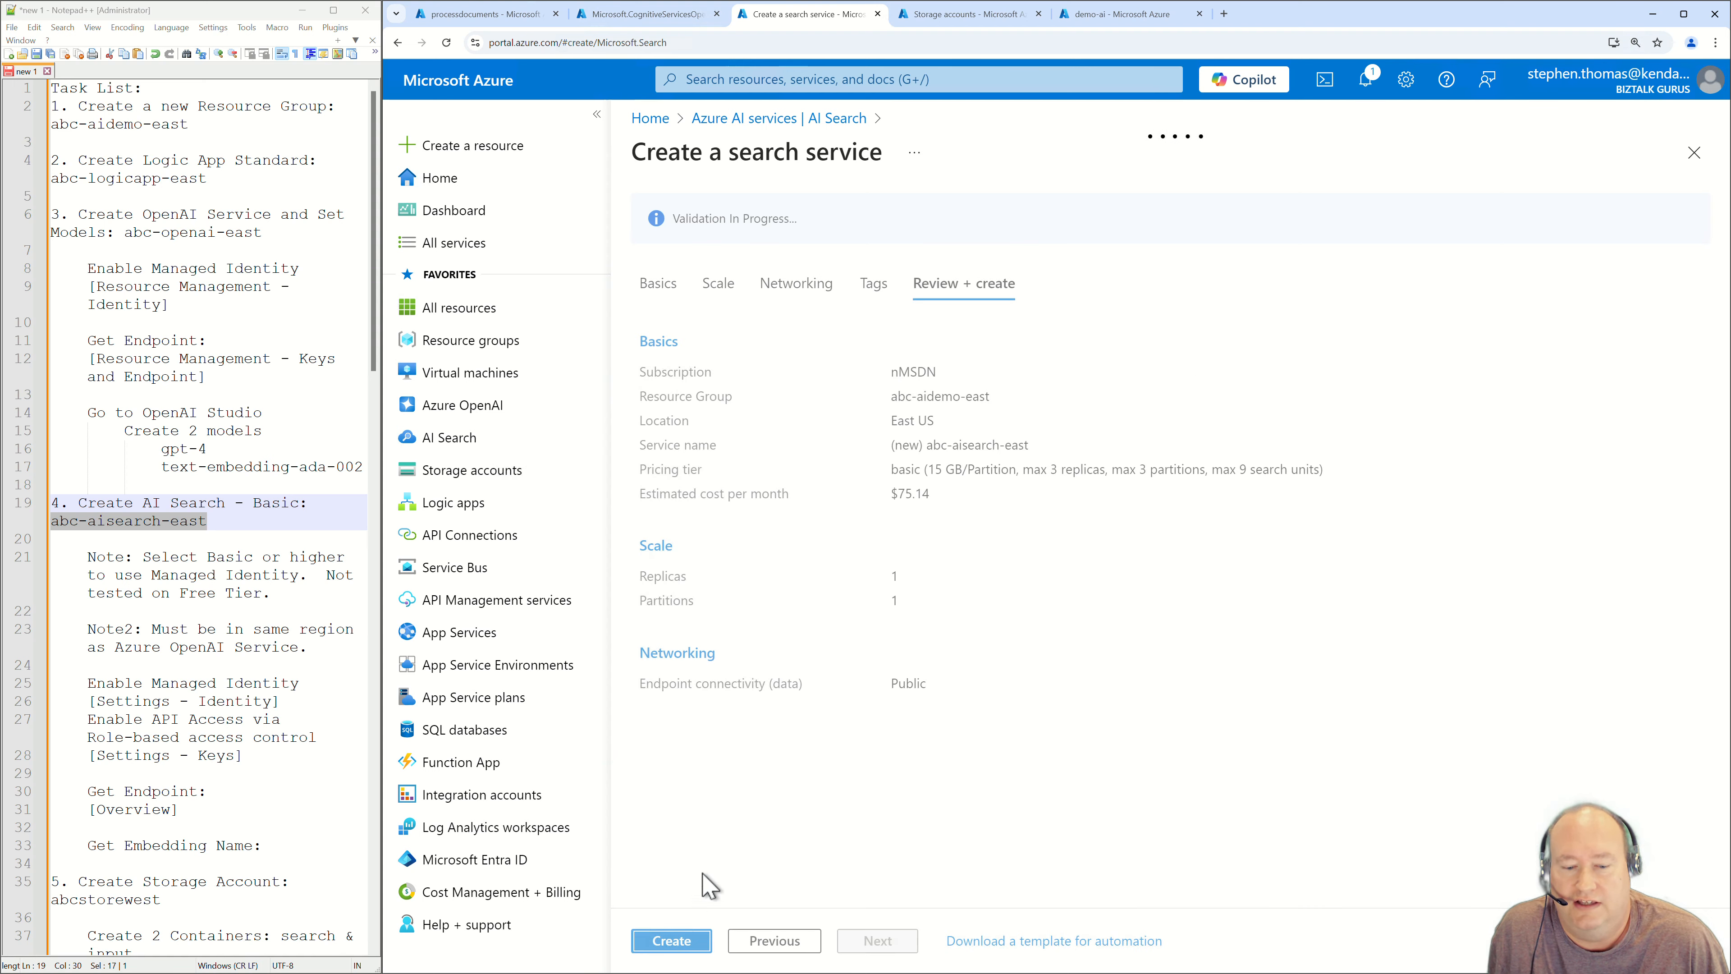
click(671, 941)
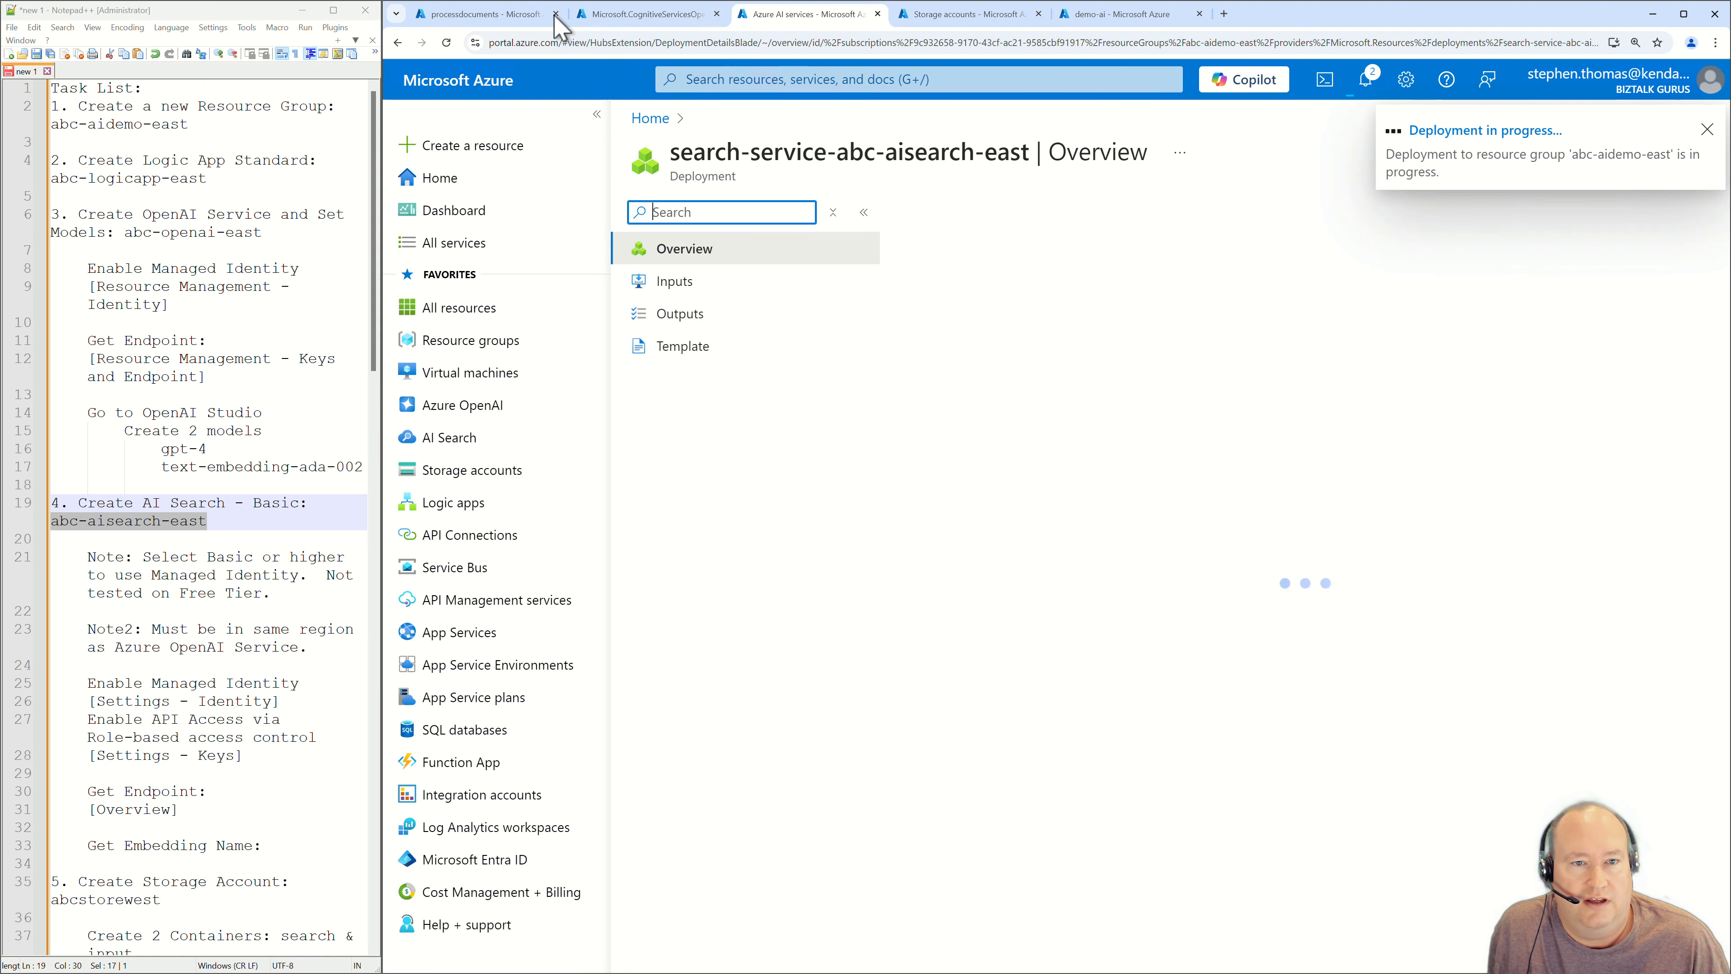
Open the deployed abc-openai-east resource and enable its system-assigned managed identity, as given in the task list.
click(647, 13)
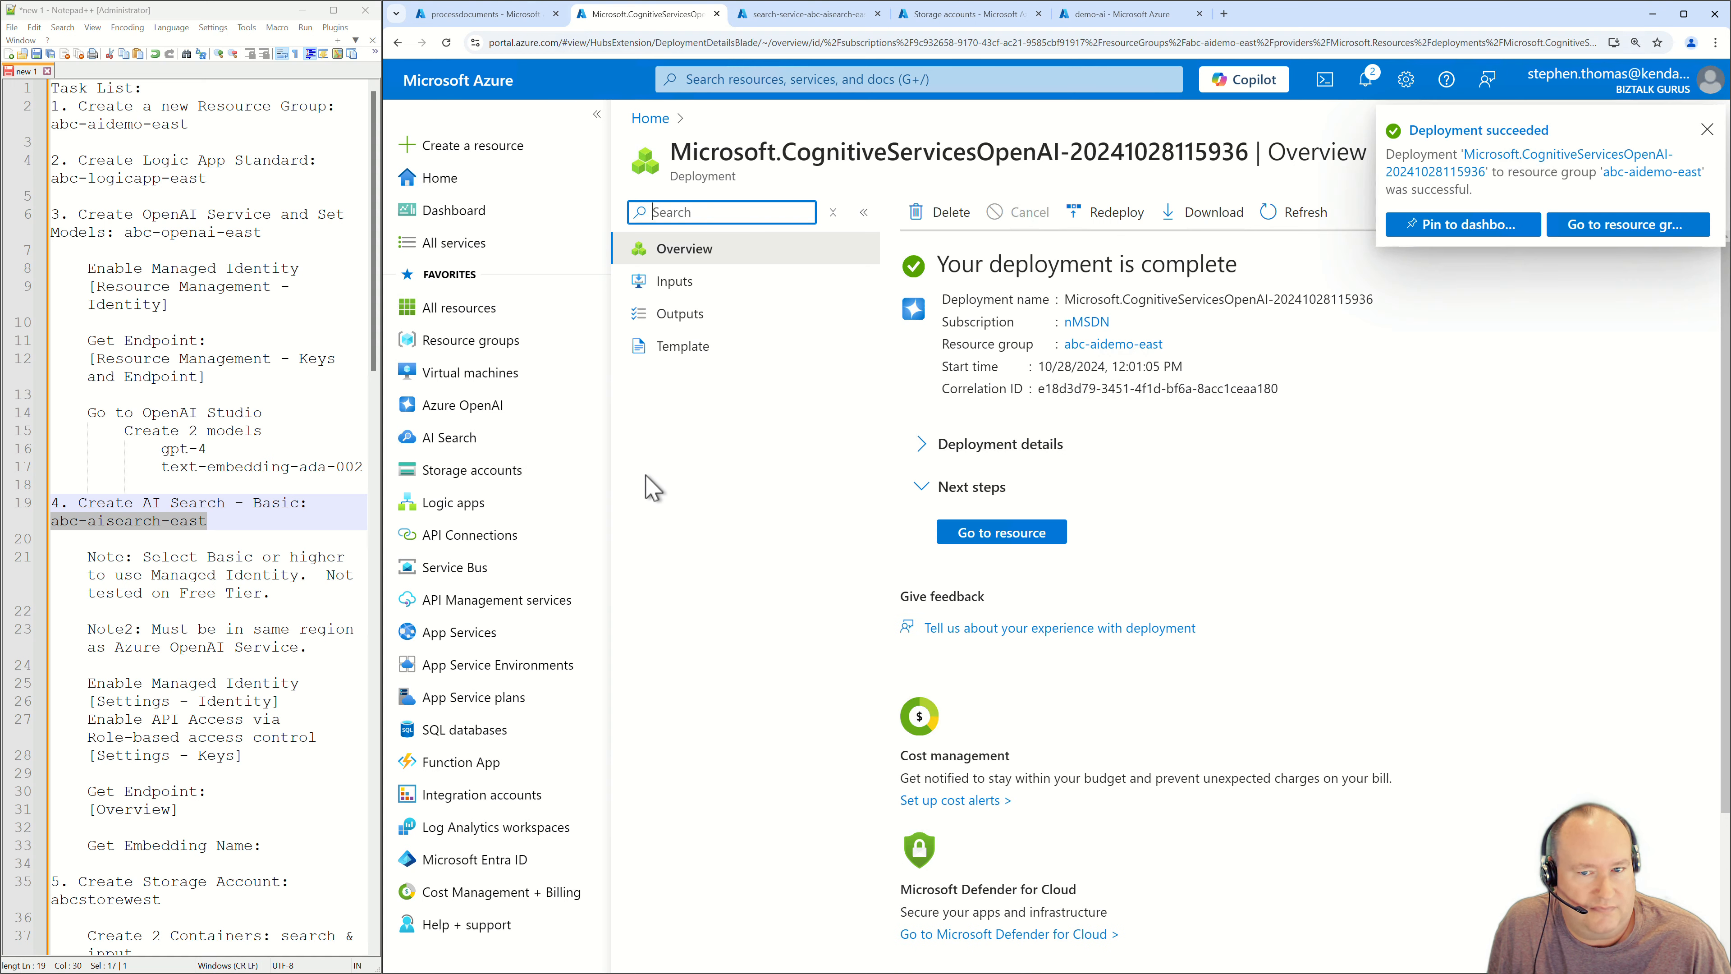
click(986, 539)
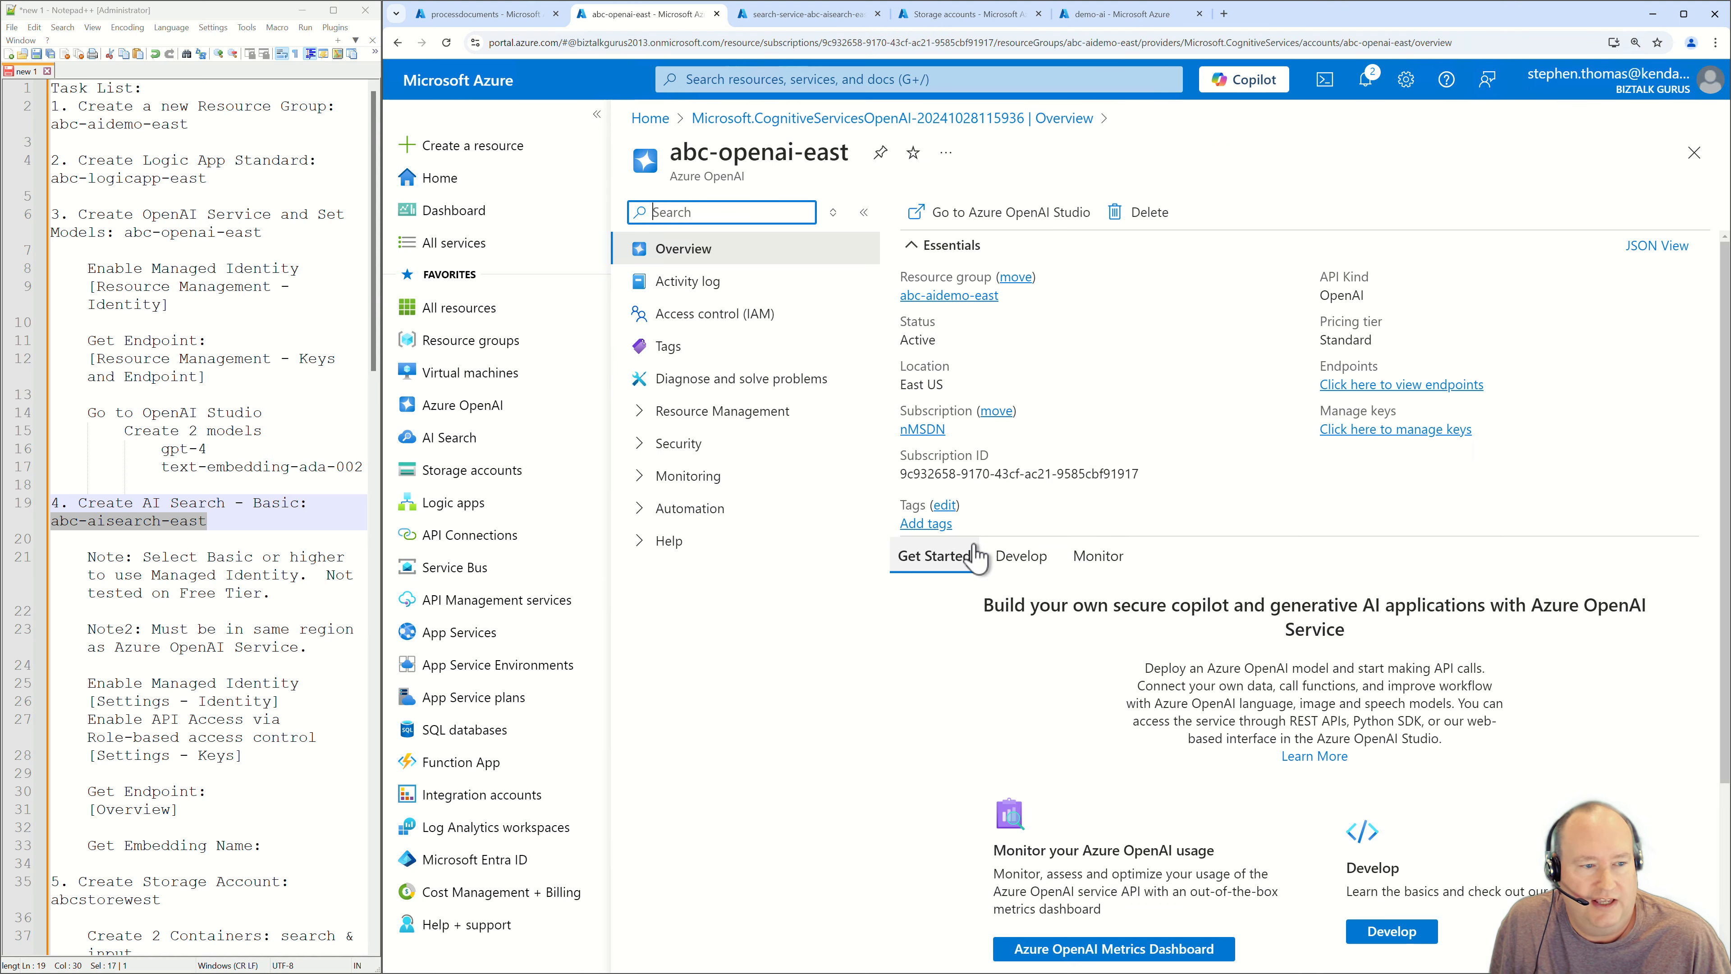
click(265, 321)
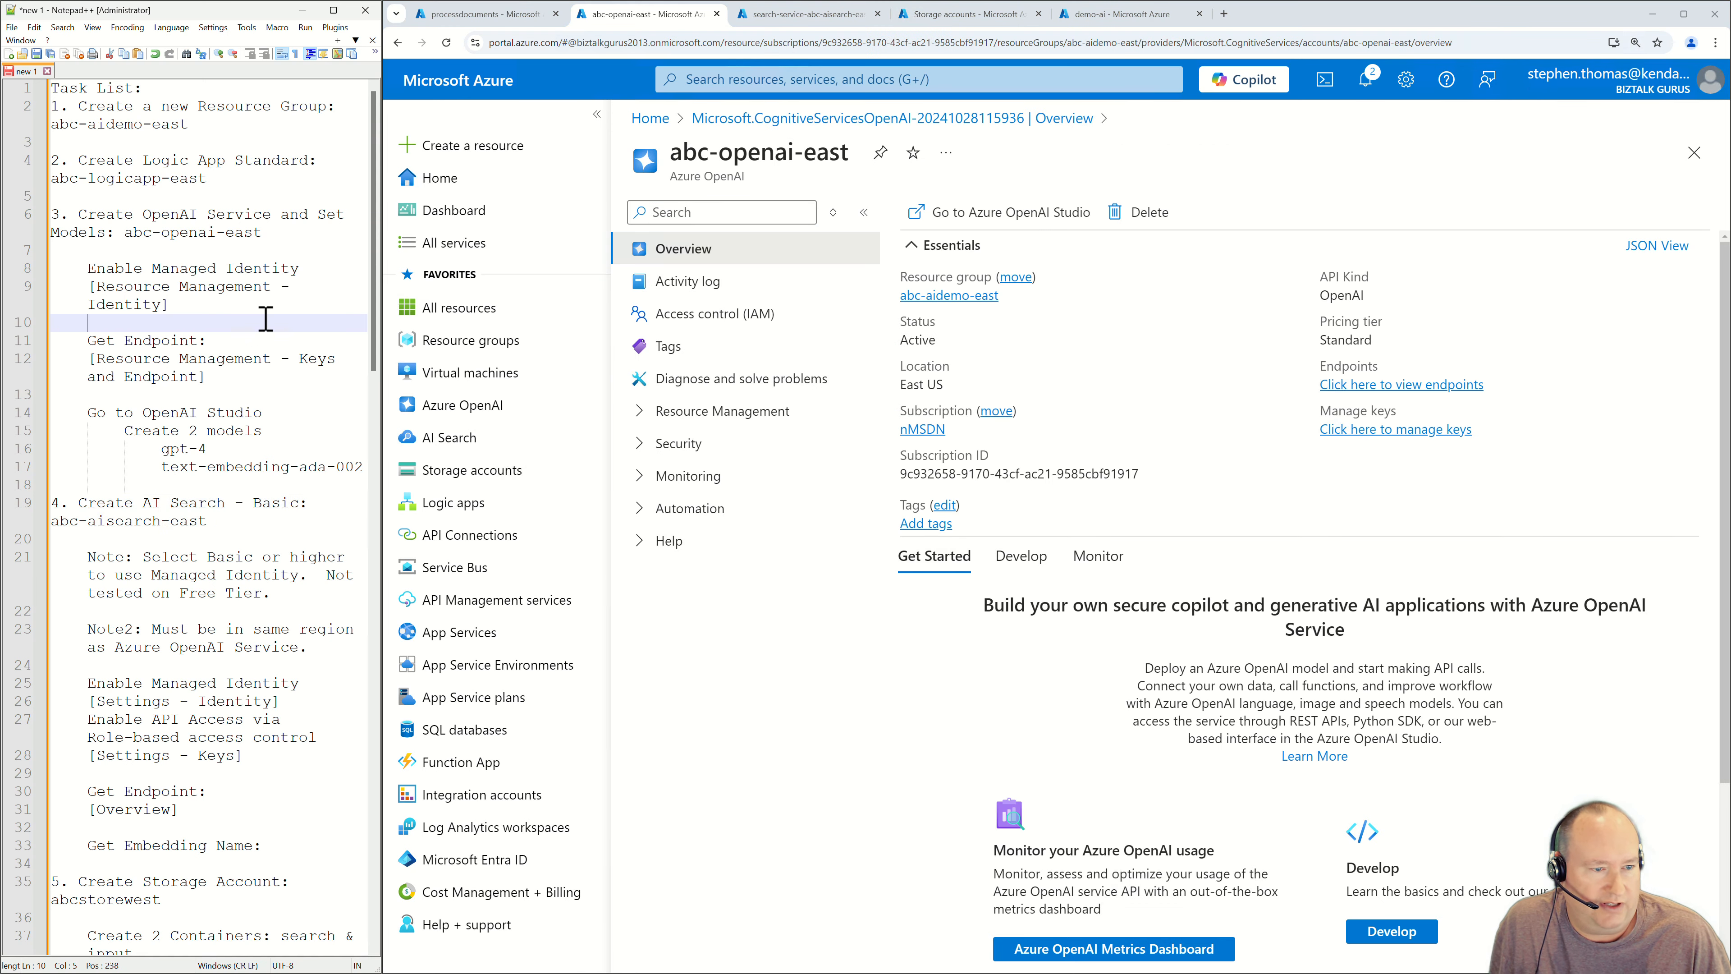
click(228, 268)
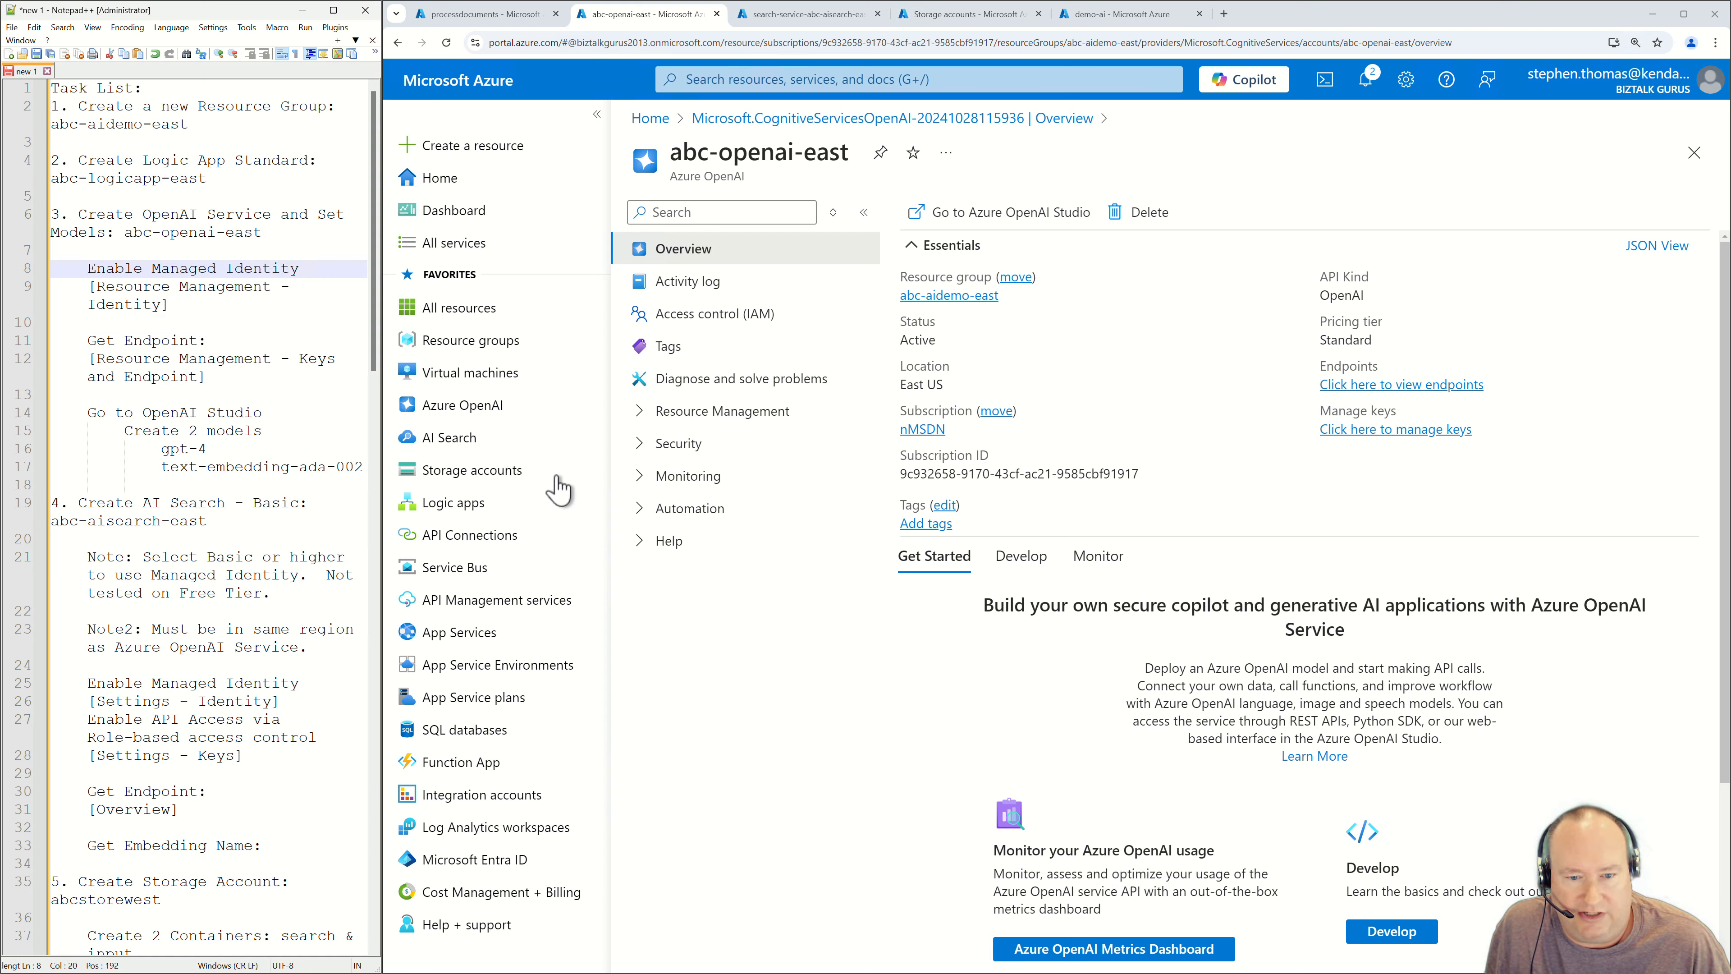
click(661, 411)
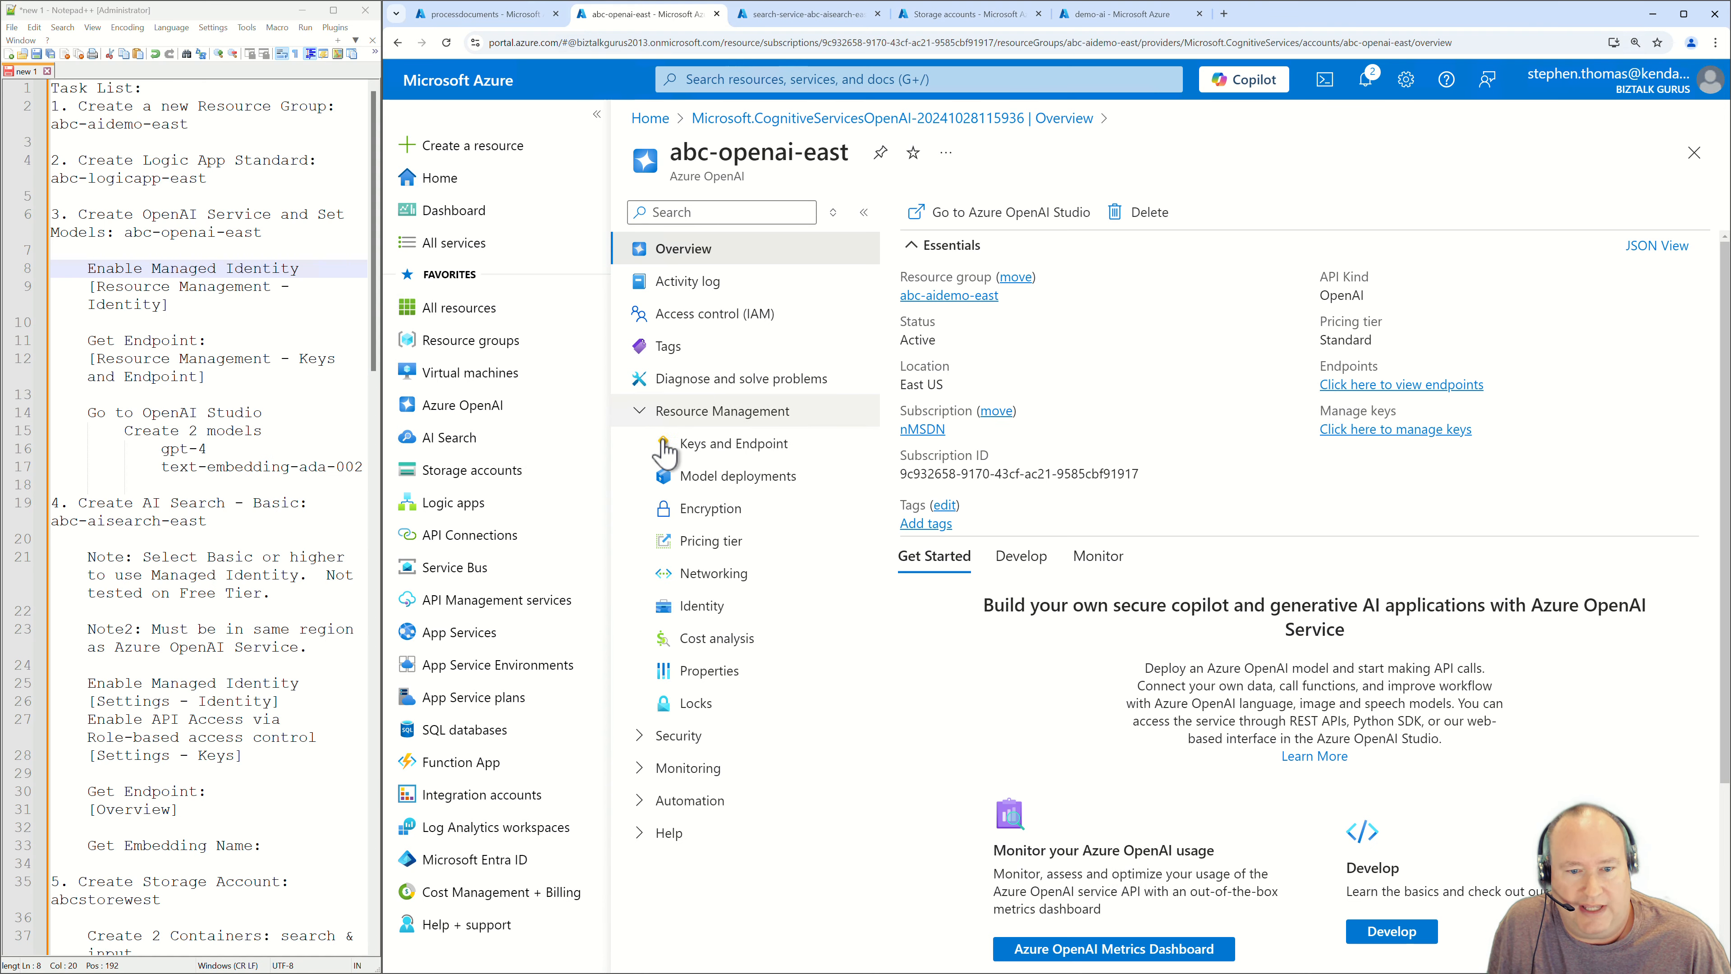
click(701, 605)
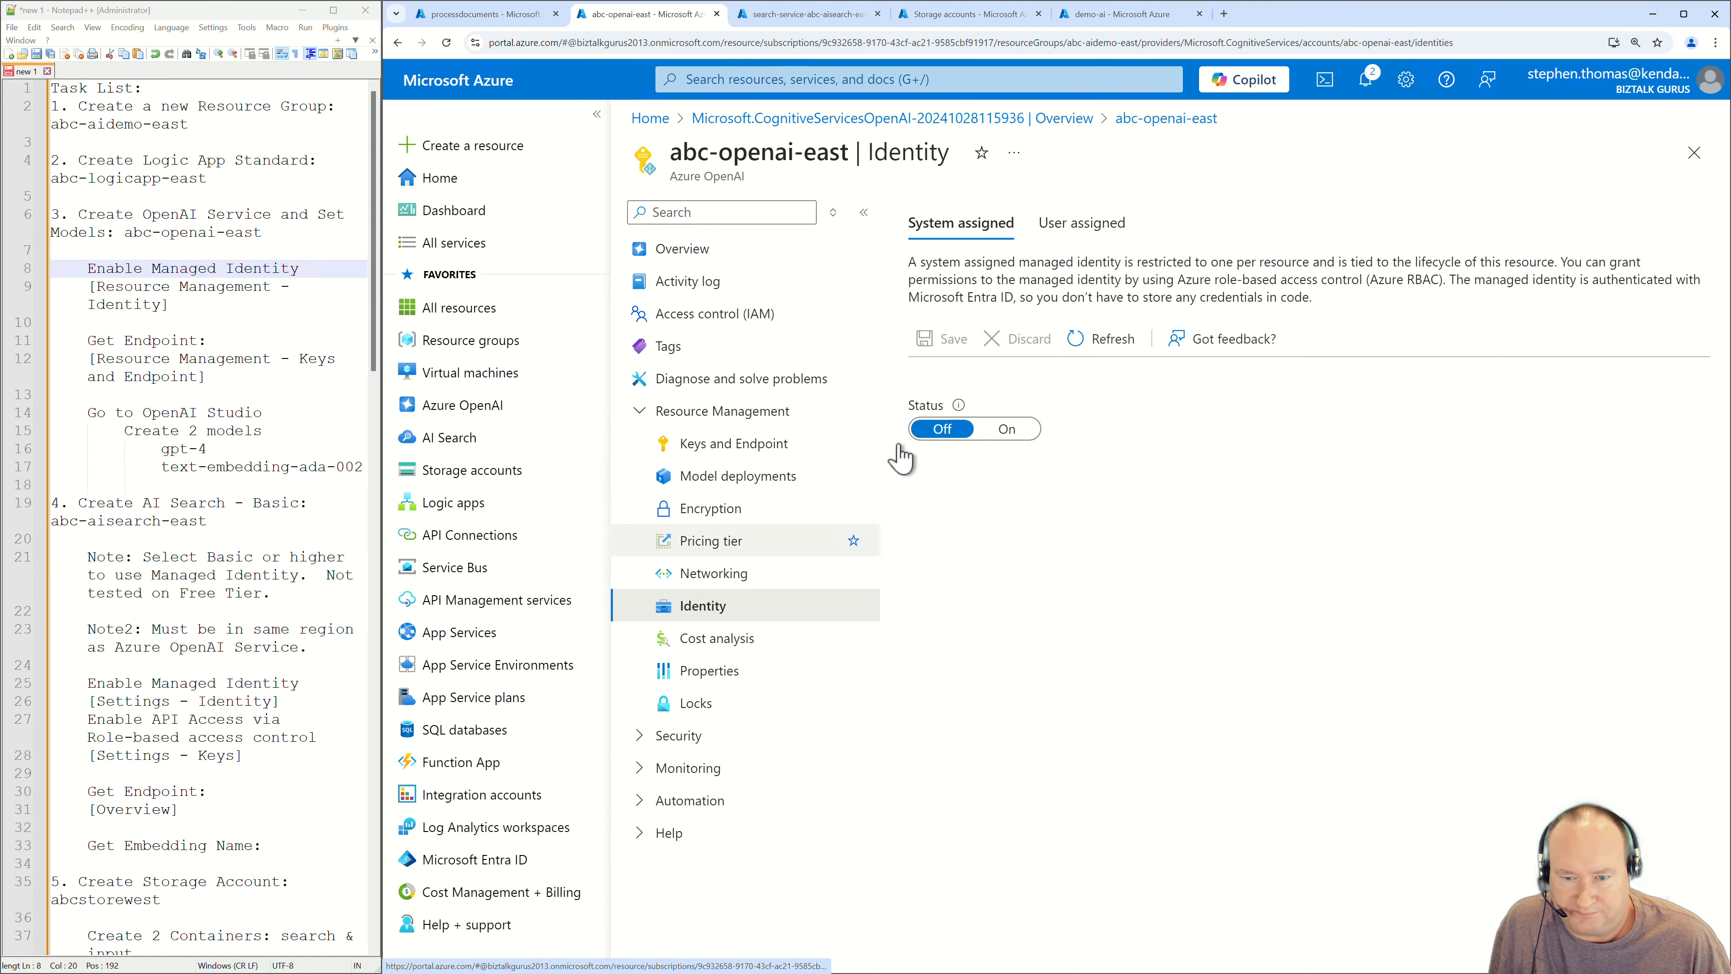
click(1012, 433)
click(942, 339)
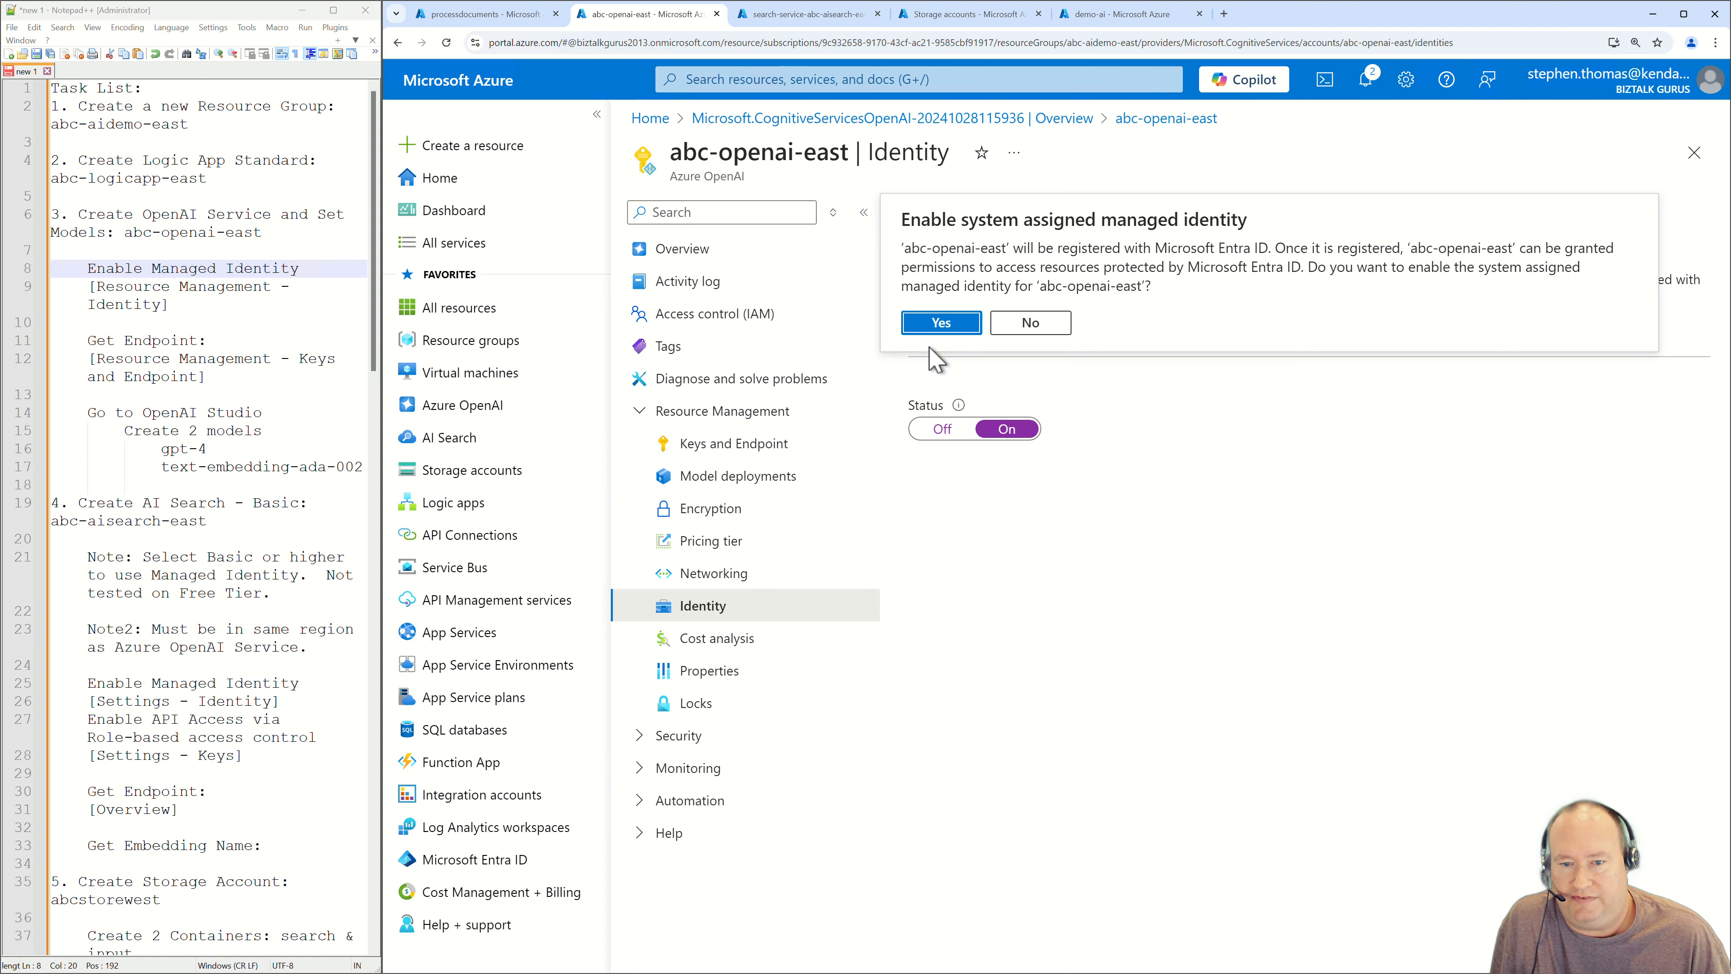
click(929, 325)
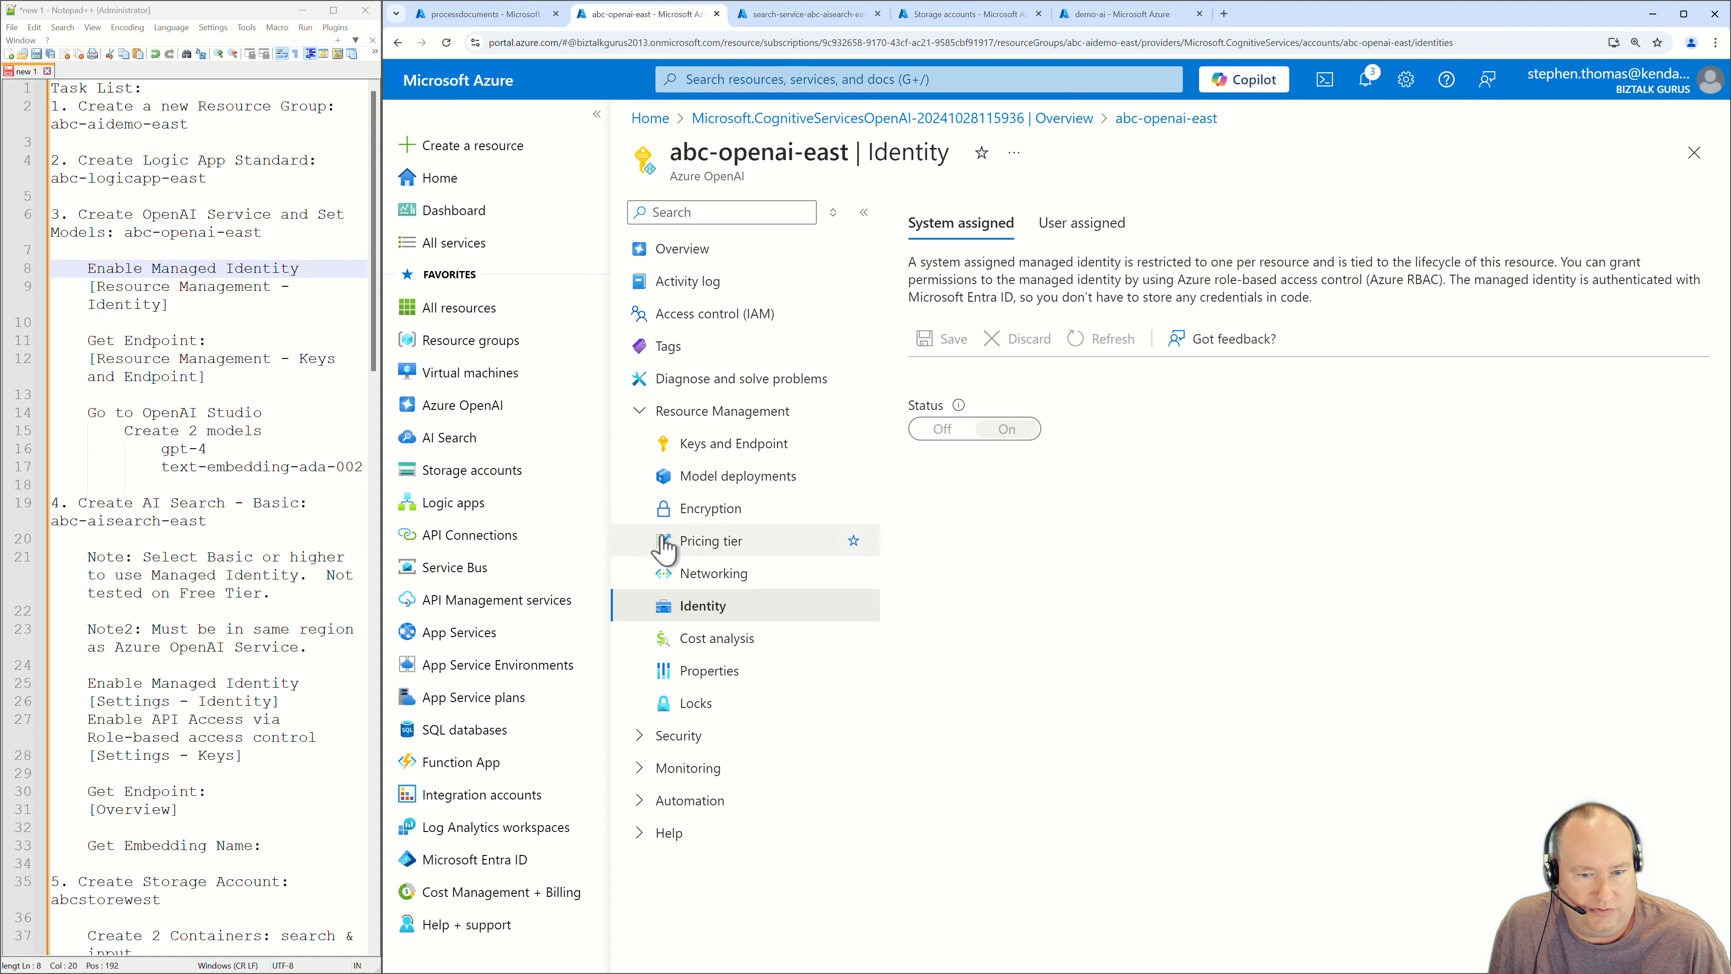
Copy the abc-openai-east endpoint and paste it on a new line below Azure OpenAI Connection in the Notepad++ notes.
click(684, 455)
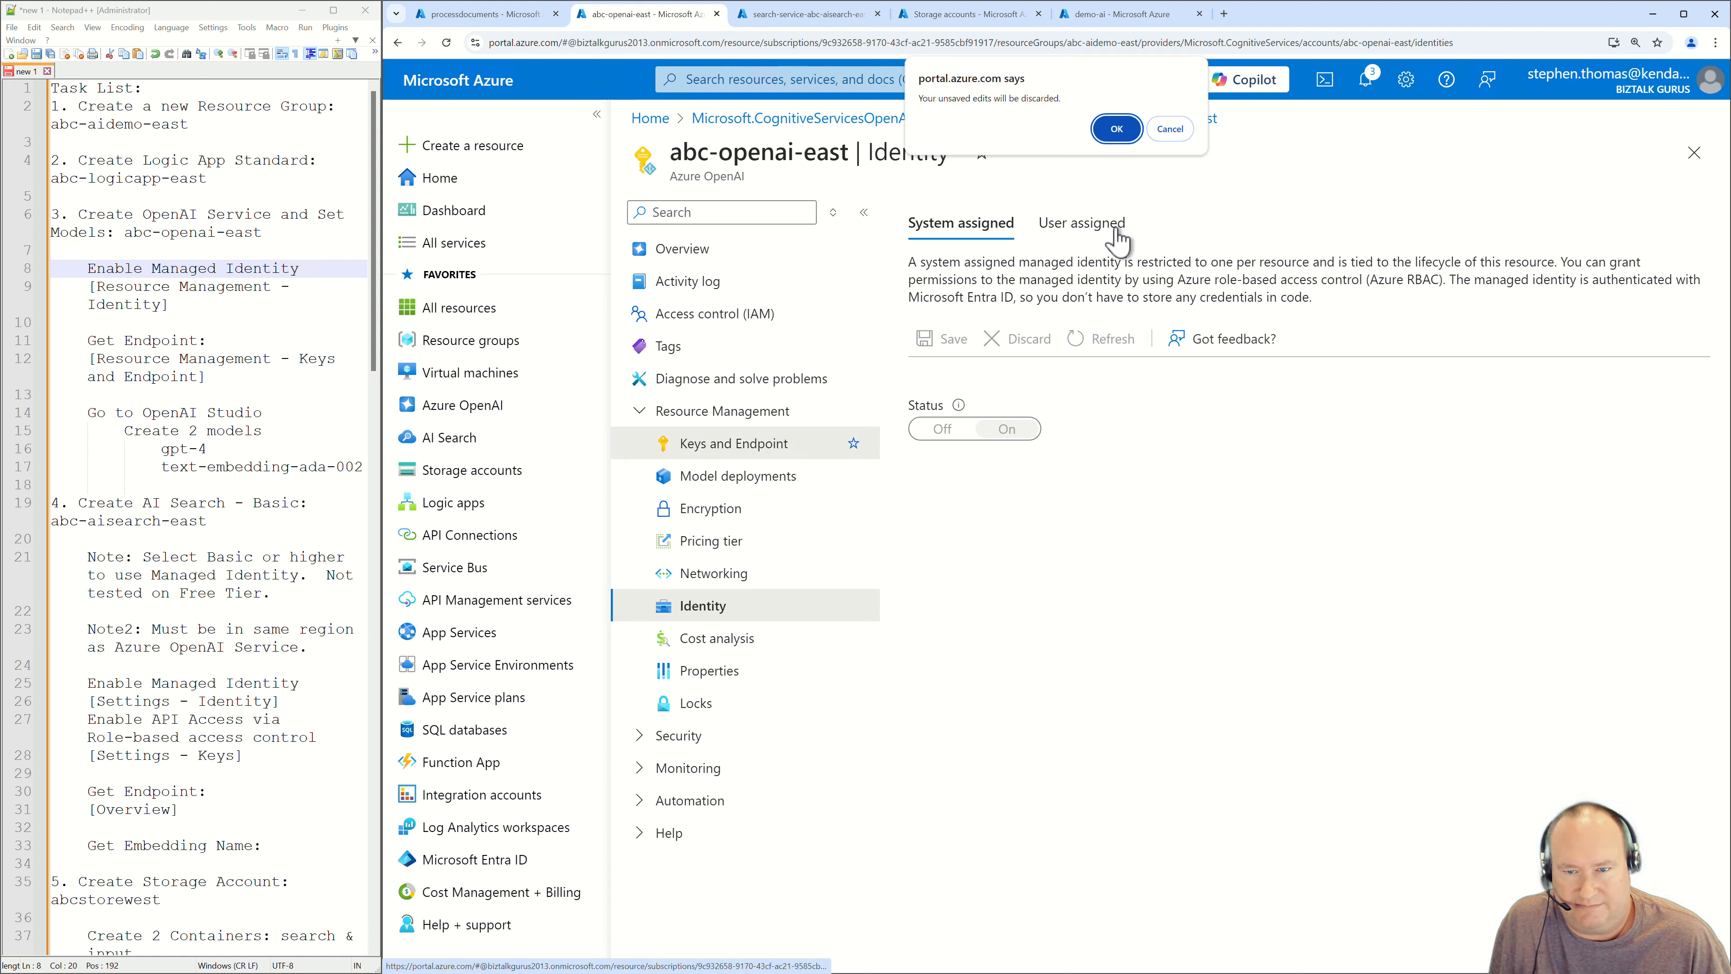
click(1115, 129)
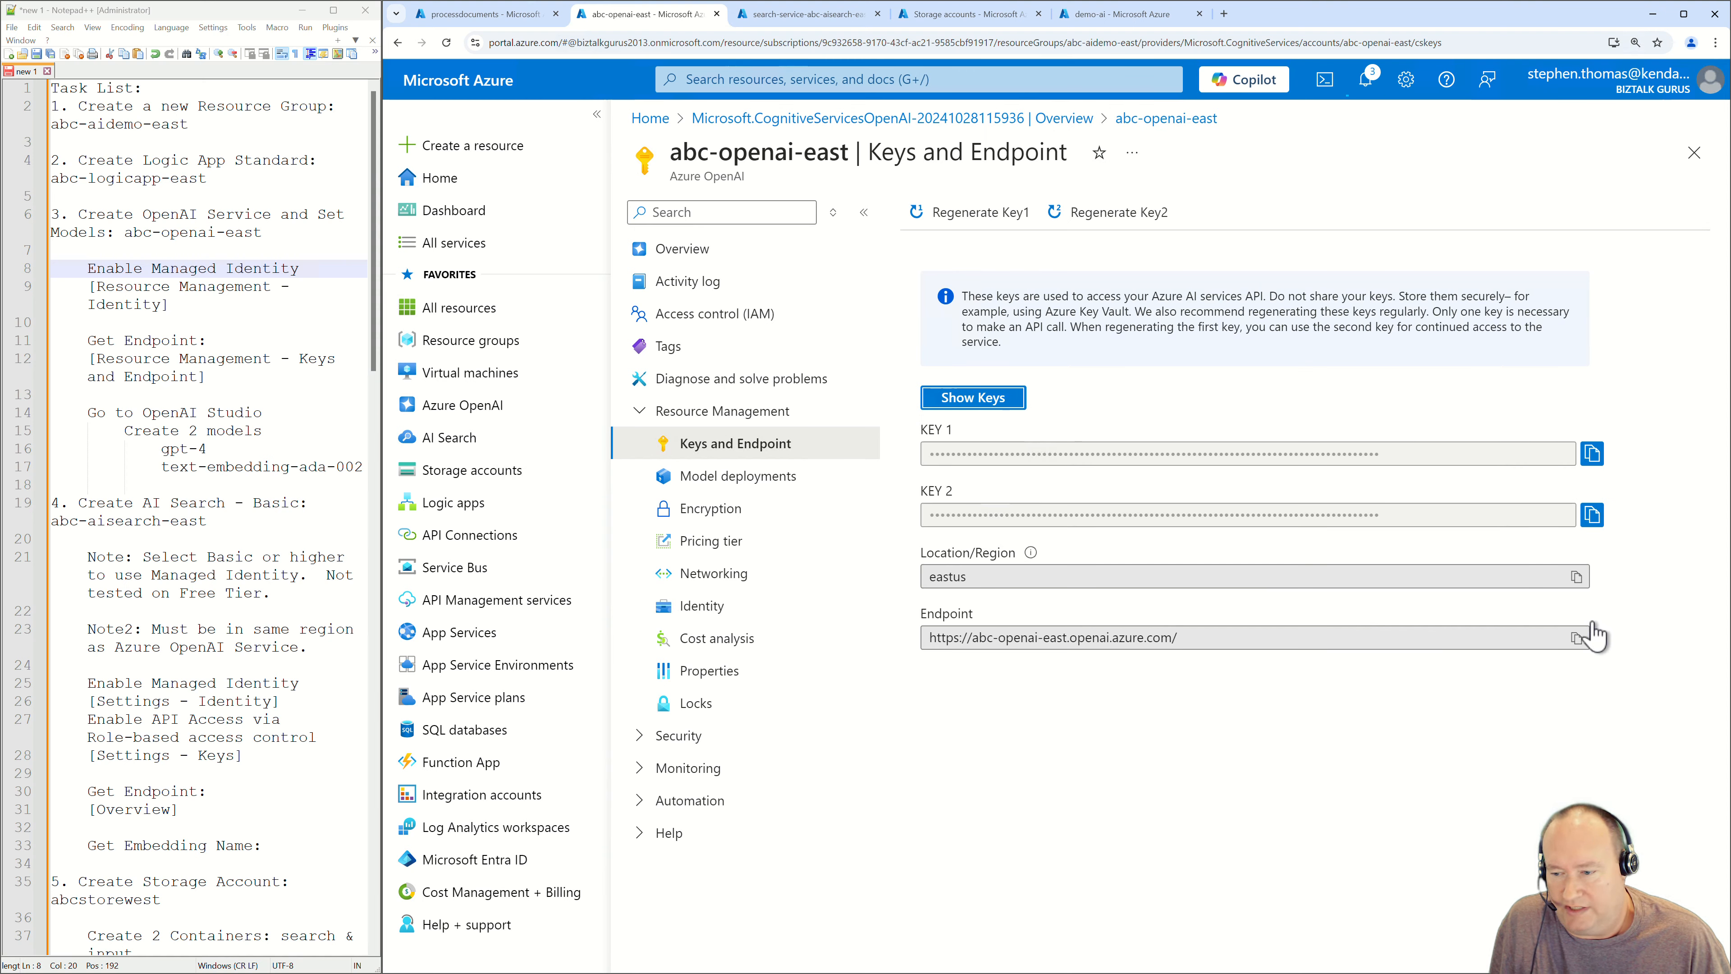
click(1578, 641)
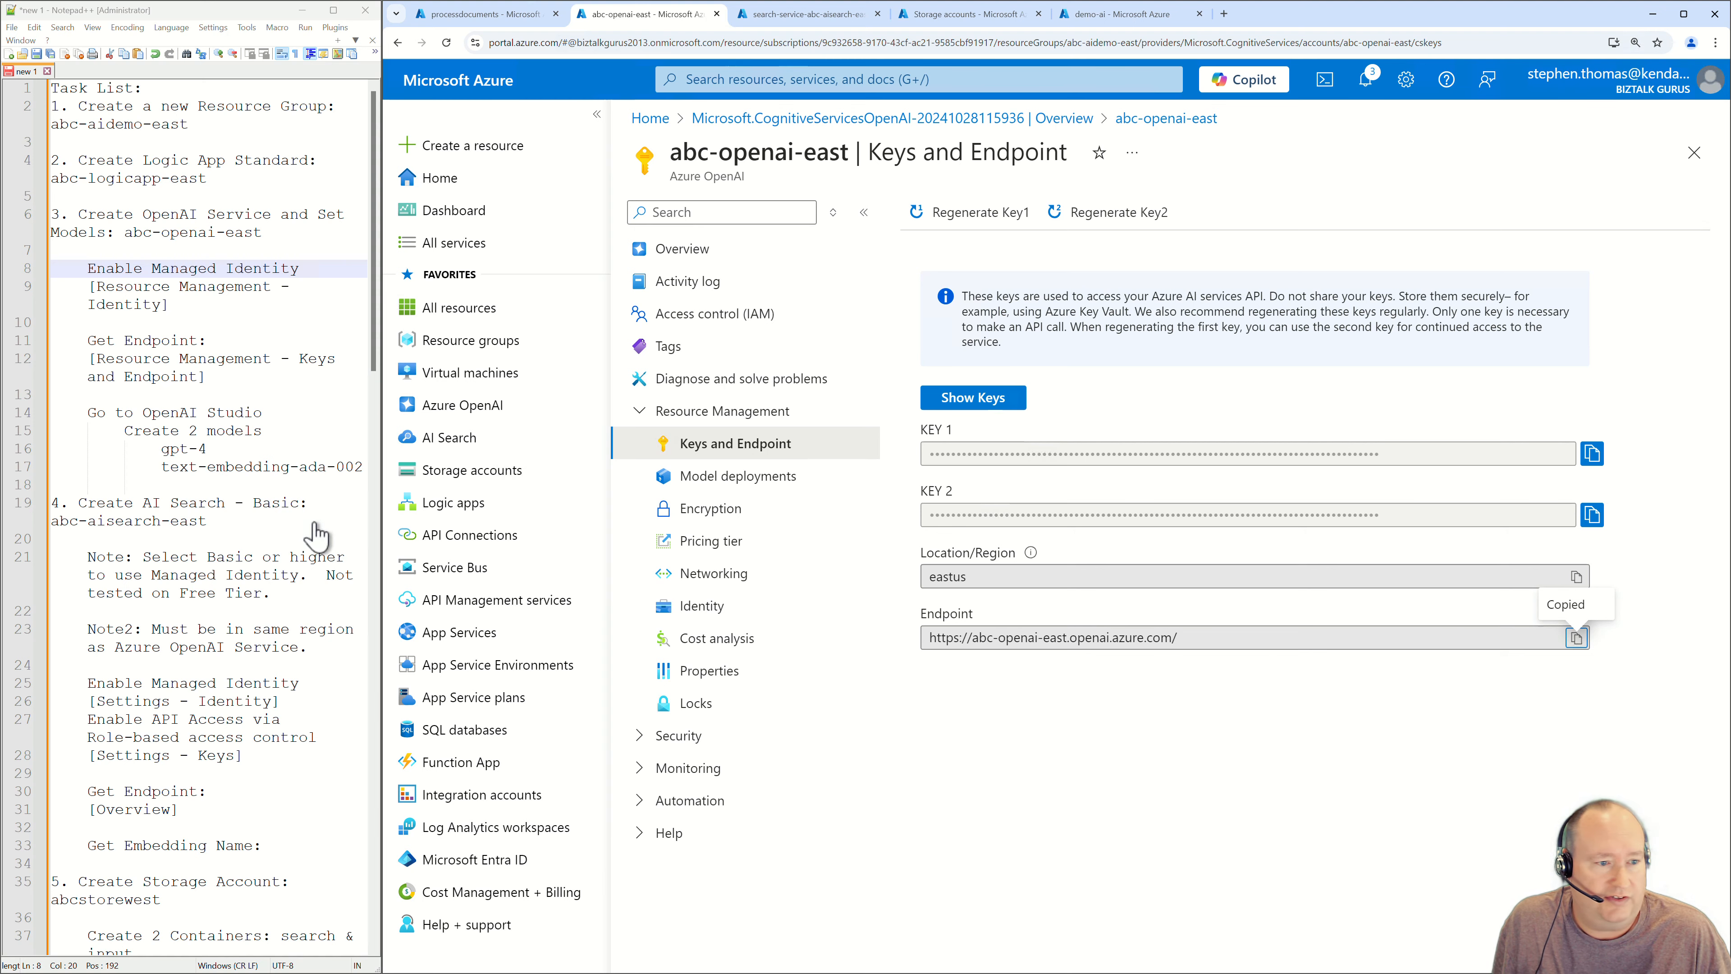
scroll(236, 450, down, 20)
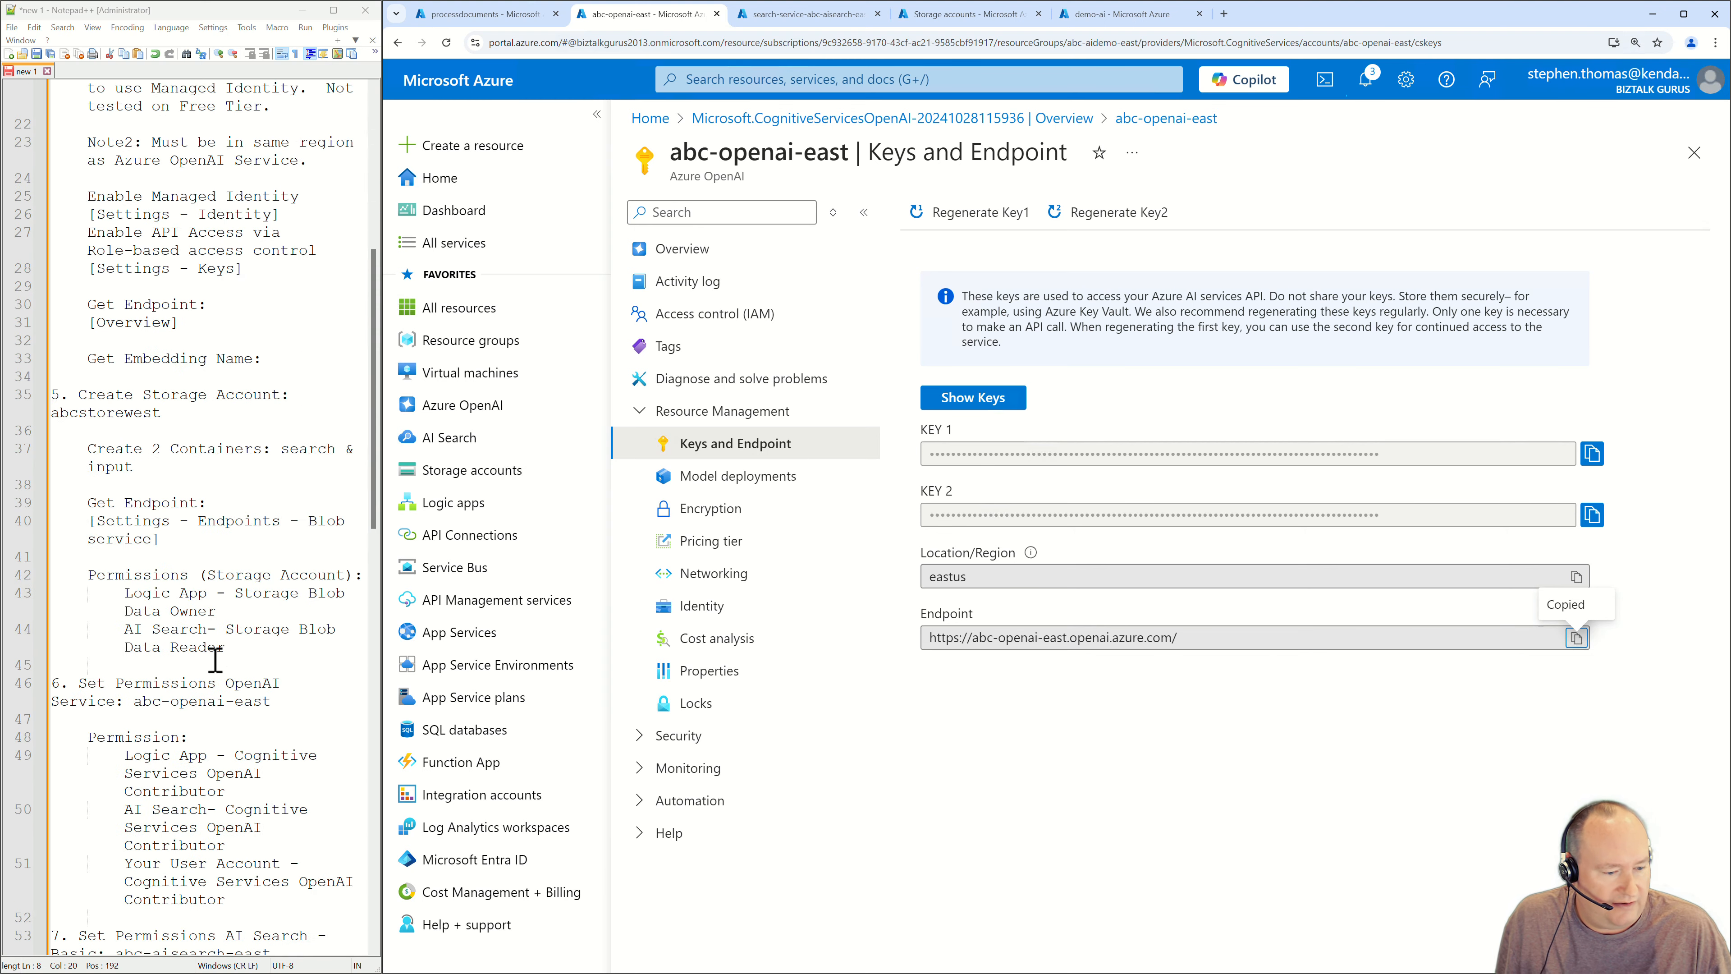
scroll(207, 686, up, 3)
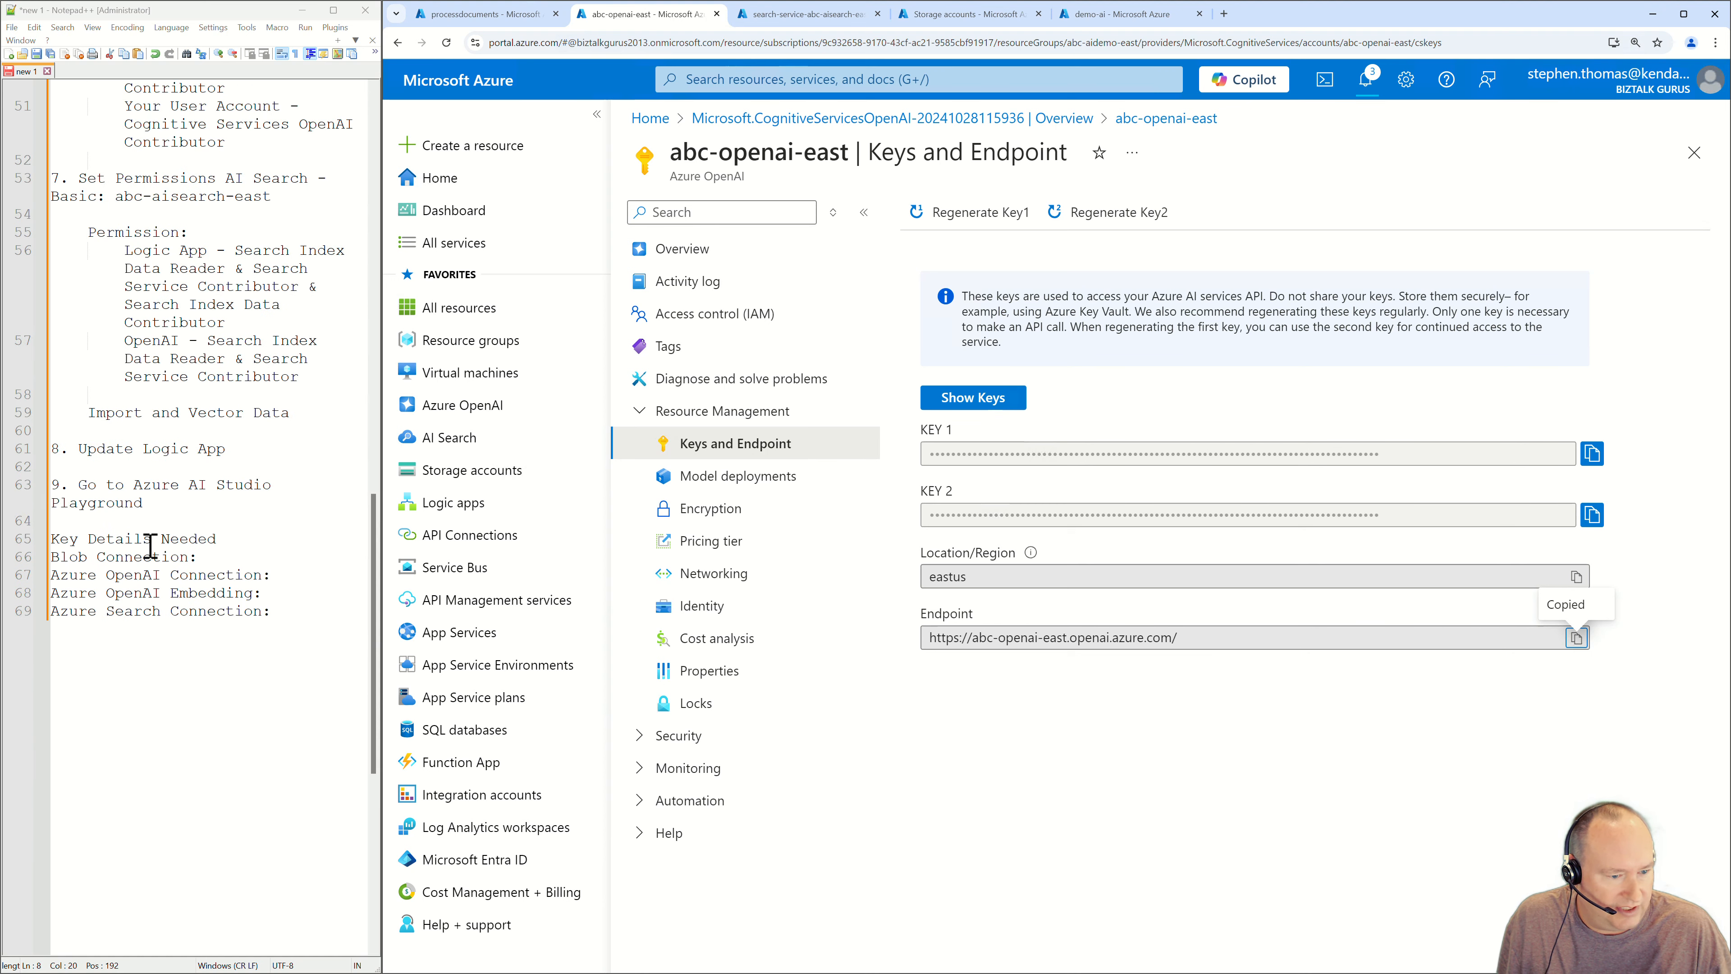
click(286, 576)
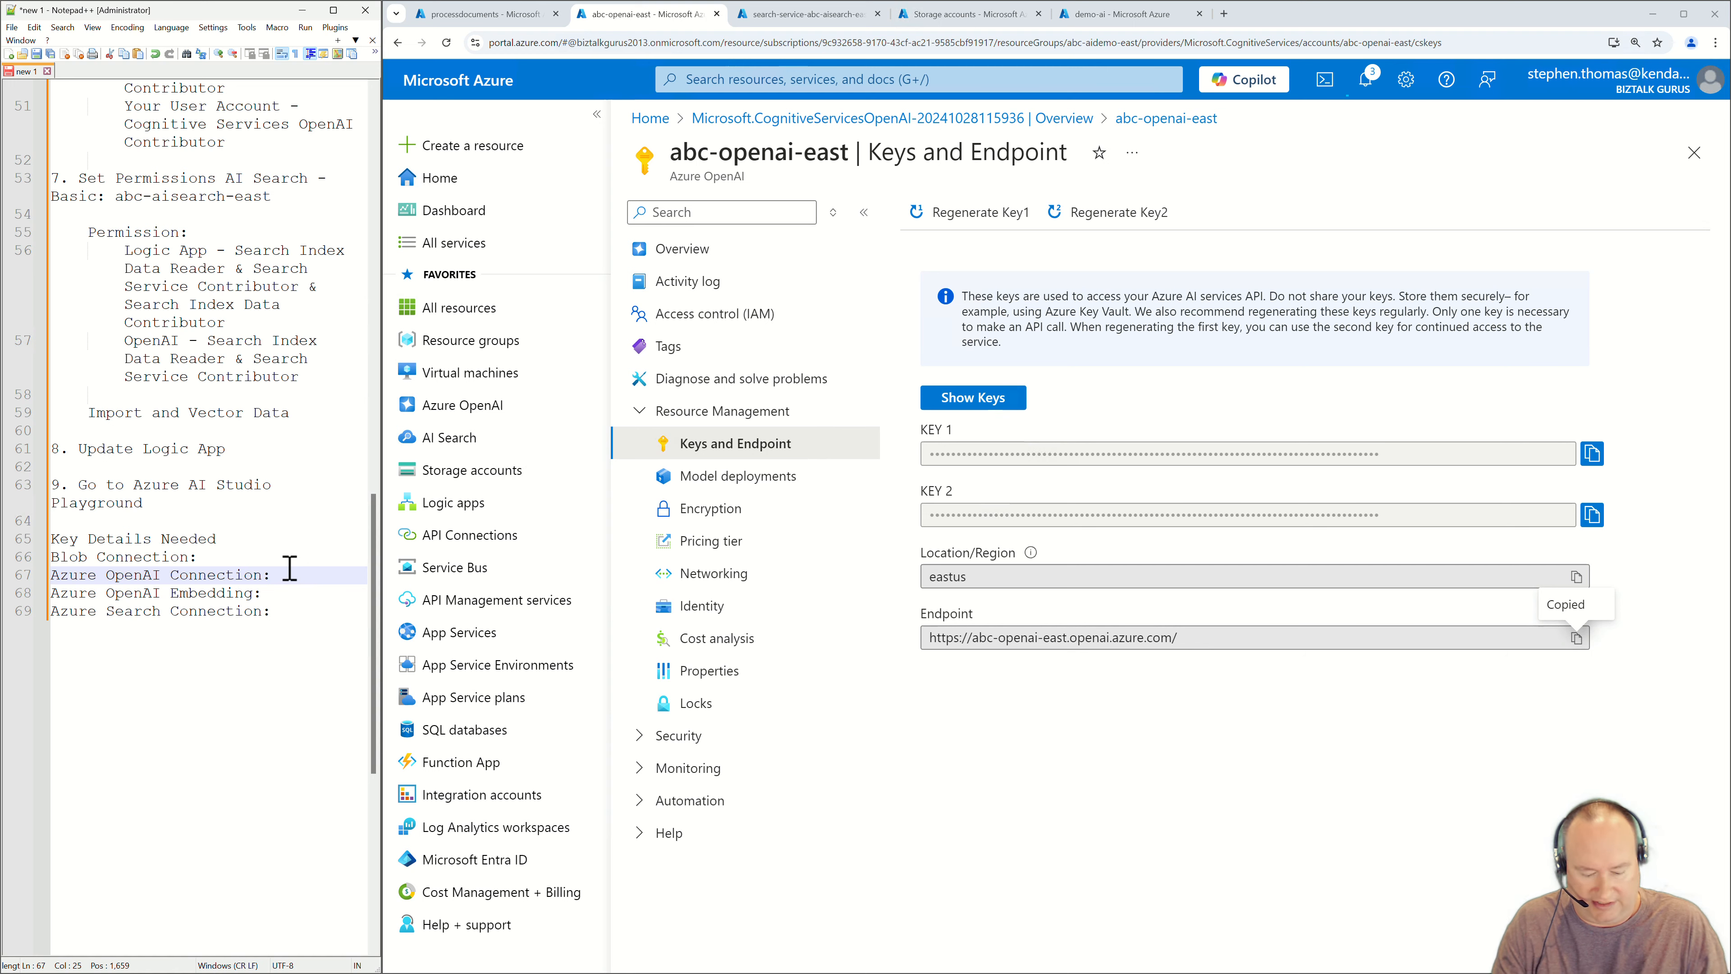
key(Return)
key(ctrl+v)
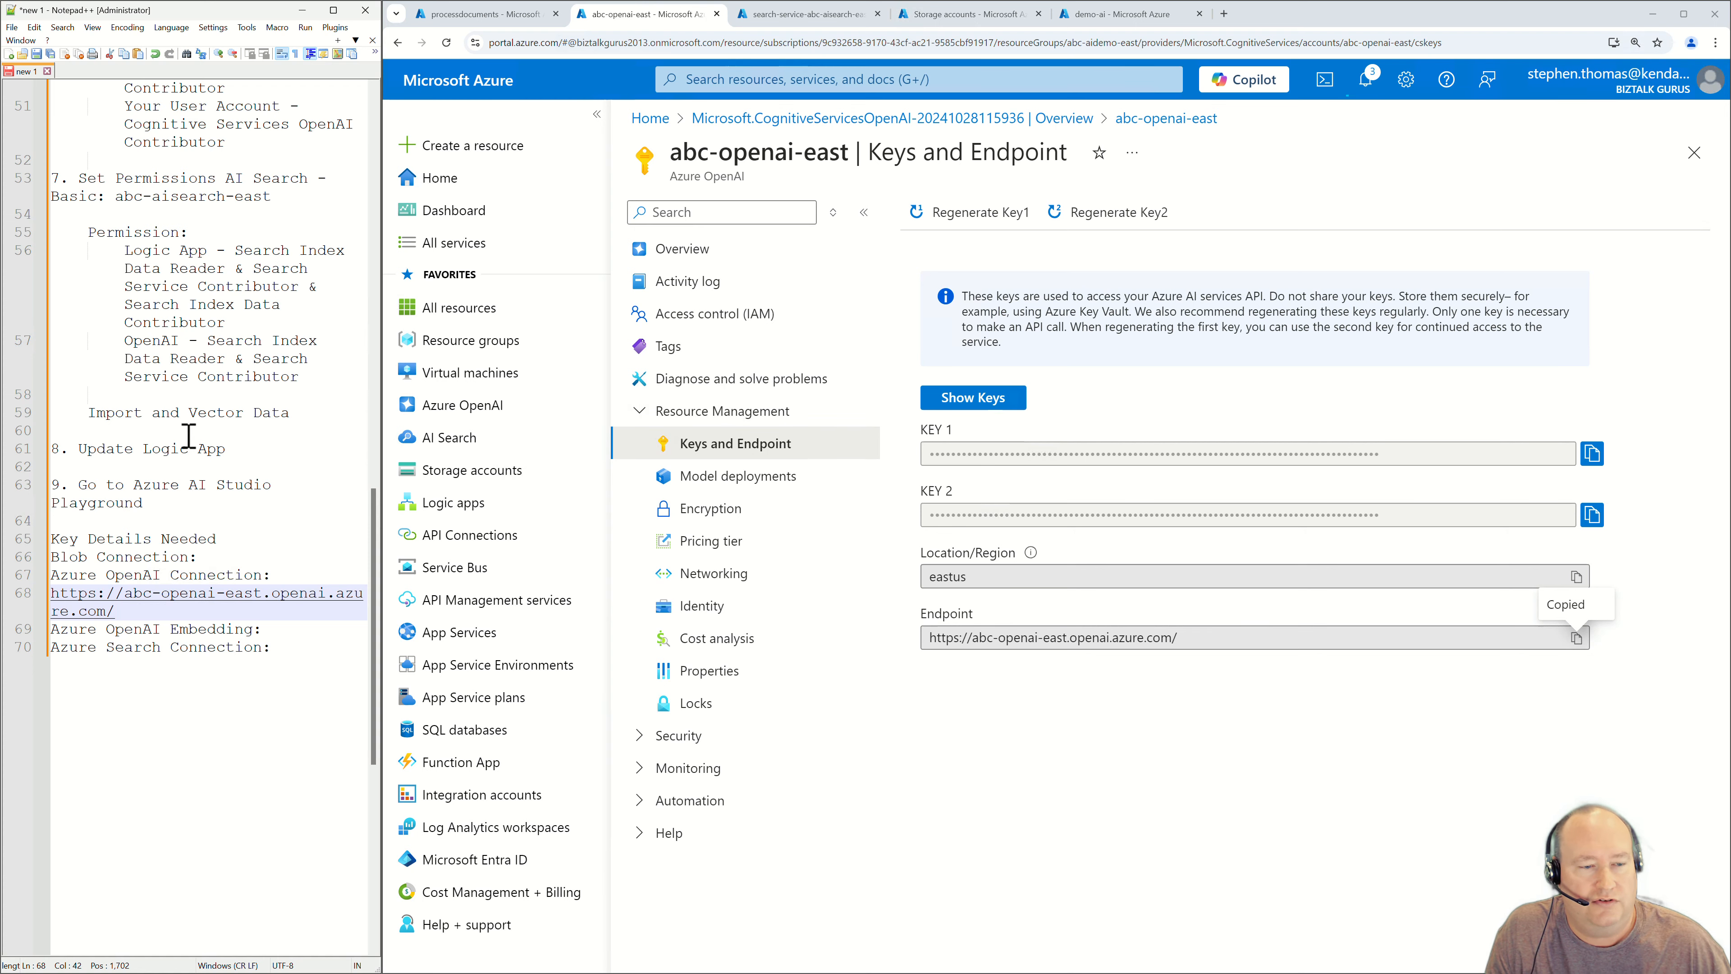
Follow the task list to open Azure OpenAI Studio for abc-openai-east, dismiss the tour offer, and show the model deployments.
scroll(187, 414, up, 15)
scroll(188, 414, up, 6)
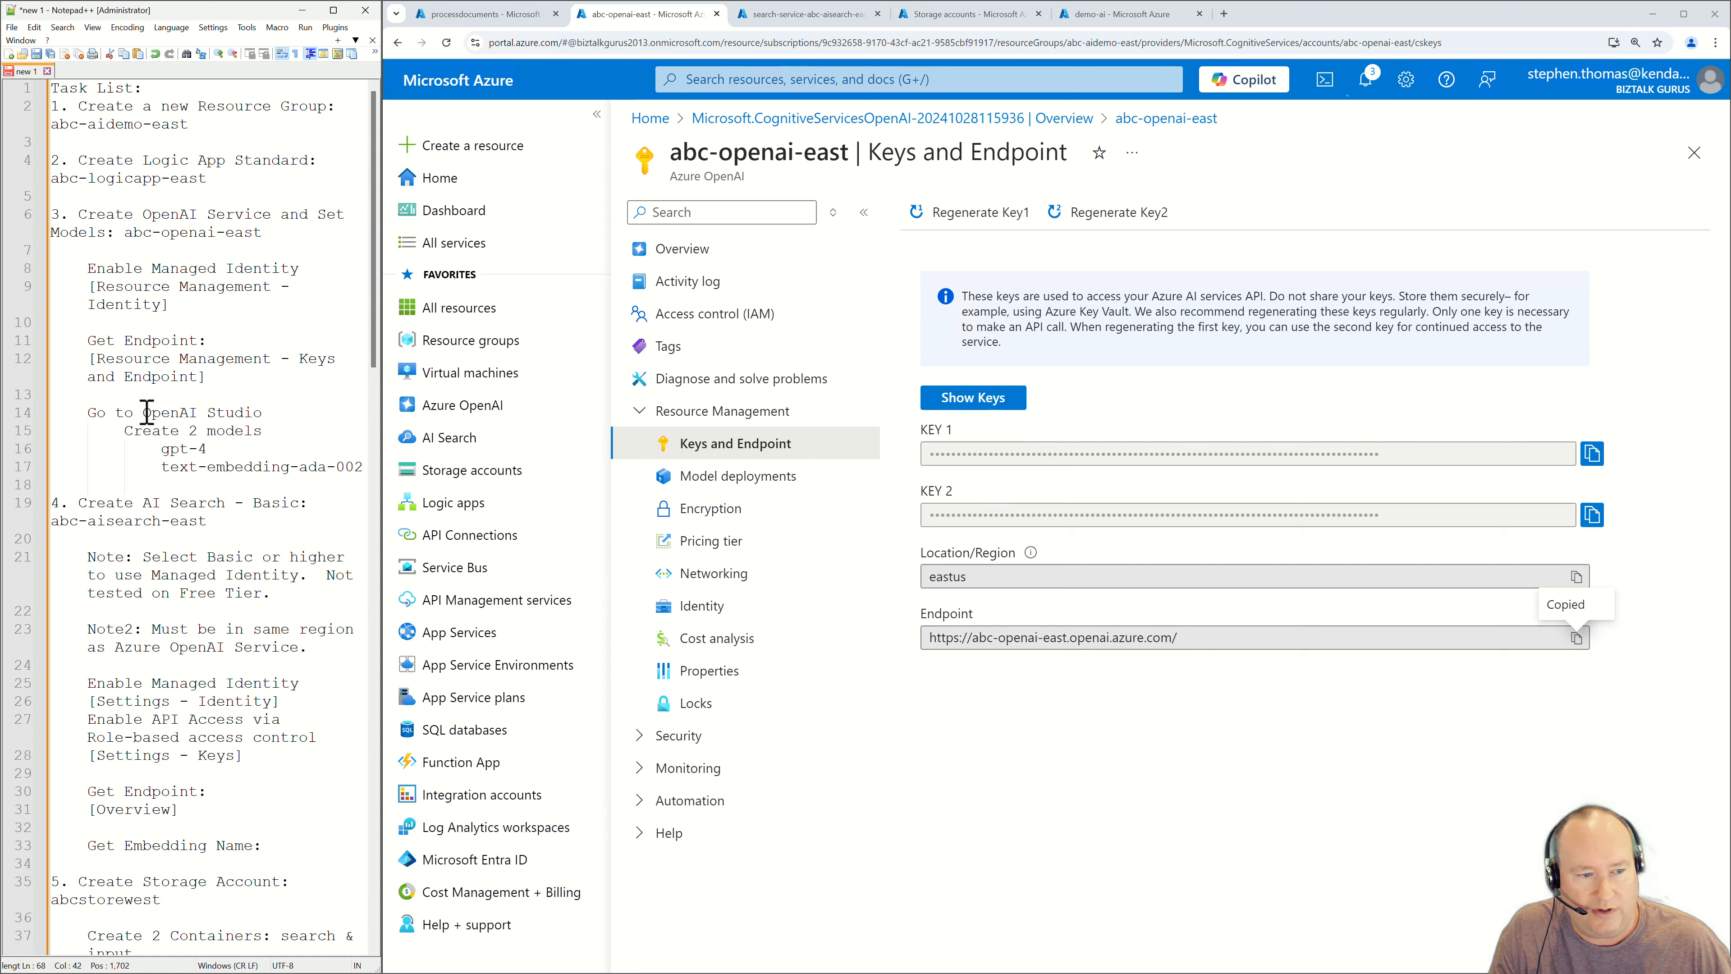
drag(147, 412, 271, 417)
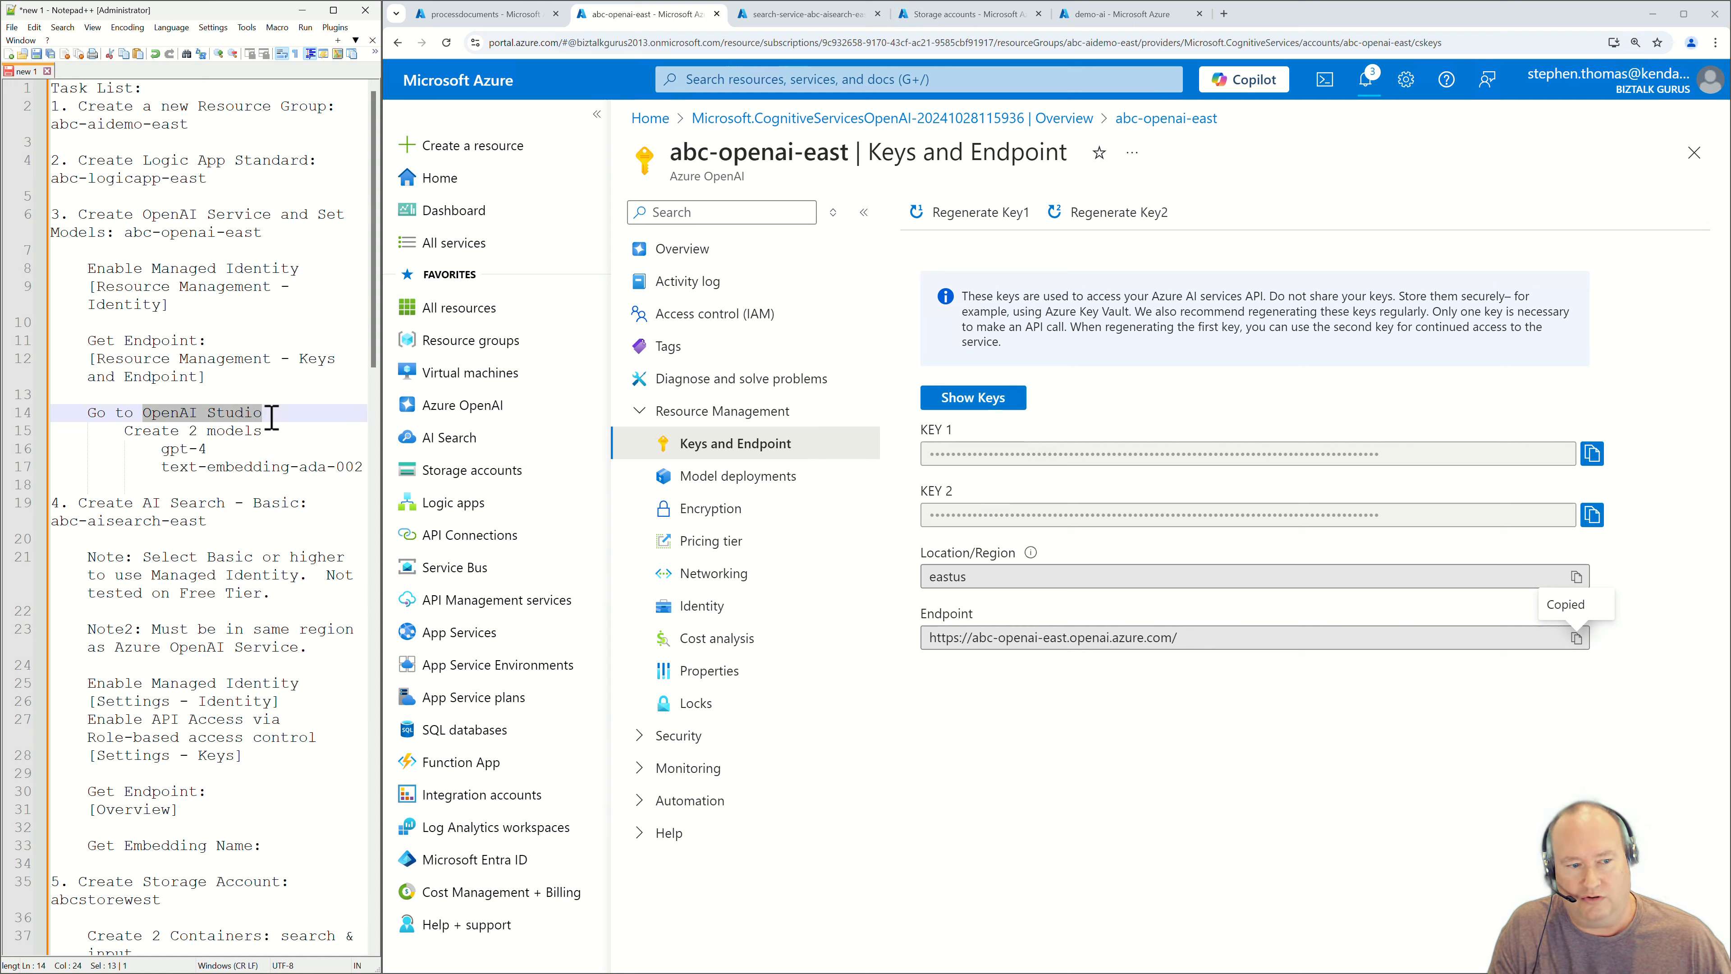
click(272, 416)
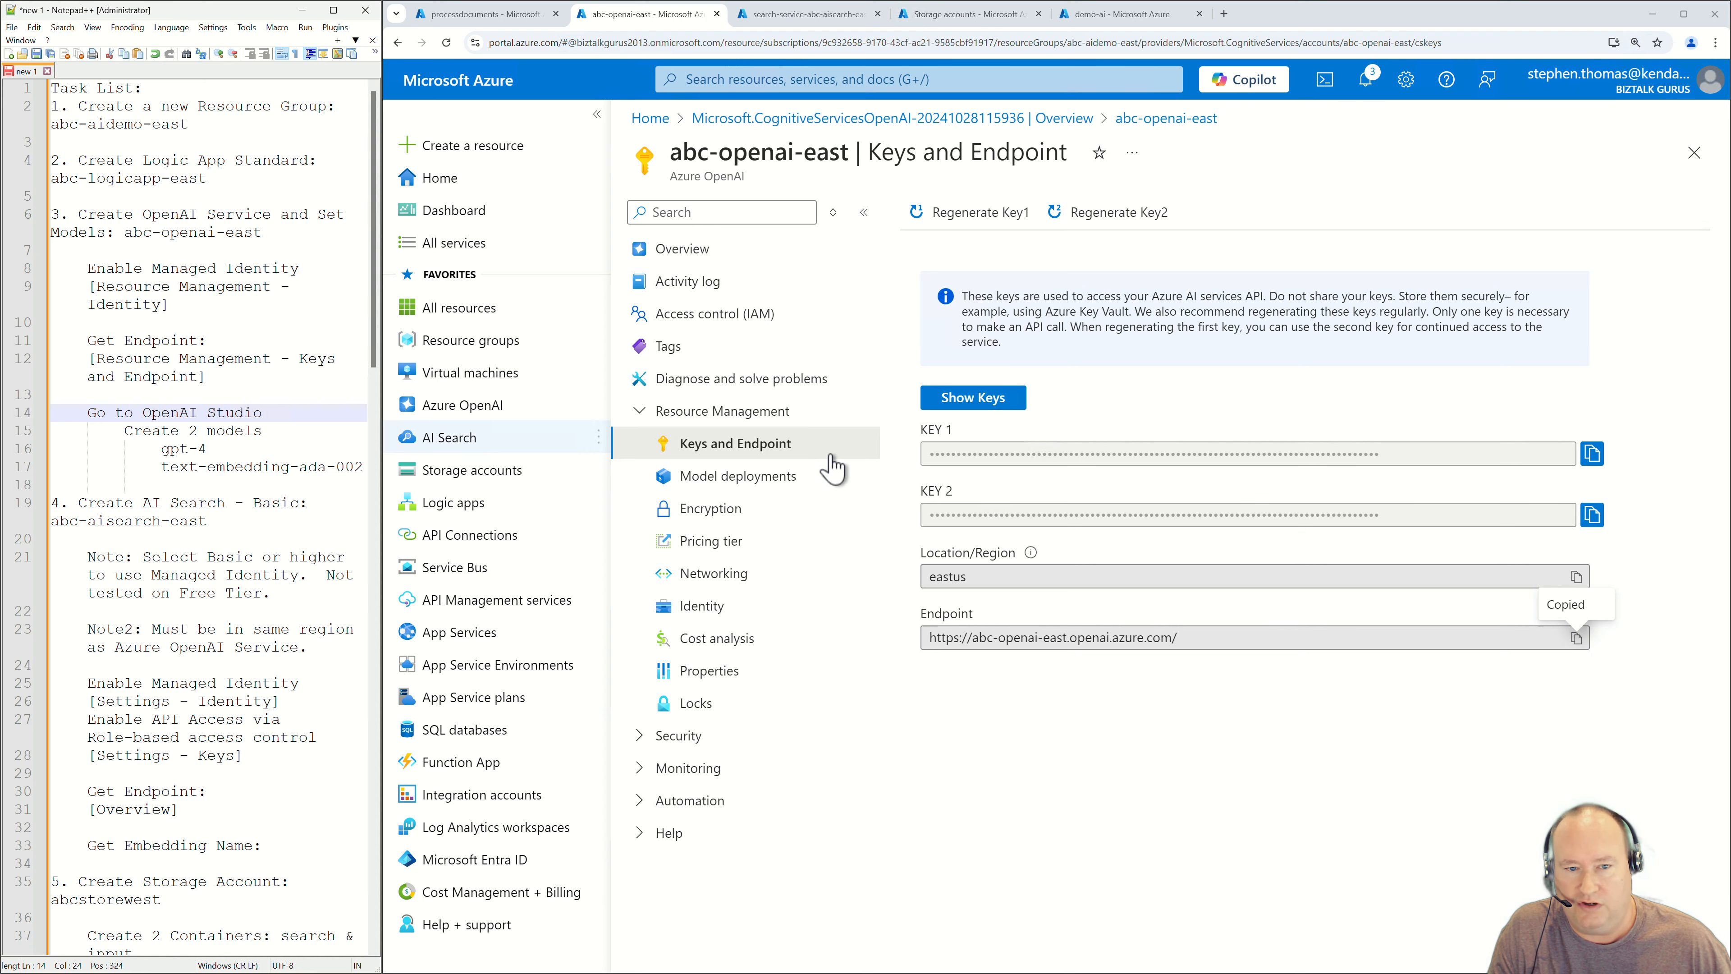
click(692, 252)
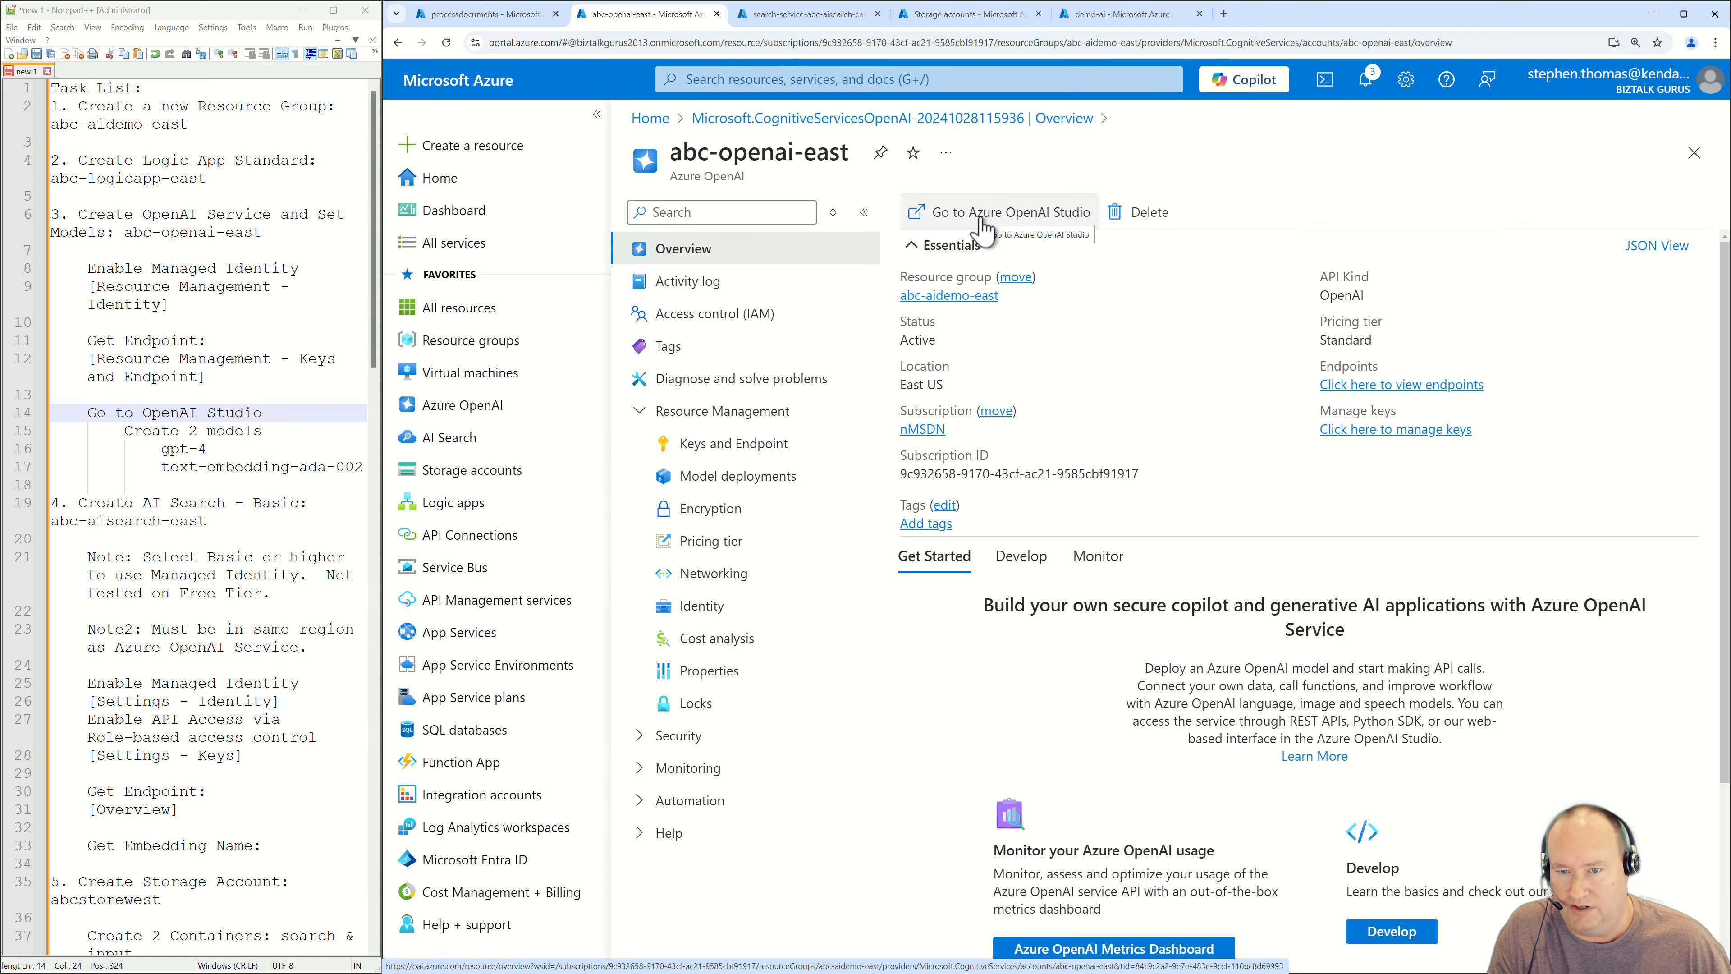
click(983, 219)
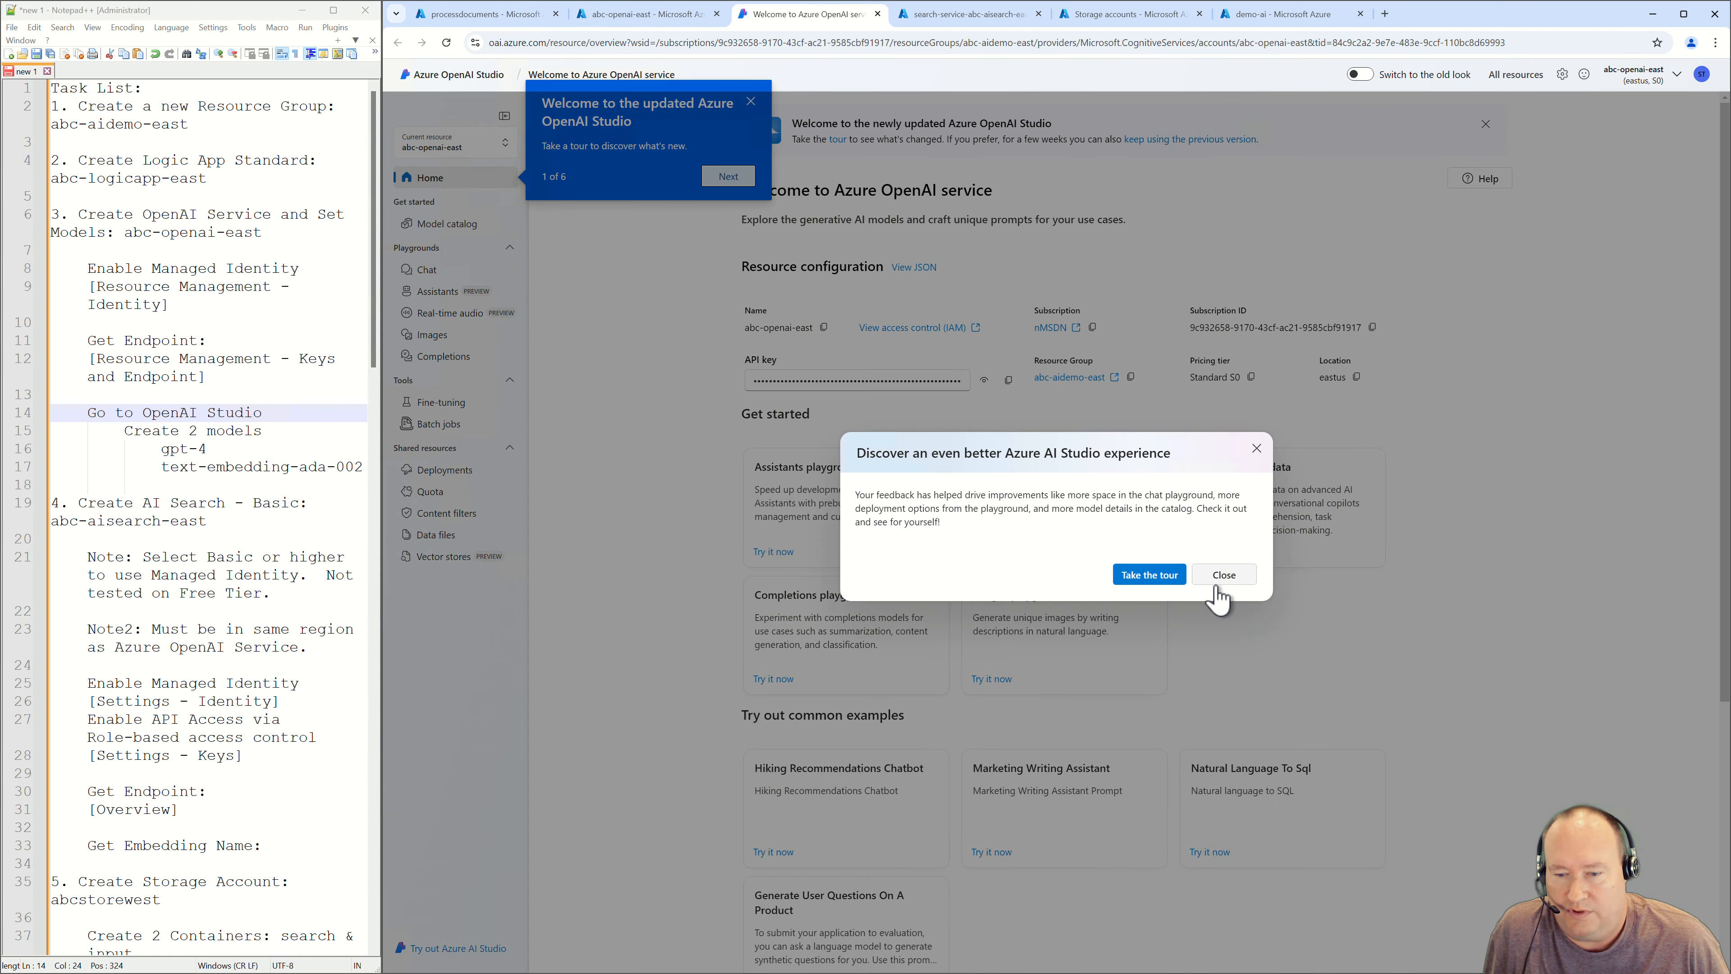
click(1223, 575)
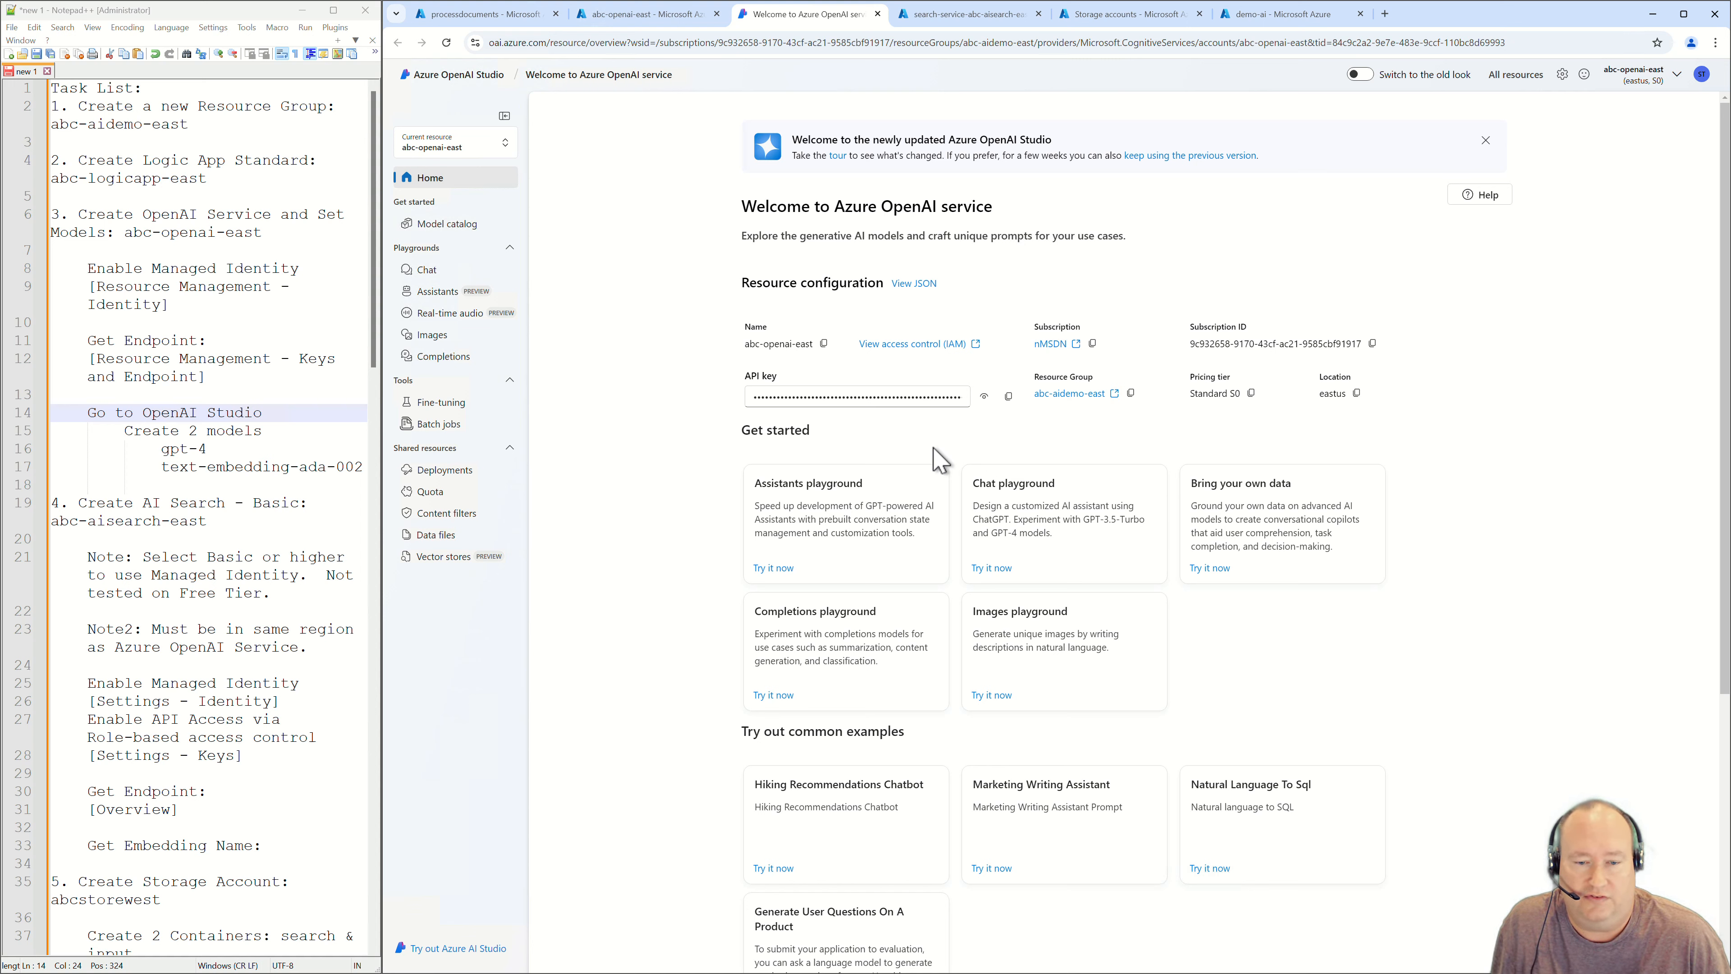
click(419, 473)
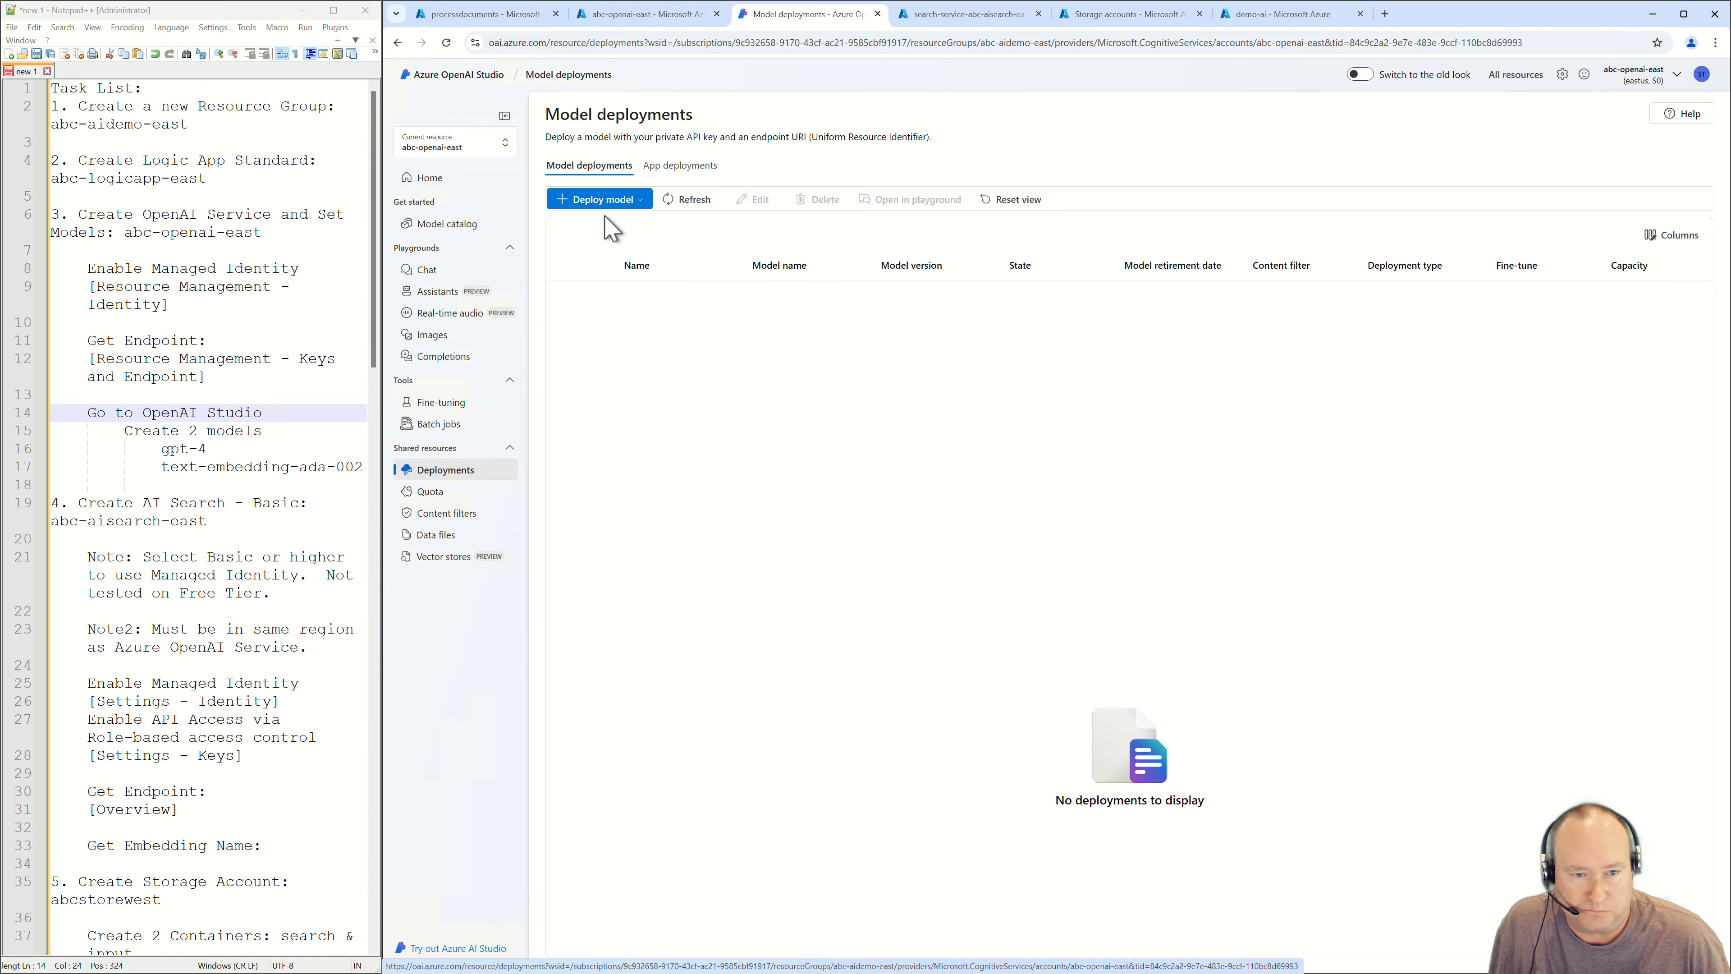
Start a base model deployment and choose gpt-4 as the model.
click(607, 202)
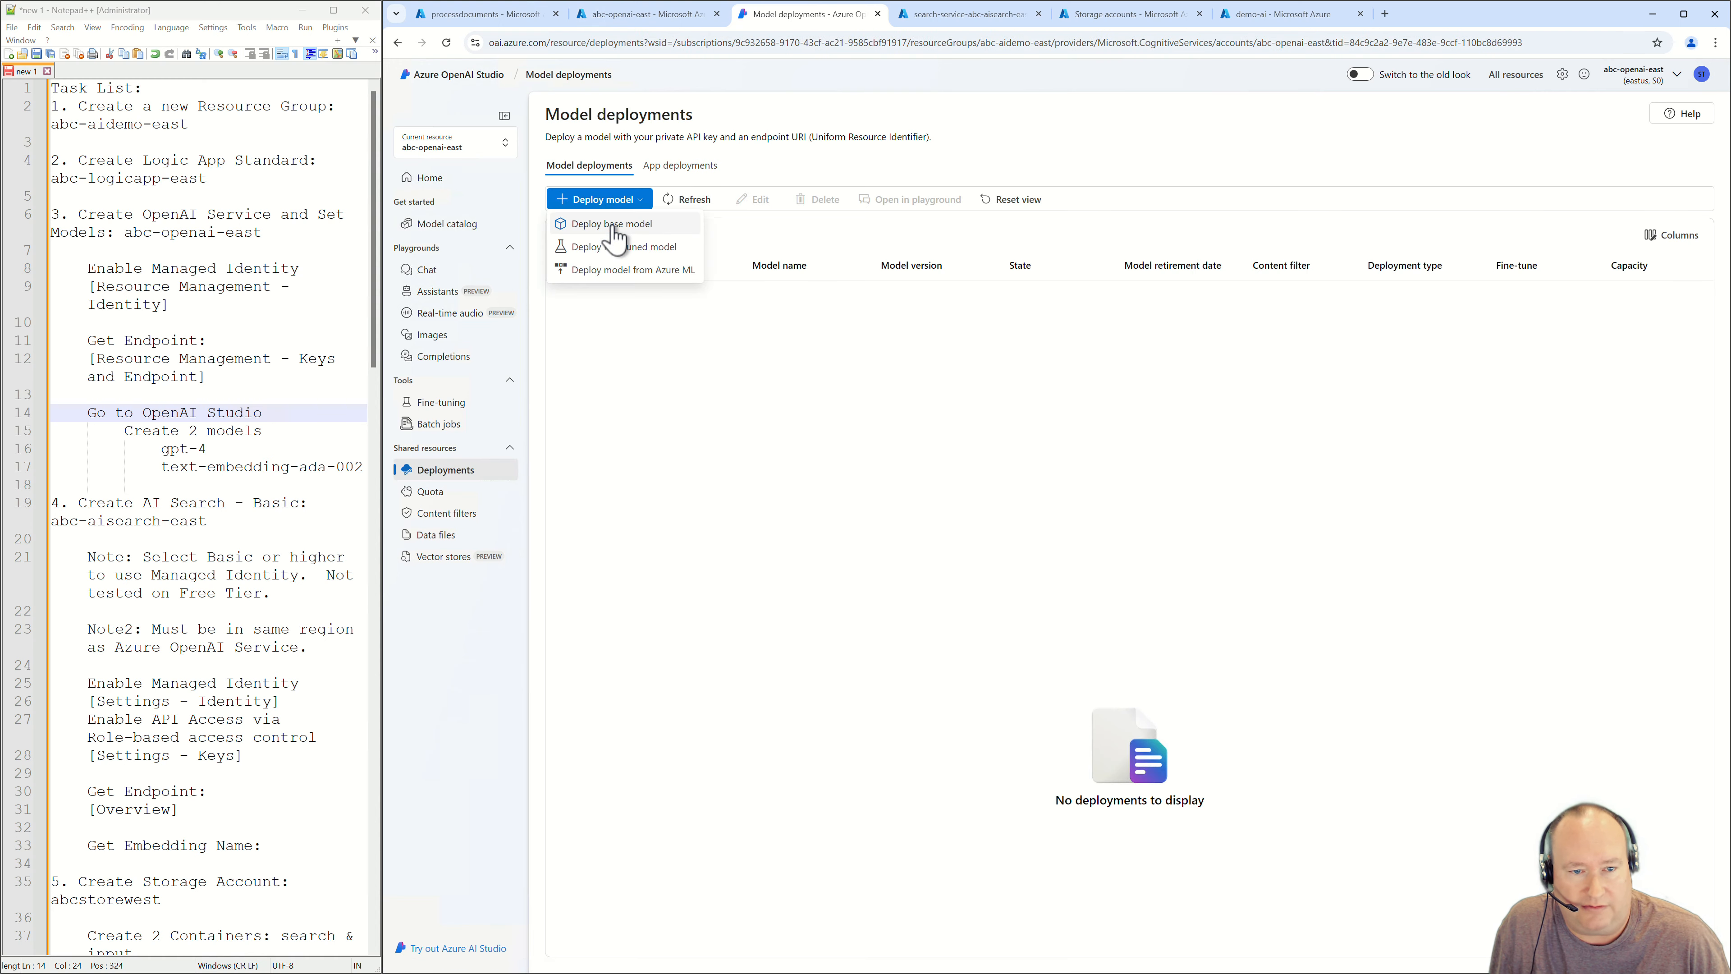
click(623, 241)
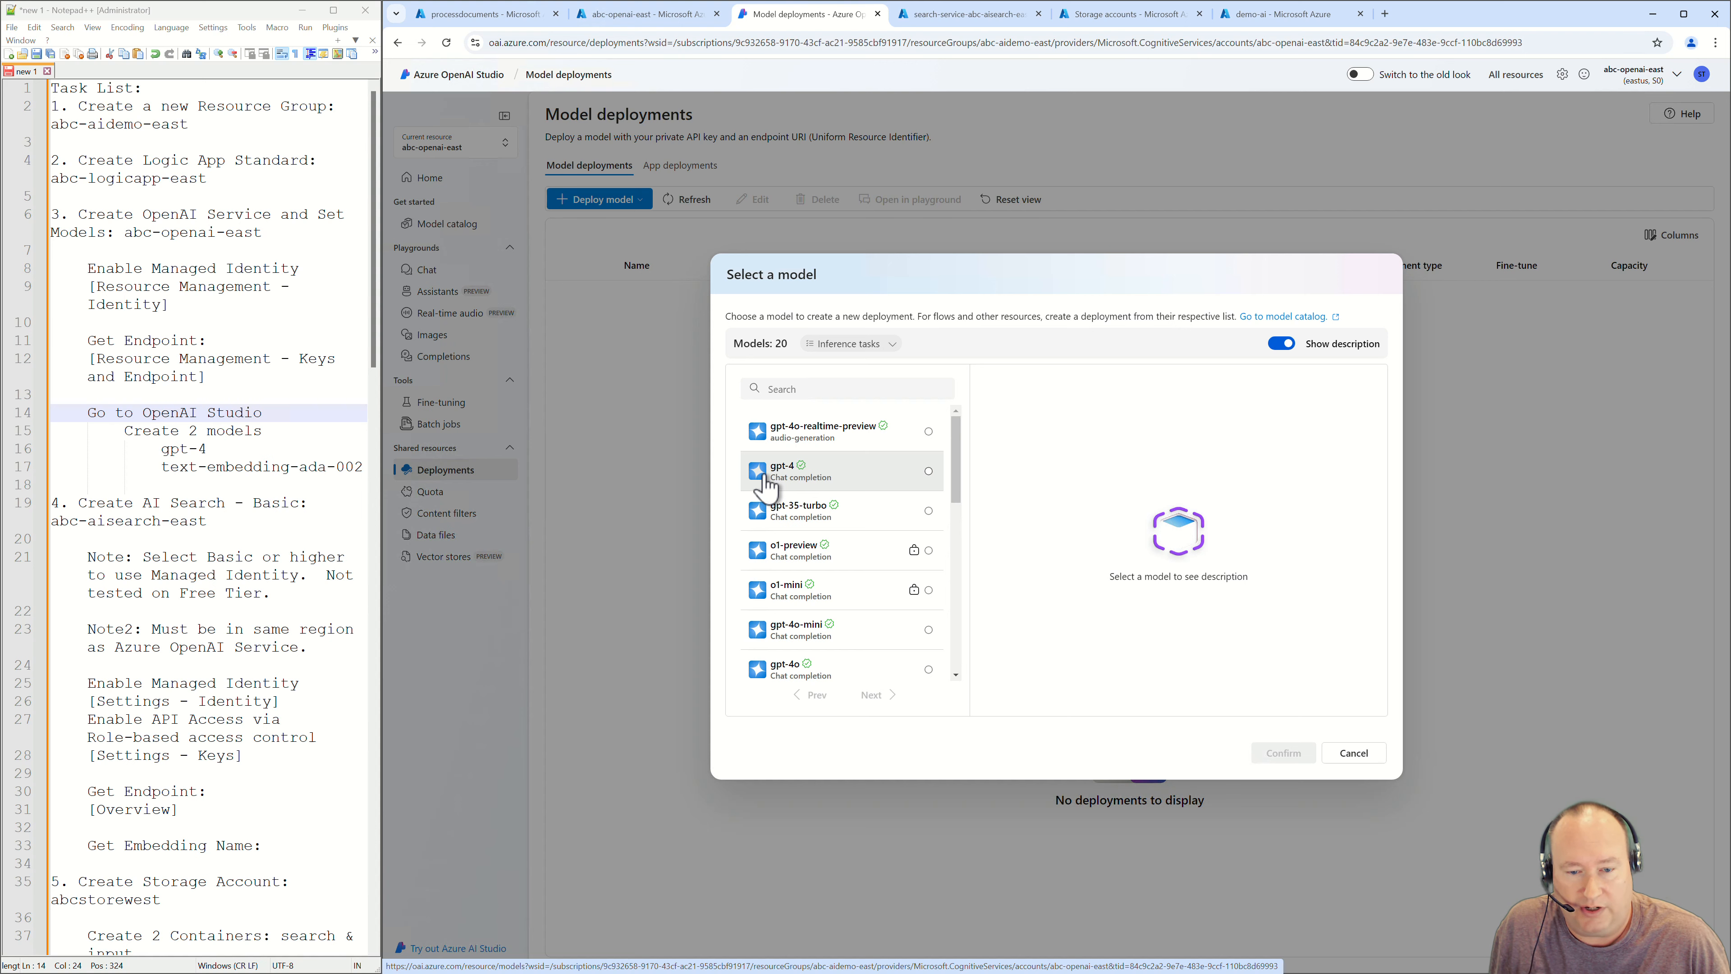
click(877, 486)
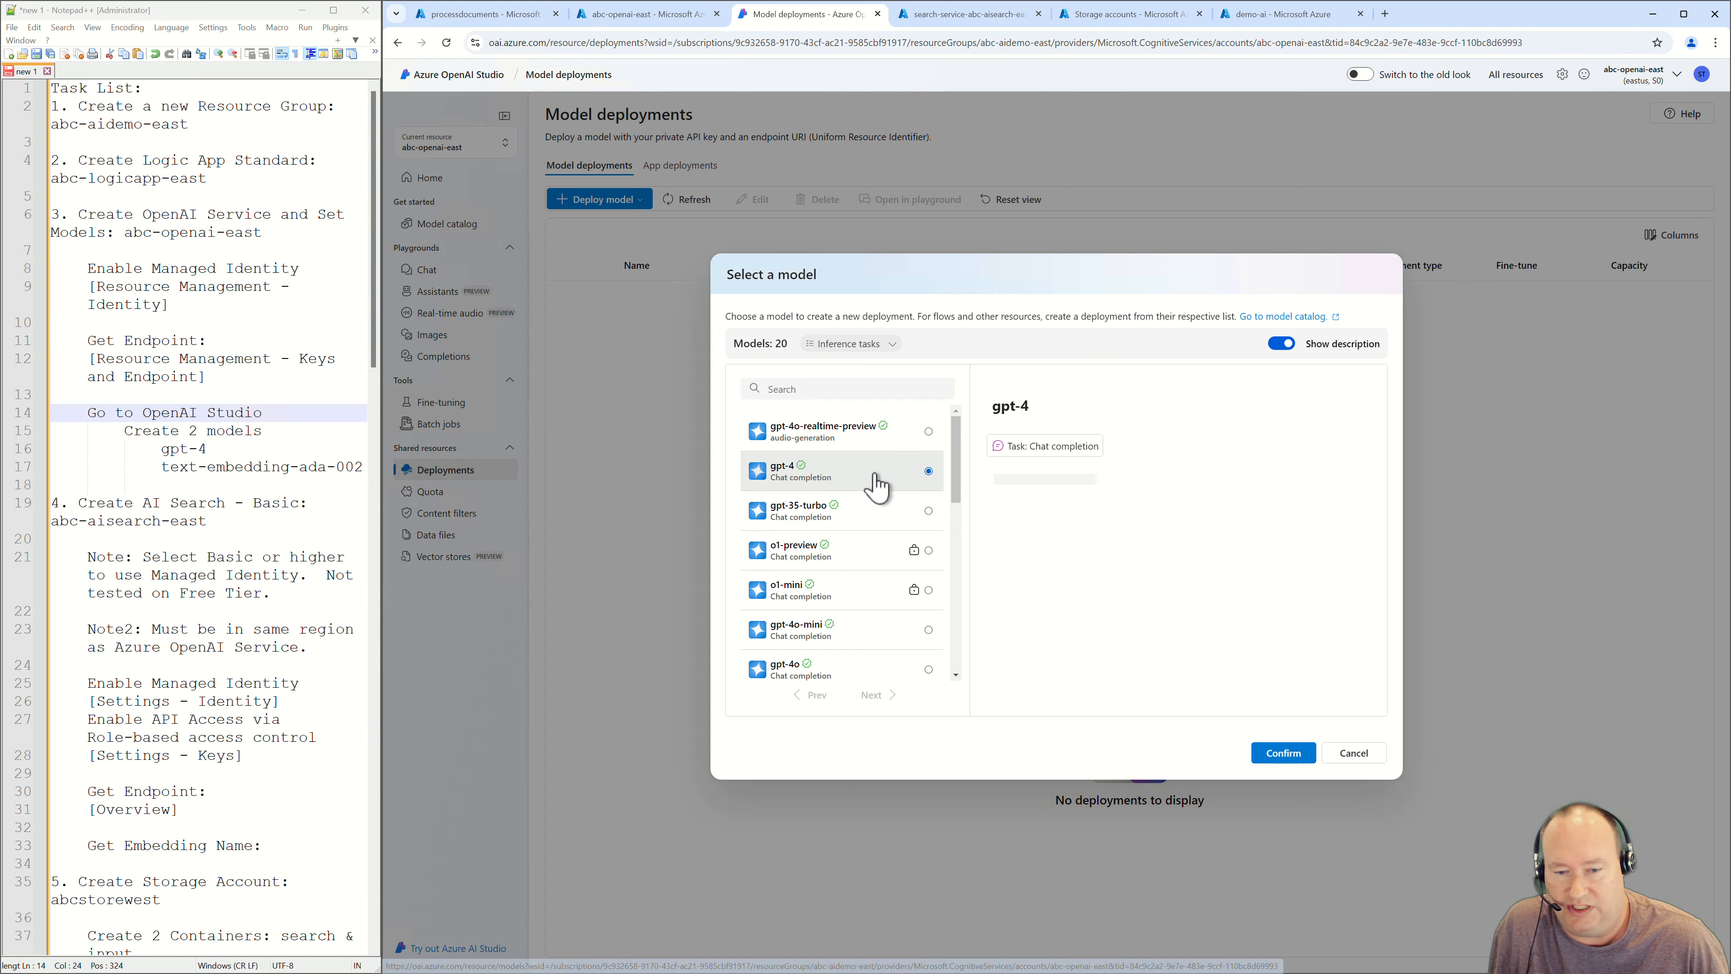
click(1278, 754)
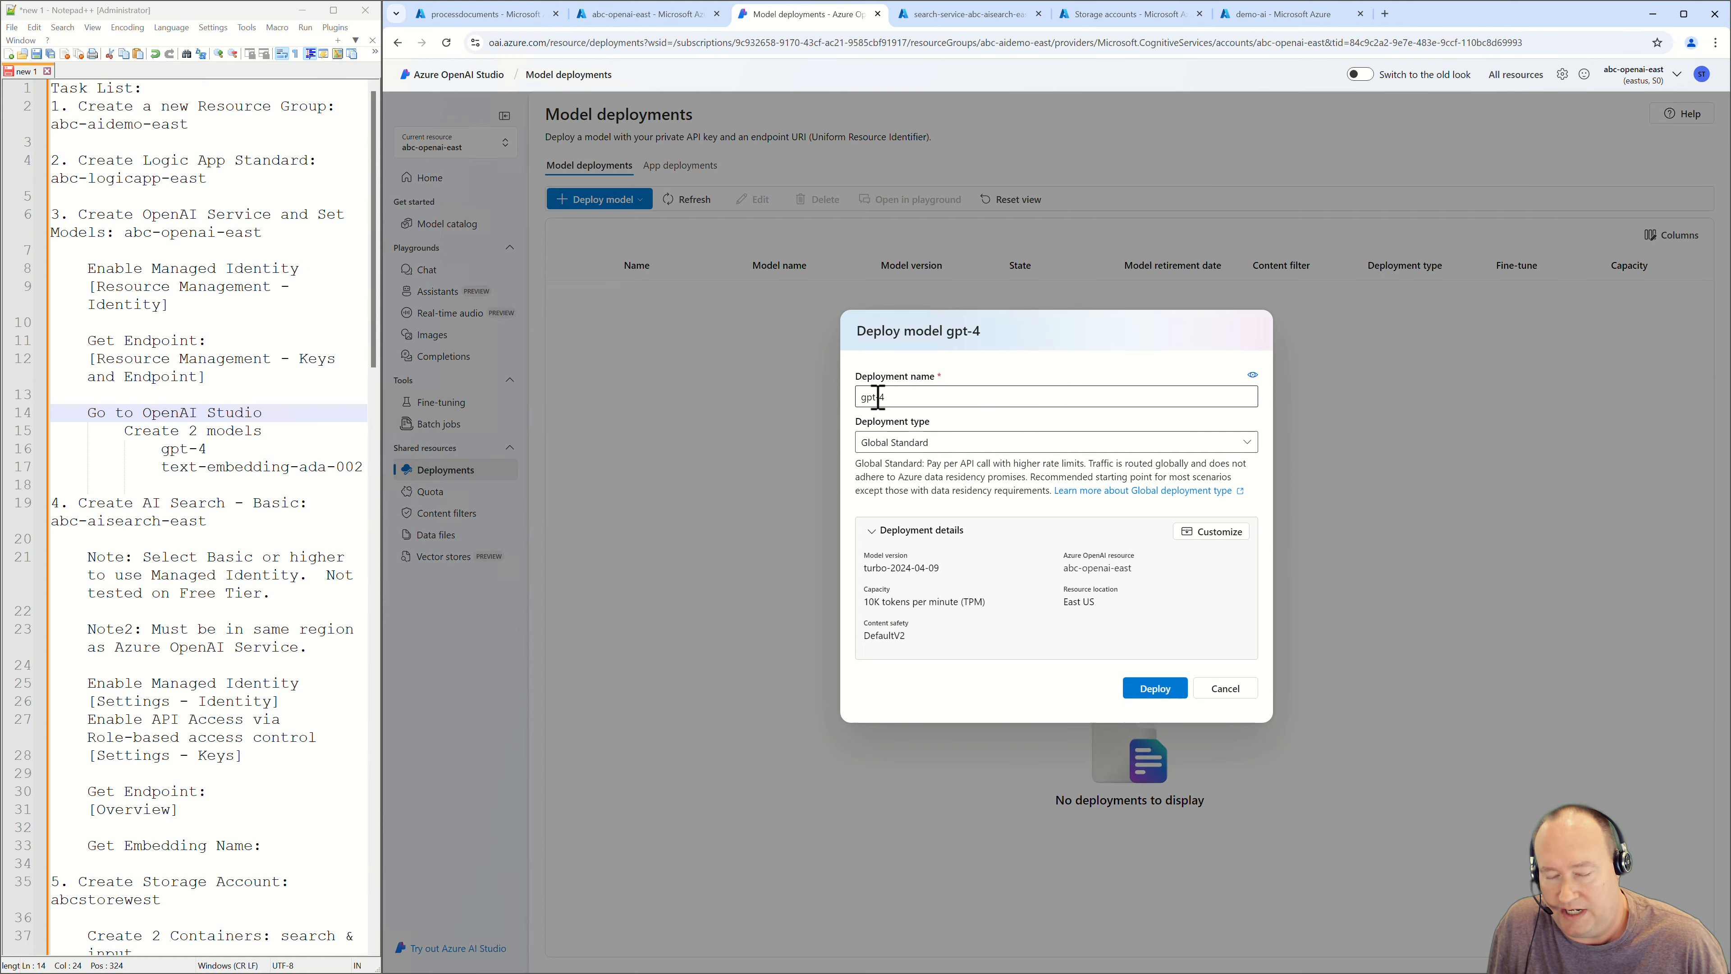
Keep the deployment name gpt-4, set its rate limit to 450K tokens per minute, deploy it, and return to the deployments list.
click(894, 398)
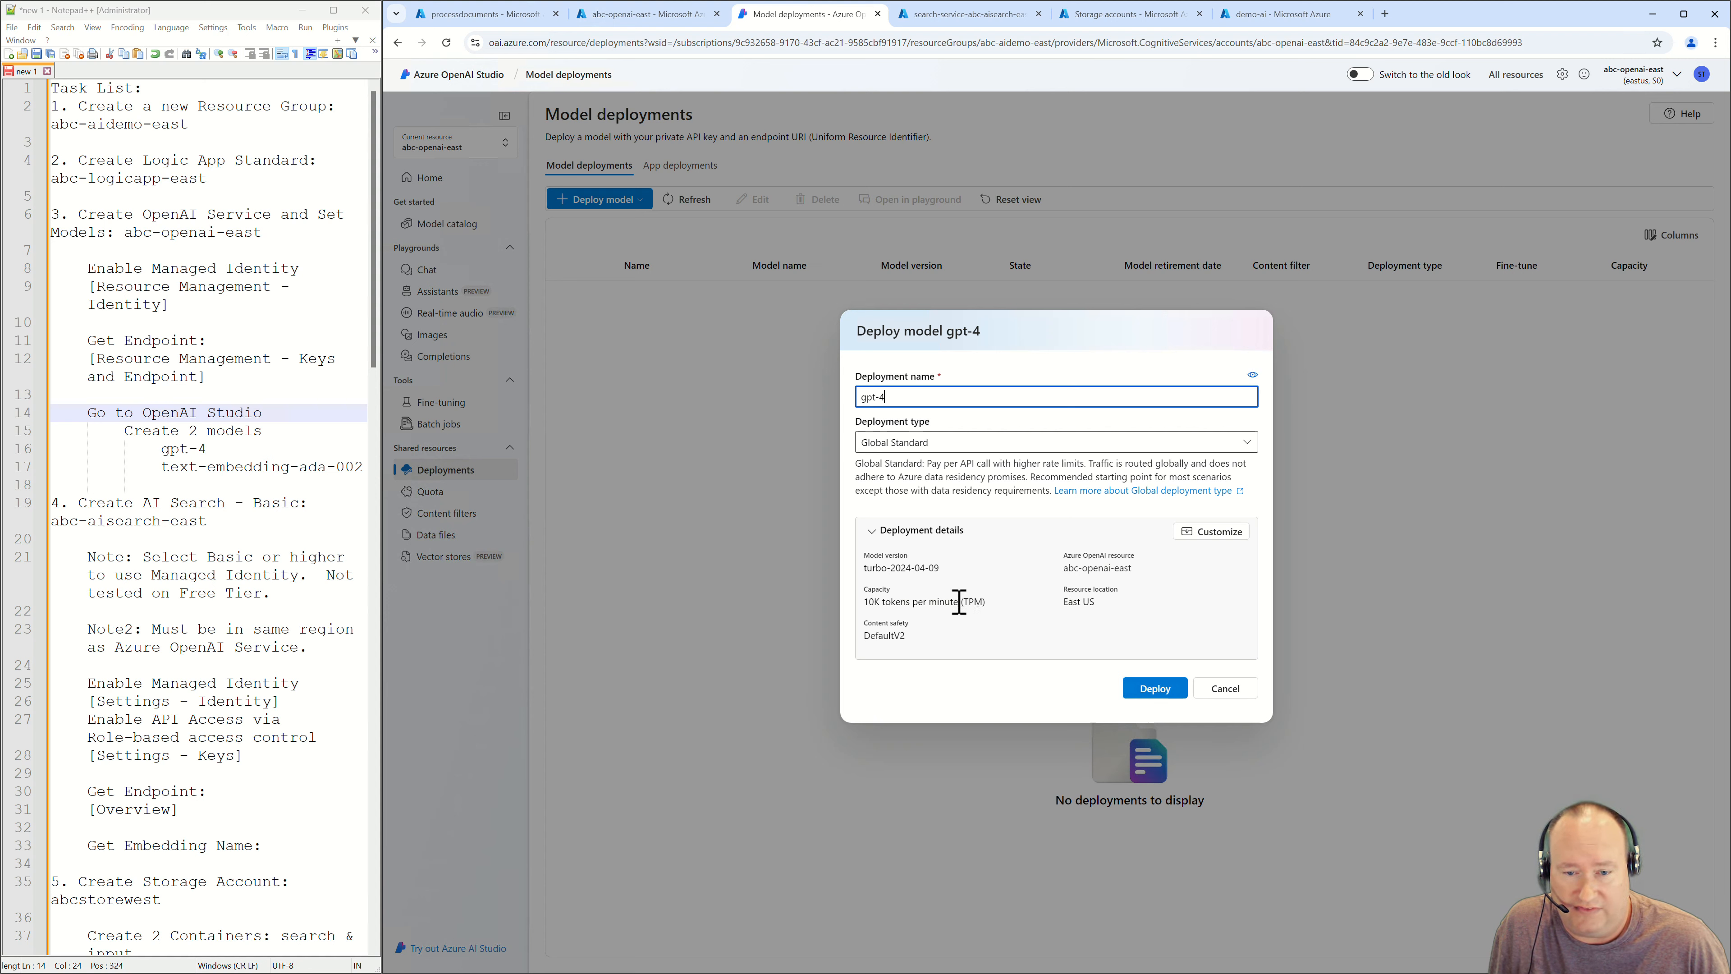
click(1231, 537)
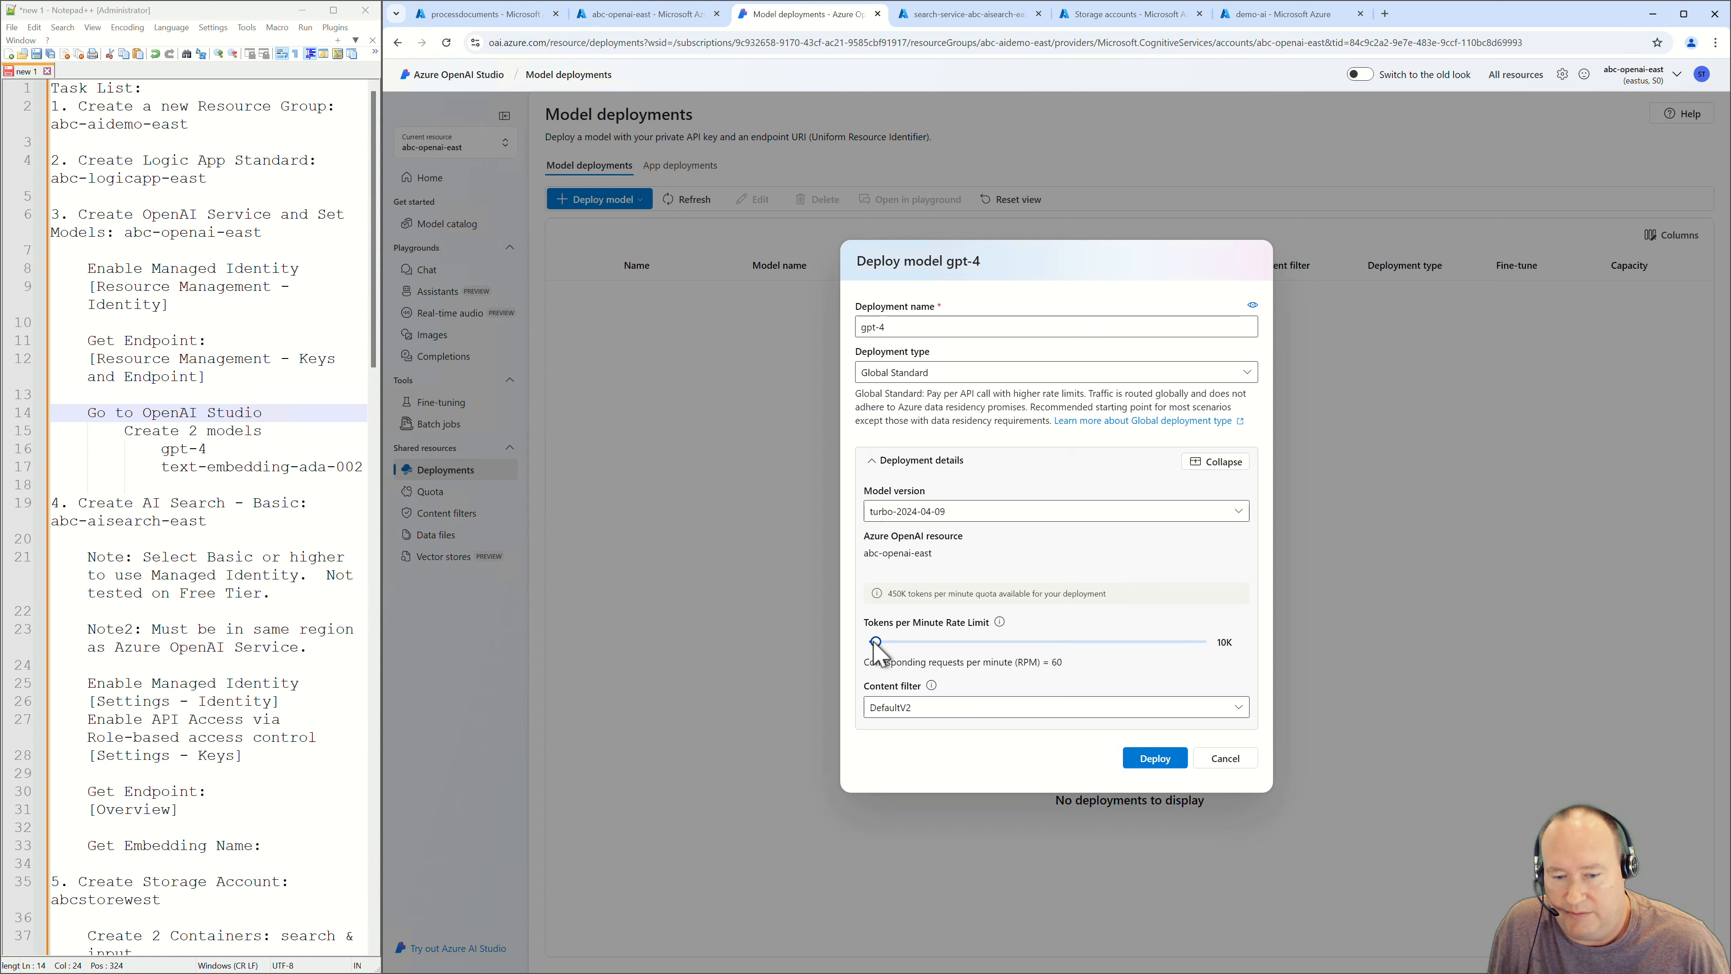
drag(875, 643, 1224, 644)
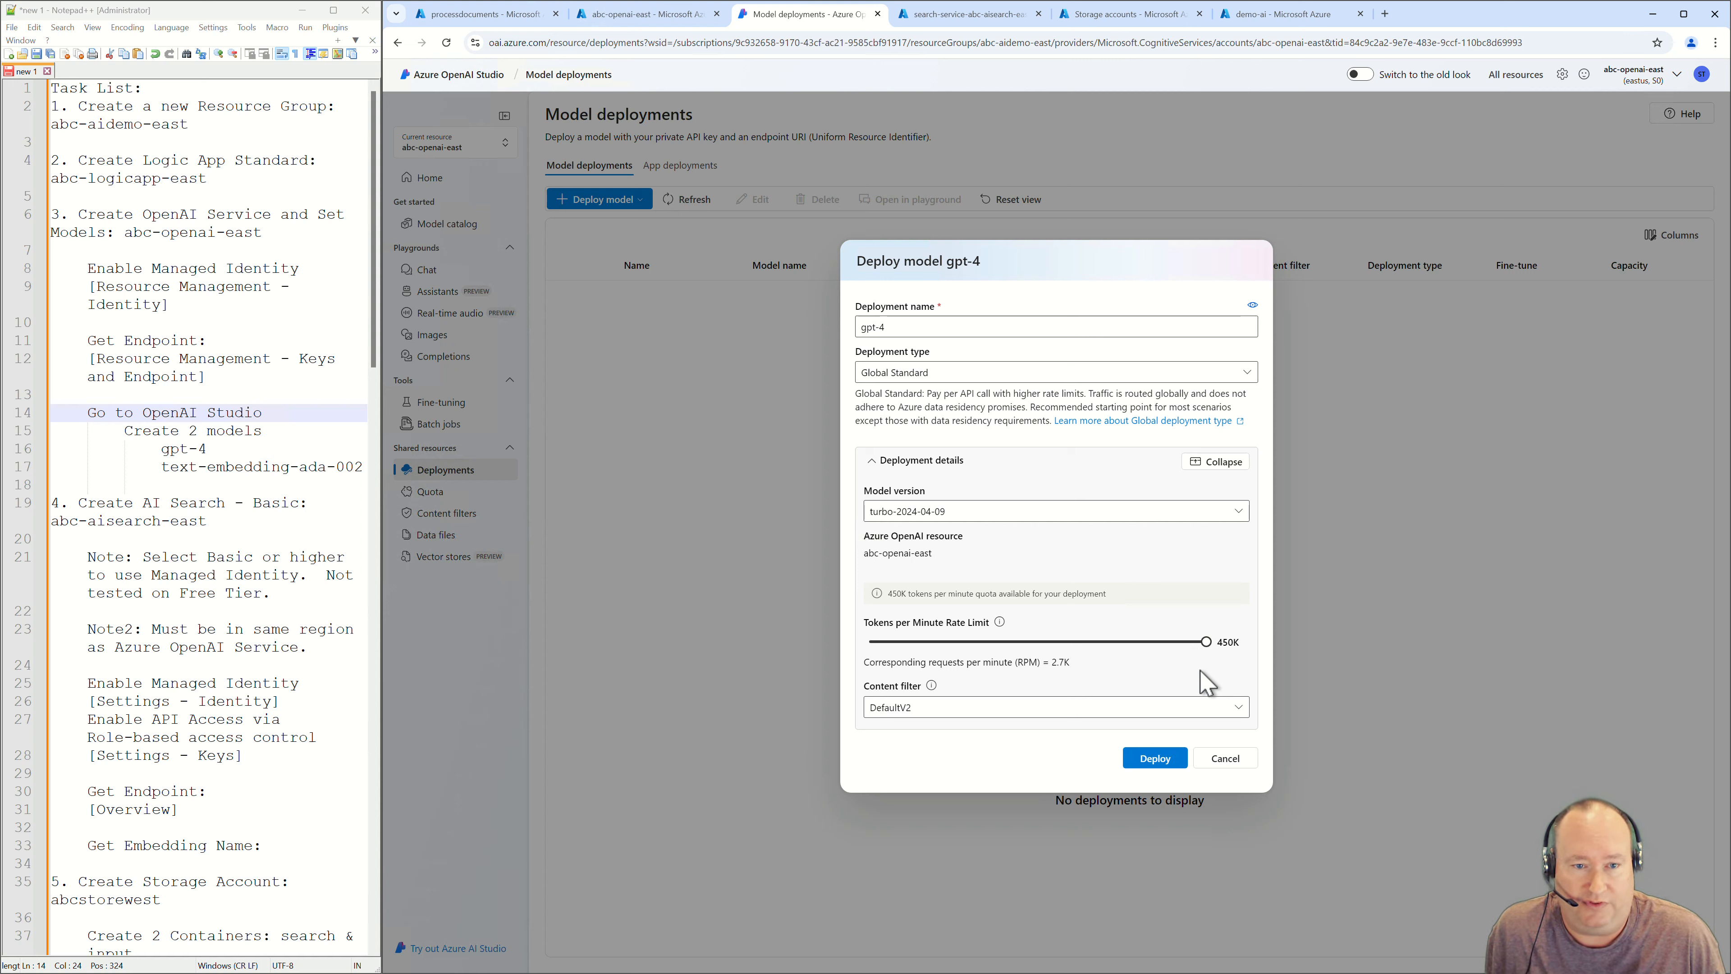
click(1136, 760)
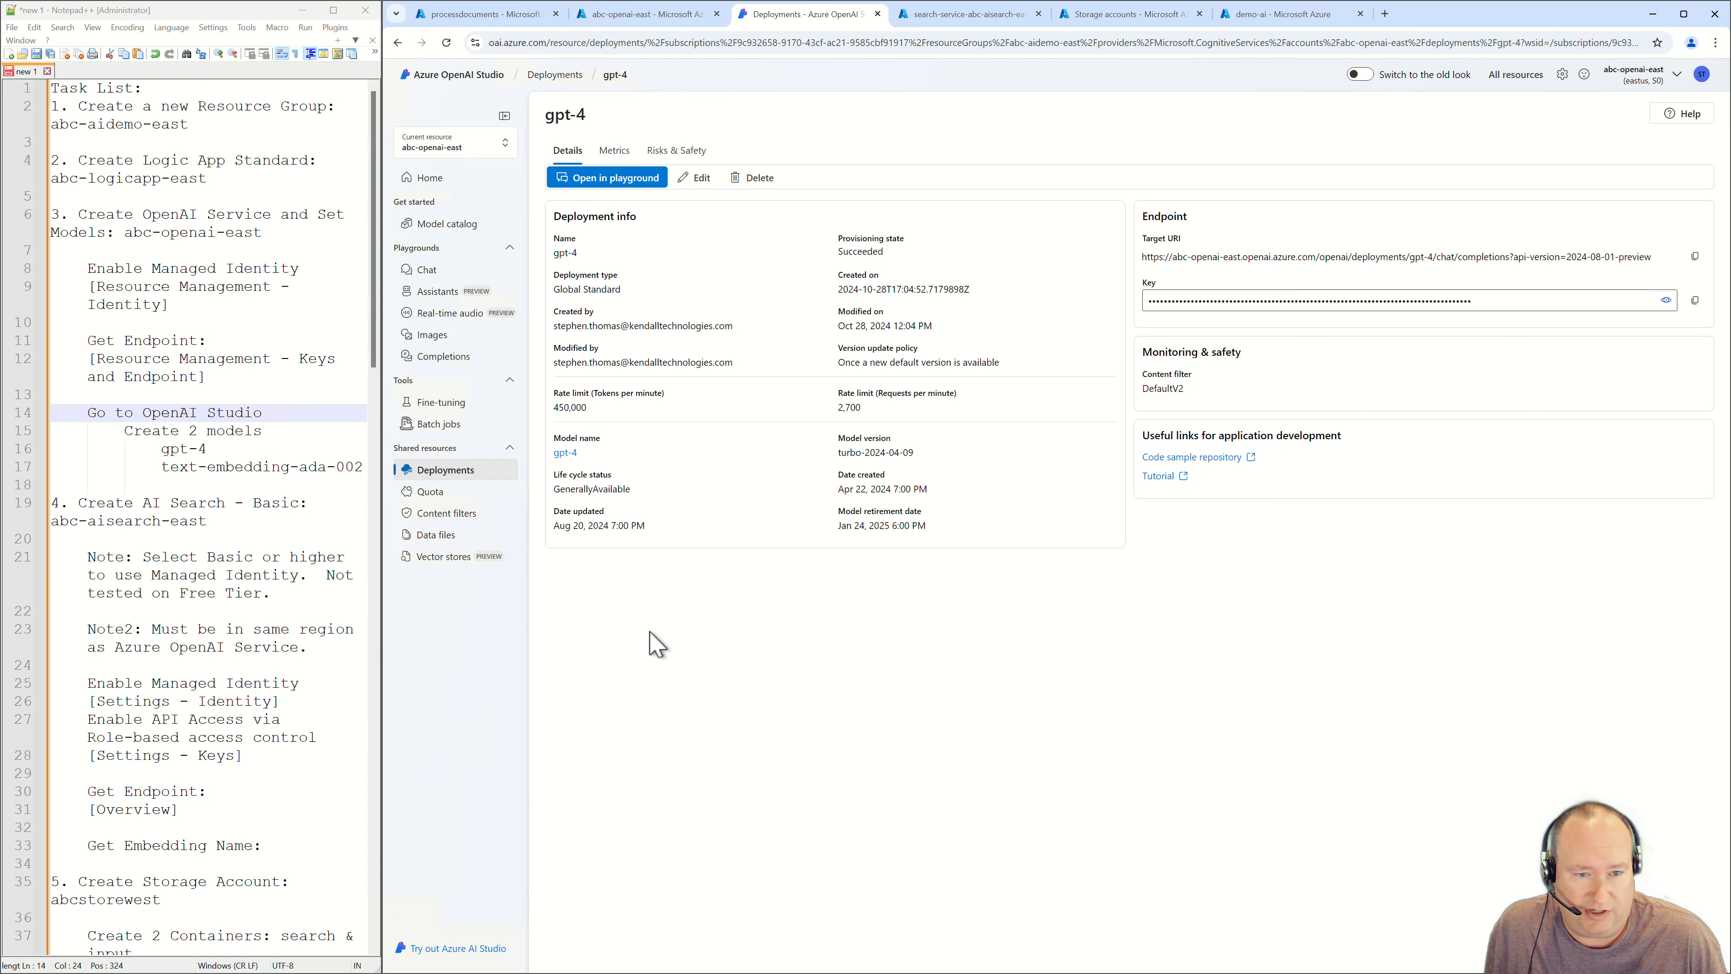
click(563, 76)
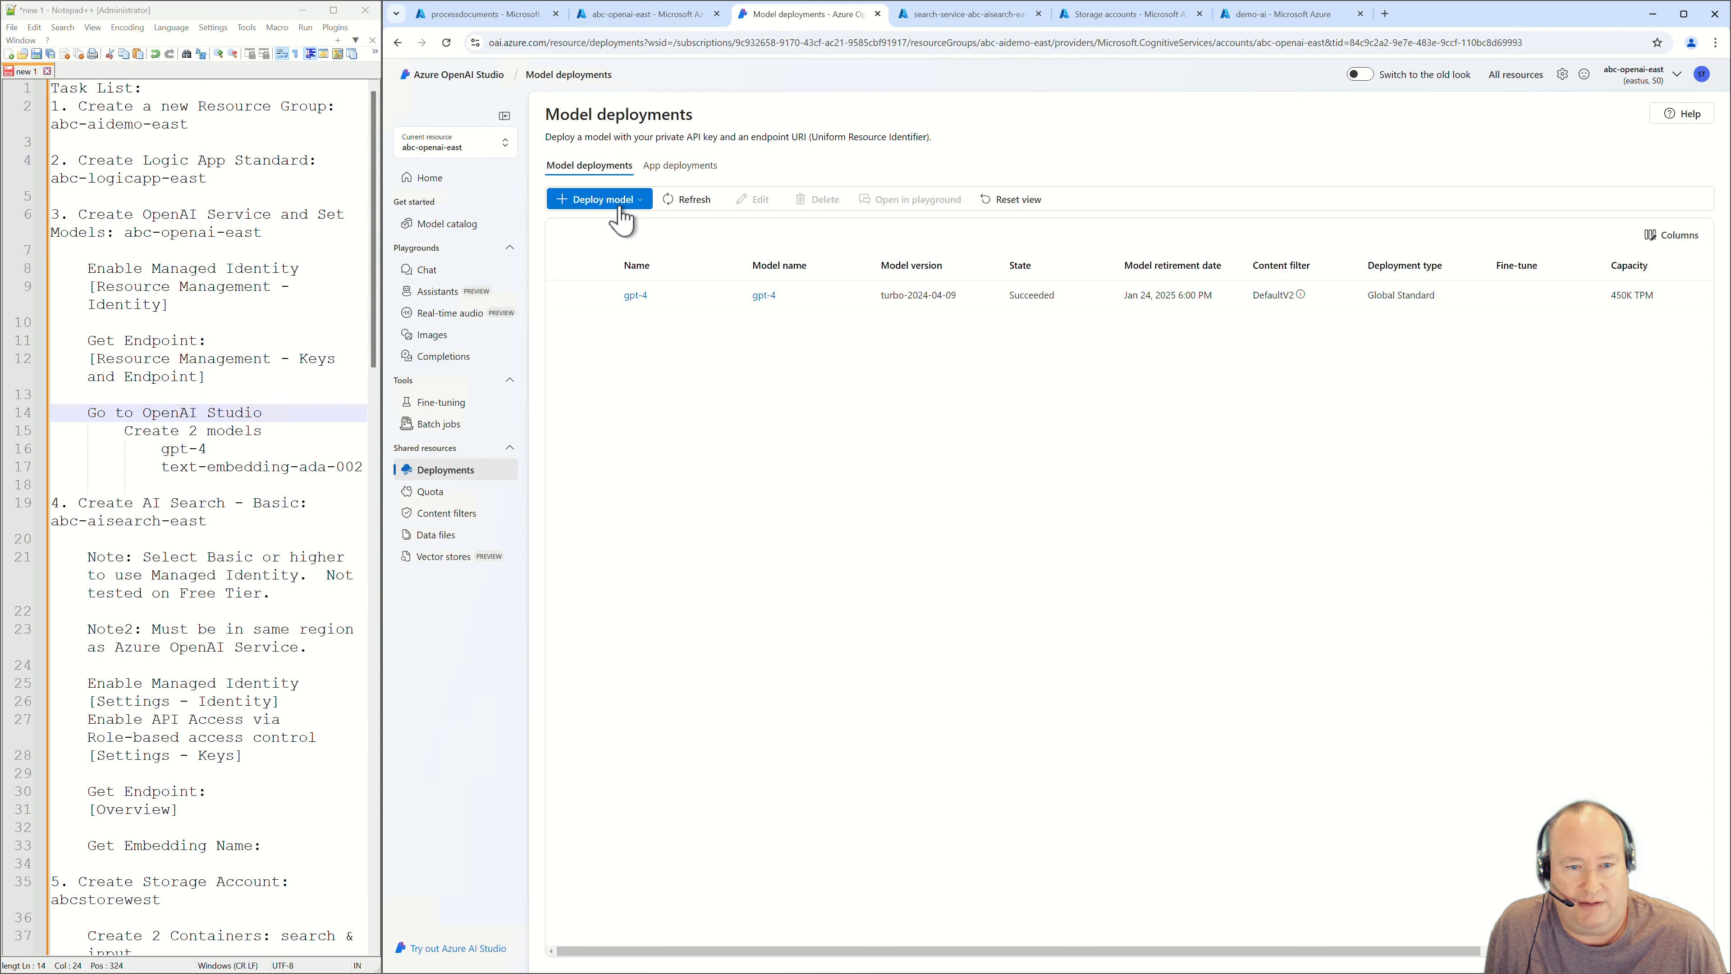
Start another base model deployment, filter the models to Embeddings, and choose text-embedding-ada-002.
click(617, 203)
click(616, 223)
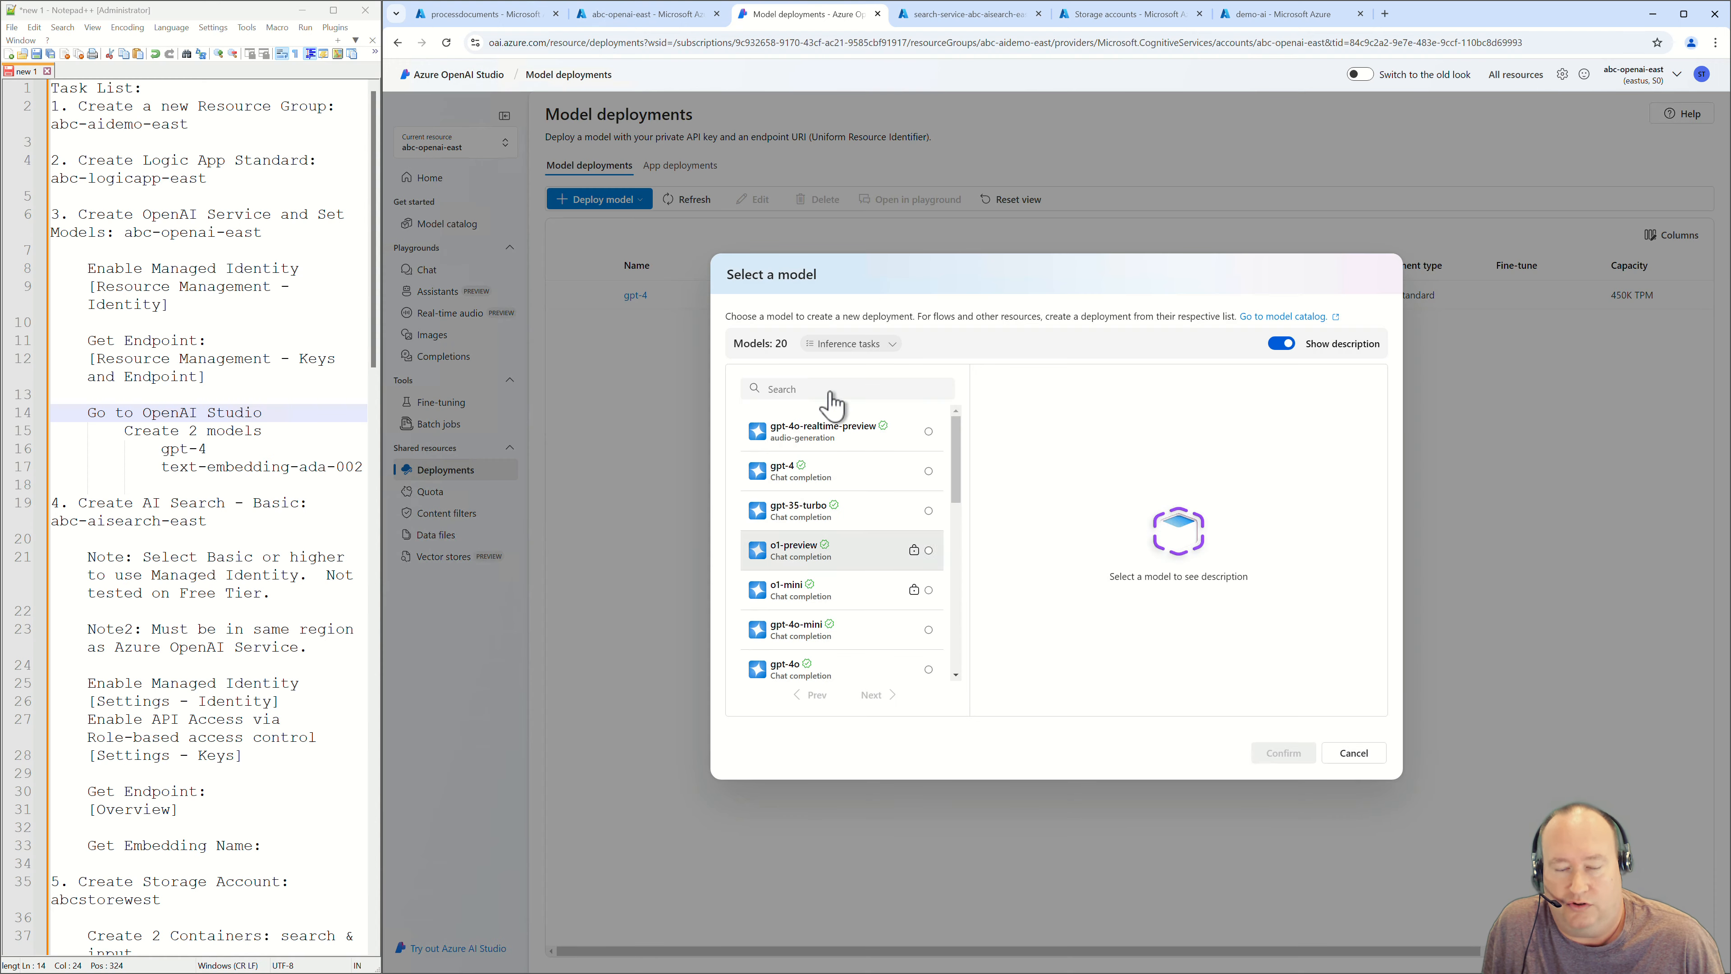
click(827, 353)
click(819, 451)
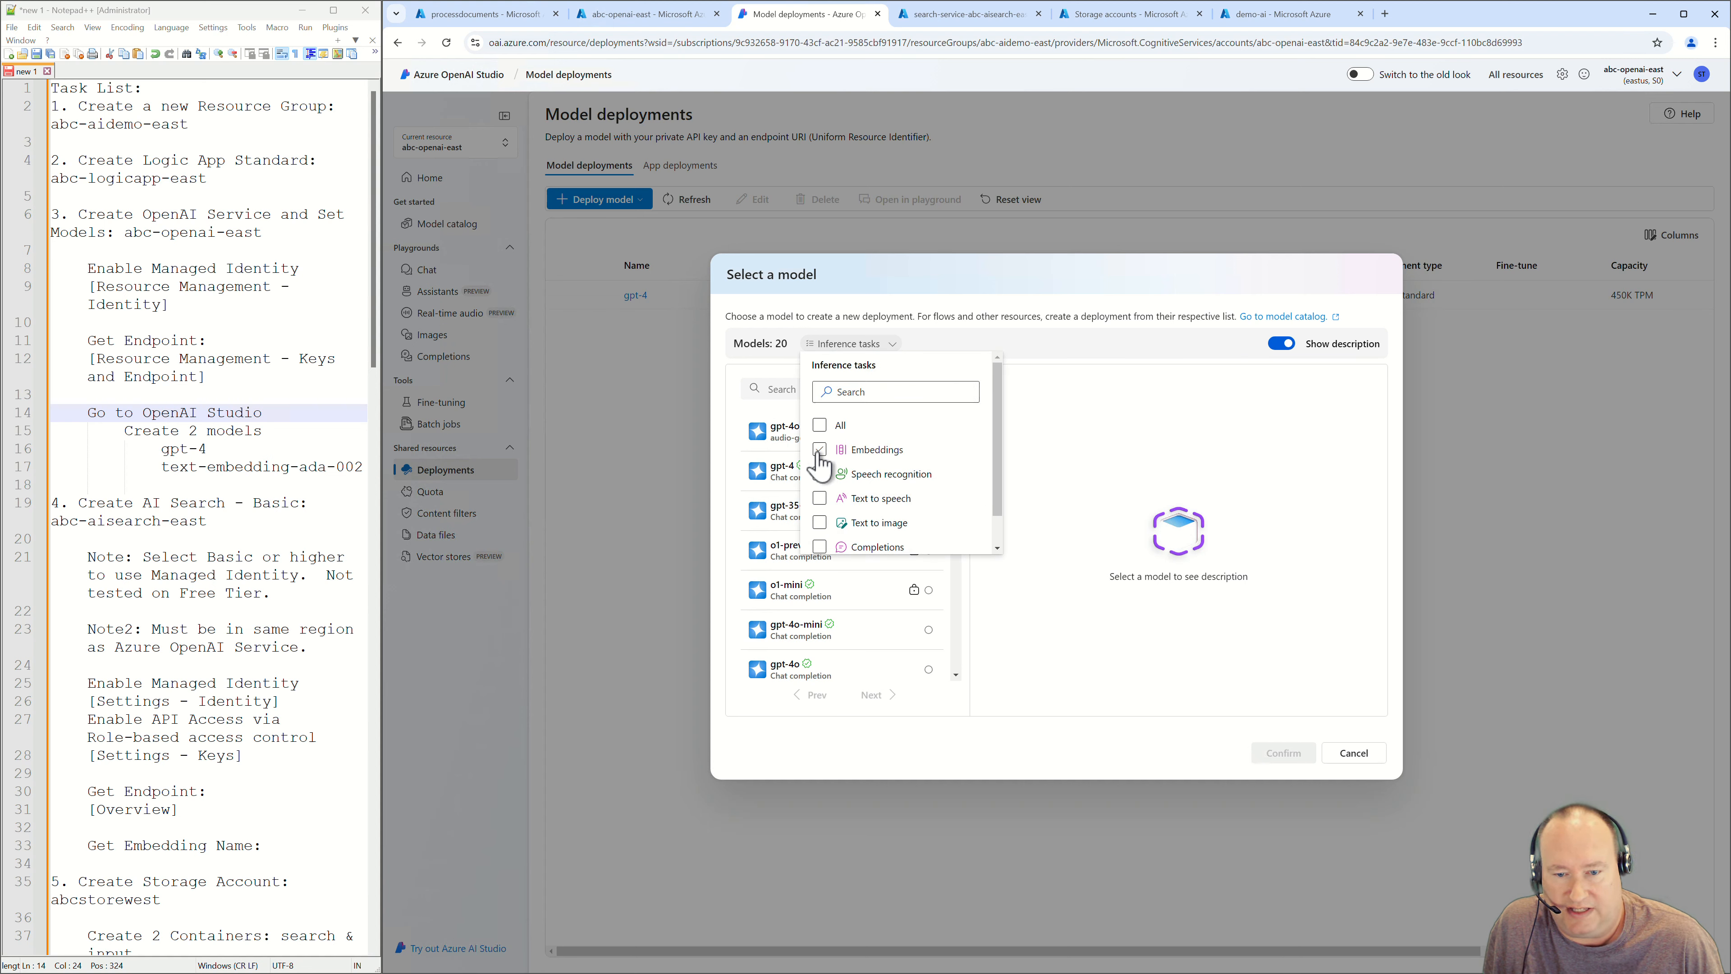
click(915, 631)
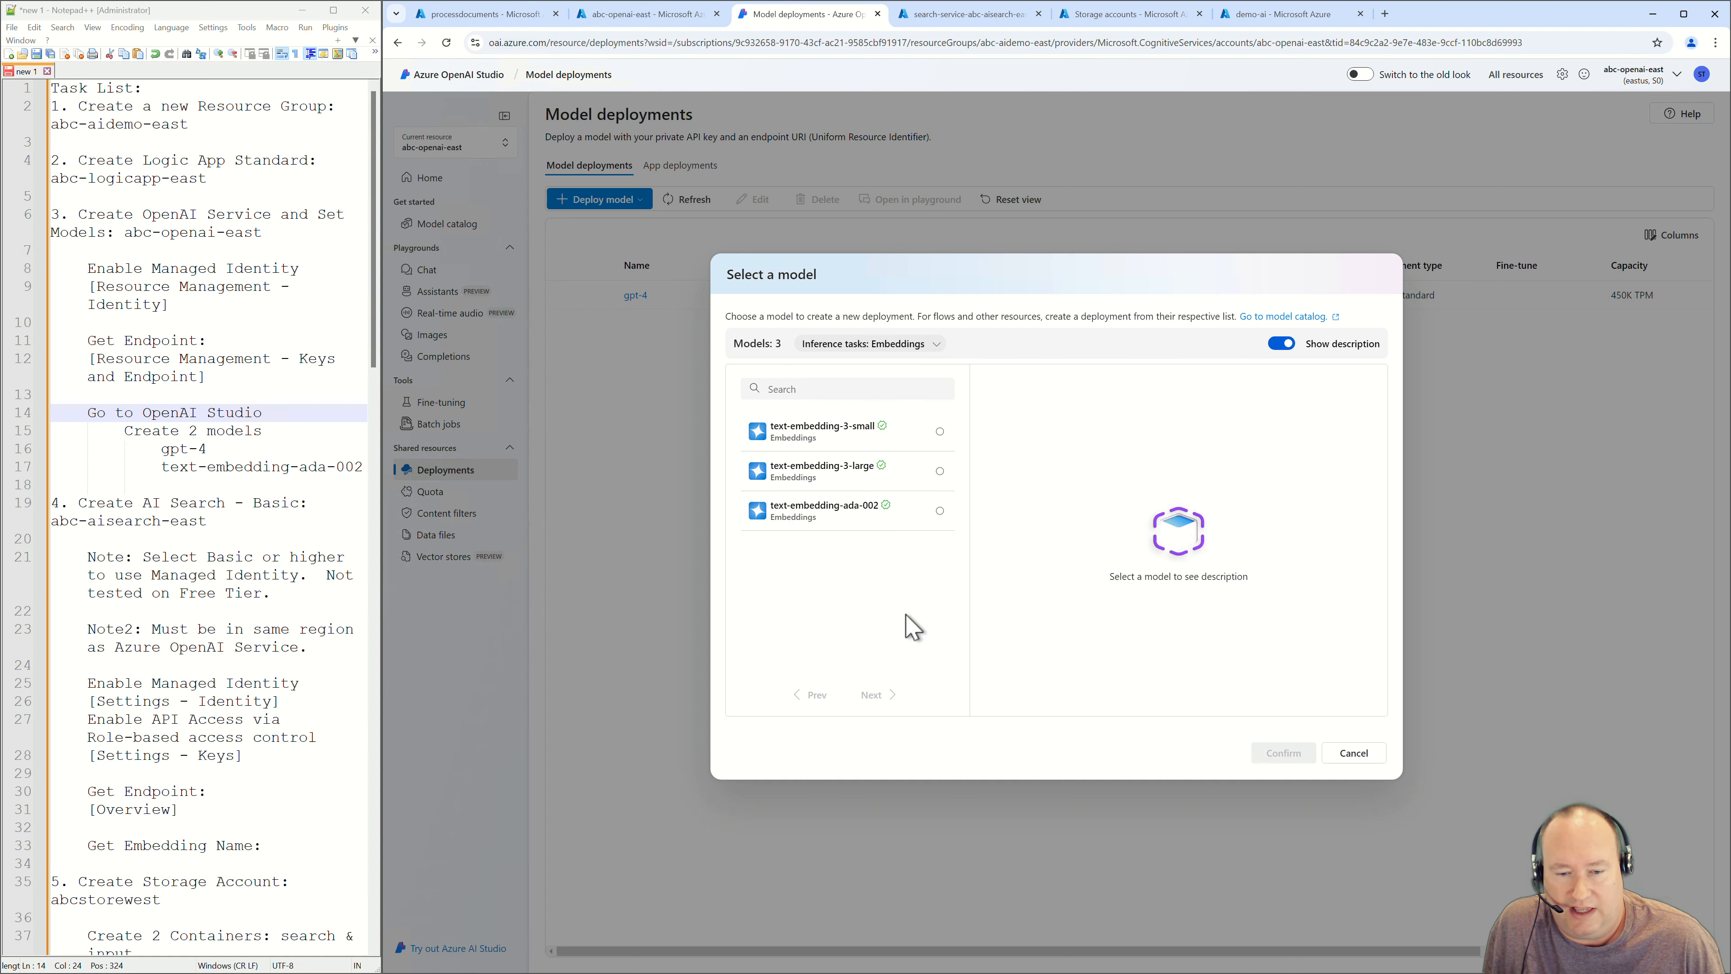
click(827, 524)
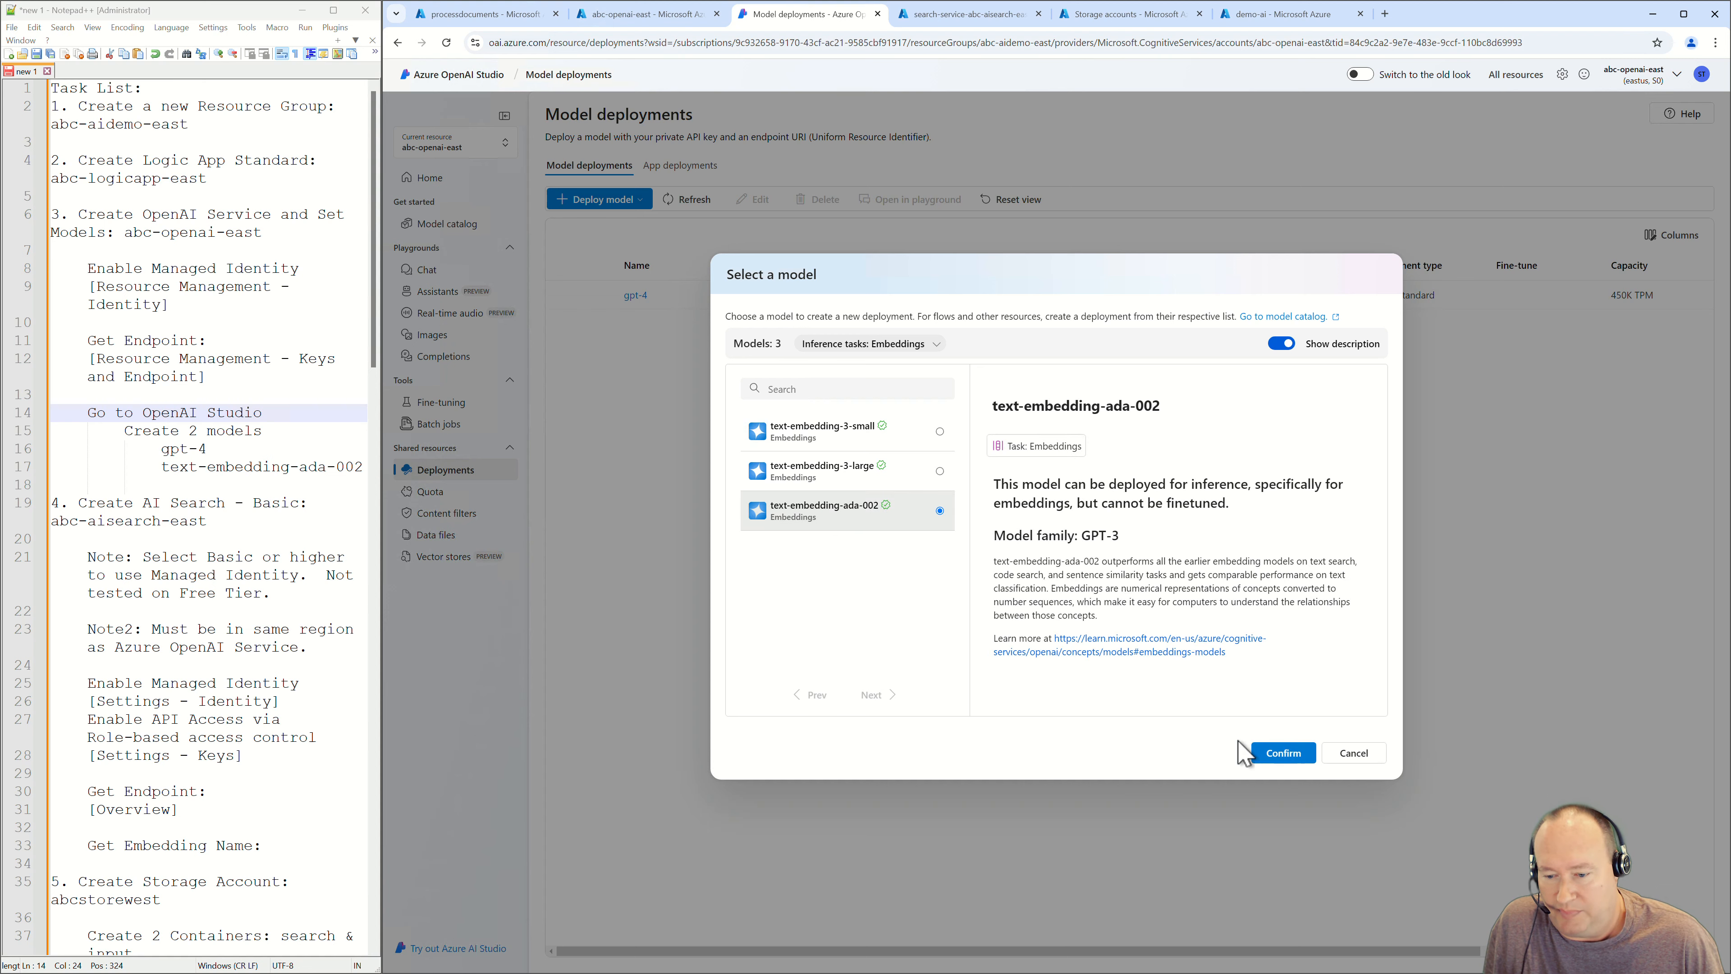
click(1280, 755)
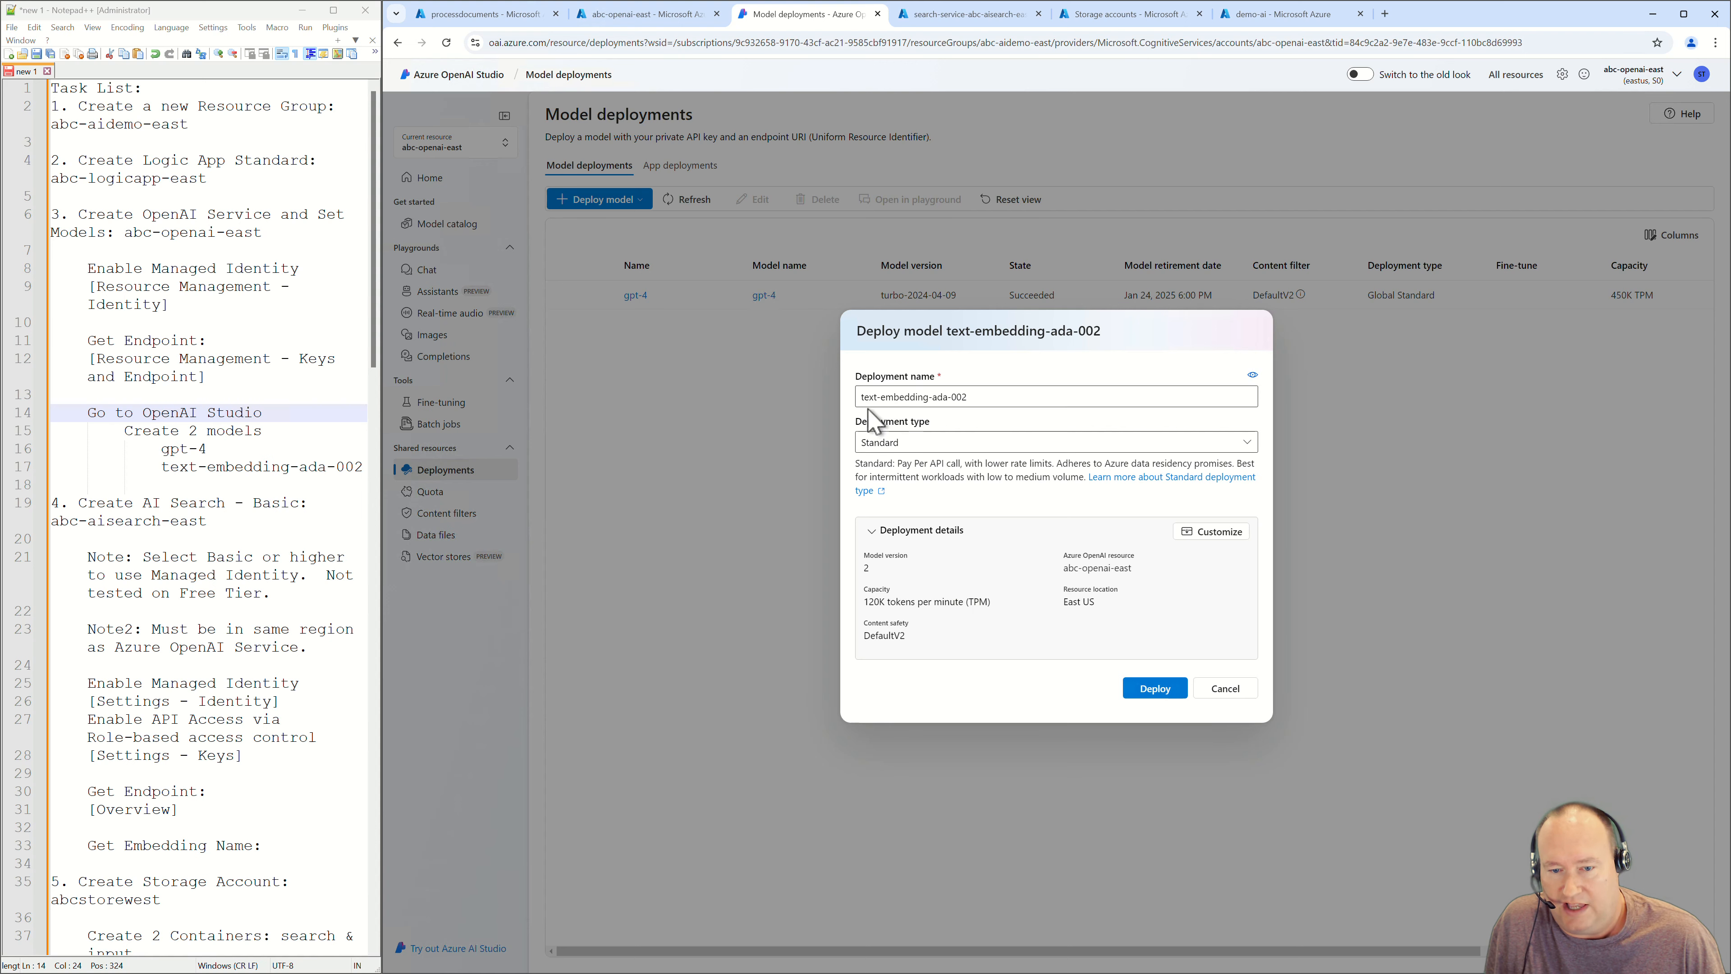
Copy the deployment name text-embedding-ada-002 and paste it after Azure OpenAI Embedding in the Notepad++ notes.
drag(860, 396, 1000, 400)
key(ctrl+c)
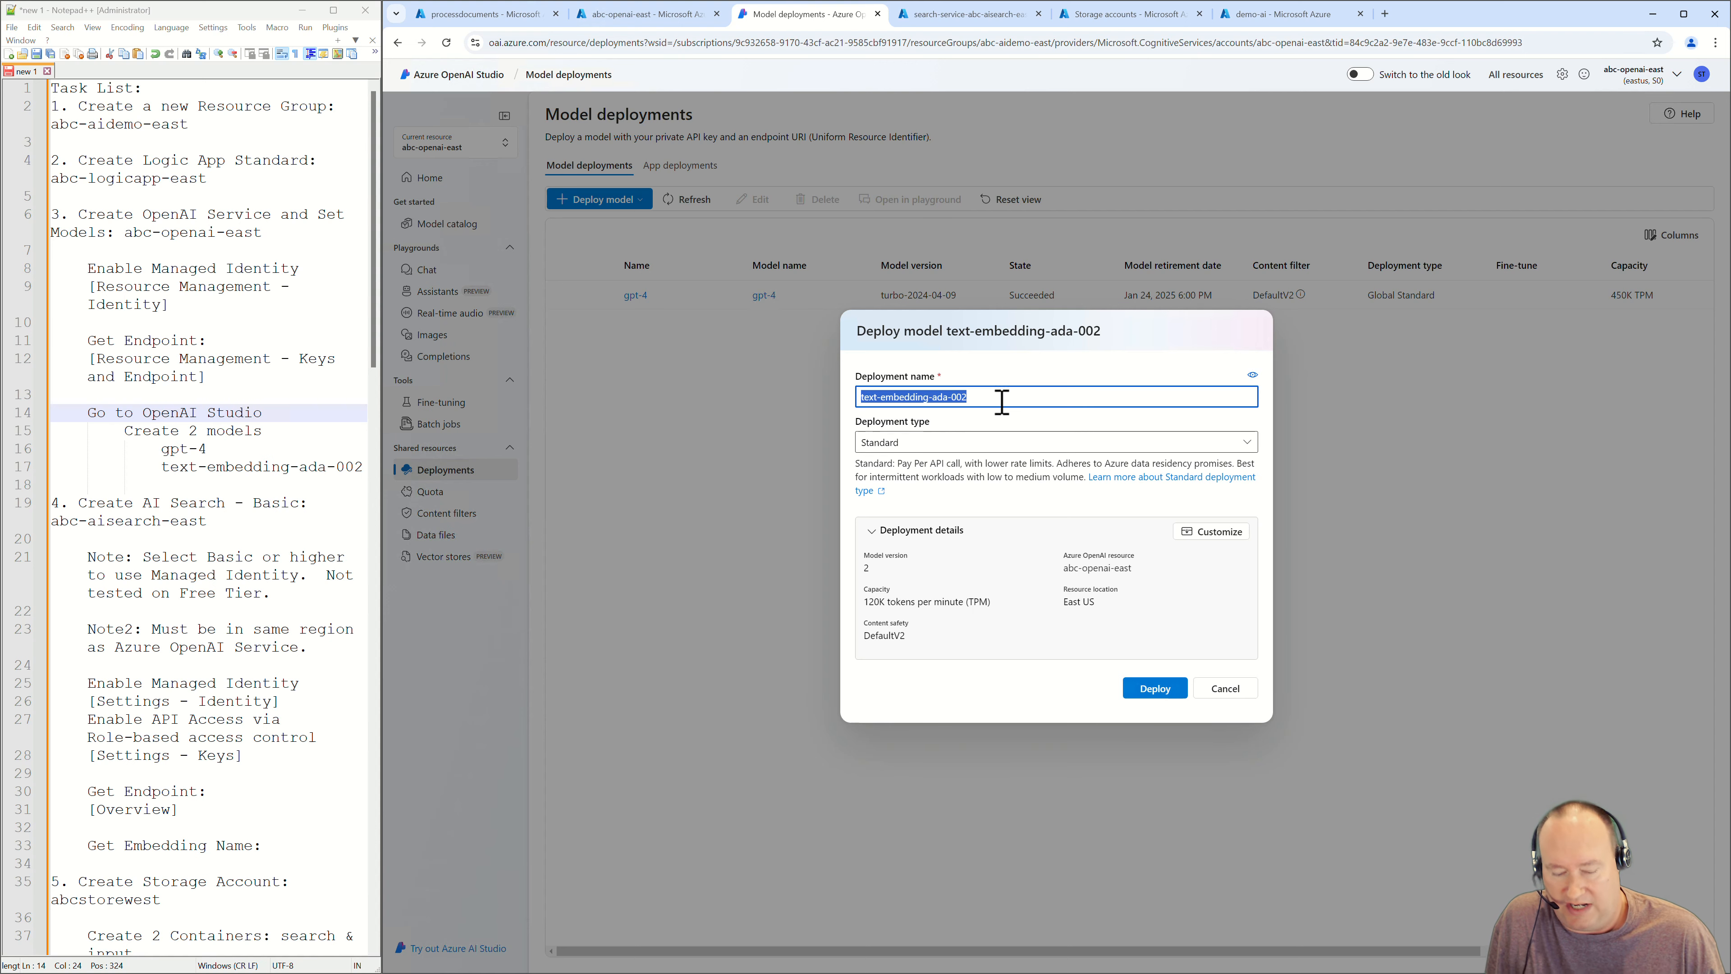
click(136, 703)
scroll(136, 710, down, 5)
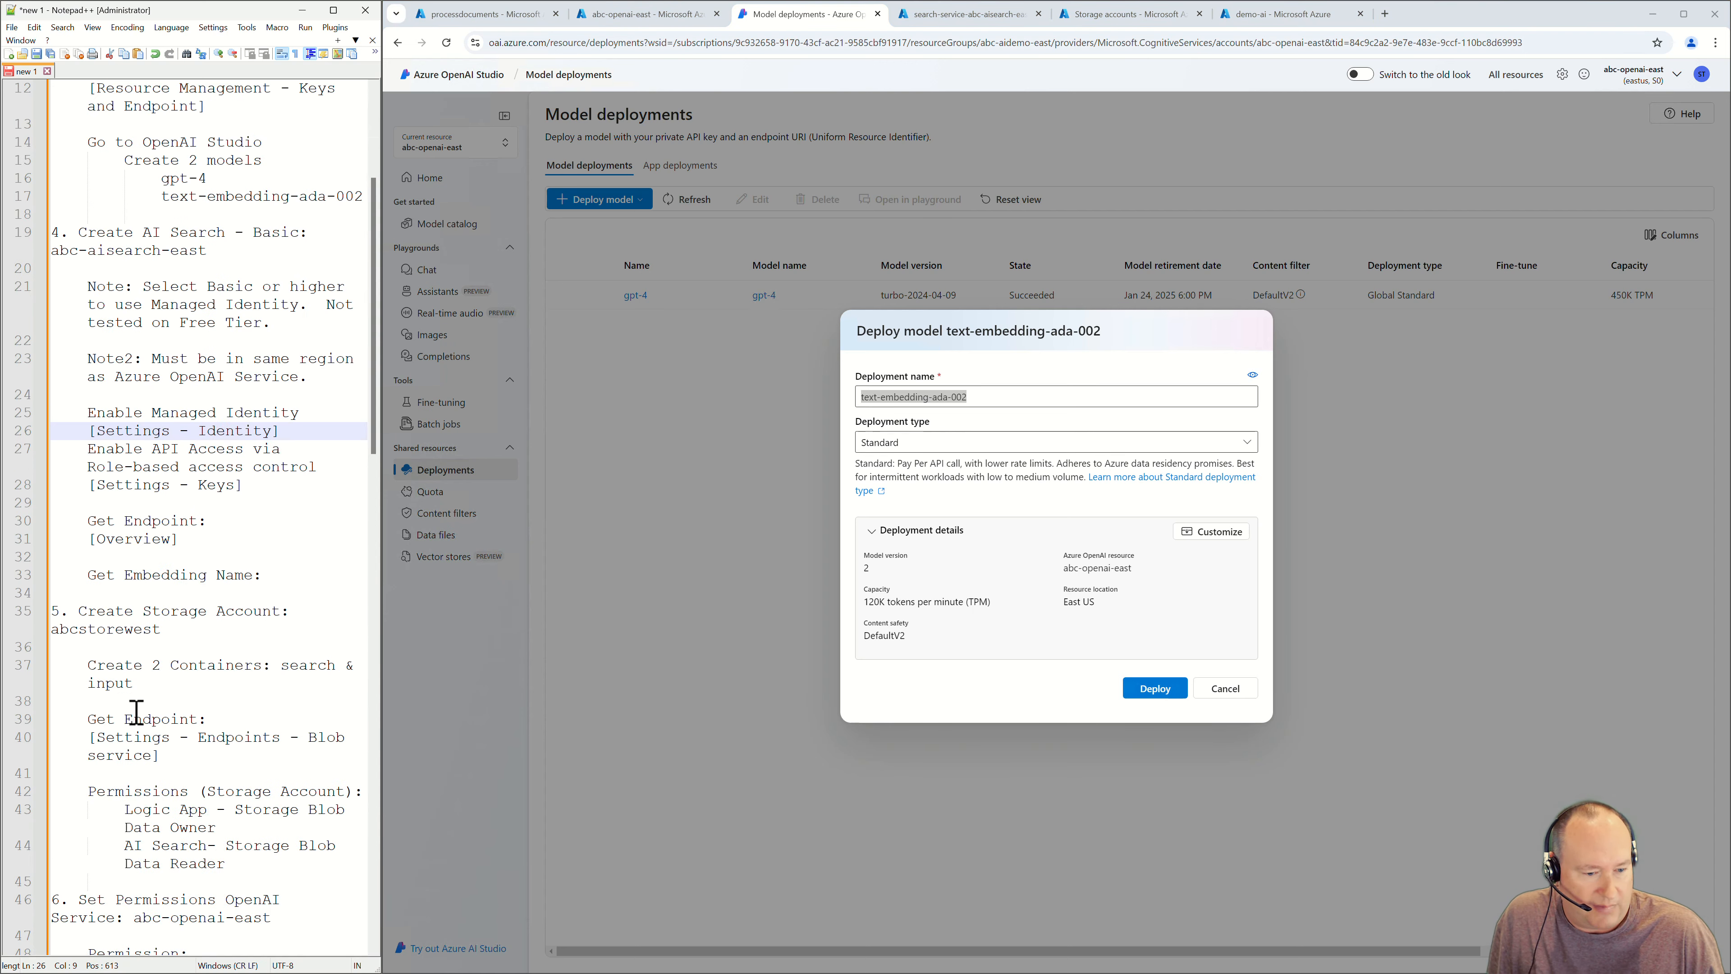
scroll(136, 710, down, 15)
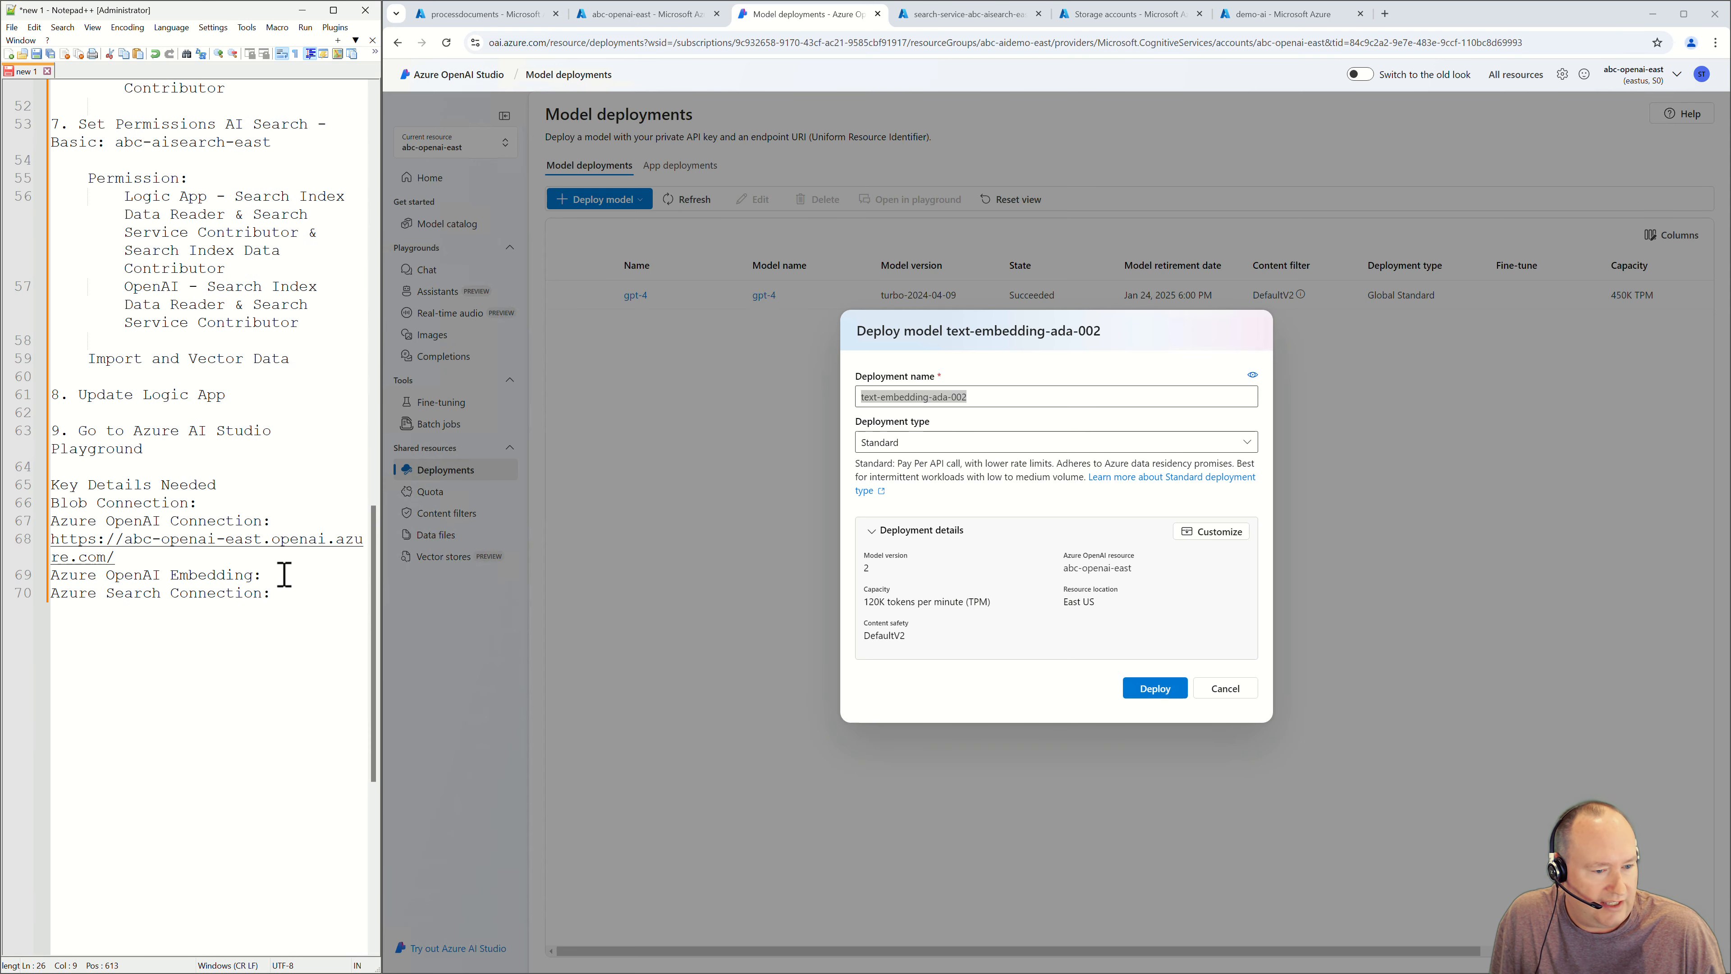
click(310, 573)
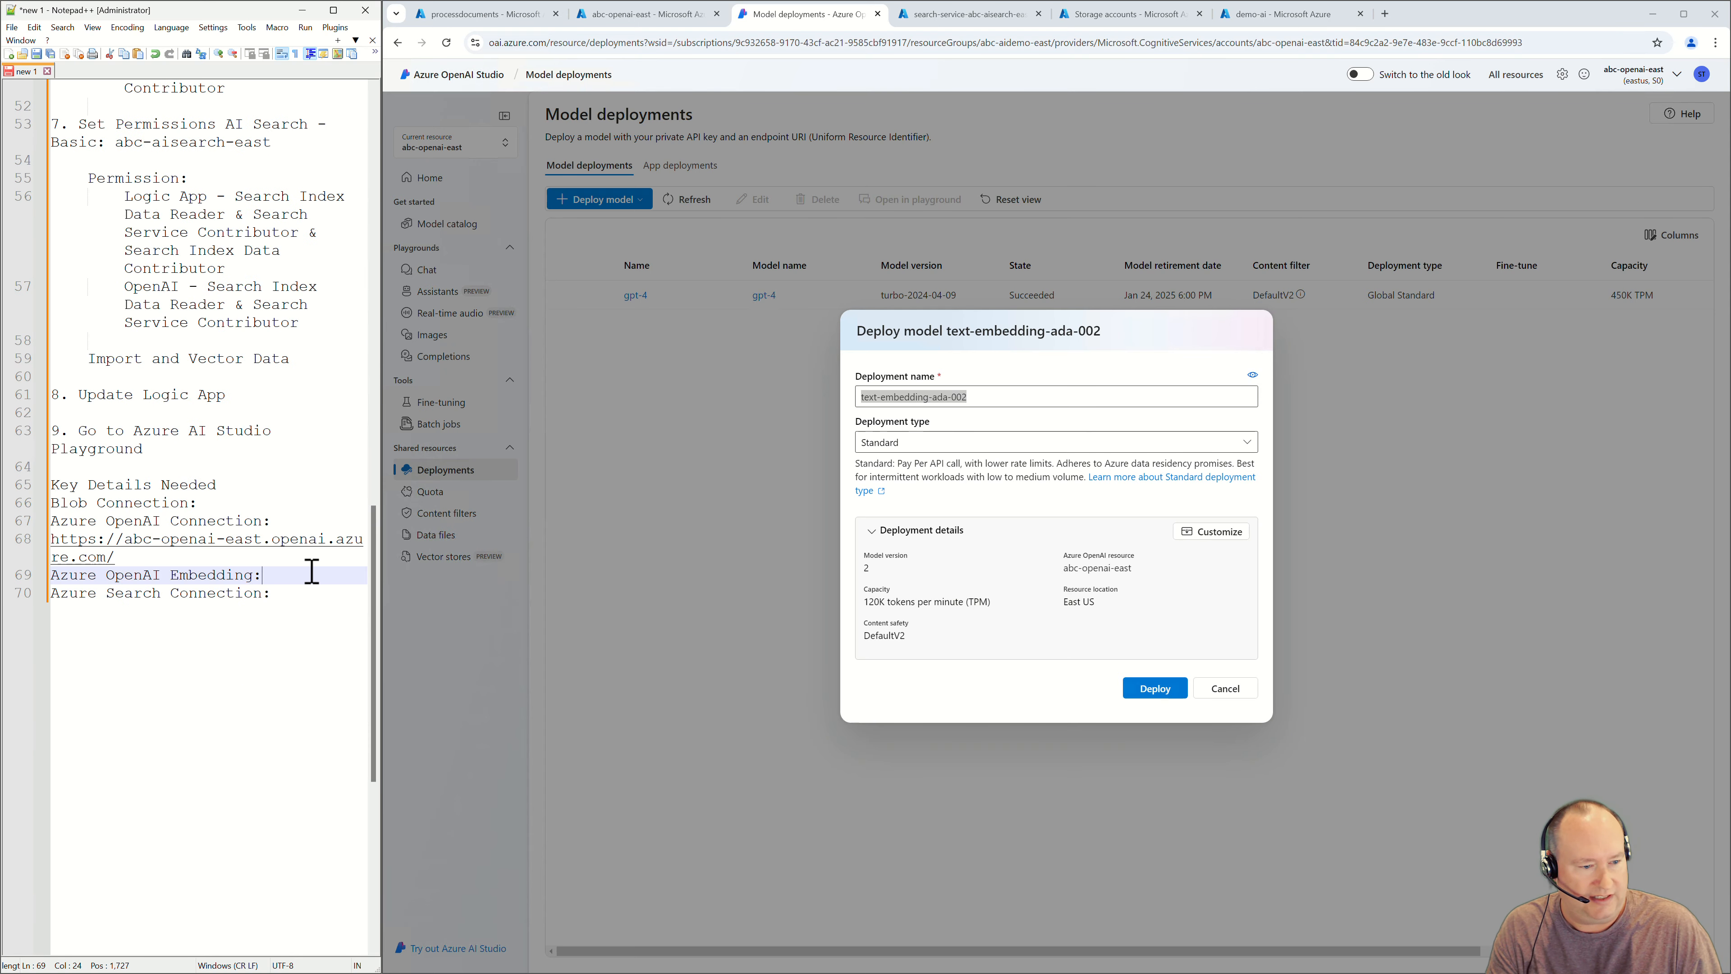
key(ctrl+v)
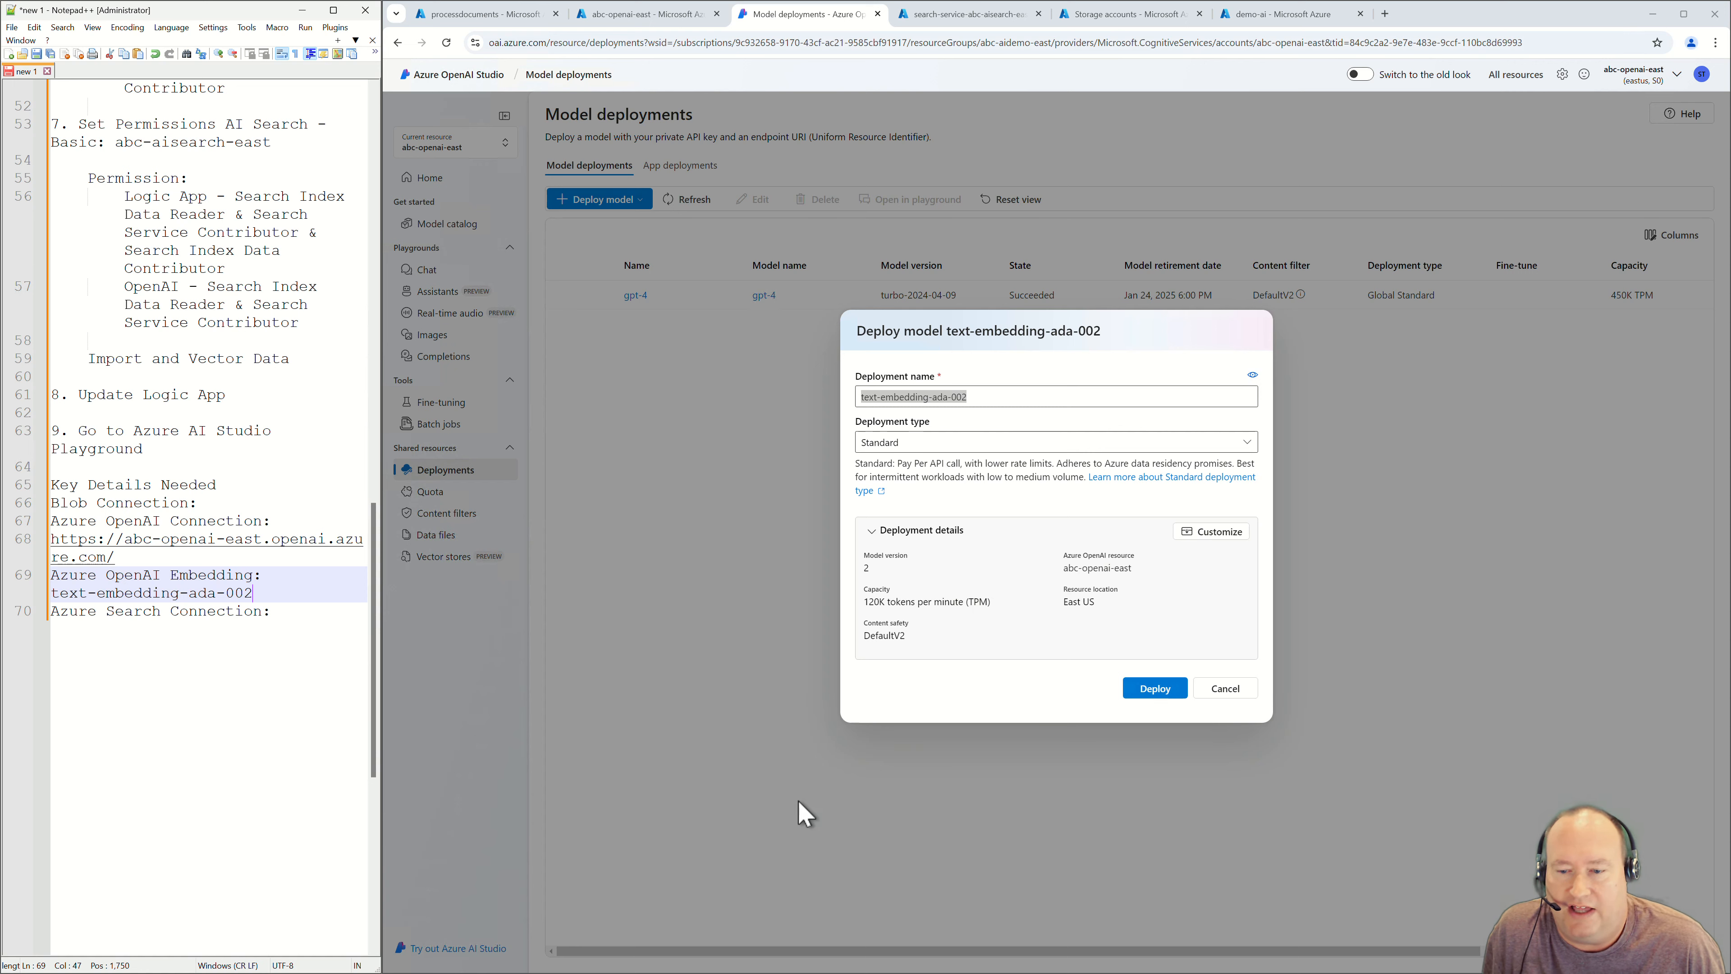
Set the embedding deployment's rate limit to 240K tokens per minute, deploy it, and return to the deployments list.
click(1203, 533)
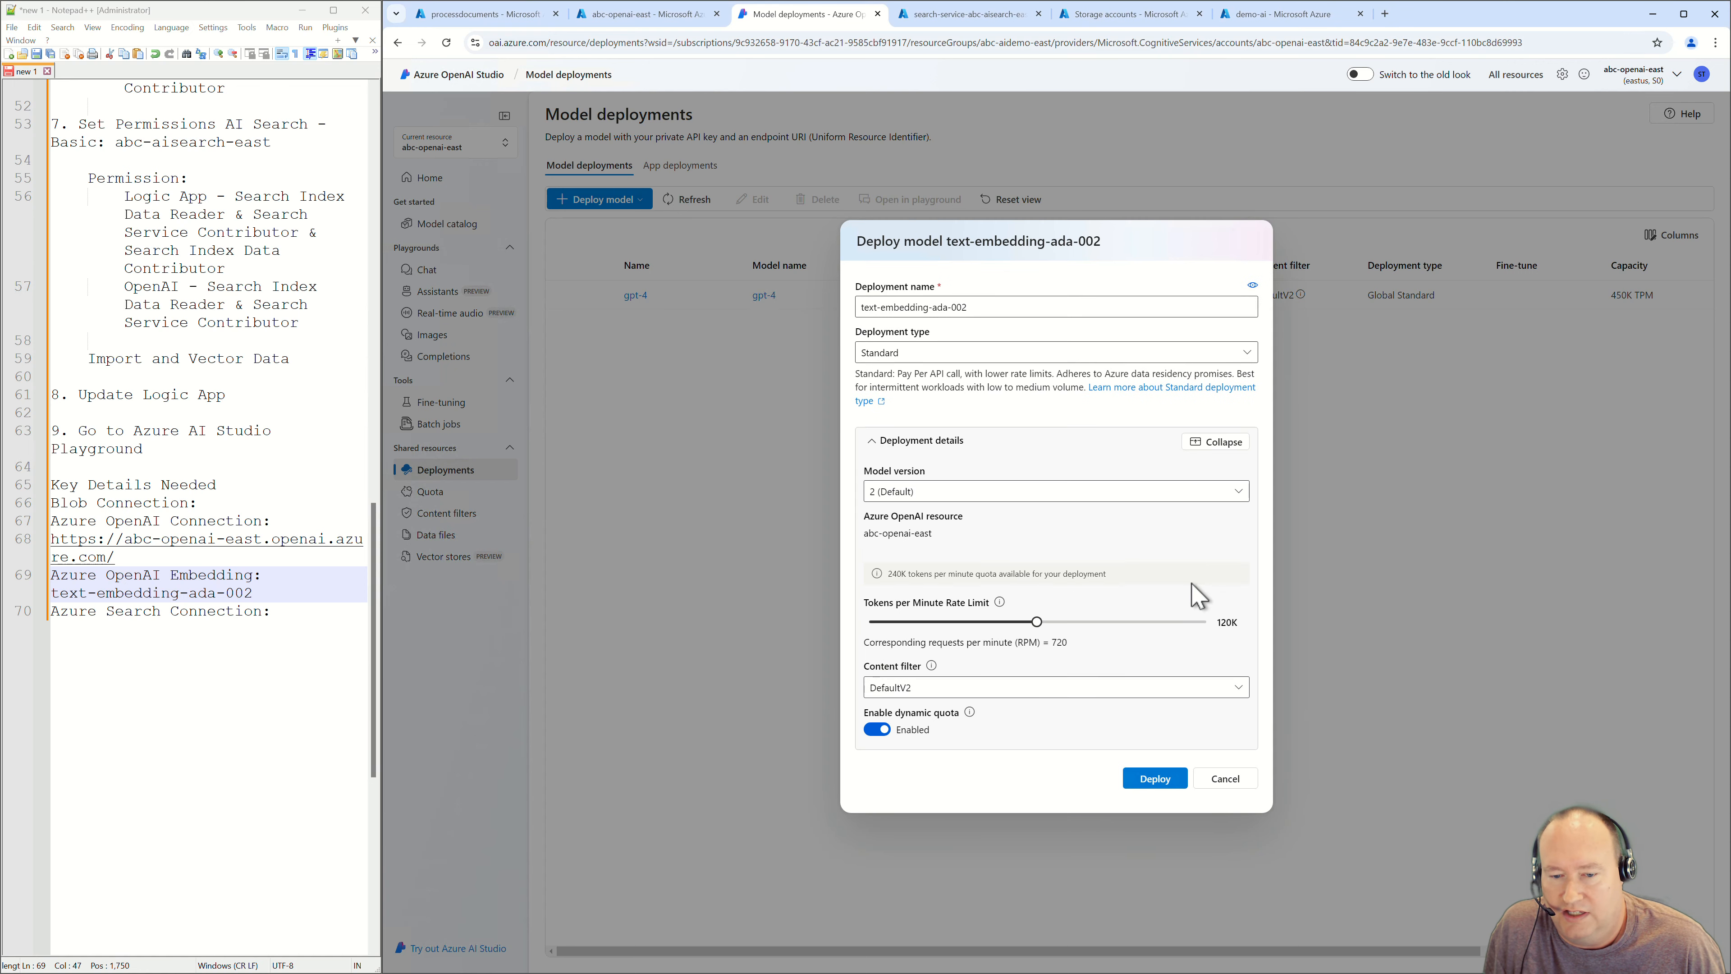
drag(1039, 623, 1234, 625)
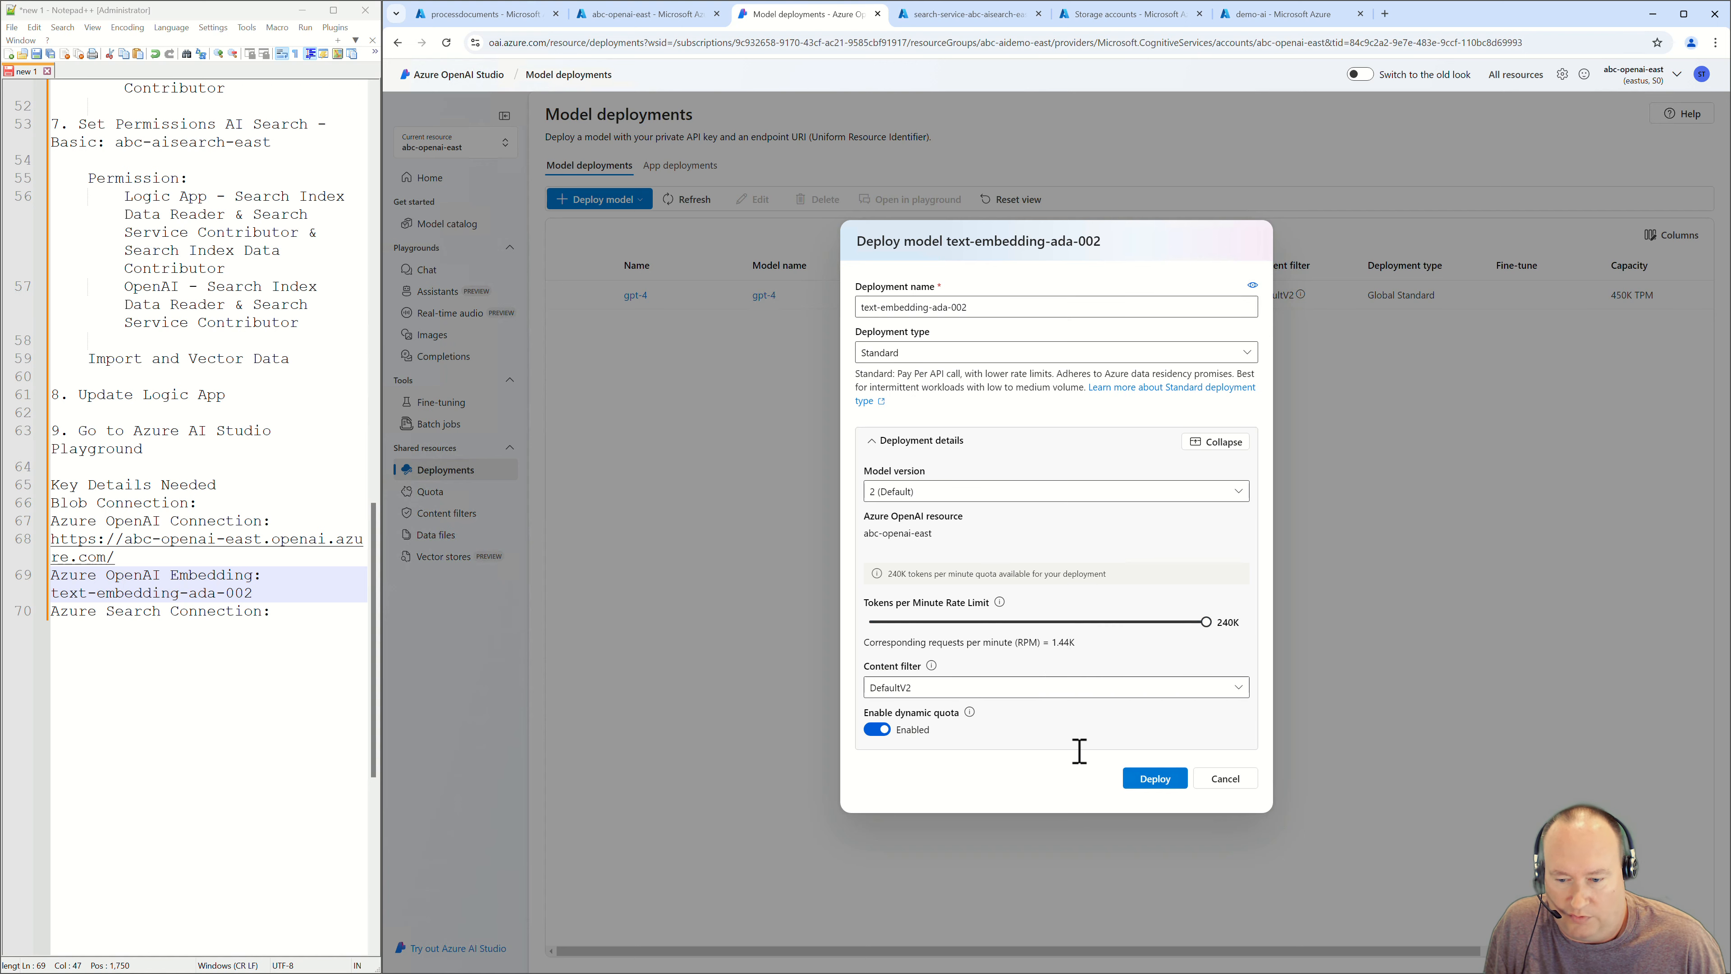
click(1153, 780)
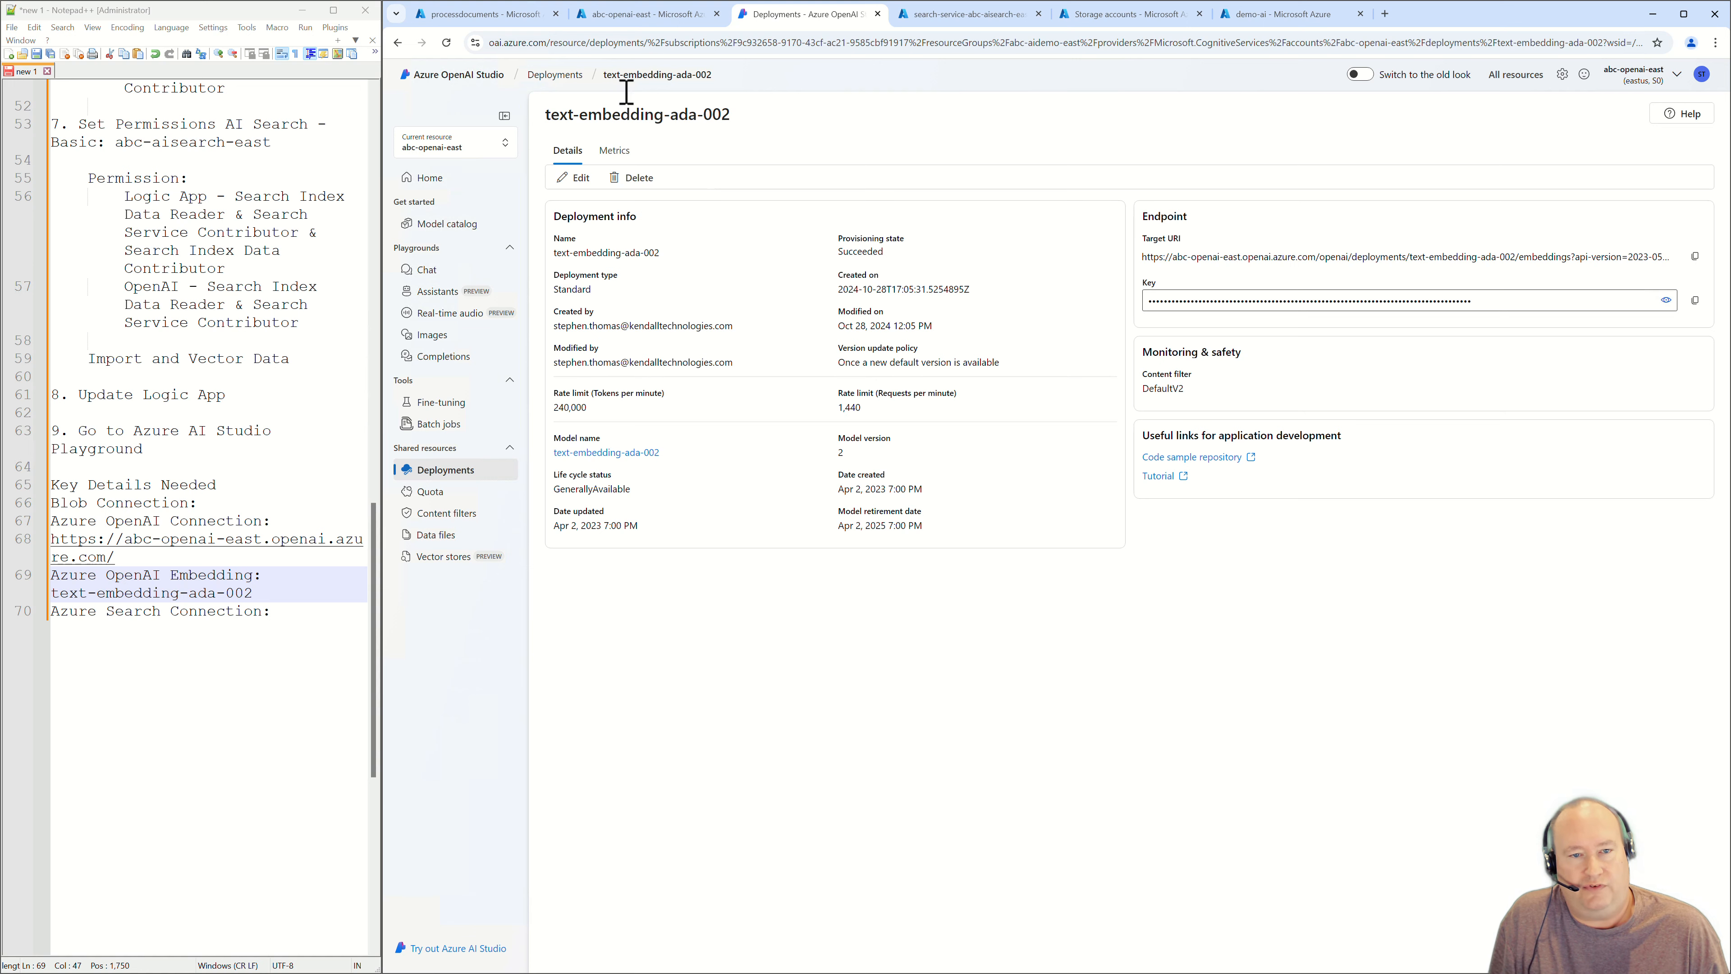
click(540, 76)
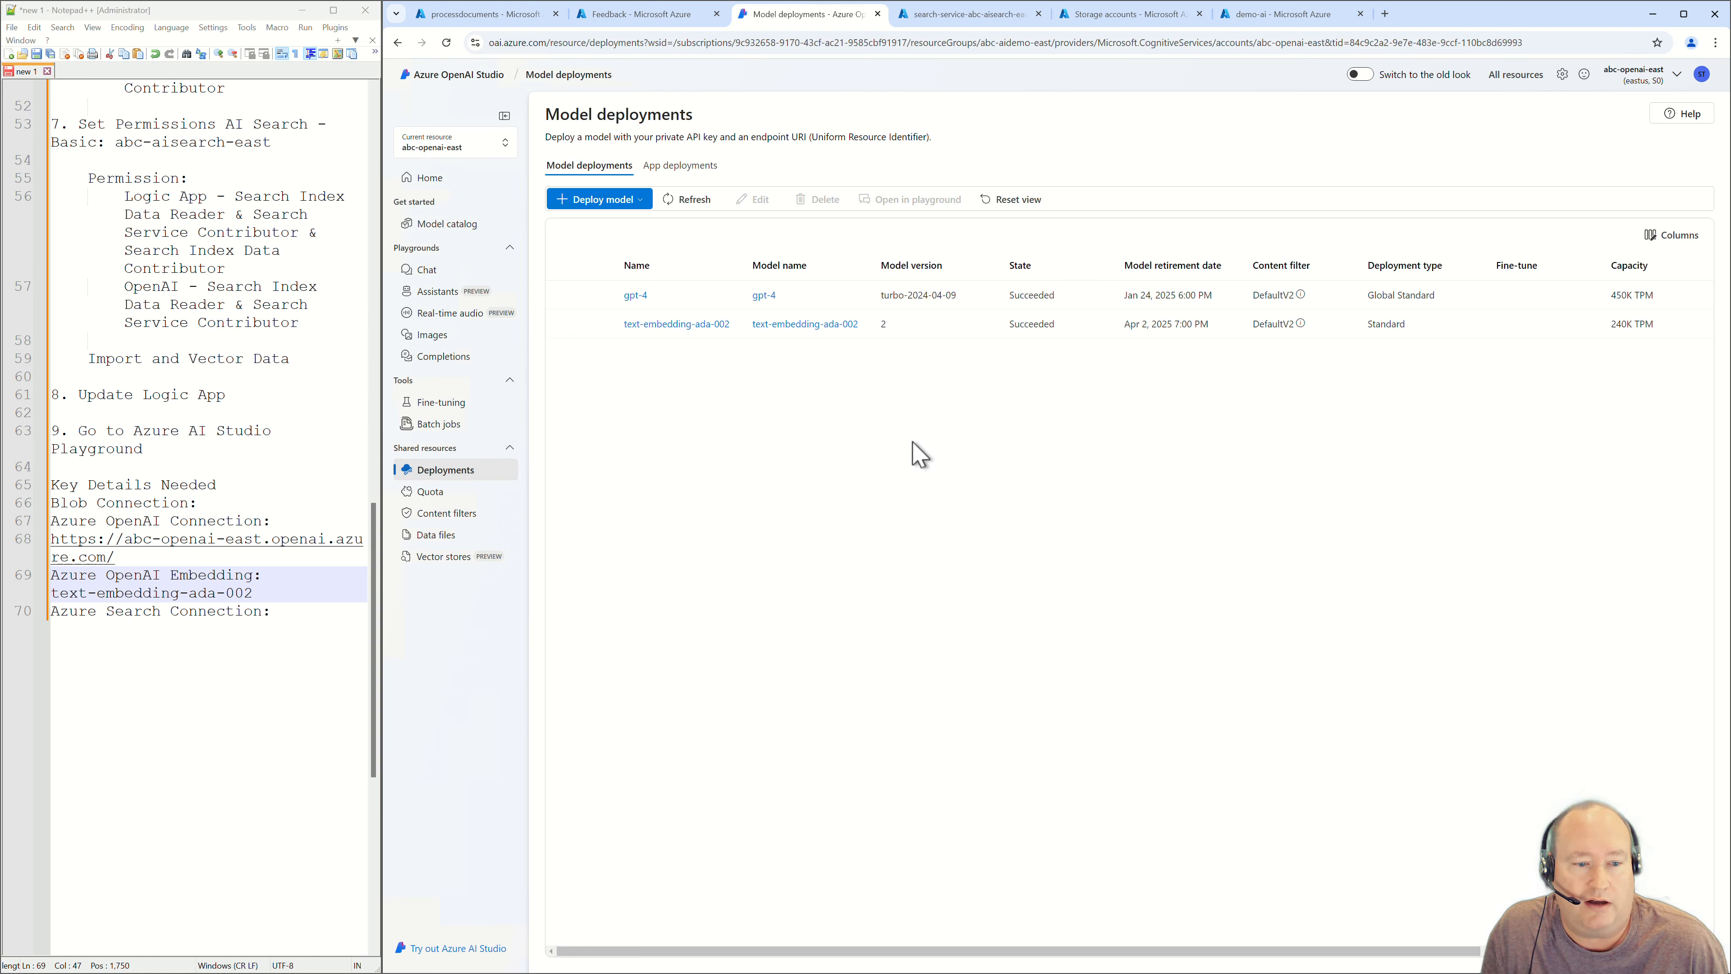
Review the AI Search tasks in the Notepad++ notes, then open the deployed abc-aisearch-east resource in the Azure portal.
click(315, 410)
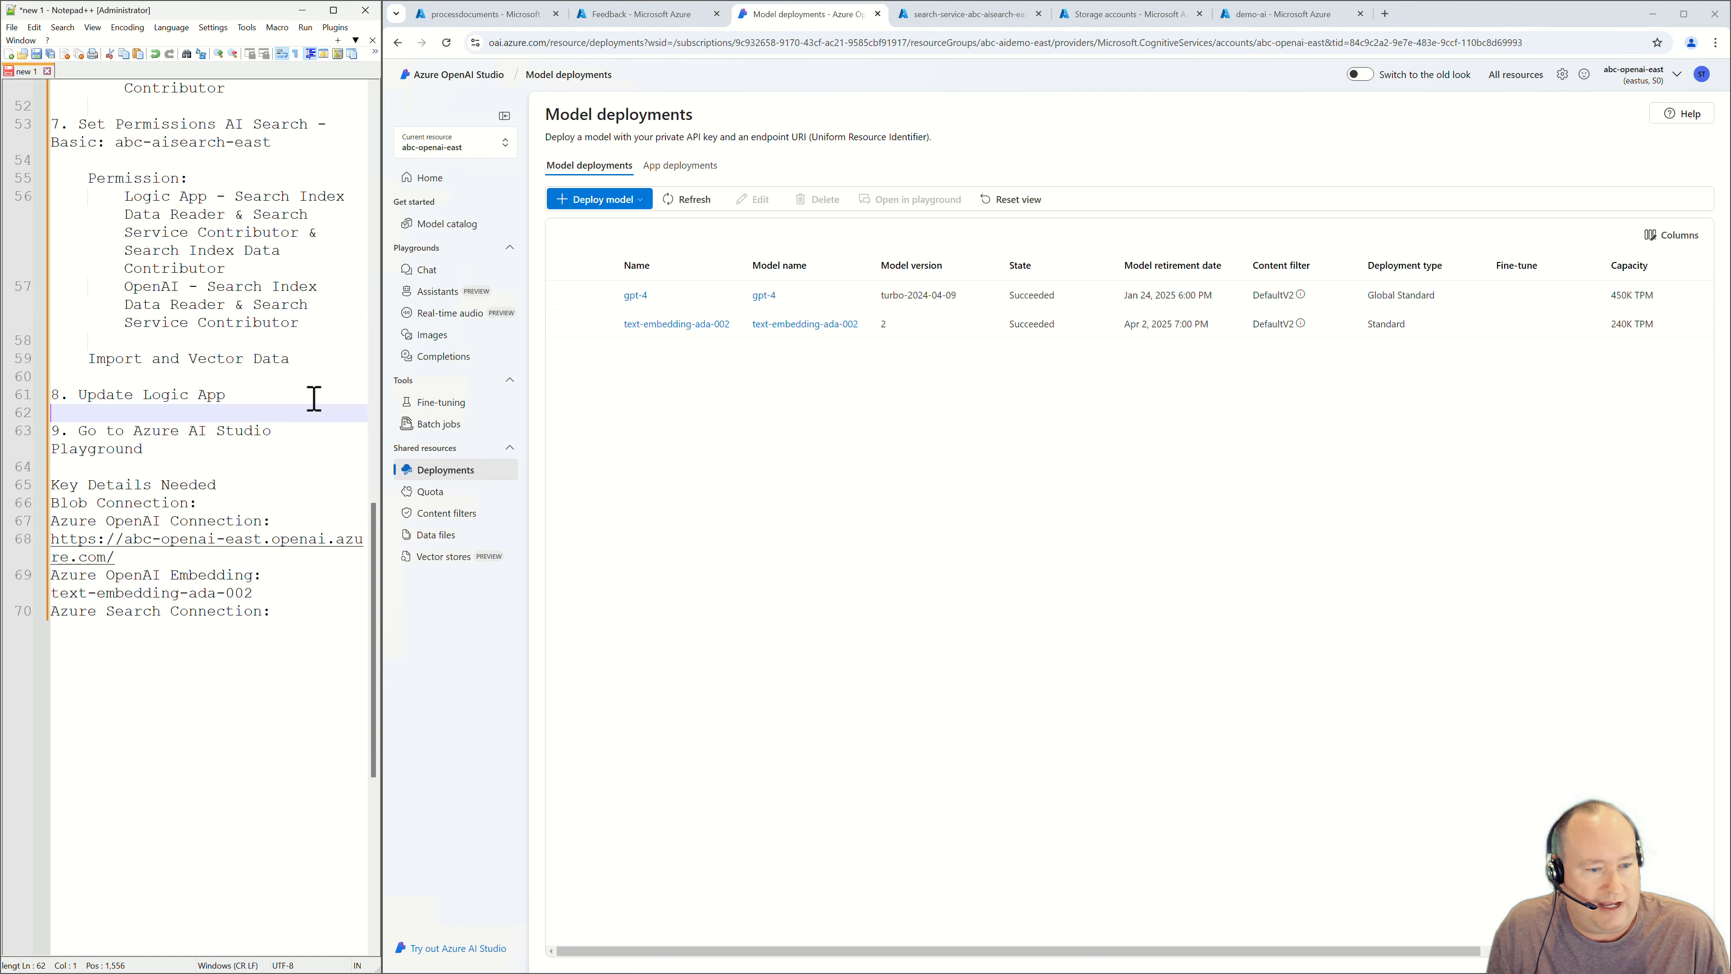
scroll(314, 398, up, 20)
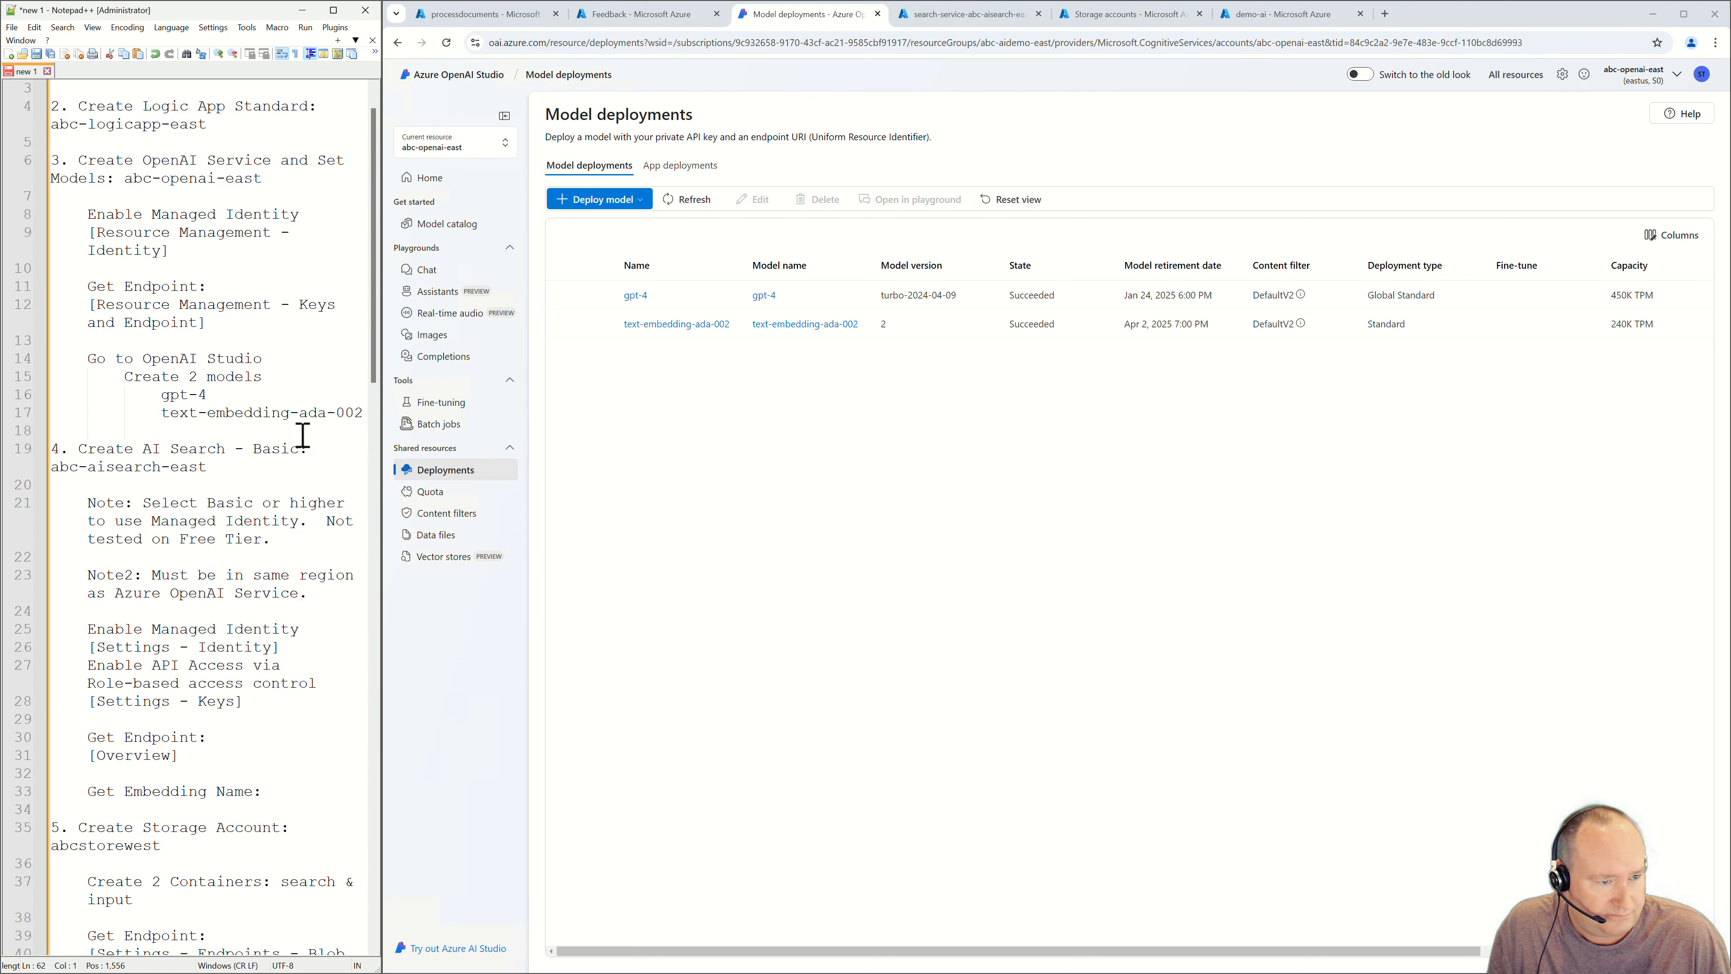
scroll(303, 434, up, 1)
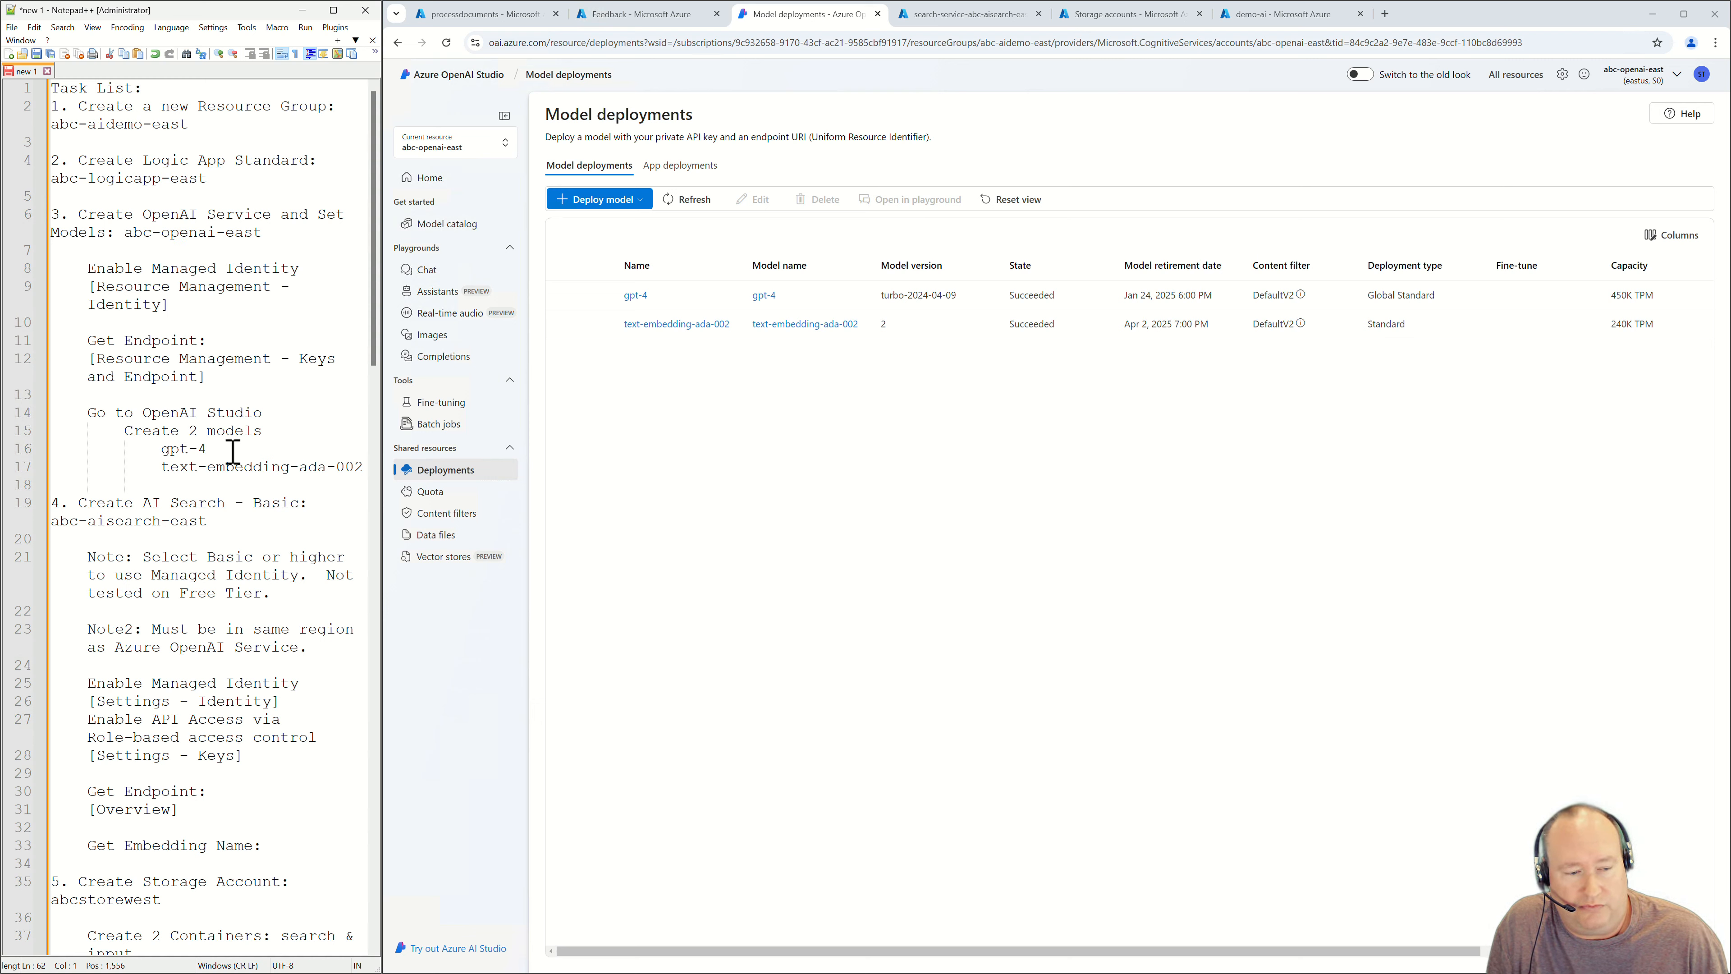
click(253, 523)
scroll(265, 516, down, 4)
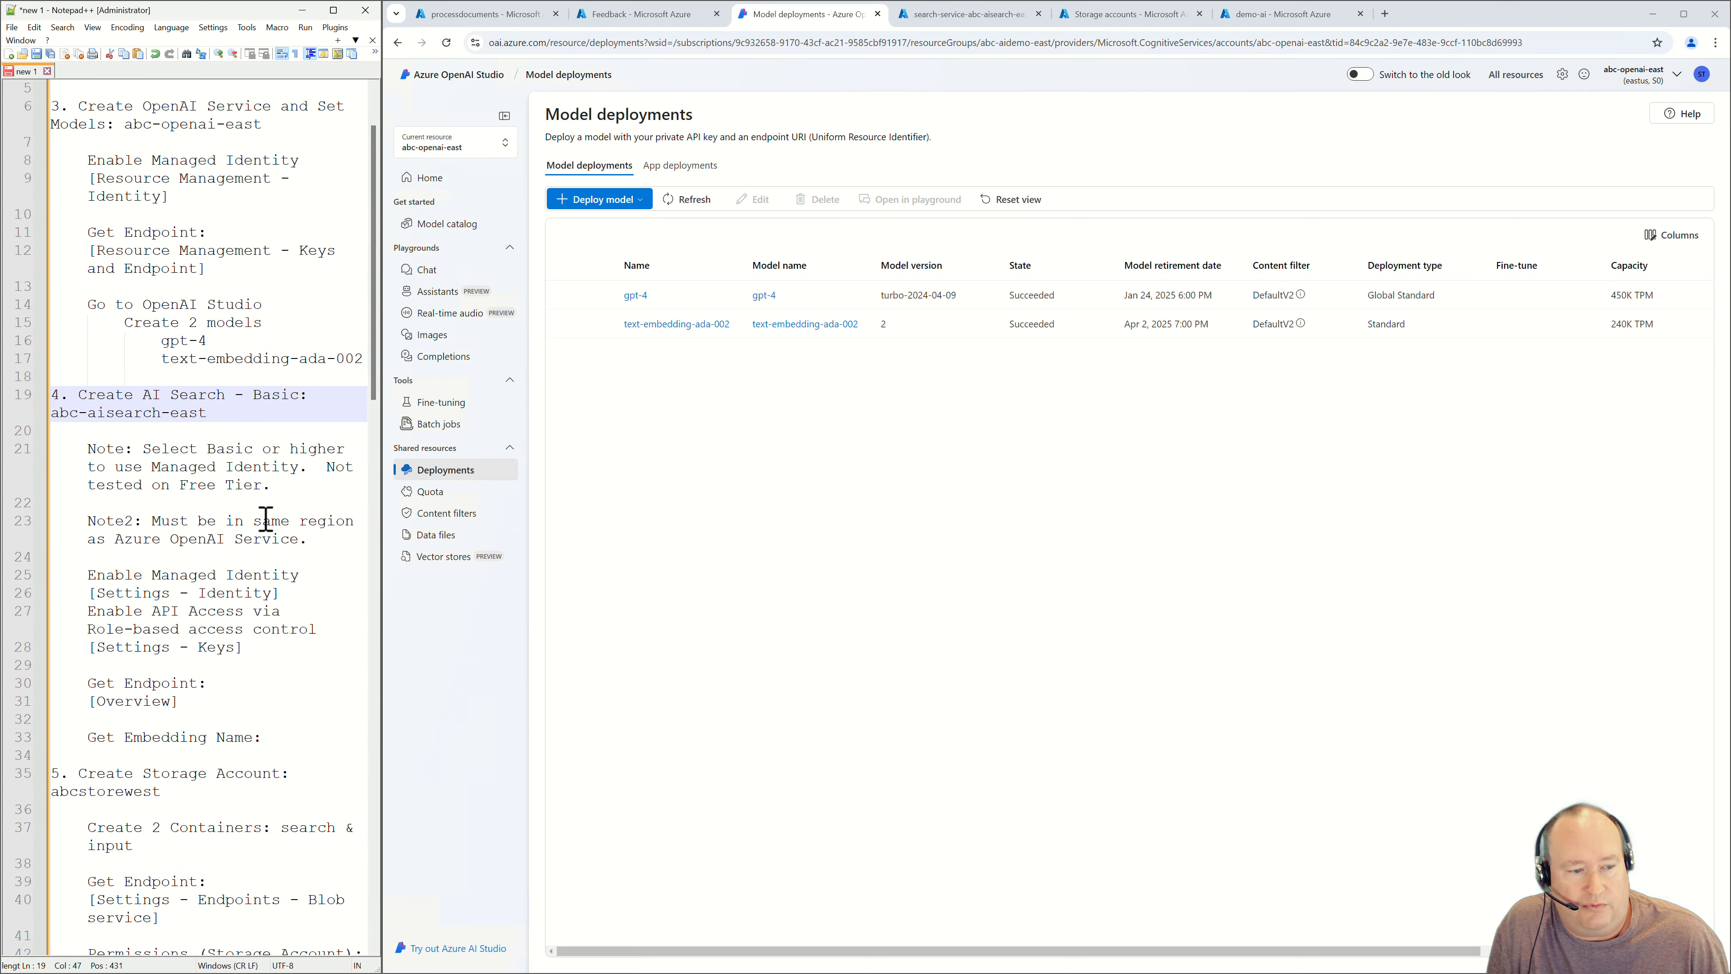
scroll(265, 516, down, 3)
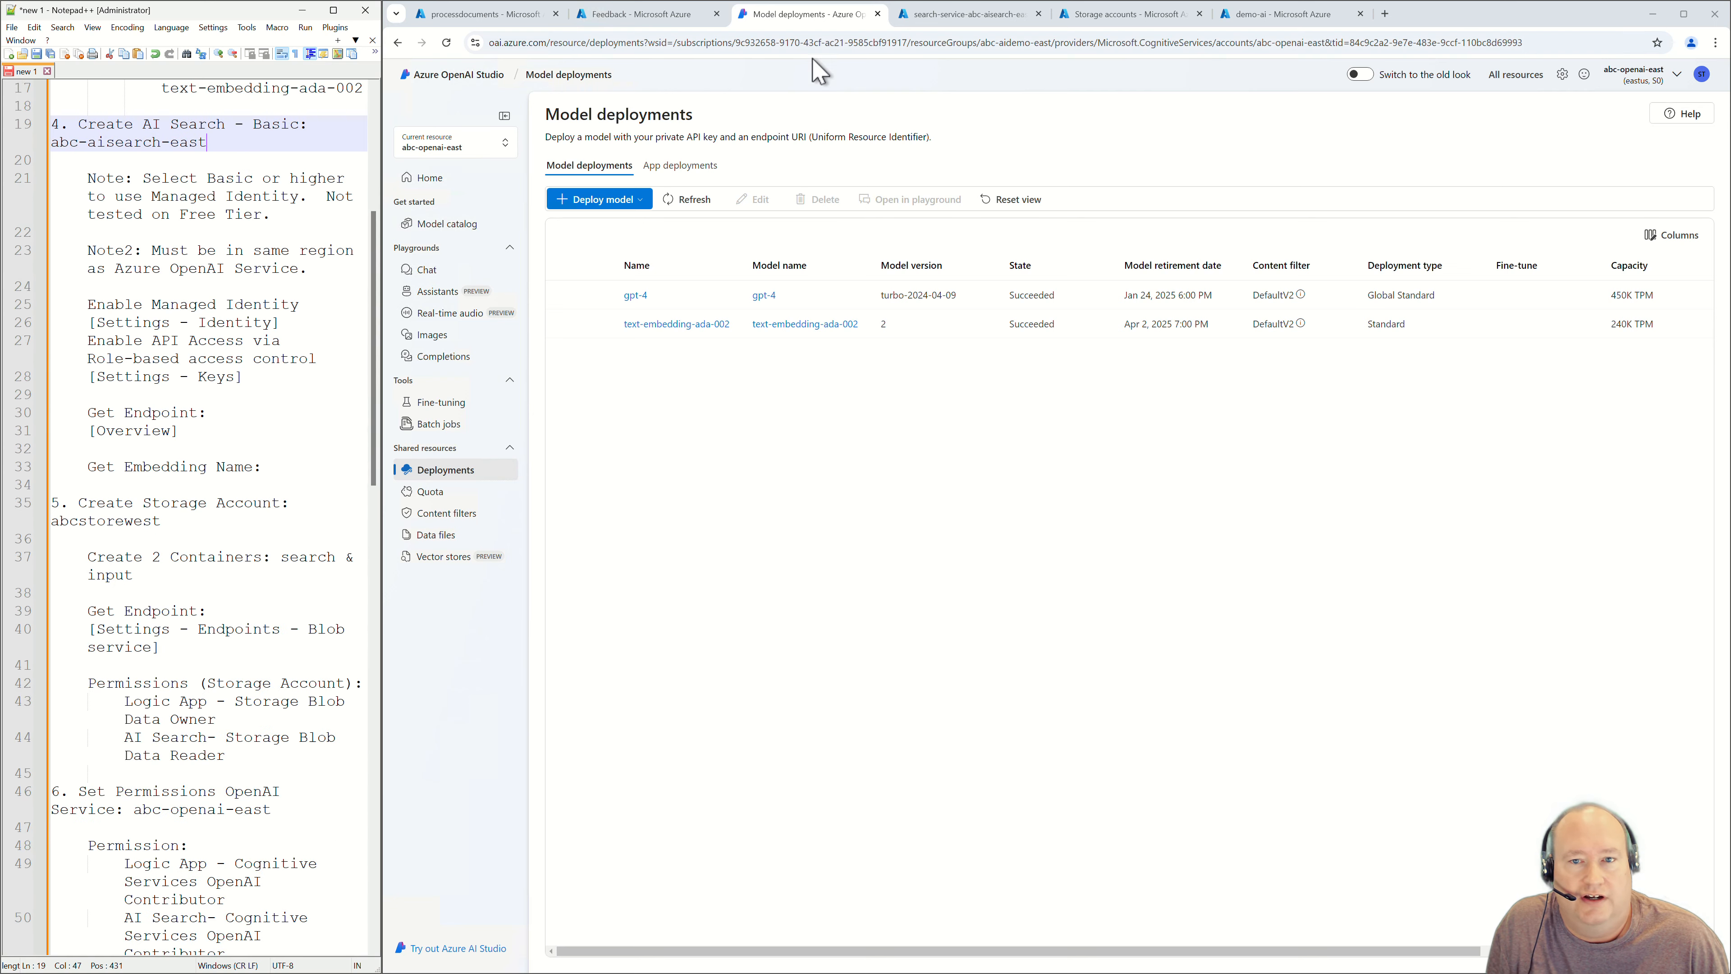
click(962, 15)
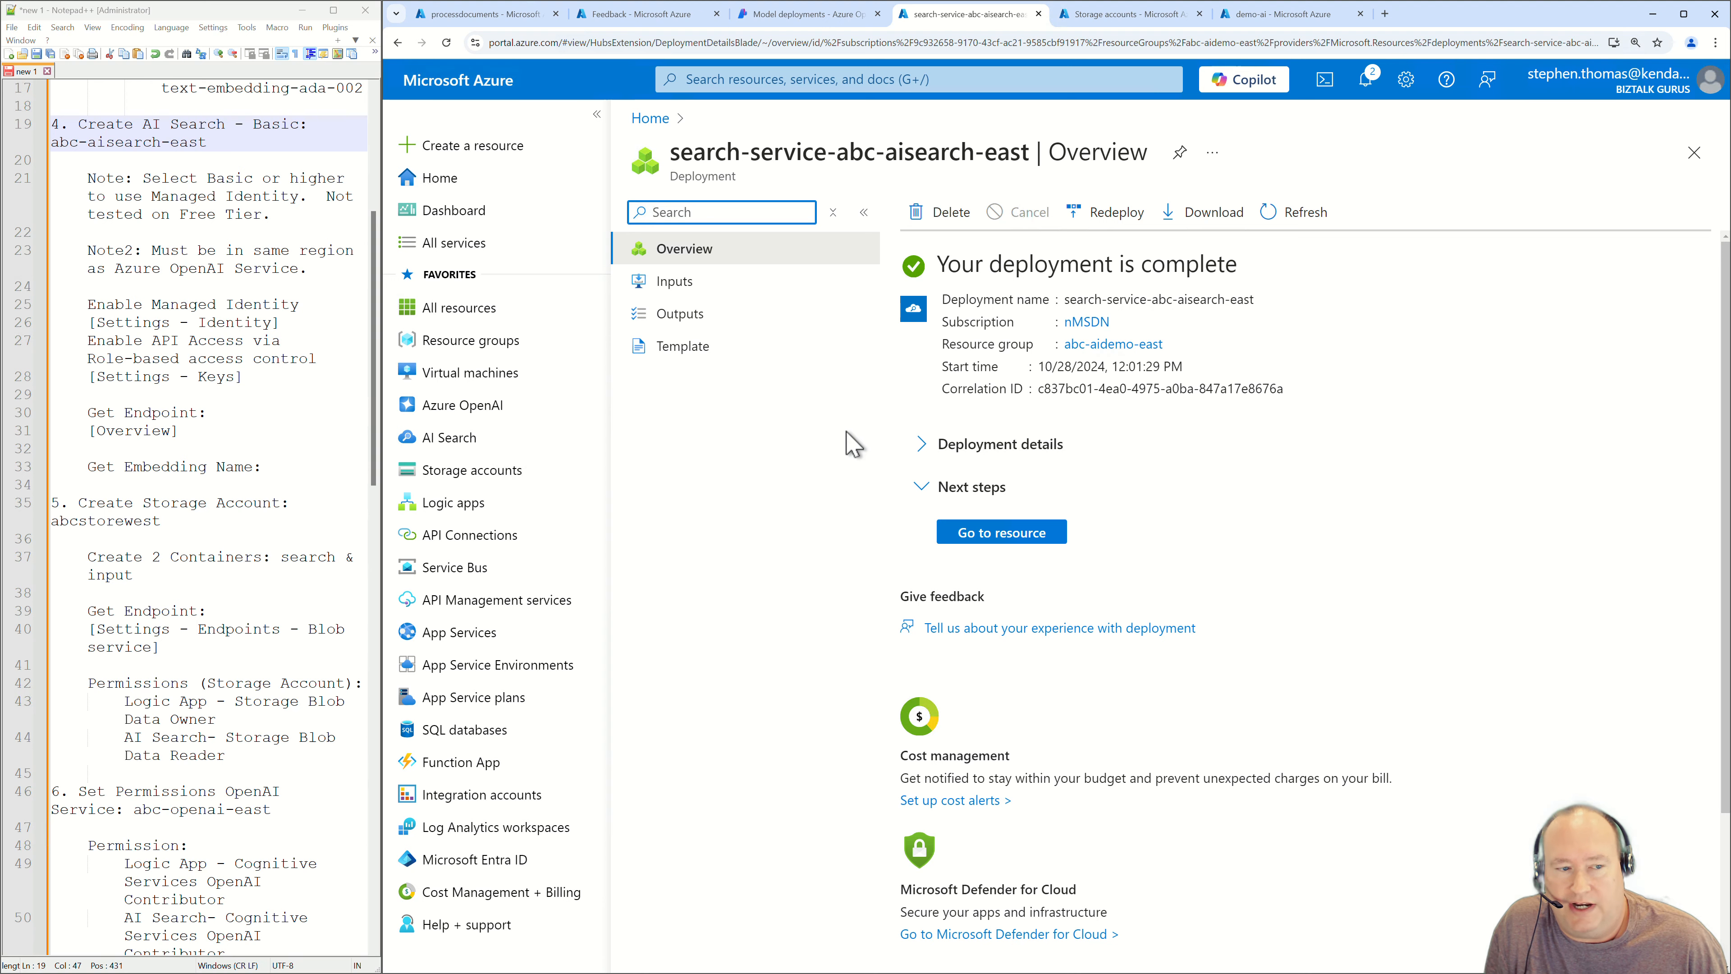
click(1012, 545)
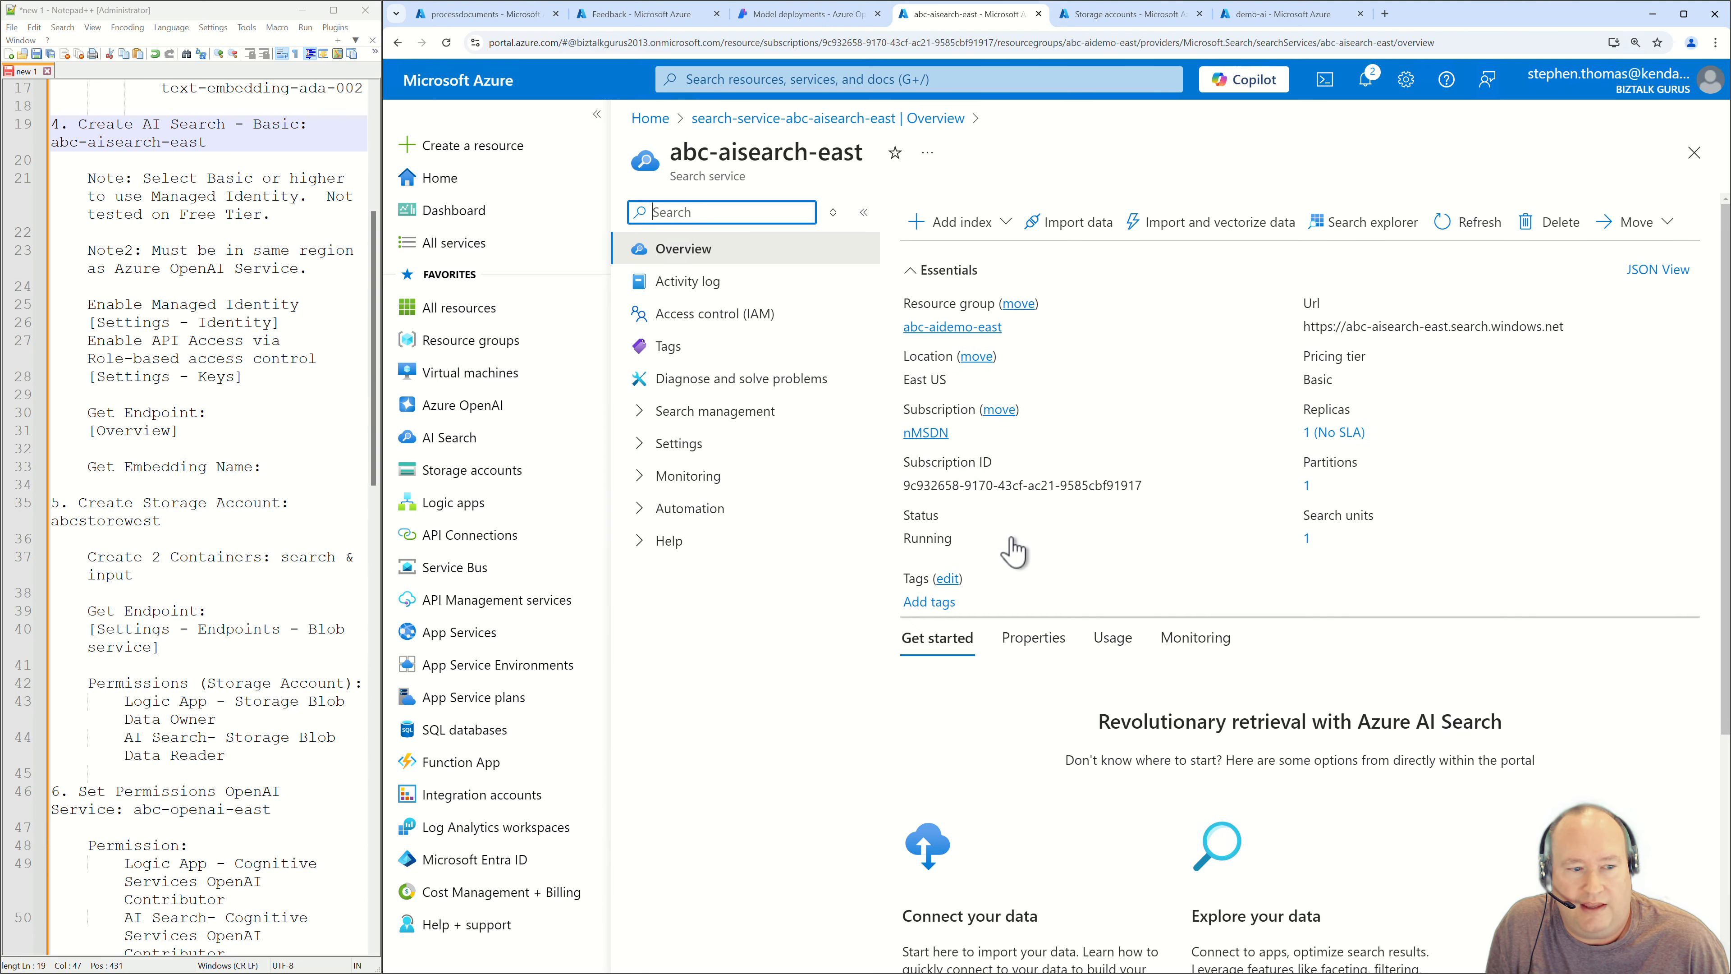
Turn on the system-assigned managed identity for abc-aisearch-east, save it, and confirm the registration.
click(103, 306)
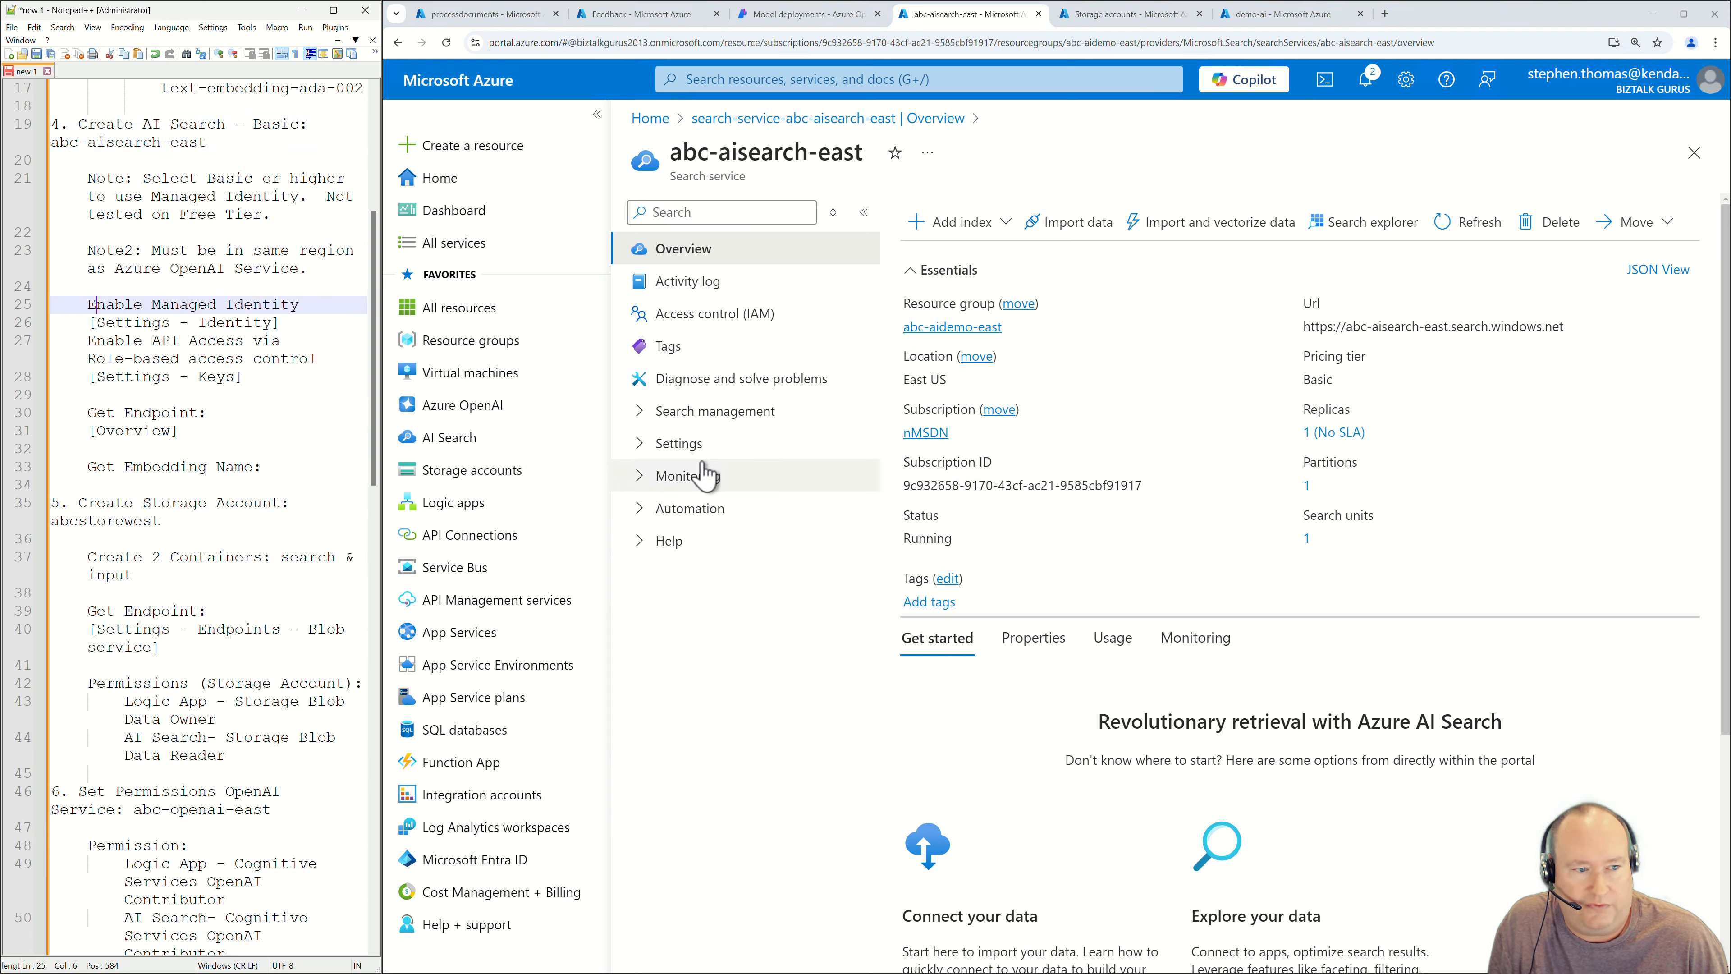
click(636, 447)
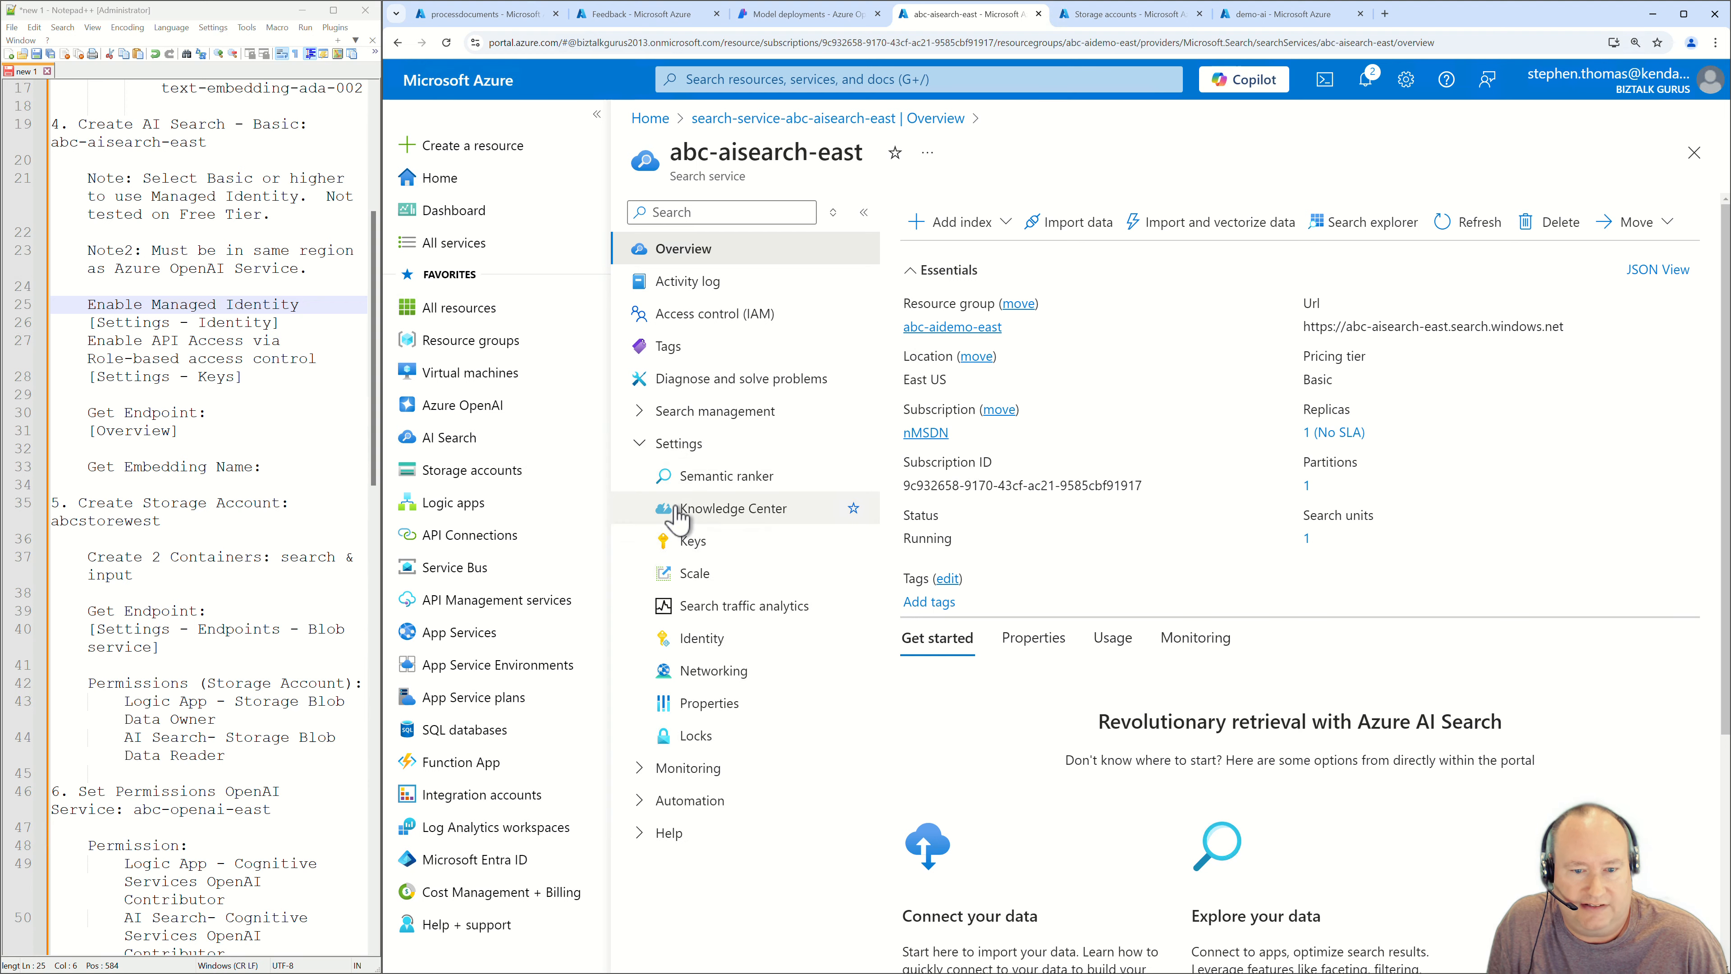
click(702, 644)
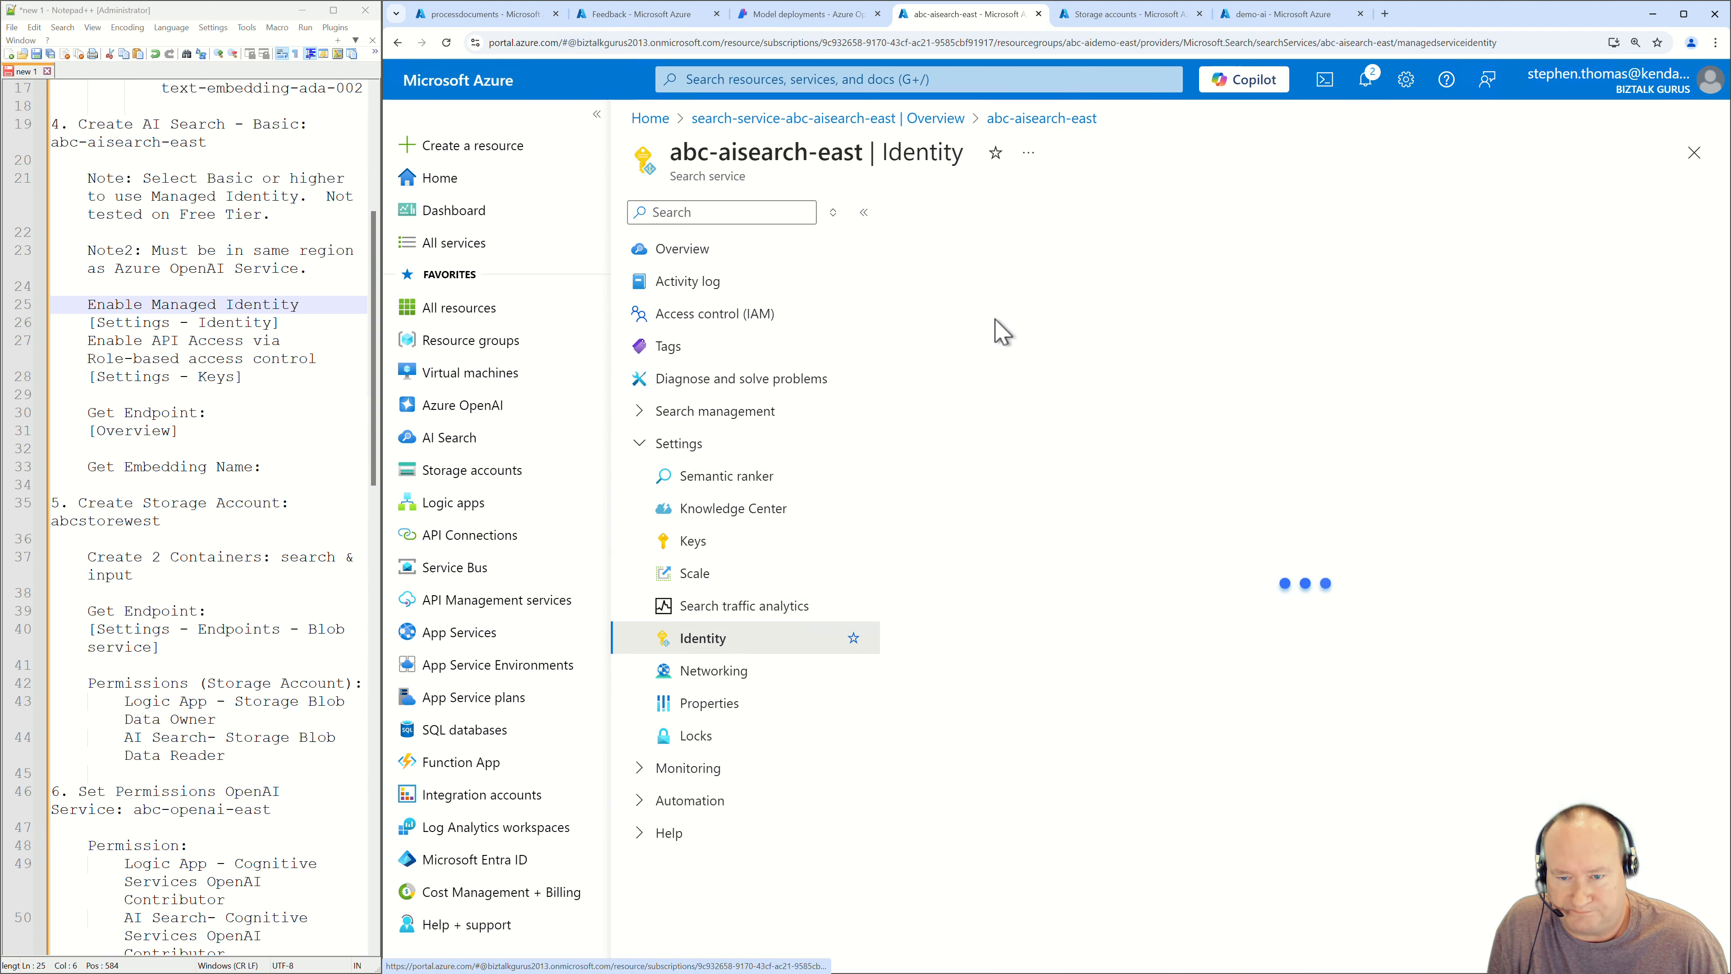
click(1005, 429)
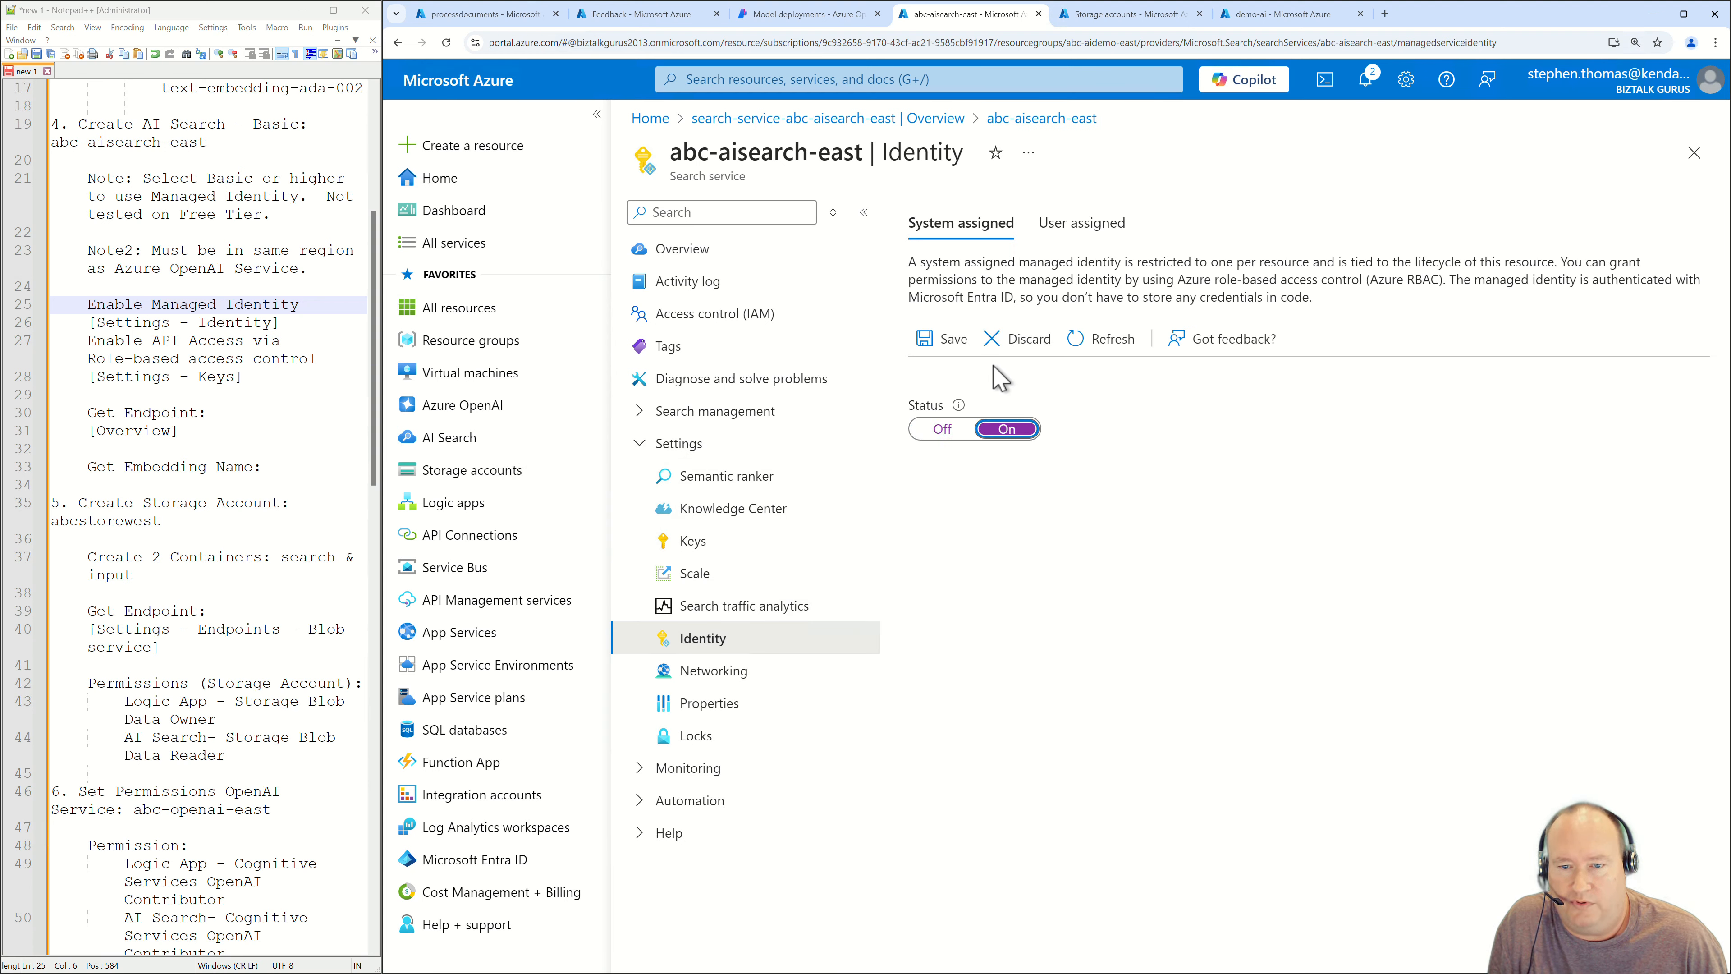
click(953, 340)
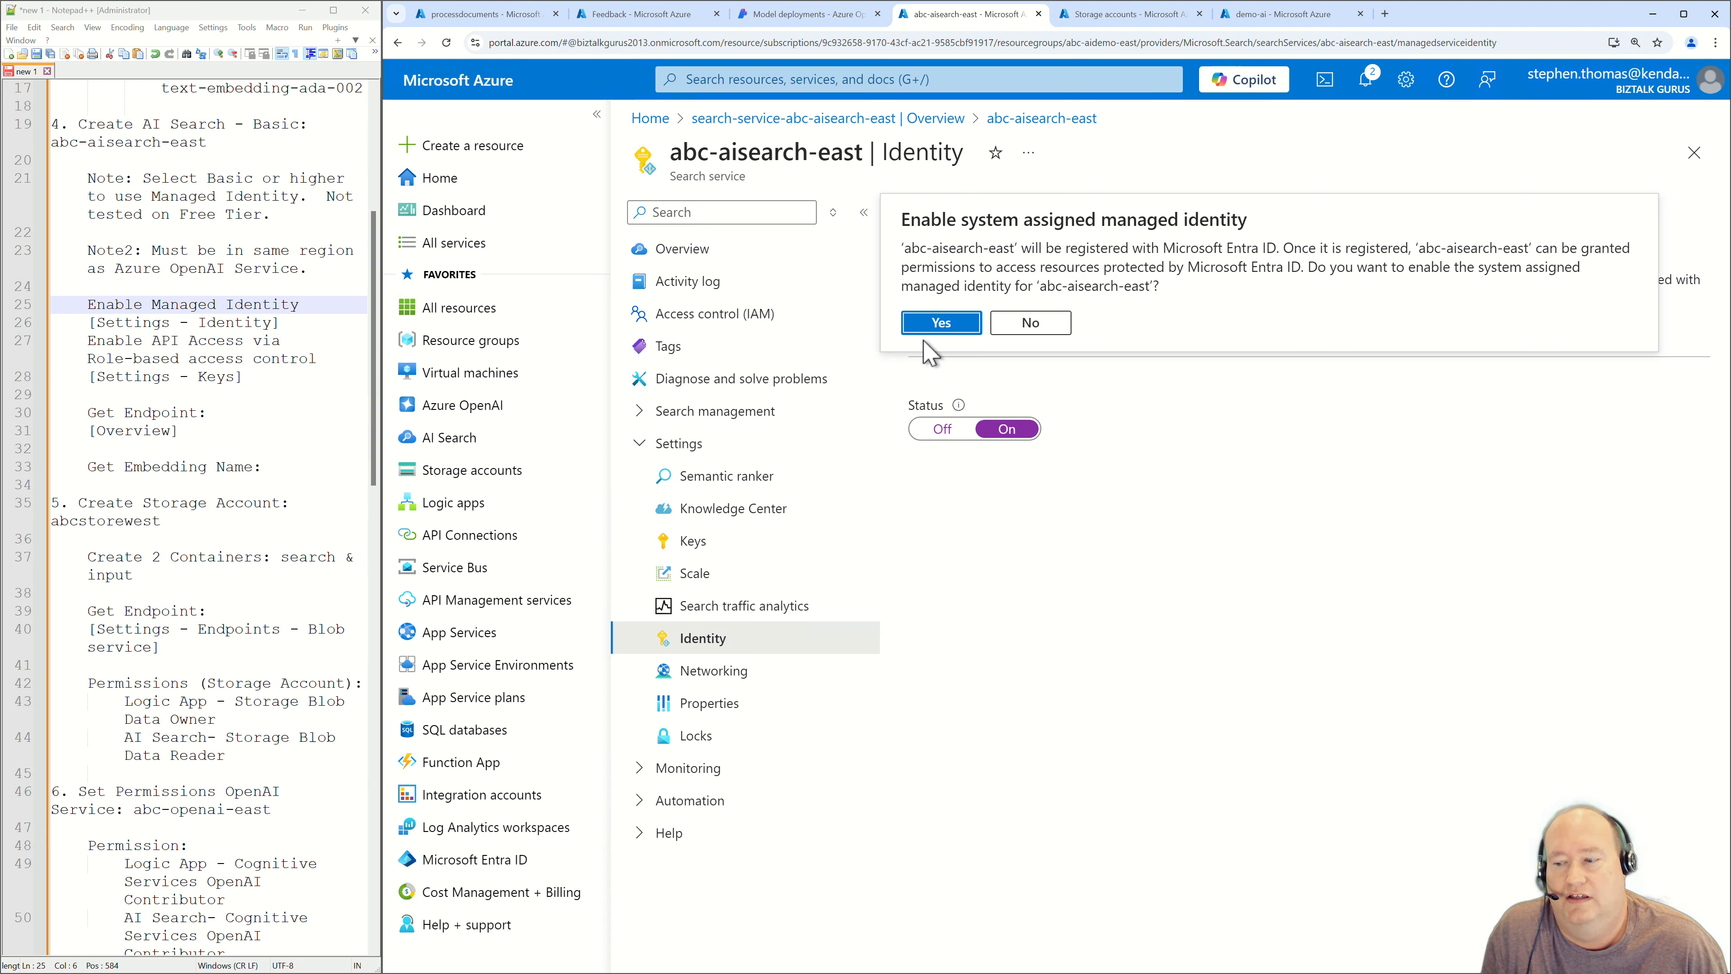
click(928, 326)
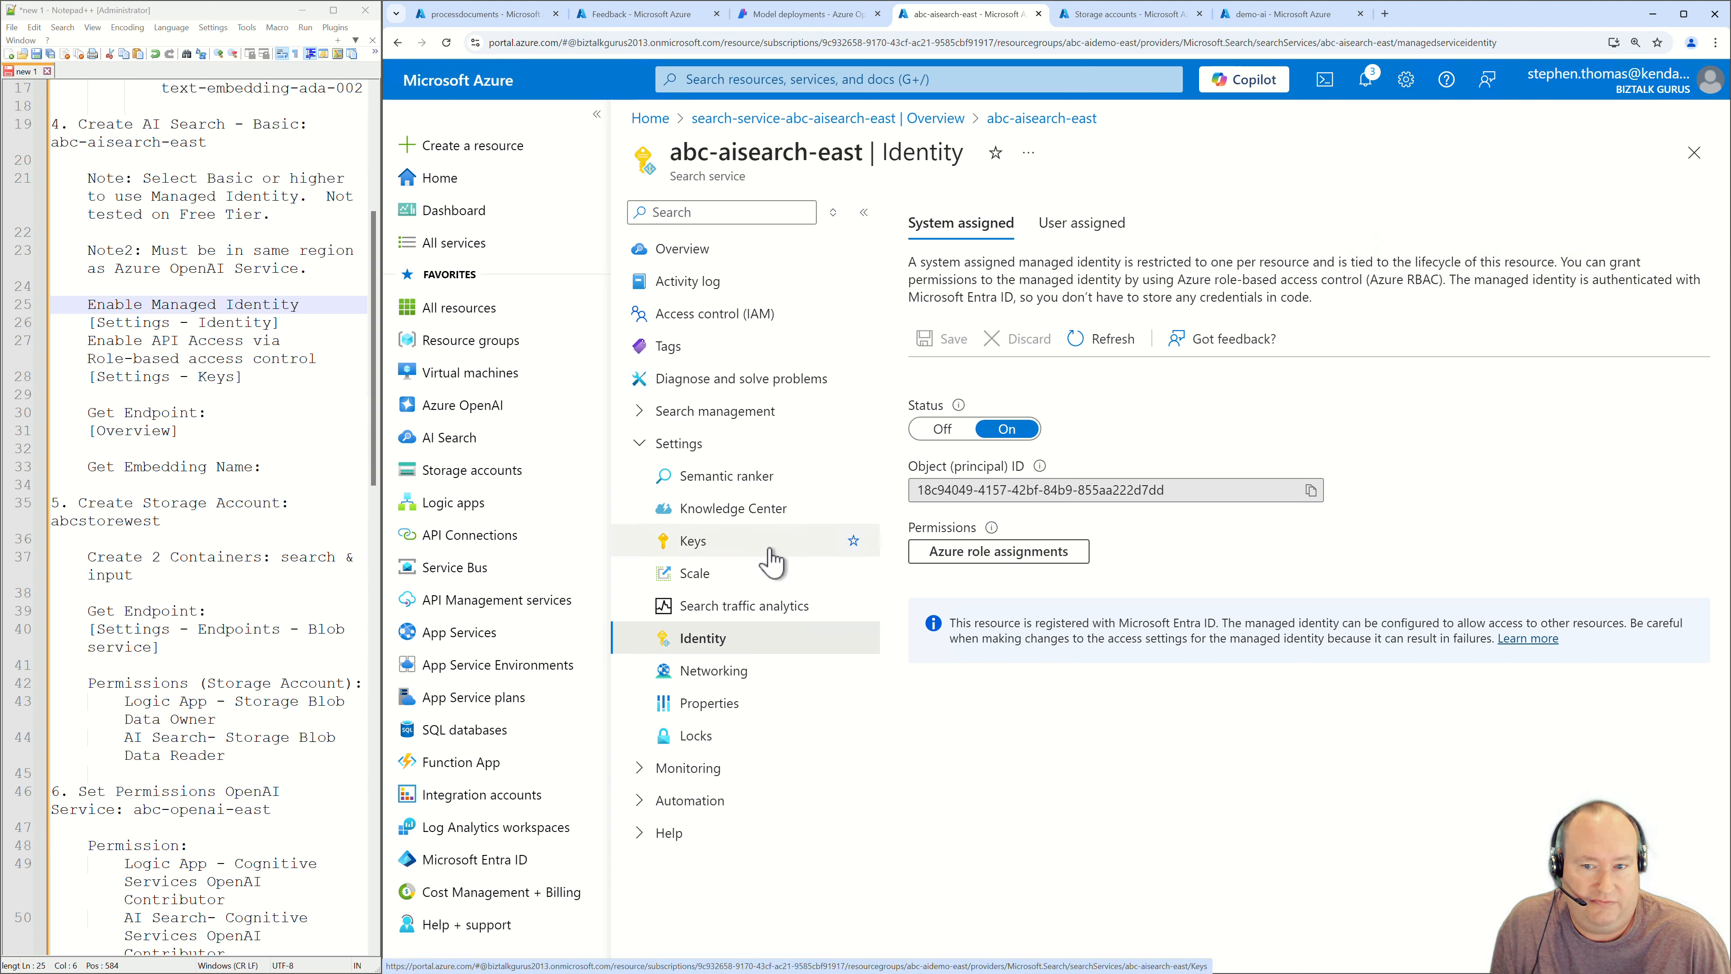
Change the API access control of abc-aisearch-east to Both and confirm the update.
click(696, 543)
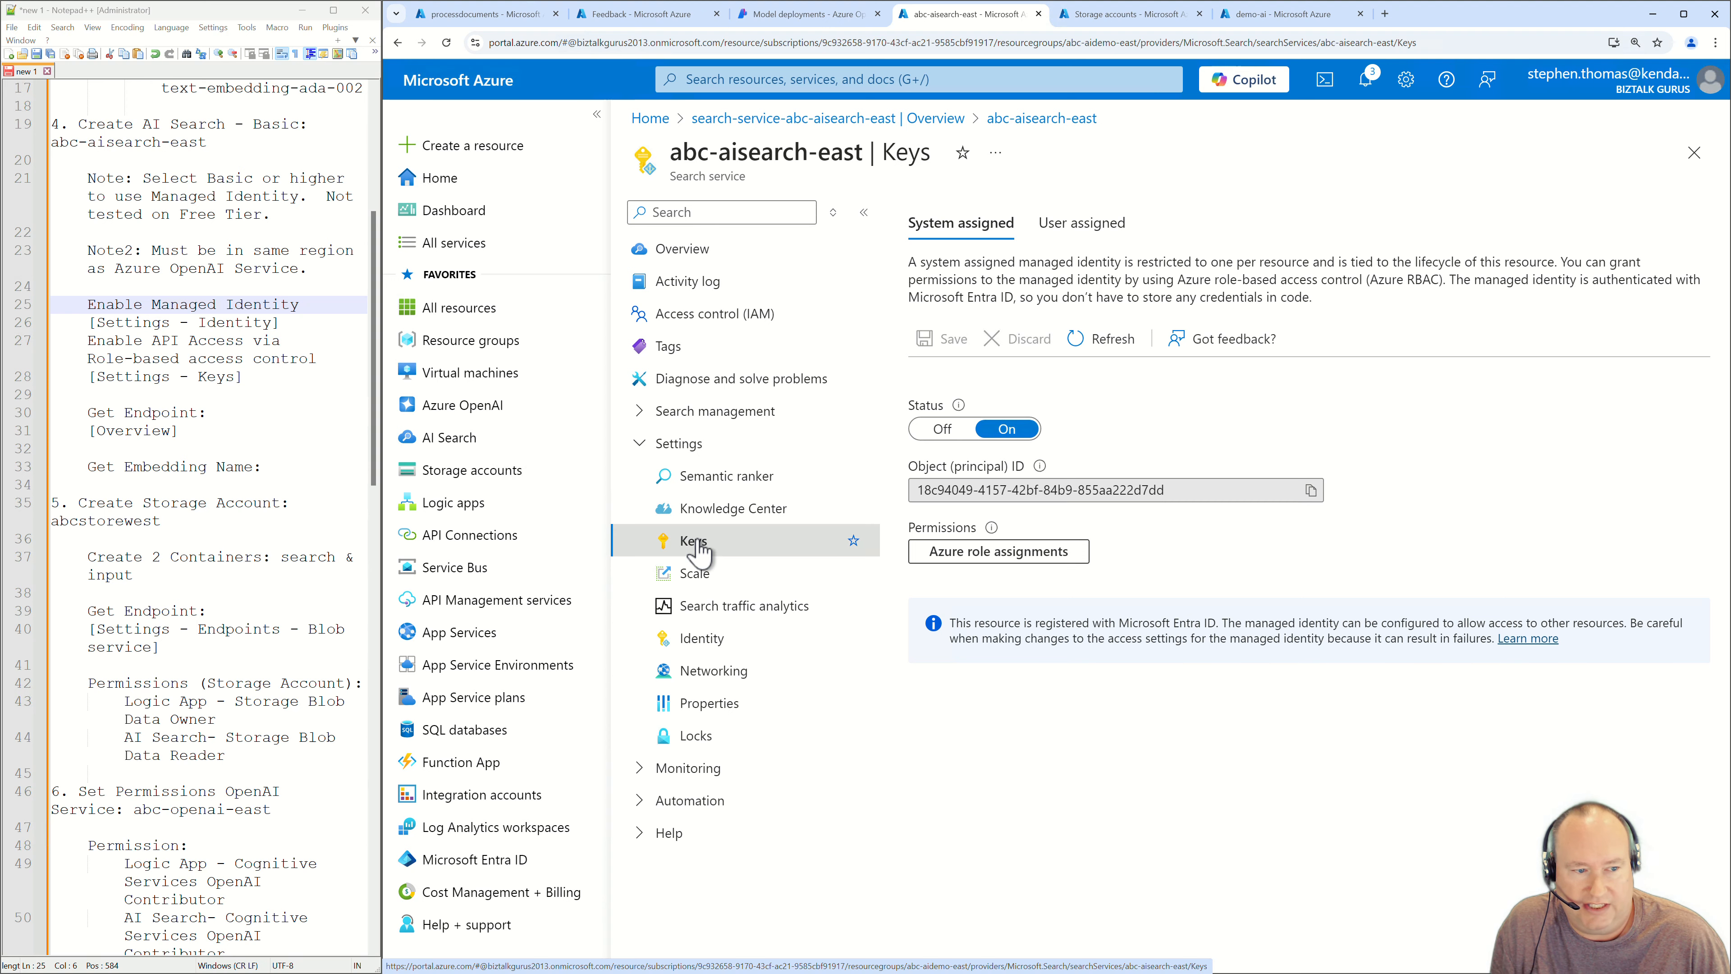
click(117, 344)
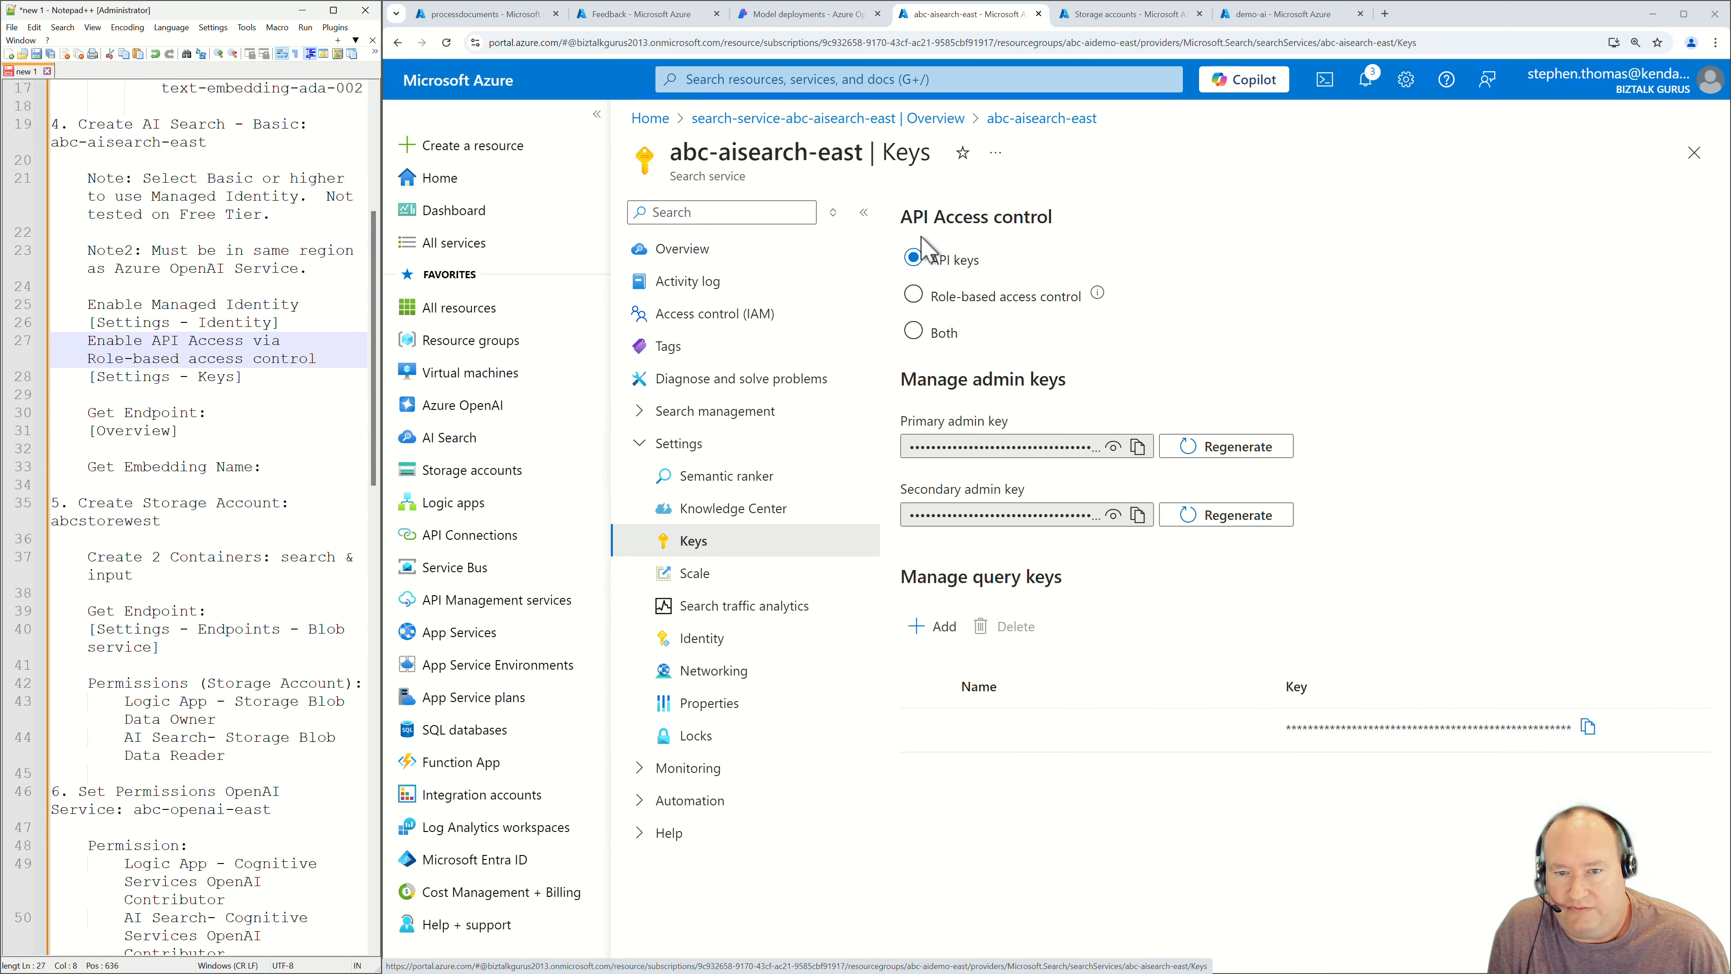
click(930, 334)
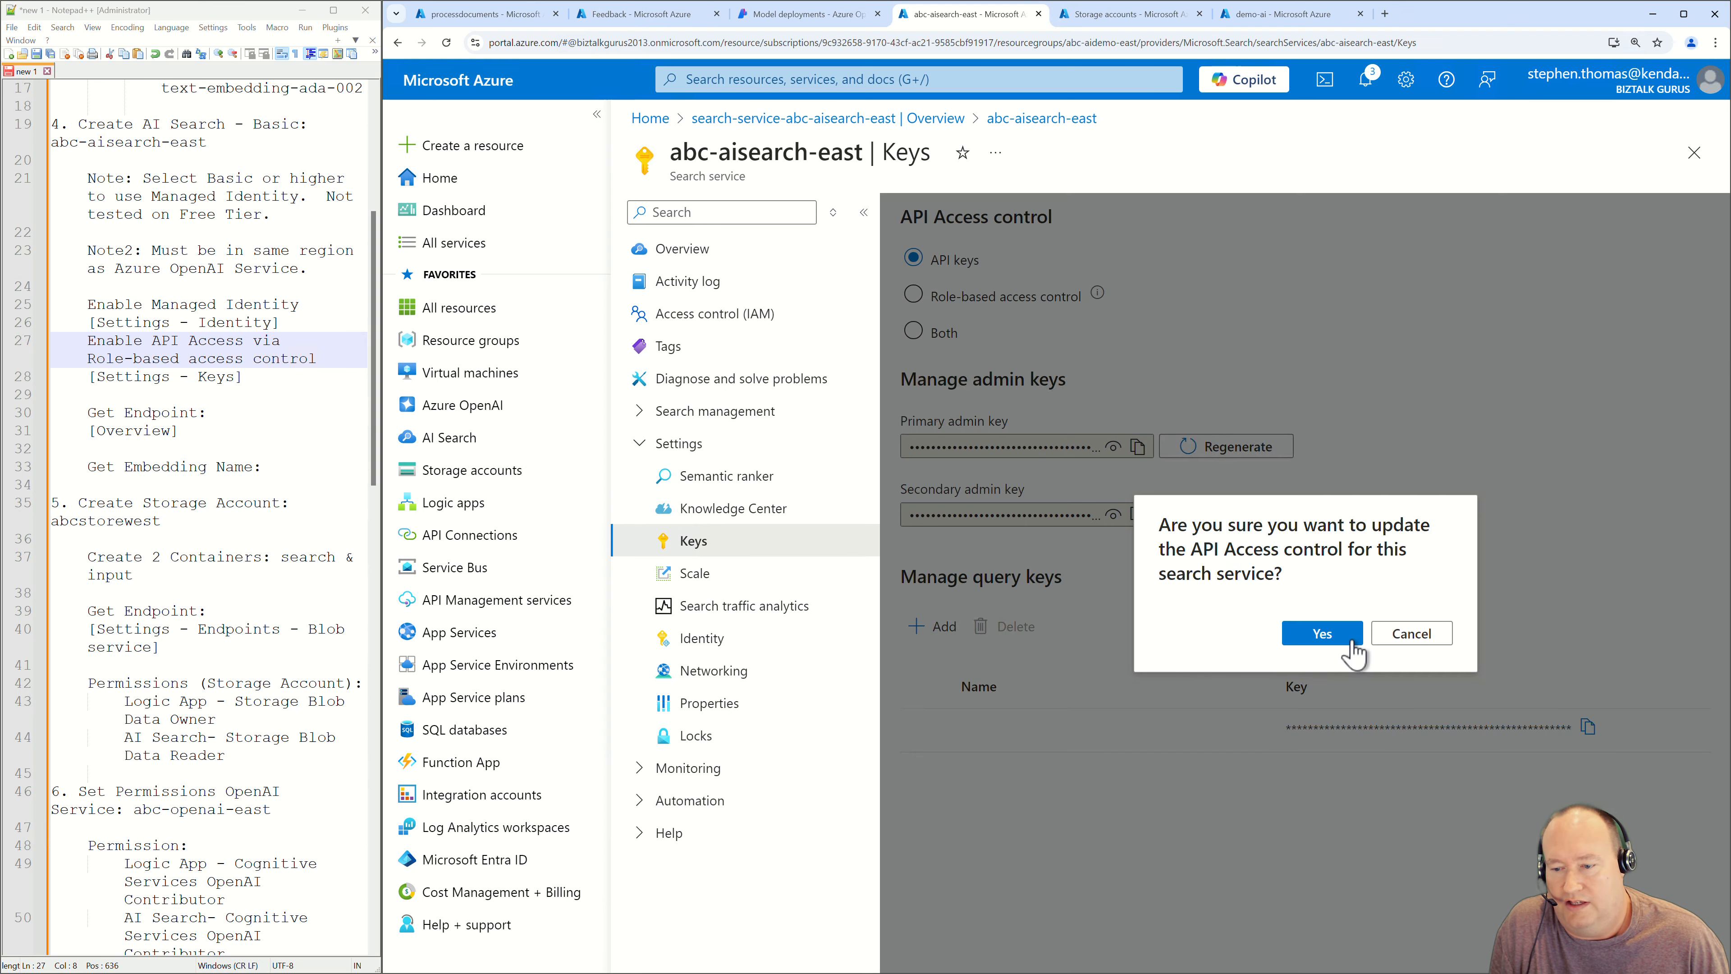
click(1351, 641)
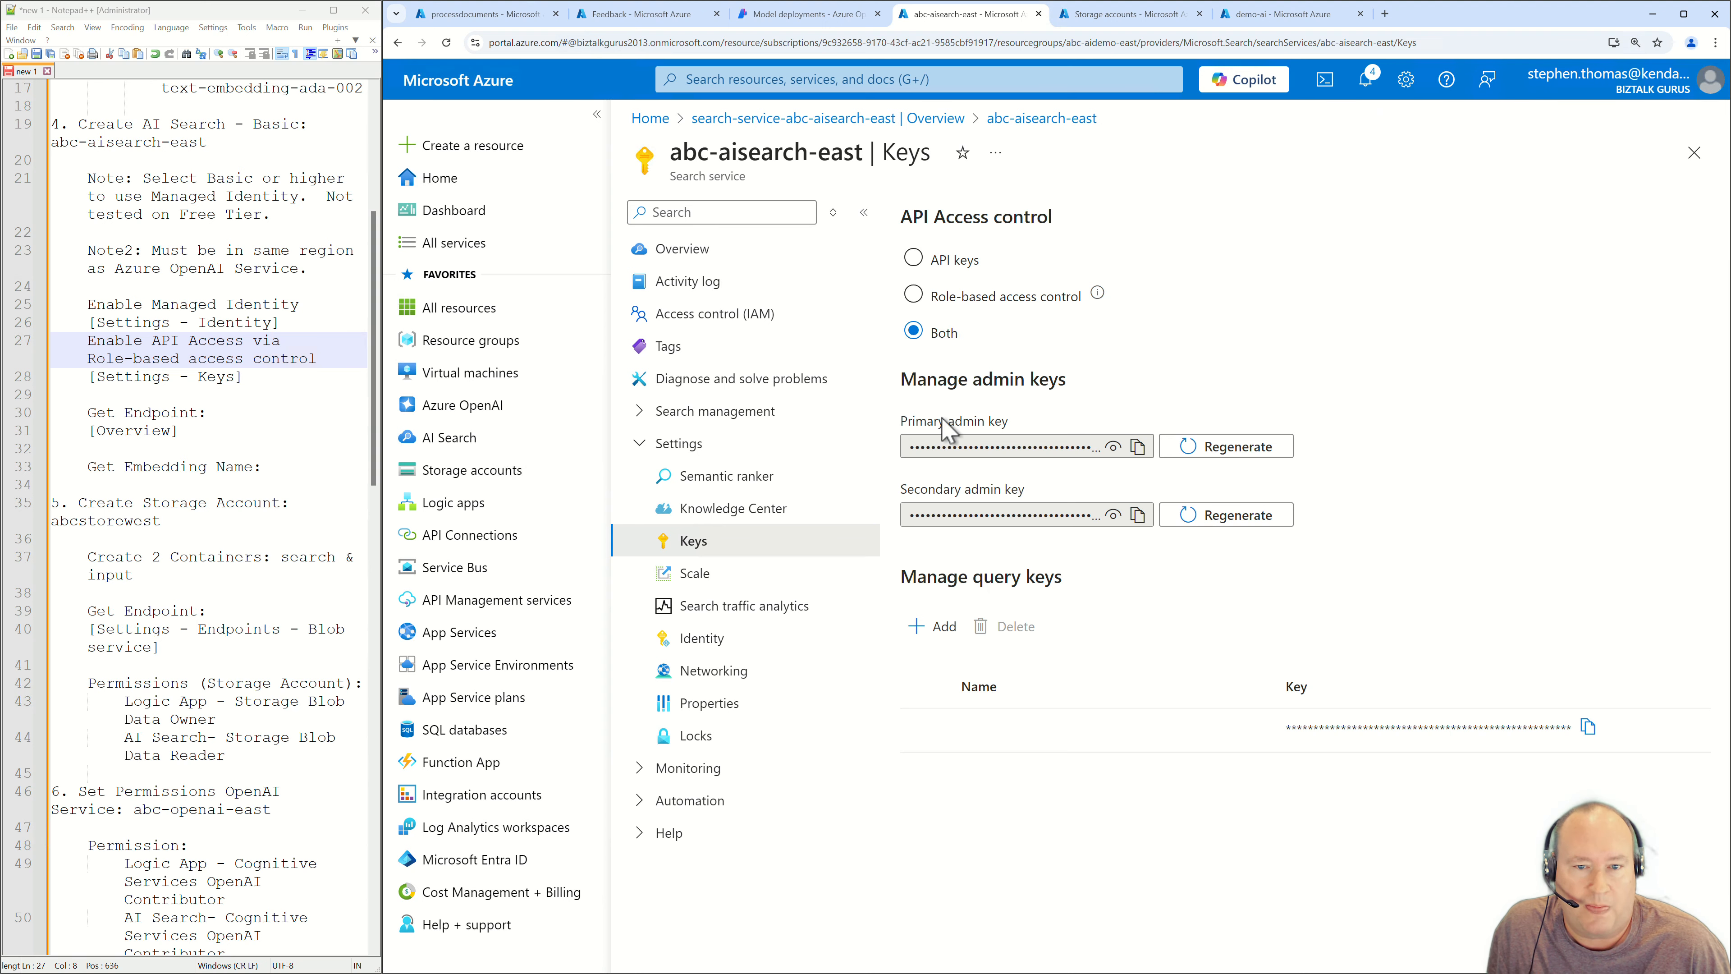
Copy the abc-aisearch-east service URL from its overview and paste it beneath "Azure Search Connection:" in the Notepad++ notes.
click(678, 251)
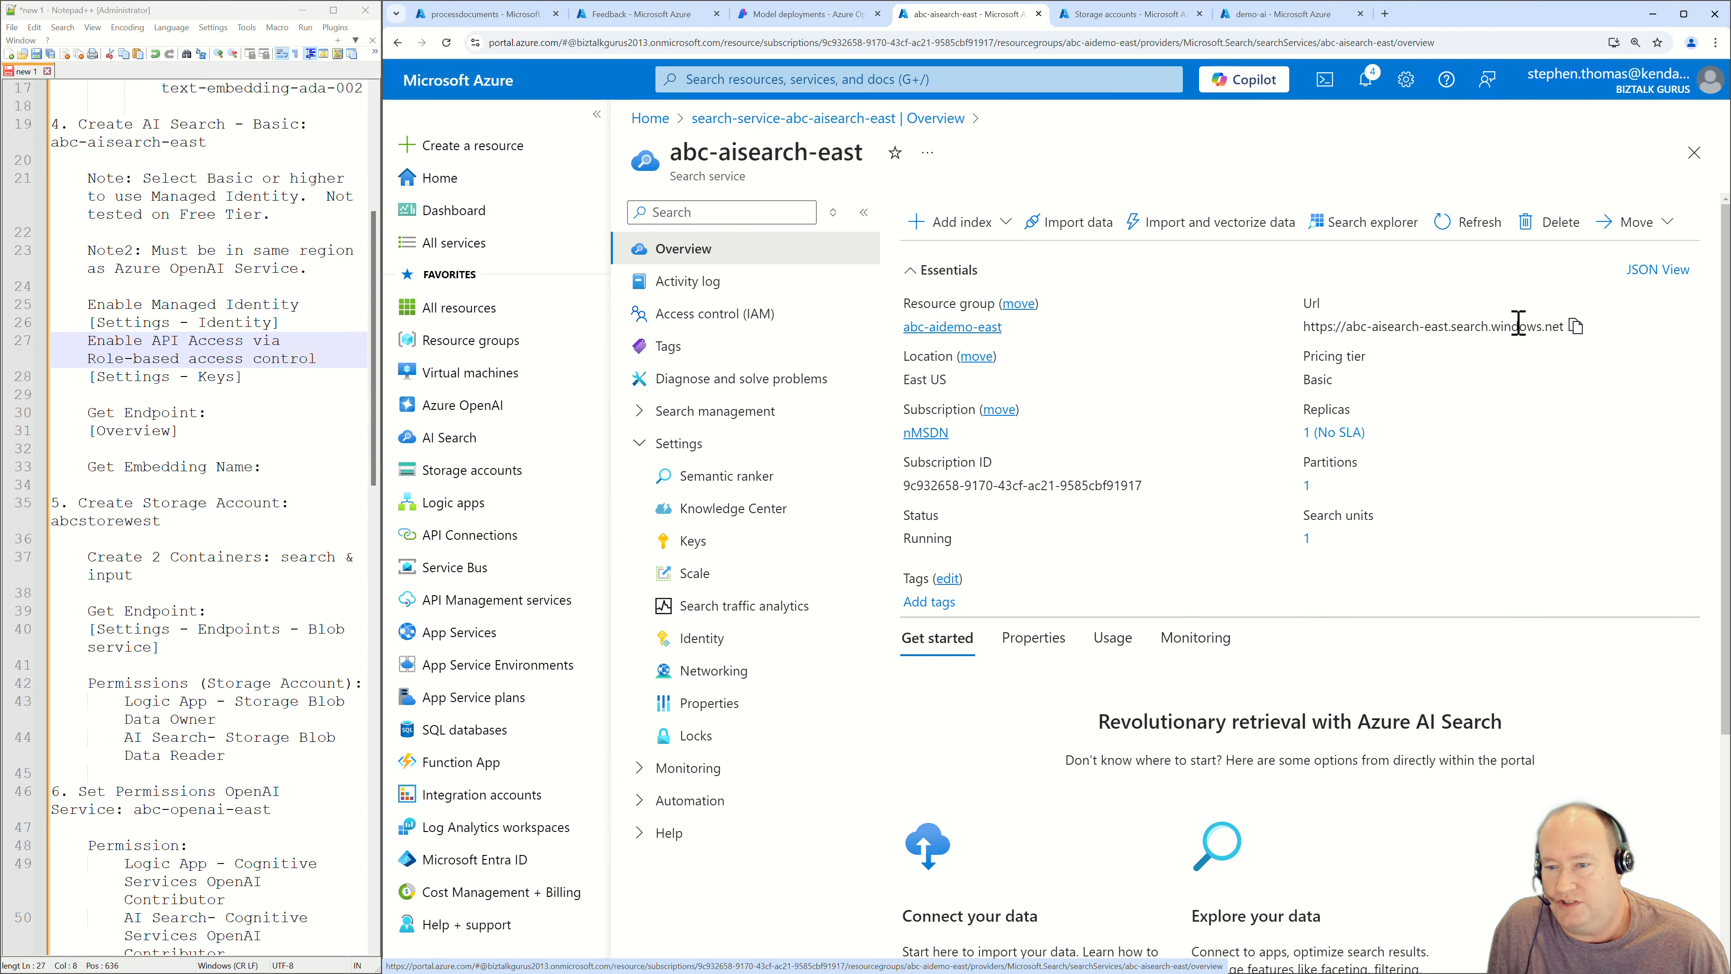
click(1575, 326)
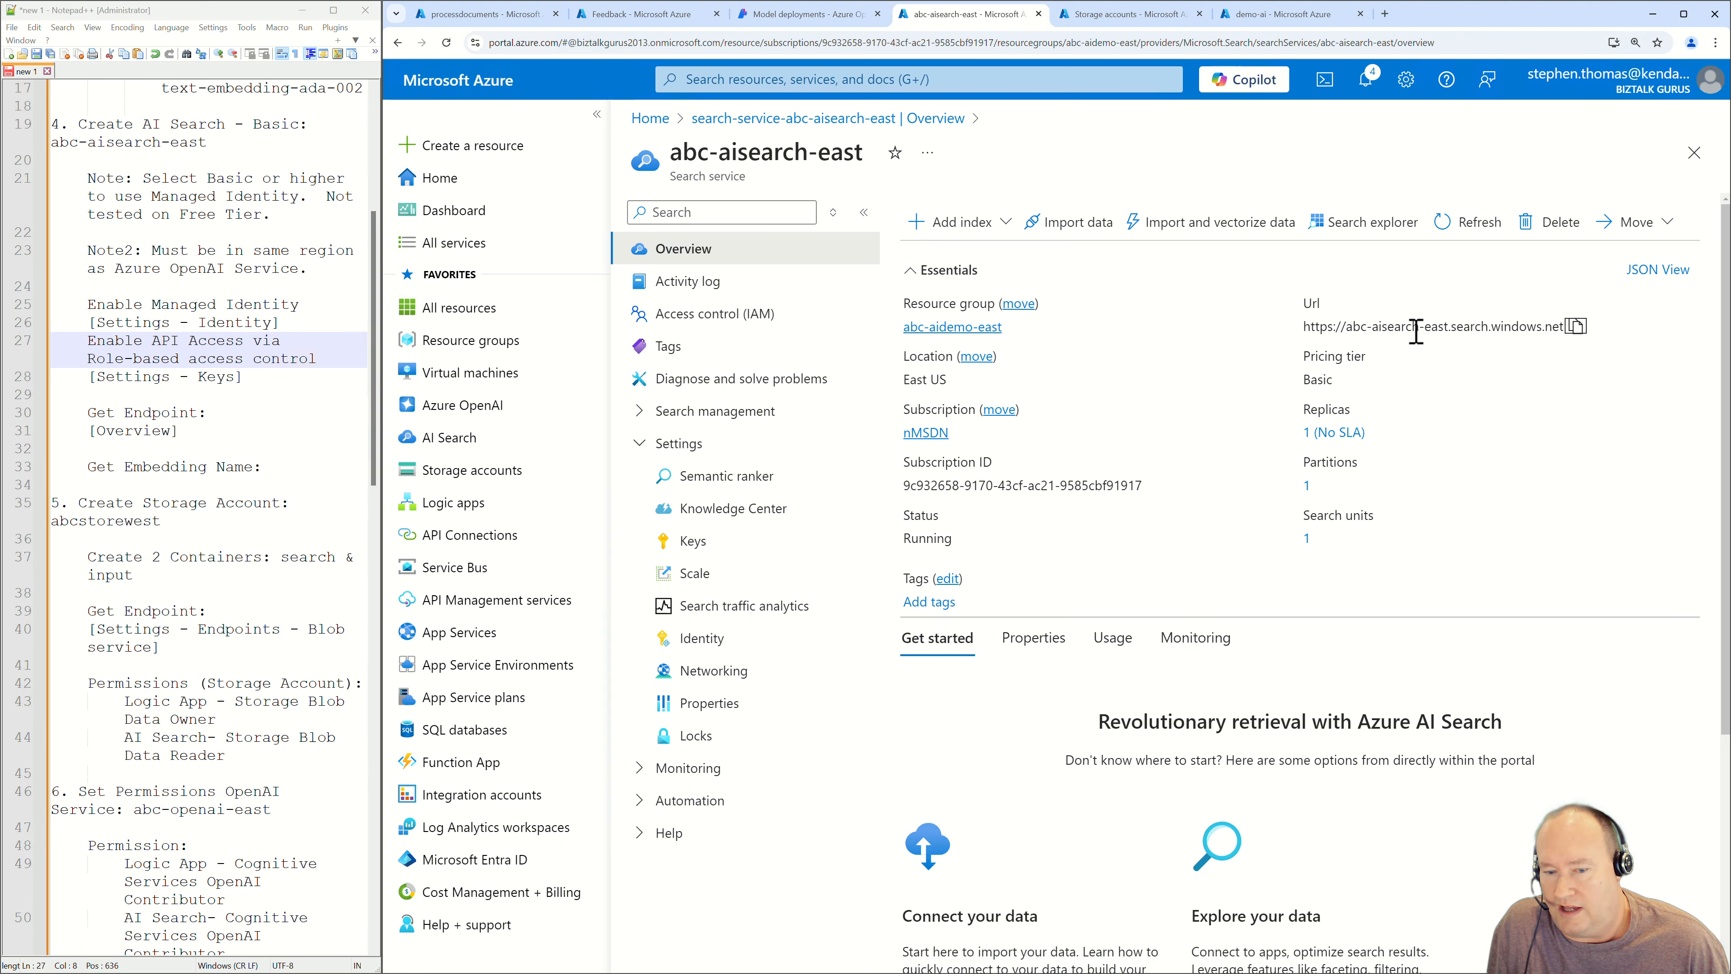
click(308, 737)
scroll(308, 743, down, 16)
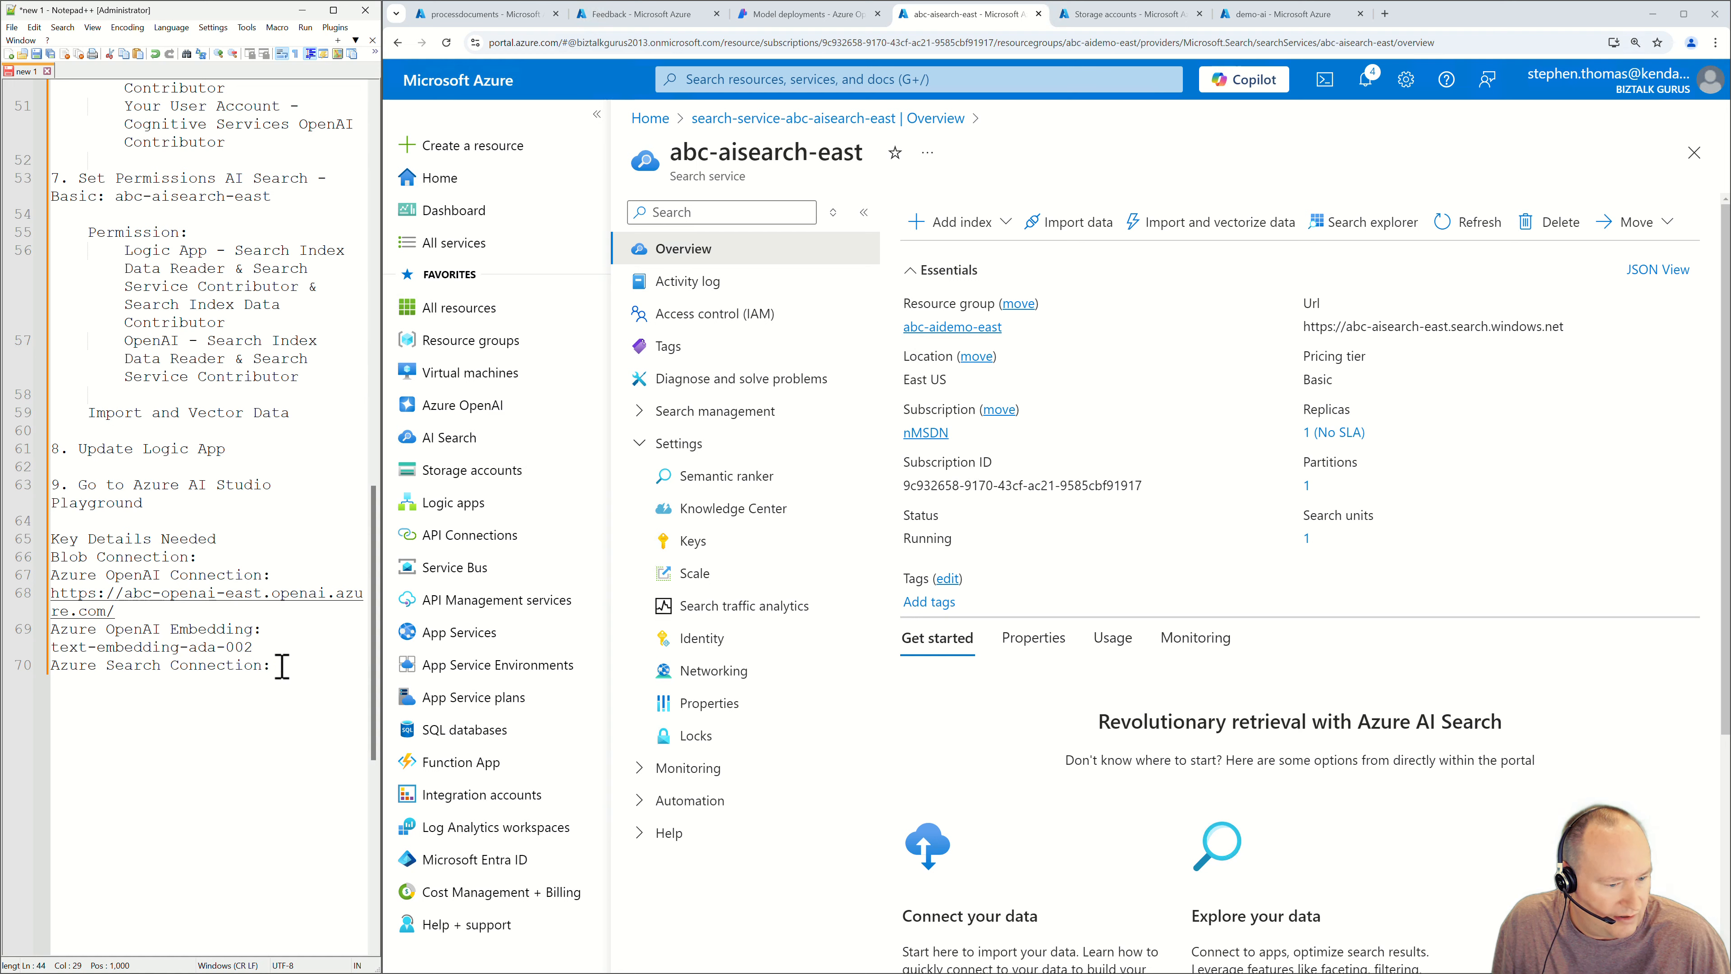
click(283, 665)
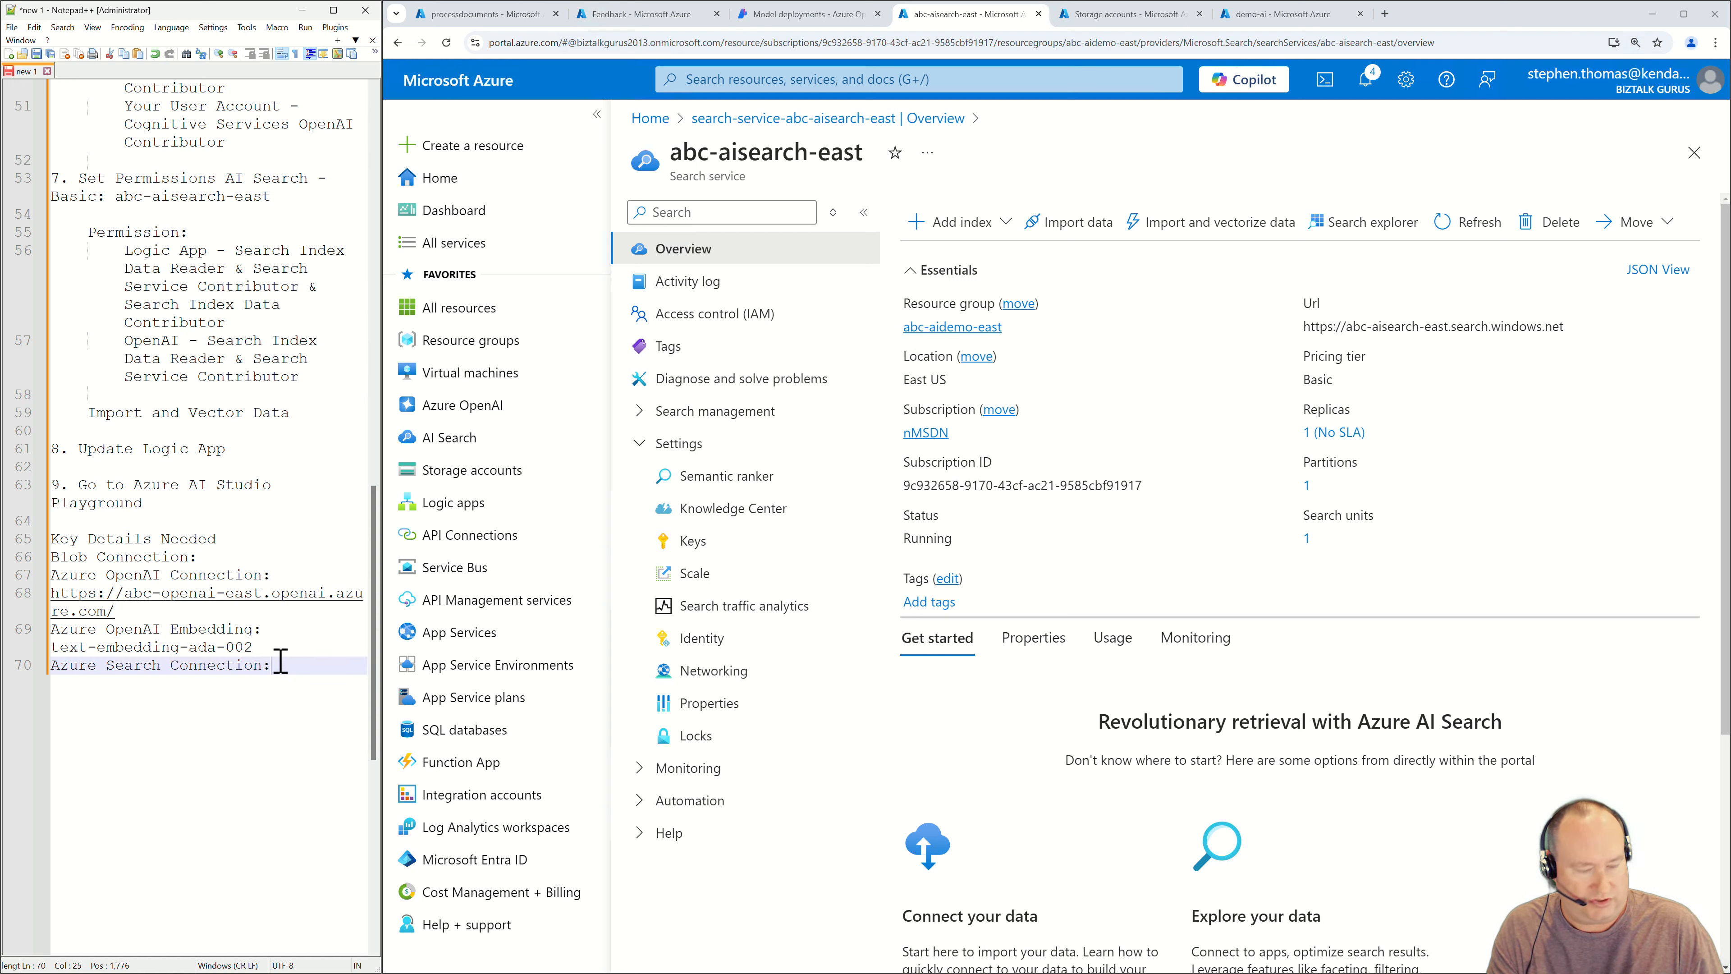
key(ctrl+v)
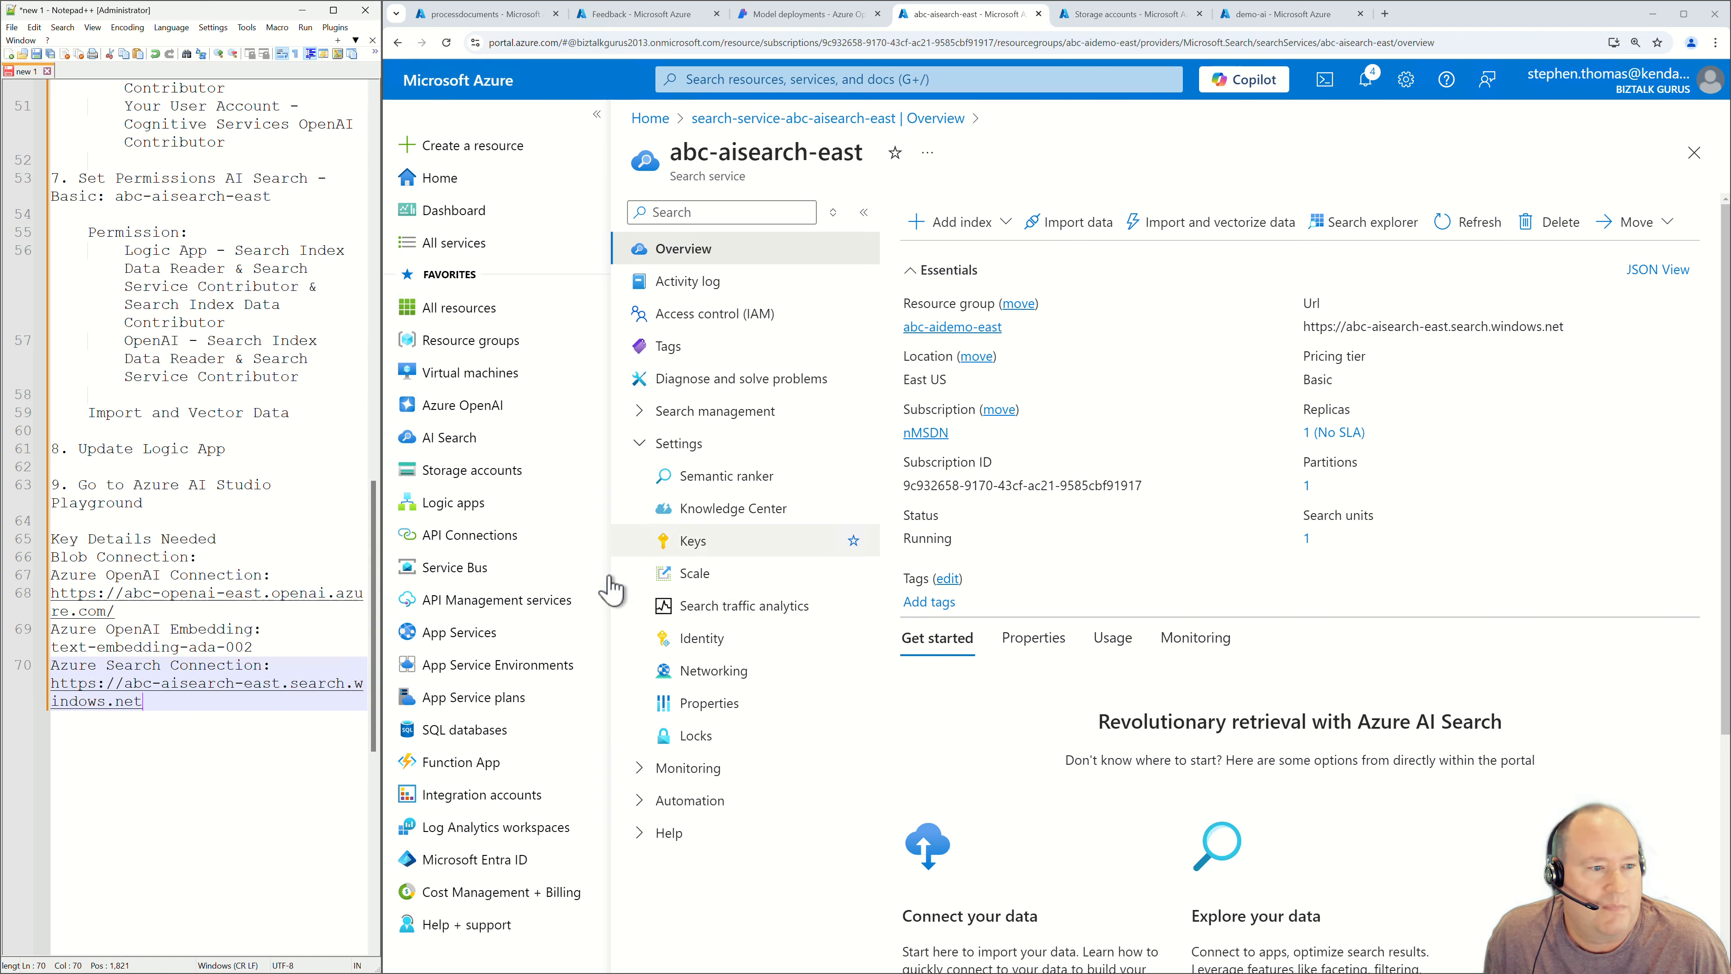
Review the storage account tasks in the notes, then begin creating a new storage account in the Azure portal.
scroll(84, 395, up, 2)
scroll(102, 396, up, 17)
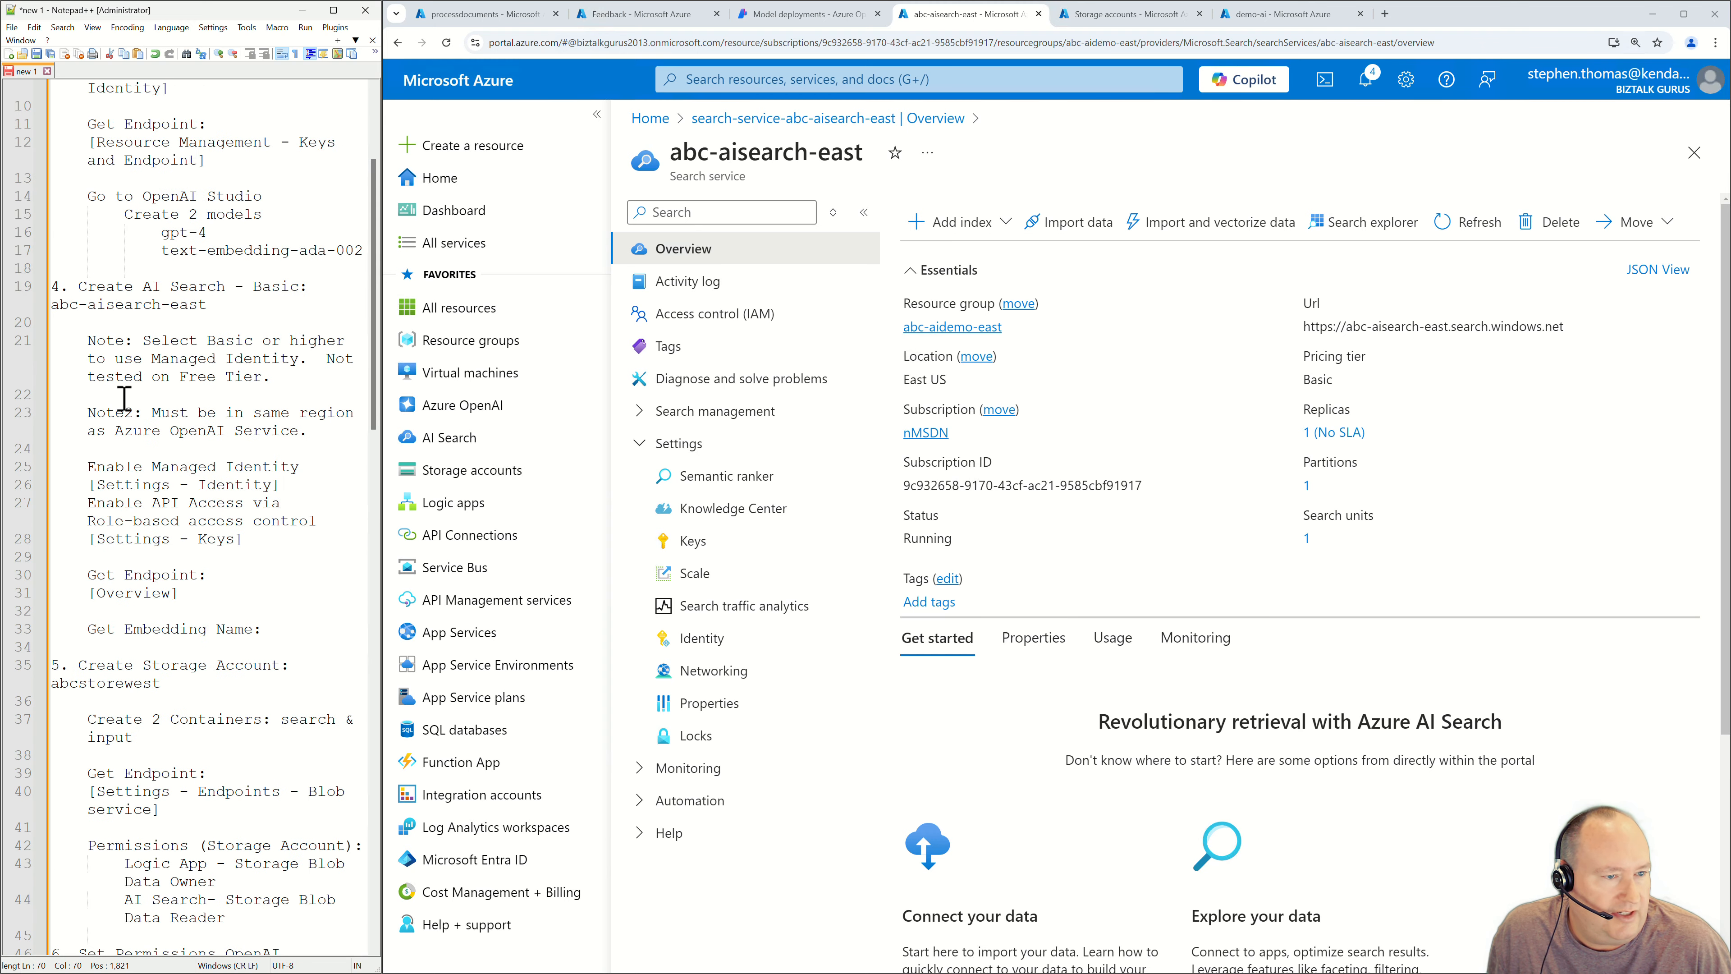
click(163, 304)
scroll(198, 334, down, 7)
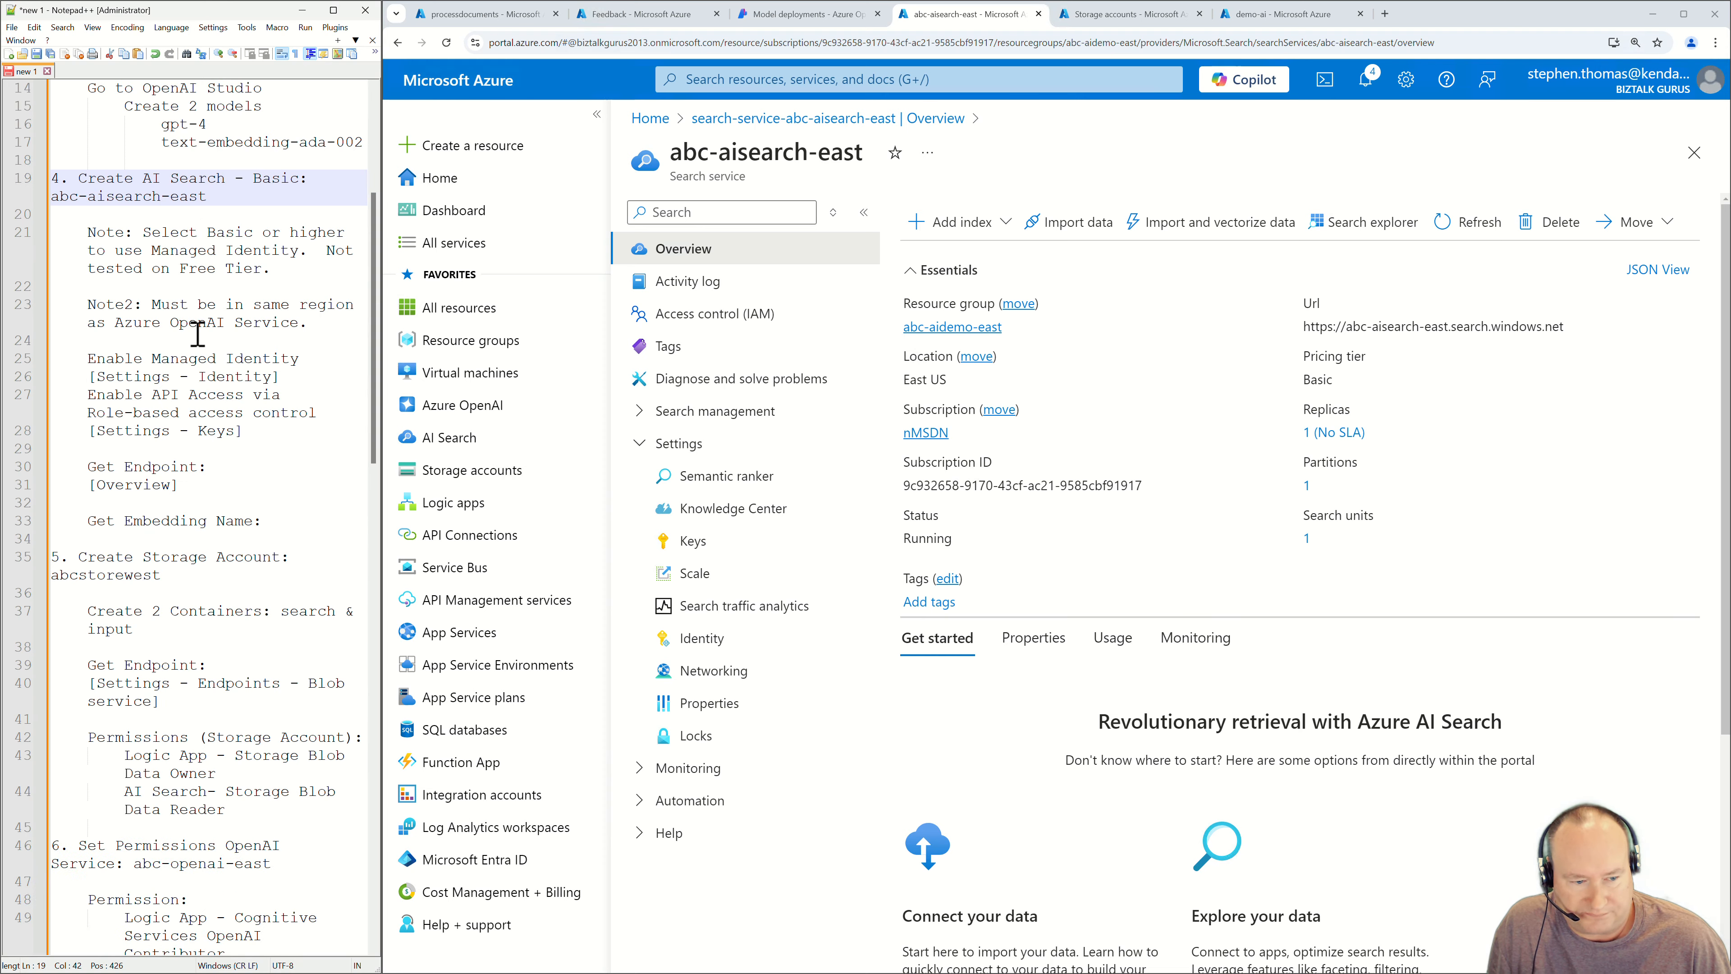
scroll(198, 334, down, 1)
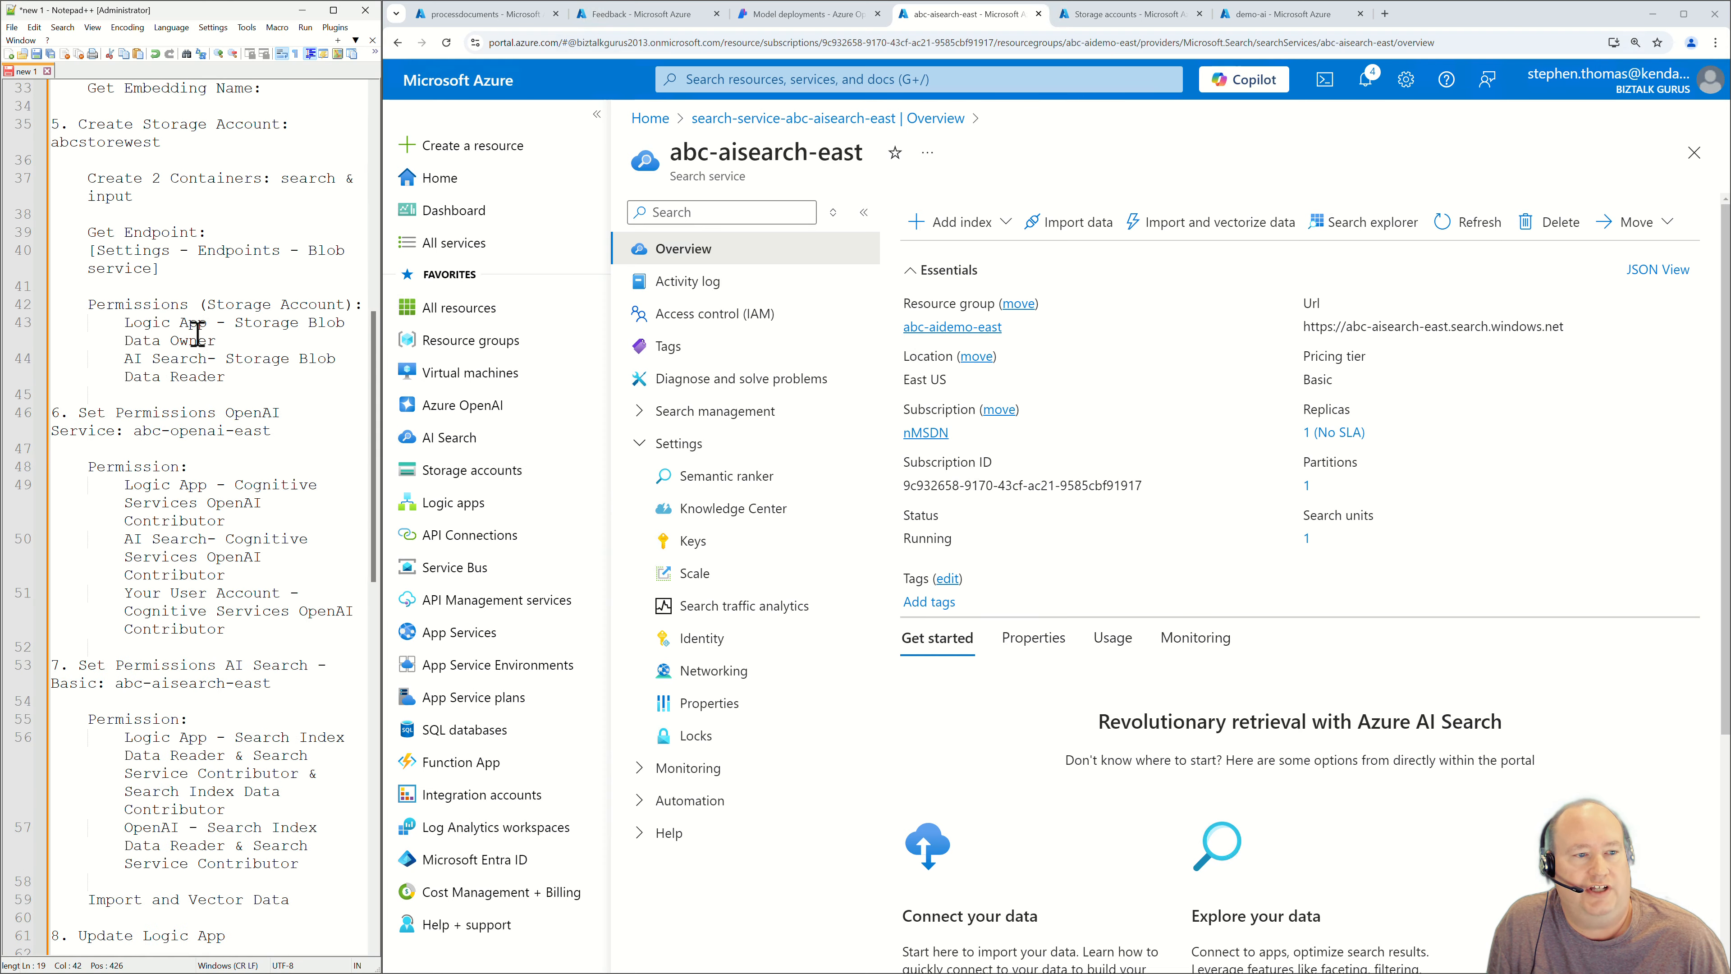
click(1124, 16)
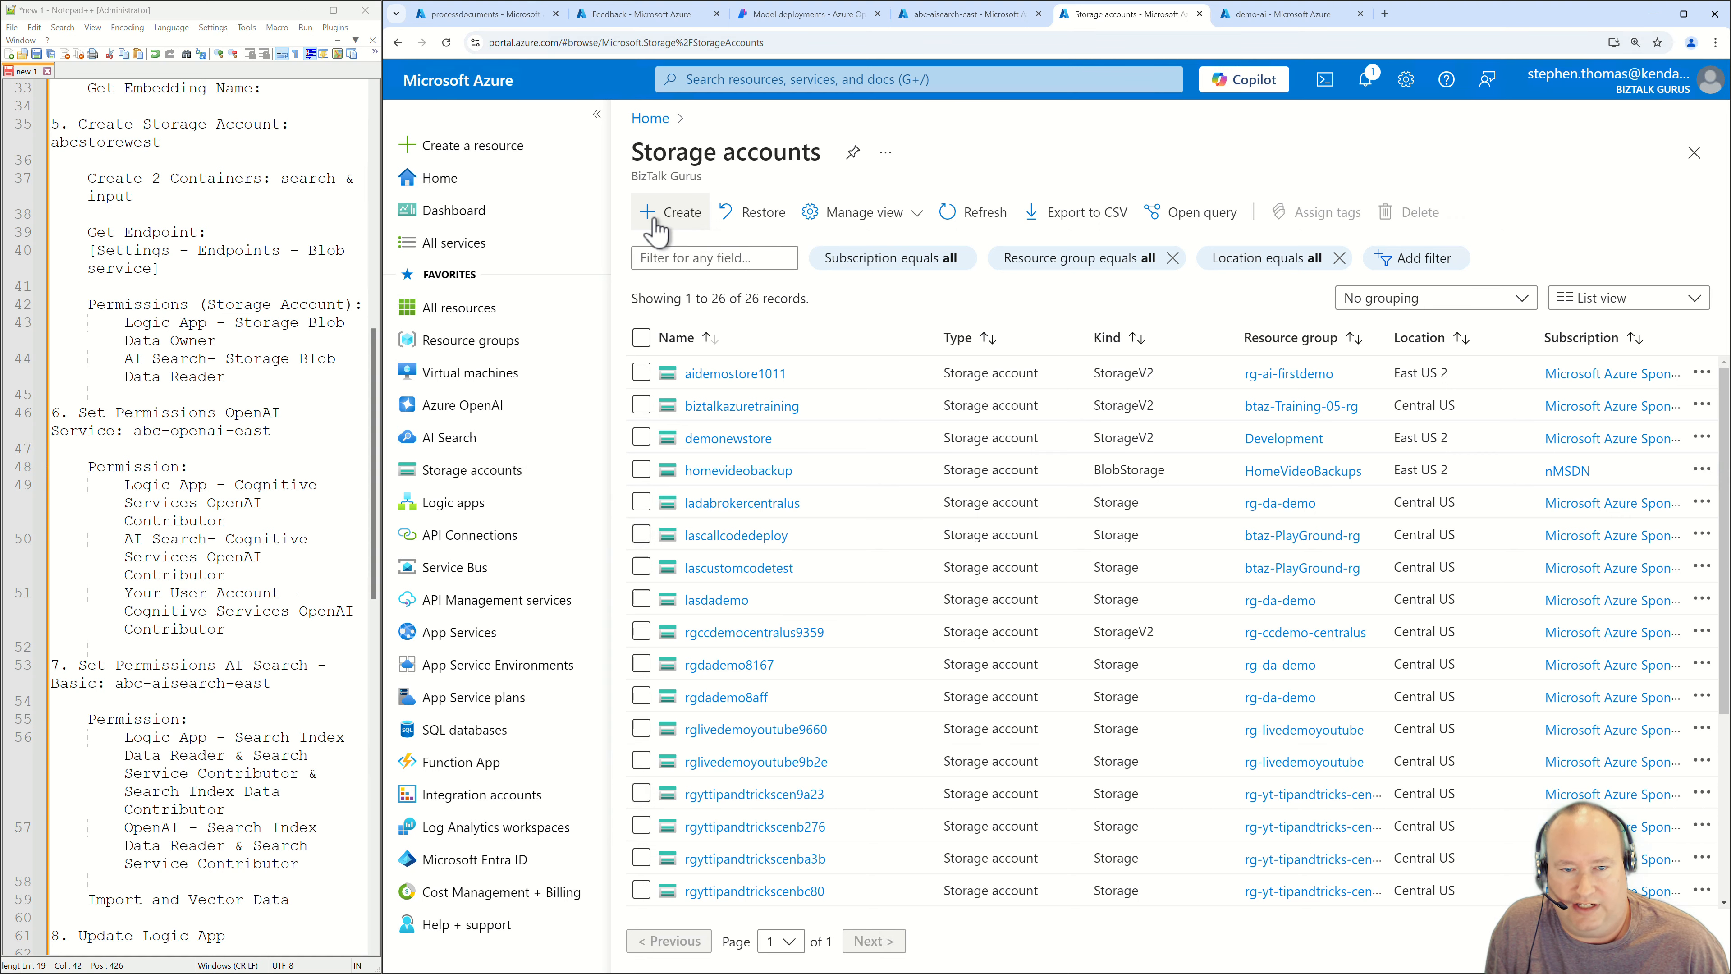
click(664, 212)
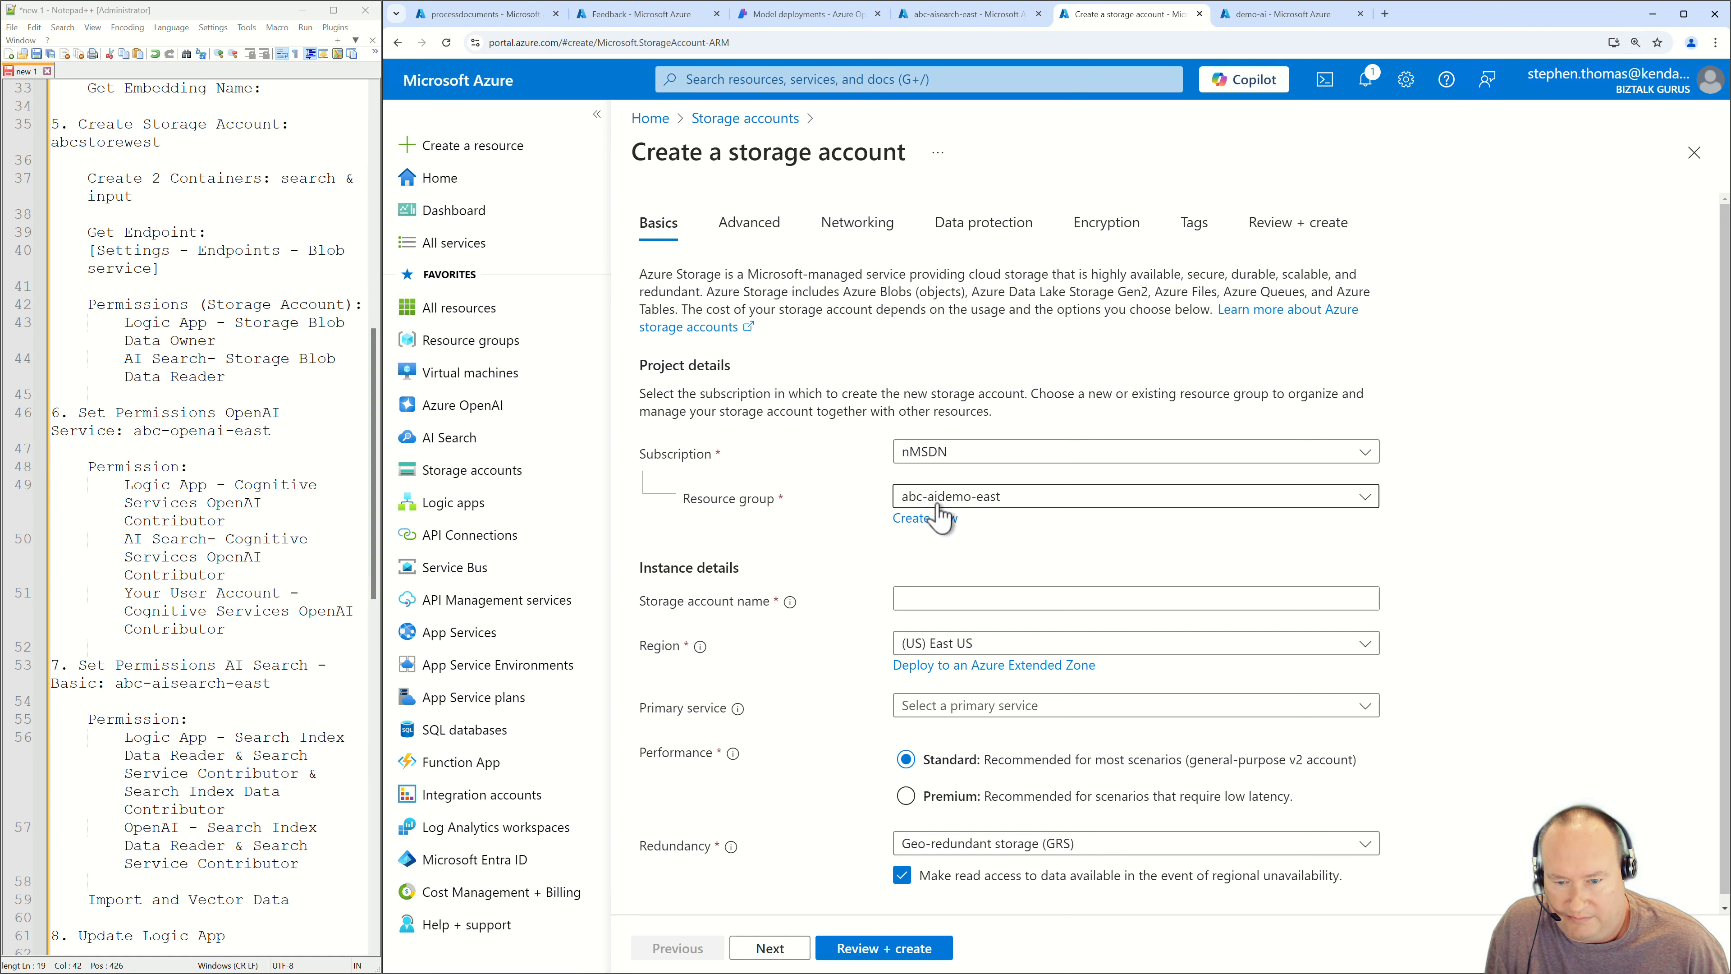
Name the storage account abcstoreeast, adapting the storage account name given in the notes.
click(911, 602)
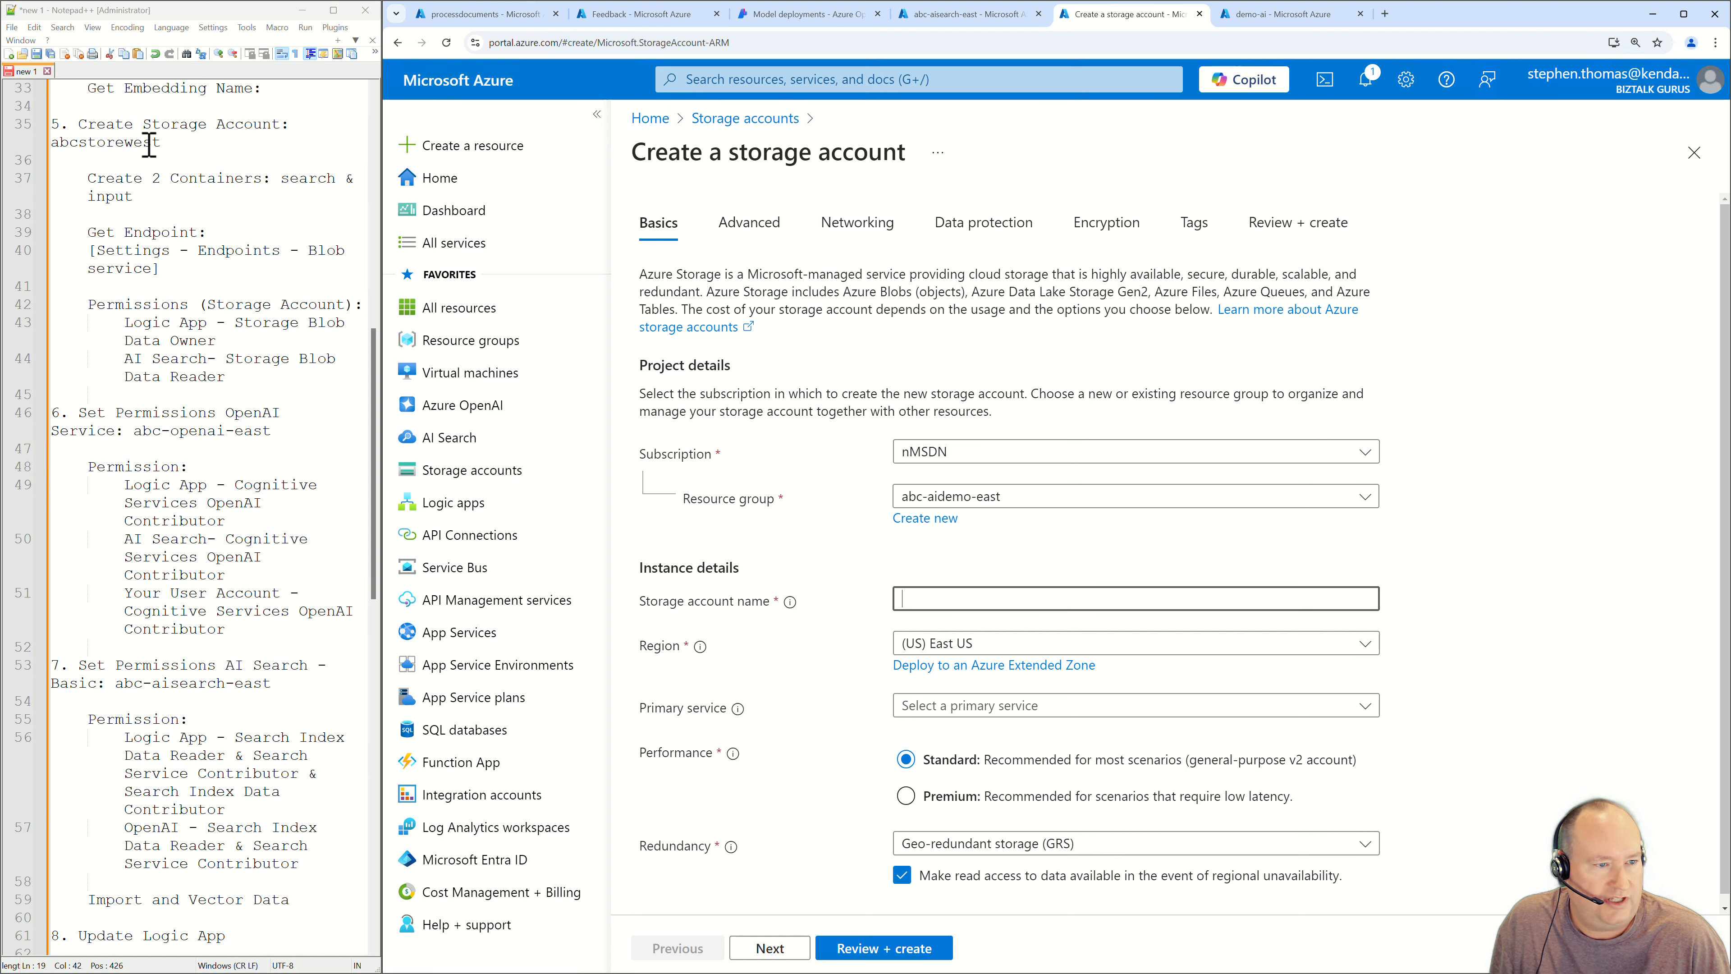
drag(149, 145, 51, 151)
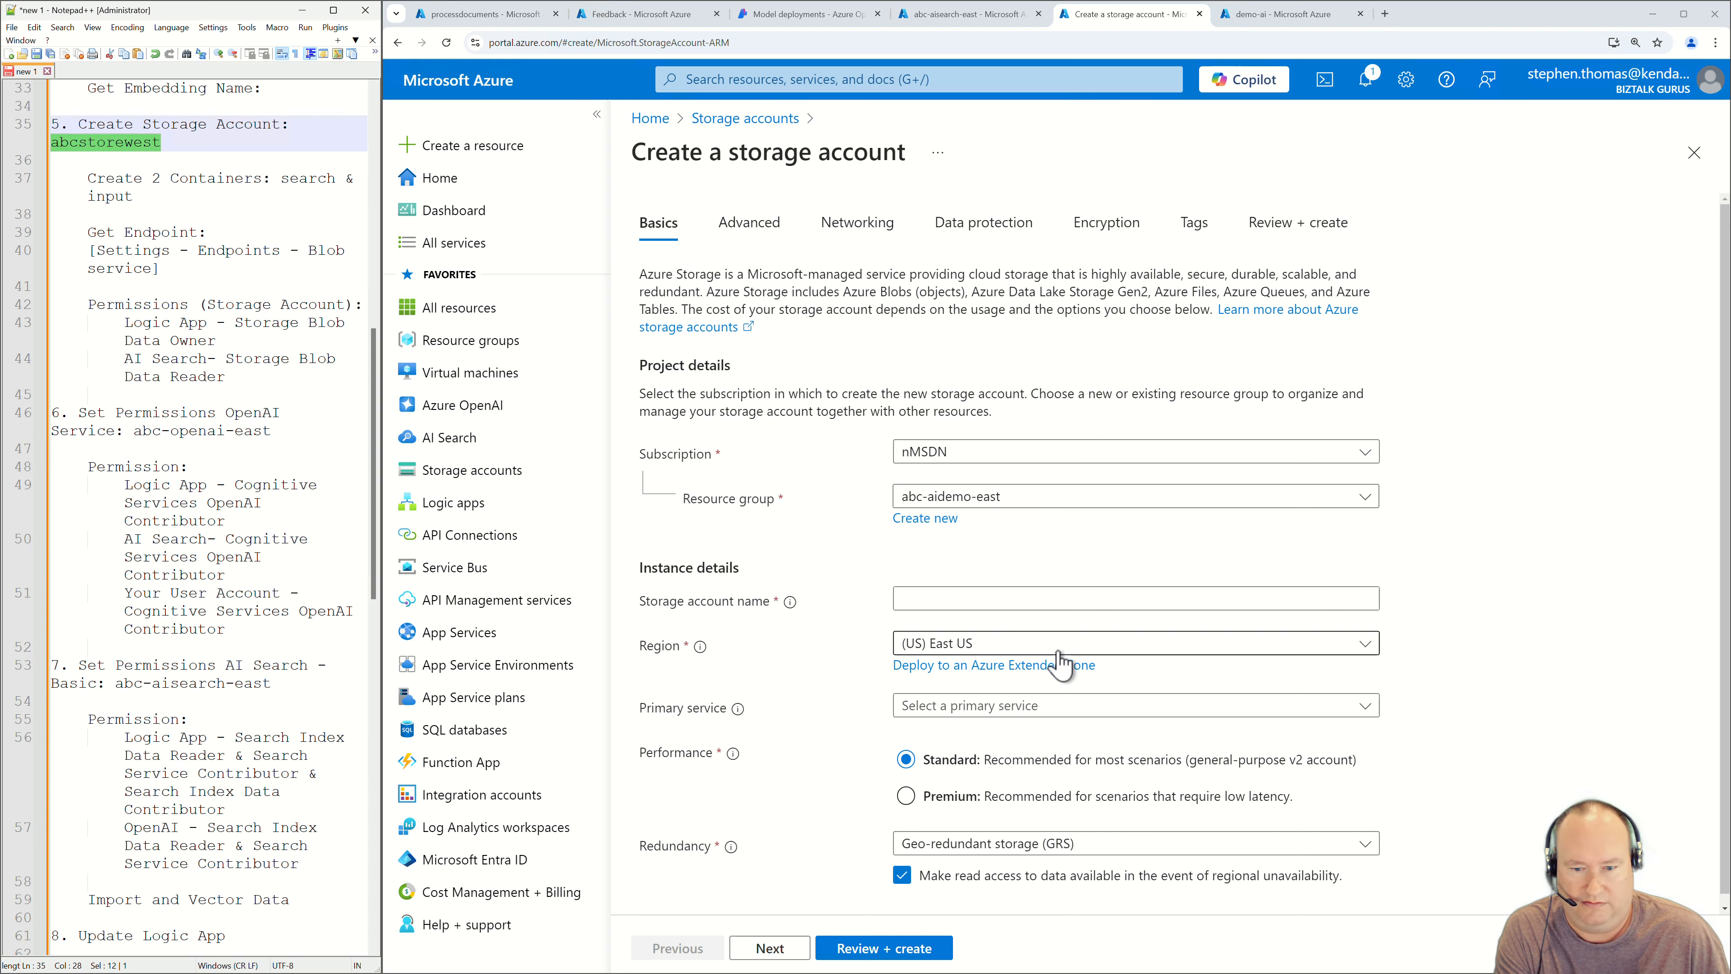
click(1007, 606)
key(ctrl+v)
key(BackSpace)
key(BackSpace)
key(BackSpace)
key(BackSpace)
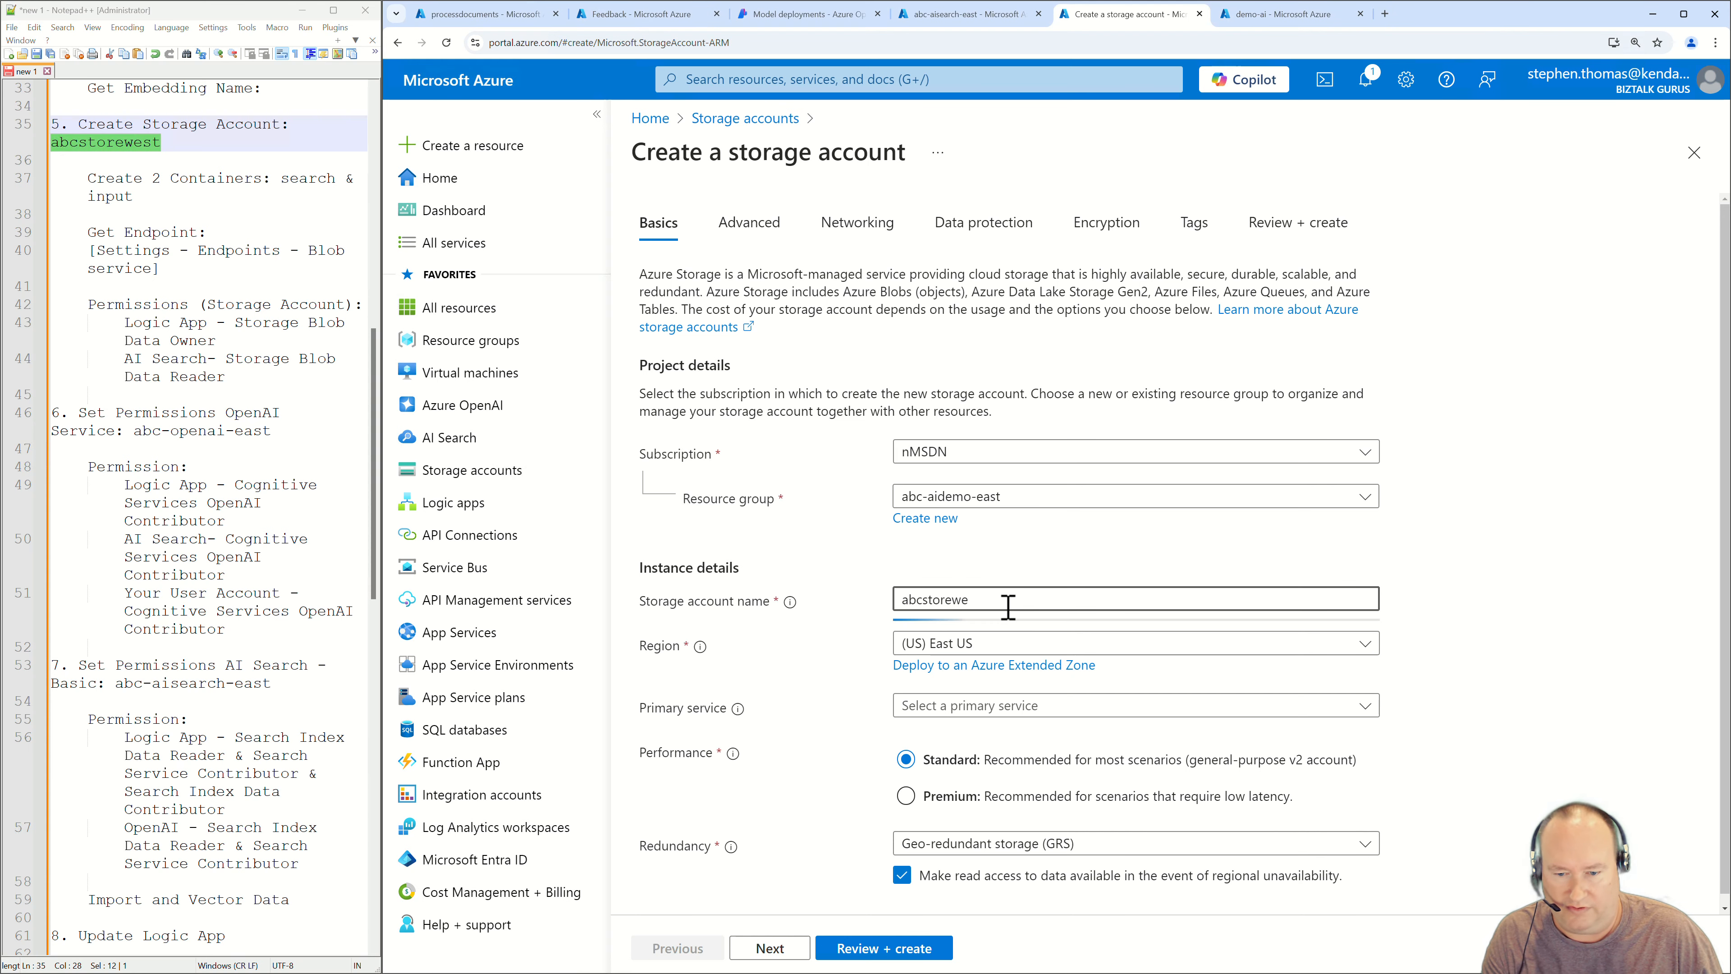
text(east)
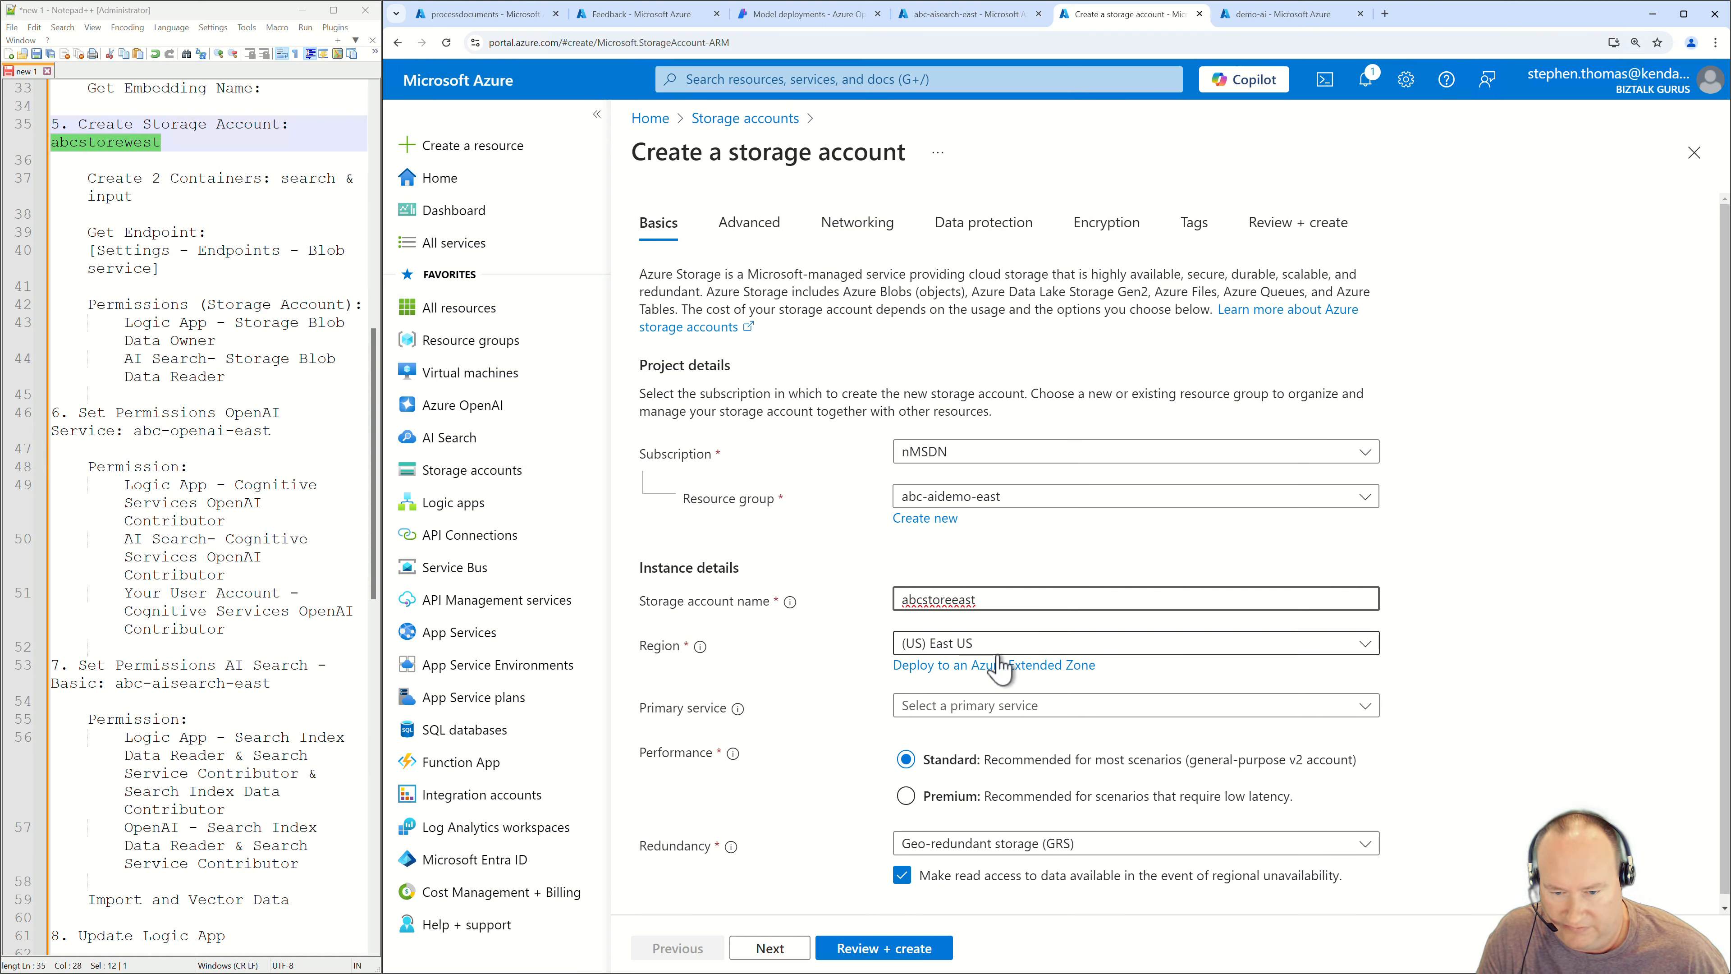
Set the primary service to Azure Blob Storage or Azure Data Lake Storage Gen 2 and redundancy to Locally-redundant storage (LRS), and create the account.
click(974, 713)
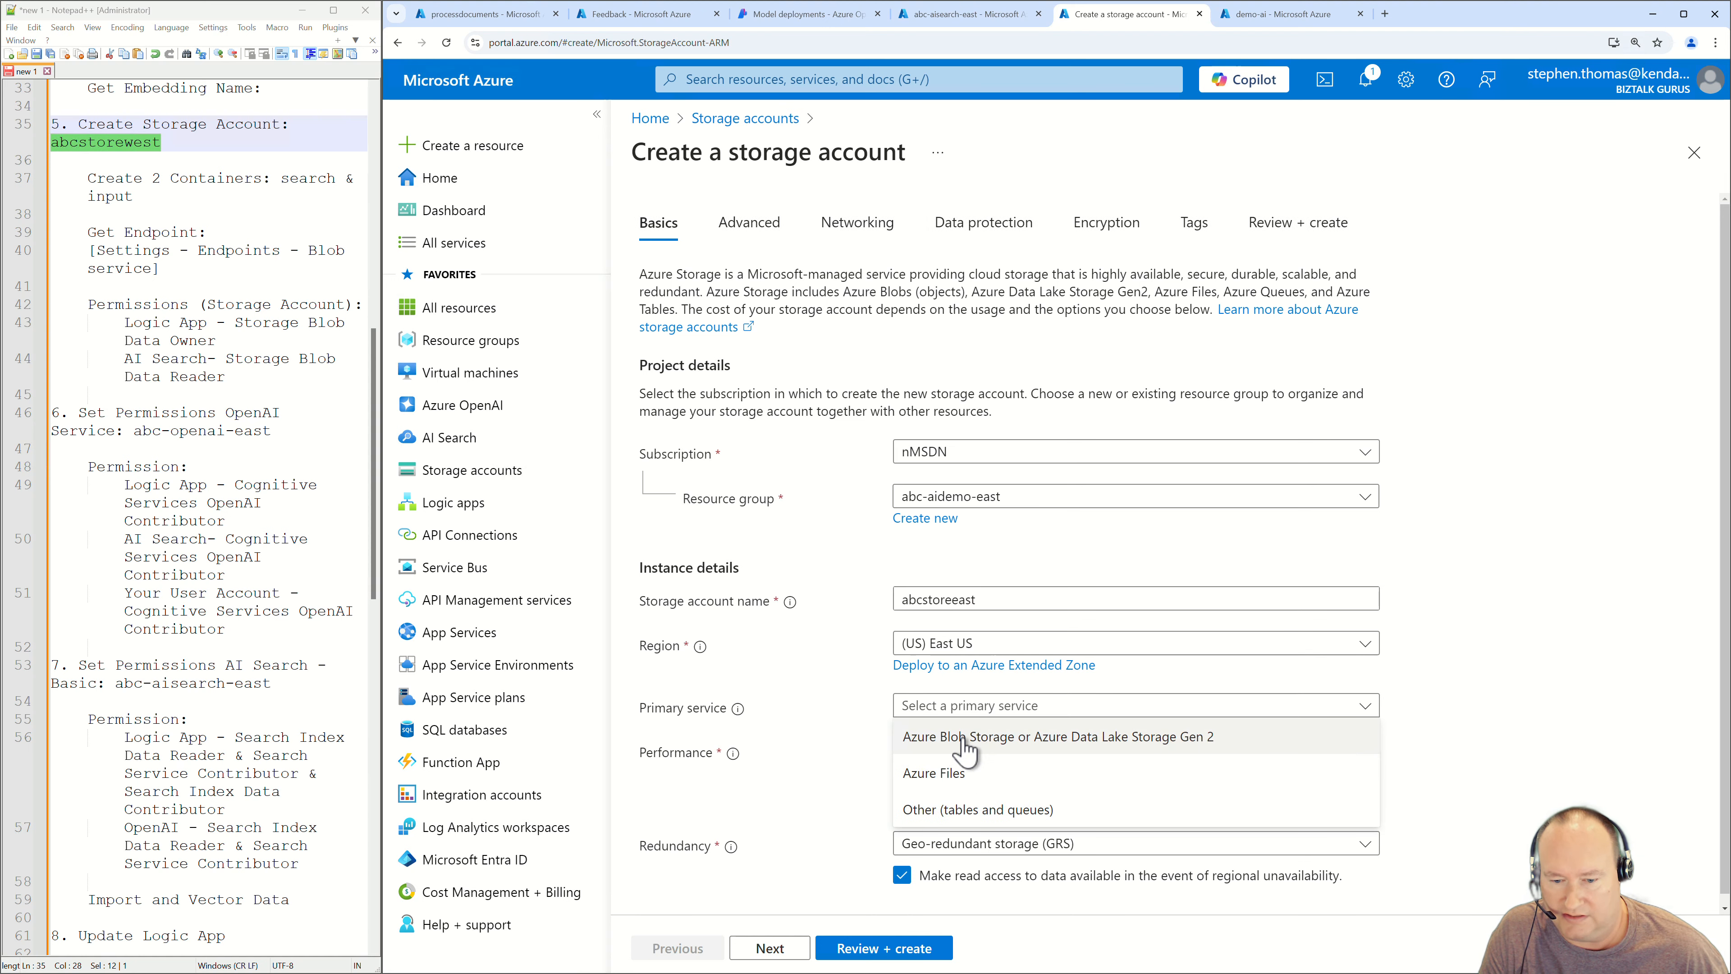
click(966, 738)
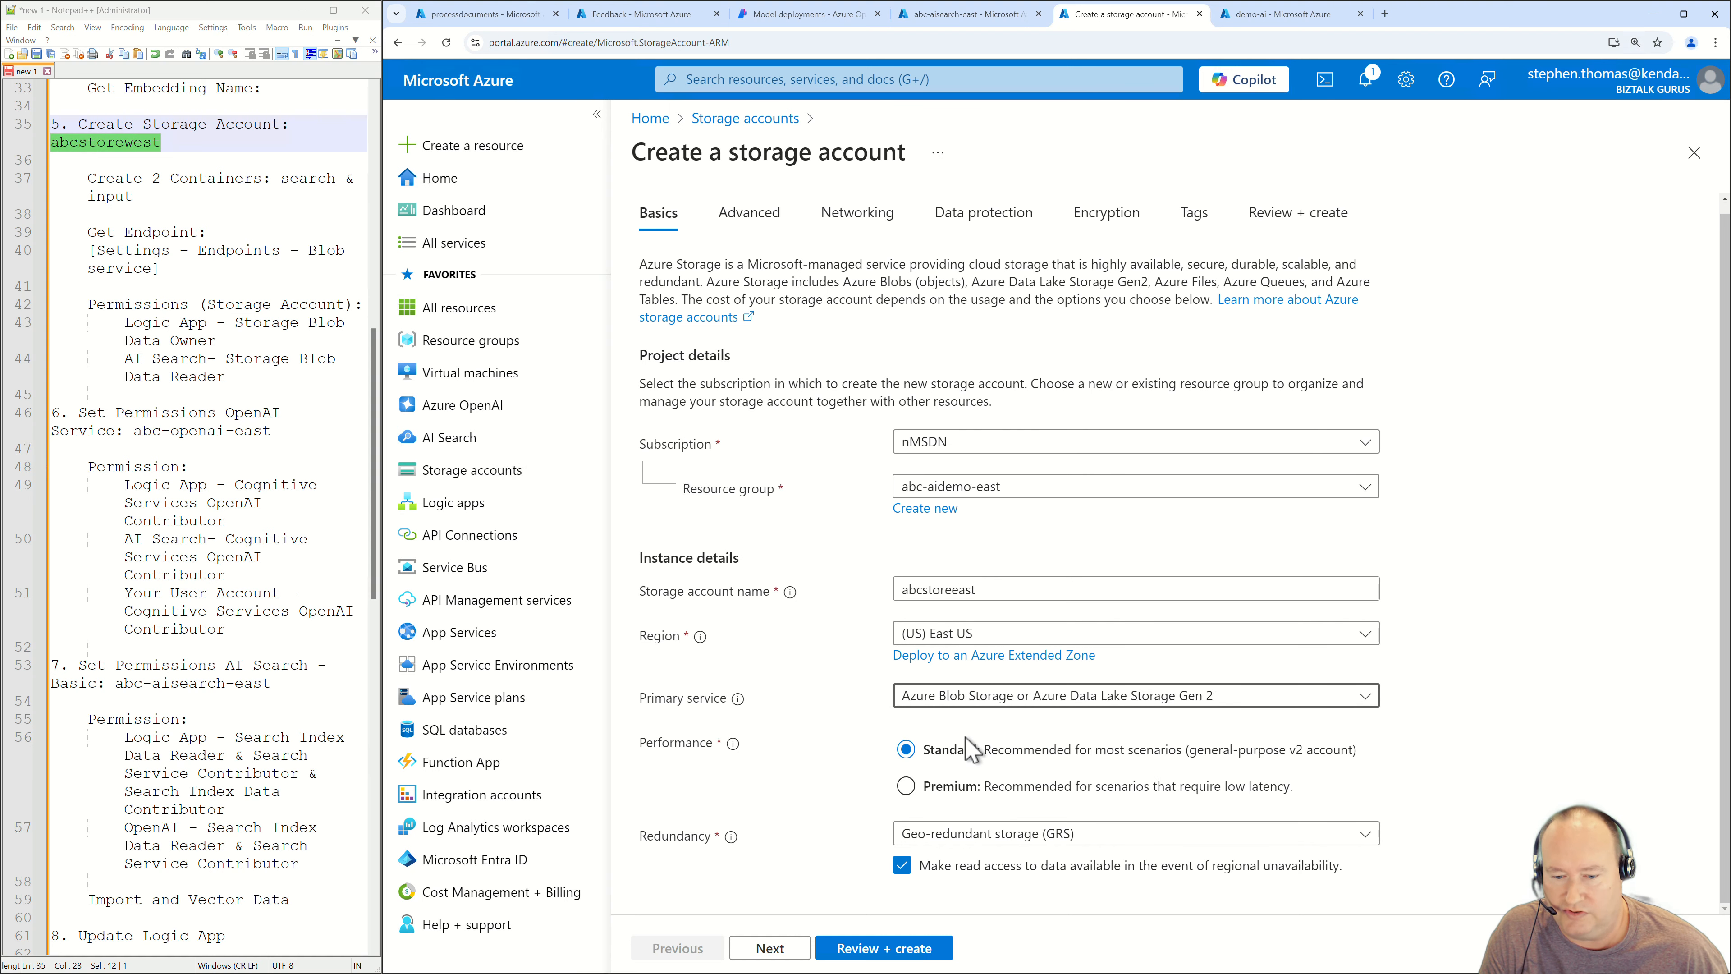
click(971, 843)
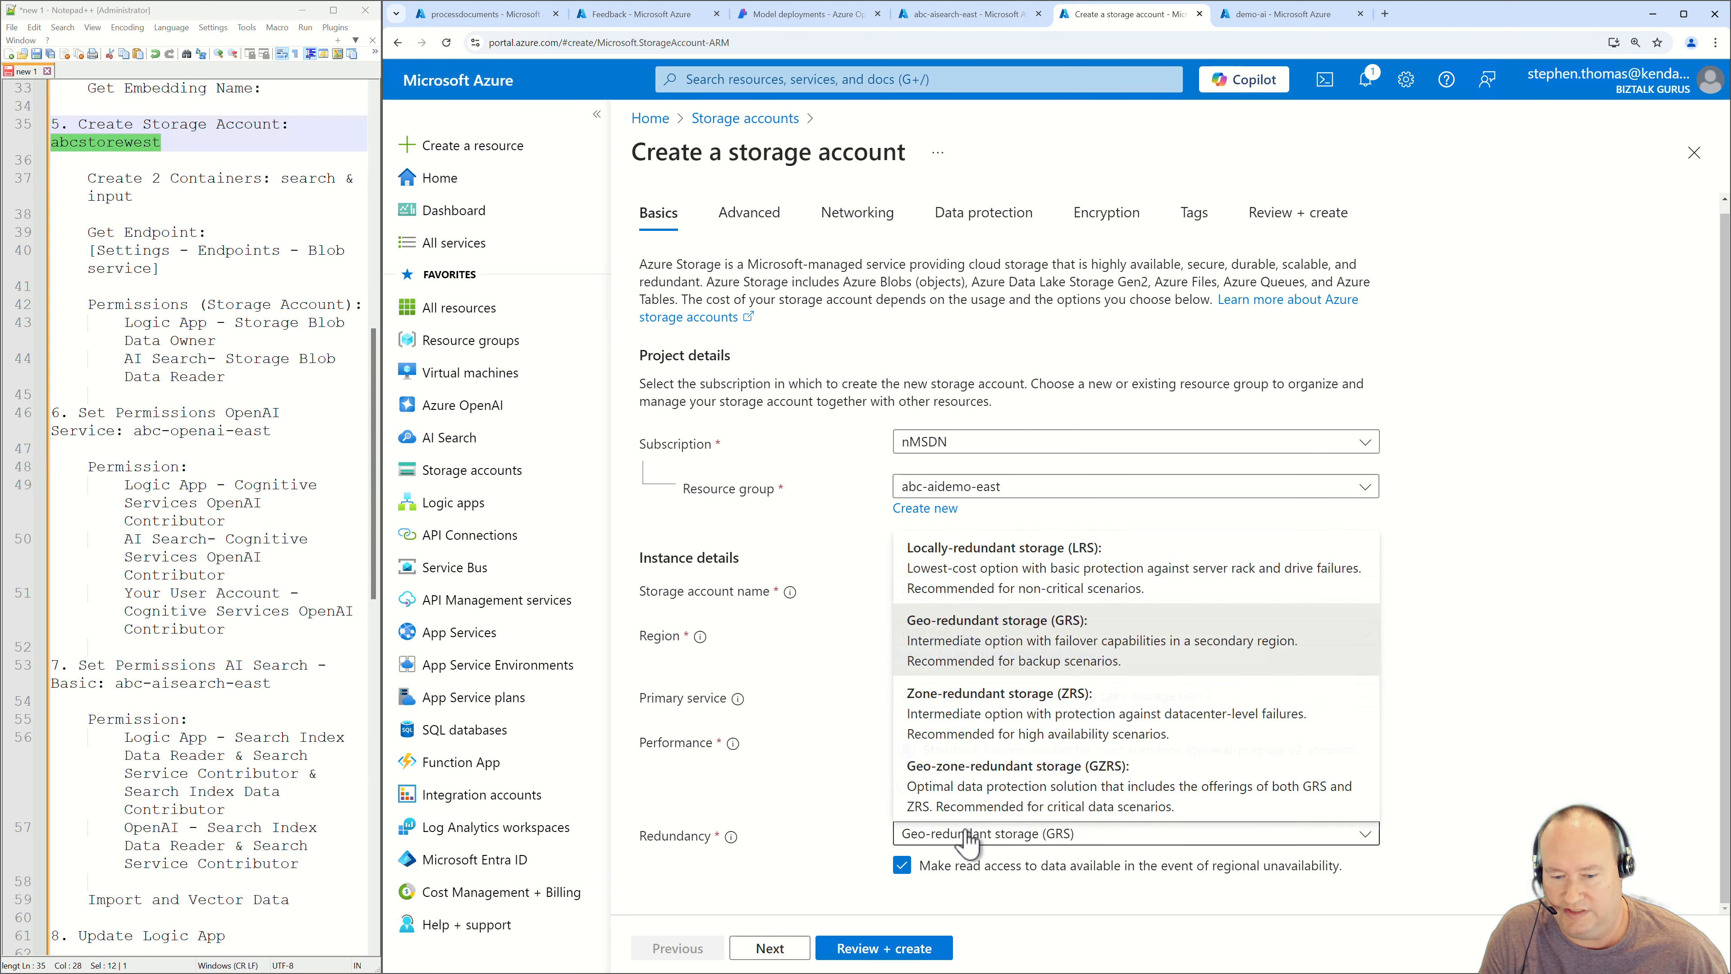
click(947, 588)
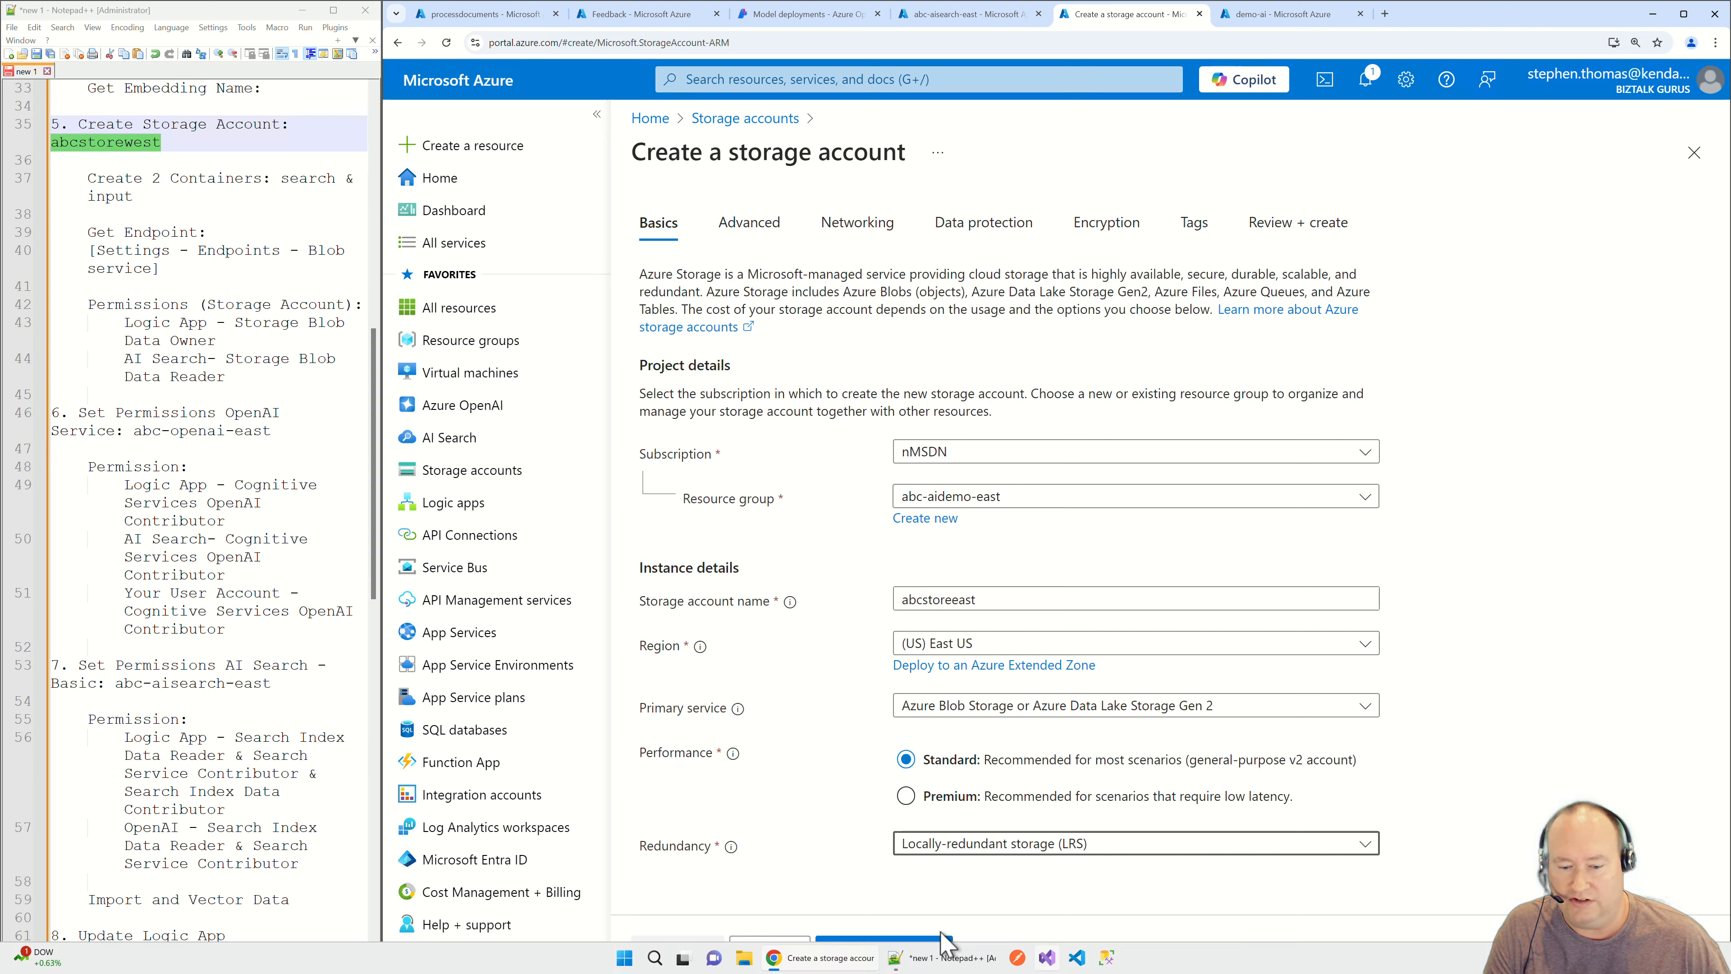
click(921, 947)
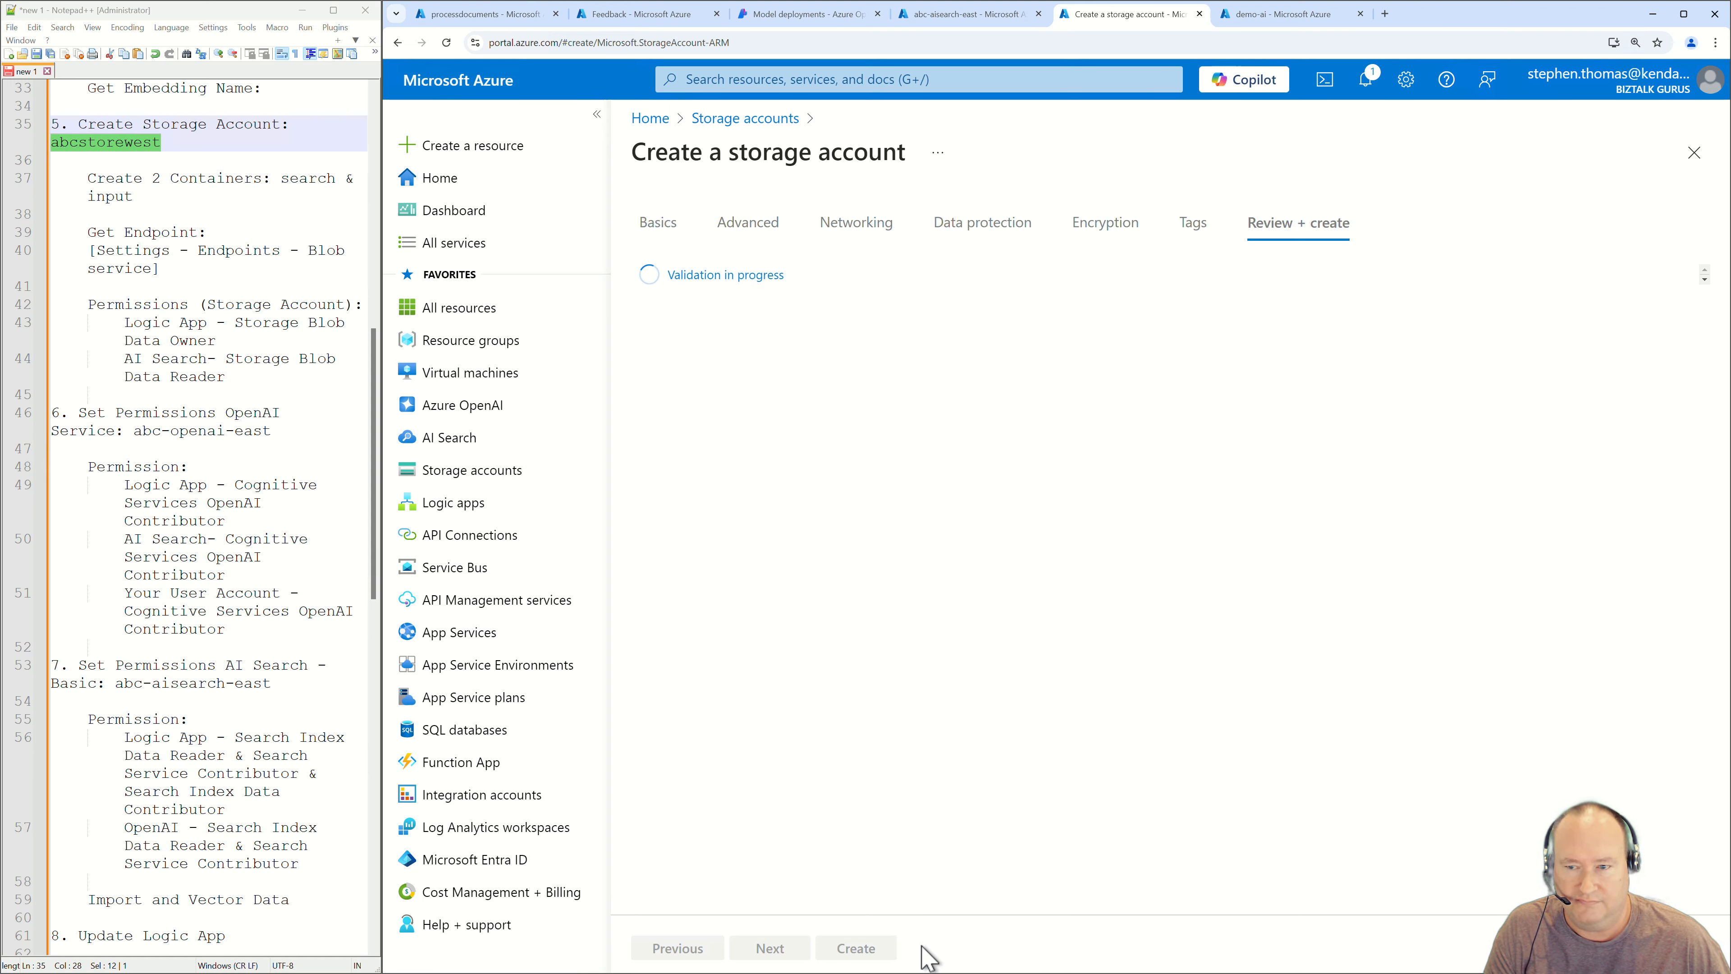
click(868, 959)
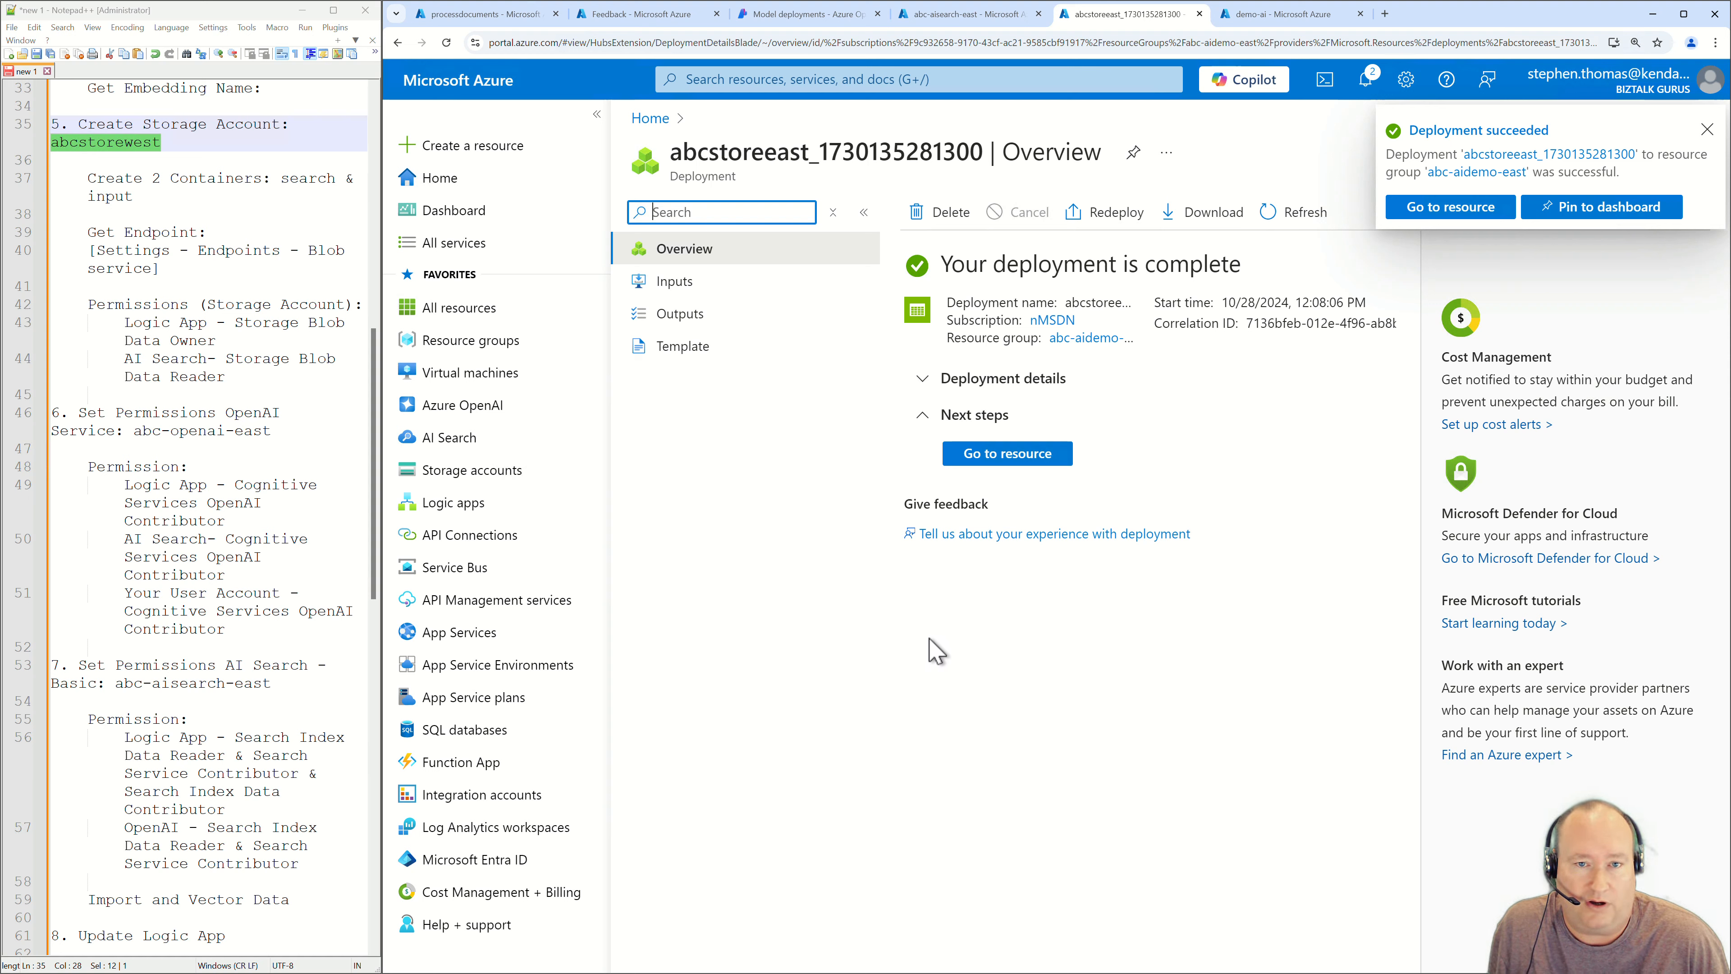
Open the deployed abcstoreeast storage account and start a new role assignment in its access control.
click(980, 458)
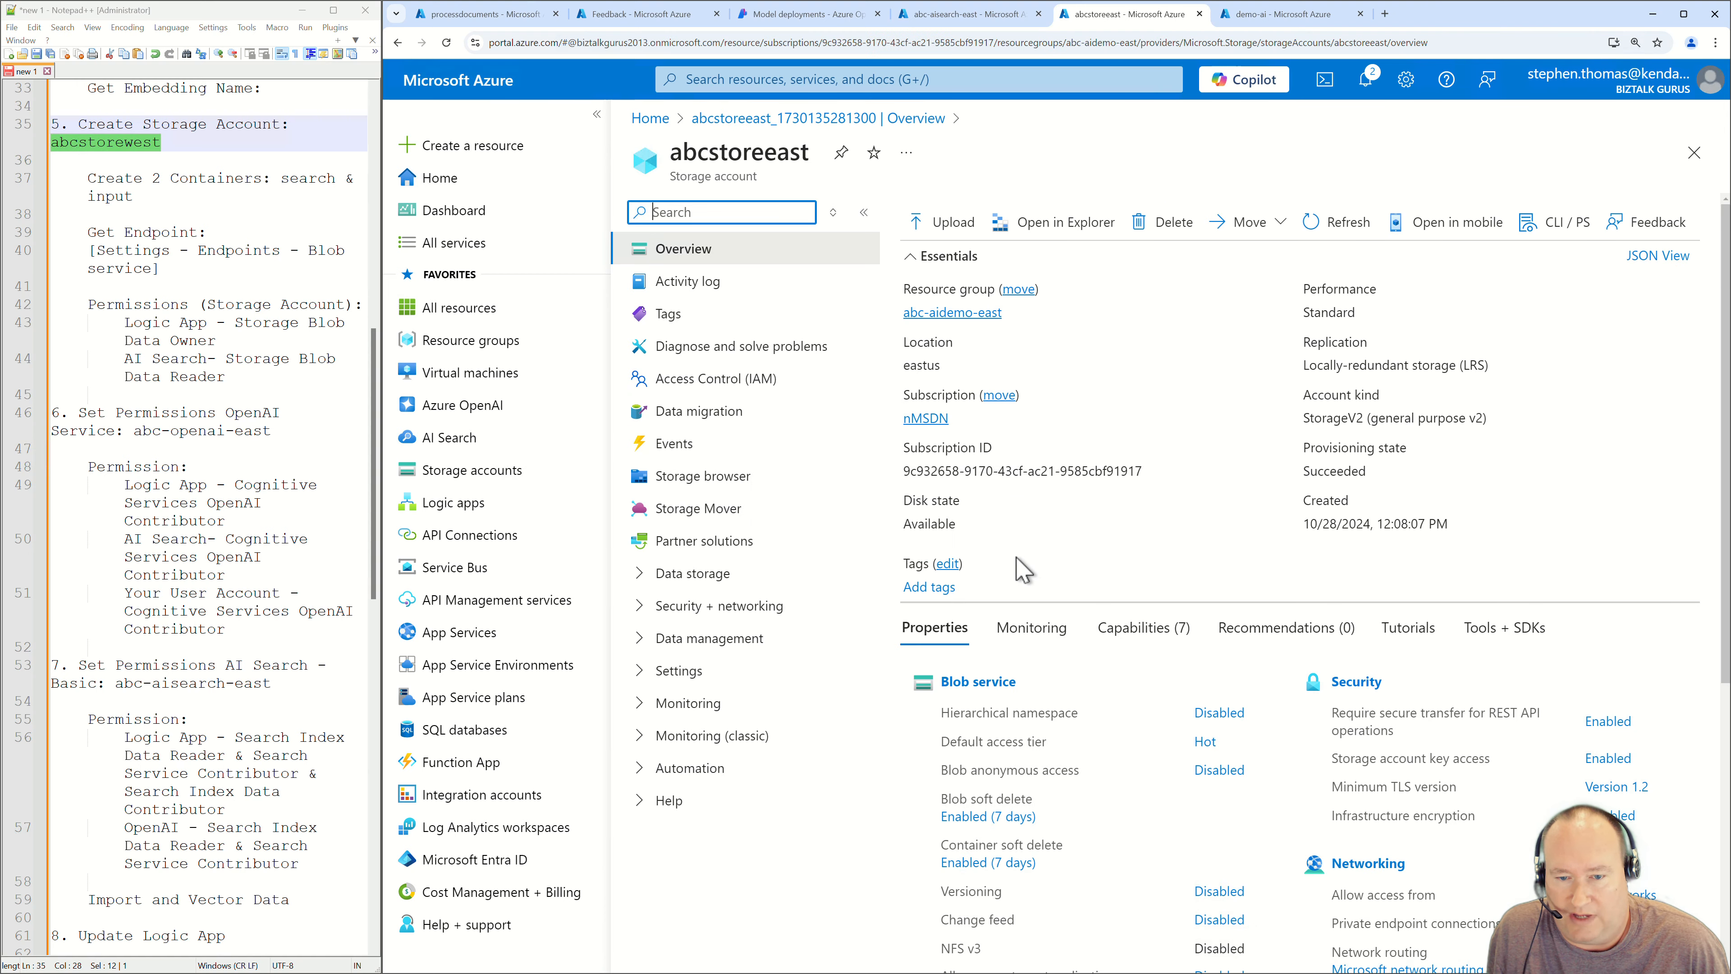
click(88, 304)
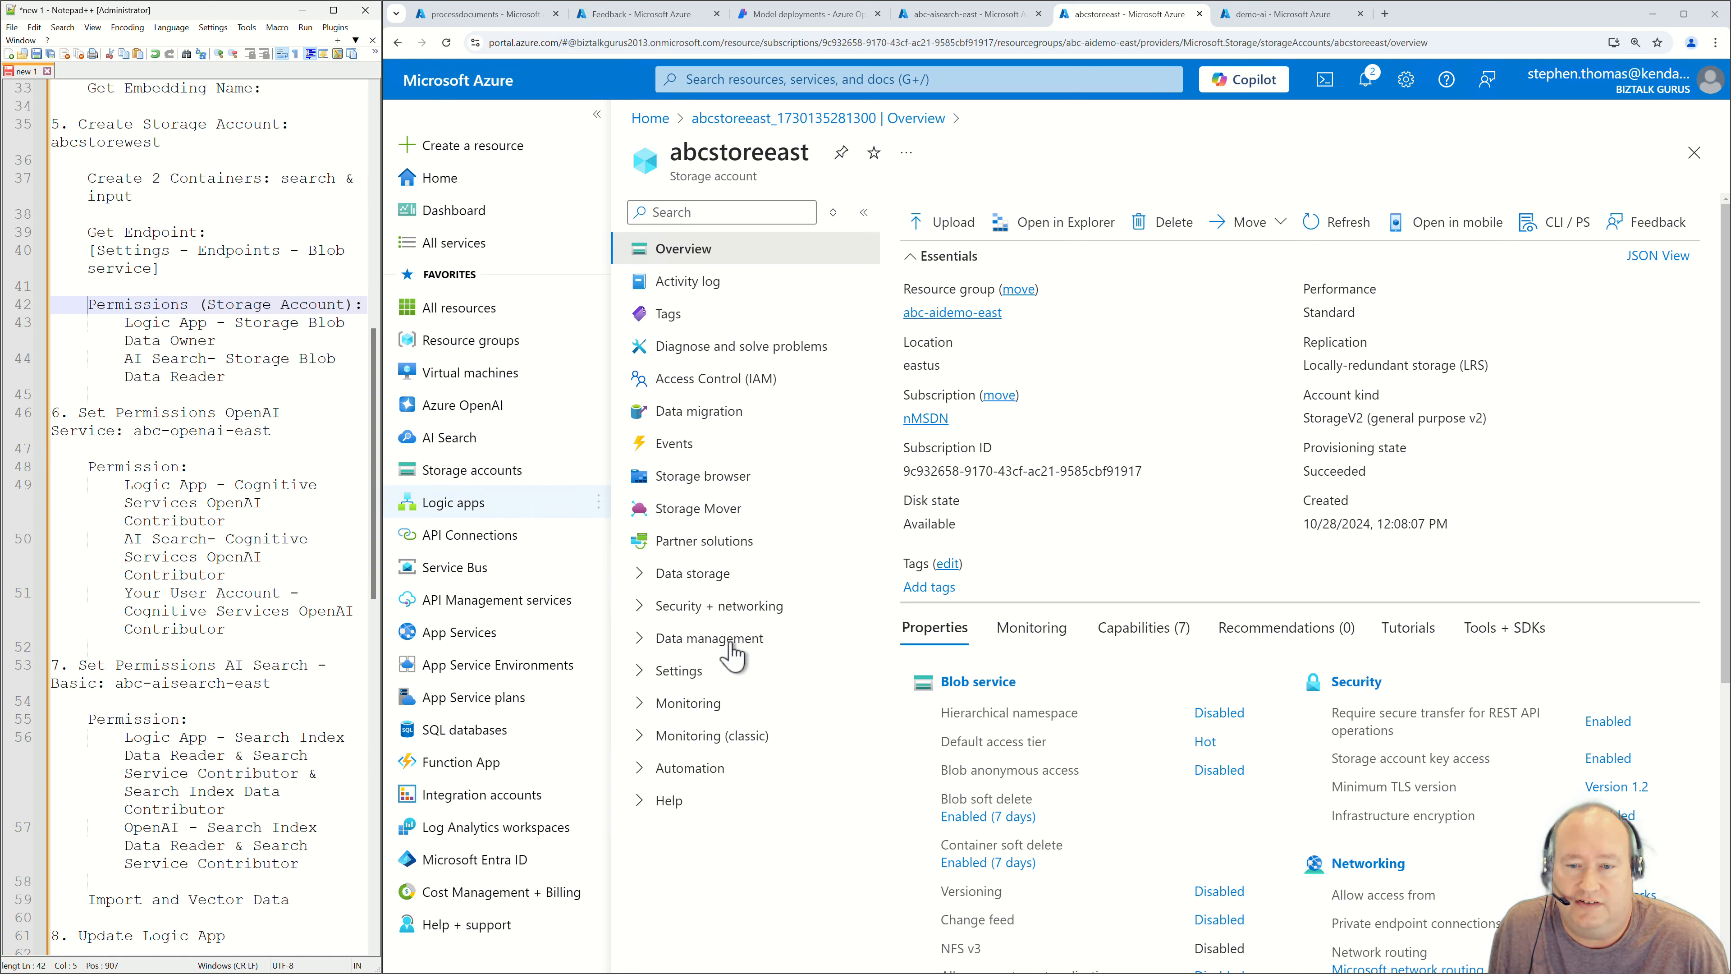
click(674, 385)
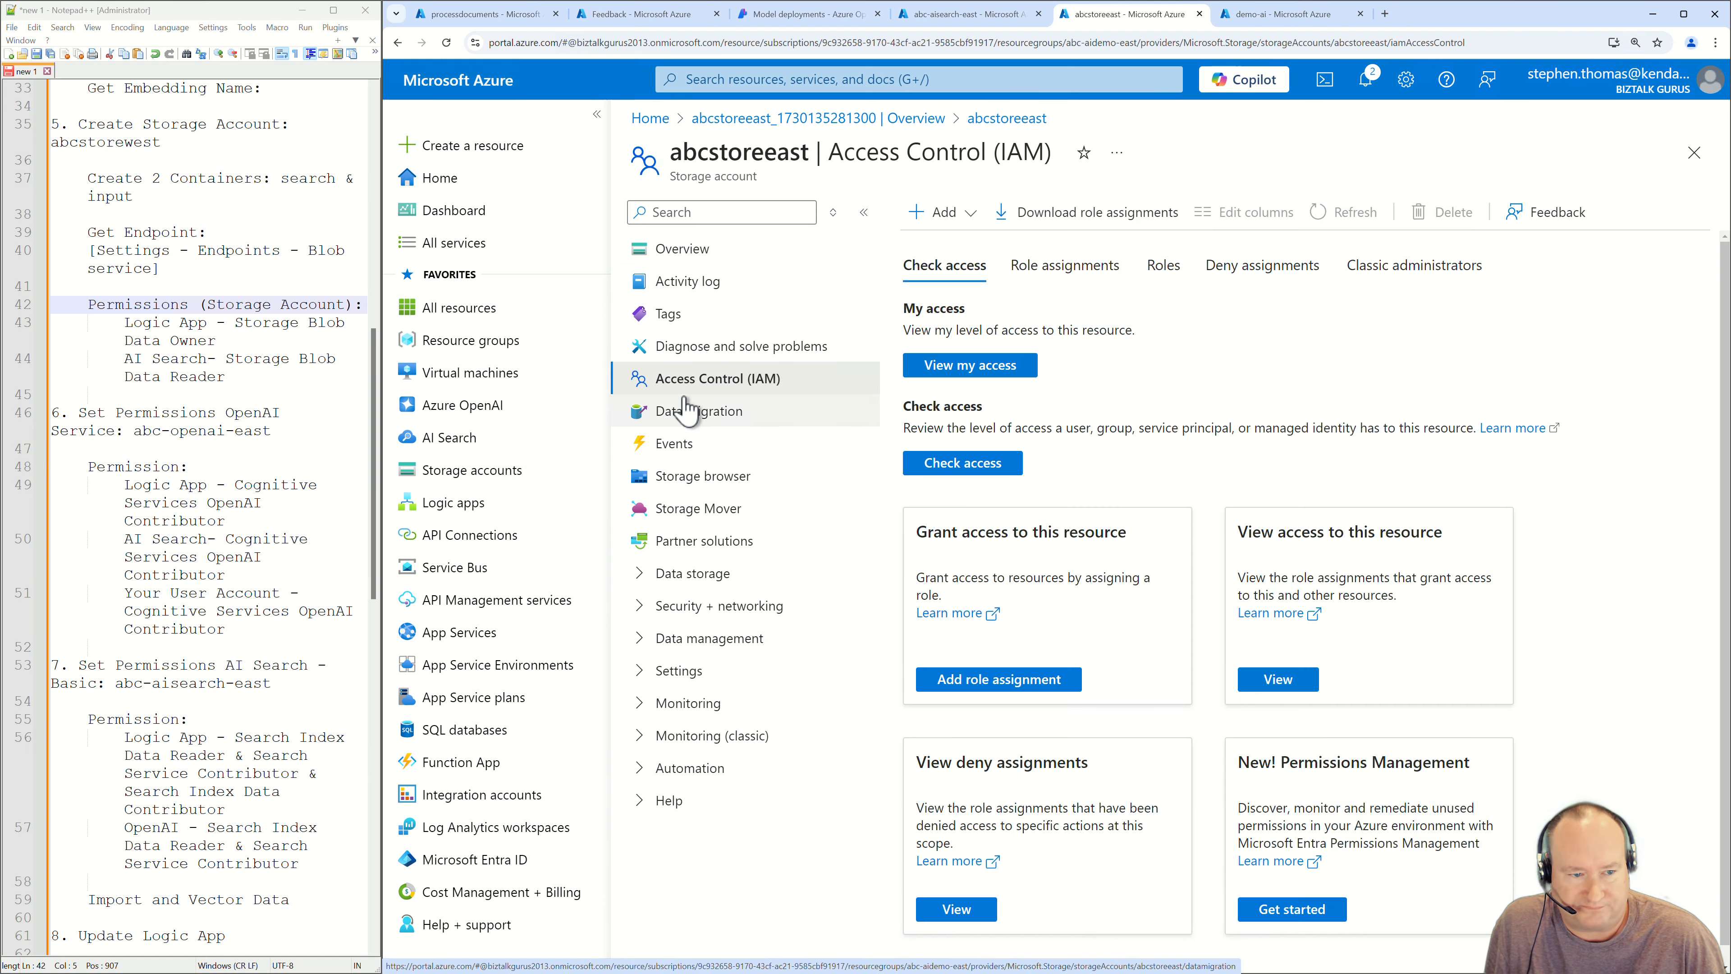
click(940, 213)
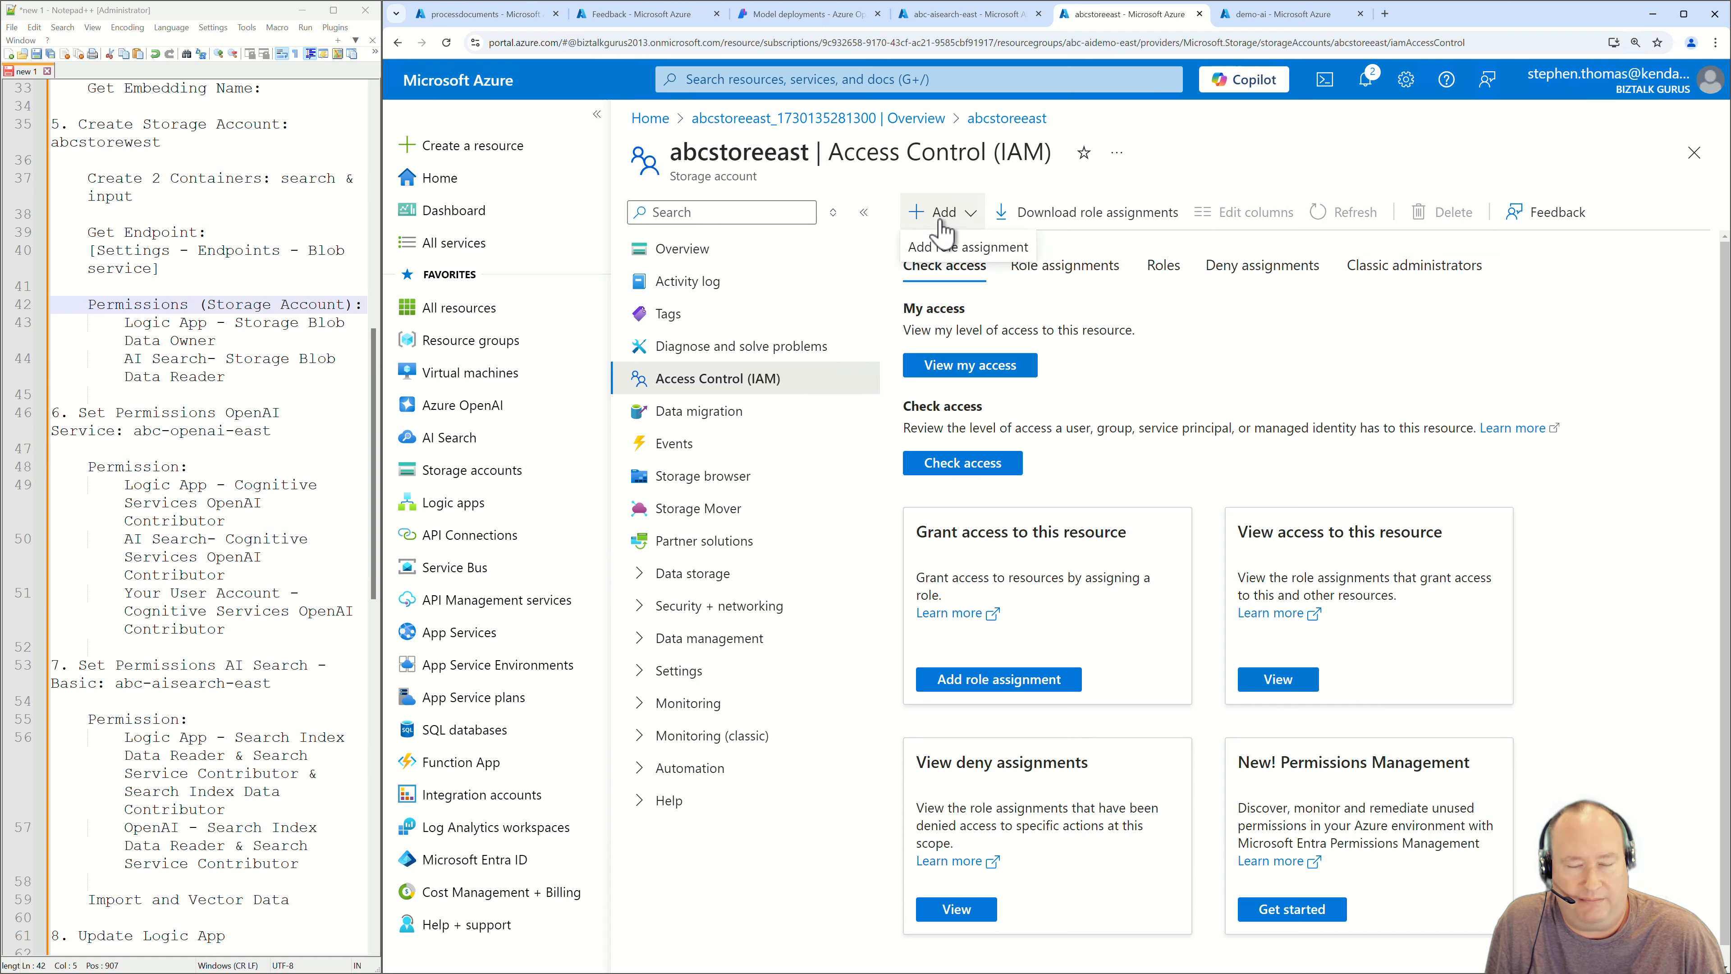
click(934, 249)
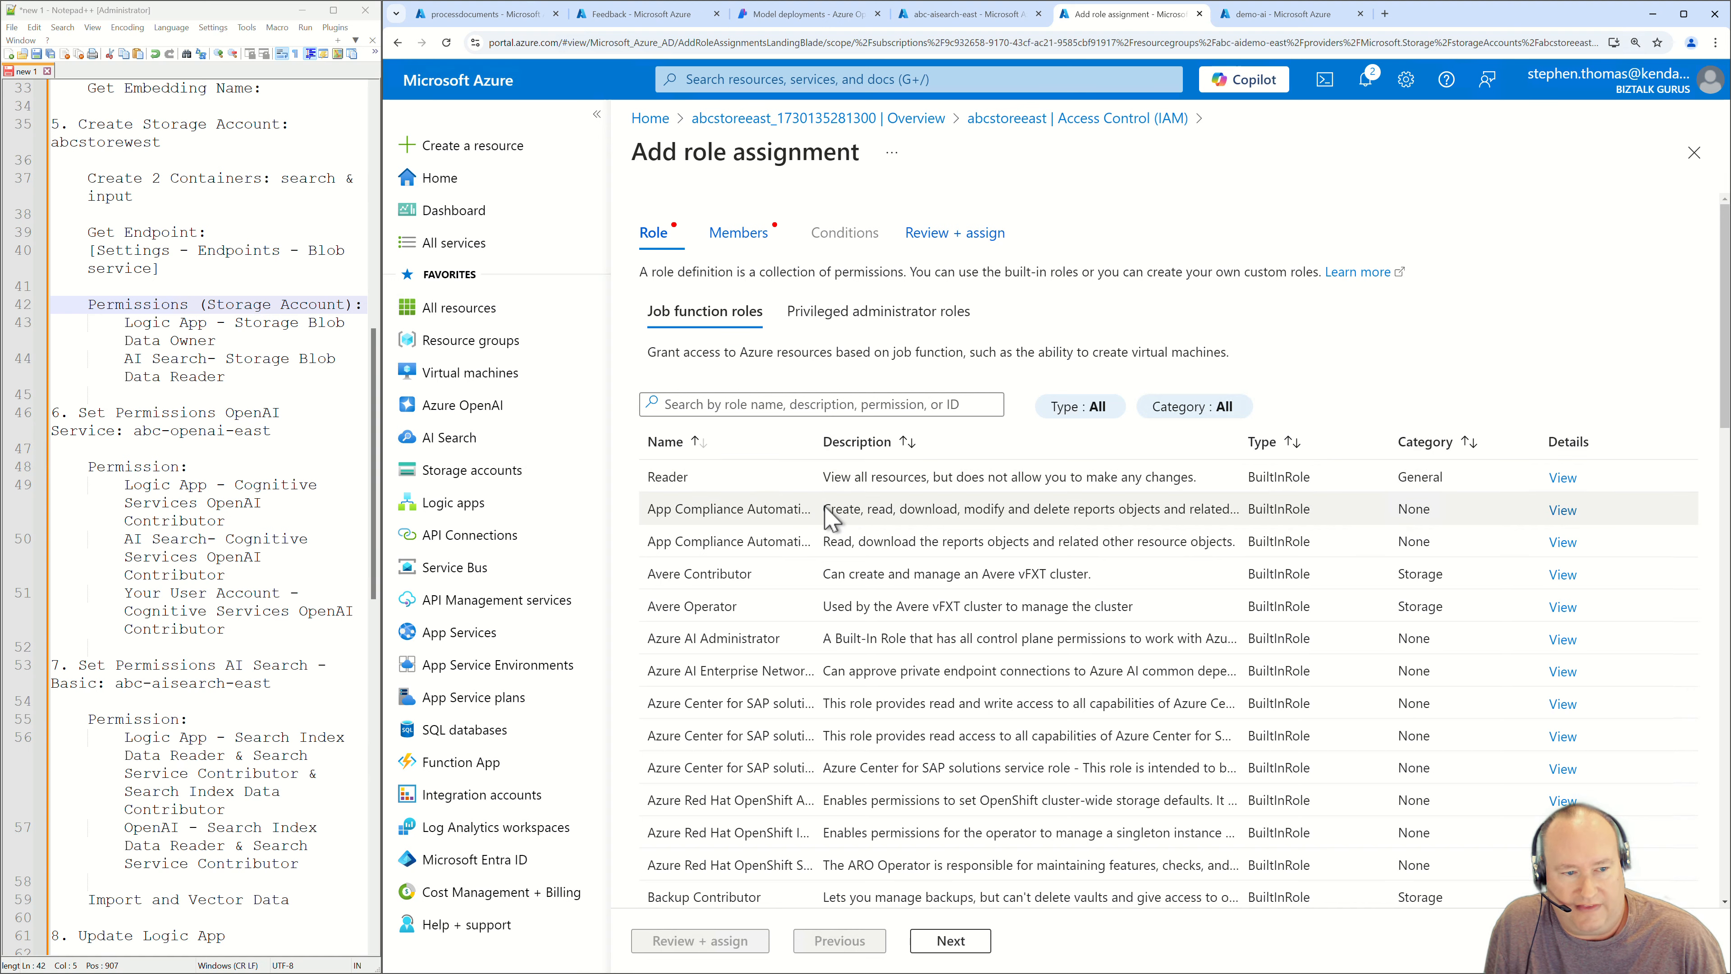
Choose Storage Blob Data Owner, the role listed for the logic app in the notes, and proceed to the members.
click(285, 331)
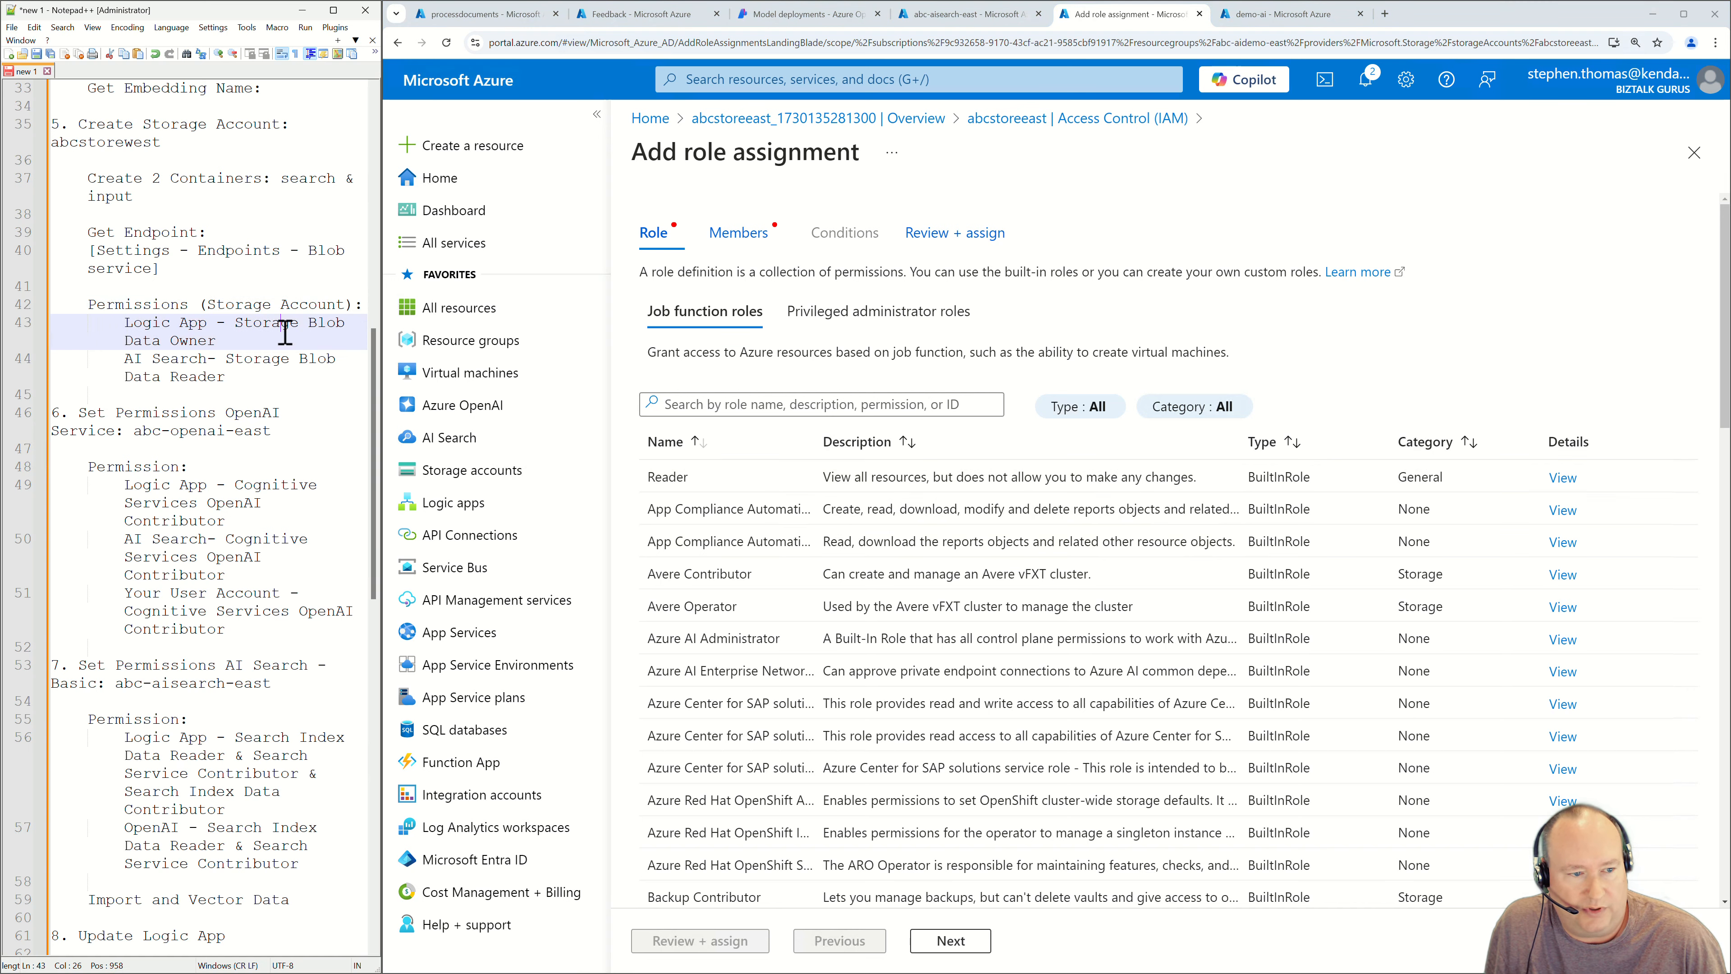
scroll(804, 842, down, 10)
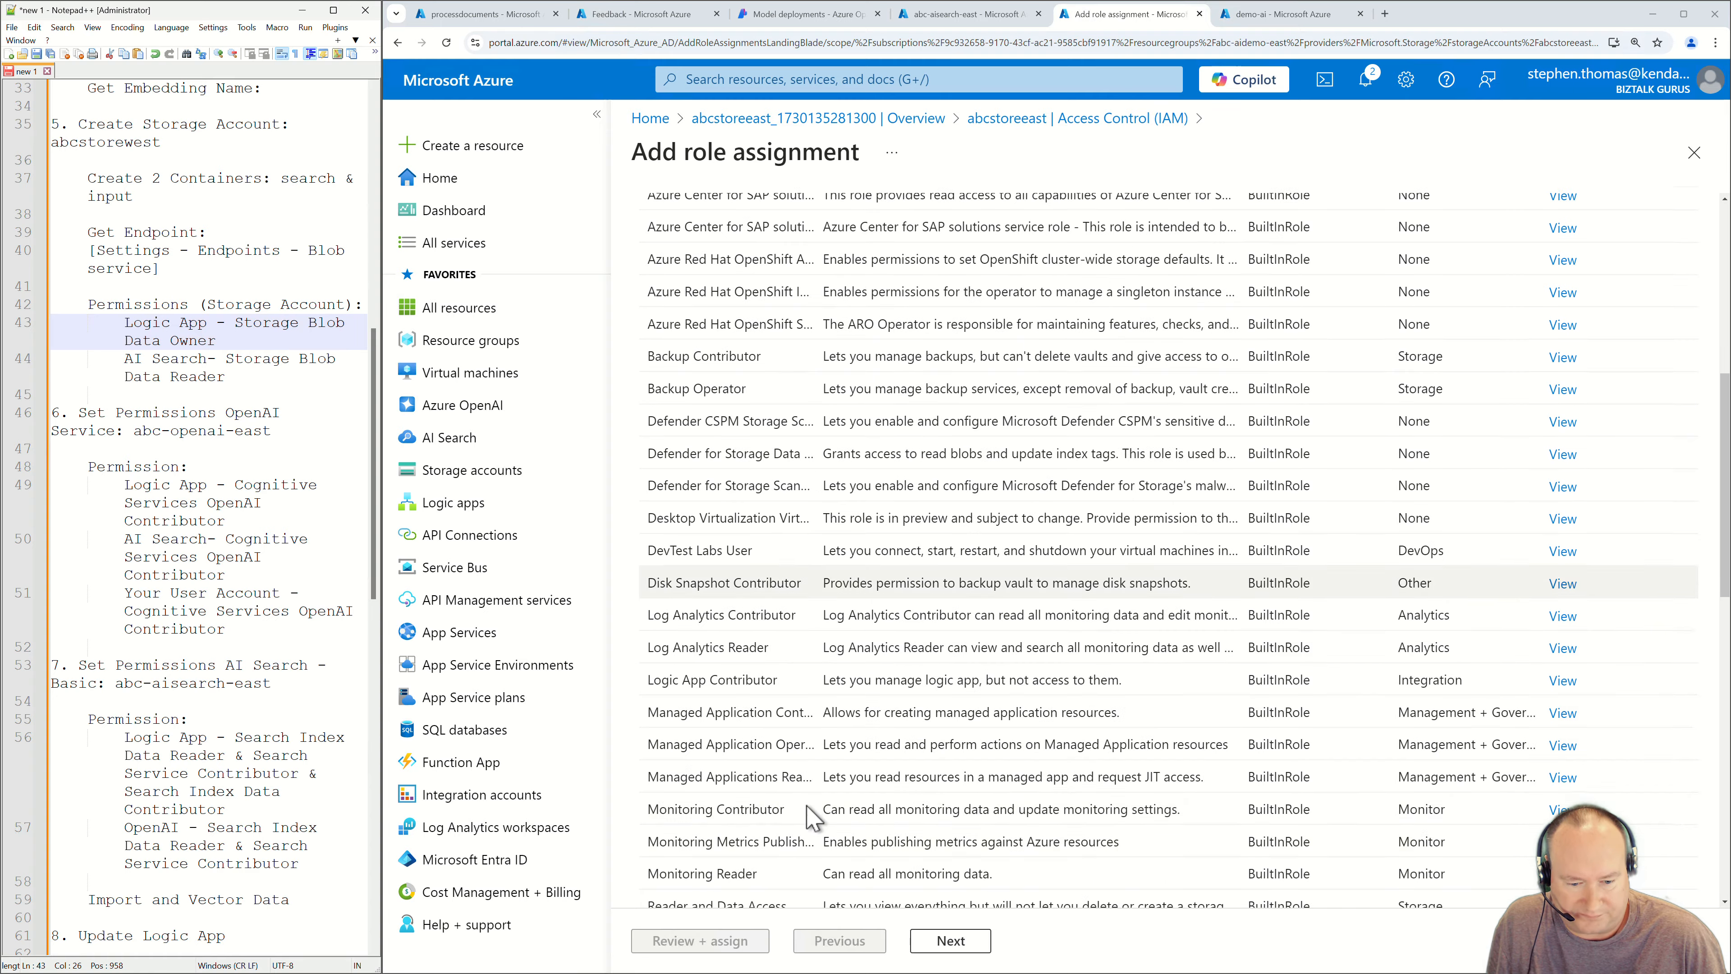
scroll(804, 842, down, 5)
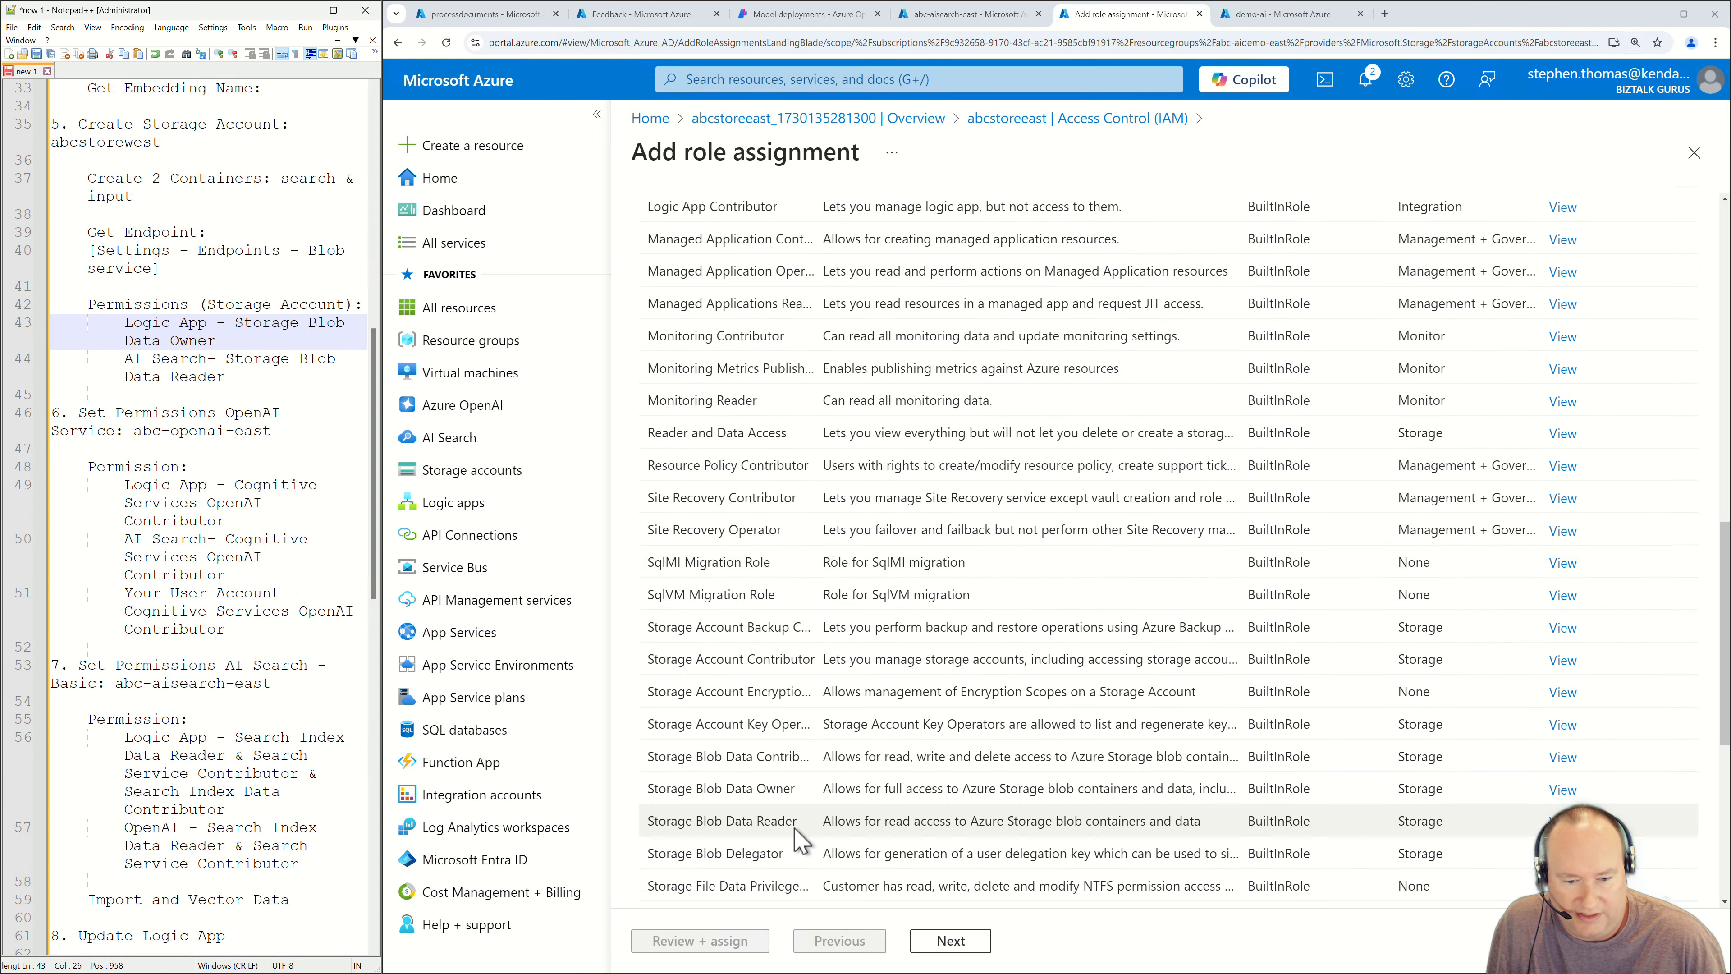
click(723, 787)
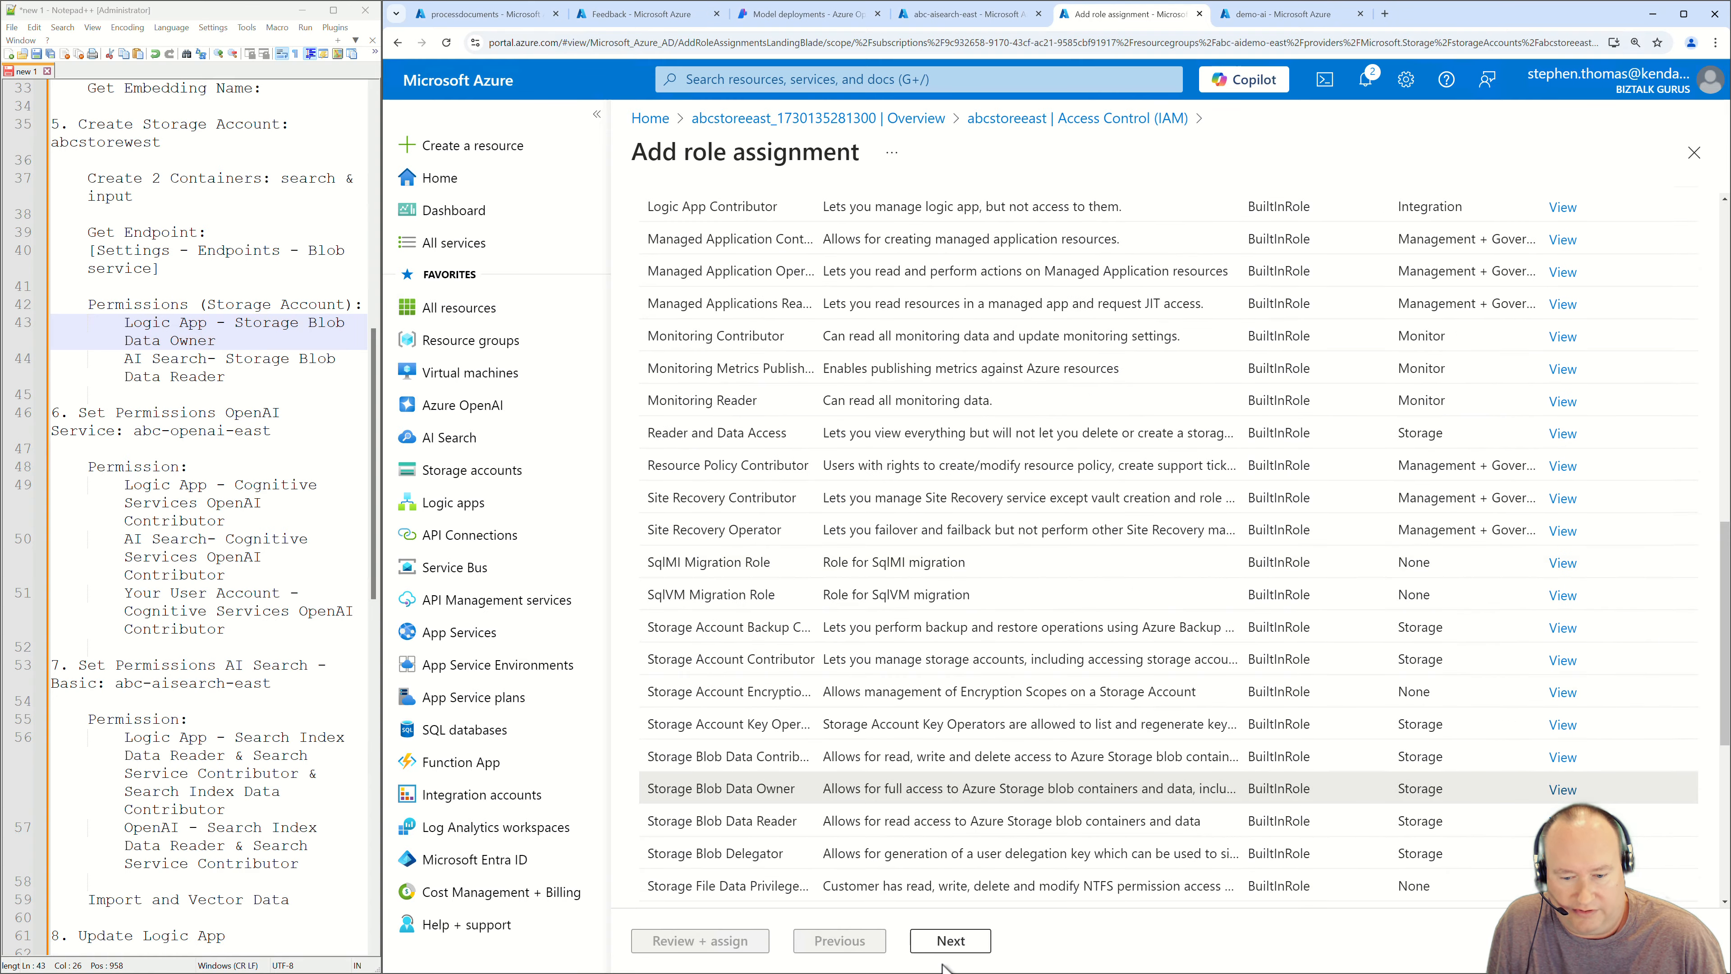
click(949, 940)
Add the Logic App (Standard) managed identity abc-logicapp-east as the member and complete the role assignment.
click(802, 356)
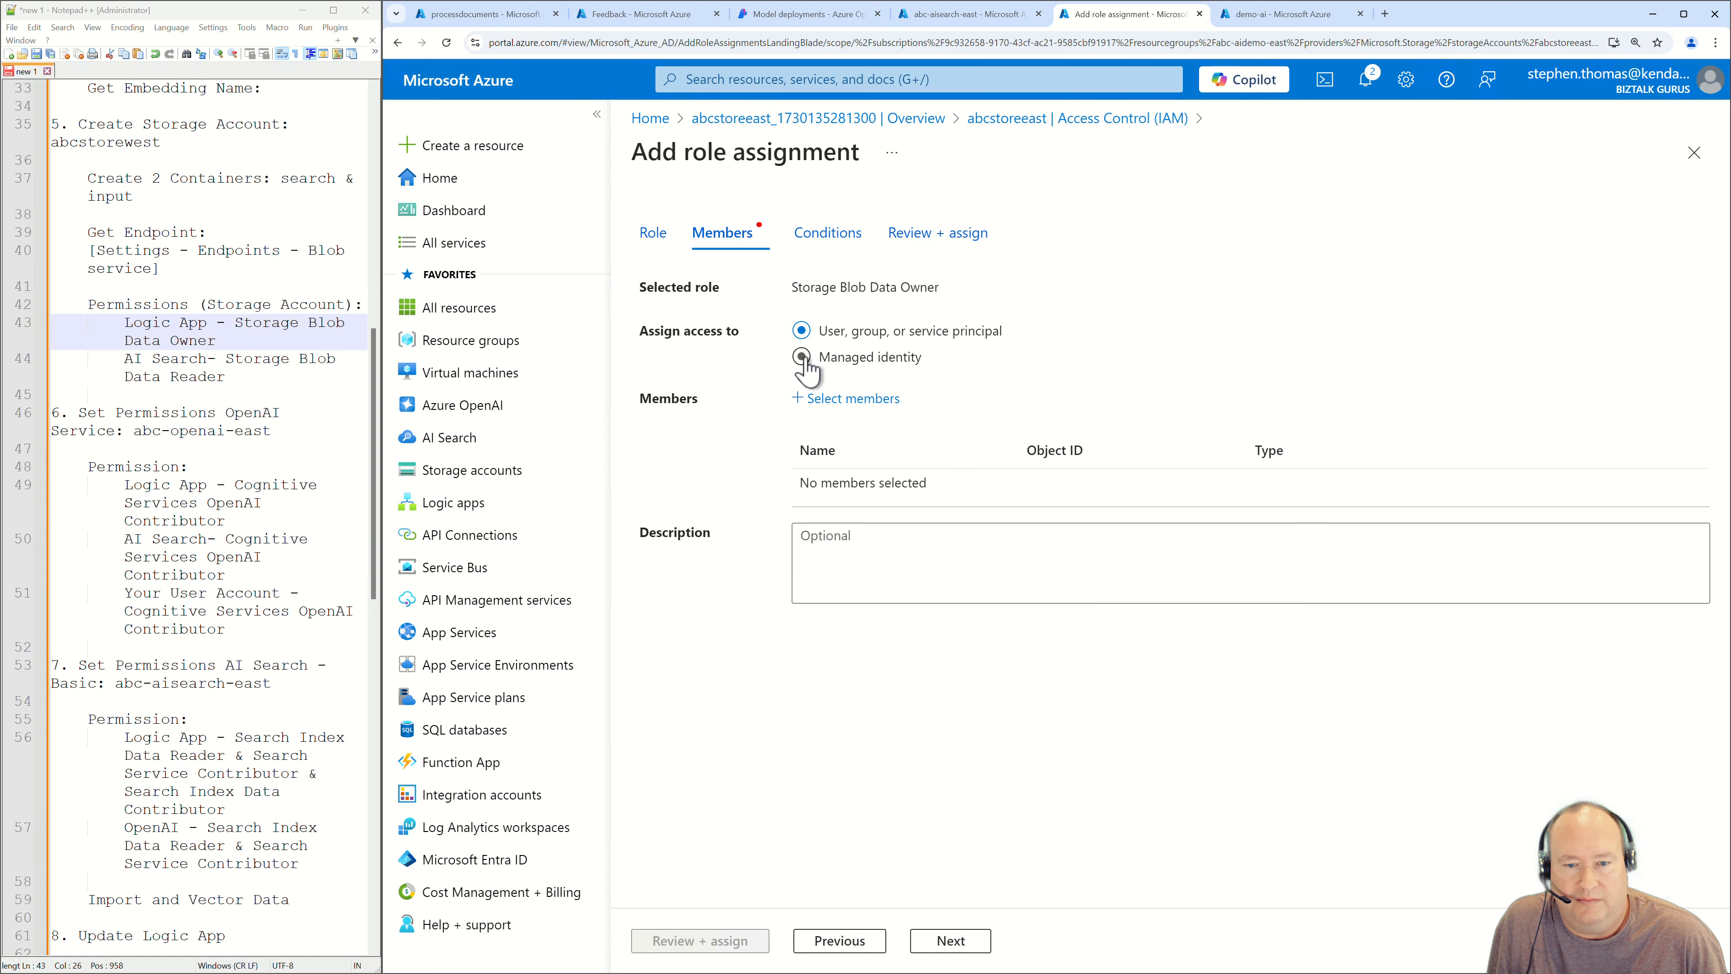
click(845, 399)
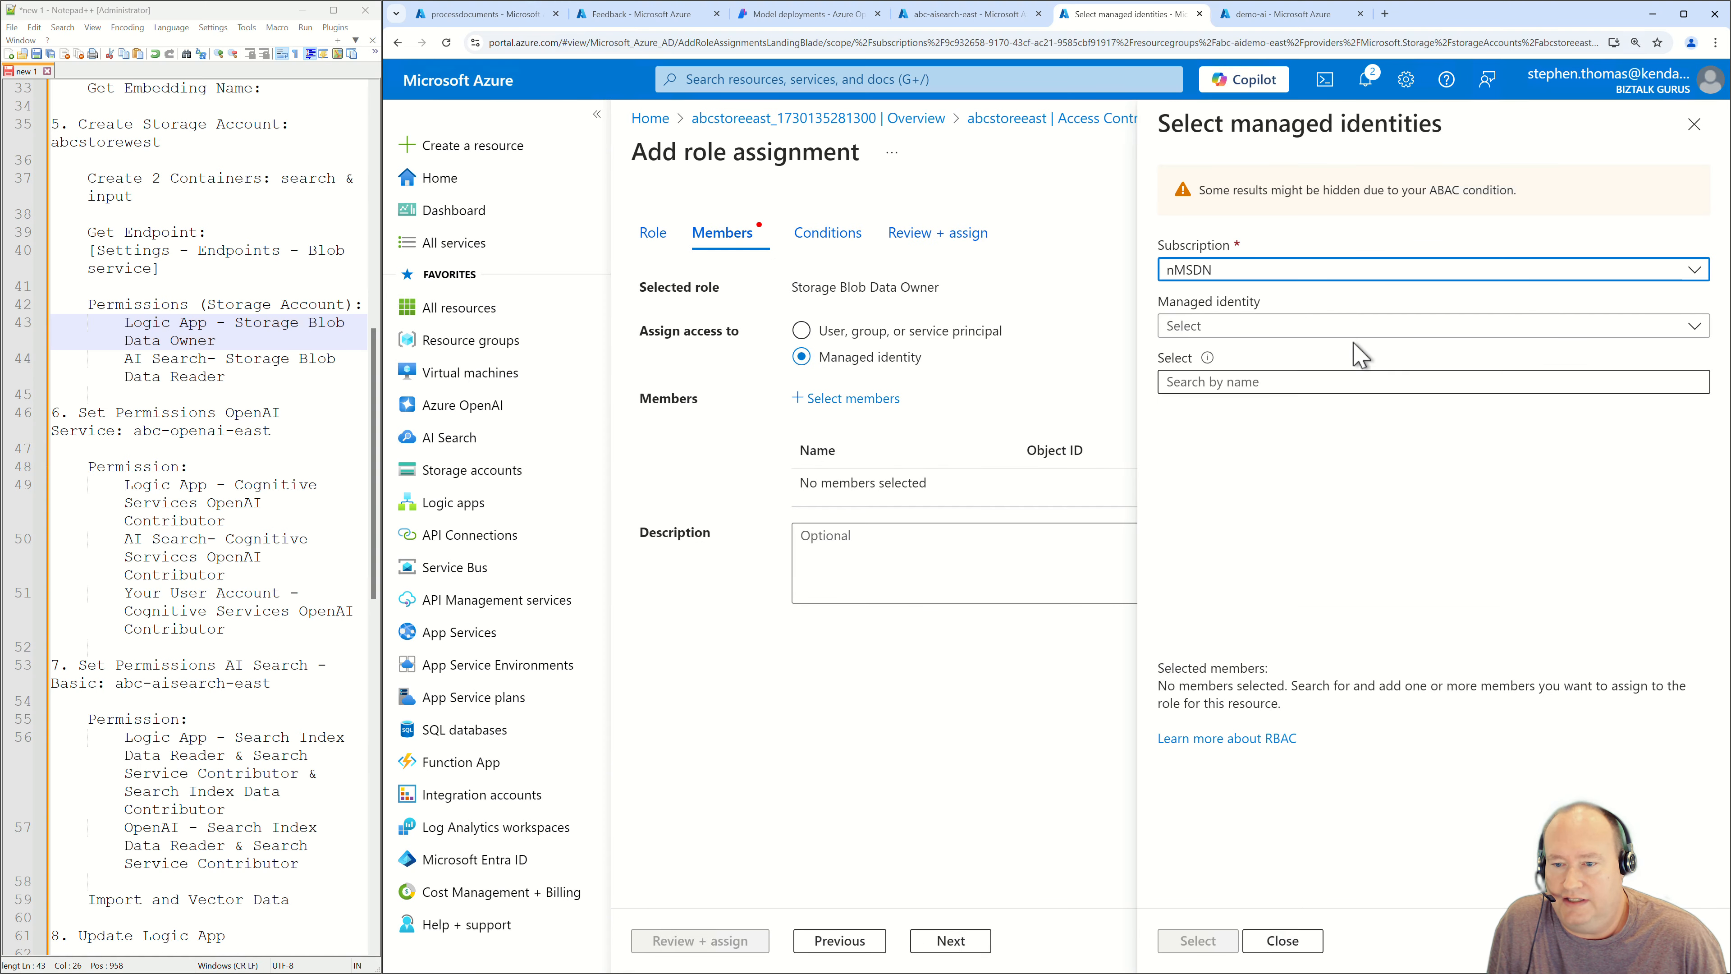
click(1339, 333)
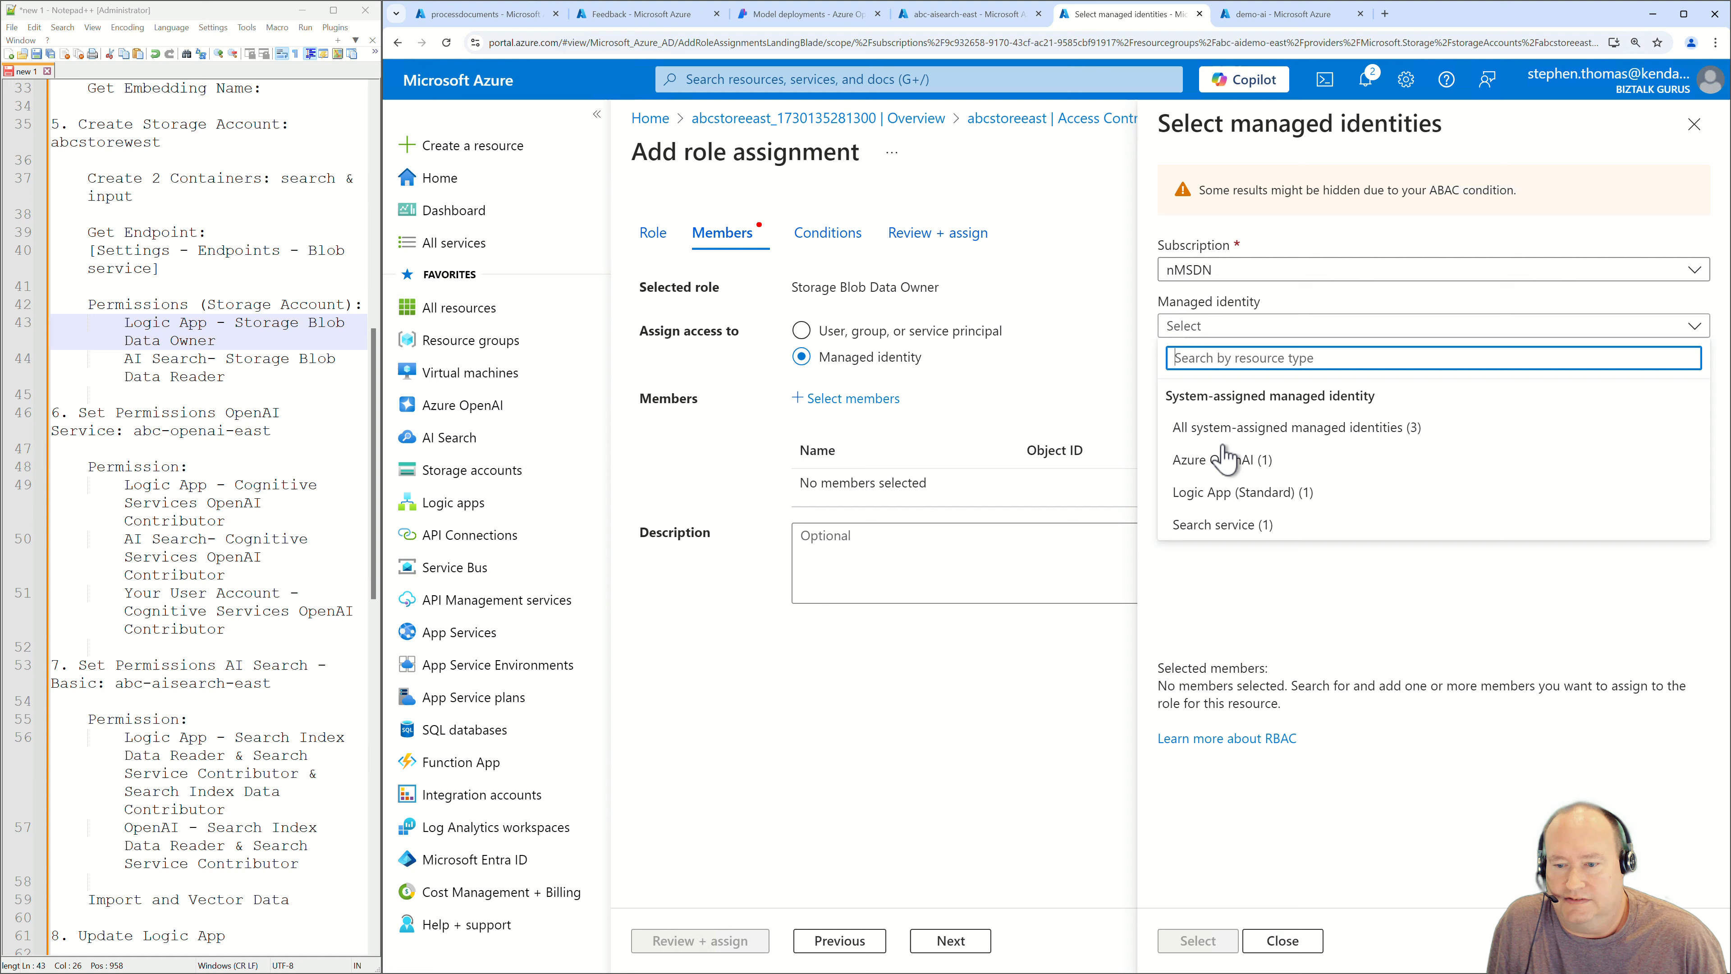
click(1218, 508)
click(1205, 453)
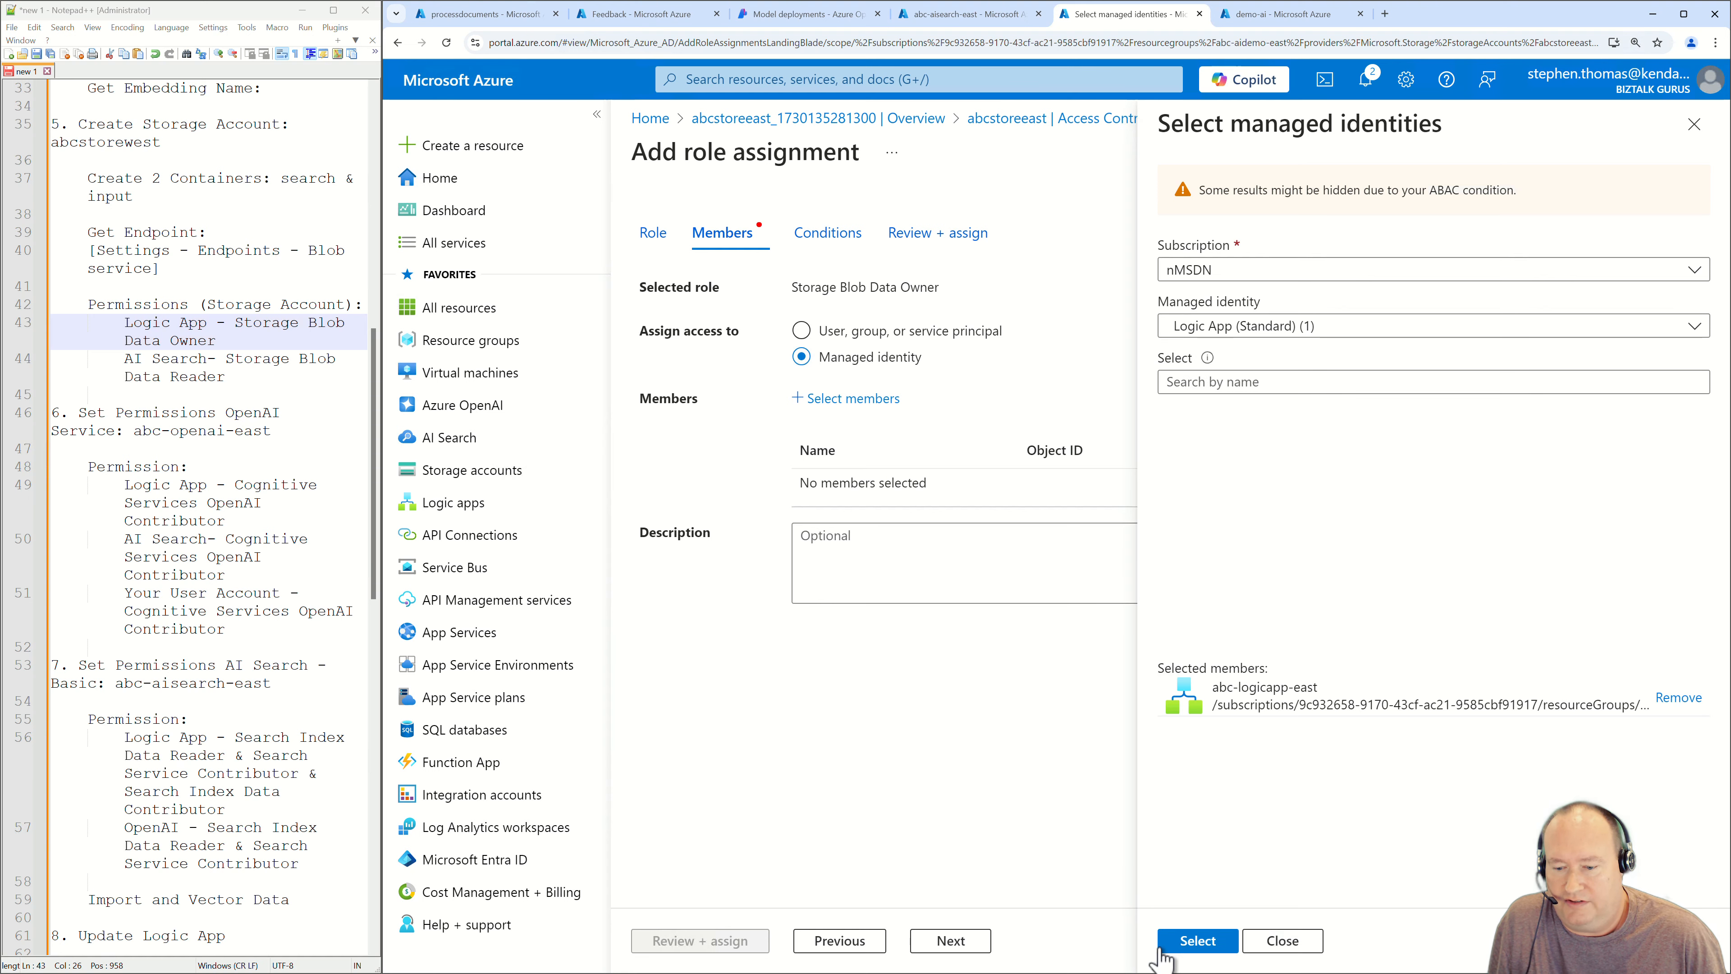
click(1173, 948)
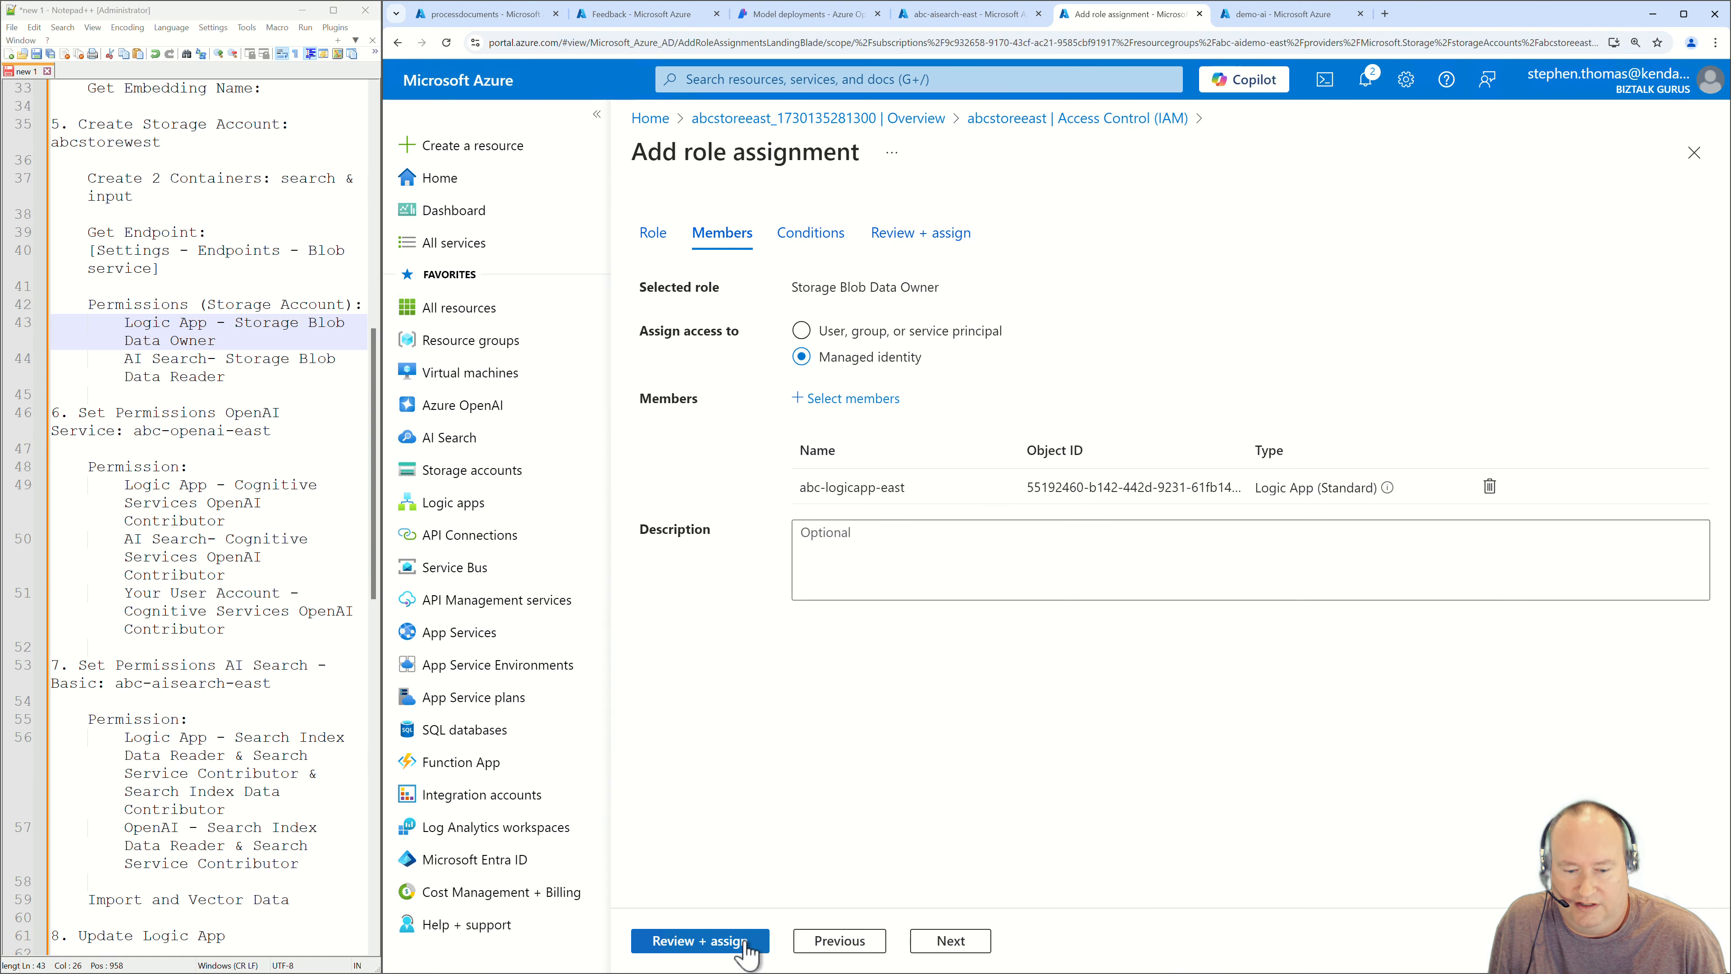
click(698, 941)
click(698, 944)
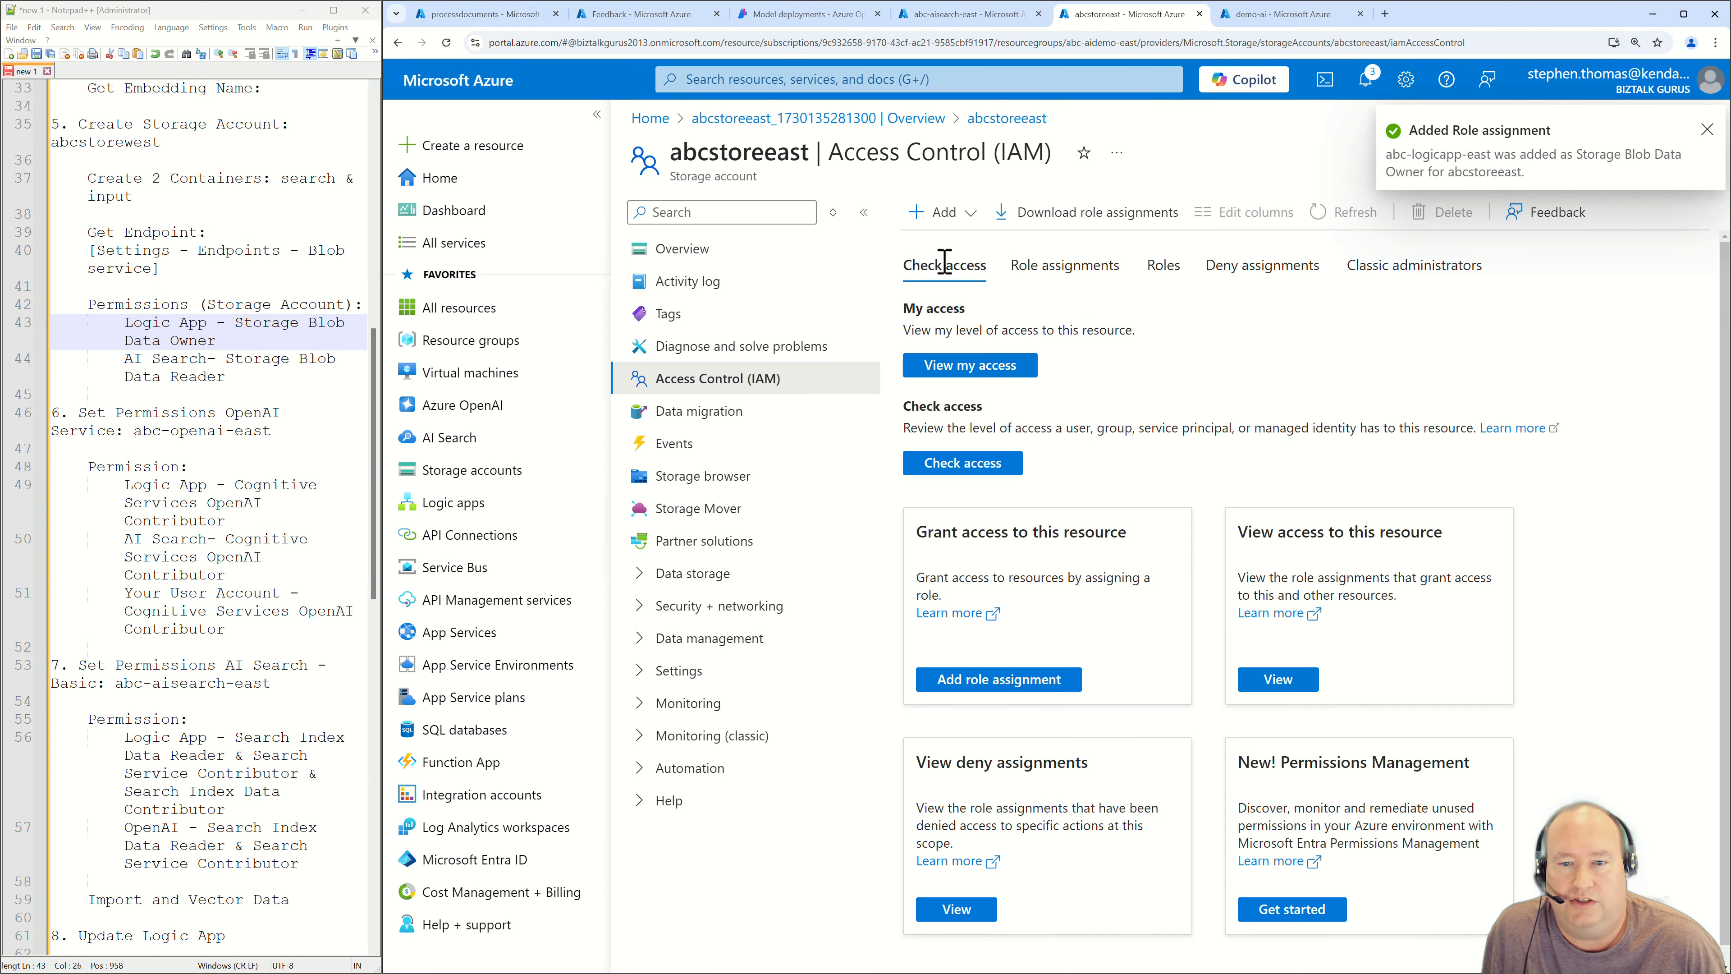
Start another role assignment on the storage account with the Storage Blob Data Reader role and proceed to the members.
click(943, 212)
click(957, 248)
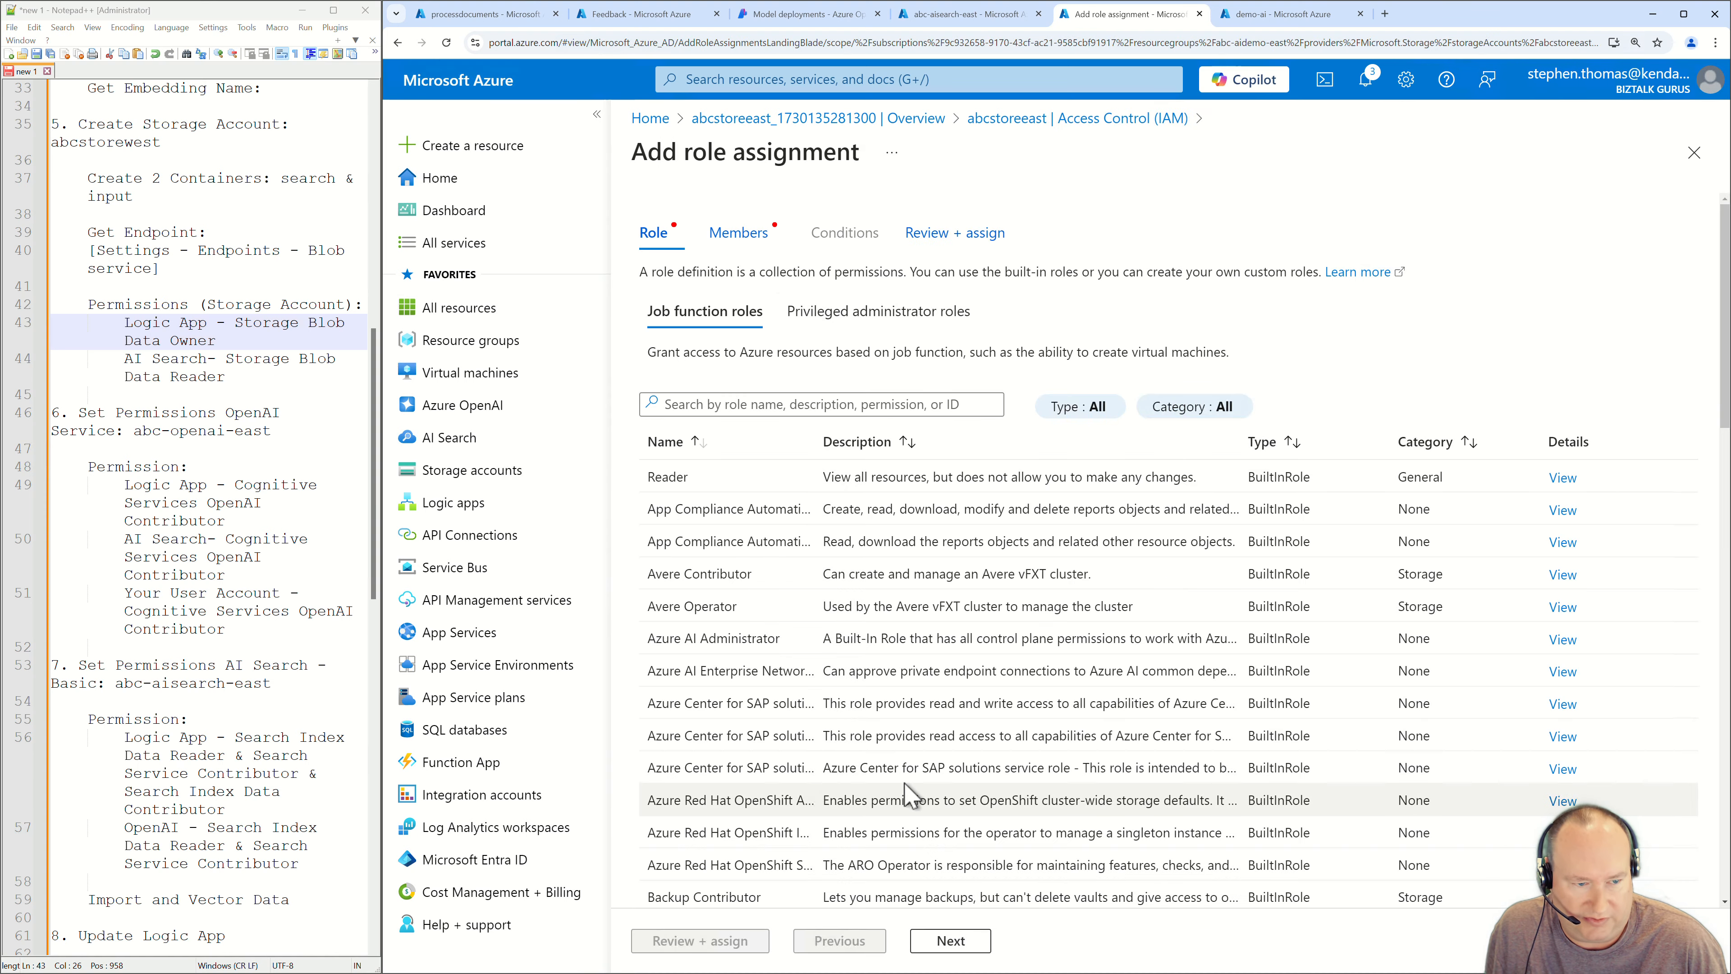
scroll(905, 798, down, 15)
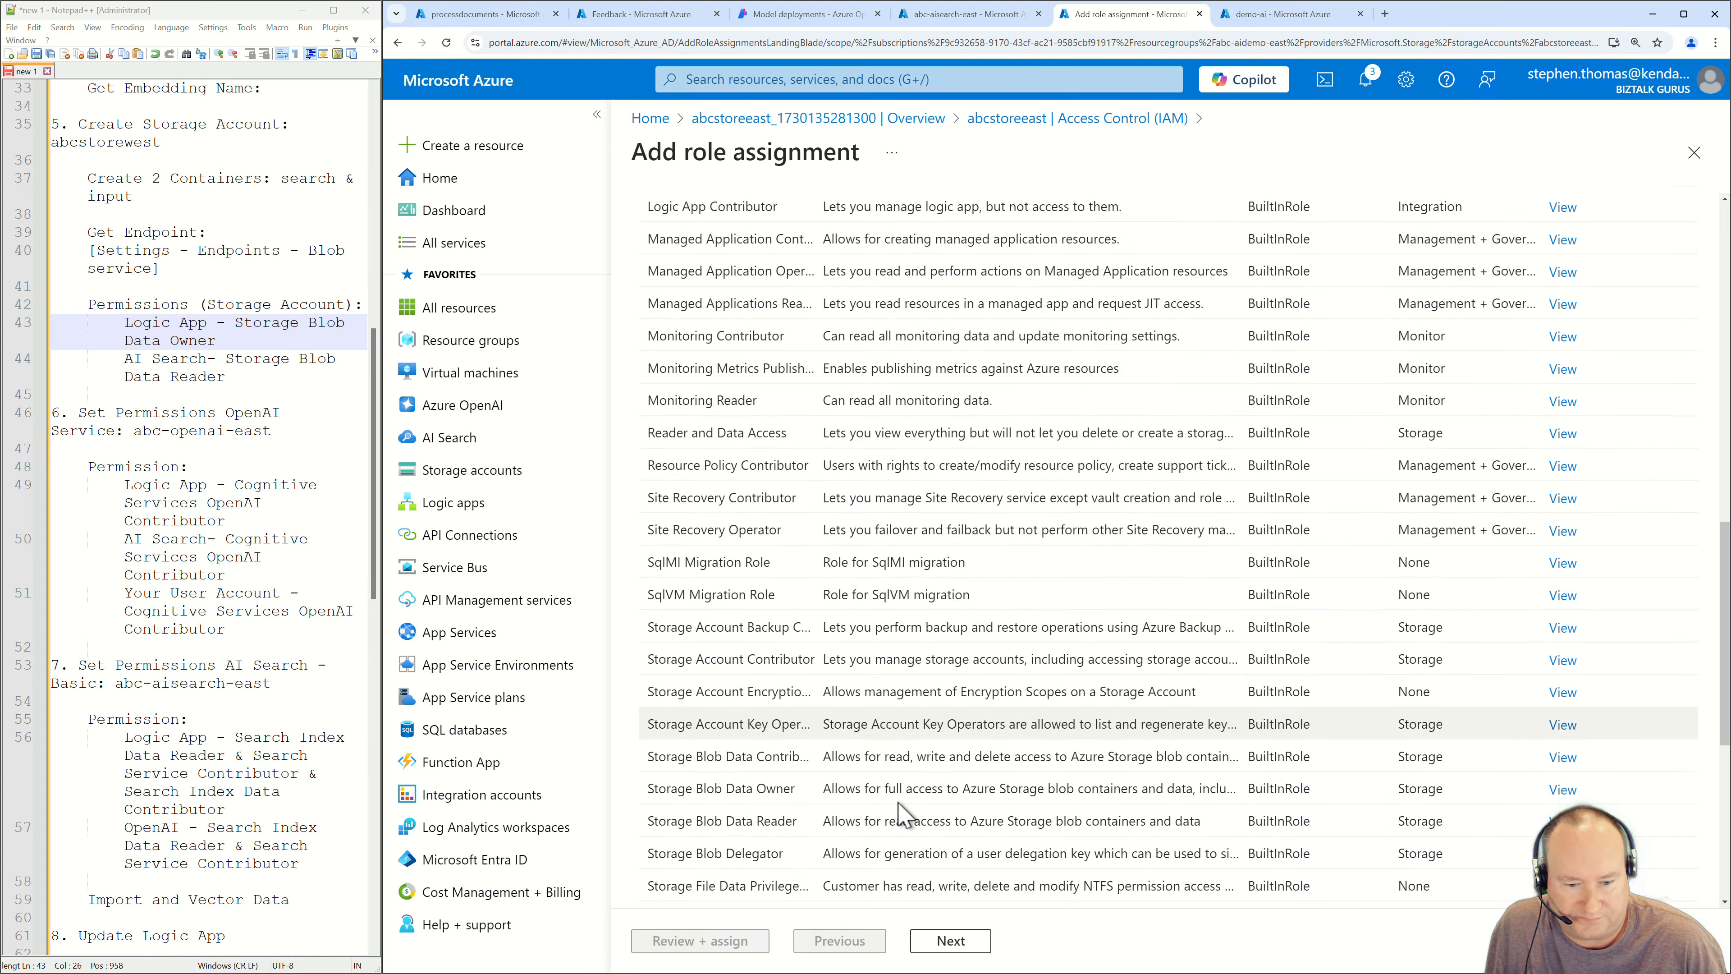
click(733, 821)
click(928, 945)
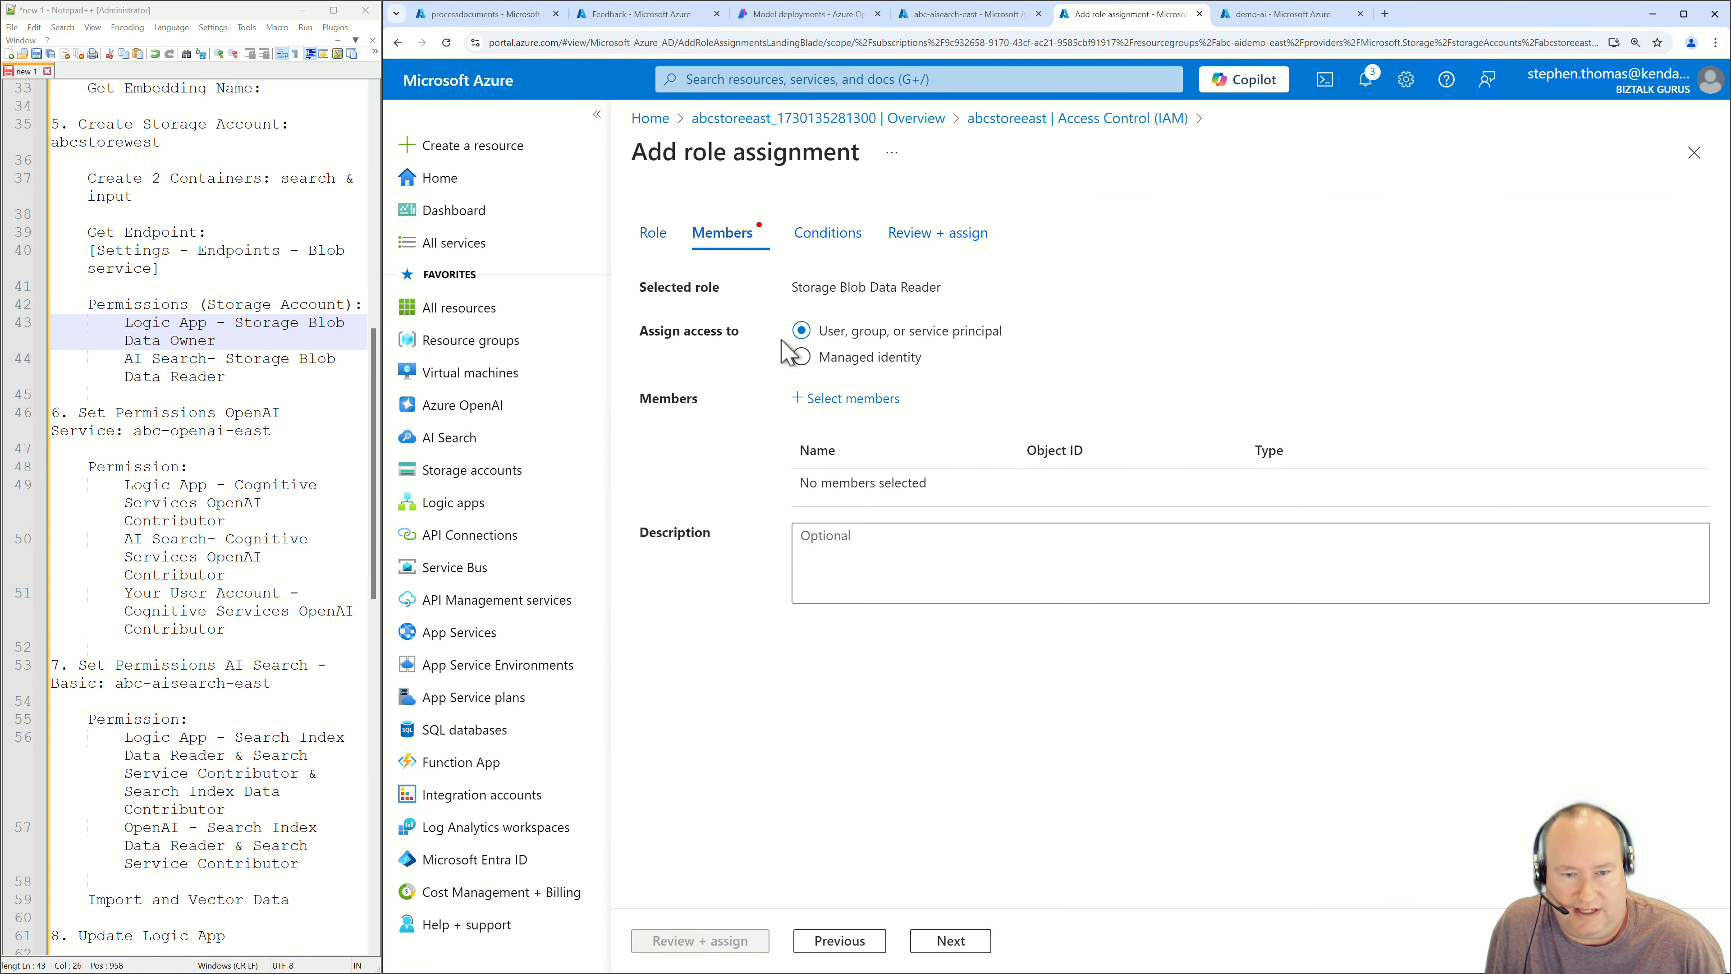
Add the Search service managed identity abc-aisearch-east as the member and complete the role assignment.
click(801, 356)
click(817, 398)
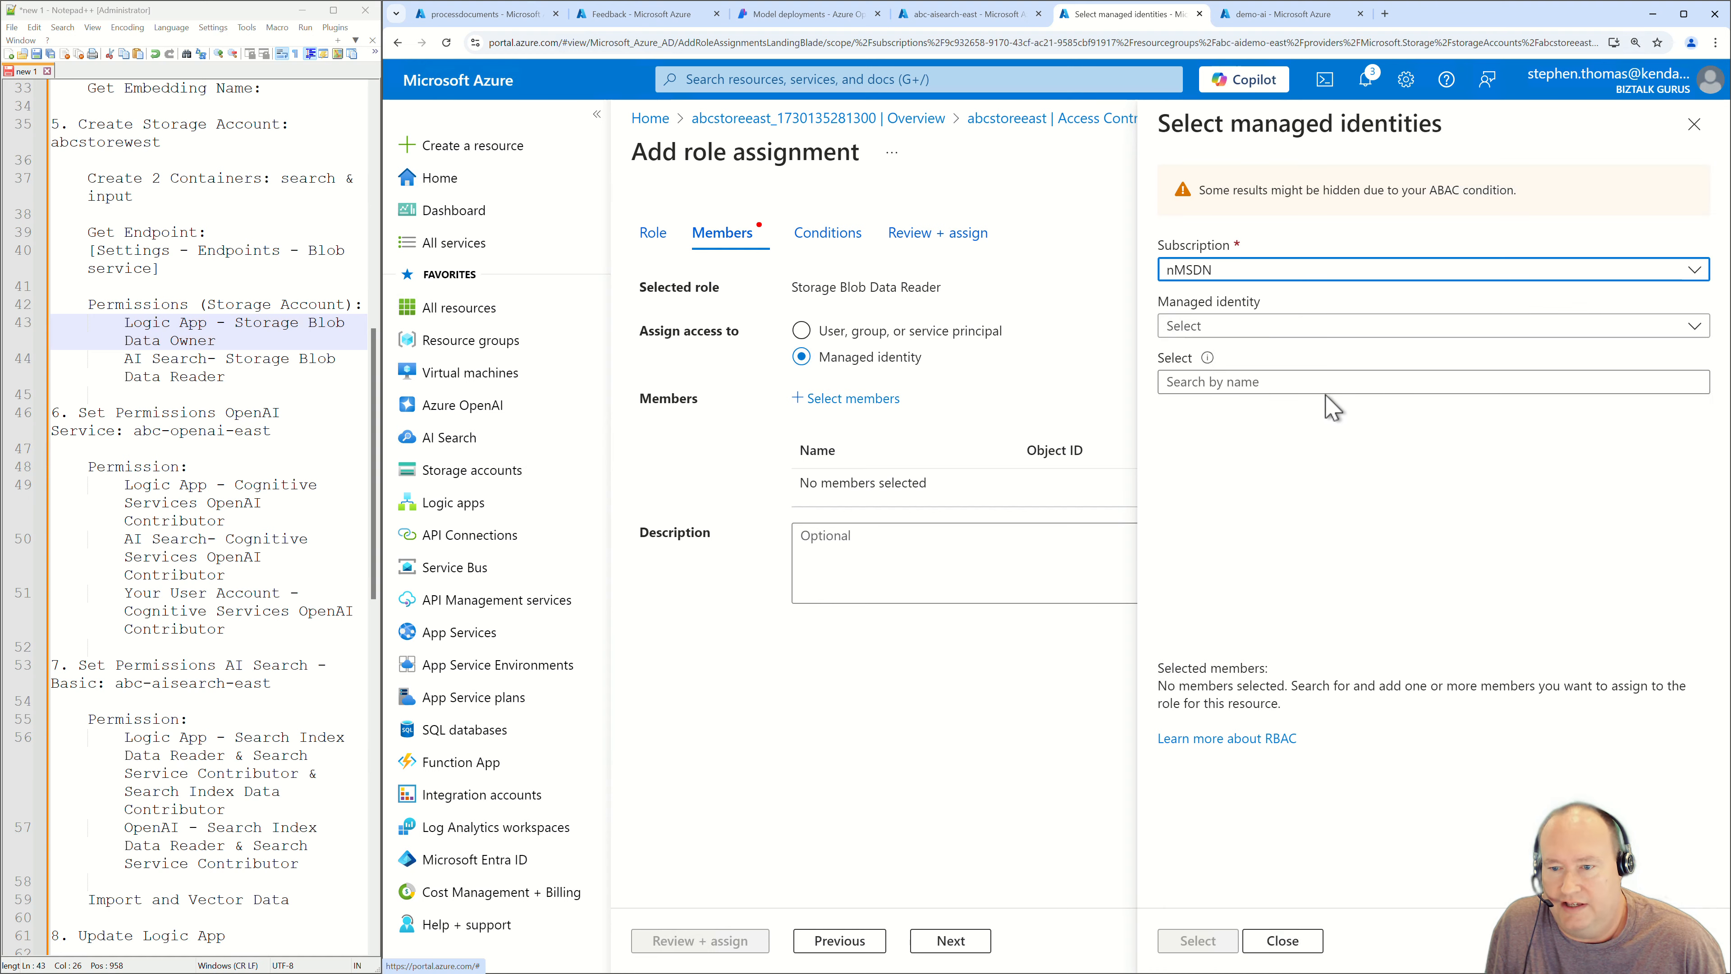
click(1272, 331)
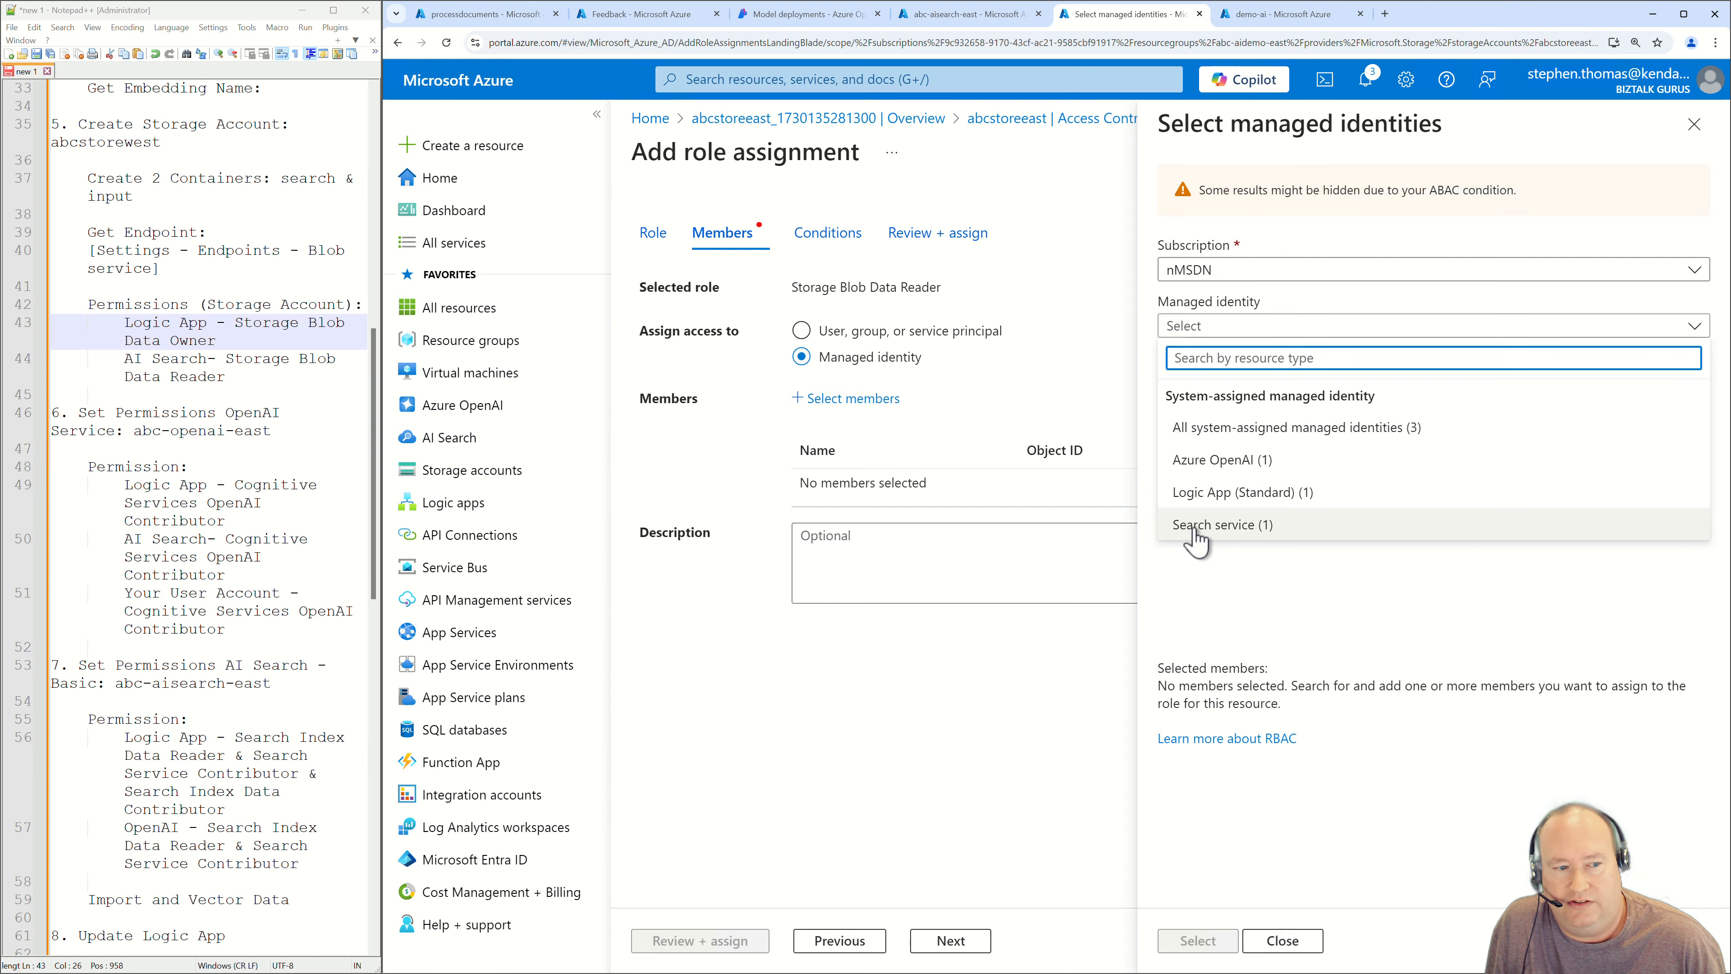
click(1204, 540)
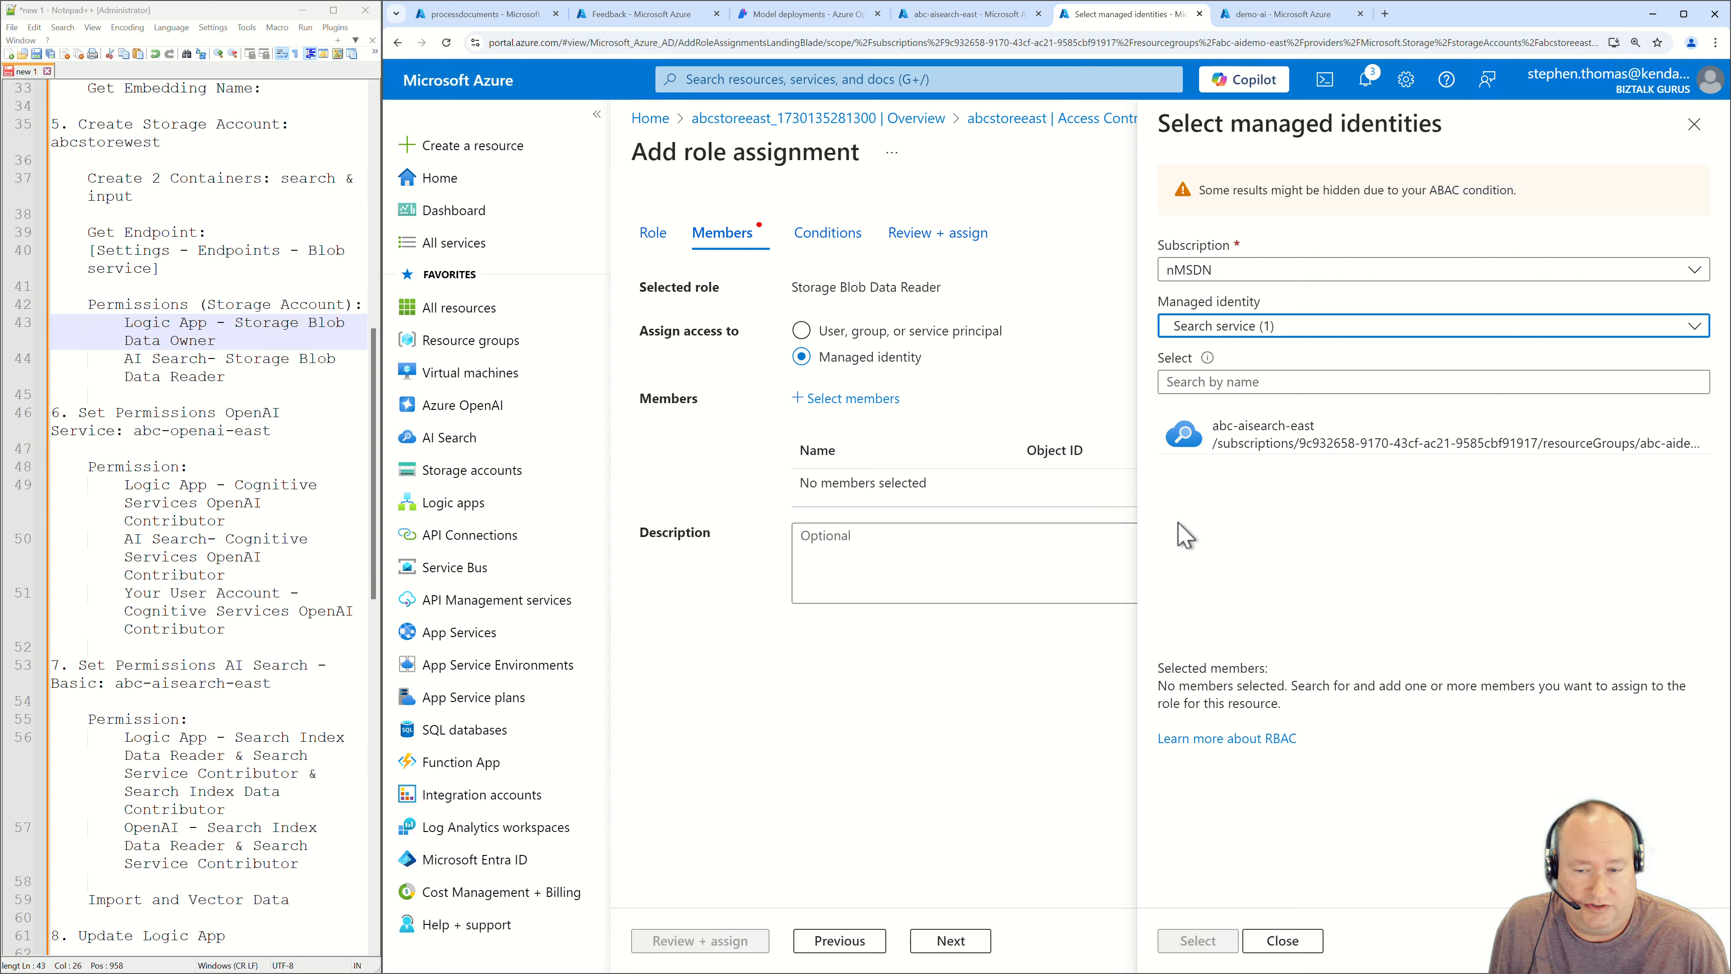
click(1223, 442)
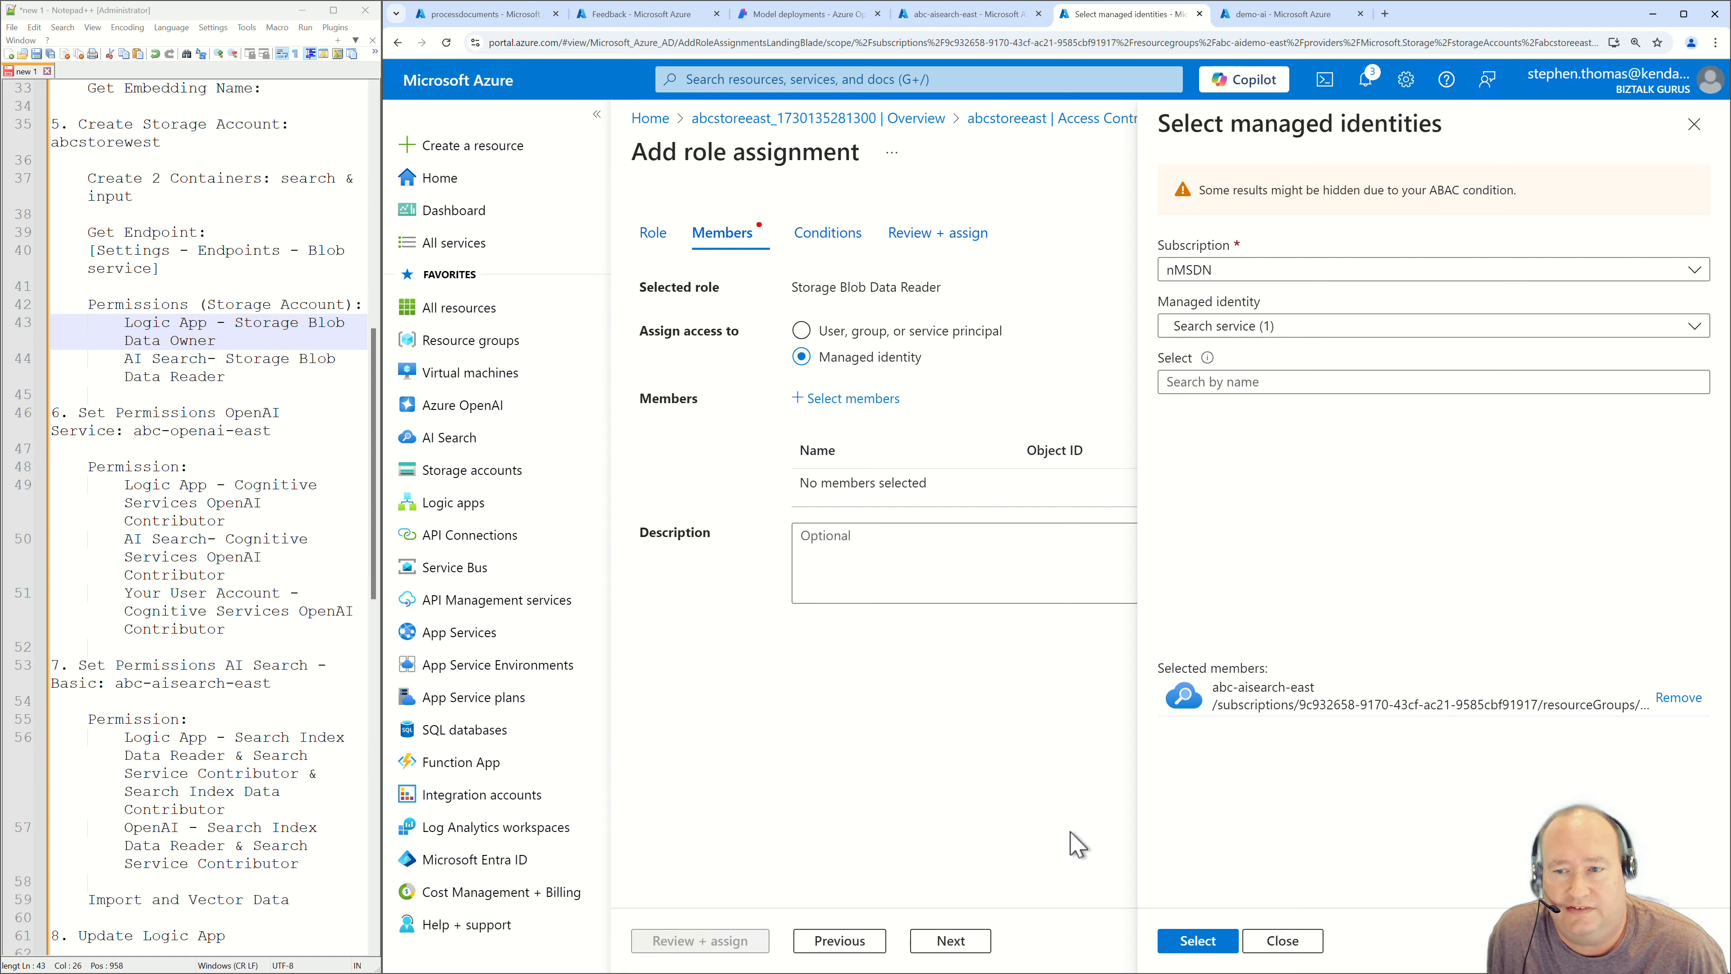
click(1205, 954)
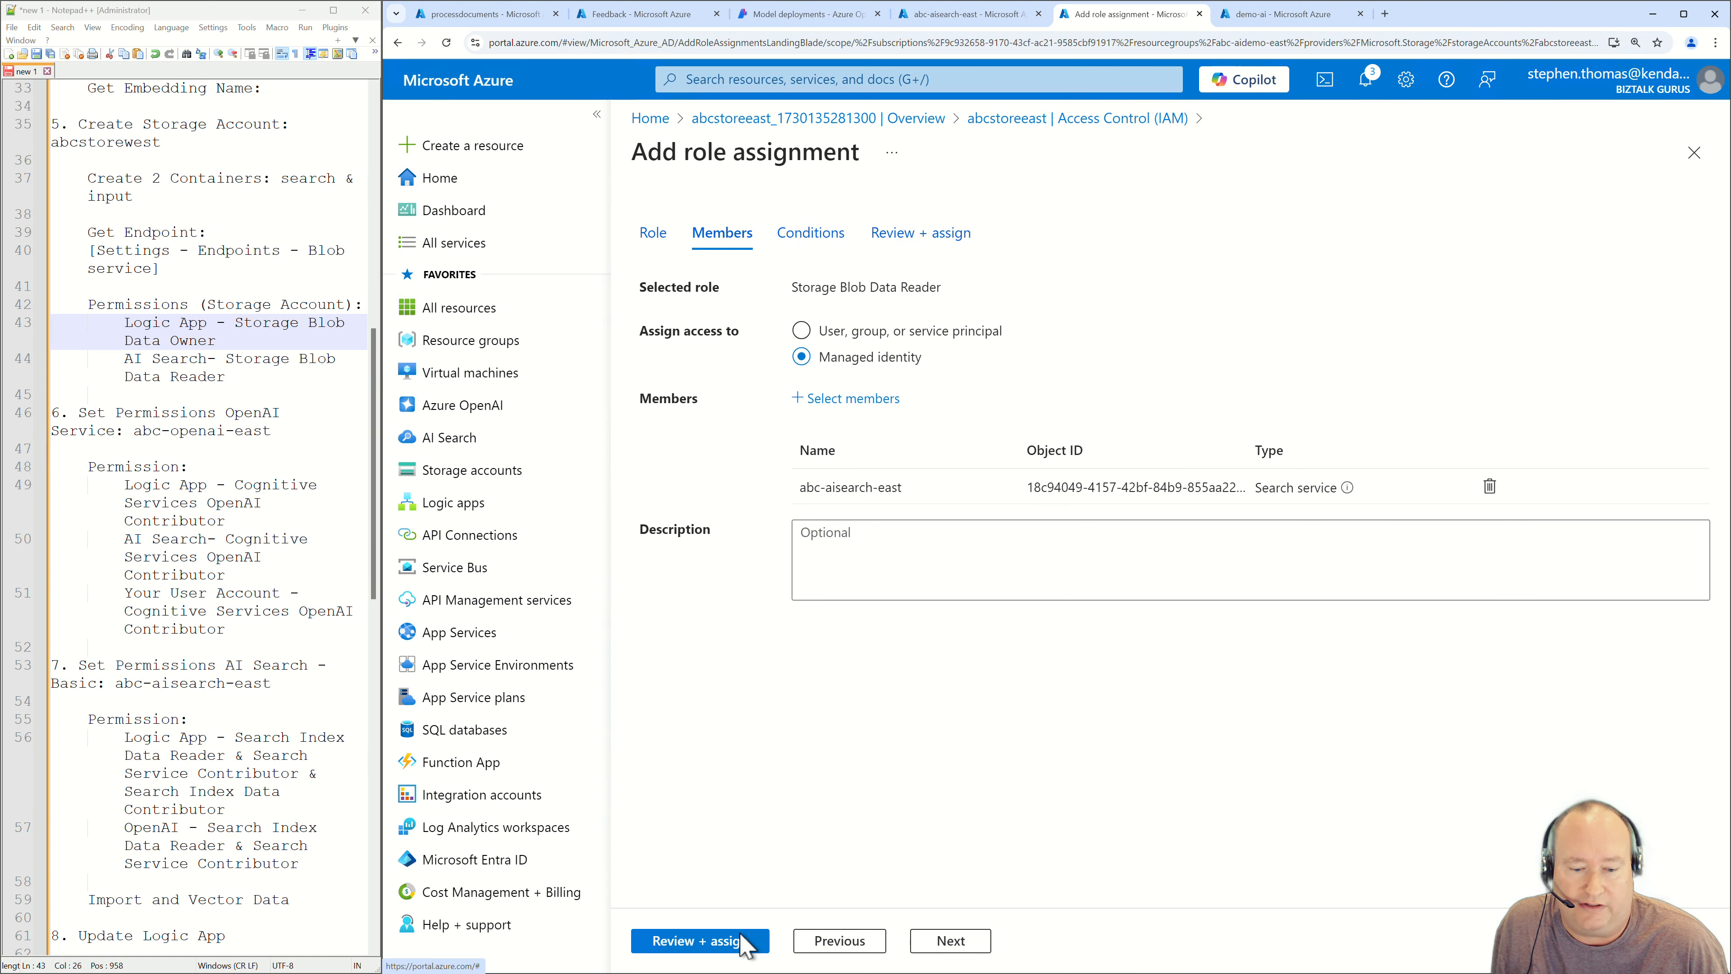
click(712, 949)
click(712, 949)
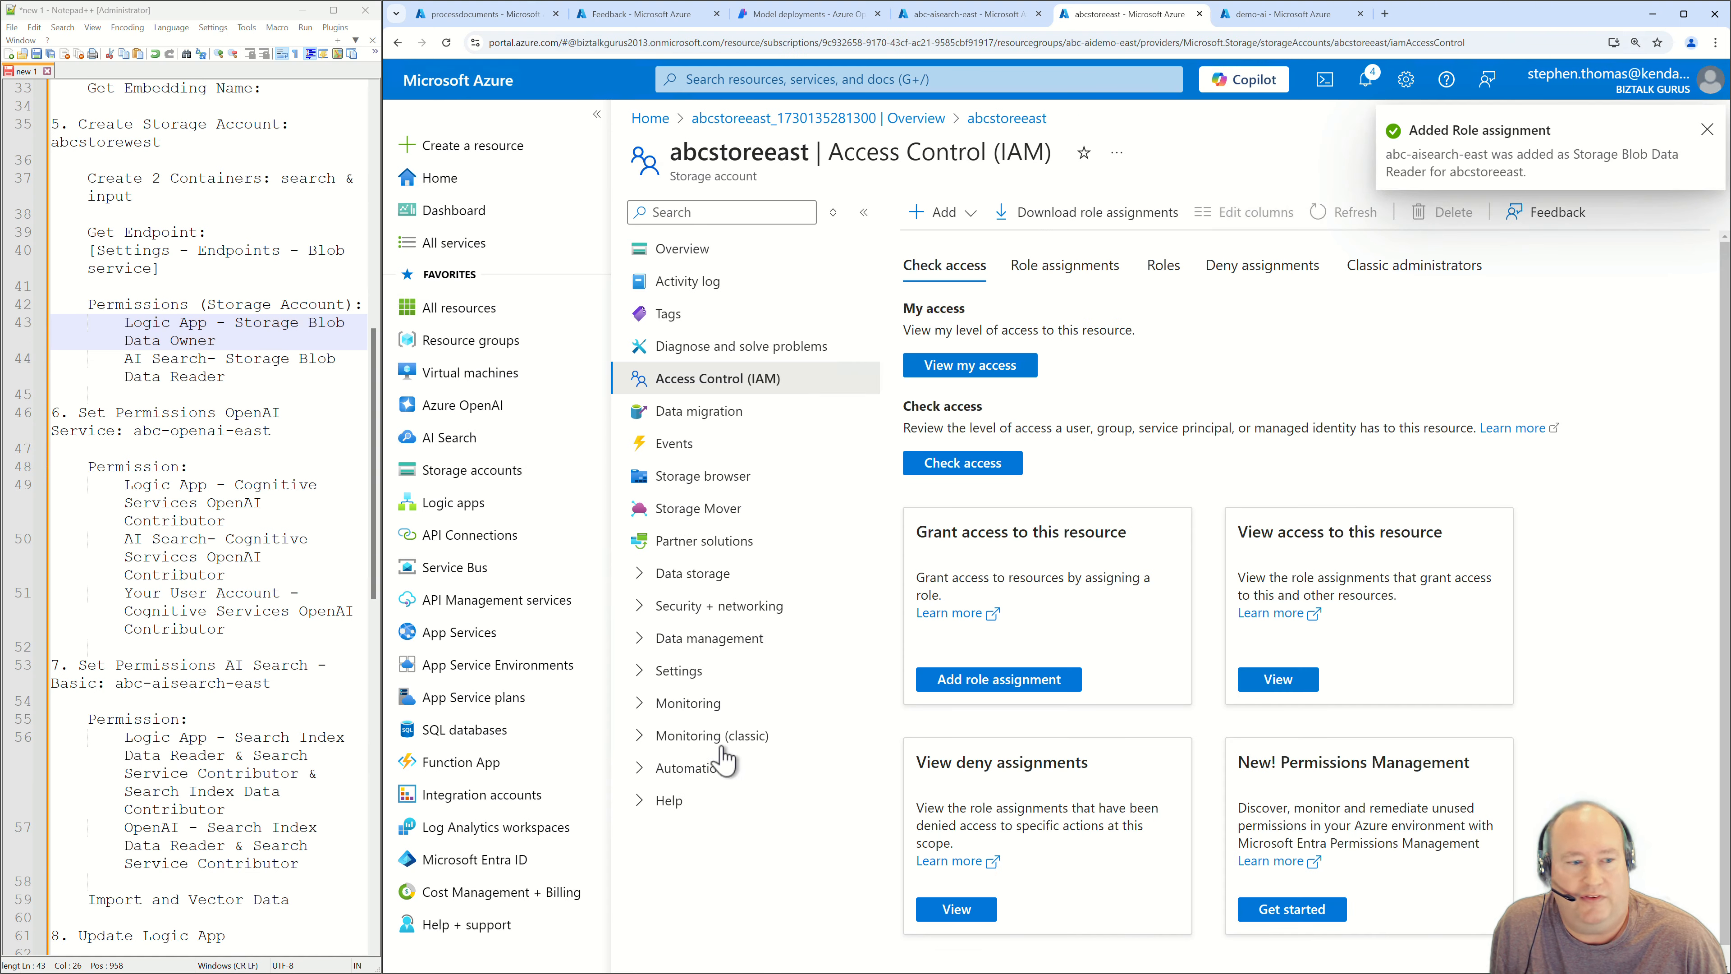
Create a blob container named search in the abcstoreeast storage account, as listed in the notes.
click(148, 192)
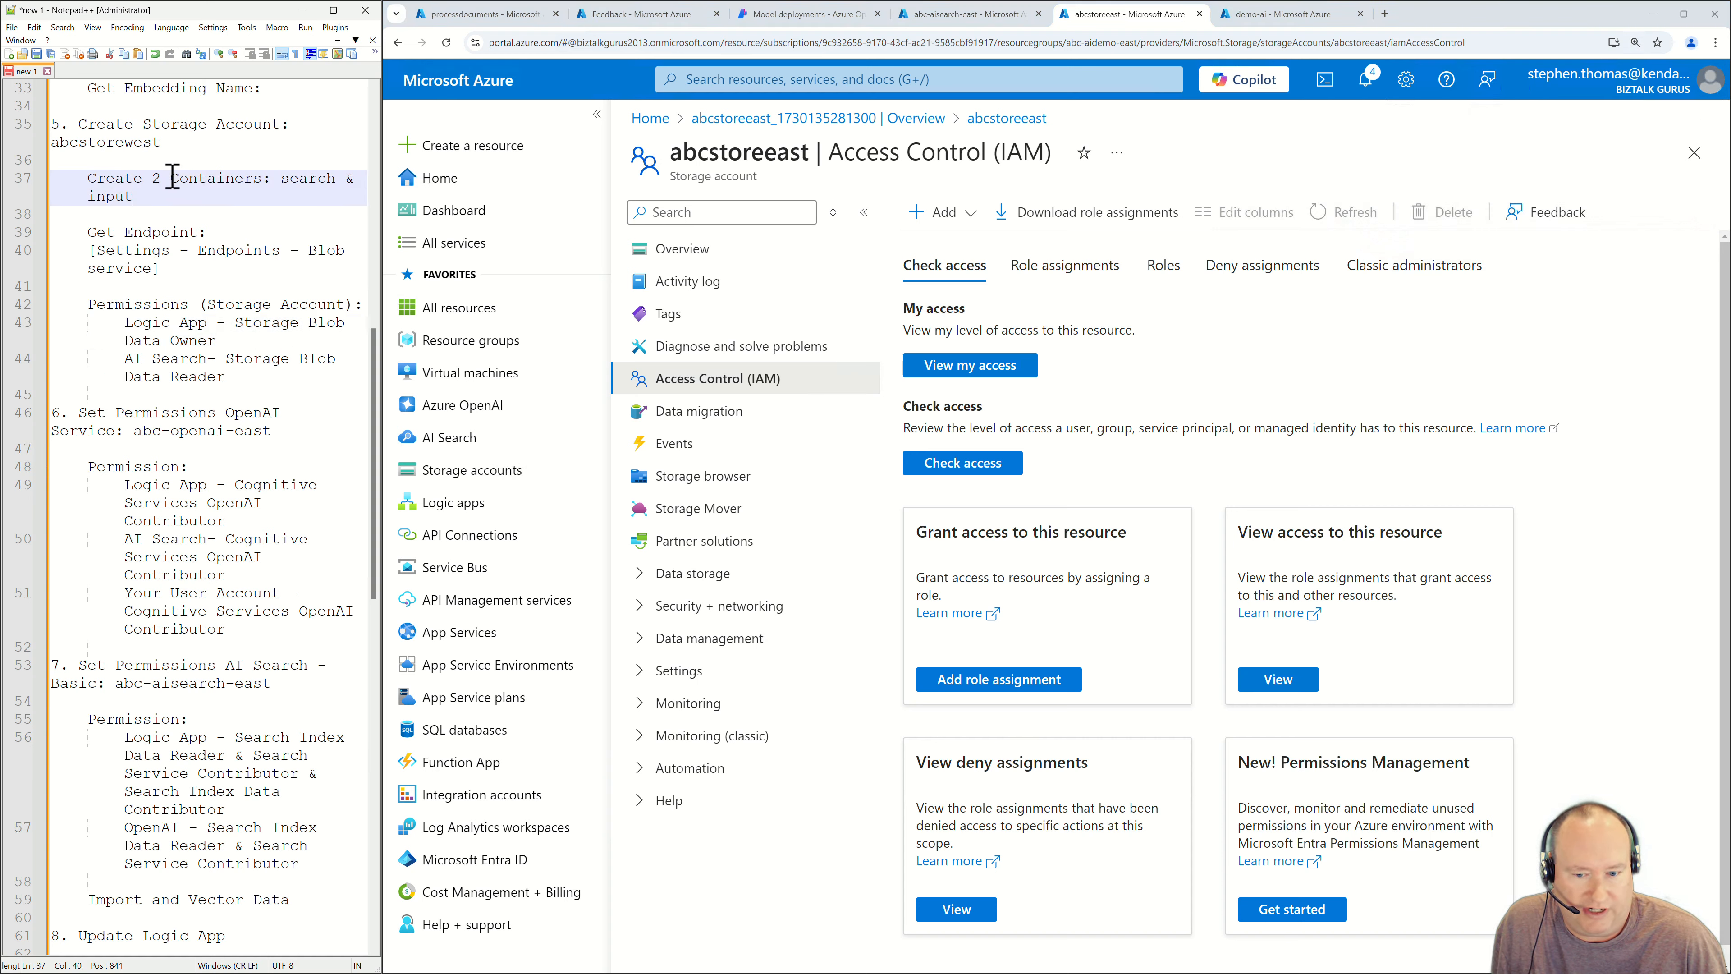
click(664, 577)
click(724, 608)
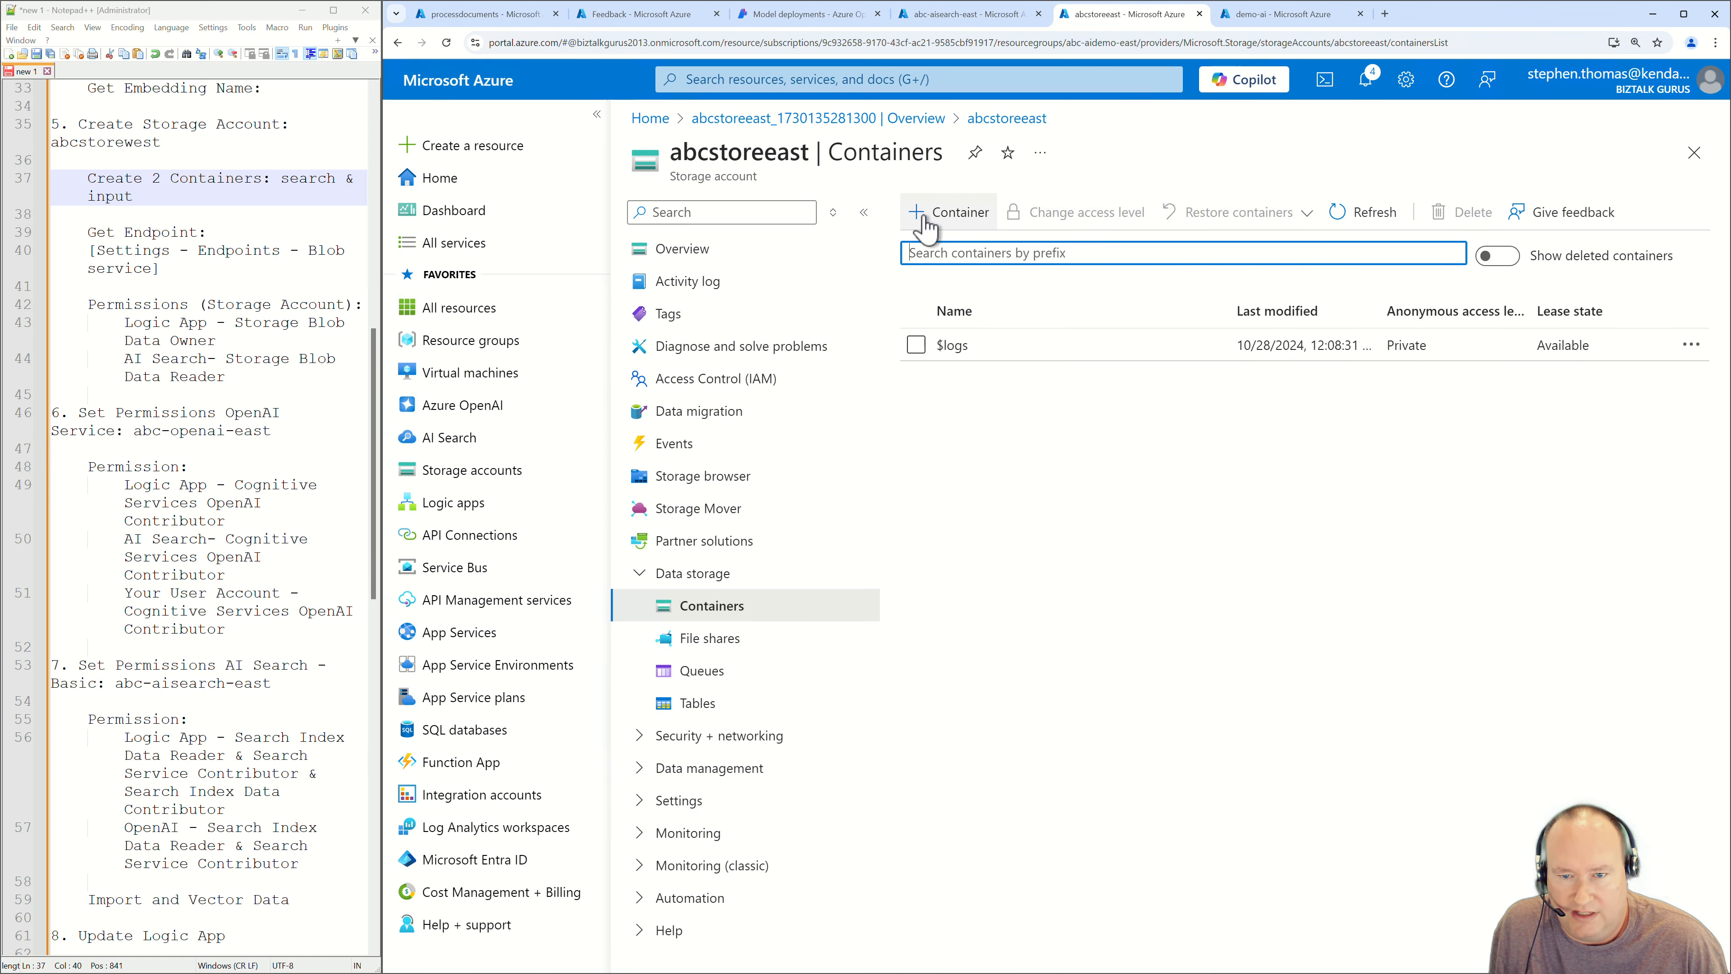
click(933, 221)
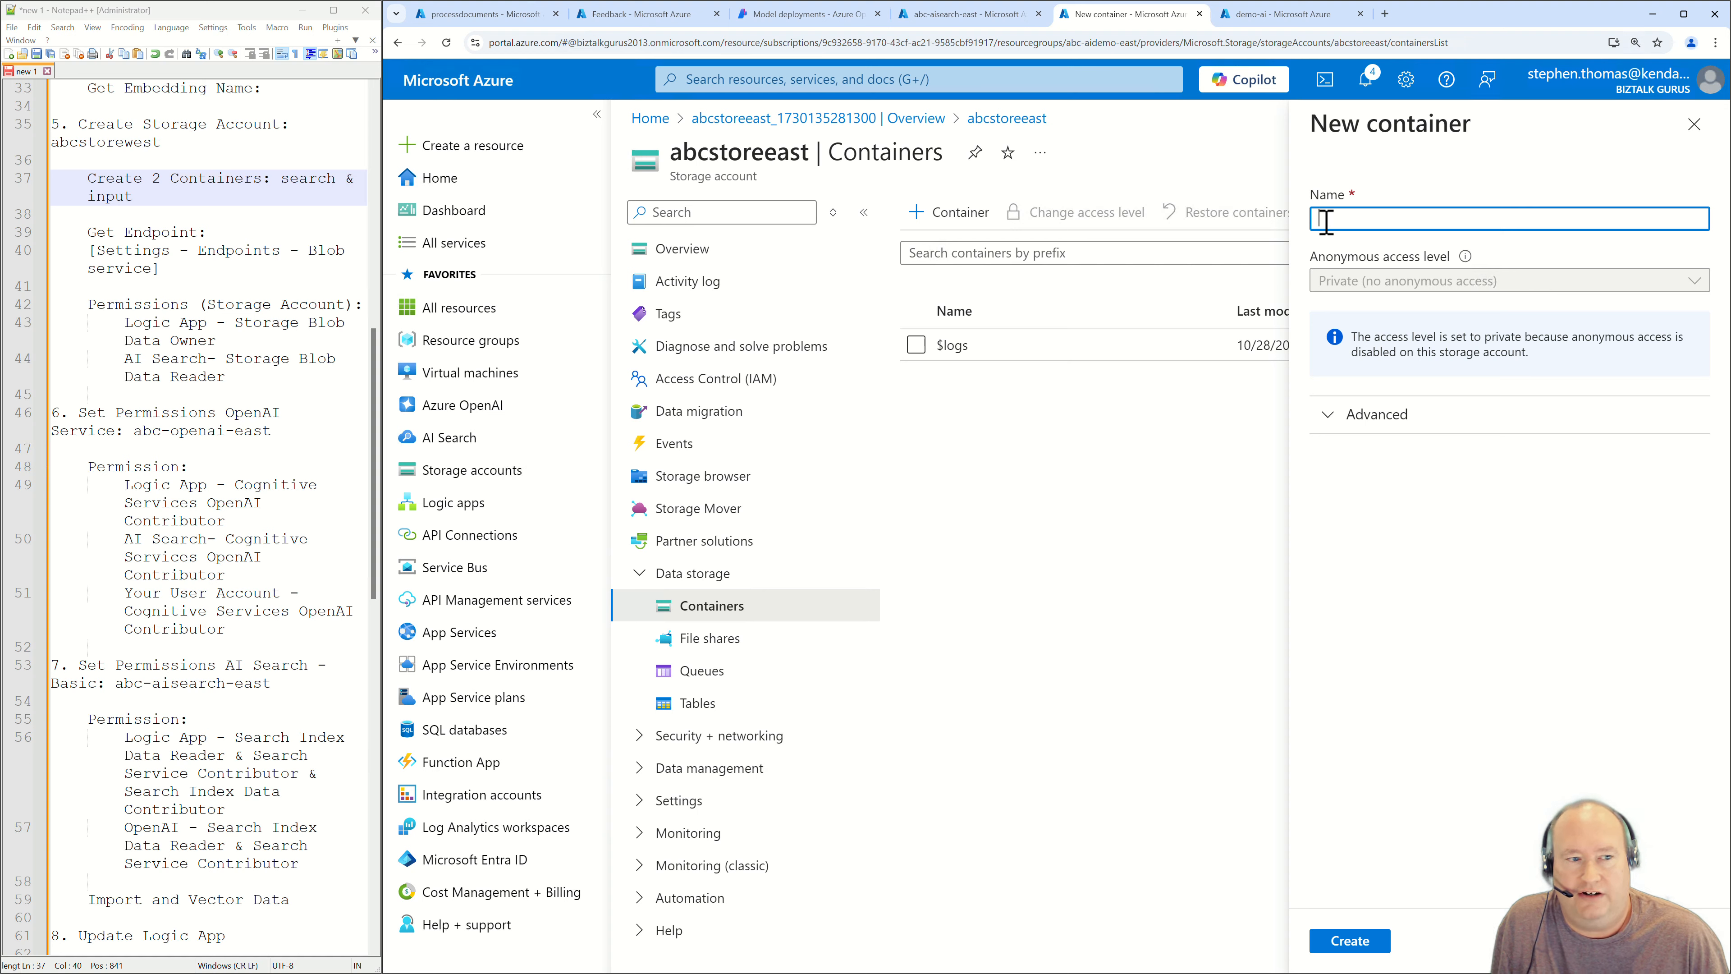
text(s)
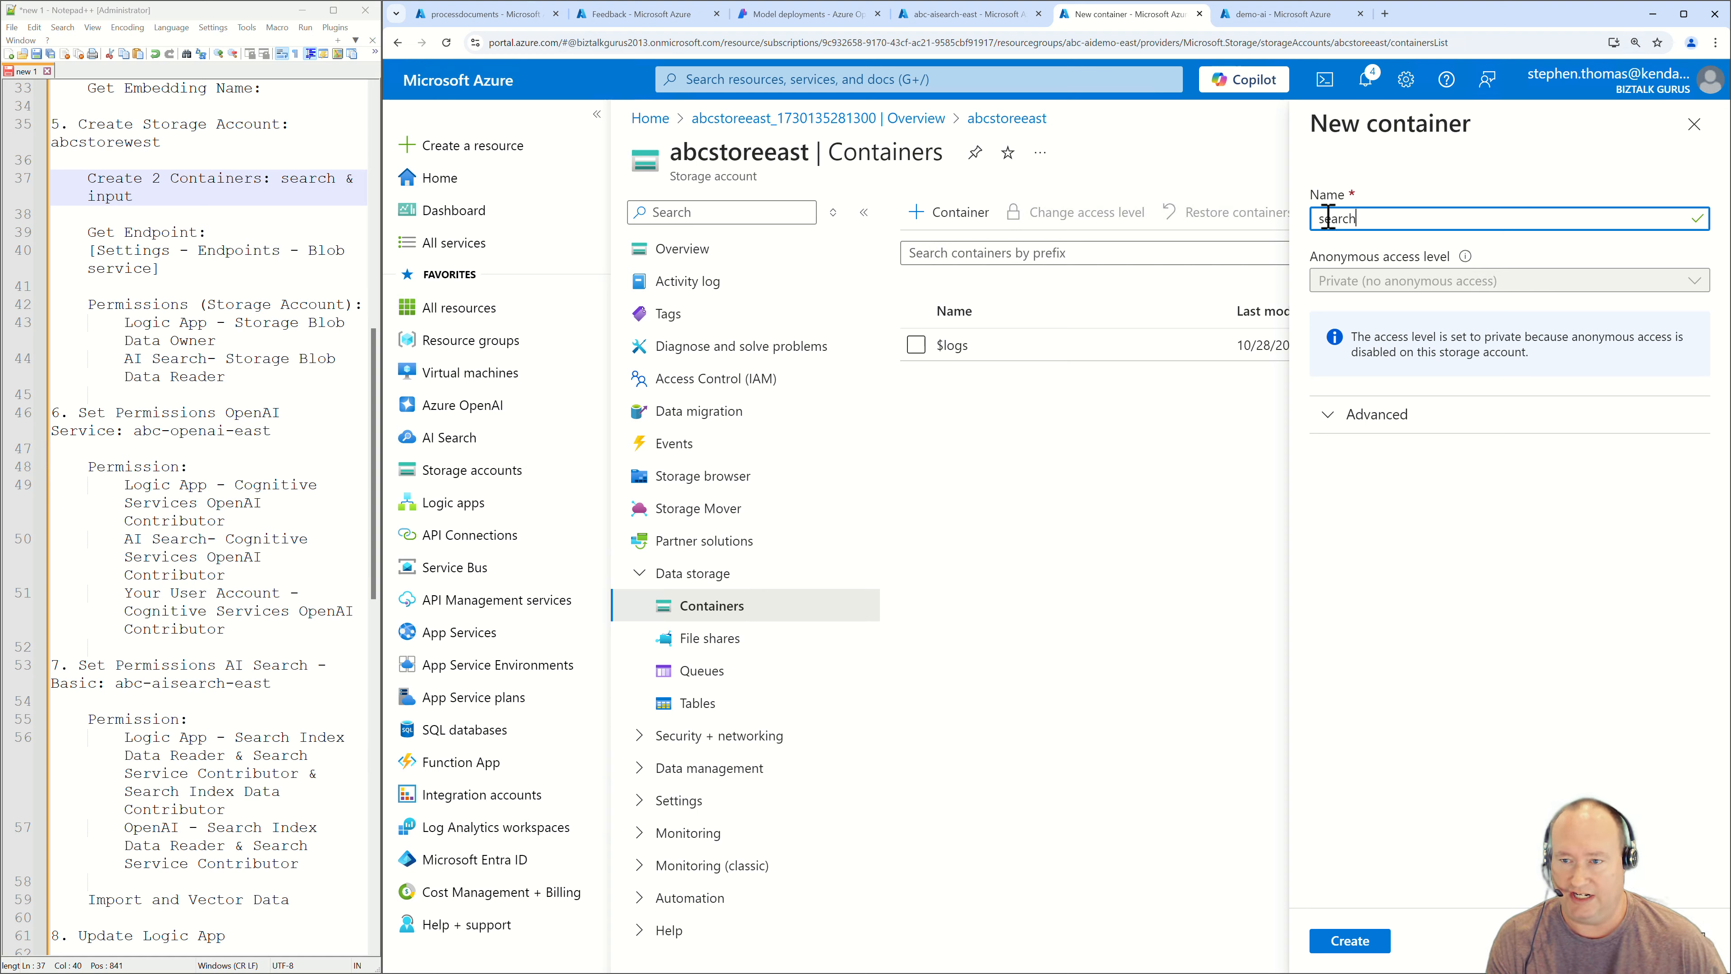
text(earch)
click(1349, 941)
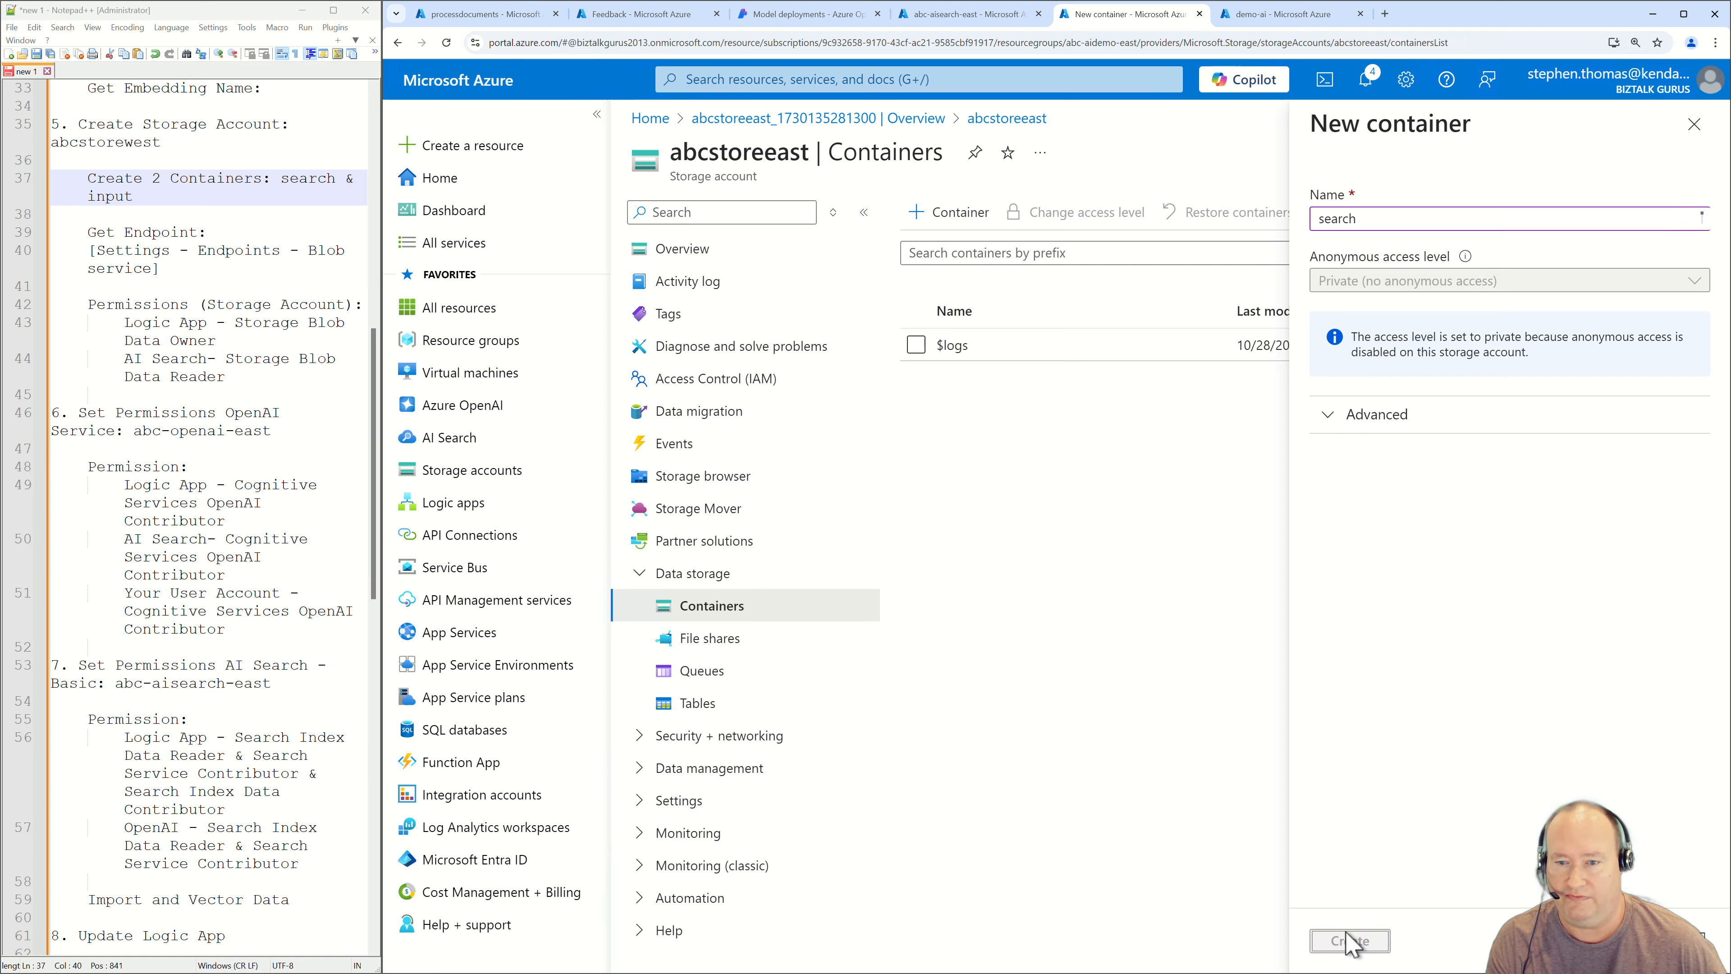
Create a second blob container named input in the storage account.
click(942, 216)
text(input)
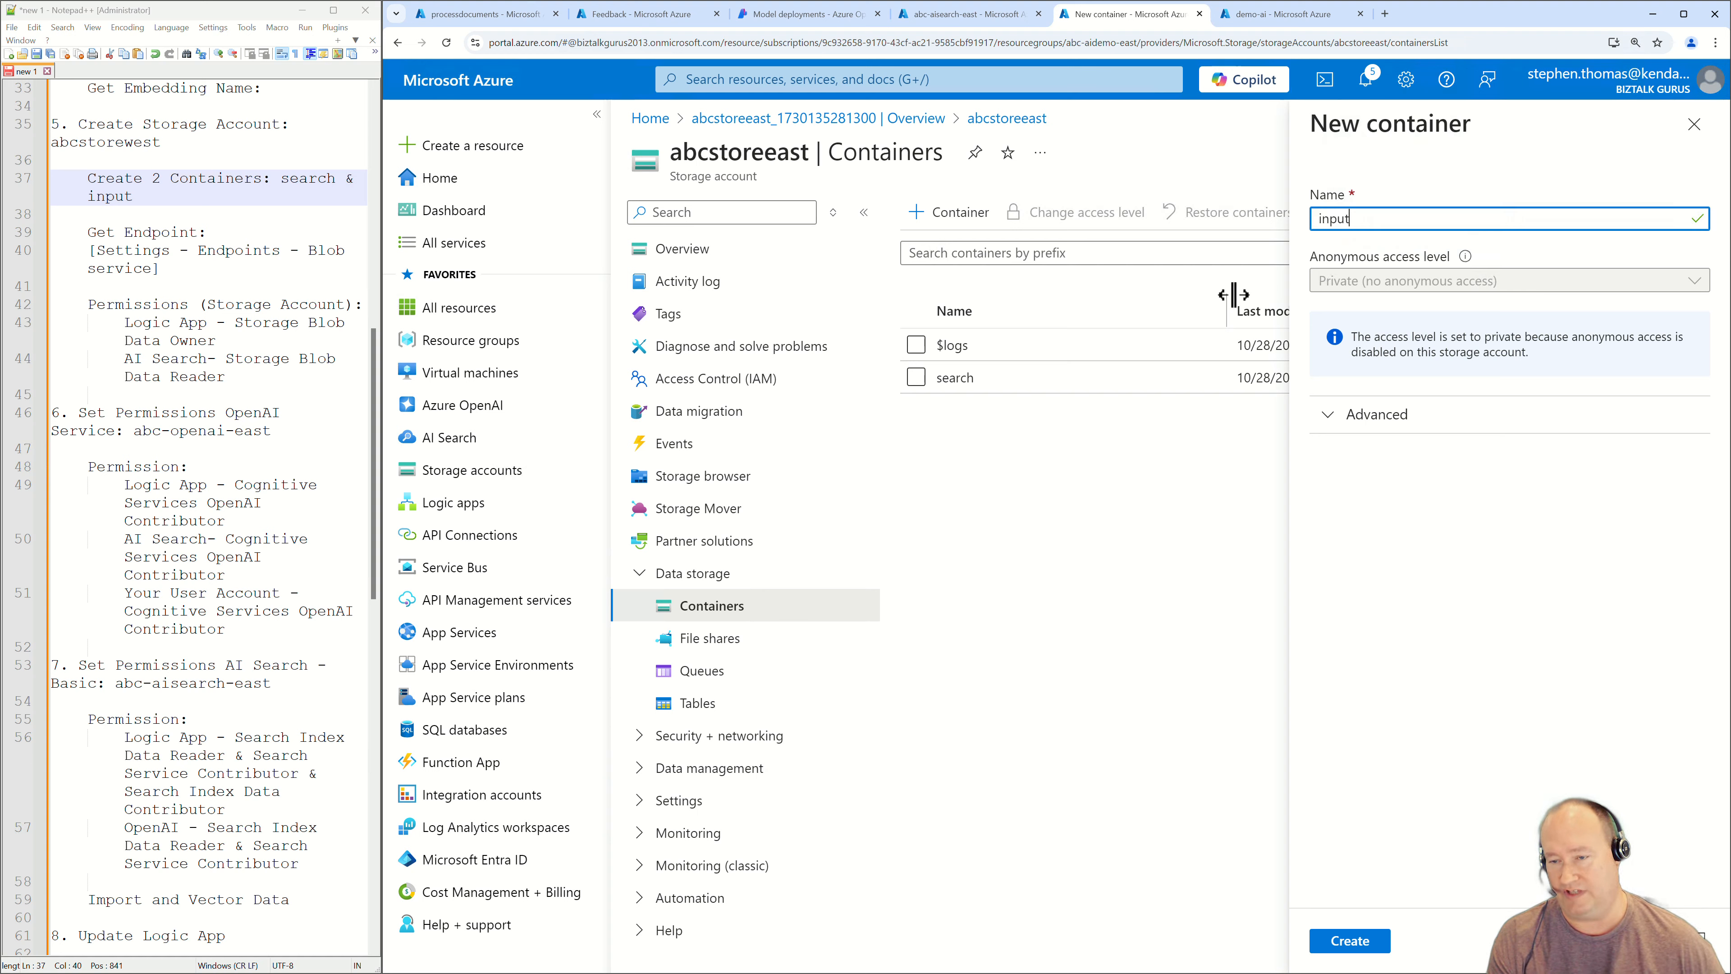
click(1358, 930)
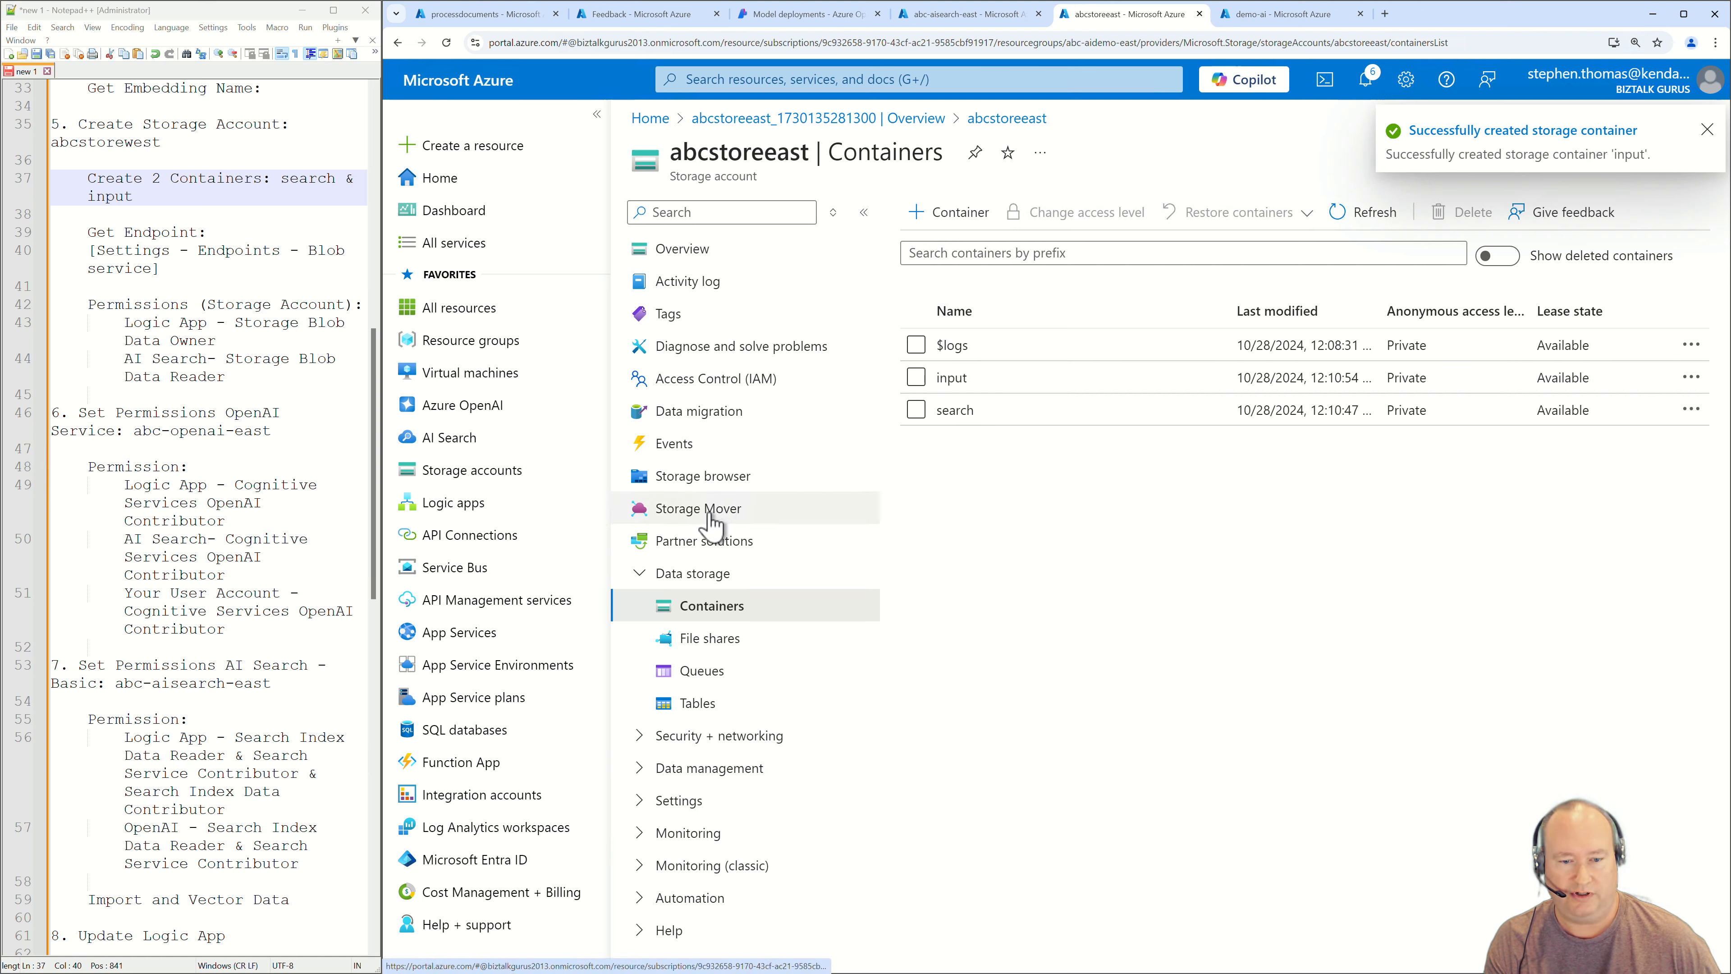
Upload ademoAI.txt from C:\Data\Hotels to the search container using the storage browser.
click(705, 476)
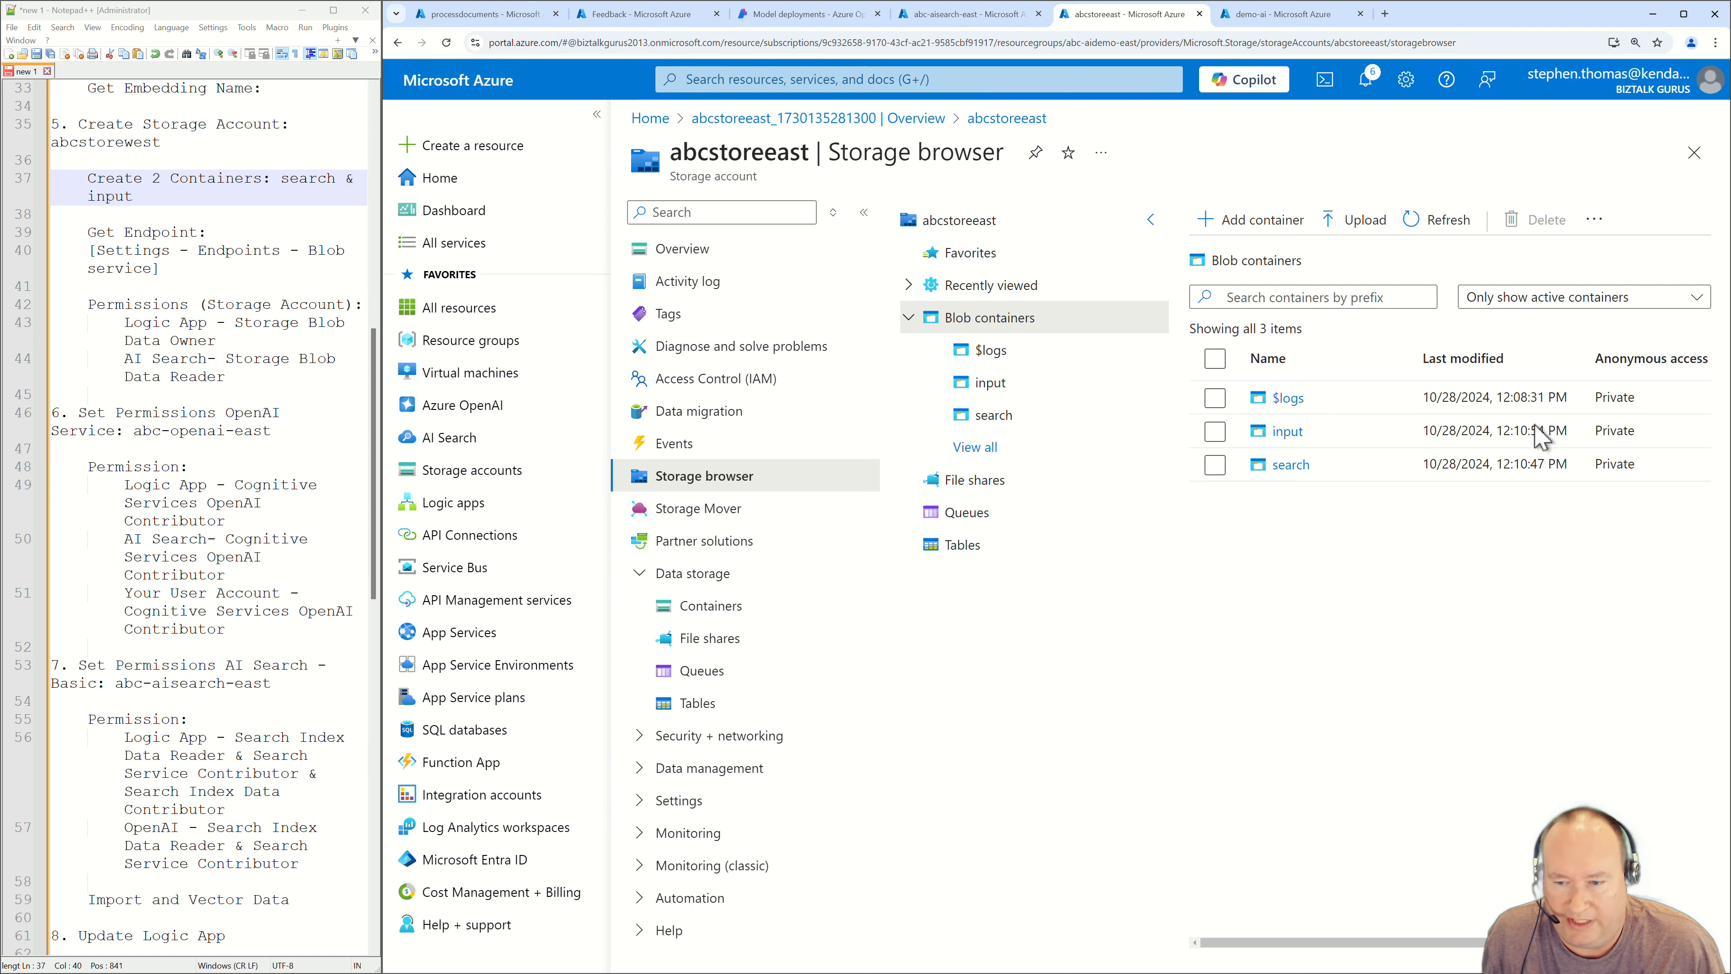
click(1288, 468)
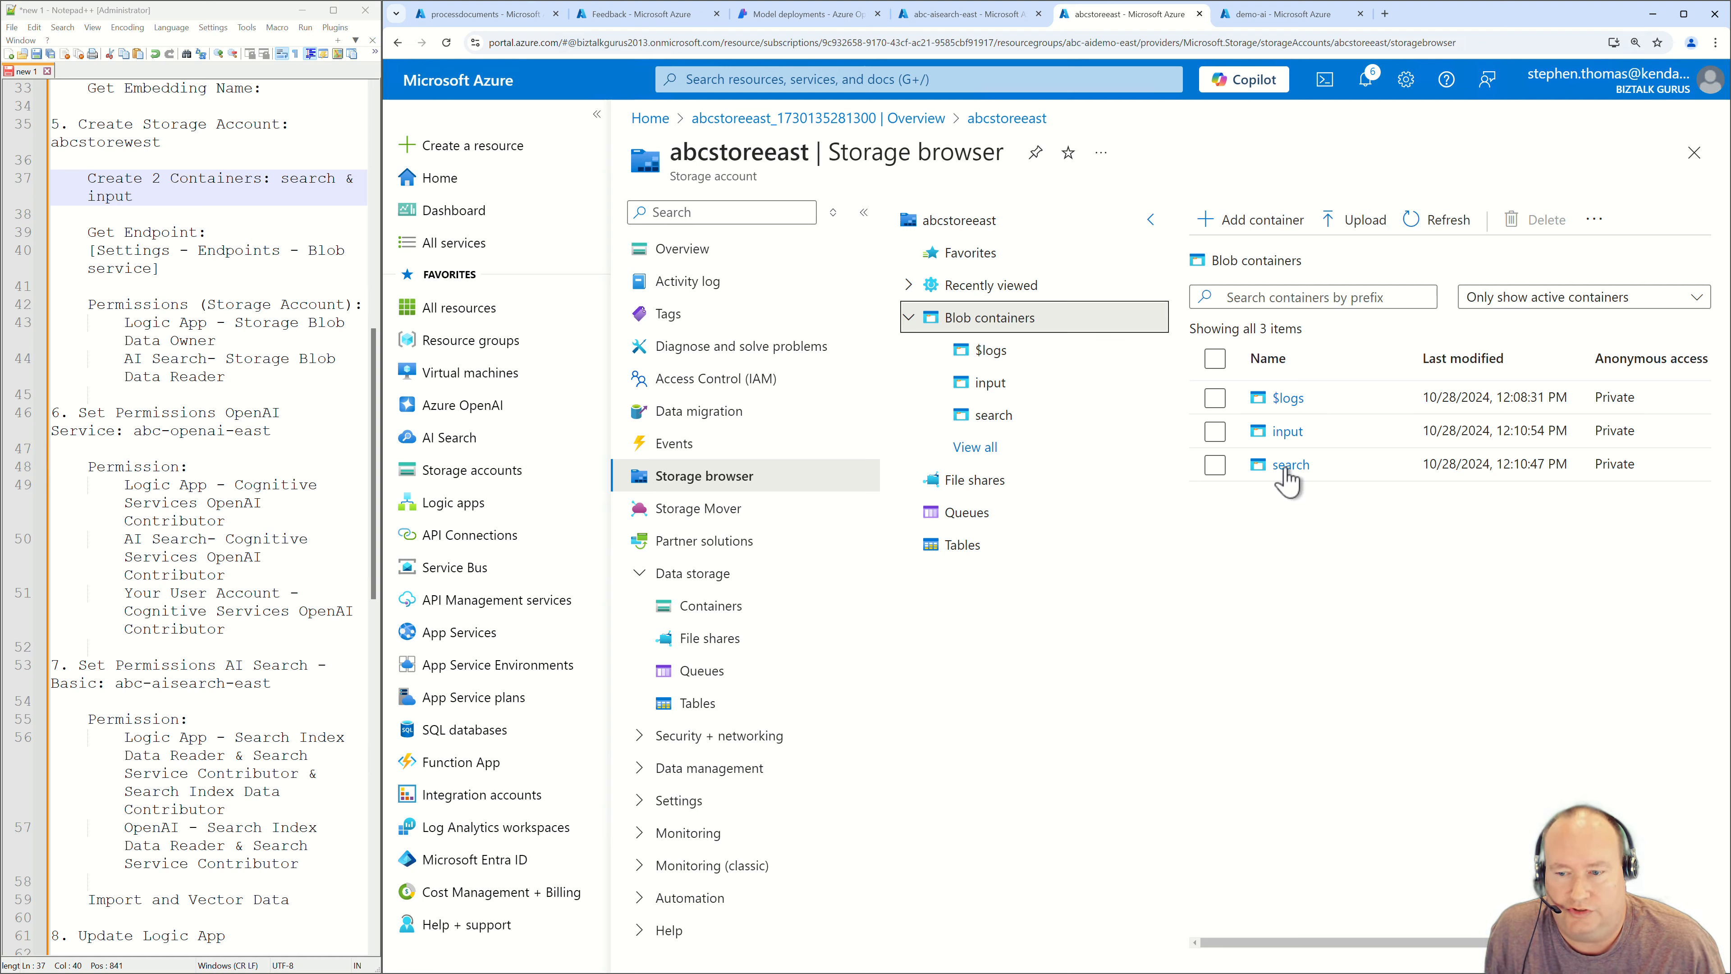
click(1354, 220)
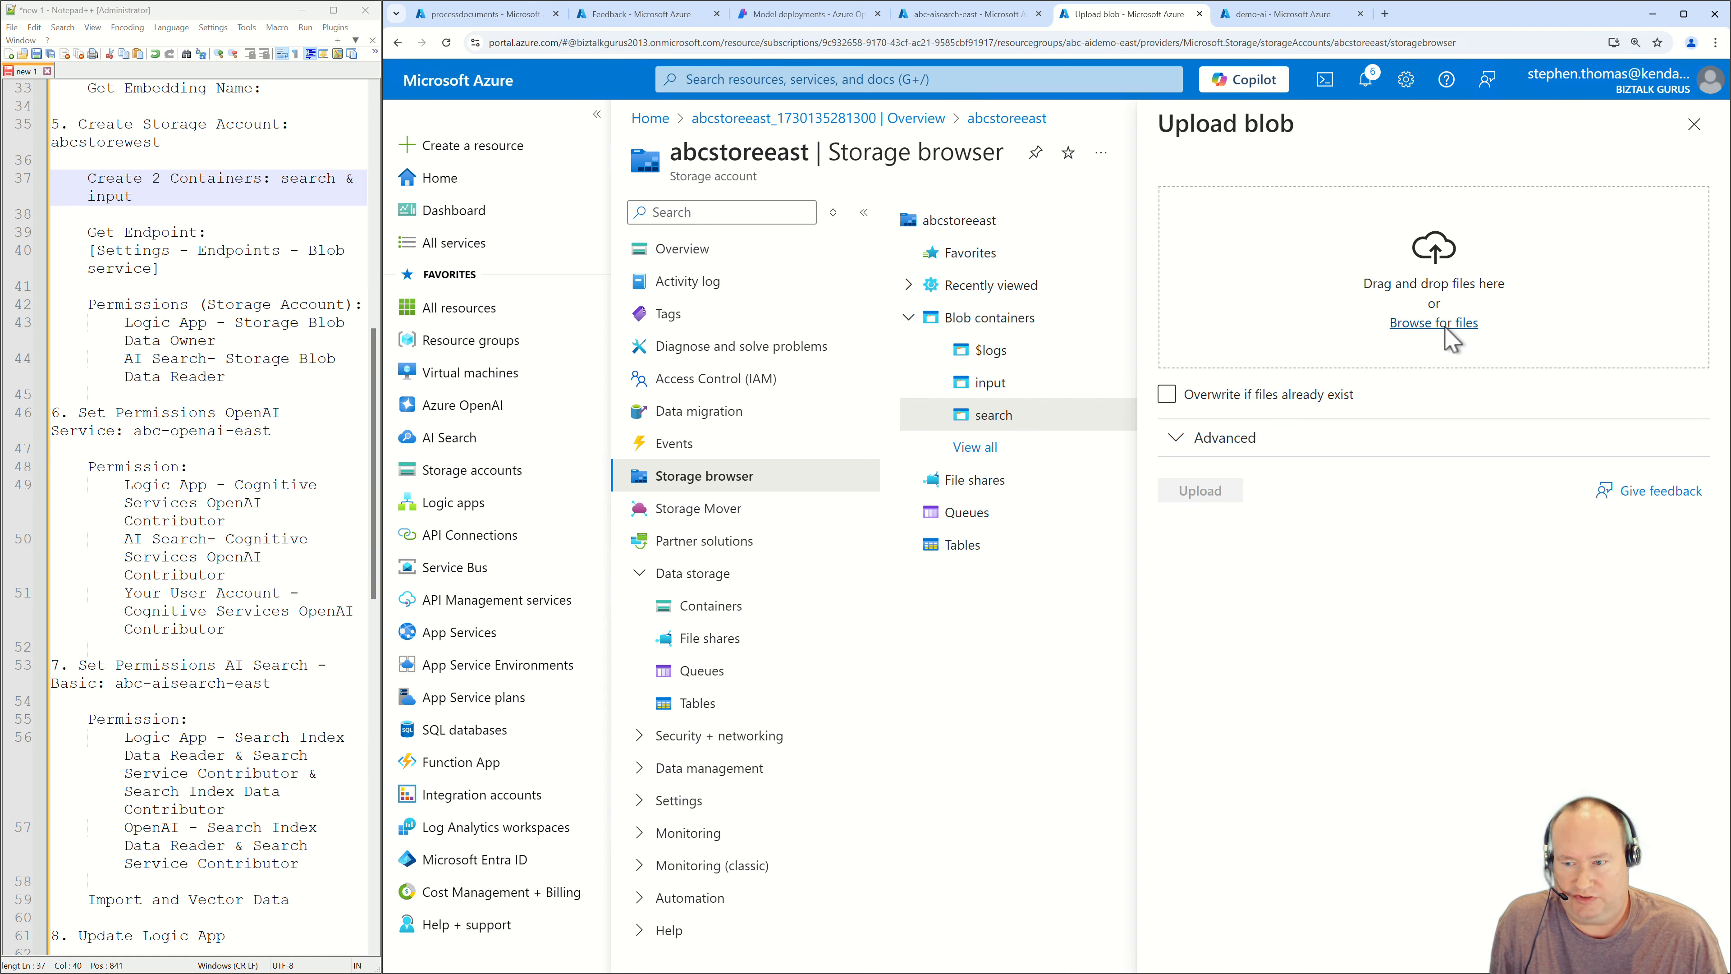
click(1434, 324)
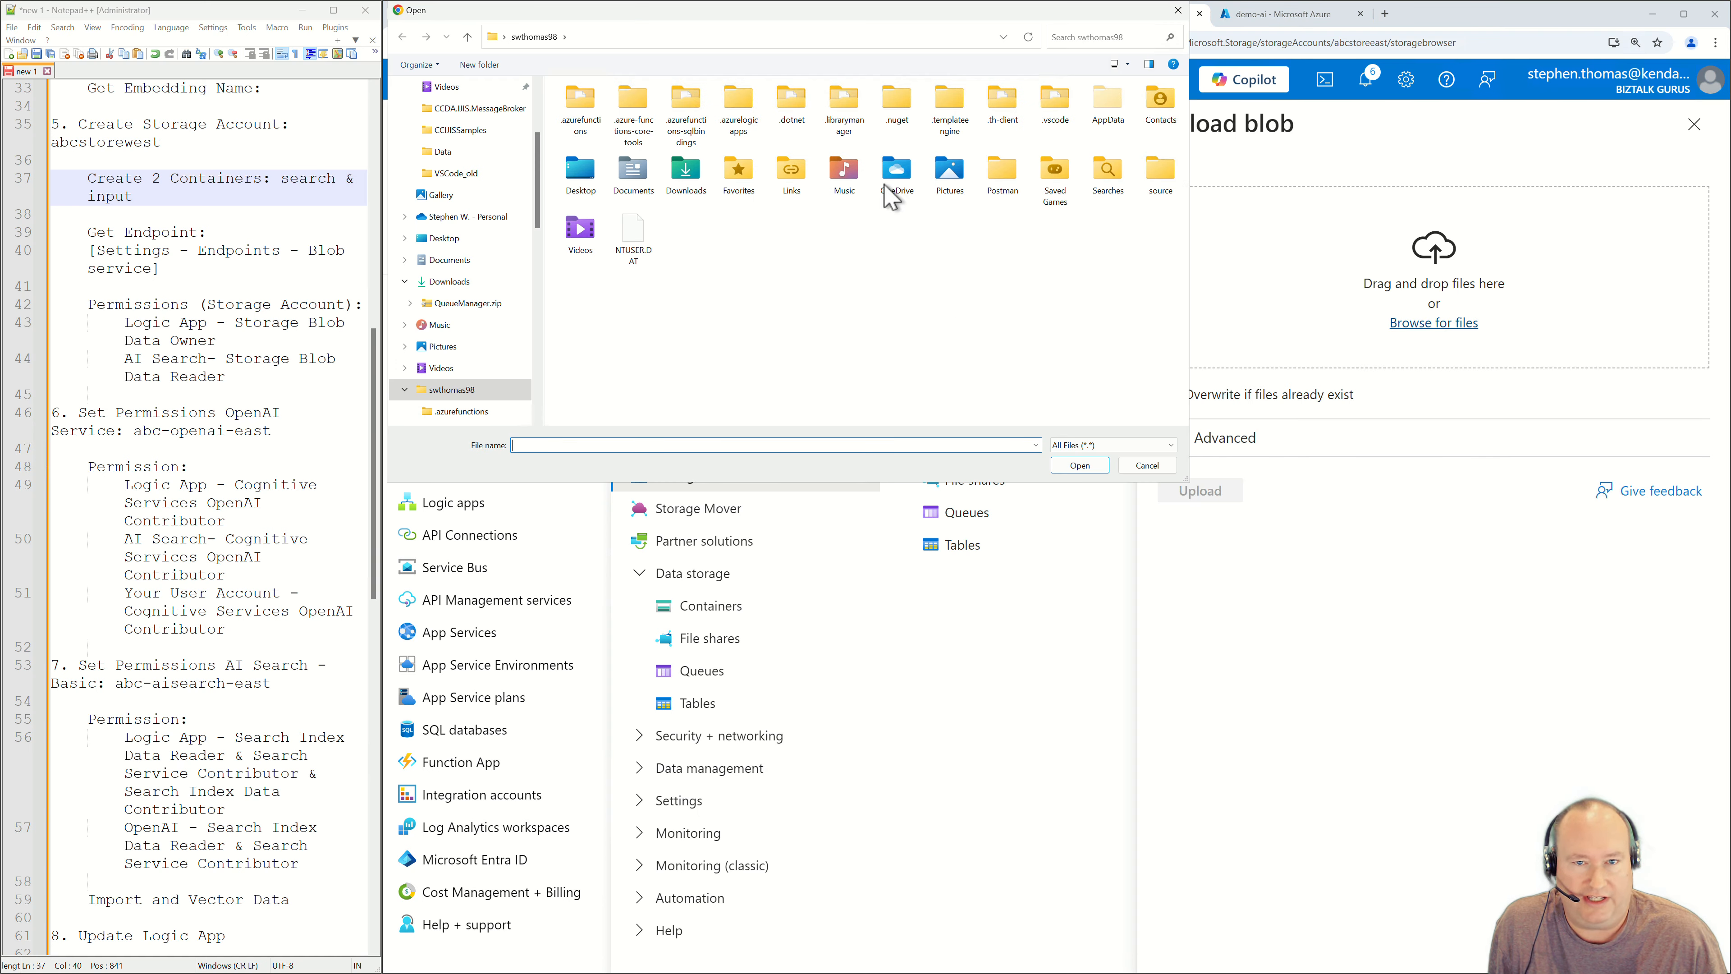
click(856, 35)
text(C:\Data\Hotels)
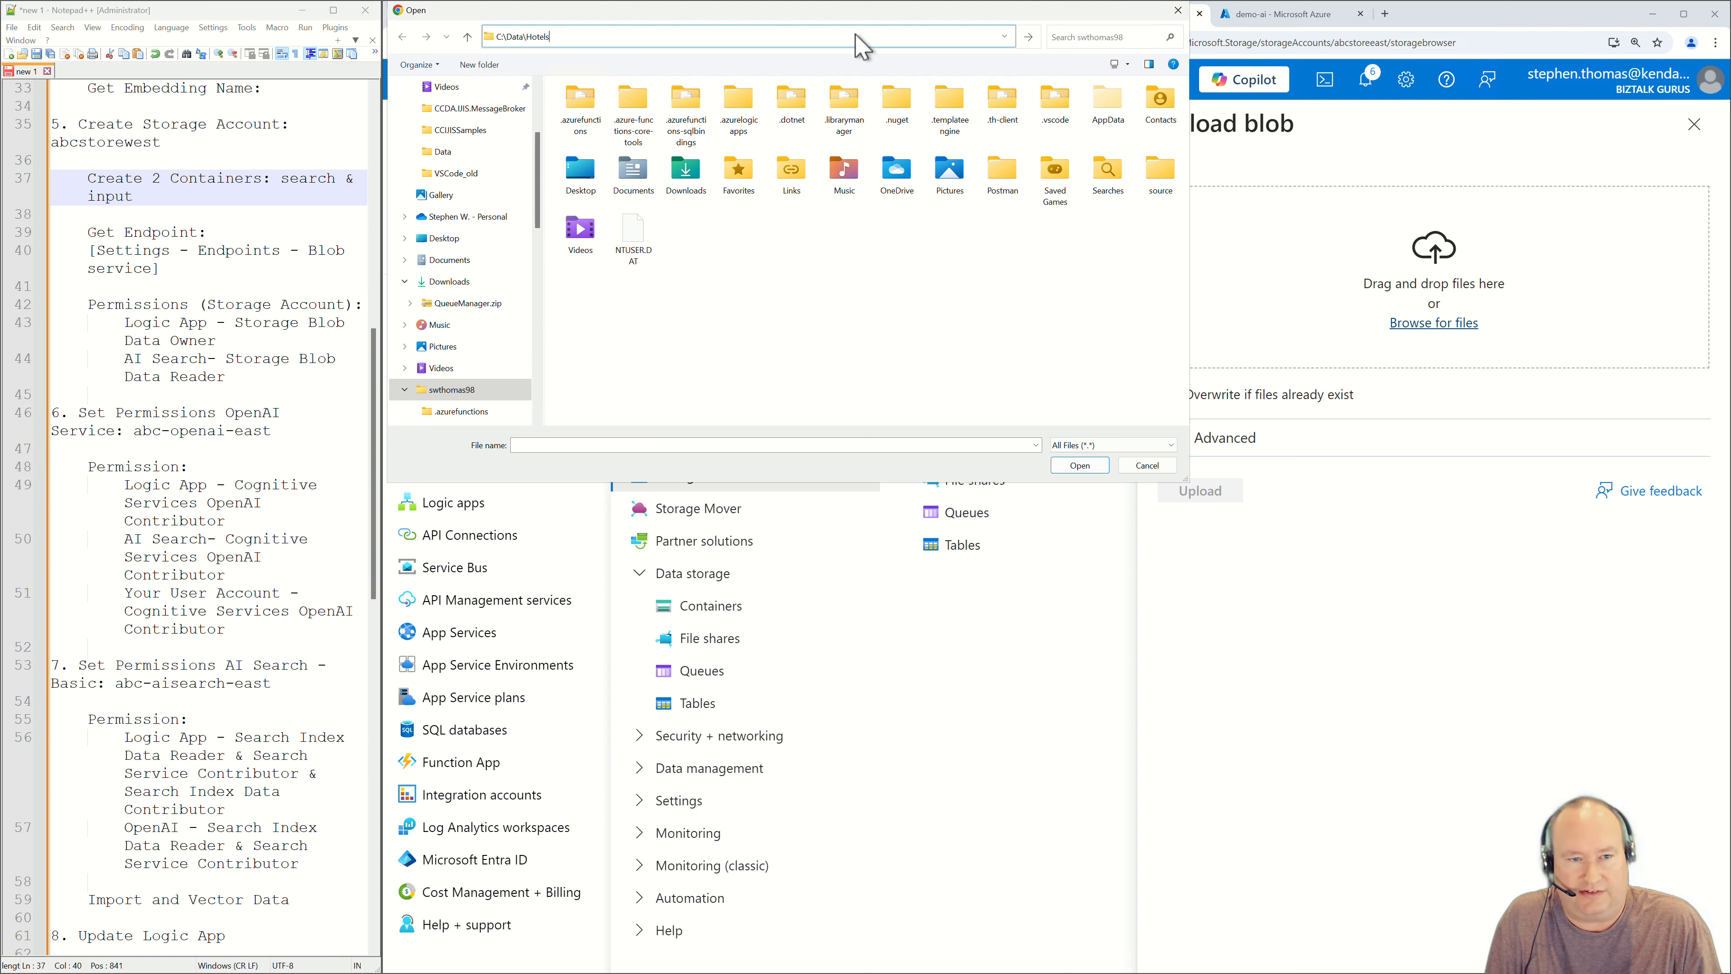
key(Return)
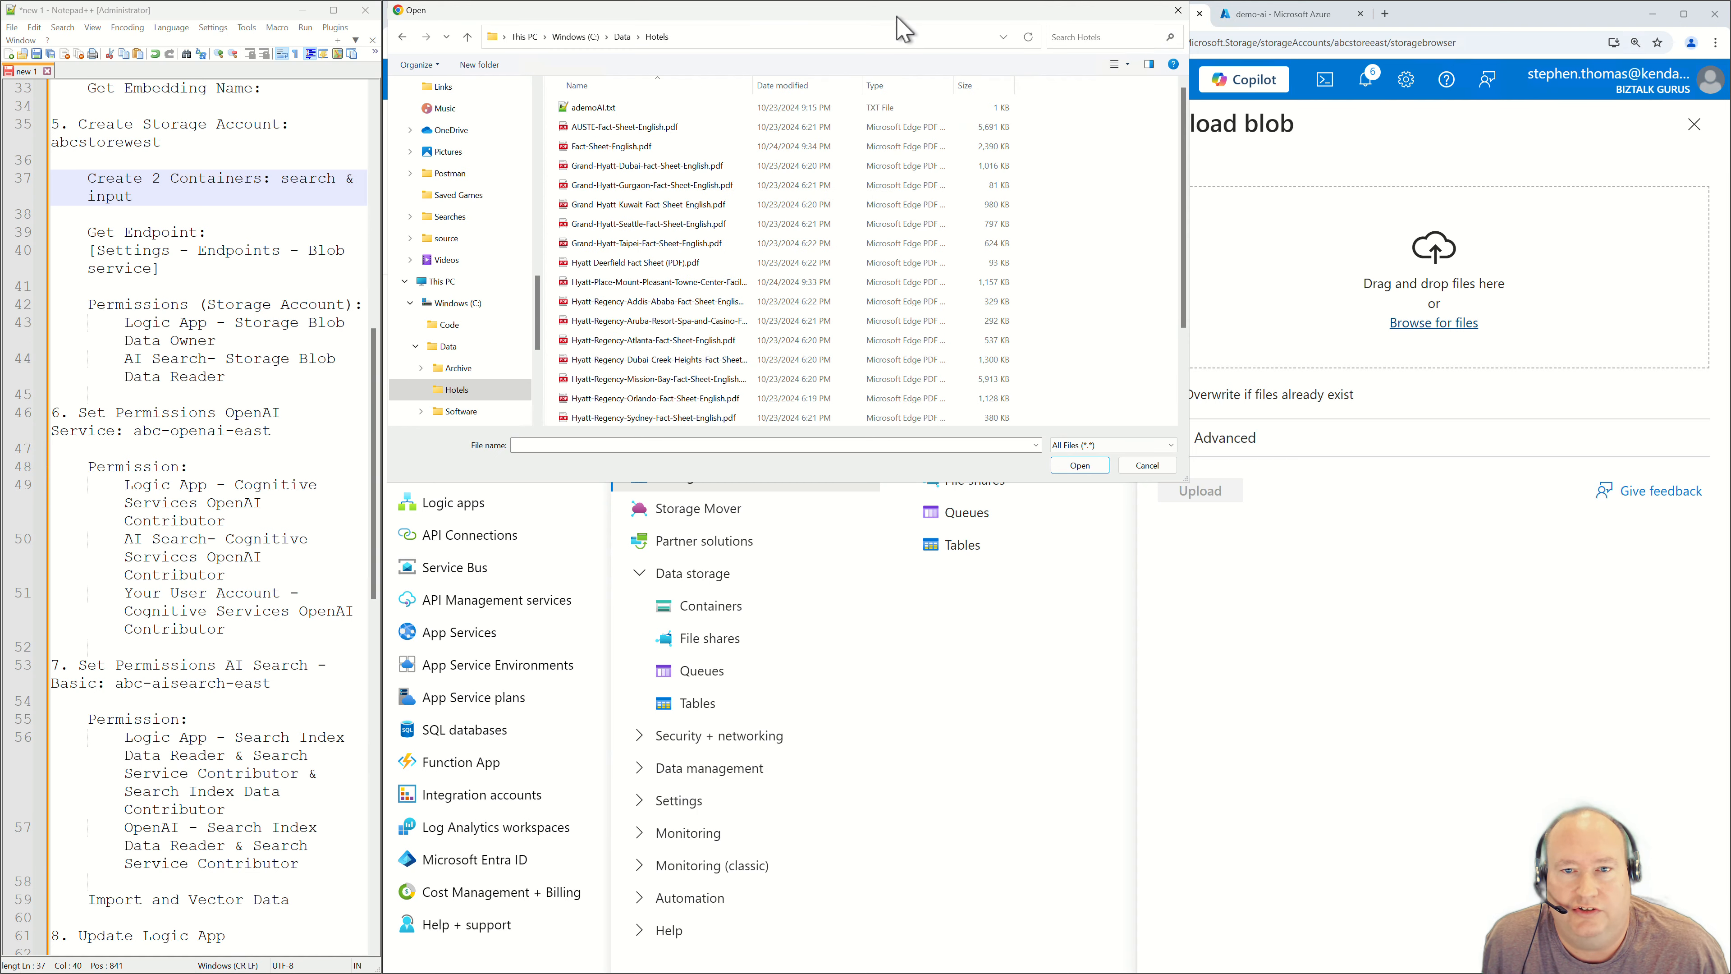
drag(911, 32, 974, 165)
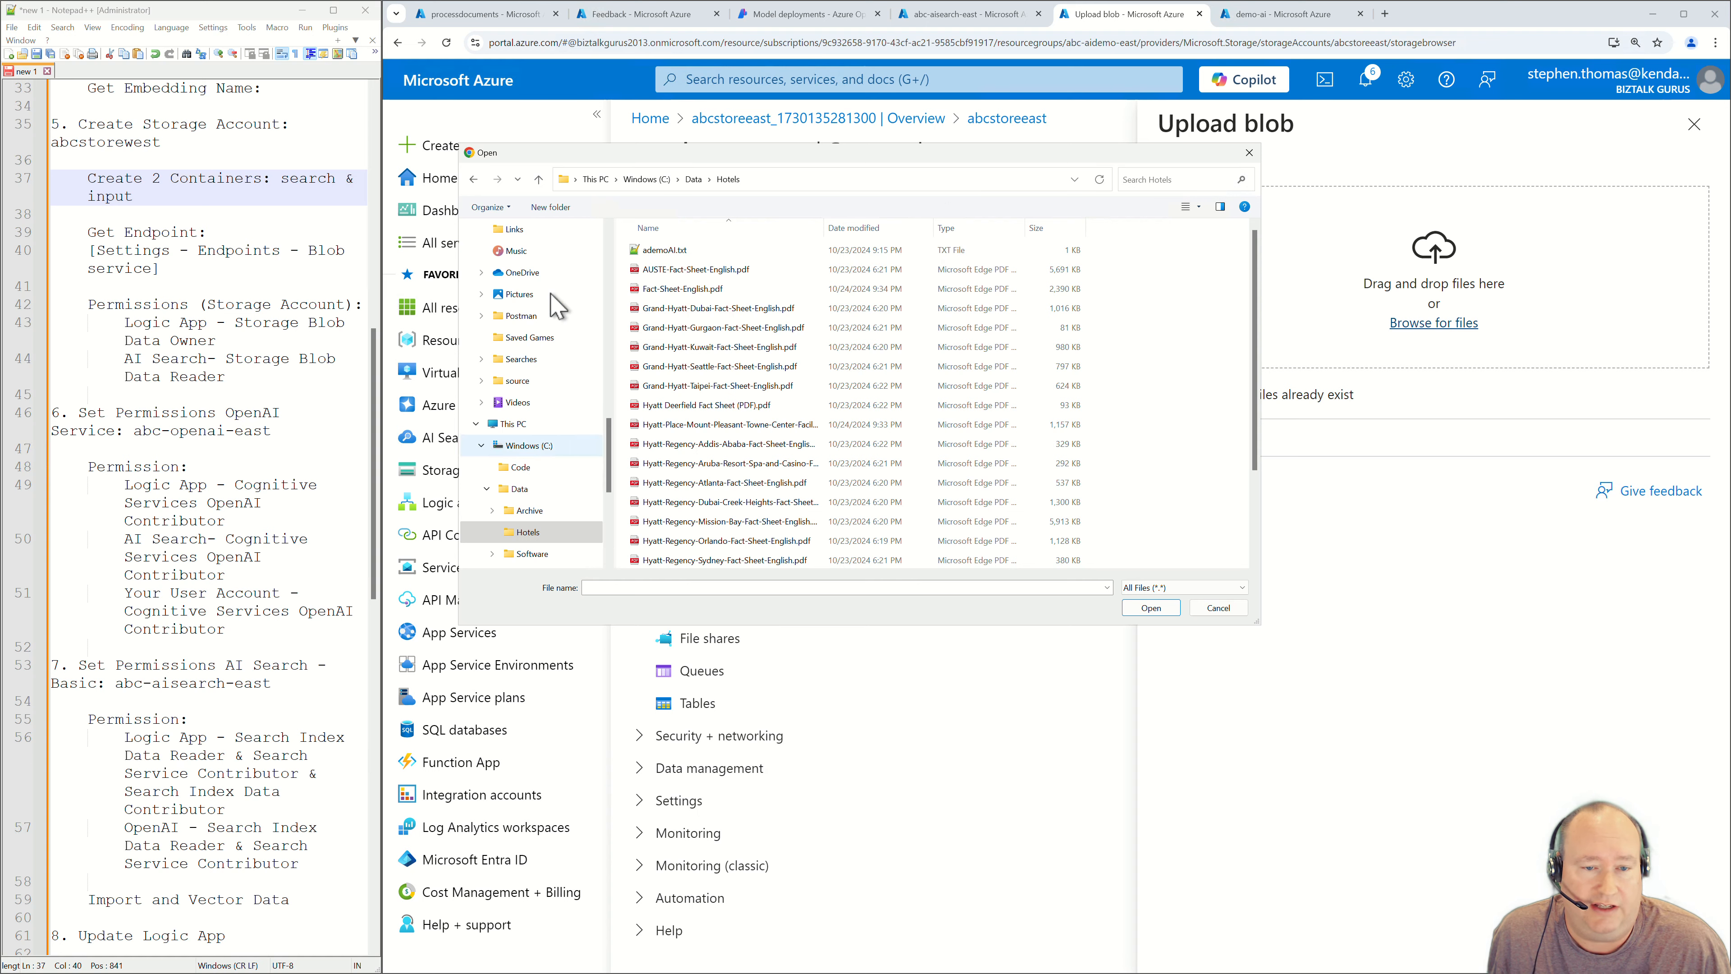
click(648, 251)
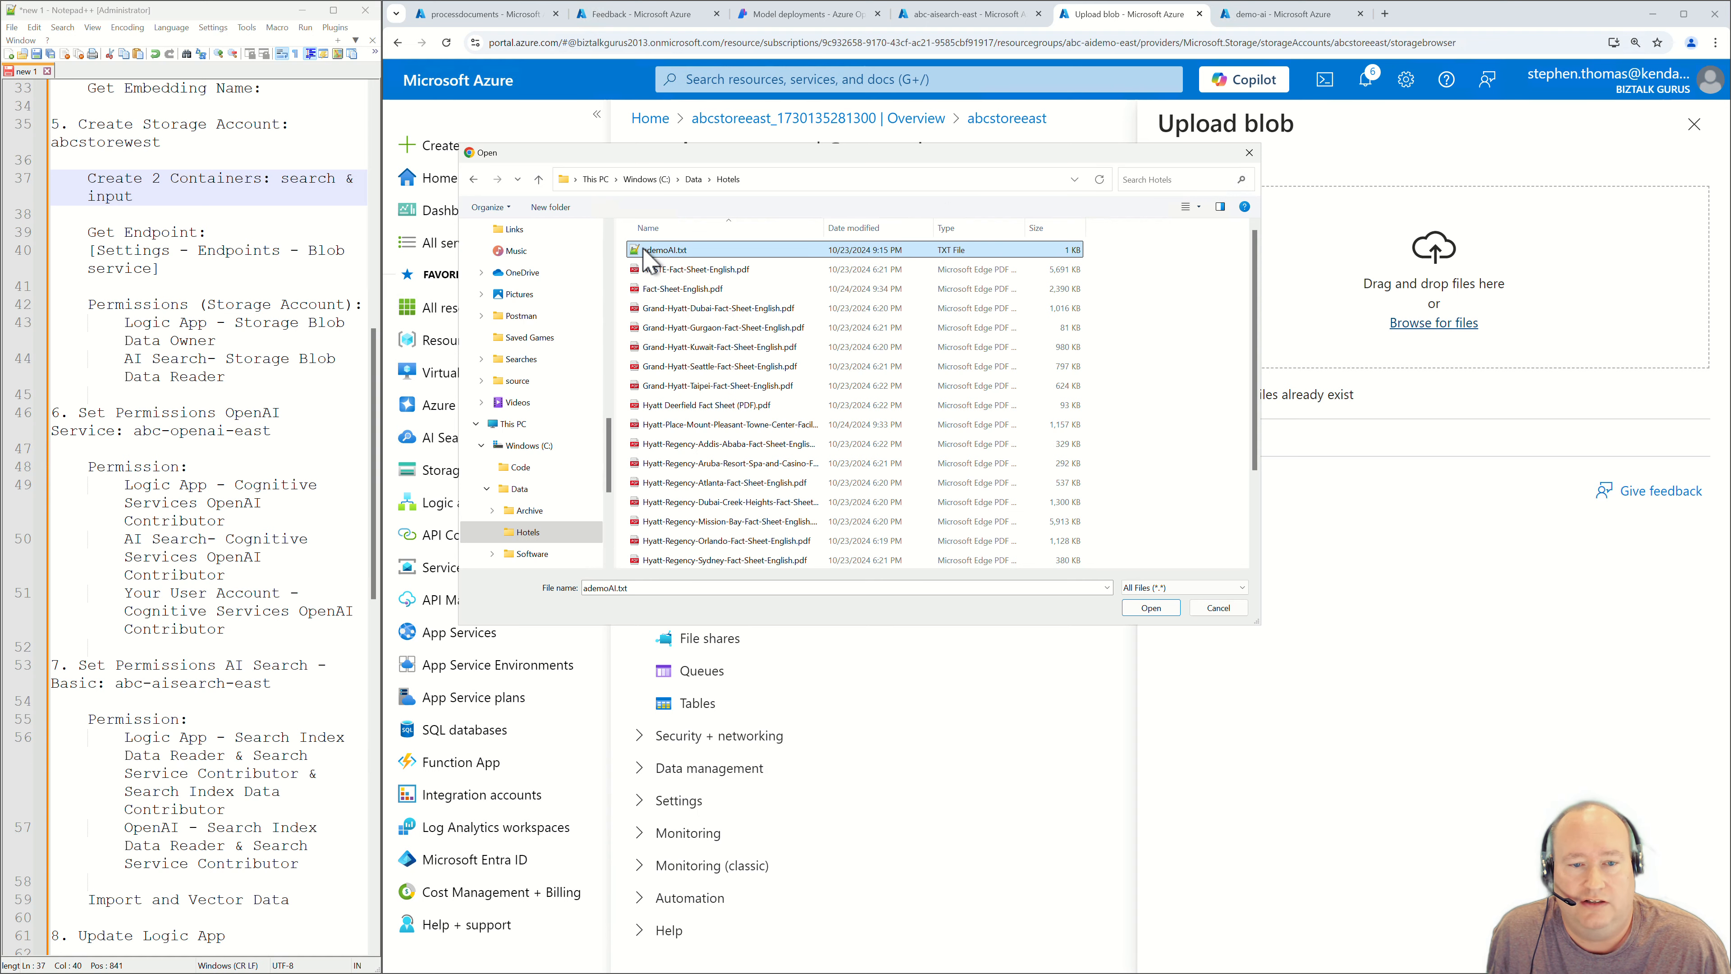
double_click(646, 251)
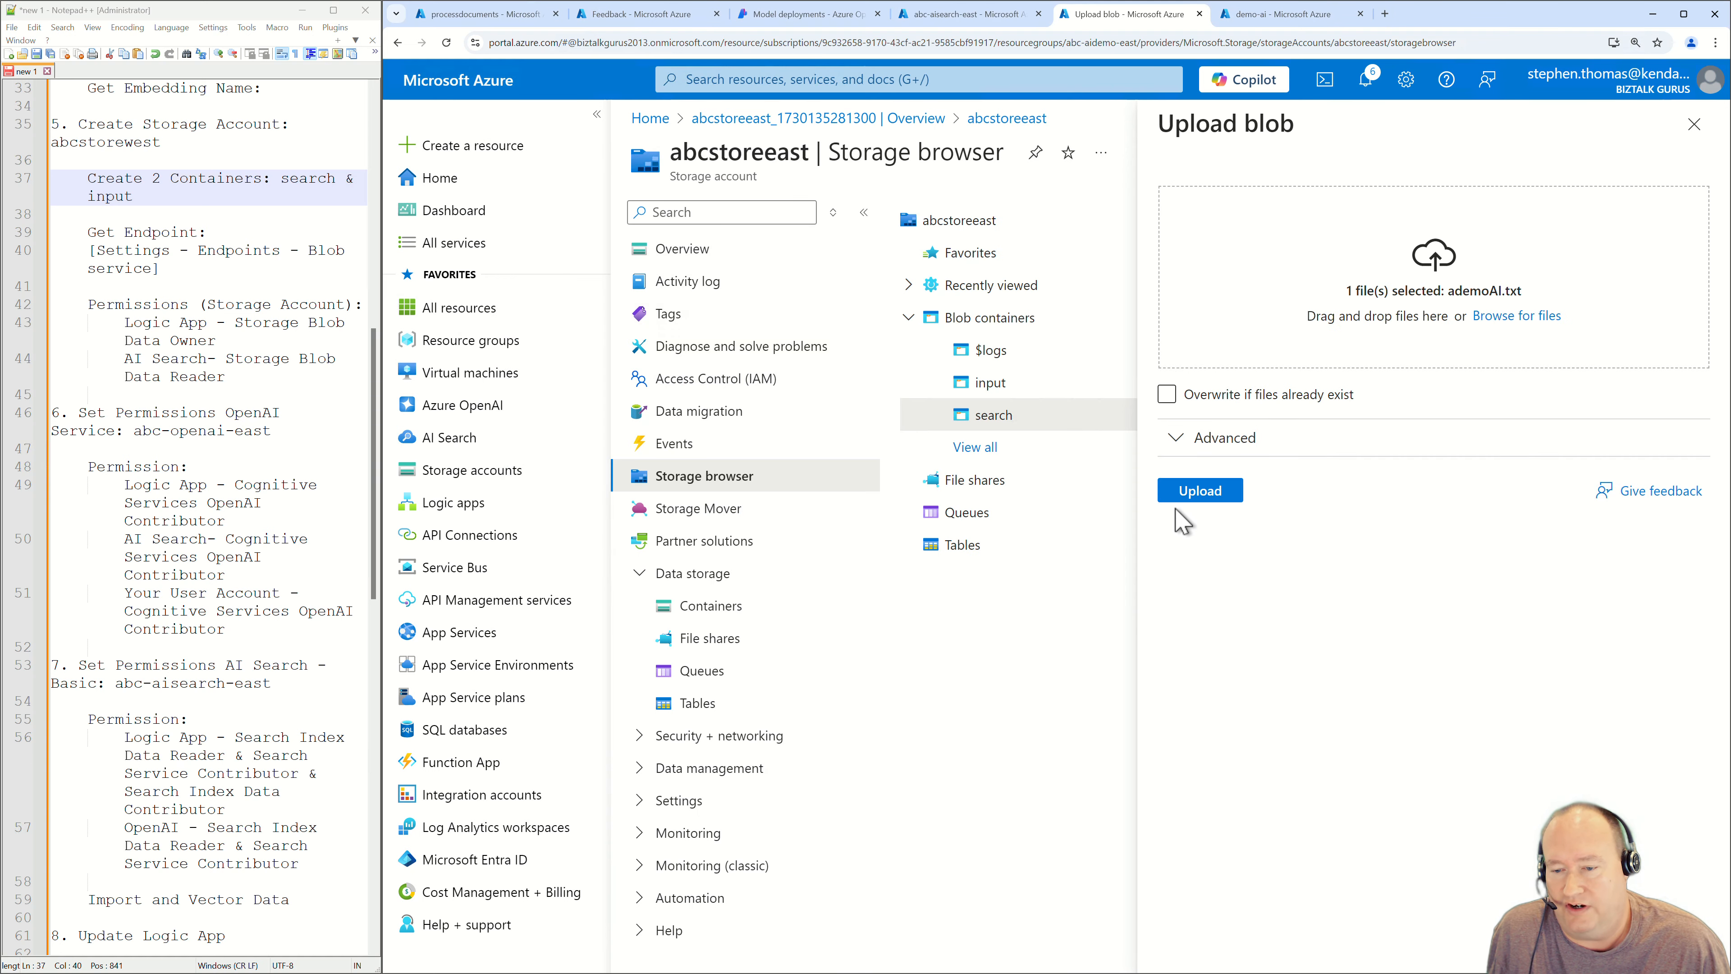
click(1184, 496)
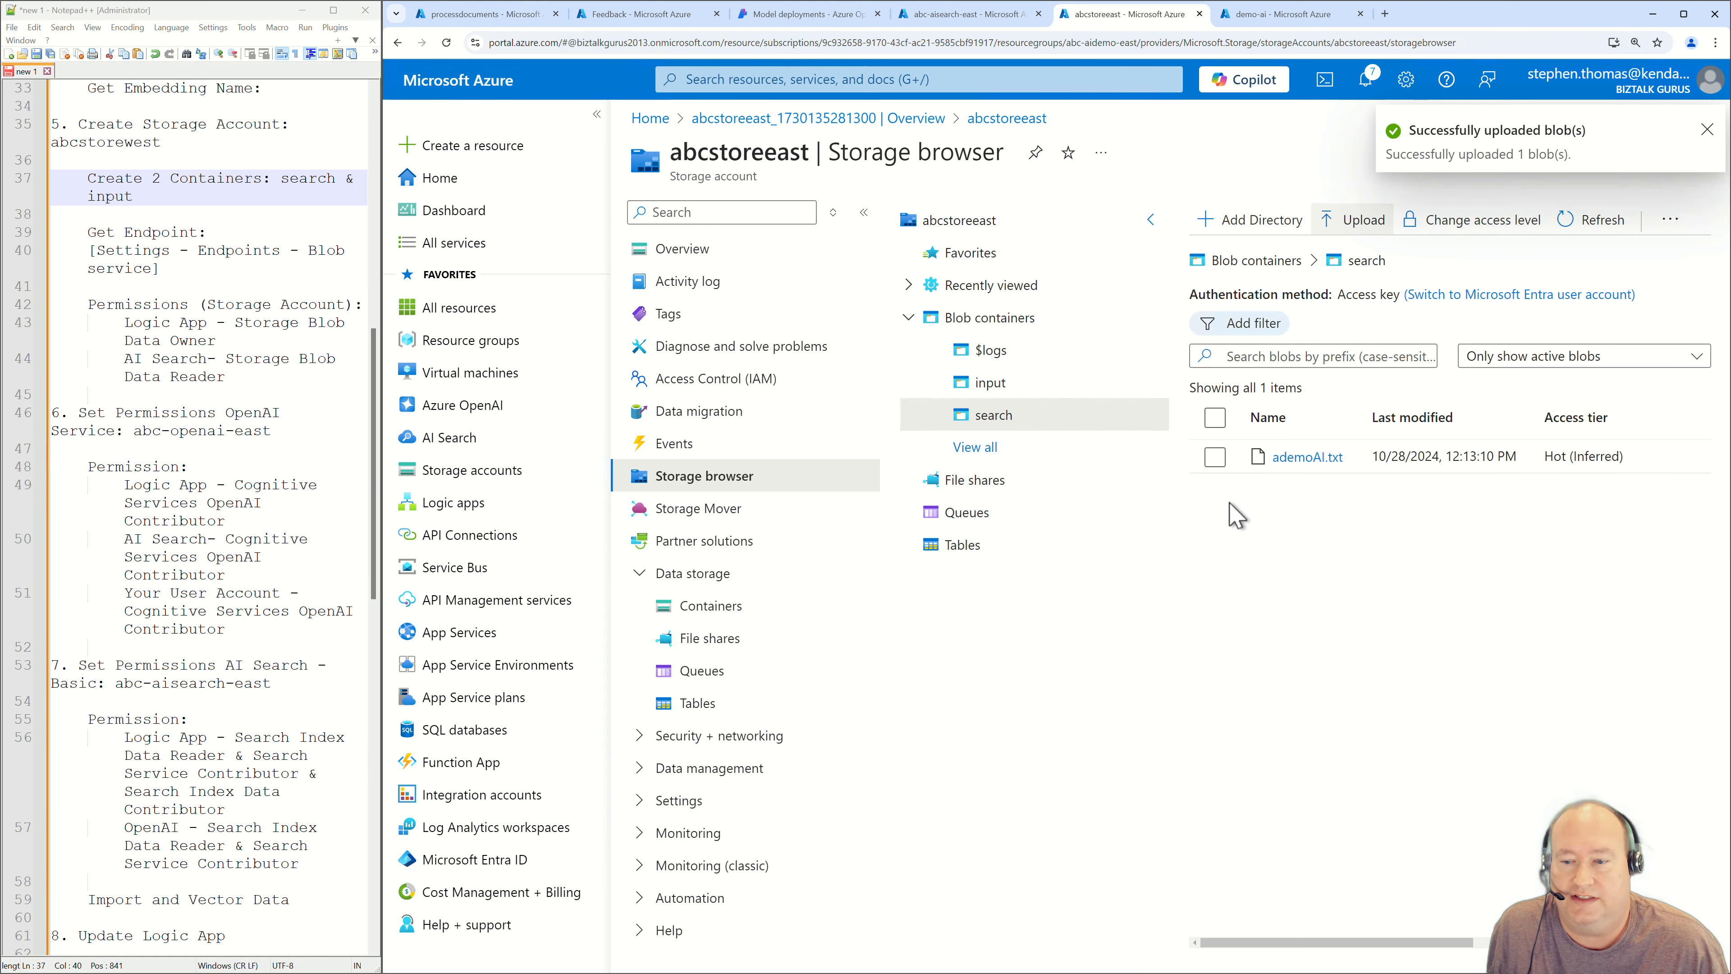
Upload AUSTE-Fact-Sheet-English.pdf from the Hotels folder to the input container.
click(992, 383)
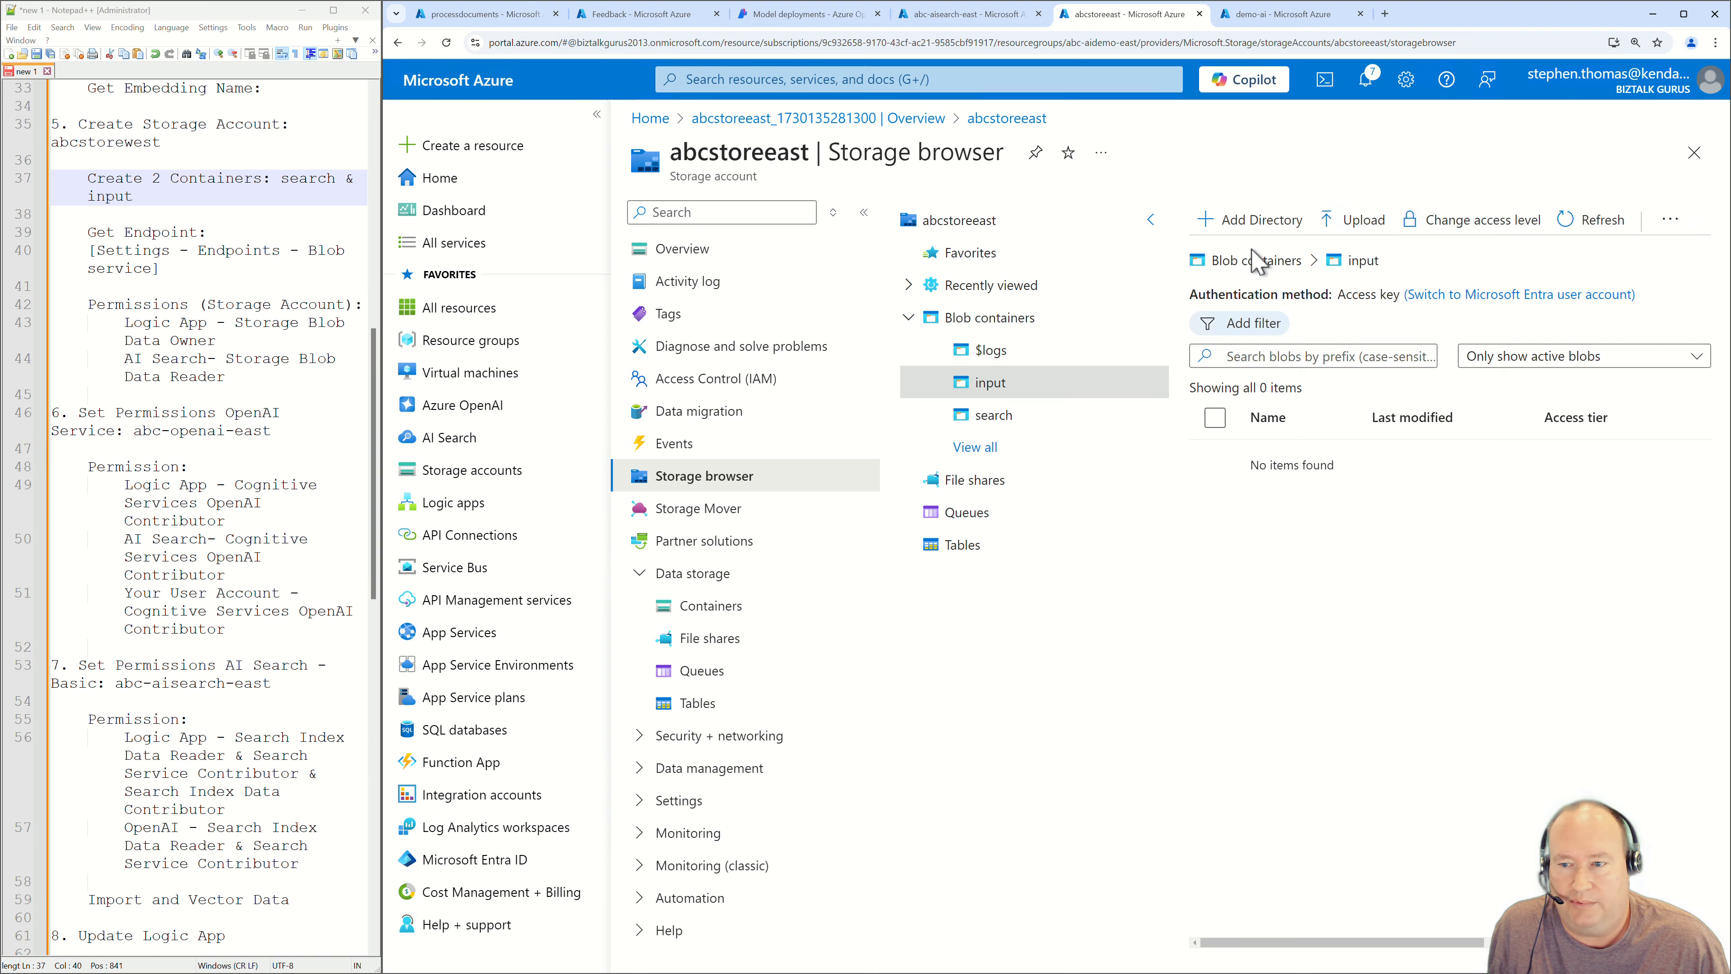
click(1362, 224)
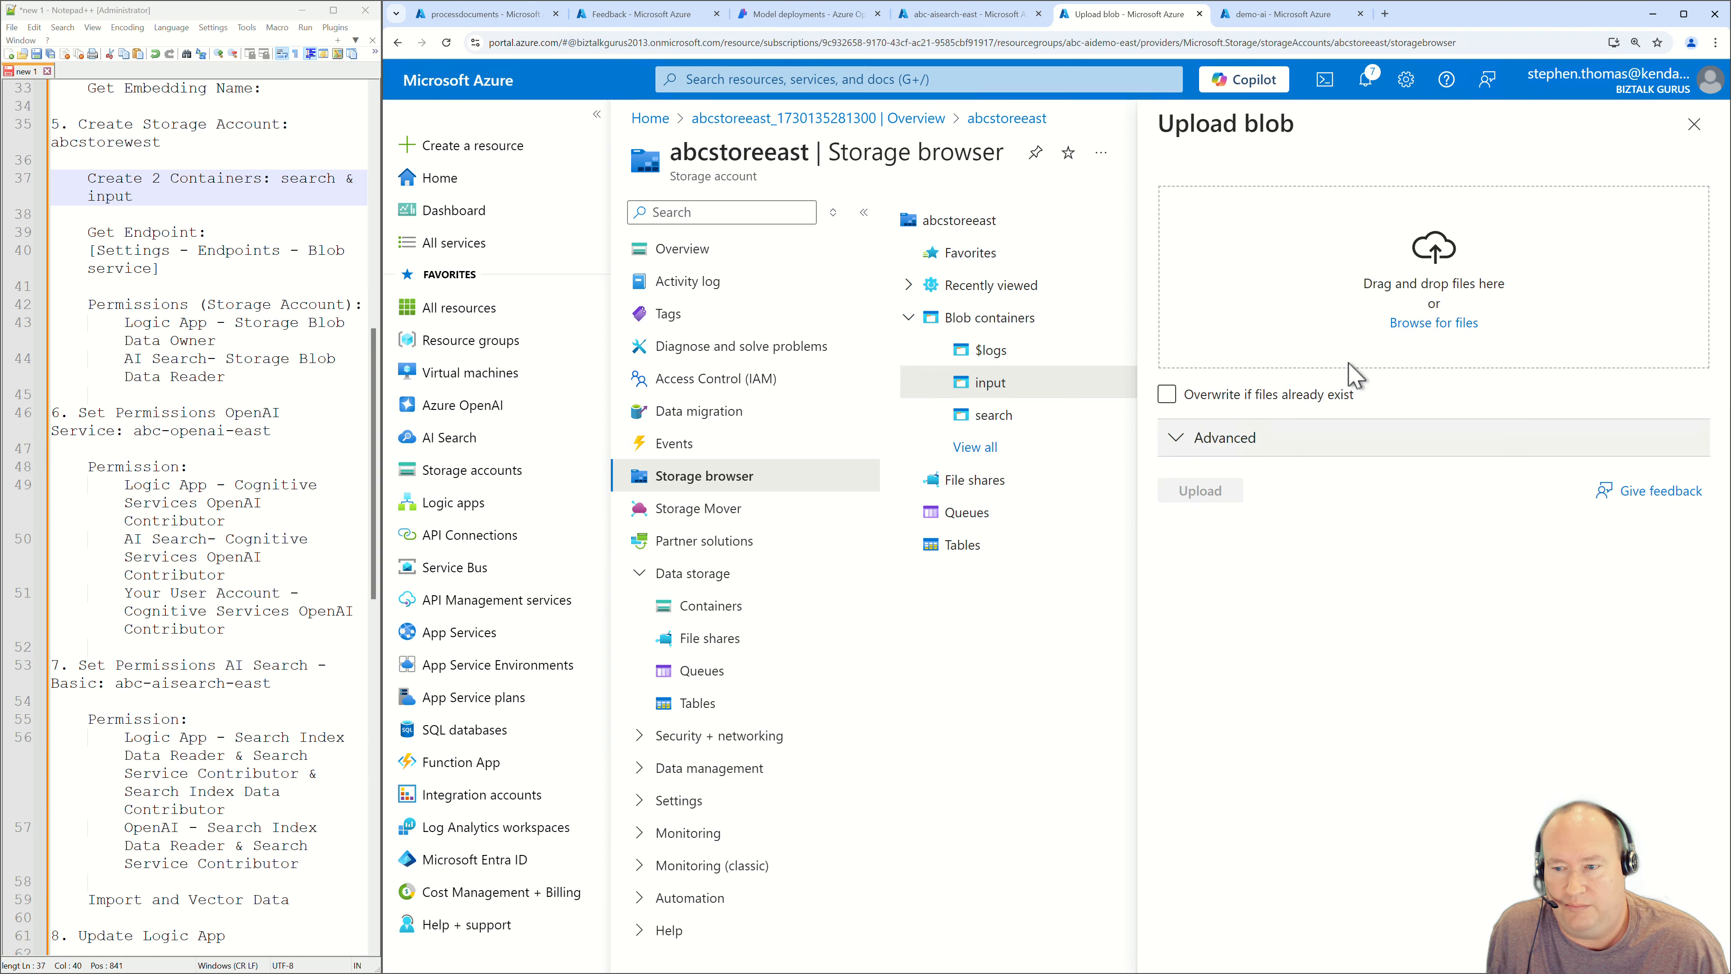
click(1429, 324)
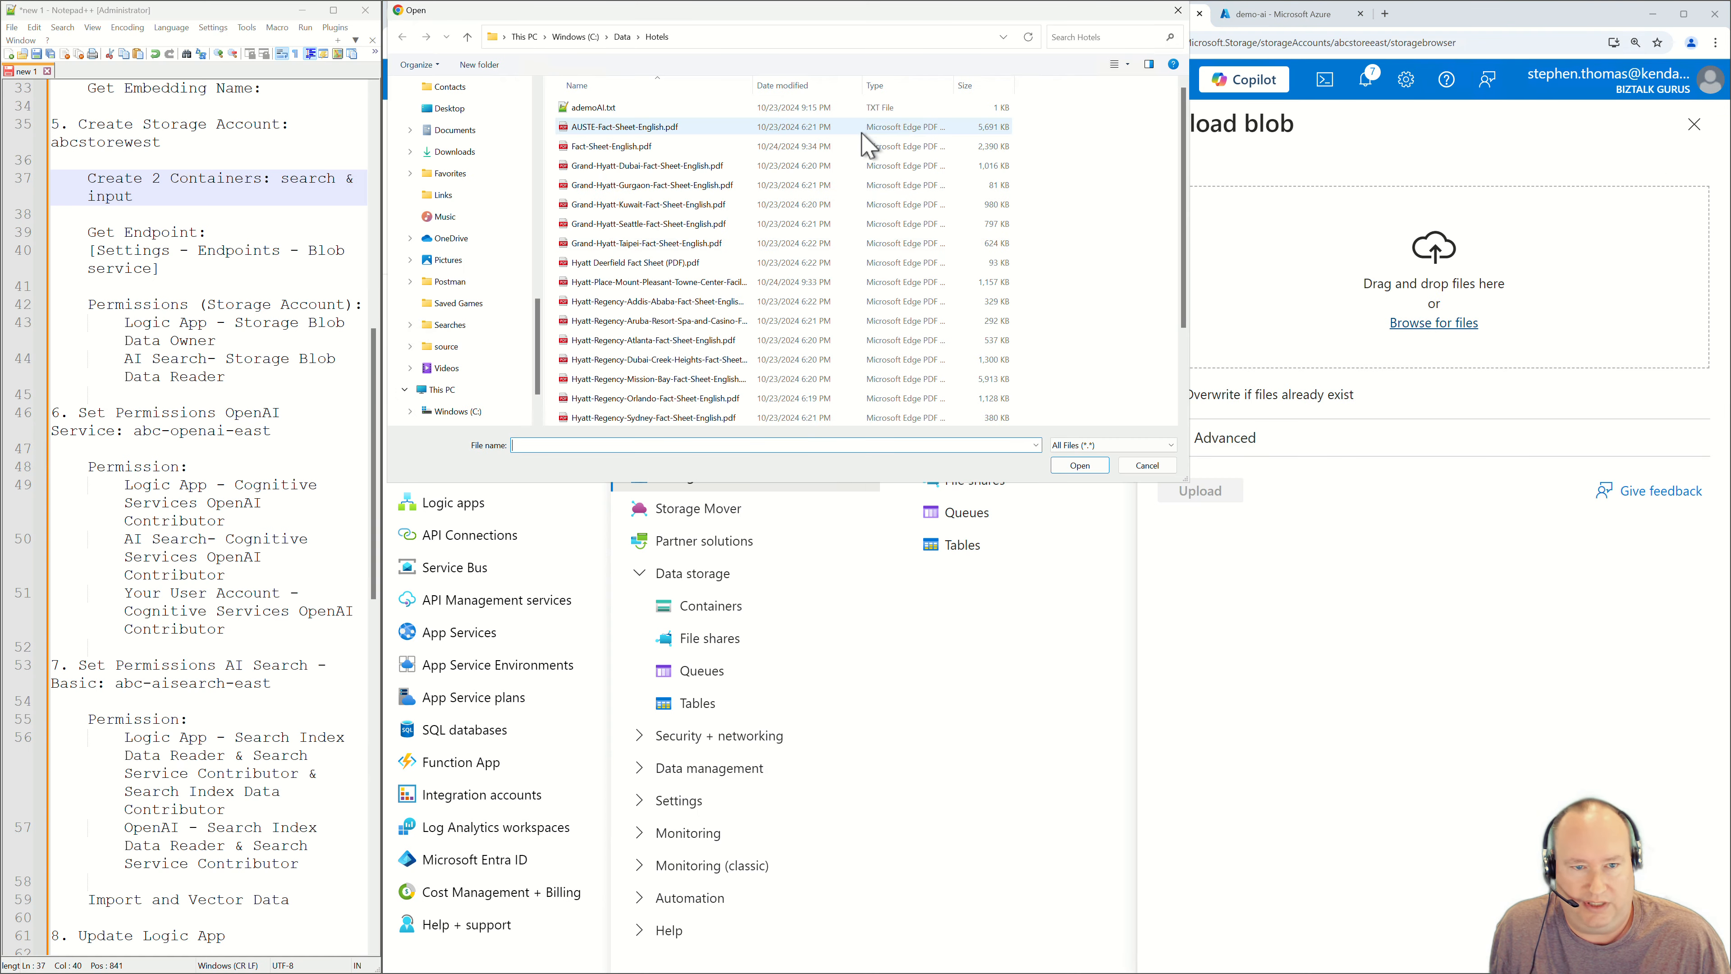
double_click(717, 134)
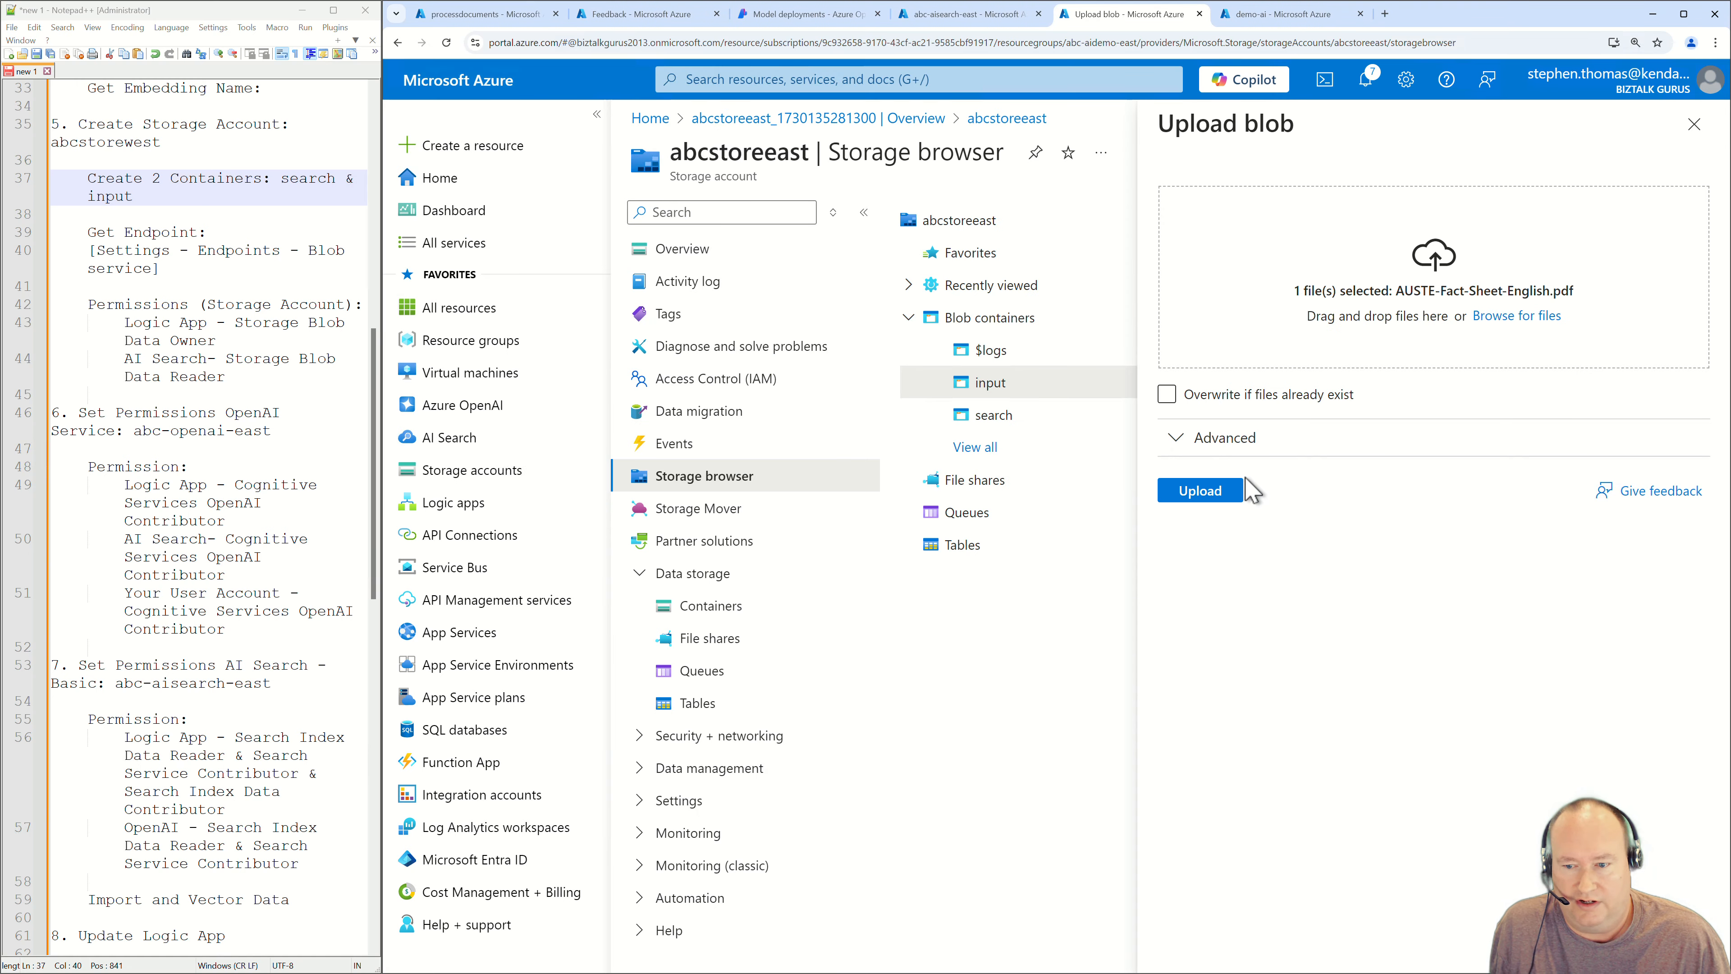
click(1198, 500)
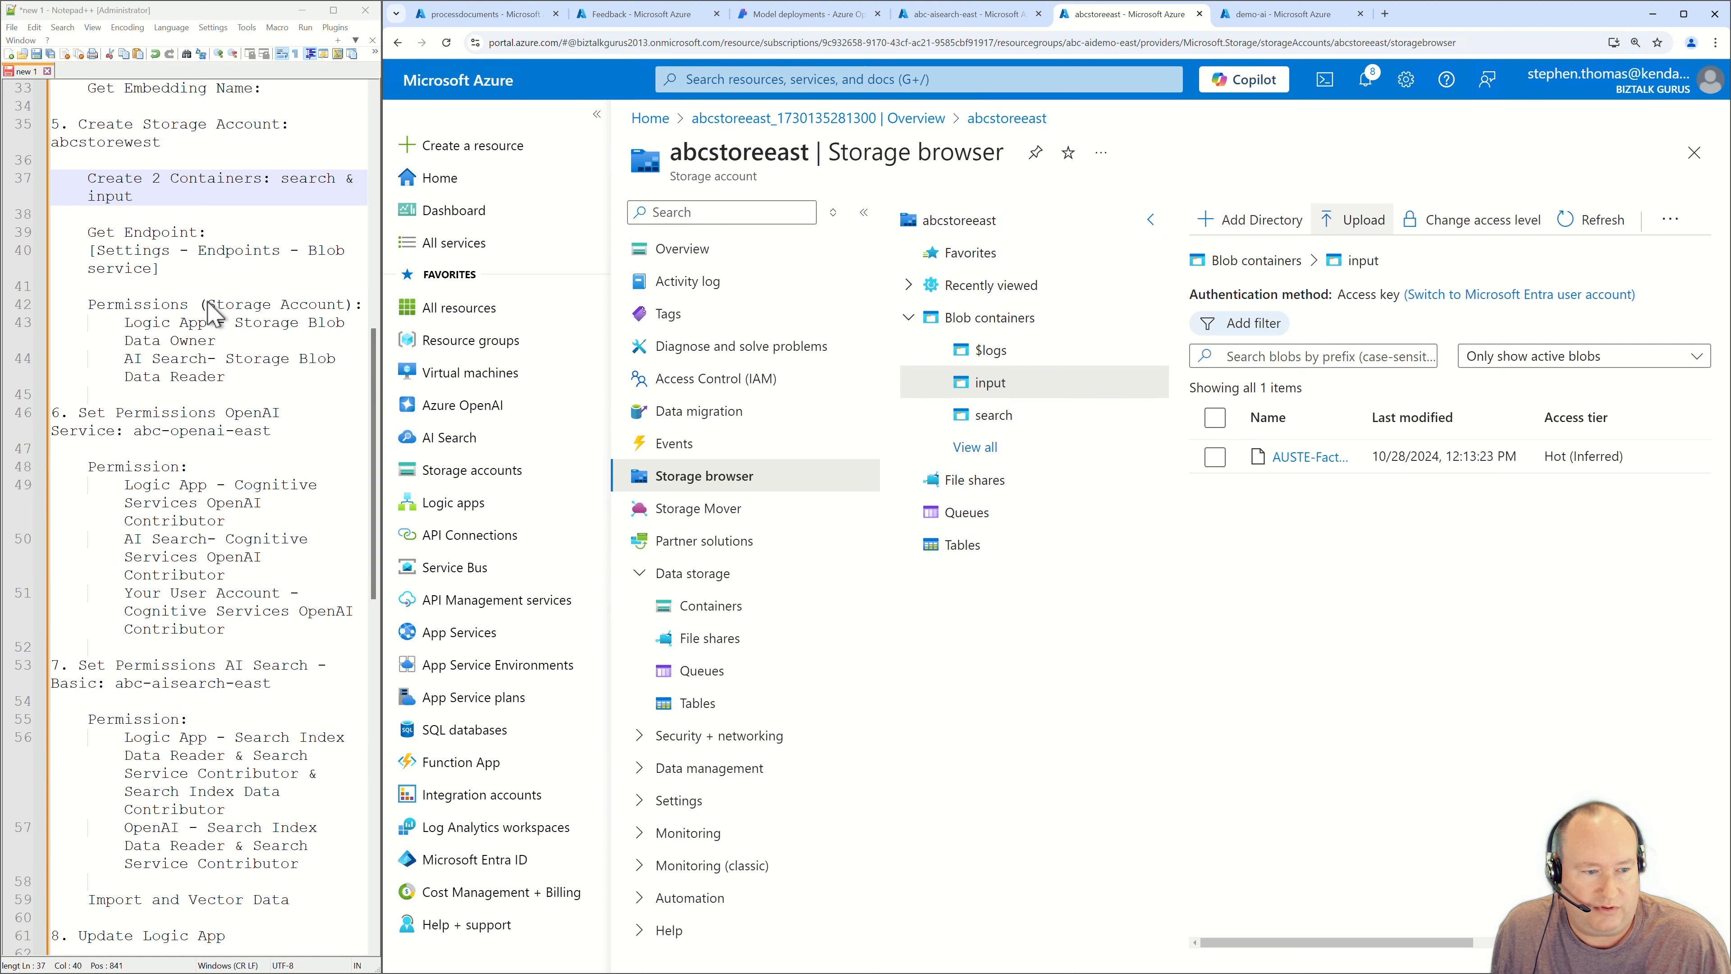
Copy the Blob service endpoint URL from the Endpoints settings of the abcstoreeast storage account.
click(310, 412)
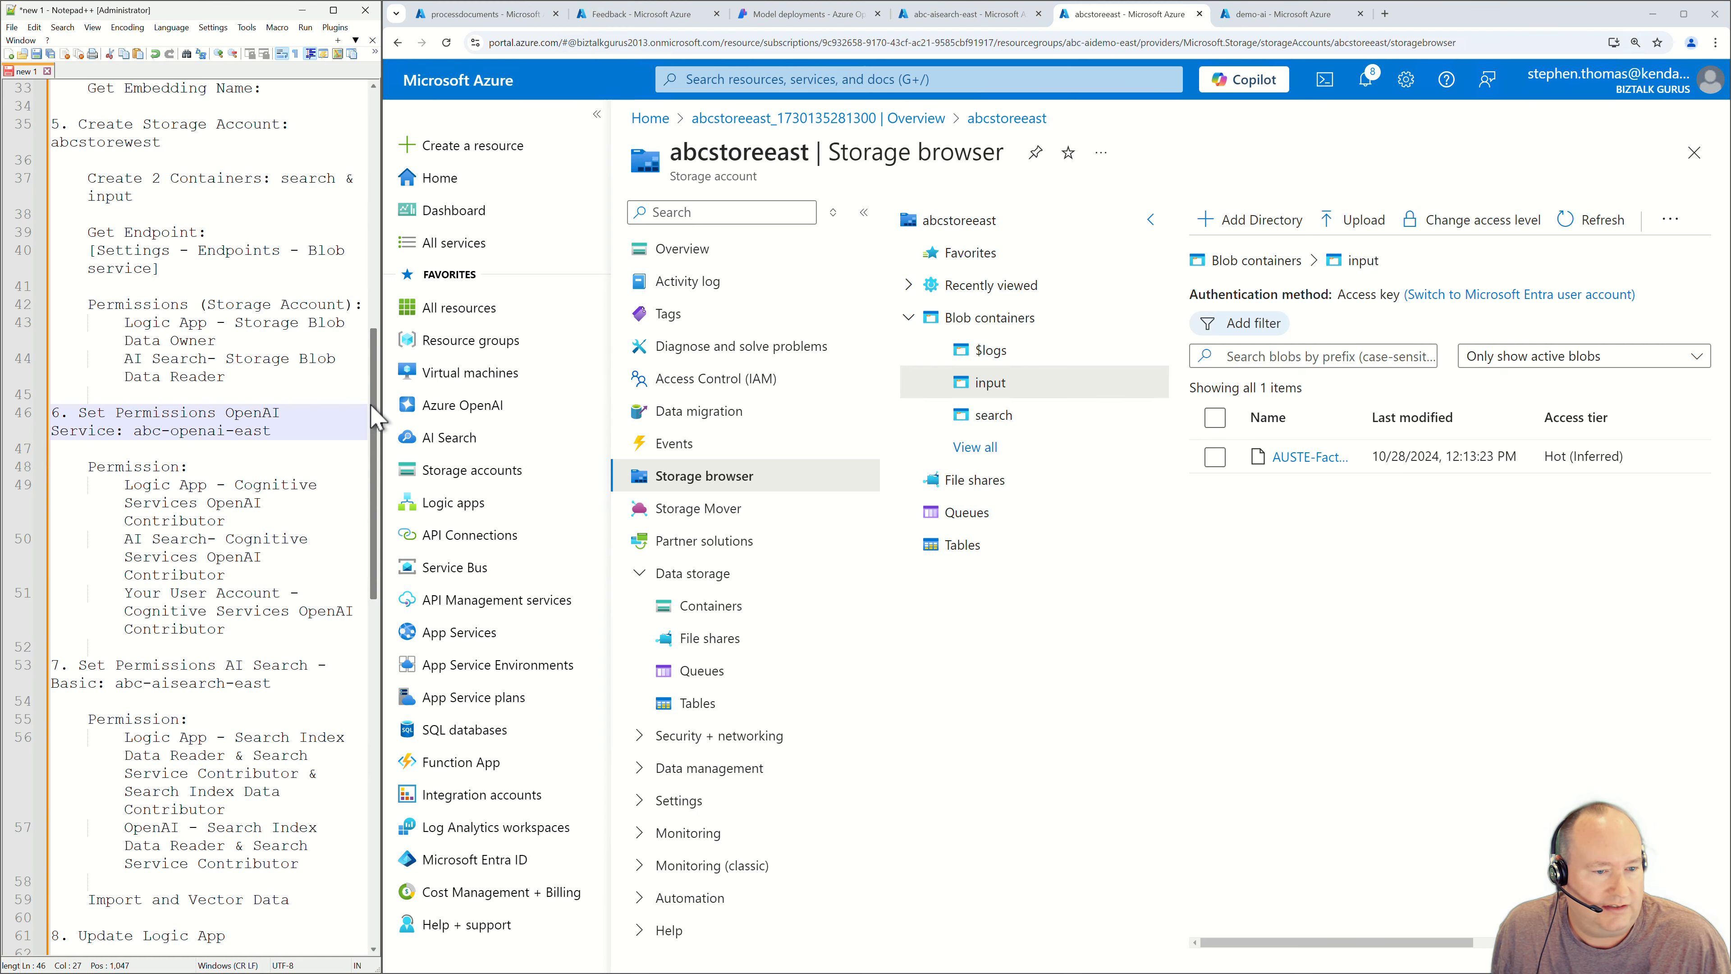
drag(375, 411, 377, 503)
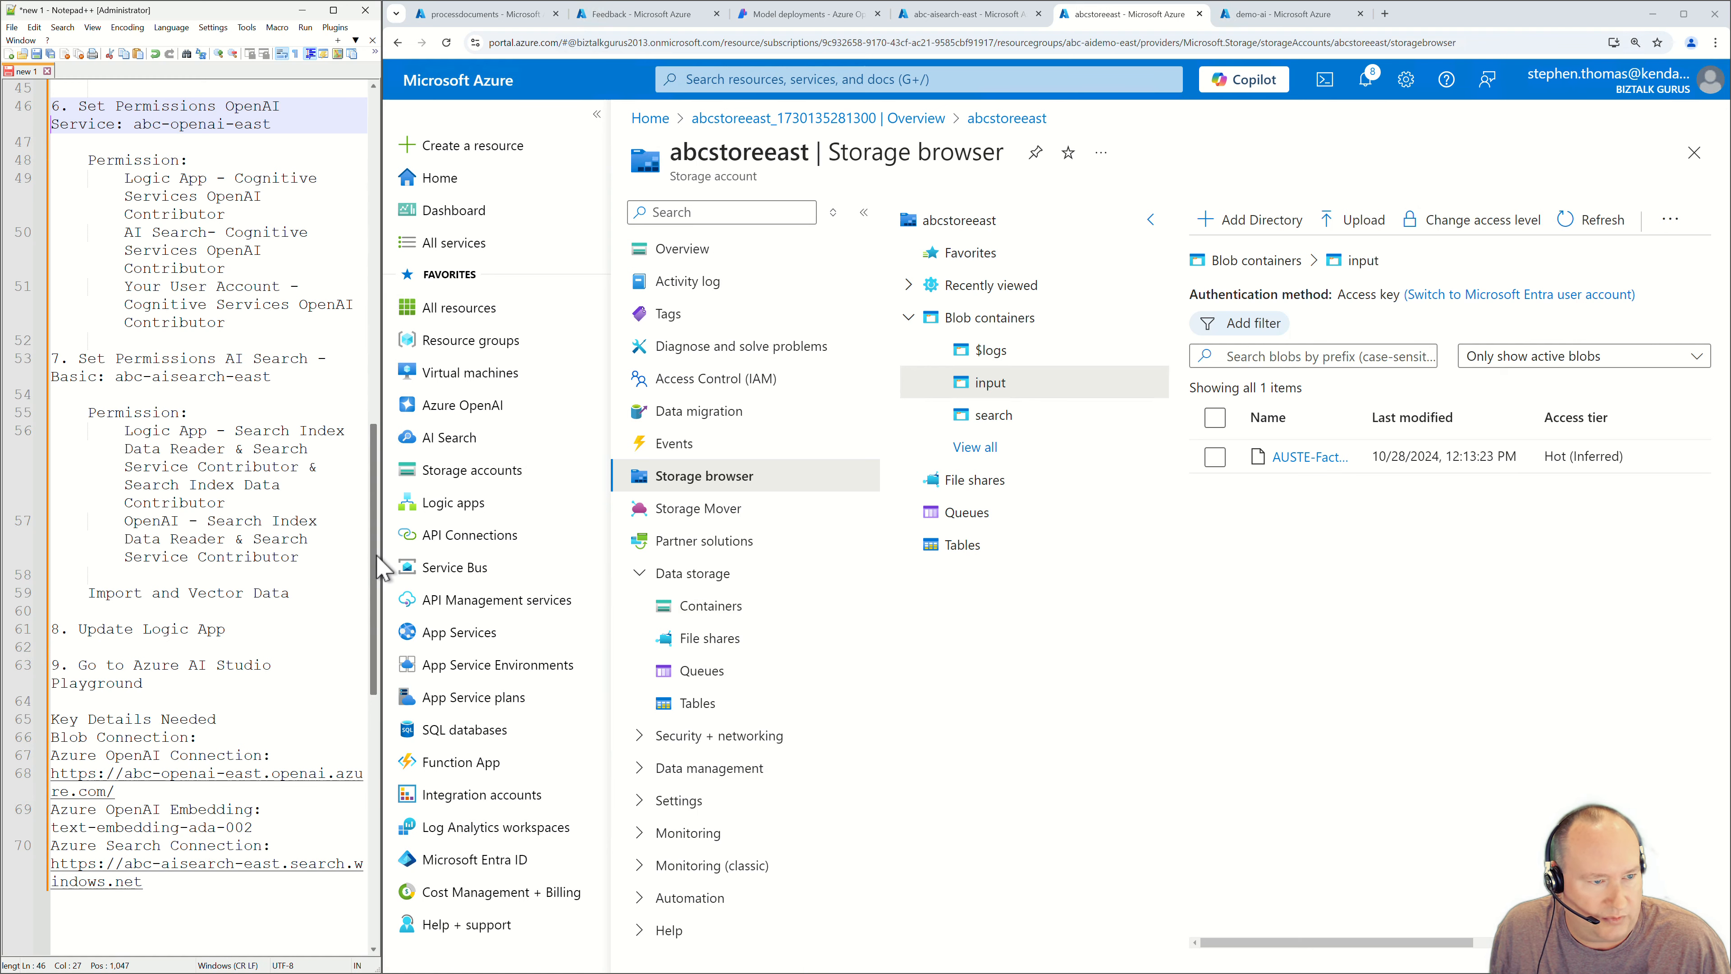
scroll(376, 538, up, 3)
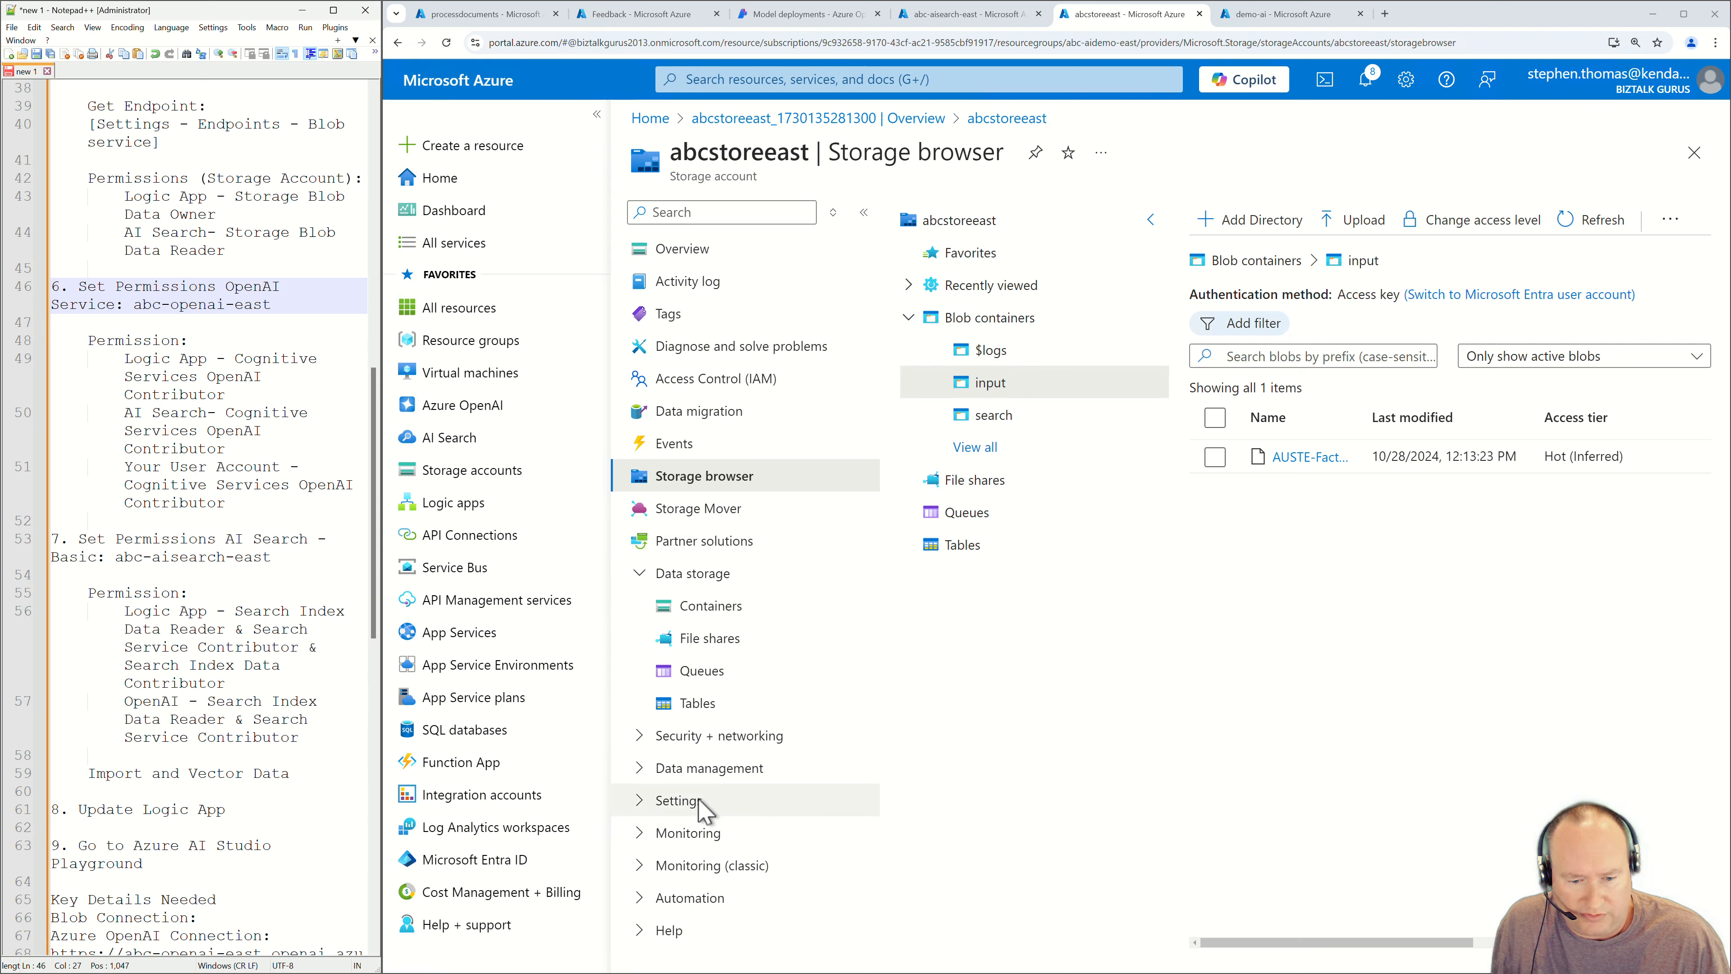
click(719, 801)
scroll(722, 828, down, 3)
click(715, 799)
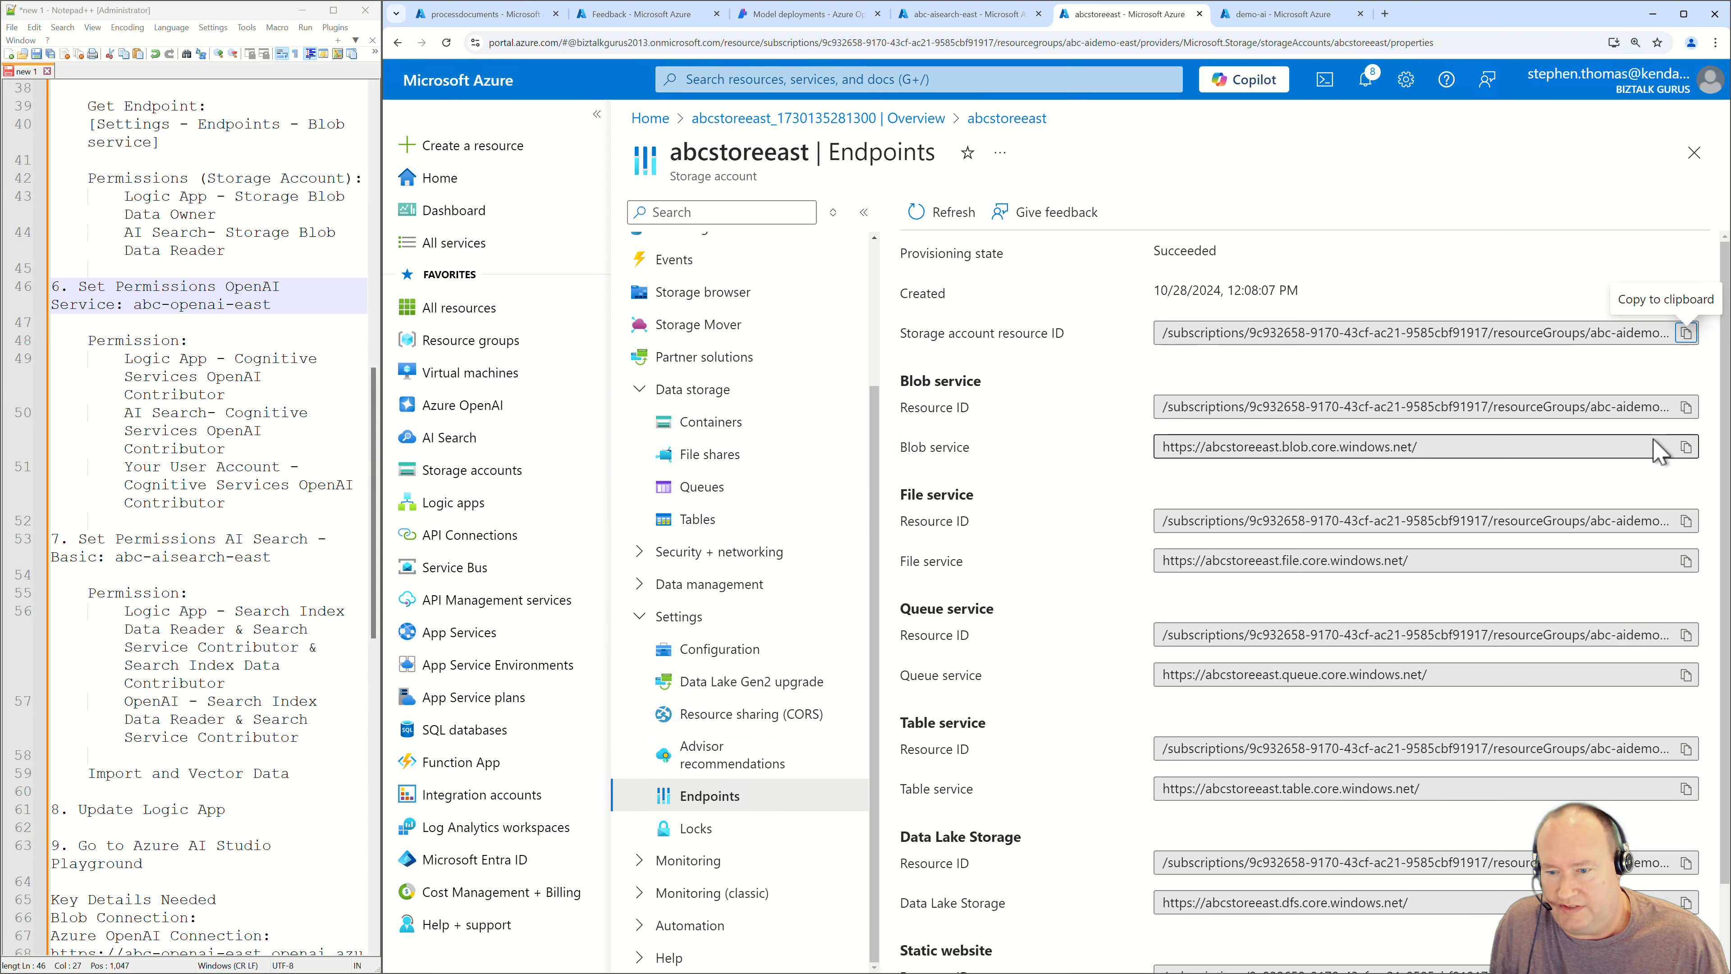
click(1683, 448)
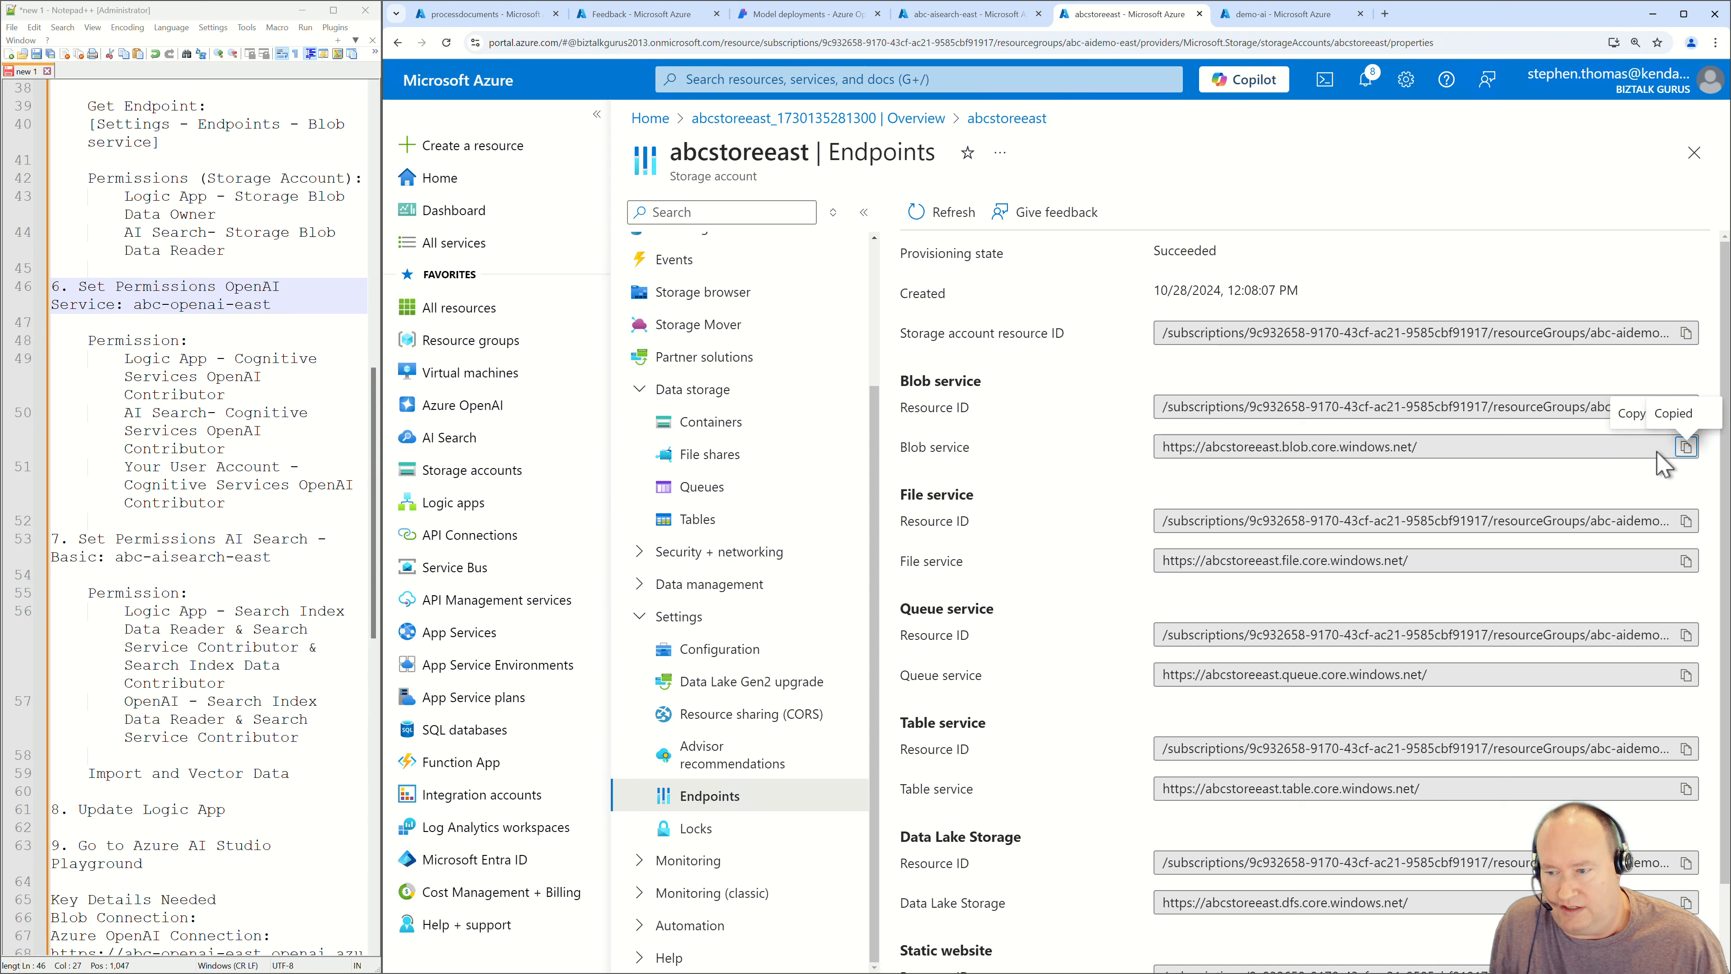
Paste the copied endpoint URL after Blob Connection under Key Details Needed in the notes.
click(169, 871)
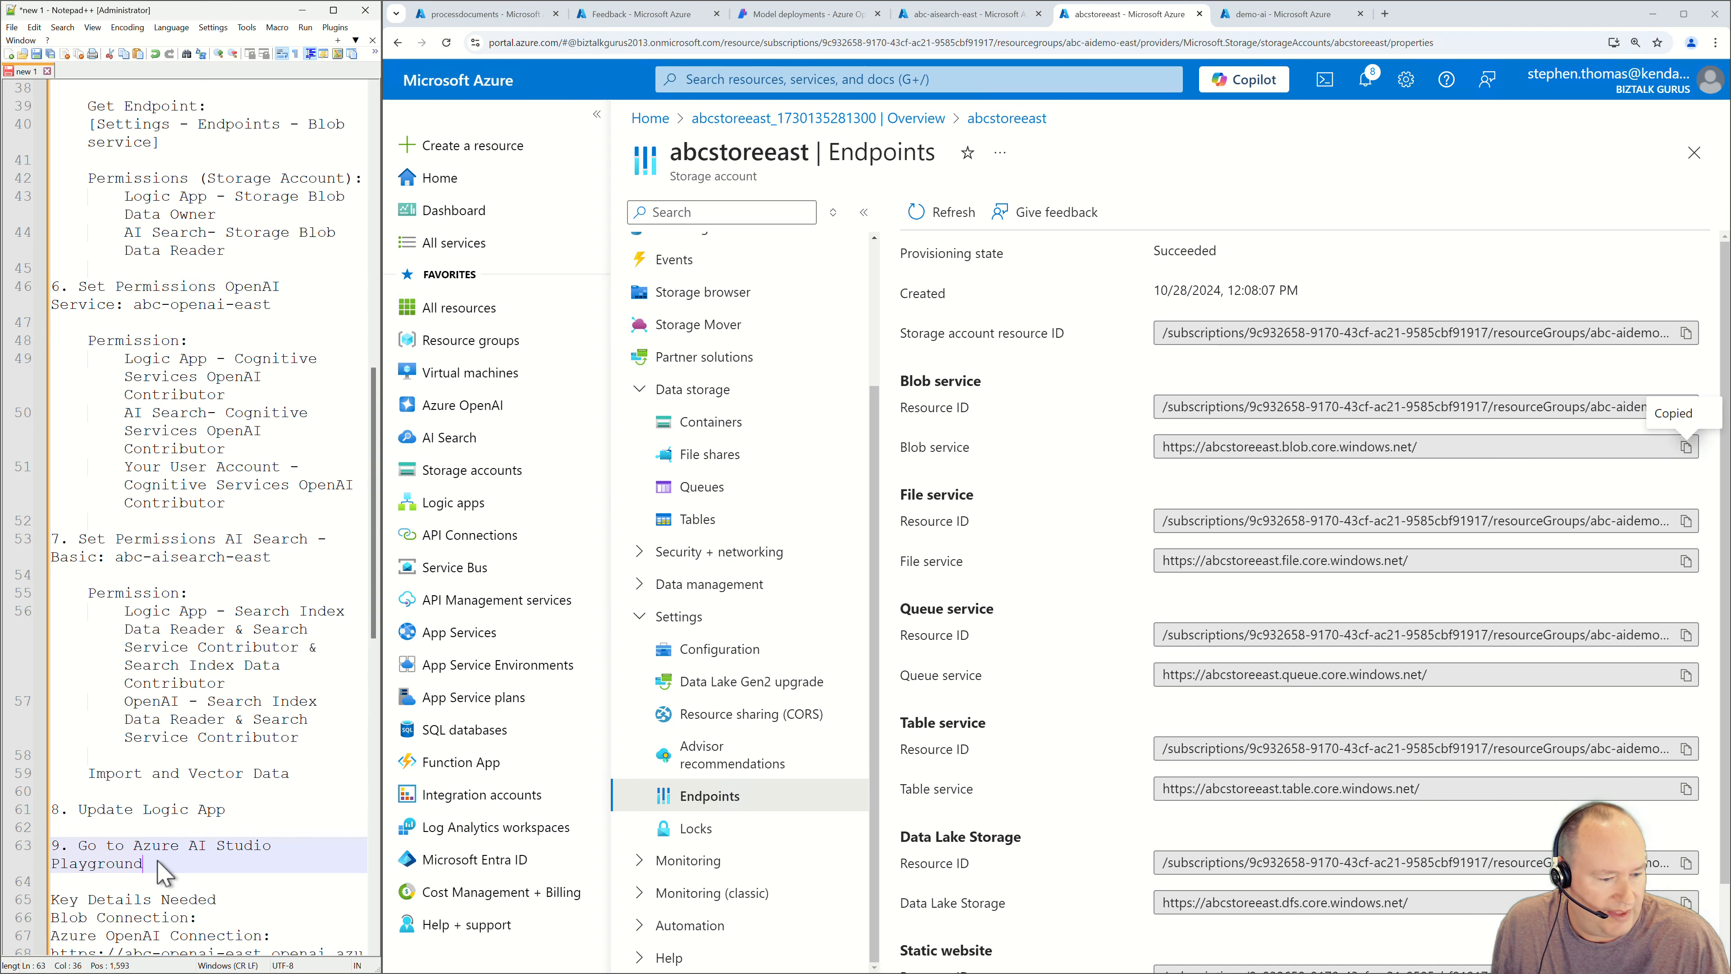
scroll(169, 873, down, 4)
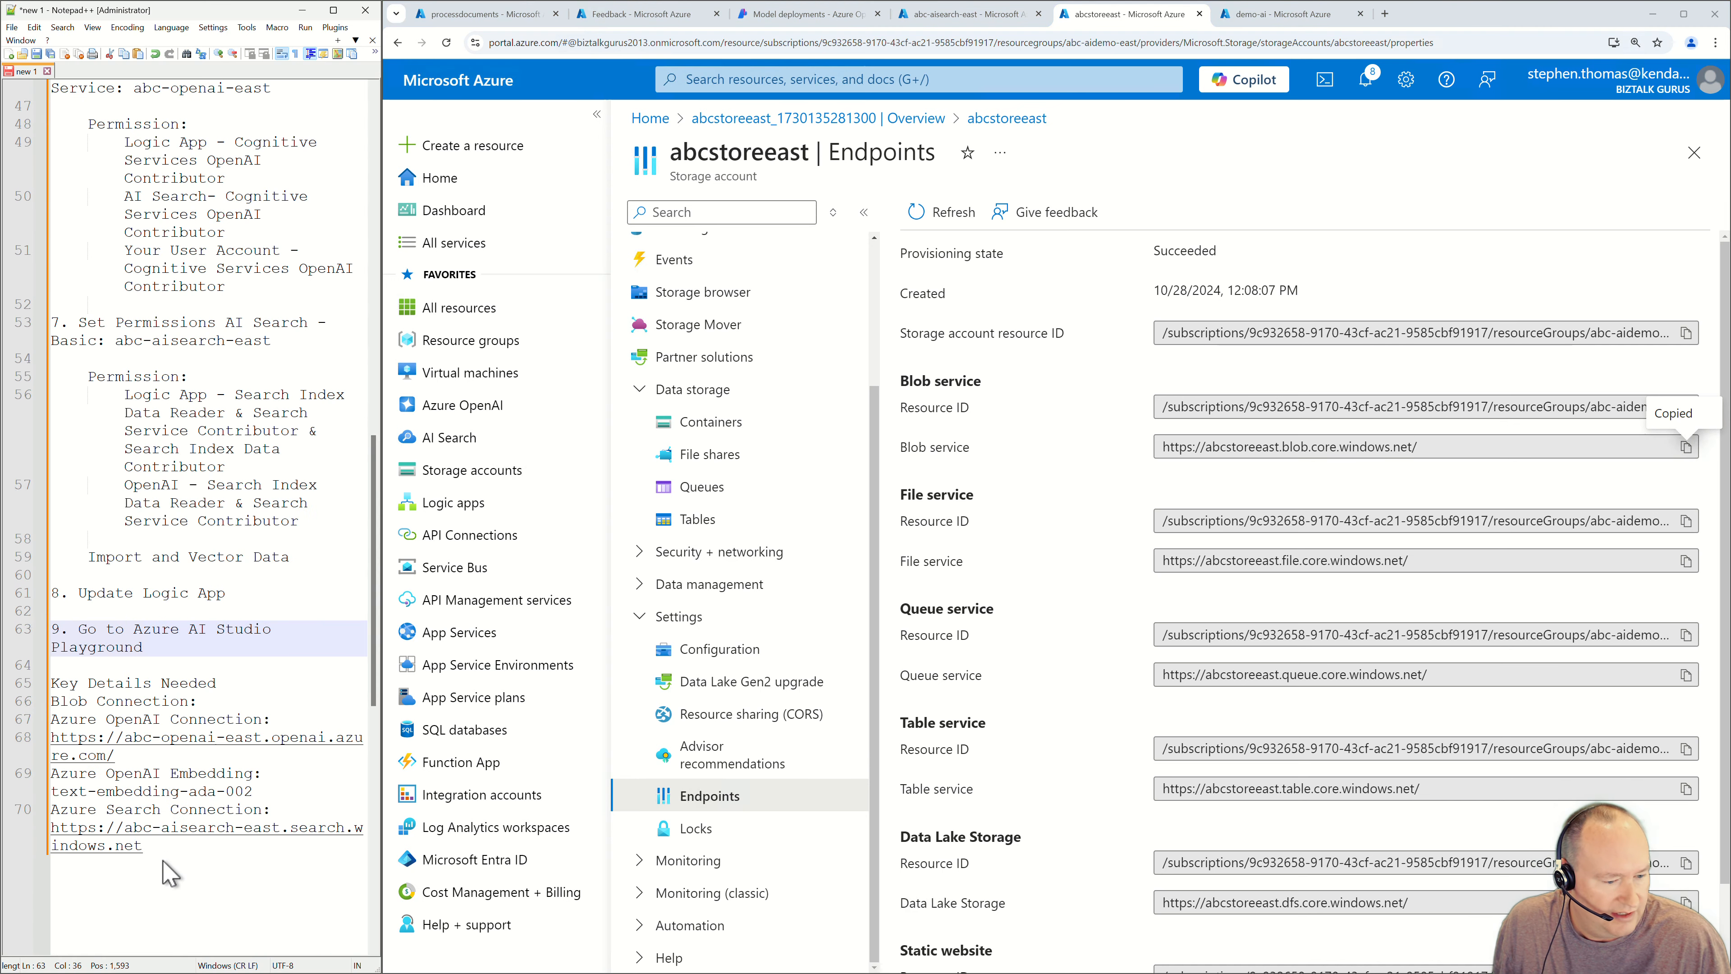
click(235, 705)
key(ctrl+v)
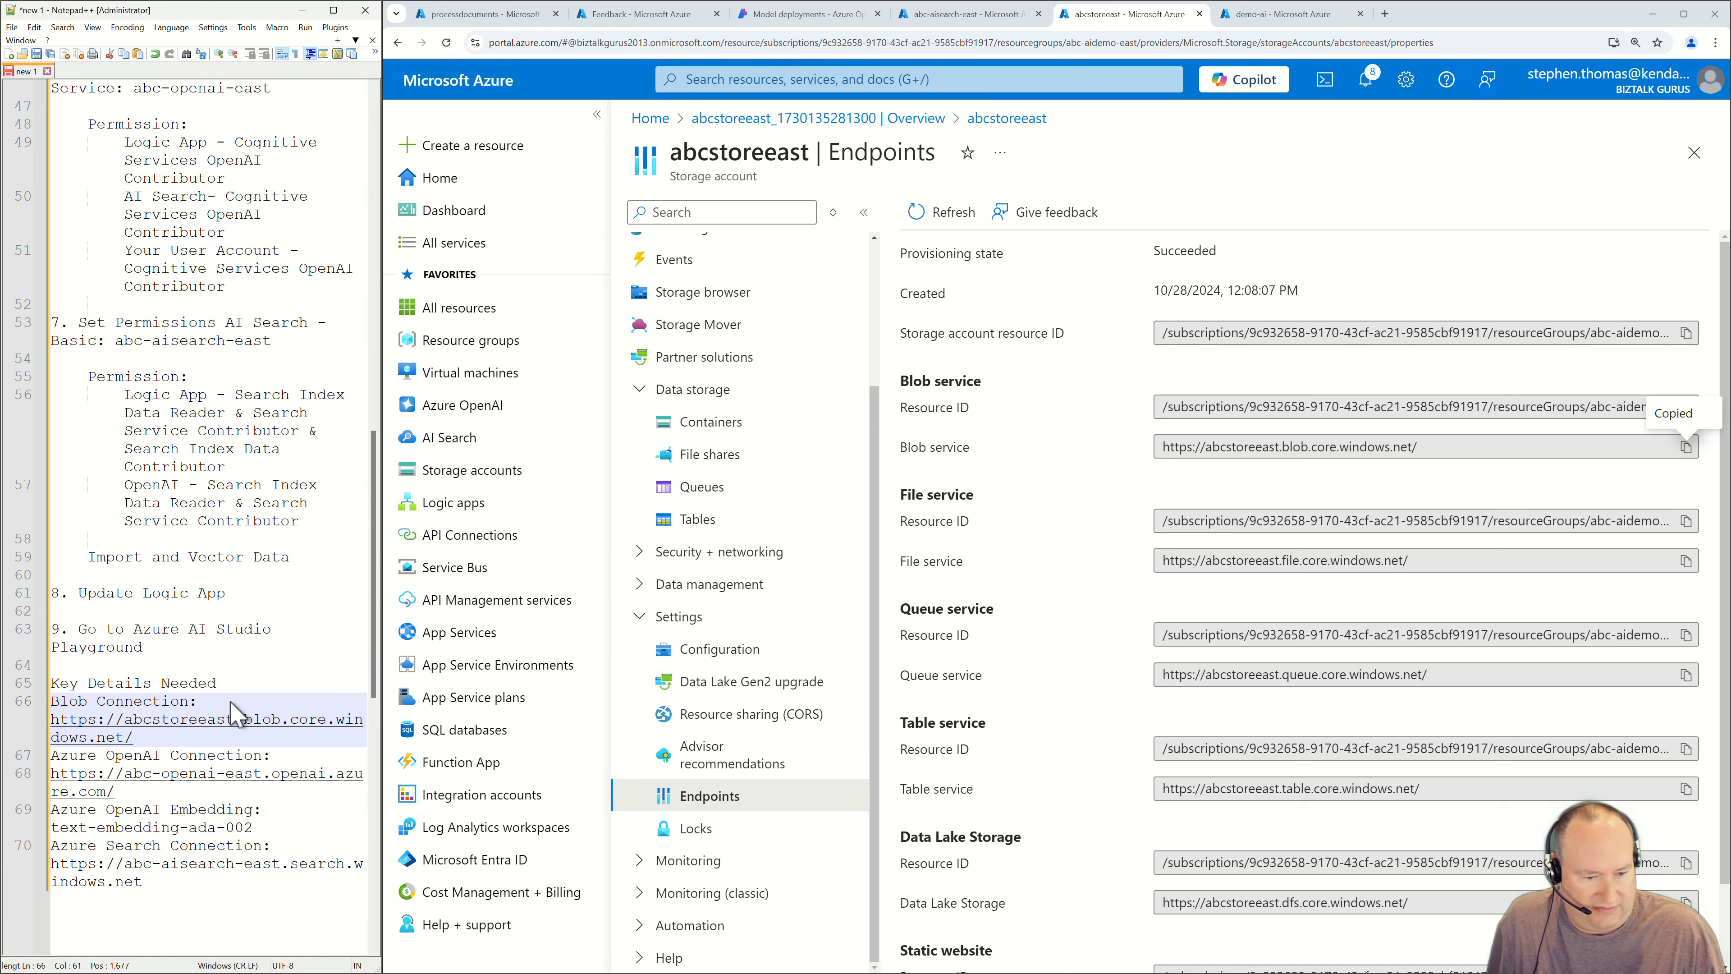
Dismiss the feedback form on the abc-openai-east resource and start a new role assignment in its access control.
scroll(171, 497, up, 2)
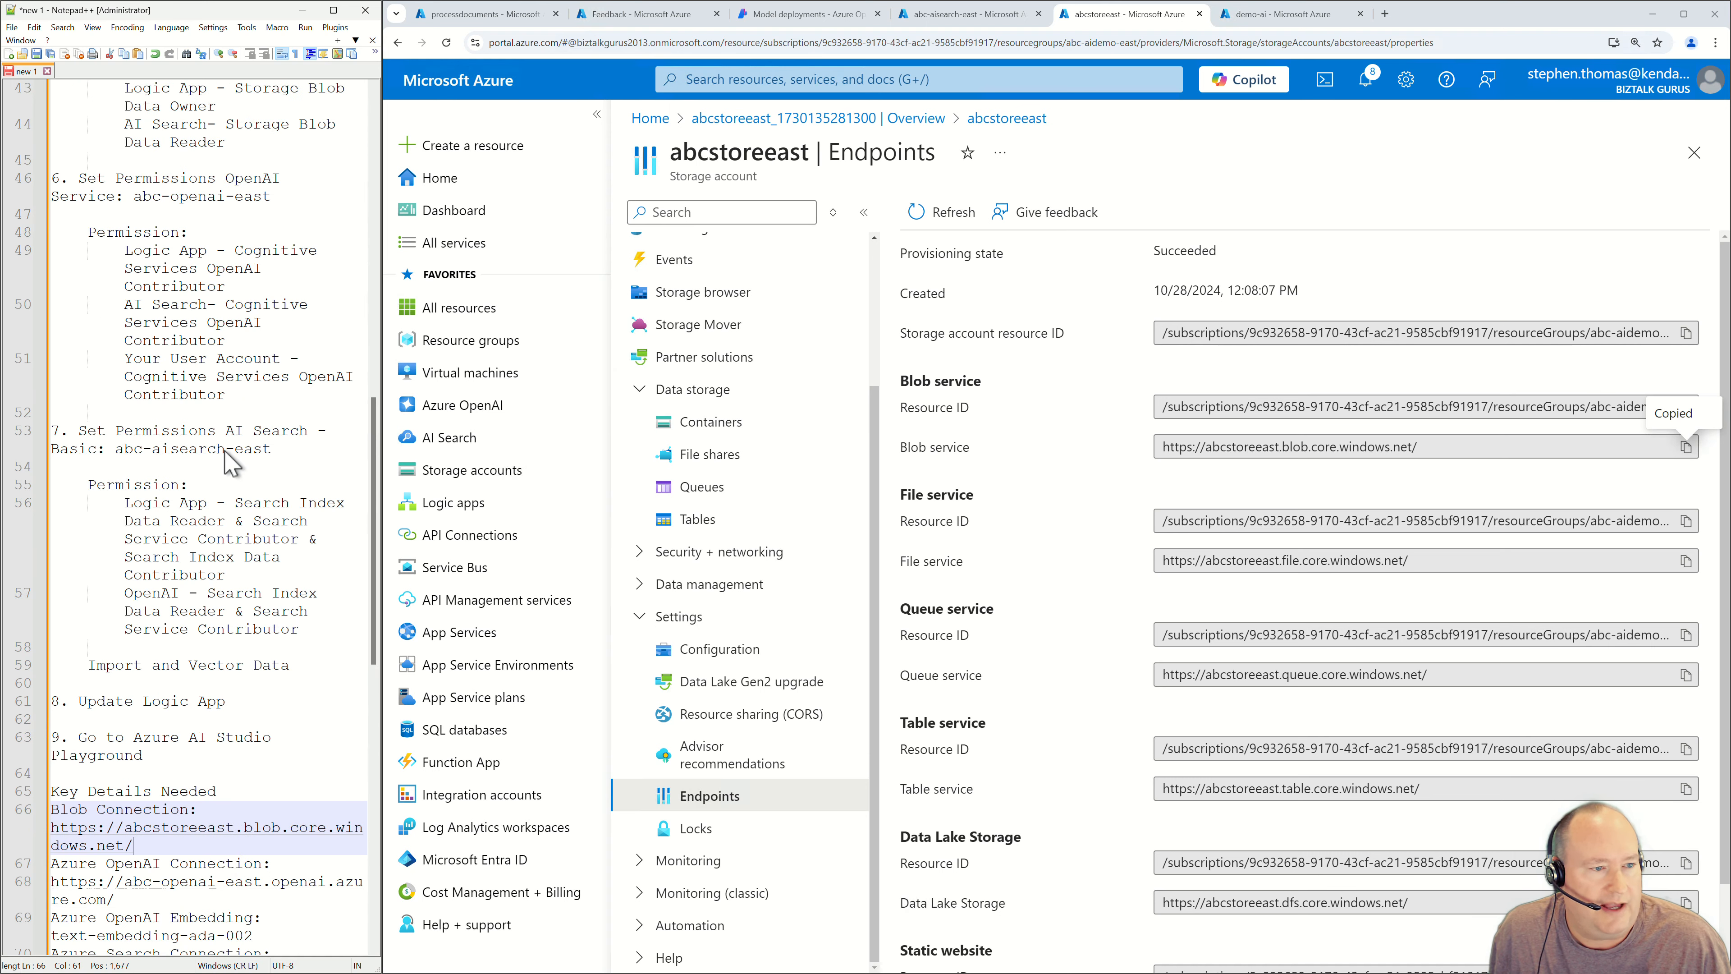
click(105, 179)
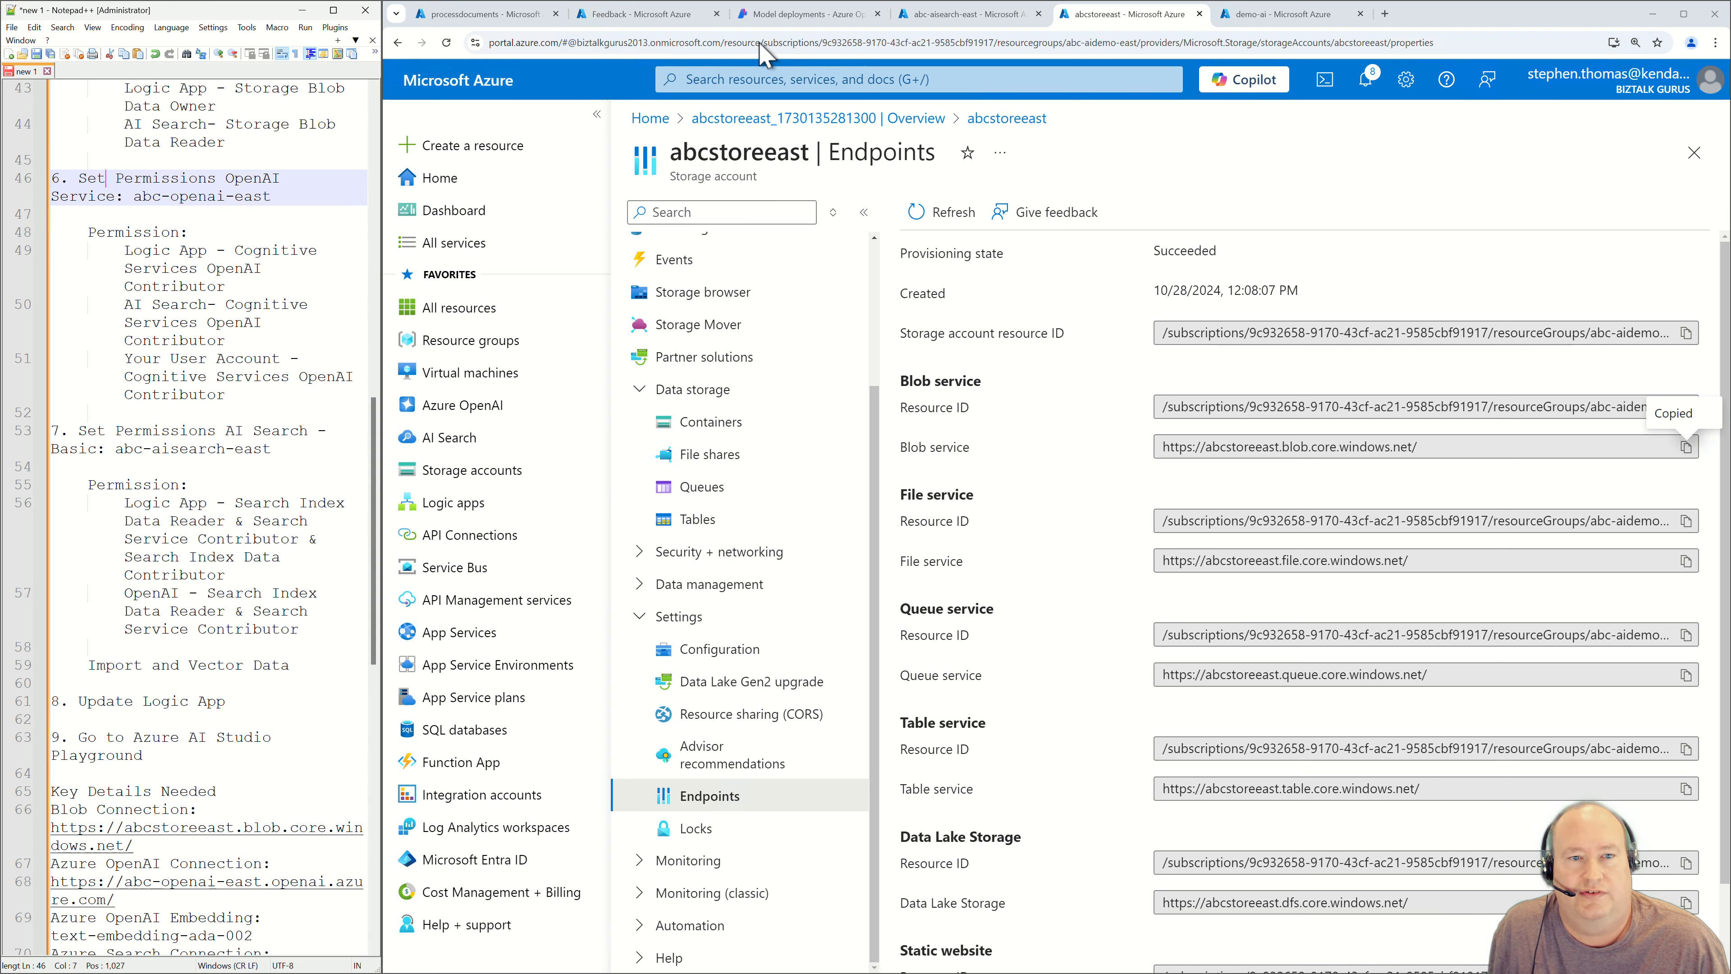
click(674, 14)
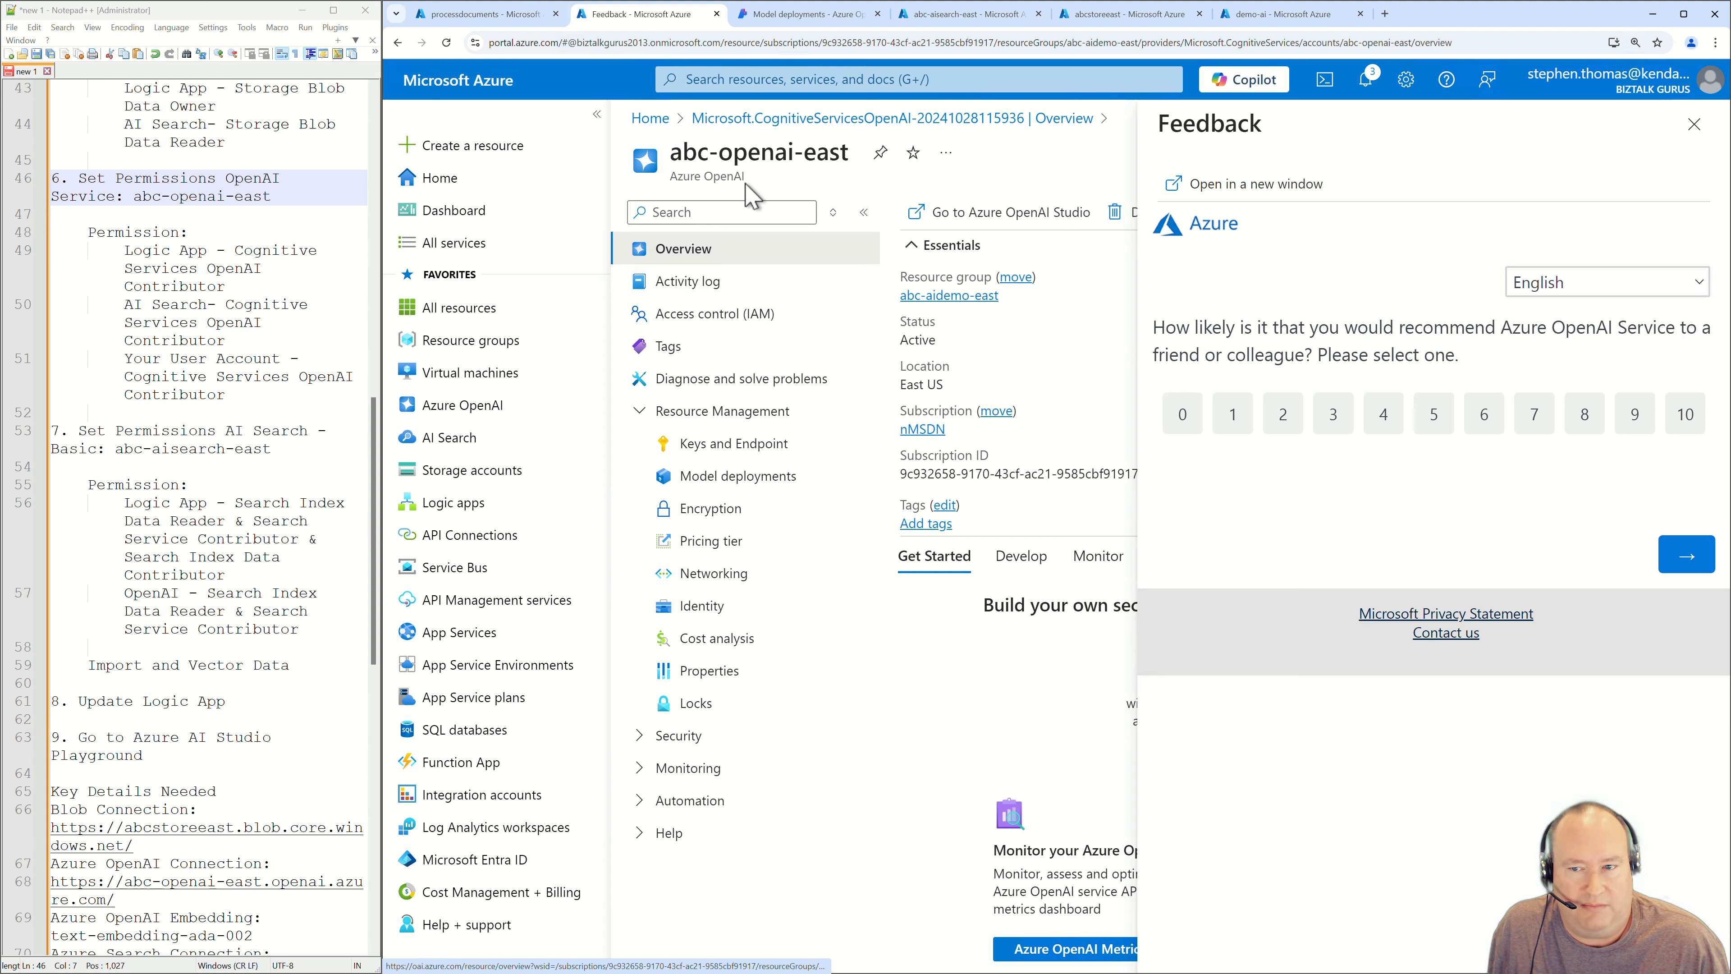
click(1694, 124)
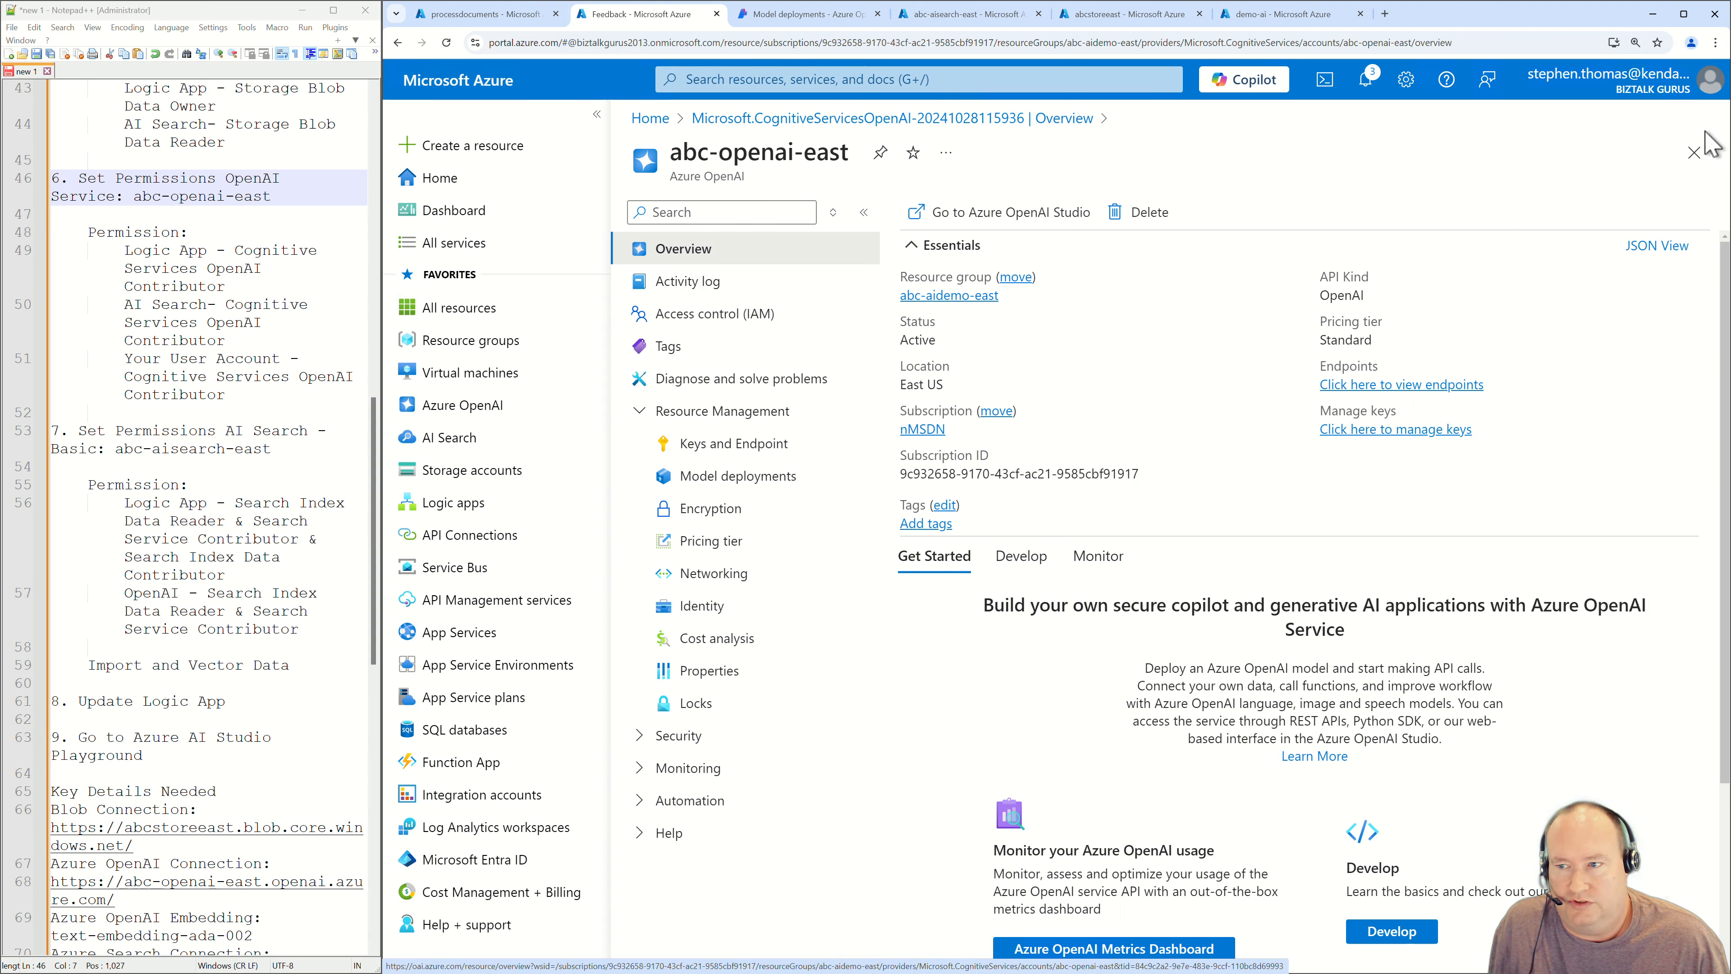
click(679, 321)
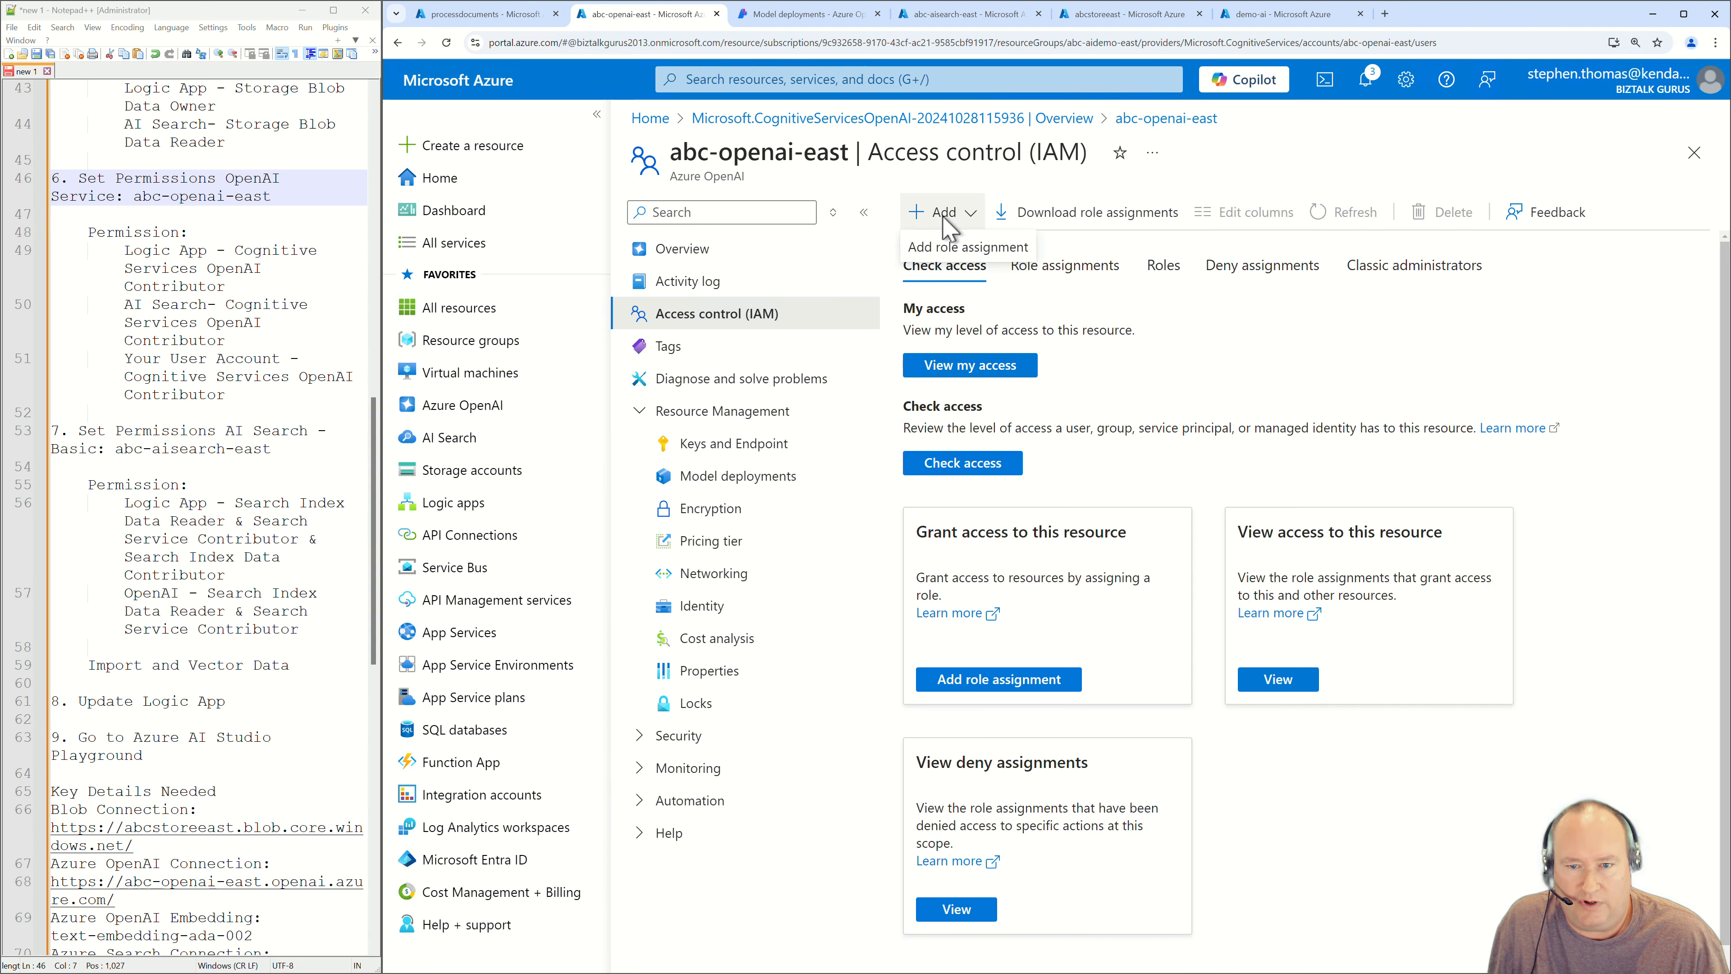
click(941, 253)
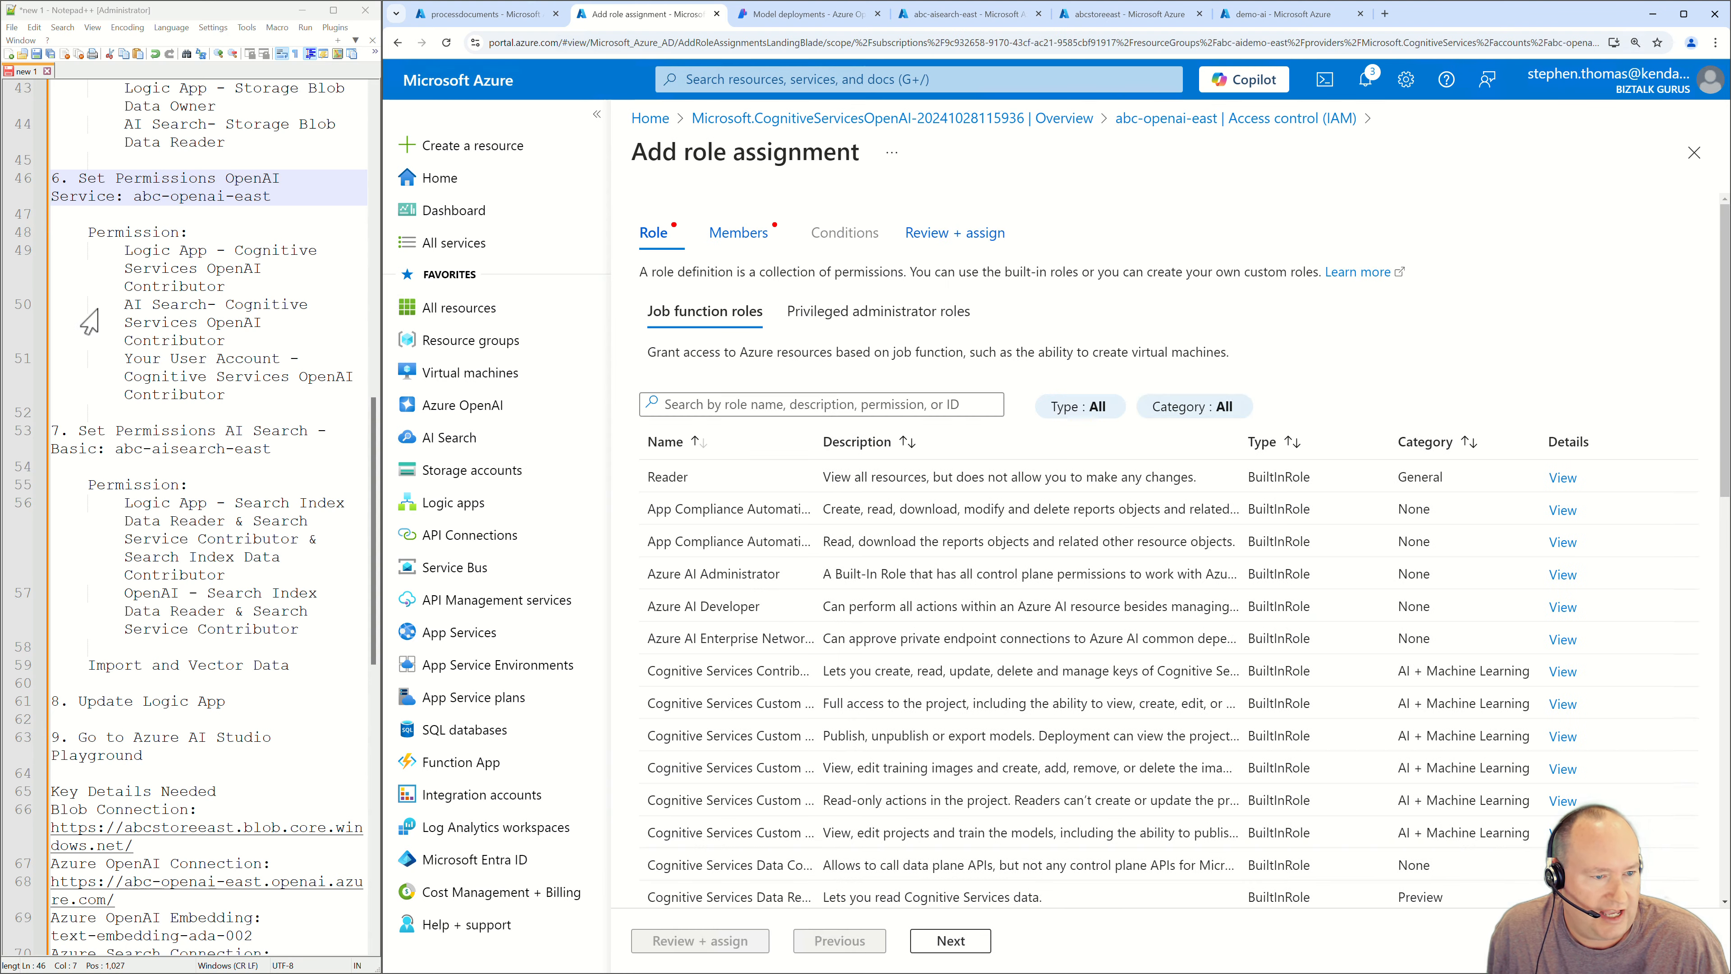
Insert blank lines between the Logic App, AI Search and user account permission entries in section 6 of the notes.
click(124, 360)
key(Return)
key(Up)
key(Up)
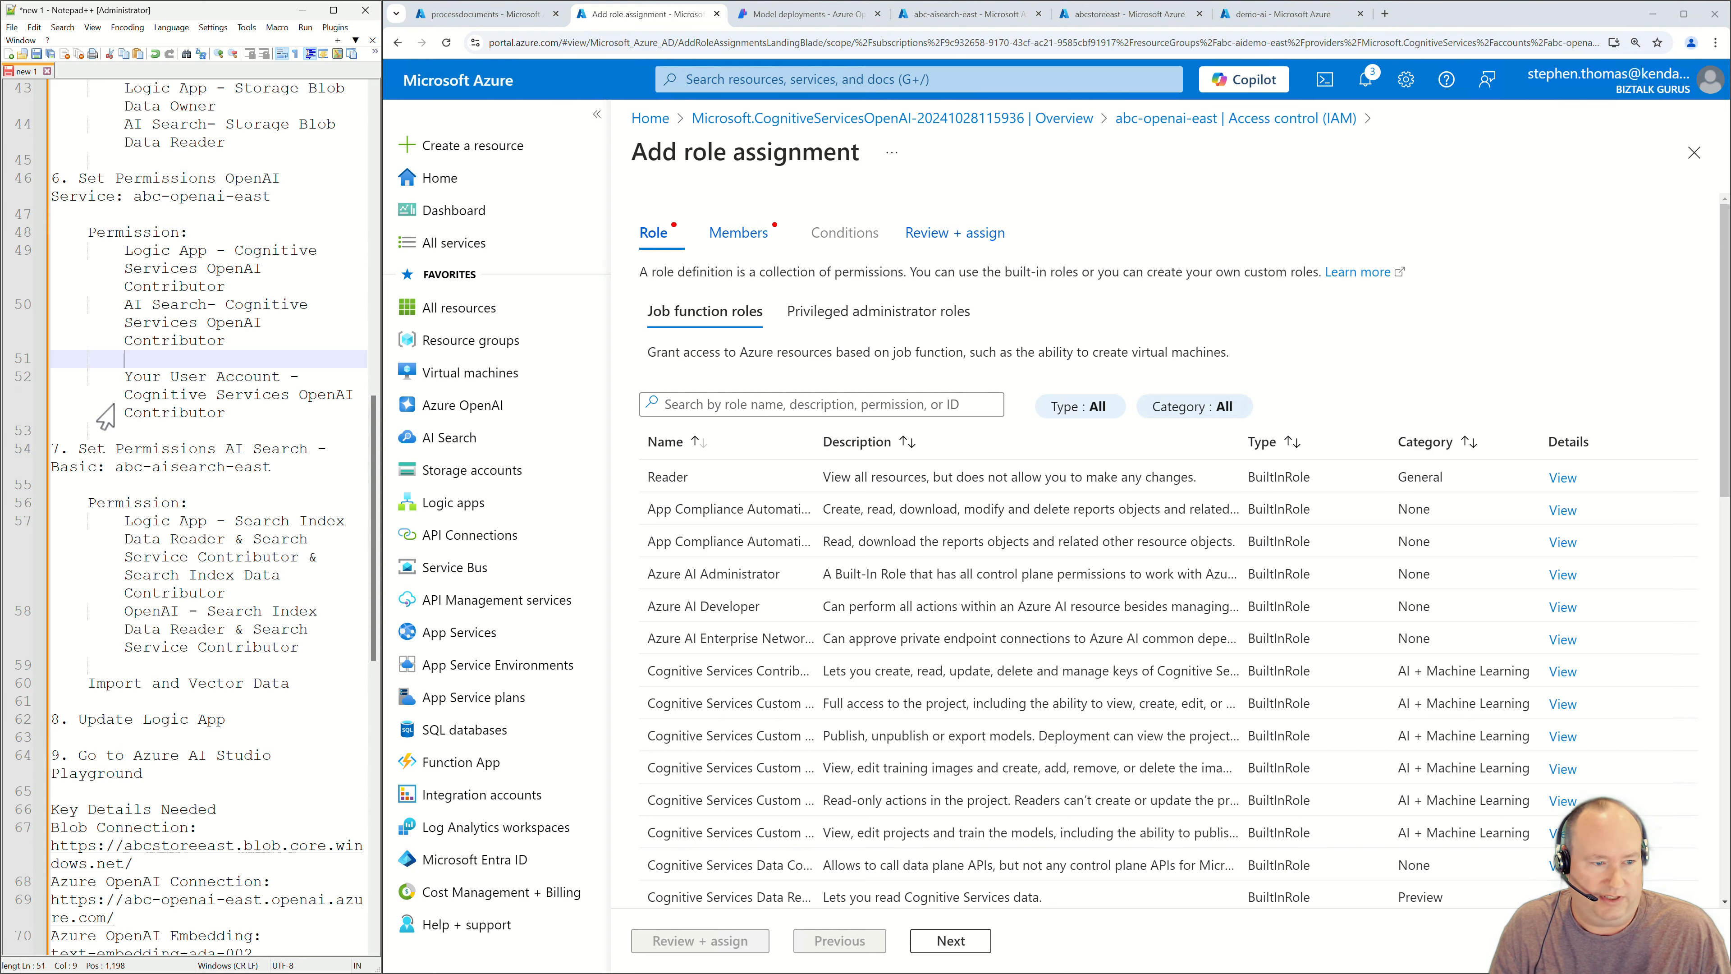
key(Return)
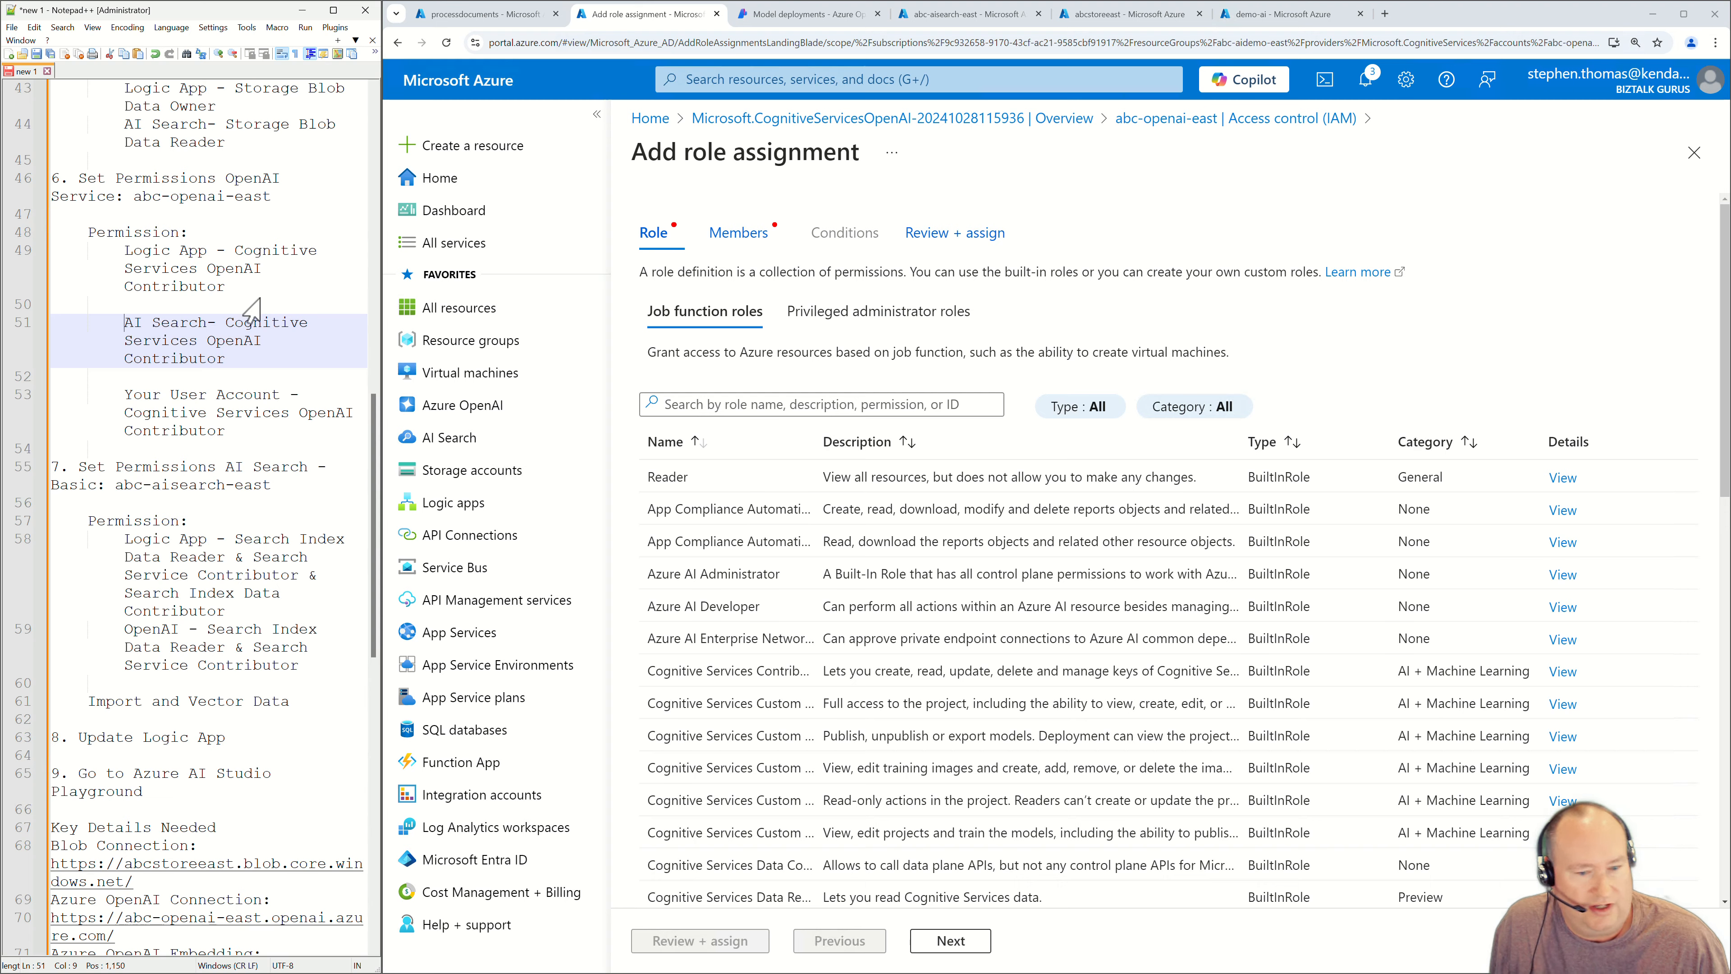
Widen the role list's Name column, choose the Cognitive Services OpenAI Contributor role and continue to the members.
scroll(743, 757, down, 5)
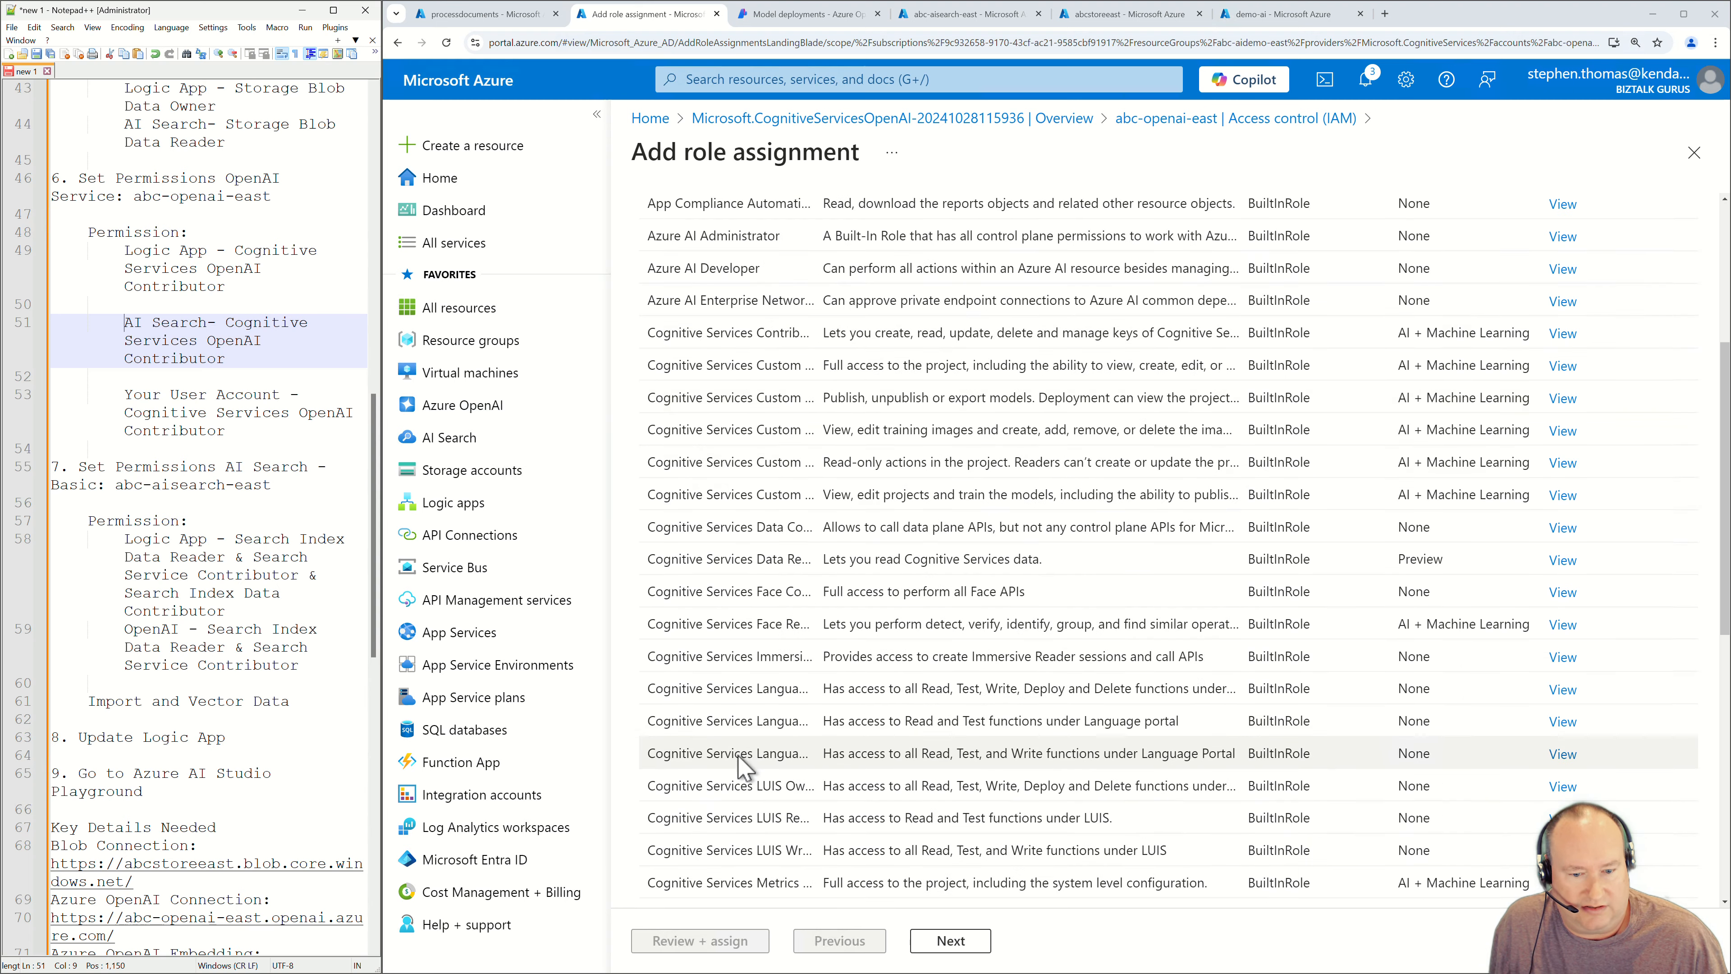
scroll(761, 777, down, 4)
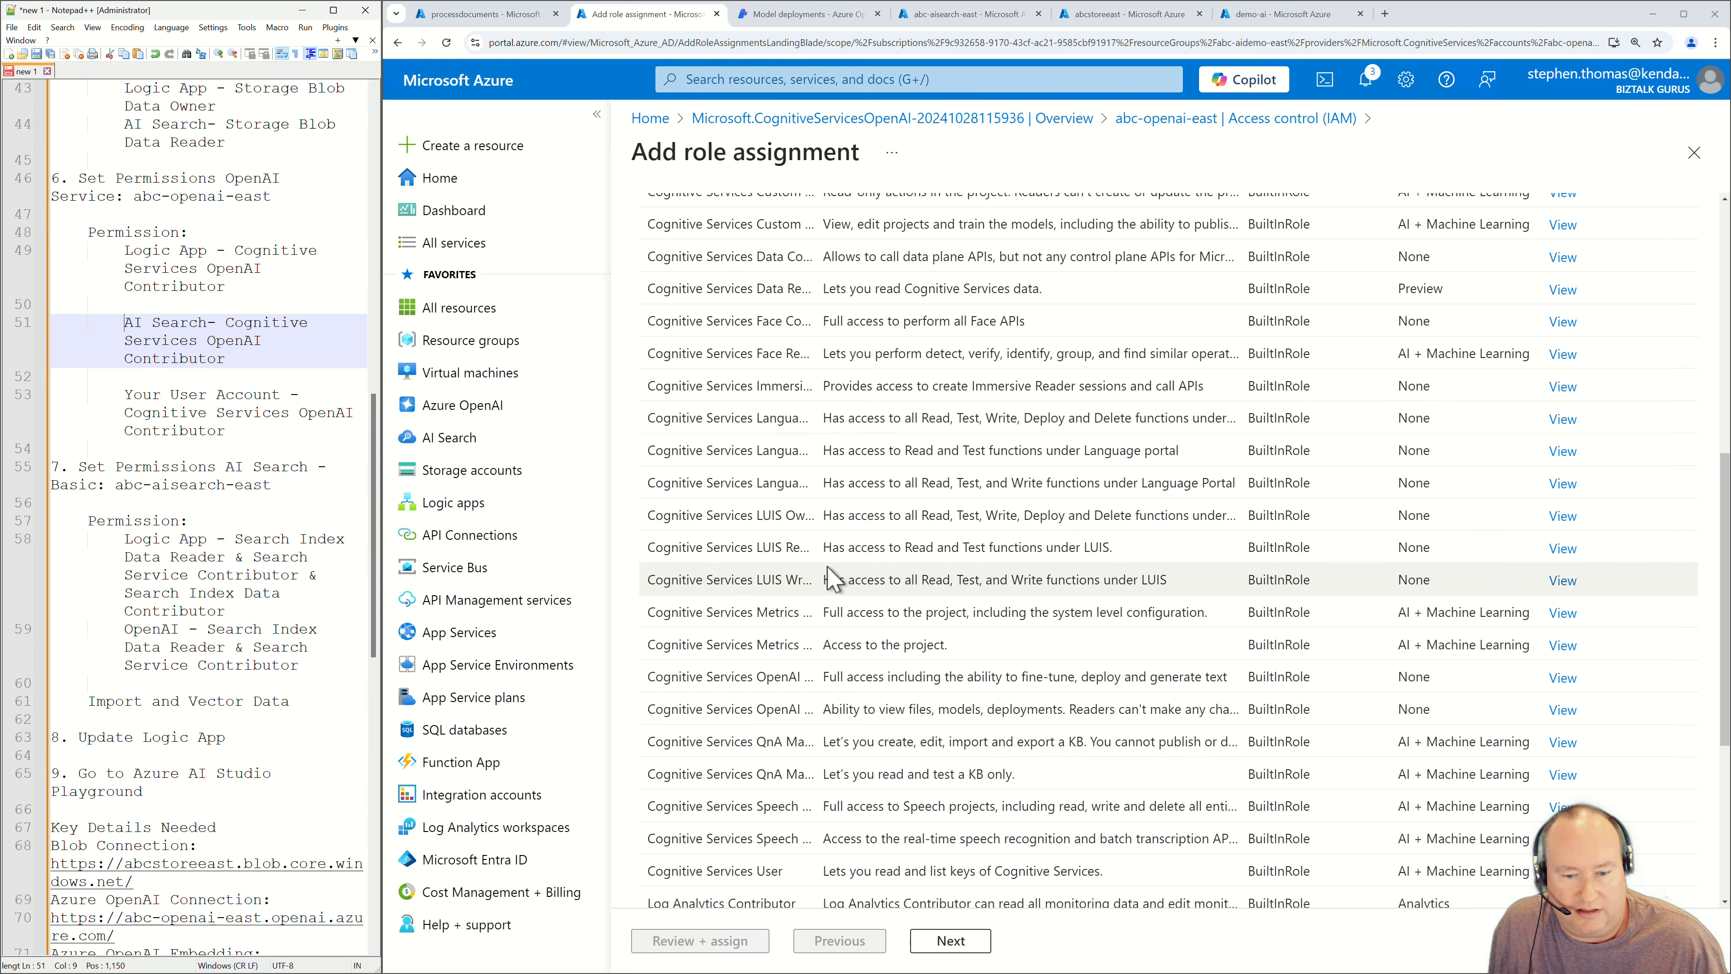
scroll(845, 539, up, 5)
scroll(855, 436, up, 3)
drag(815, 374, 972, 374)
scroll(832, 711, down, 3)
scroll(833, 711, down, 3)
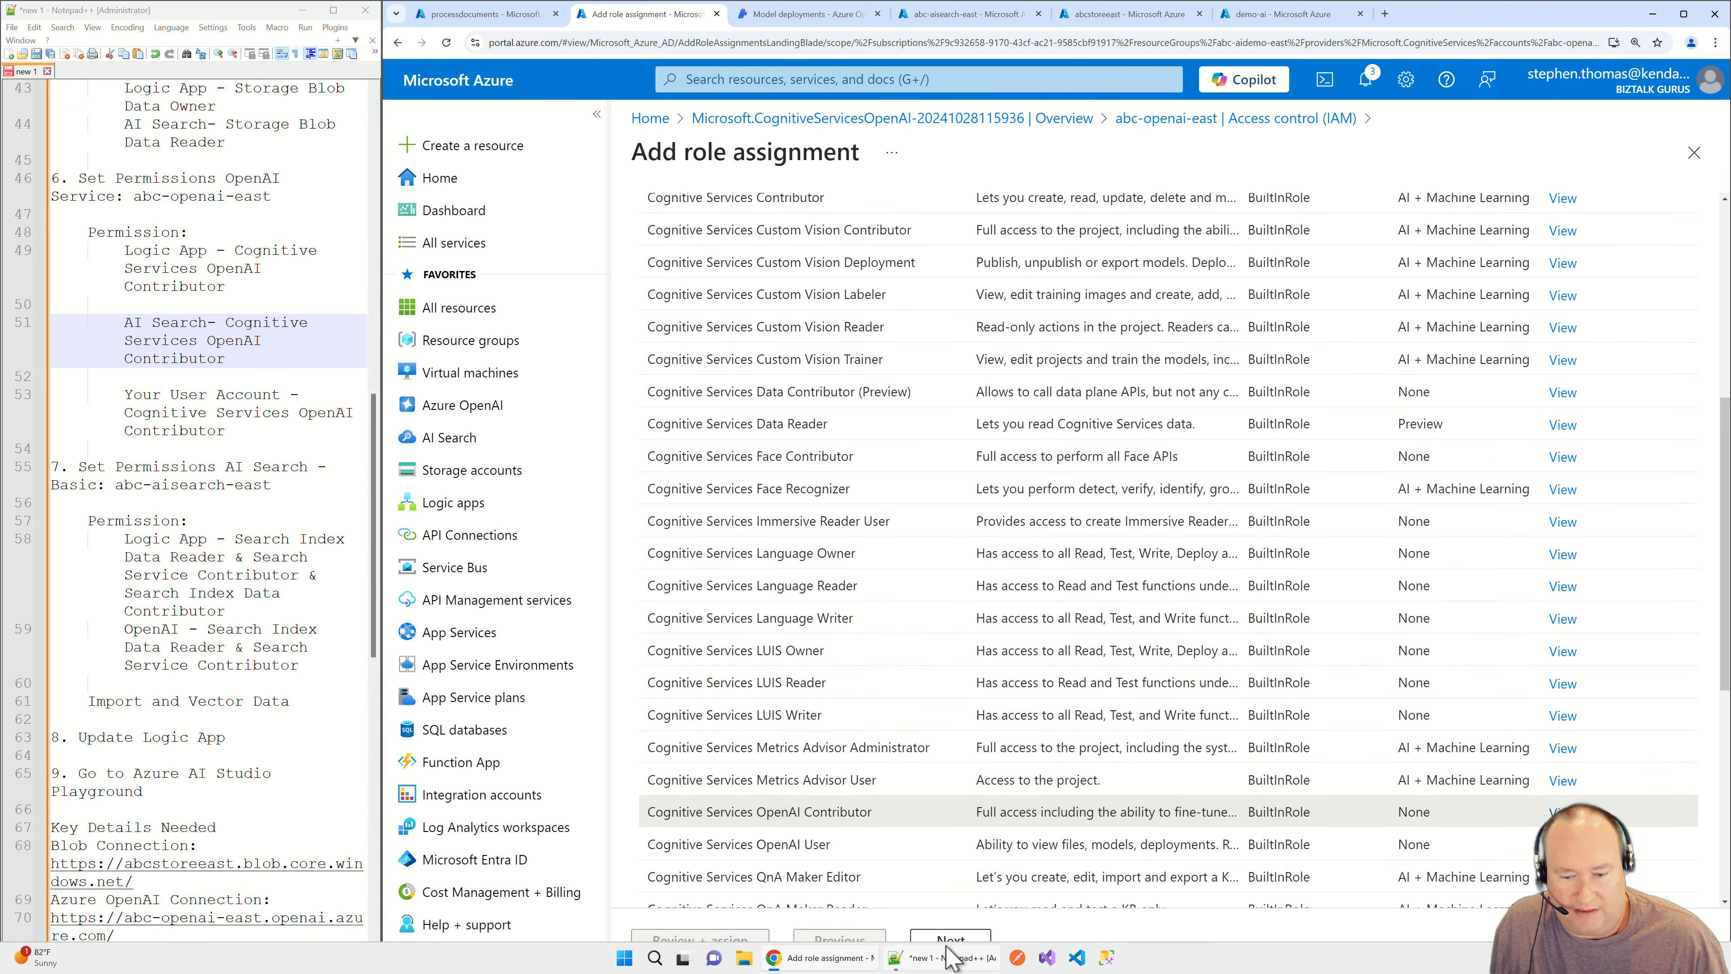
mouse_move(939, 948)
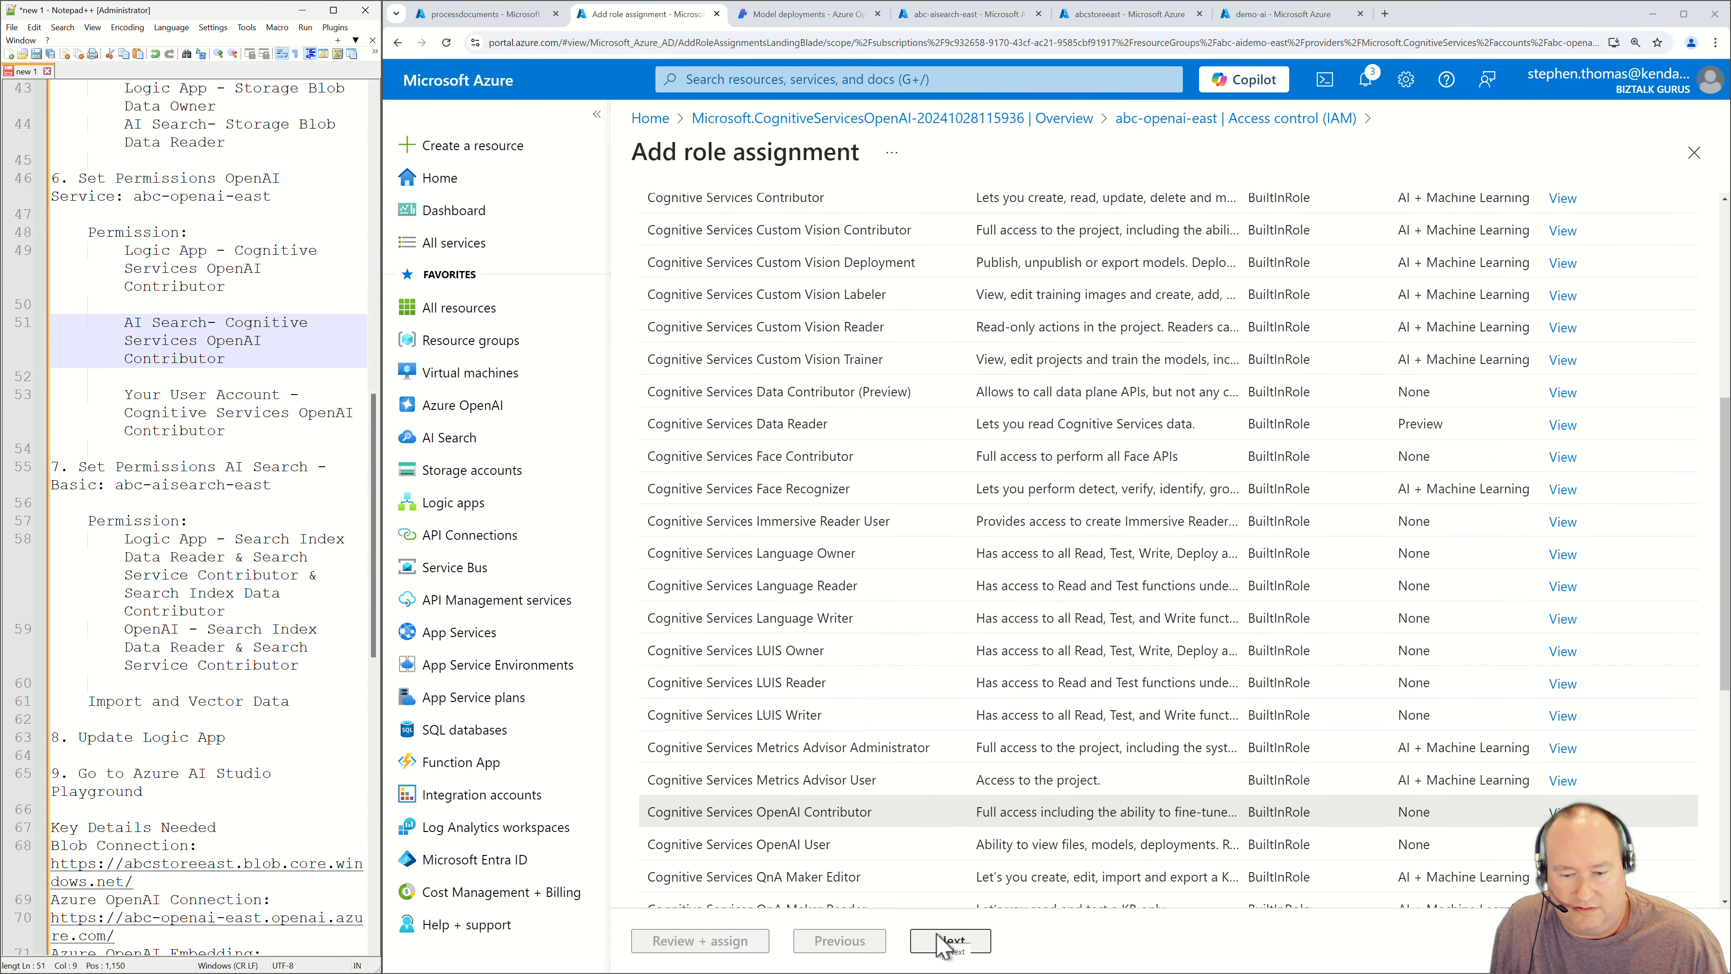
click(940, 945)
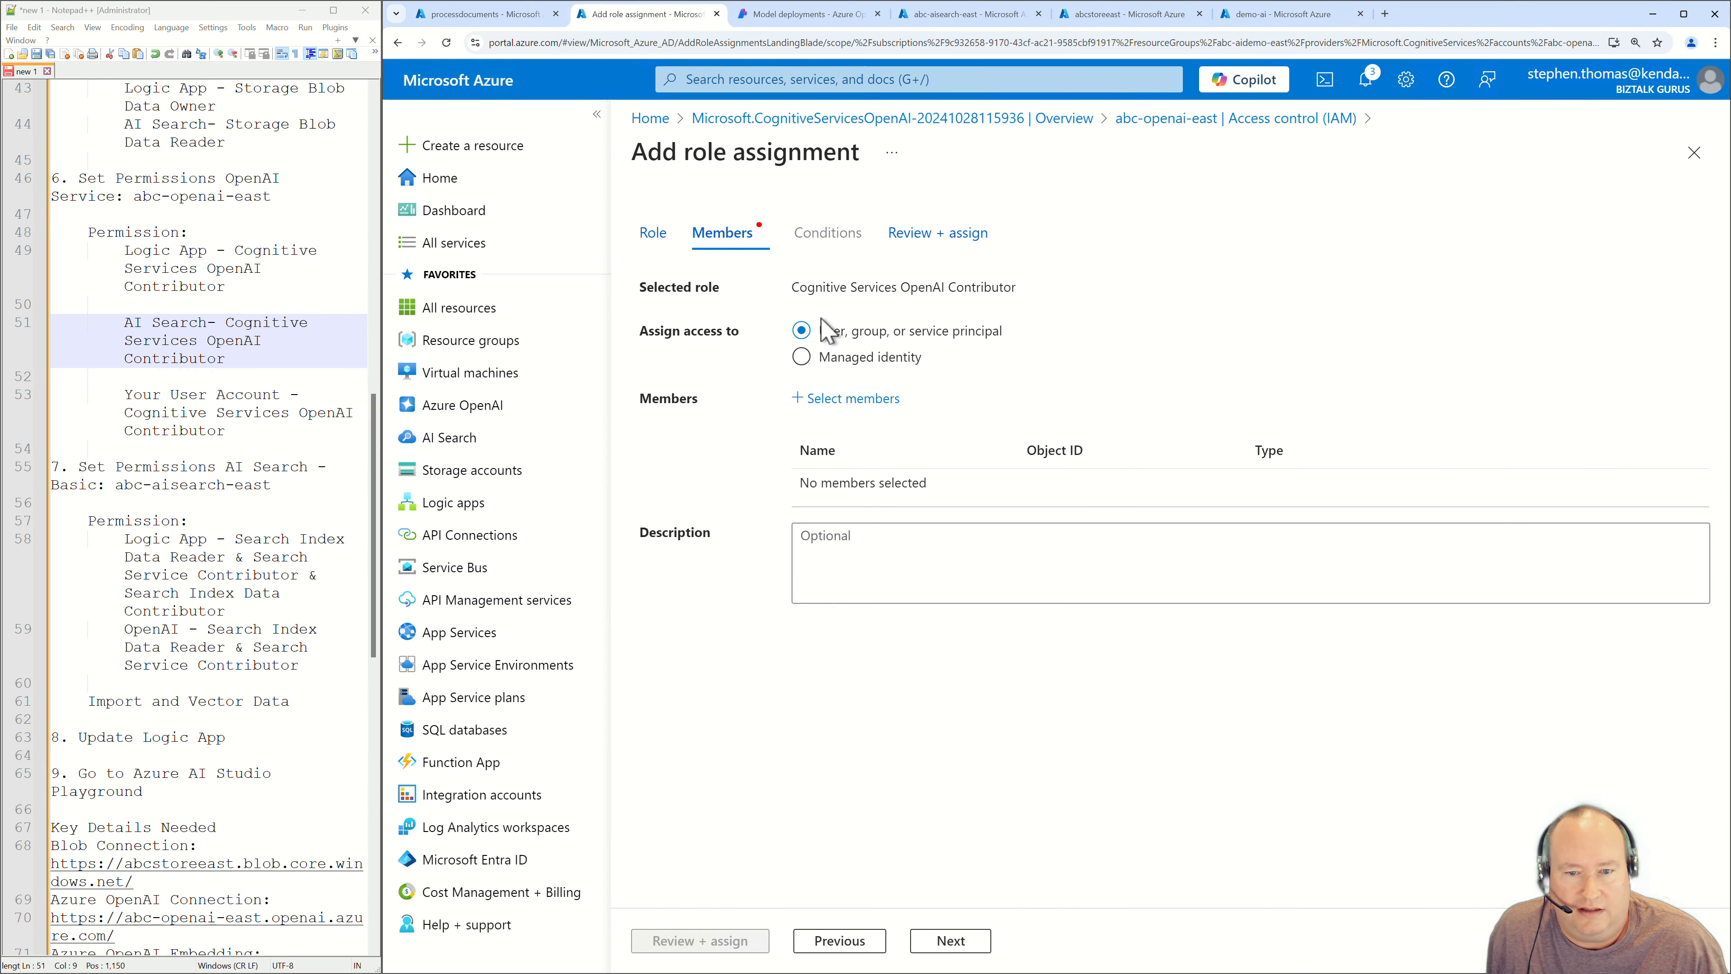
Assign access to a managed identity and pick the Logic App (Standard) identity abc-logicapp-east as a member.
click(820, 362)
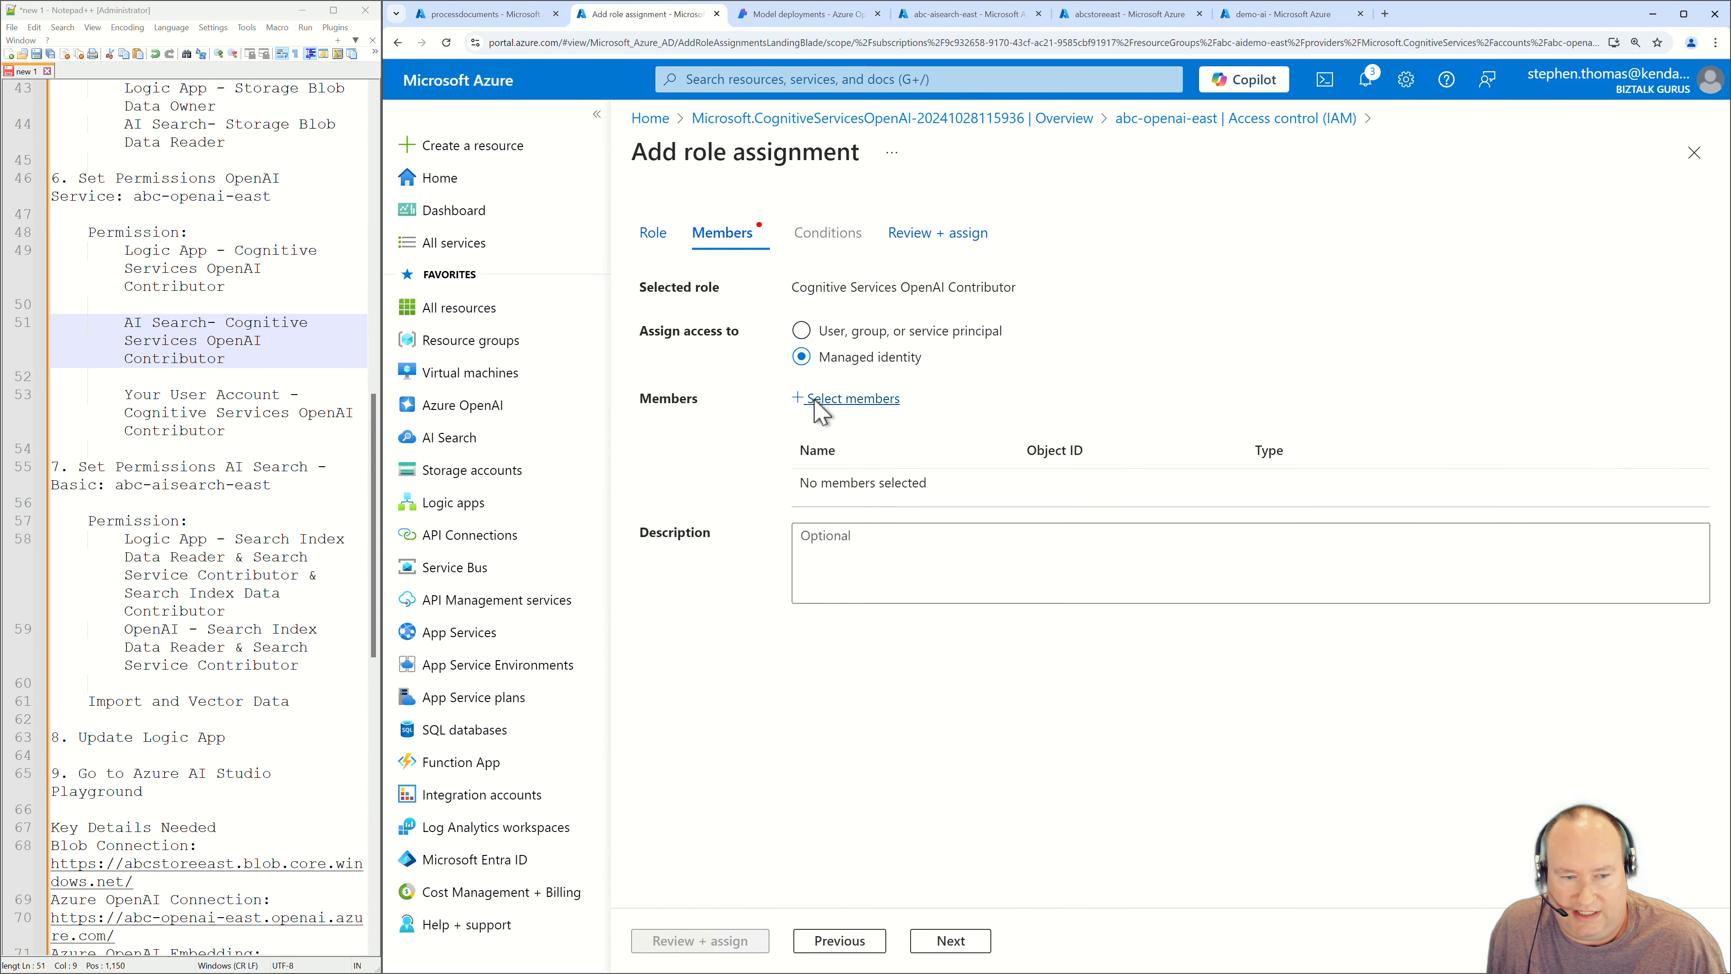
click(826, 400)
click(1191, 326)
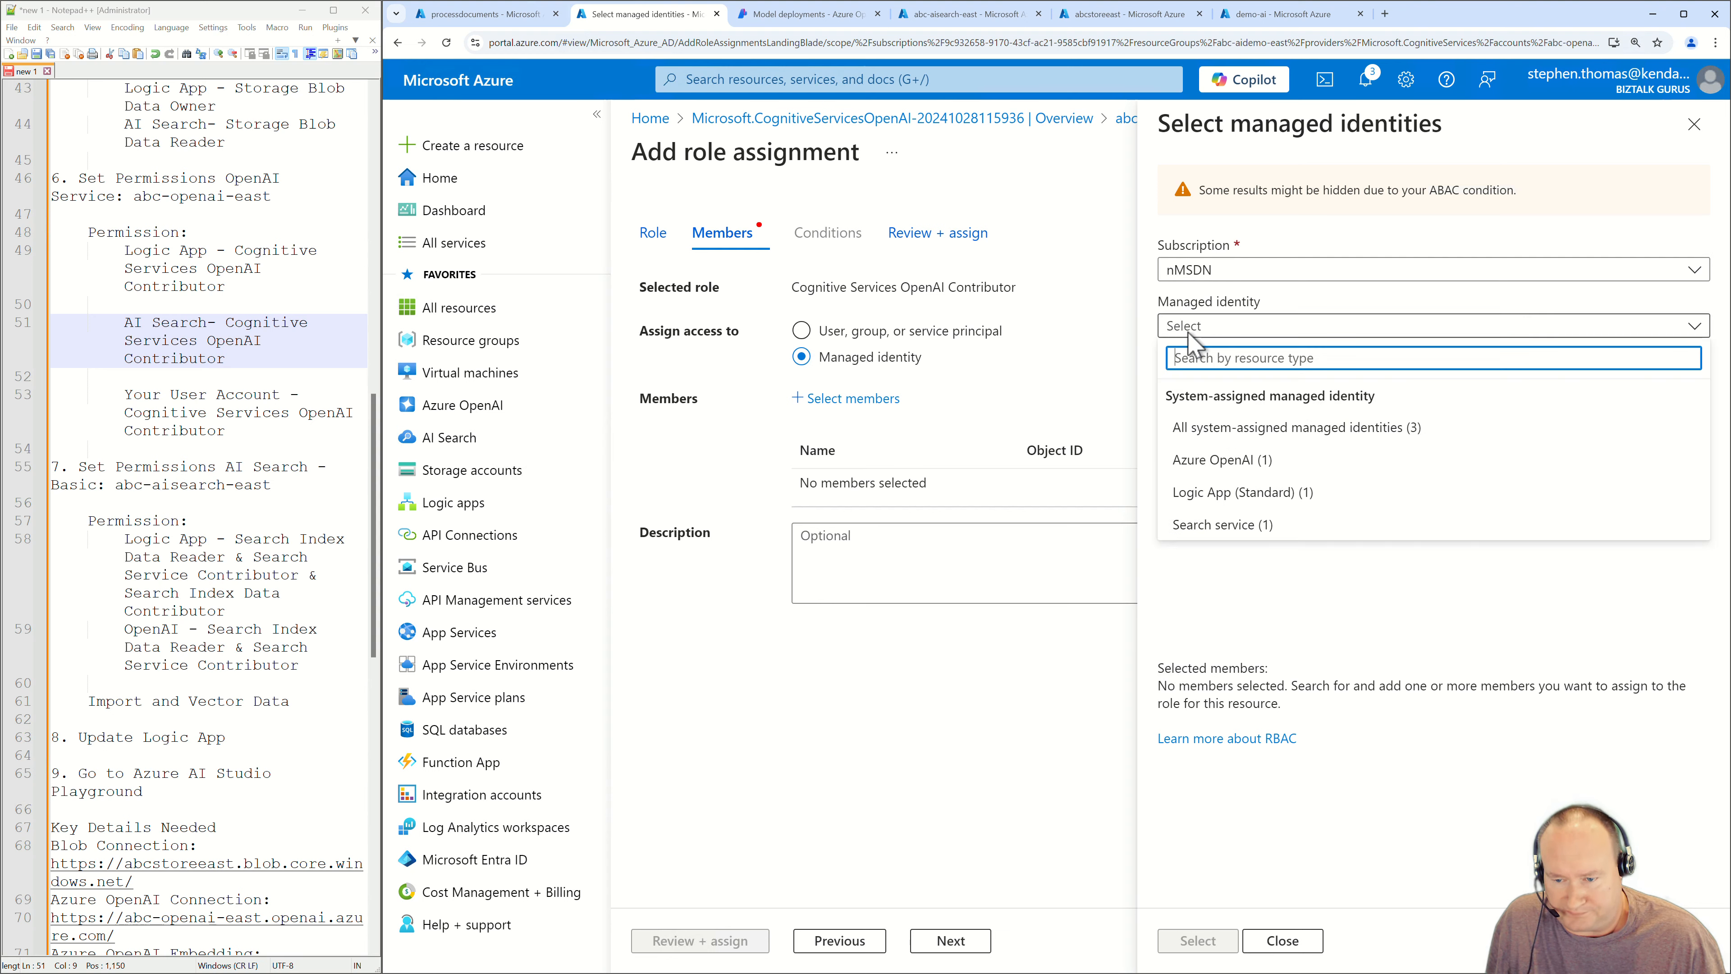
click(1228, 494)
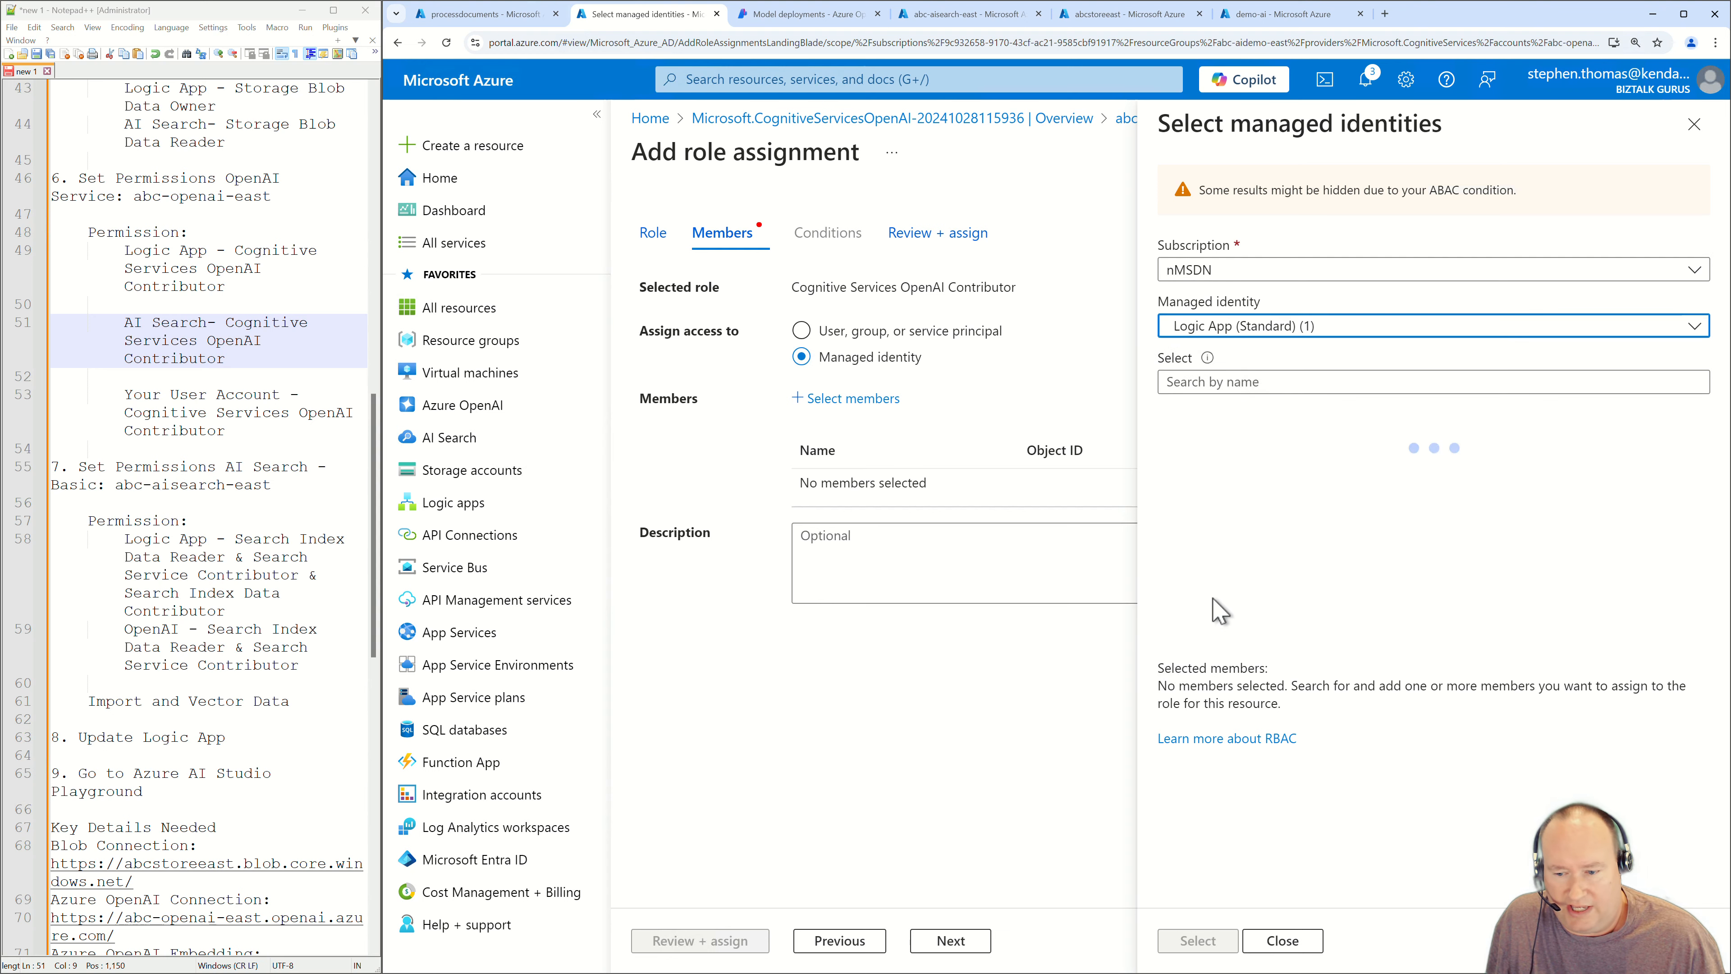
double_click(1205, 443)
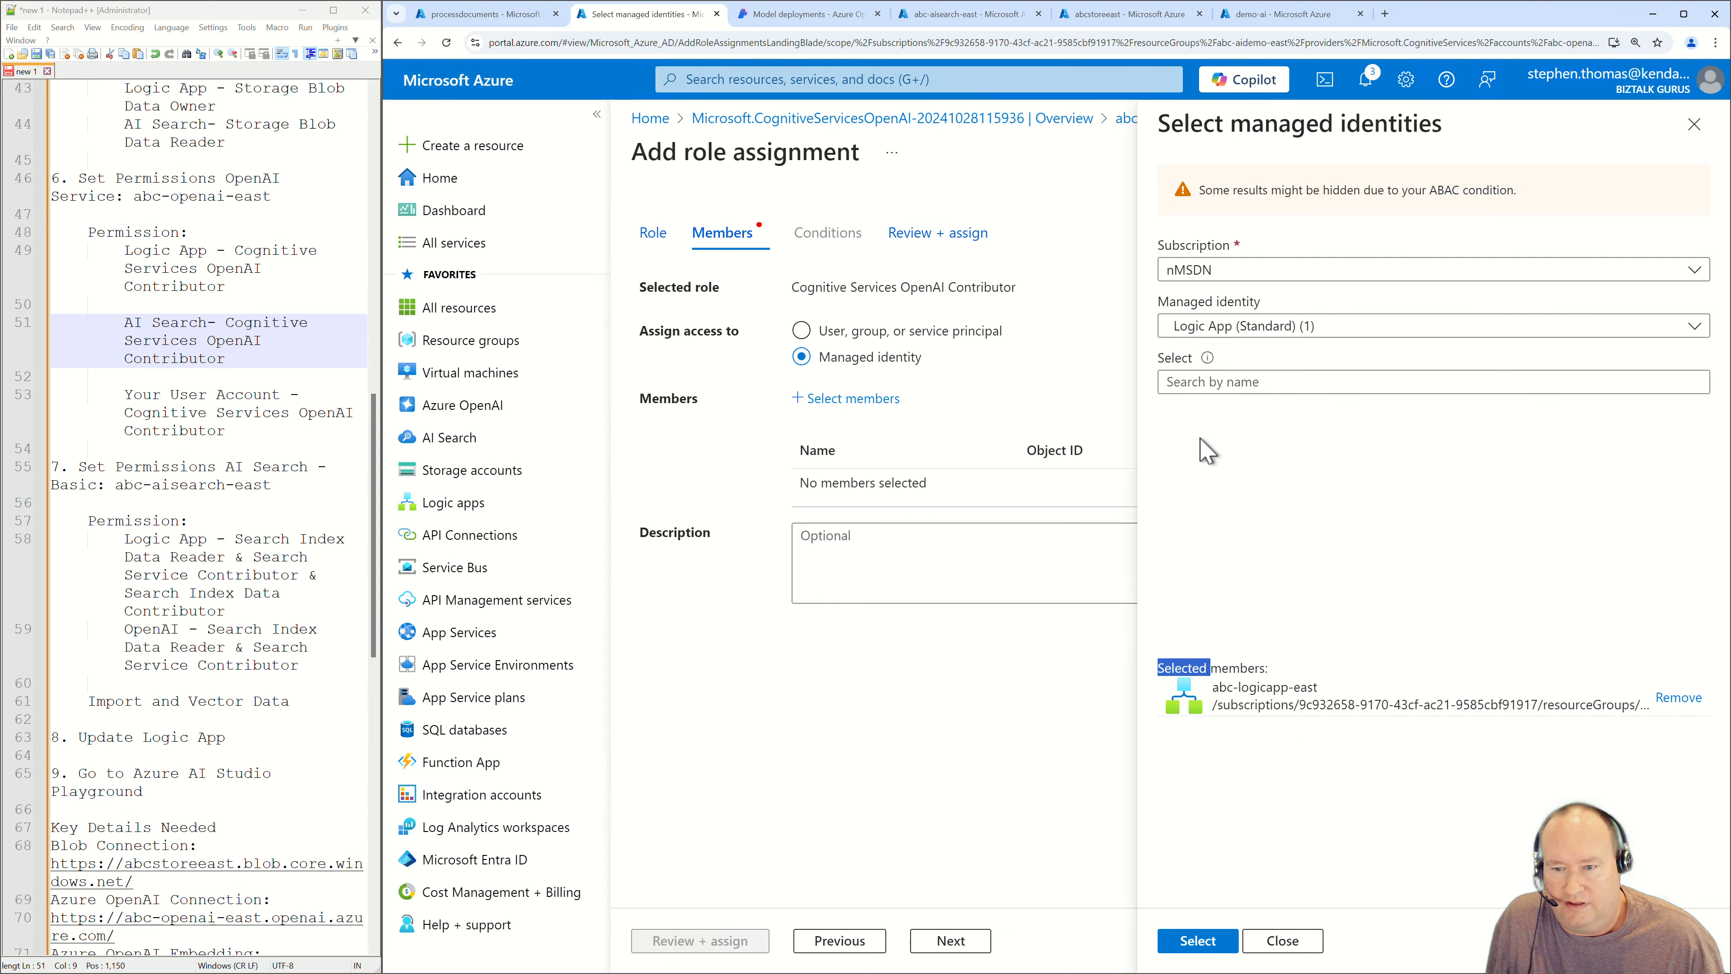
Add the Search service identity abc-aisearch-east as a second member and confirm the managed identity selection.
click(1201, 329)
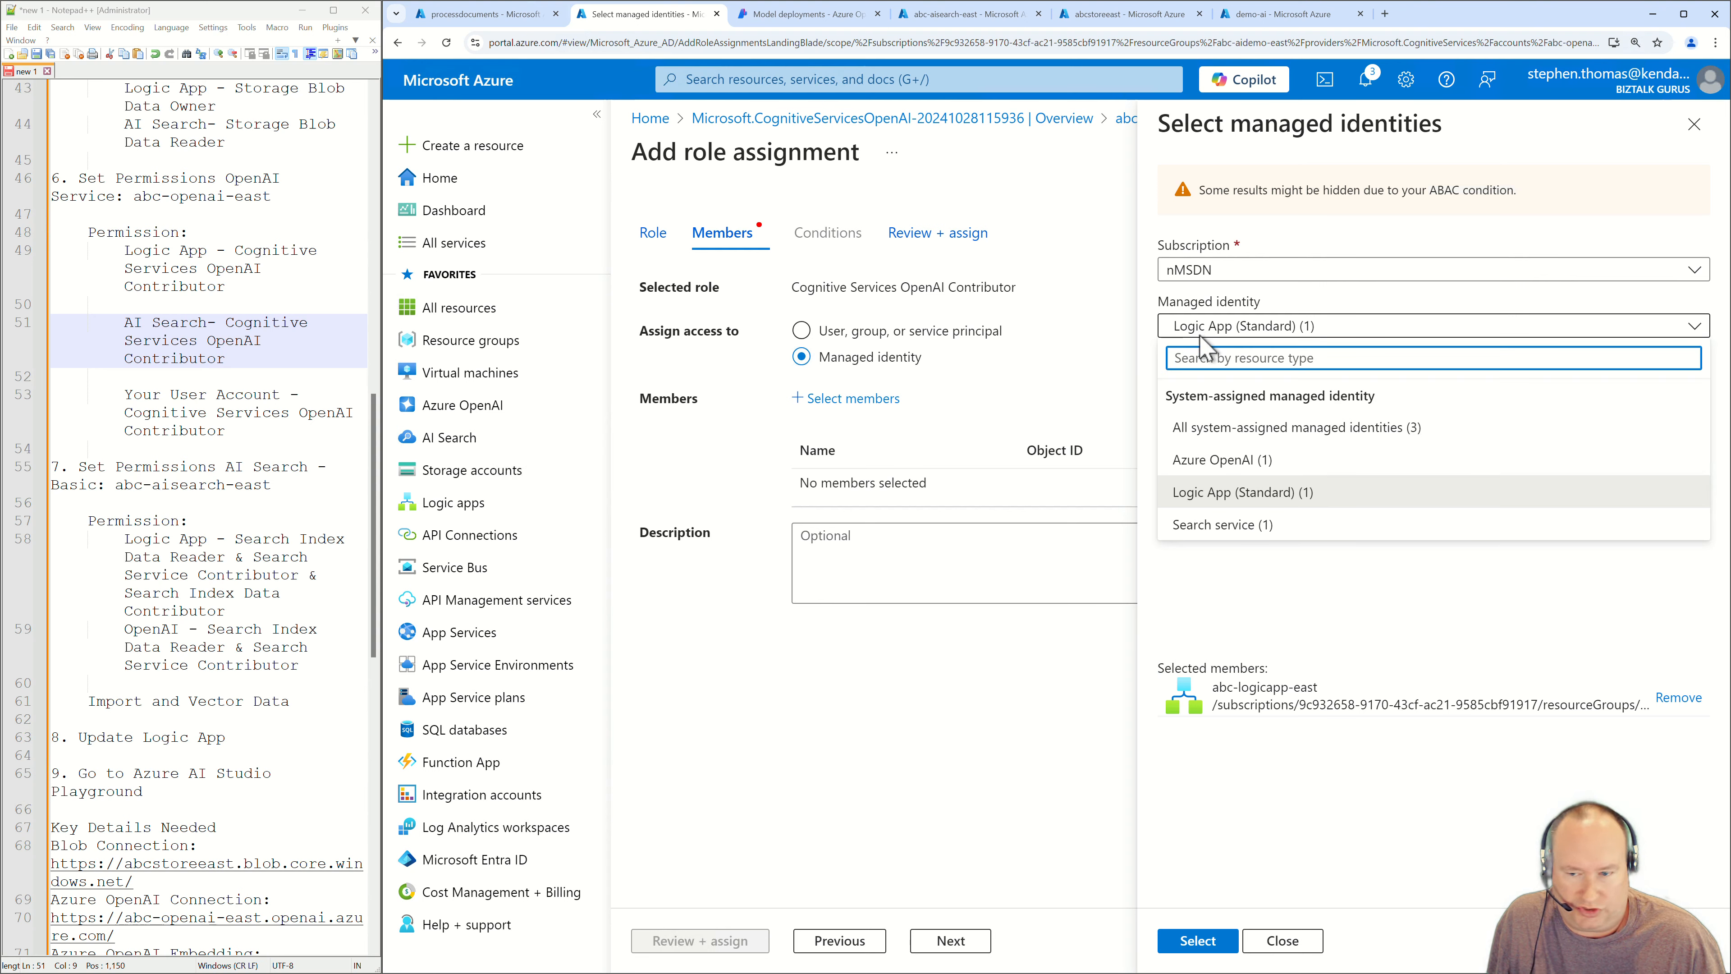
click(1194, 526)
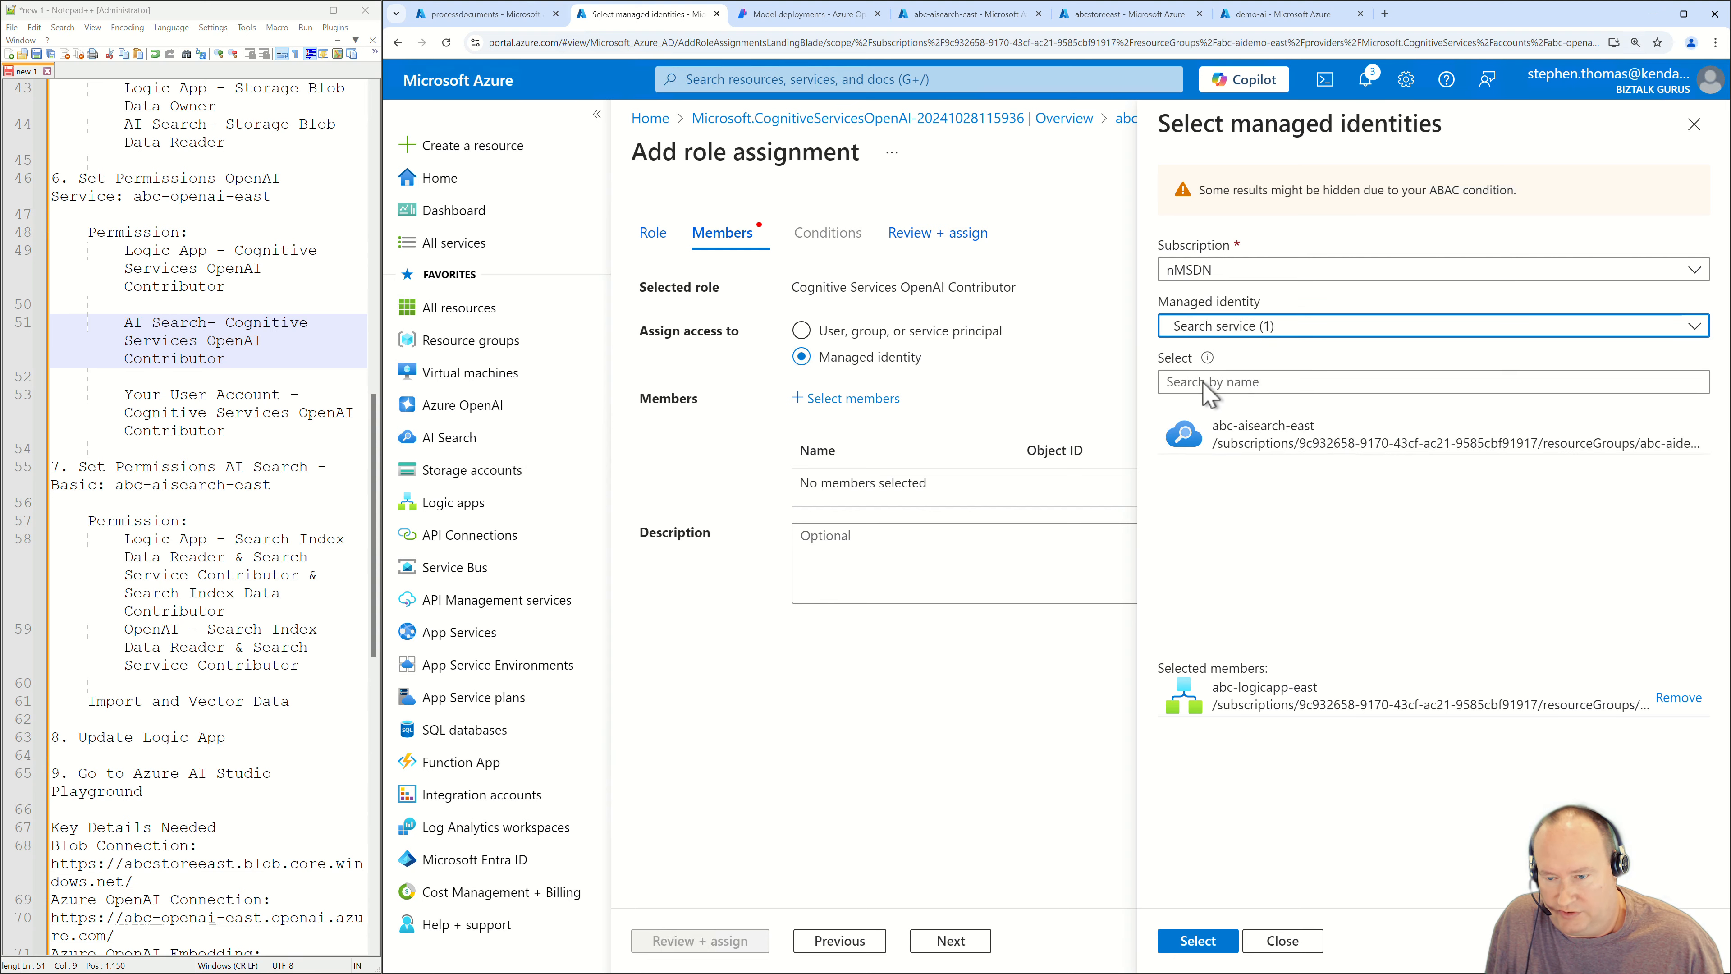
click(1205, 436)
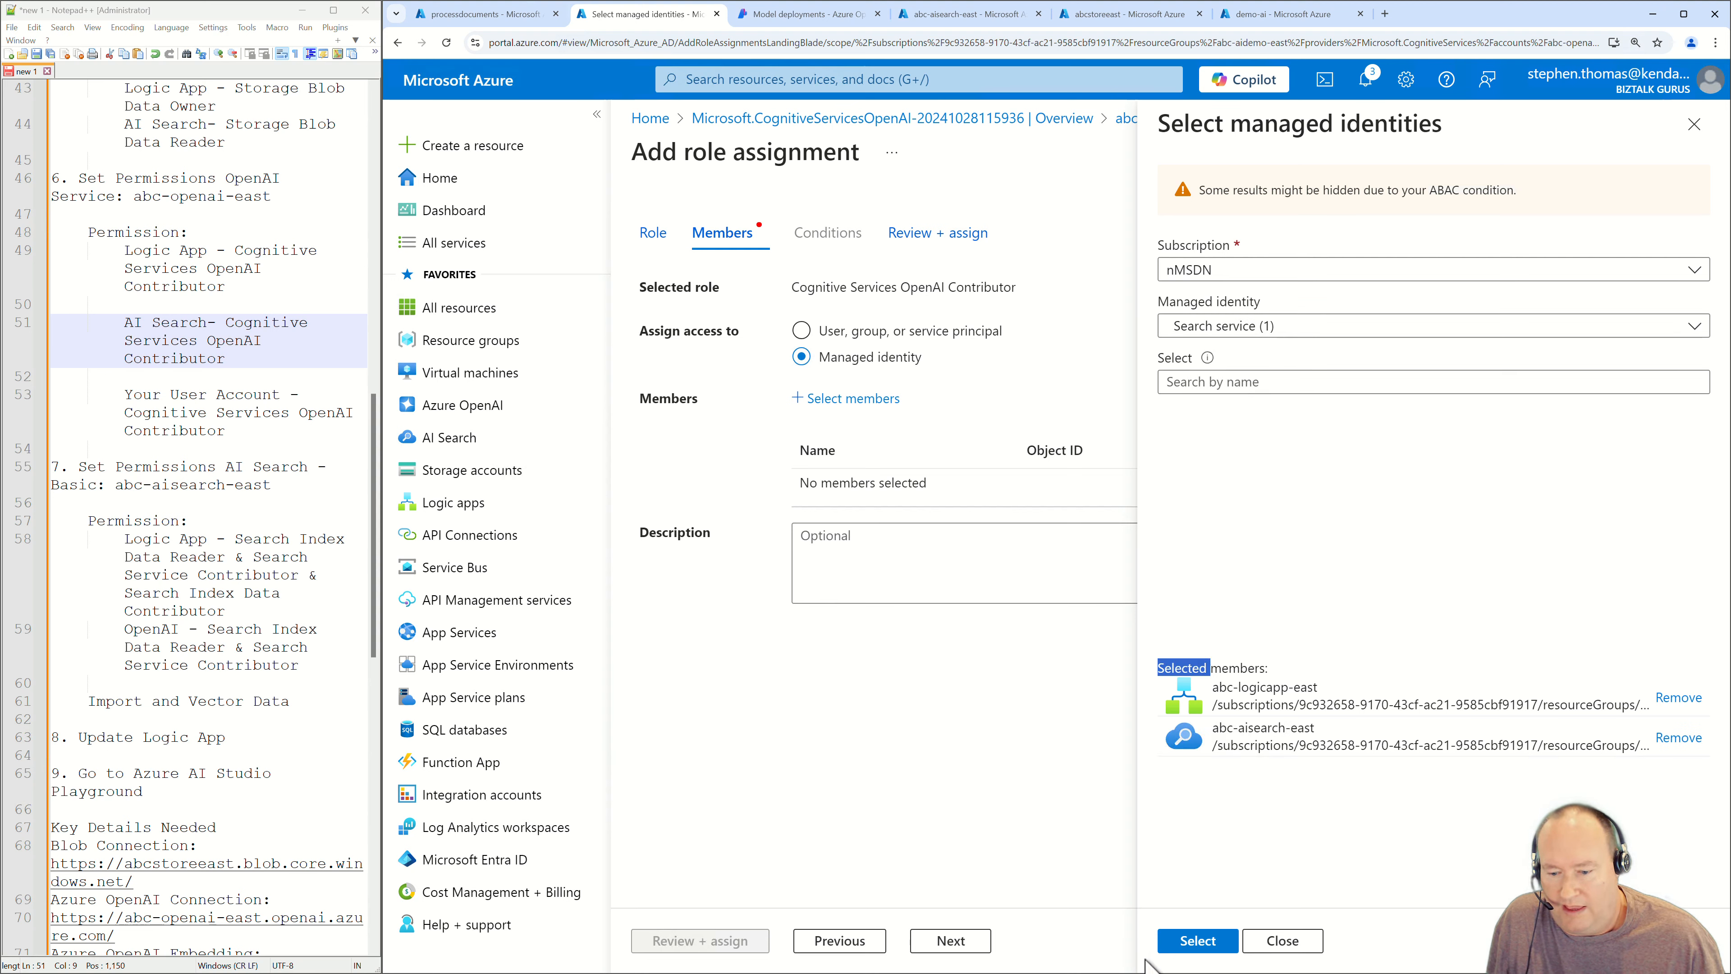
click(1189, 942)
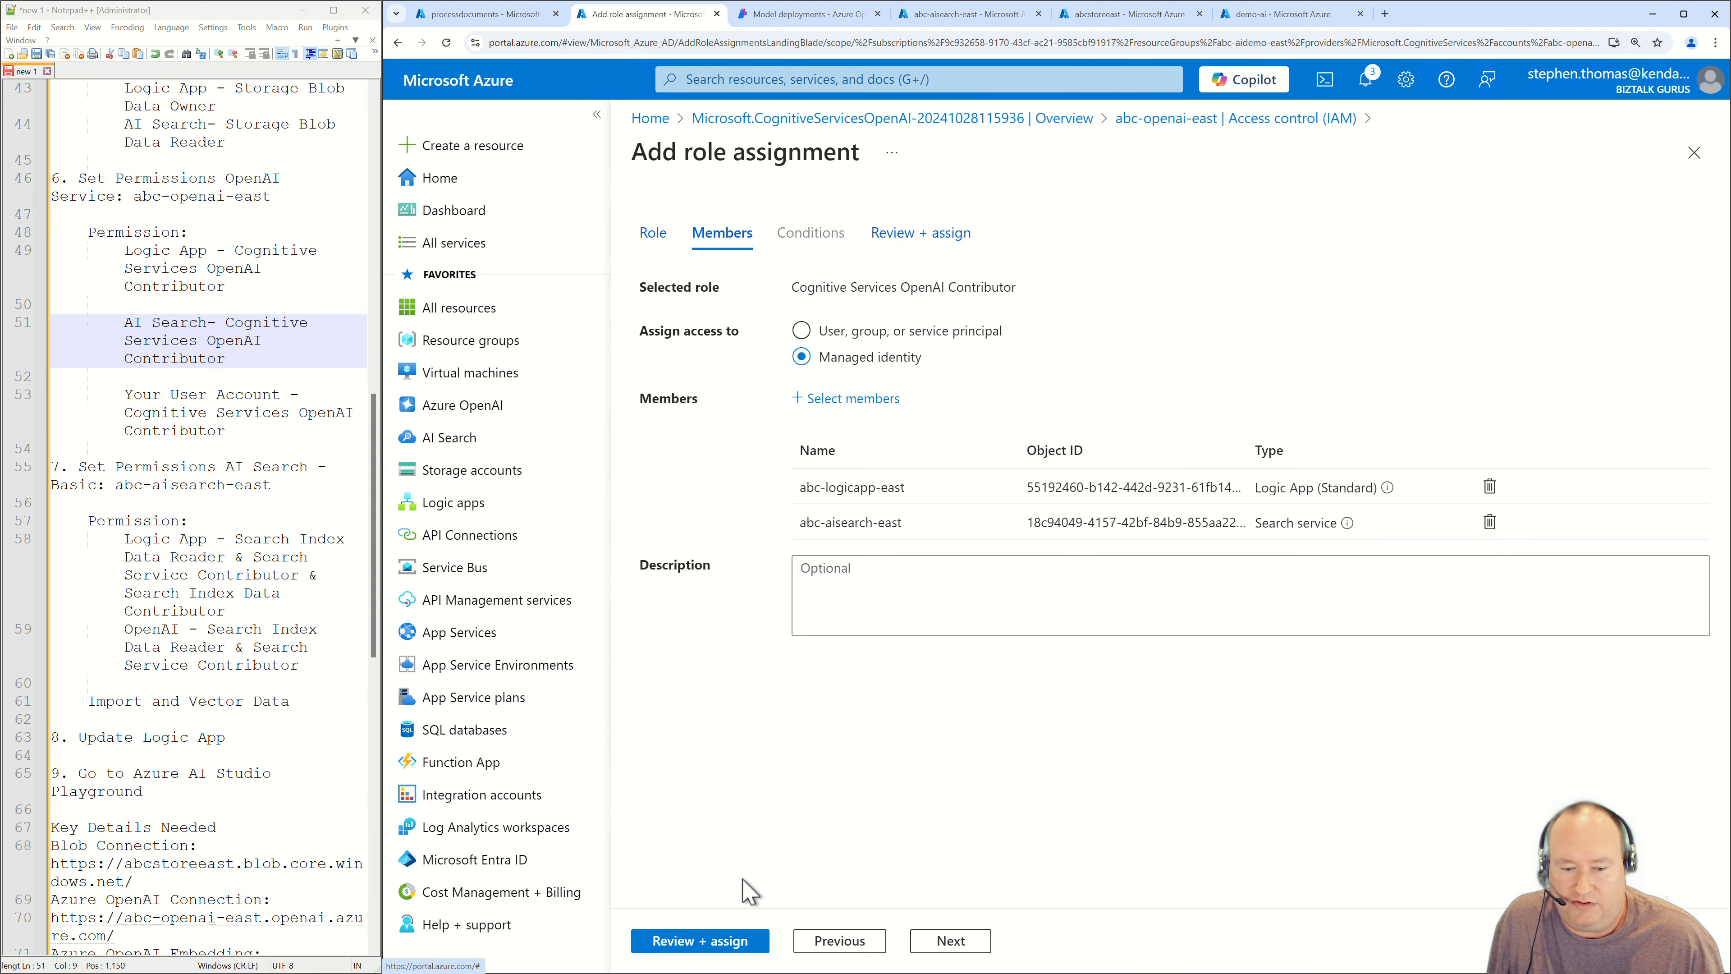
Review and assign the Cognitive Services OpenAI Contributor role to the abc-logicapp-east and abc-aisearch-east managed identities.
click(712, 948)
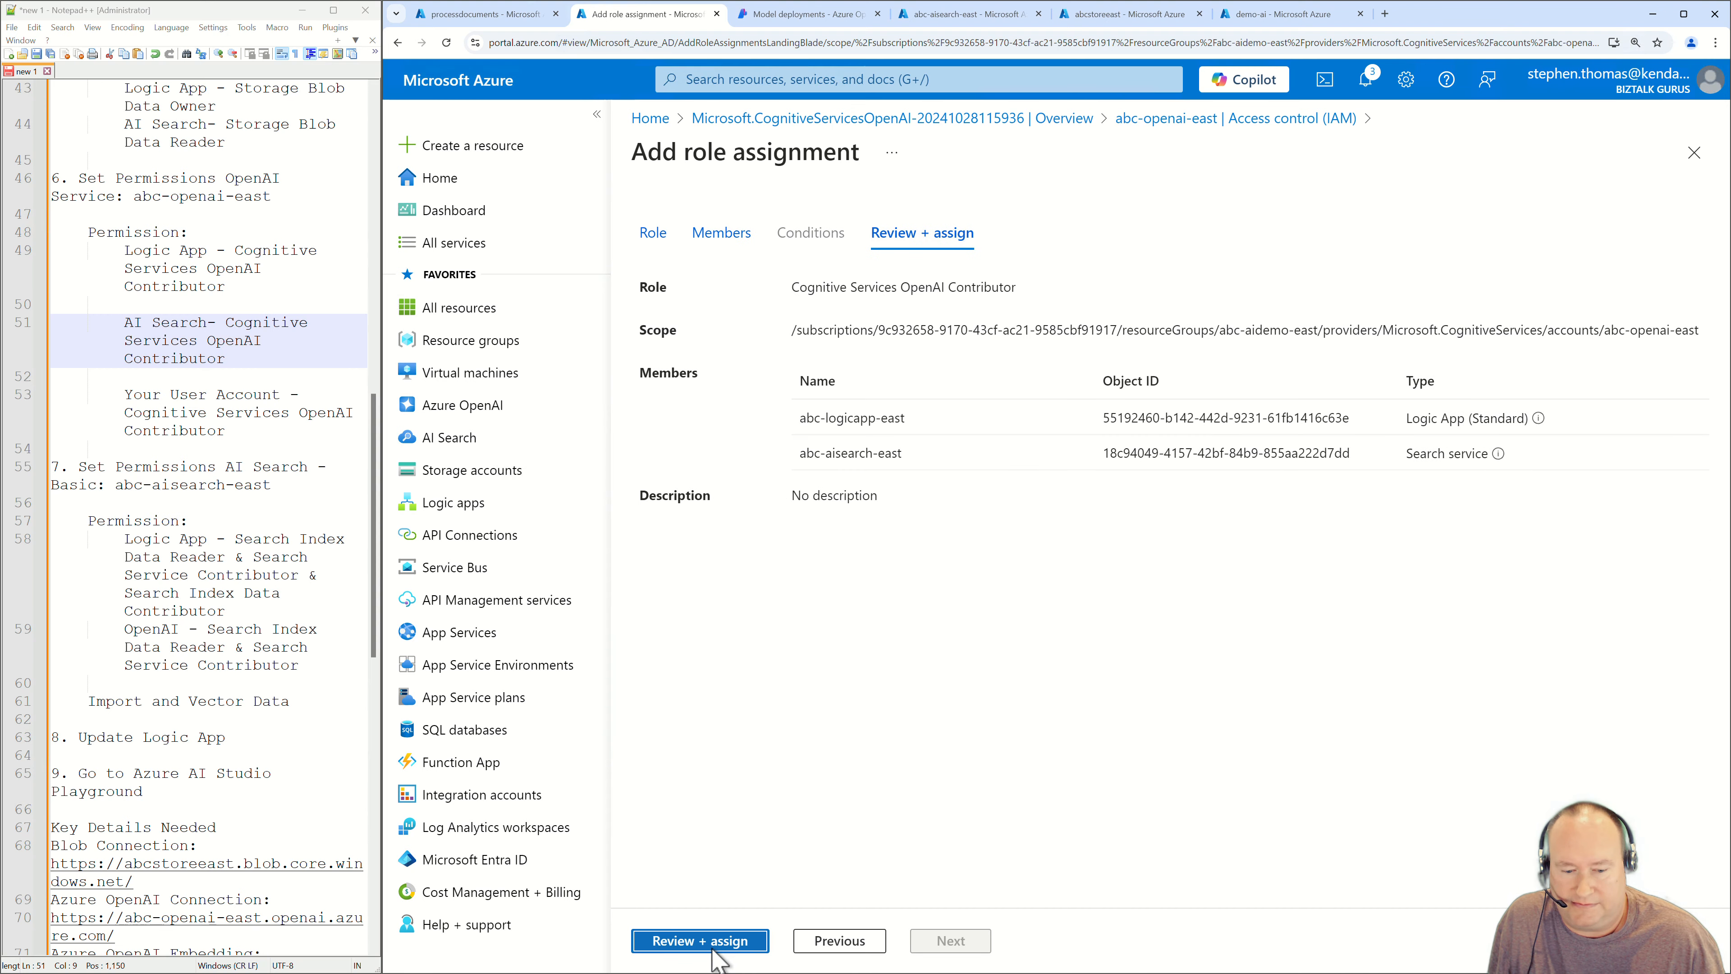
click(710, 942)
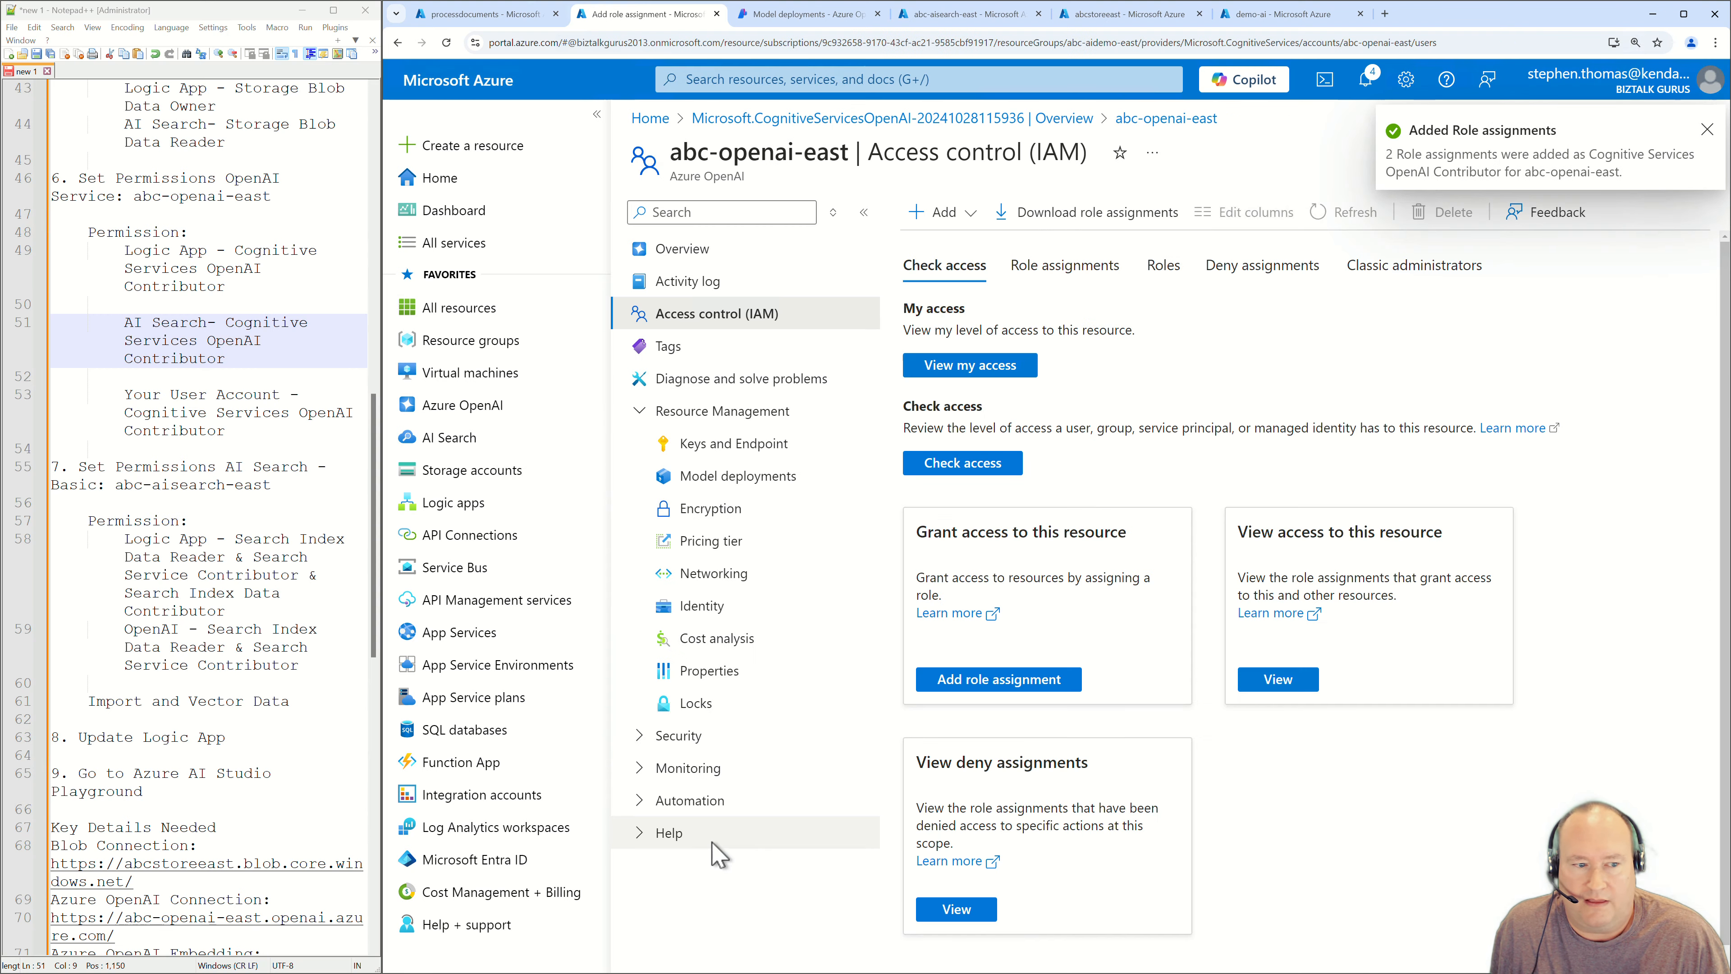
Start another role assignment on abc-openai-east with the Cognitive Services OpenAI Contributor role selected.
click(943, 212)
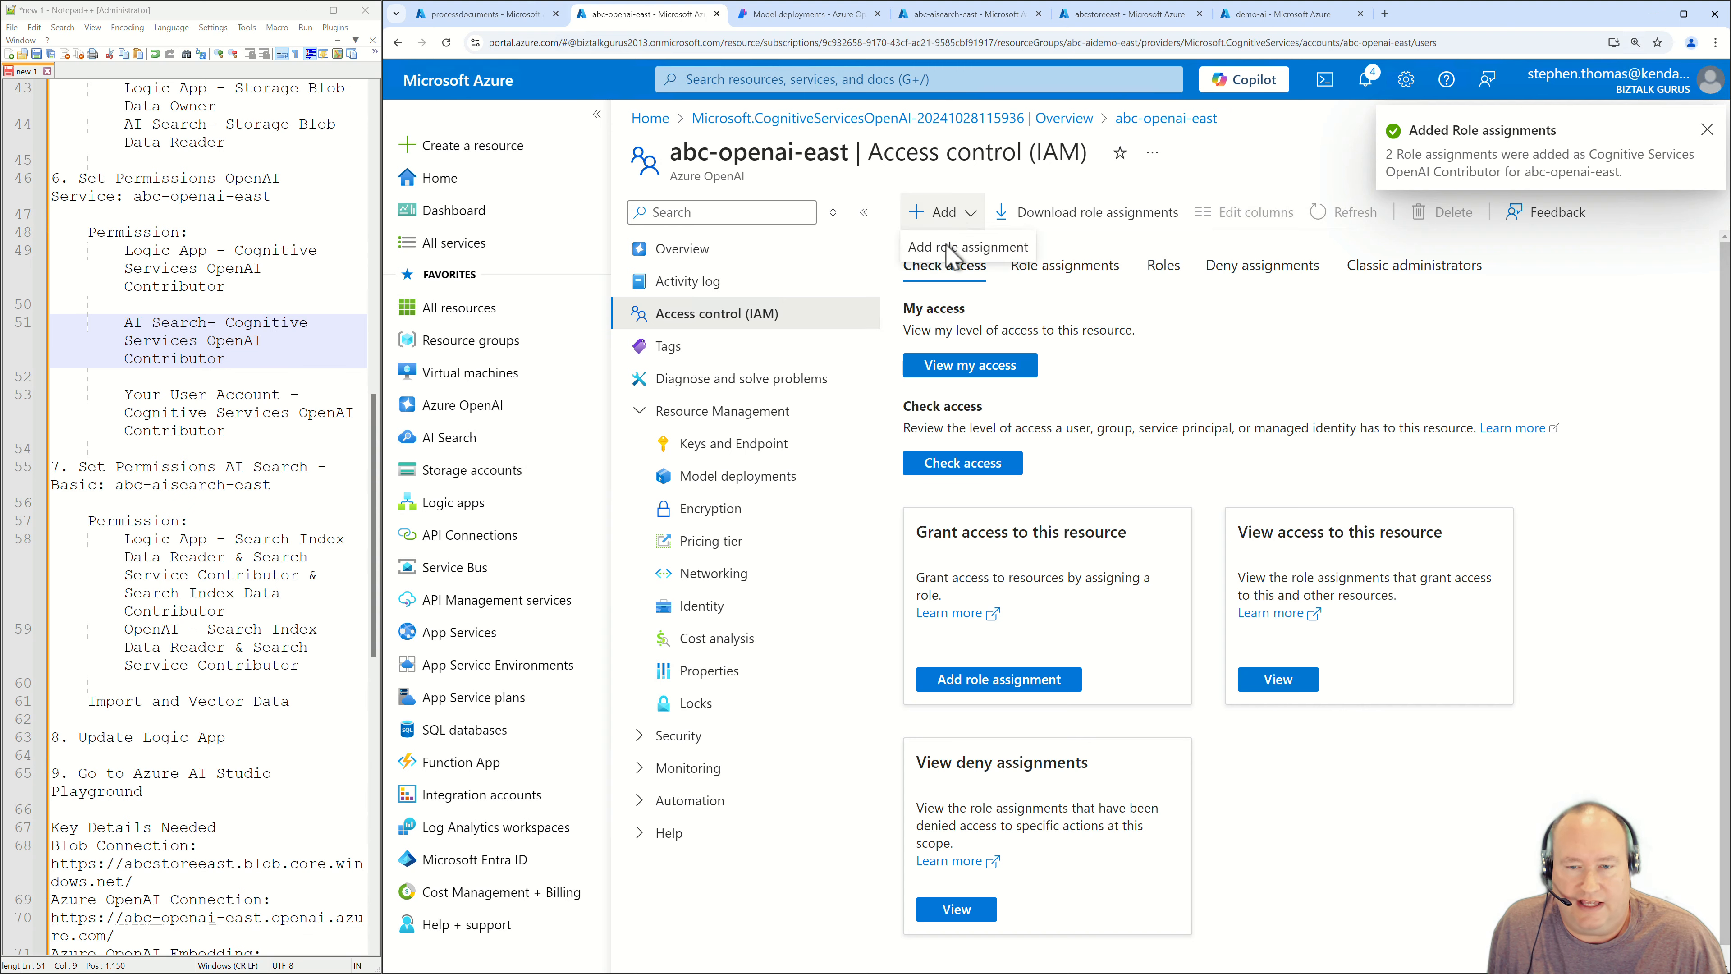
click(947, 249)
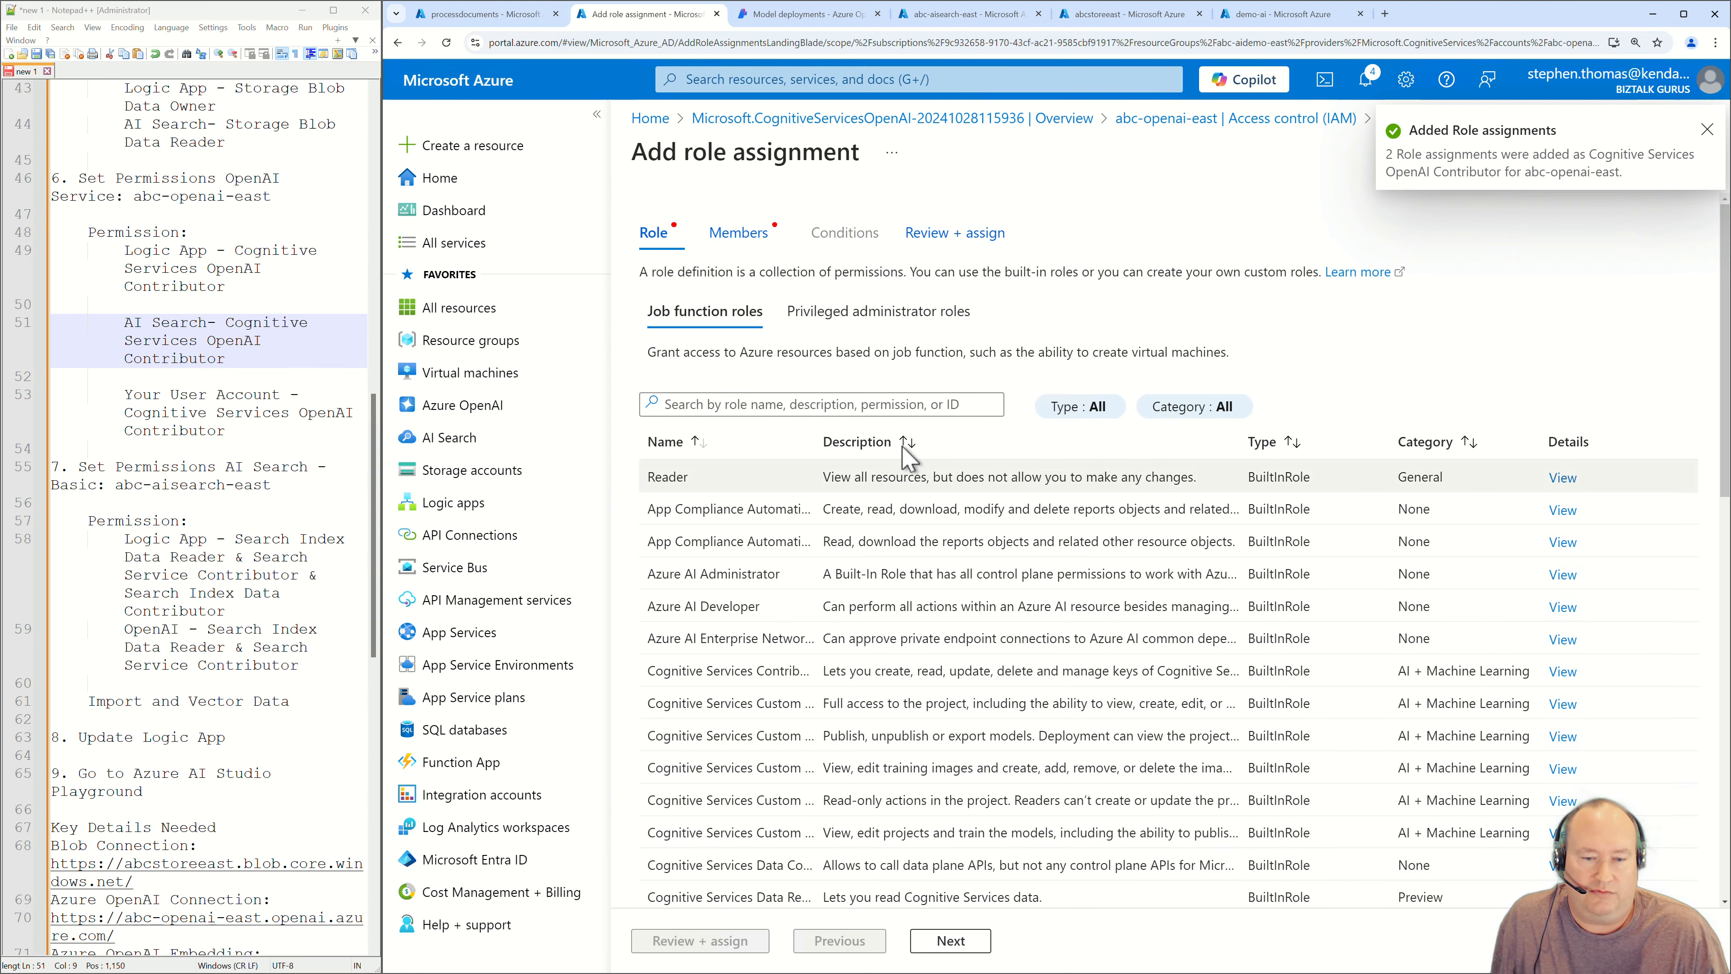
drag(820, 447, 965, 451)
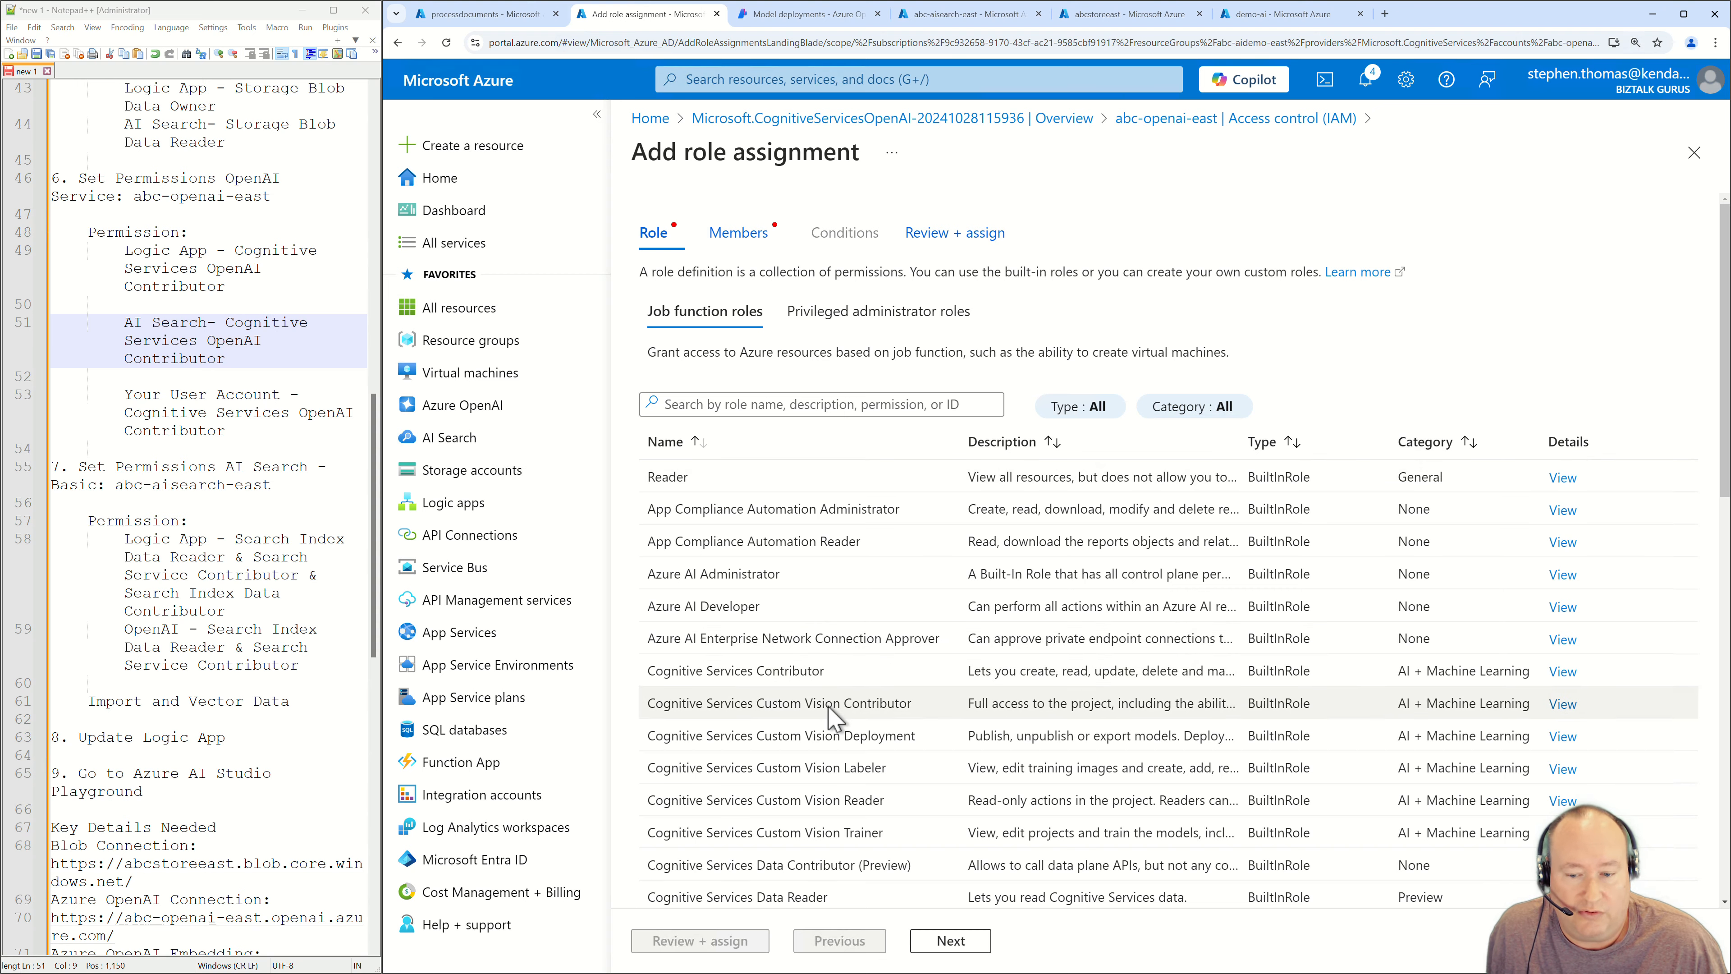
scroll(825, 715, down, 3)
scroll(821, 767, down, 2)
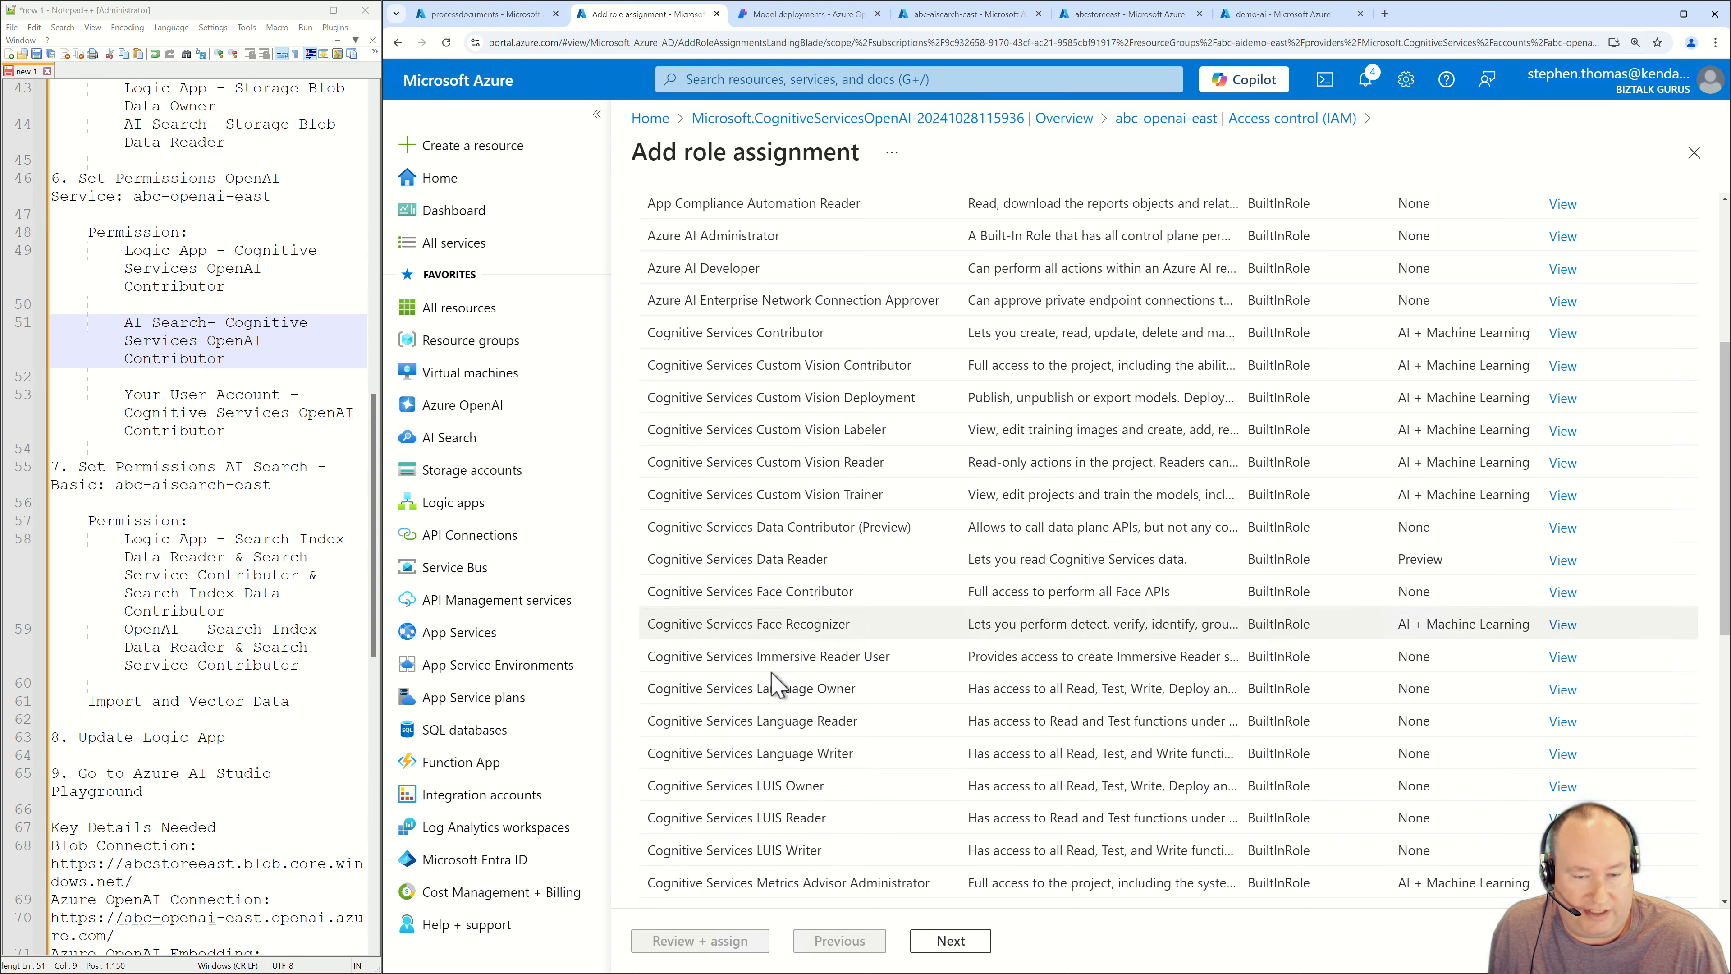
scroll(726, 757, down, 4)
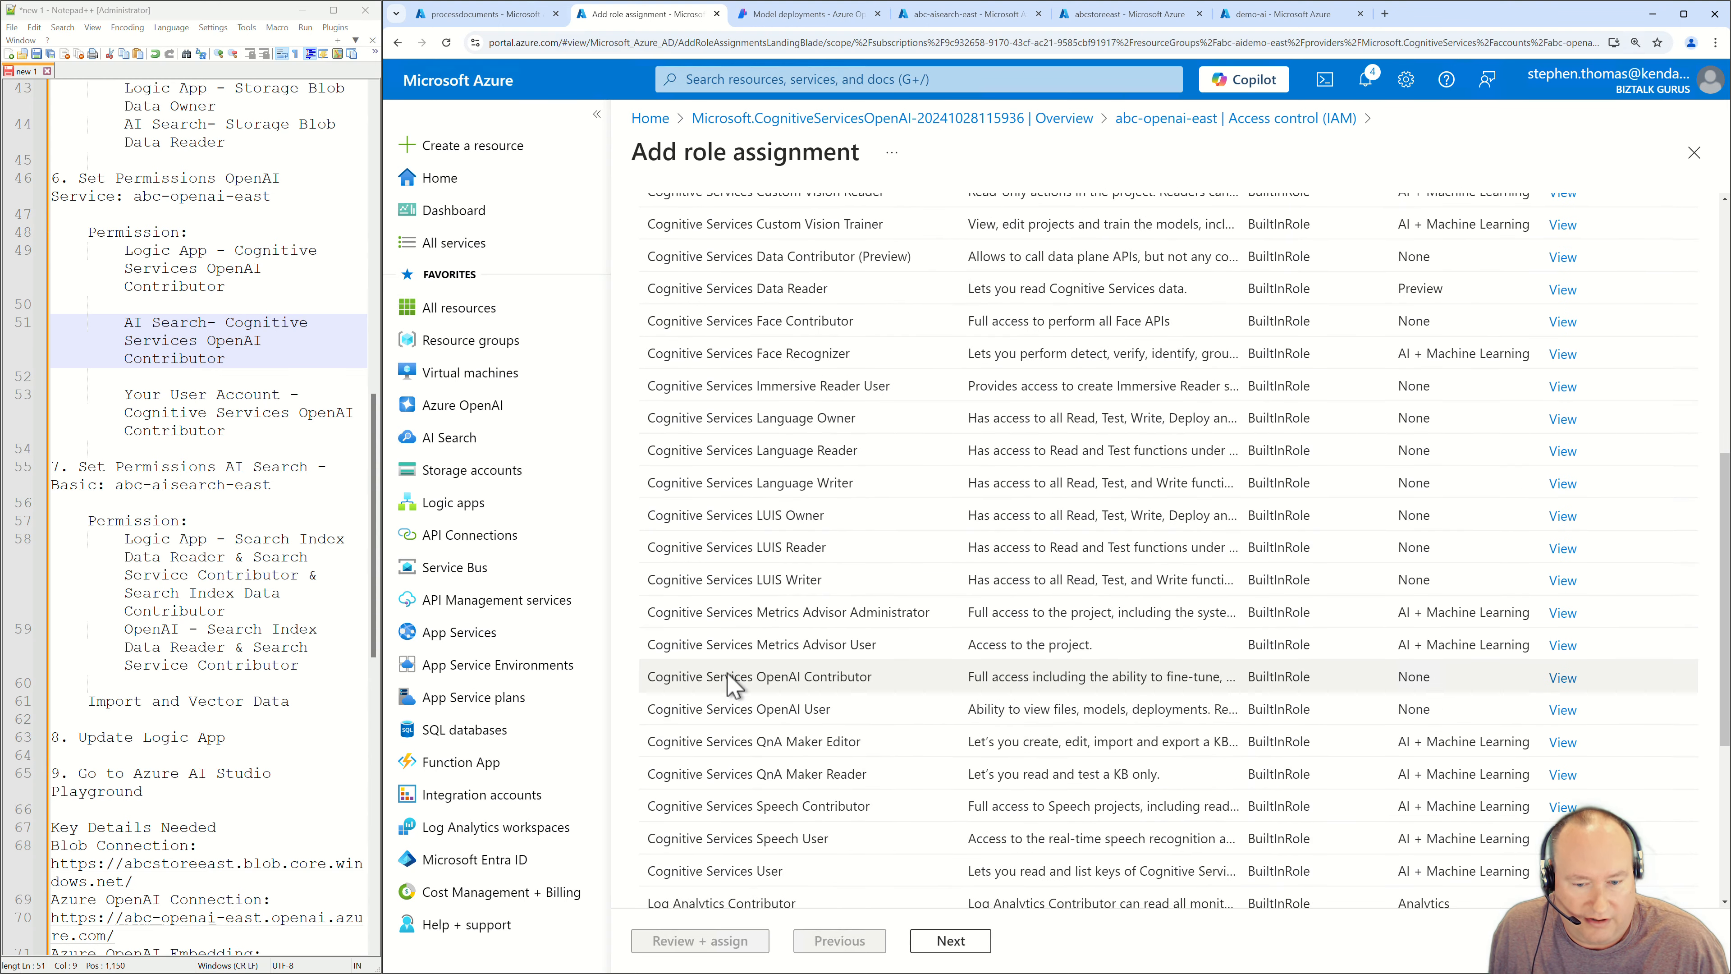
click(734, 678)
click(944, 945)
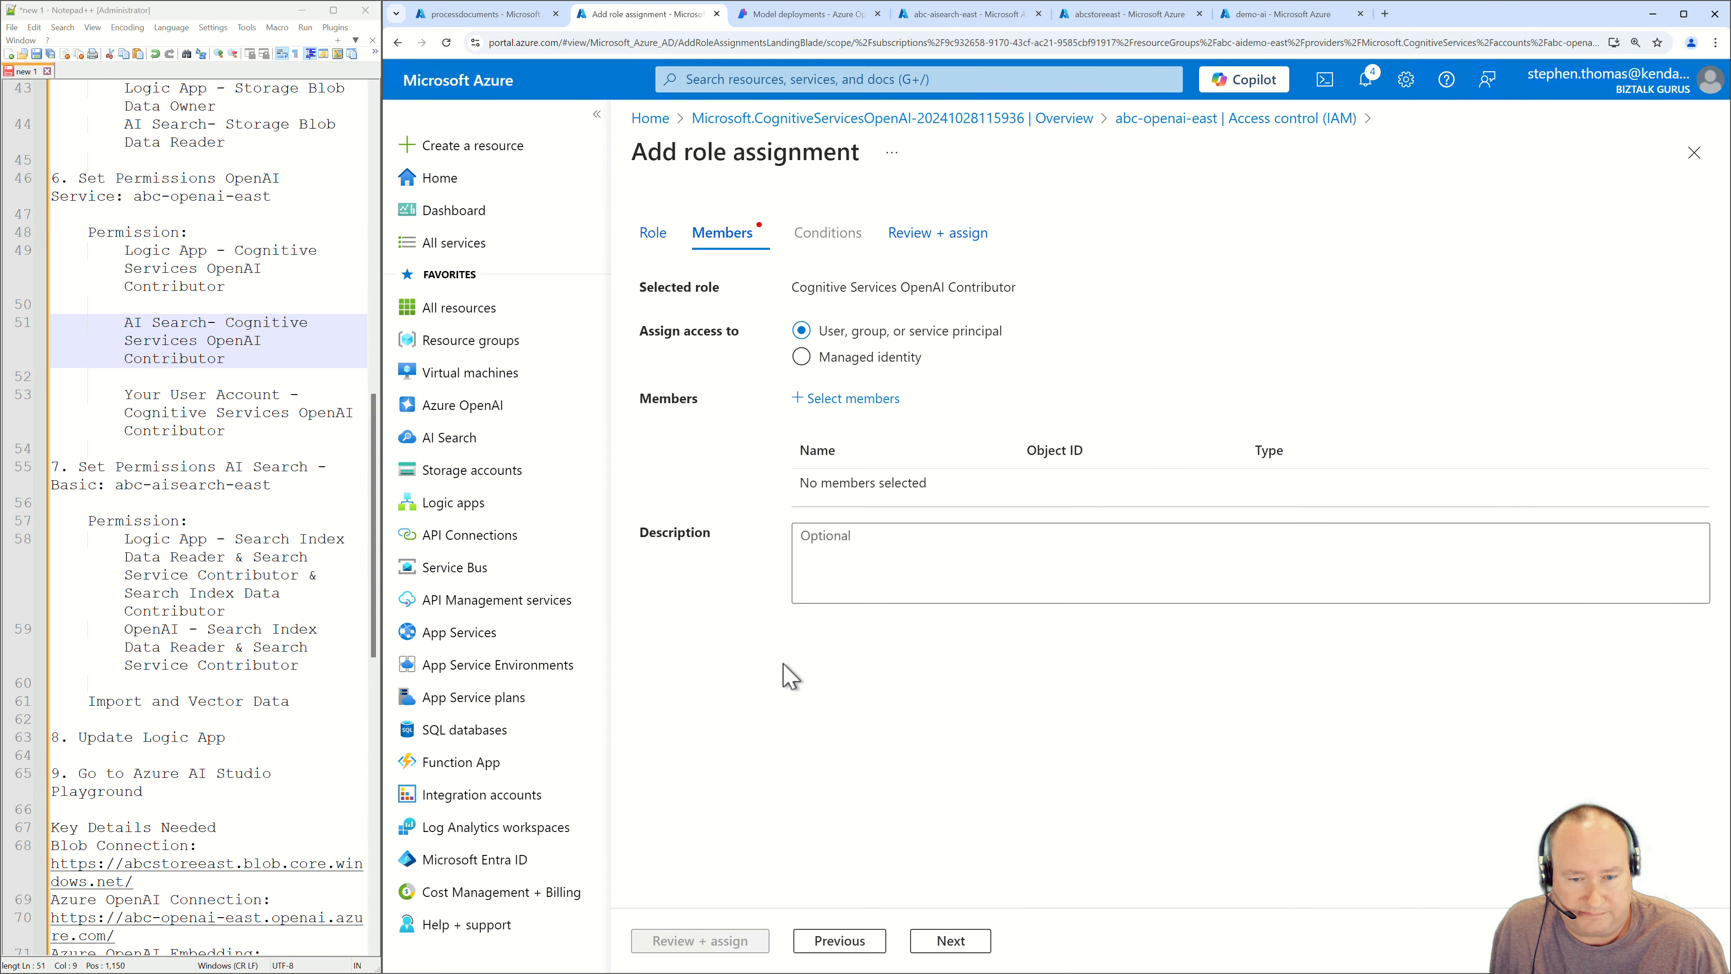
Add both of the account owner's guest user accounts as members and assign them the selected role.
click(804, 402)
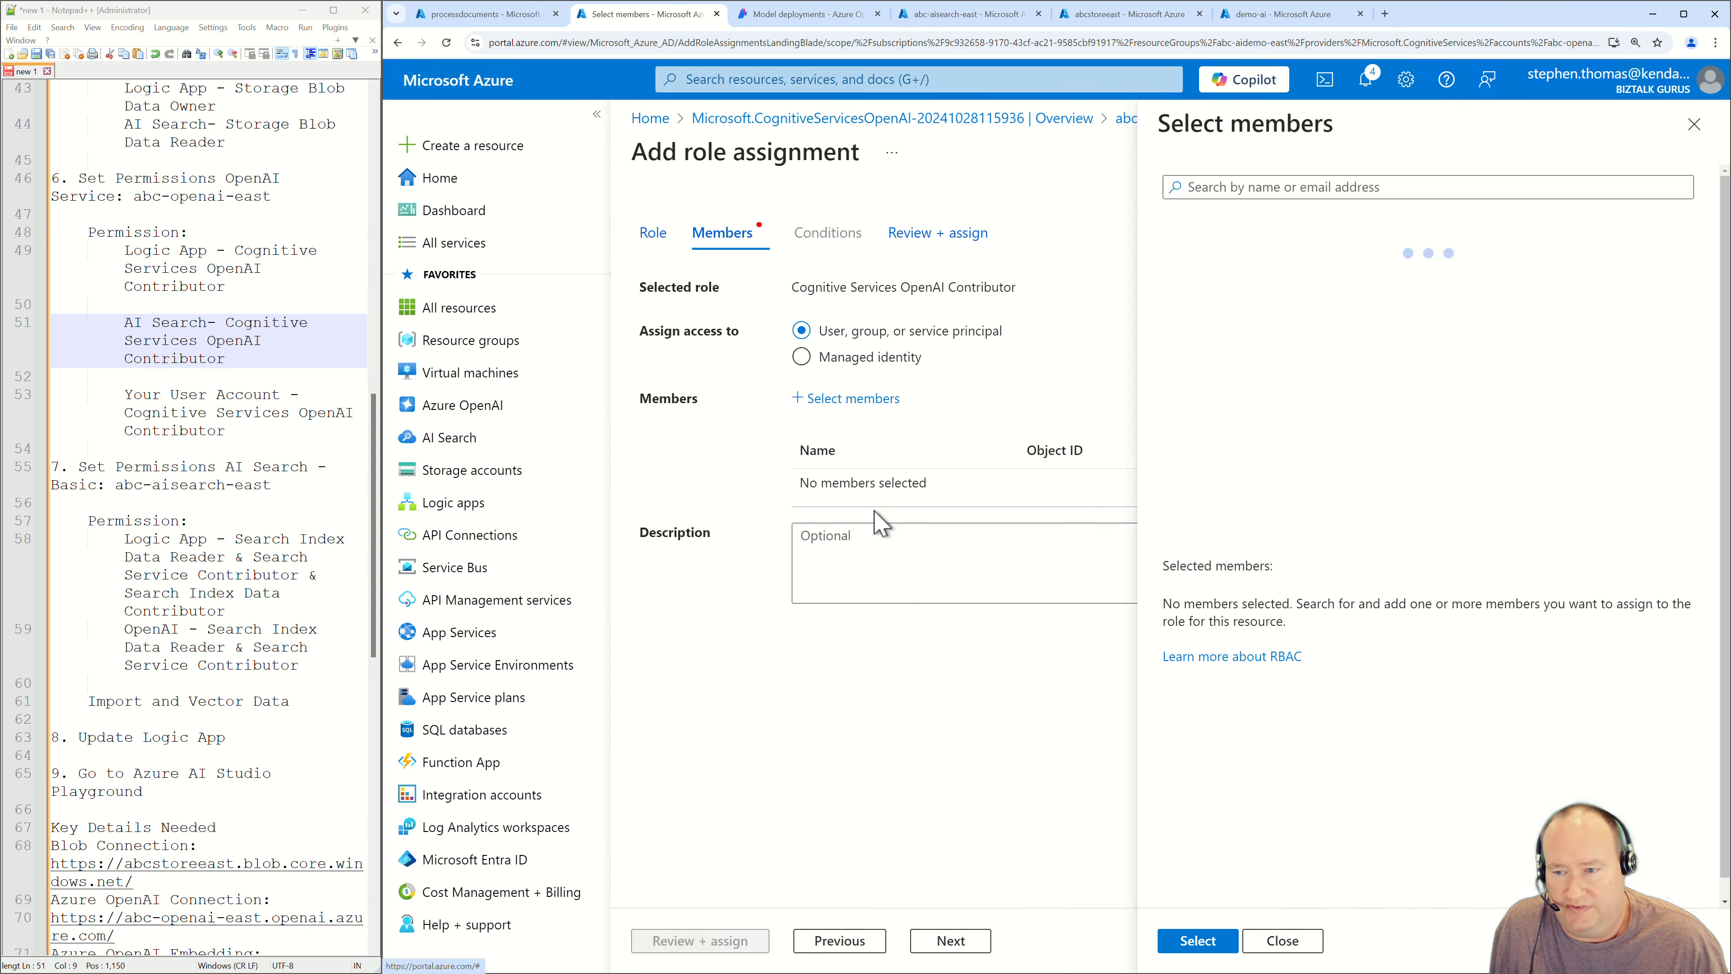
click(1333, 292)
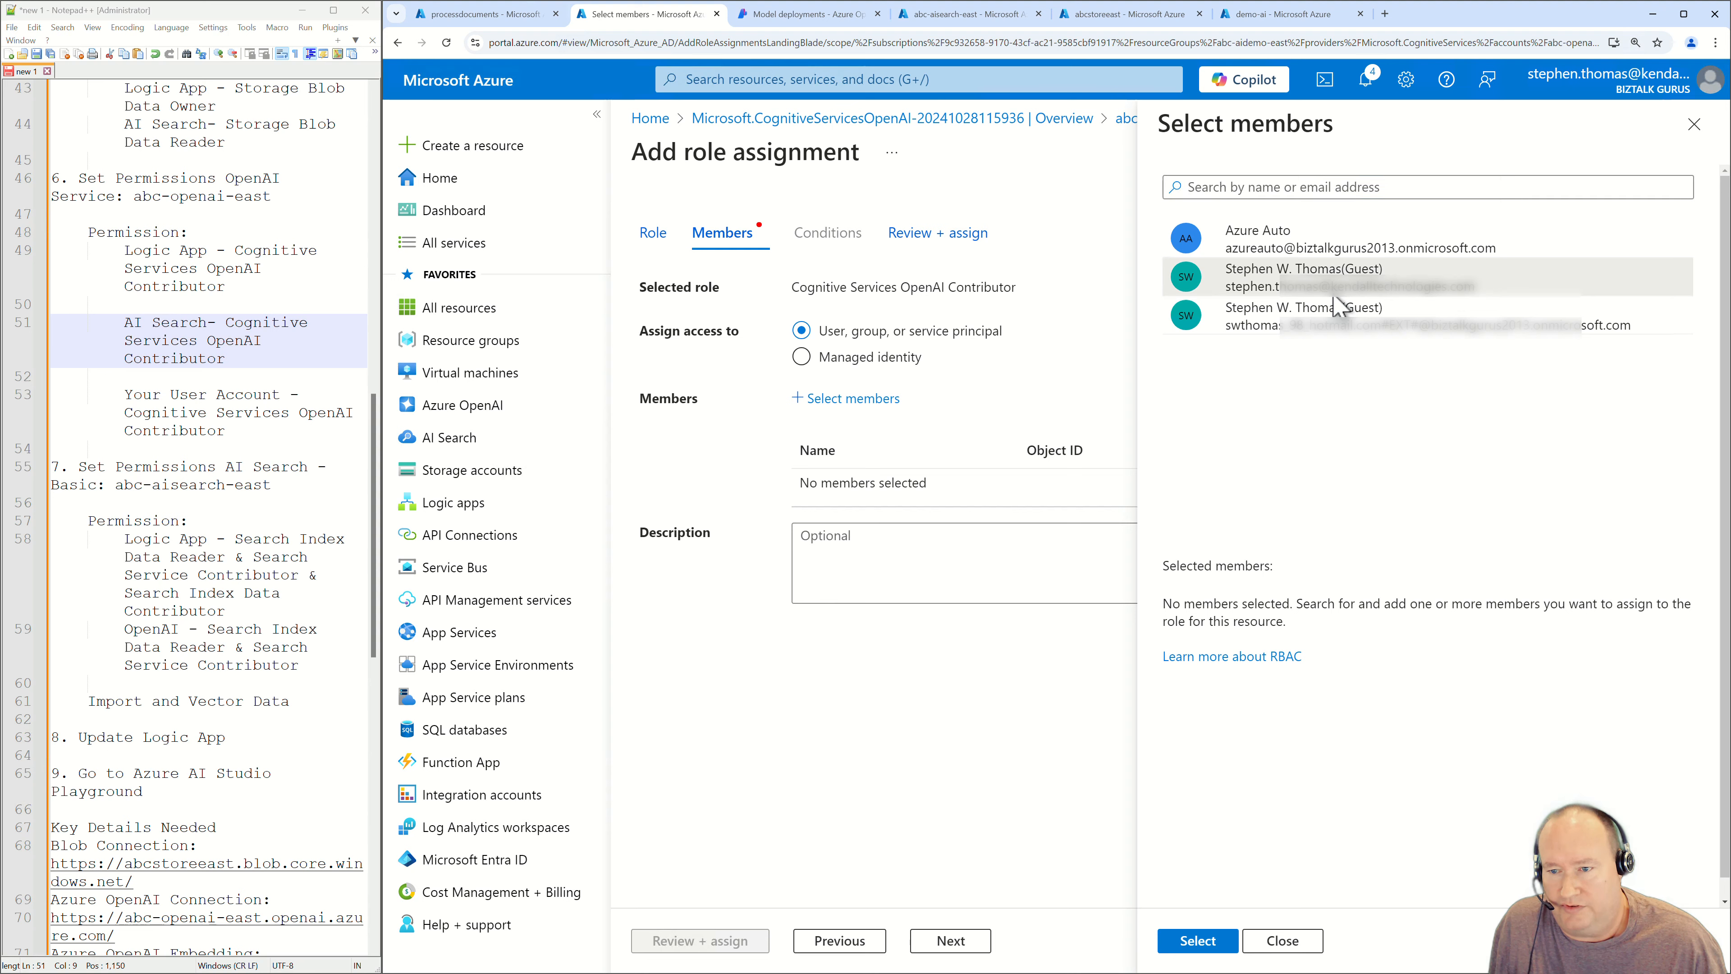
click(1334, 321)
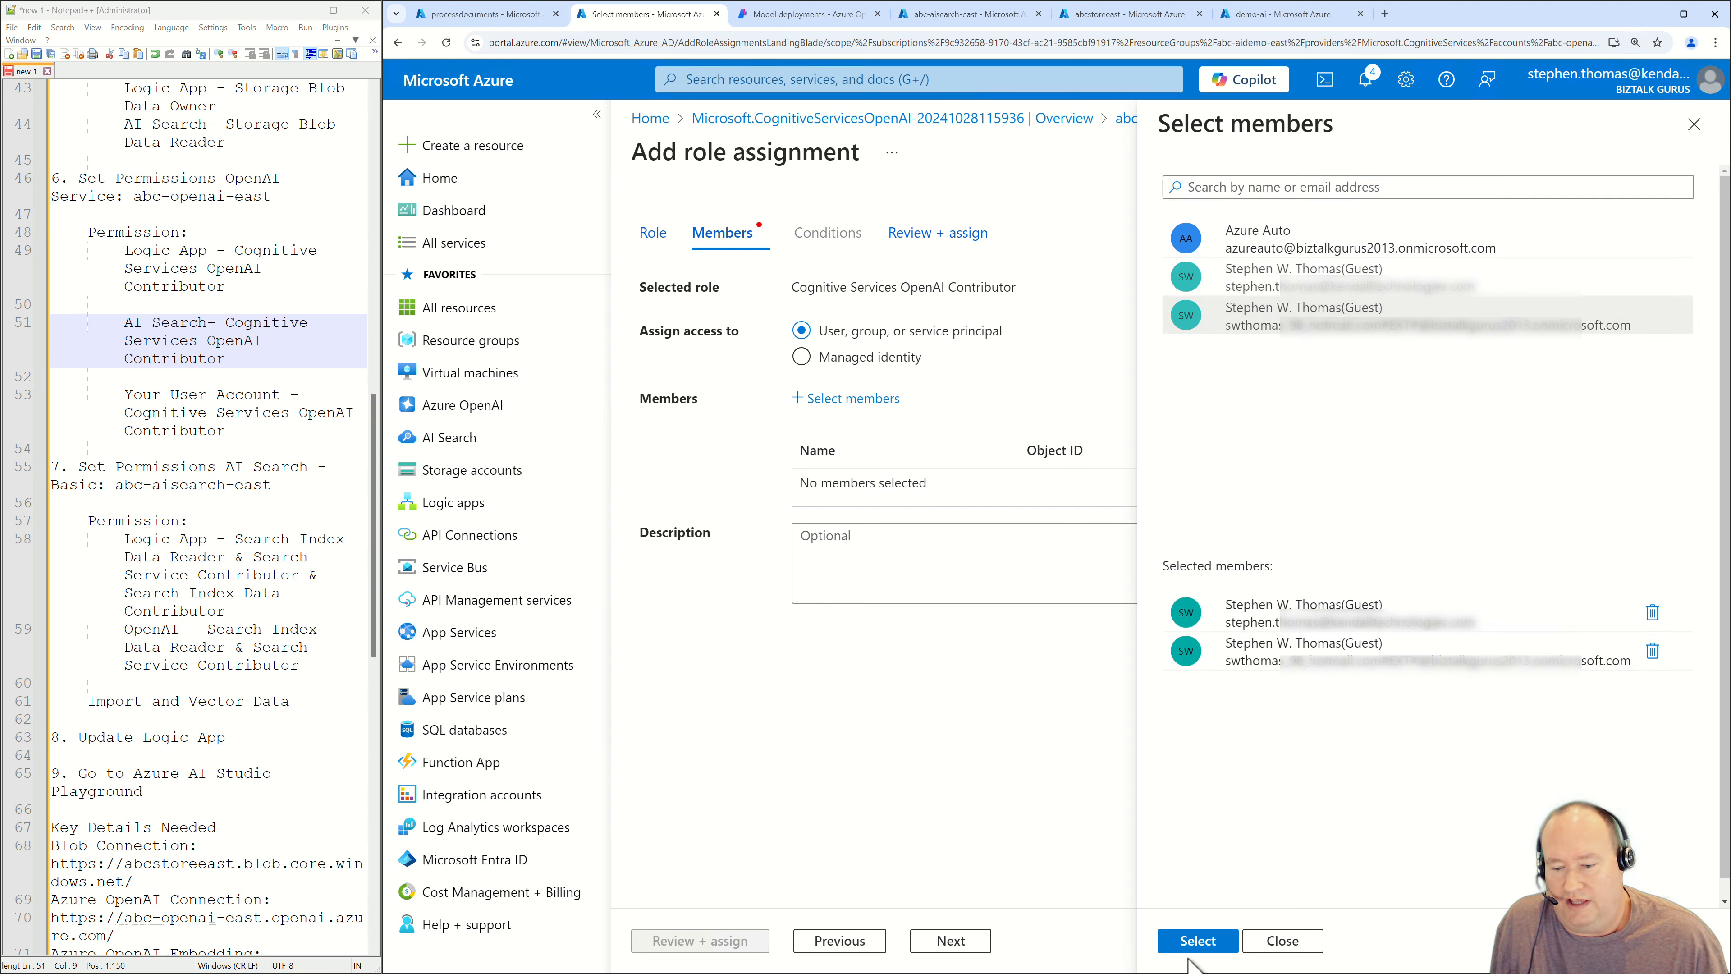
click(1197, 940)
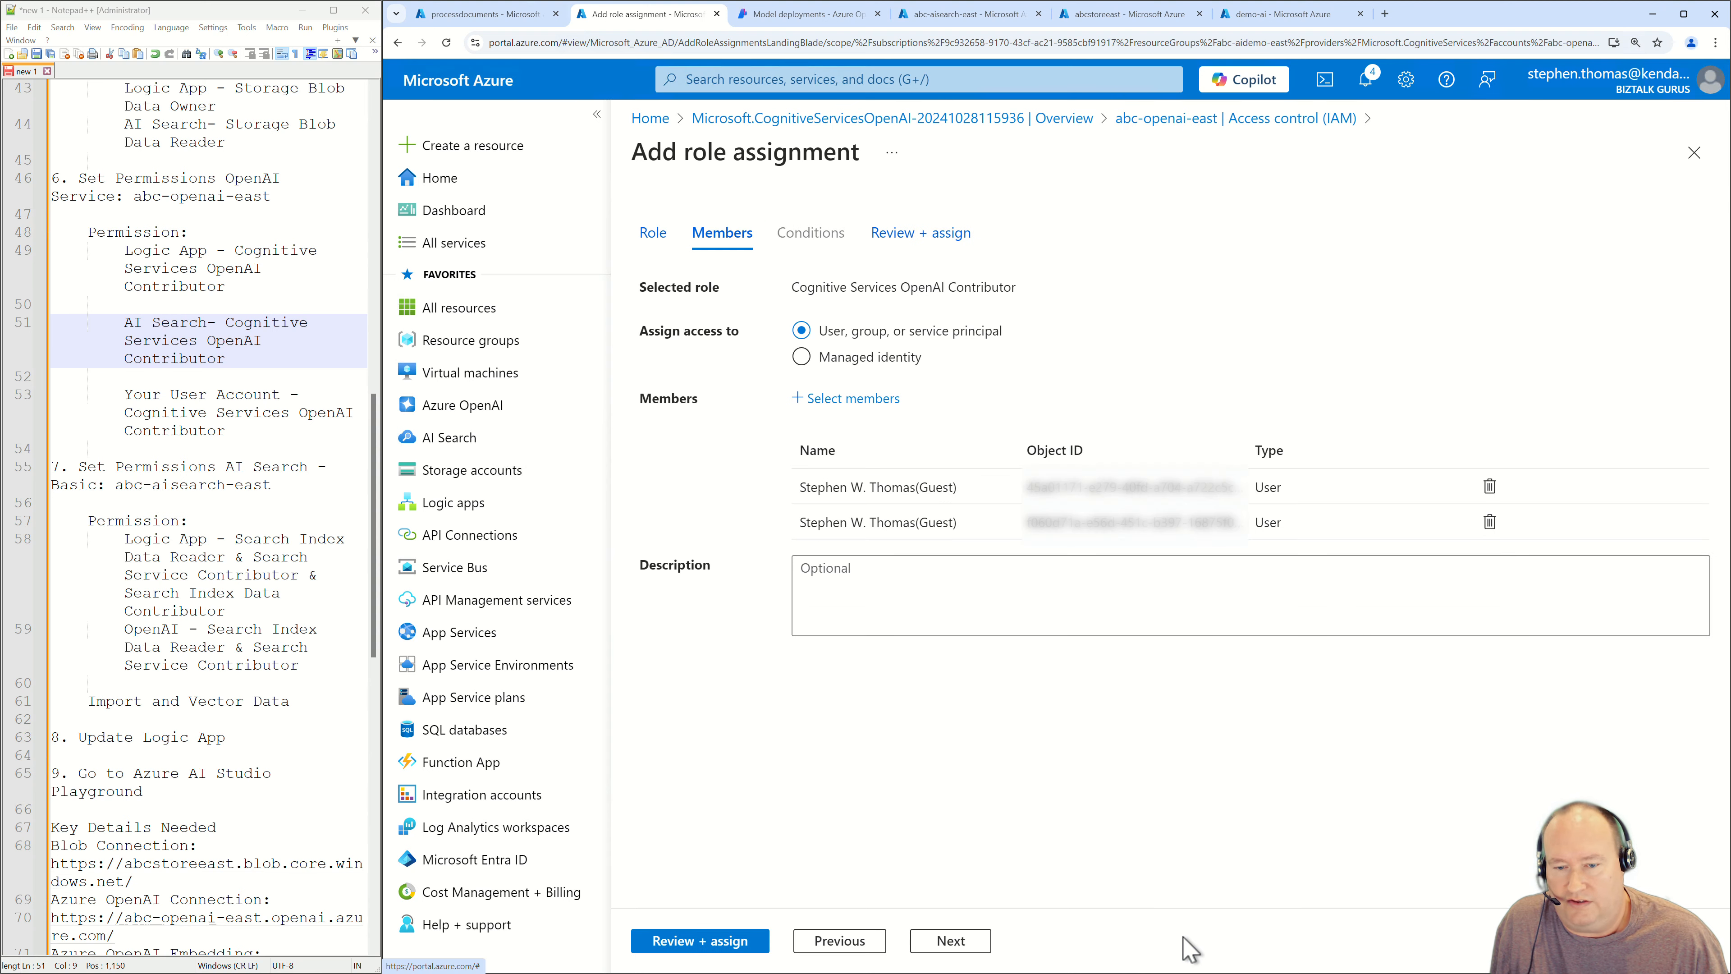
click(728, 945)
click(728, 944)
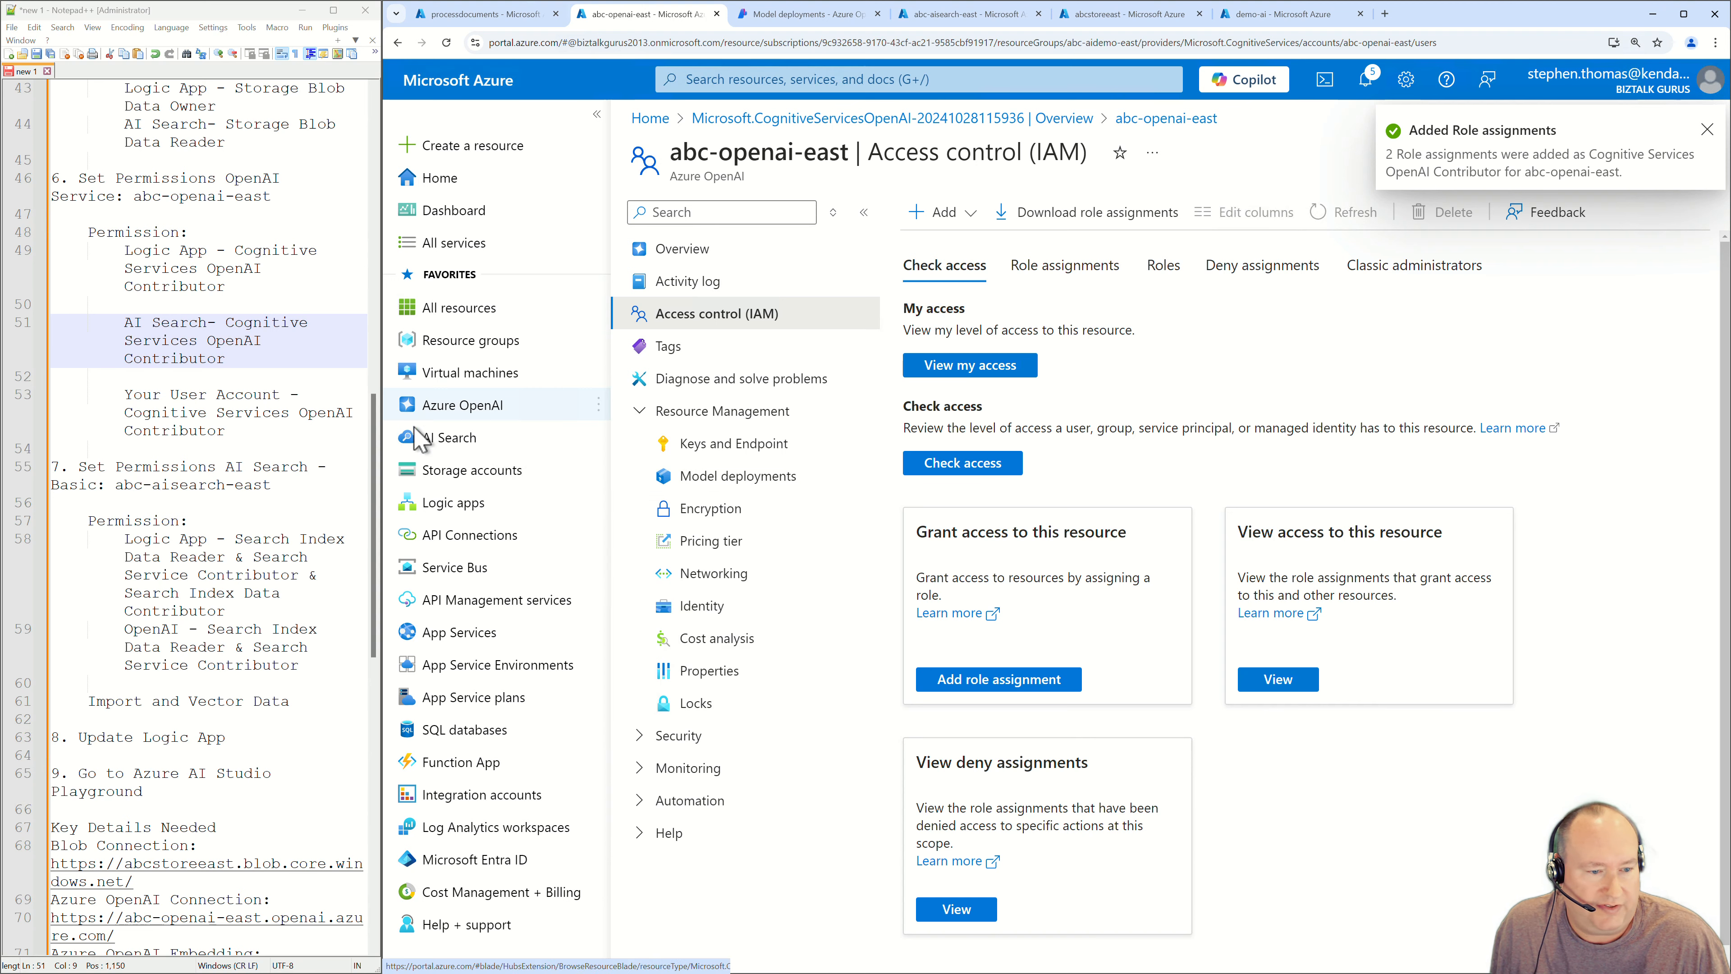
Switch to the Notepad++ notes and insert a blank line above the OpenAI permission entry under the AI Search permissions section.
click(319, 485)
scroll(320, 477, down, 6)
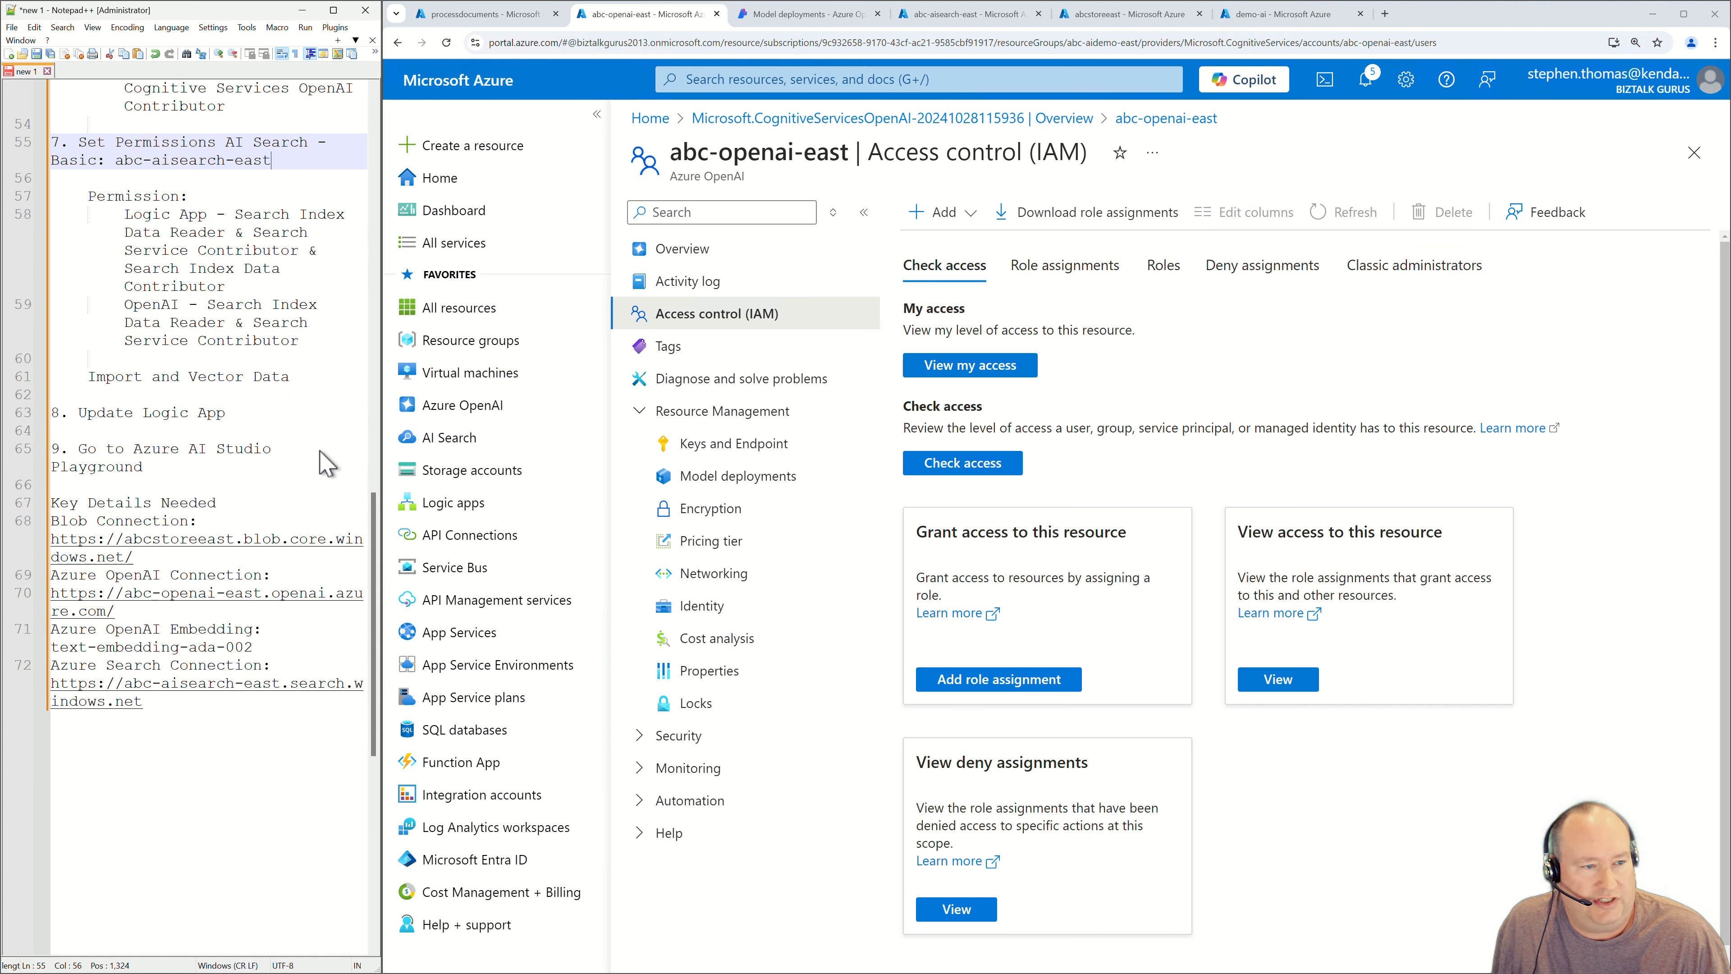
scroll(327, 464, down, 1)
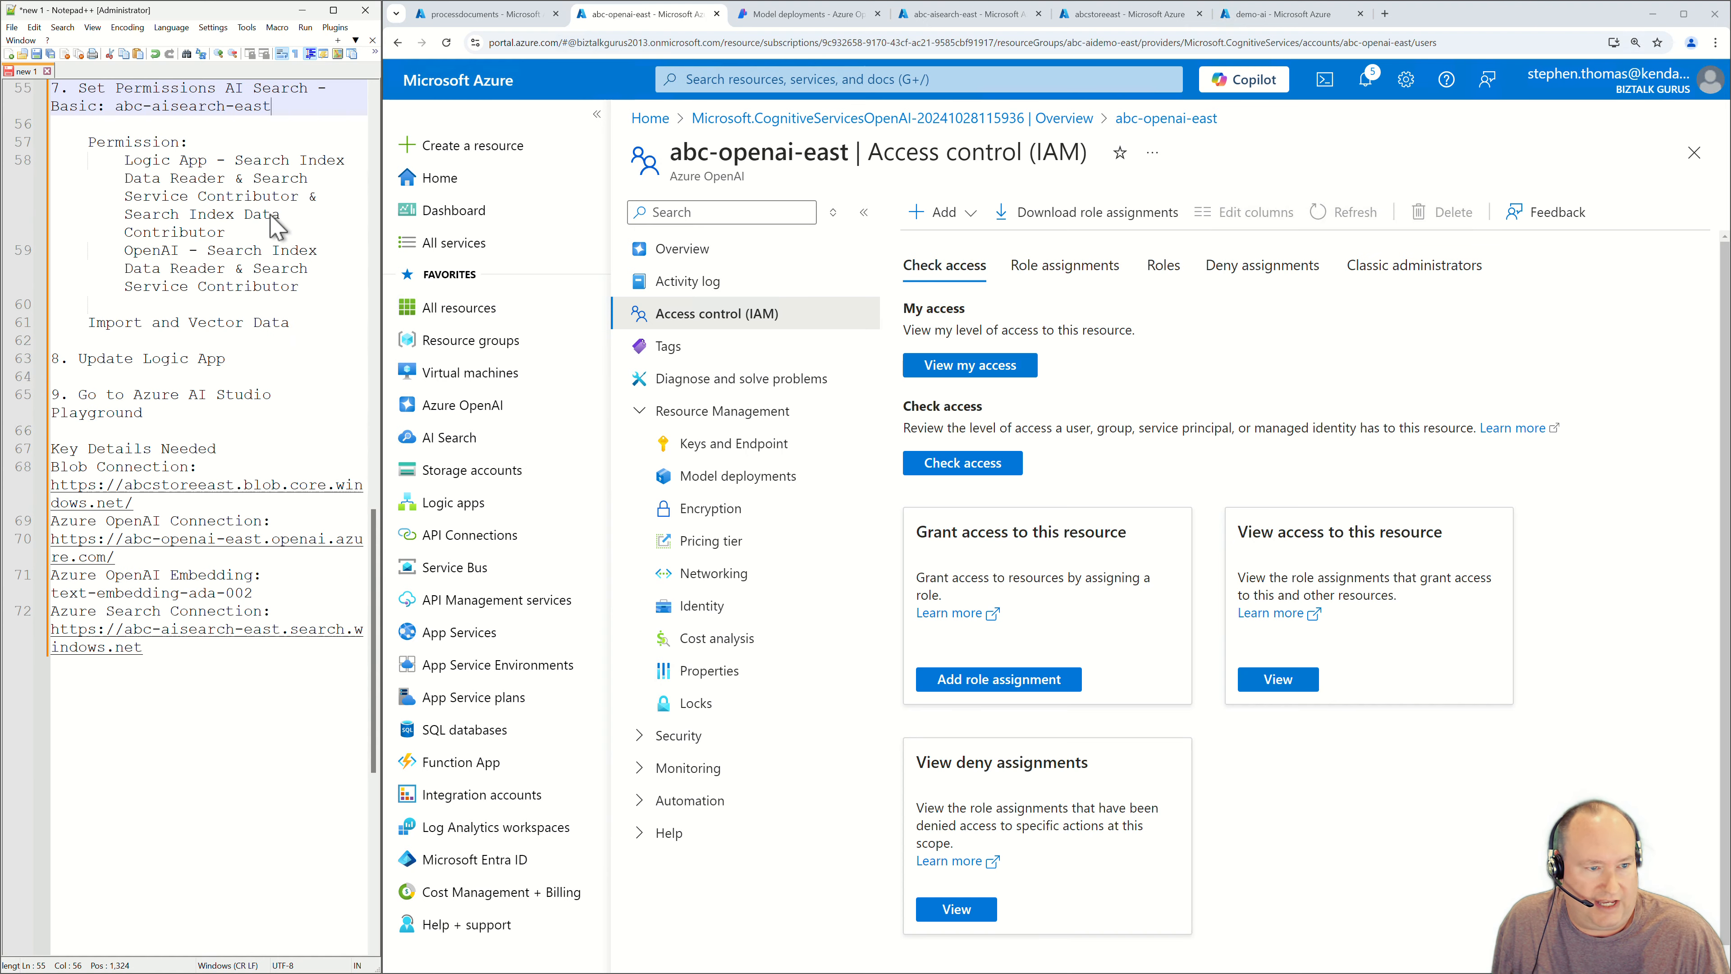
click(126, 250)
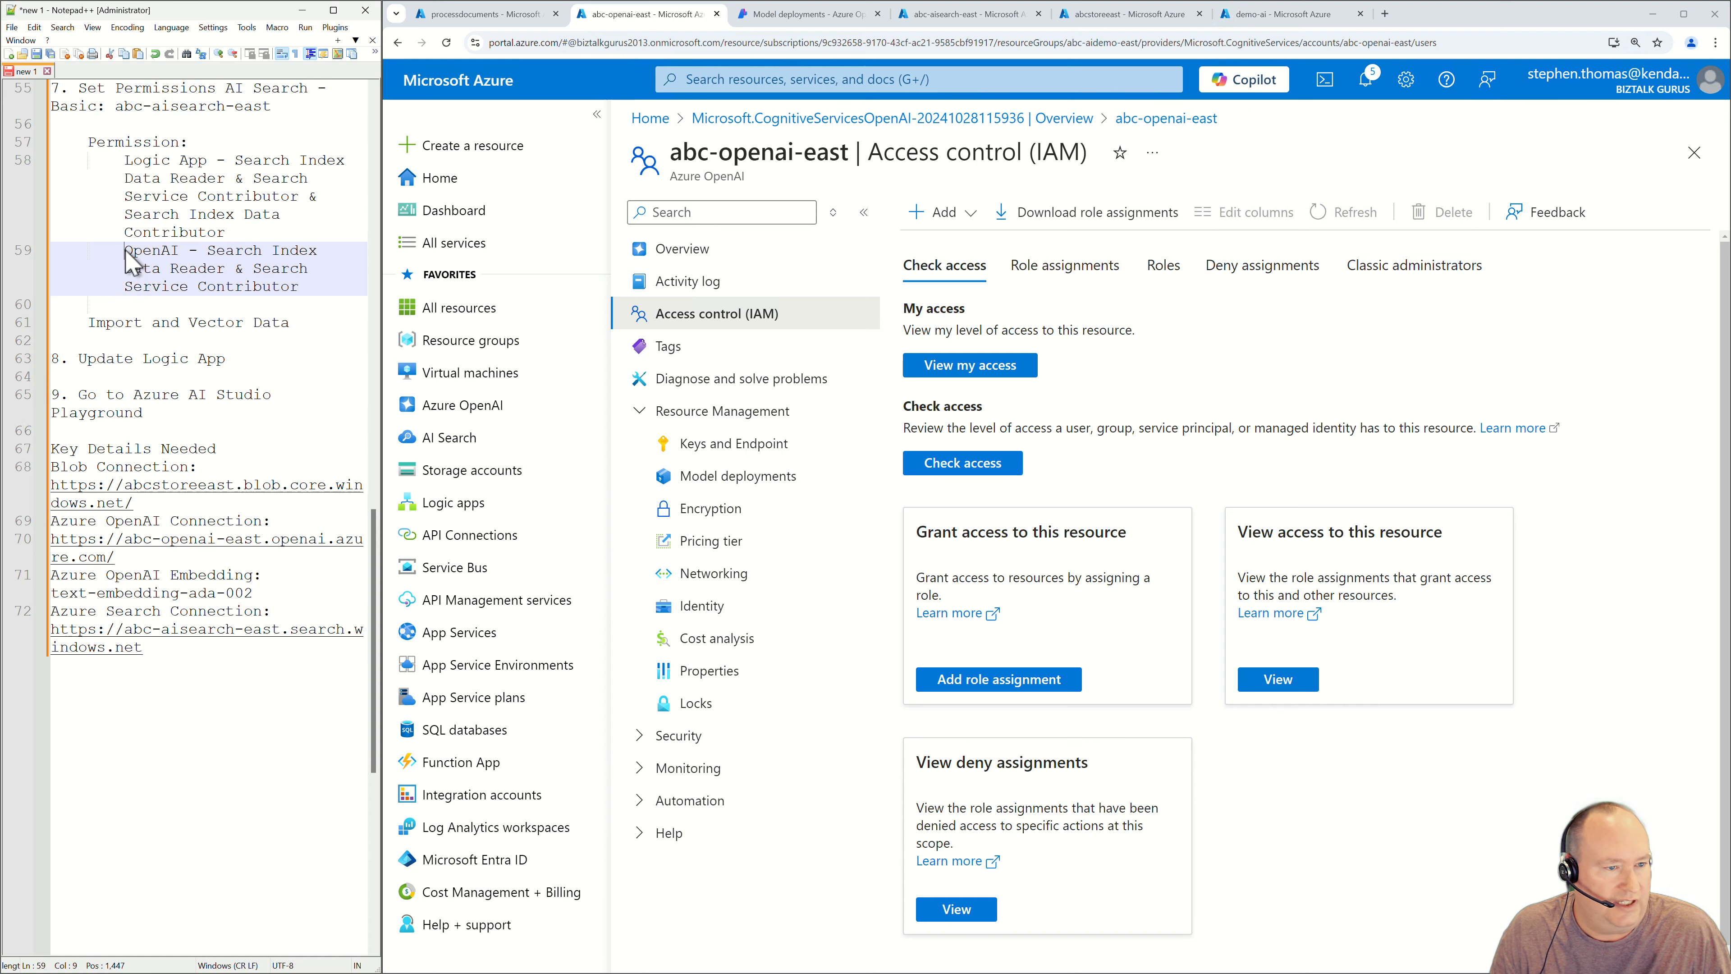
key(Return)
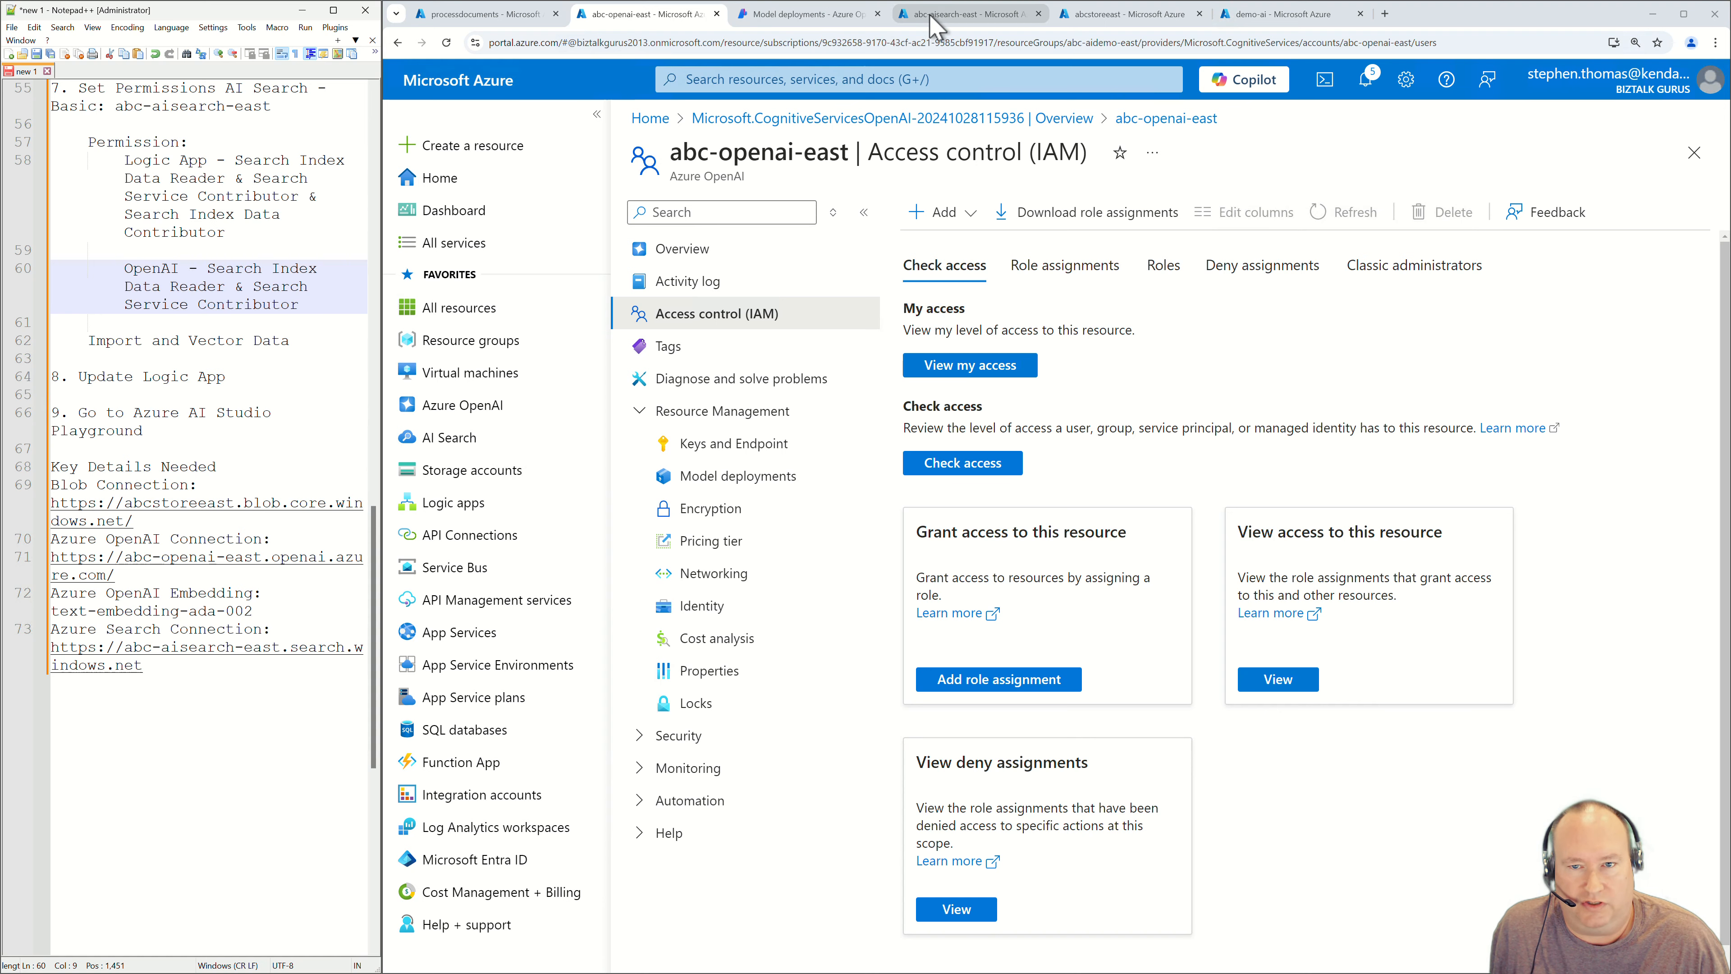
Switch to the Azure portal and start a role assignment on abc-aisearch-east with the Search Index Data Reader role.
click(938, 27)
click(695, 320)
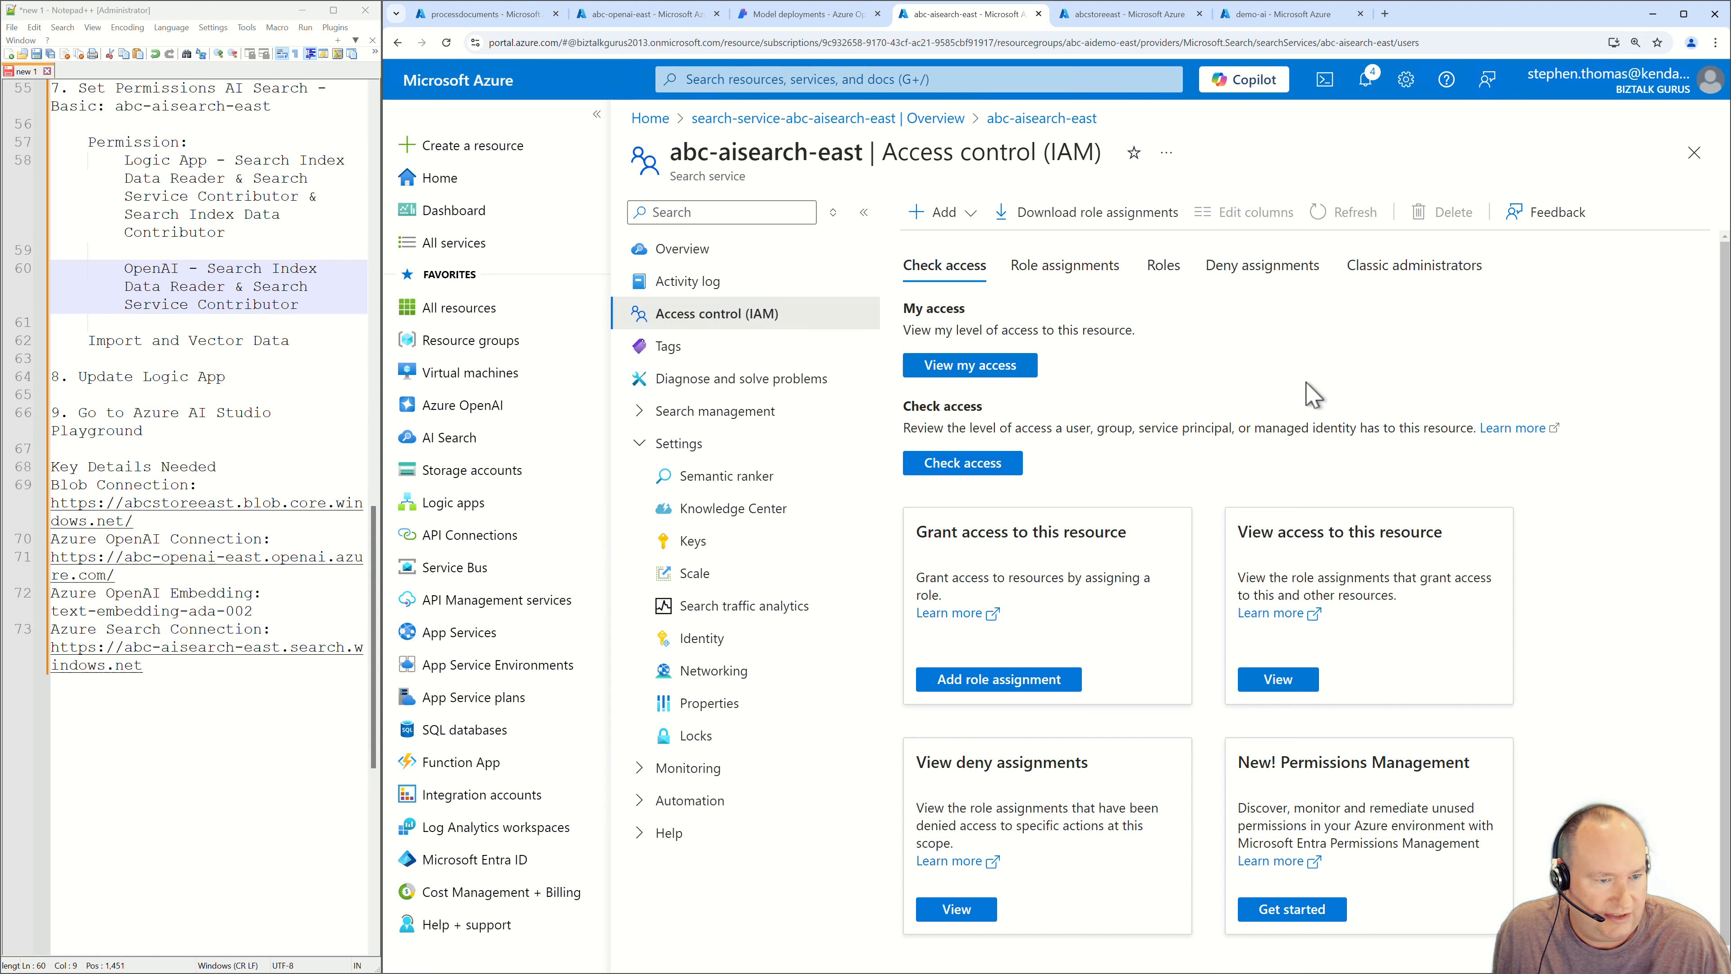
click(938, 220)
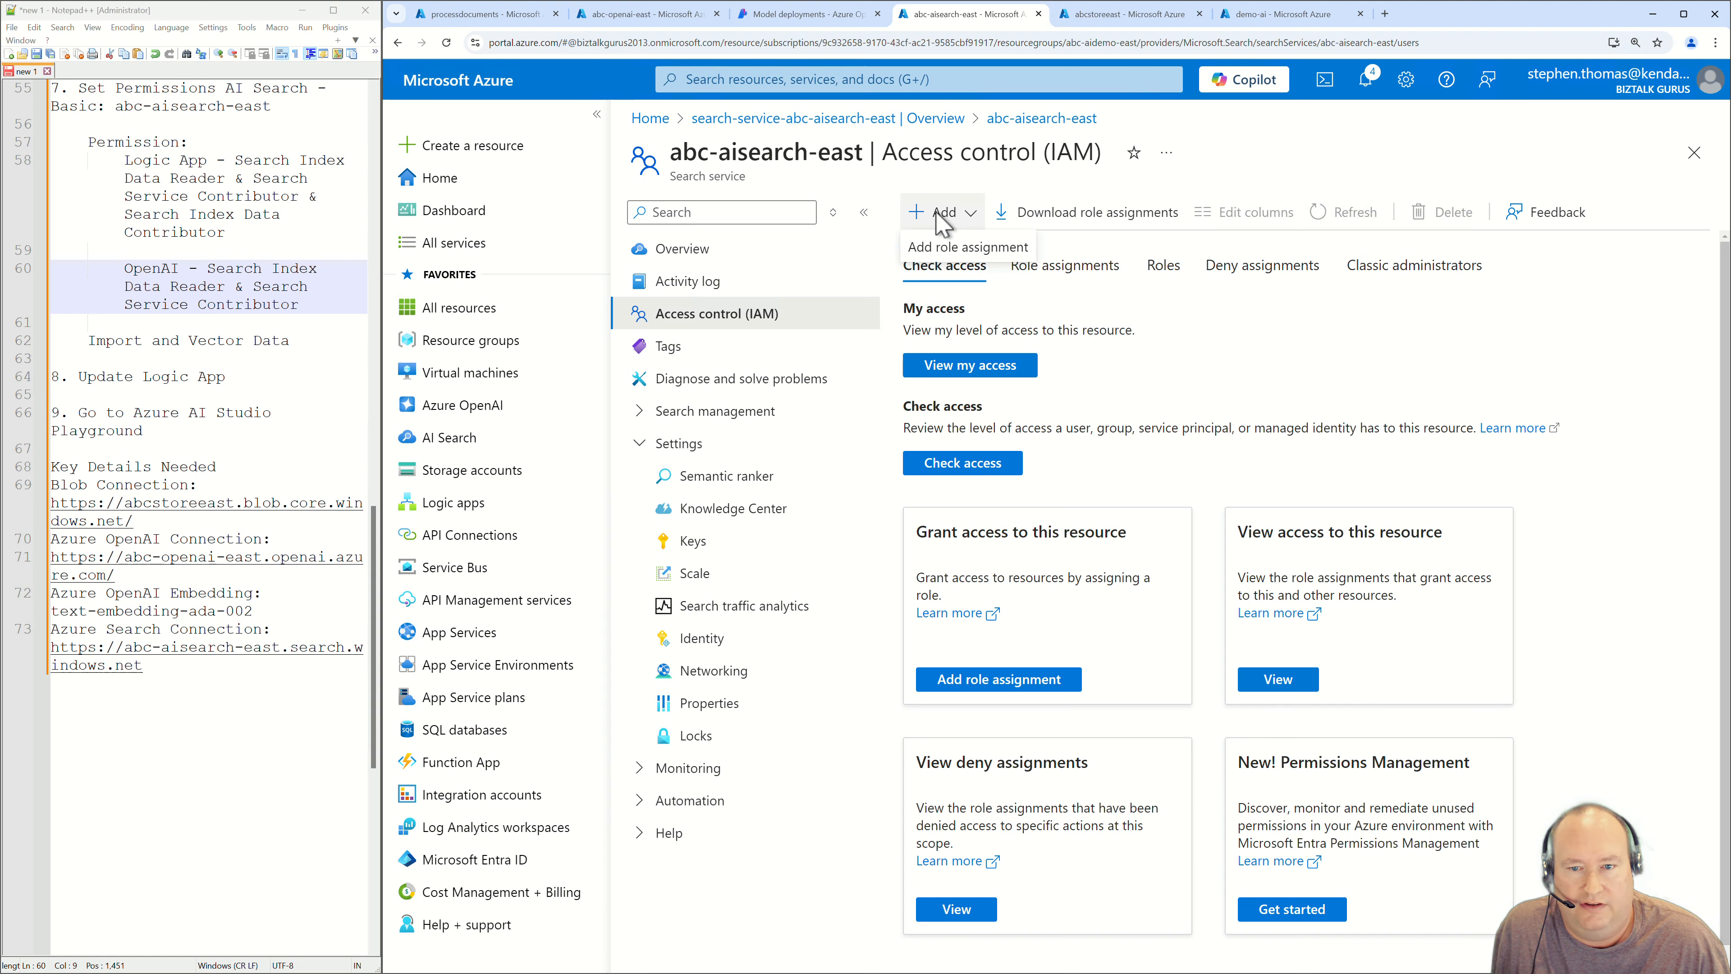
click(950, 259)
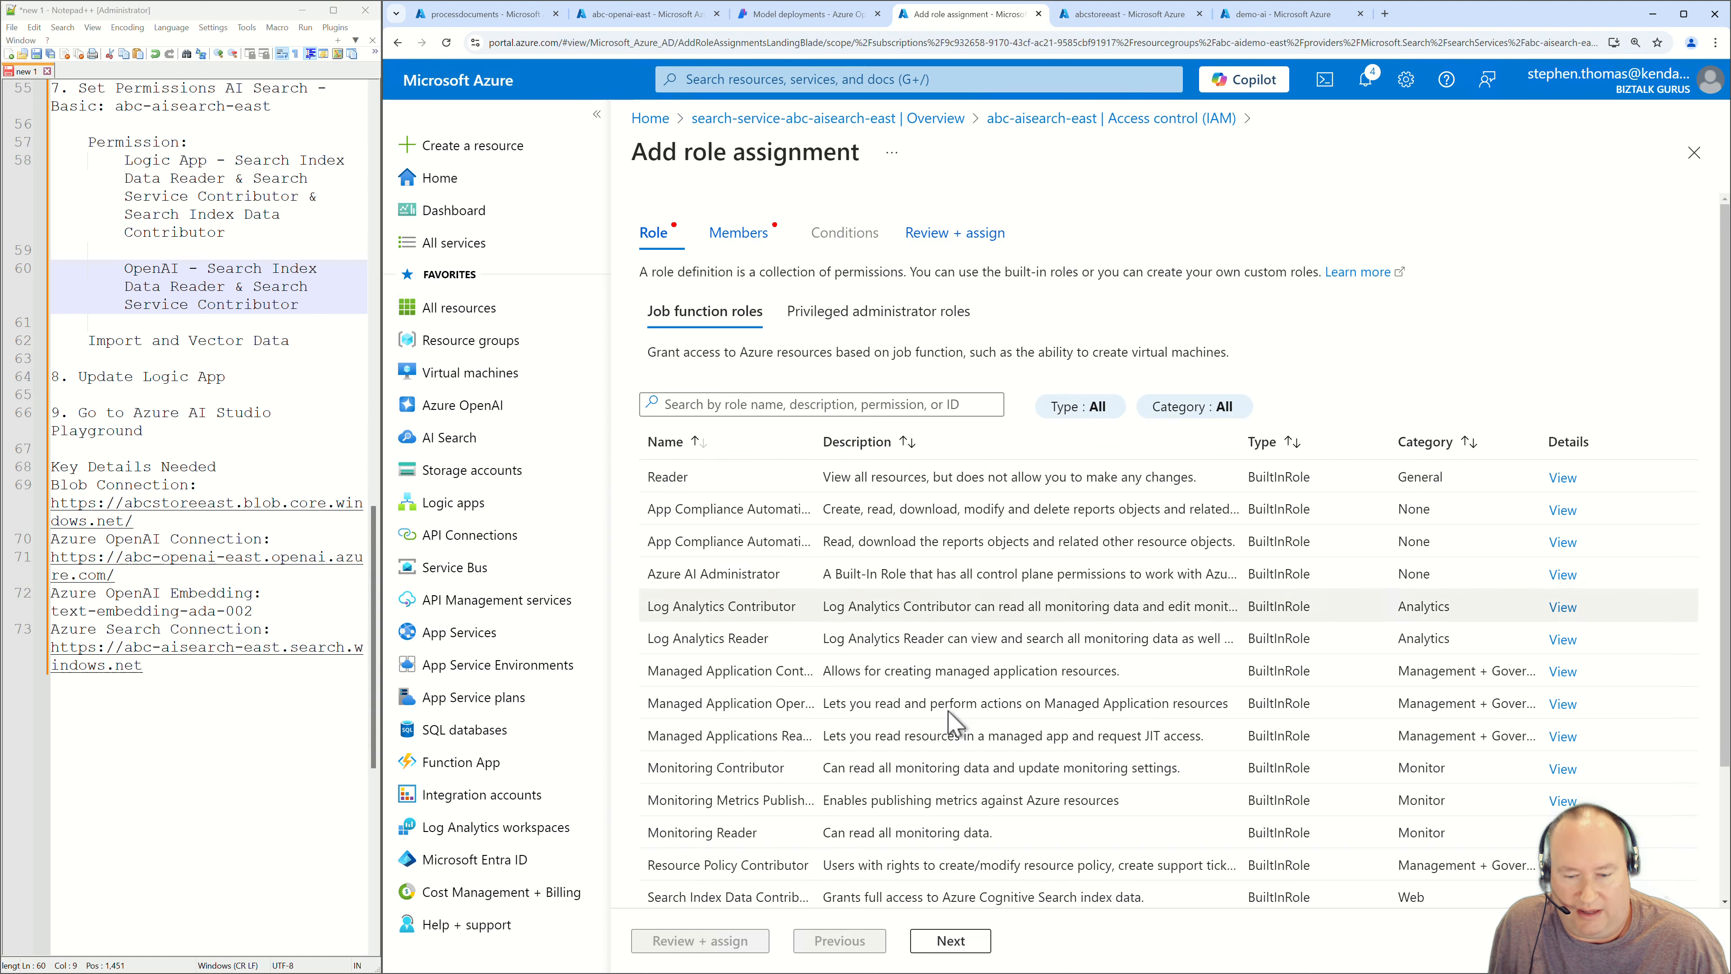
scroll(773, 729, down, 2)
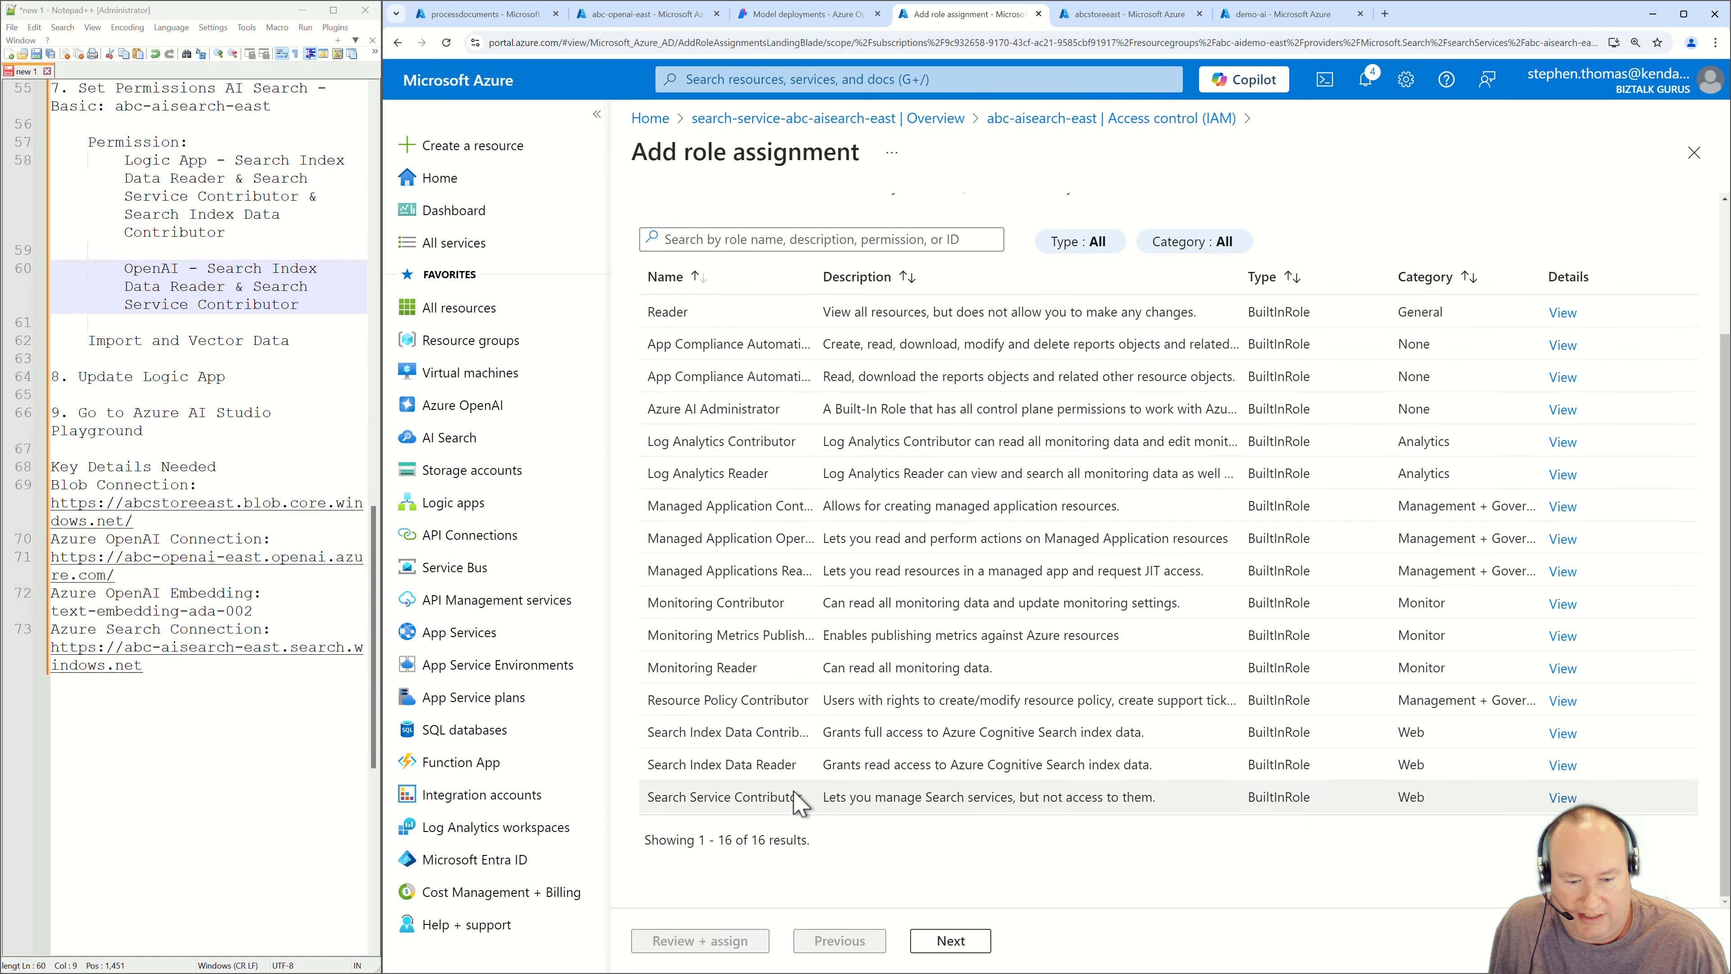
click(763, 768)
click(949, 940)
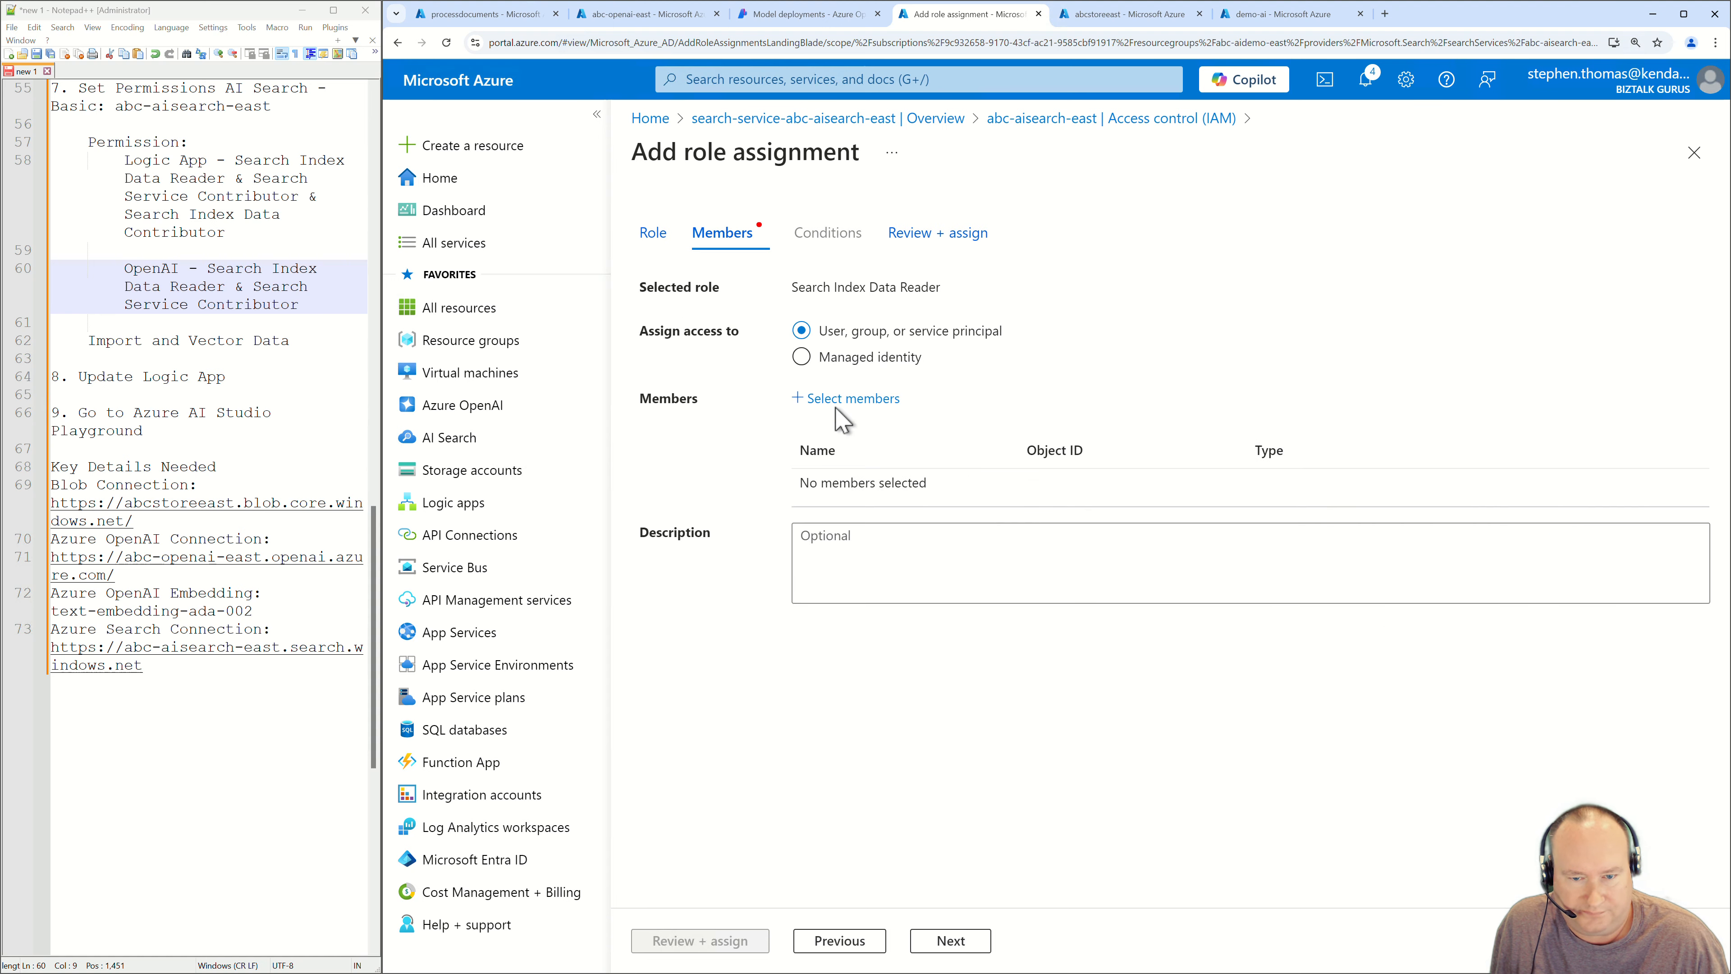
Assign the Search Index Data Reader role to the managed identities of abc-logicapp-east and abc-openai-east.
click(840, 362)
click(845, 398)
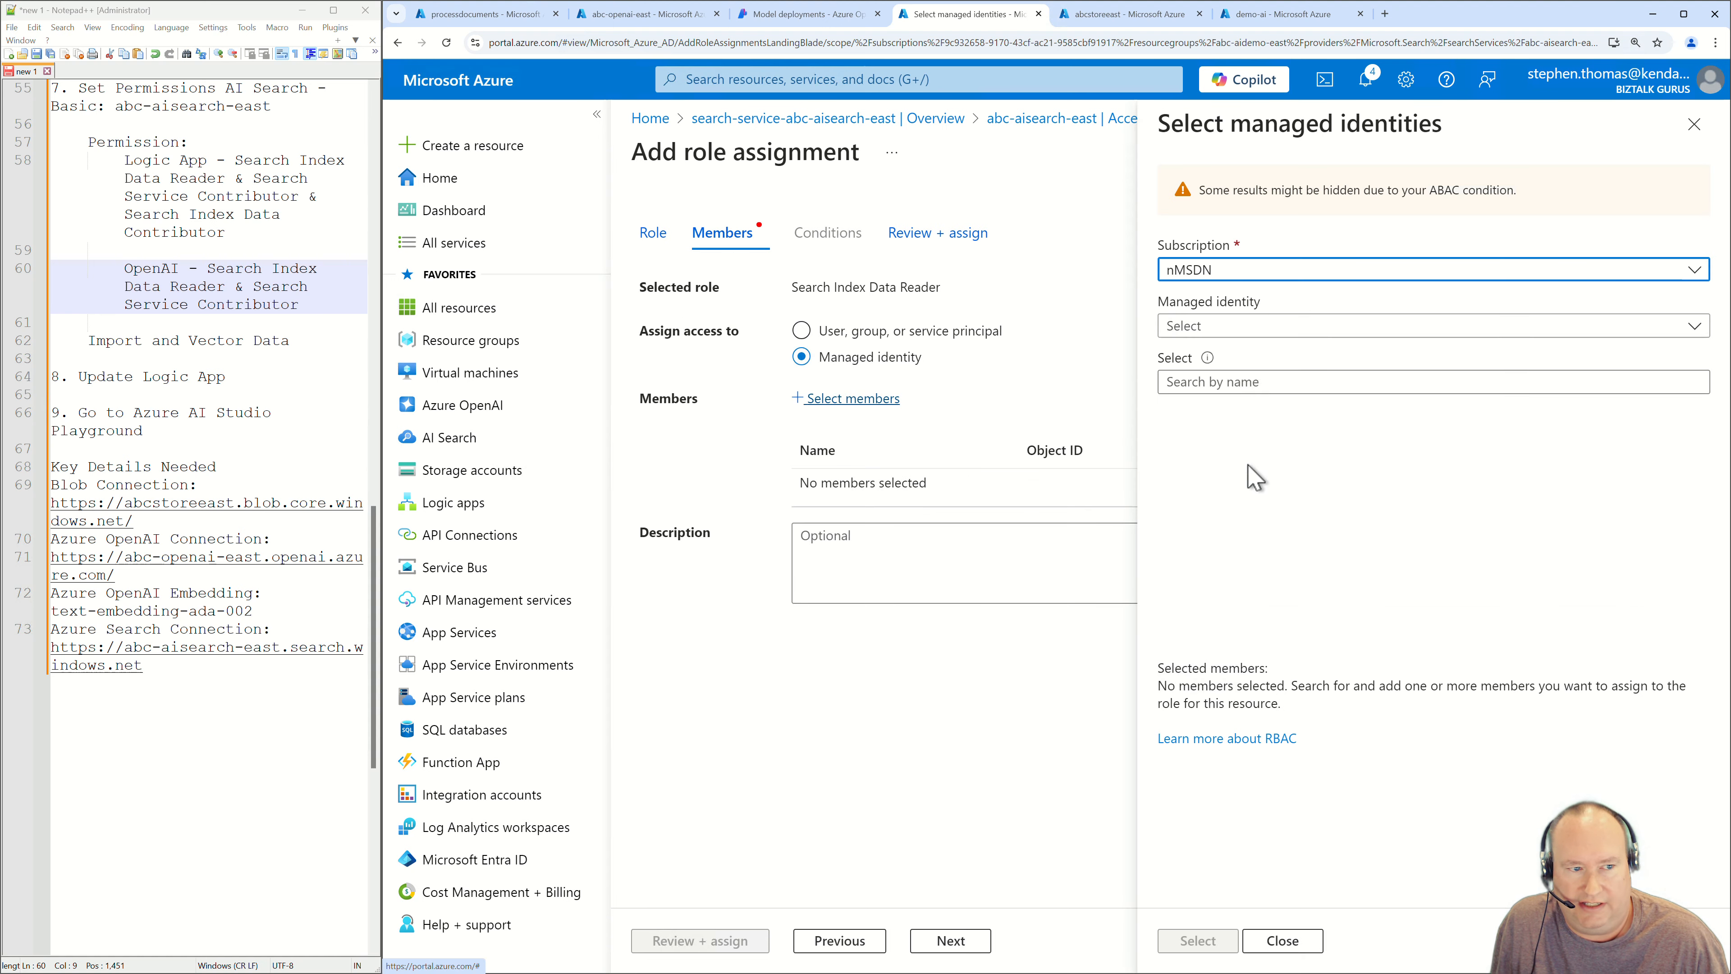
click(1328, 329)
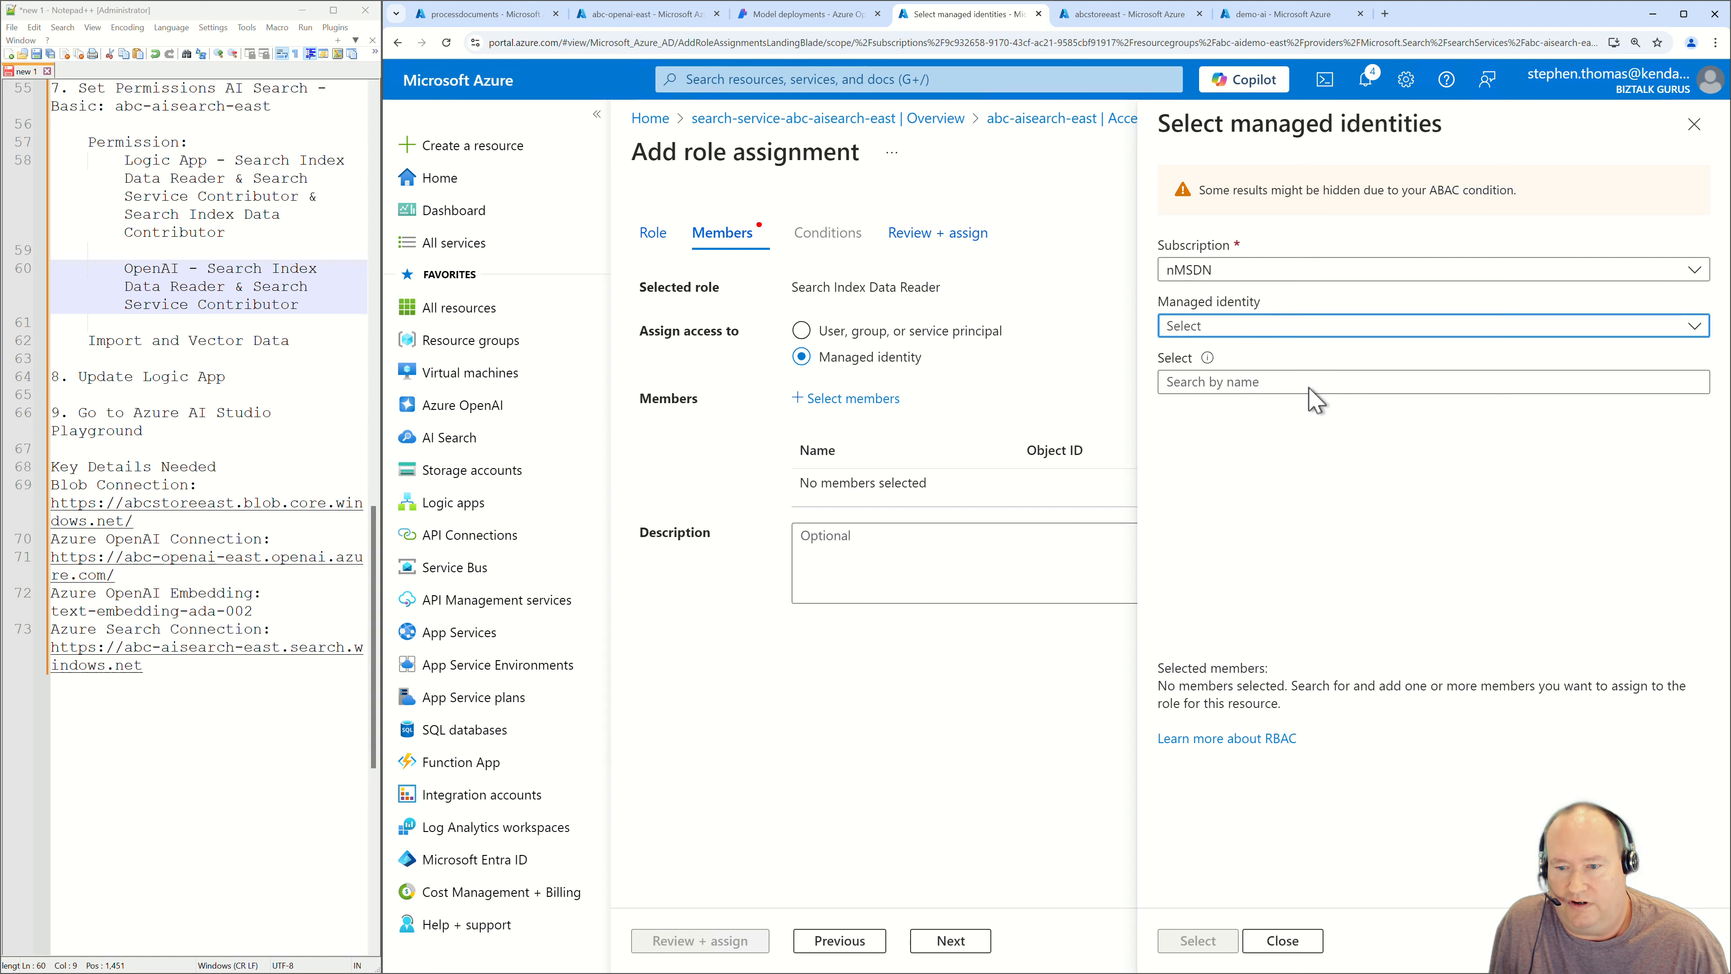
click(1215, 492)
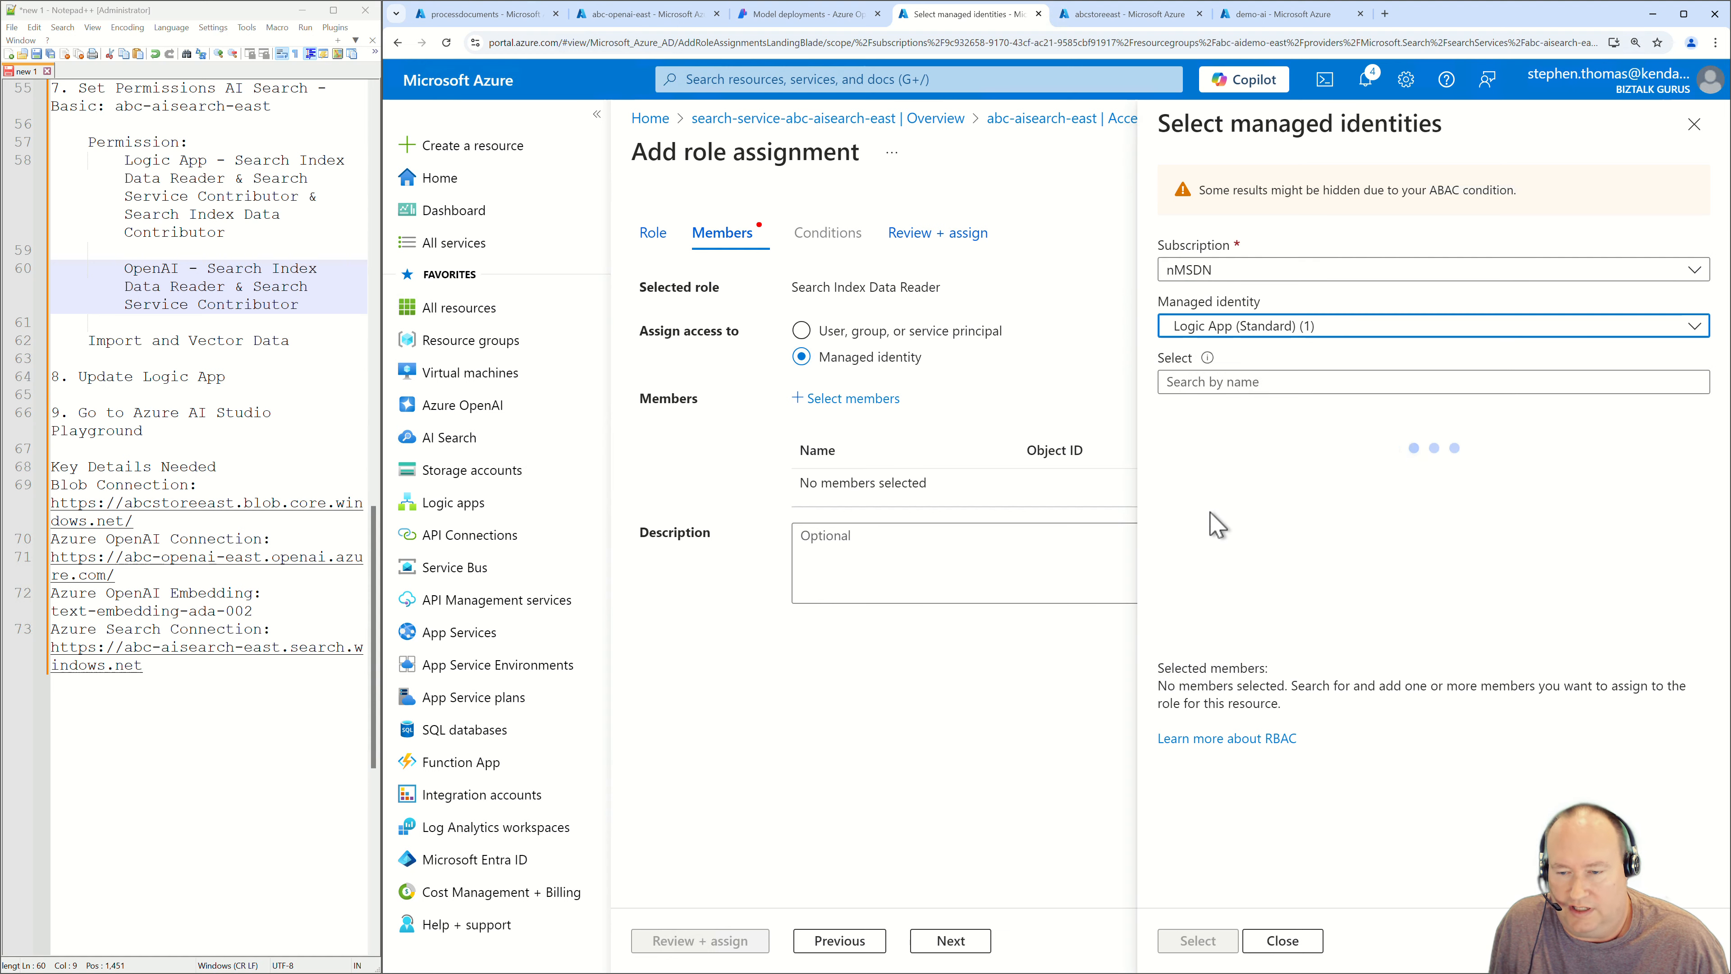
click(1214, 430)
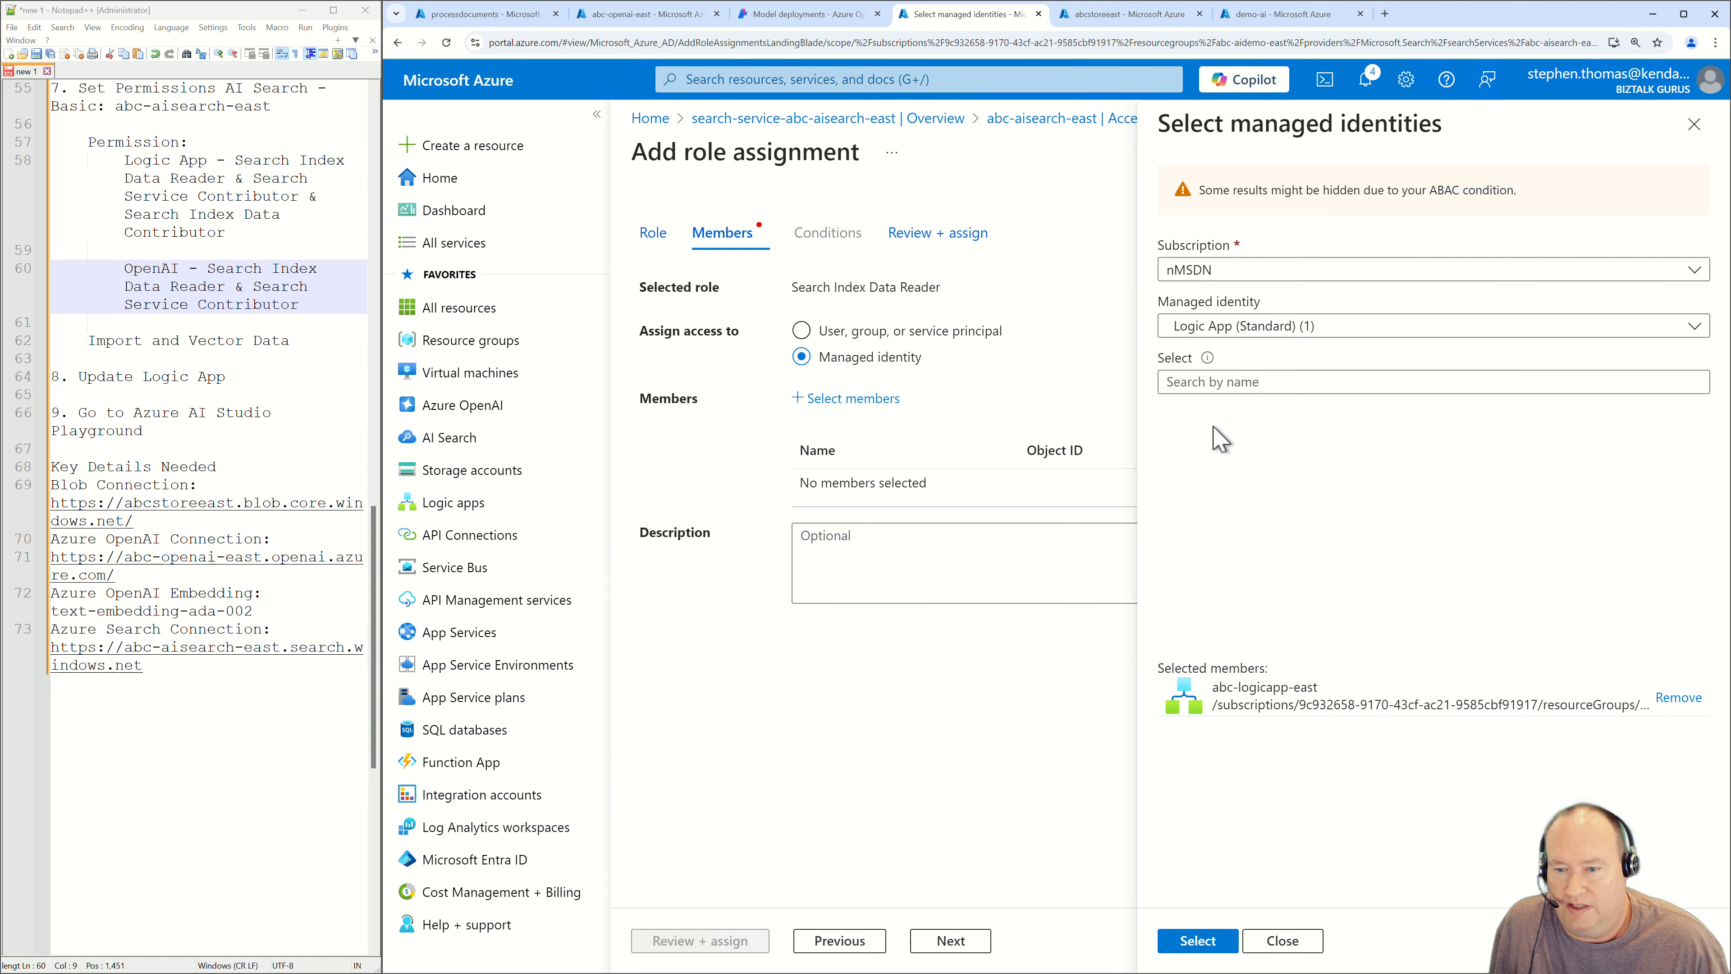
click(1216, 328)
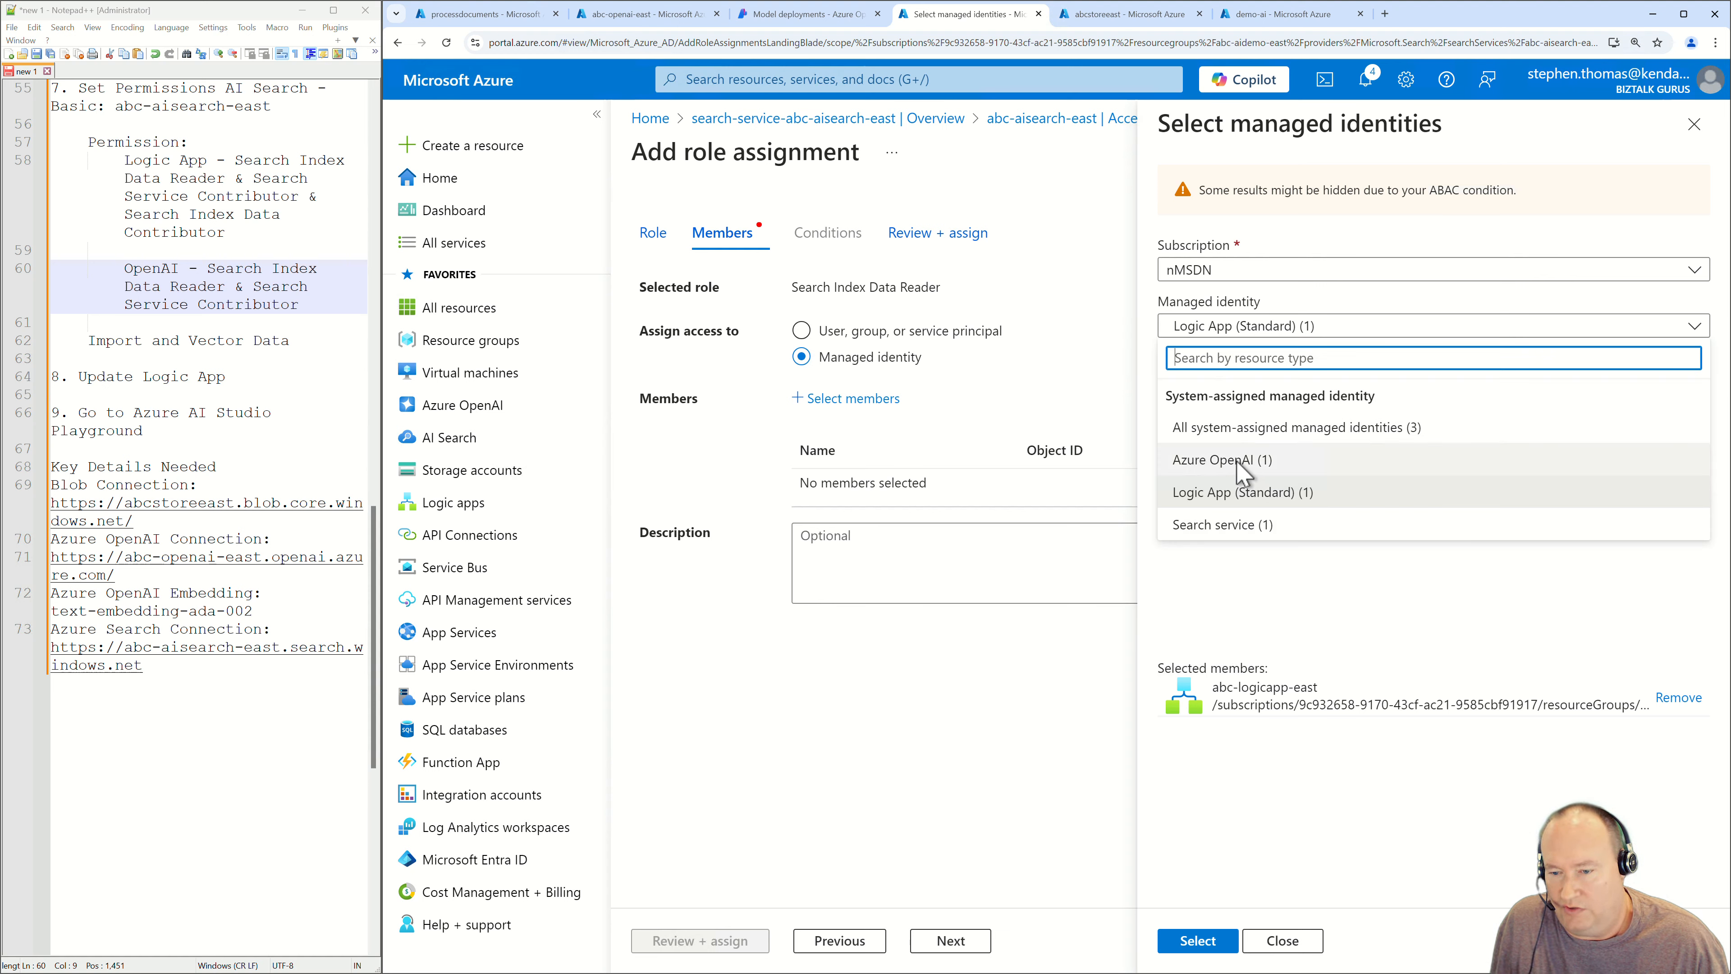
click(1217, 459)
click(1219, 450)
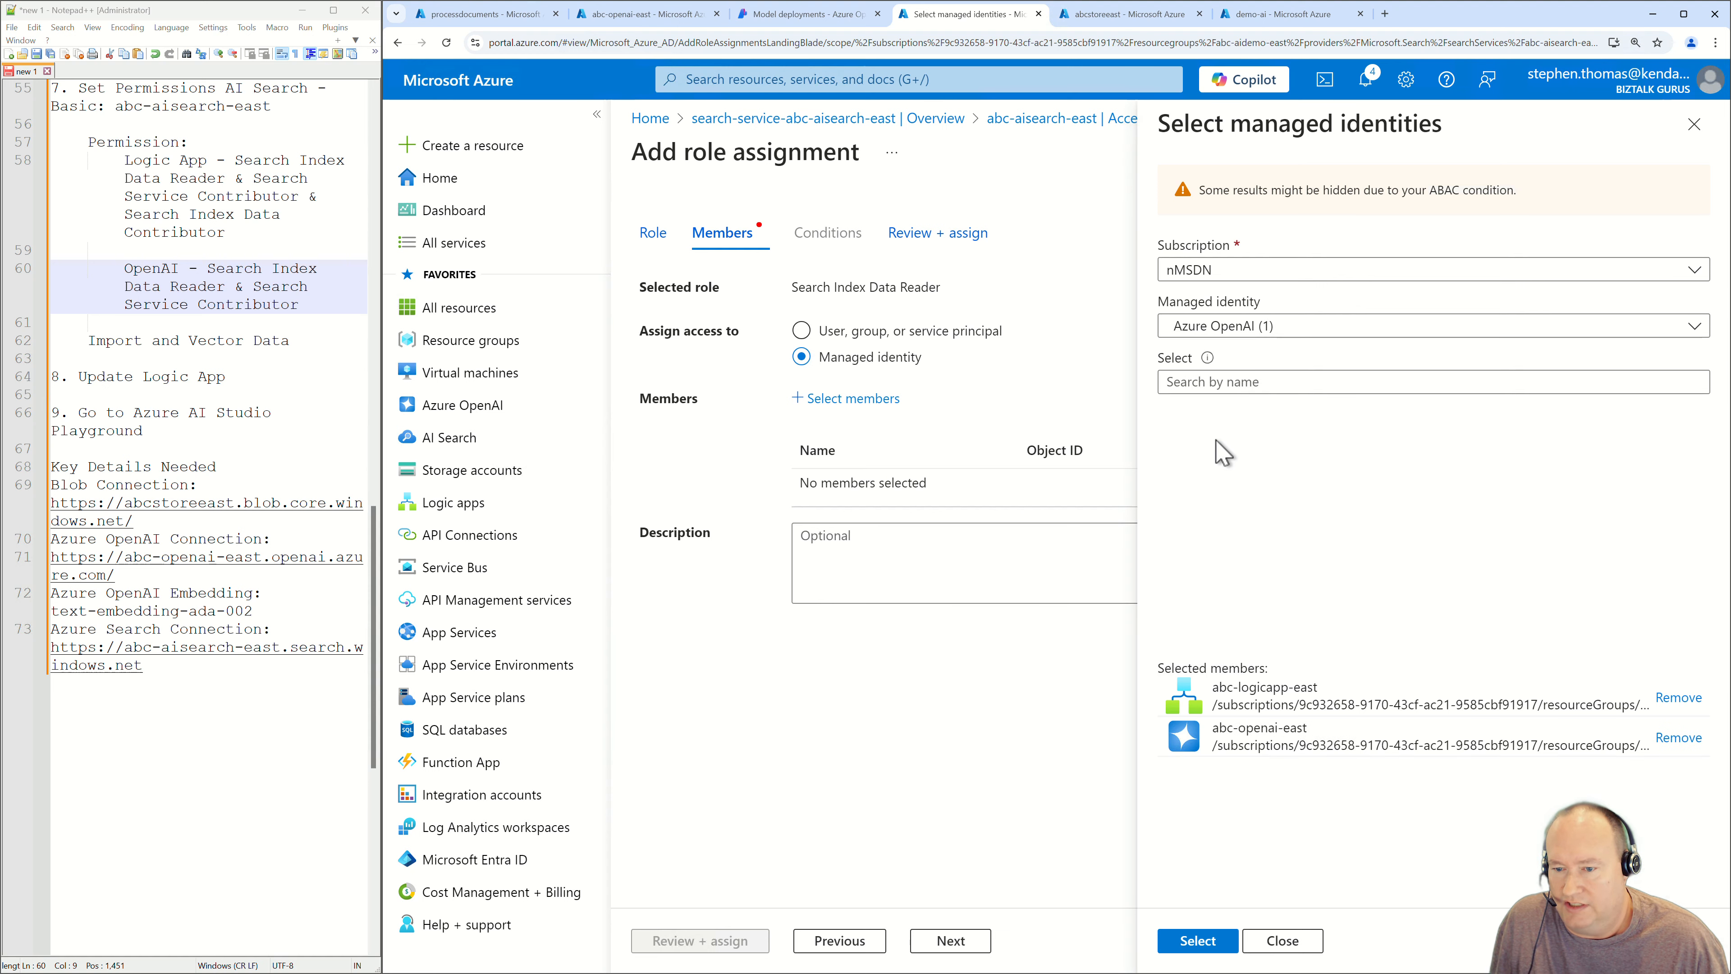
click(1187, 939)
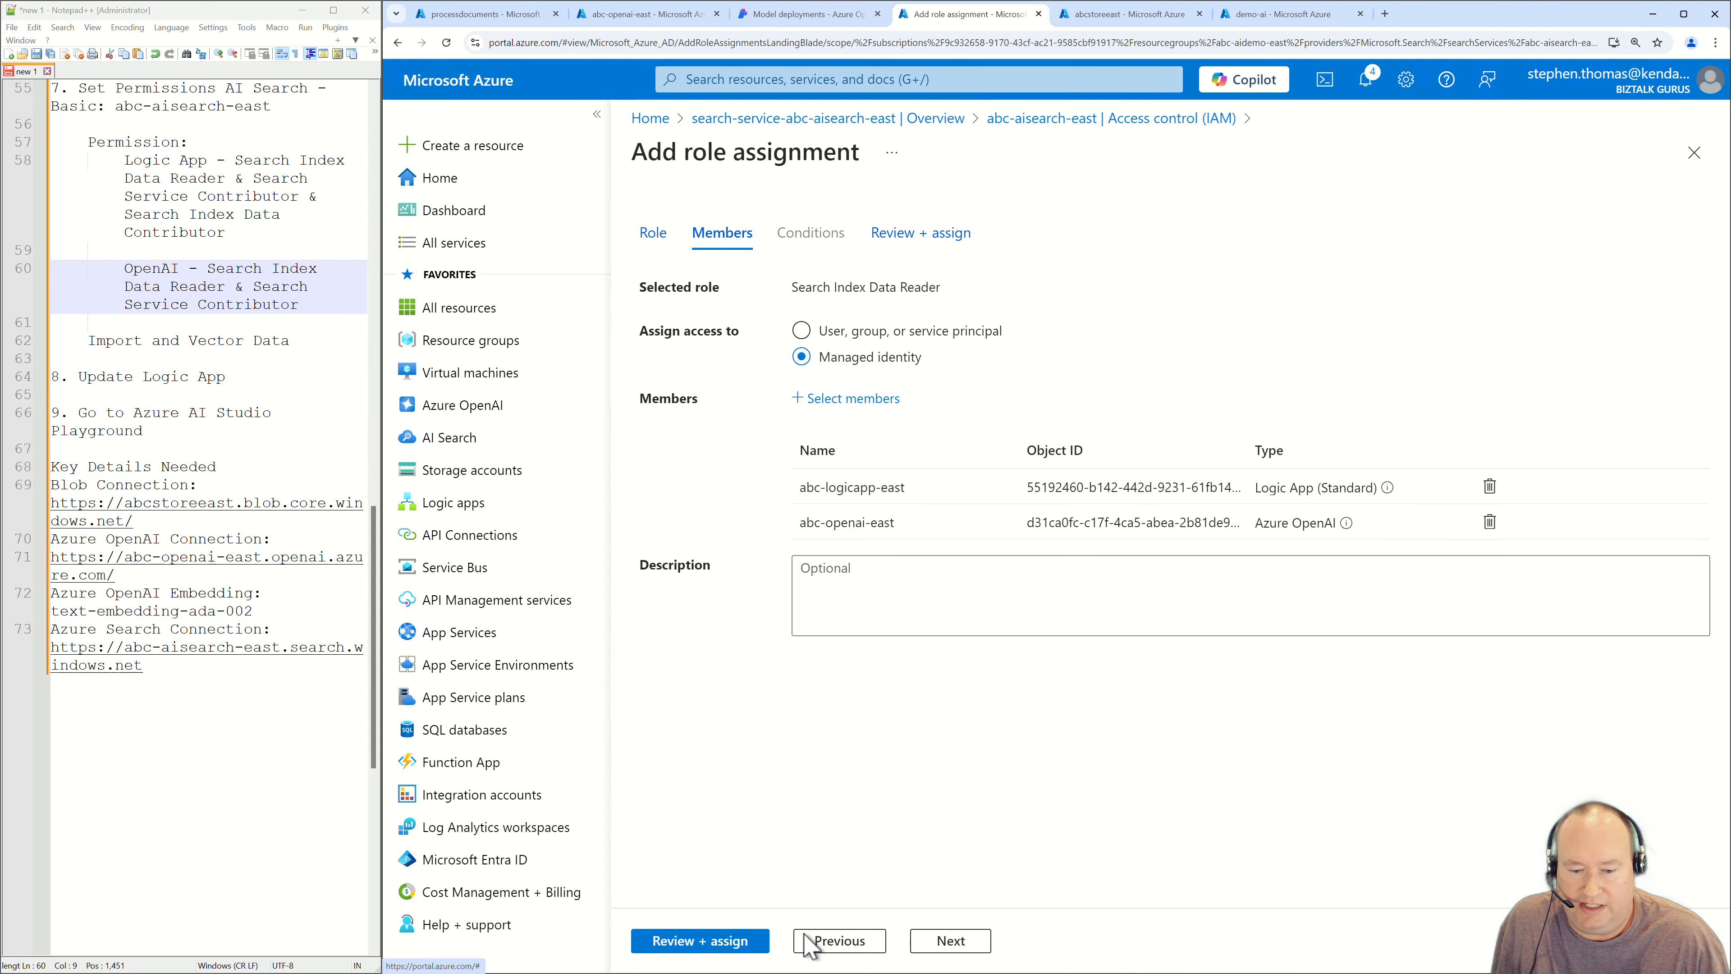
click(723, 944)
click(717, 948)
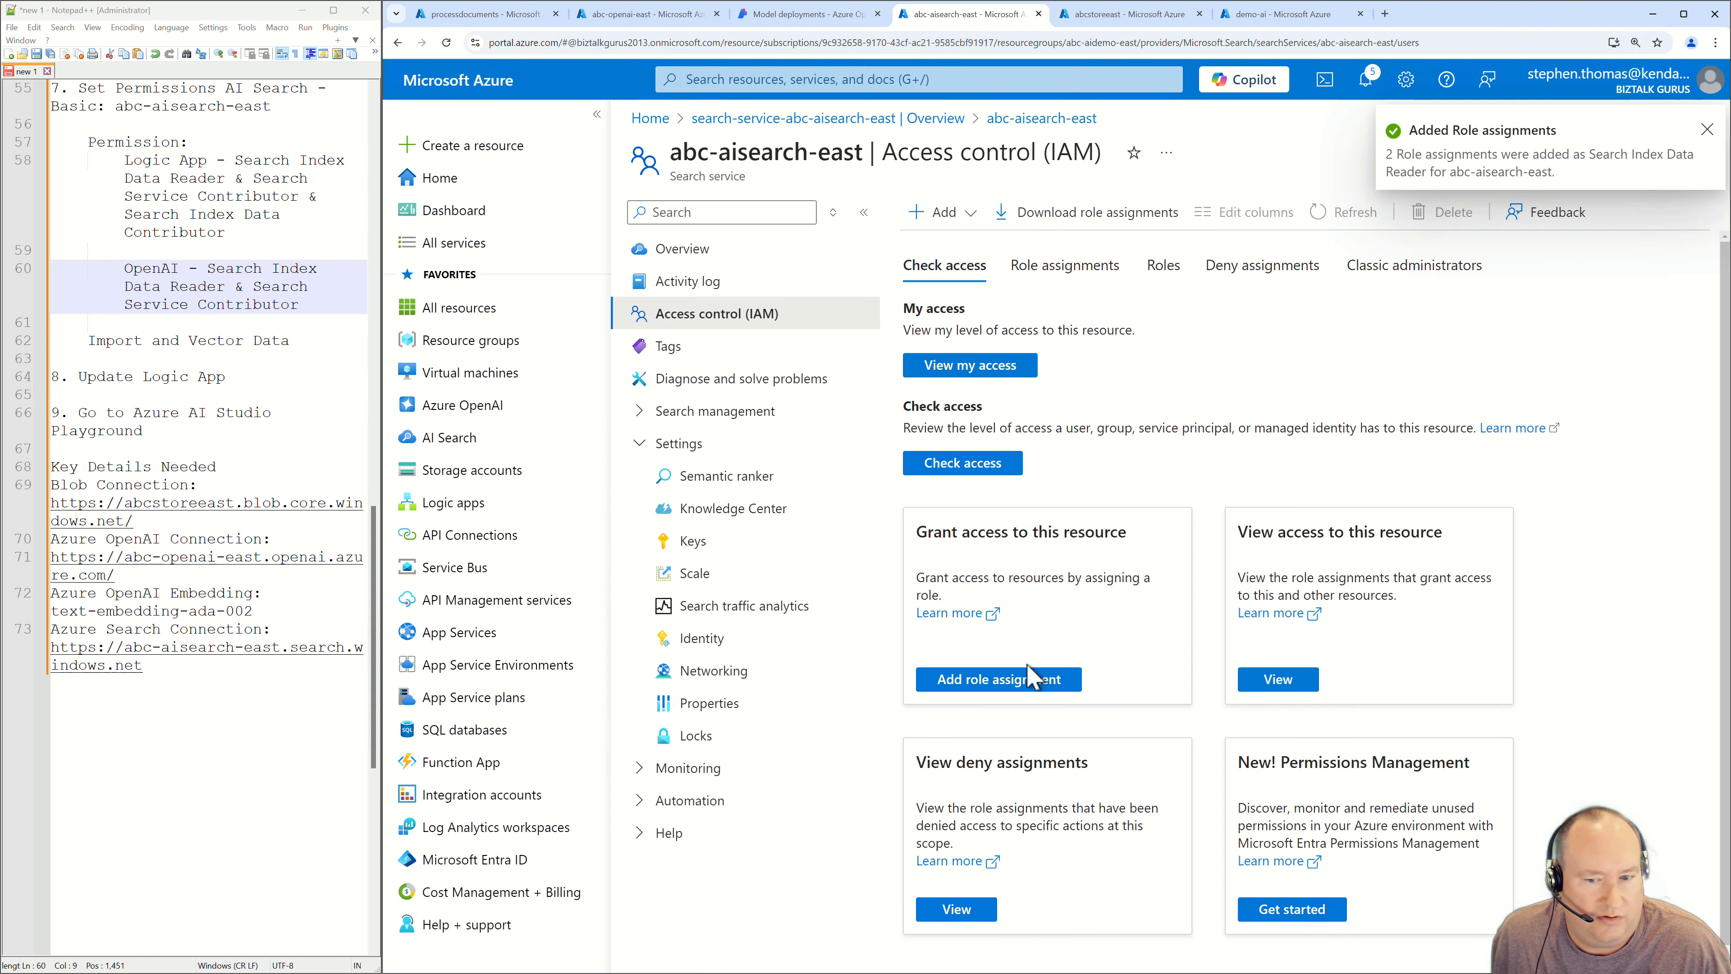
Start another role assignment on abc-aisearch-east with the Search Service Contributor role selected.
click(944, 212)
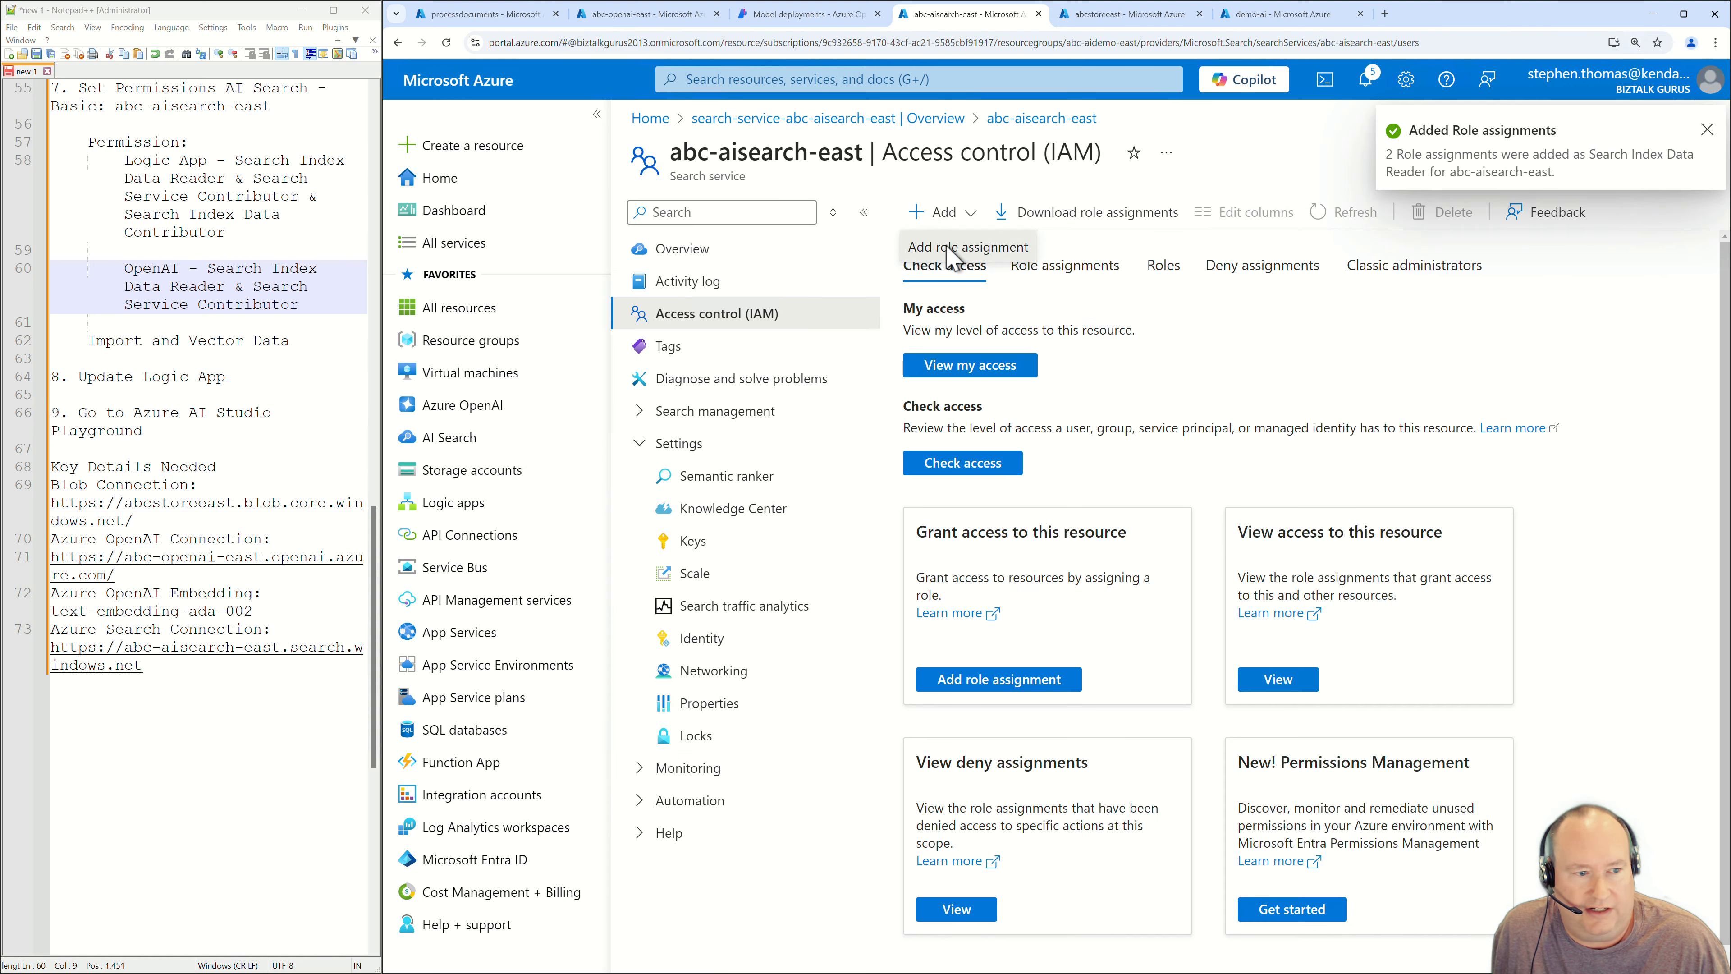
click(953, 248)
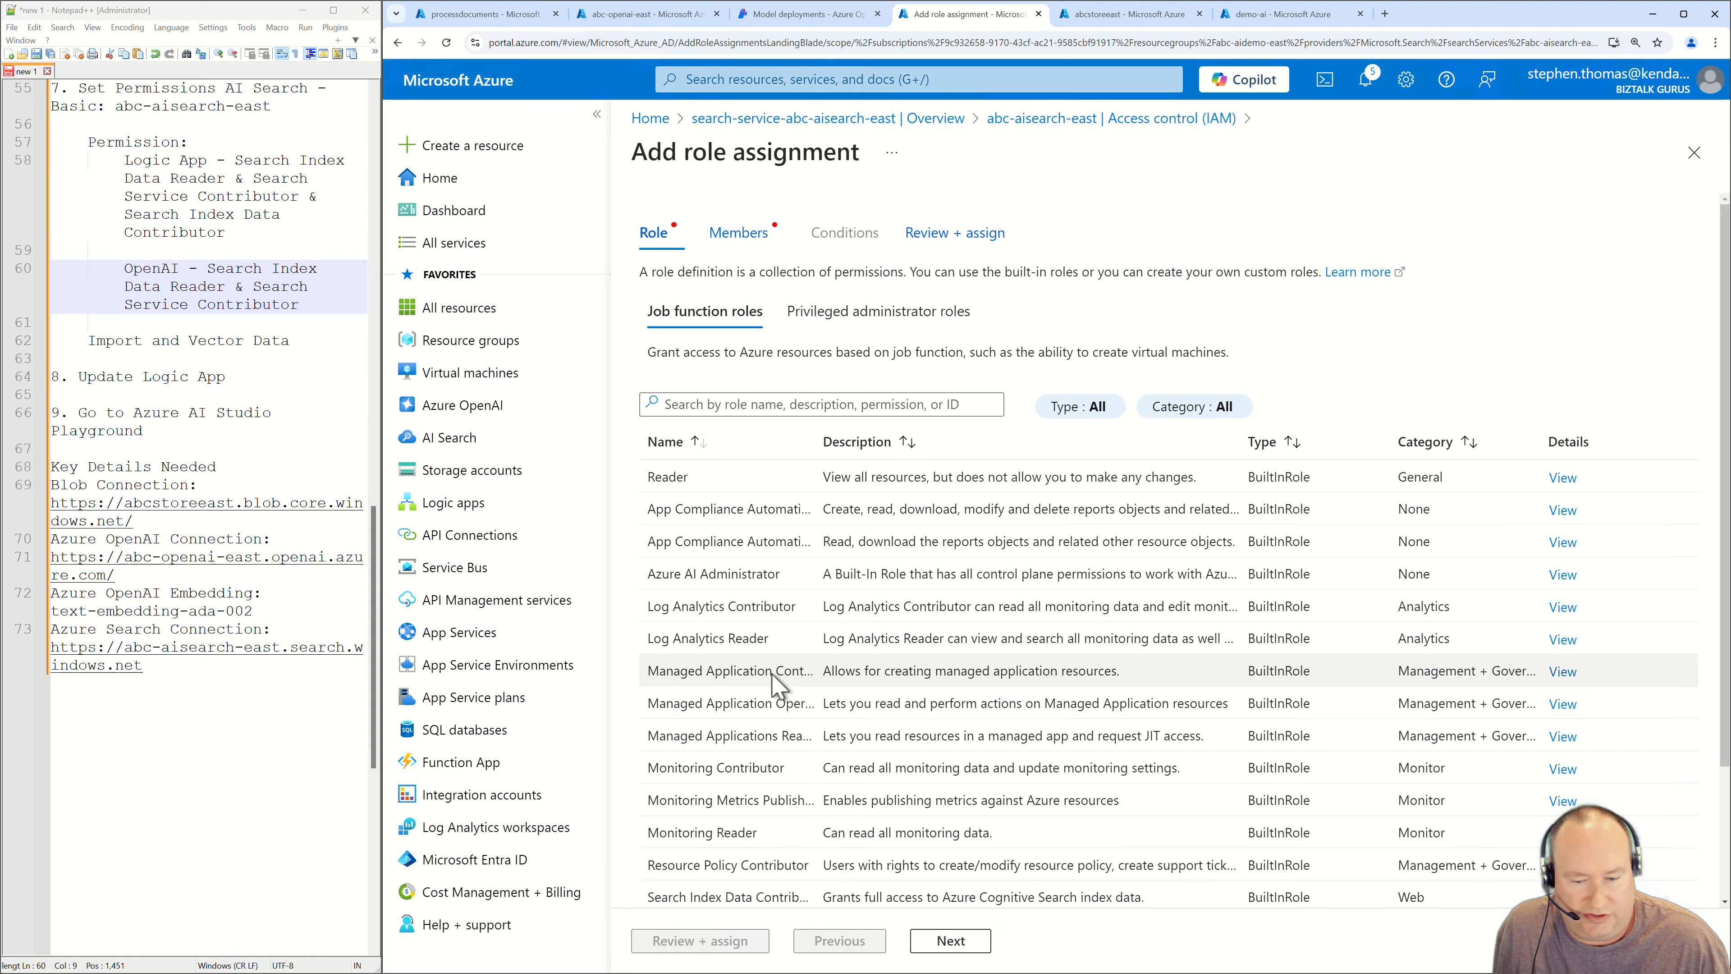
scroll(777, 682, down, 2)
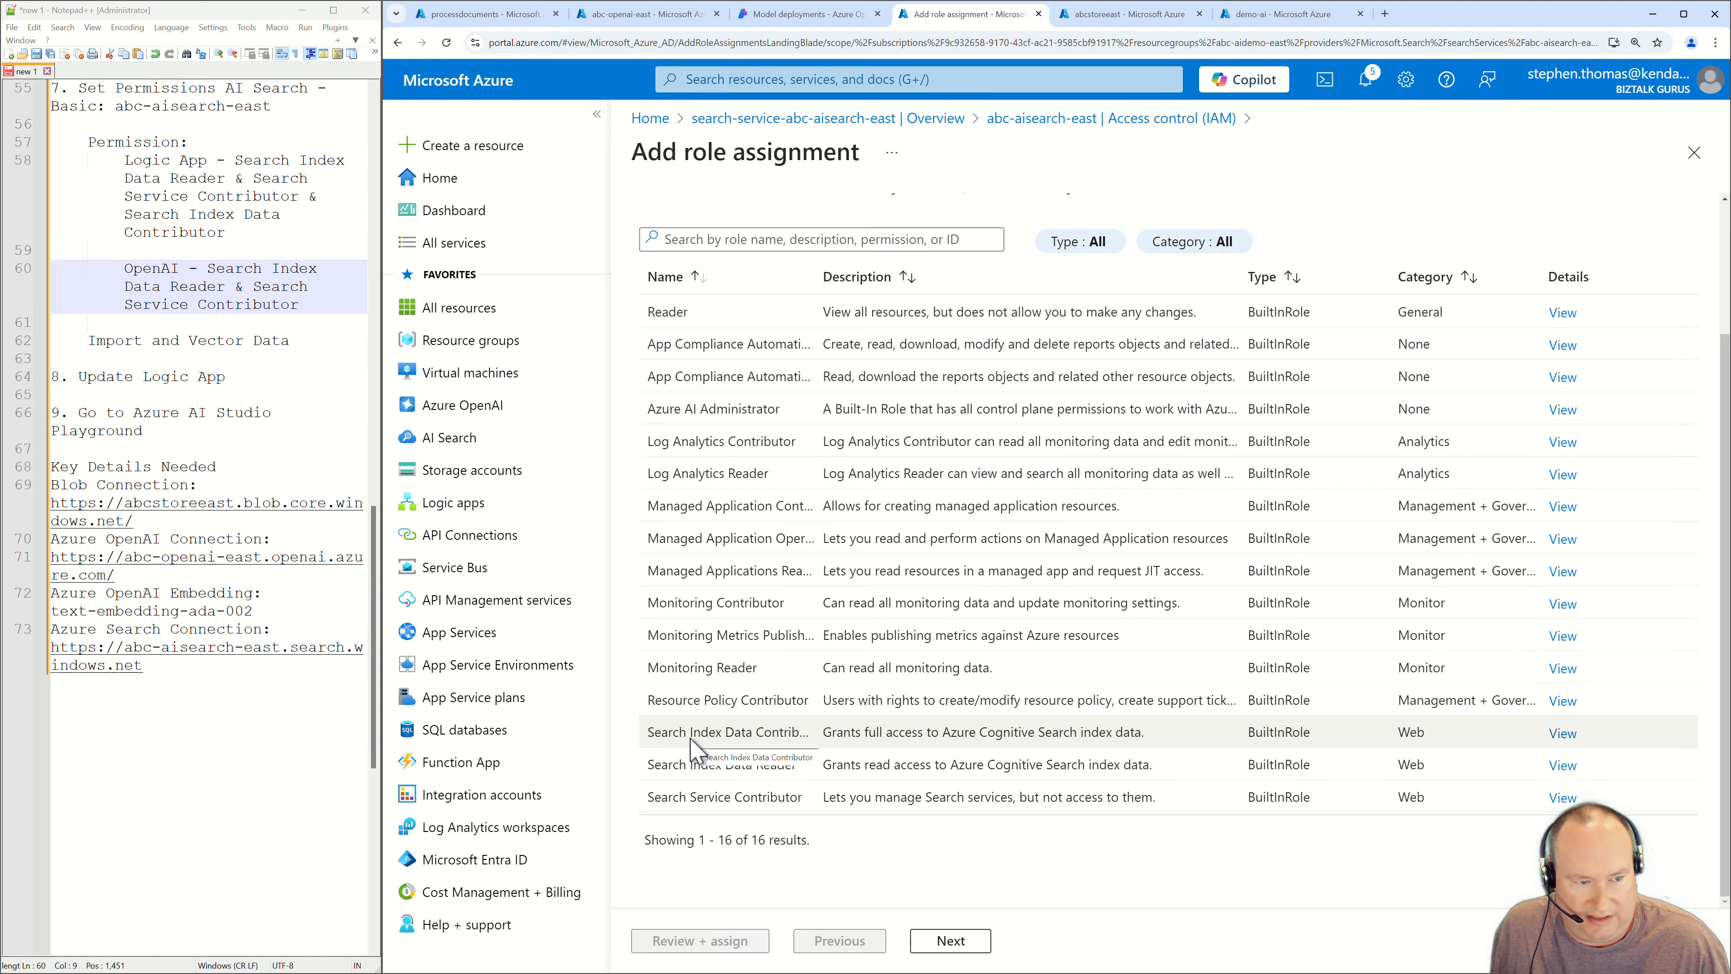
click(678, 811)
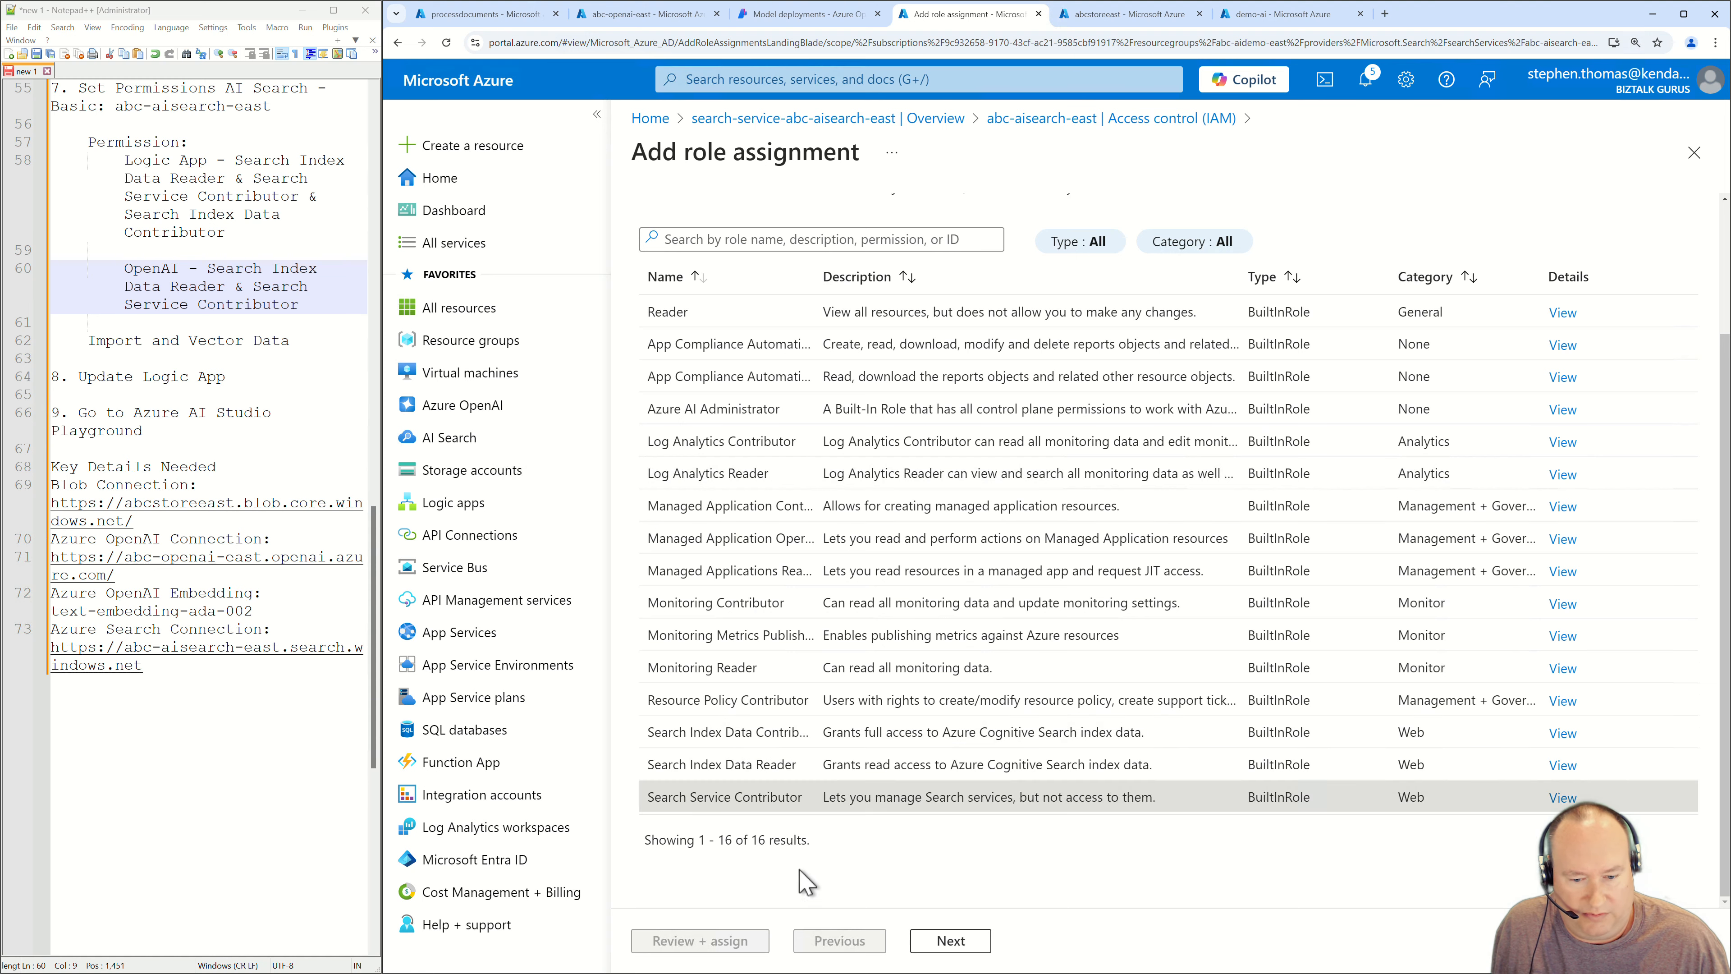
click(949, 940)
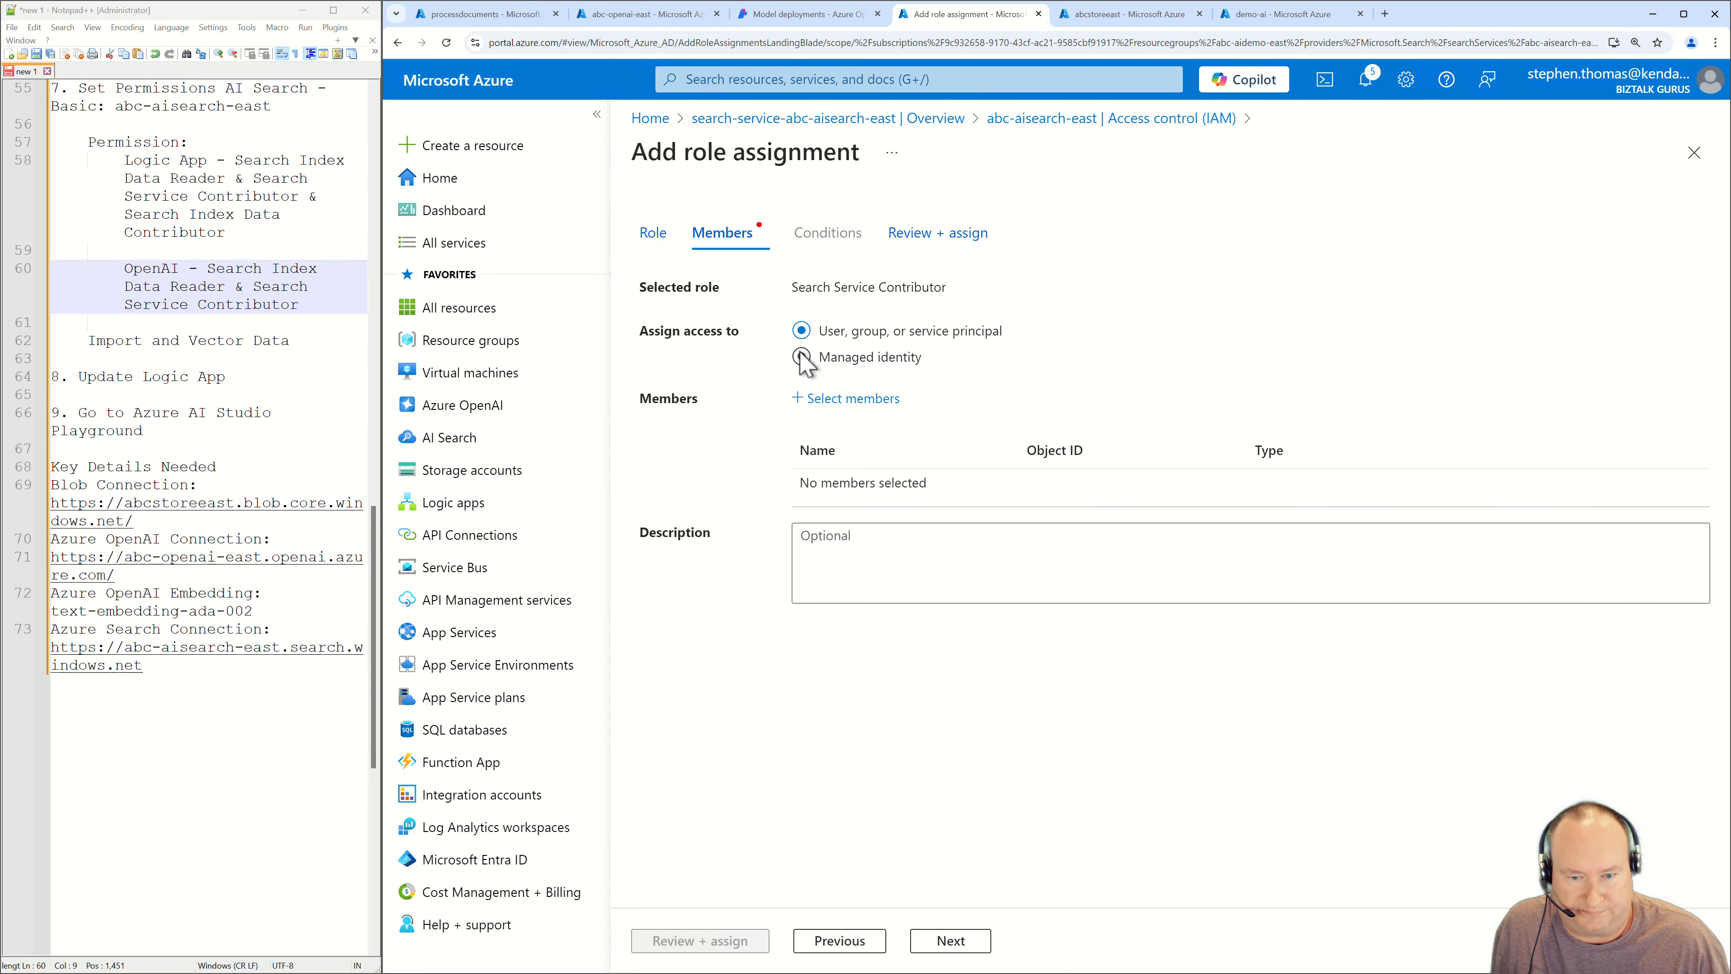
Assign the Search Service Contributor role to the managed identities of abc-logicapp-east and abc-openai-east.
click(801, 357)
click(814, 398)
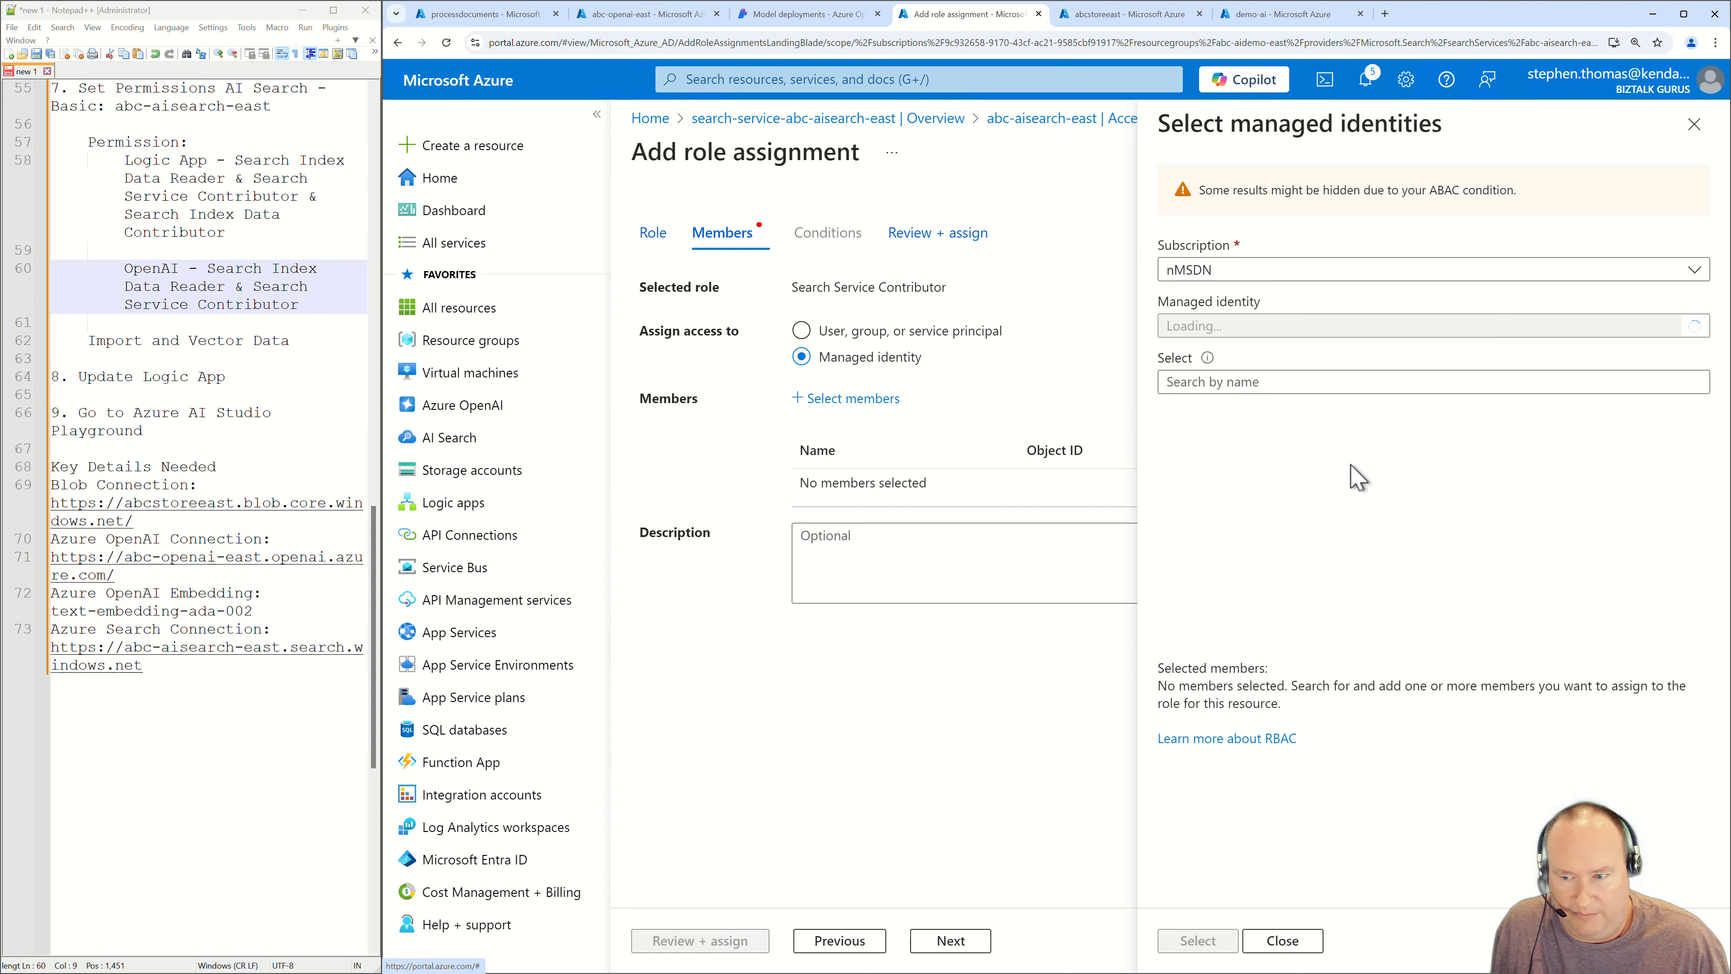
click(1334, 326)
click(1217, 502)
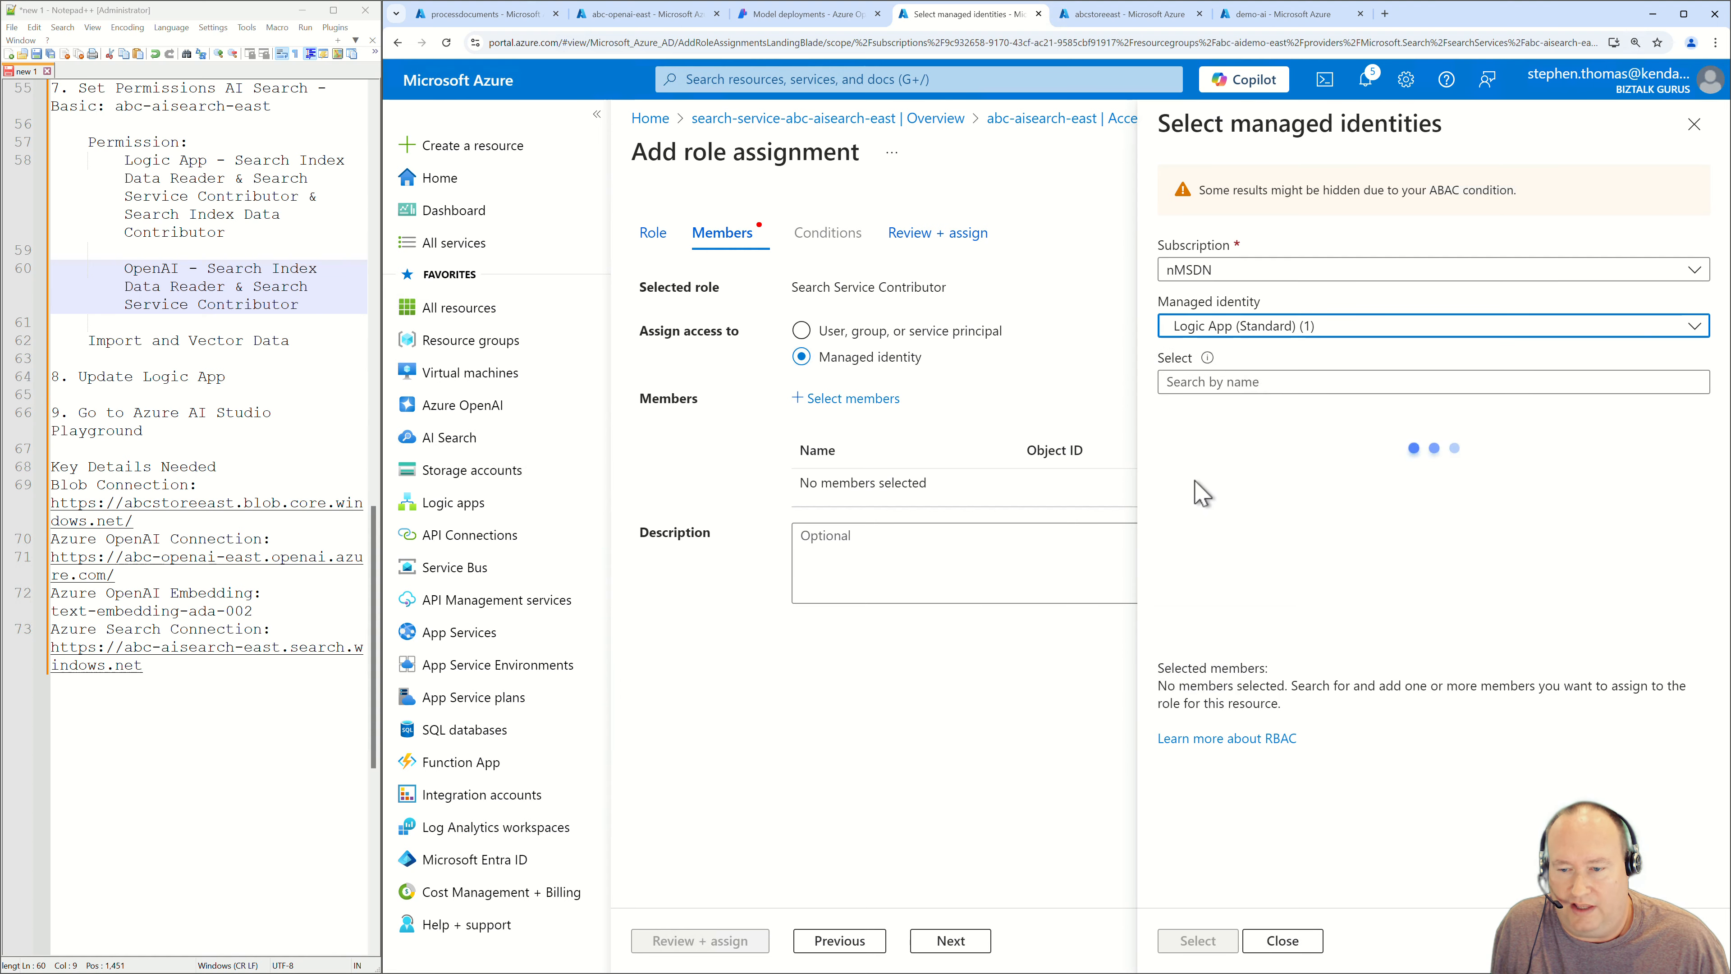
click(1192, 435)
click(1185, 326)
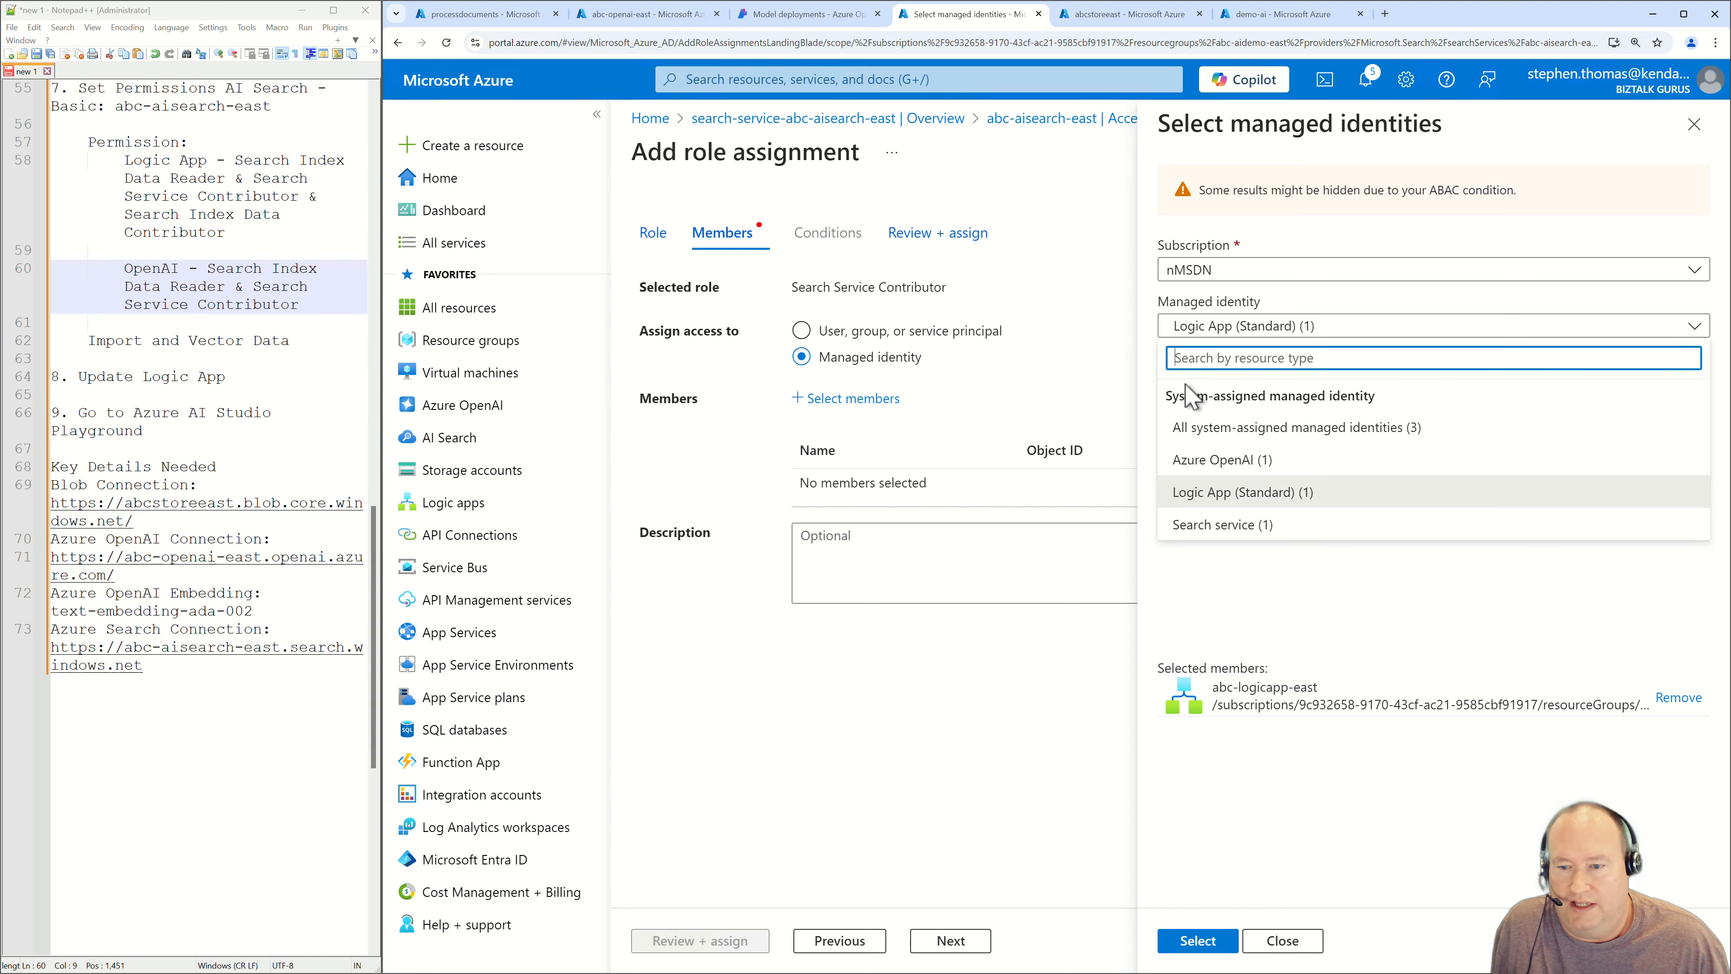
click(1206, 457)
click(1204, 435)
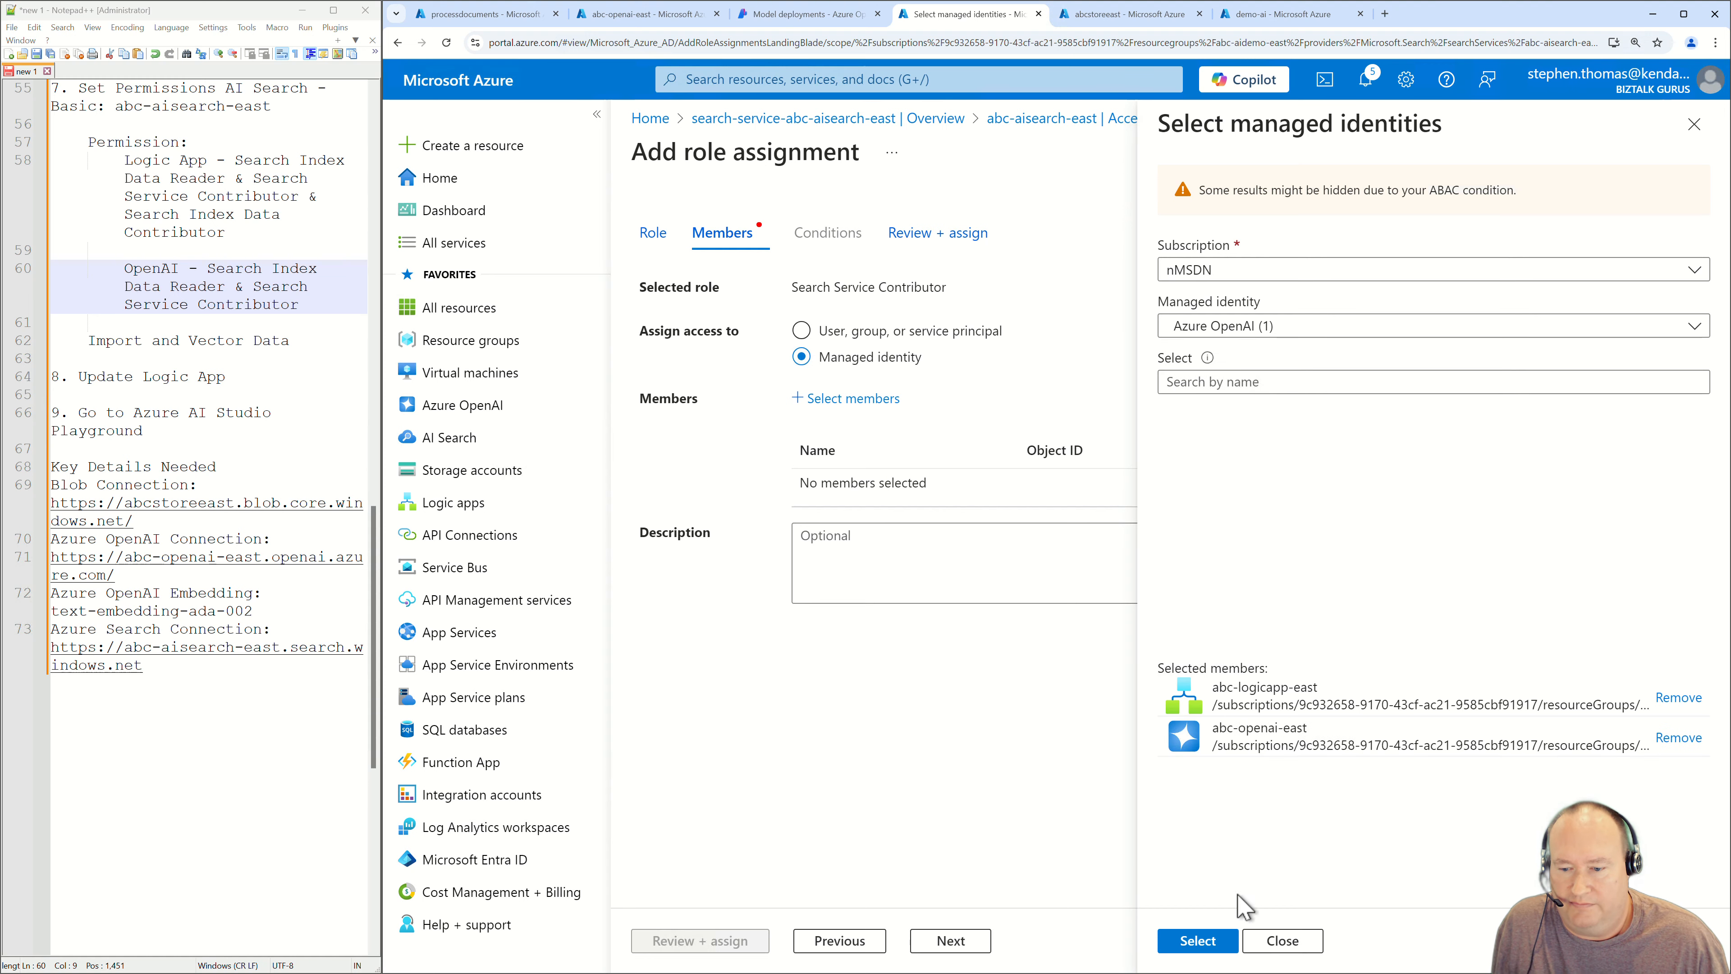
click(1189, 940)
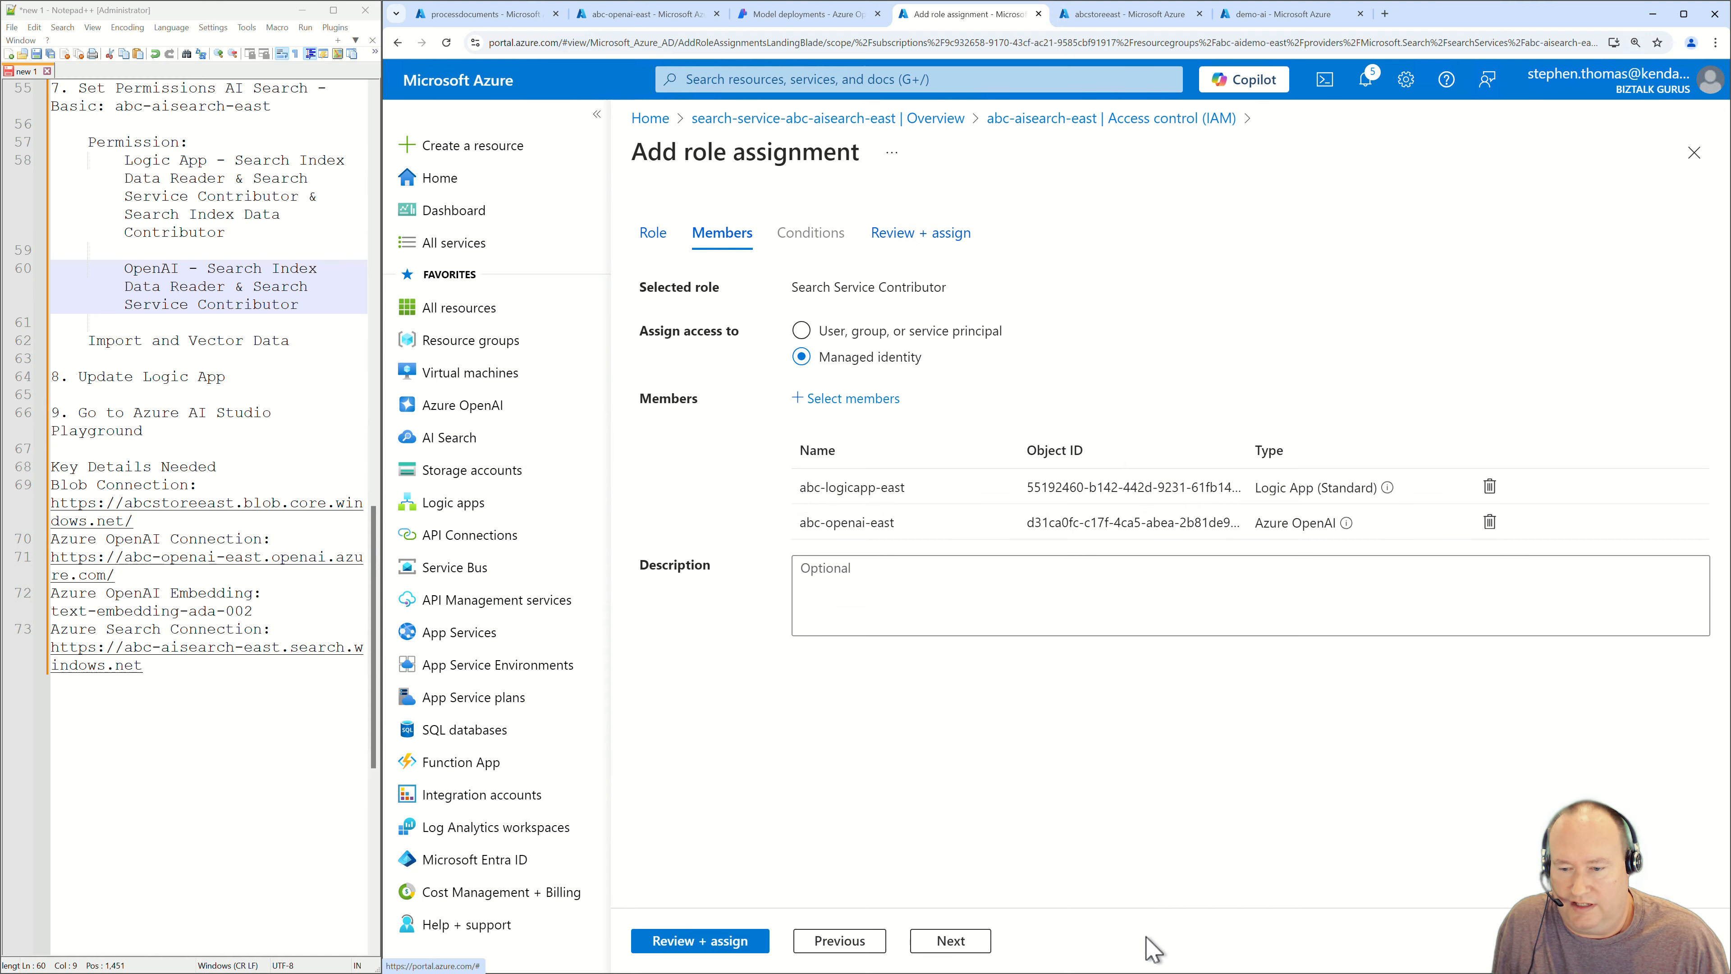
click(705, 941)
click(706, 941)
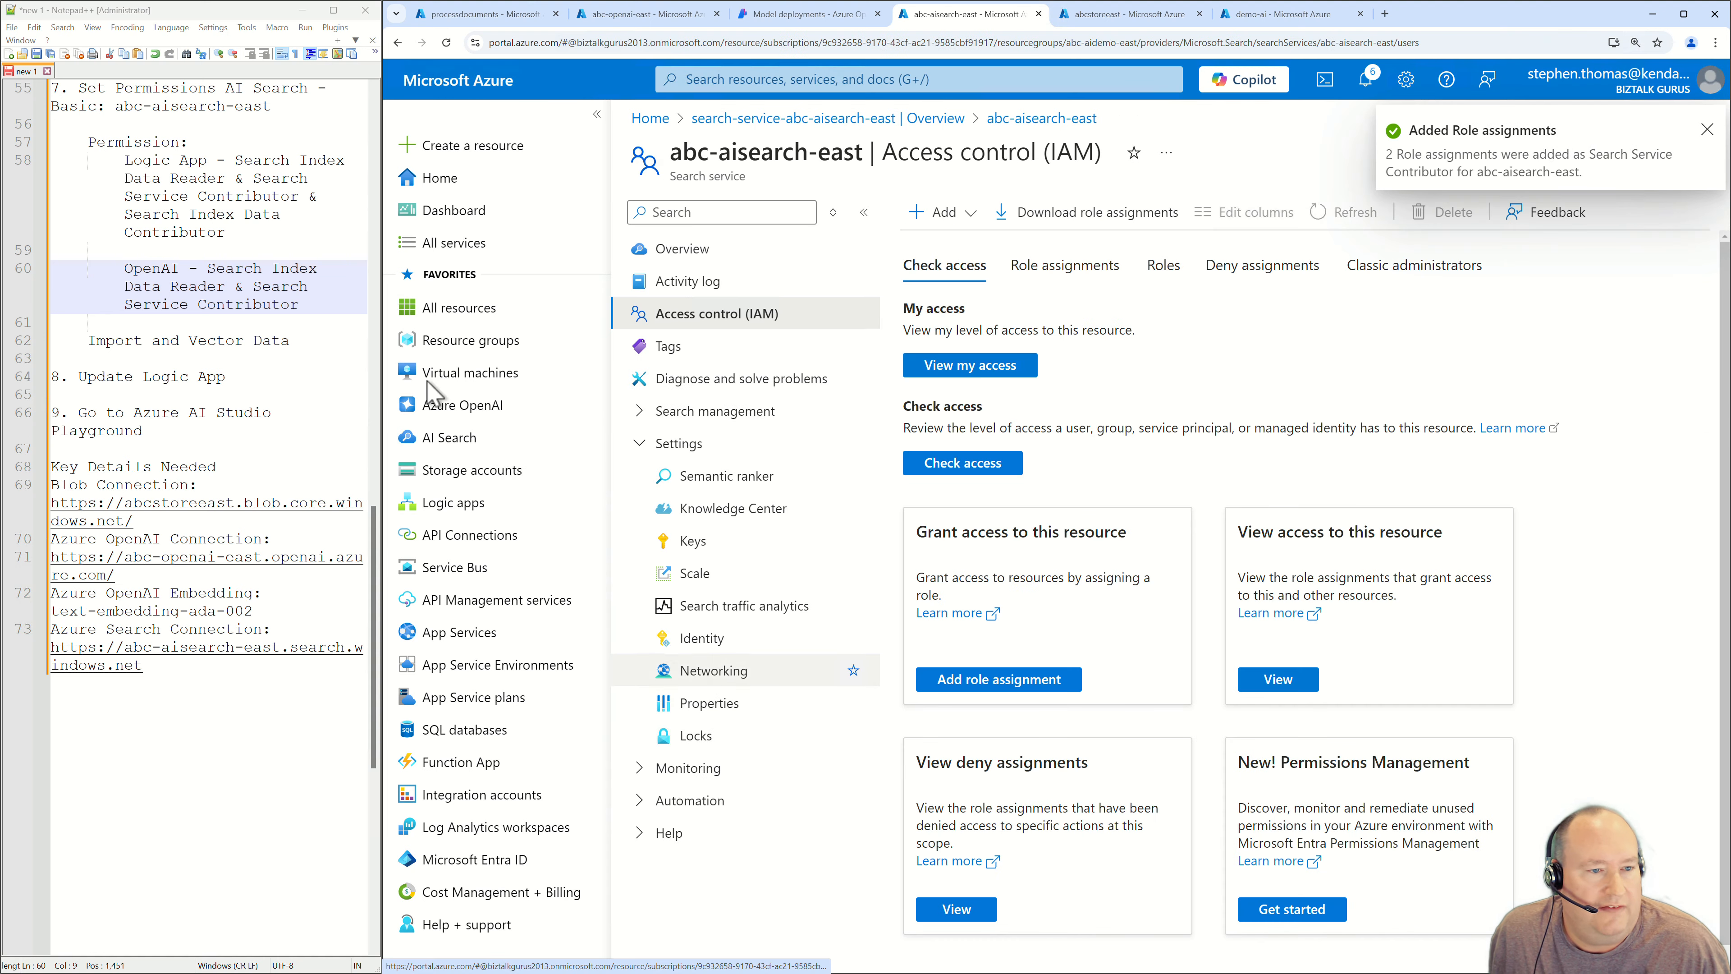
Start another role assignment on abc-aisearch-east with the Search Index Data Contributor role selected.
click(124, 216)
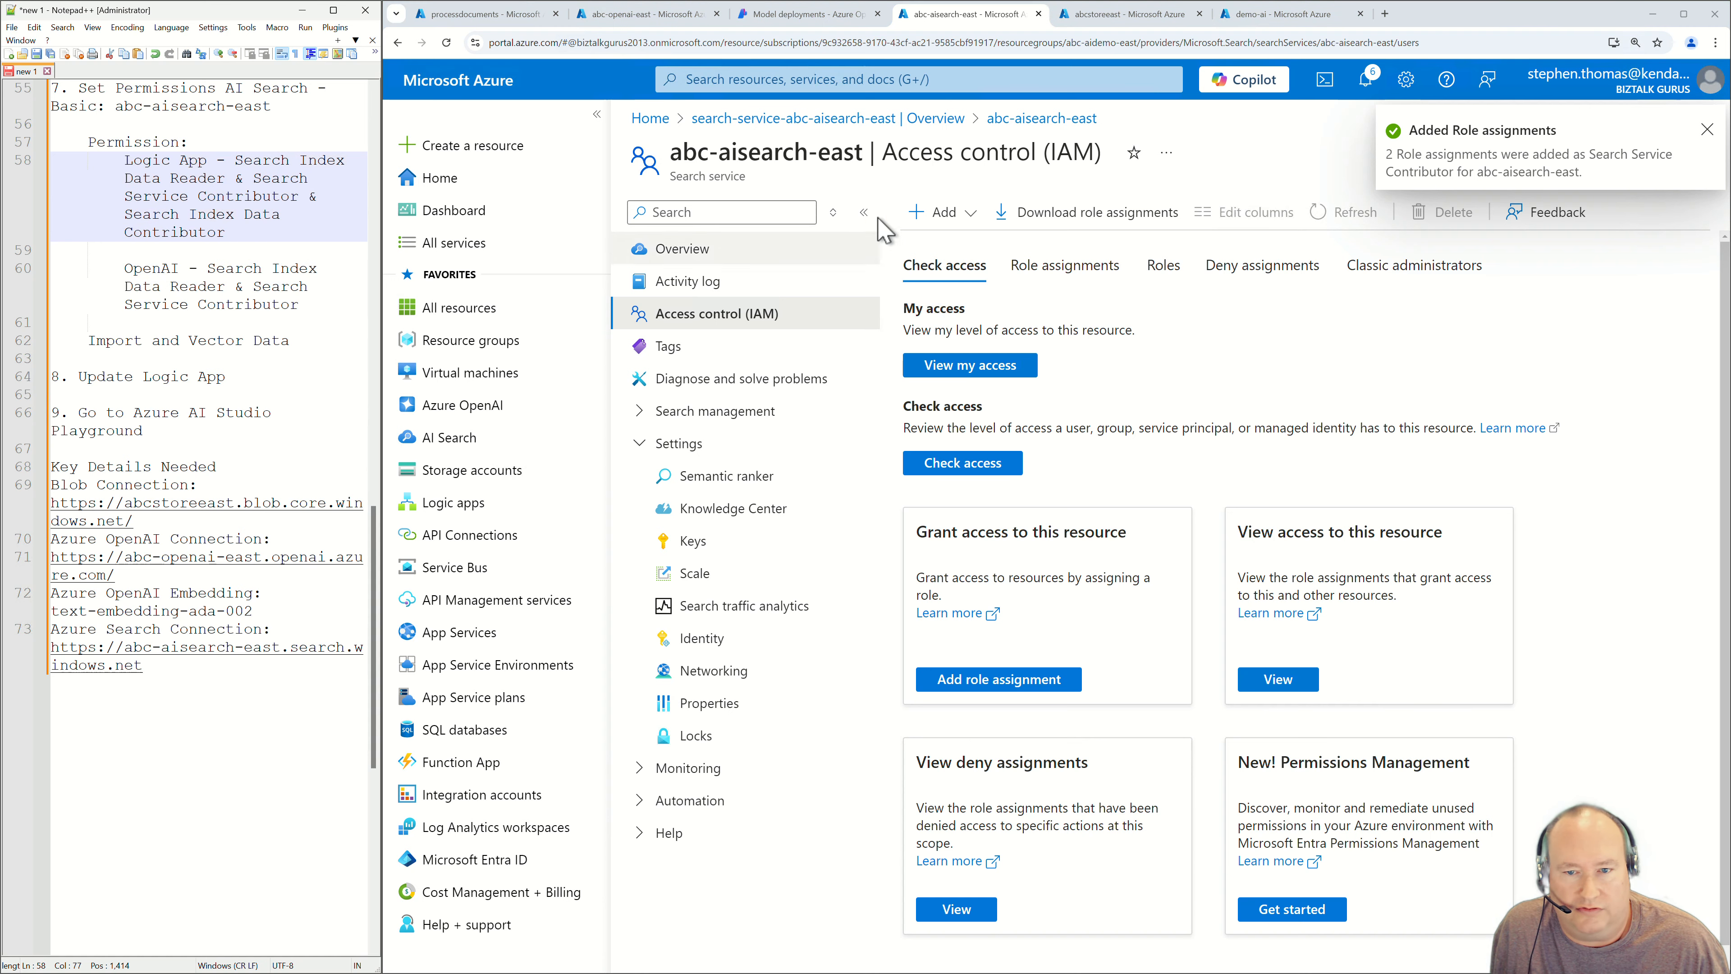
click(940, 220)
click(950, 240)
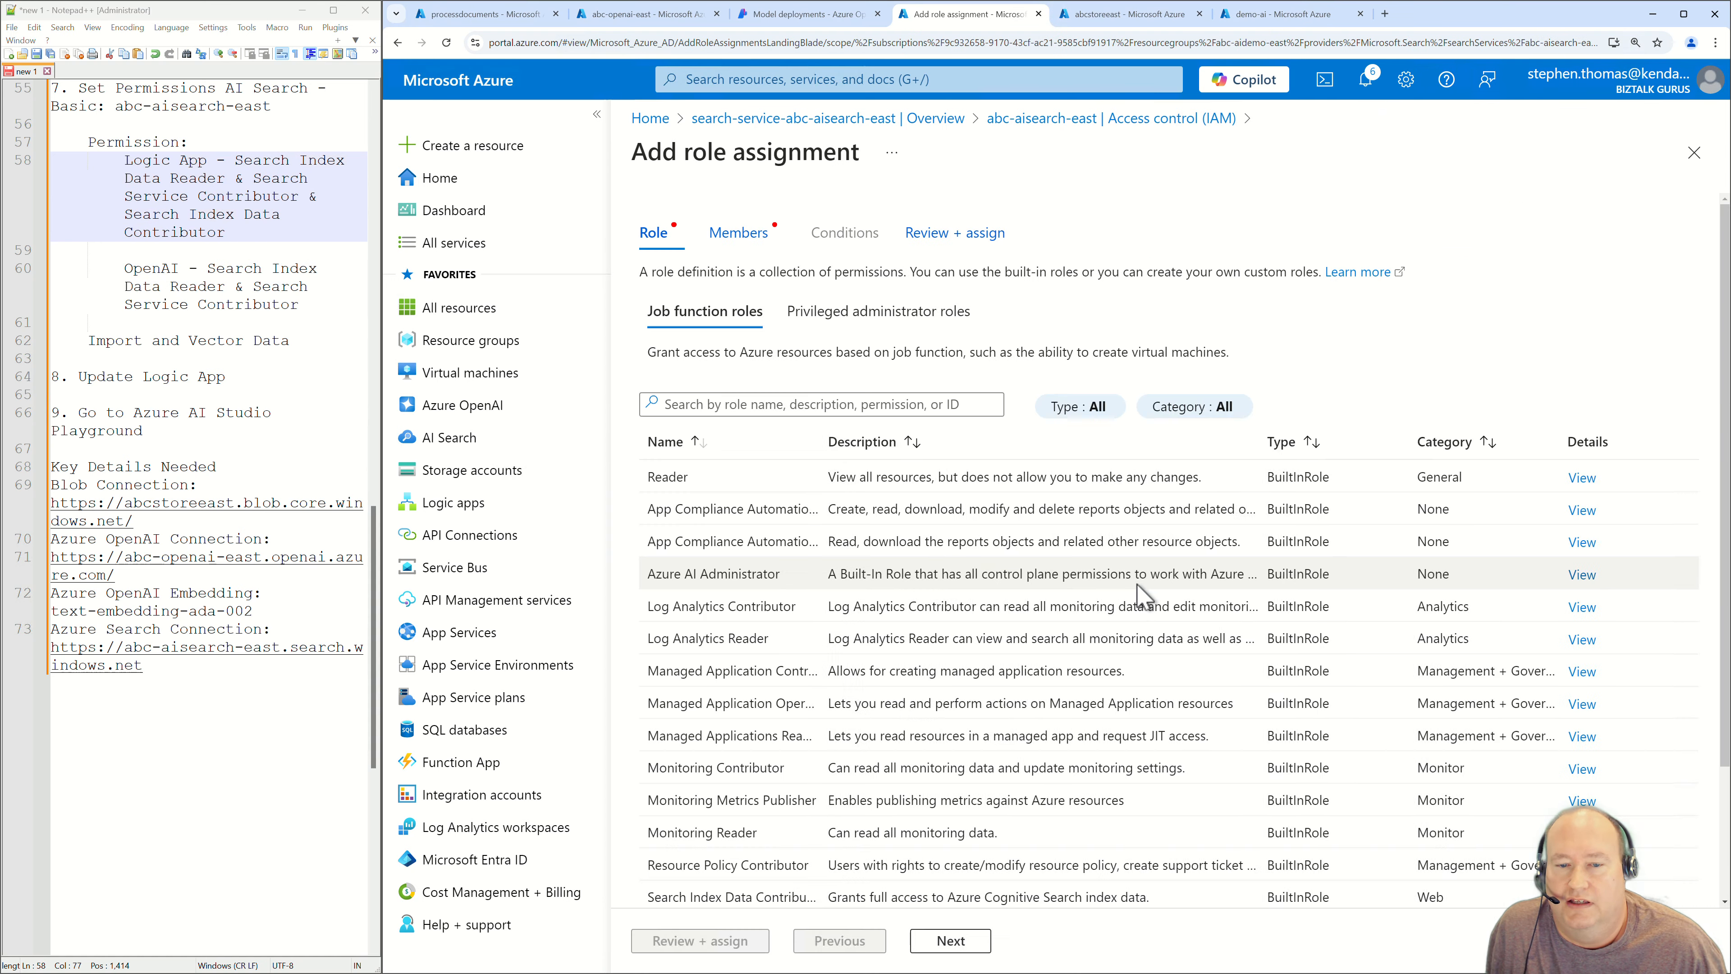
scroll(889, 754, down, 3)
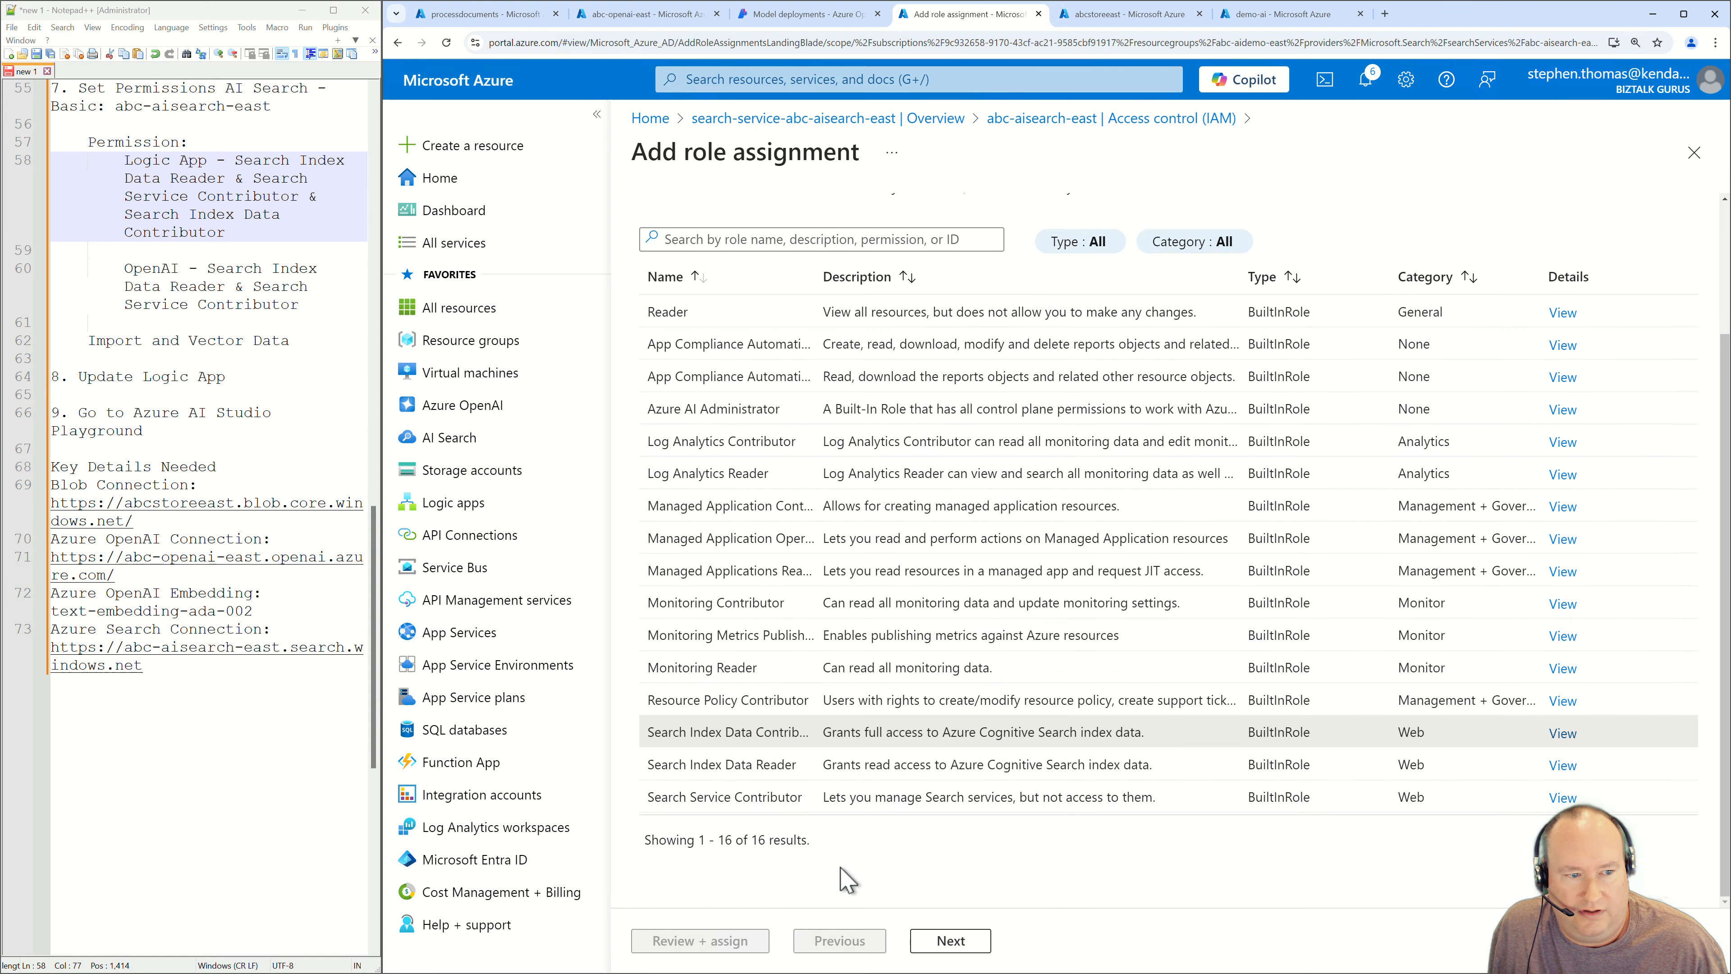
click(950, 941)
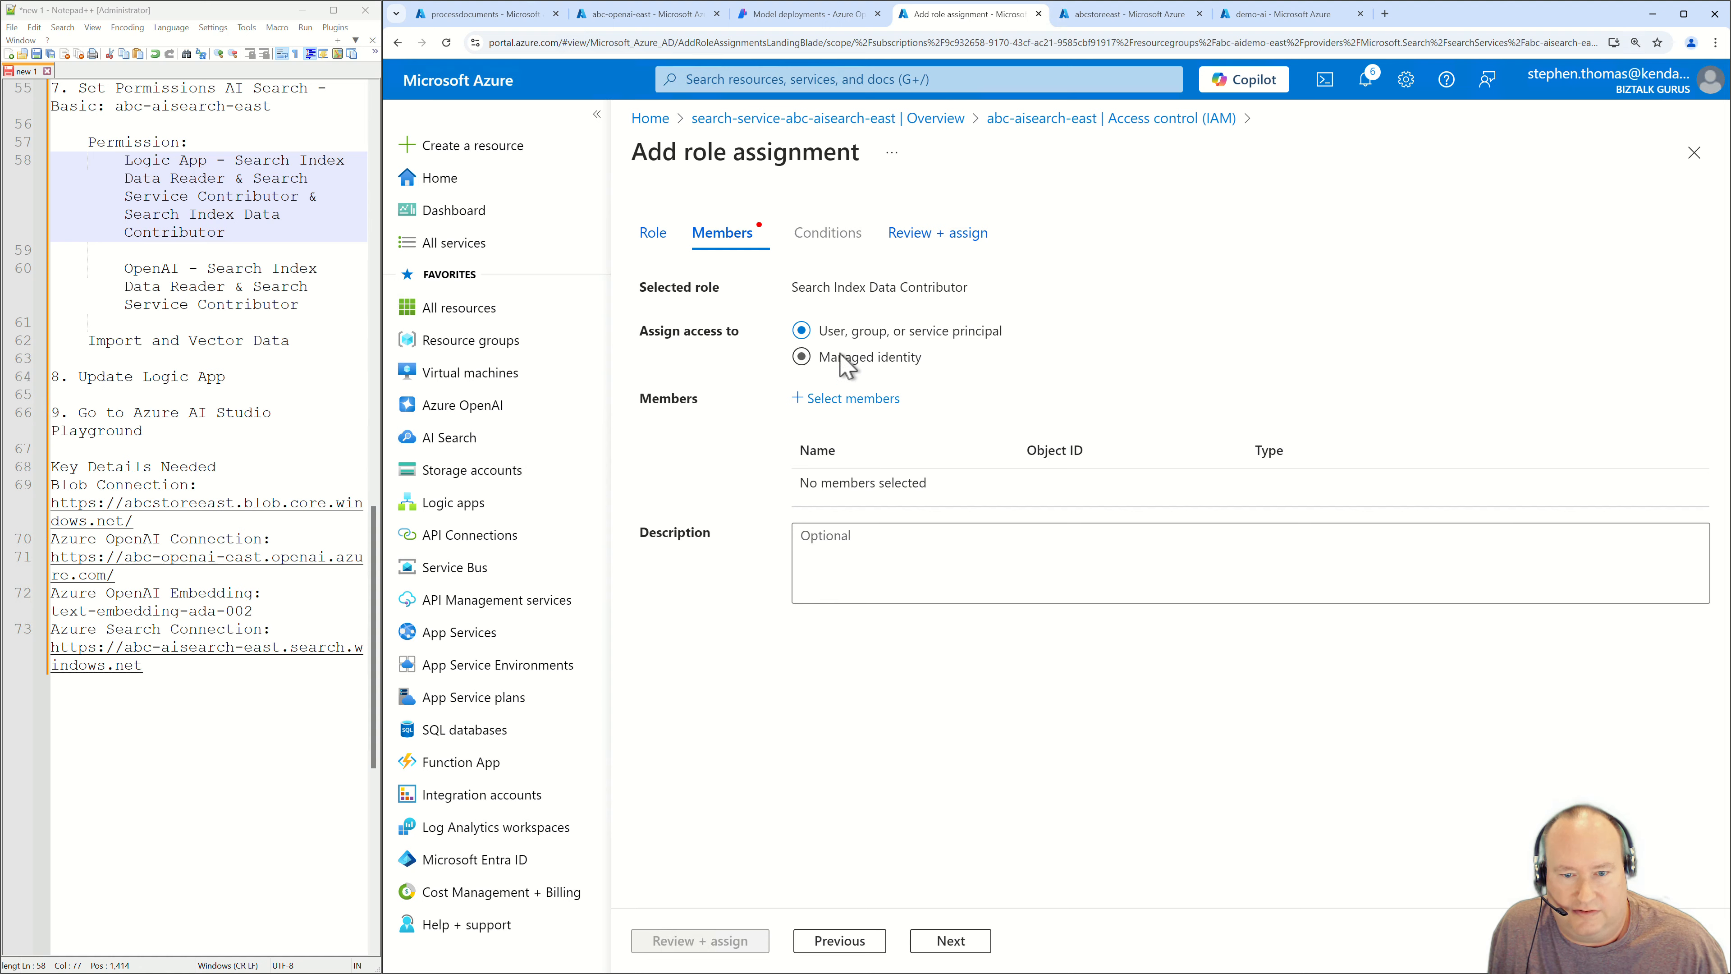
Assign the Search Index Data Contributor role to the managed identity of the Logic App (Standard) abc-logicapp-east.
click(845, 365)
click(852, 401)
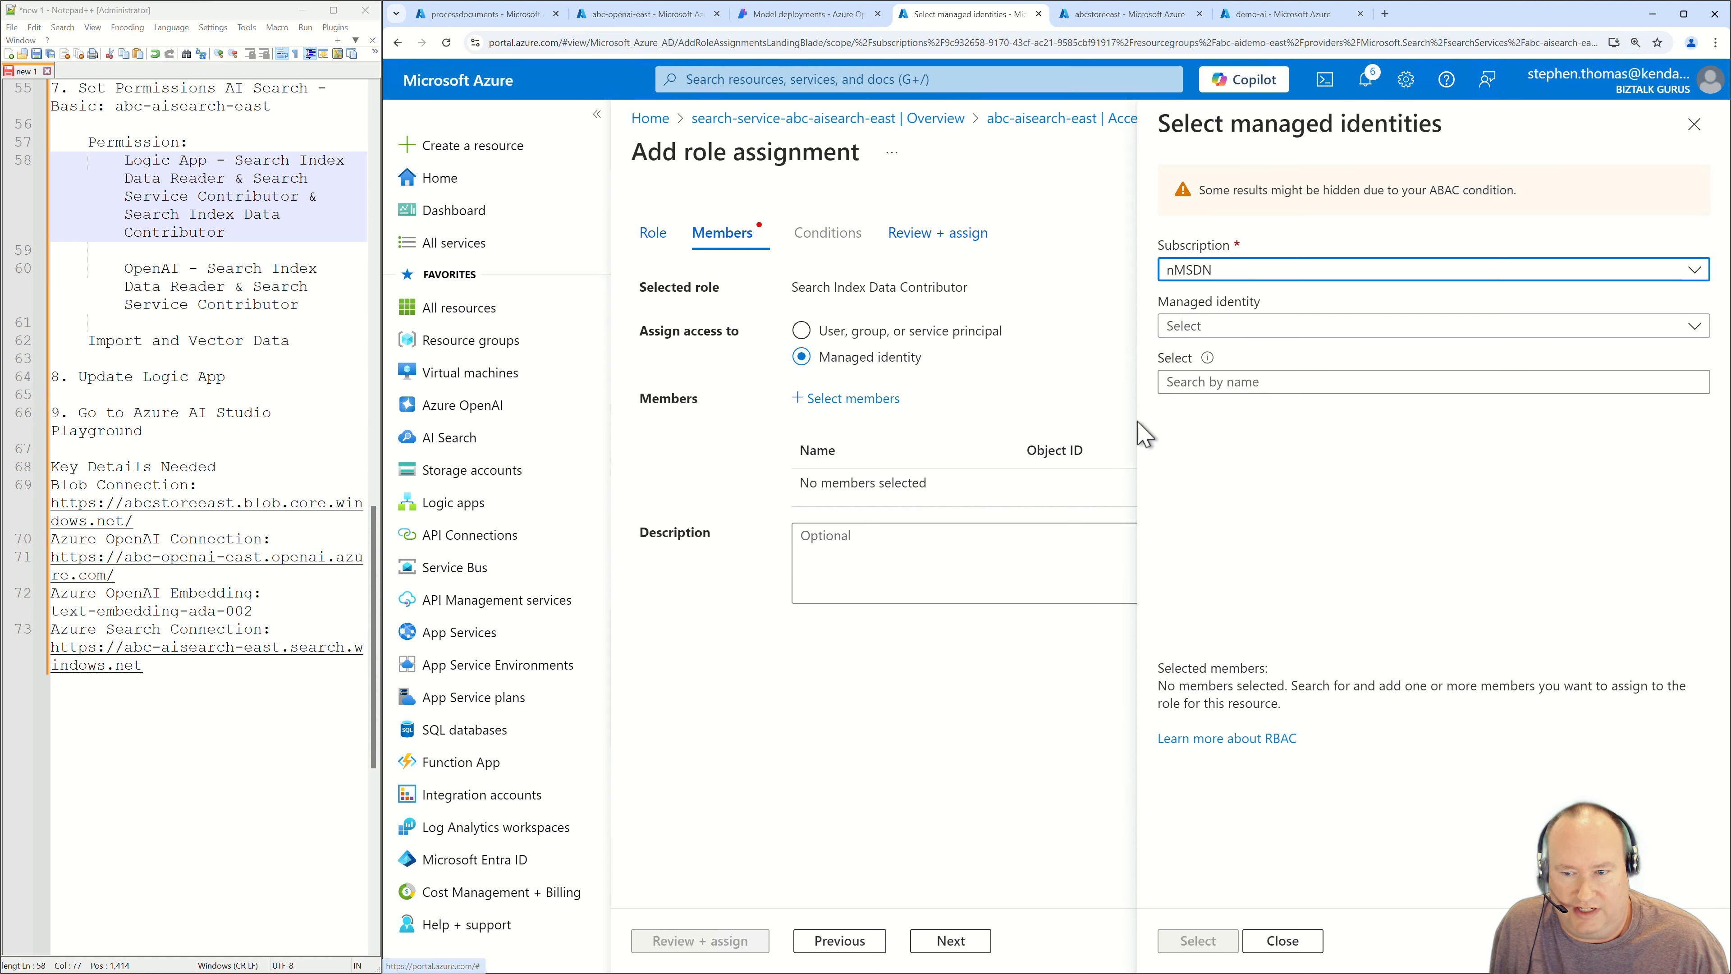
click(1248, 330)
click(1247, 494)
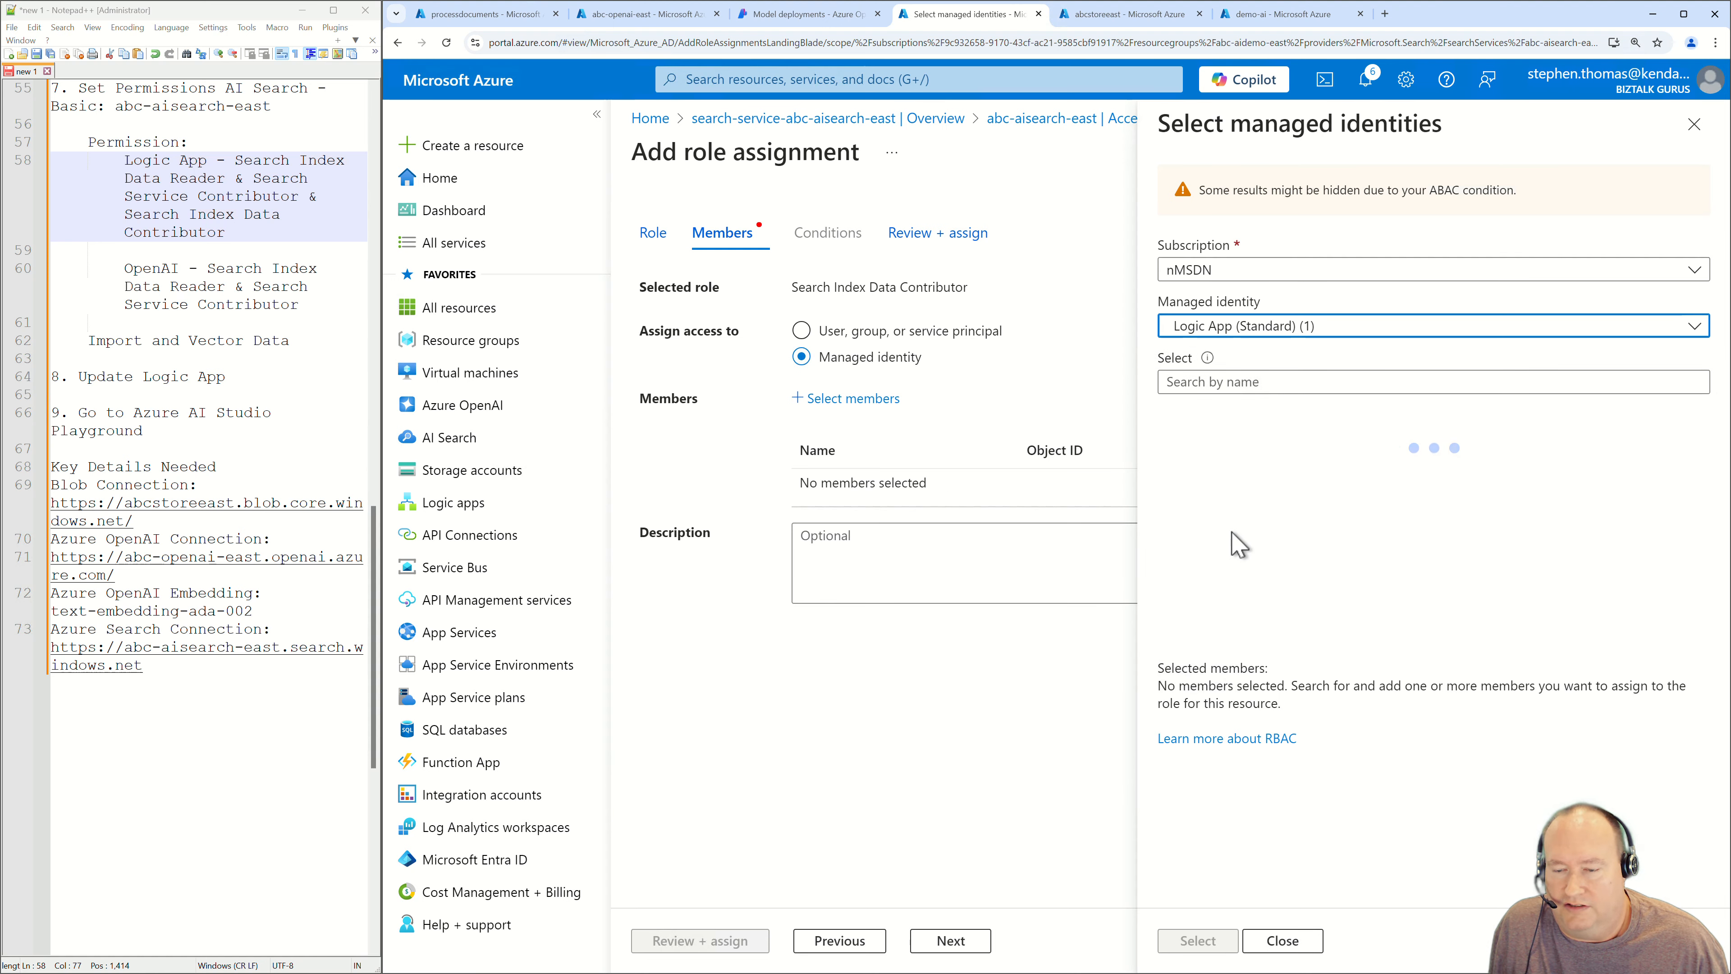
click(1189, 443)
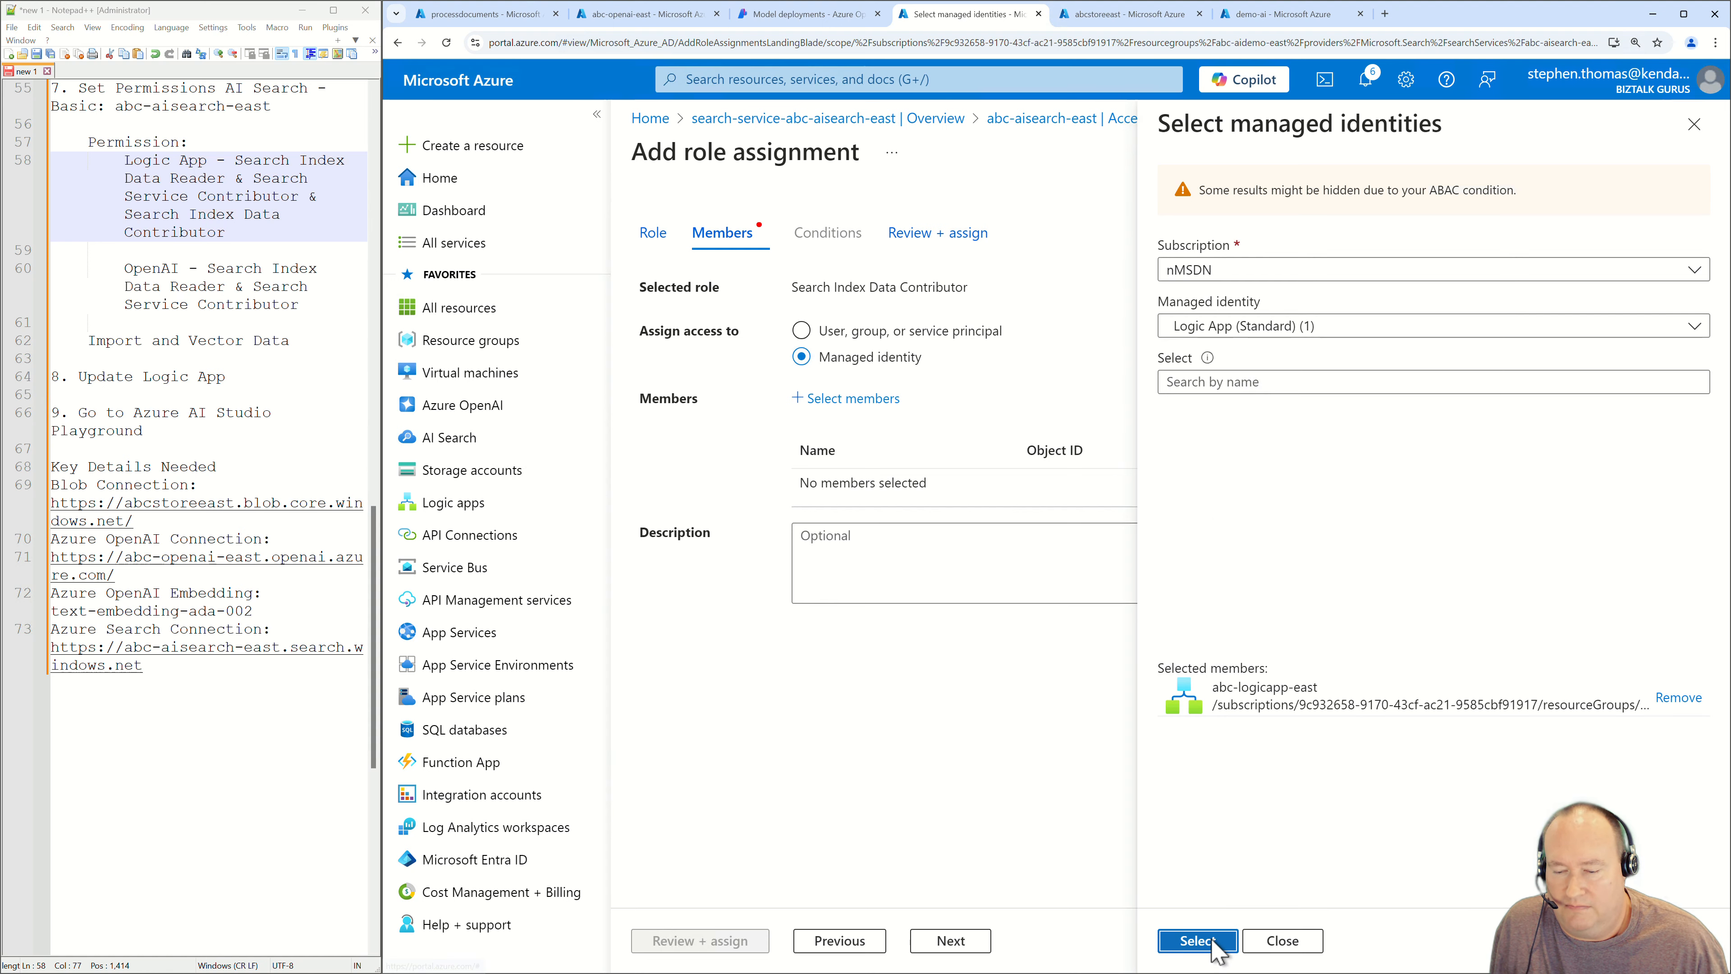
click(1197, 941)
click(701, 942)
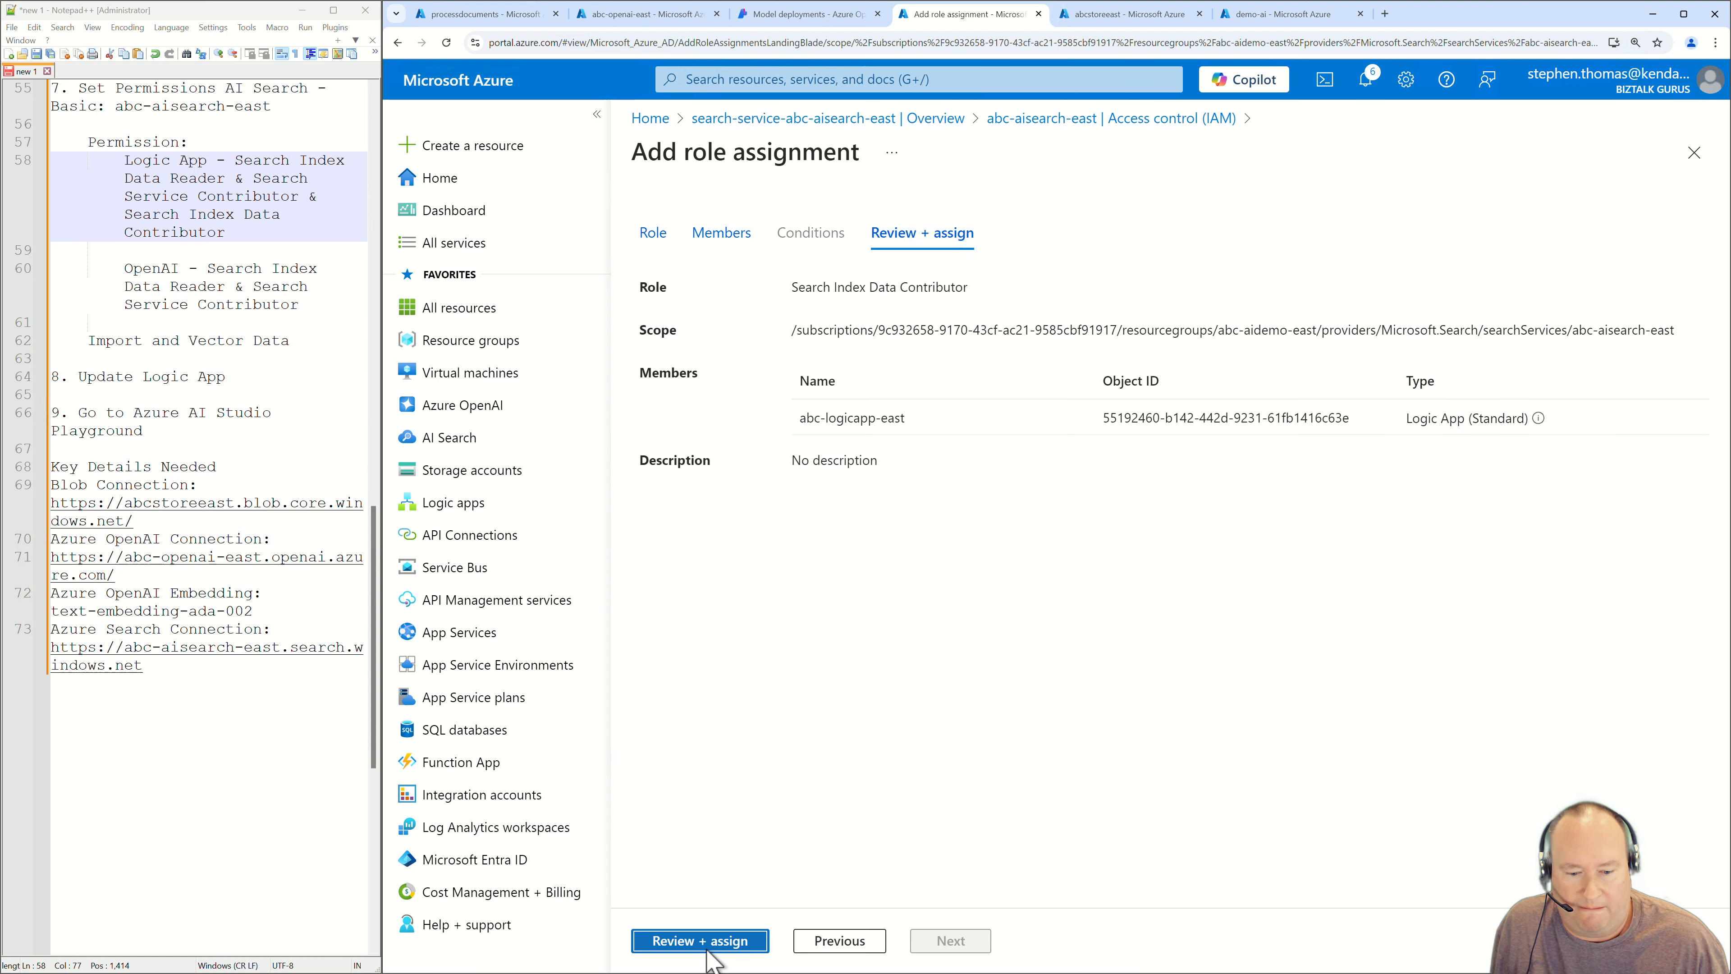
click(707, 953)
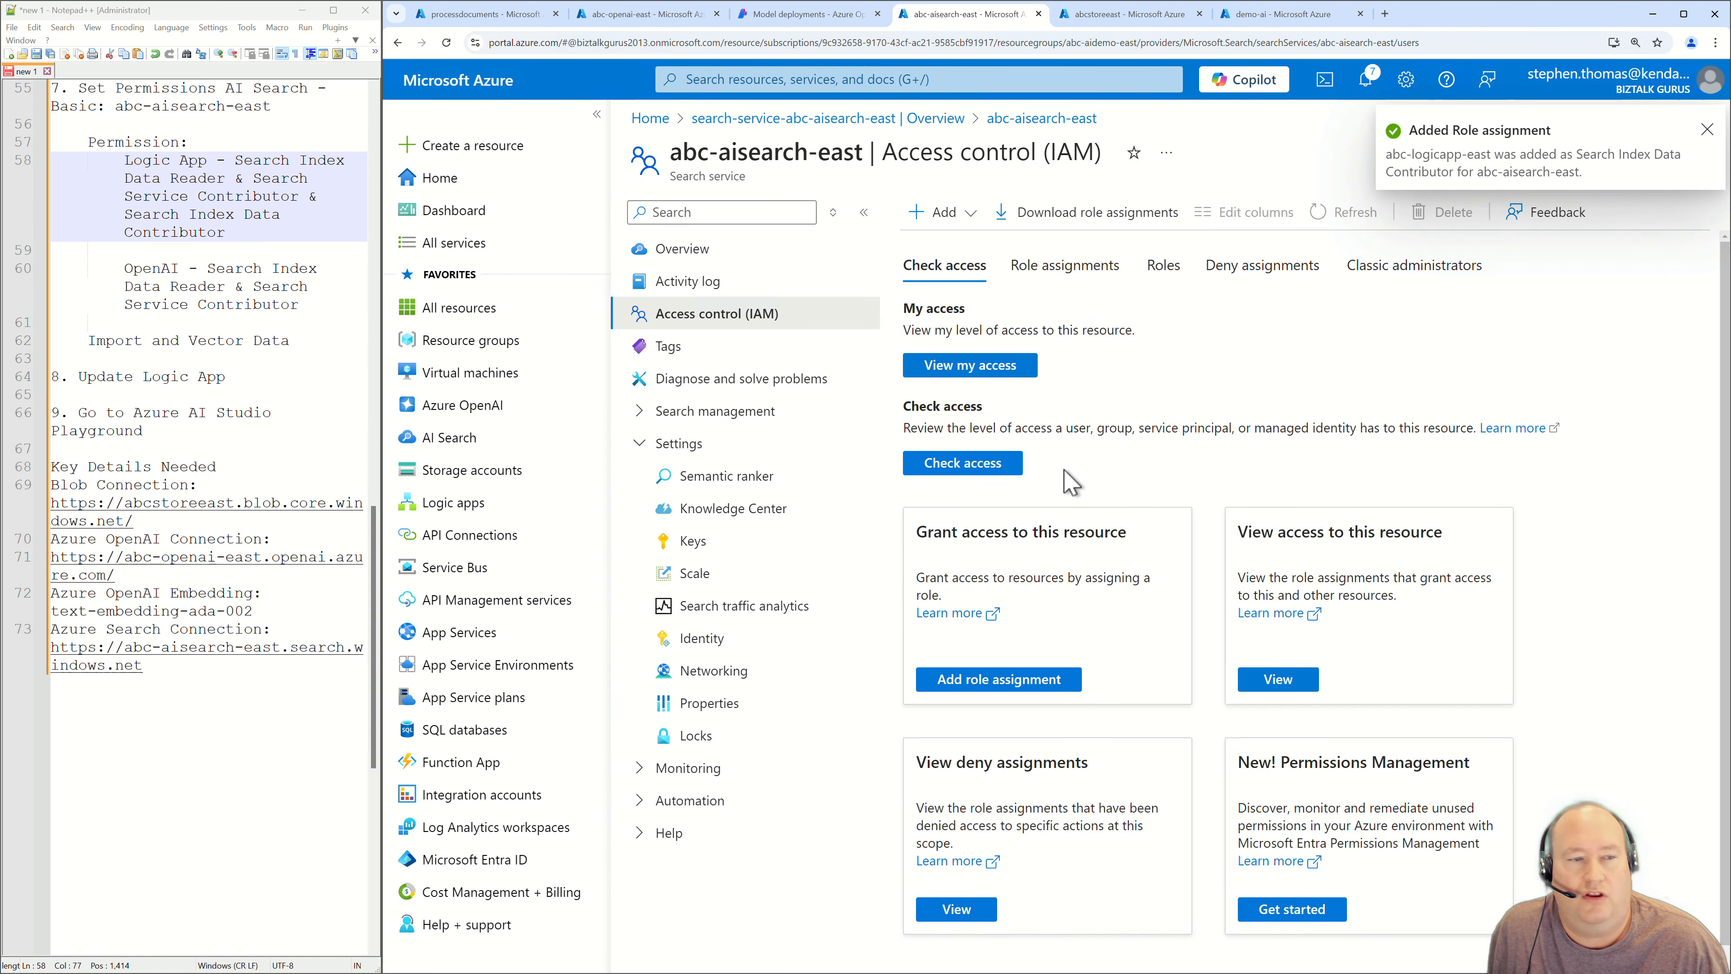
Start Import and vectorize data from the abc-aisearch-east overview with Azure Blob Storage as the data source.
click(326, 381)
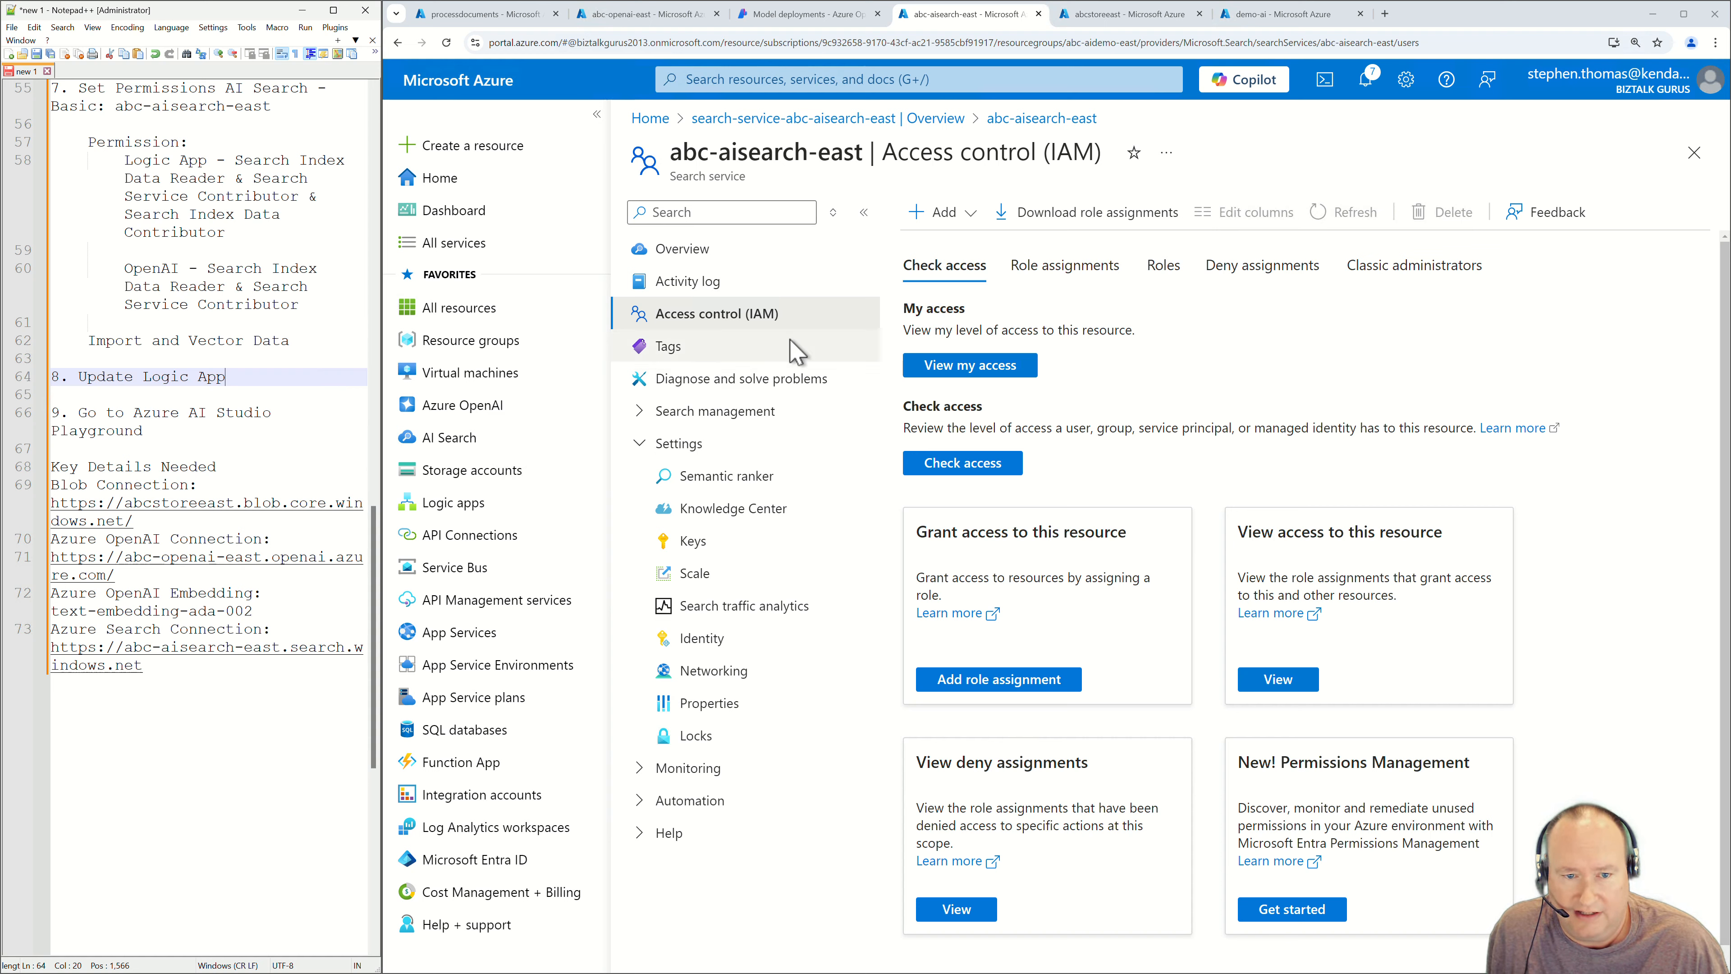
click(706, 251)
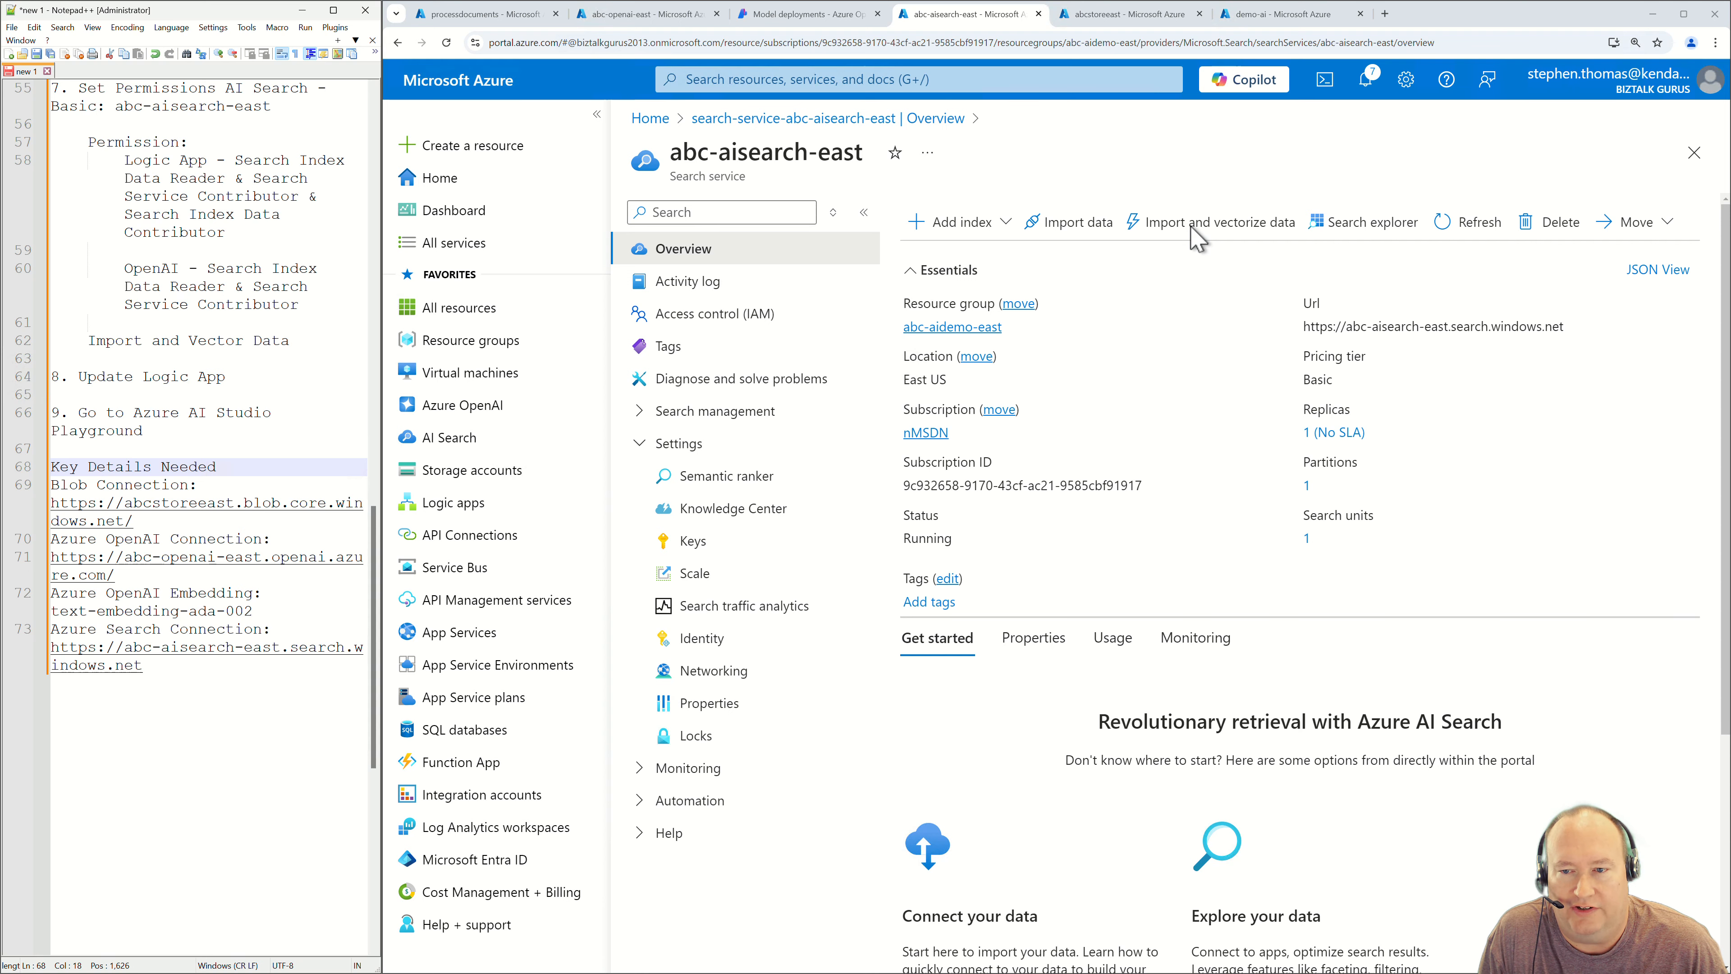
click(1192, 228)
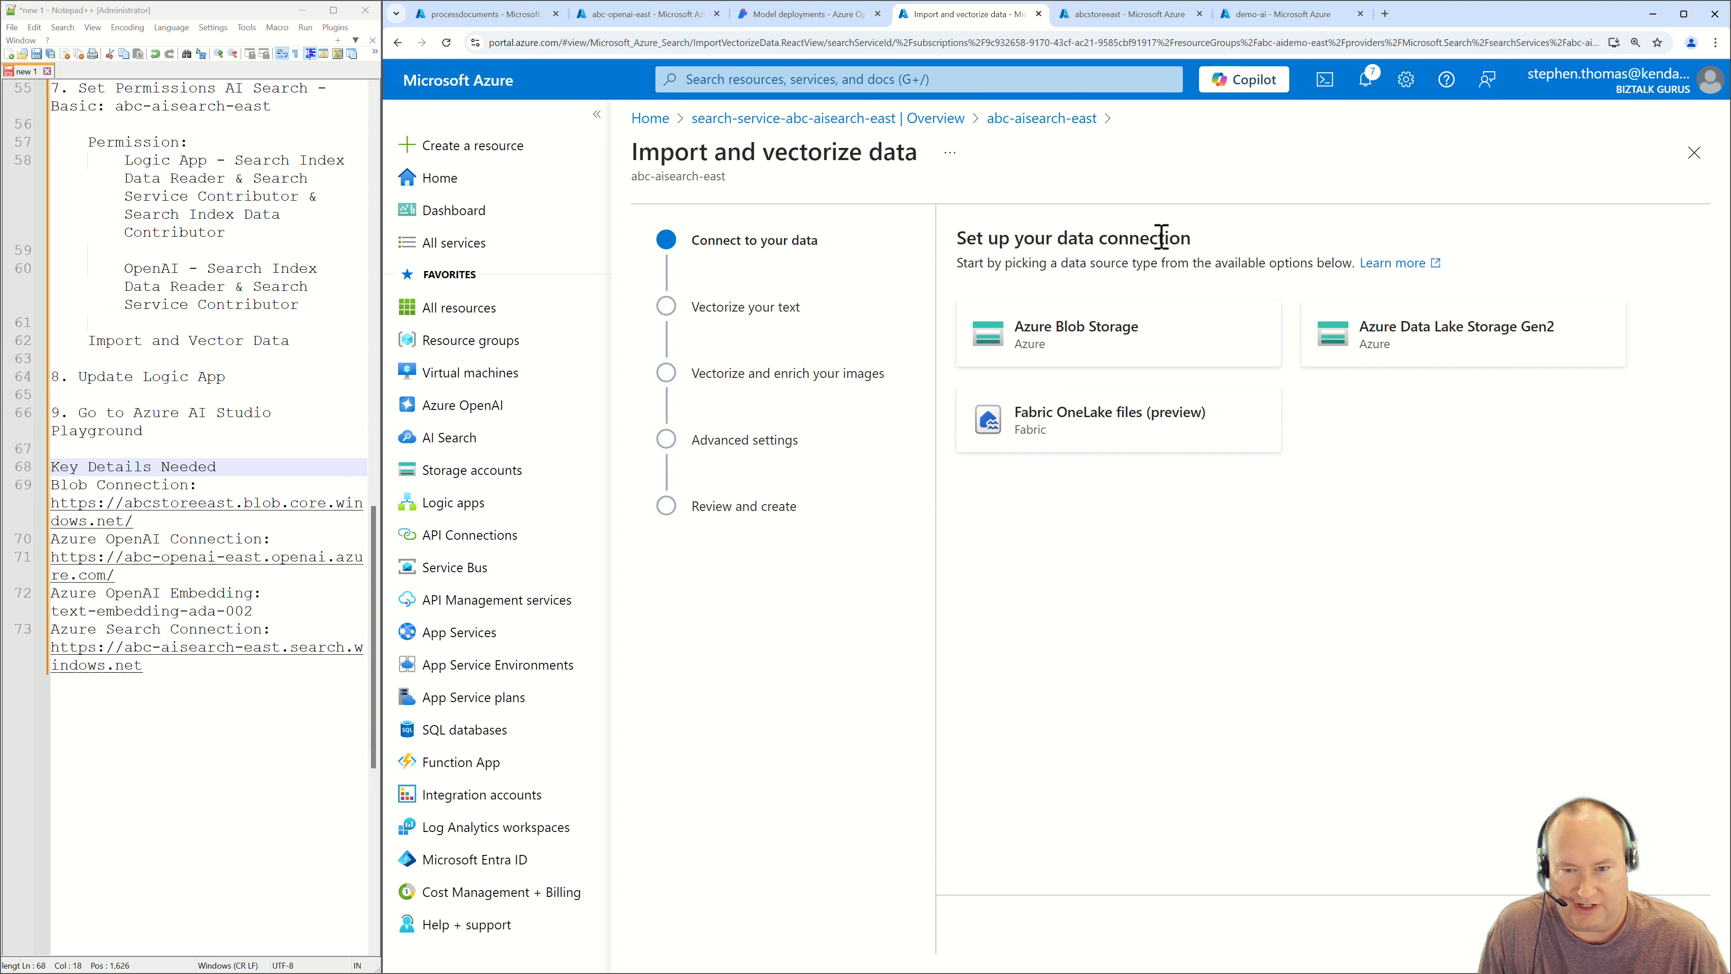
click(1064, 359)
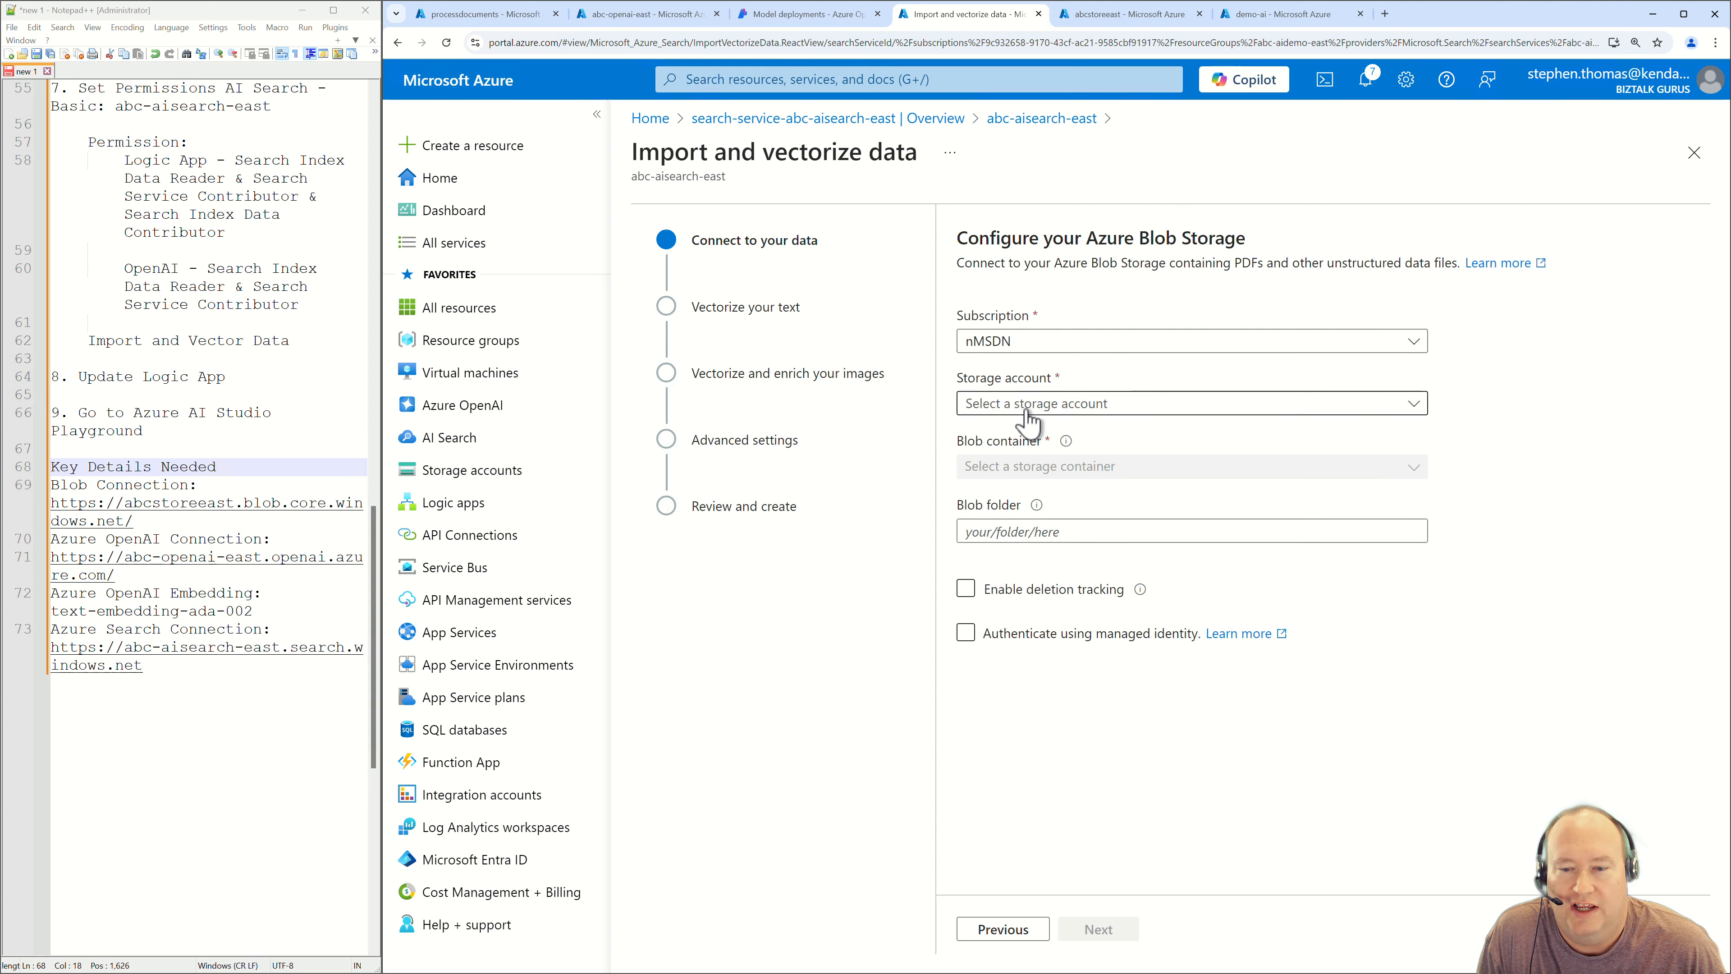
Connect the import to storage account abcstoreeast and blob container search, authenticating with the system-assigned managed identity.
click(1027, 410)
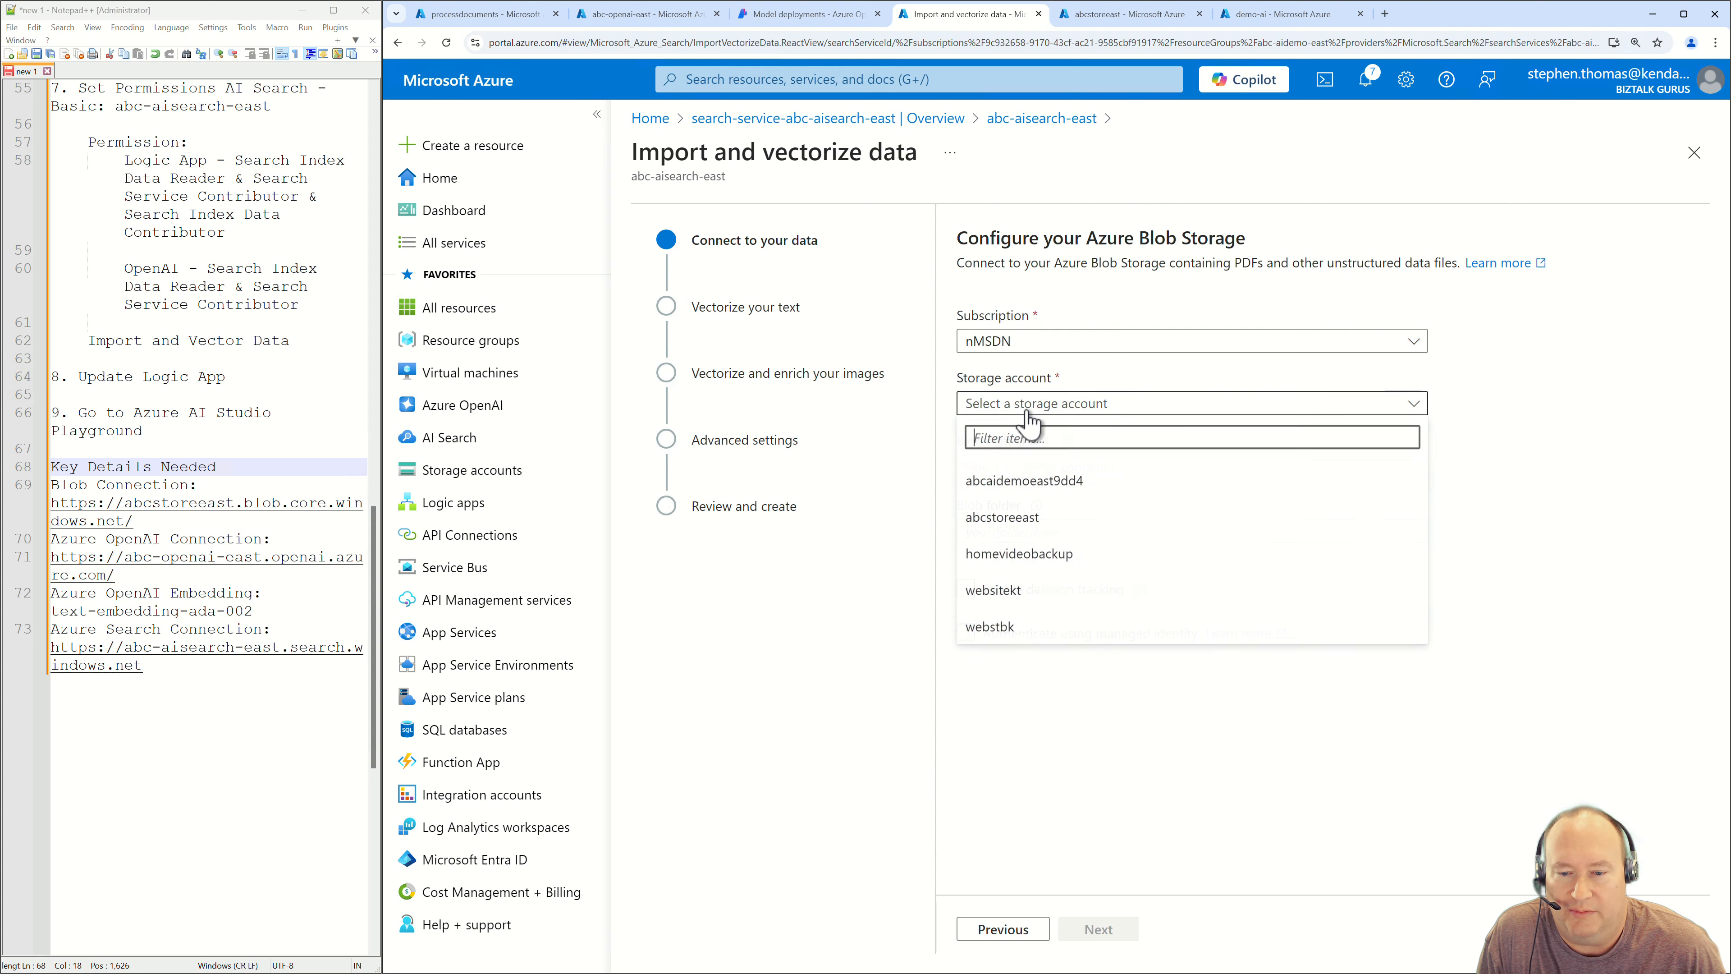
click(1020, 527)
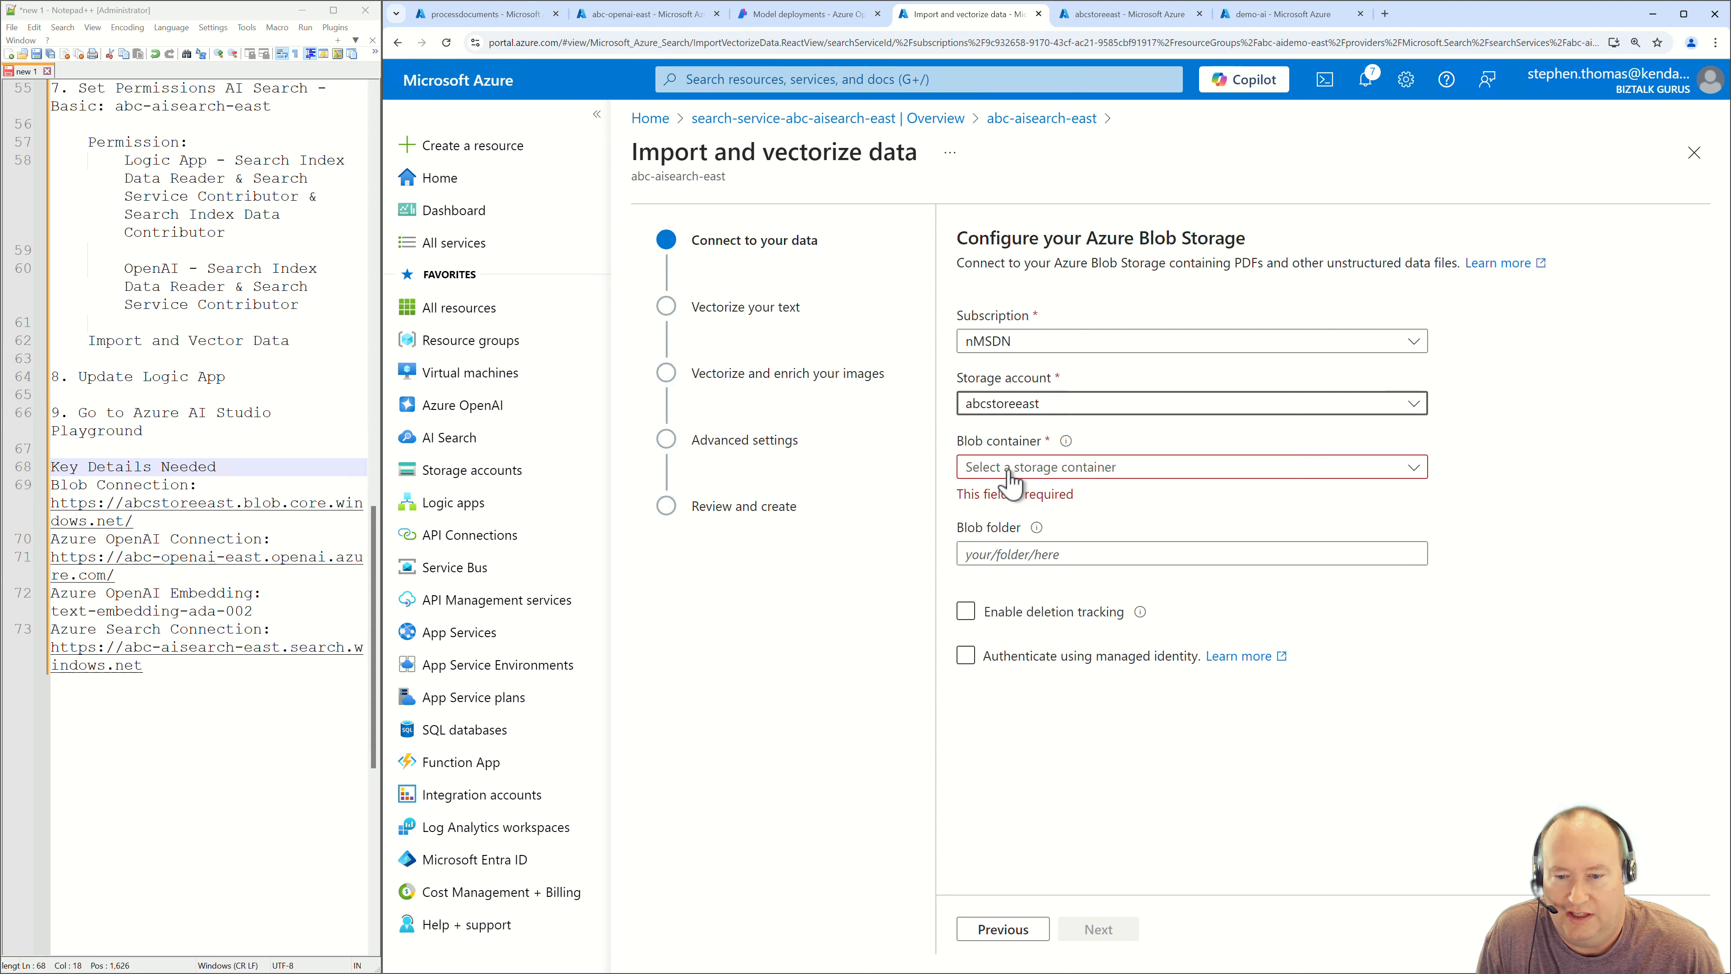
click(1000, 470)
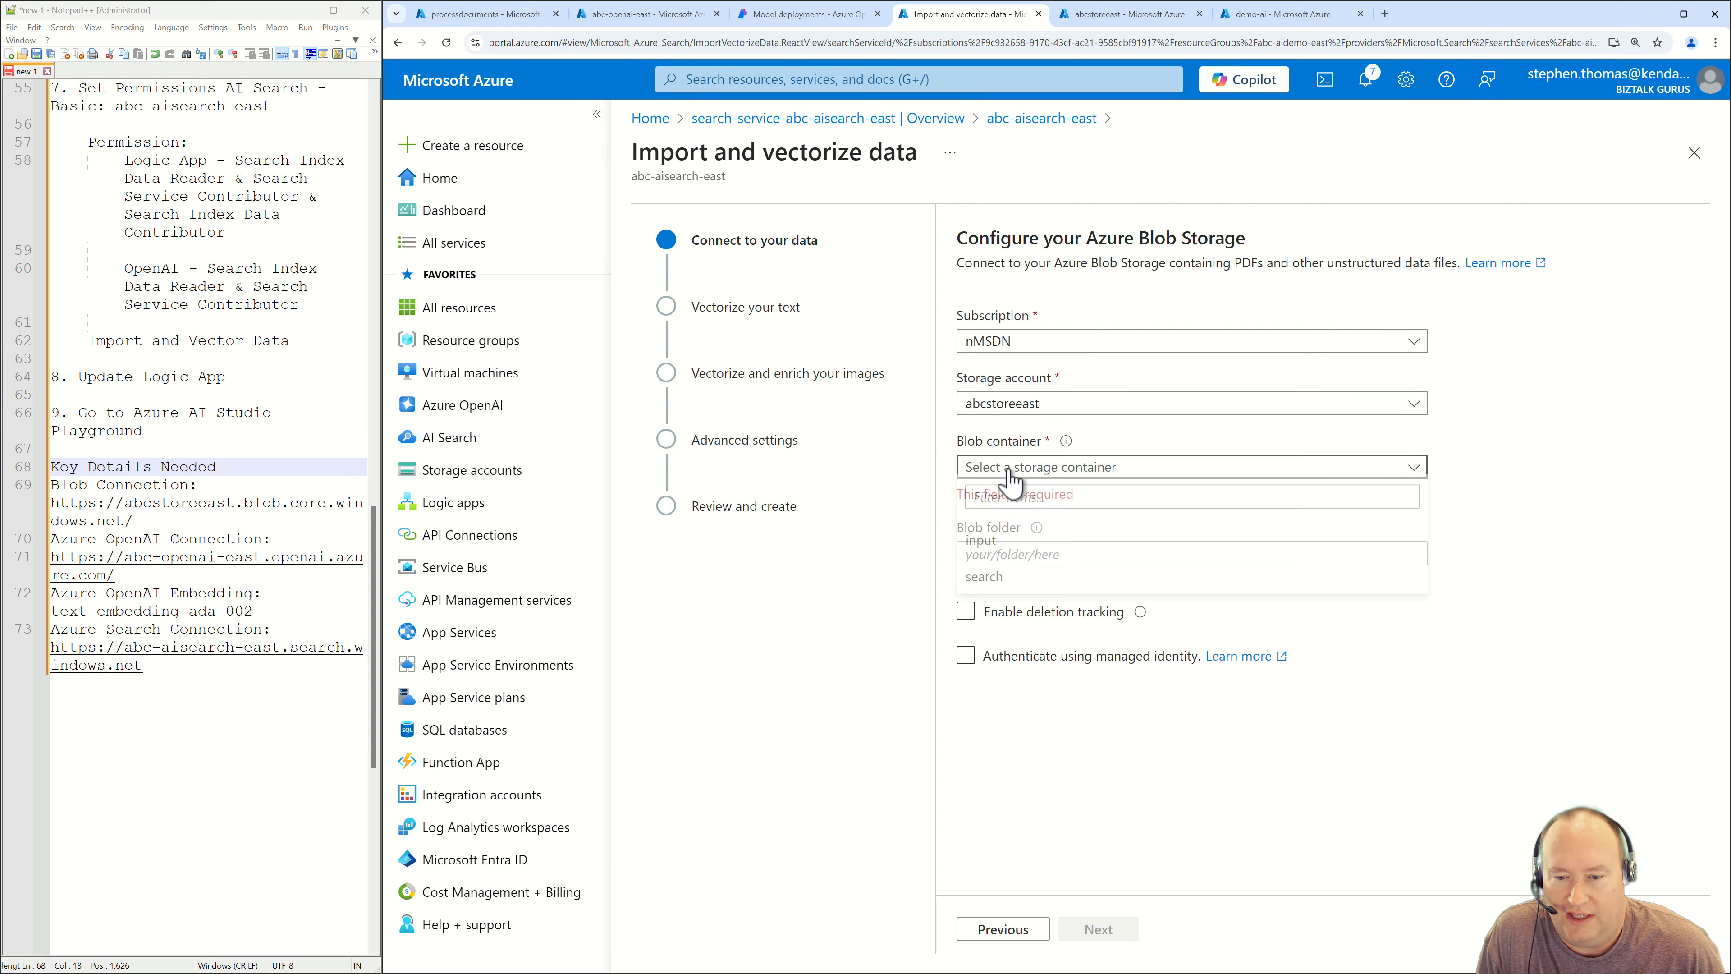
click(985, 583)
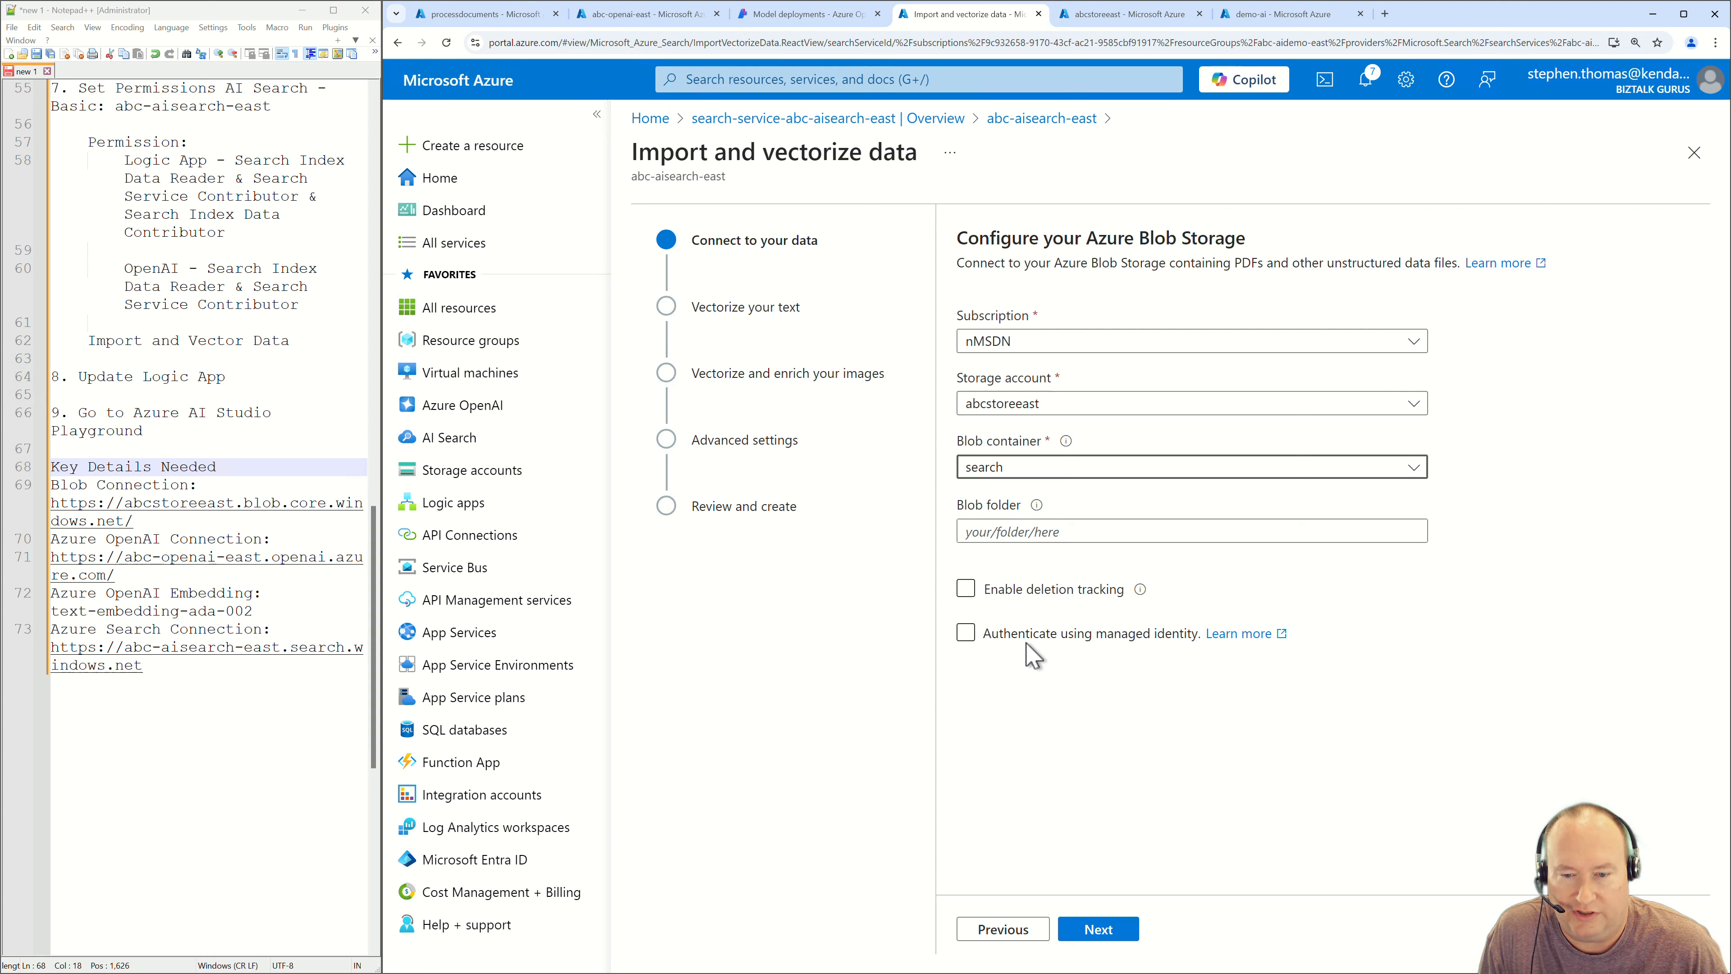
click(964, 633)
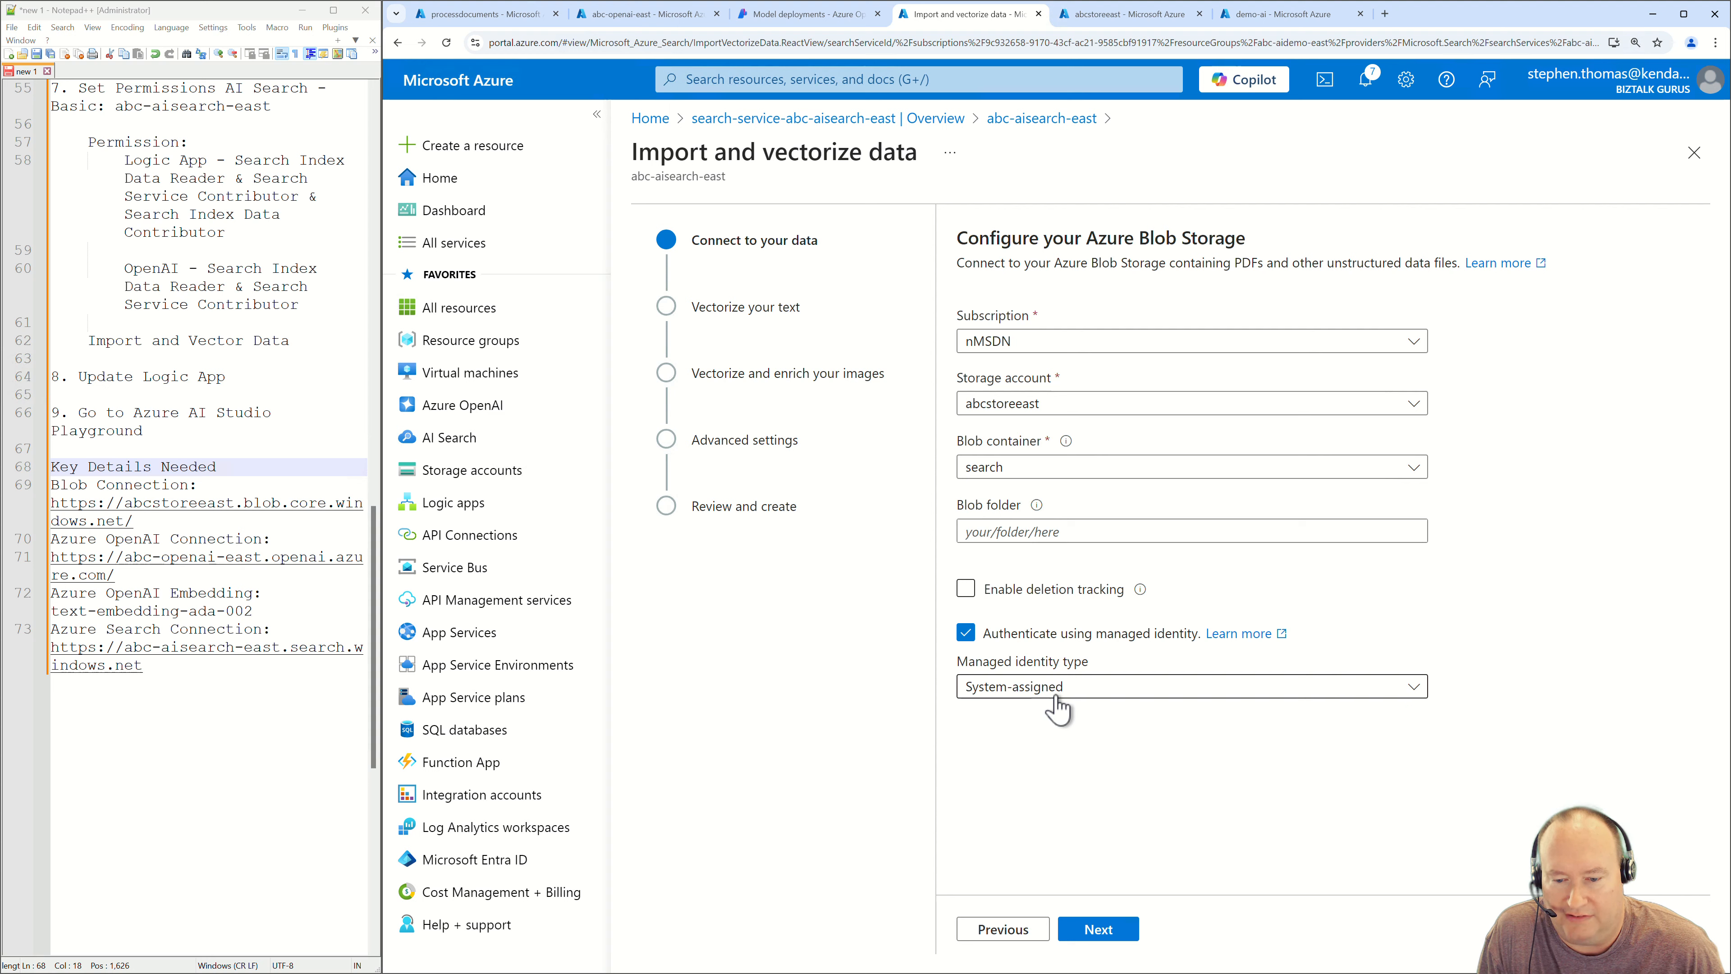
click(1104, 931)
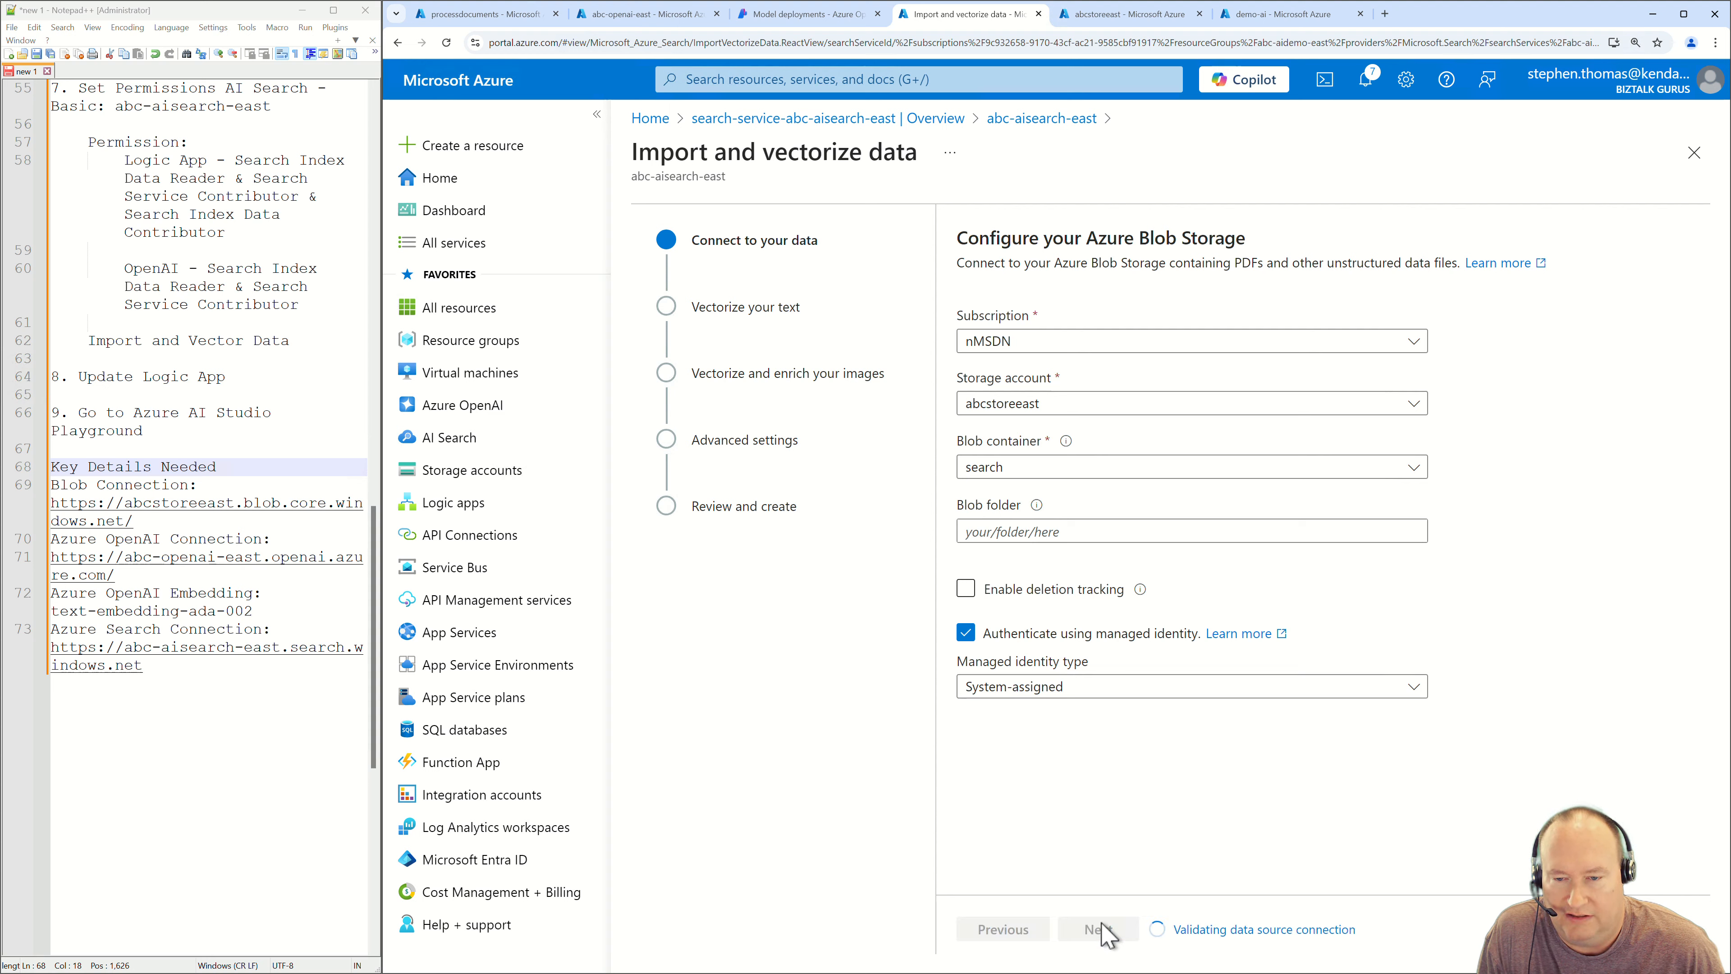
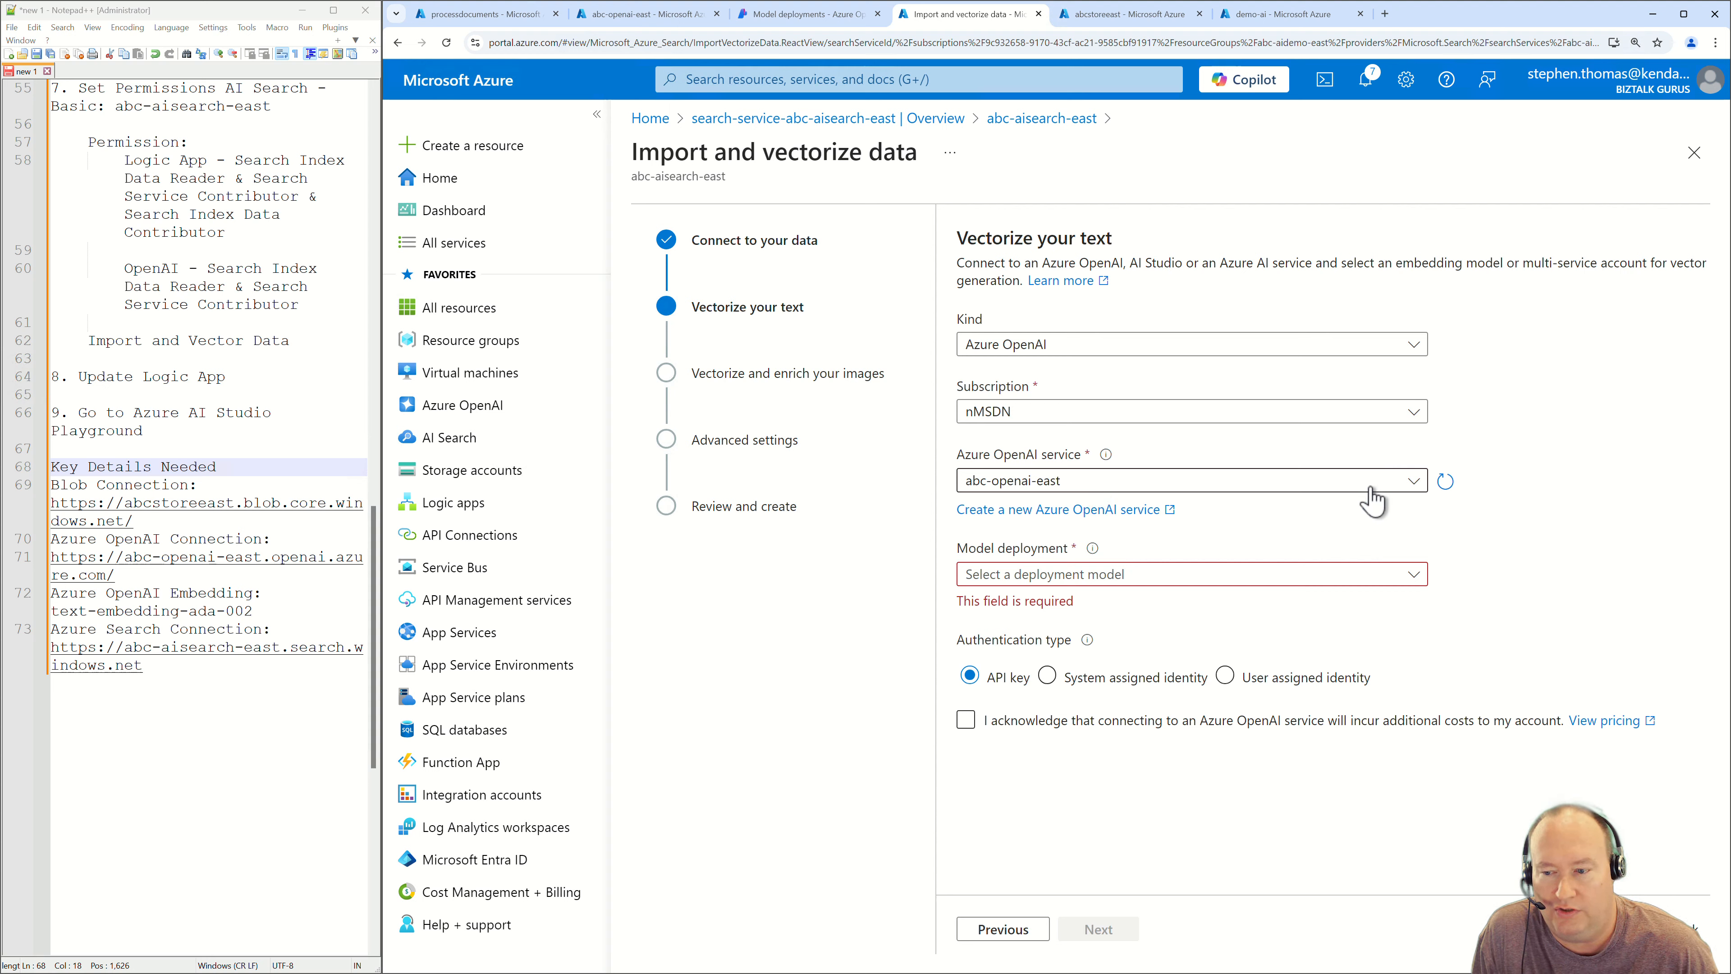
Set text vectorization to the abc-openai-east service, text-embedding-ada-002 deployment and system assigned identity, and acknowledge the additional costs.
click(1410, 489)
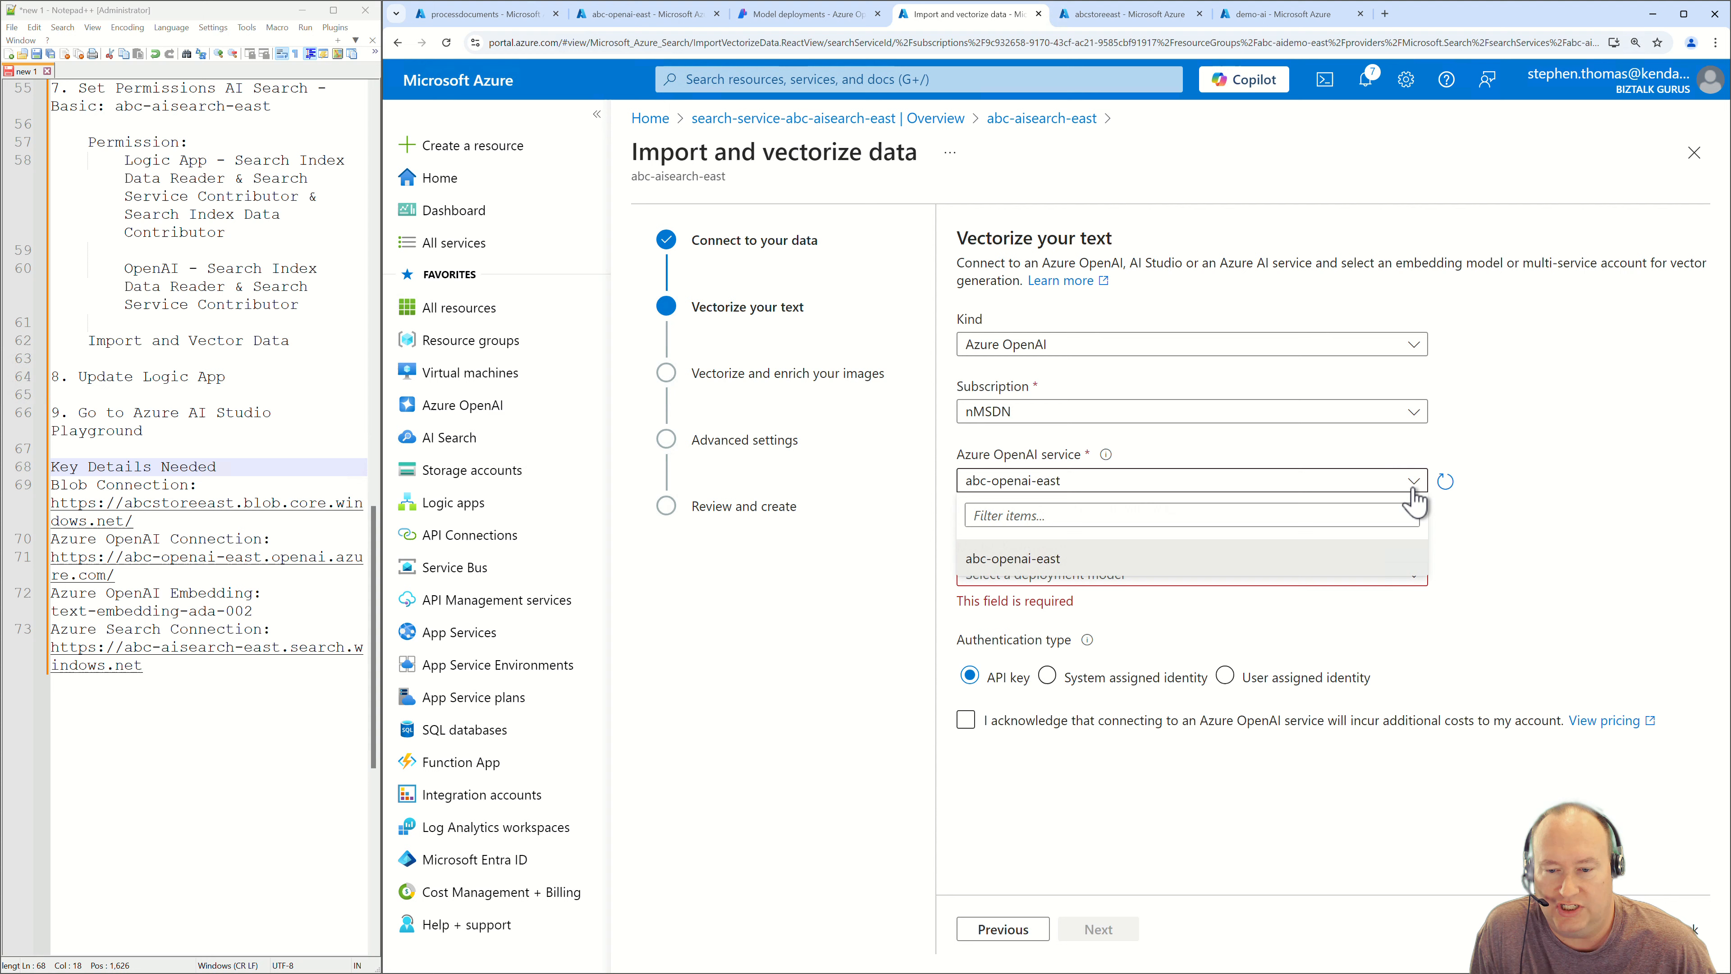
click(1377, 565)
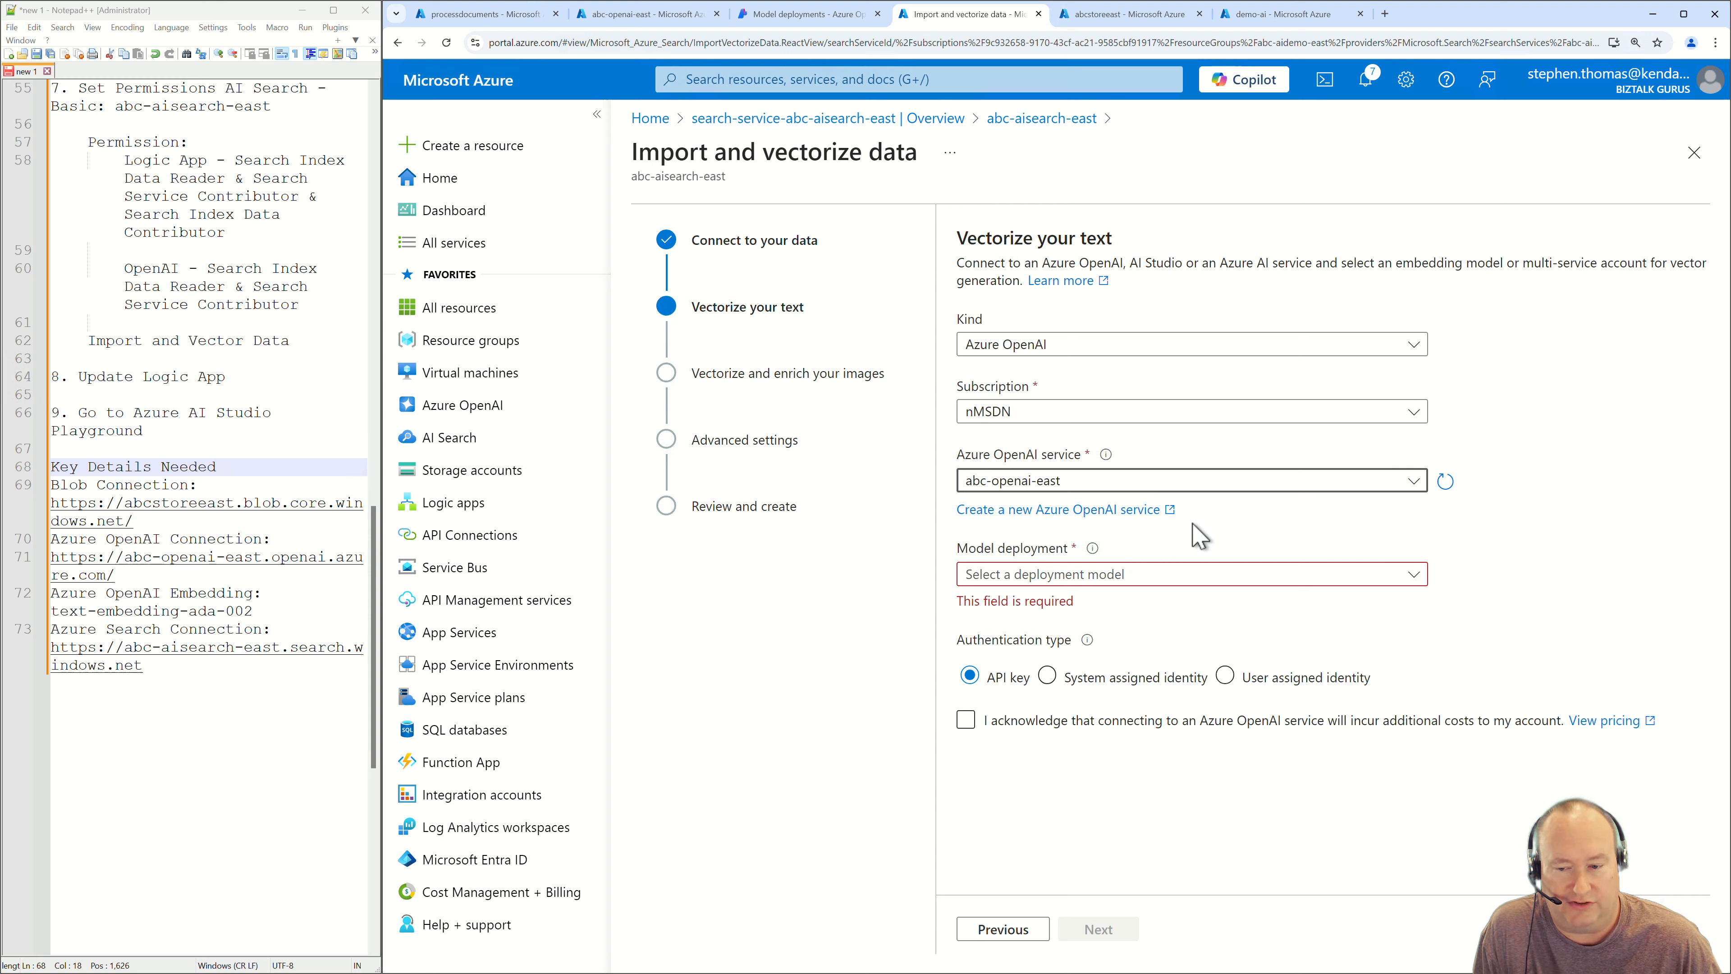
click(1093, 576)
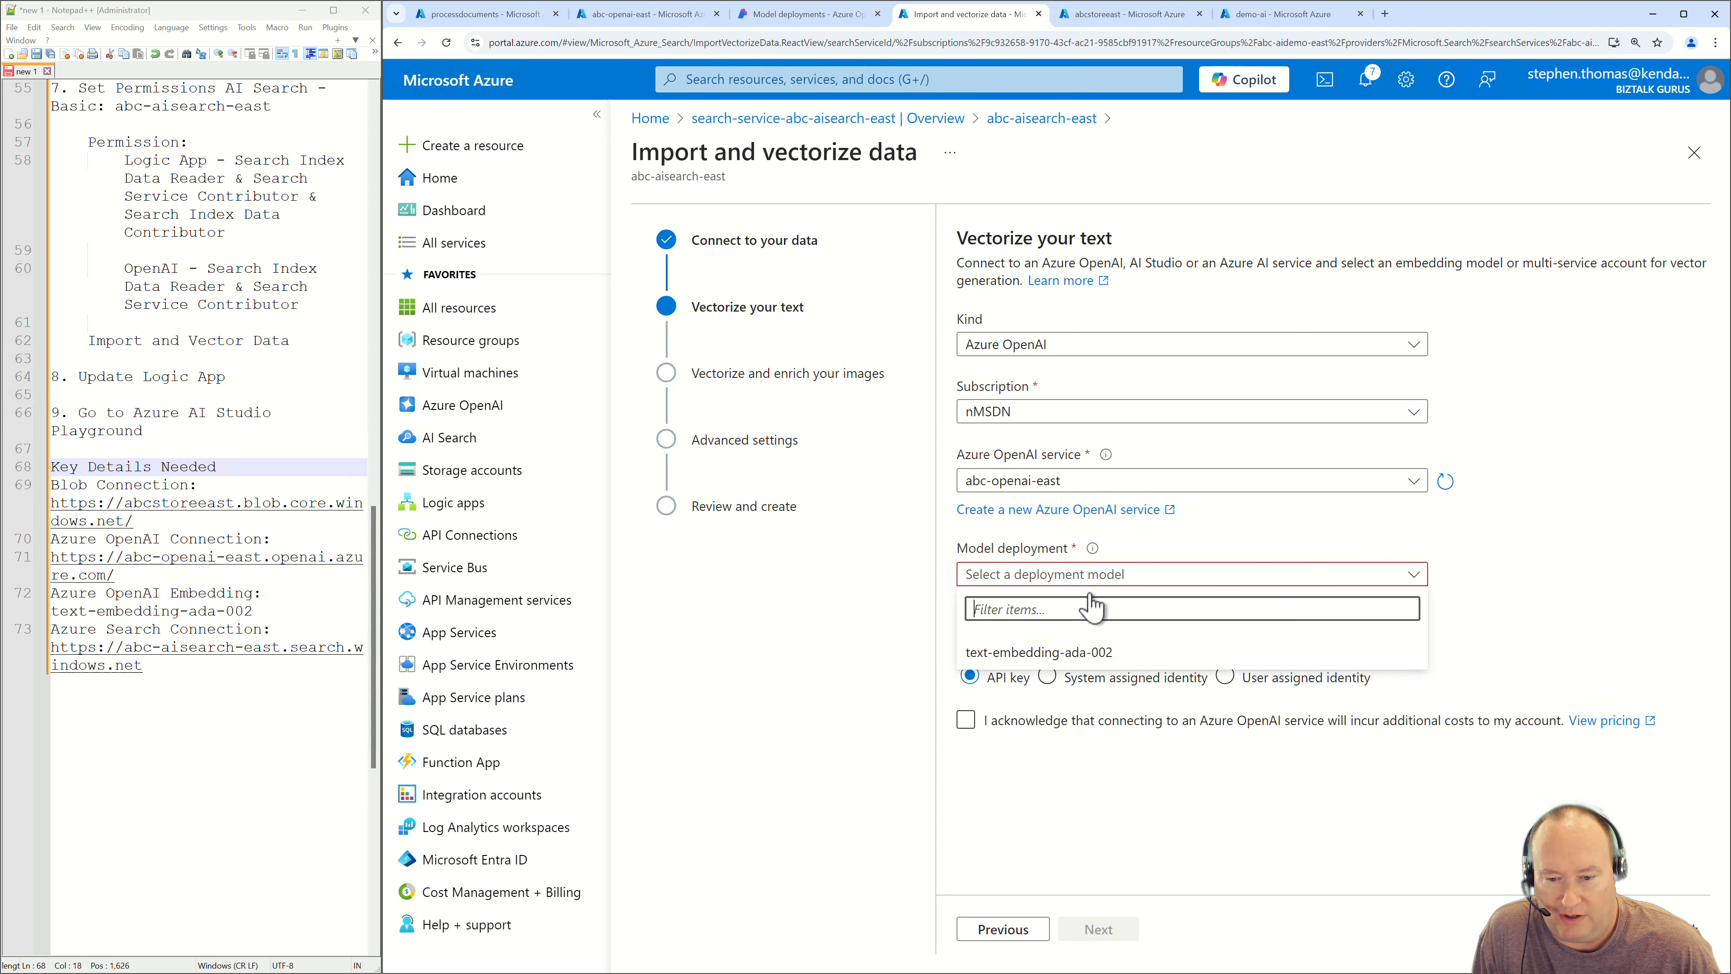
click(1004, 655)
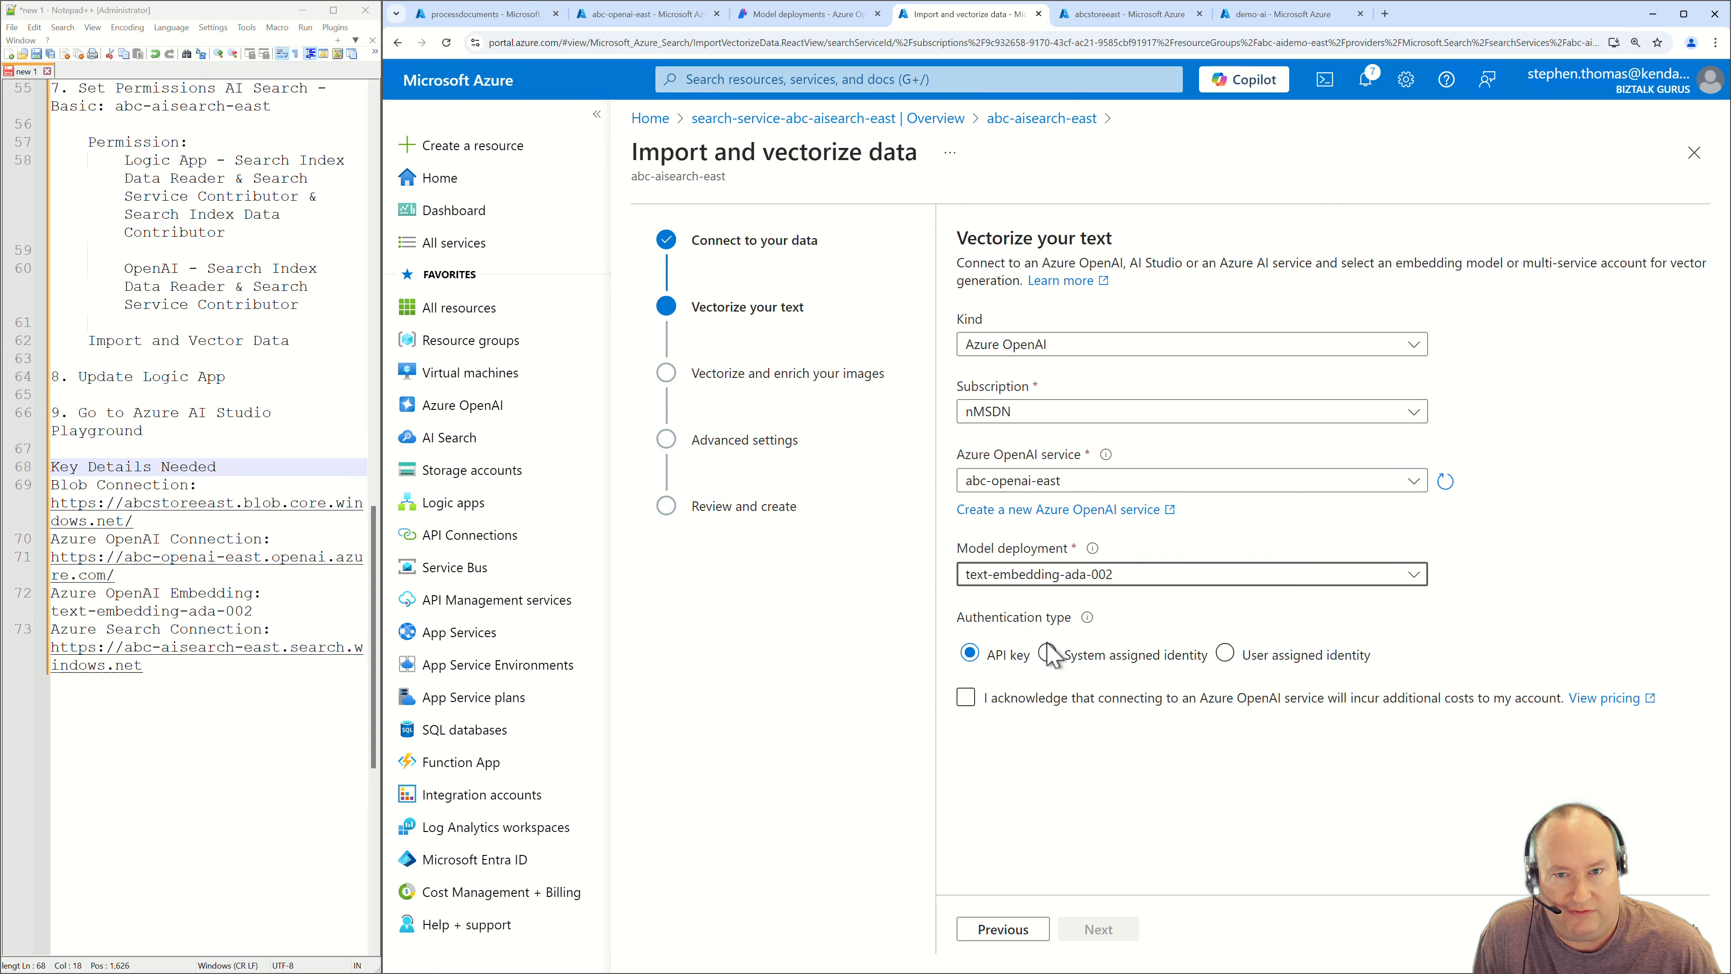
click(1047, 655)
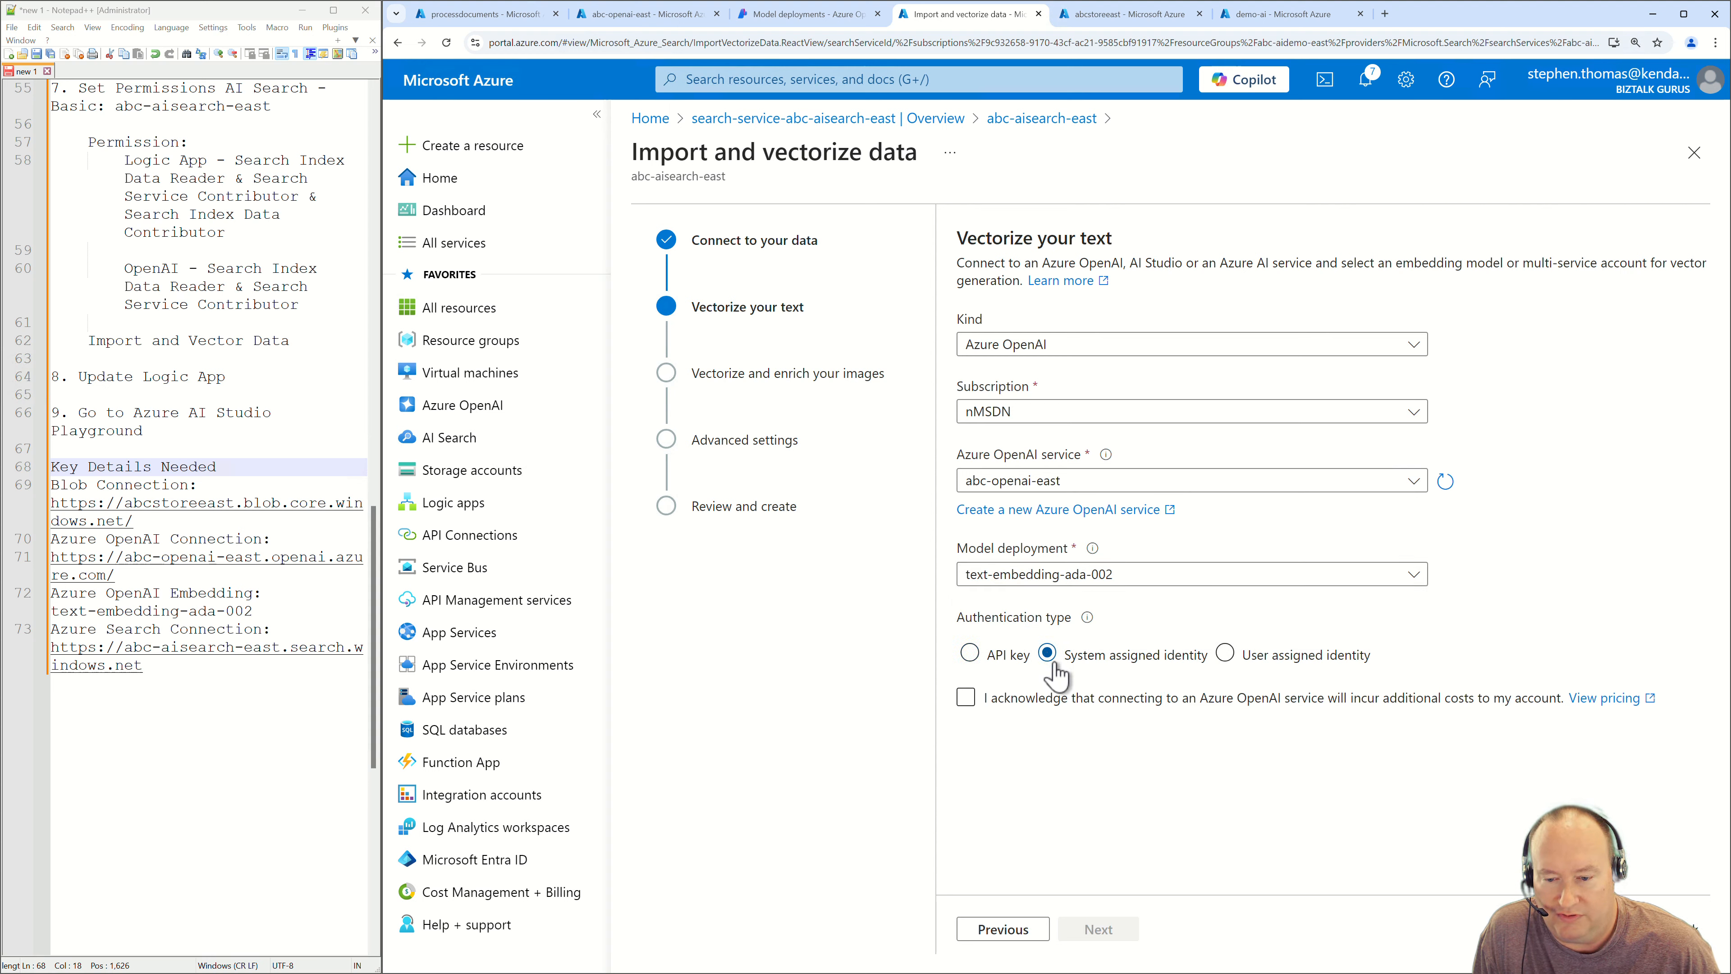
click(965, 698)
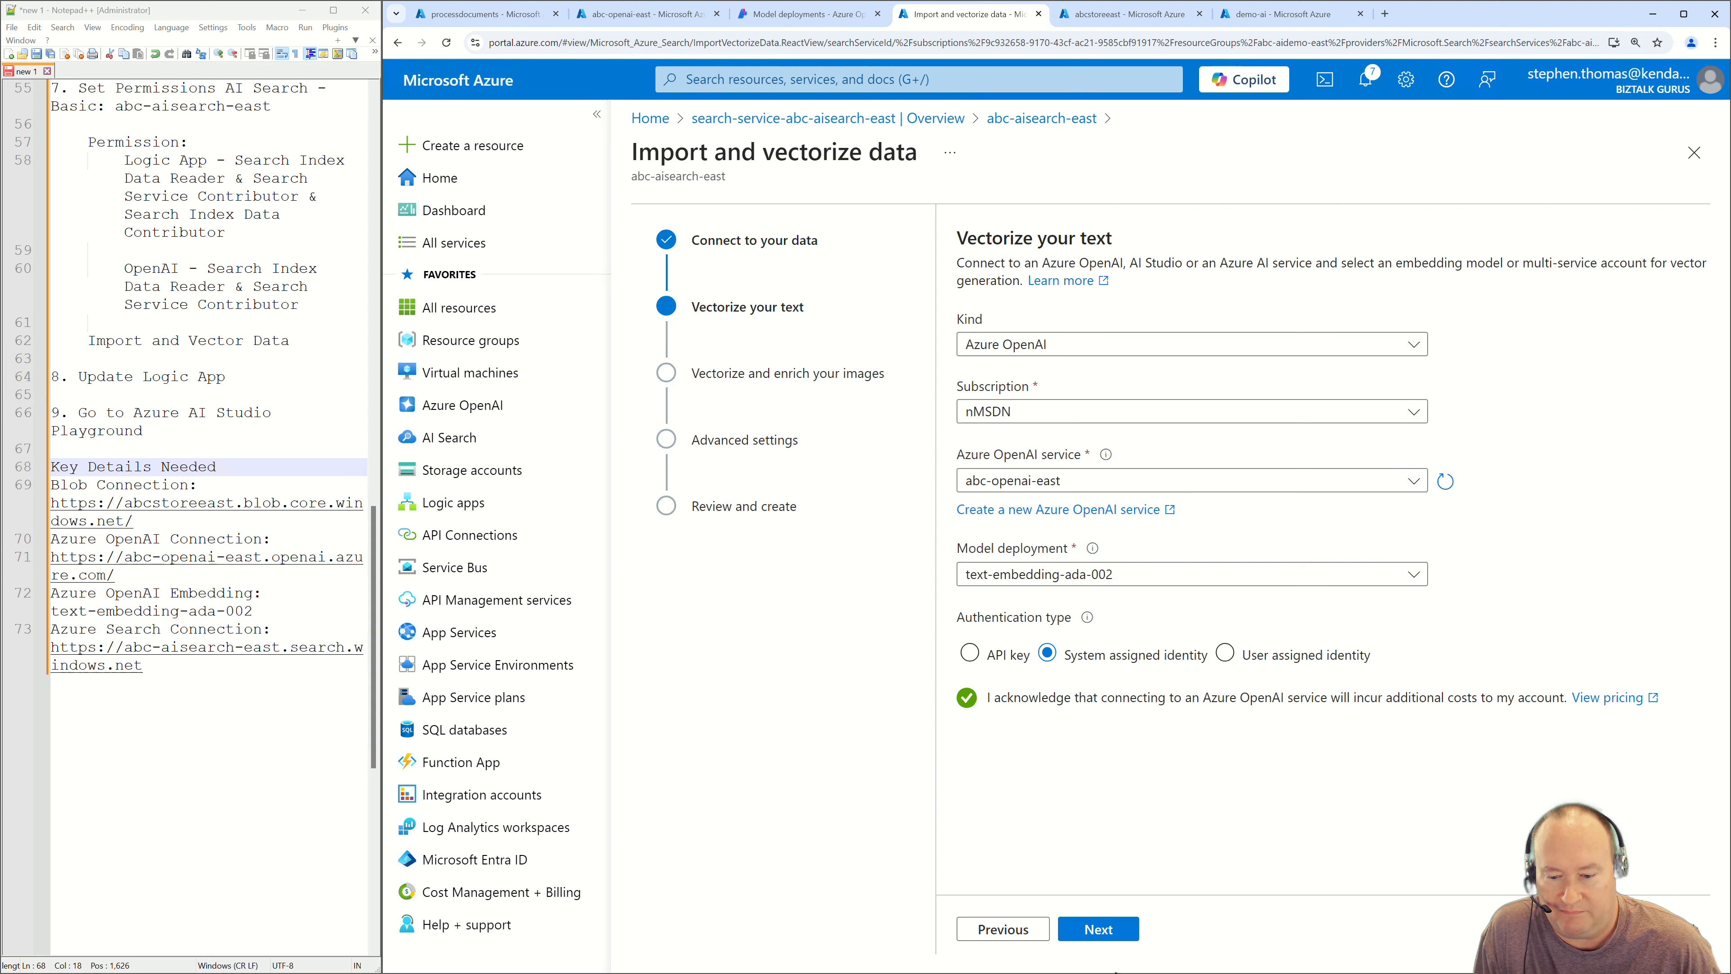
Advance to Review and create, keeping image vectorization and text extraction off, semantic ranker enabled and the indexing schedule at Once.
click(1098, 929)
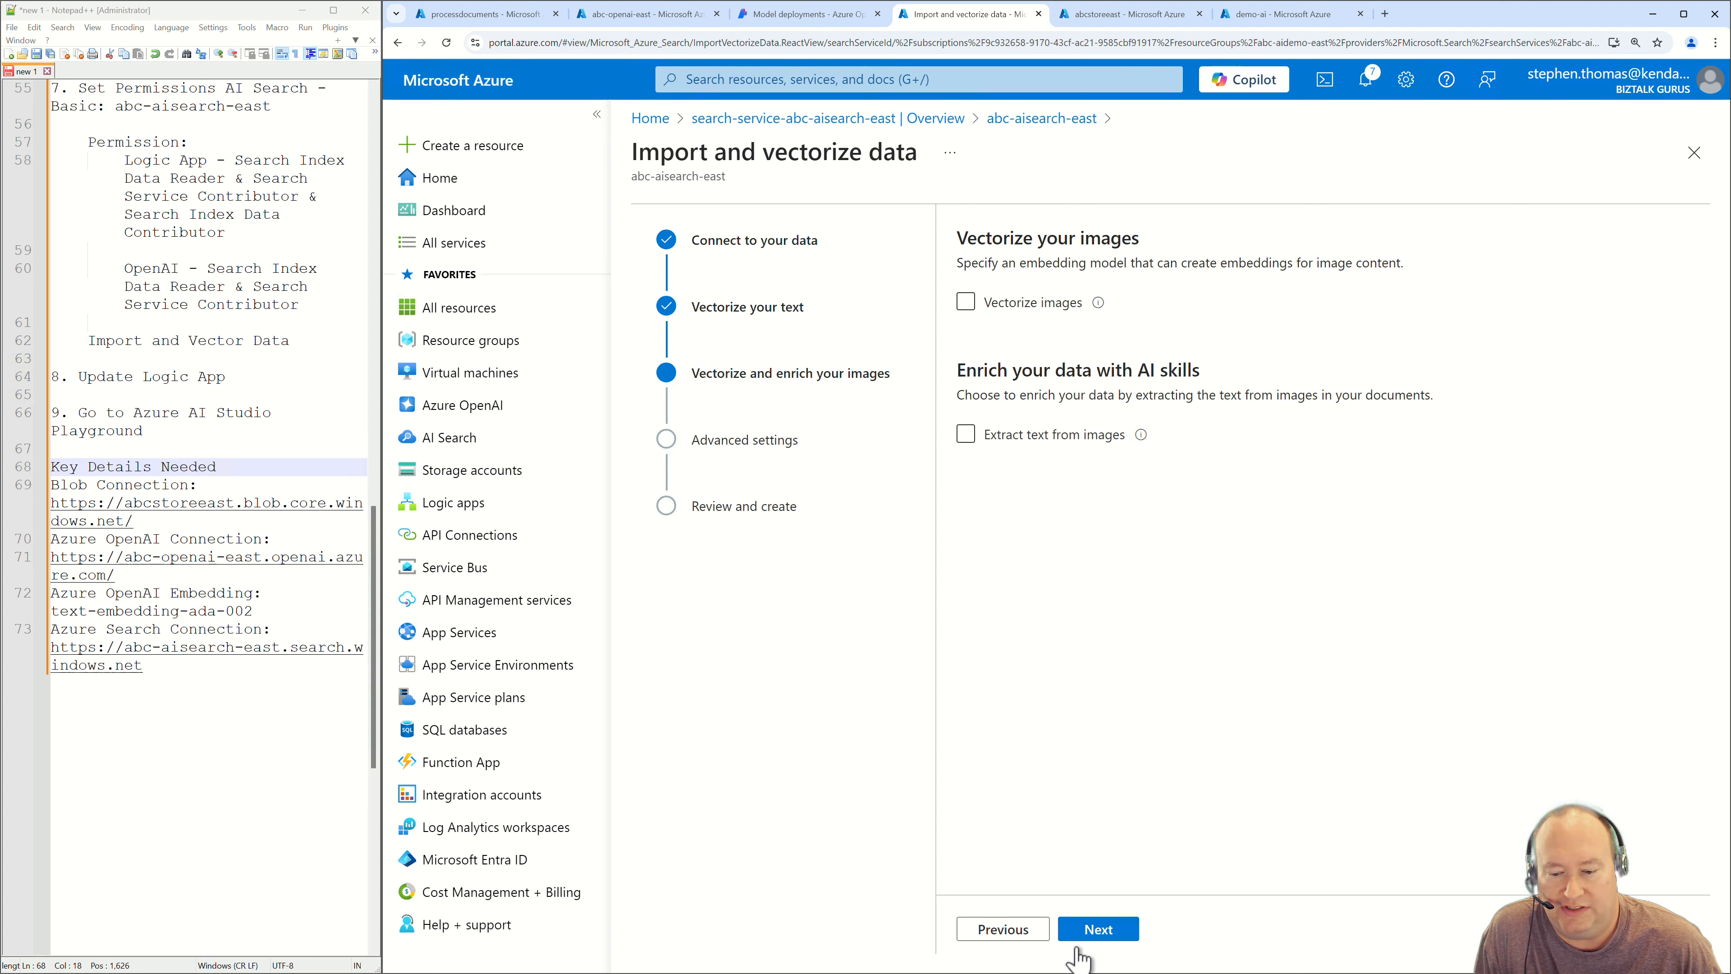
click(1093, 933)
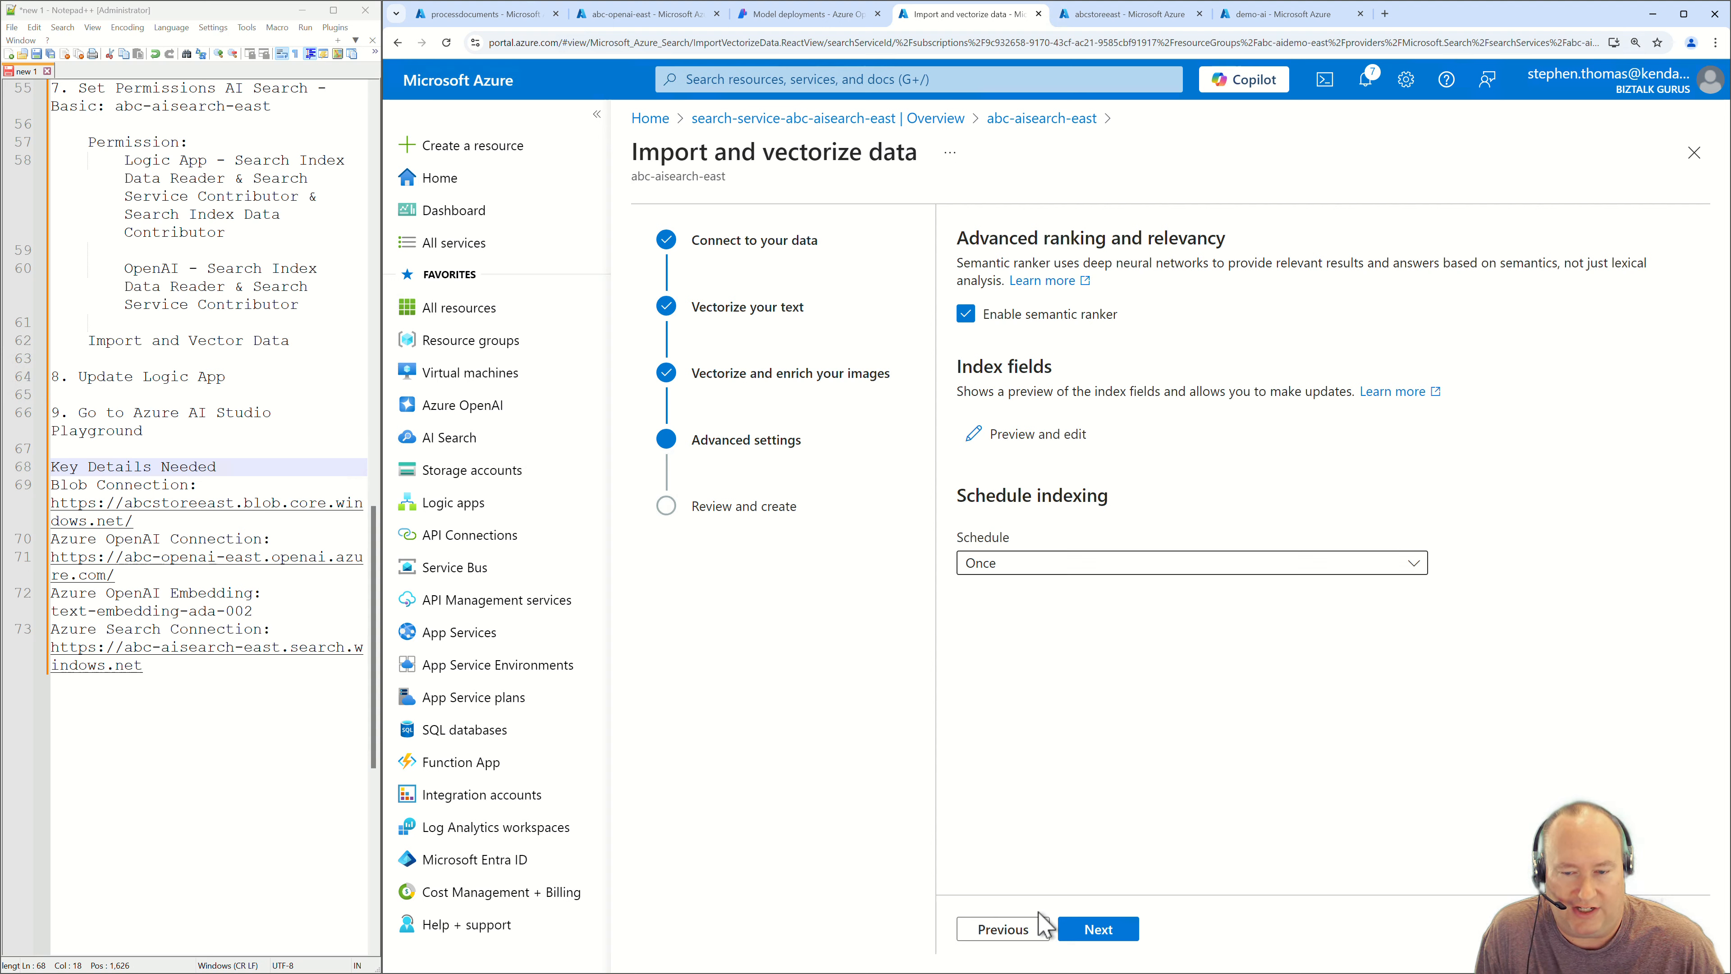
click(1099, 932)
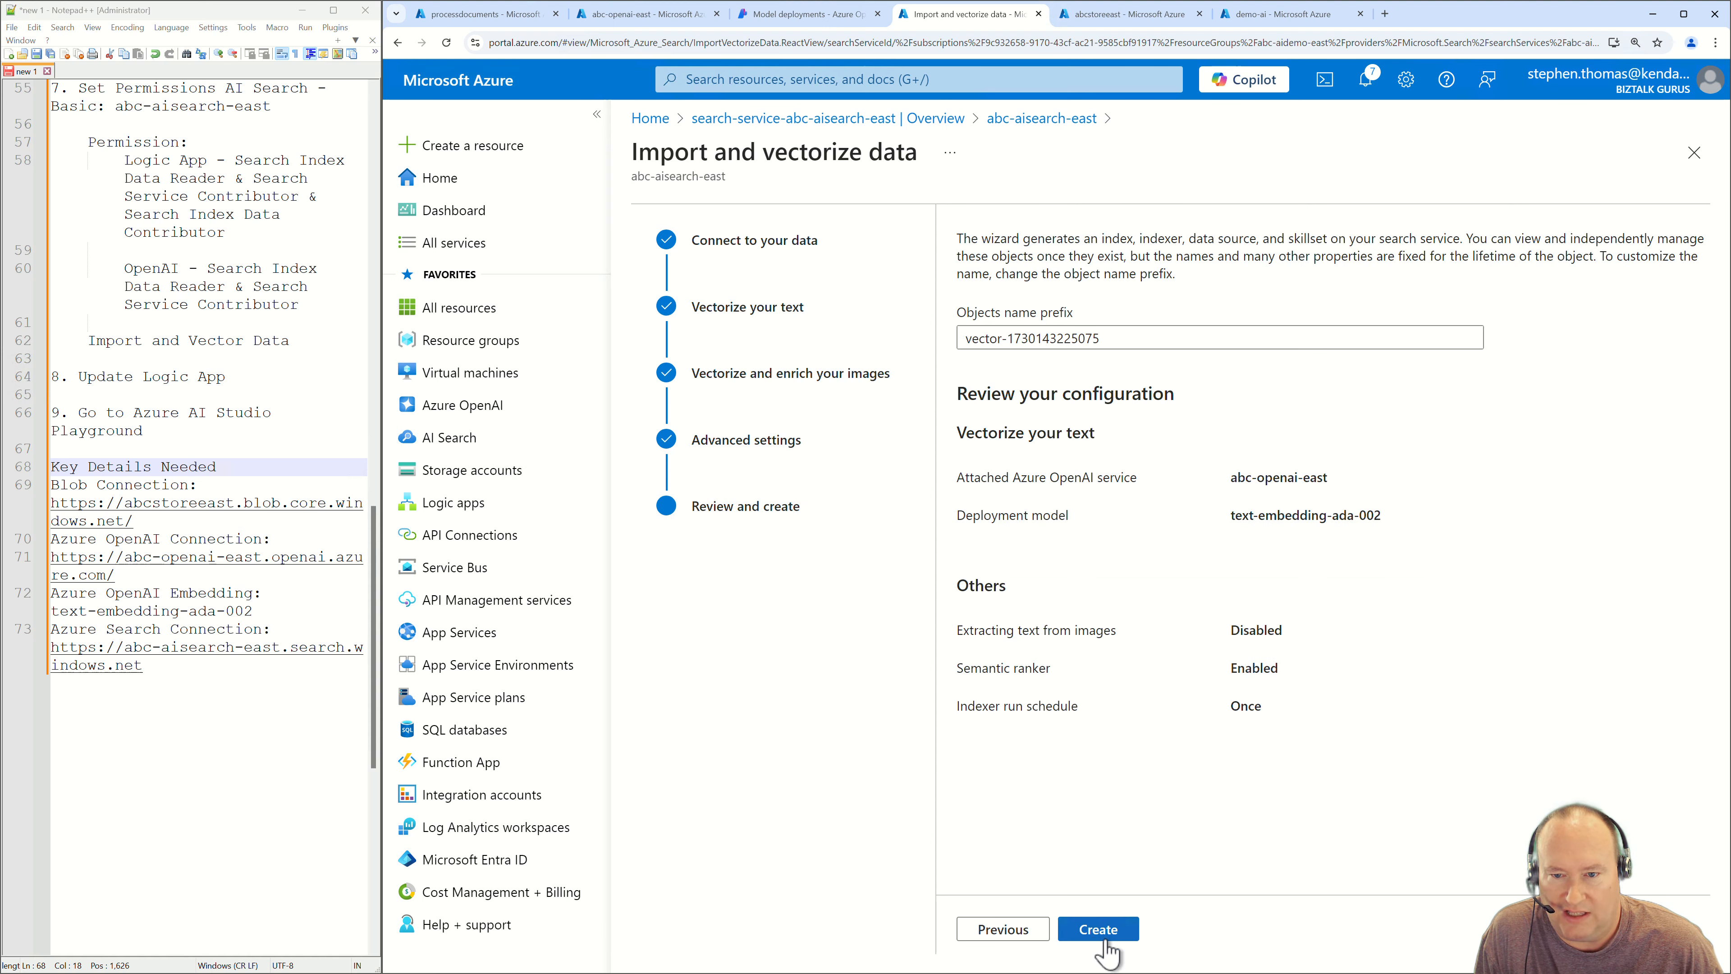
Set the objects name prefix to vector-aidemo, create the import objects and dismiss the completion dialog.
drag(1115, 338, 1162, 375)
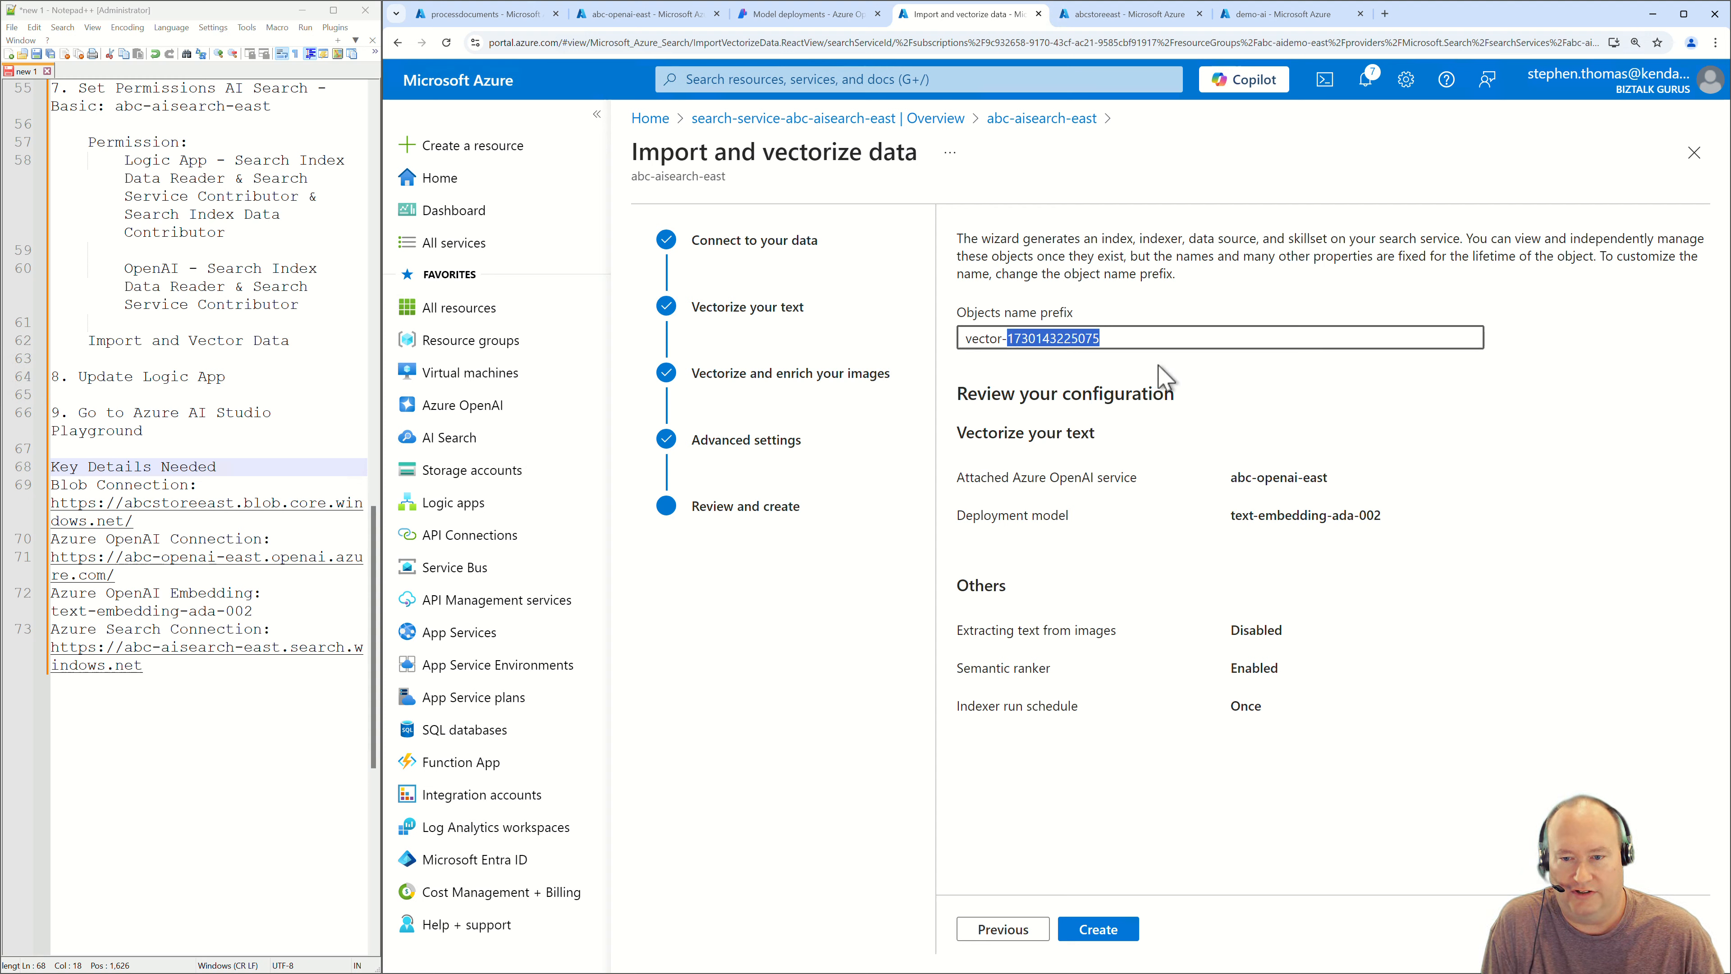
text(aidemo)
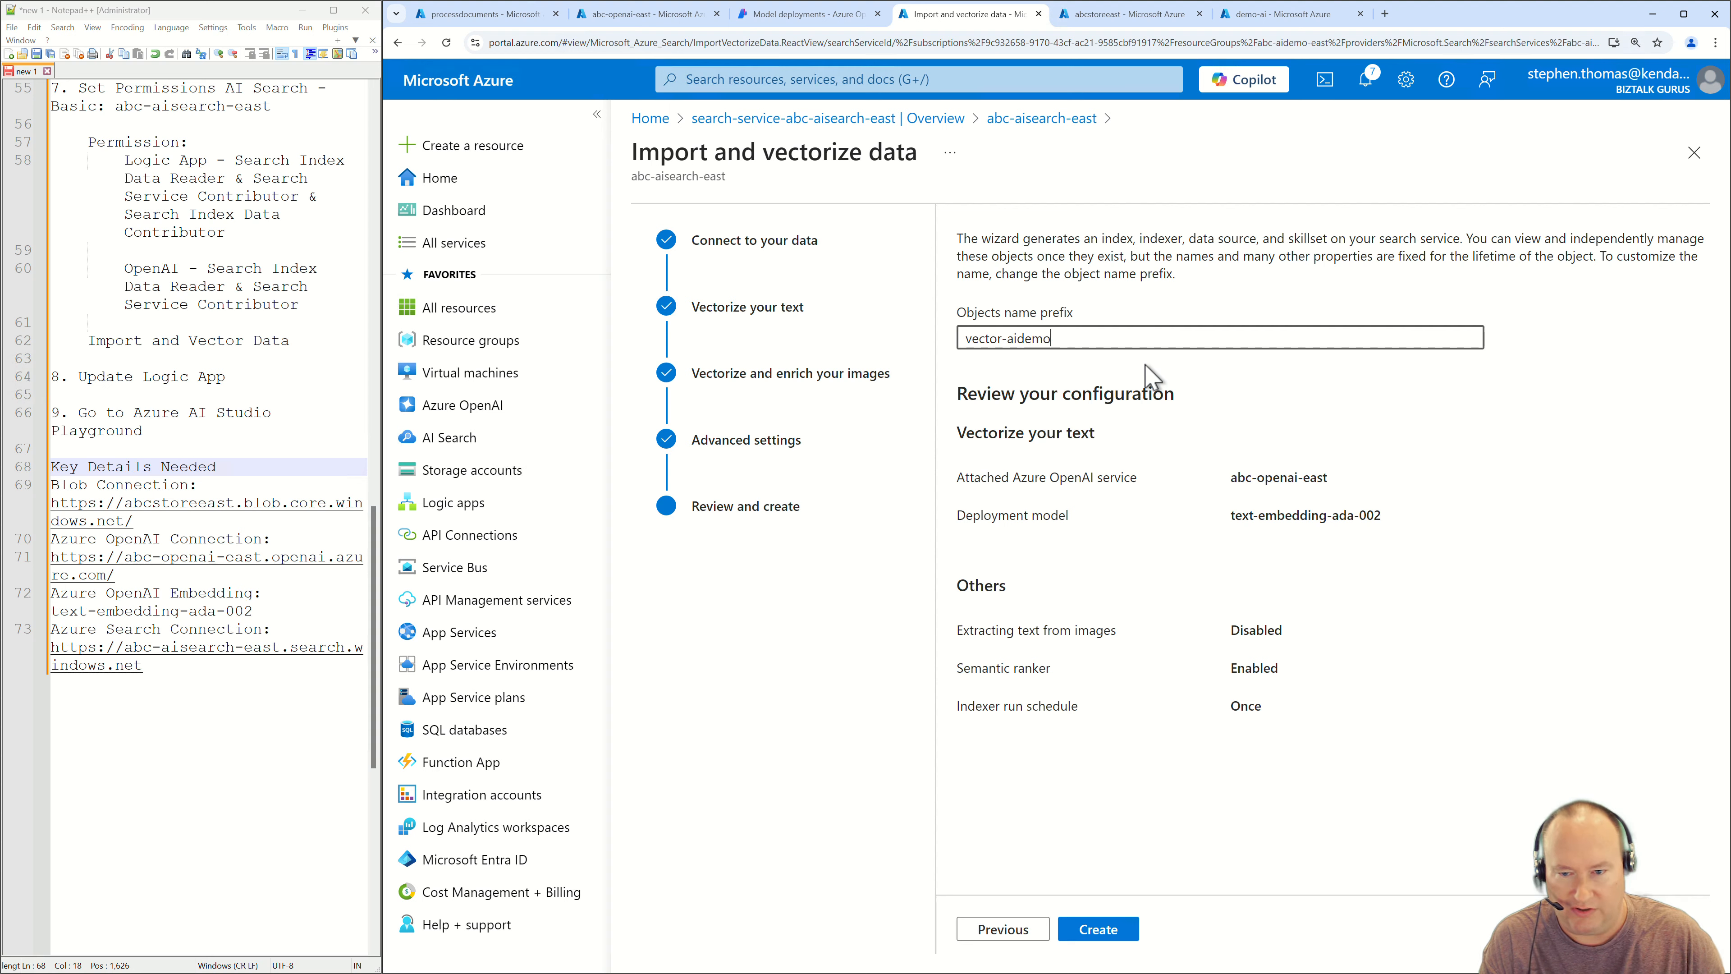
click(1100, 930)
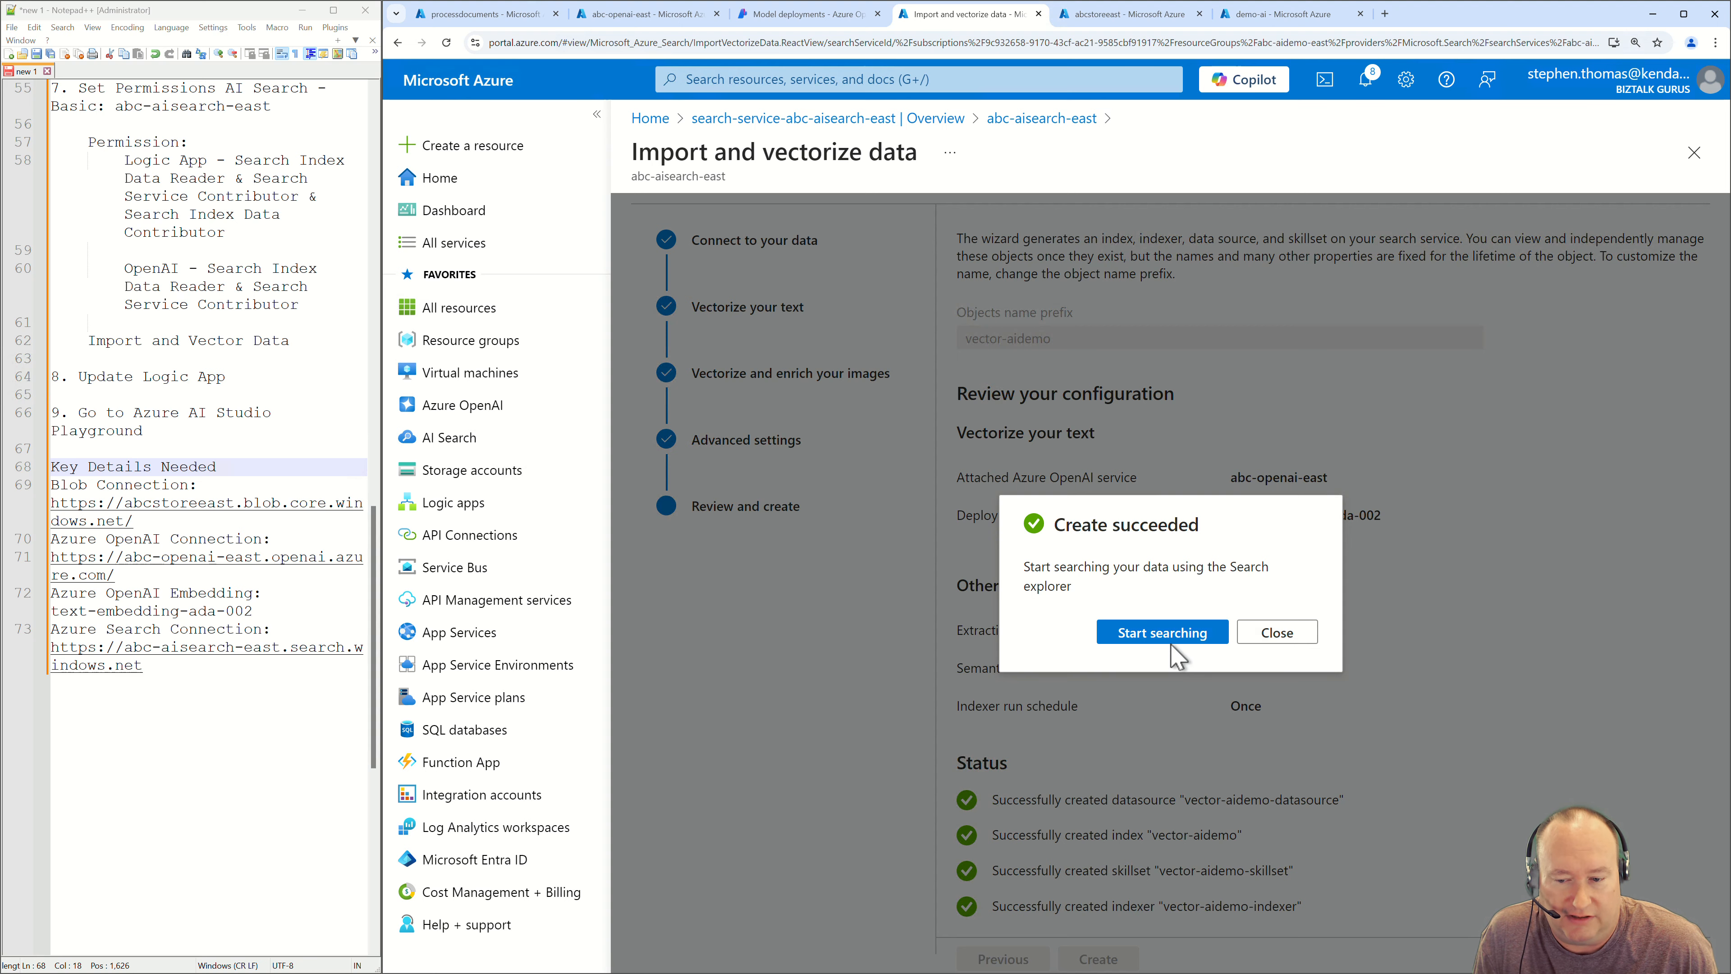
click(1288, 641)
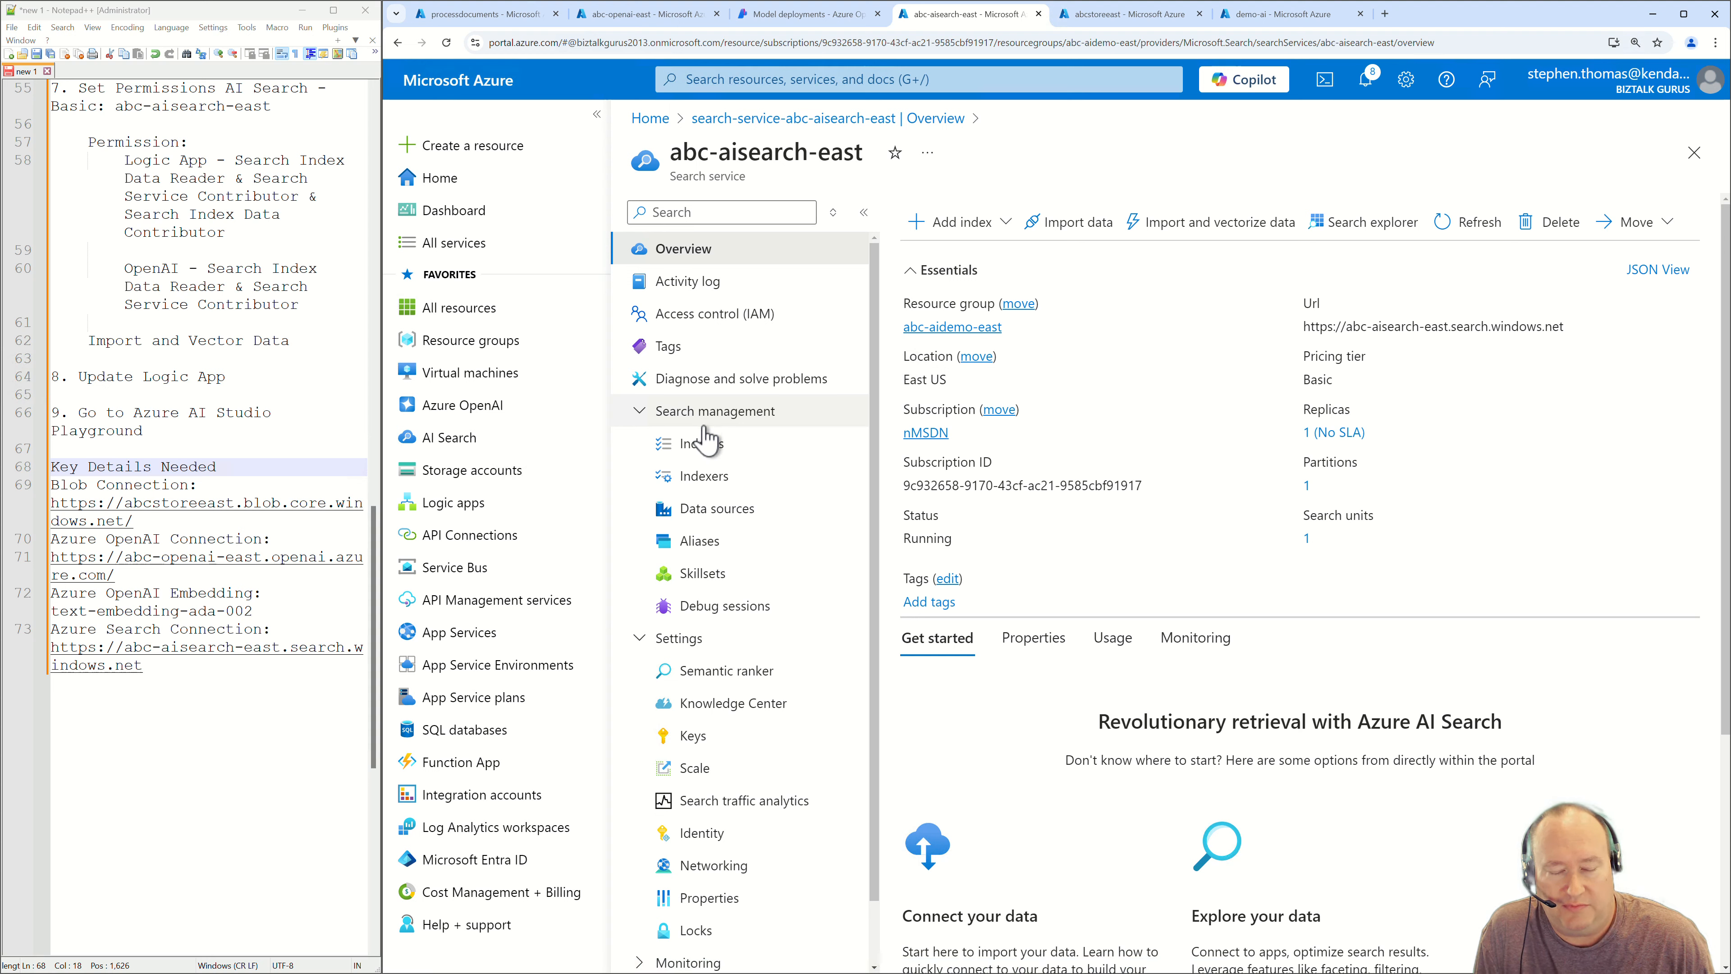
Review the search service's indexes, the vector-aidemo-indexer's execution history, the data sources and the skillsets.
click(706, 444)
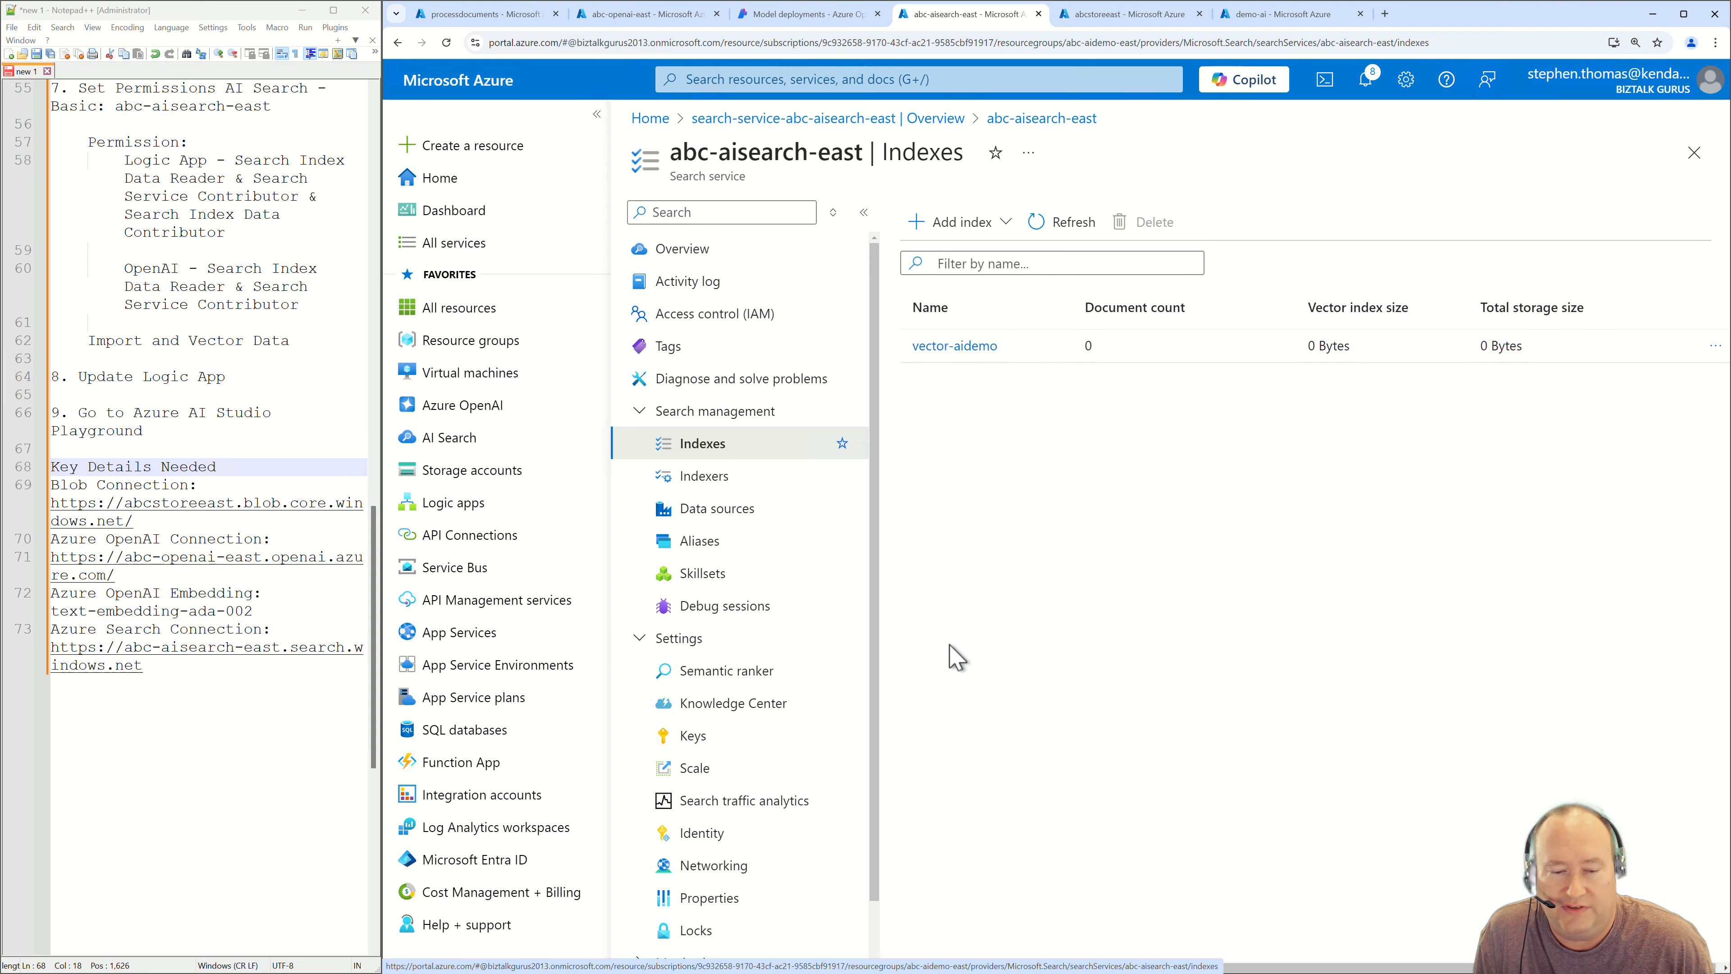
click(699, 475)
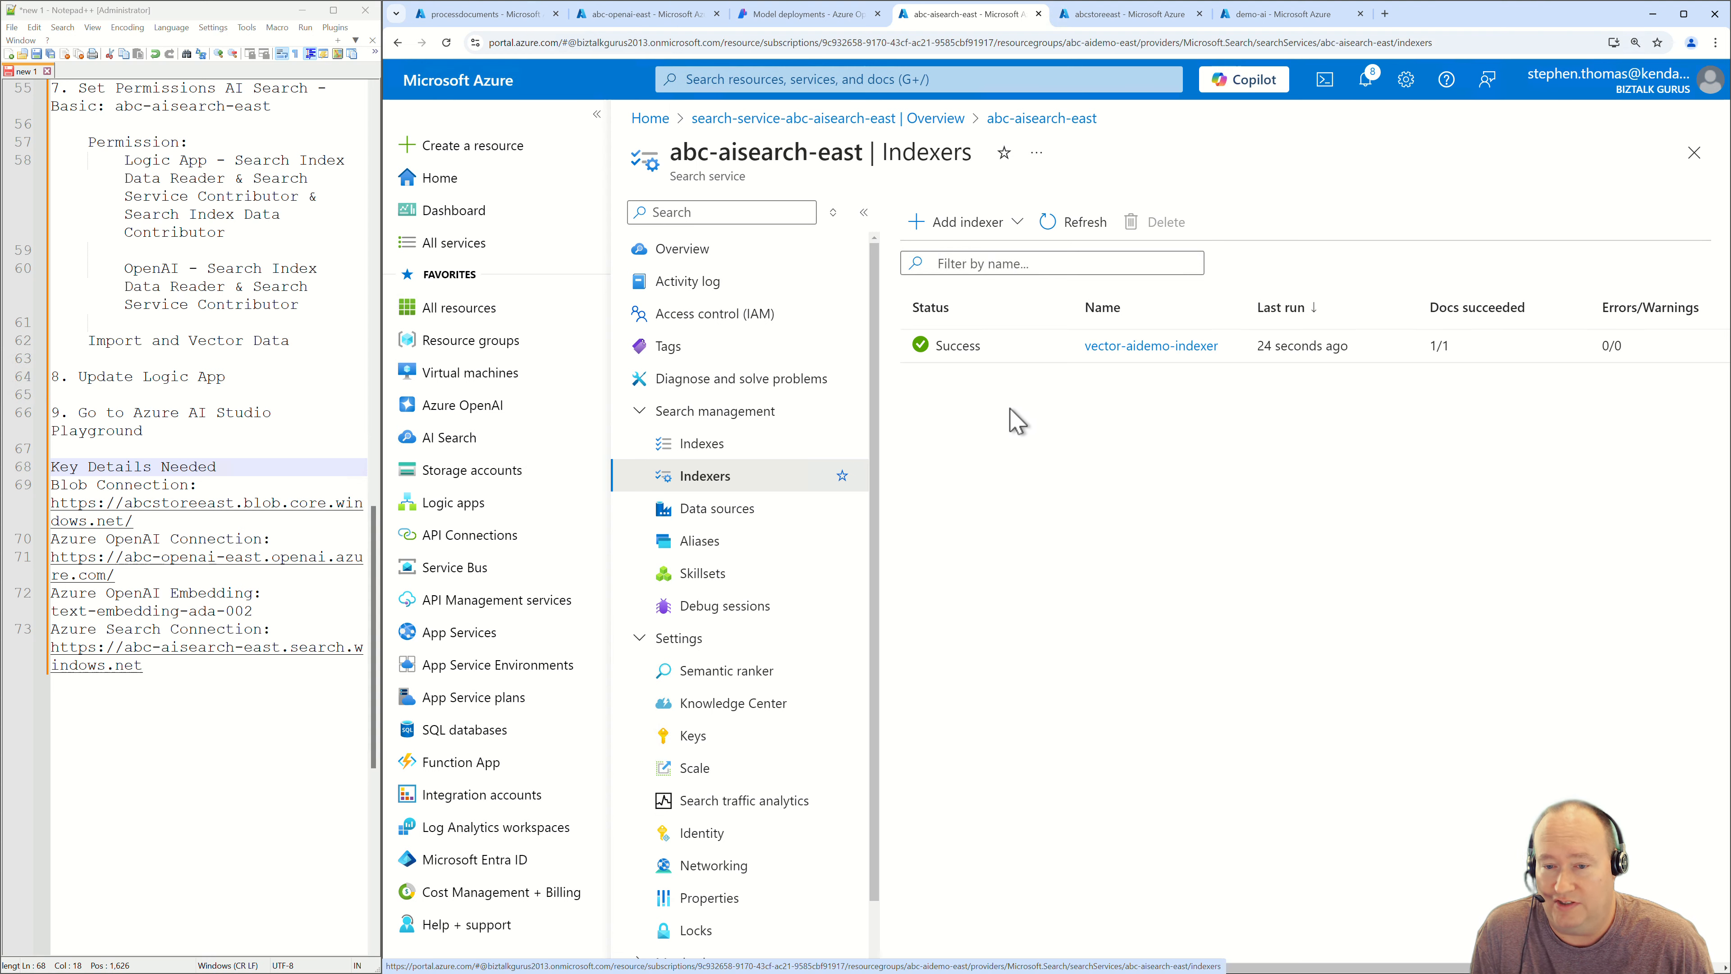
click(1142, 349)
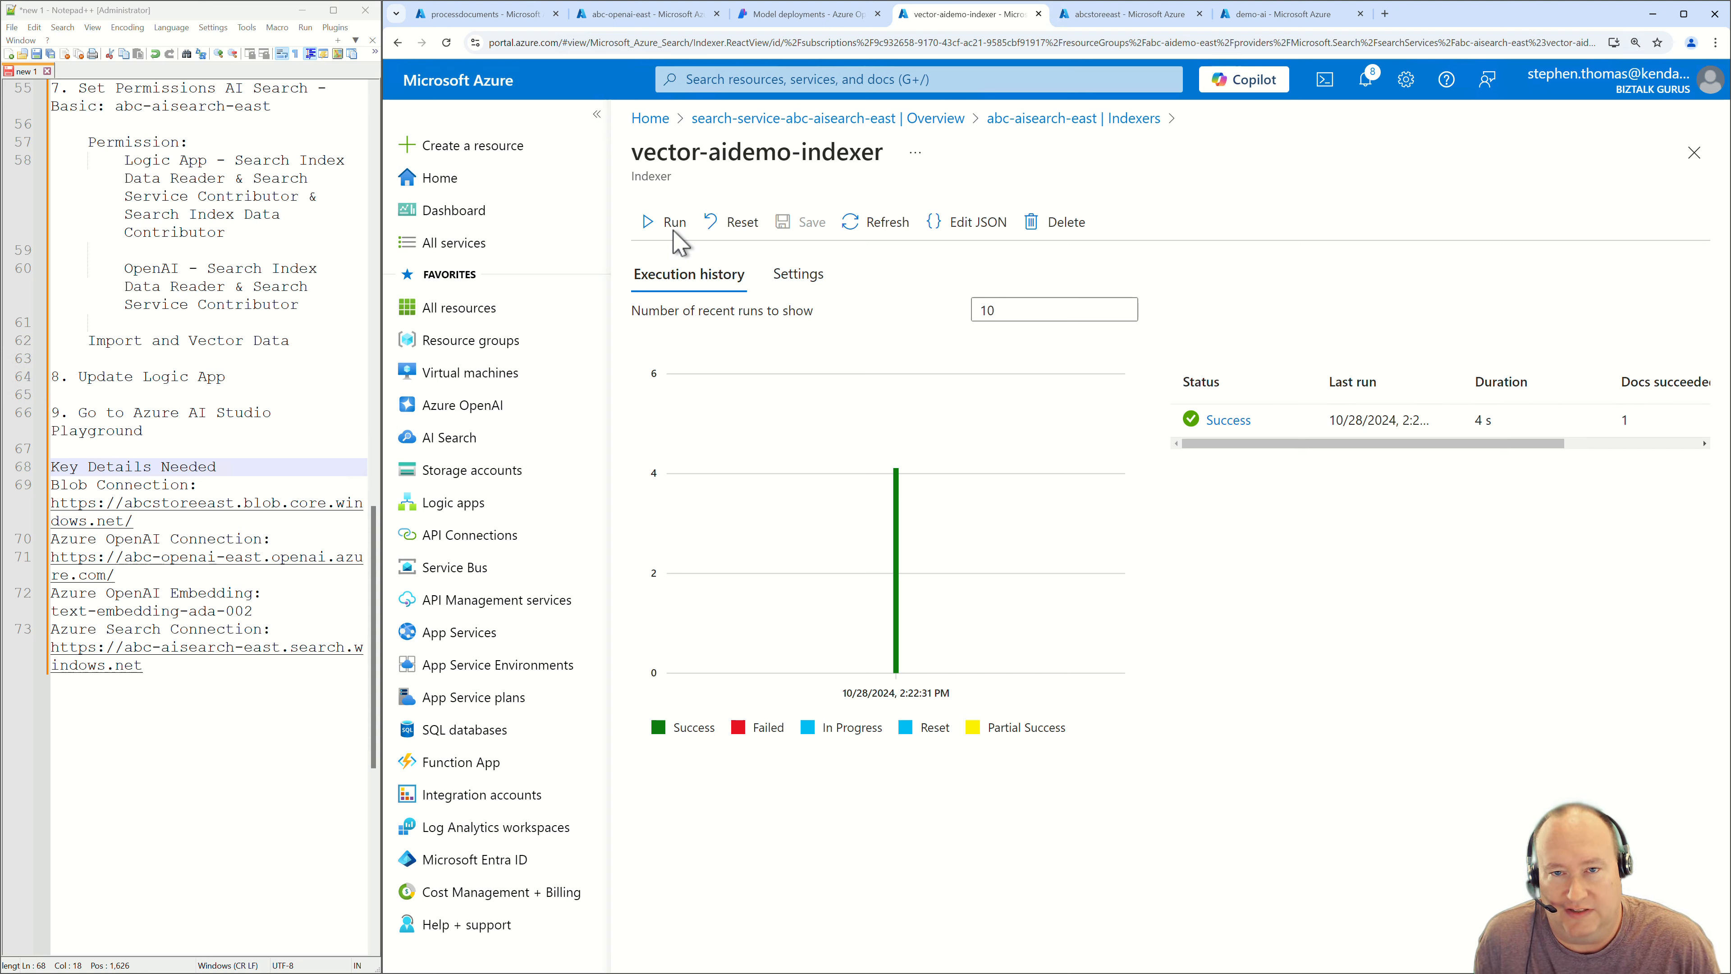
click(1056, 123)
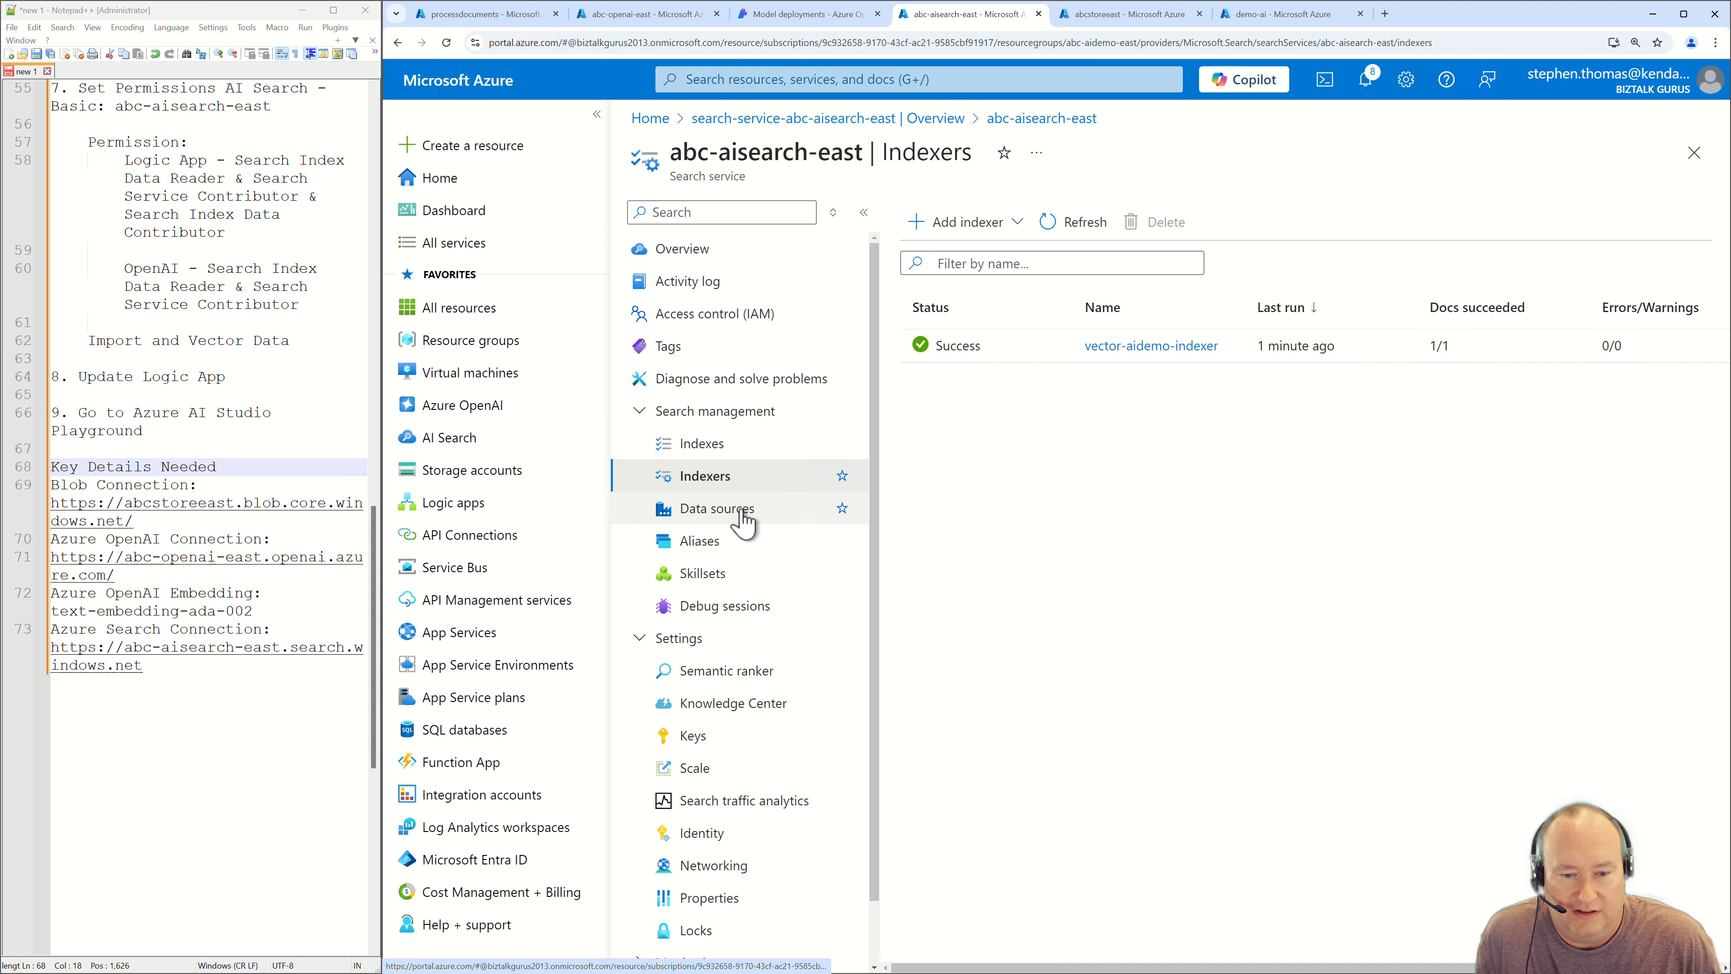
click(742, 512)
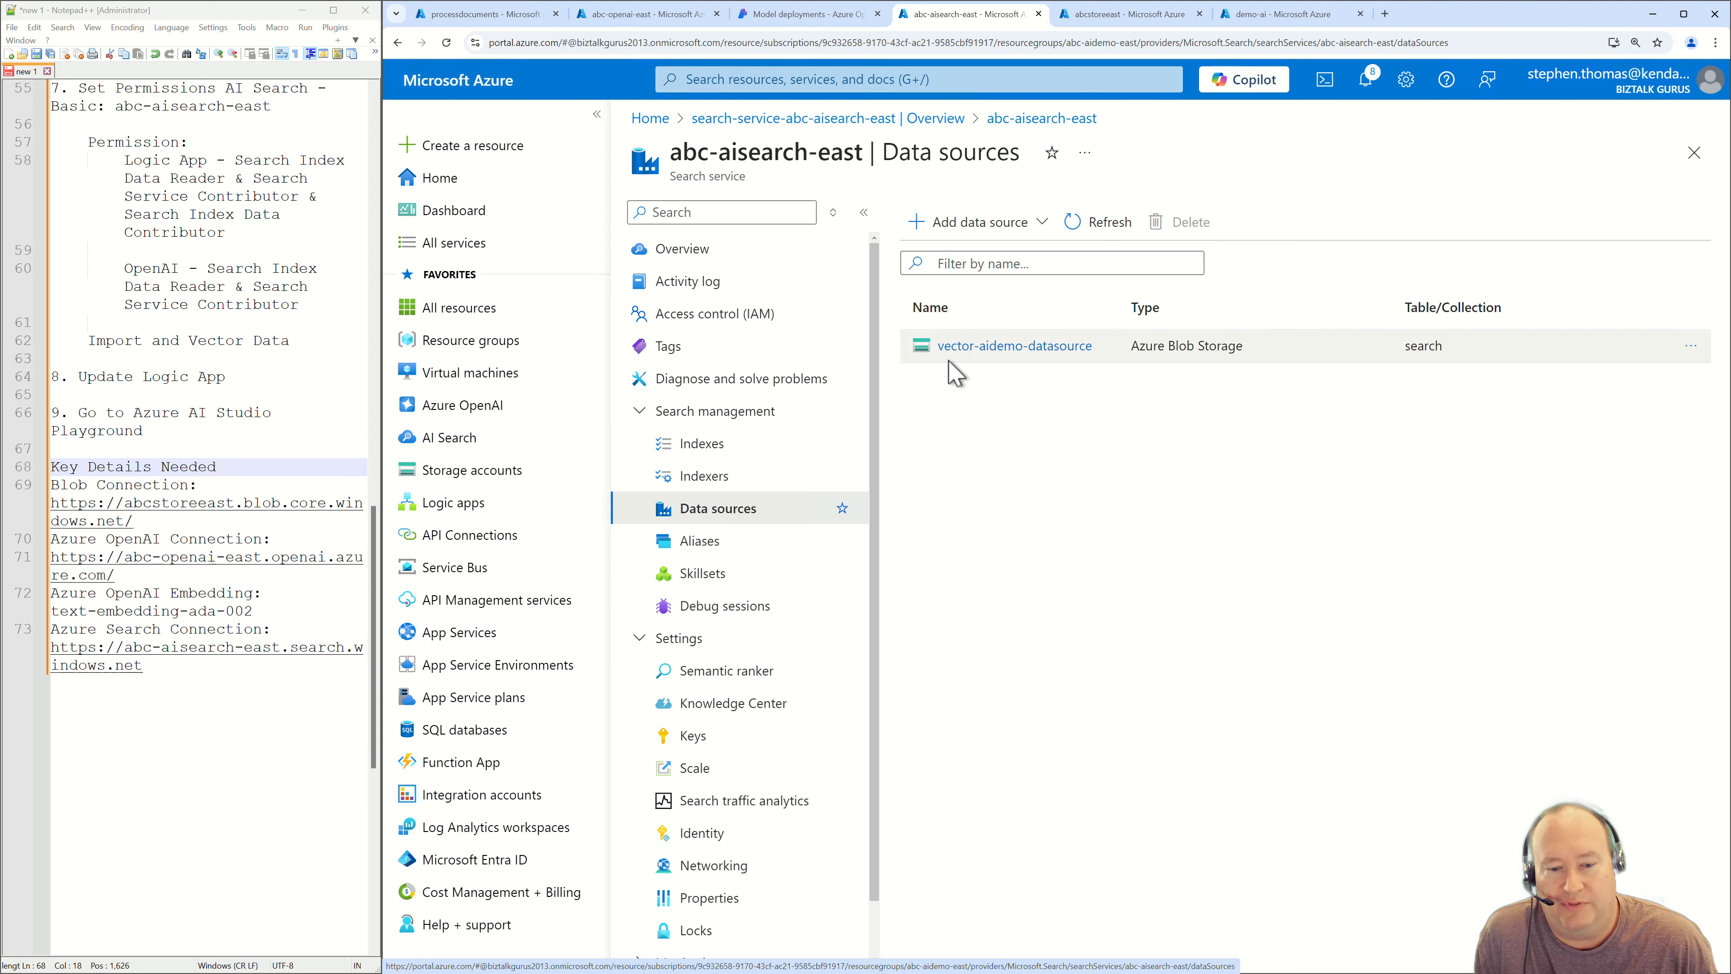
click(724, 578)
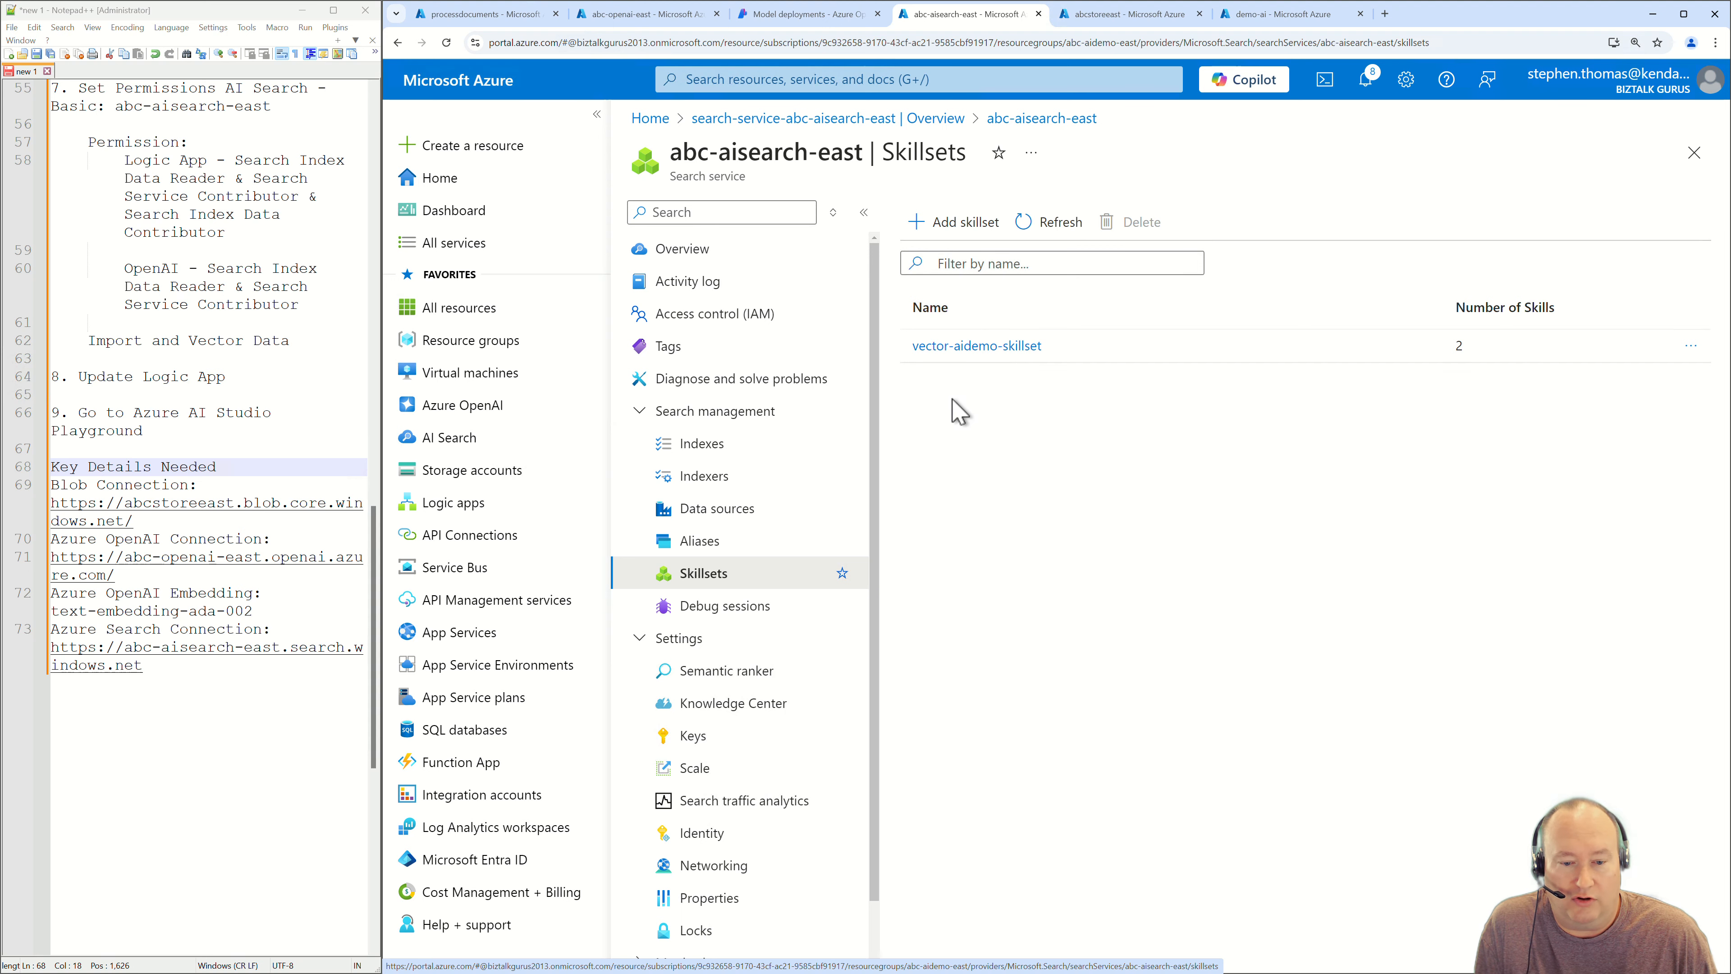
Run an unfiltered search on the vector-aidemo index and examine its field definitions.
click(706, 456)
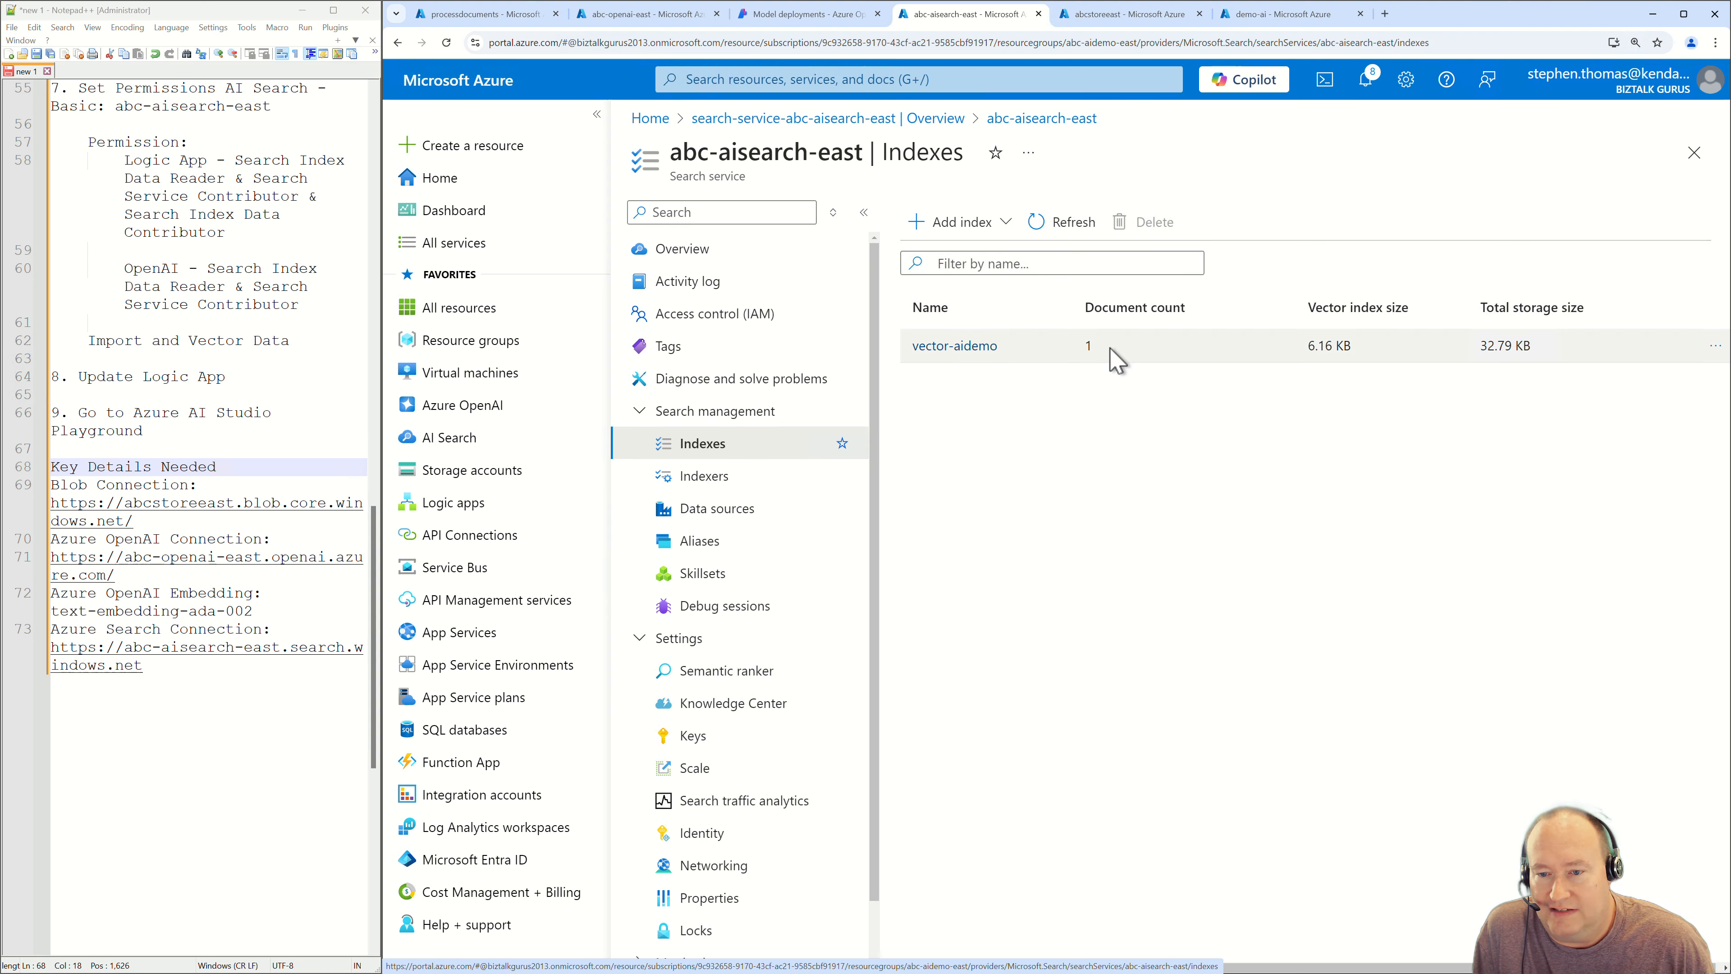
click(986, 350)
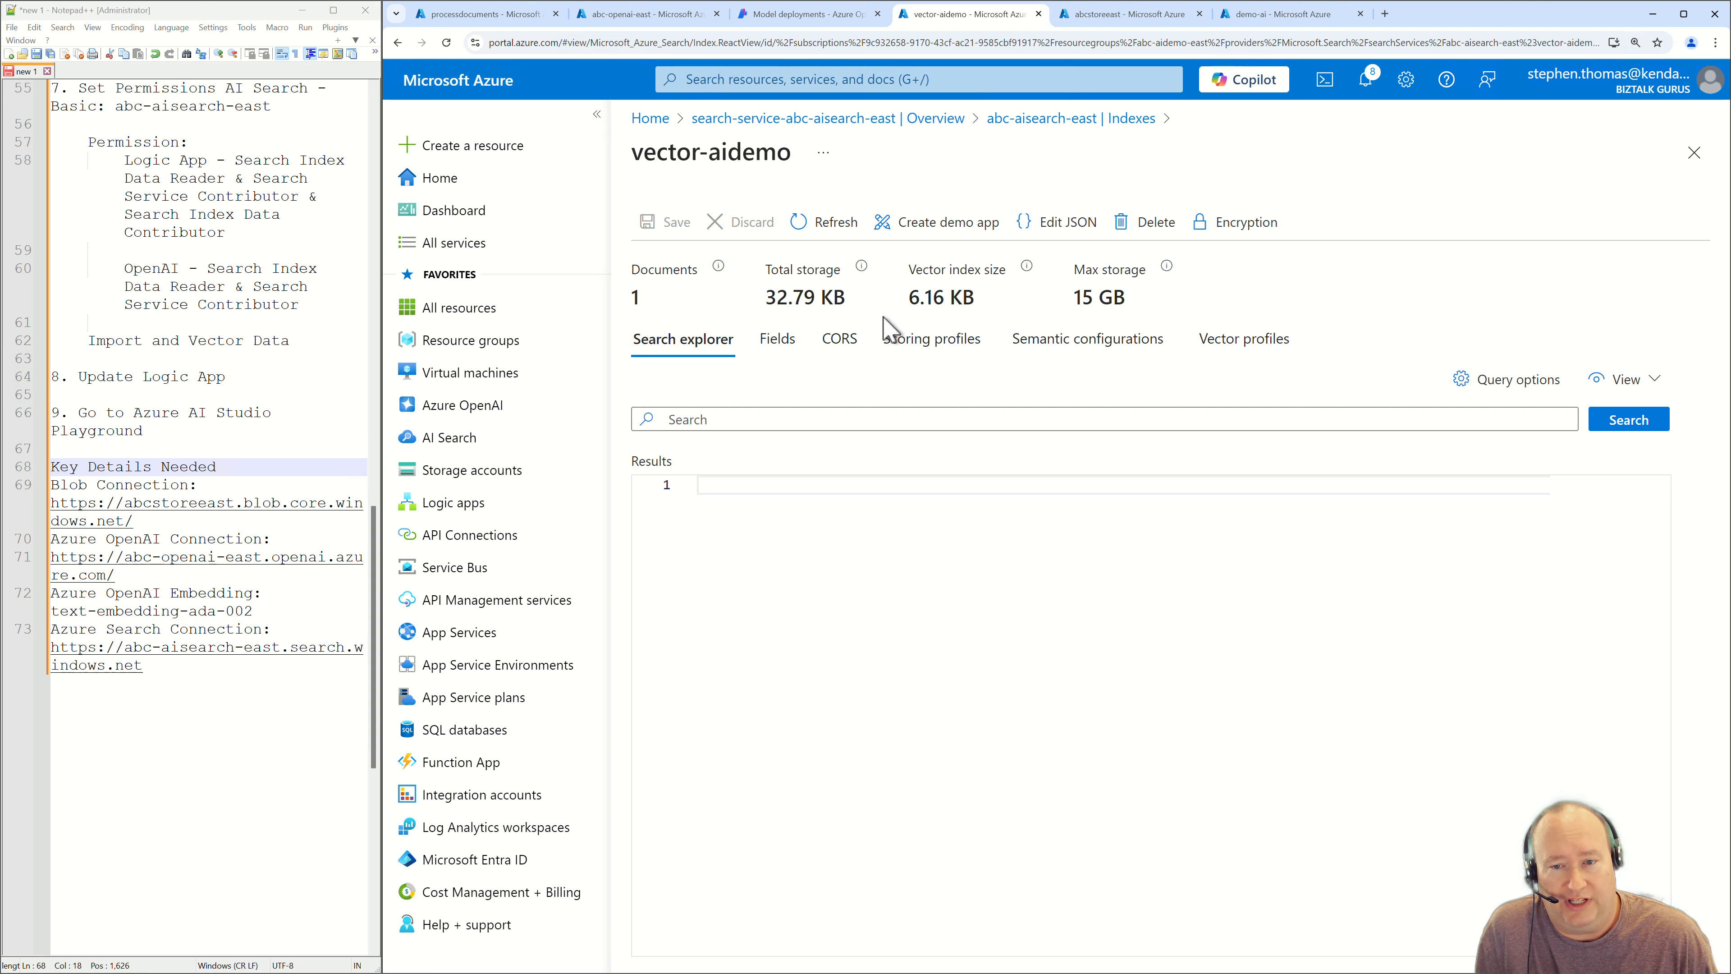
click(1632, 423)
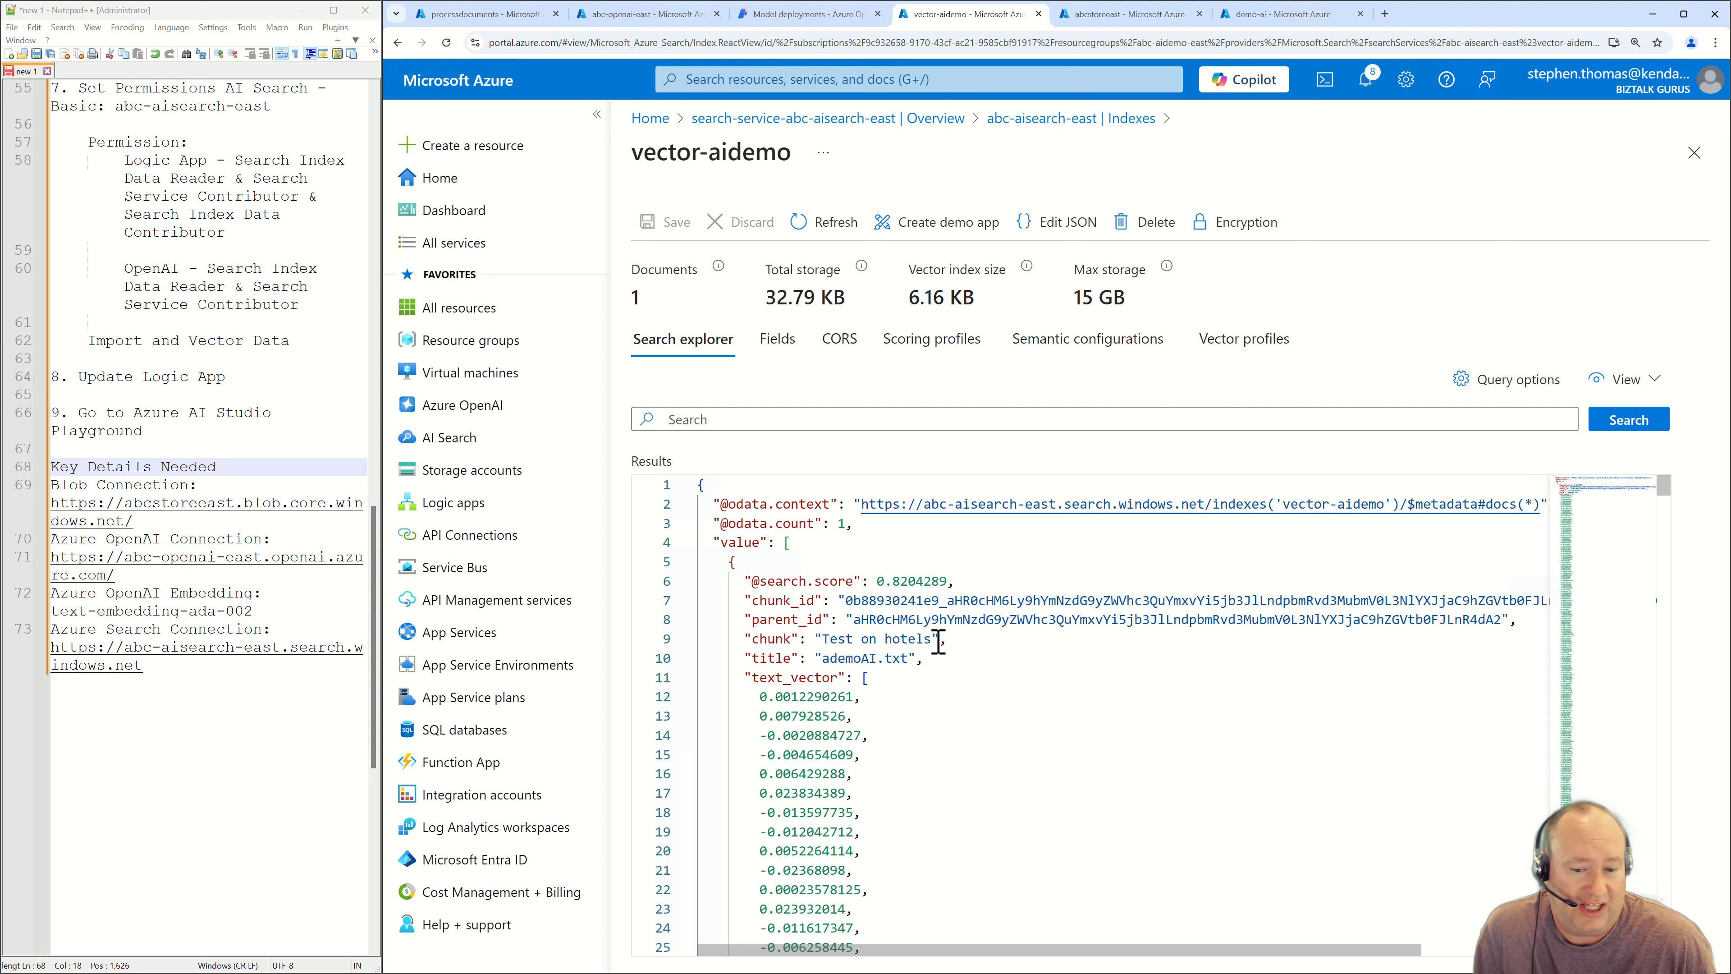
click(780, 344)
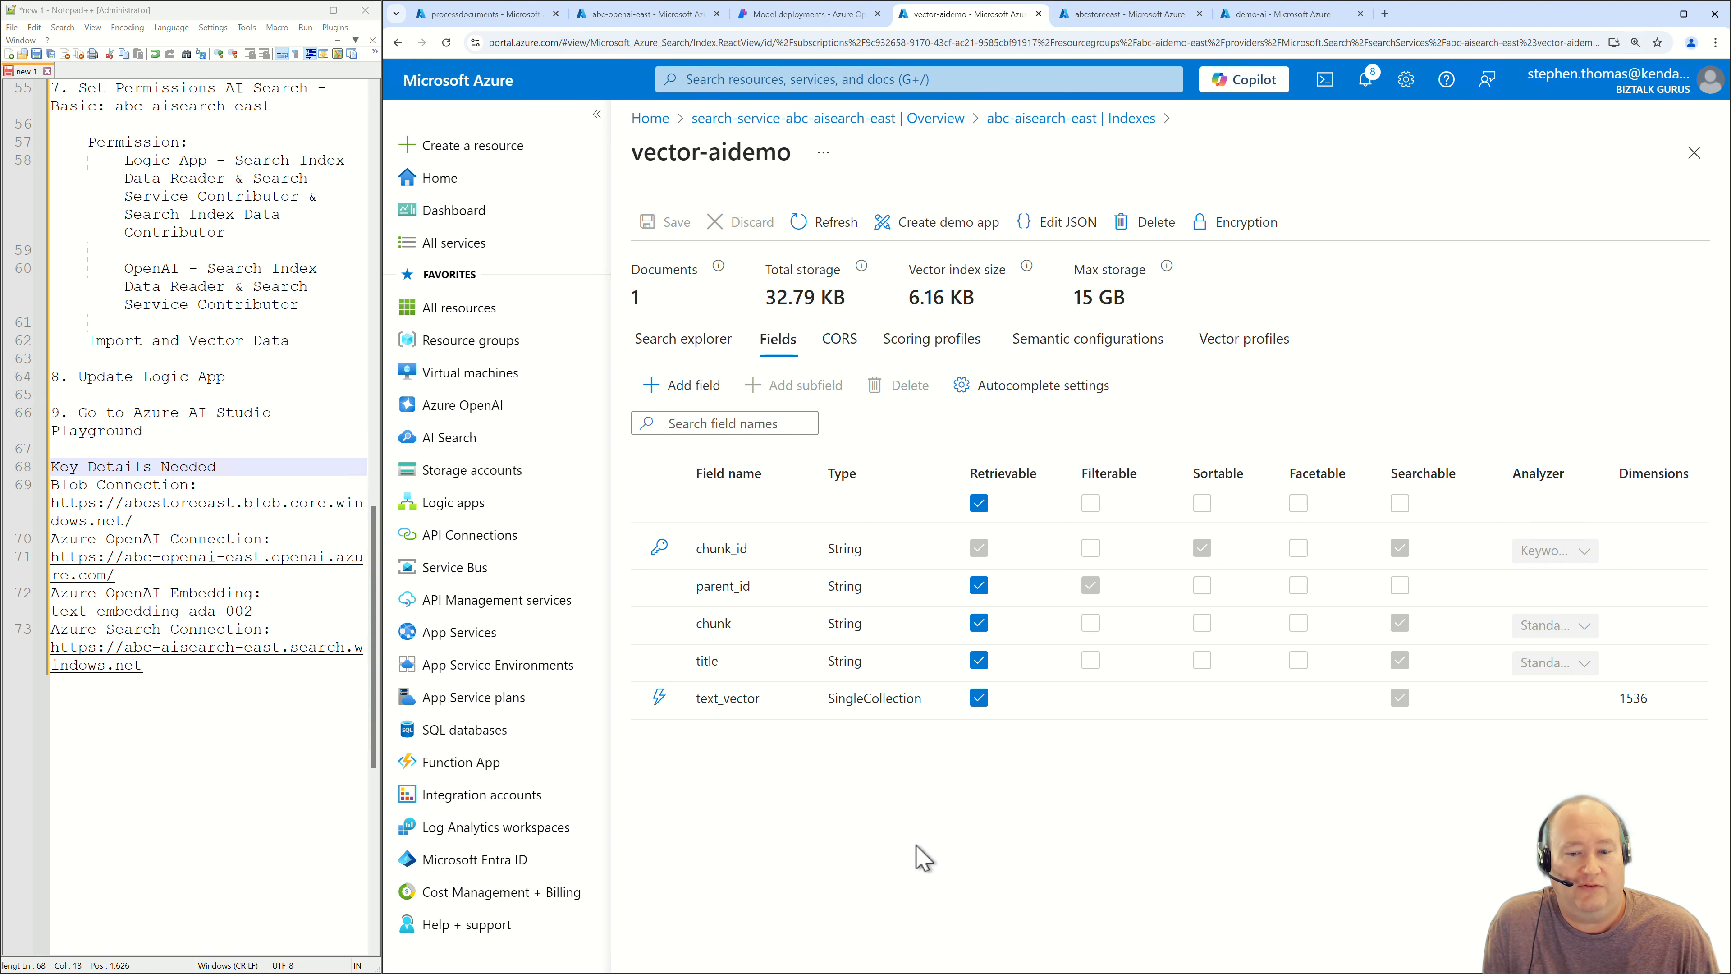
In the processdocuments workflow designer, start a connection named conStoreage with Managed identity authentication for the List all the blobs using path action.
click(480, 9)
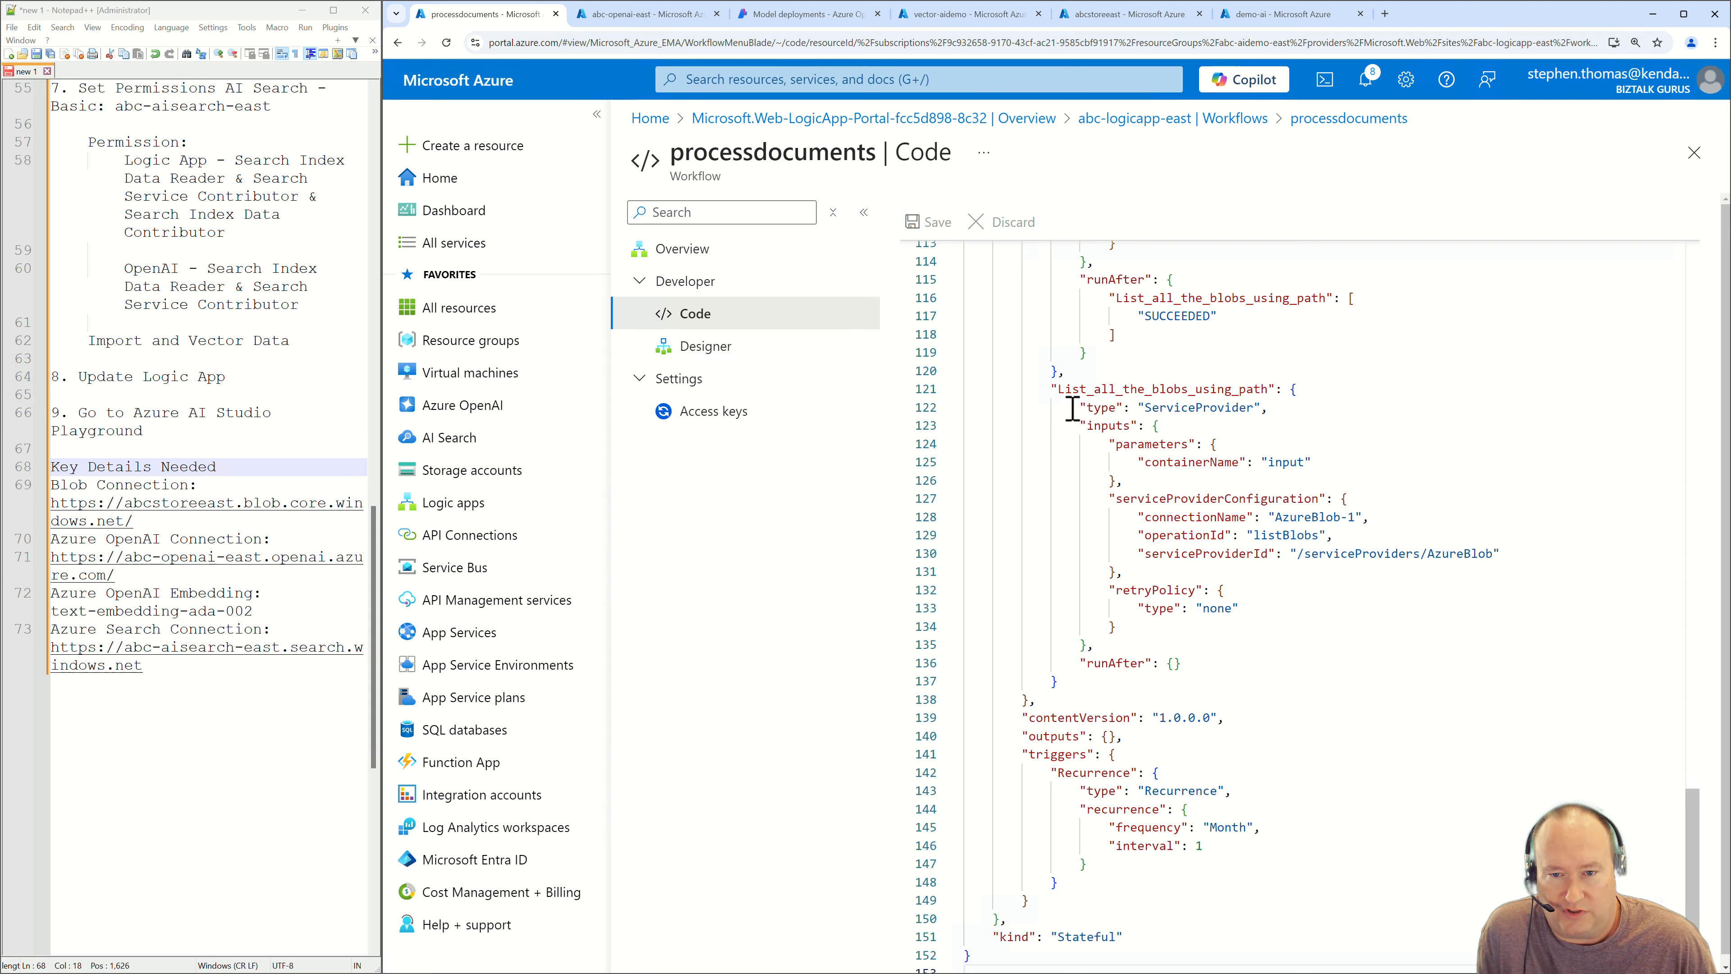
click(705, 346)
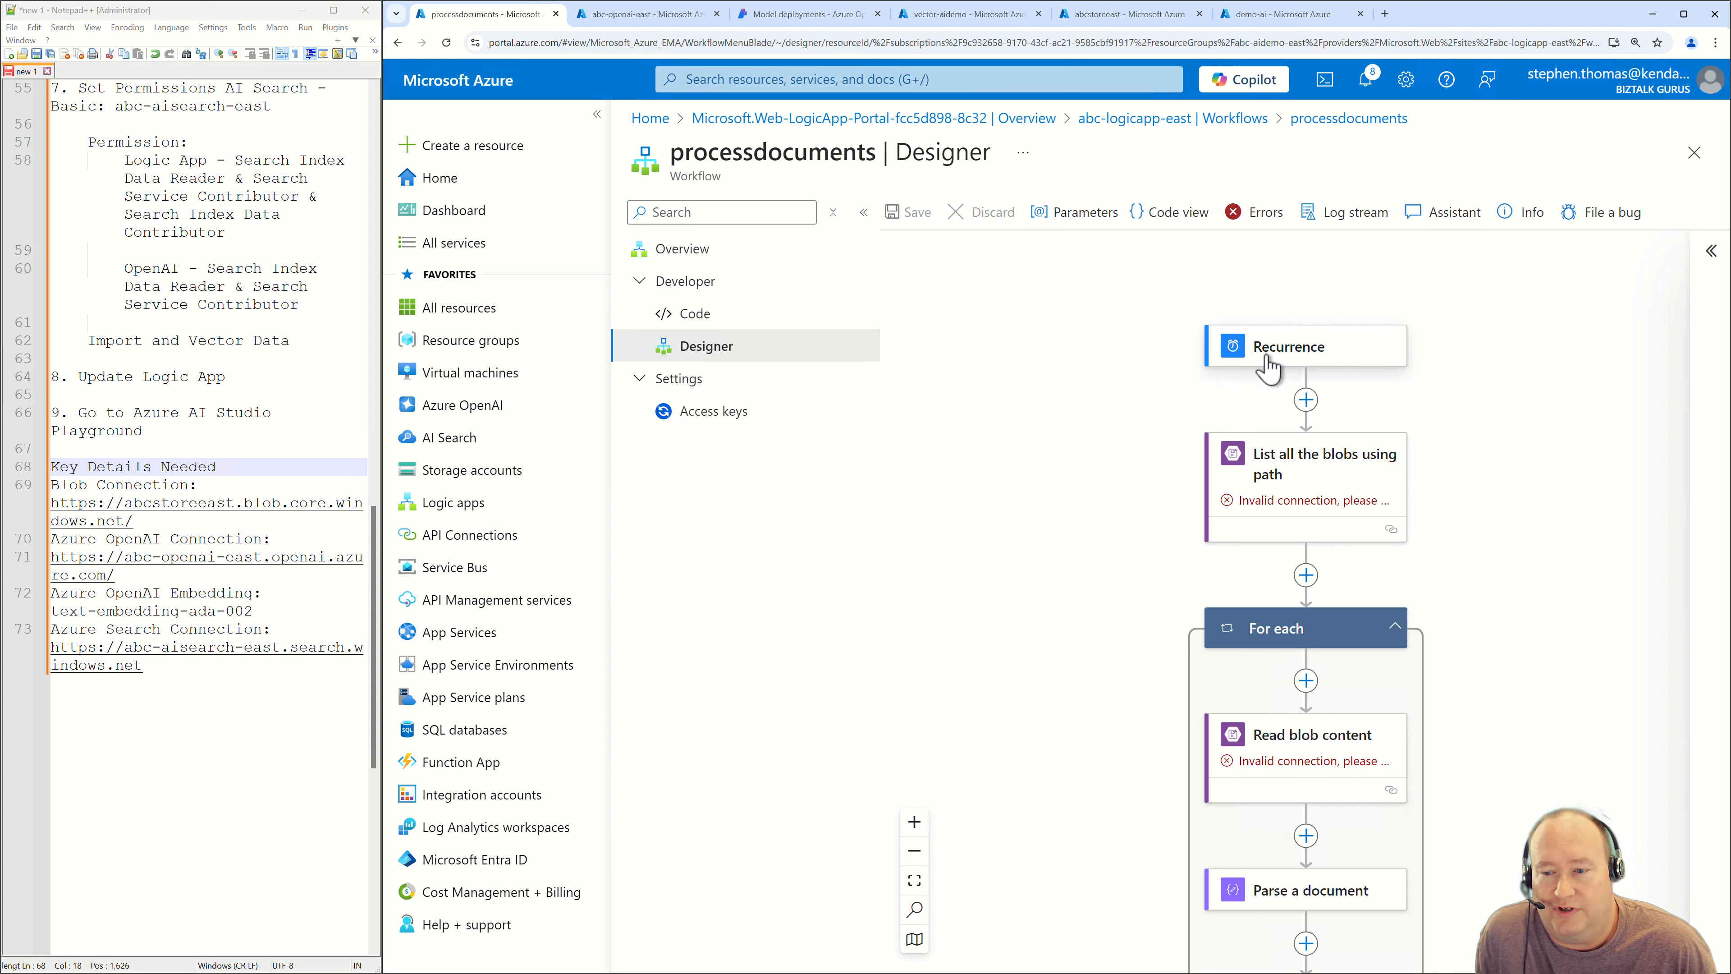
click(1309, 487)
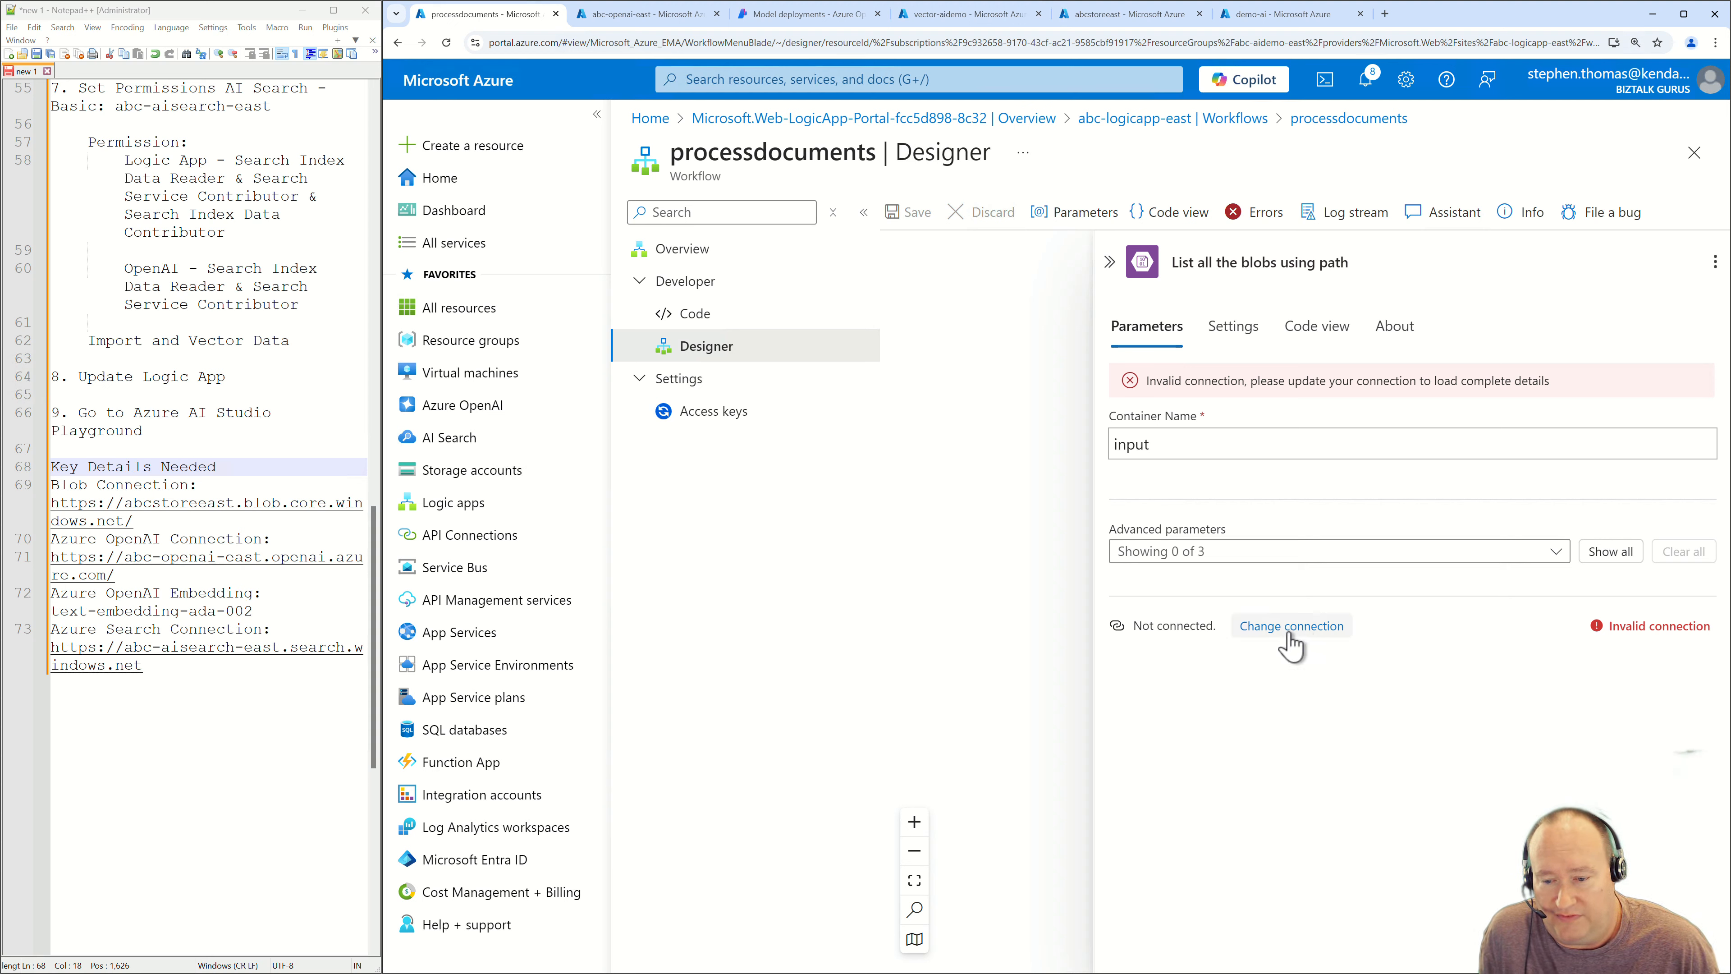
click(1258, 627)
click(1408, 436)
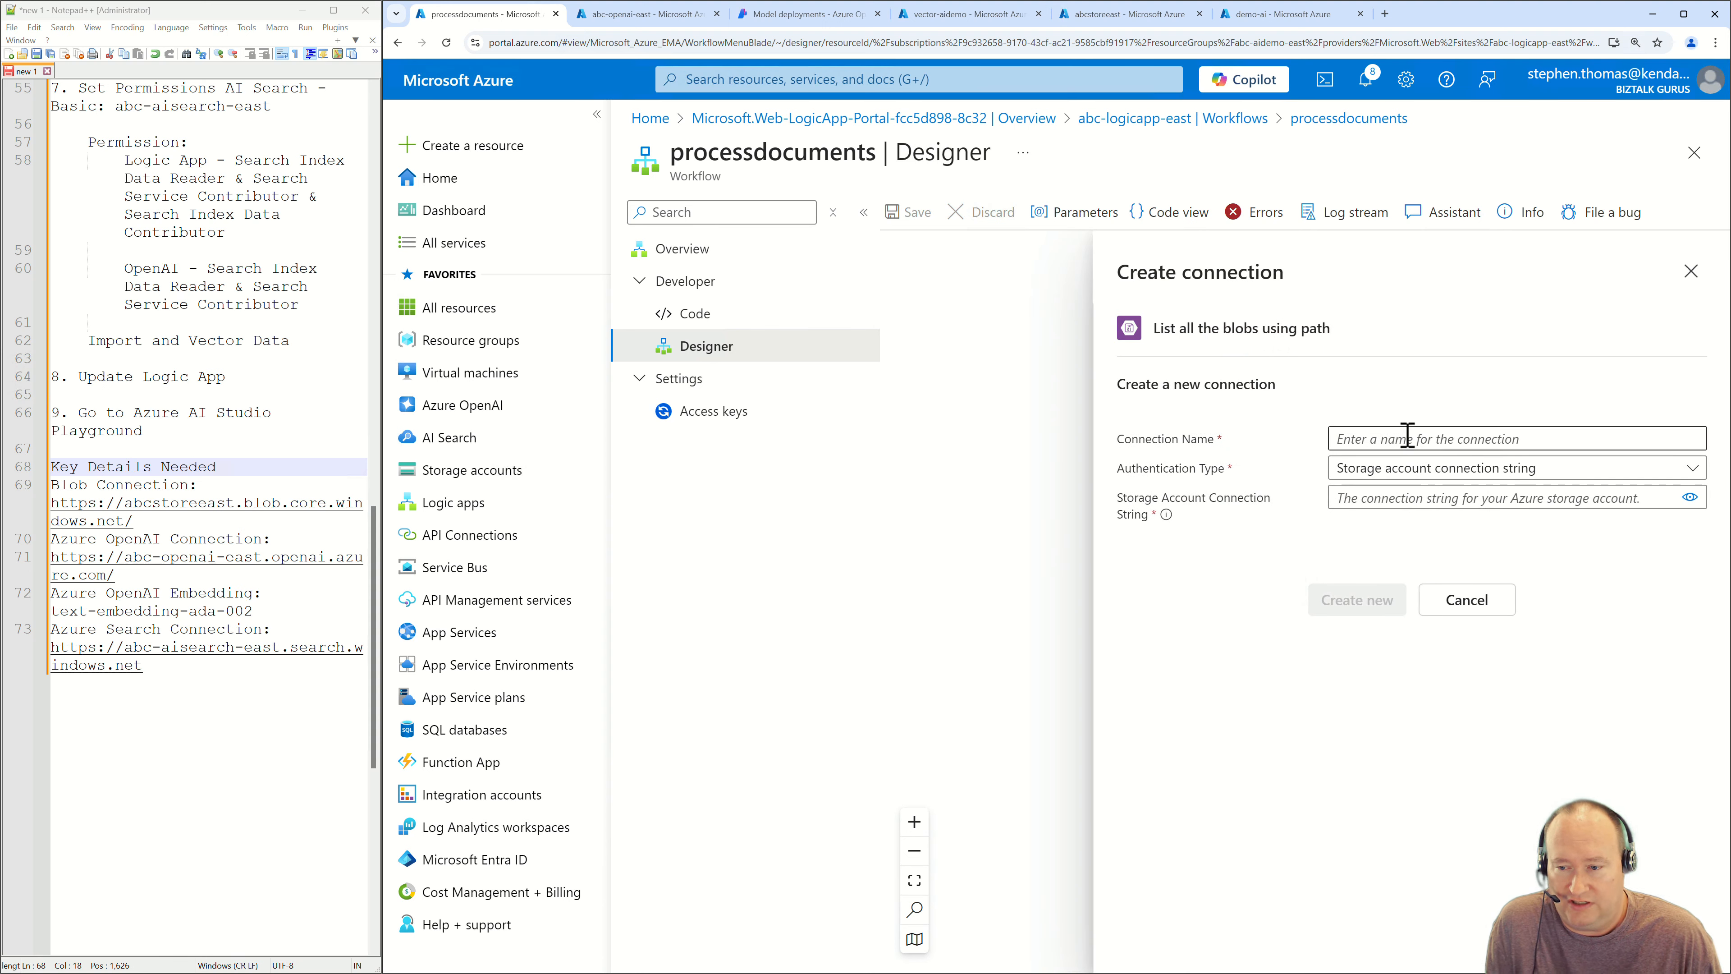
text(conStoreage)
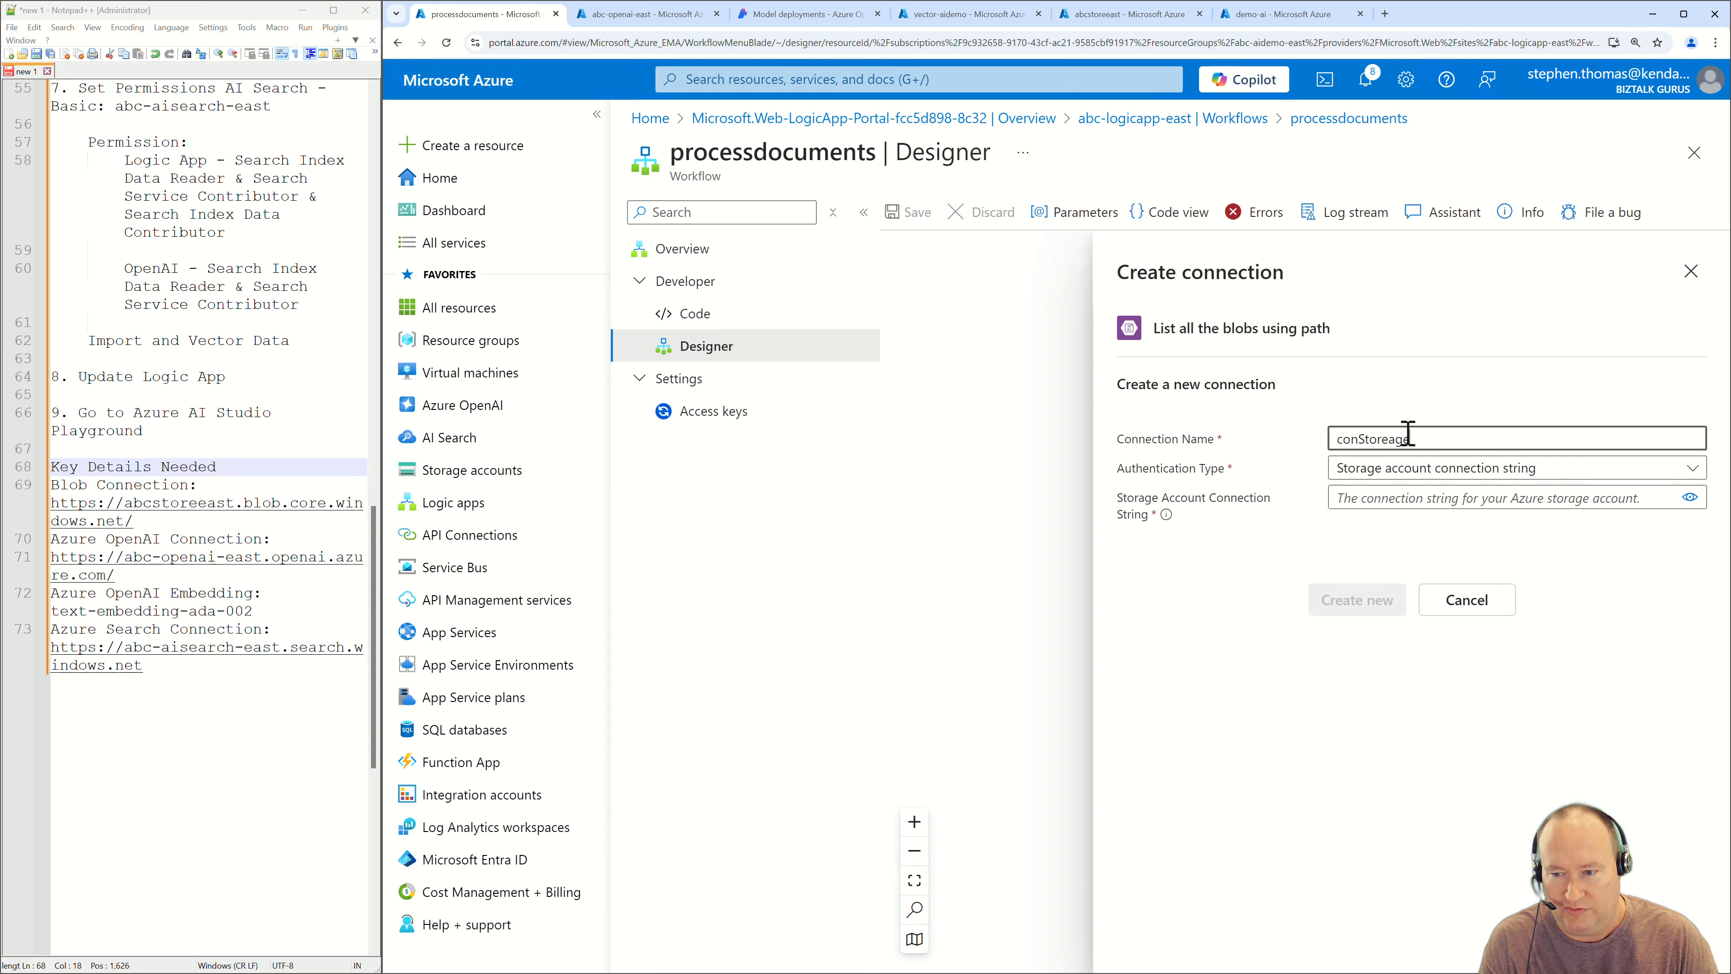
key(Tab)
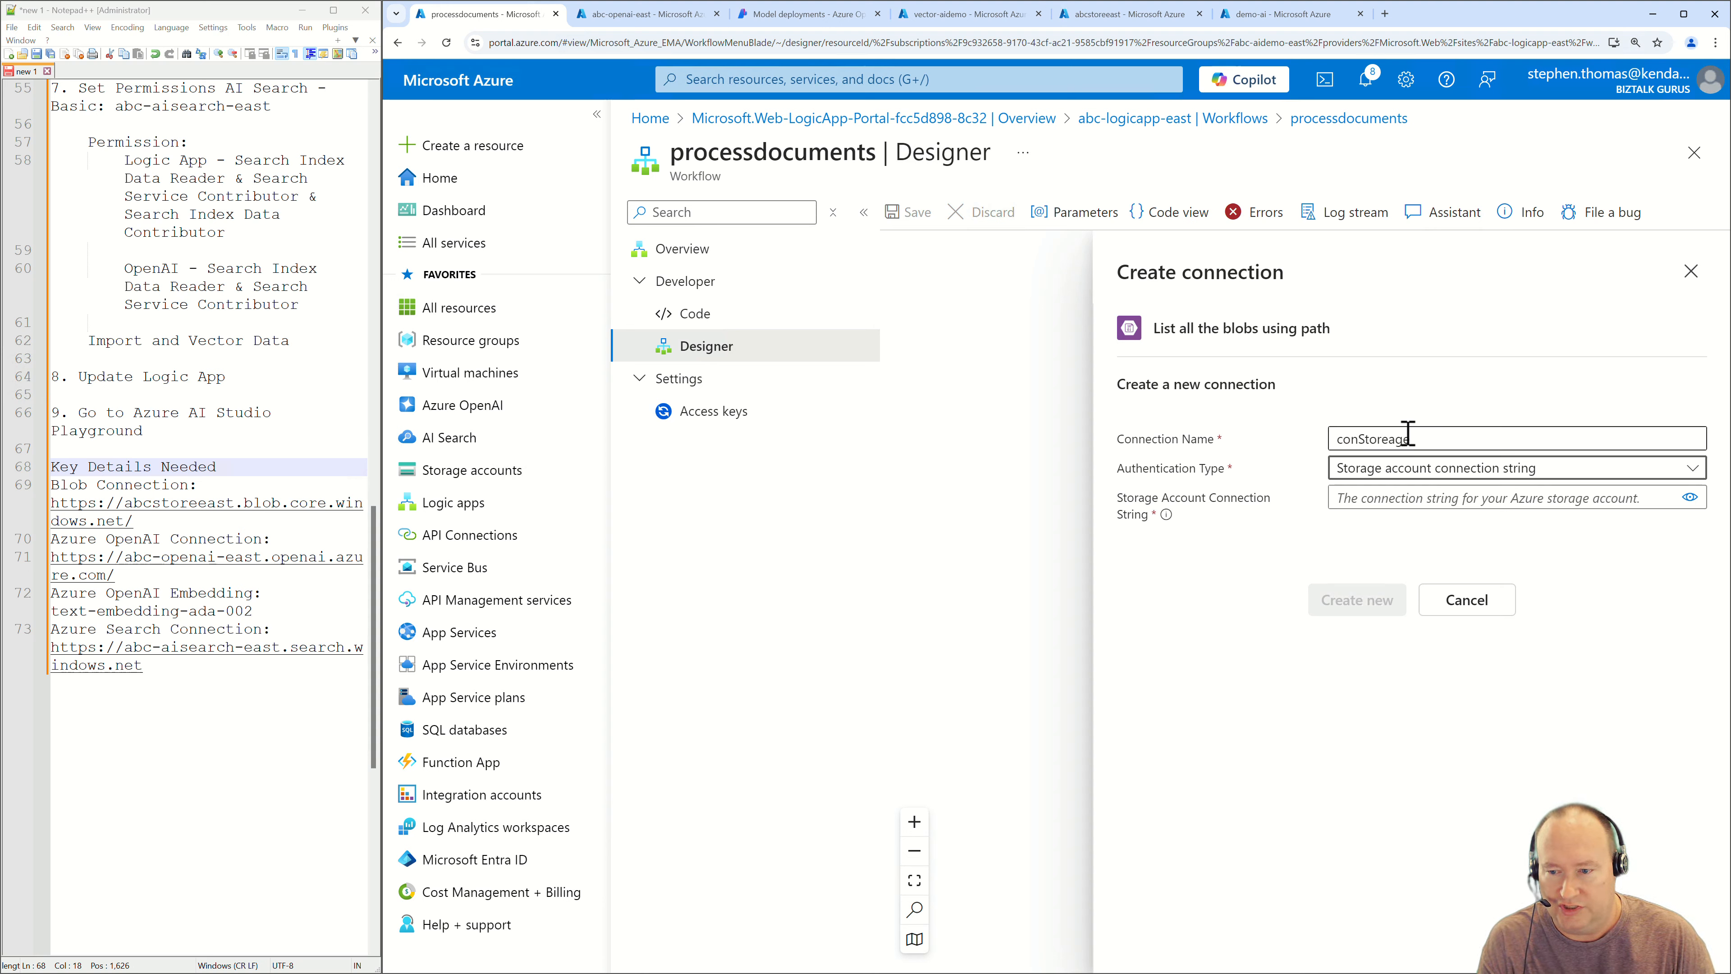
click(1523, 470)
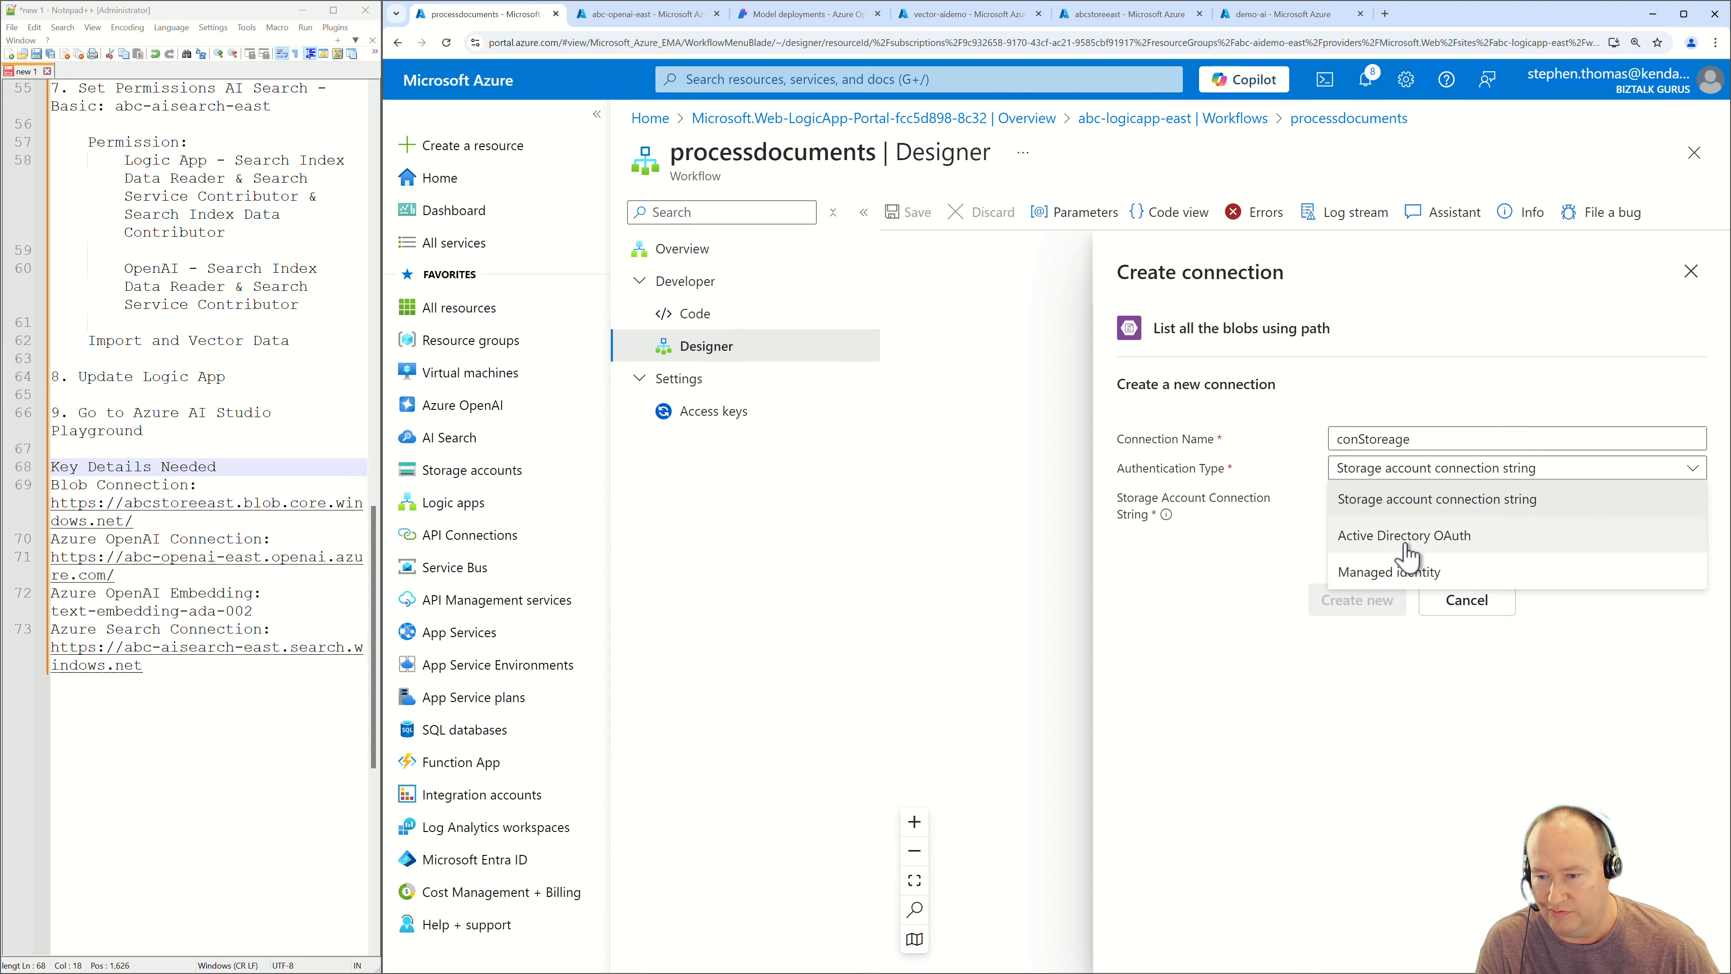
click(1395, 576)
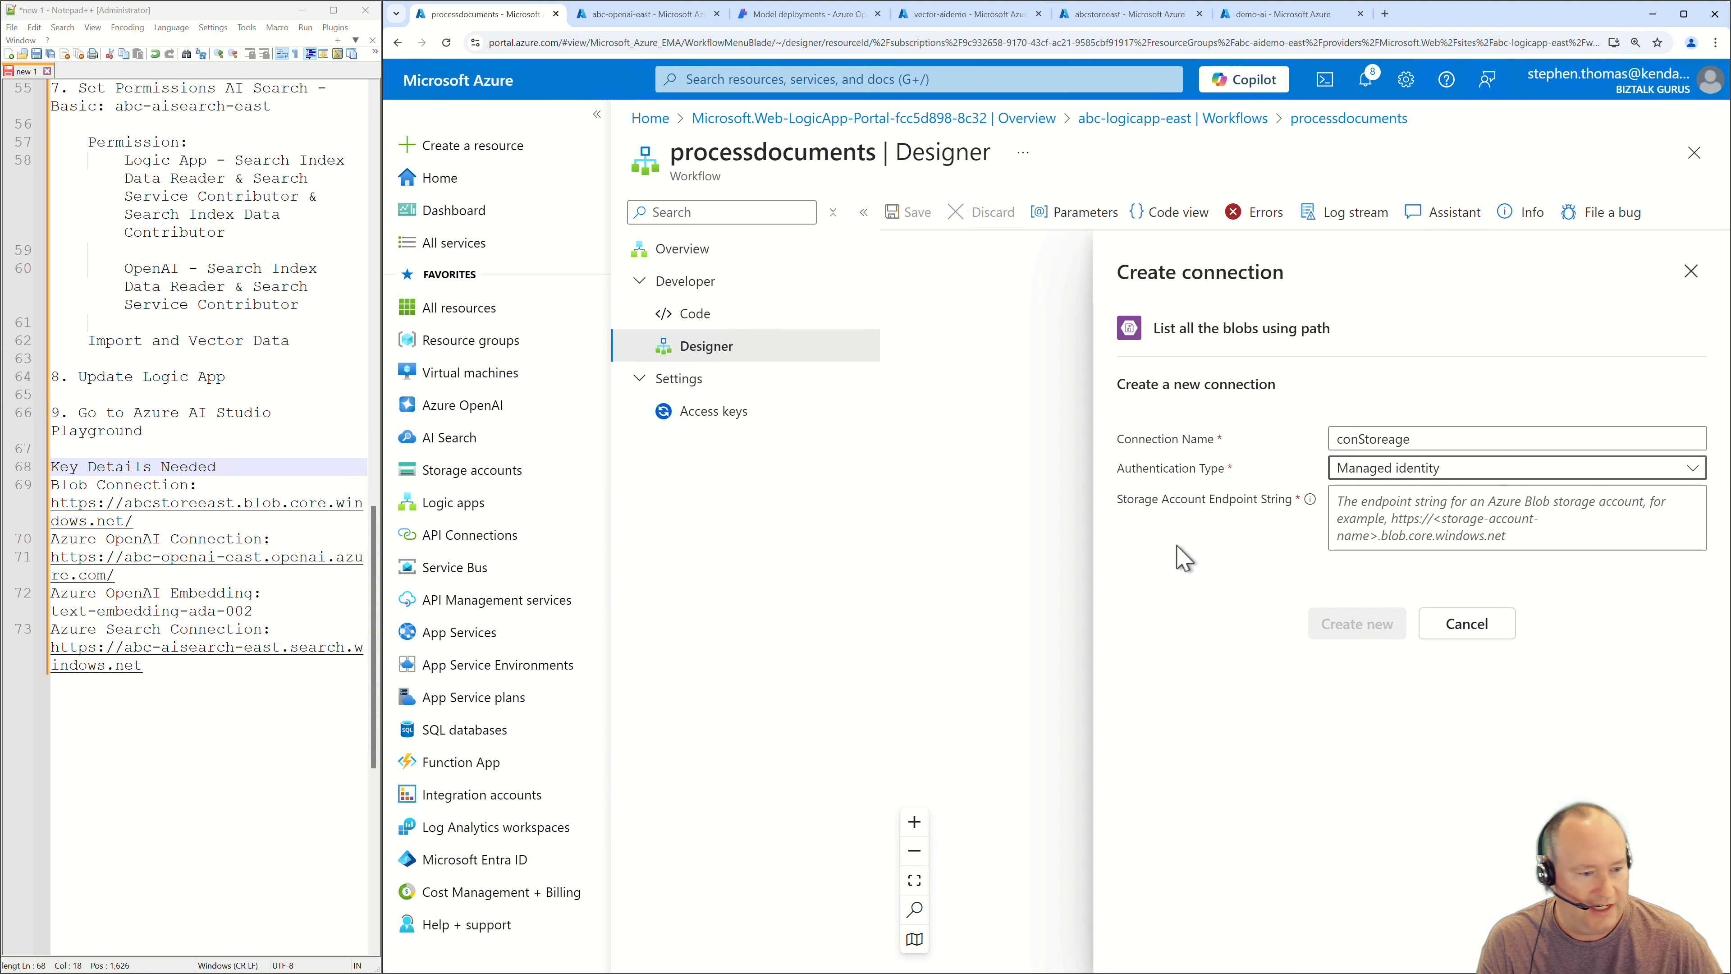
drag(135, 520, 27, 522)
key(ctrl+c)
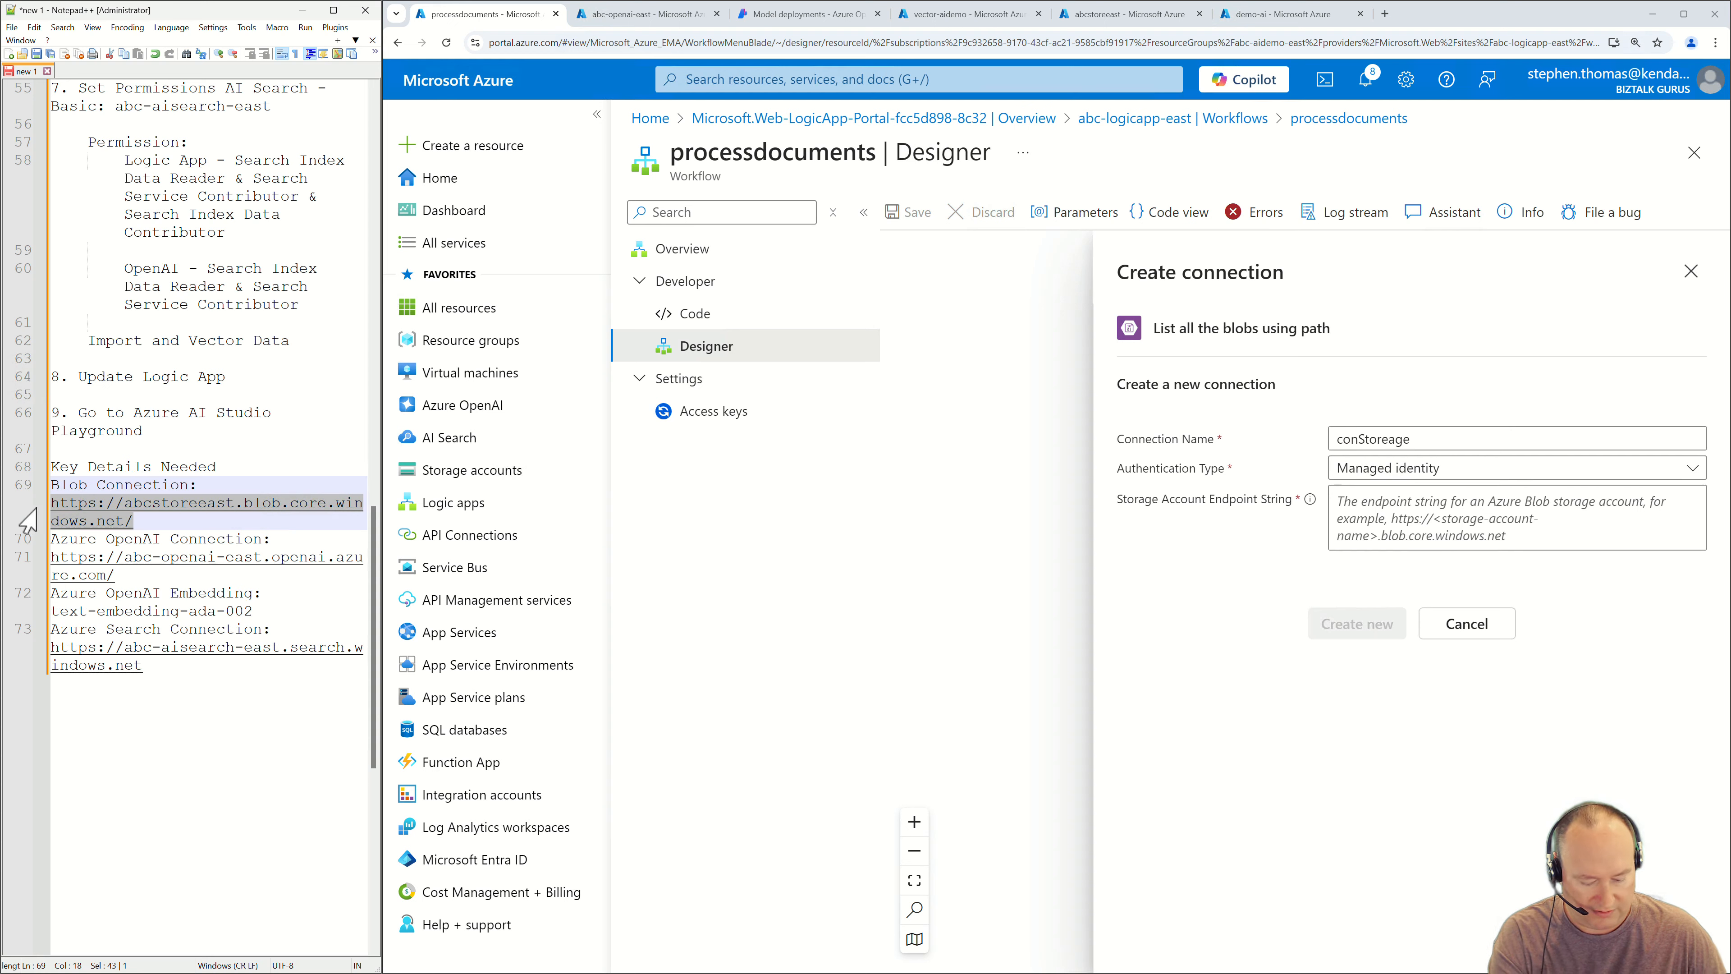
click(1456, 532)
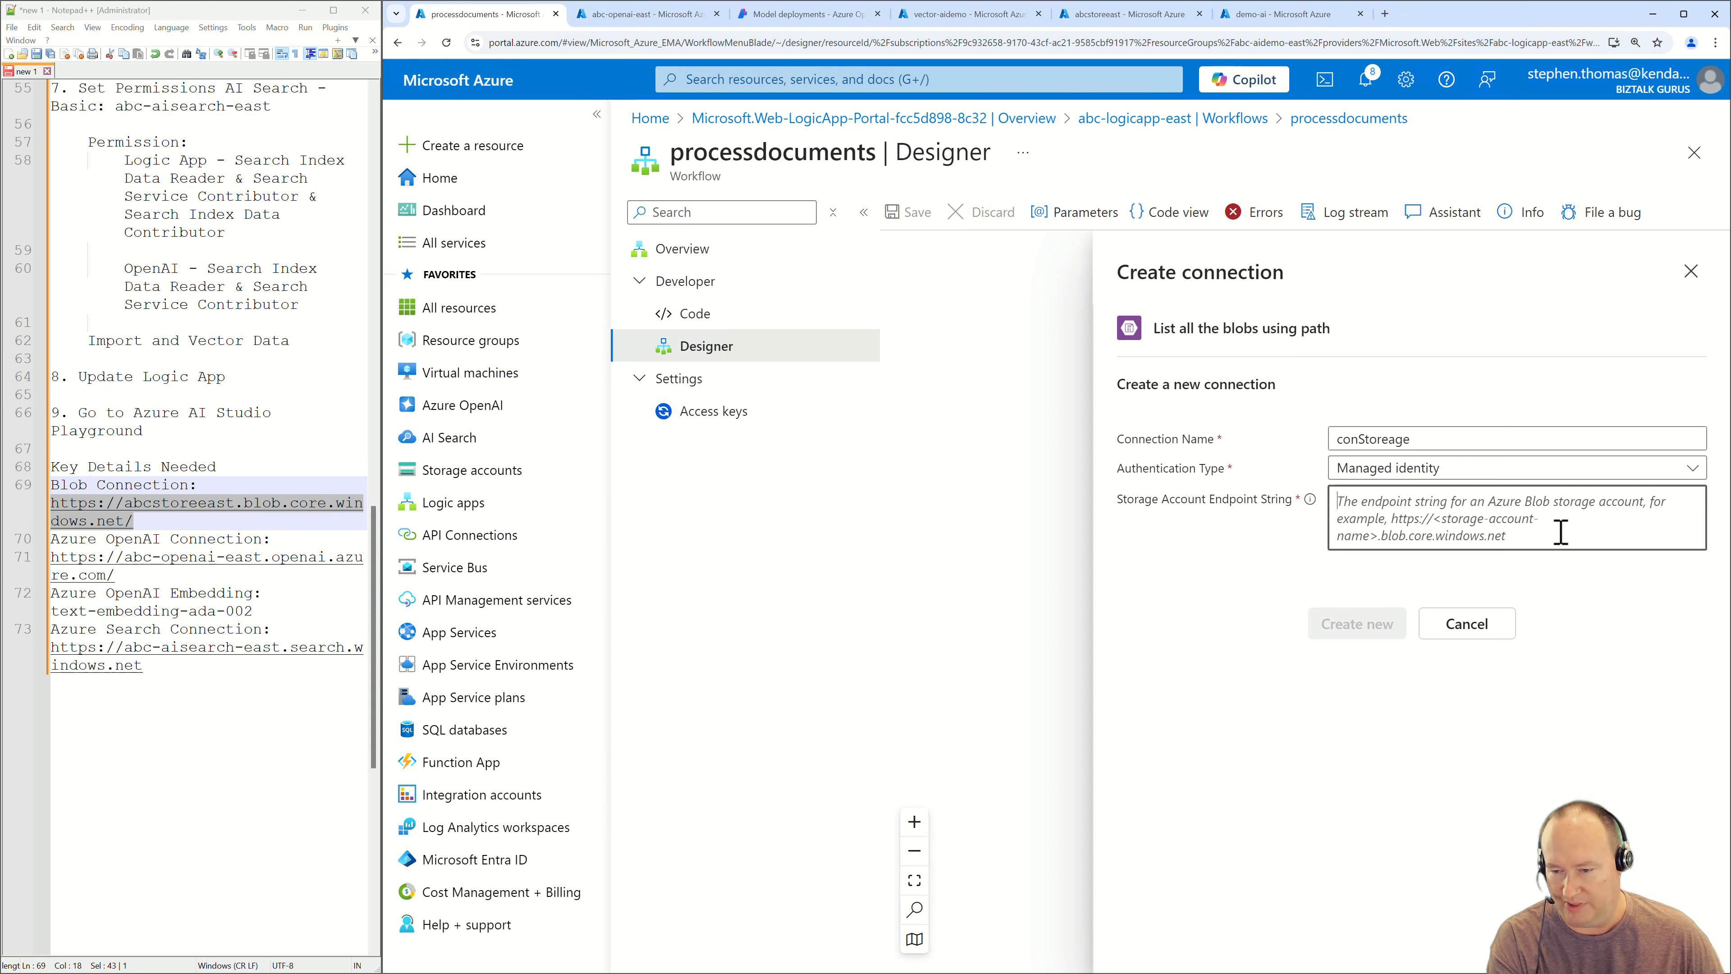
key(ctrl+v)
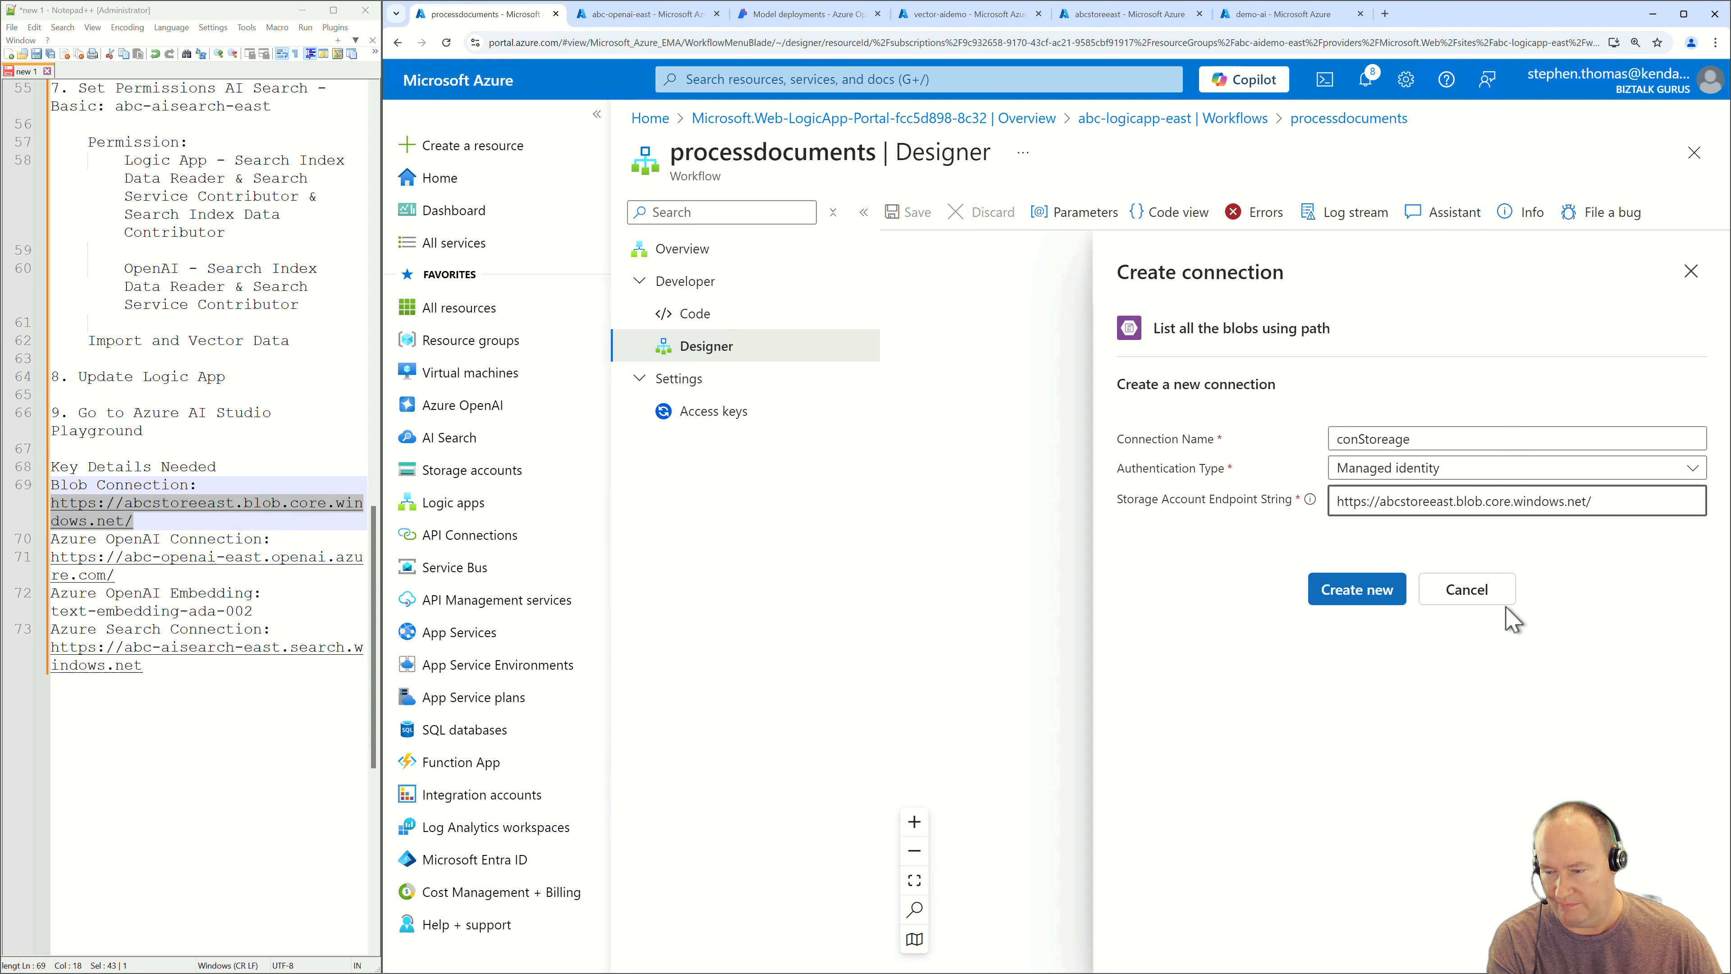
click(1358, 595)
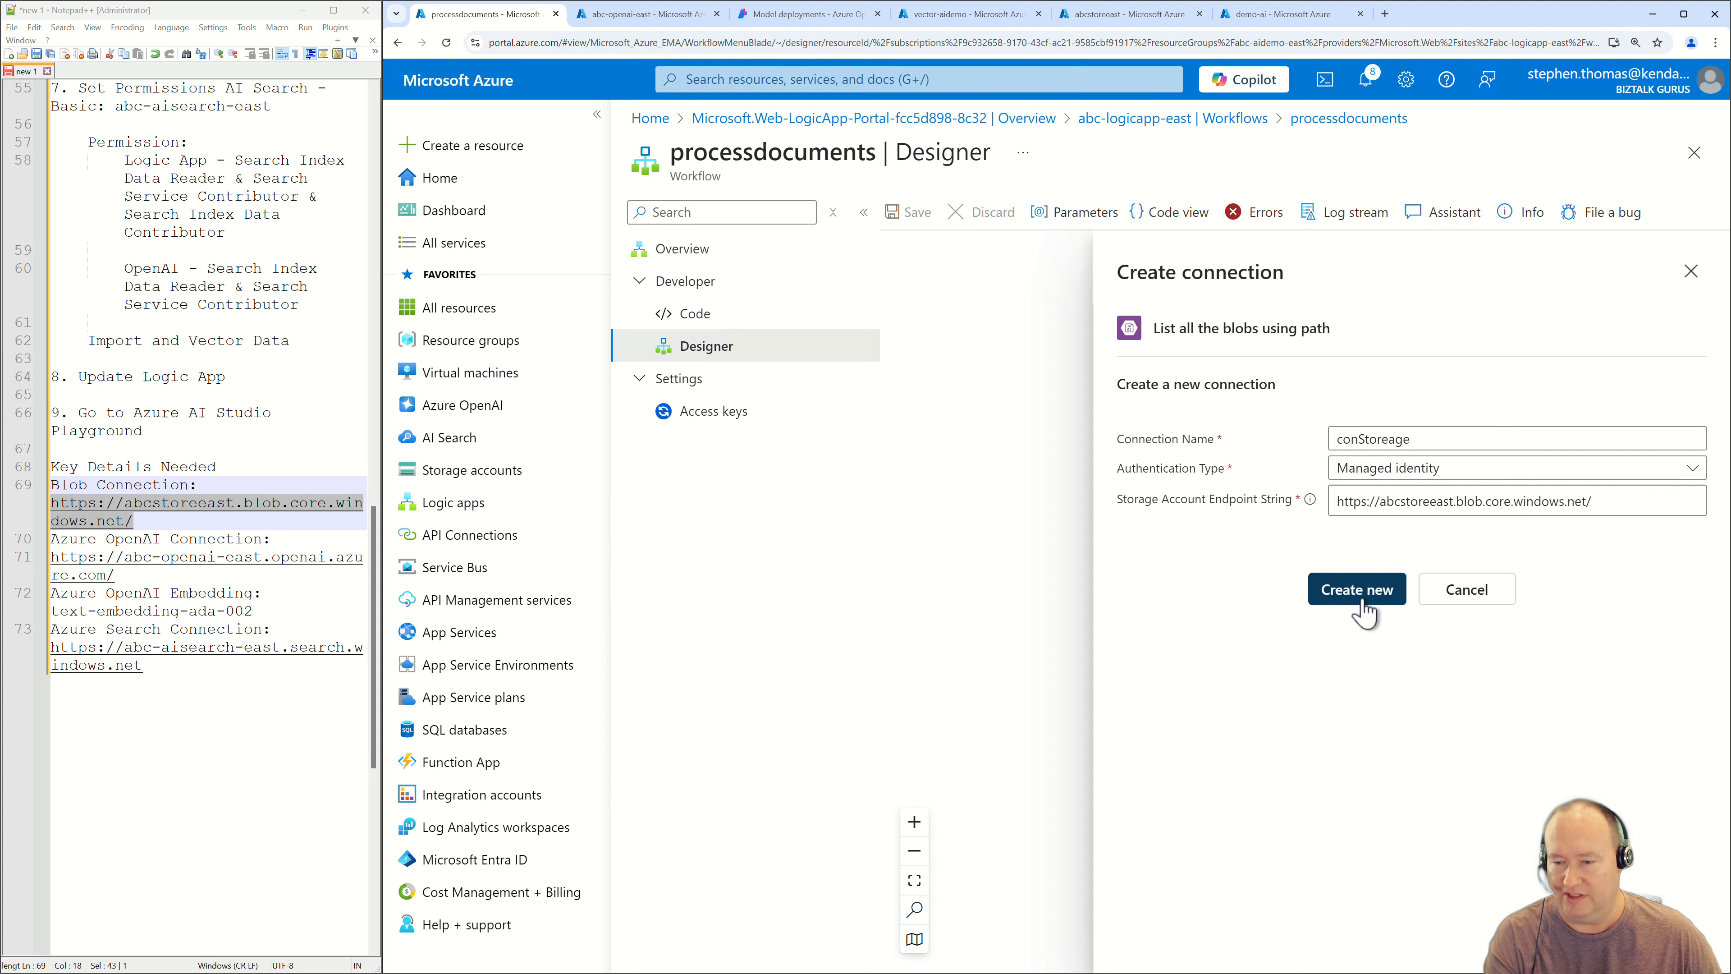
click(1035, 677)
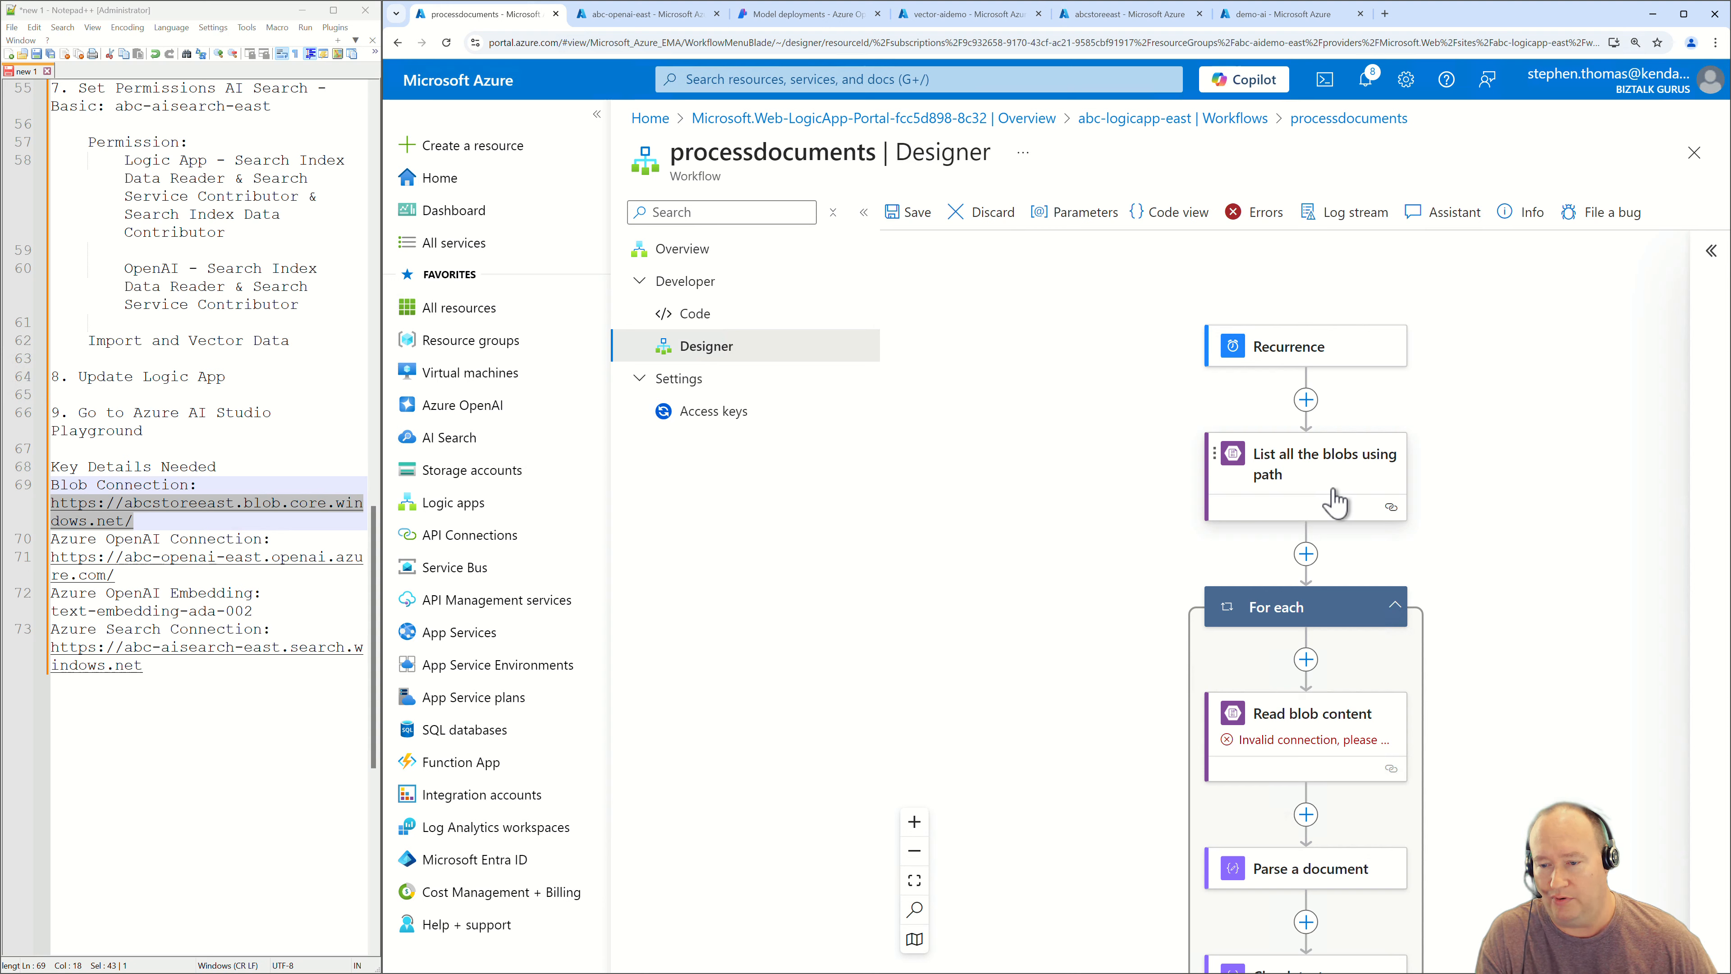
Assign the existing conStoreage connection to the Read blob content action inside the For each loop.
scroll(1334, 503, down, 1)
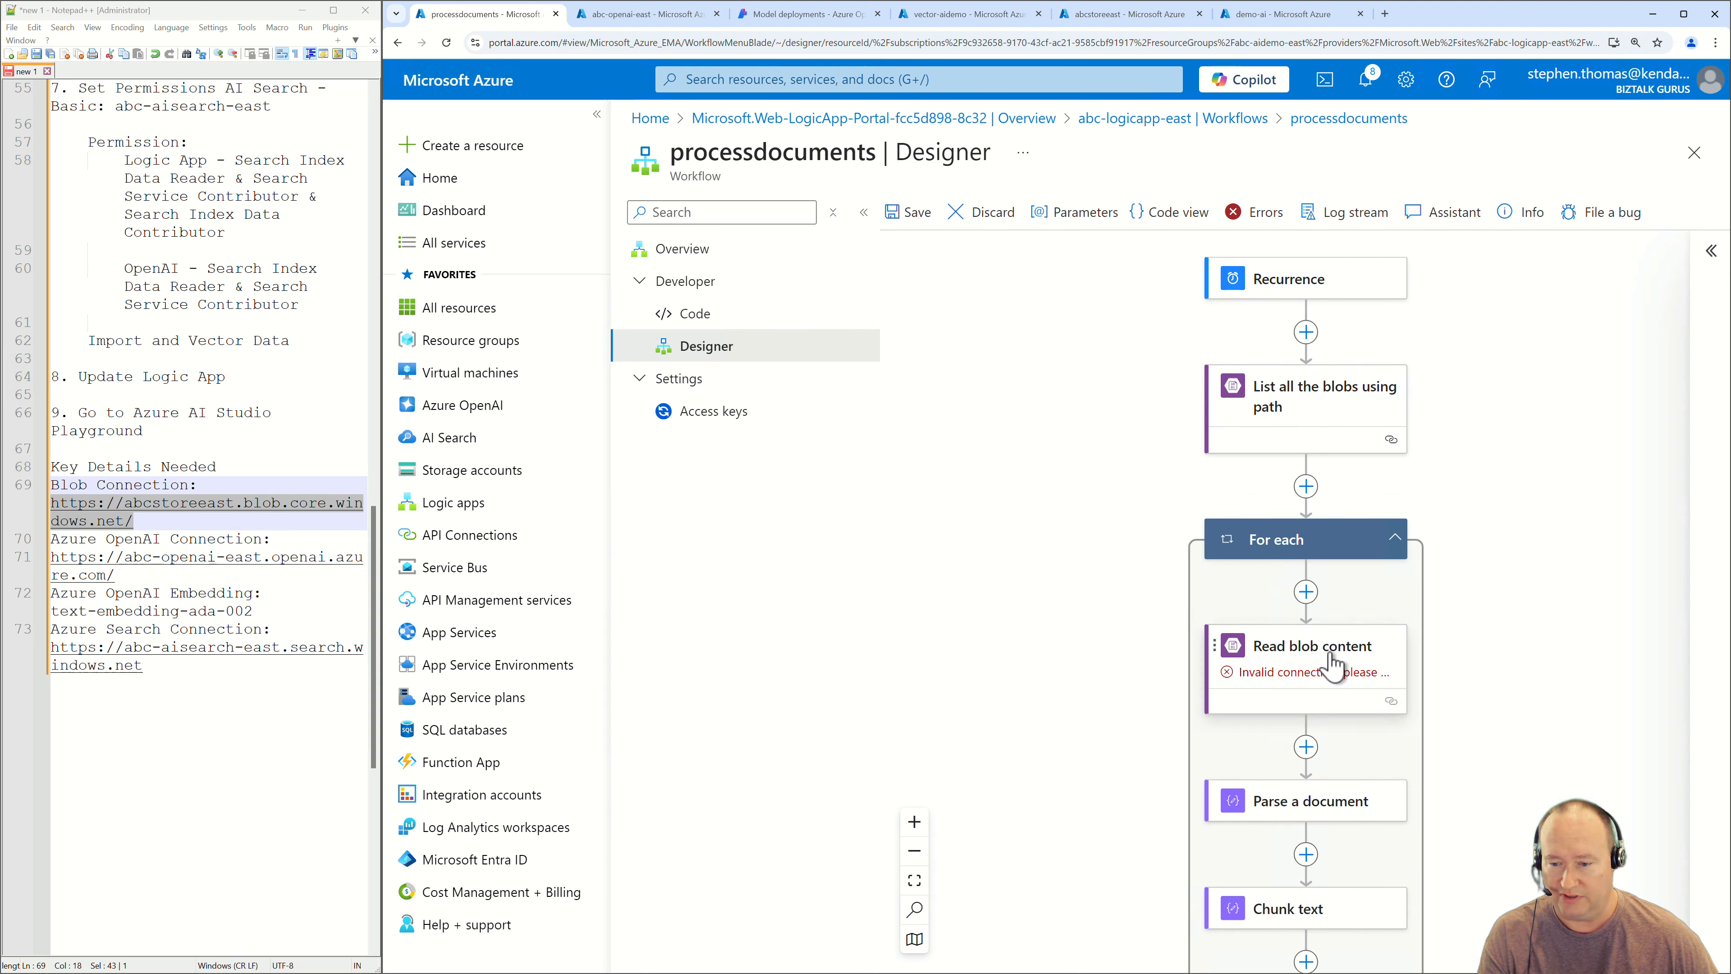
click(1329, 545)
scroll(1319, 569, down, 3)
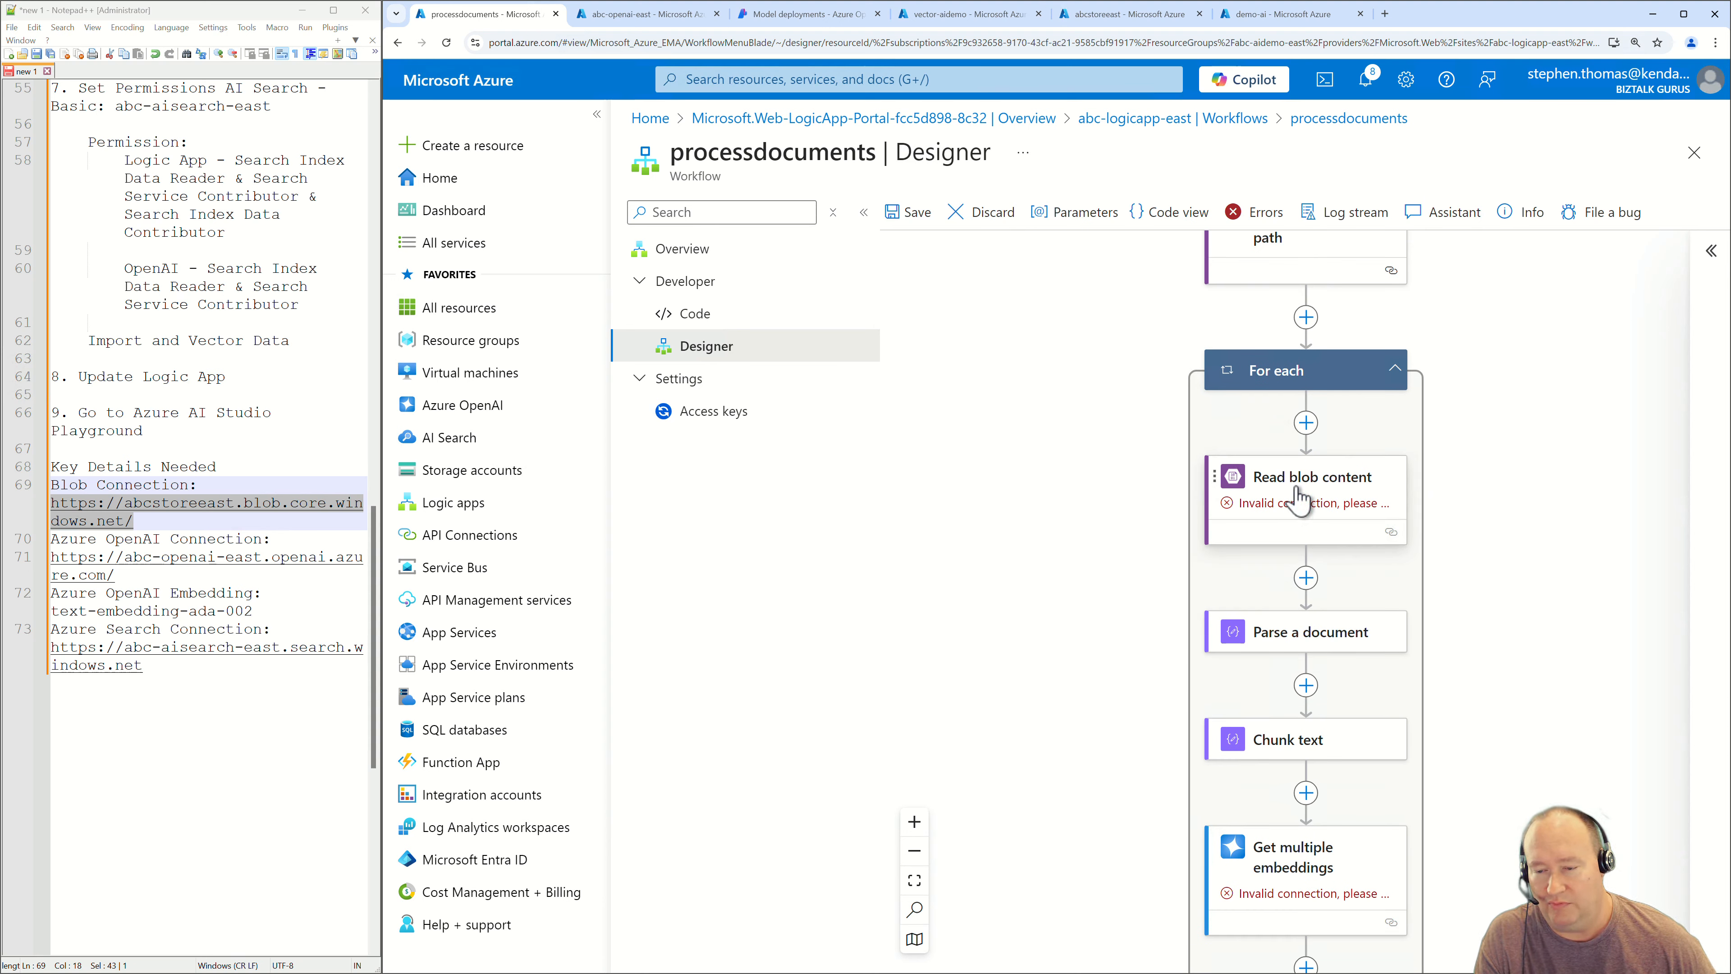
click(1298, 499)
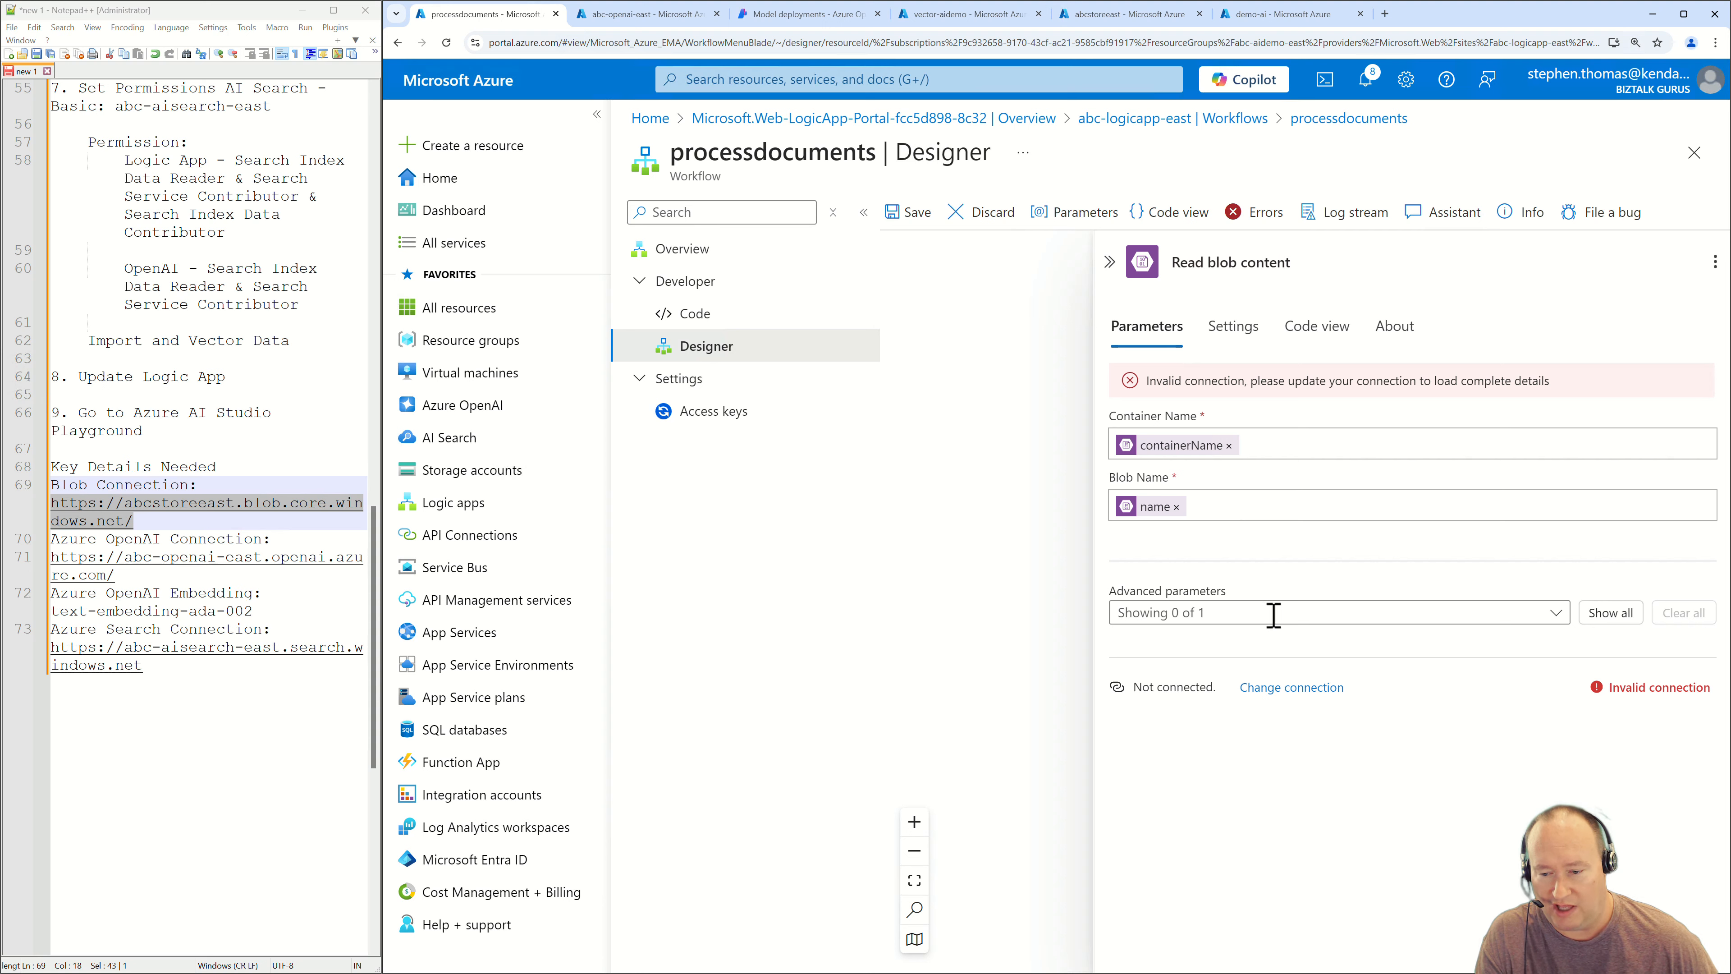
click(1294, 688)
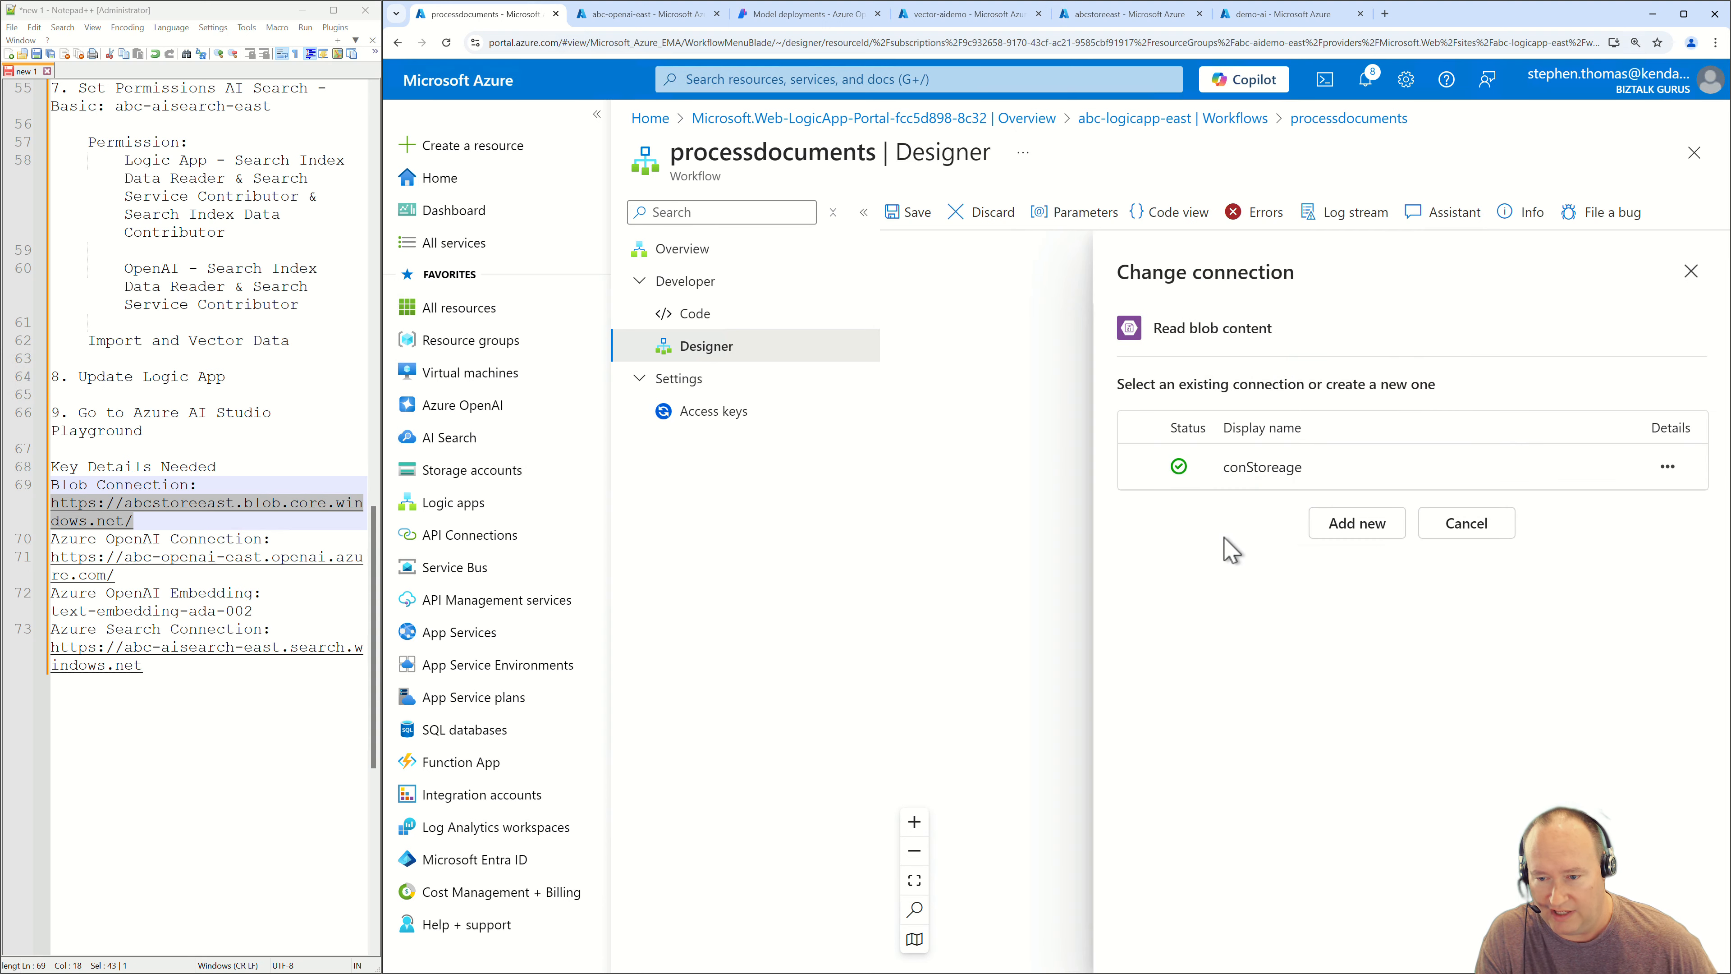
click(1254, 471)
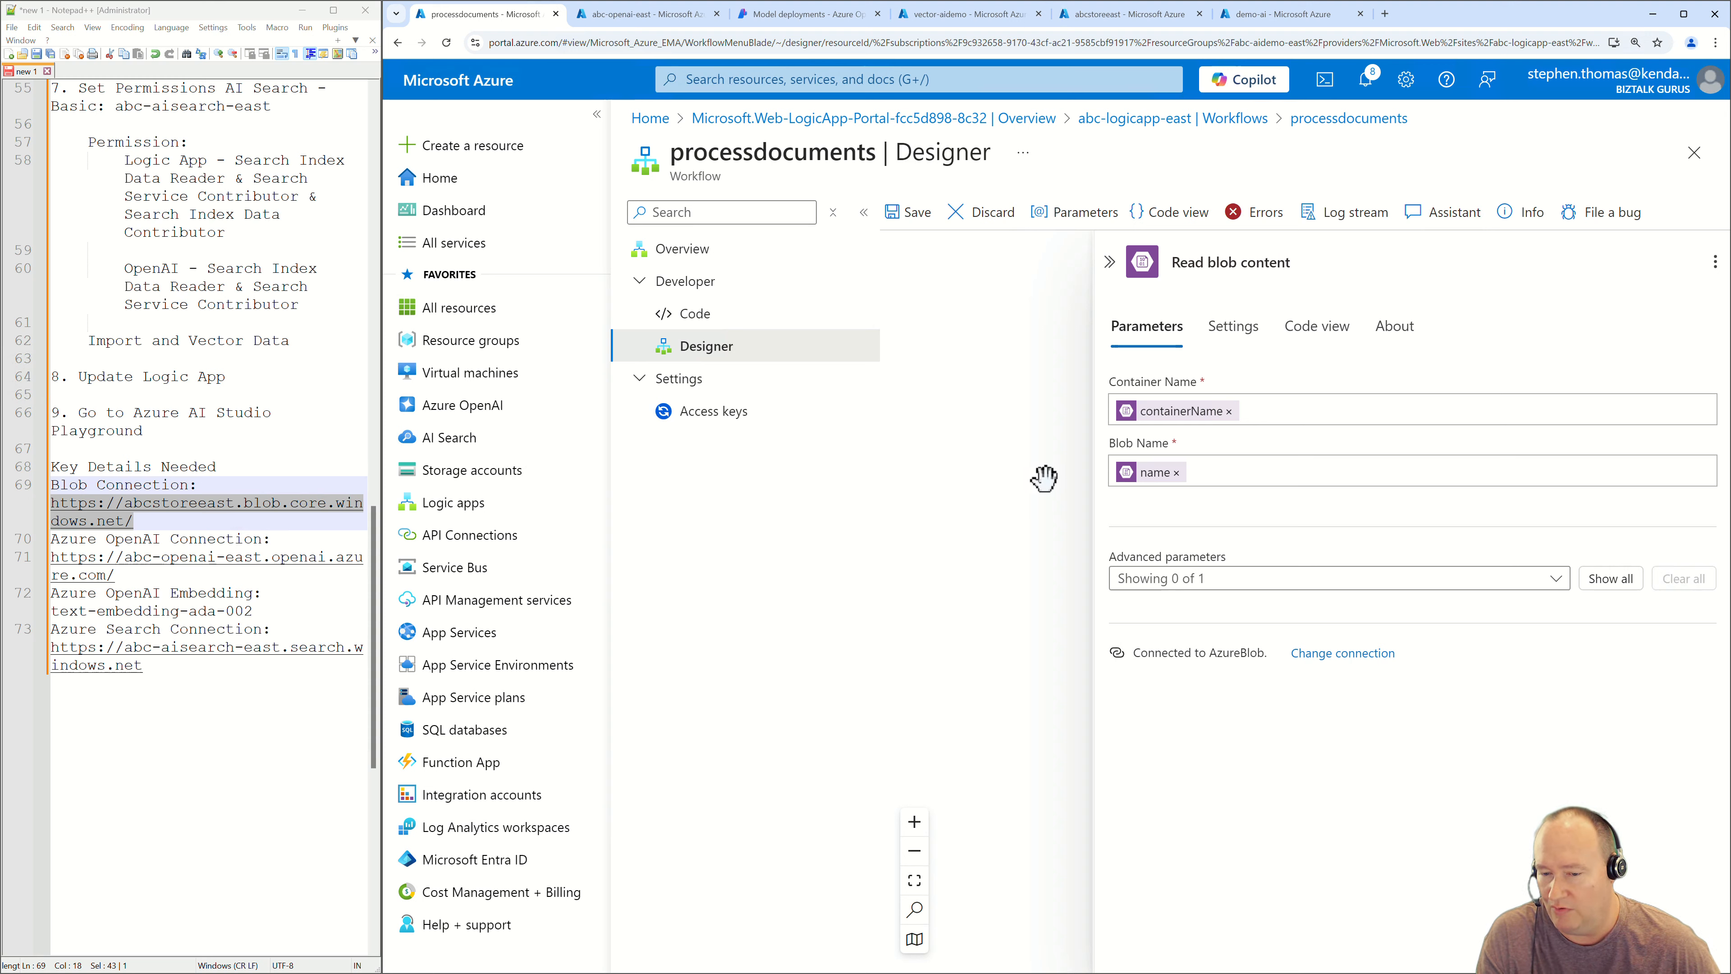
click(1023, 535)
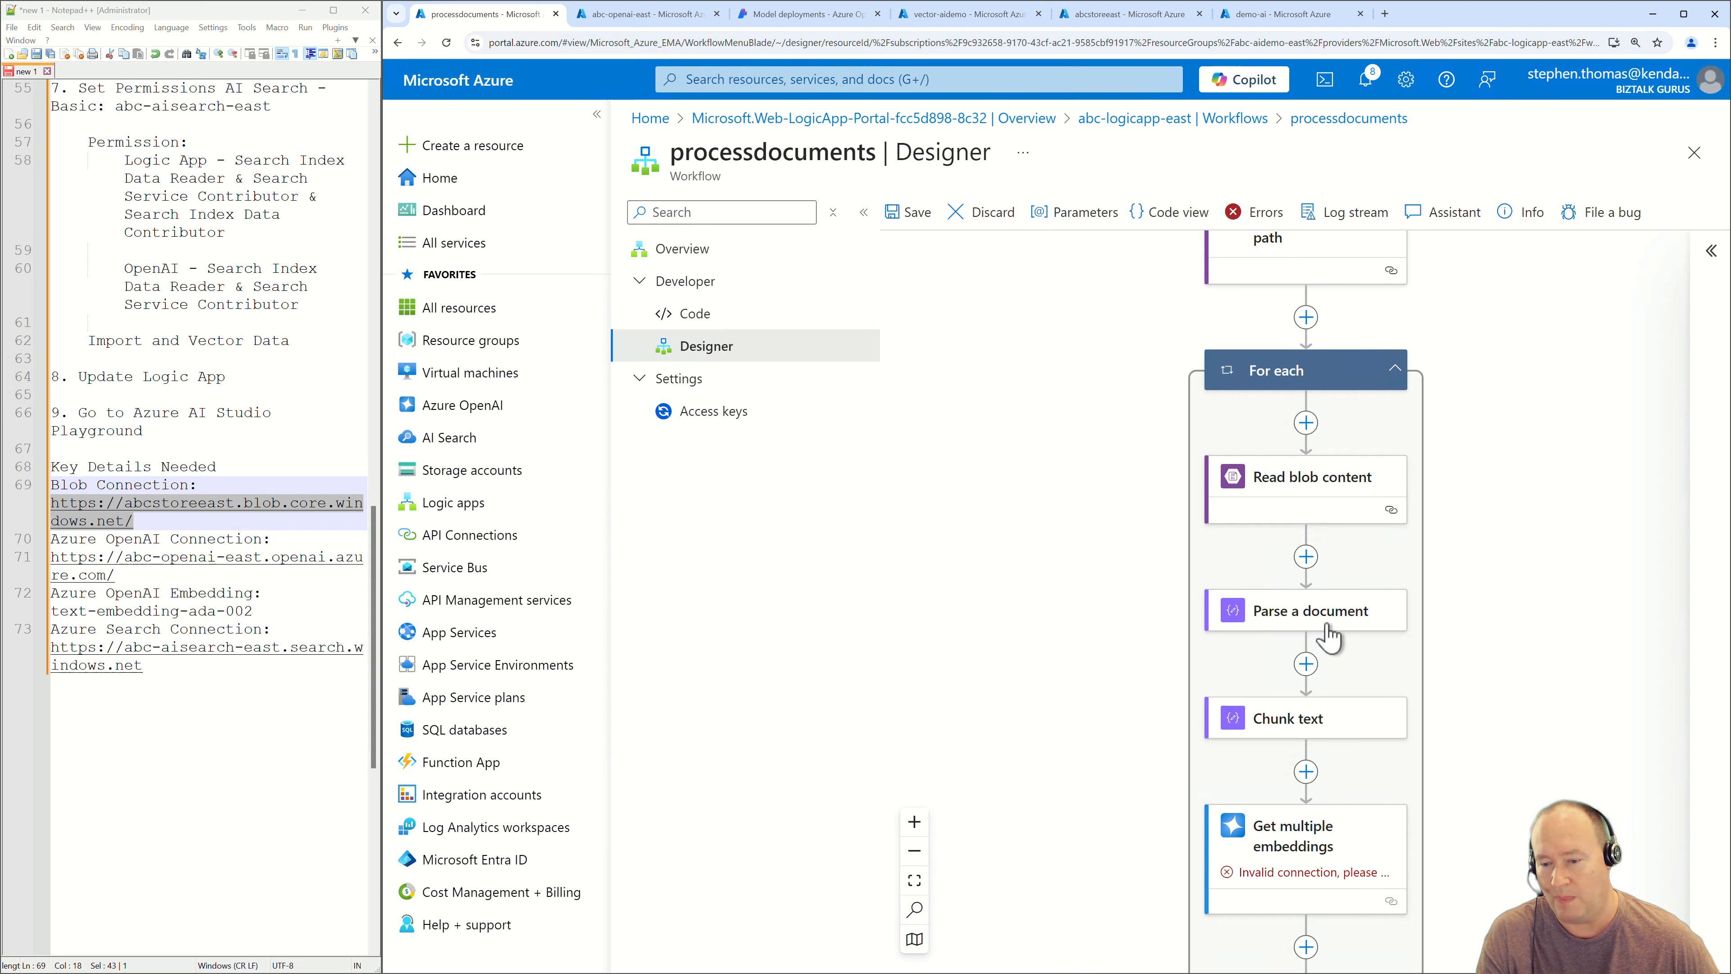
Check the document content input of the Parse a document action.
click(1283, 632)
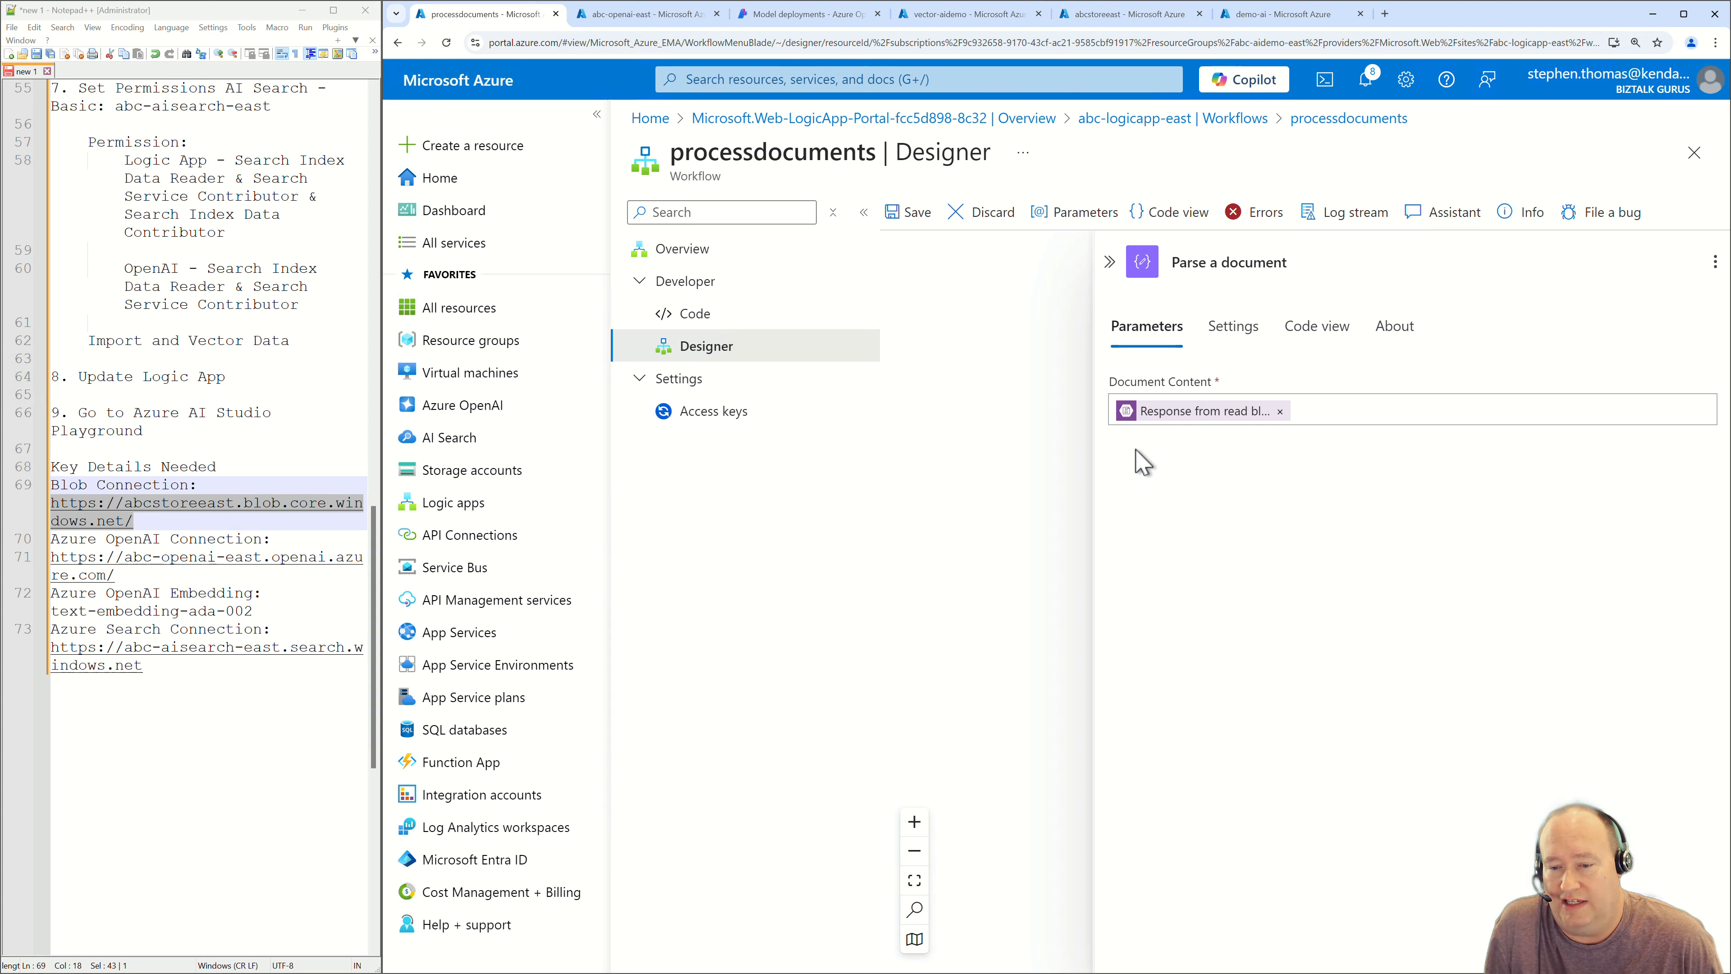
click(1039, 466)
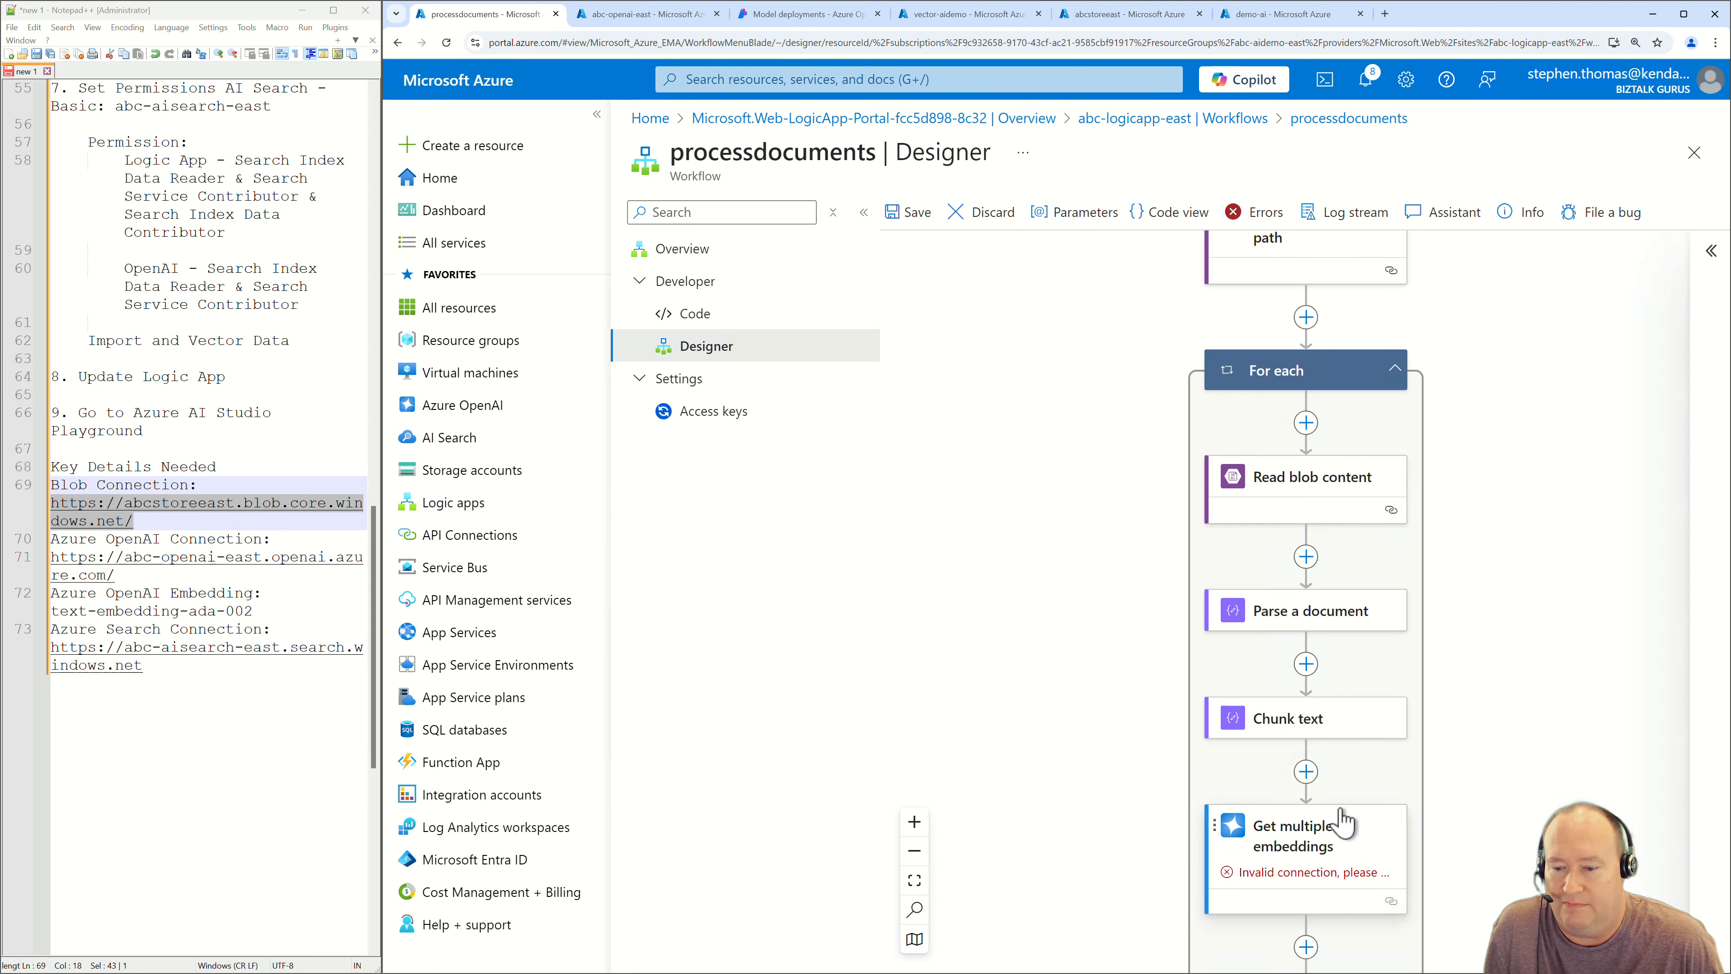
Check the Chunk text action's encoding model options, keeping cl100k_base (gpt-4, gpt-3.5-turbo, gpt-35-turbo), and its token size.
scroll(1295, 682, down, 1)
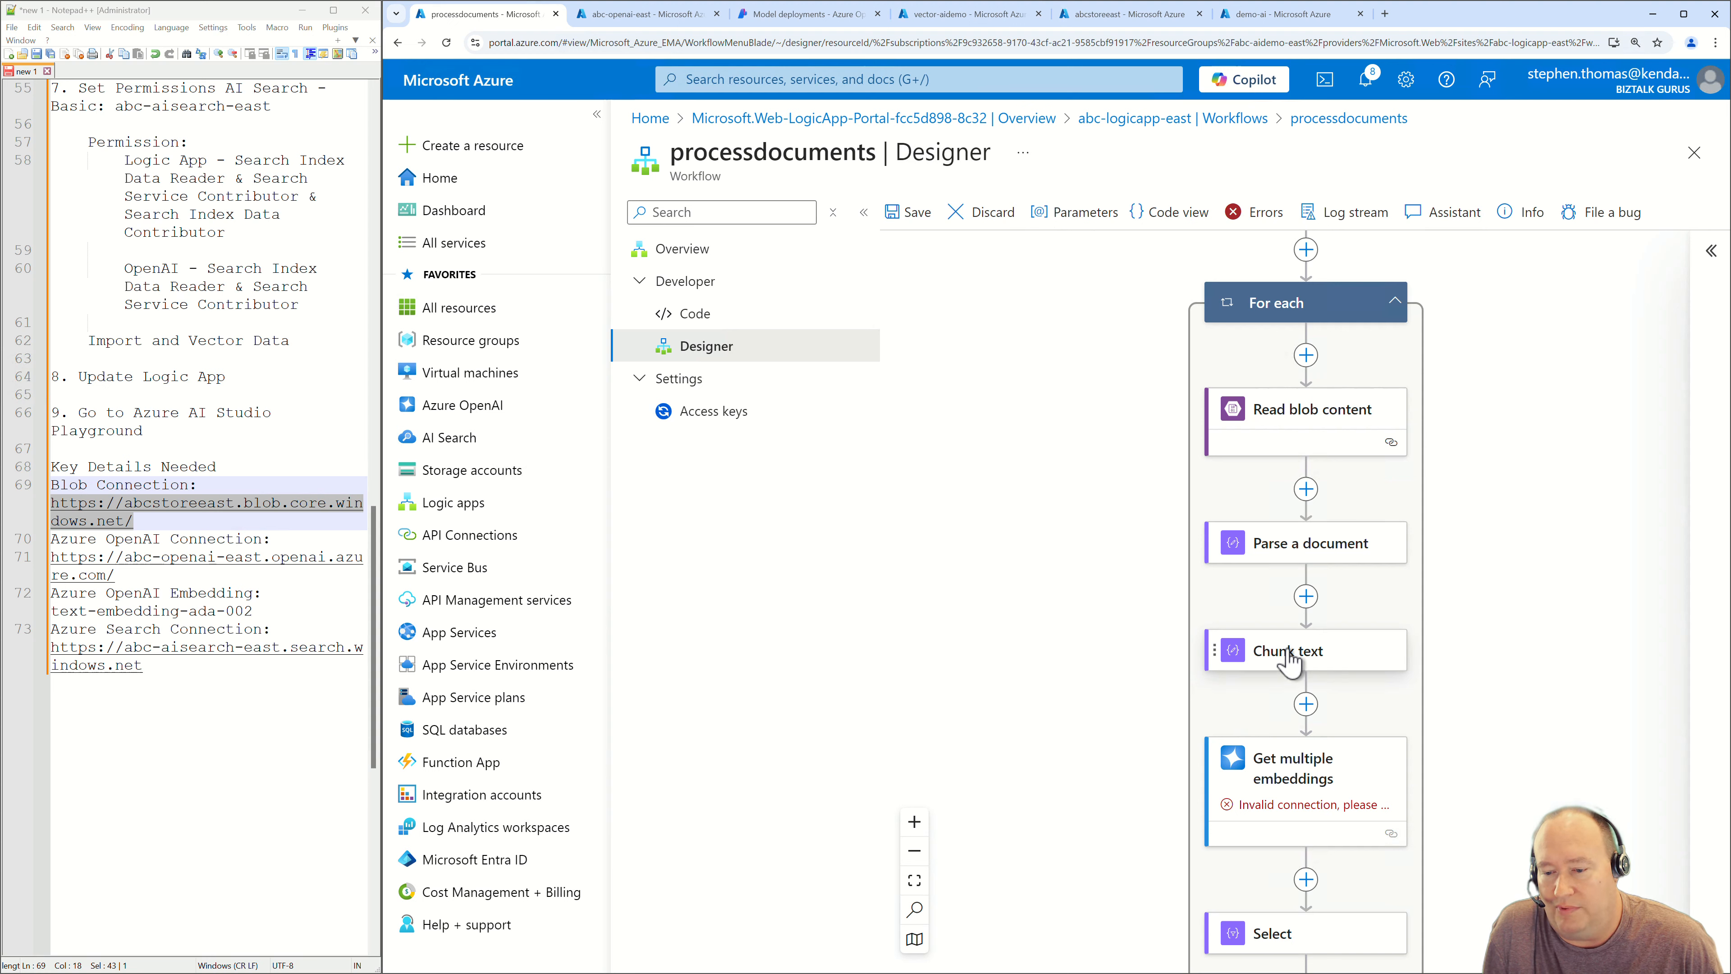
click(1285, 662)
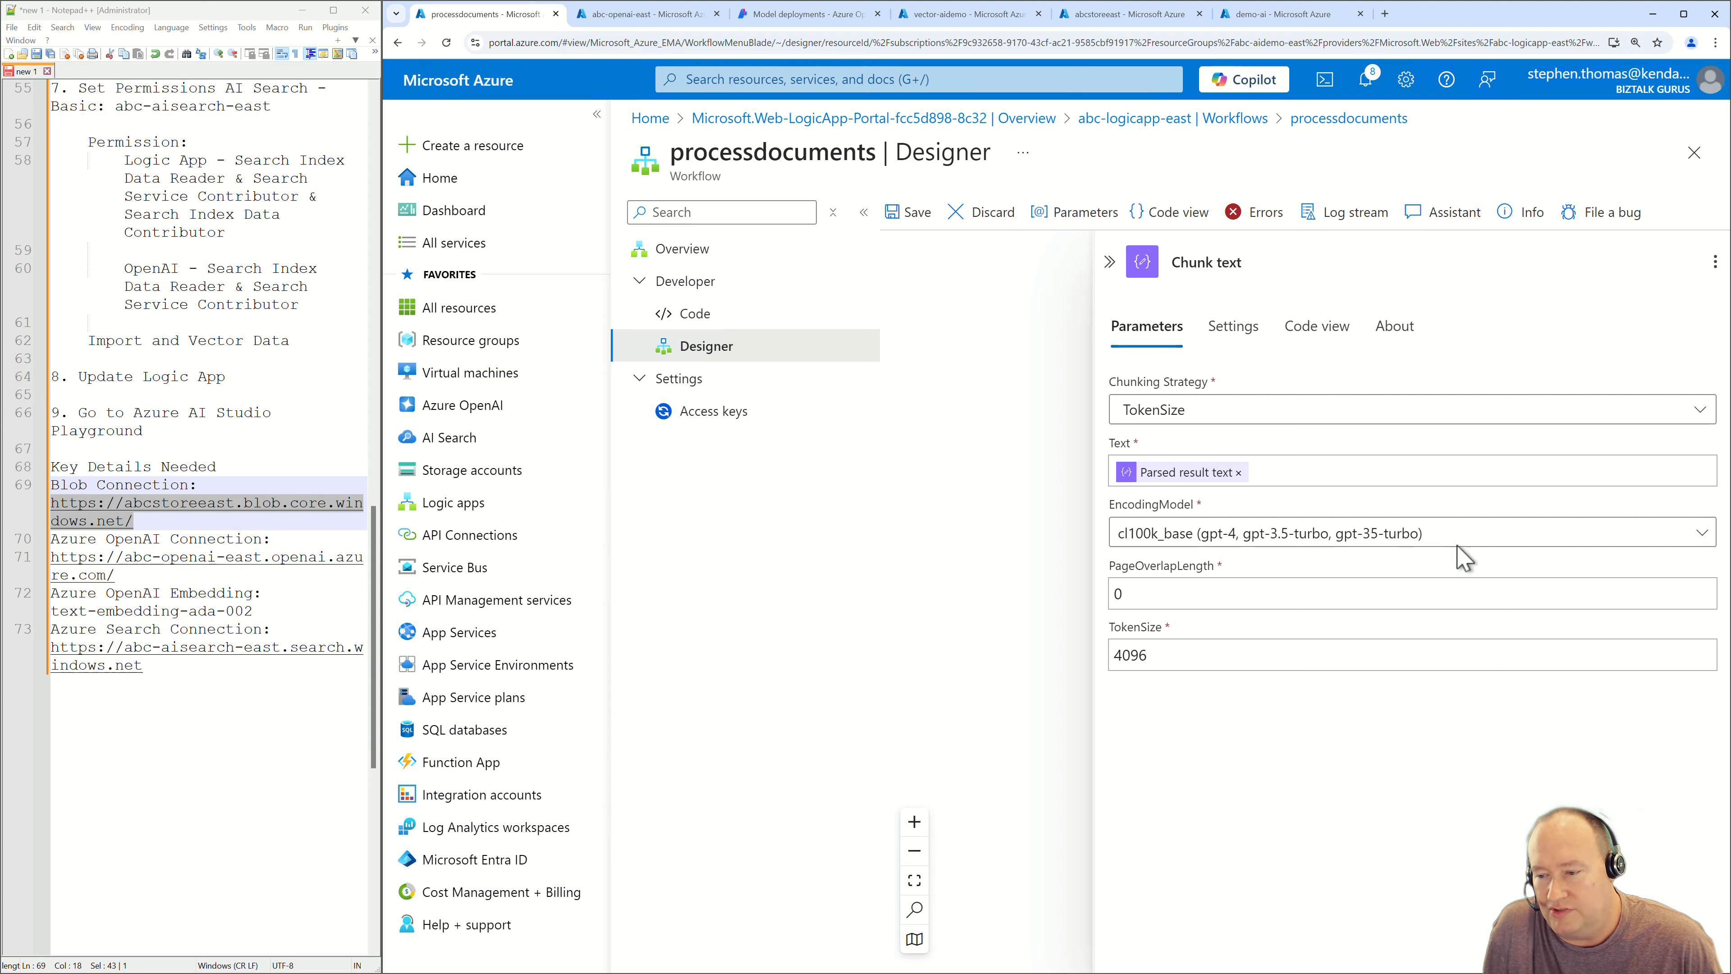
click(1703, 535)
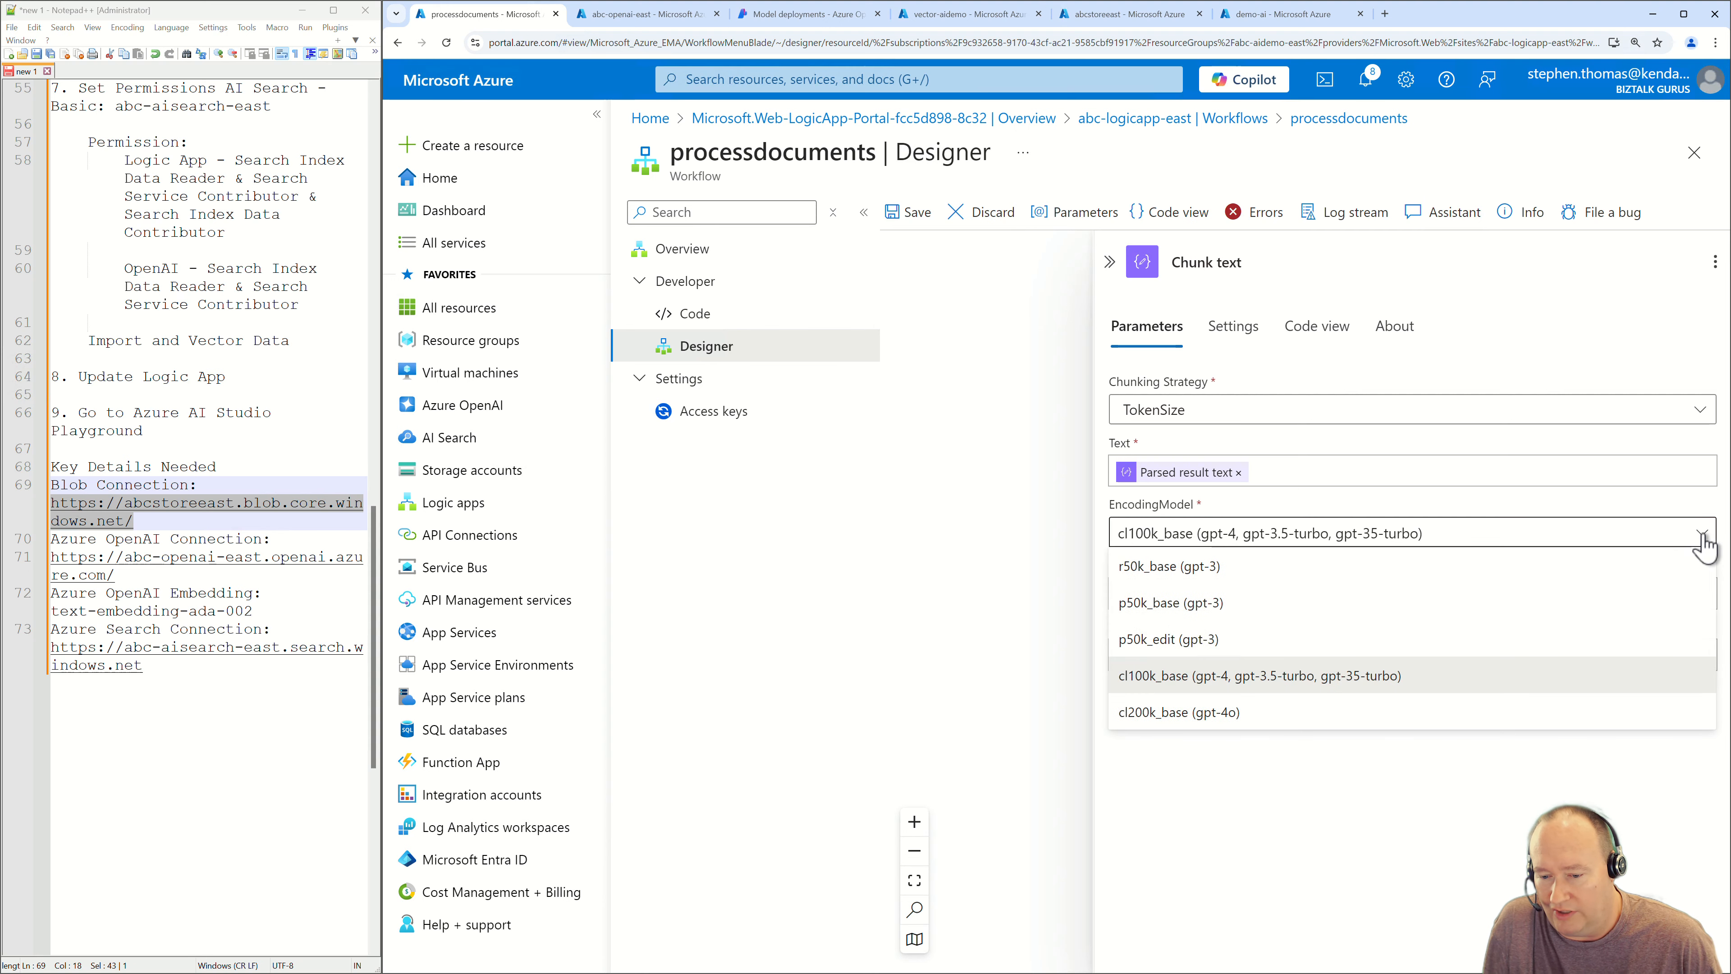
click(1177, 685)
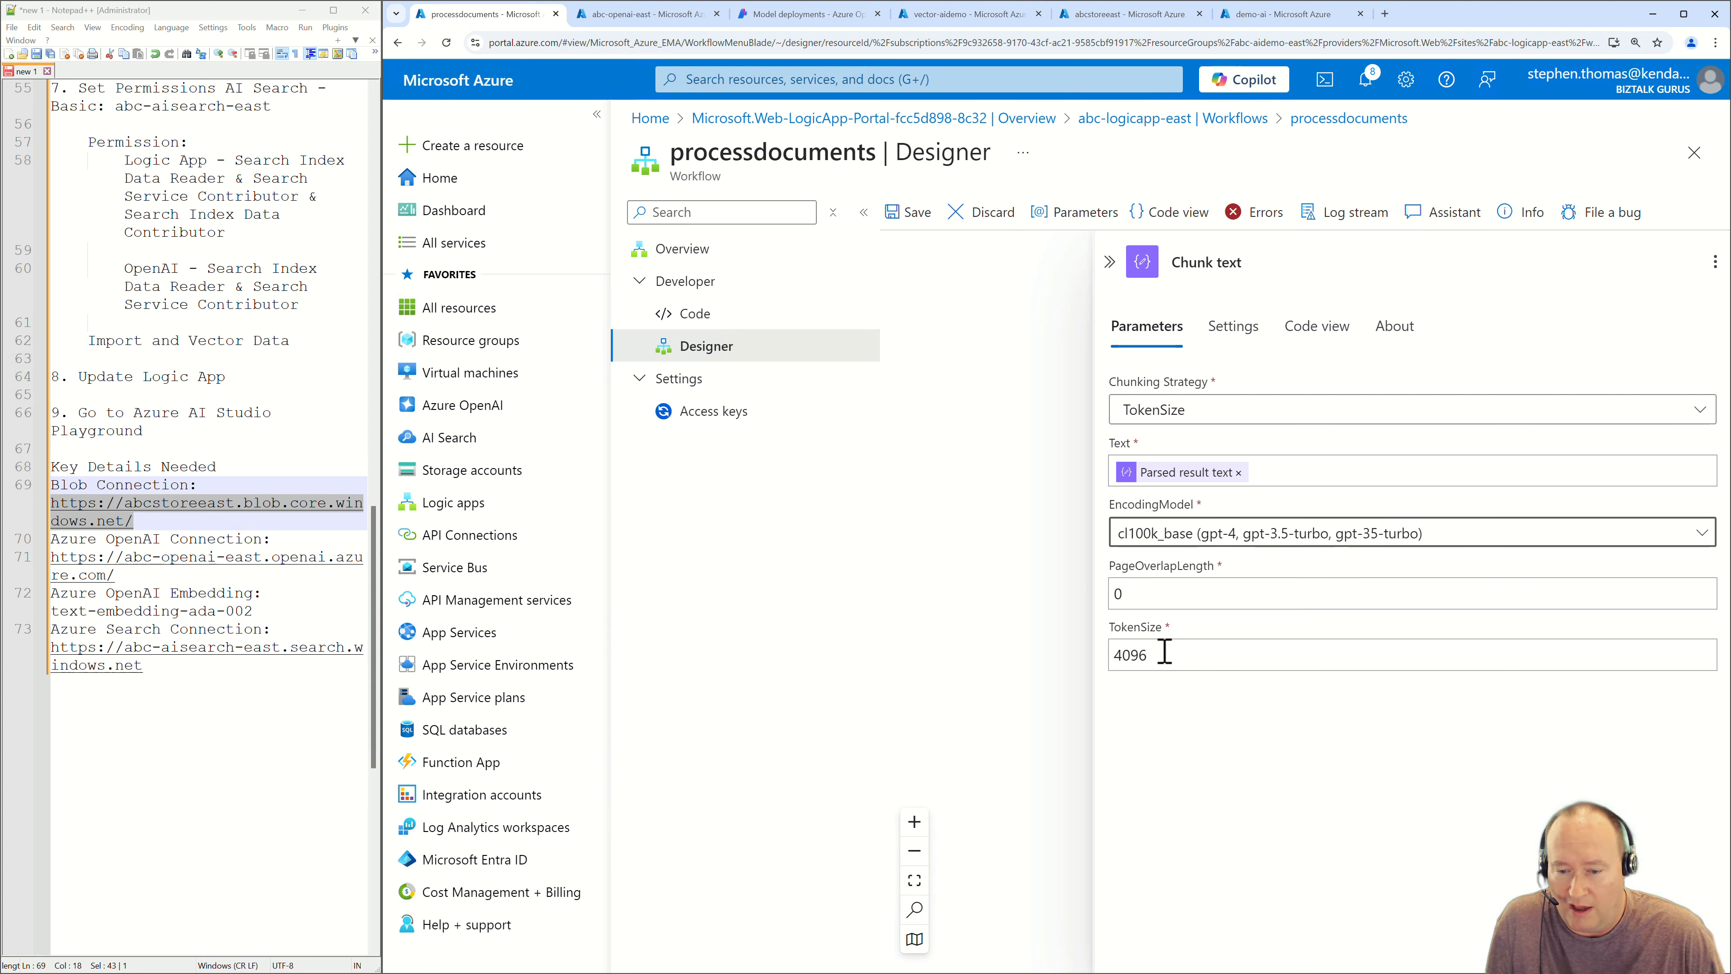
click(1166, 653)
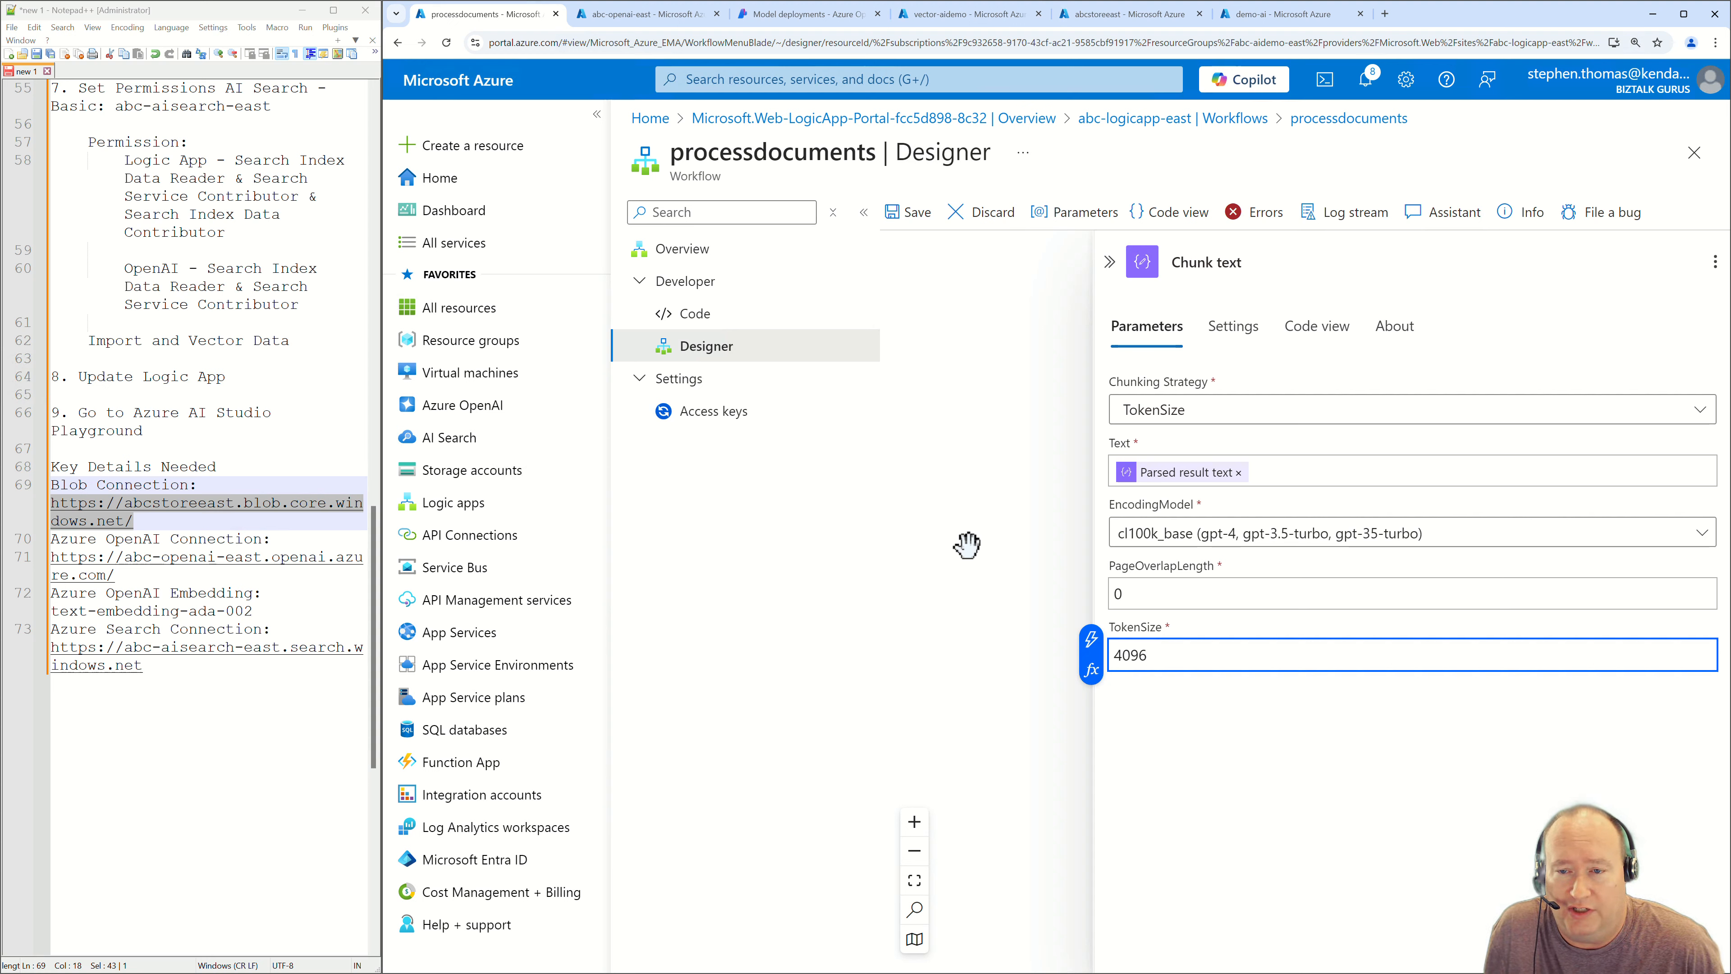
click(961, 616)
Start a new connection named conOpenAI for the Get multiple embeddings action.
scroll(1155, 750, down, 3)
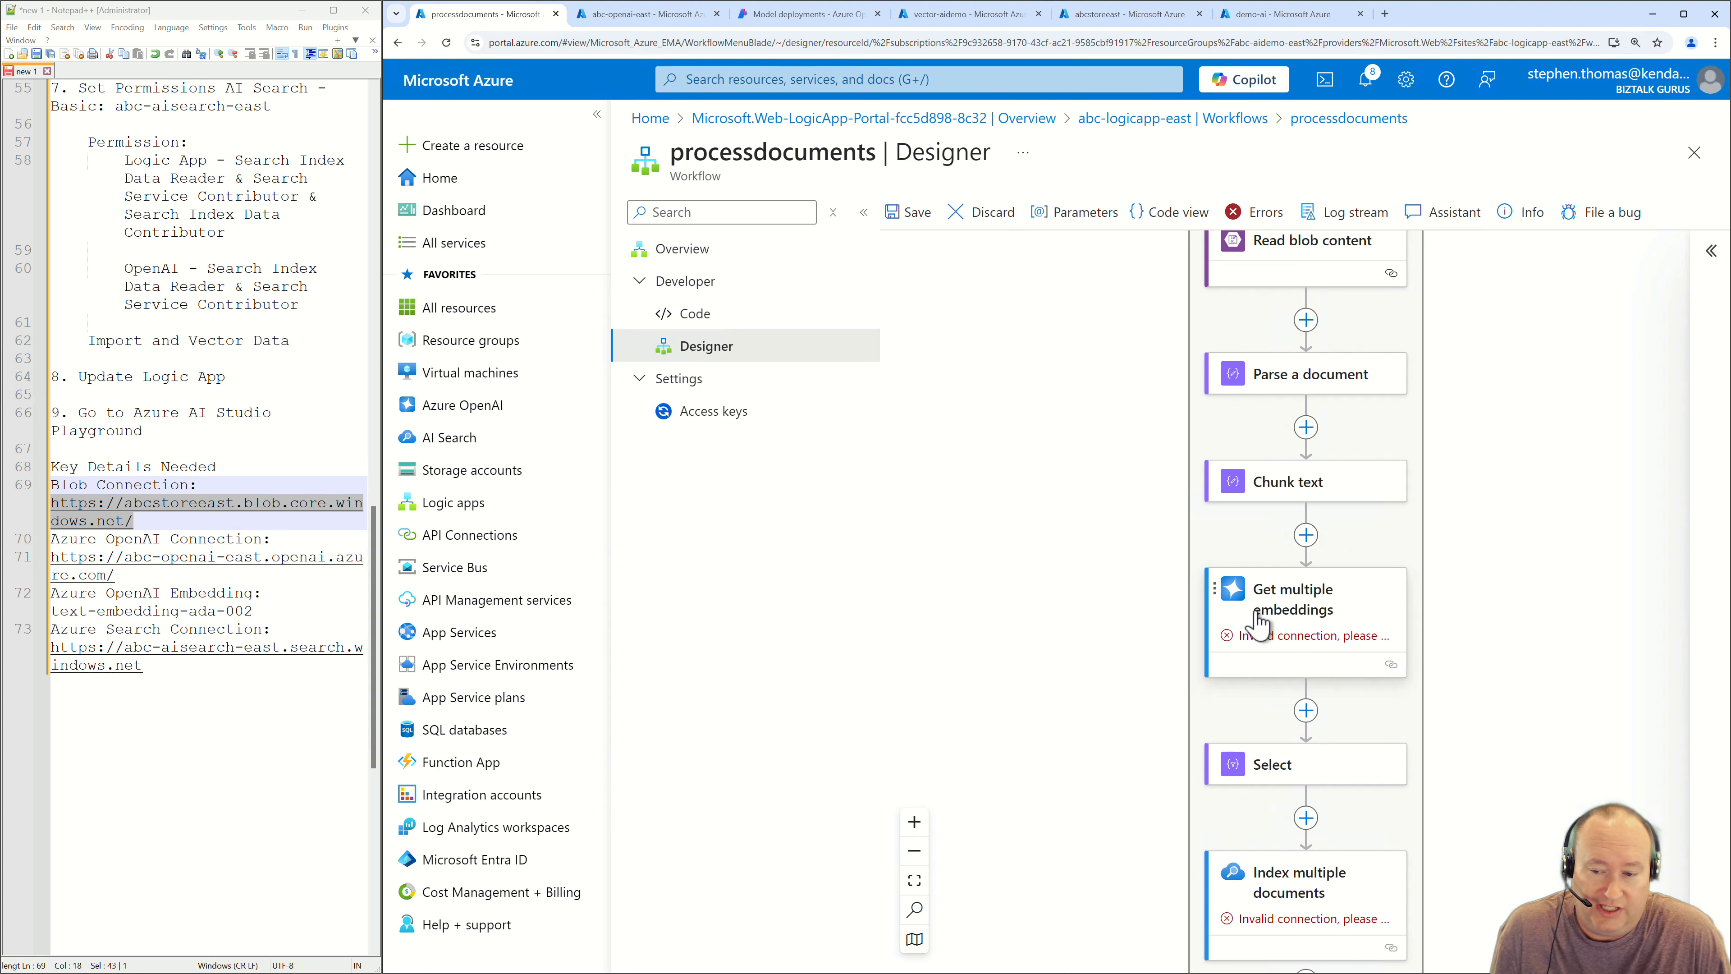
click(1281, 602)
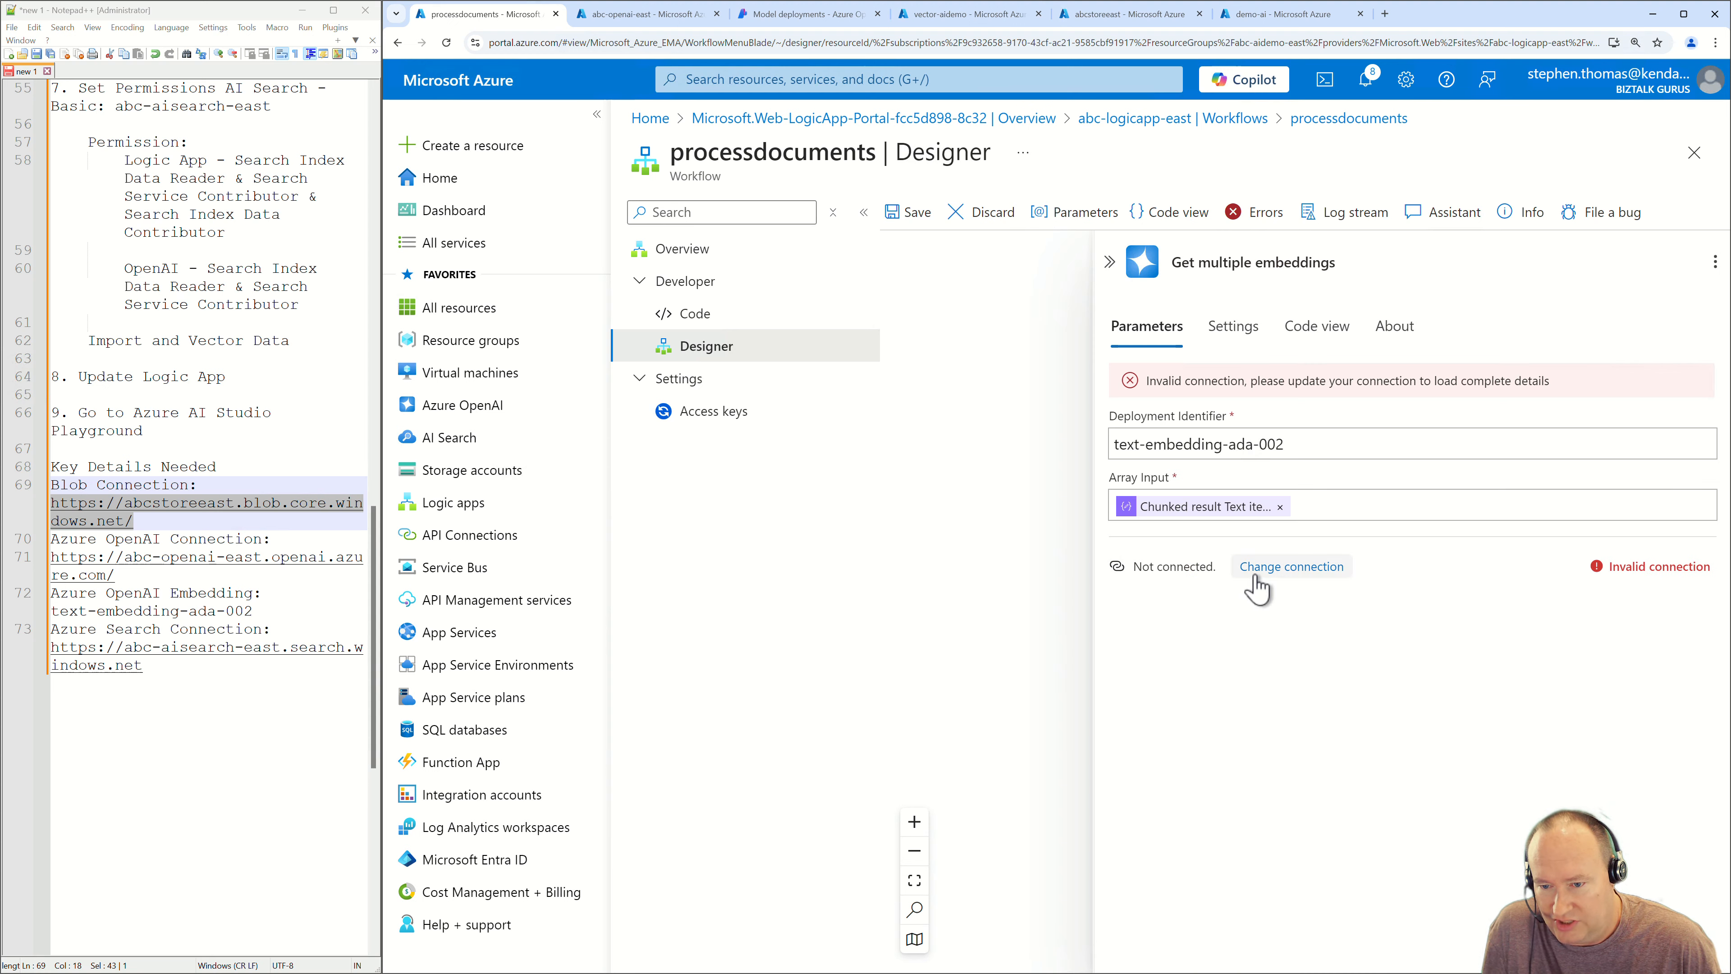
click(1254, 573)
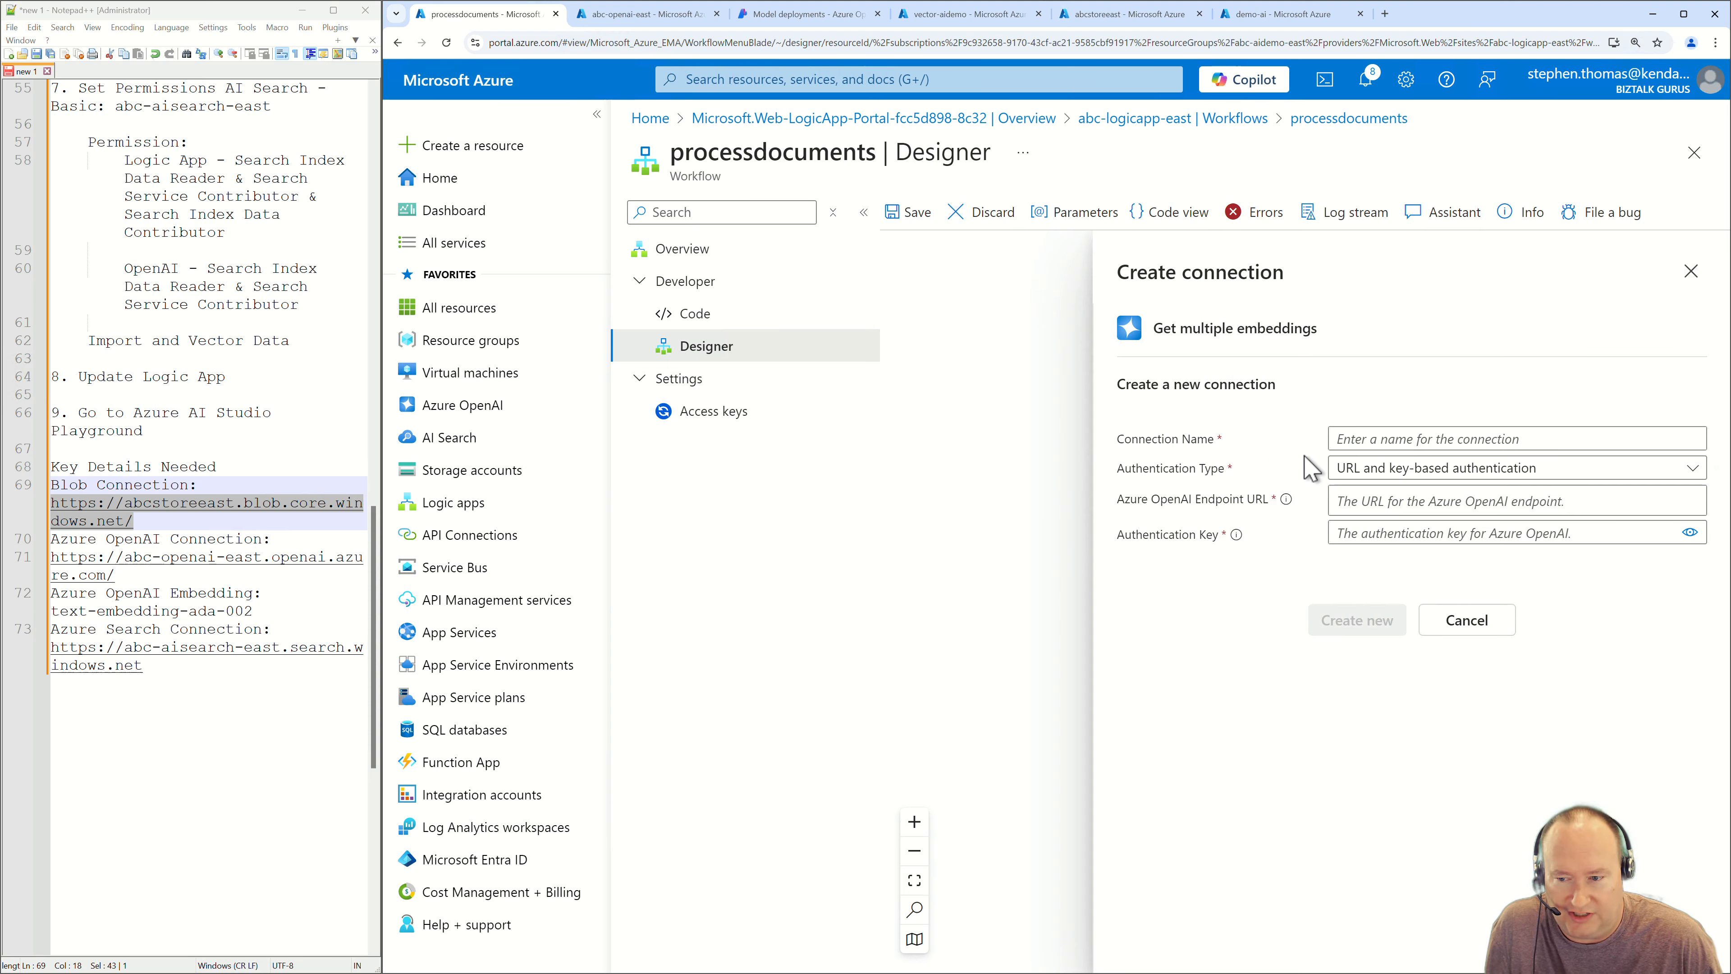
click(1374, 446)
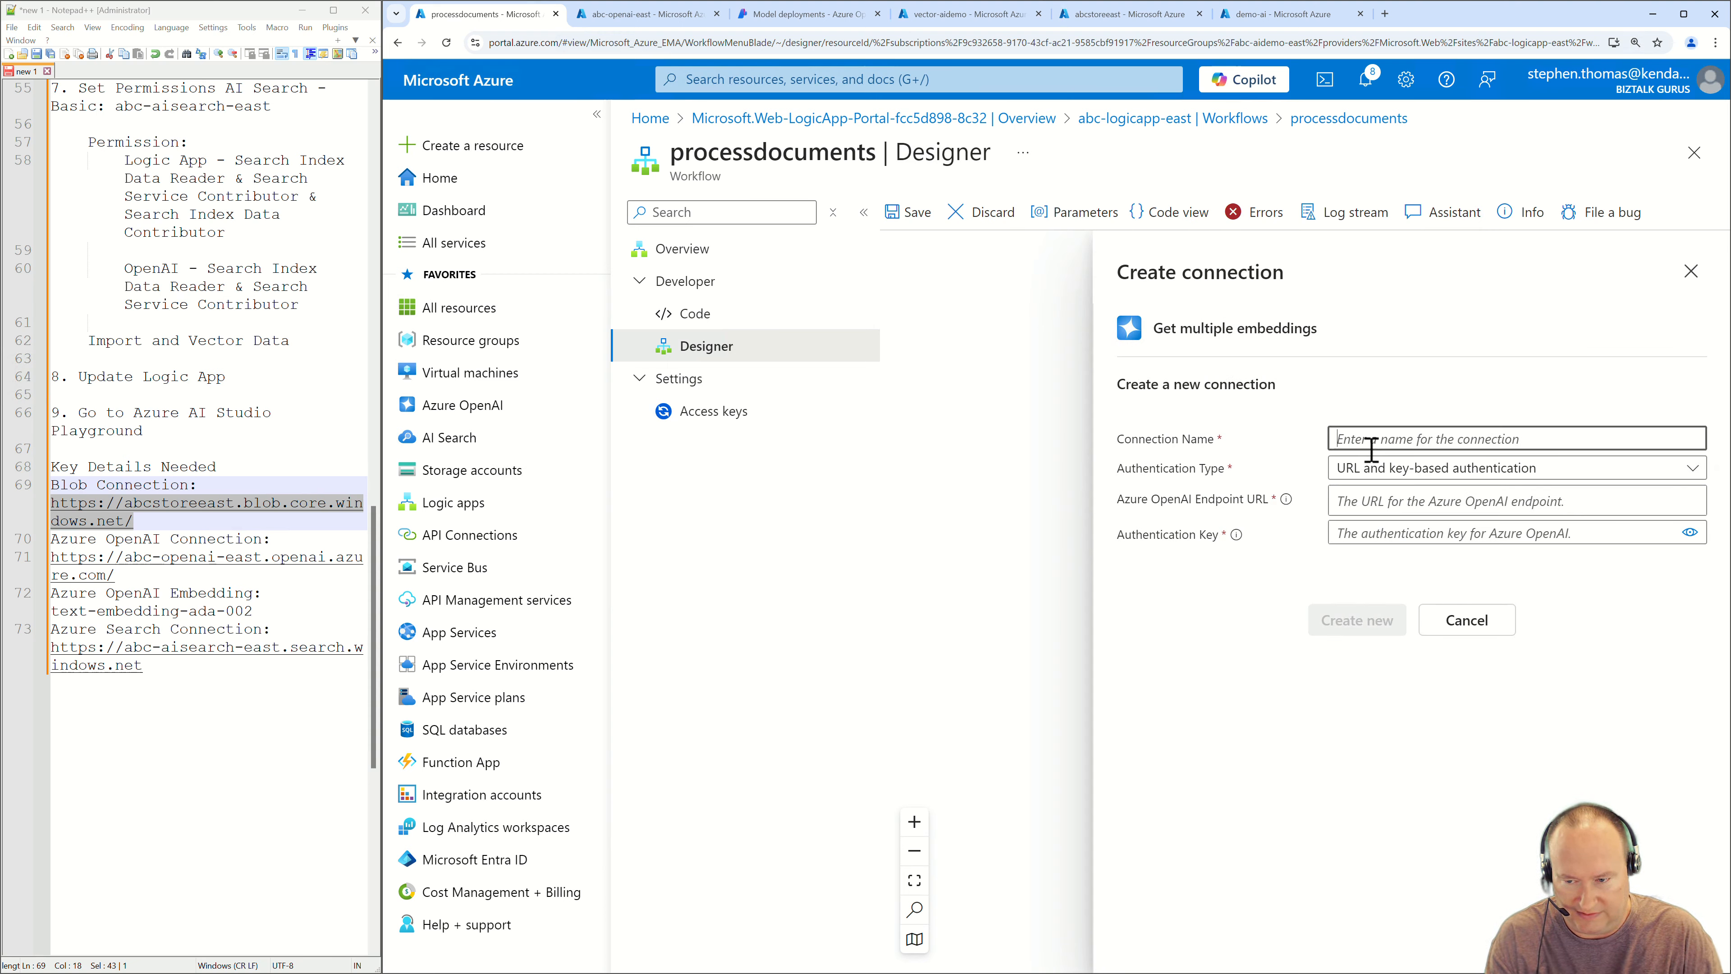
text(conOpenA)
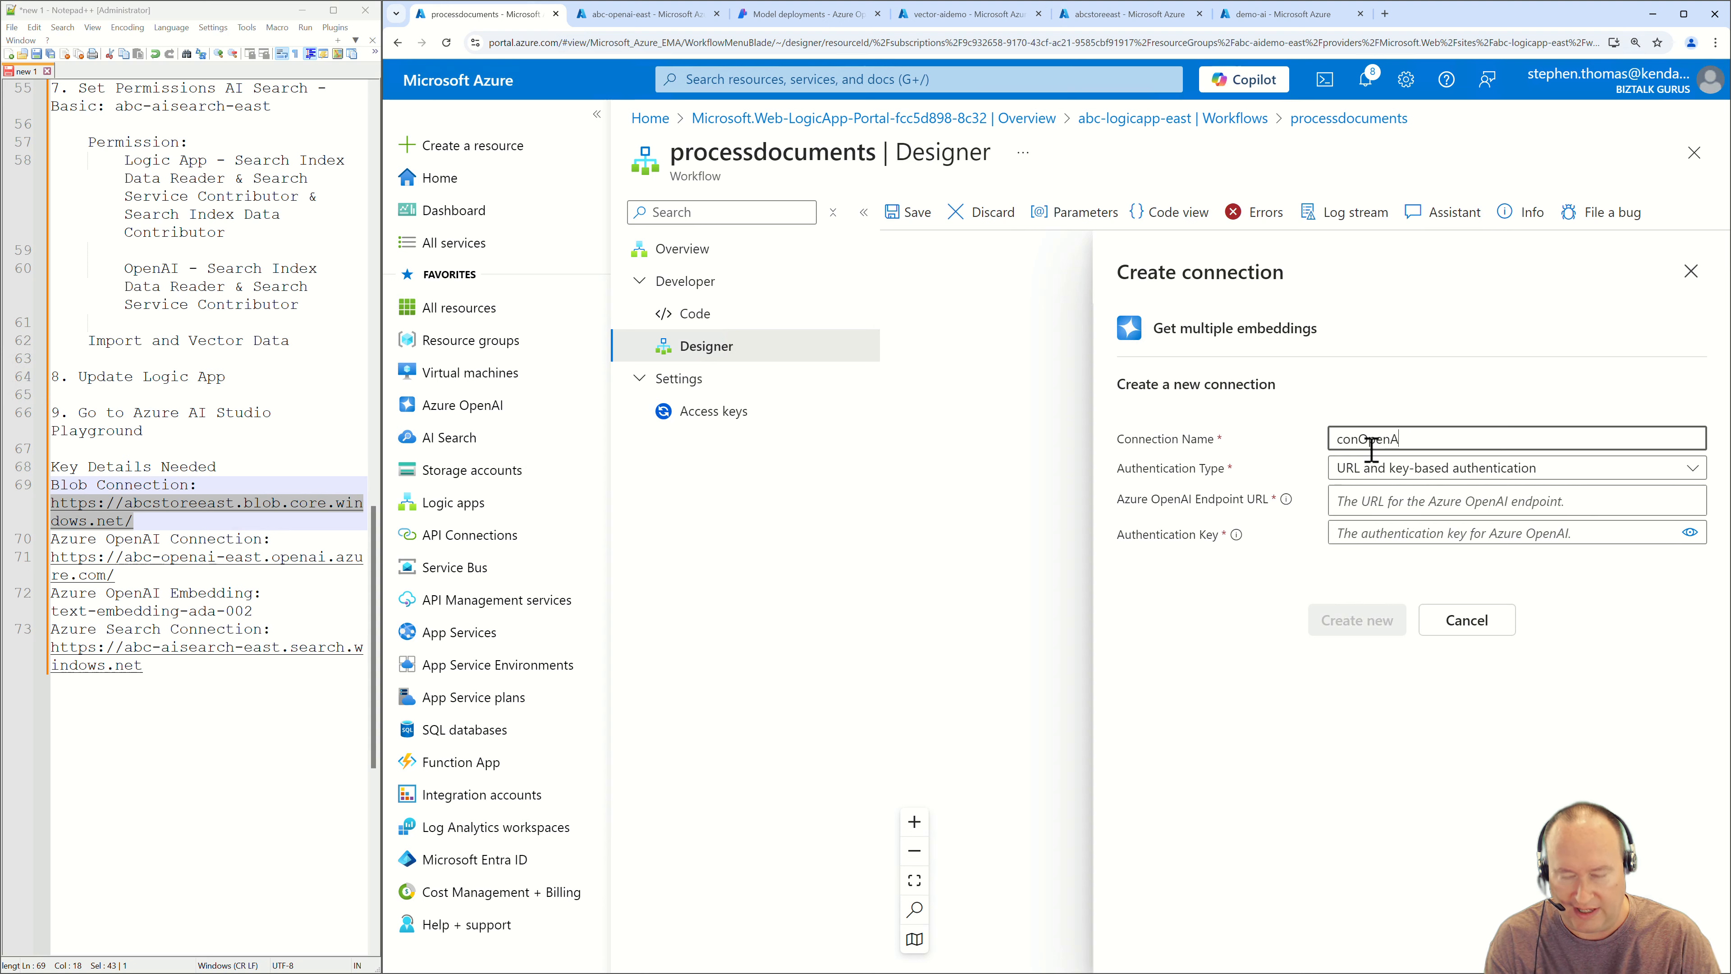
text(I)
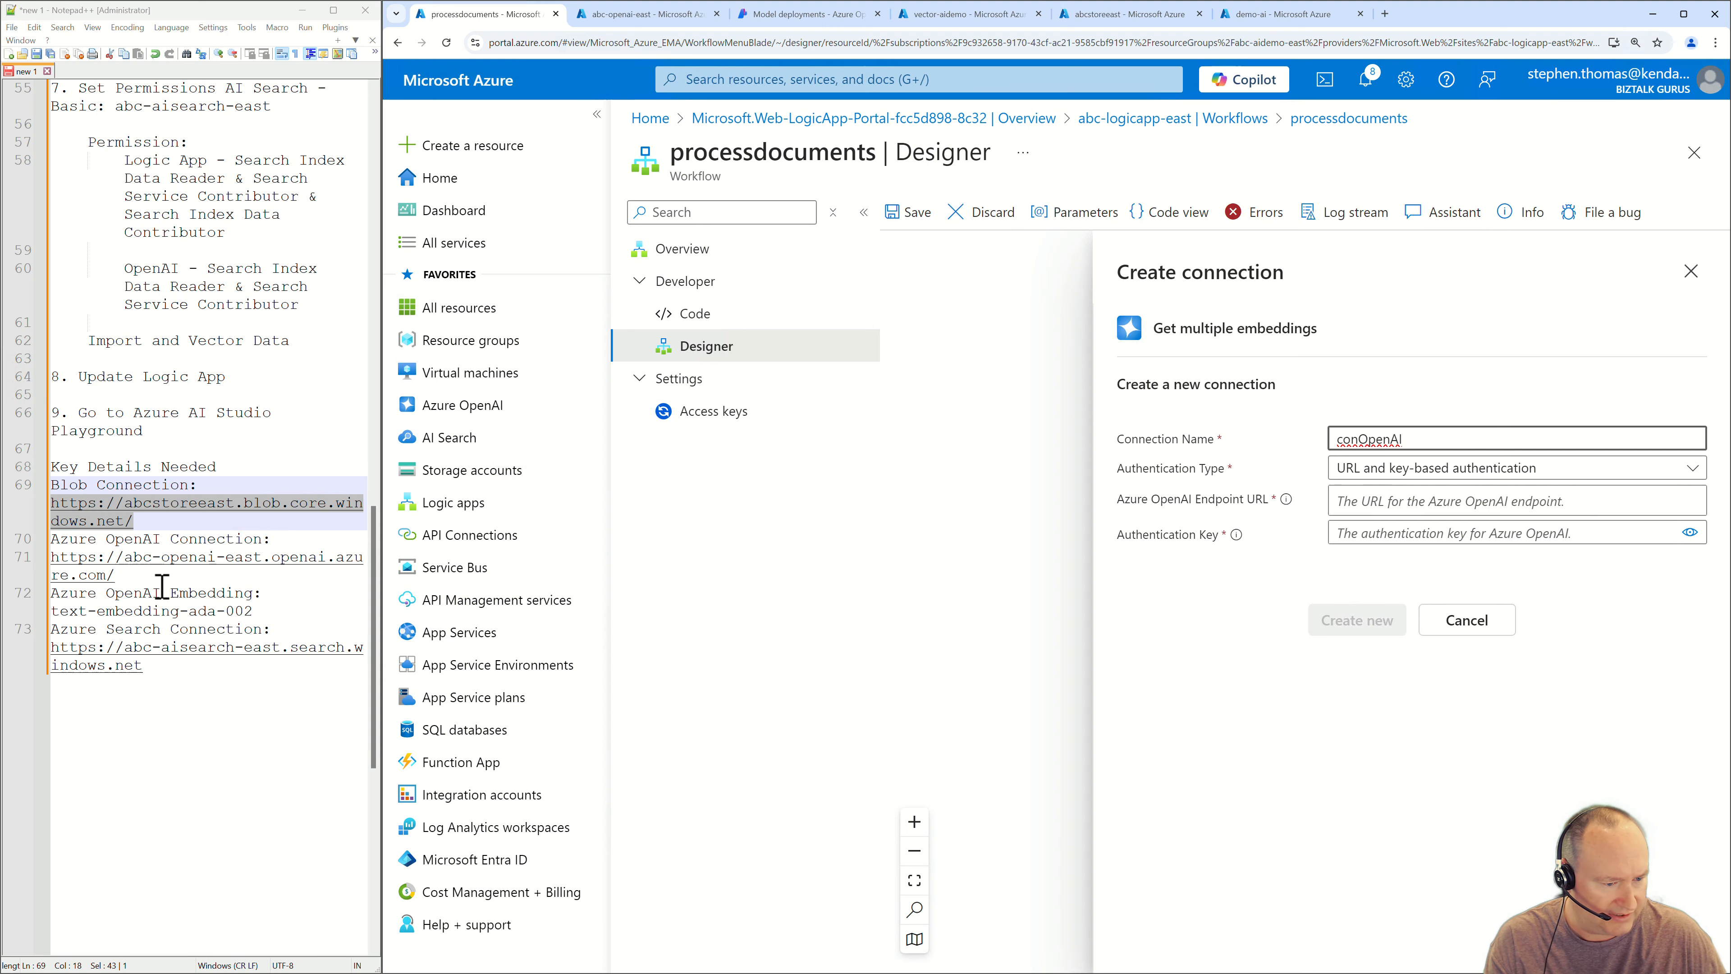
drag(152, 581, 44, 565)
key(ctrl+c)
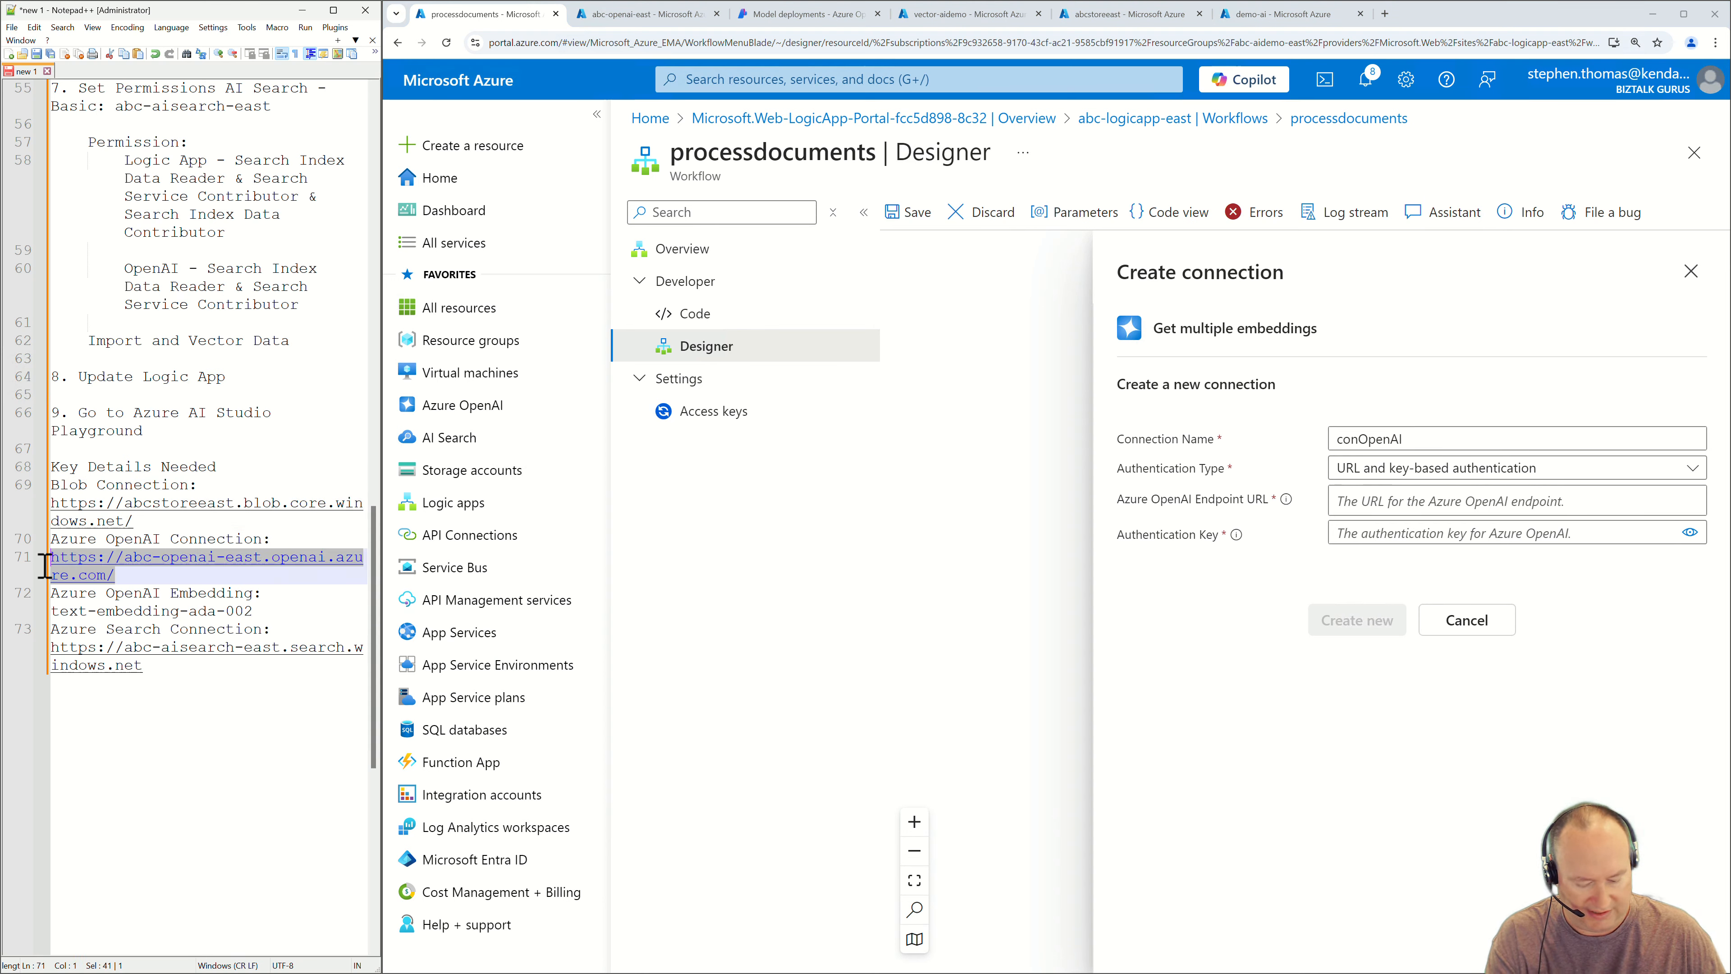
click(1634, 471)
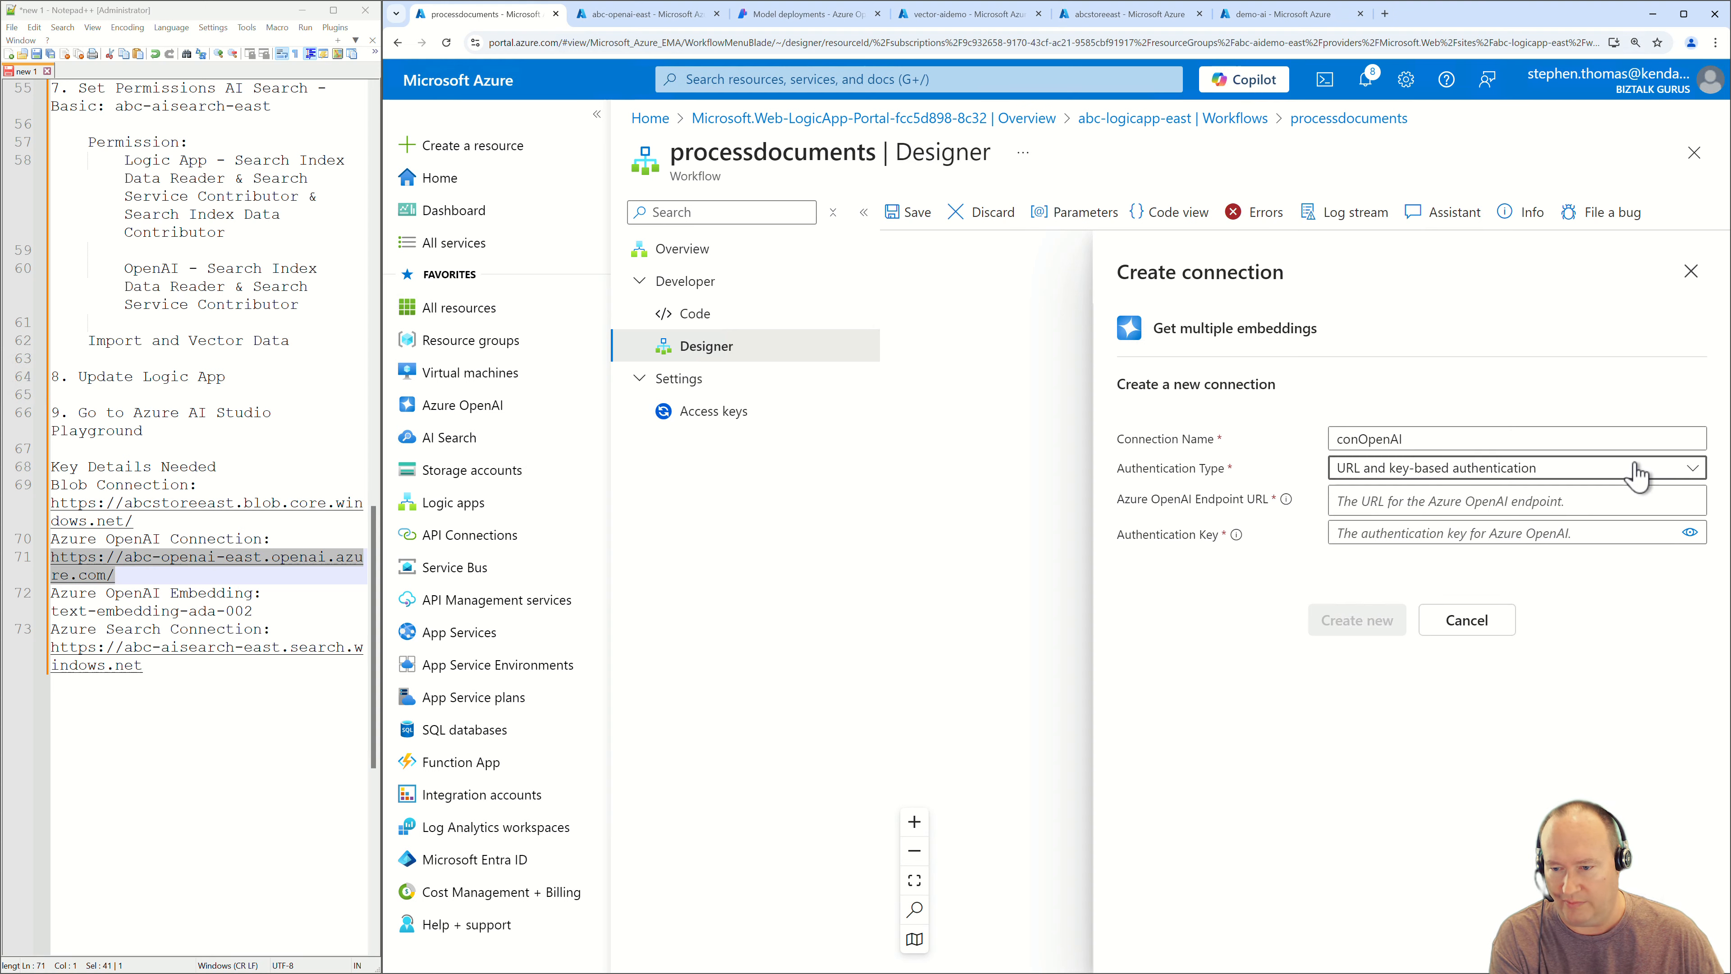
click(1414, 573)
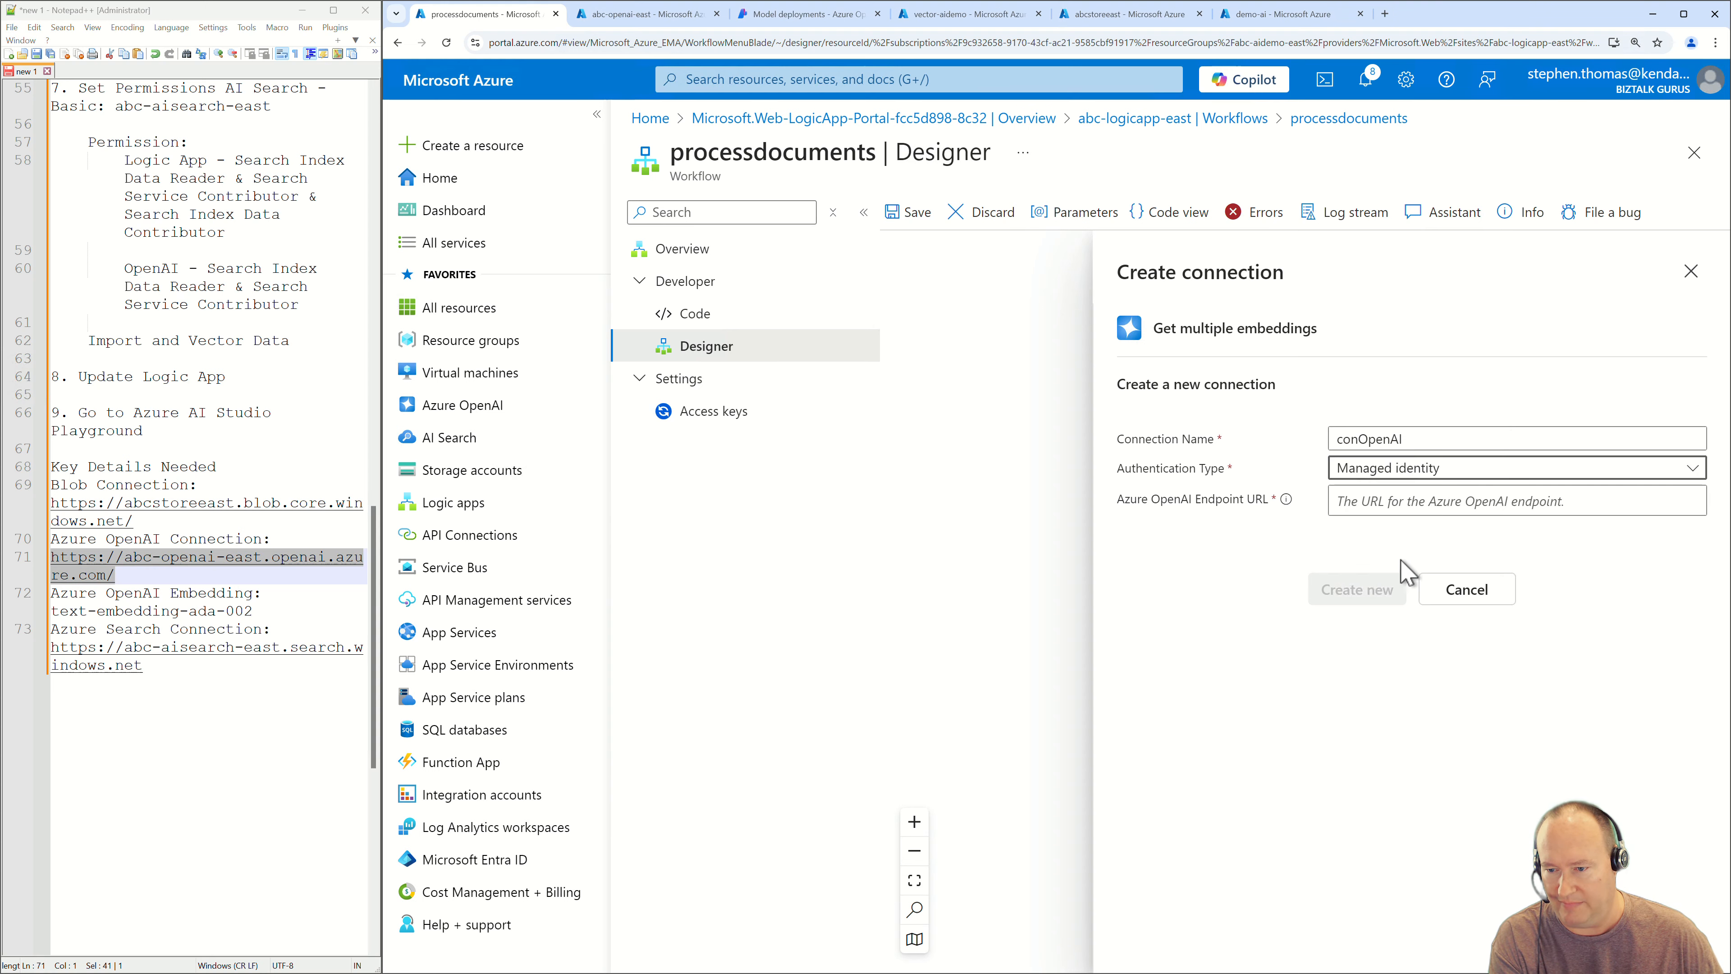
click(1383, 508)
key(ctrl+v)
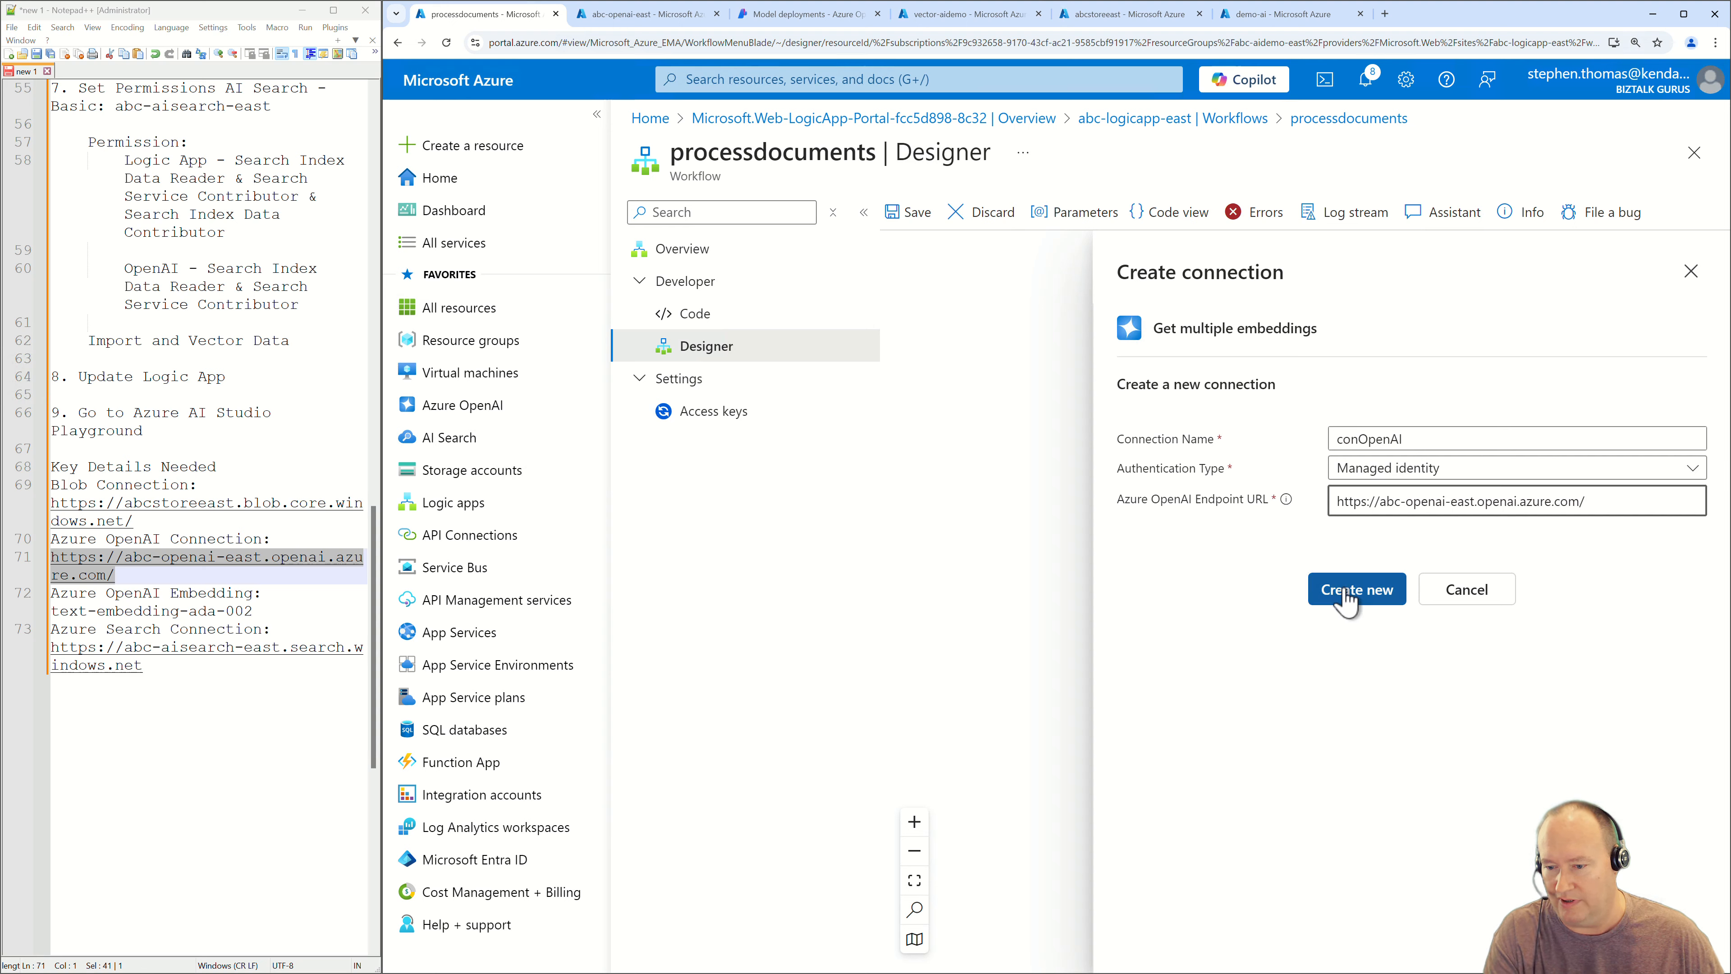
click(1348, 598)
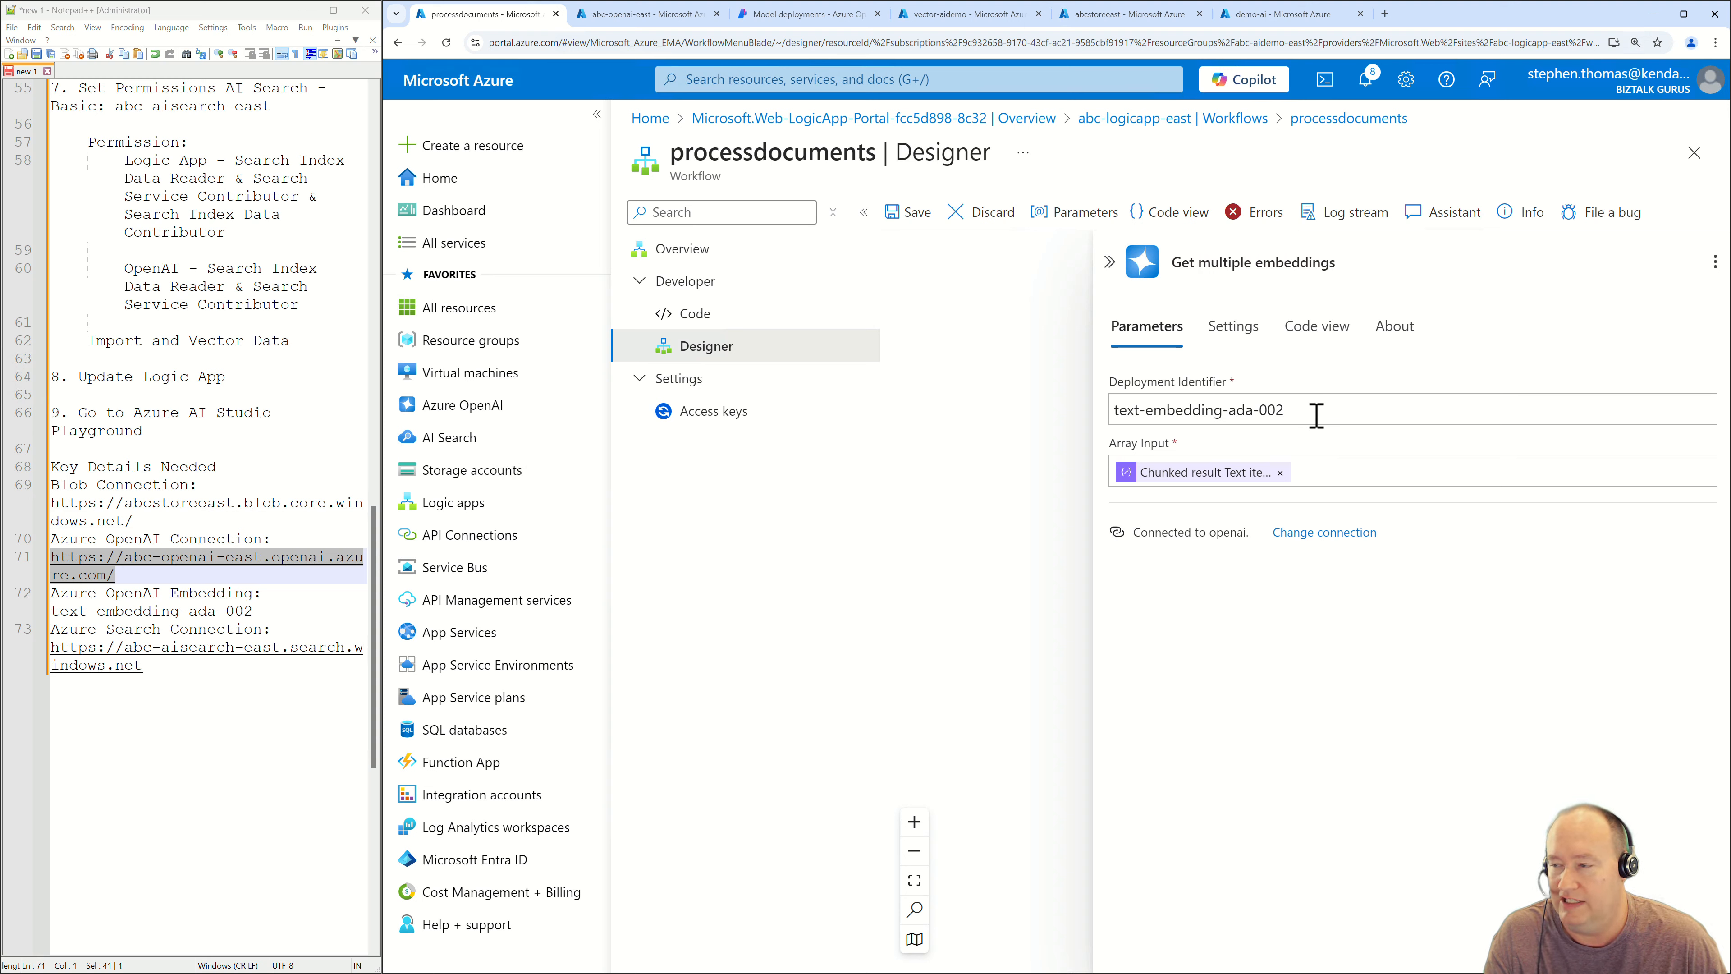
click(983, 598)
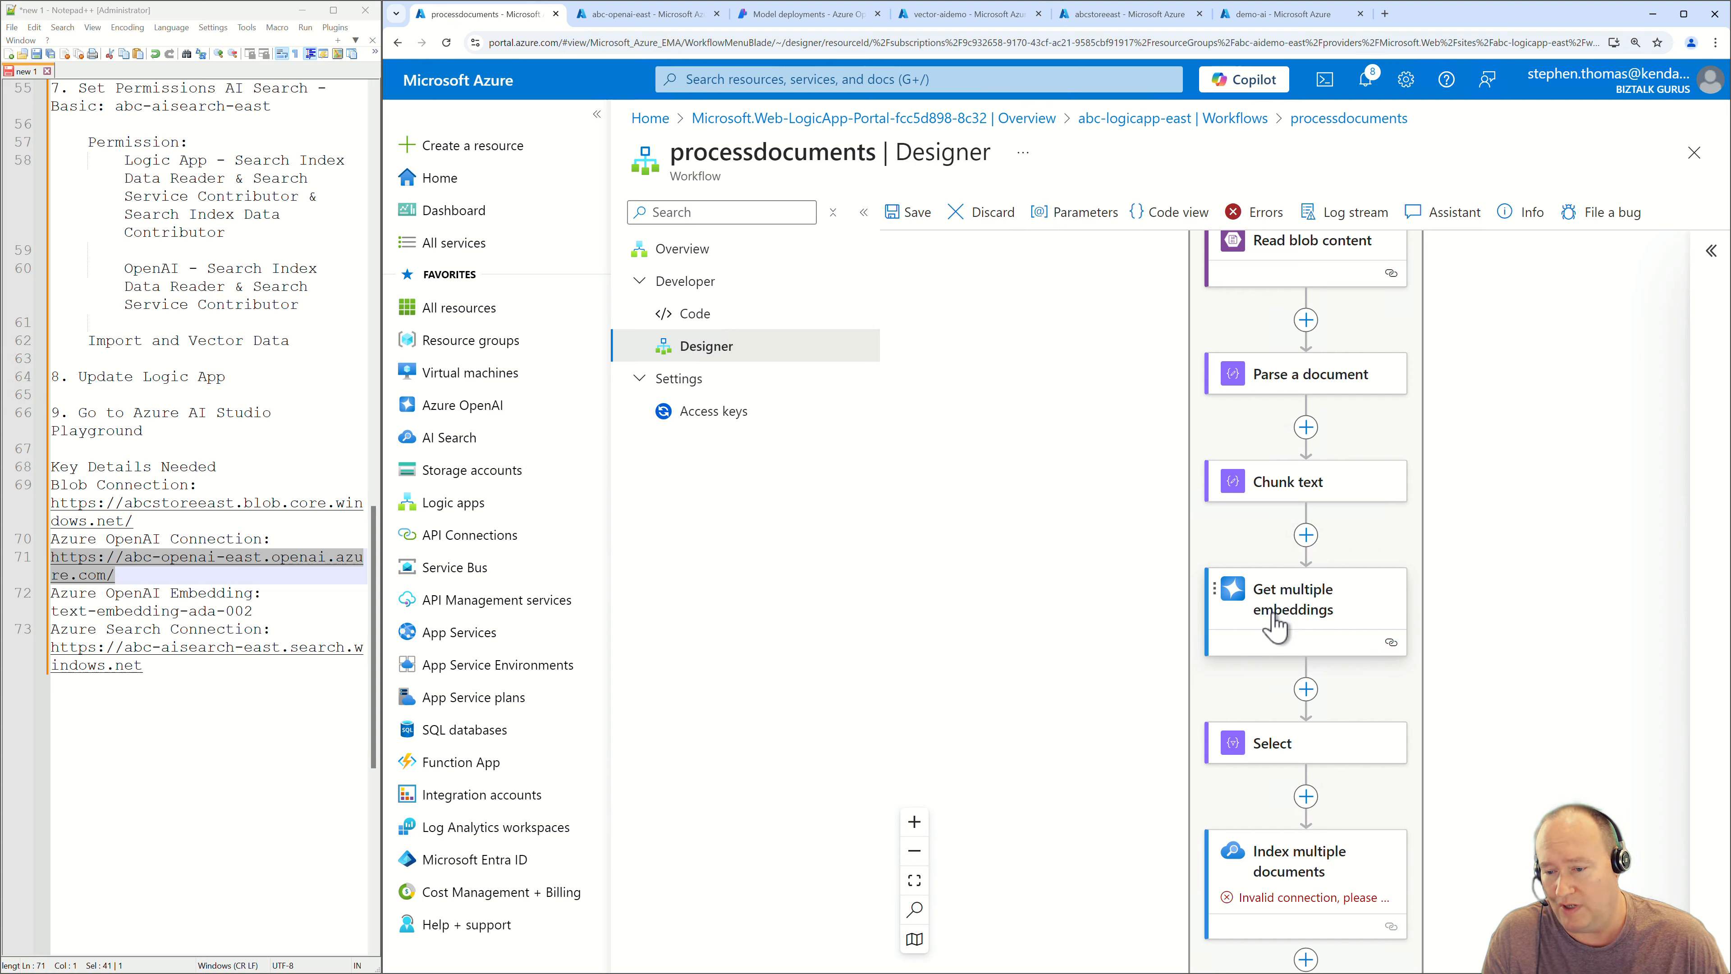
Review the Get multiple embeddings action's parameters and the commands available for that action.
click(1293, 615)
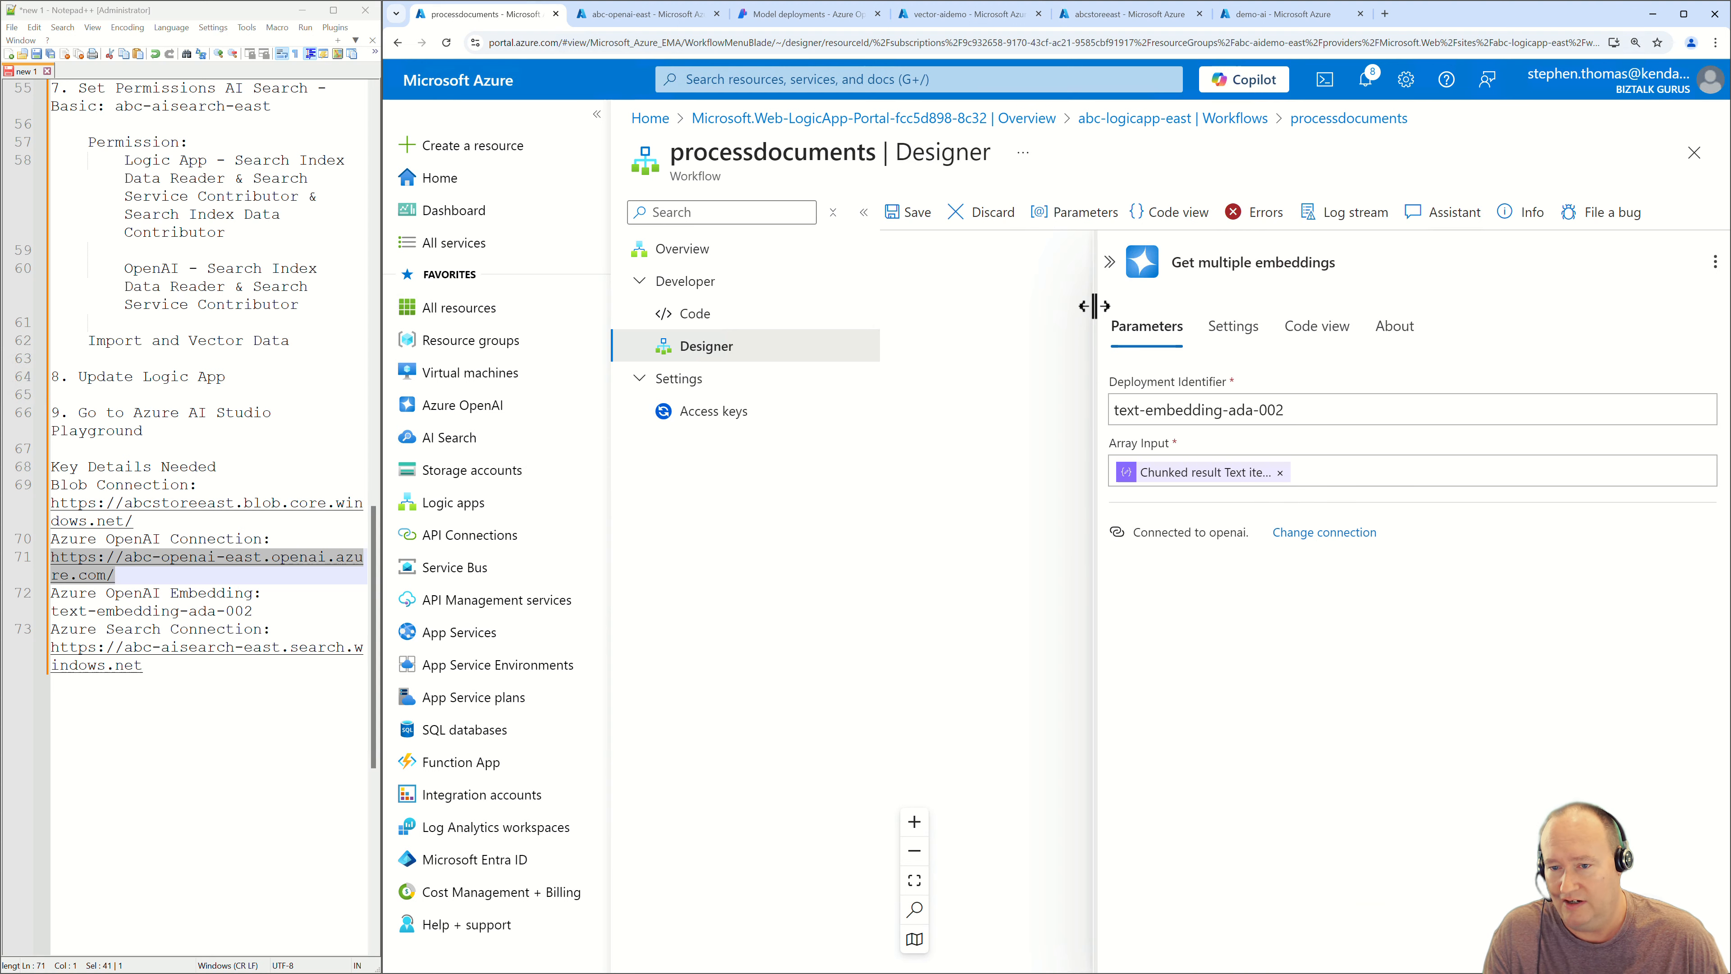
click(1109, 262)
right_click(1289, 607)
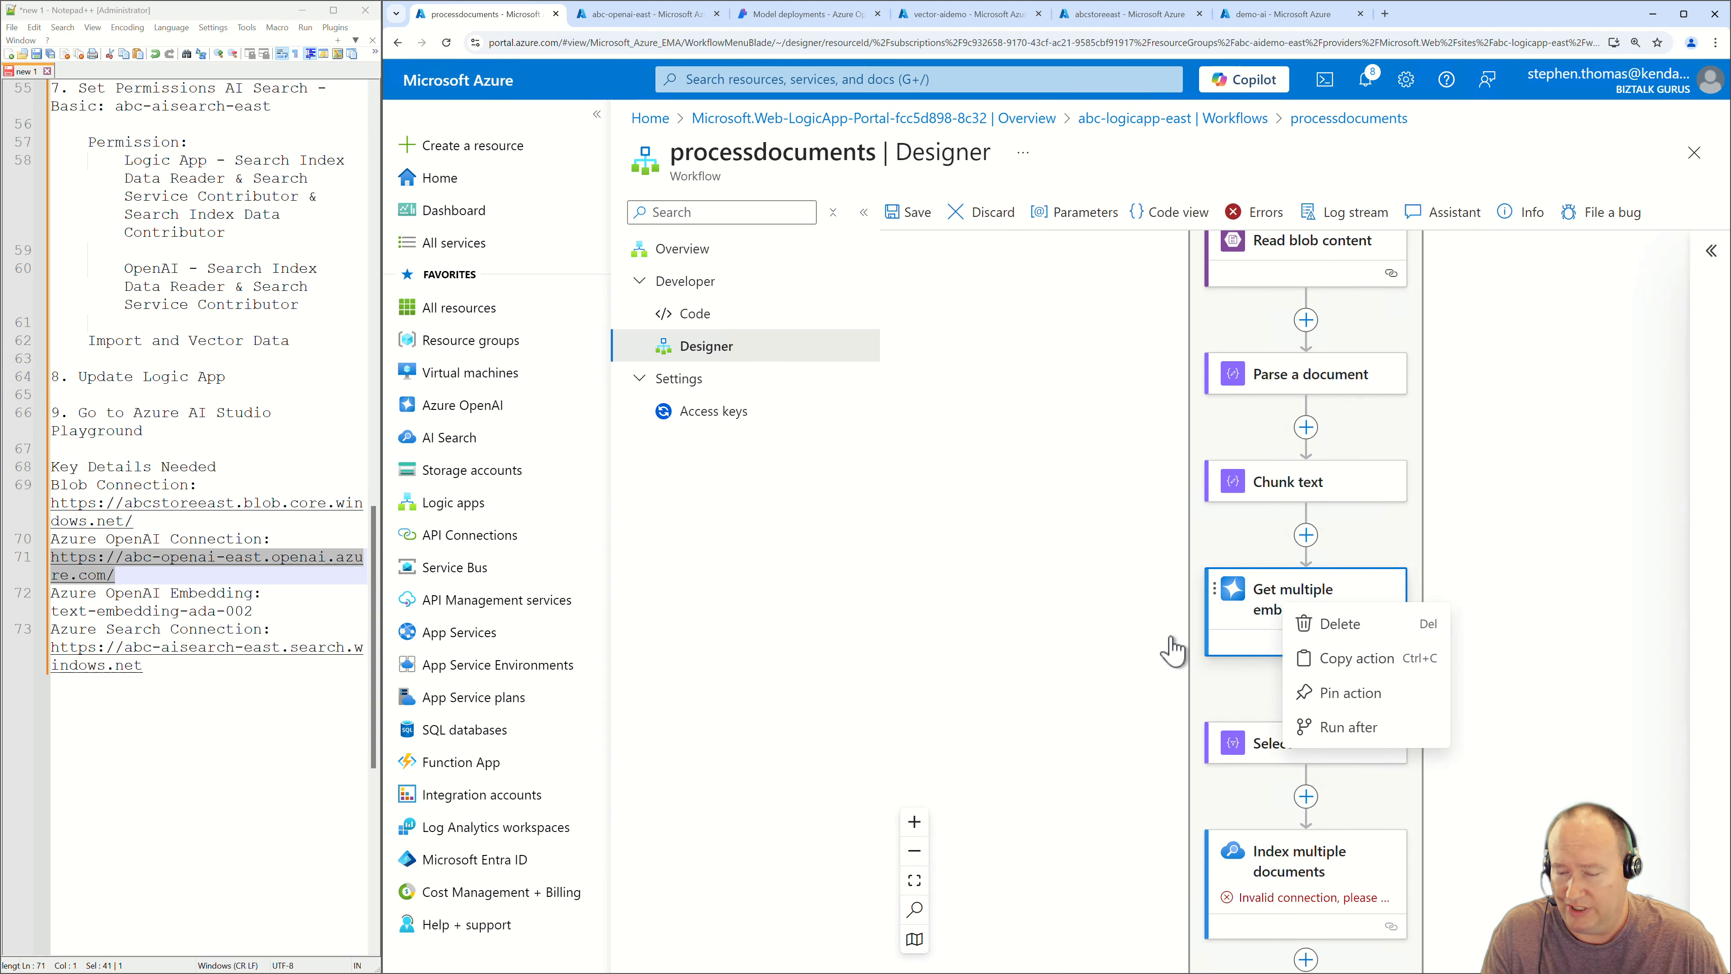
click(1146, 632)
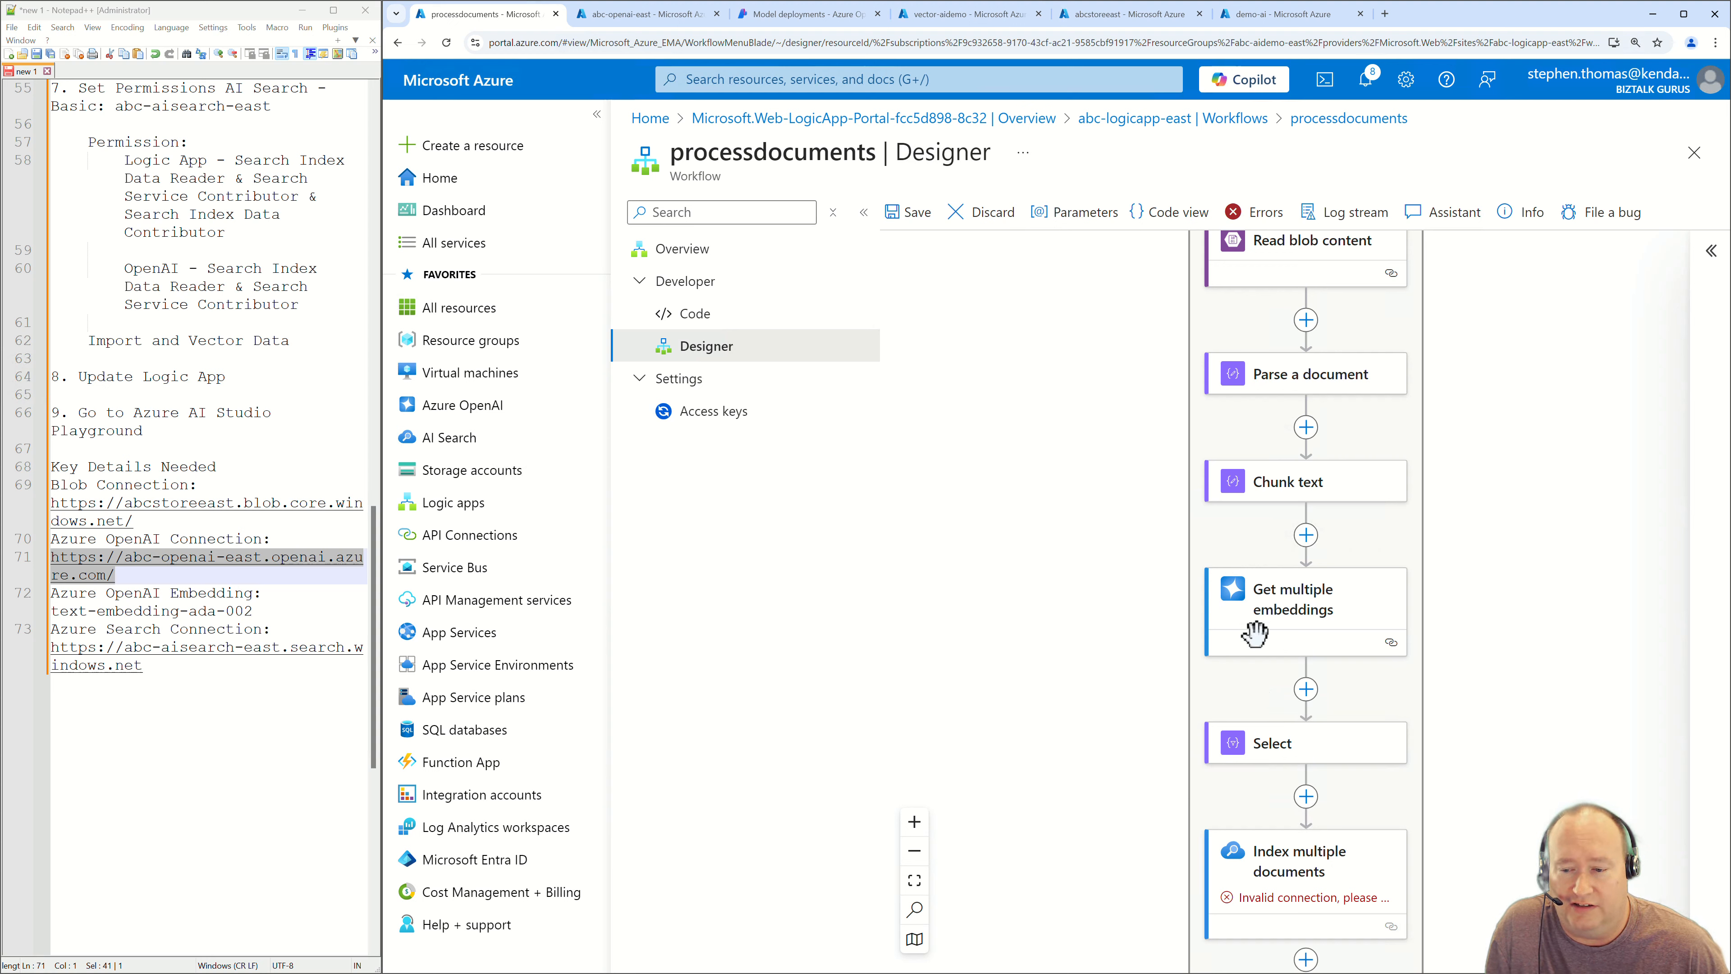
Inspect the range expression that feeds the From input of the Select action.
scroll(1259, 682, down, 1)
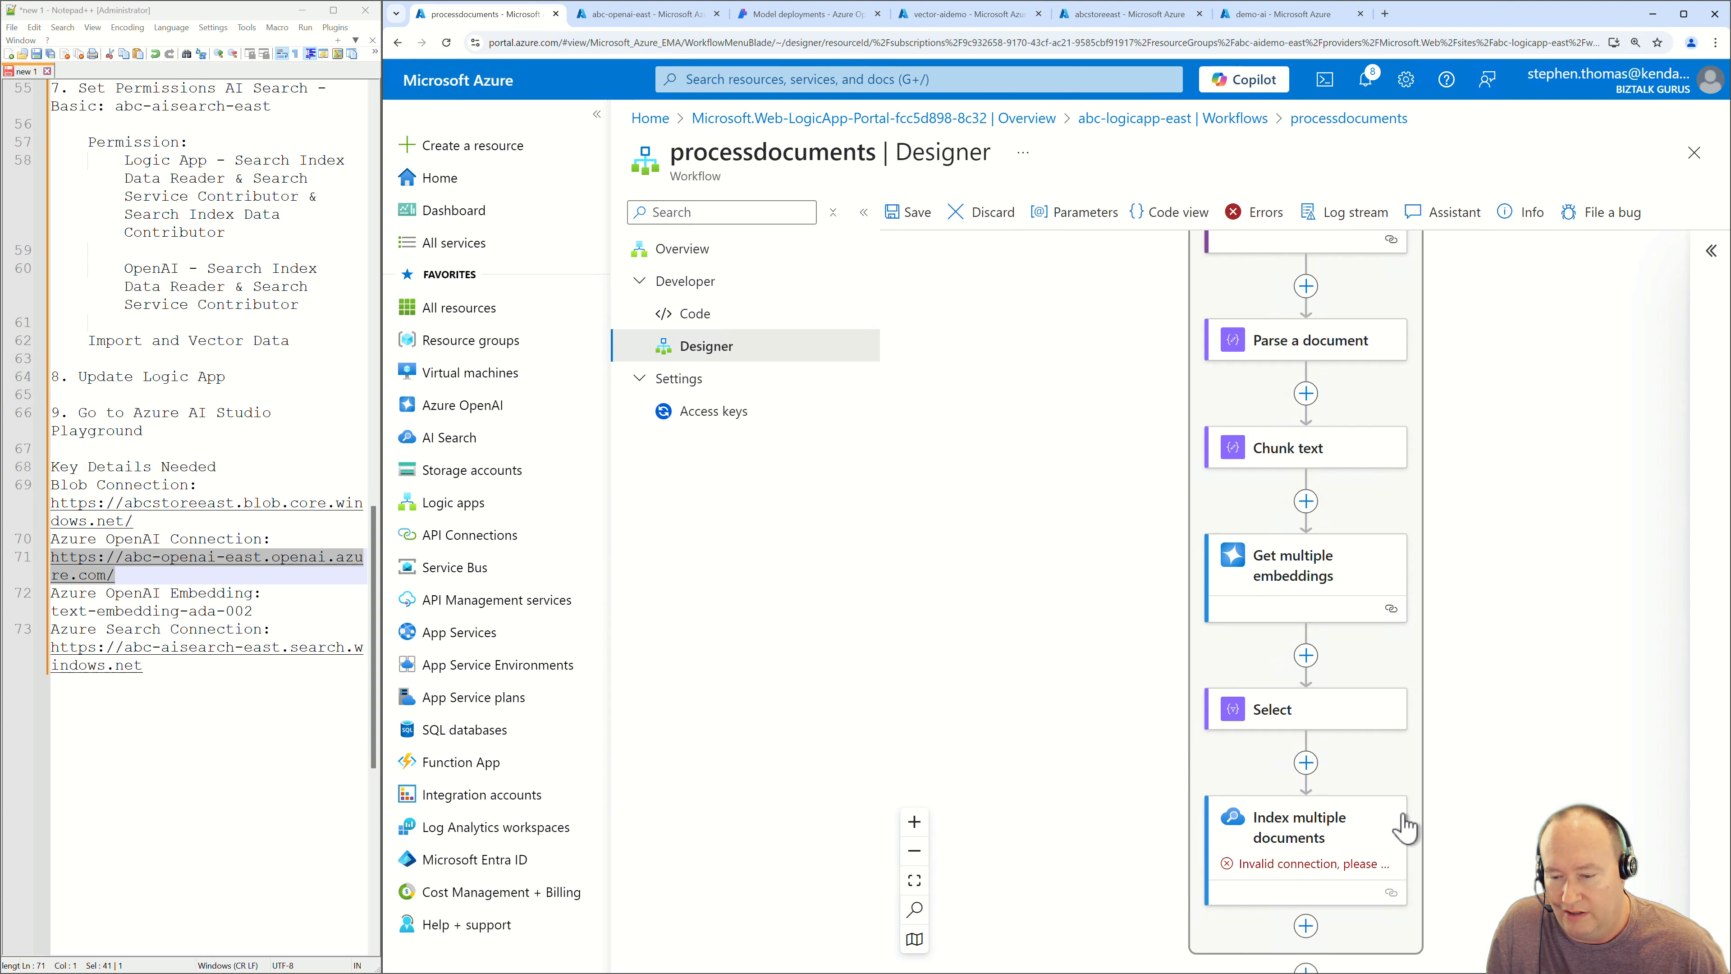
click(1278, 715)
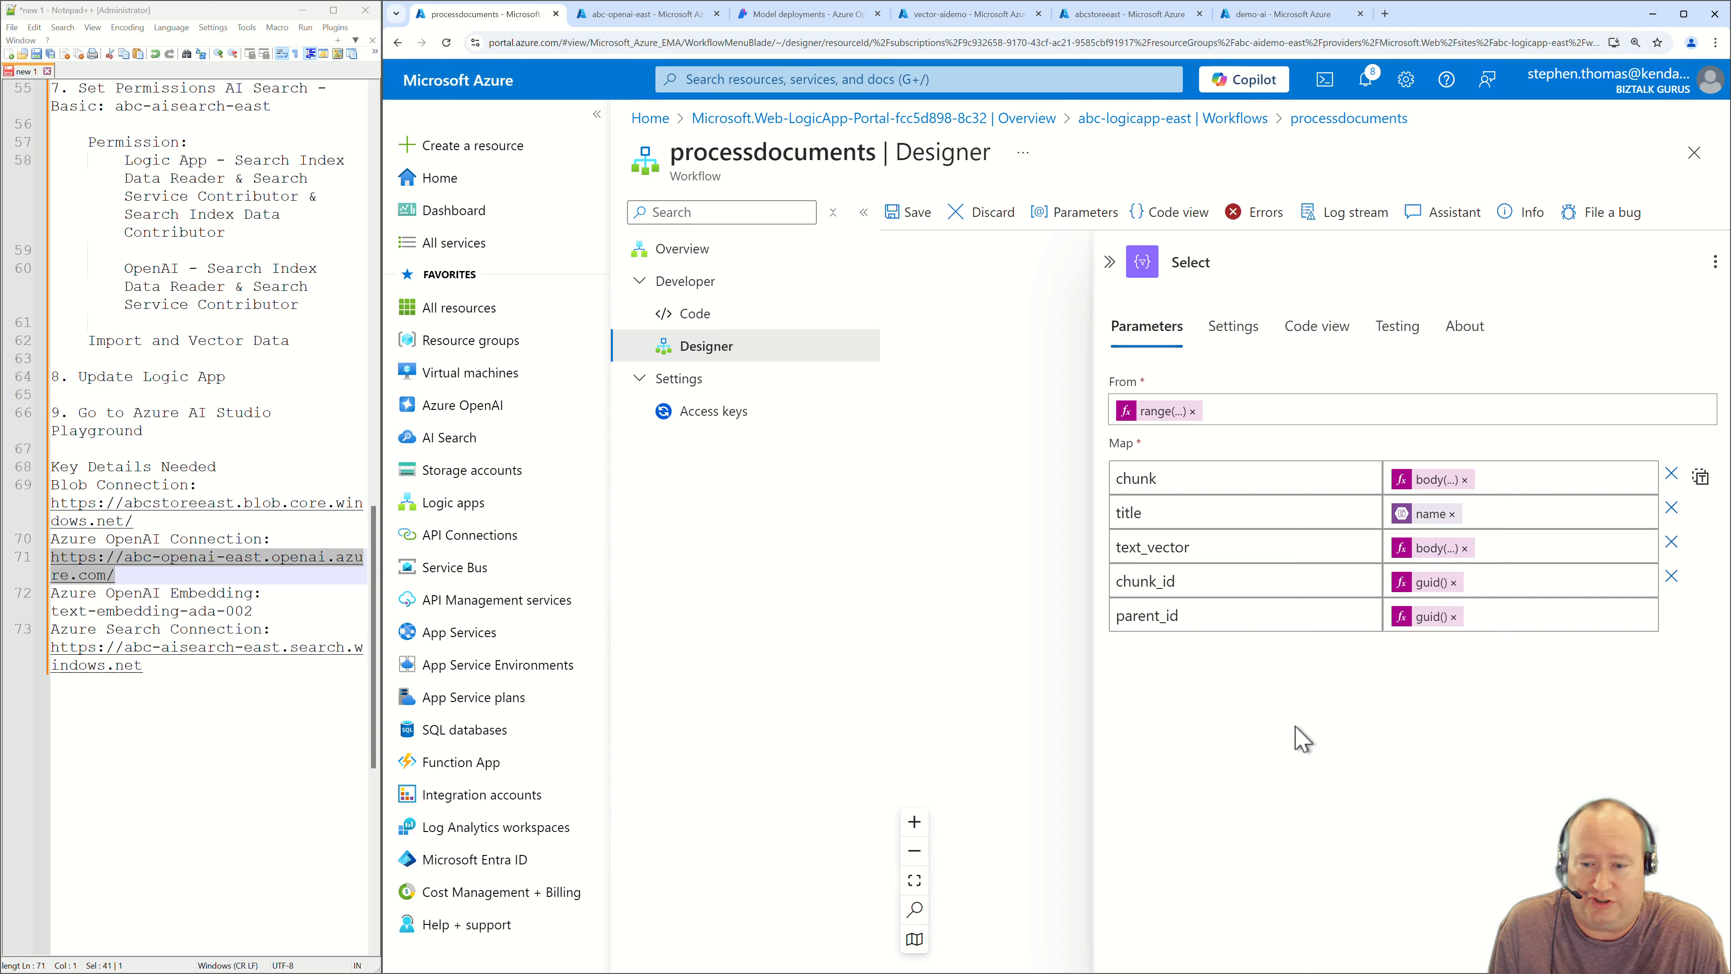
click(1127, 416)
click(1127, 413)
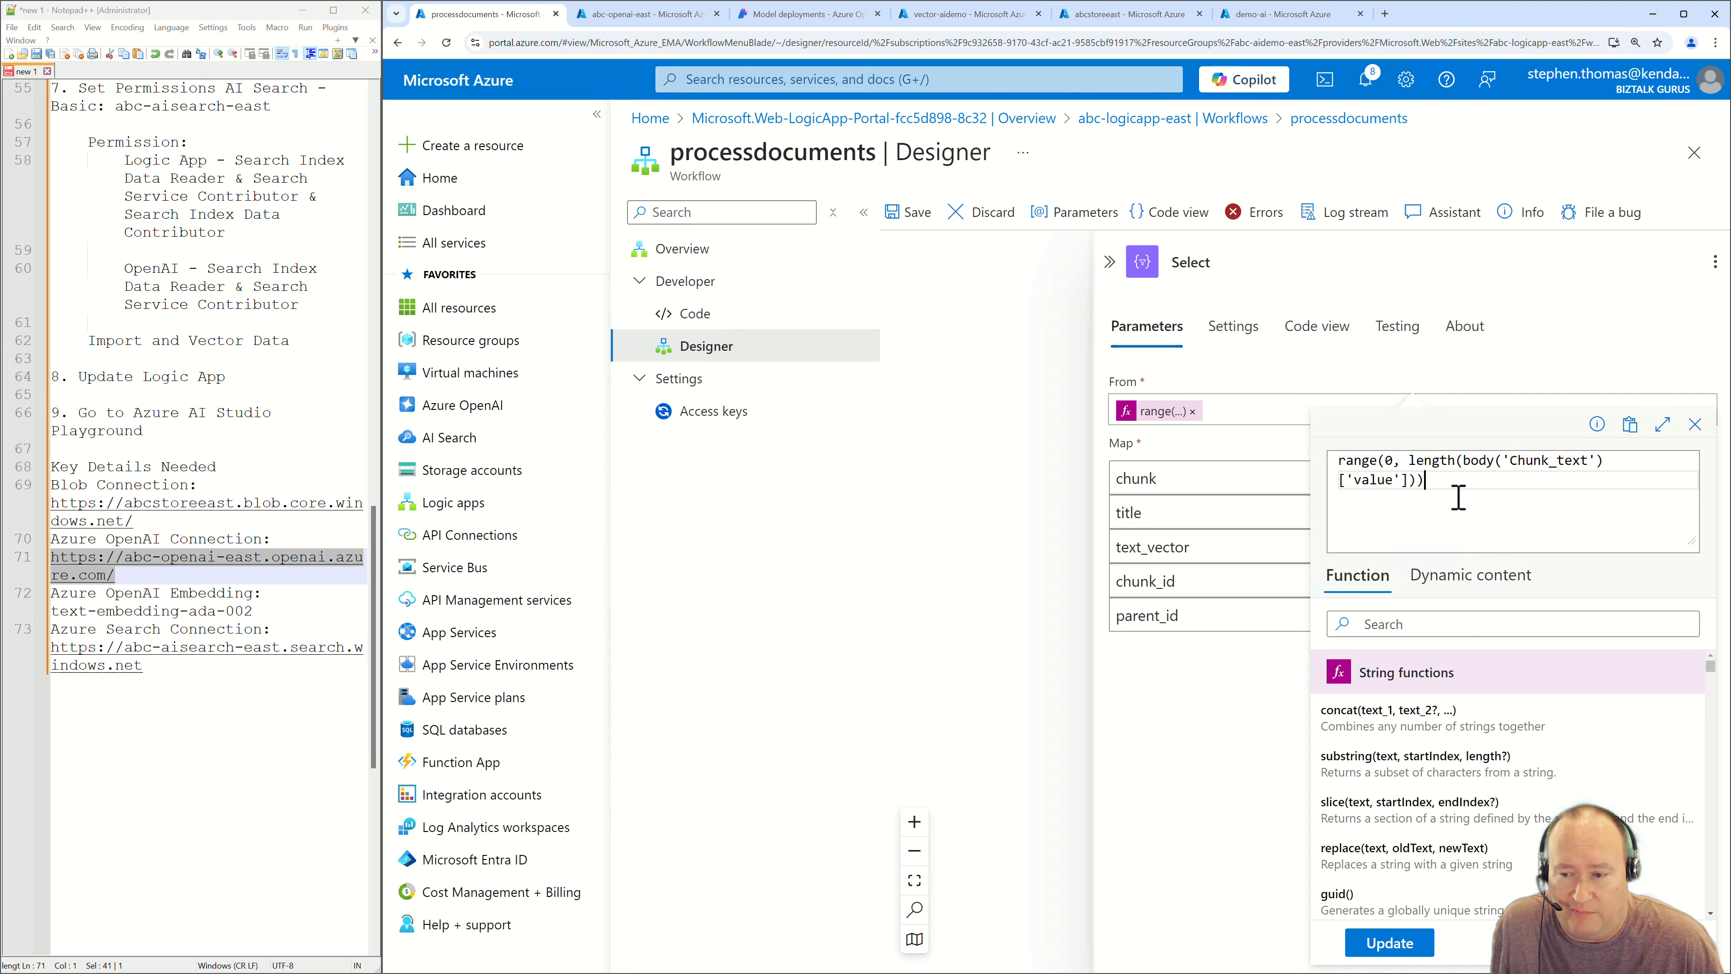
click(1280, 805)
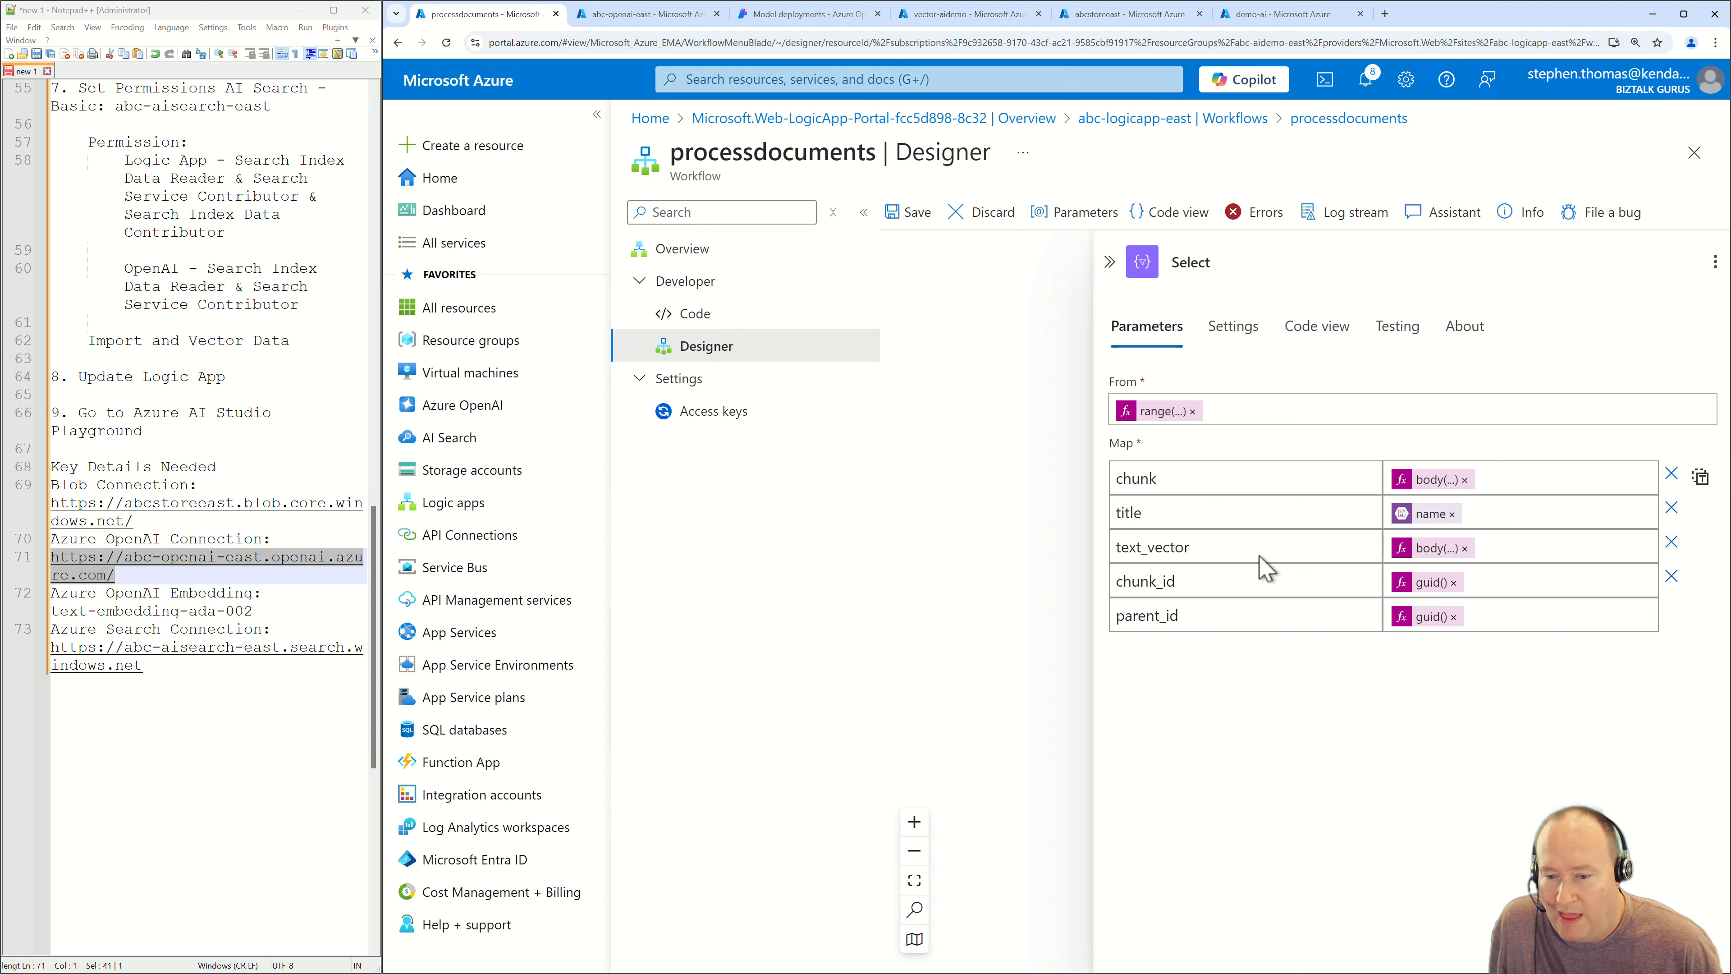
Inspect the expressions mapped to text_vector and chunk in the Select action.
click(1397, 553)
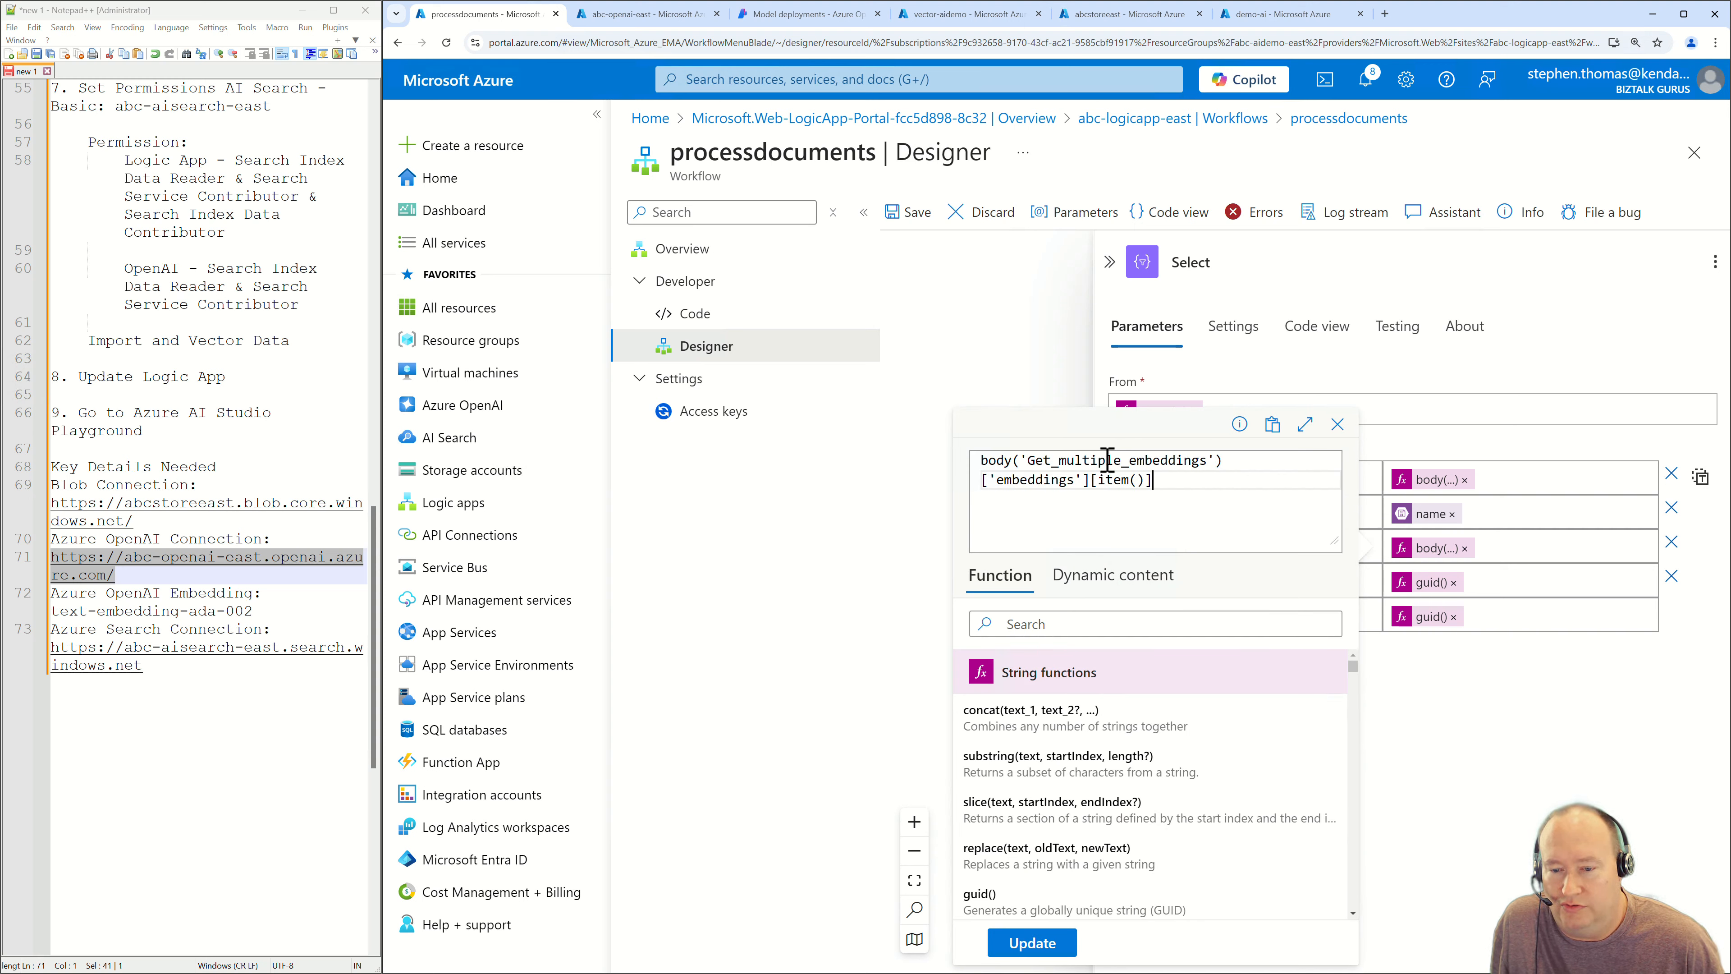
double_click(1045, 480)
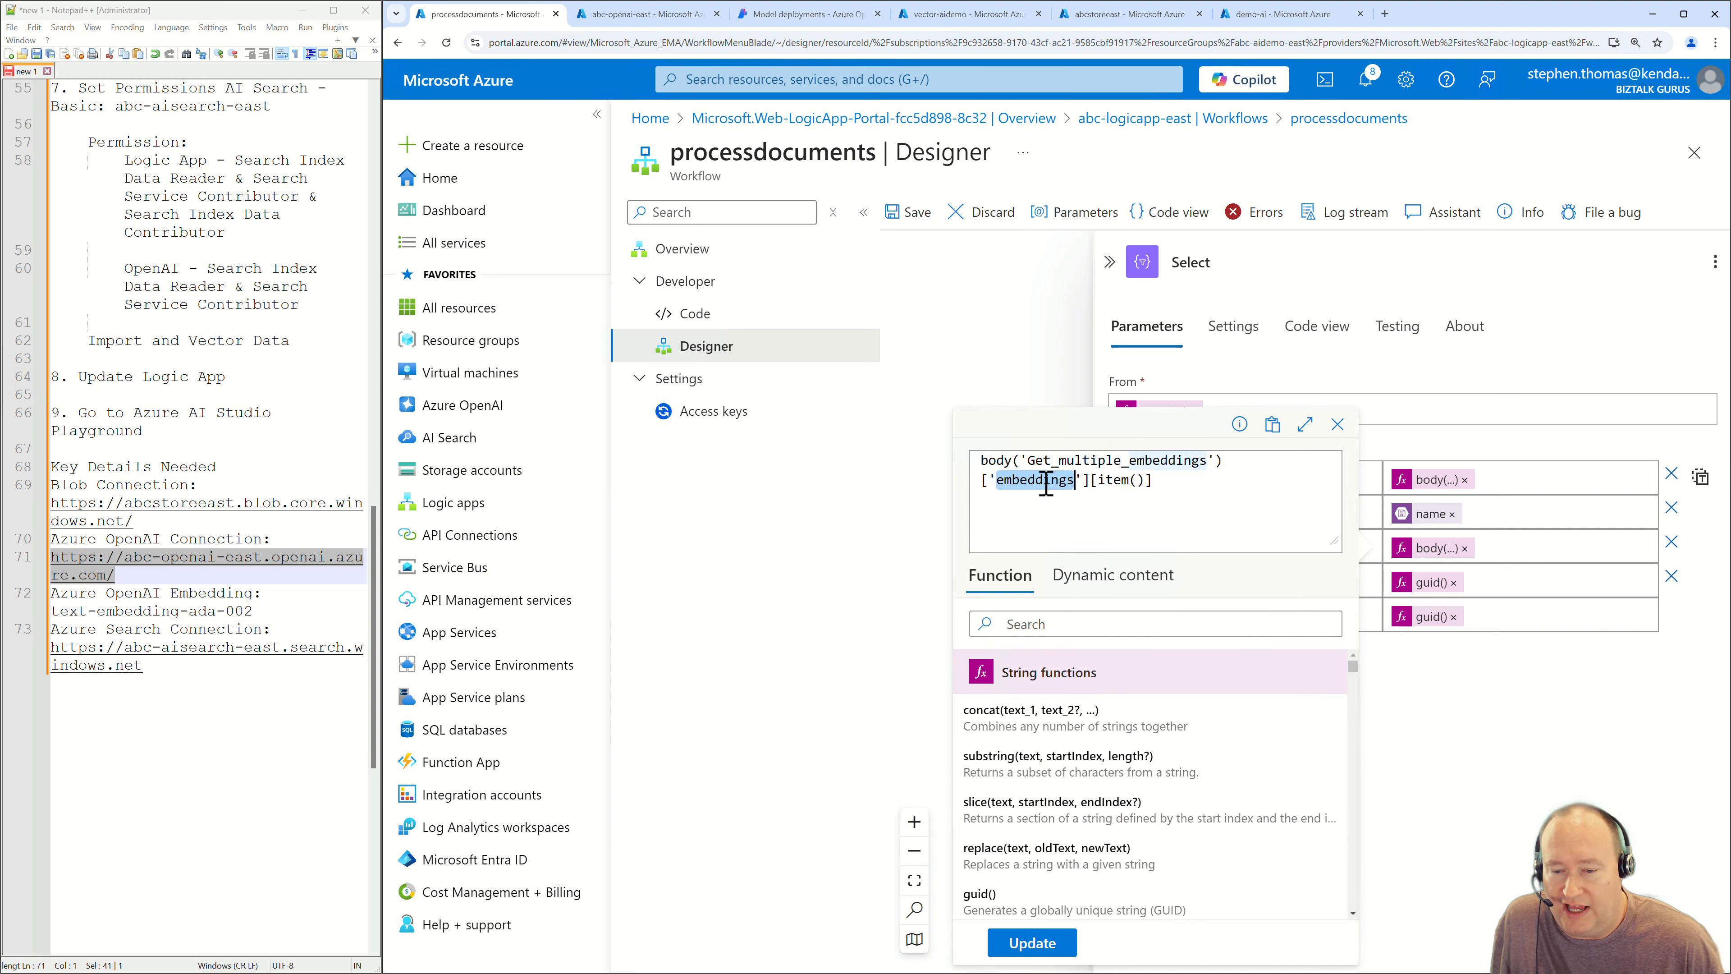
click(1542, 685)
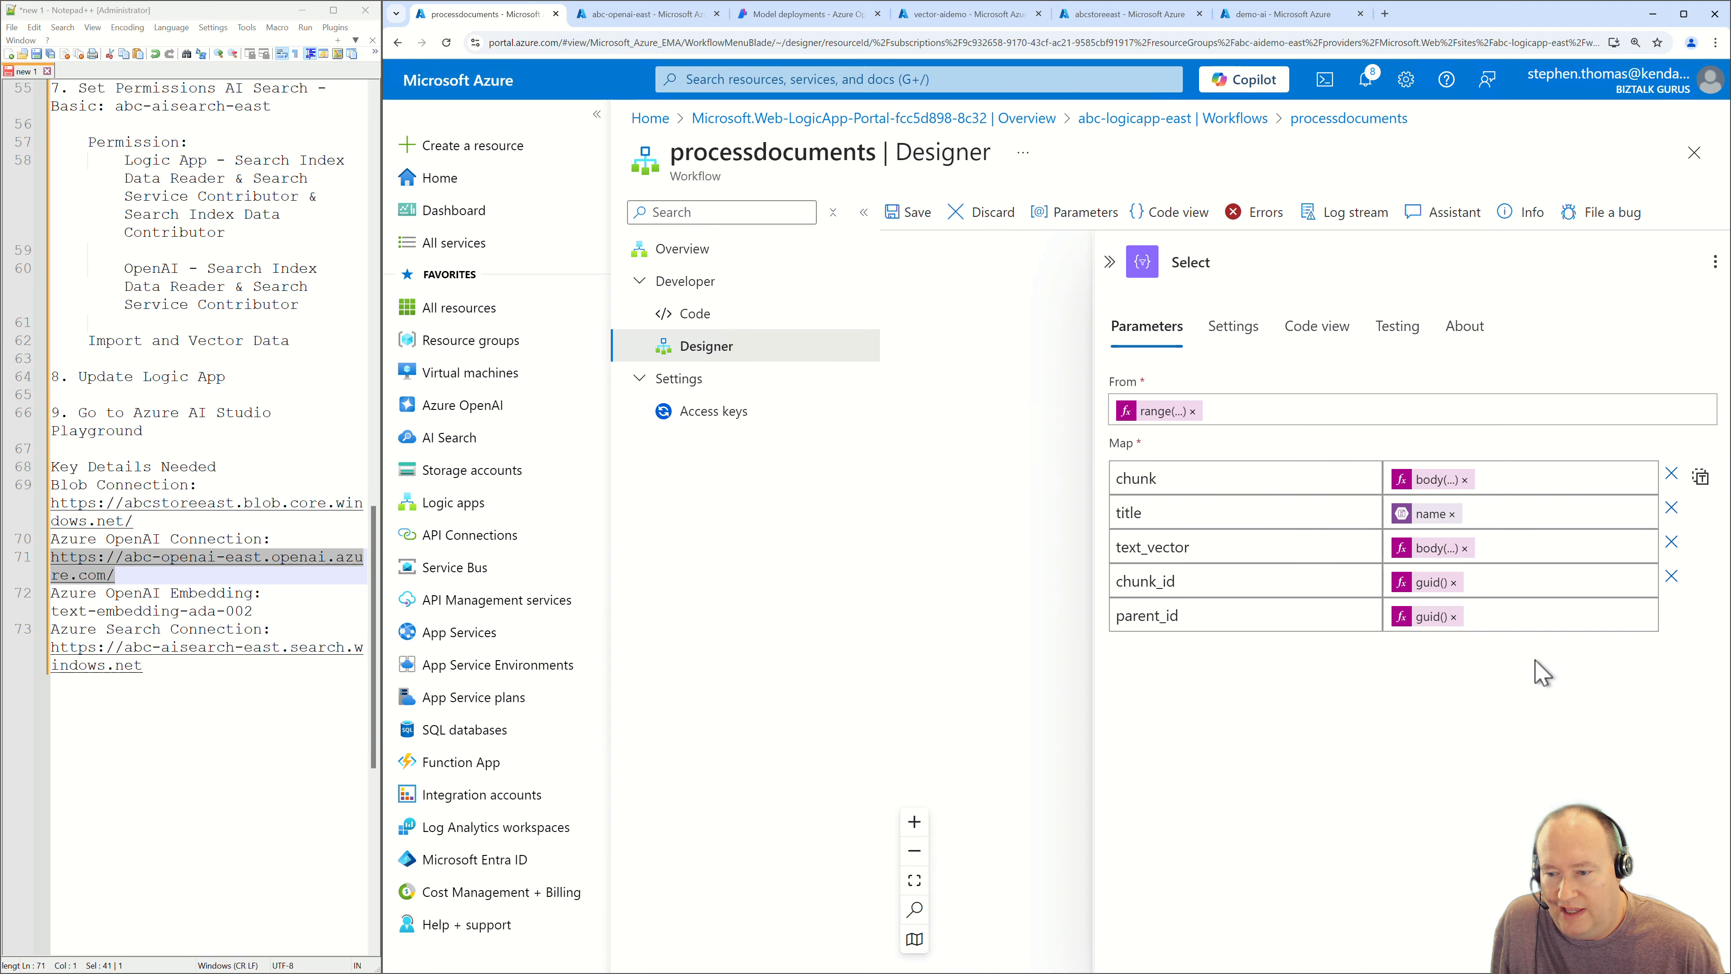
click(1419, 492)
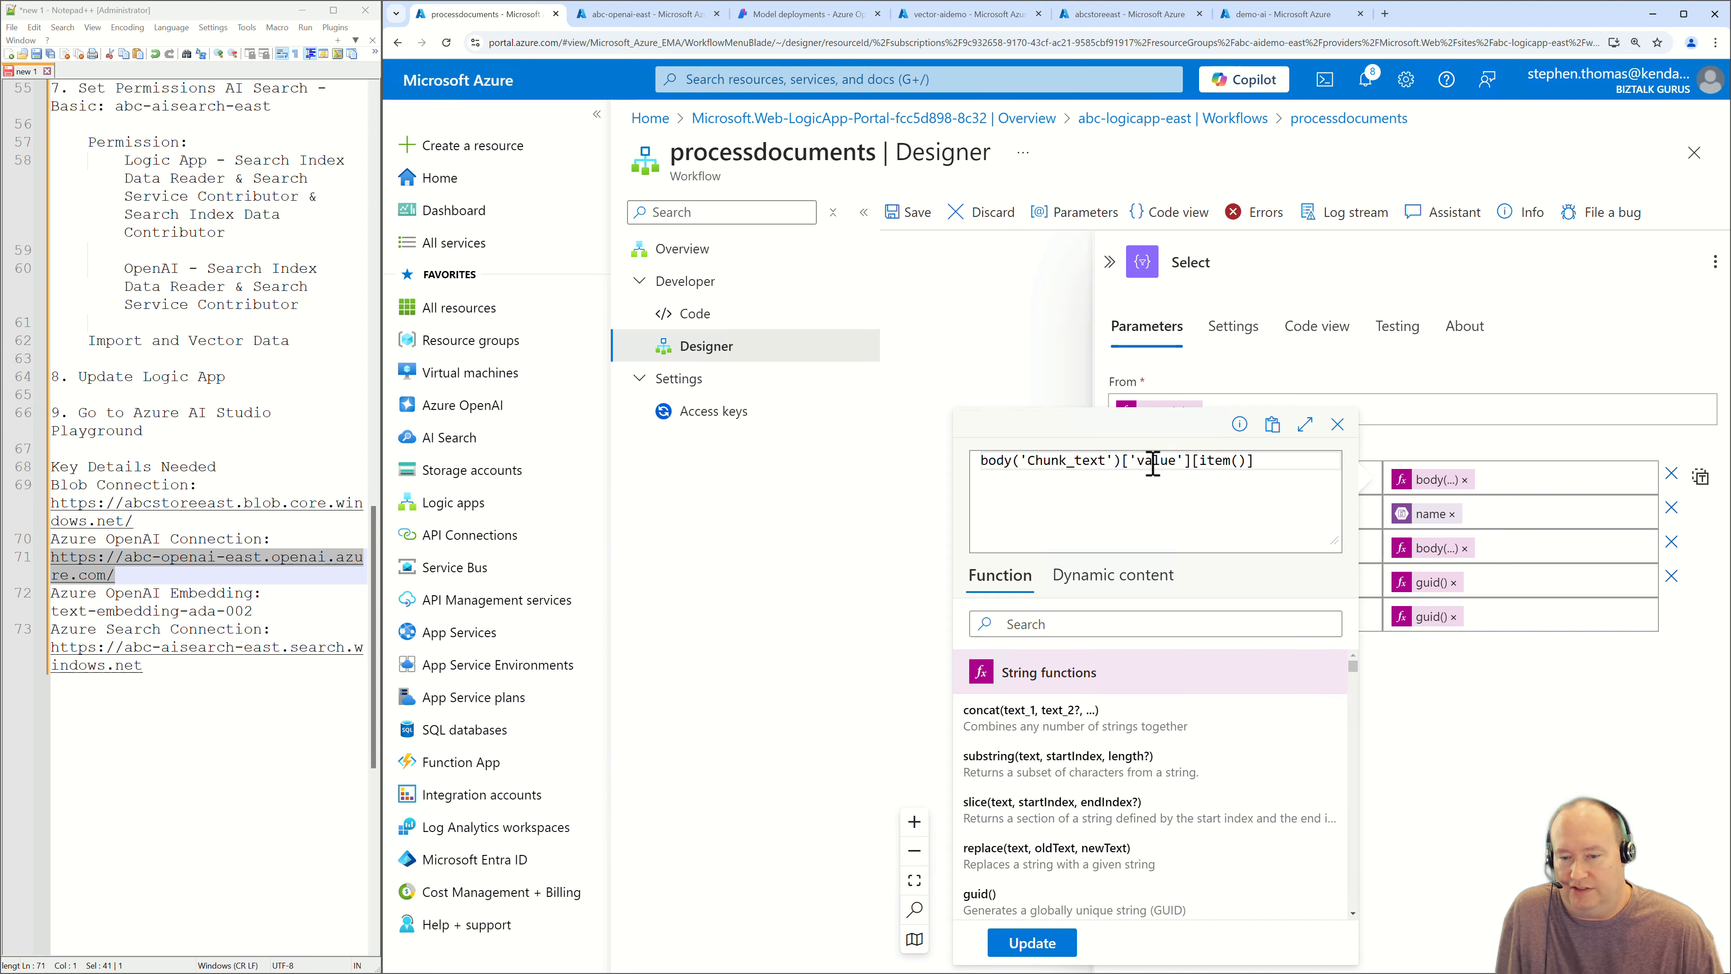
click(1676, 726)
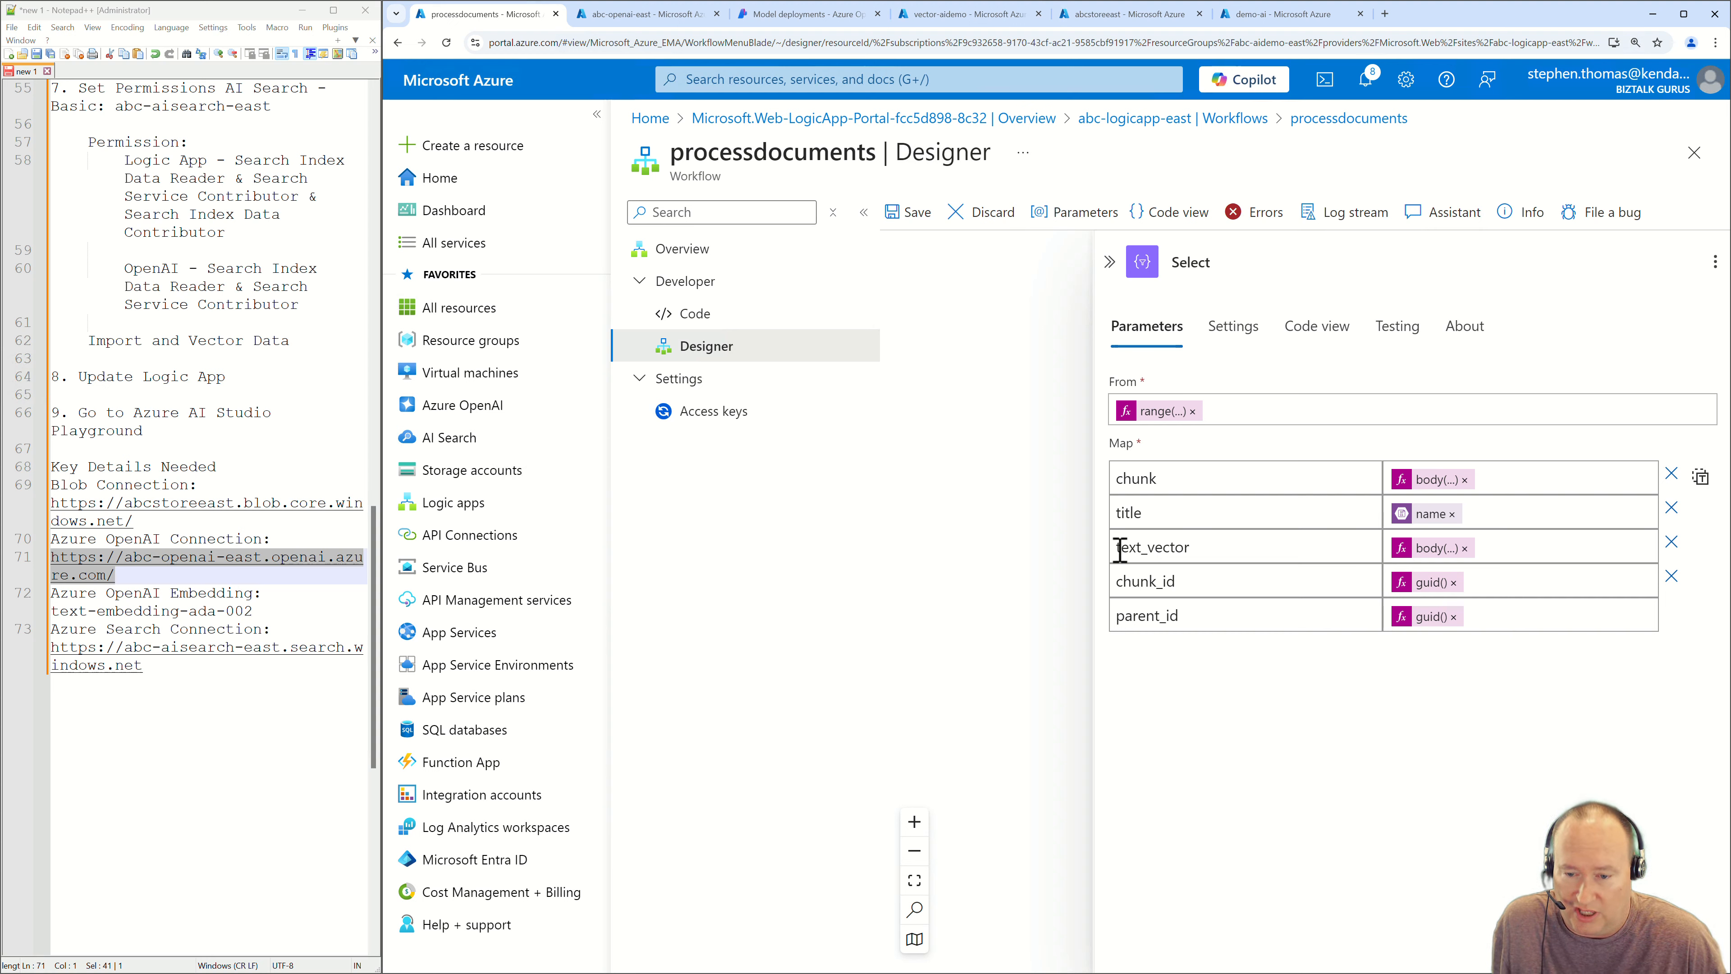
click(983, 586)
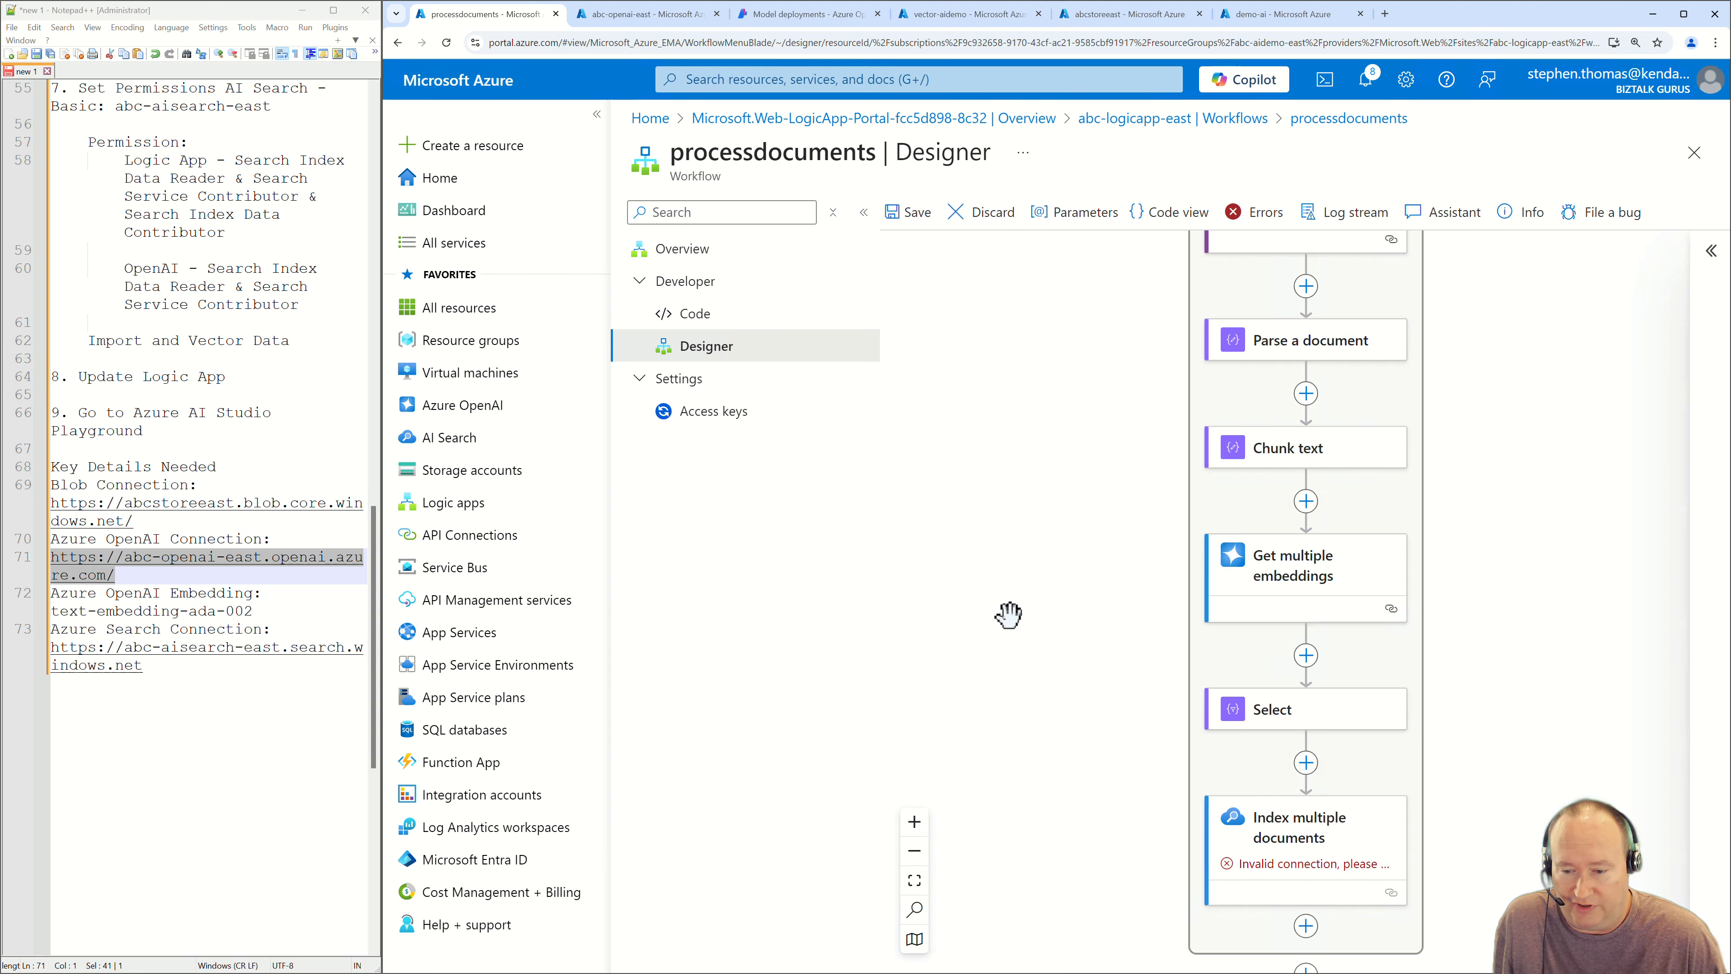
Start a new connection for the Index multiple documents action named conAISearch, copying the Azure Search endpoint from the notes.
scroll(1294, 784, down, 1)
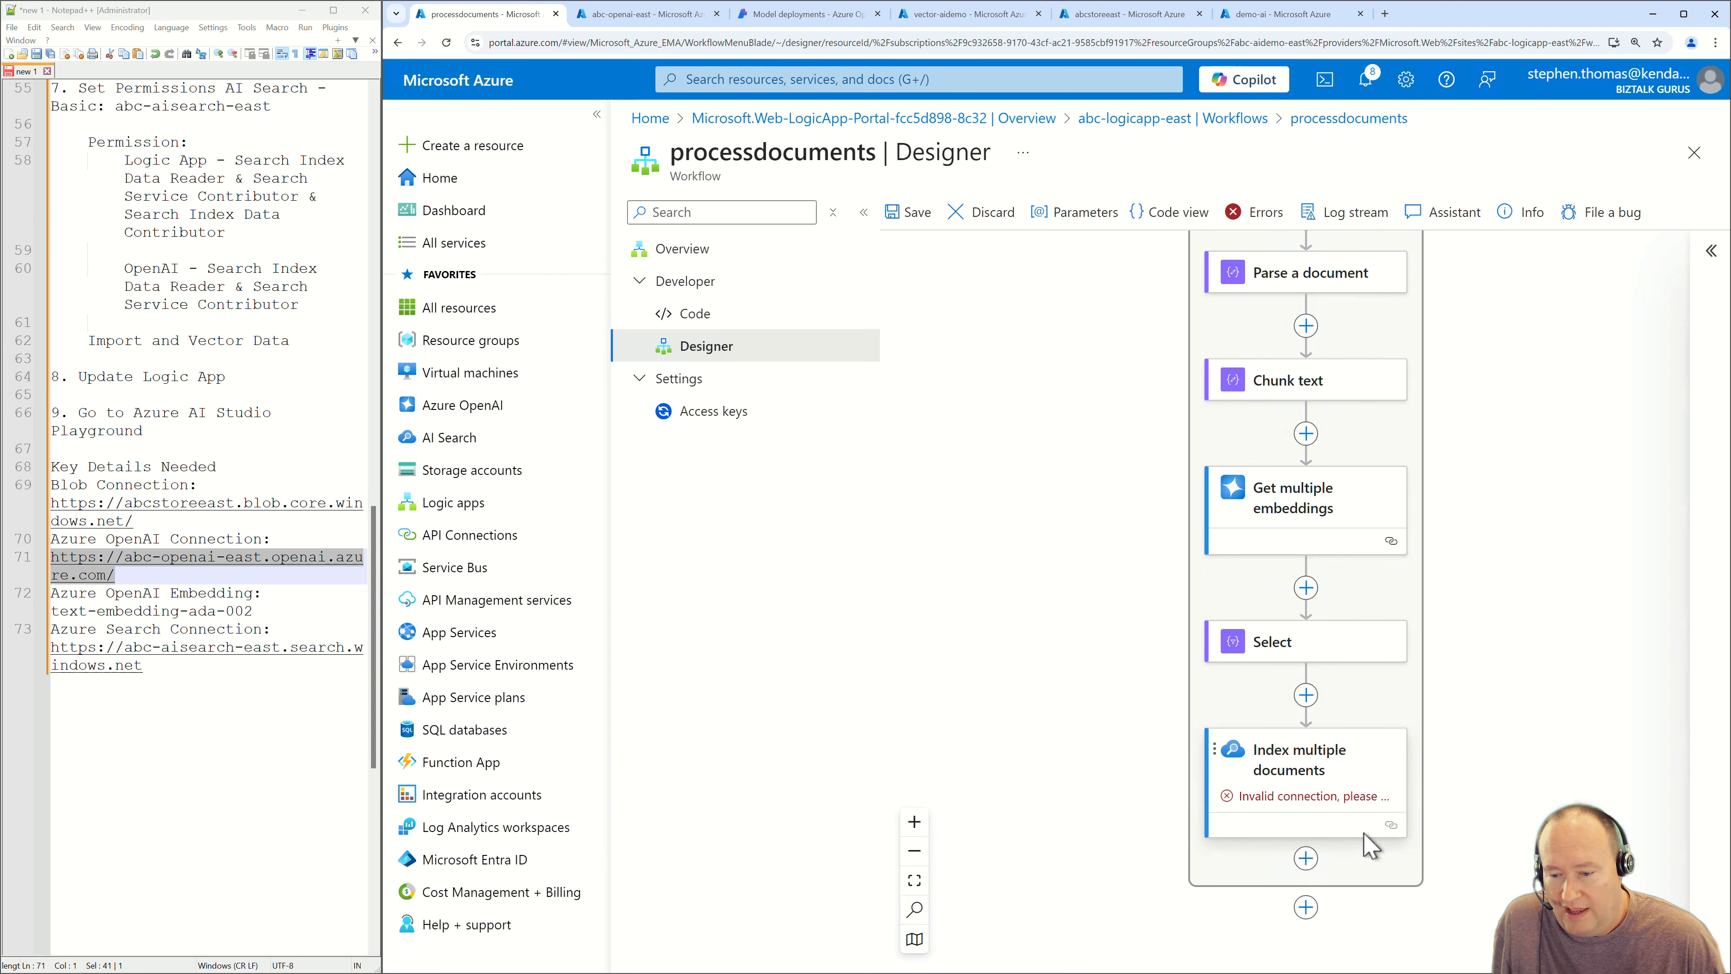
click(1328, 793)
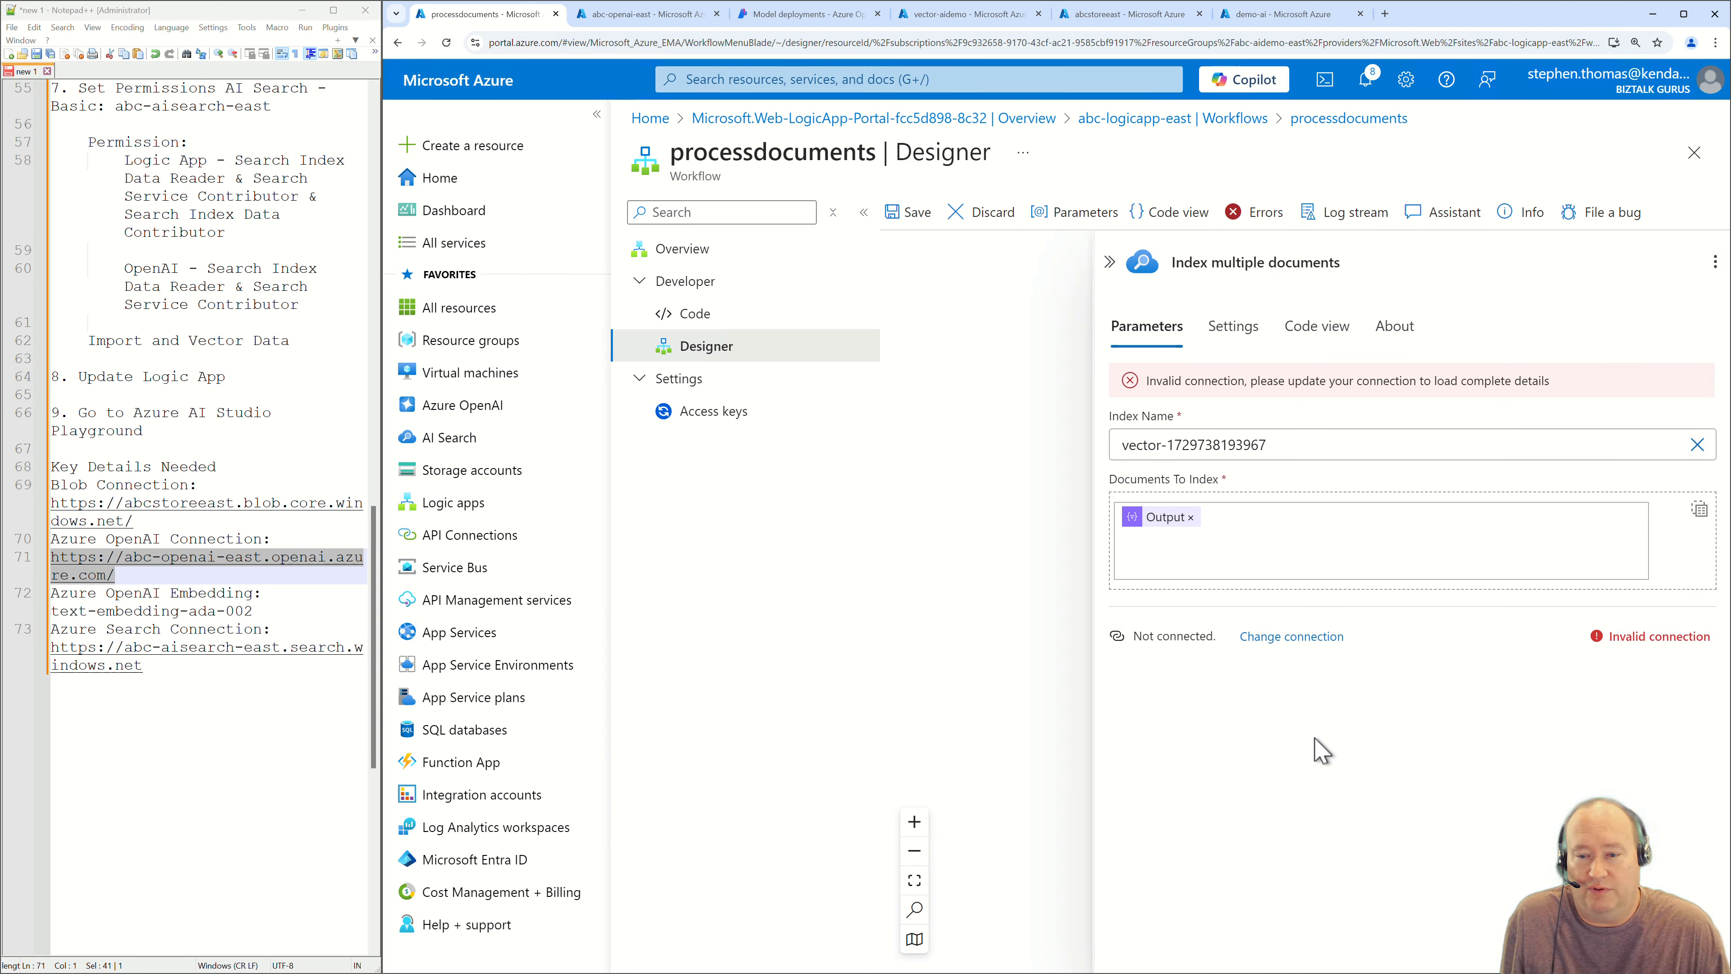
click(1272, 637)
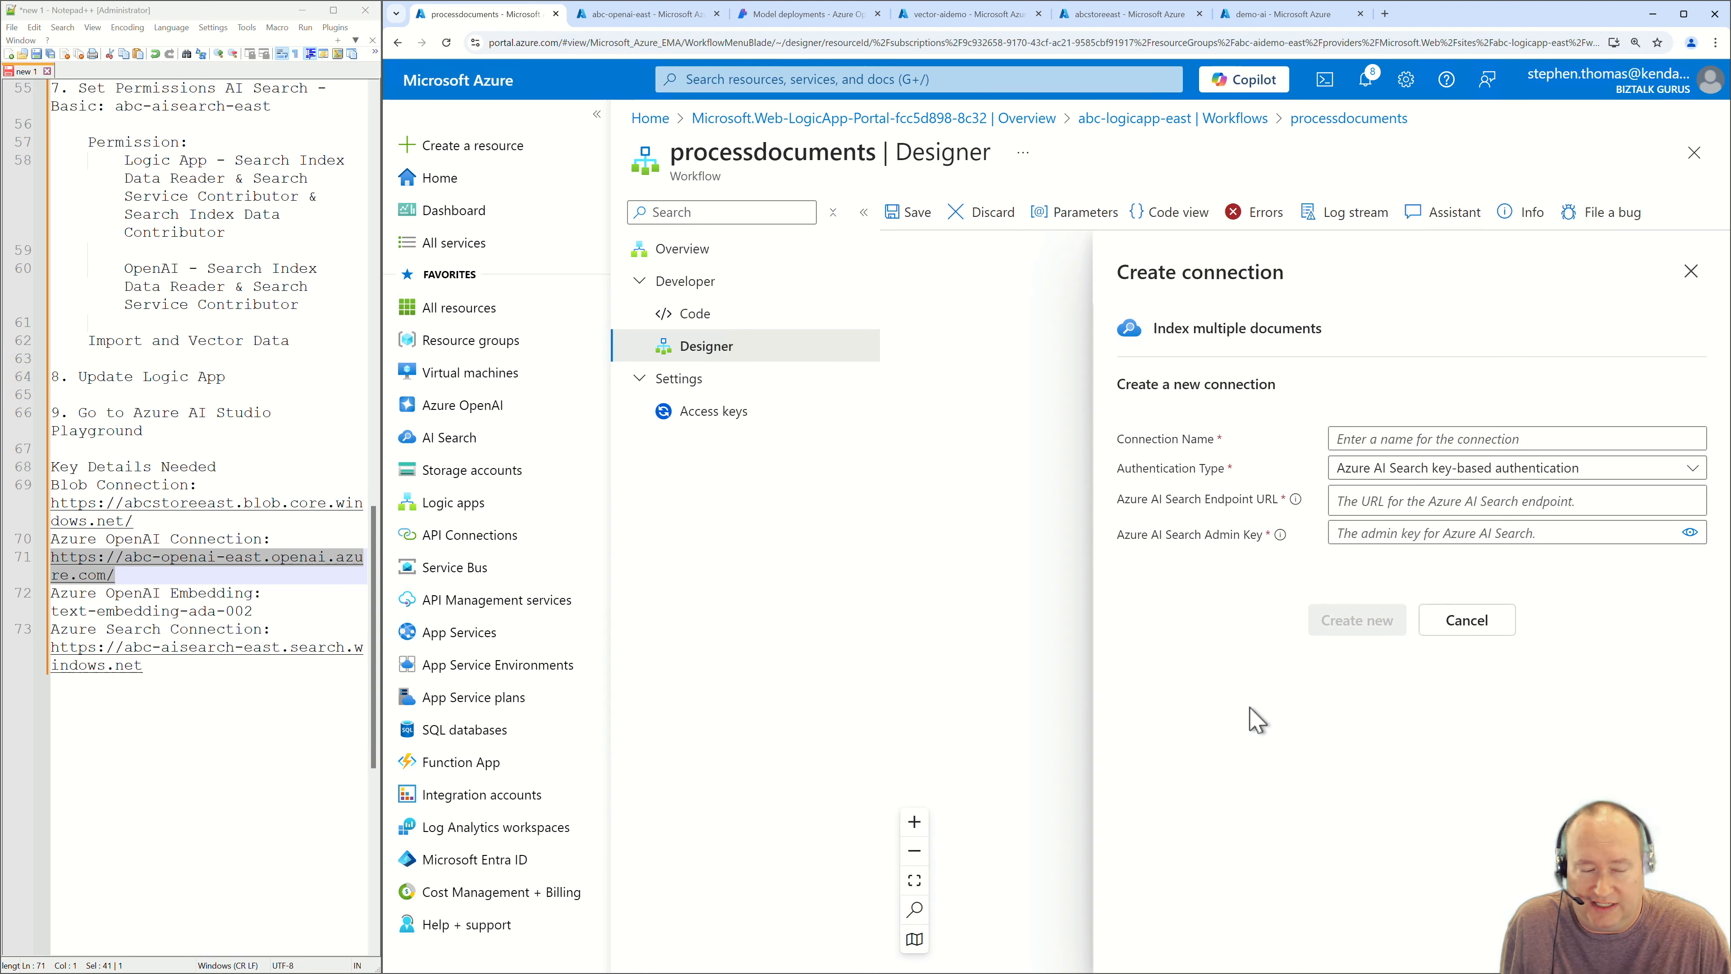
drag(163, 682, 49, 653)
key(ctrl+c)
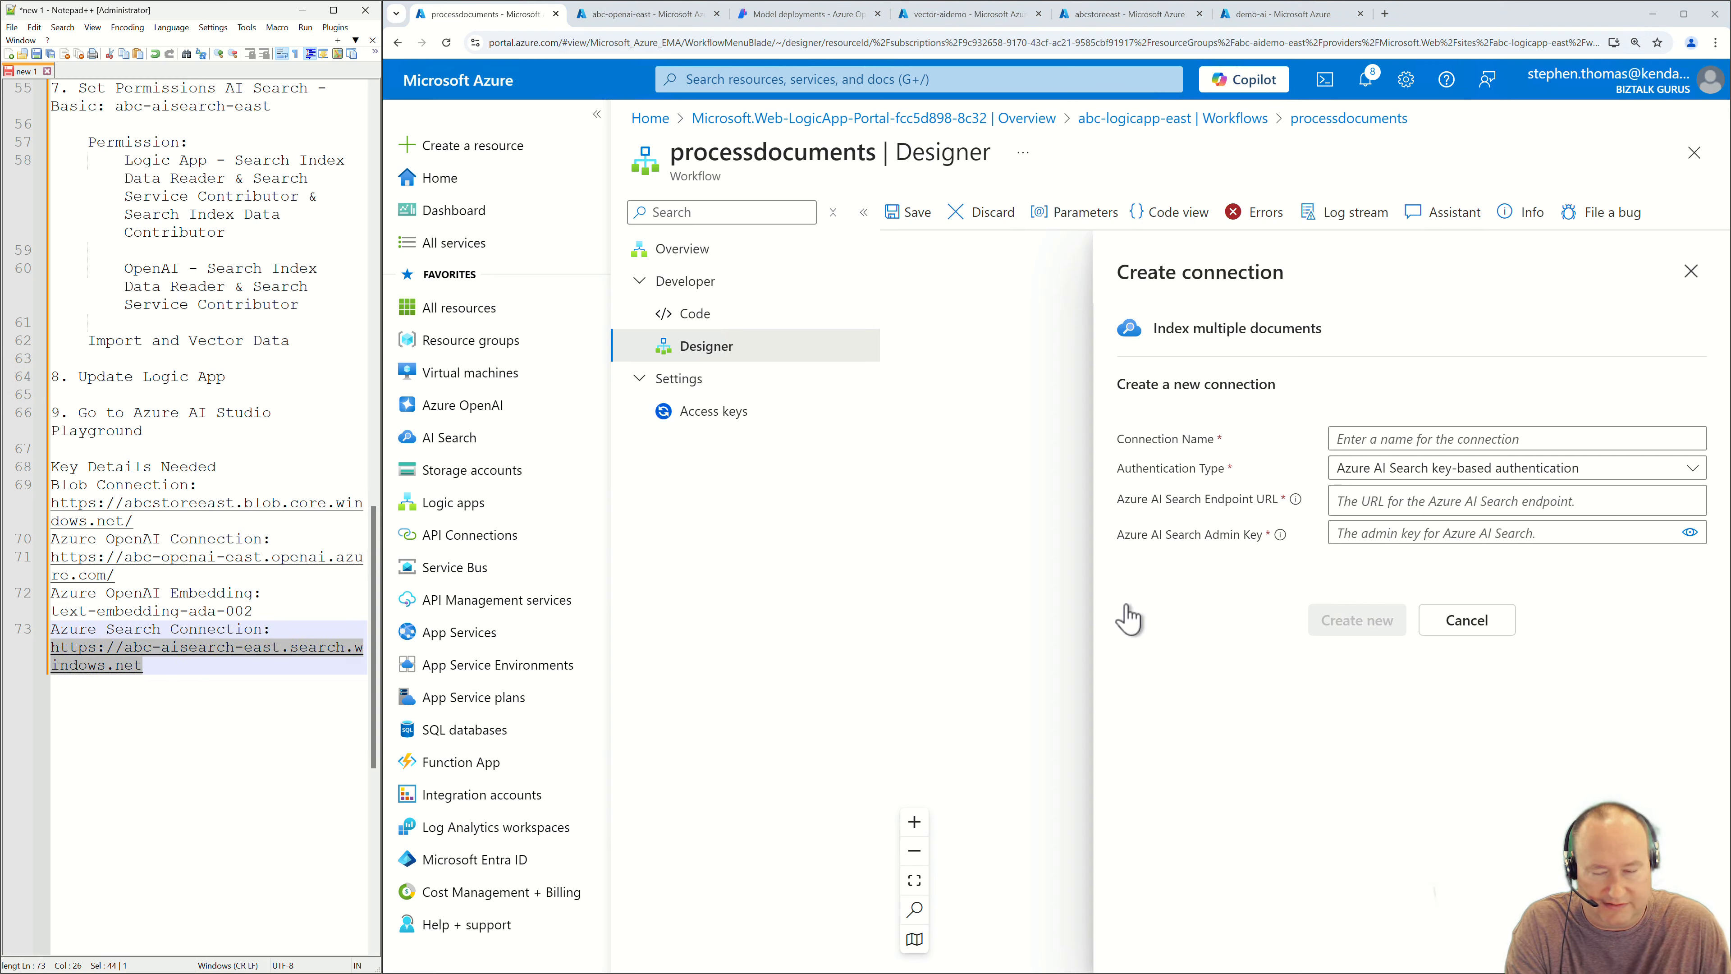
click(1378, 439)
text(conAISearch)
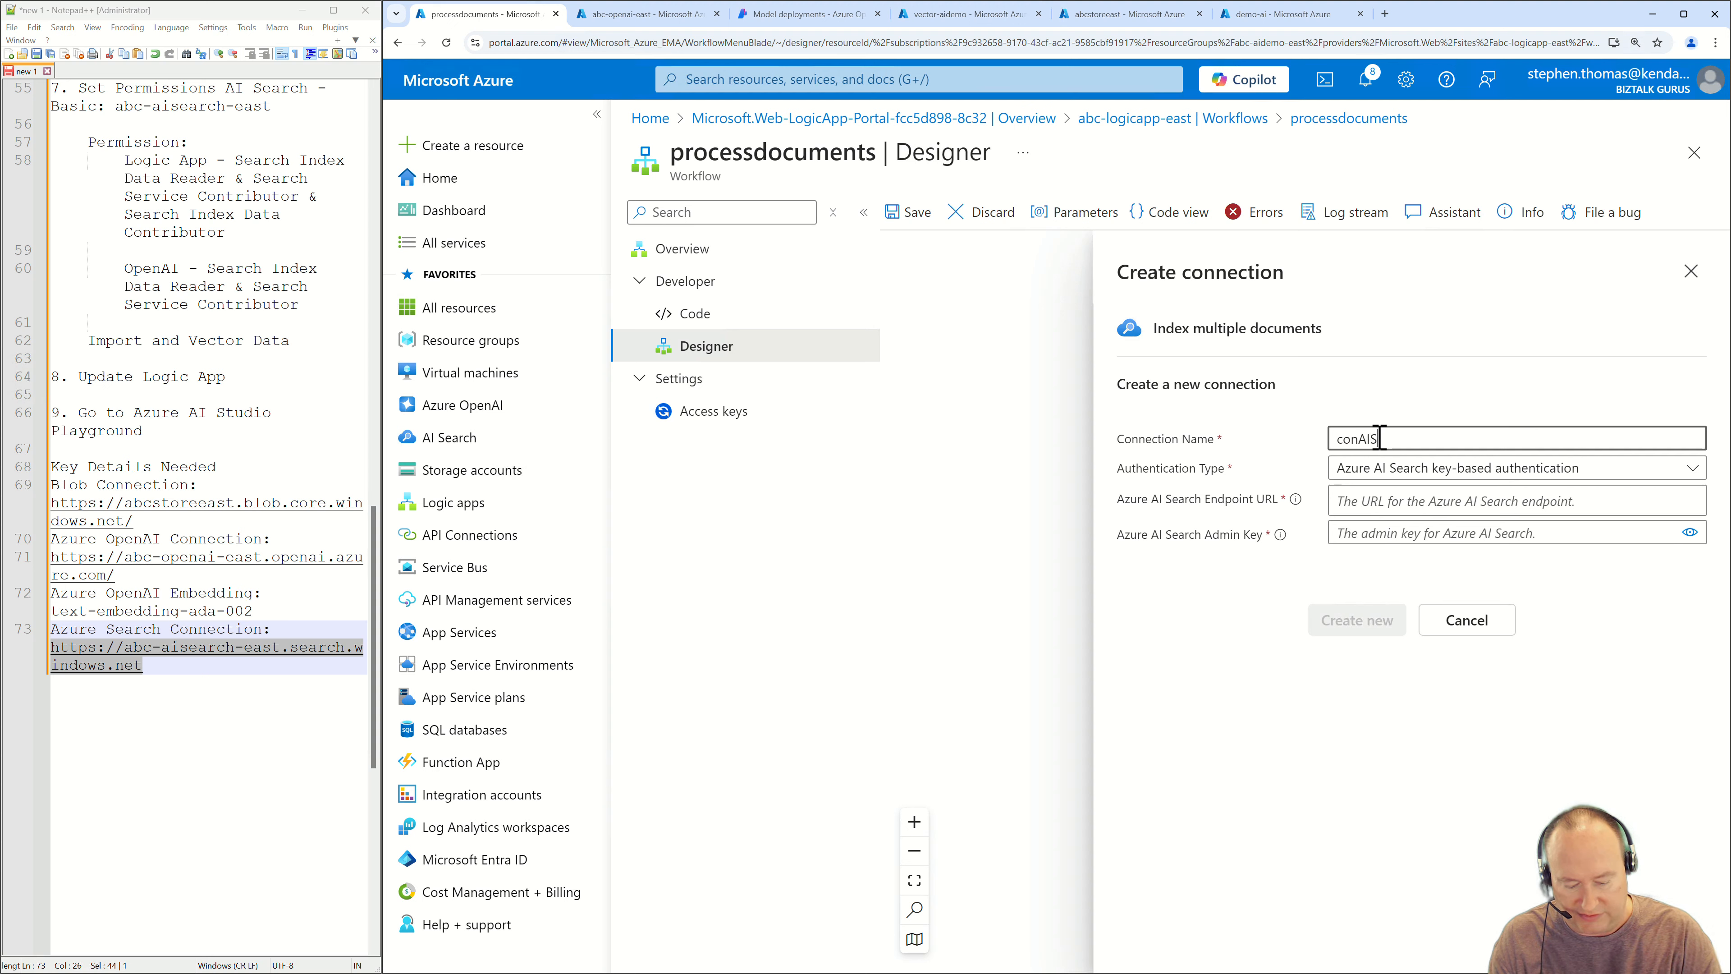
click(1390, 468)
click(1380, 579)
click(1368, 500)
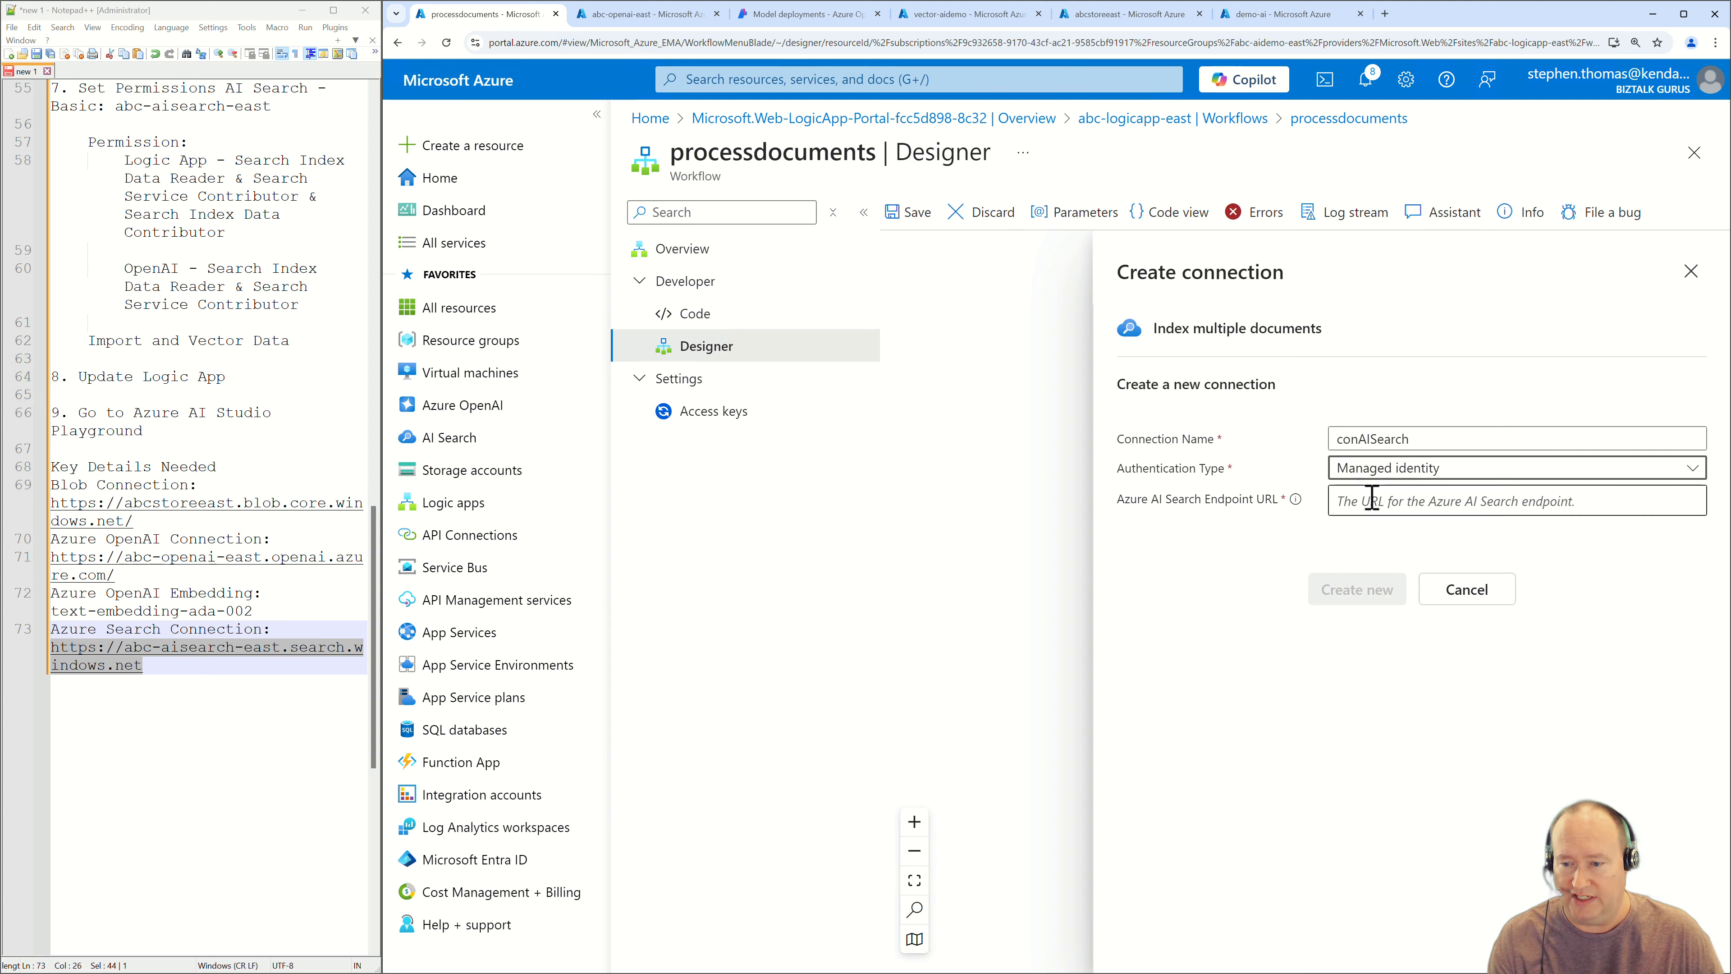
key(ctrl+v)
click(1350, 590)
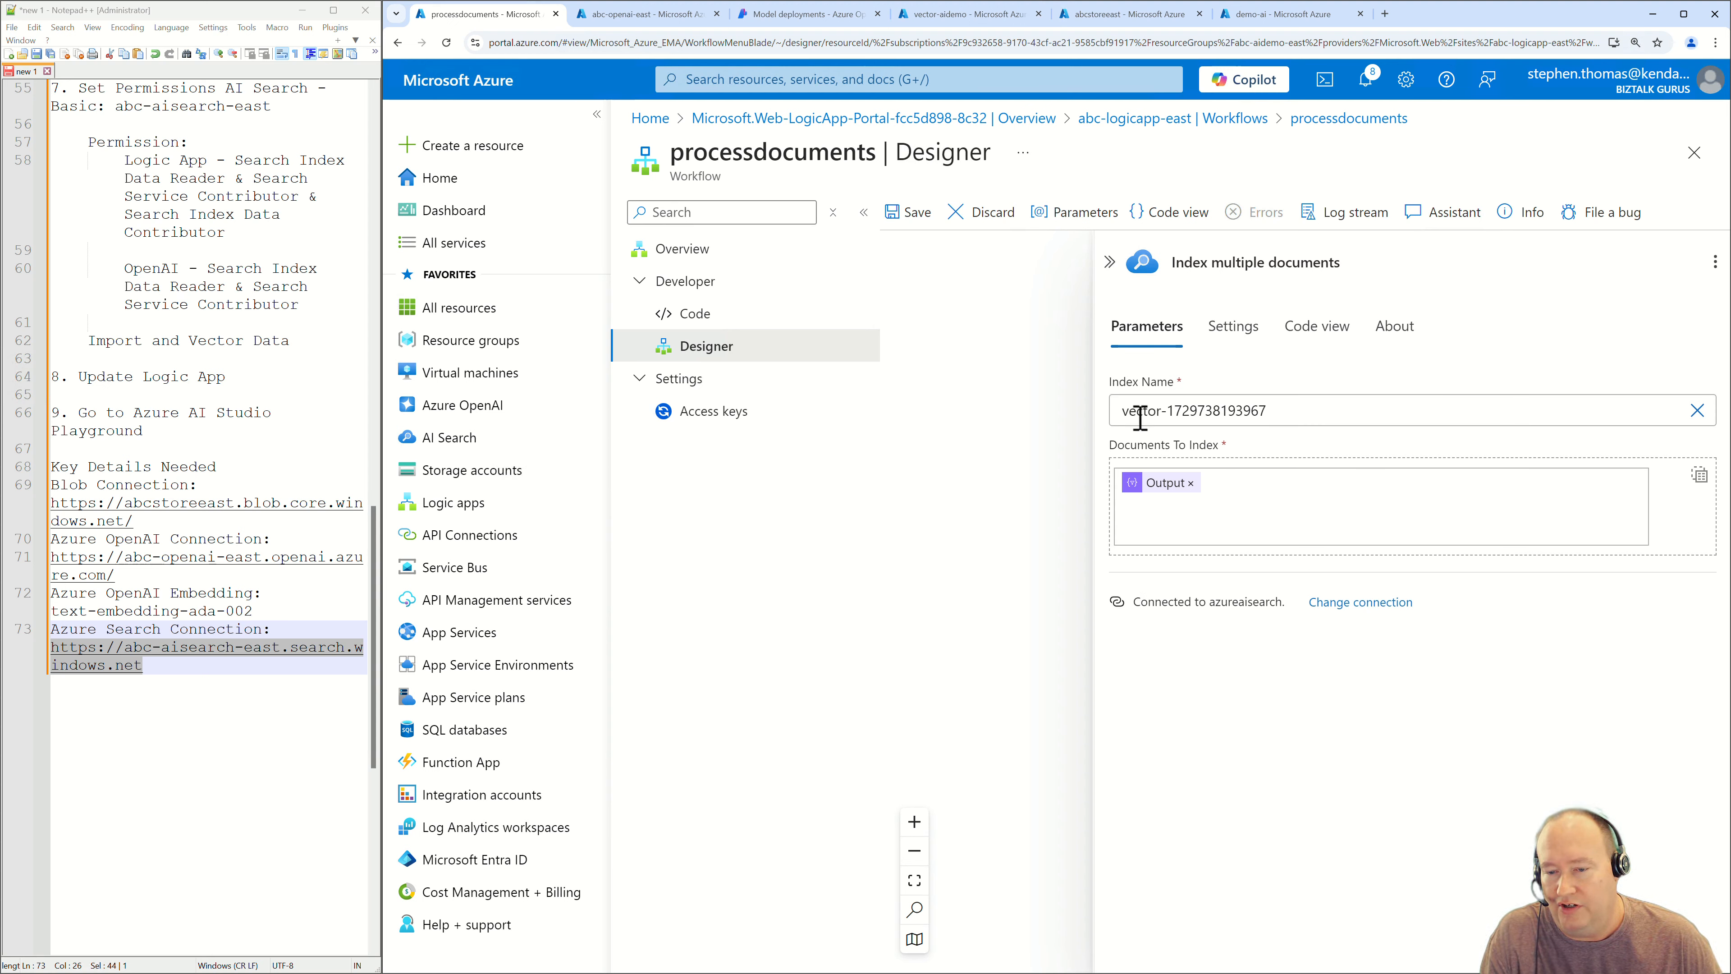
Set the Index Name of the Index multiple documents action to vector-aidemo and save the workflow.
click(1306, 411)
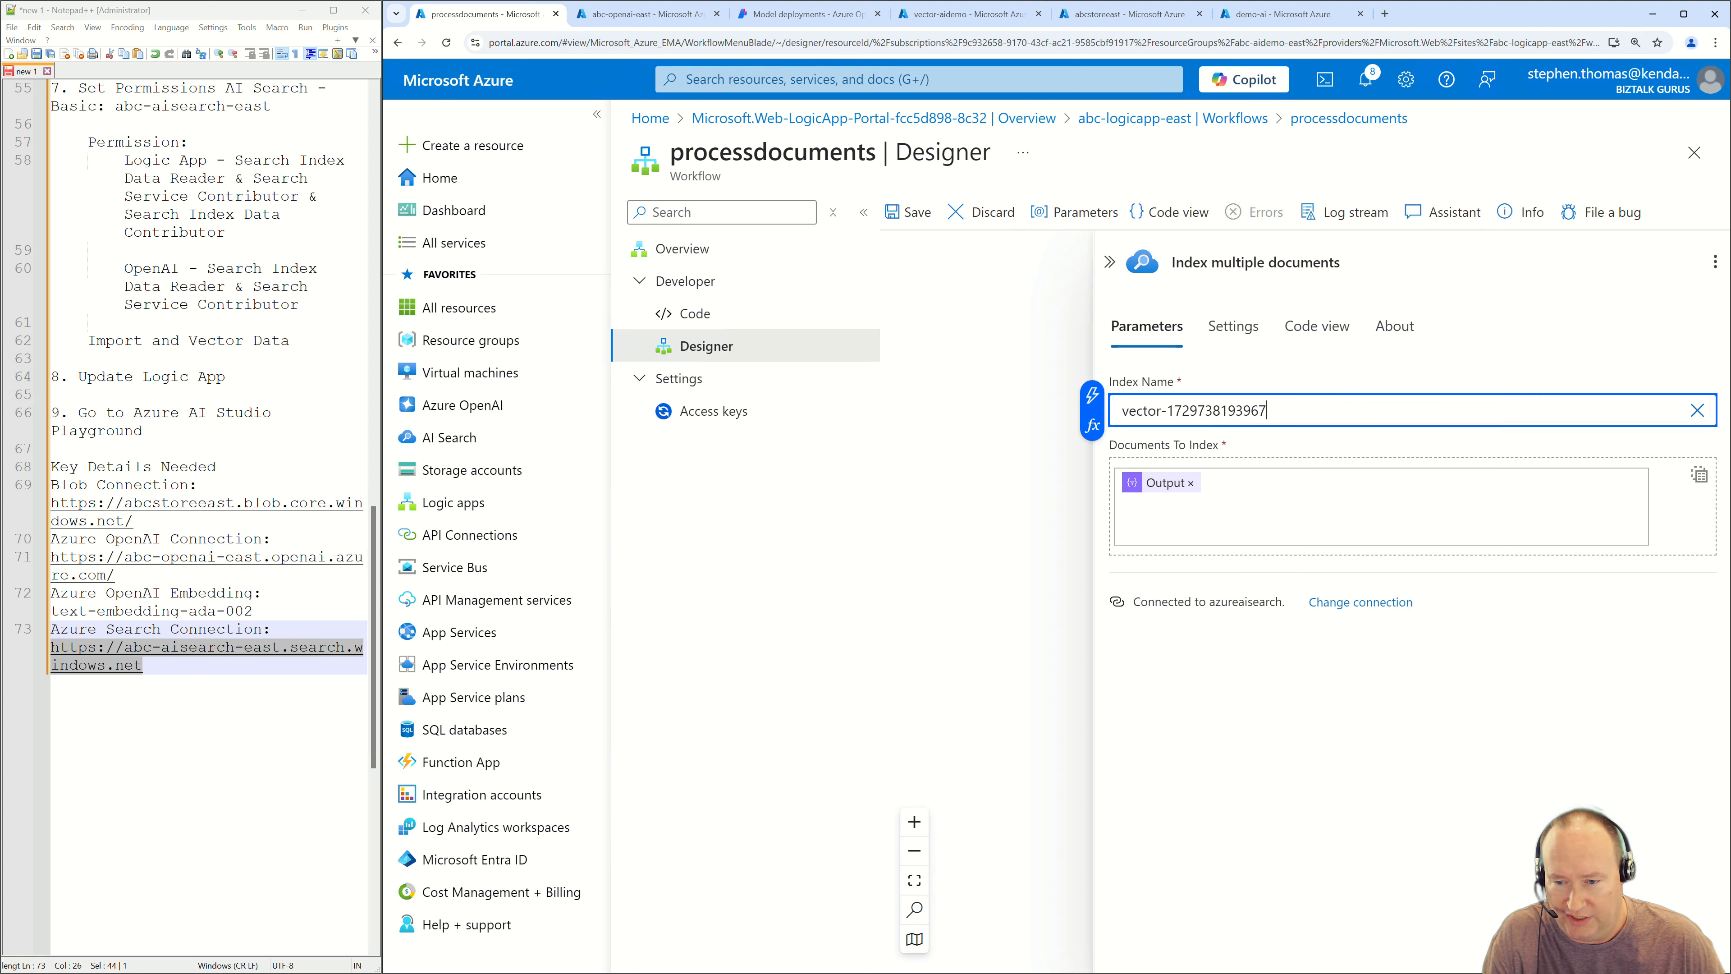
click(1695, 411)
click(1694, 411)
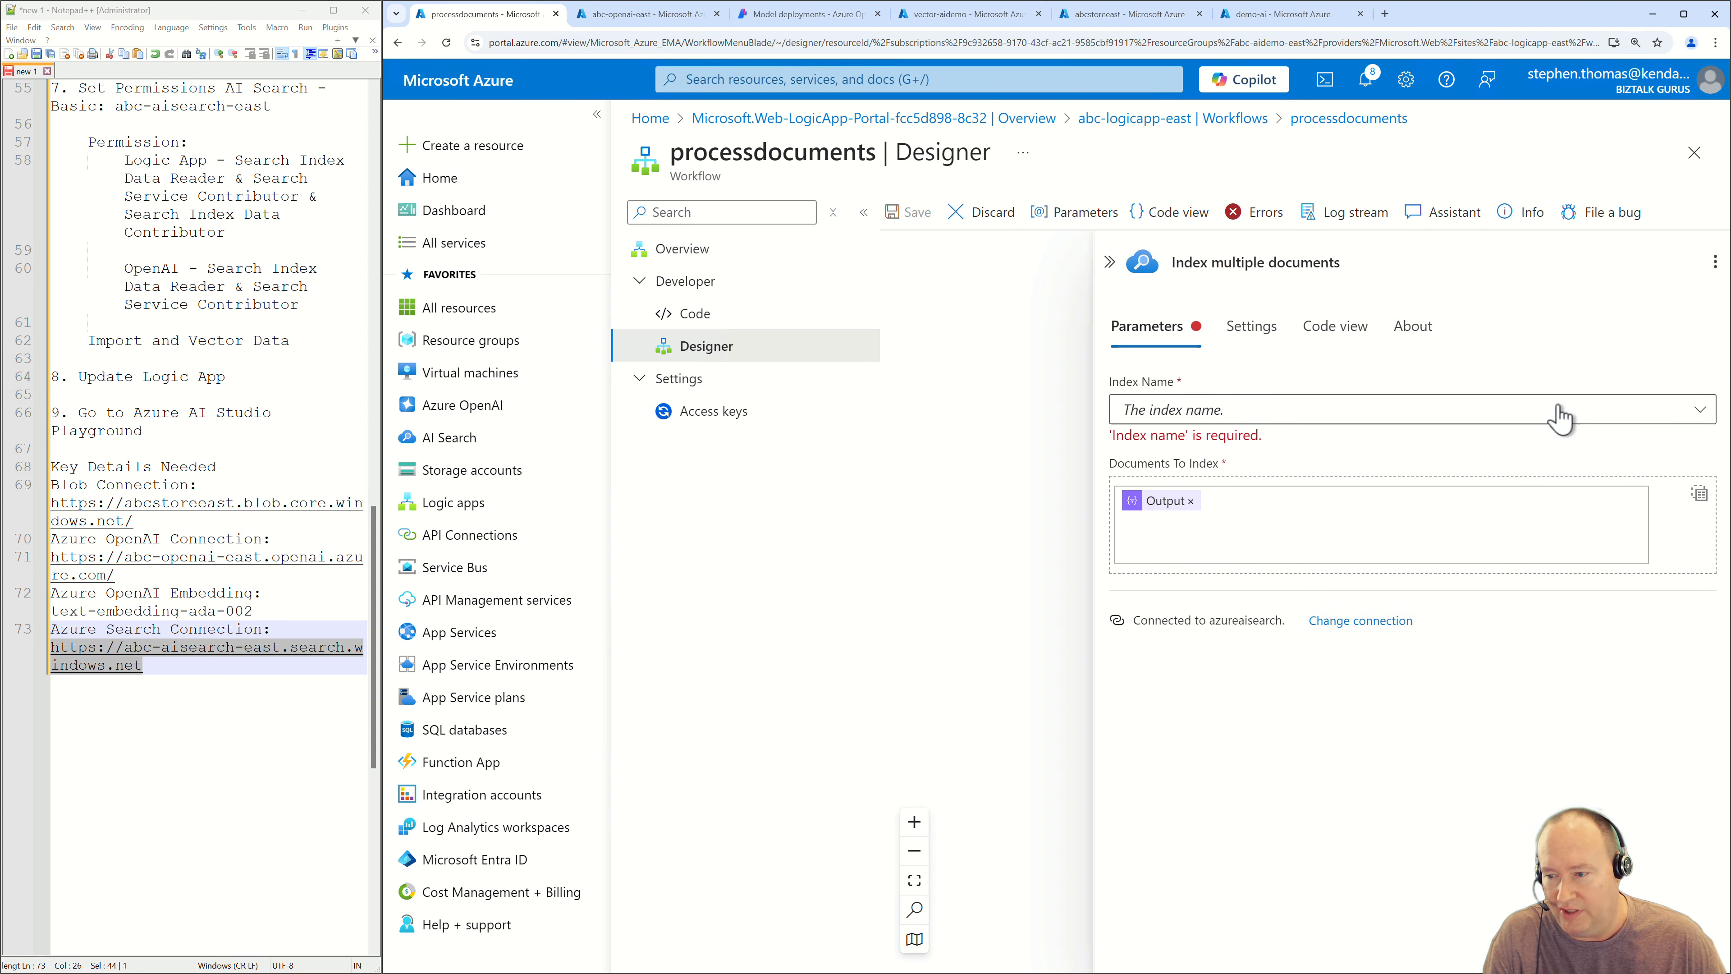
click(1699, 411)
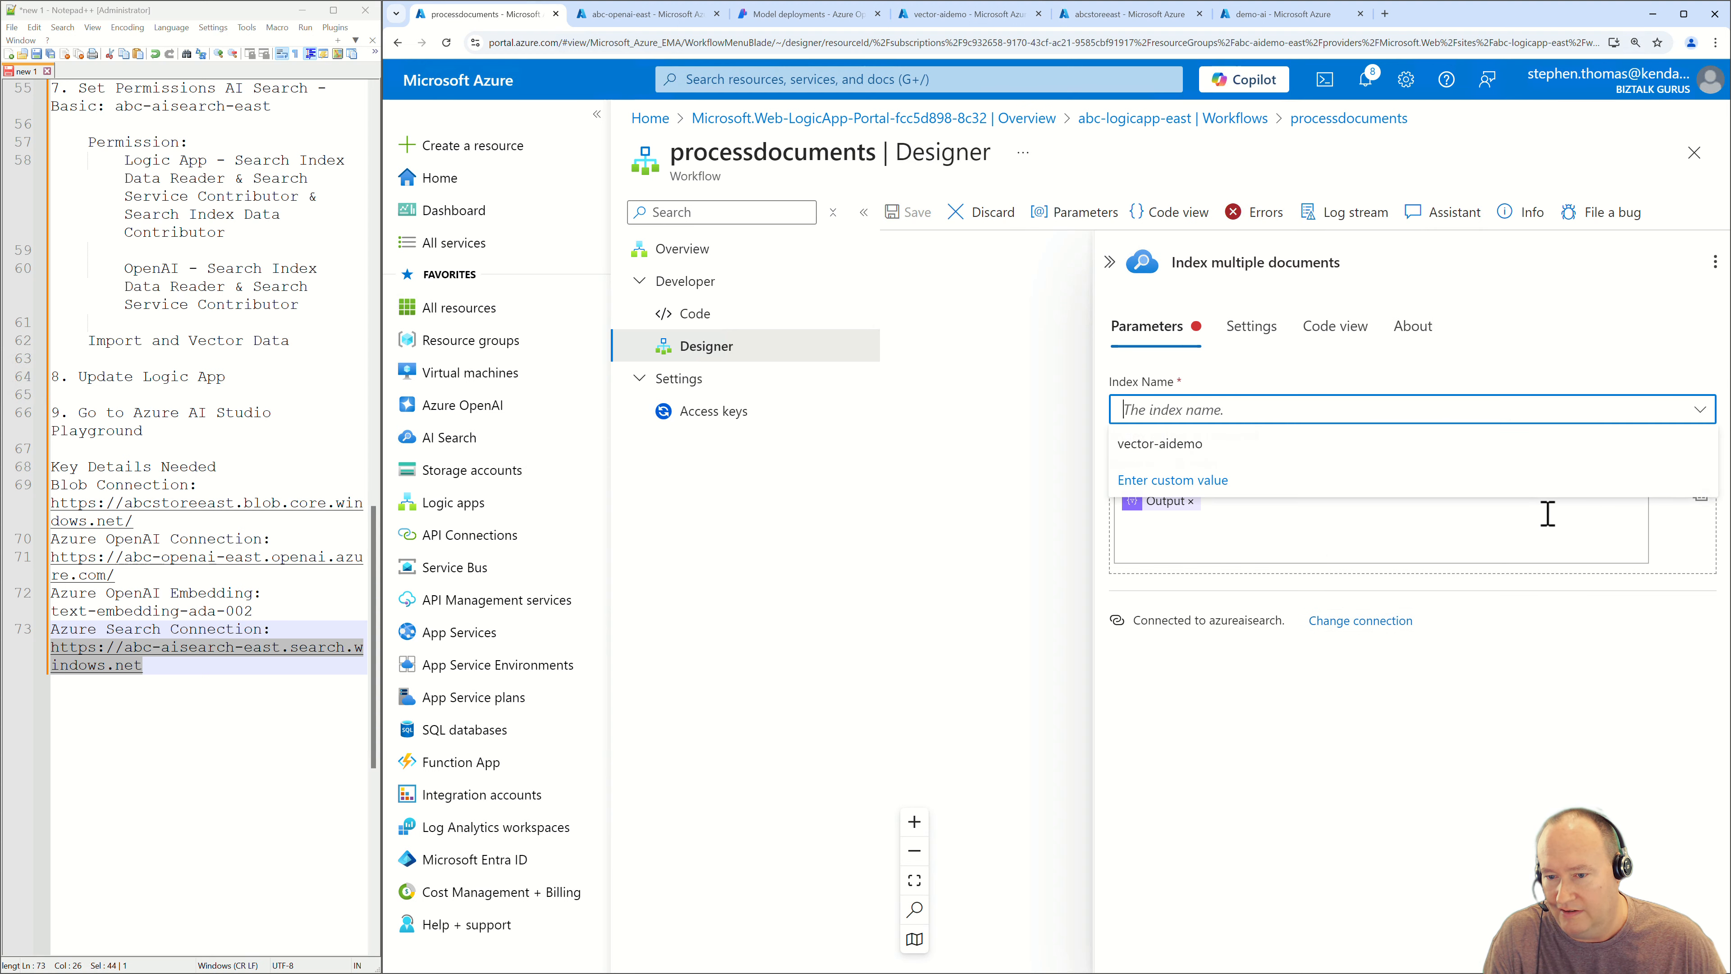
click(1148, 447)
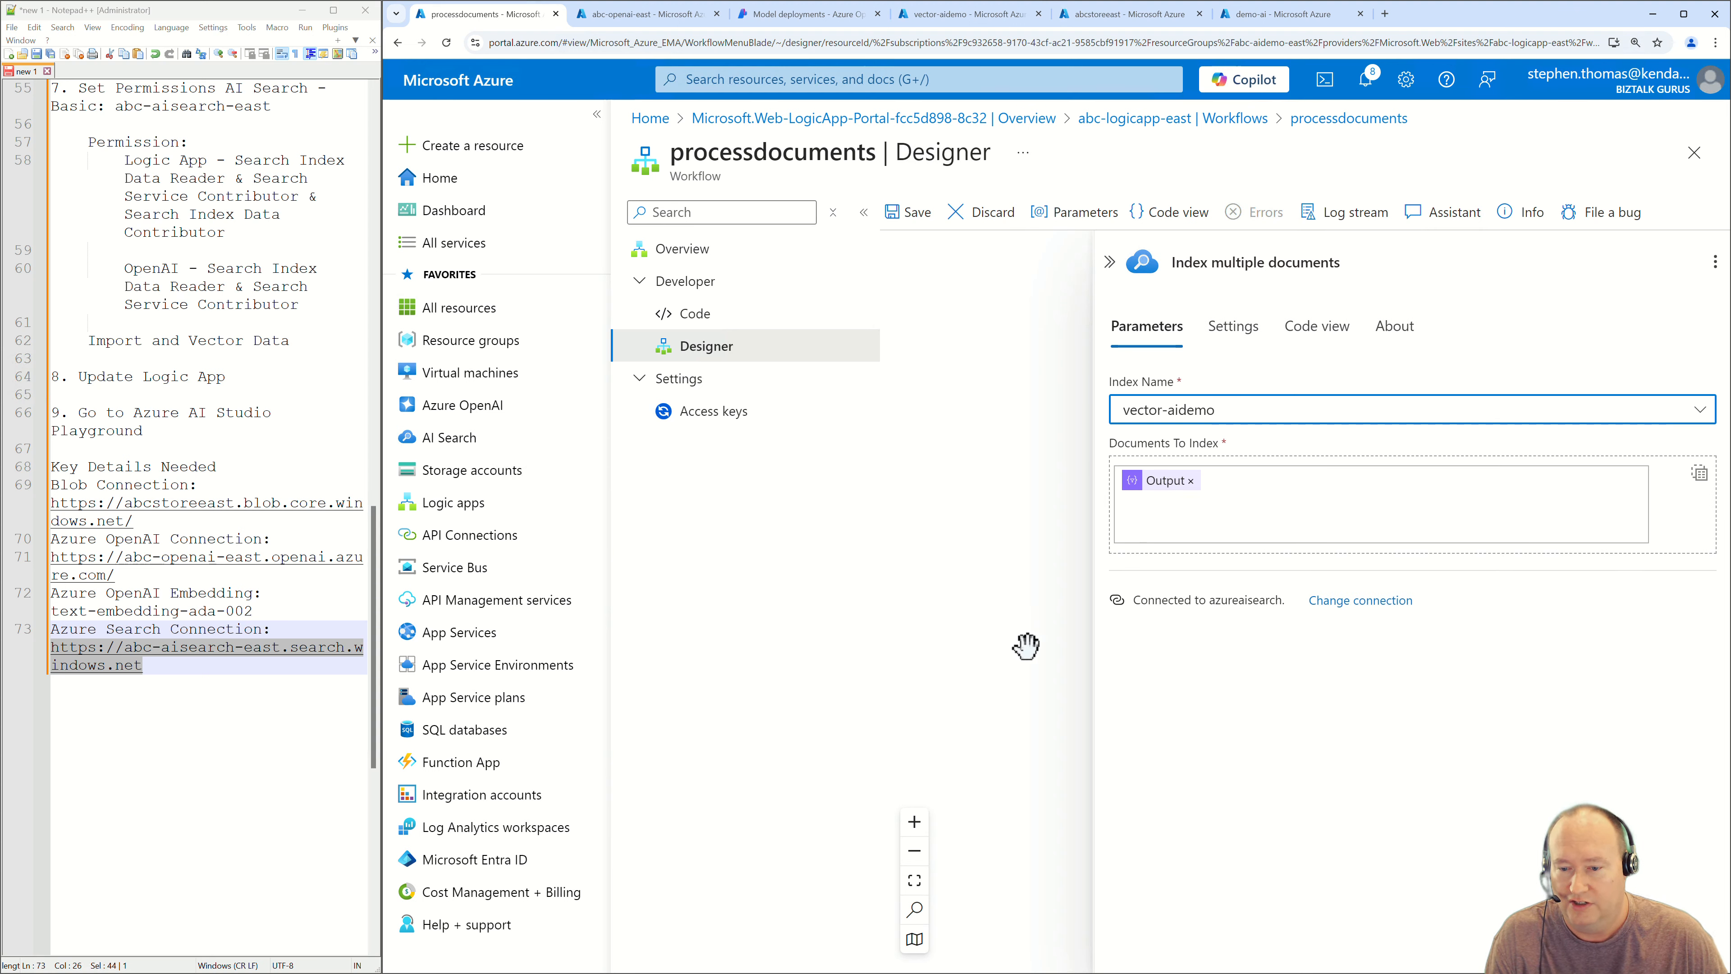
click(1025, 668)
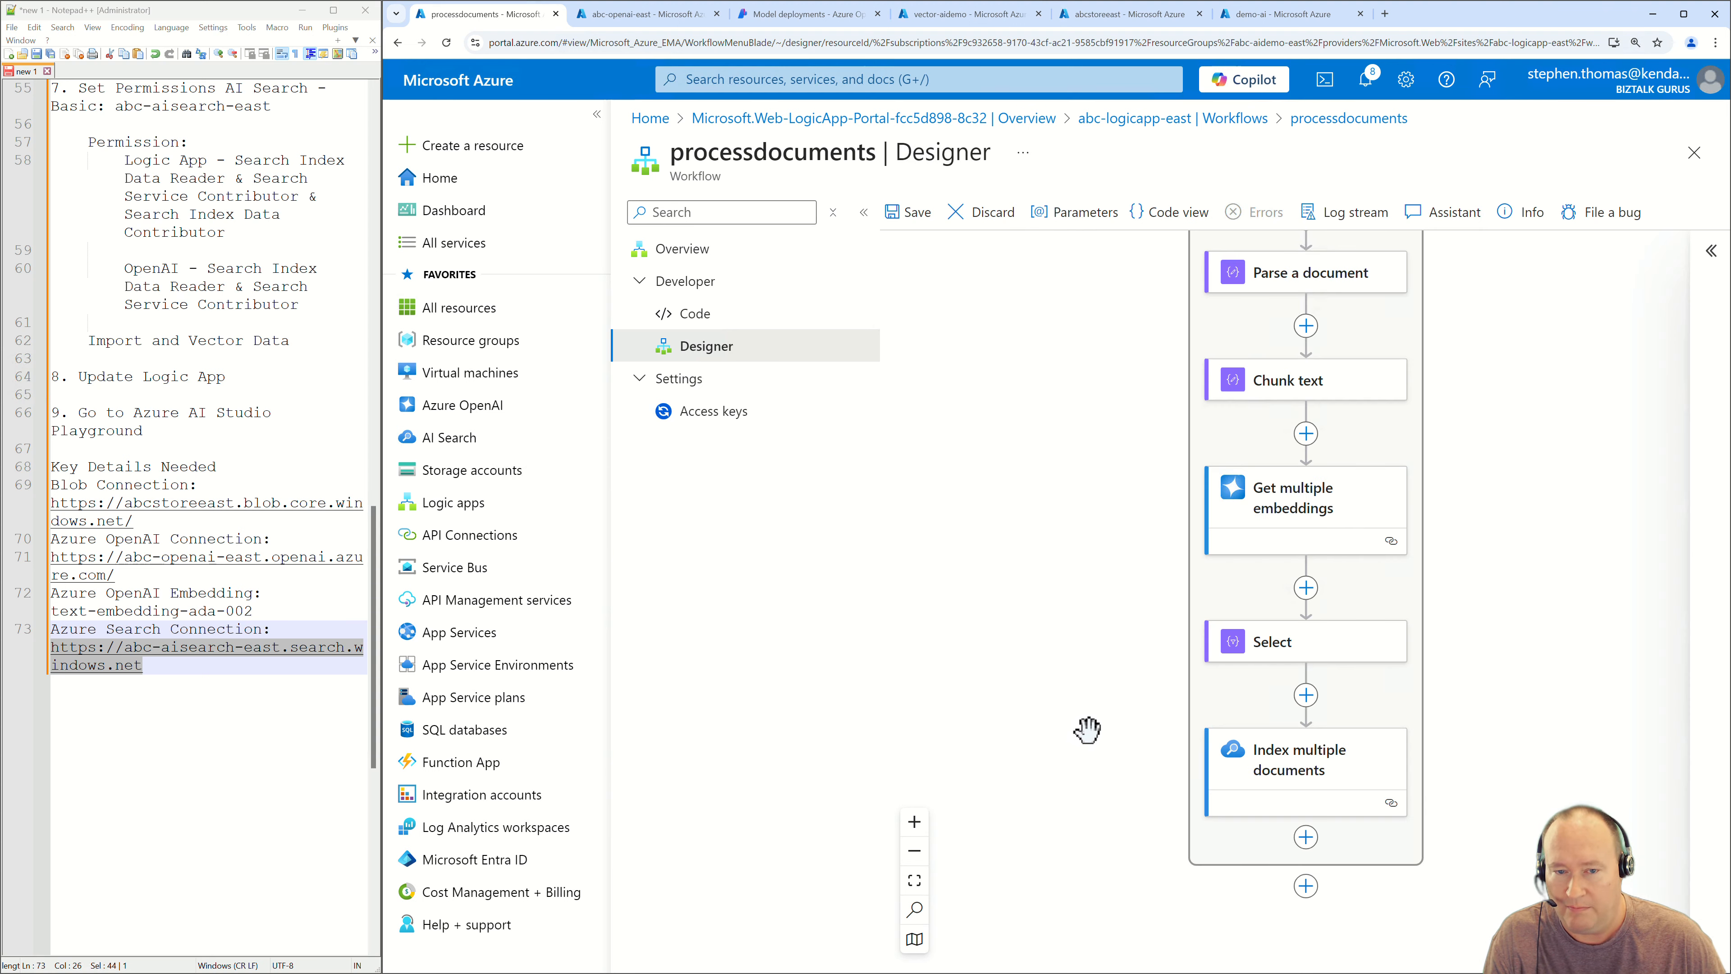
scroll(1085, 729, up, 2)
click(909, 212)
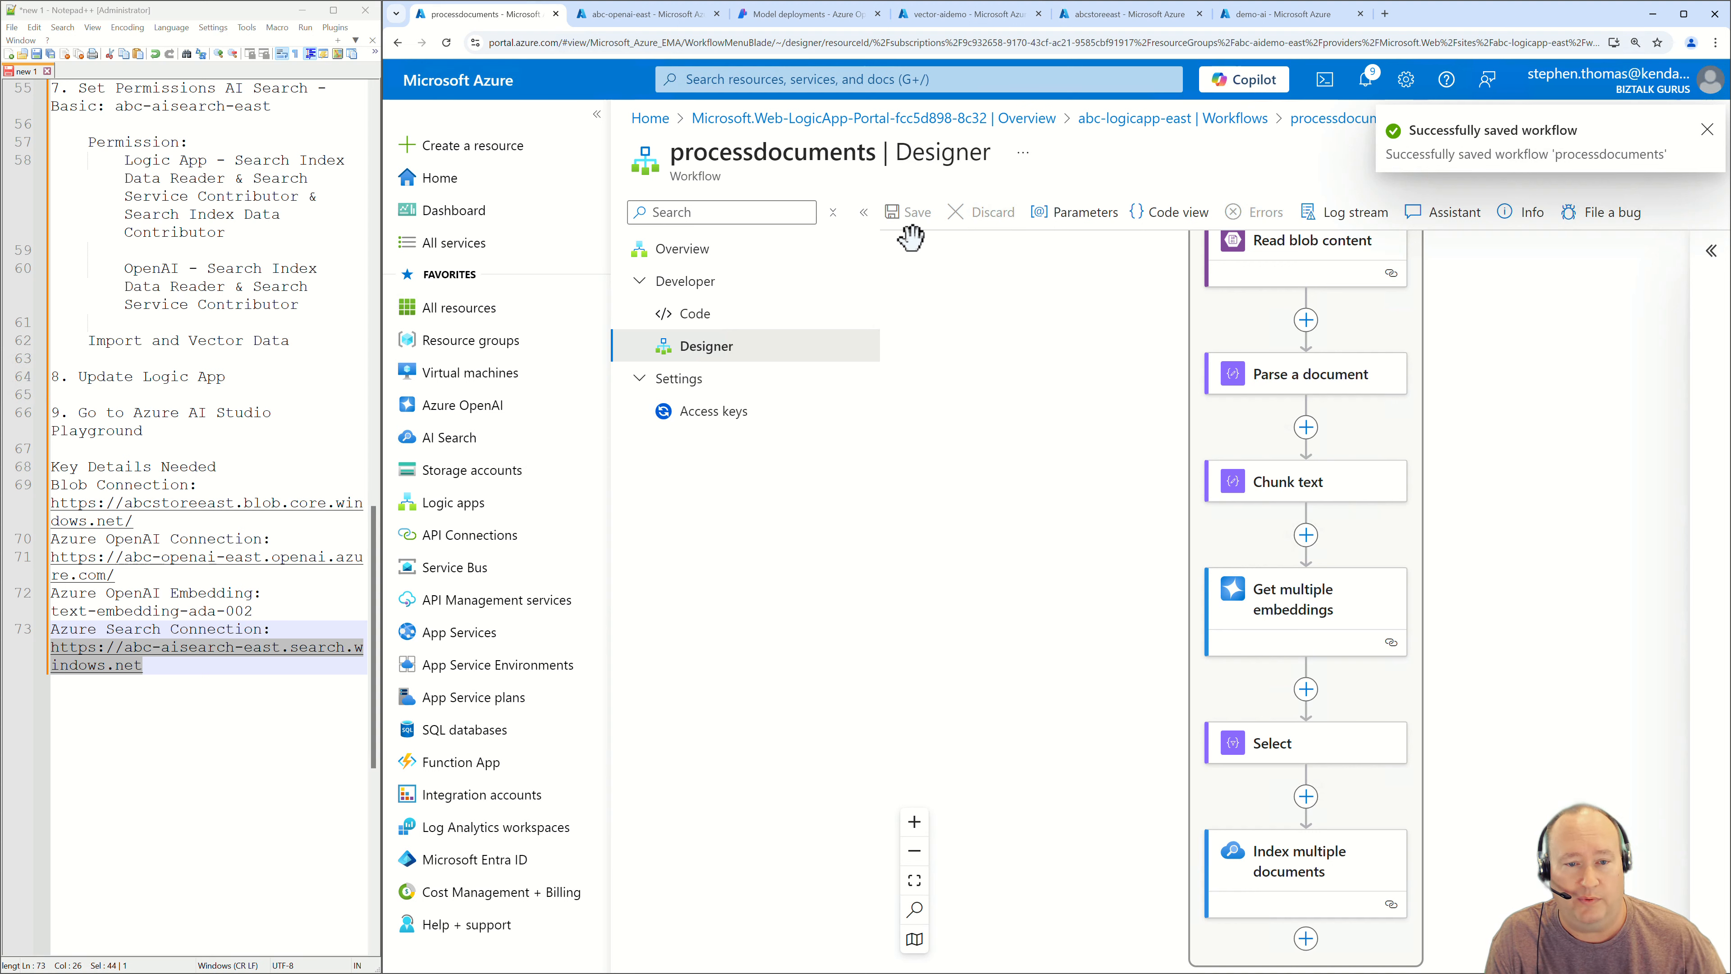
Run the processdocuments workflow from its overview and refresh the run history.
click(682, 250)
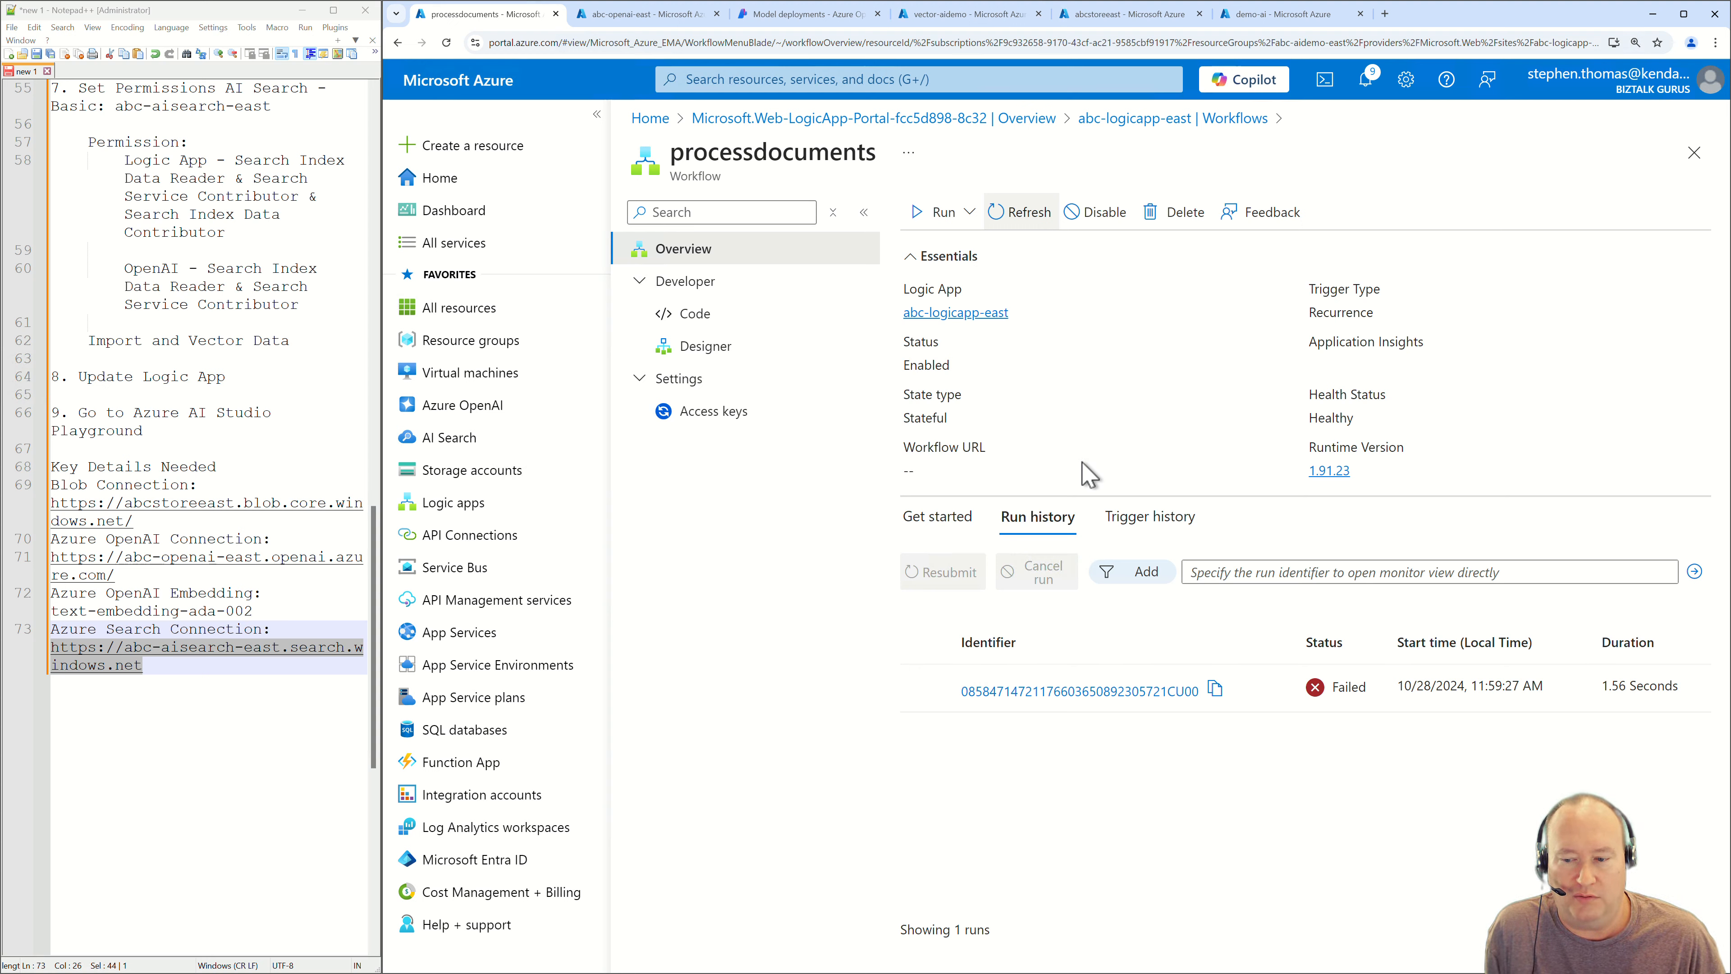
click(1015, 224)
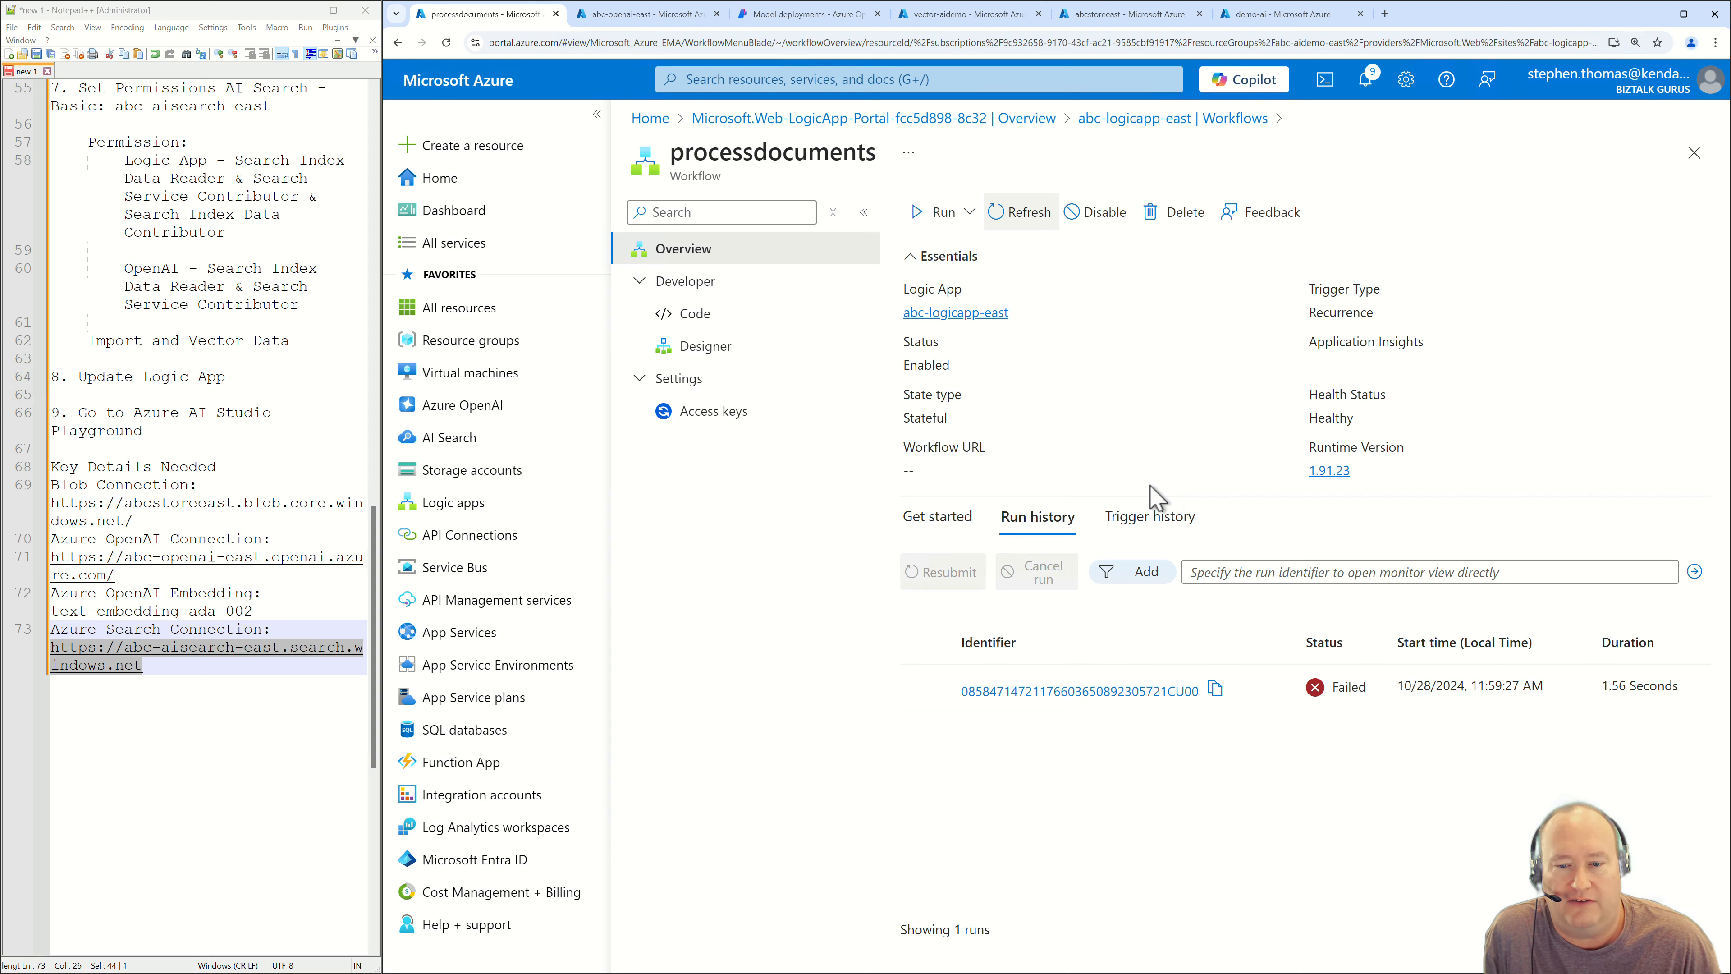
click(928, 212)
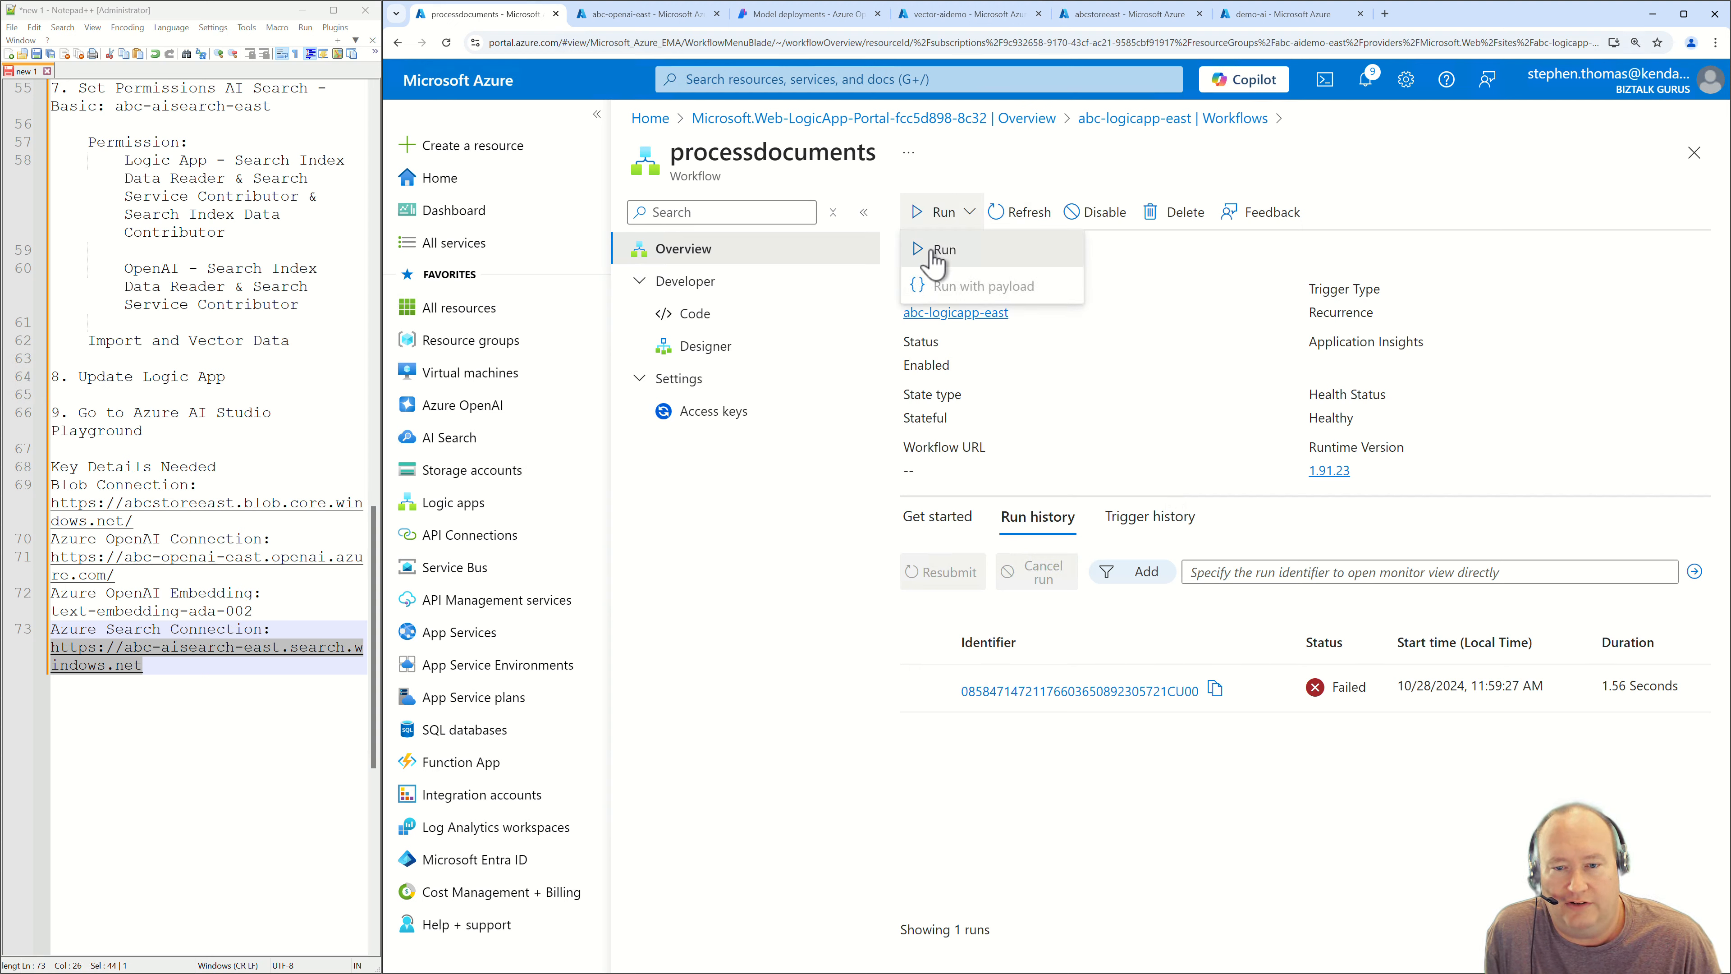
click(933, 254)
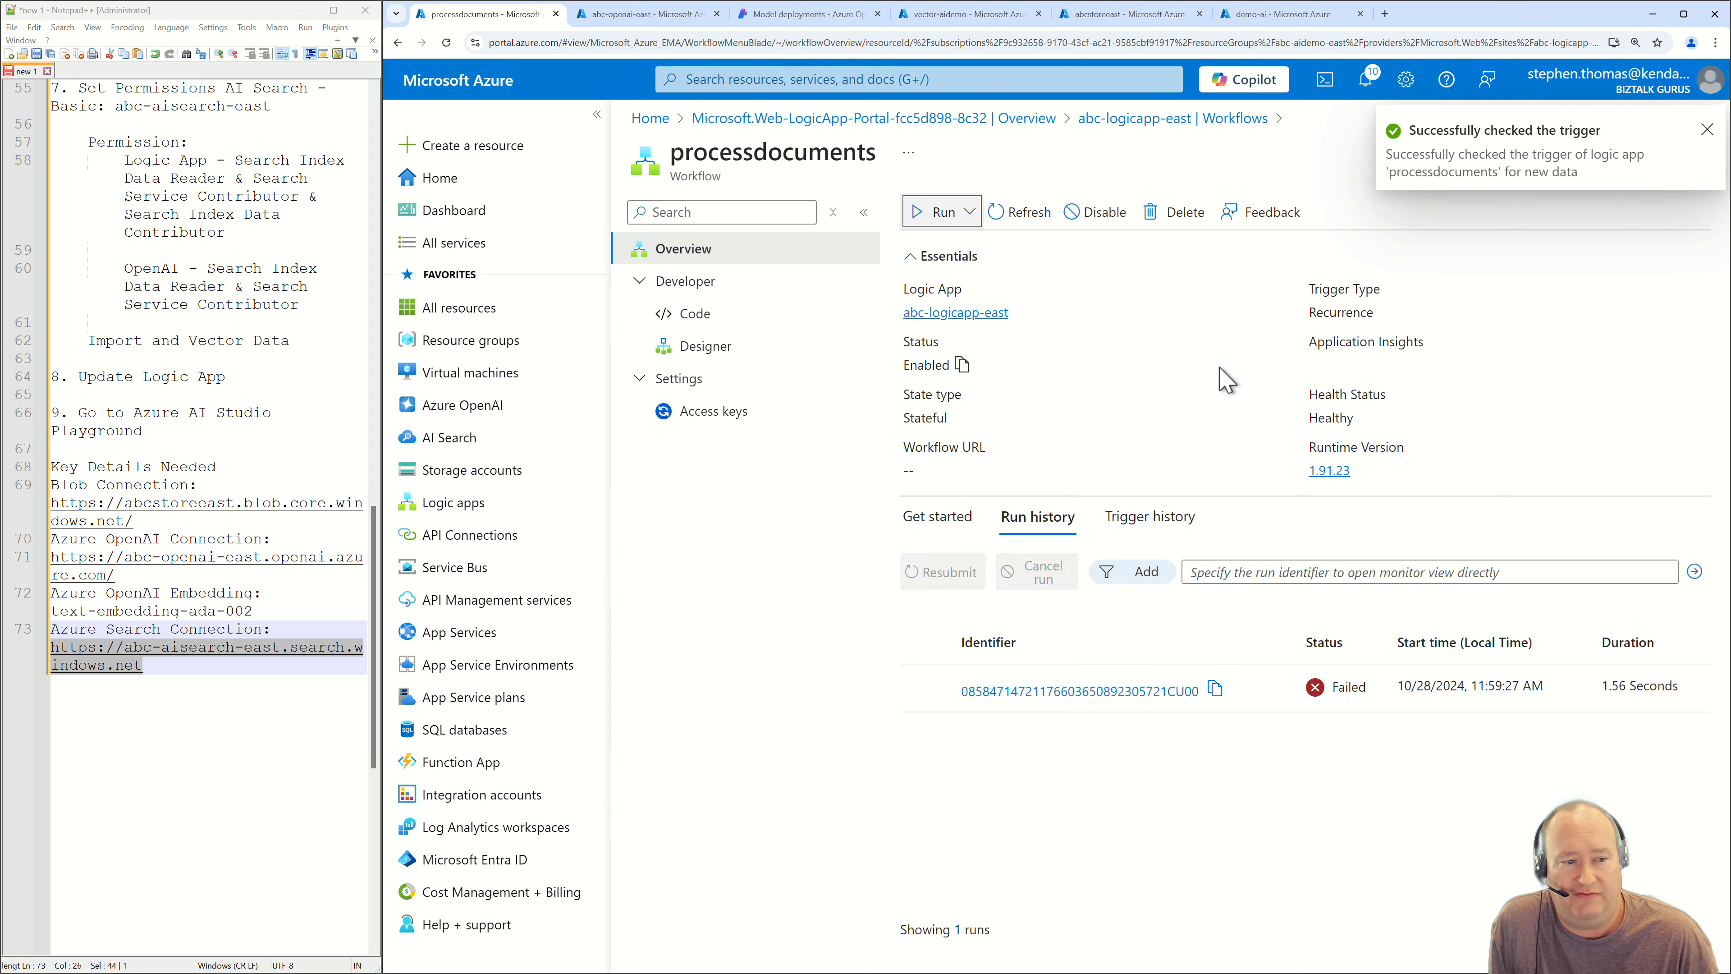
click(1022, 212)
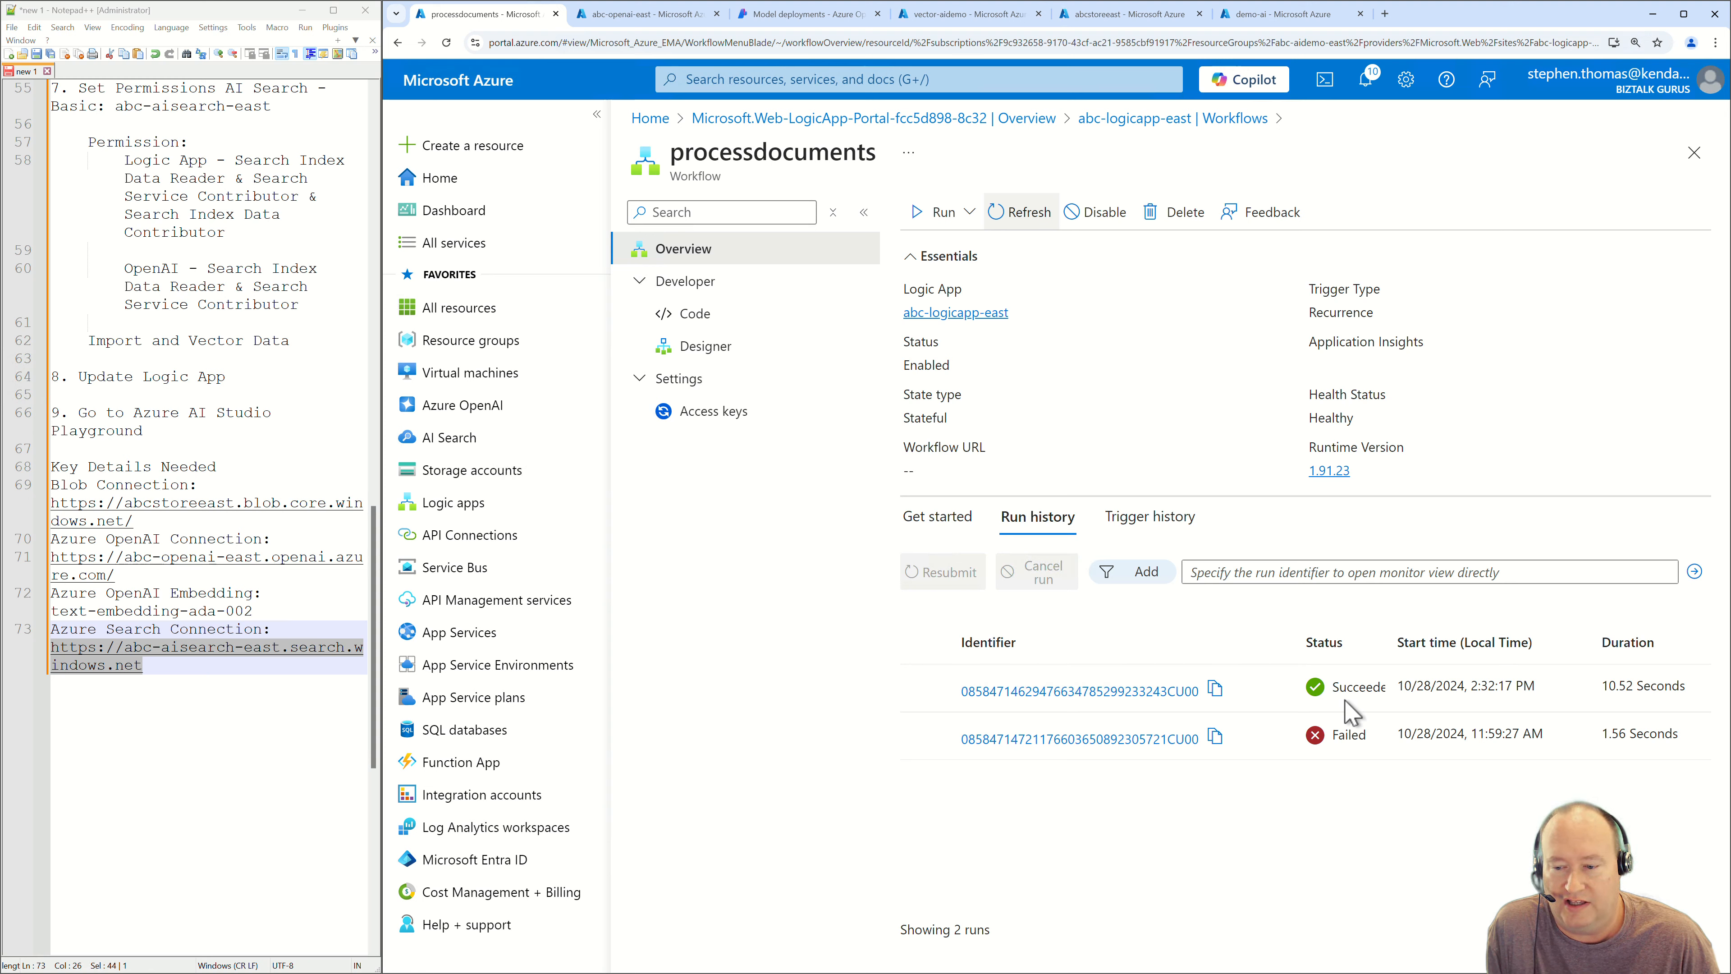
Open the latest run from the run history and check the status of every action in it.
click(1174, 691)
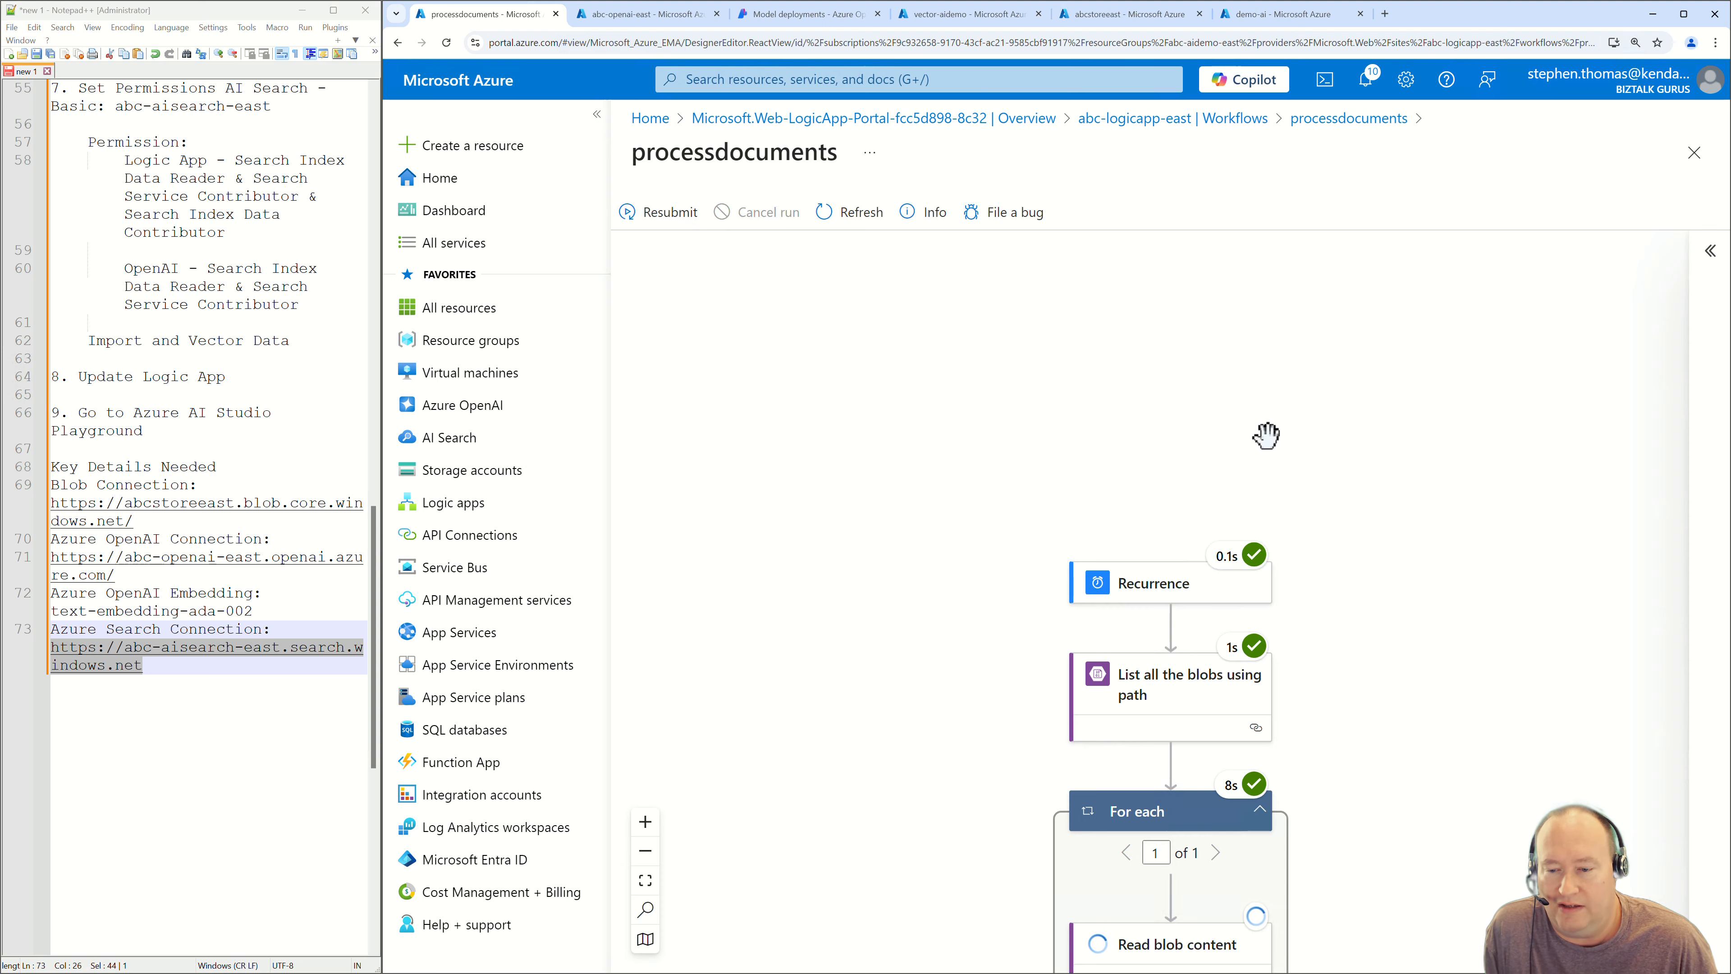
scroll(1332, 443, down, 3)
scroll(1332, 443, down, 10)
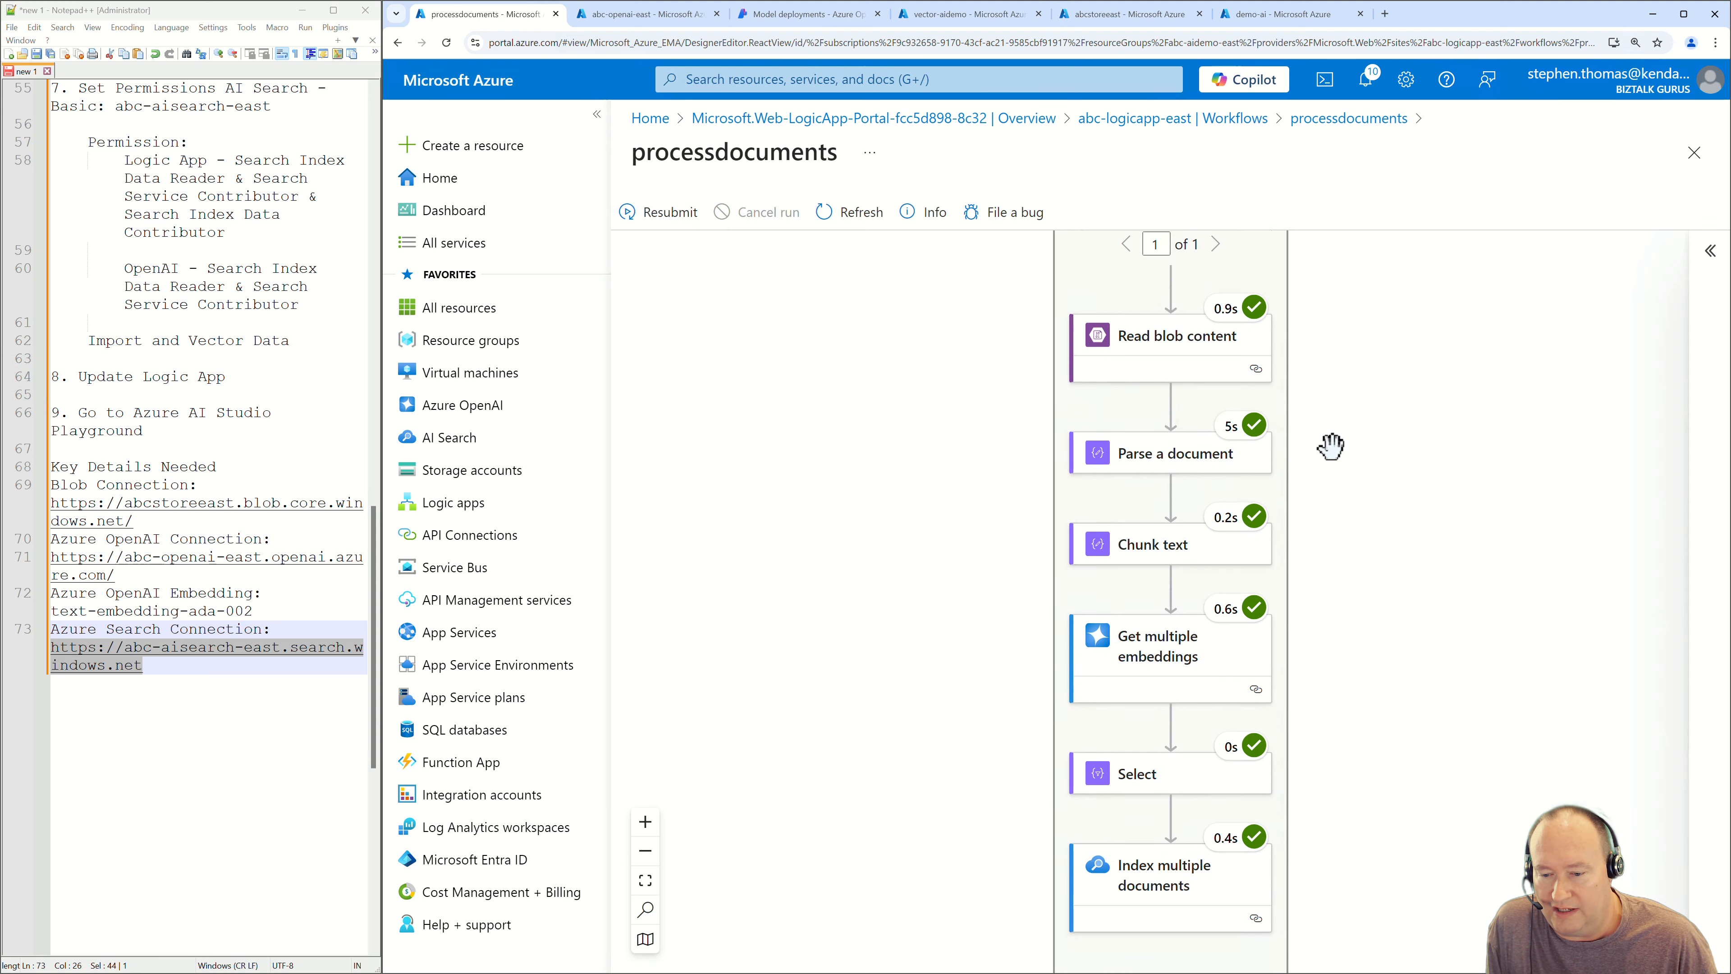
scroll(1329, 450, up, 4)
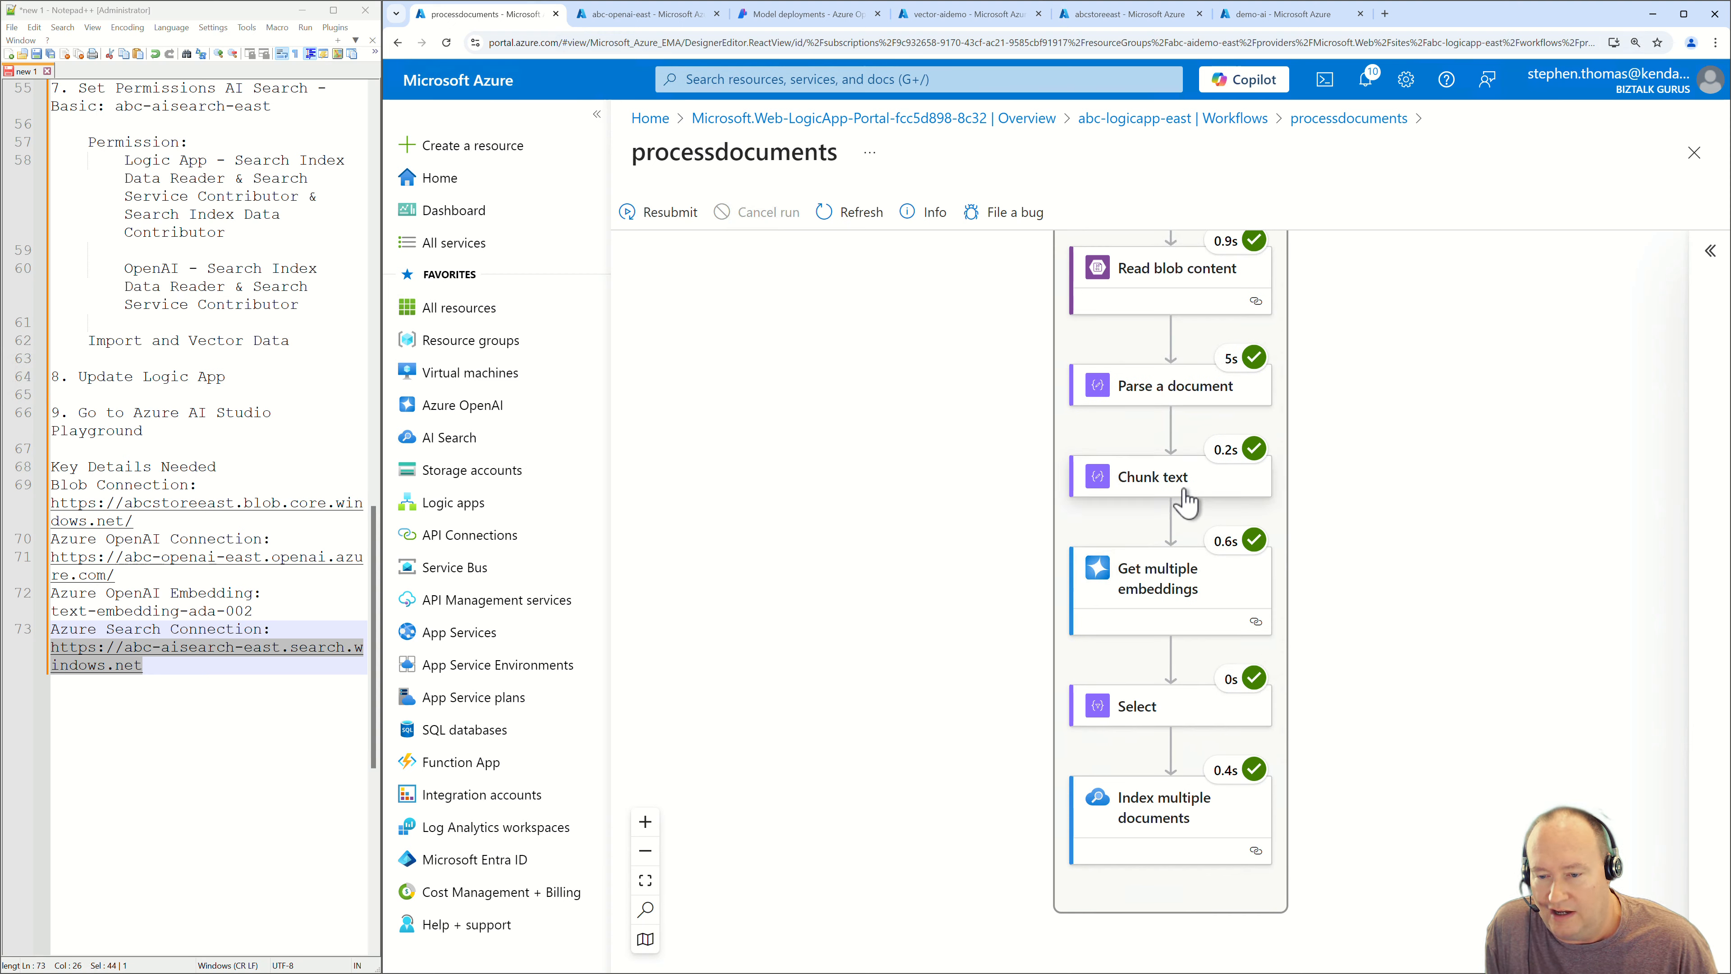
Inspect the document content input and the parsed result text of the Parse a document action in this run.
click(1141, 413)
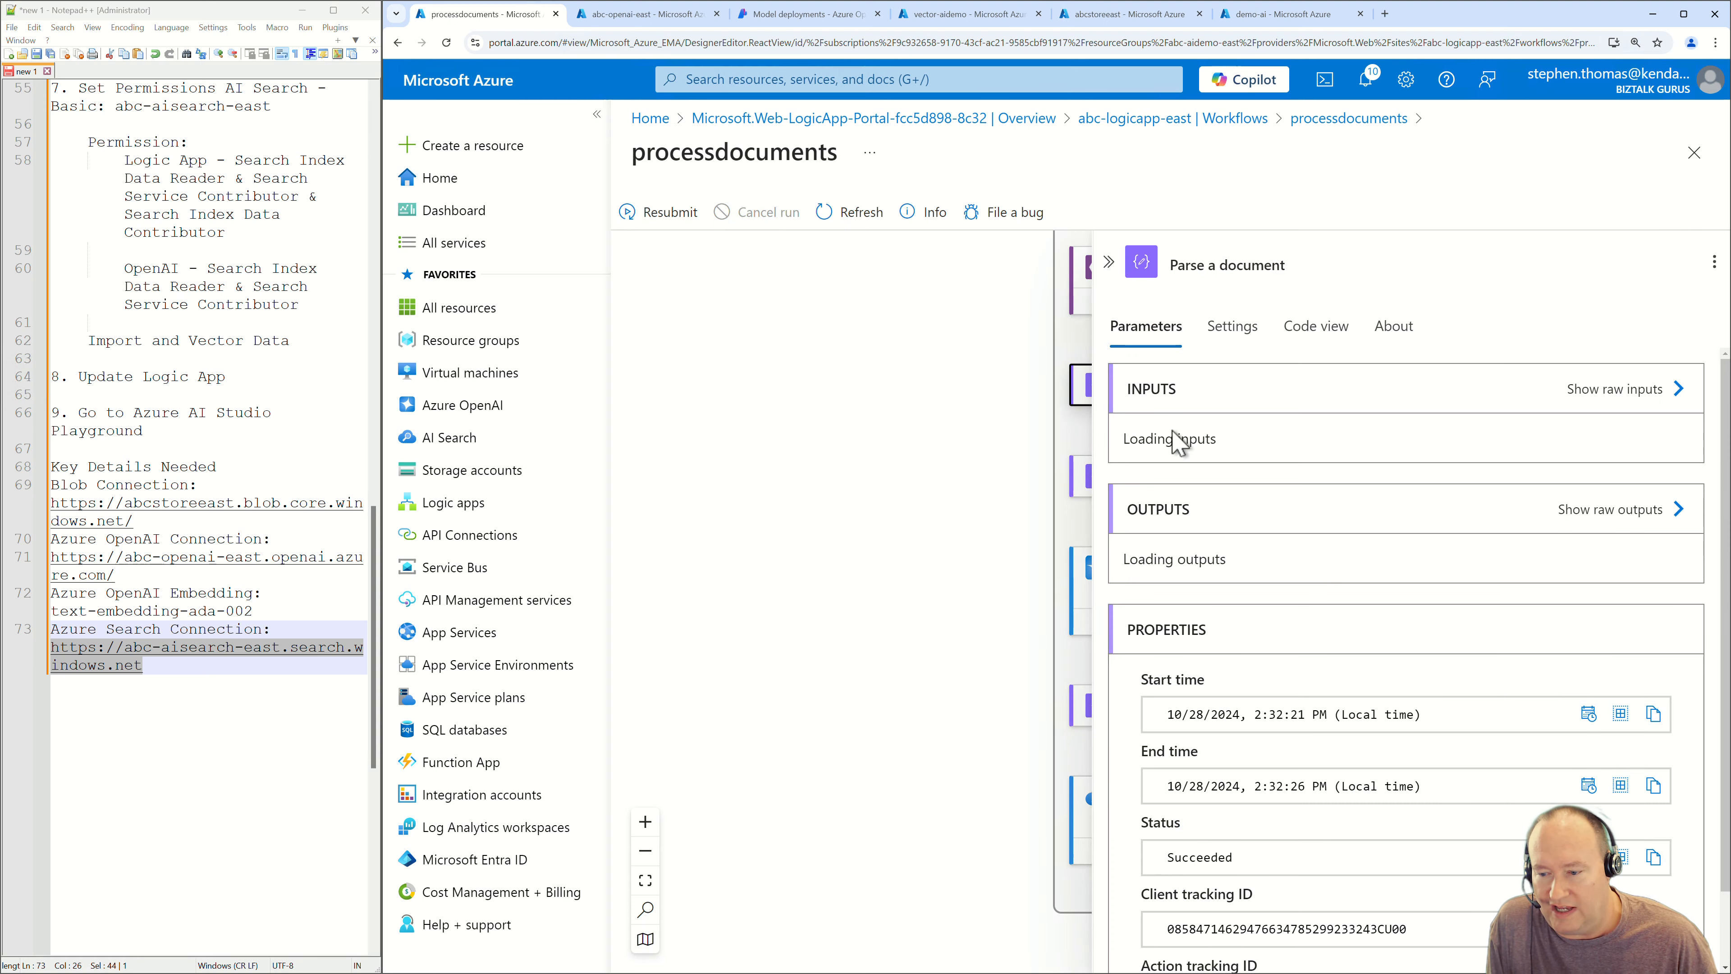
scroll(1352, 573, down, 3)
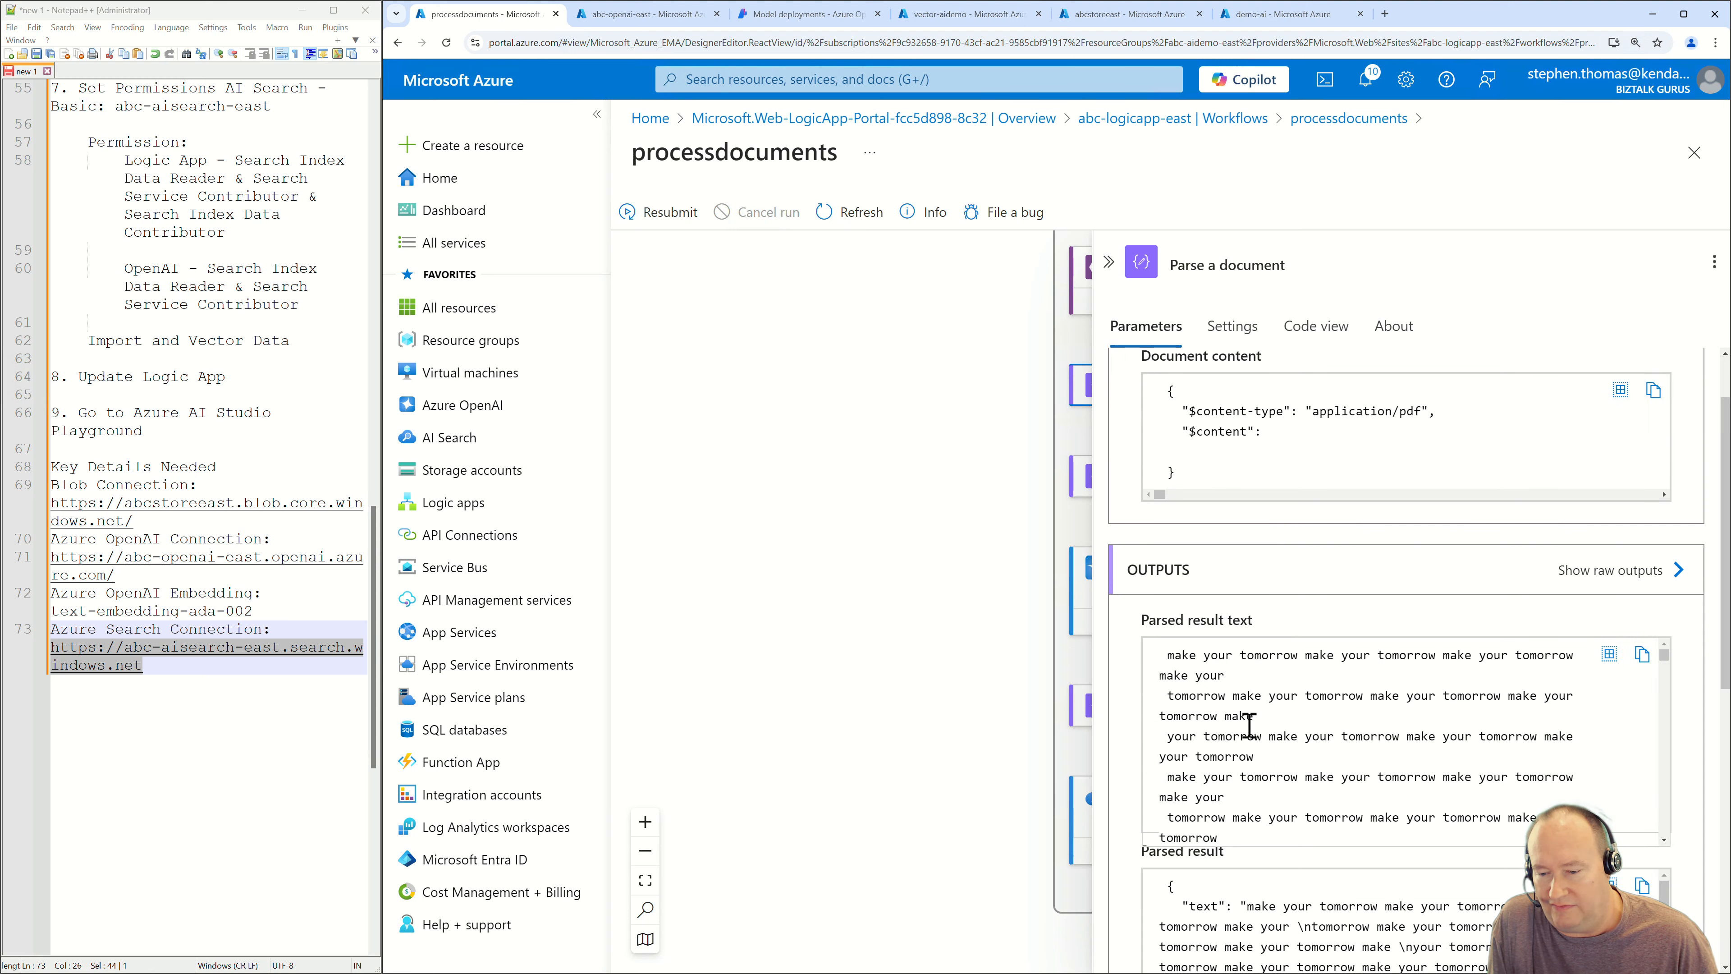
scroll(1251, 737, down, 1)
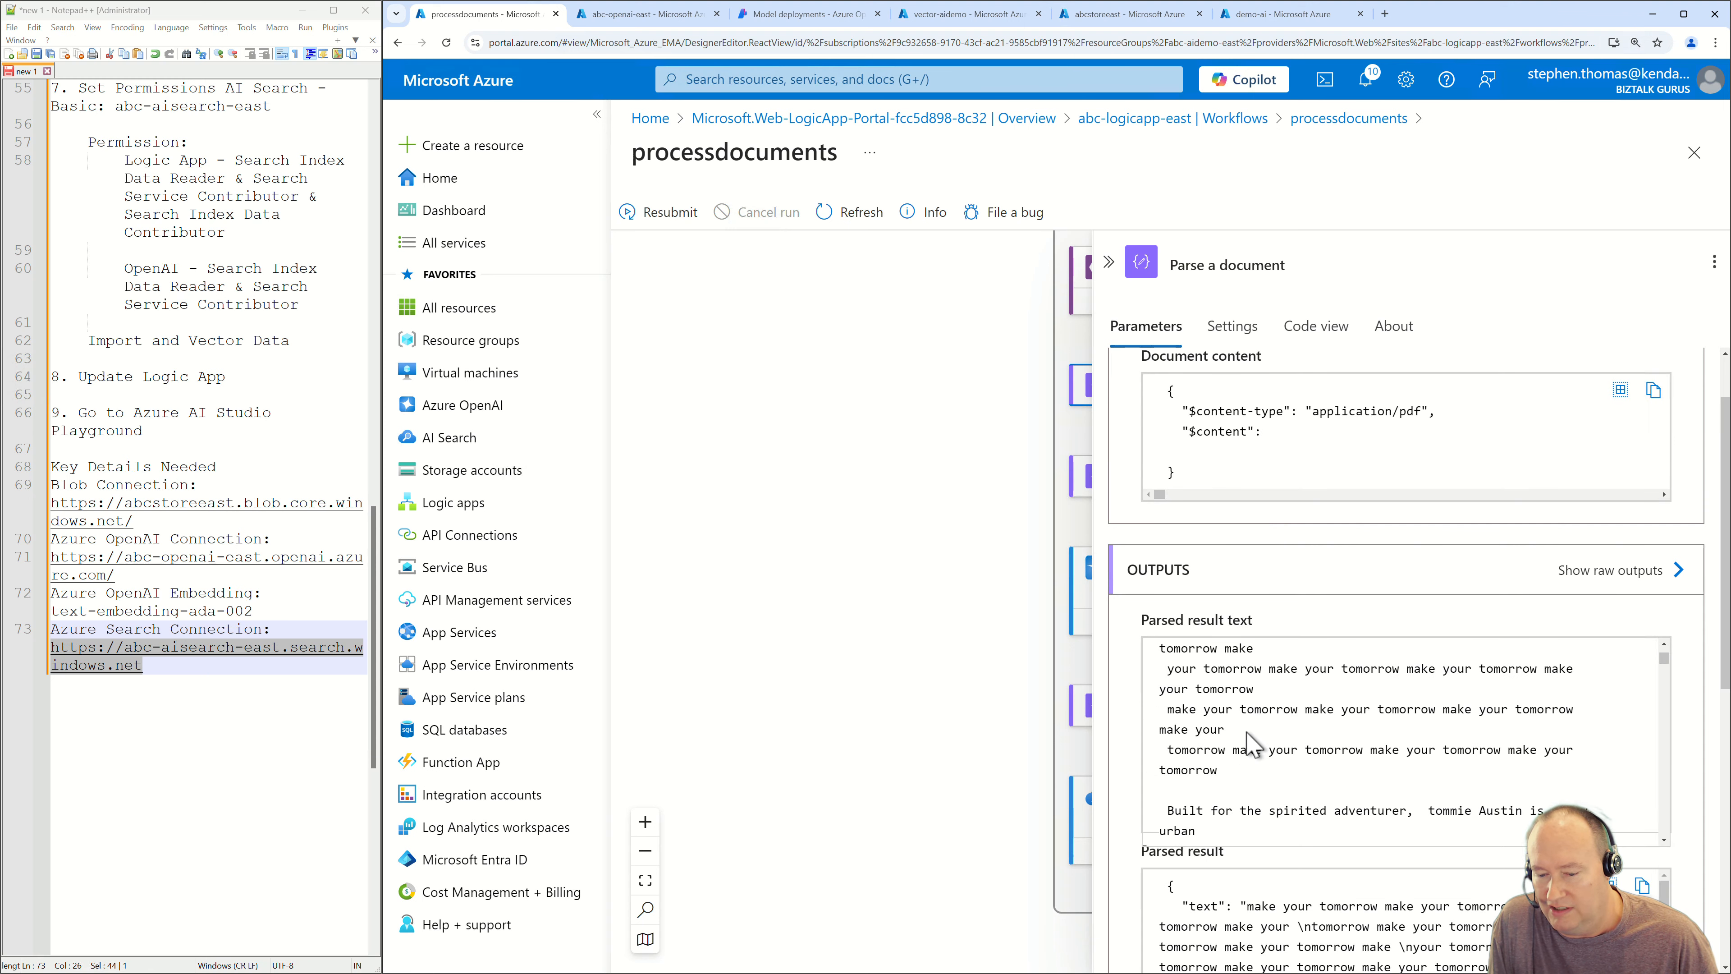
scroll(1246, 731, down, 2)
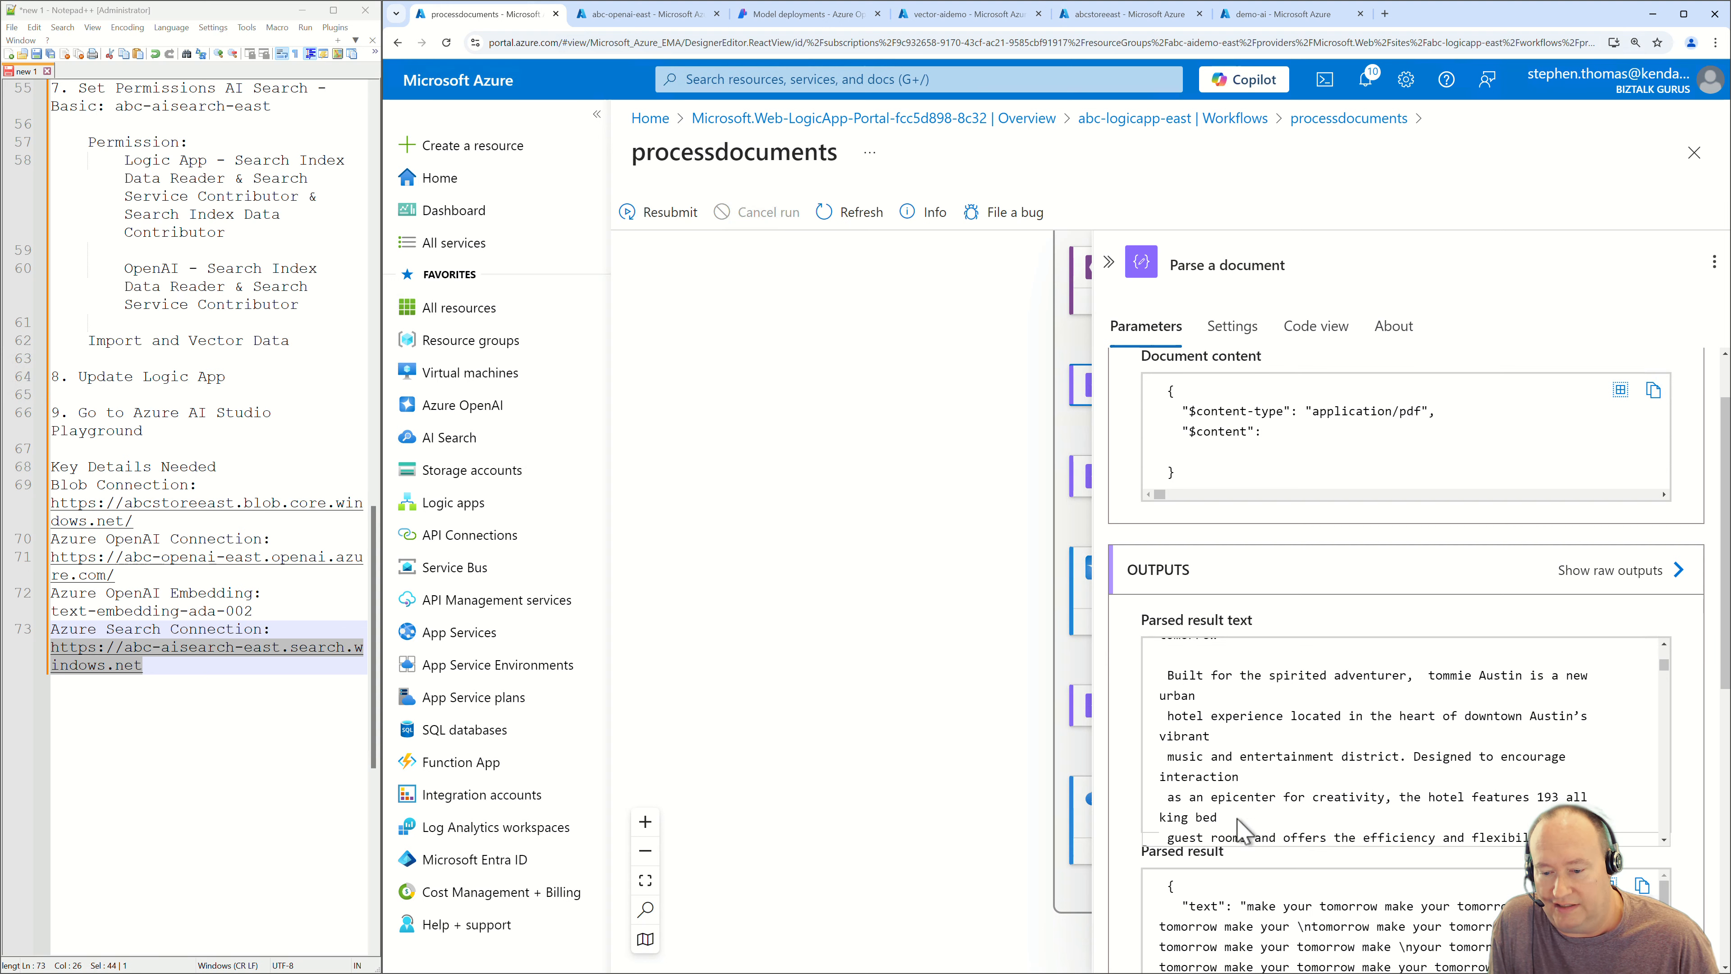
click(1109, 262)
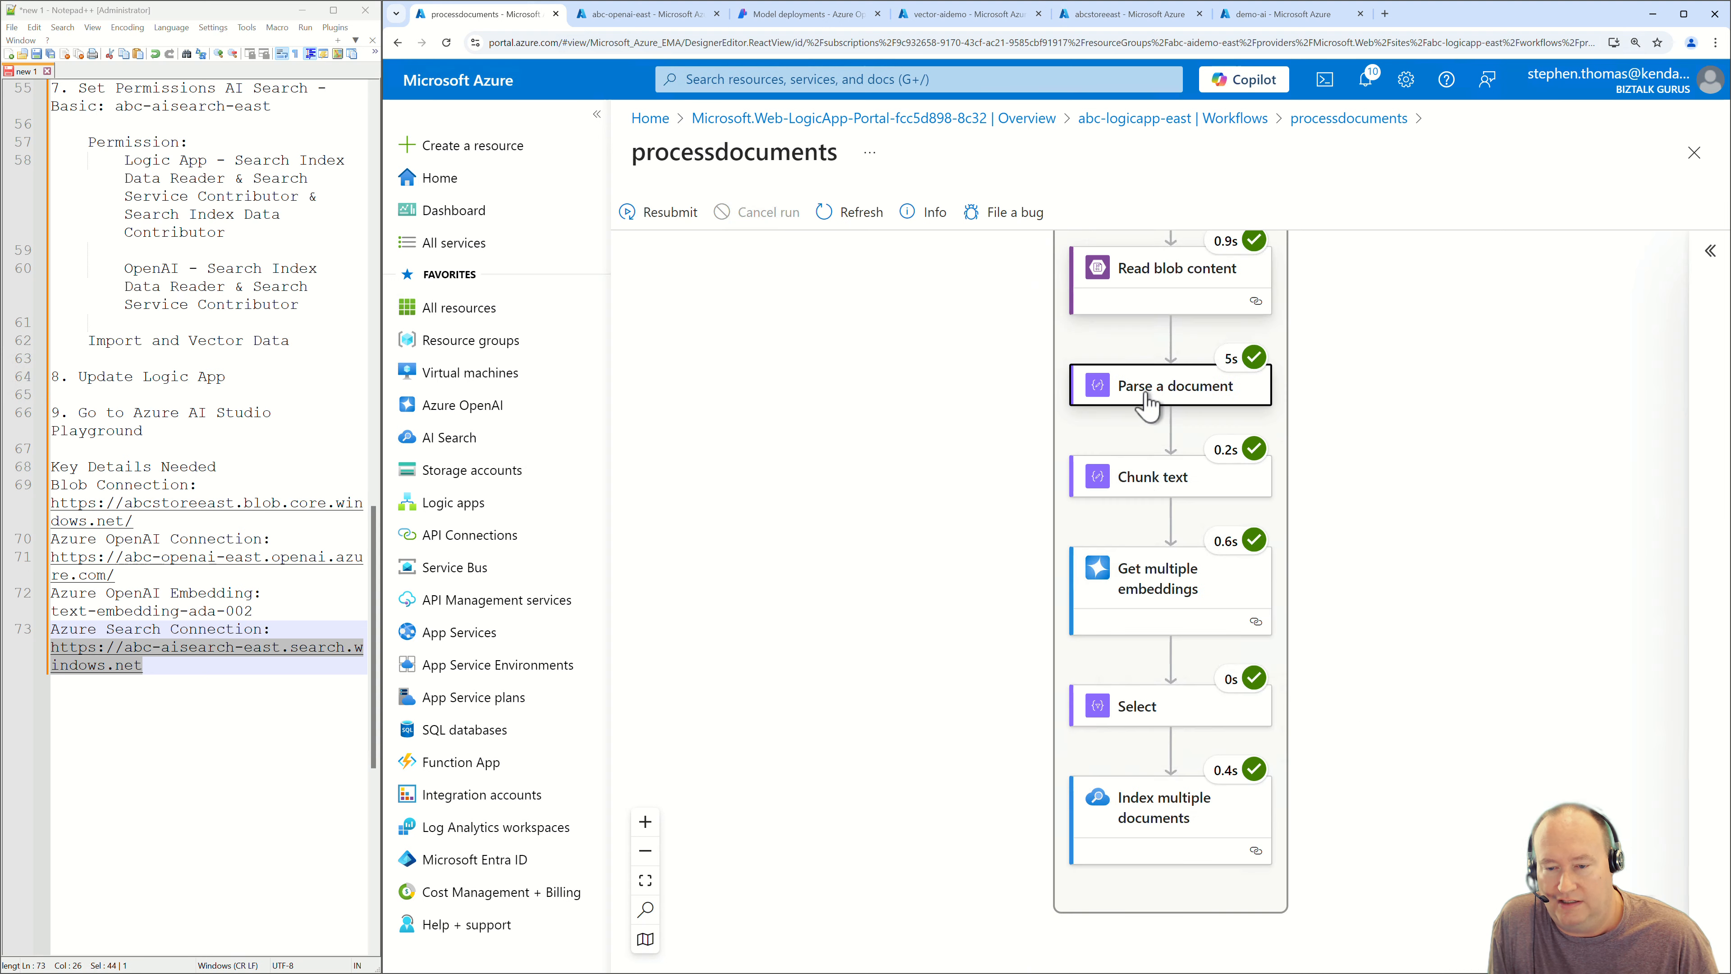
Inspect the chunking inputs and the chunked result text items of the Chunk text action.
click(1132, 488)
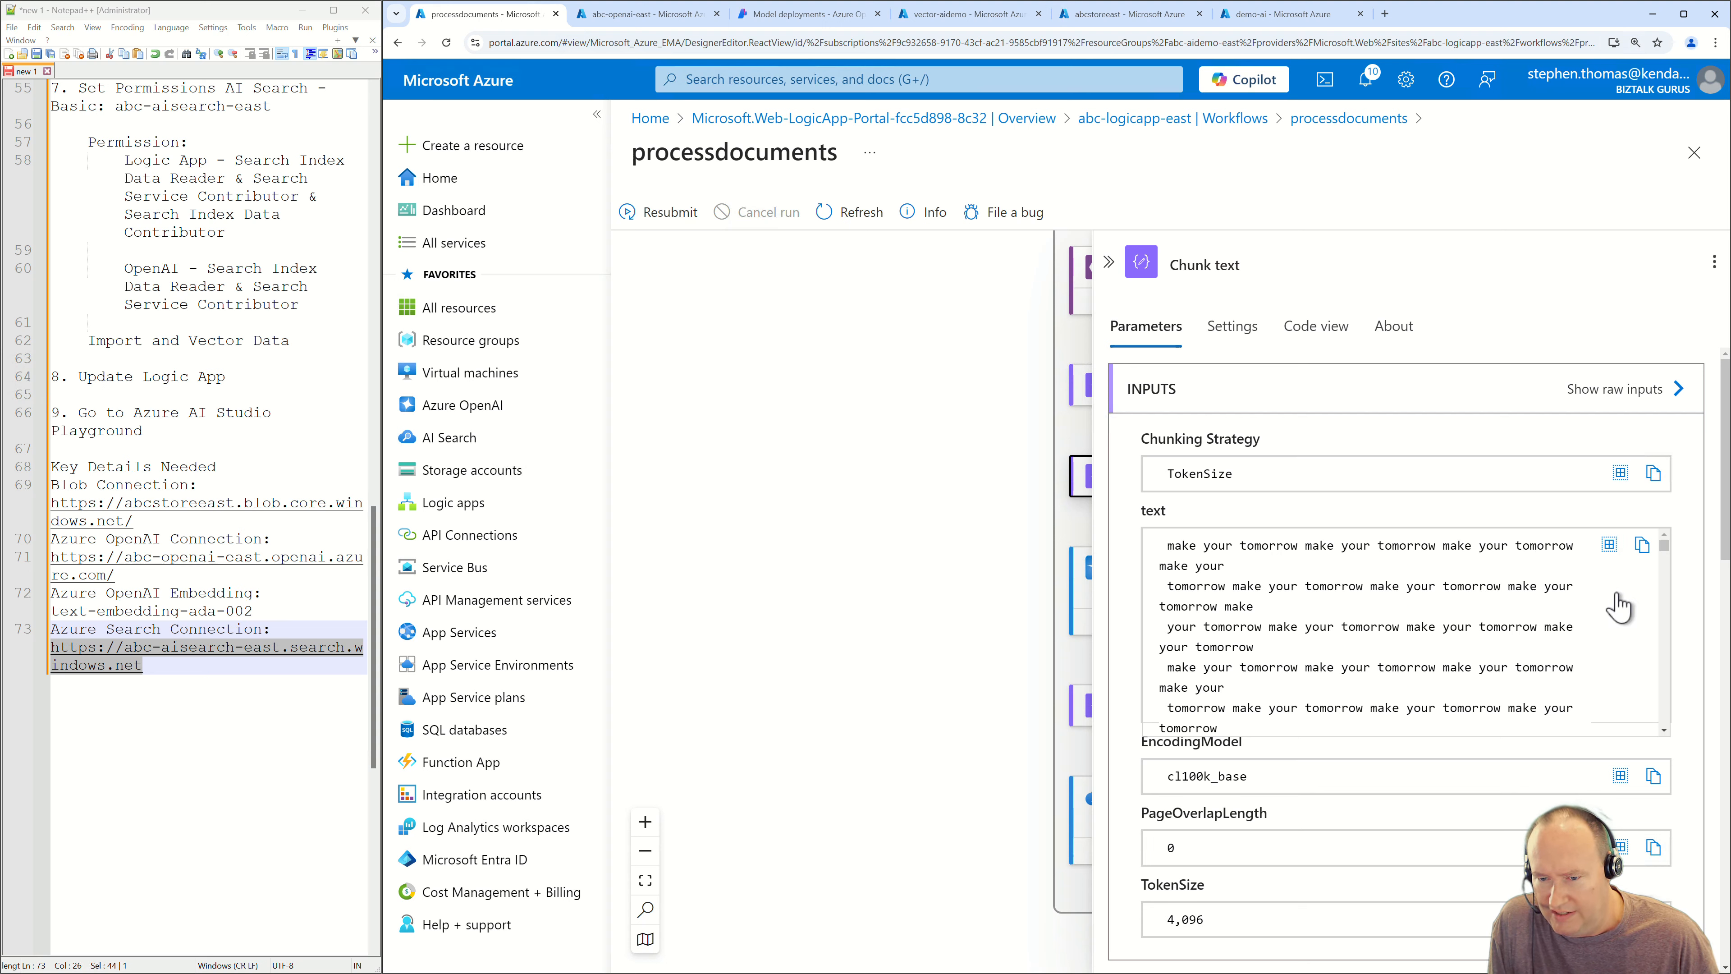
scroll(1624, 682, down, 3)
scroll(1710, 727, down, 8)
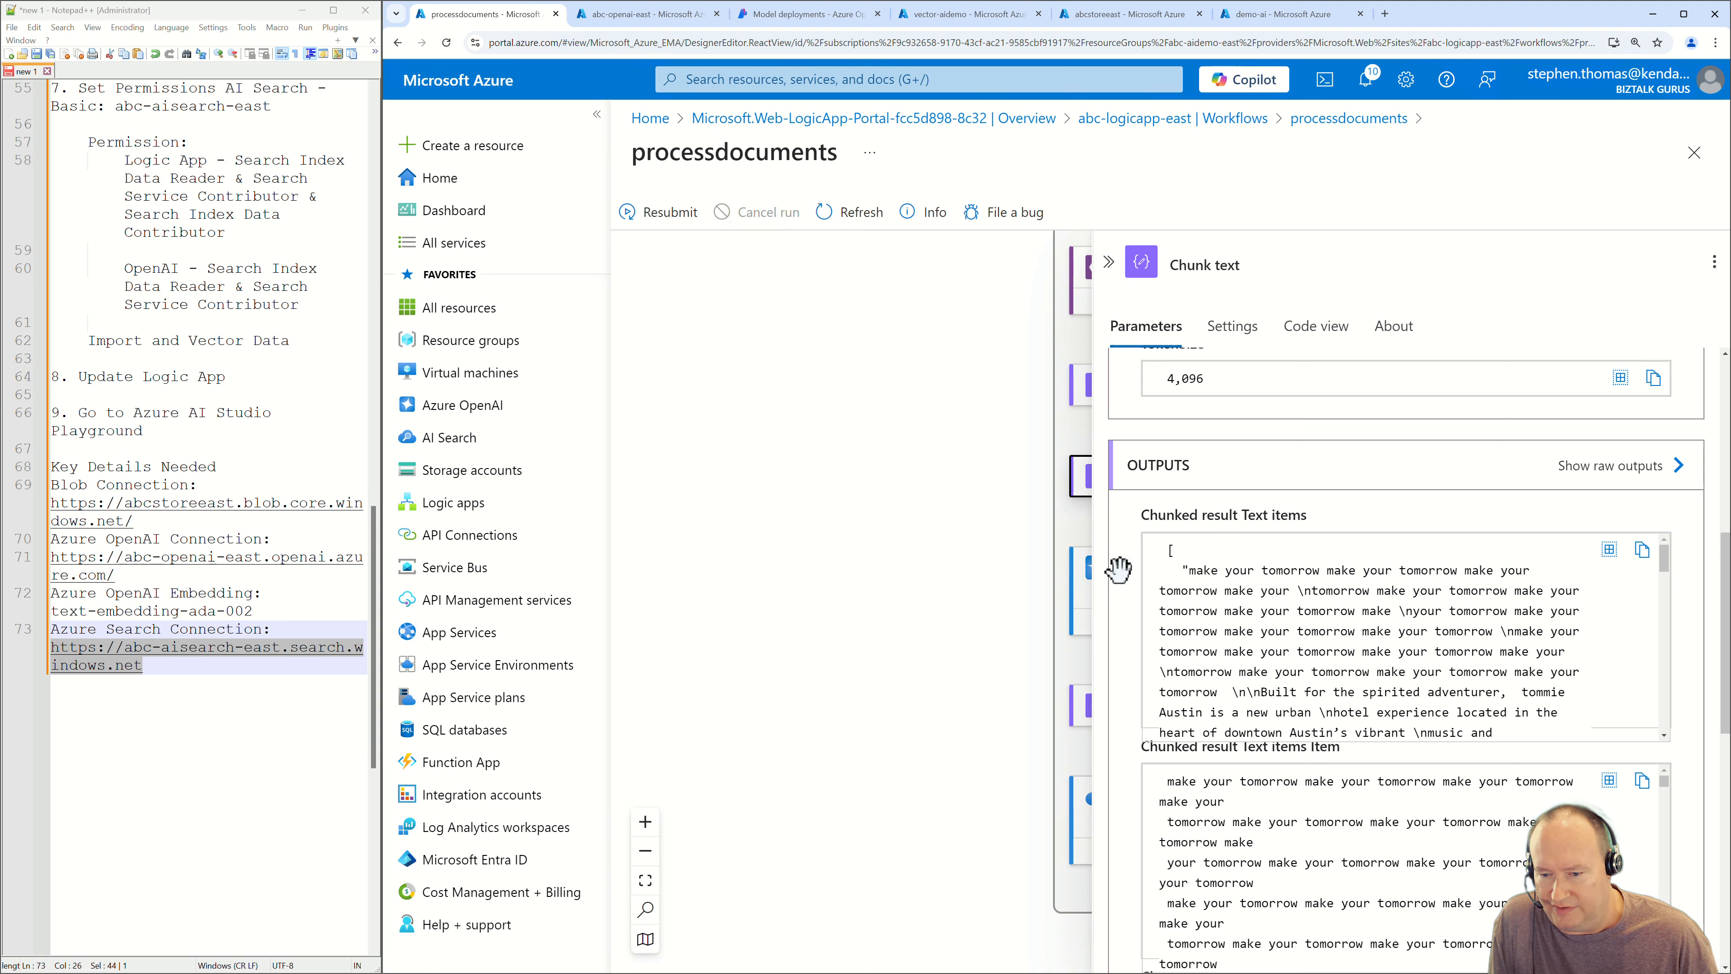
click(992, 683)
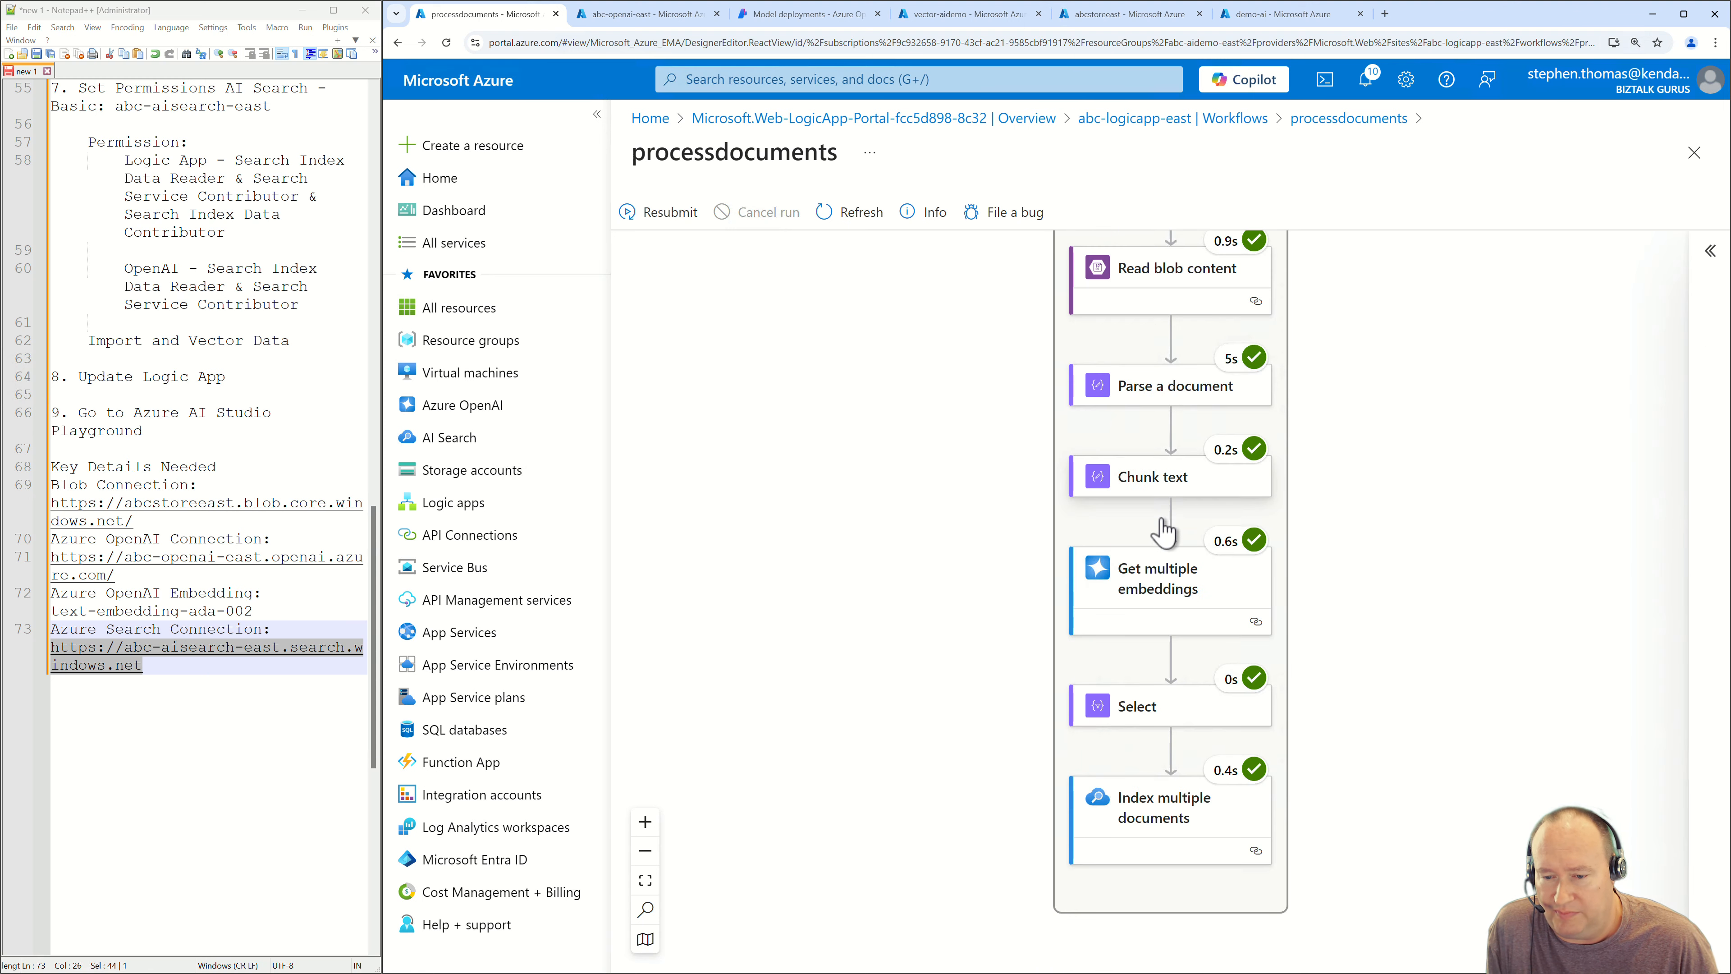
Inspect the array input and the embeddings array output of the Get multiple embeddings action.
click(1145, 601)
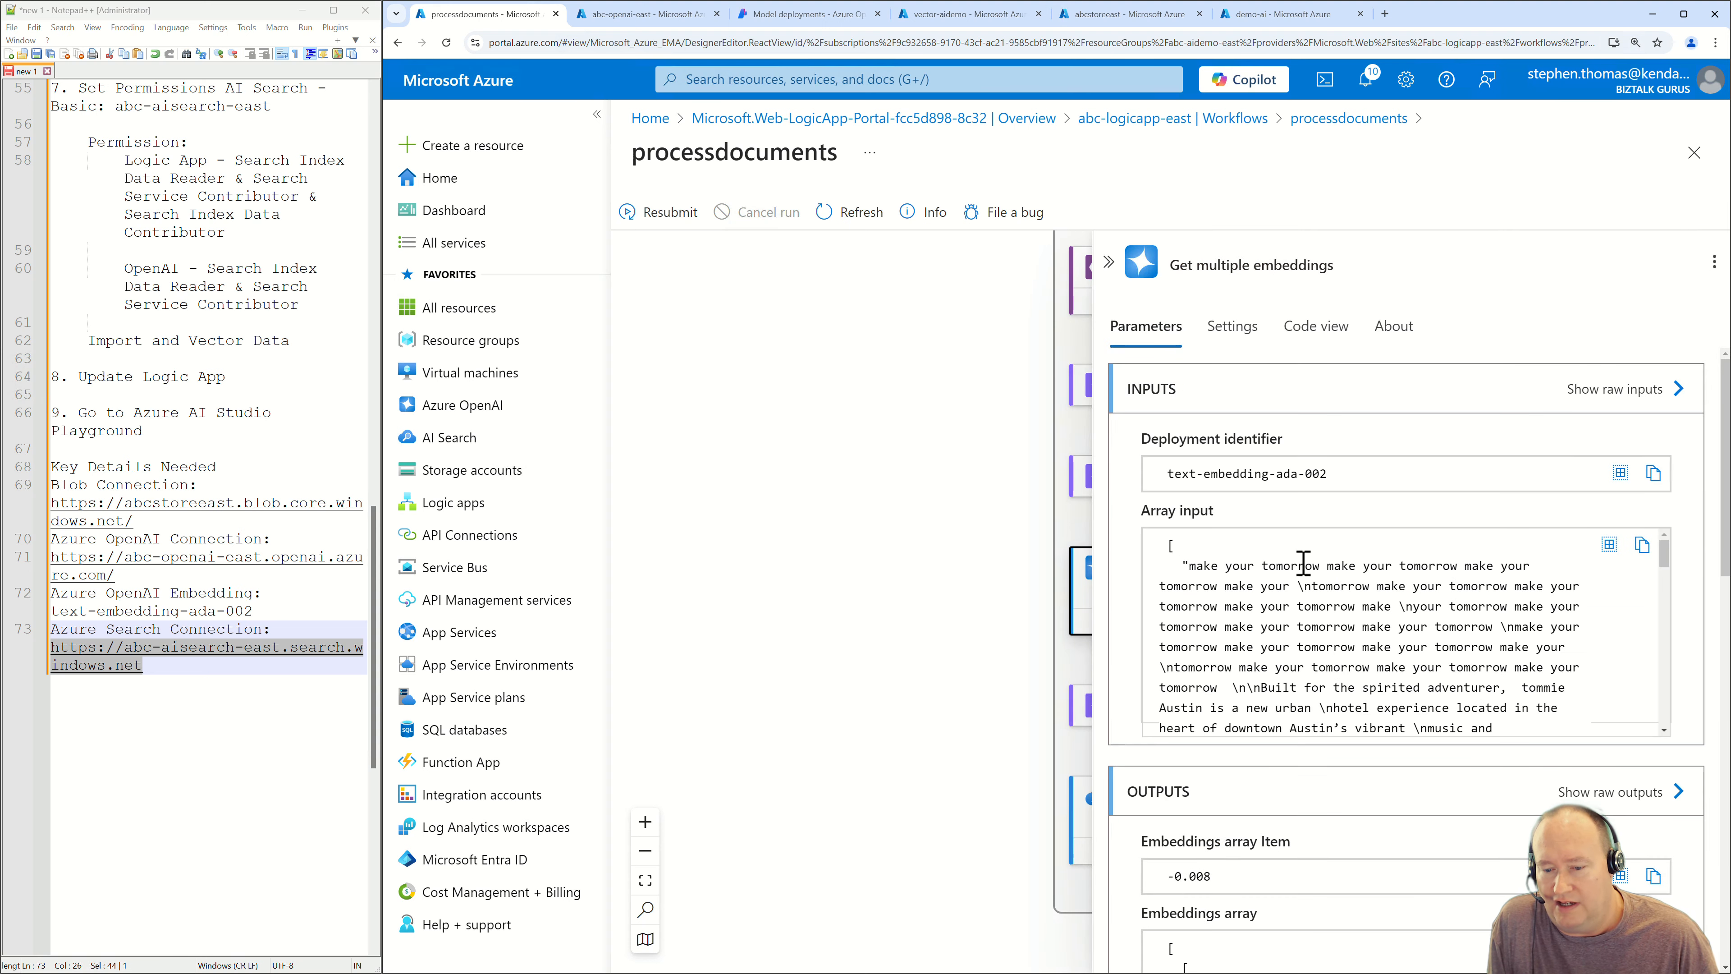
scroll(1303, 563, down, 5)
scroll(1545, 777, down, 2)
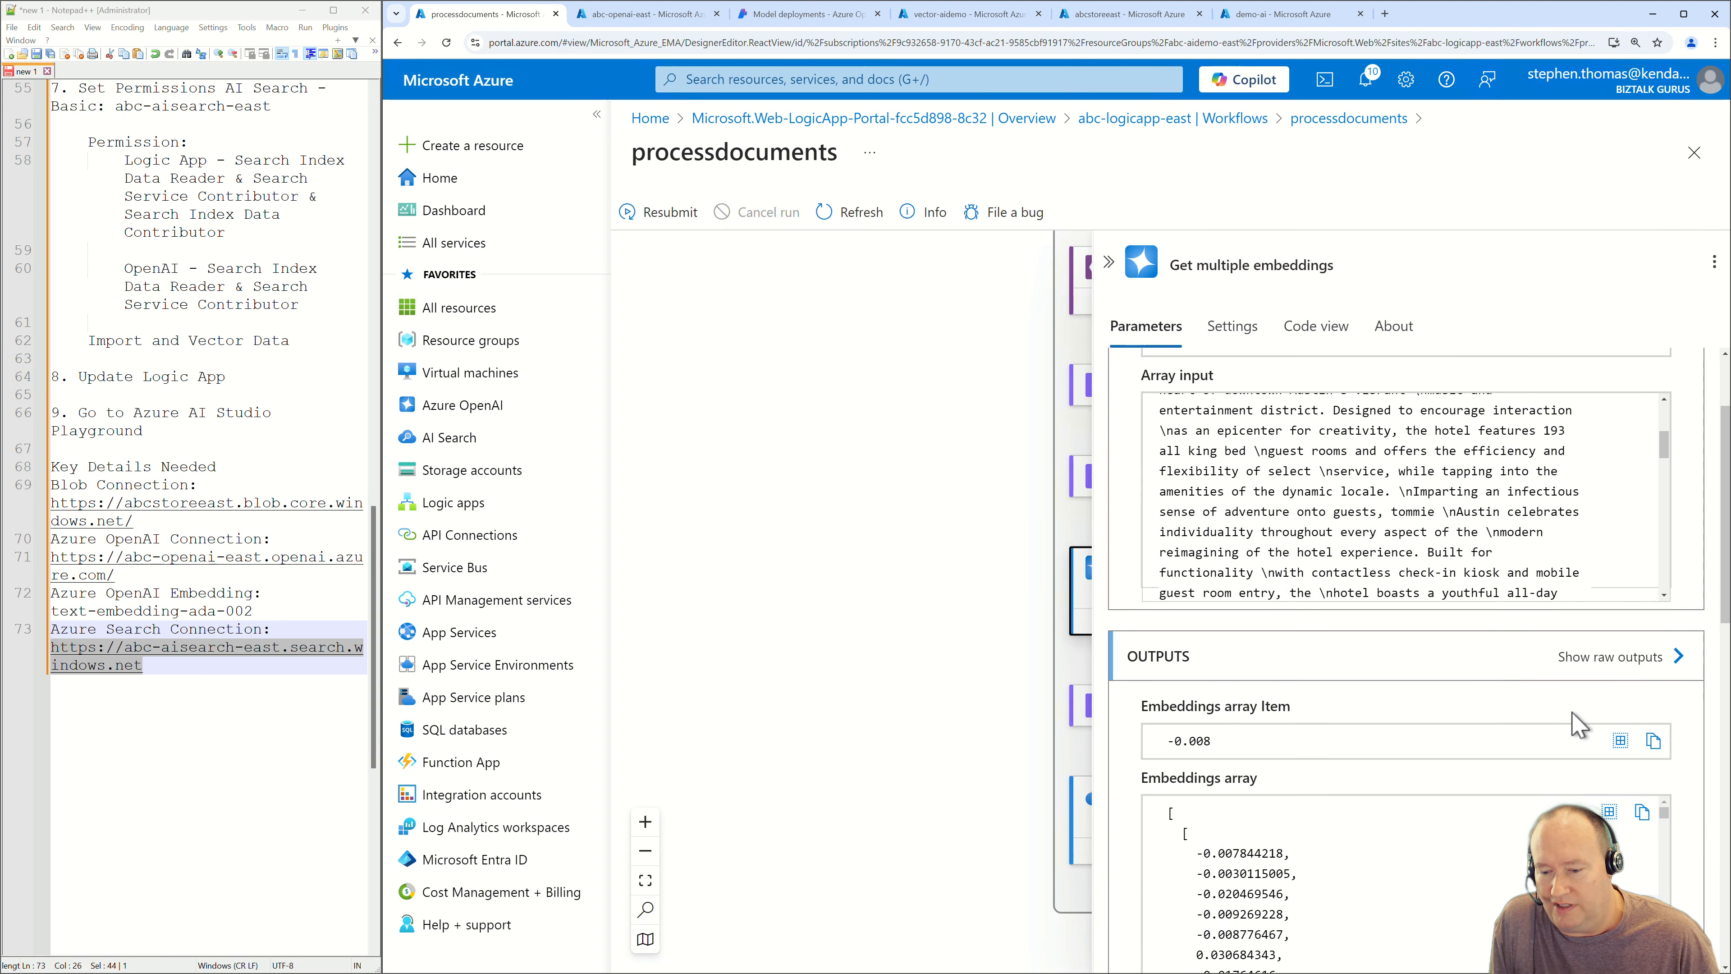
scroll(1578, 722, down, 4)
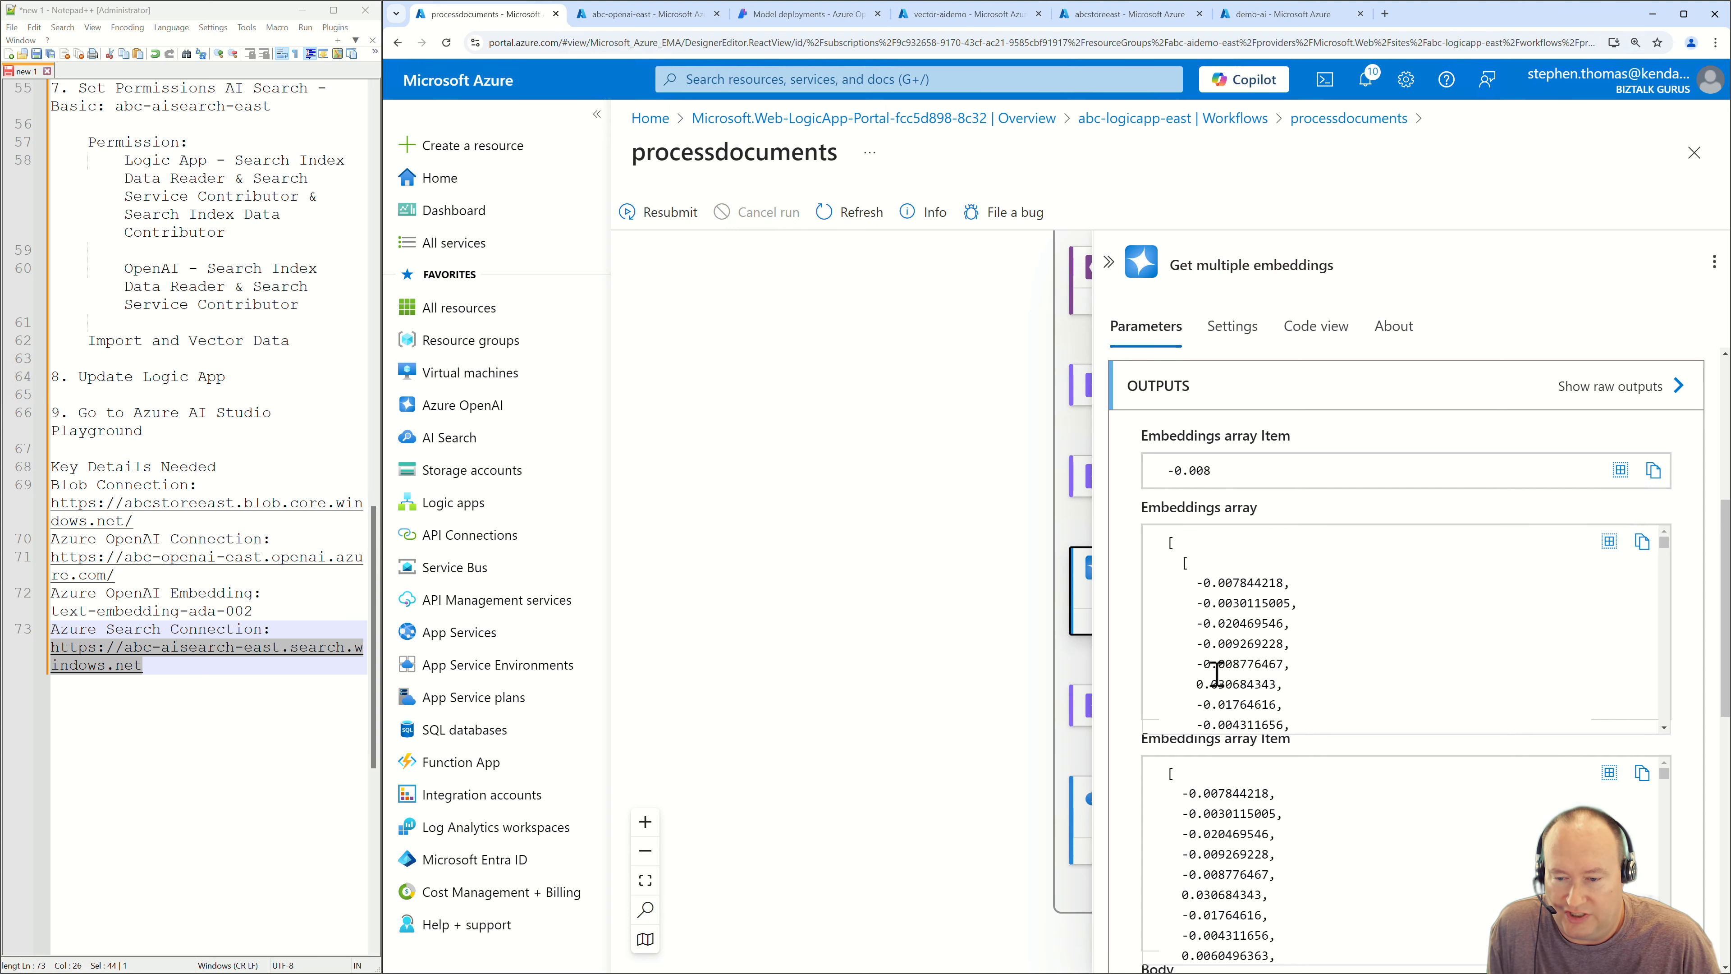
click(938, 619)
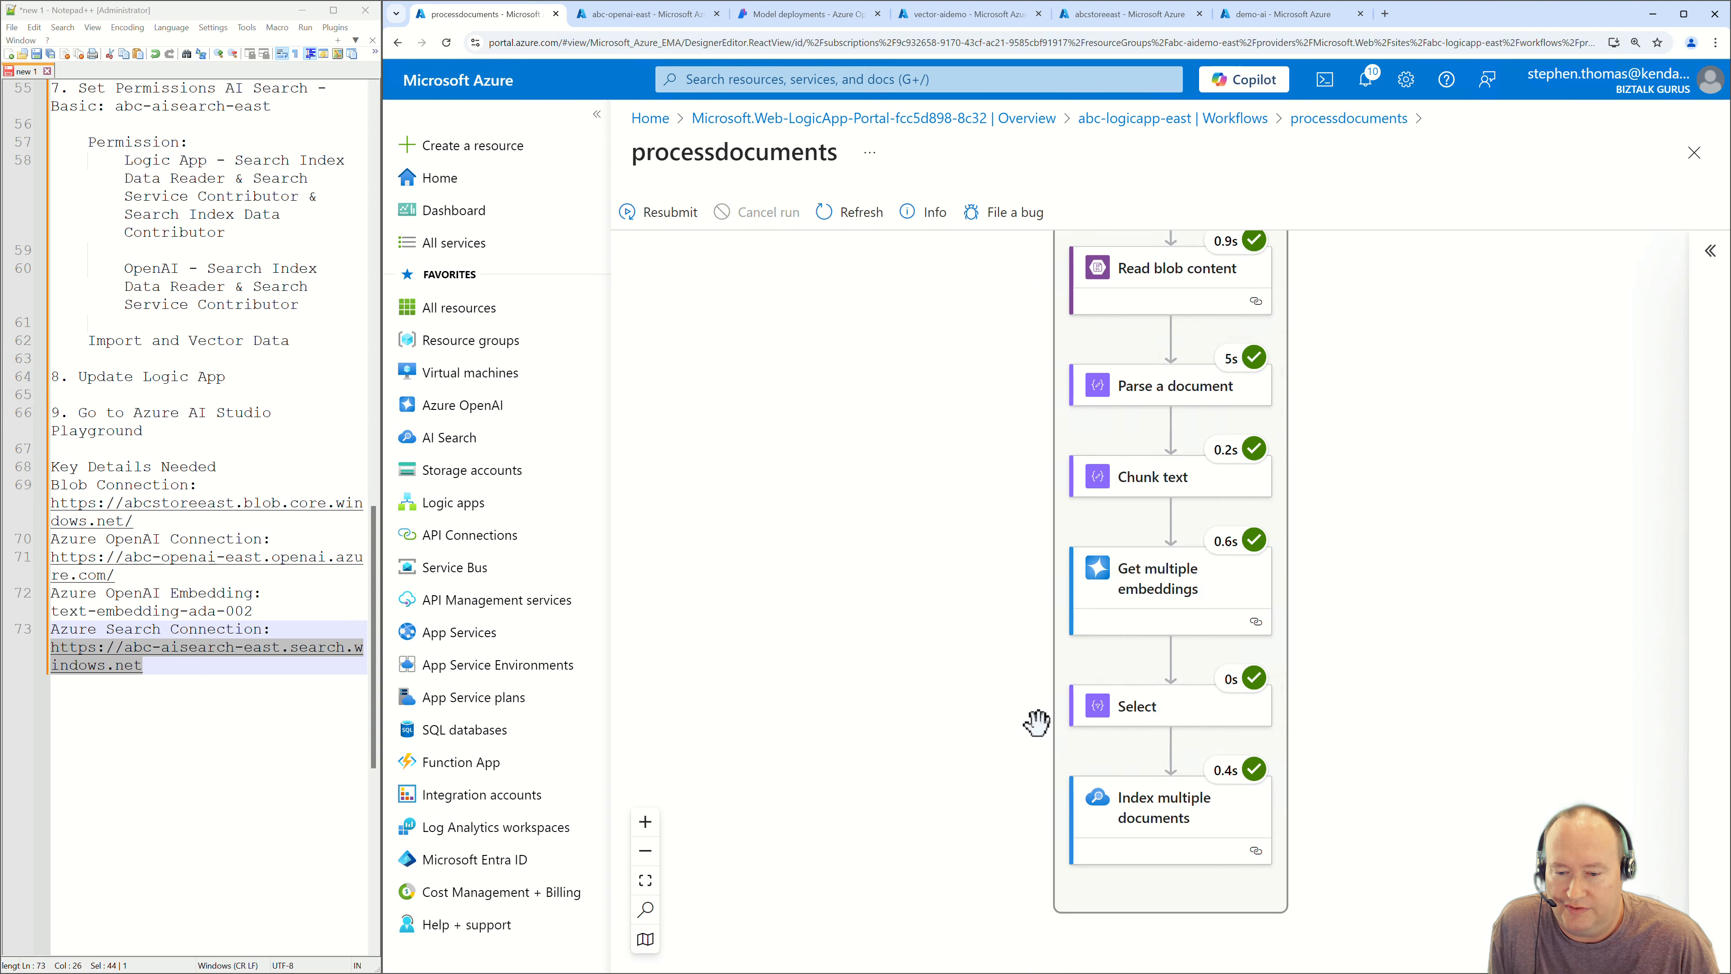
Inspect the From input, output items and full raw outputs of the Select action in this run.
click(1110, 728)
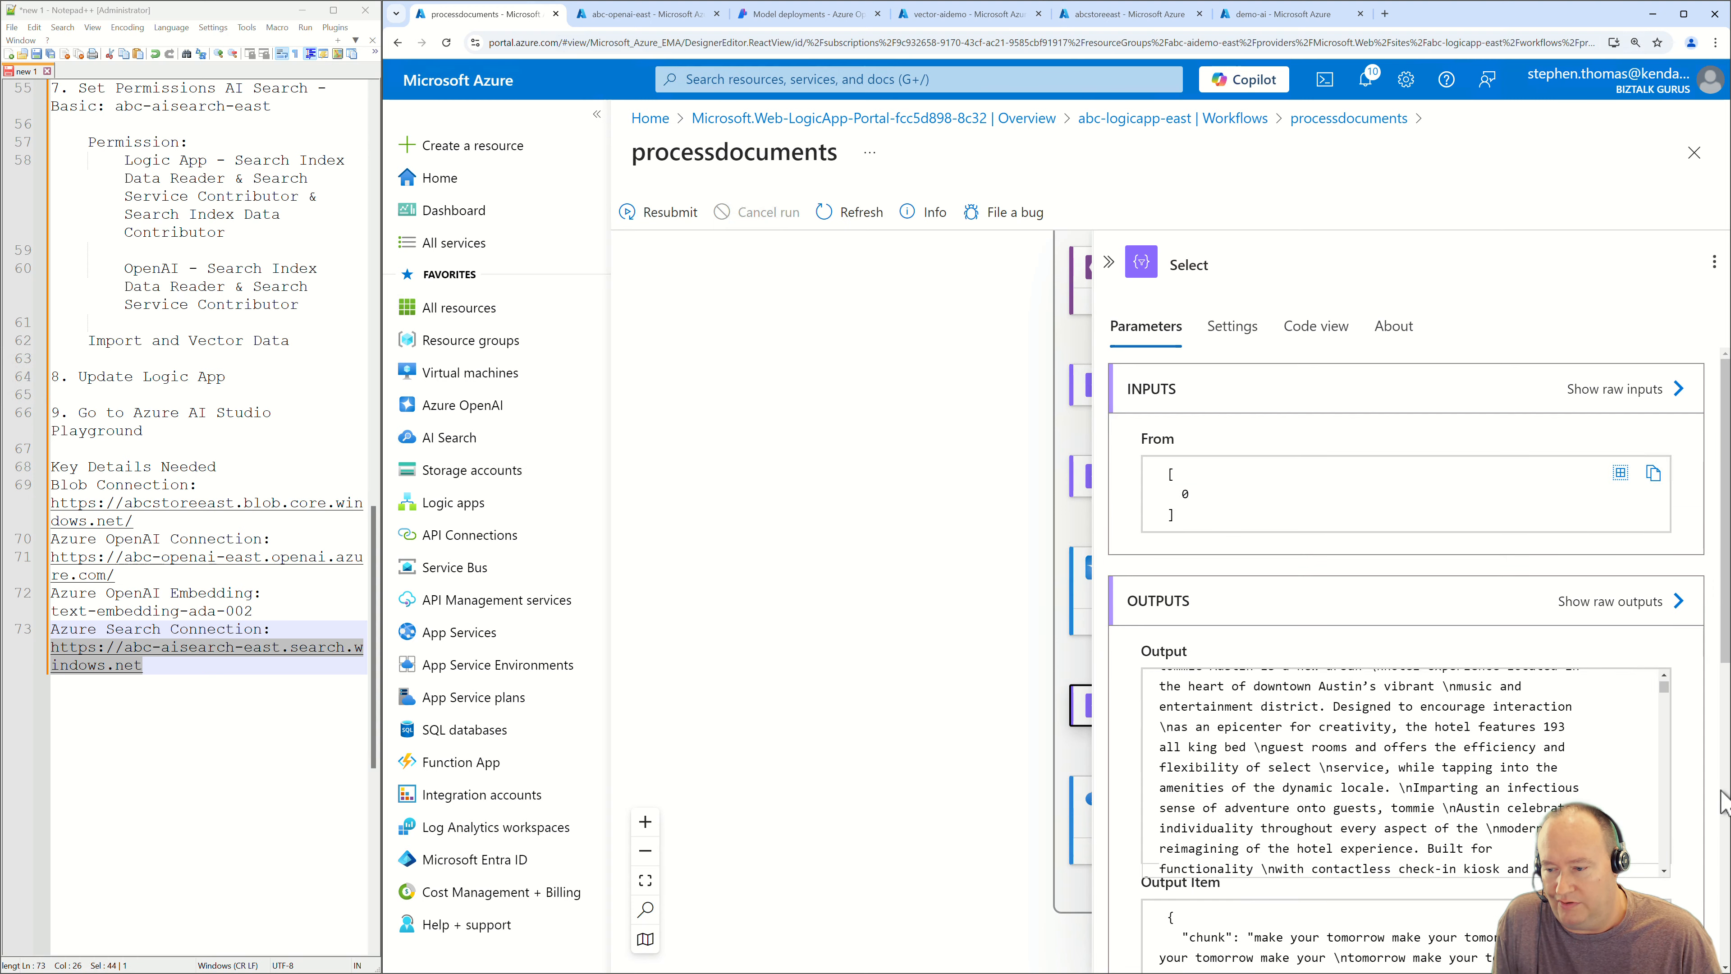
scroll(1722, 802, down, 10)
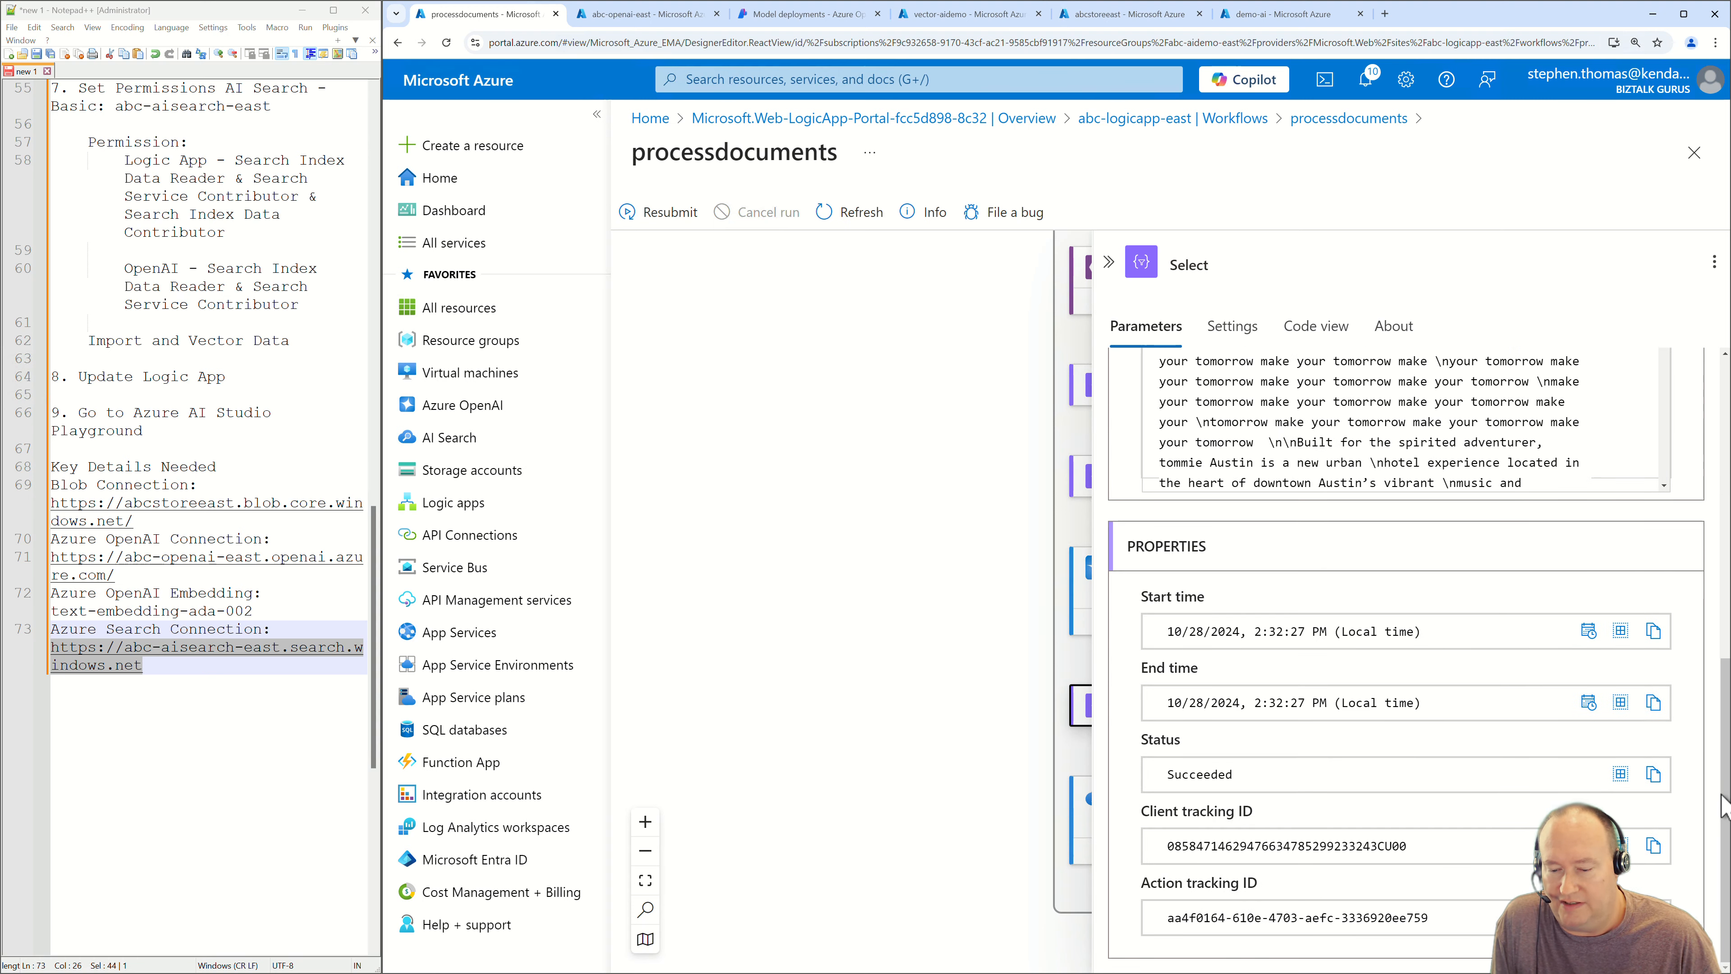
scroll(1676, 735, up, 3)
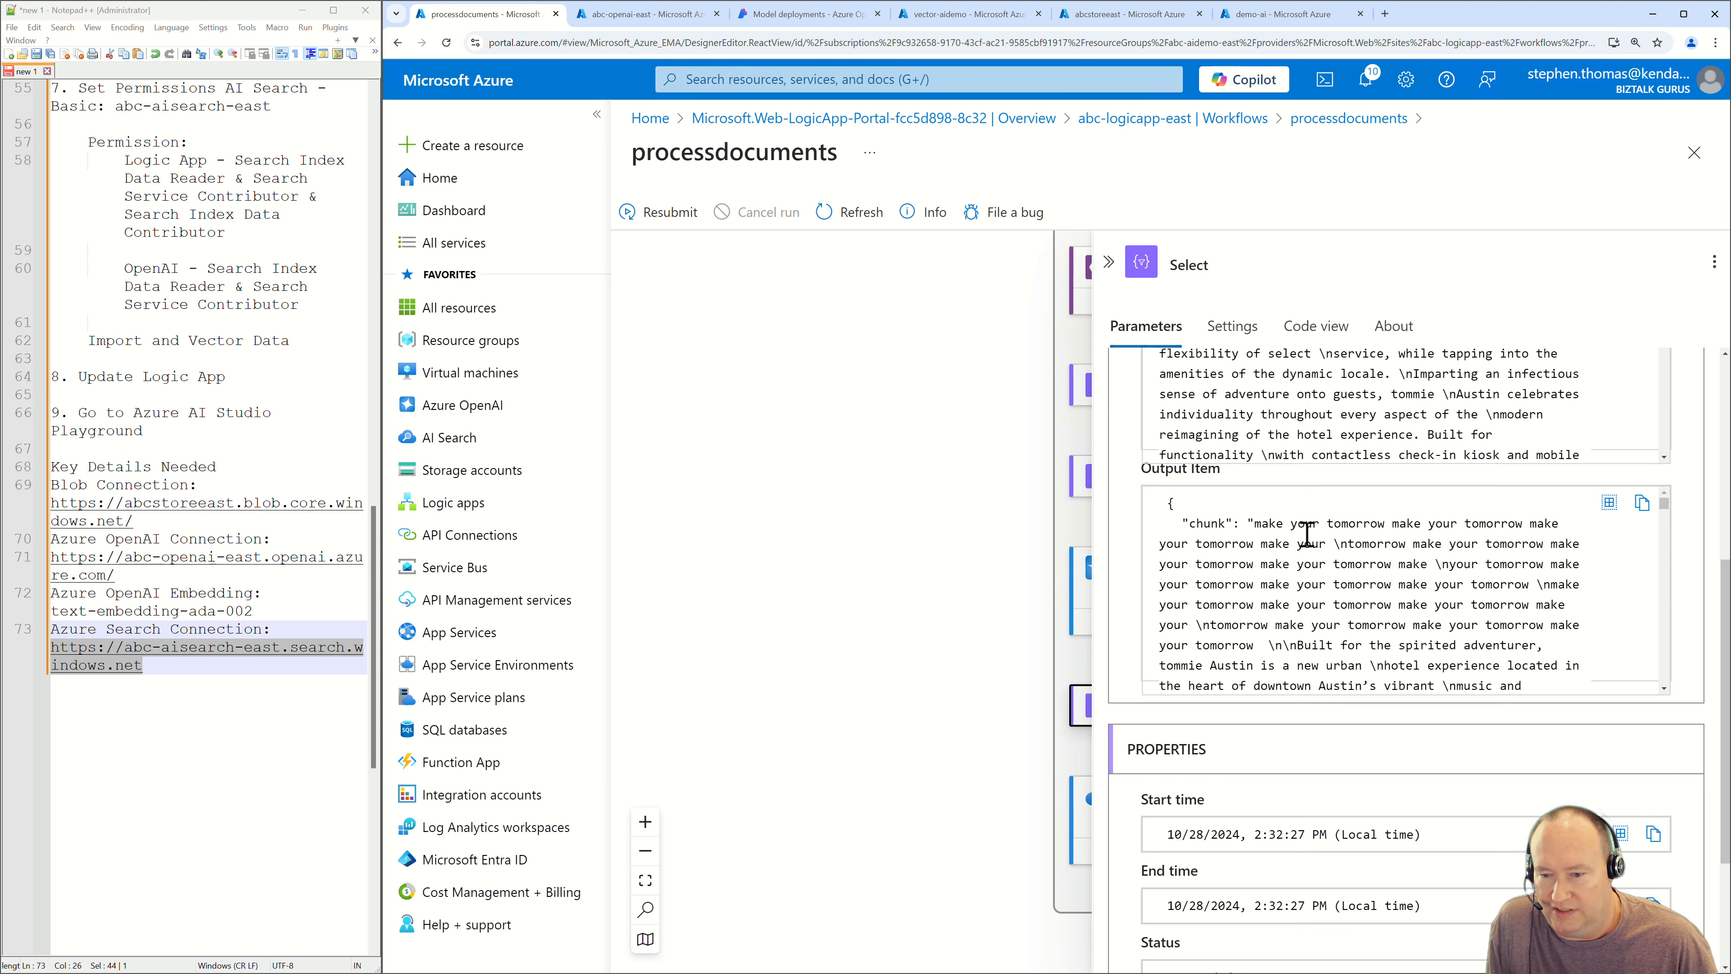
scroll(1622, 525, up, 3)
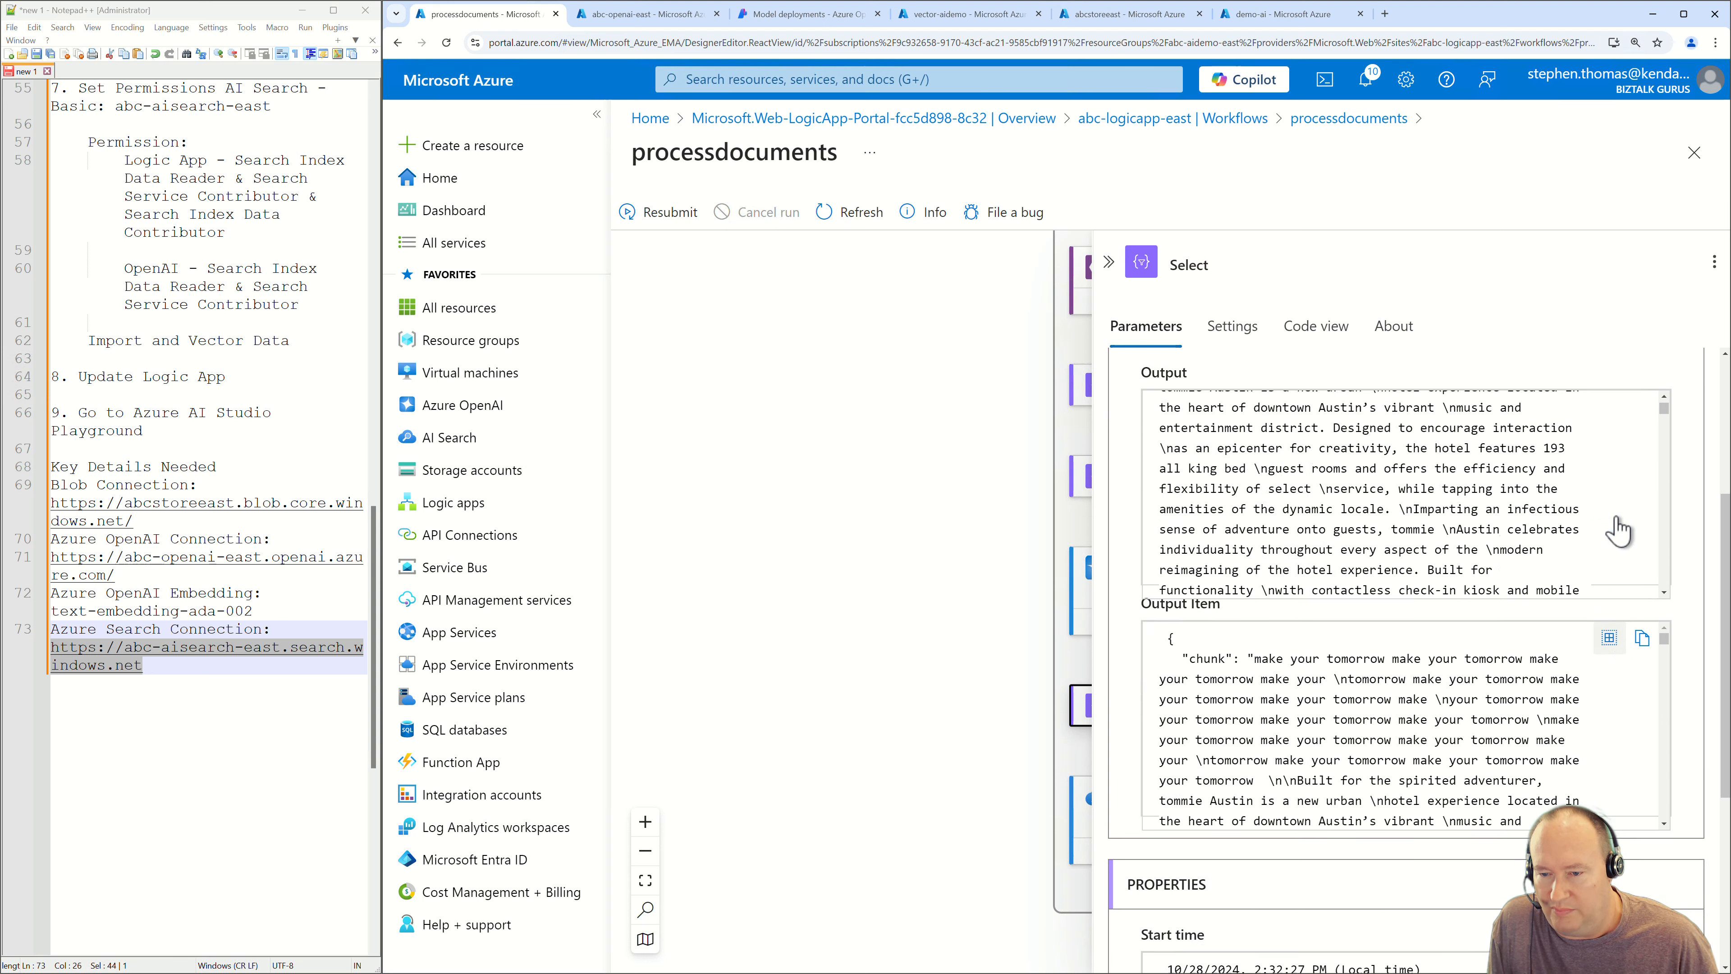
click(1634, 391)
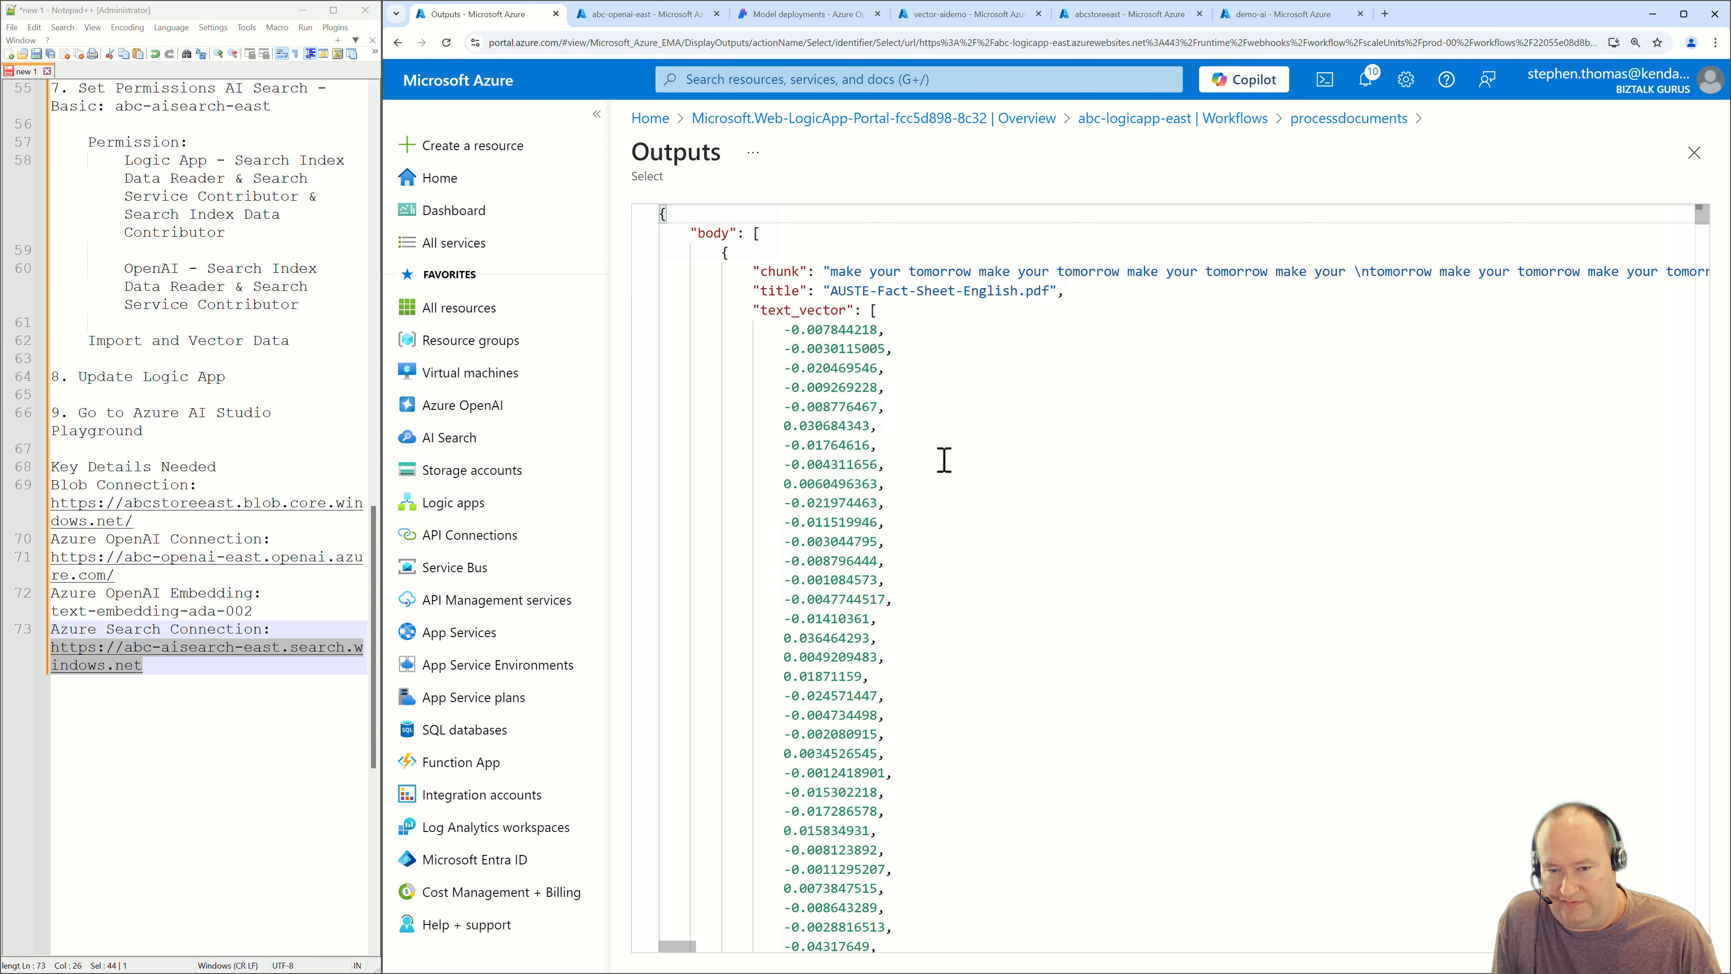
click(1694, 153)
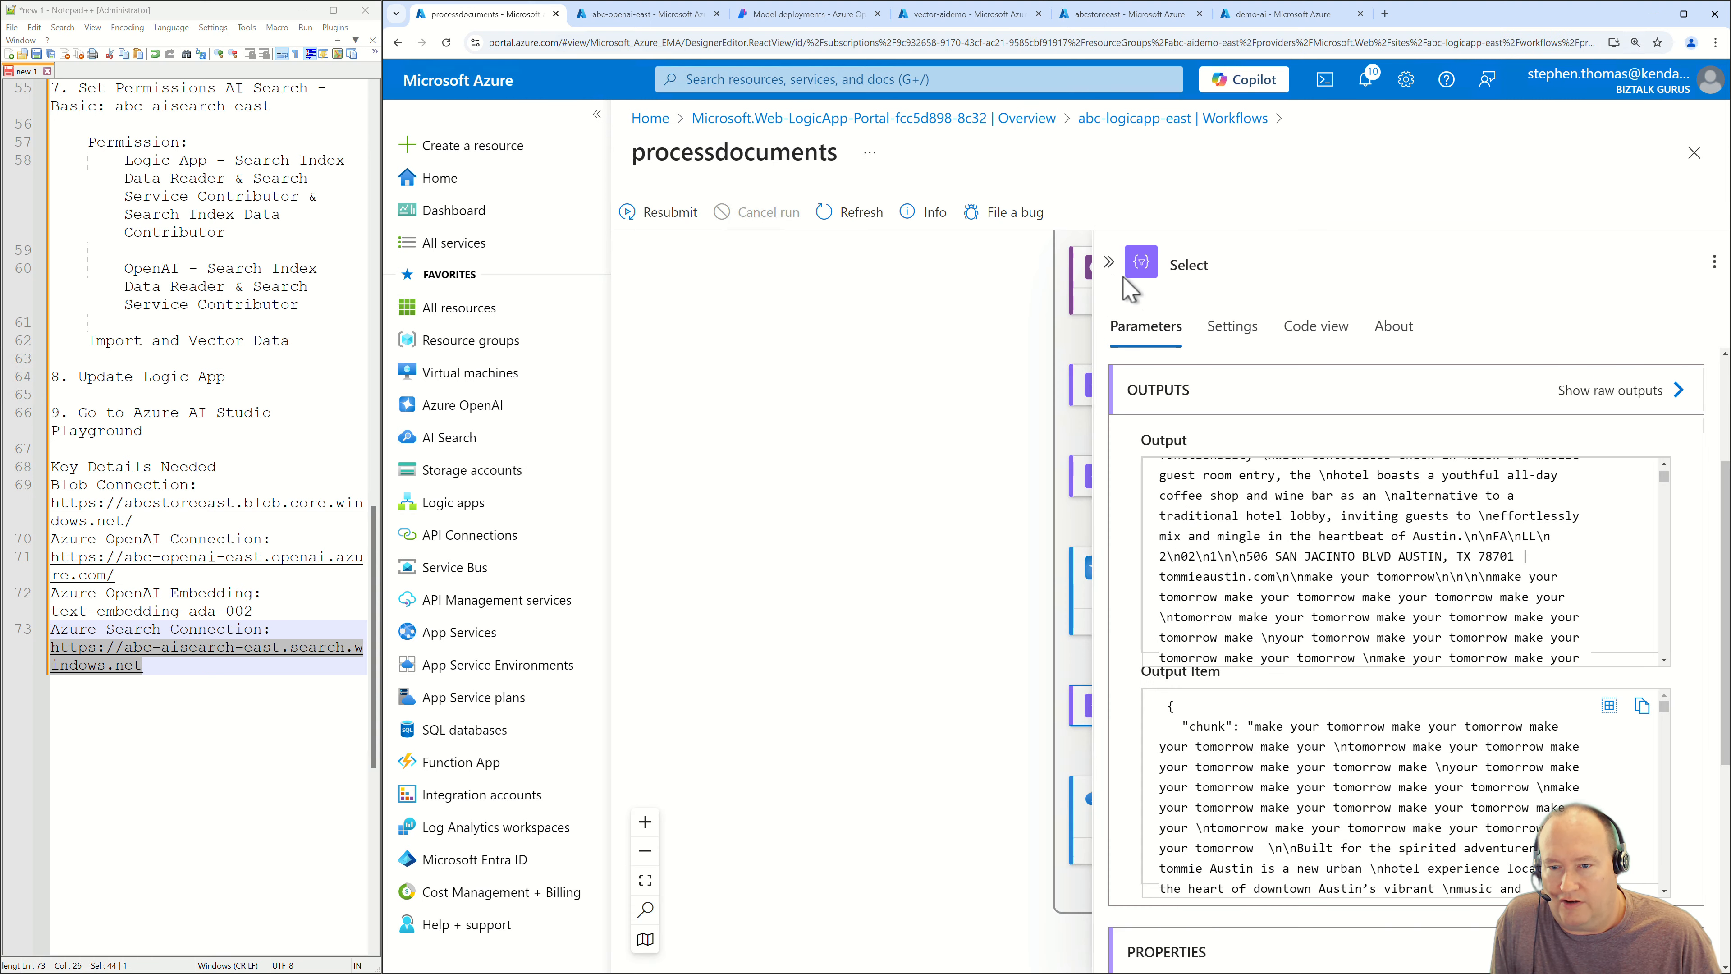
click(1108, 267)
Inspect the inputs, outputs and properties of the Index multiple documents action.
click(1189, 836)
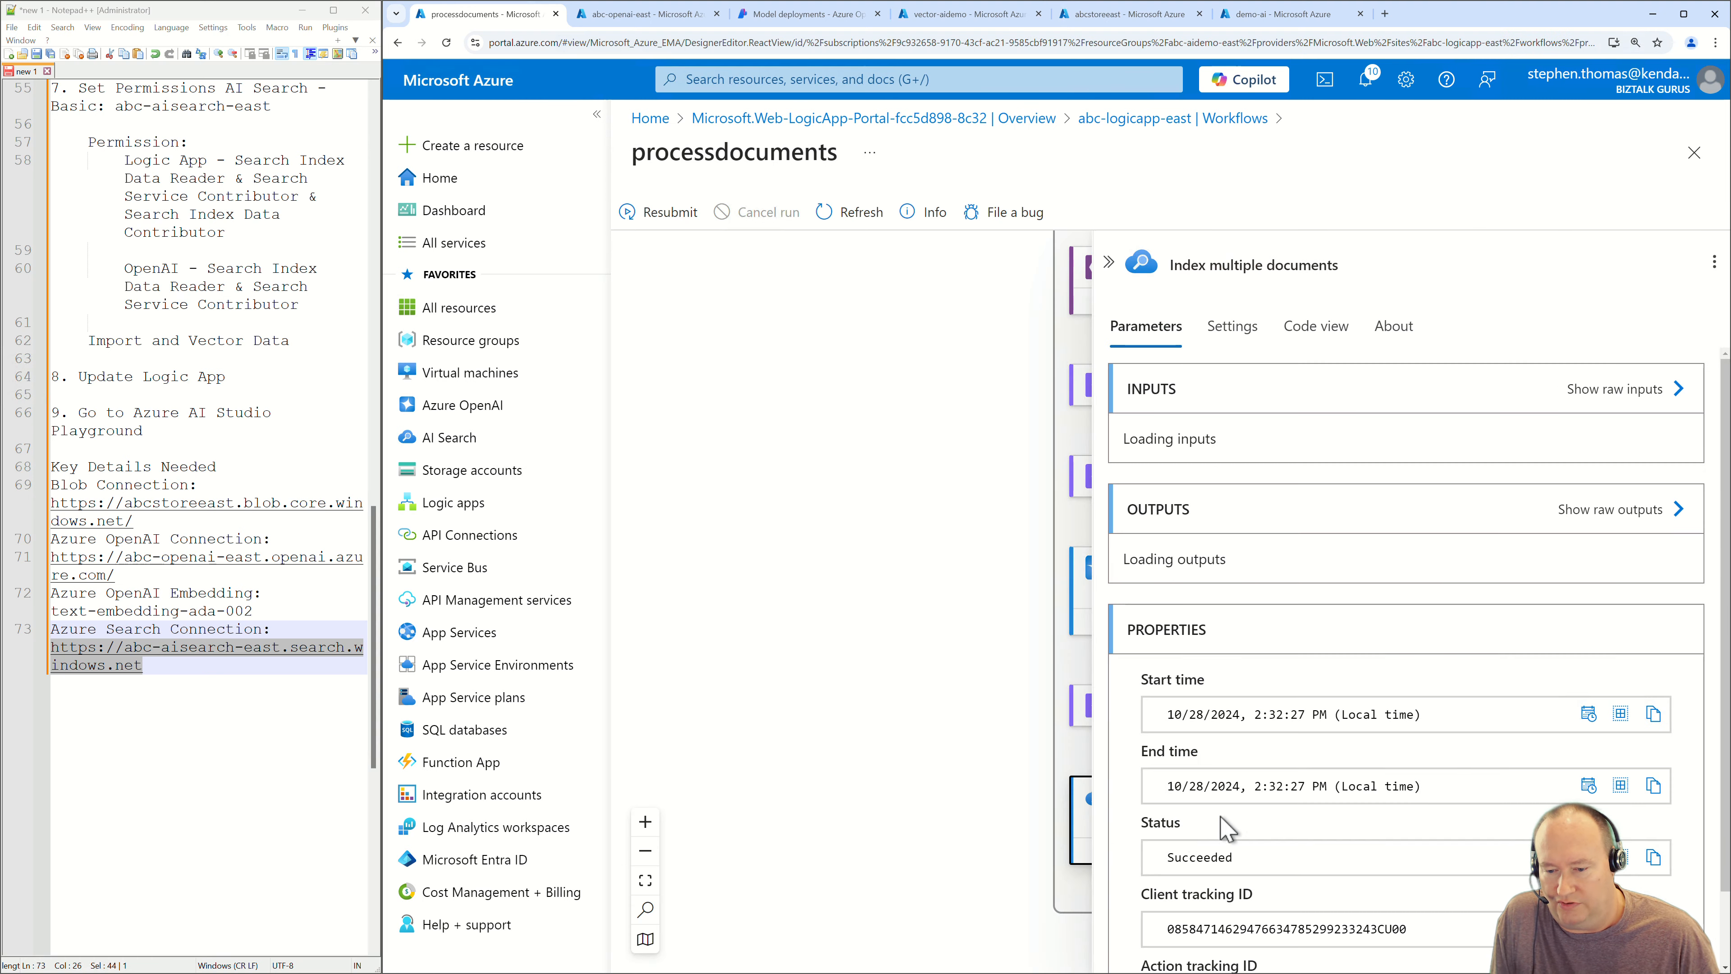
scroll(1233, 814, down, 3)
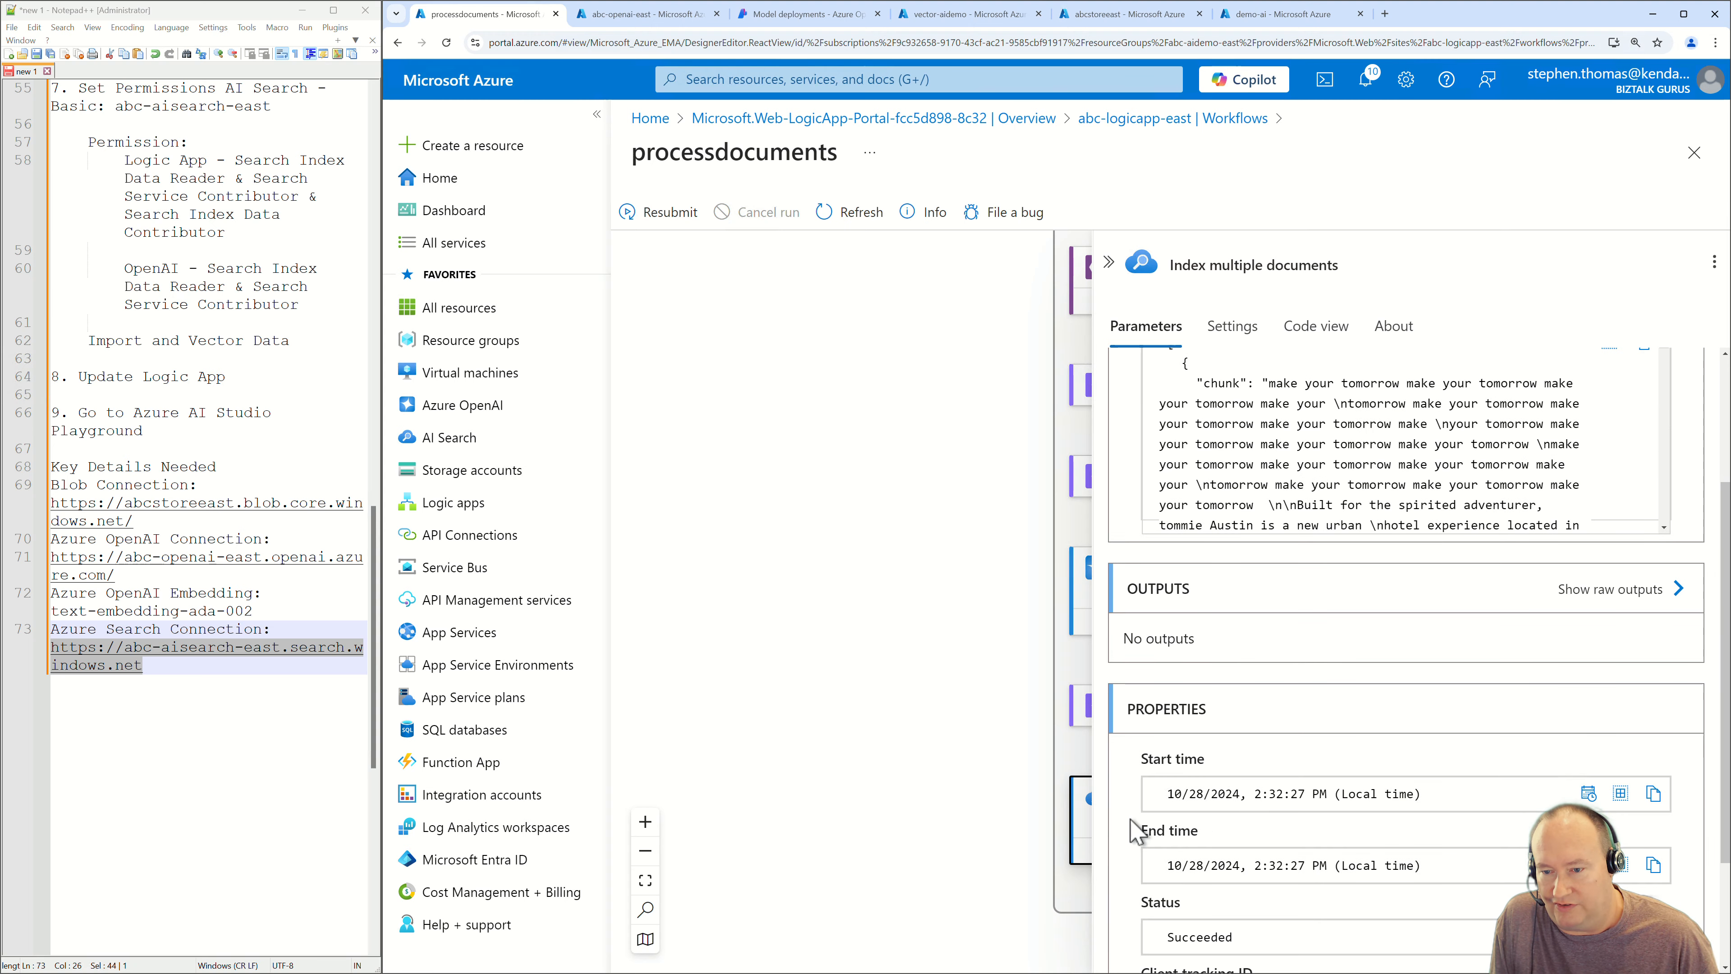
click(988, 750)
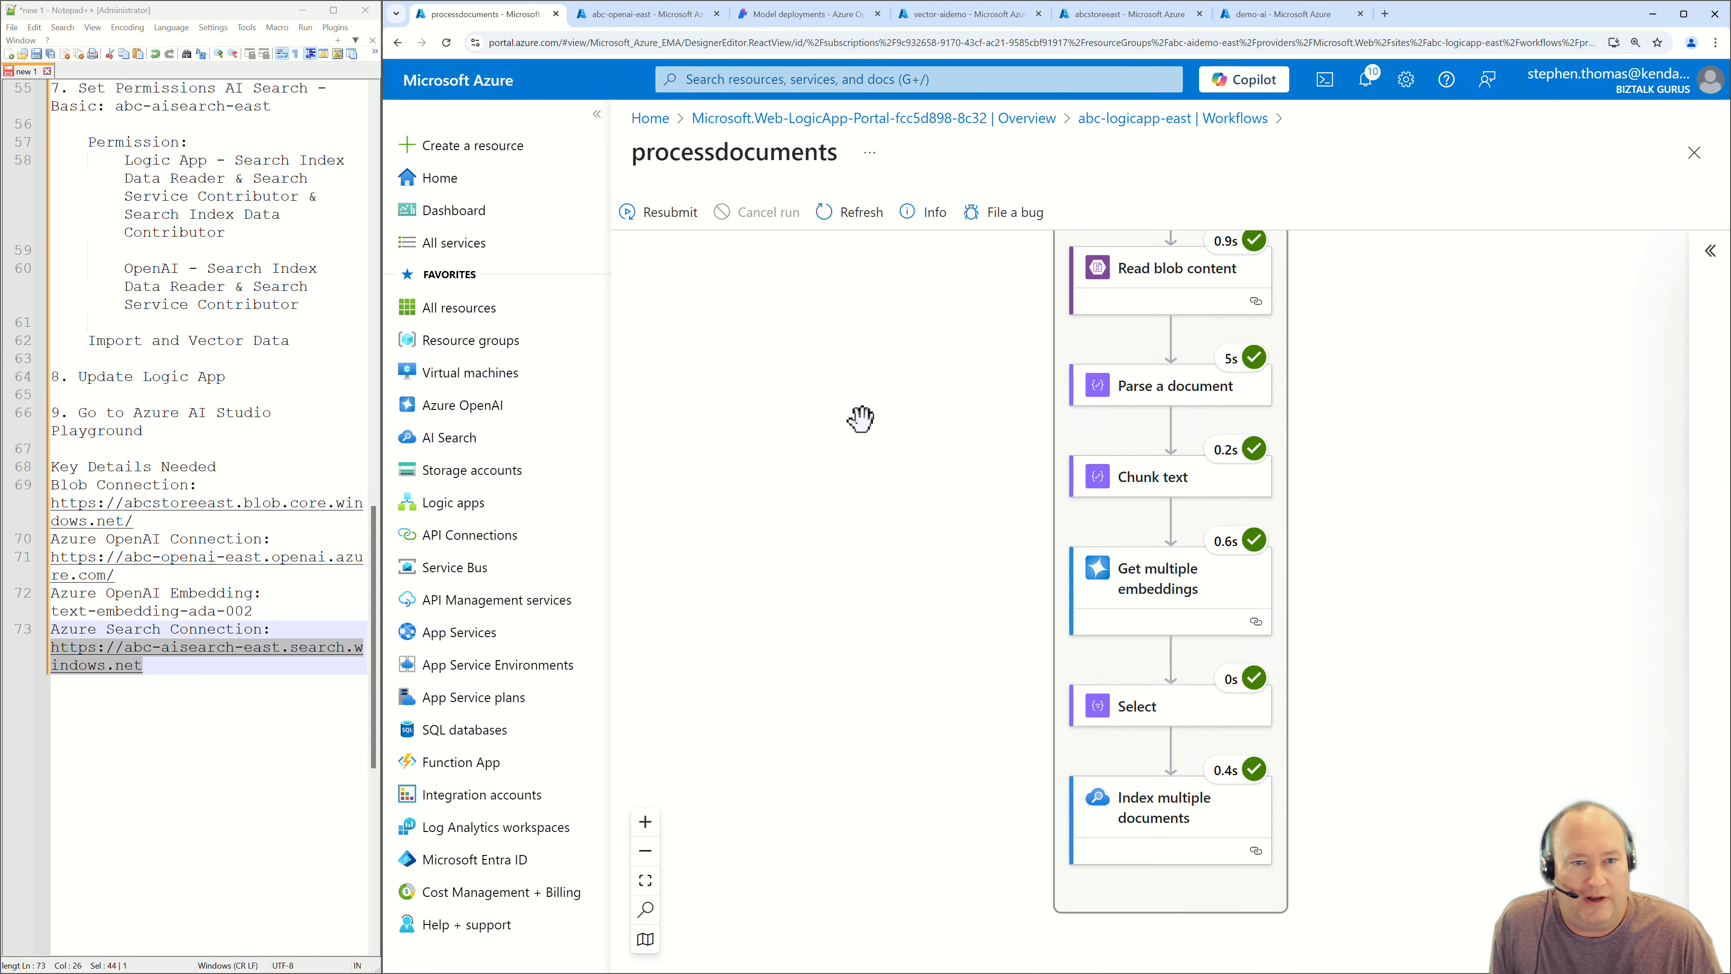
Switch to the vector-aidemo index and refresh it to check its document count and storage size.
click(664, 17)
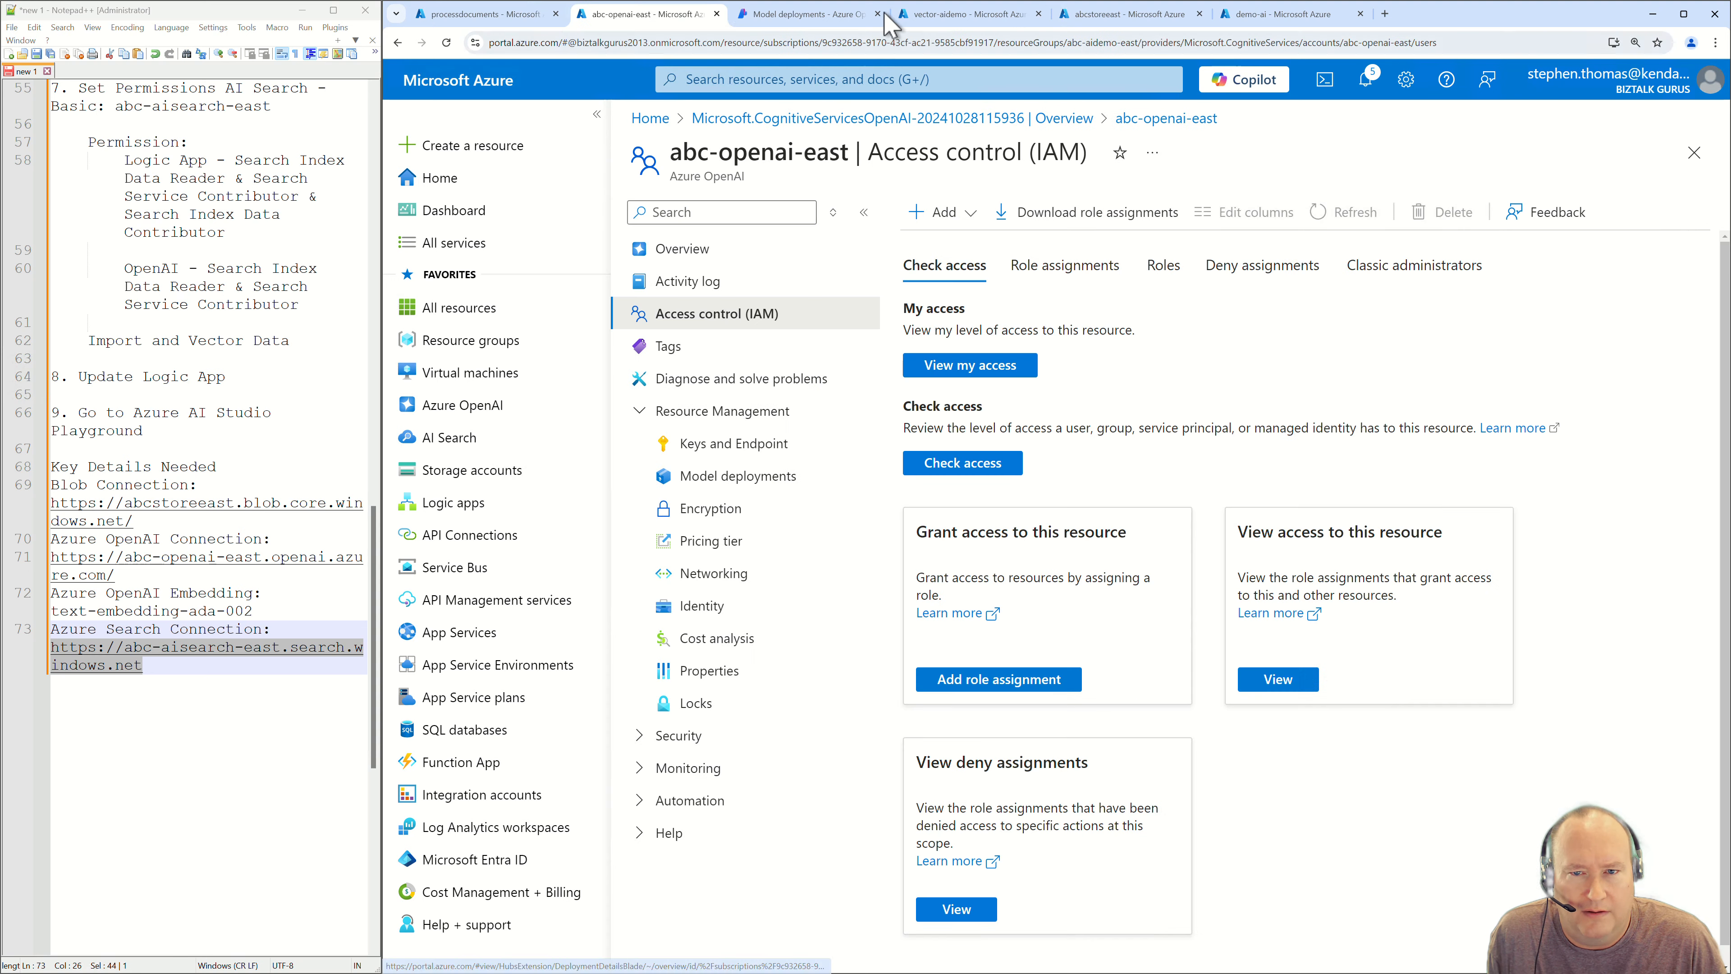
click(924, 15)
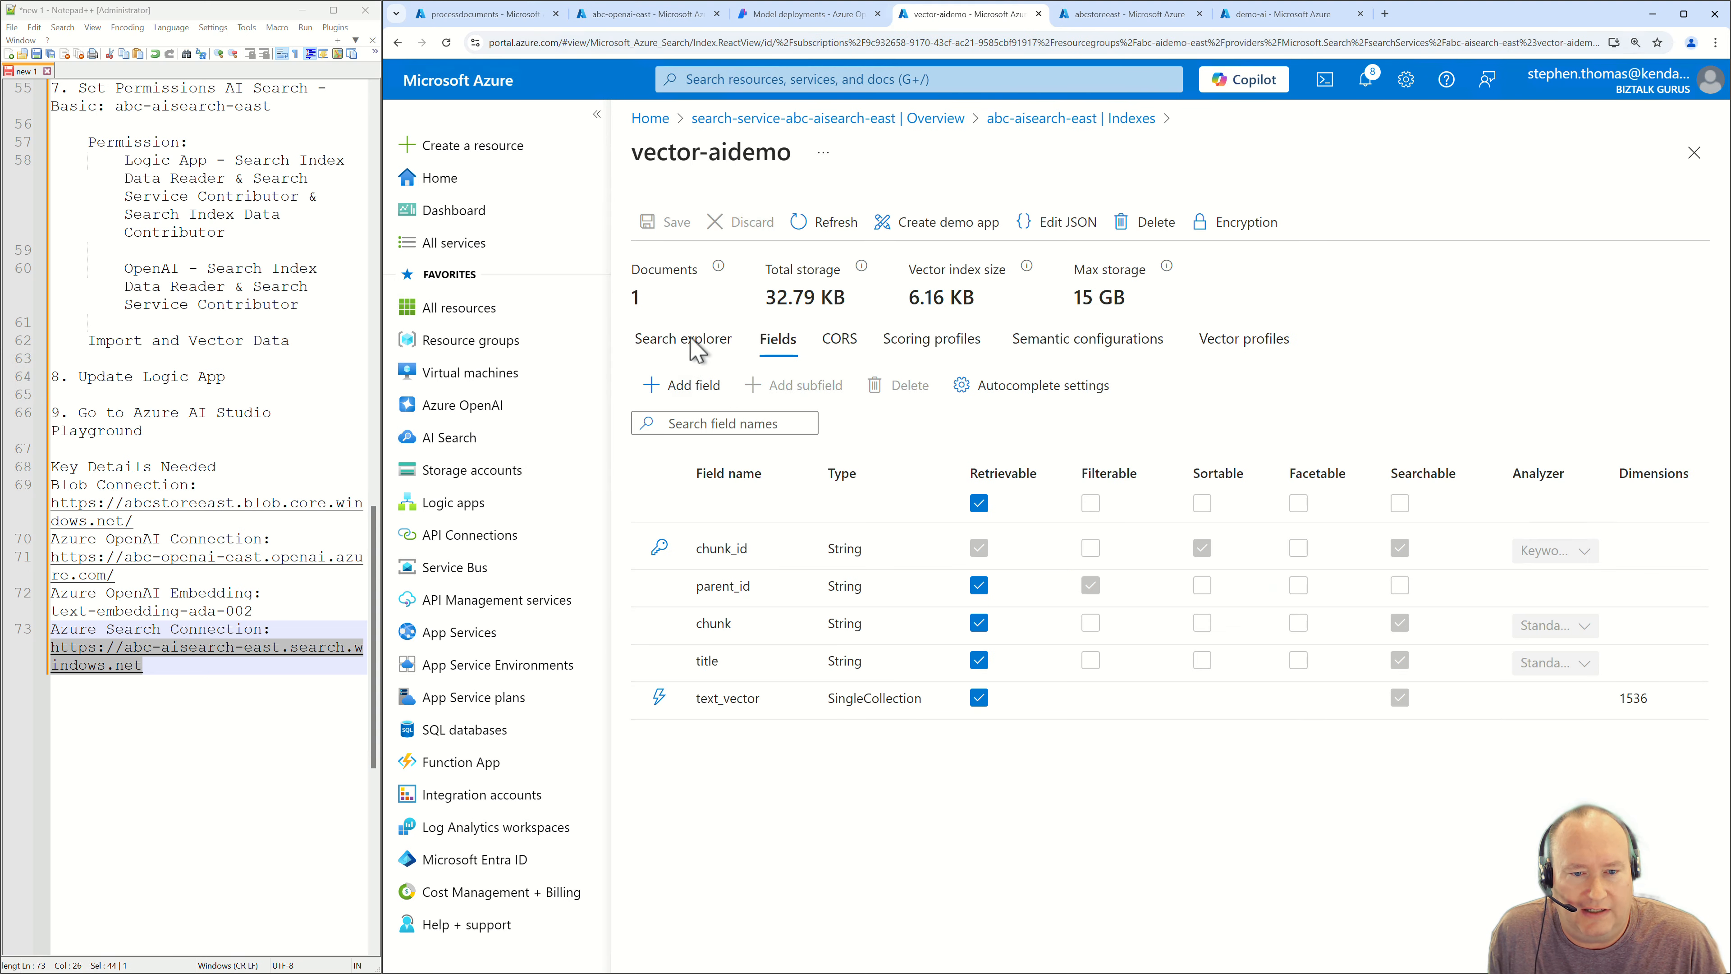
click(832, 226)
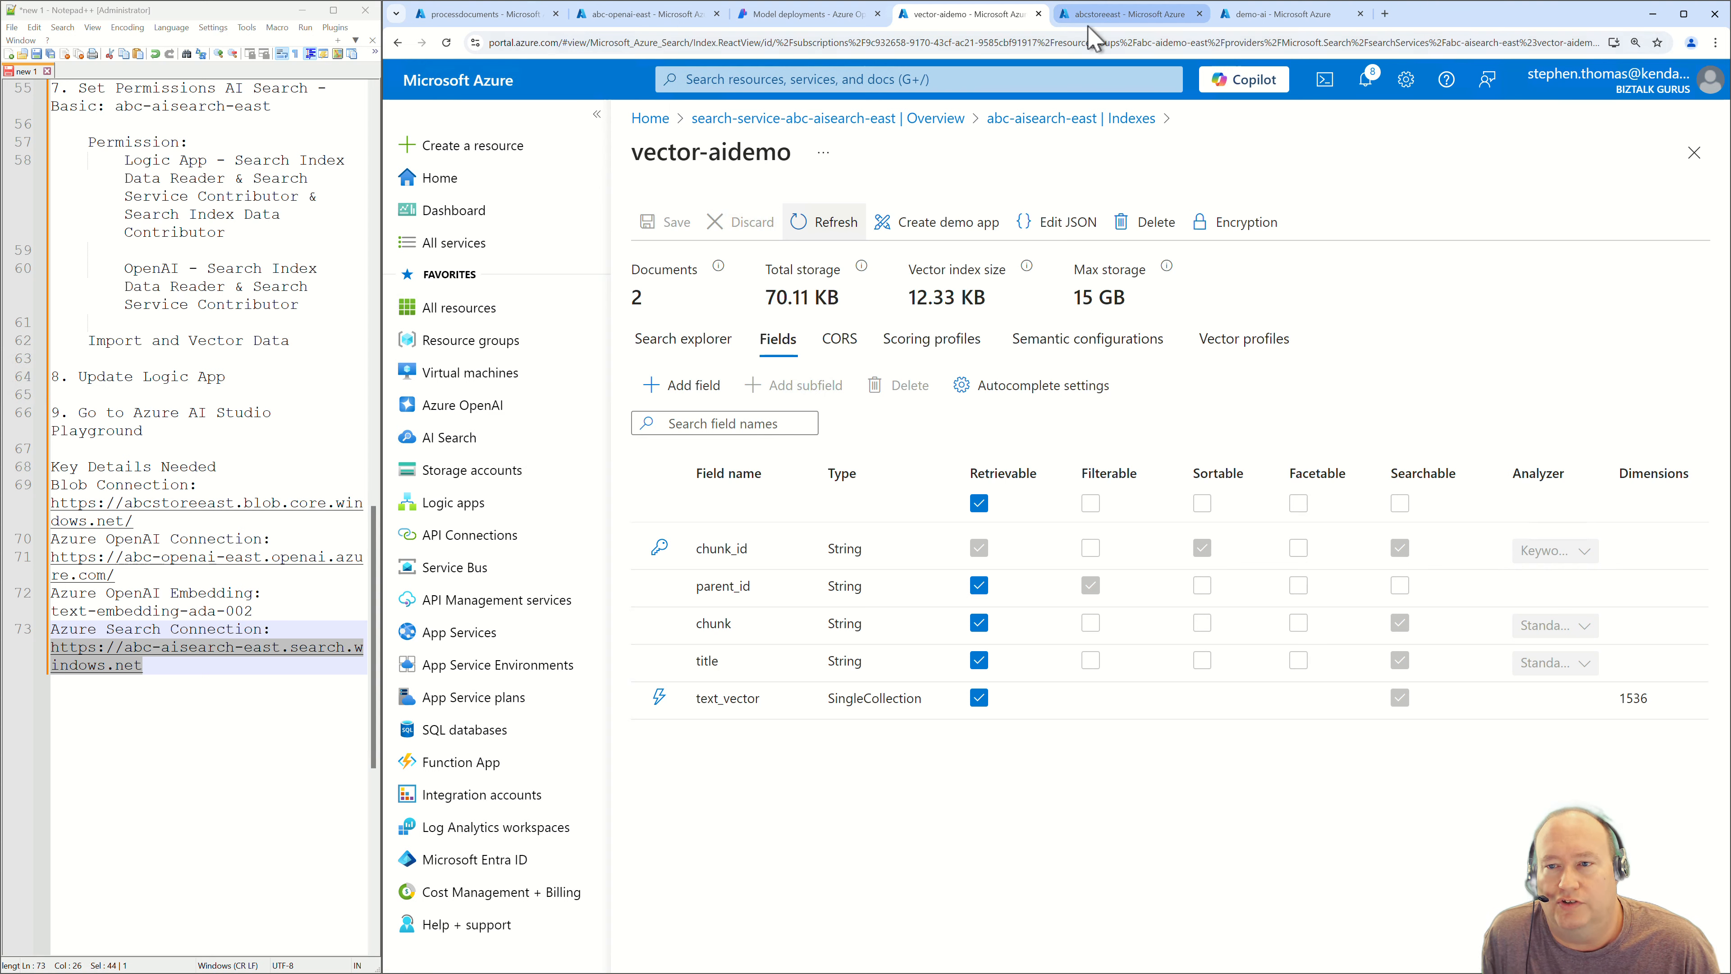
Browse the abcstoreeast storage account's blob containers, checking the search container and opening the input container.
click(1135, 29)
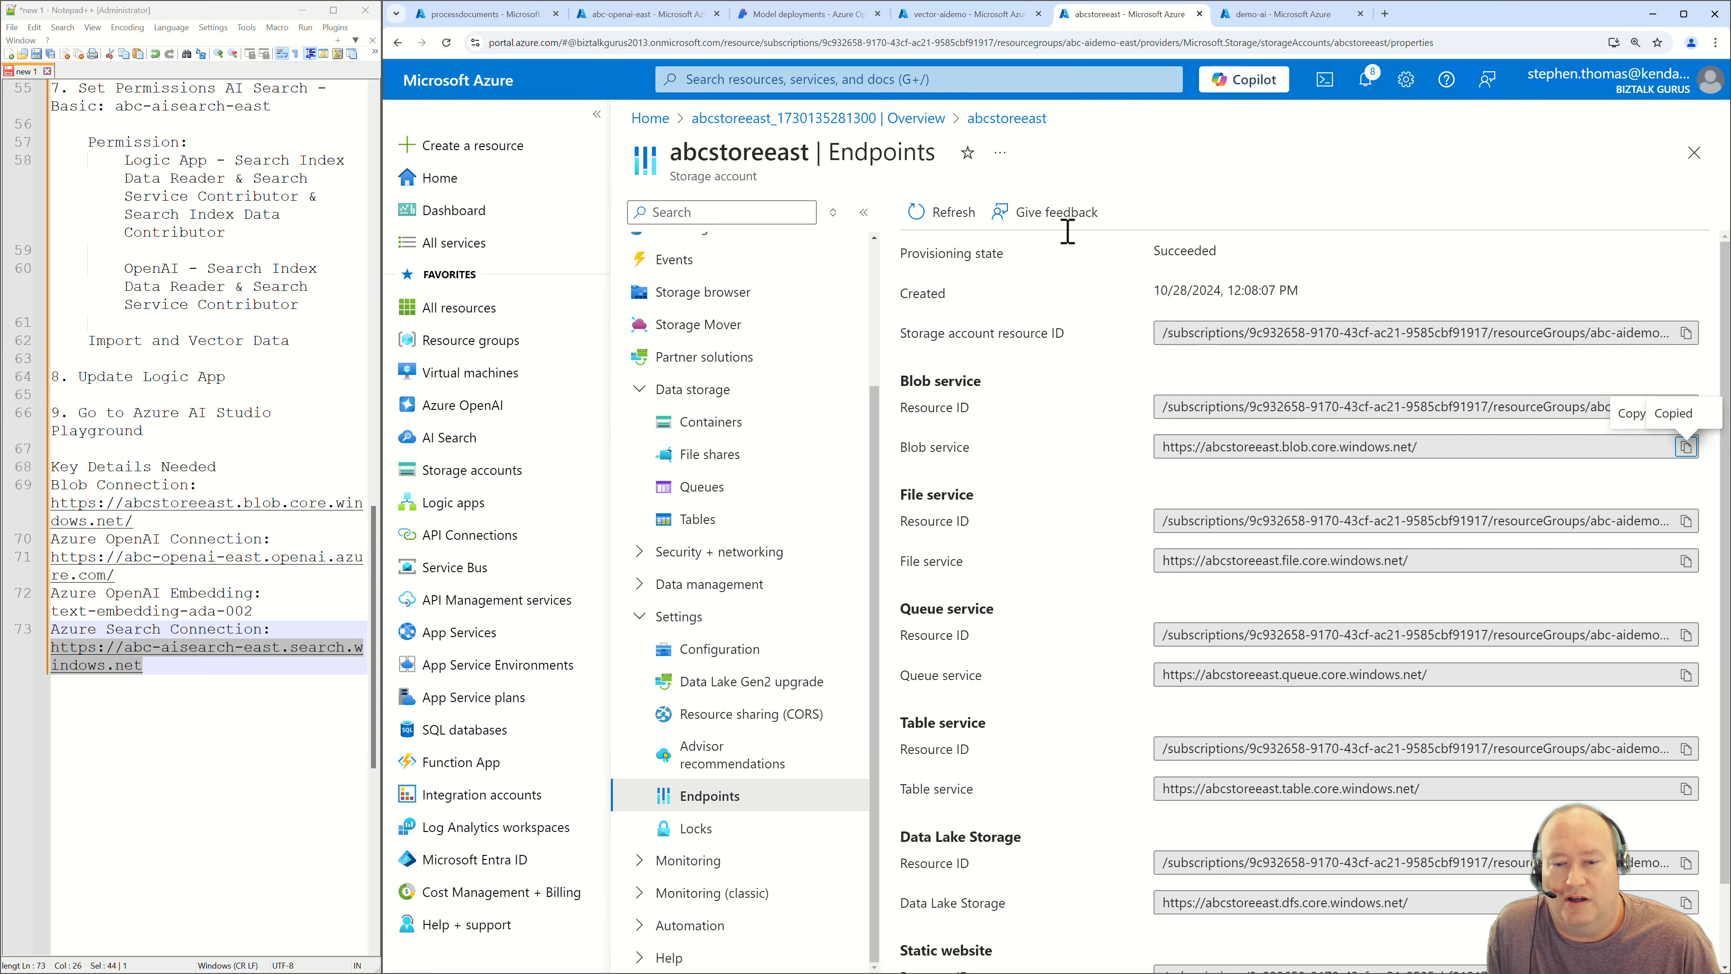
click(682, 298)
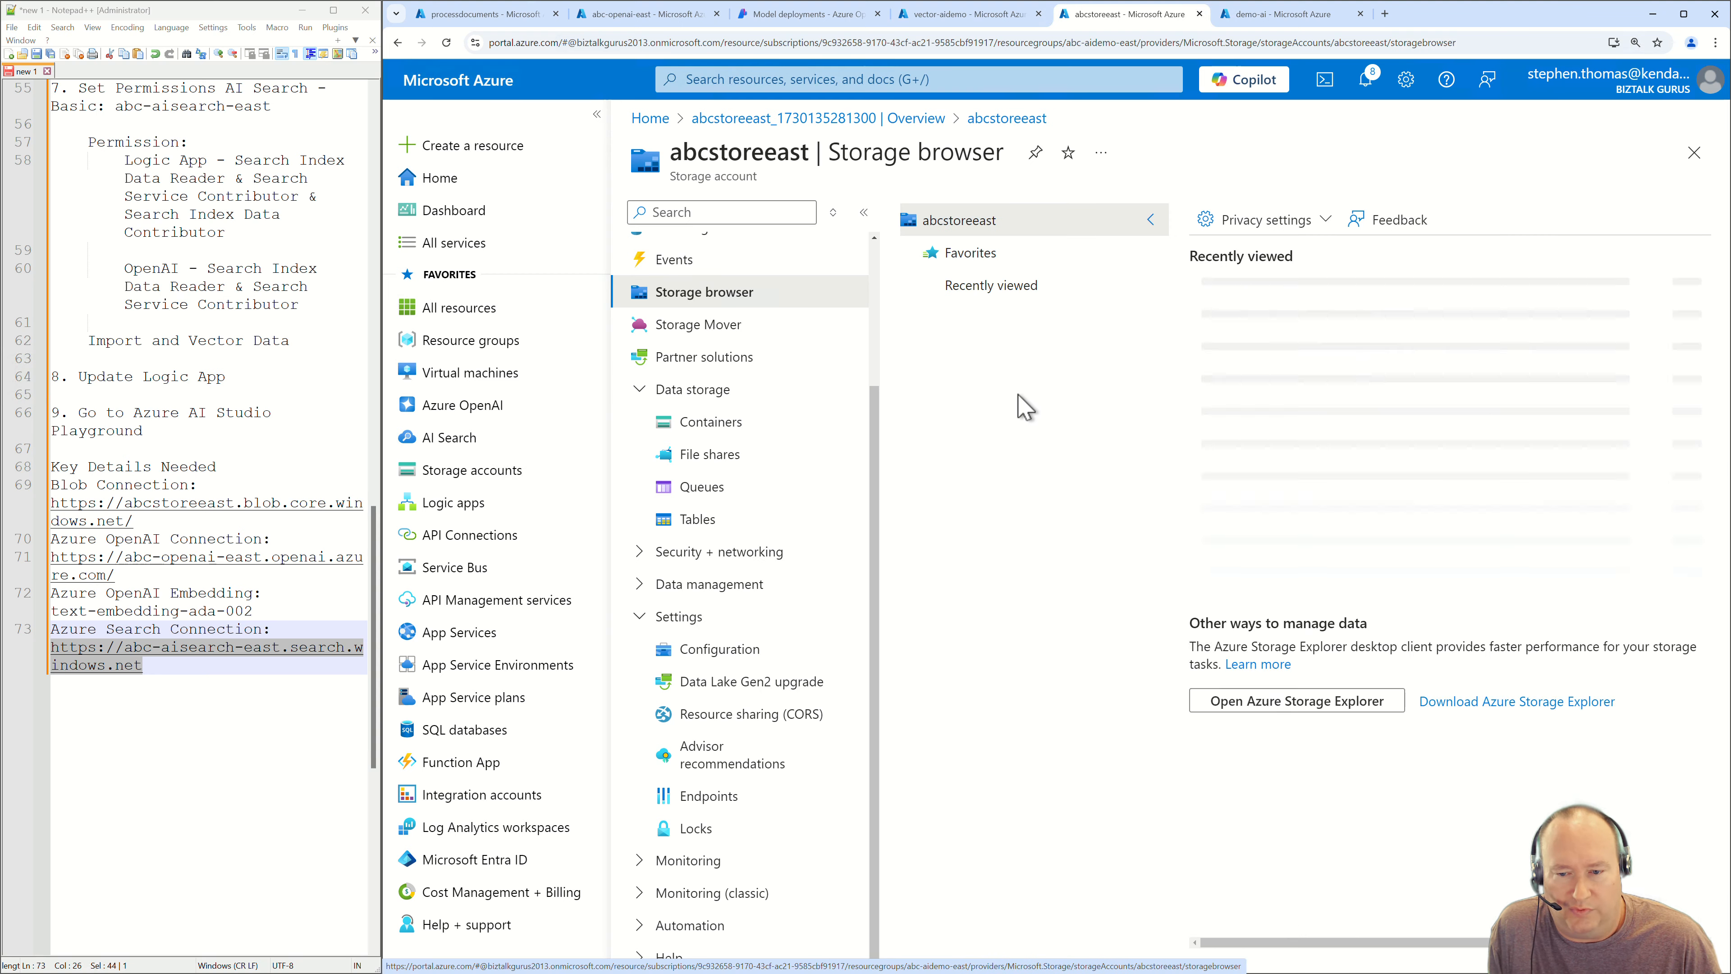
click(1241, 429)
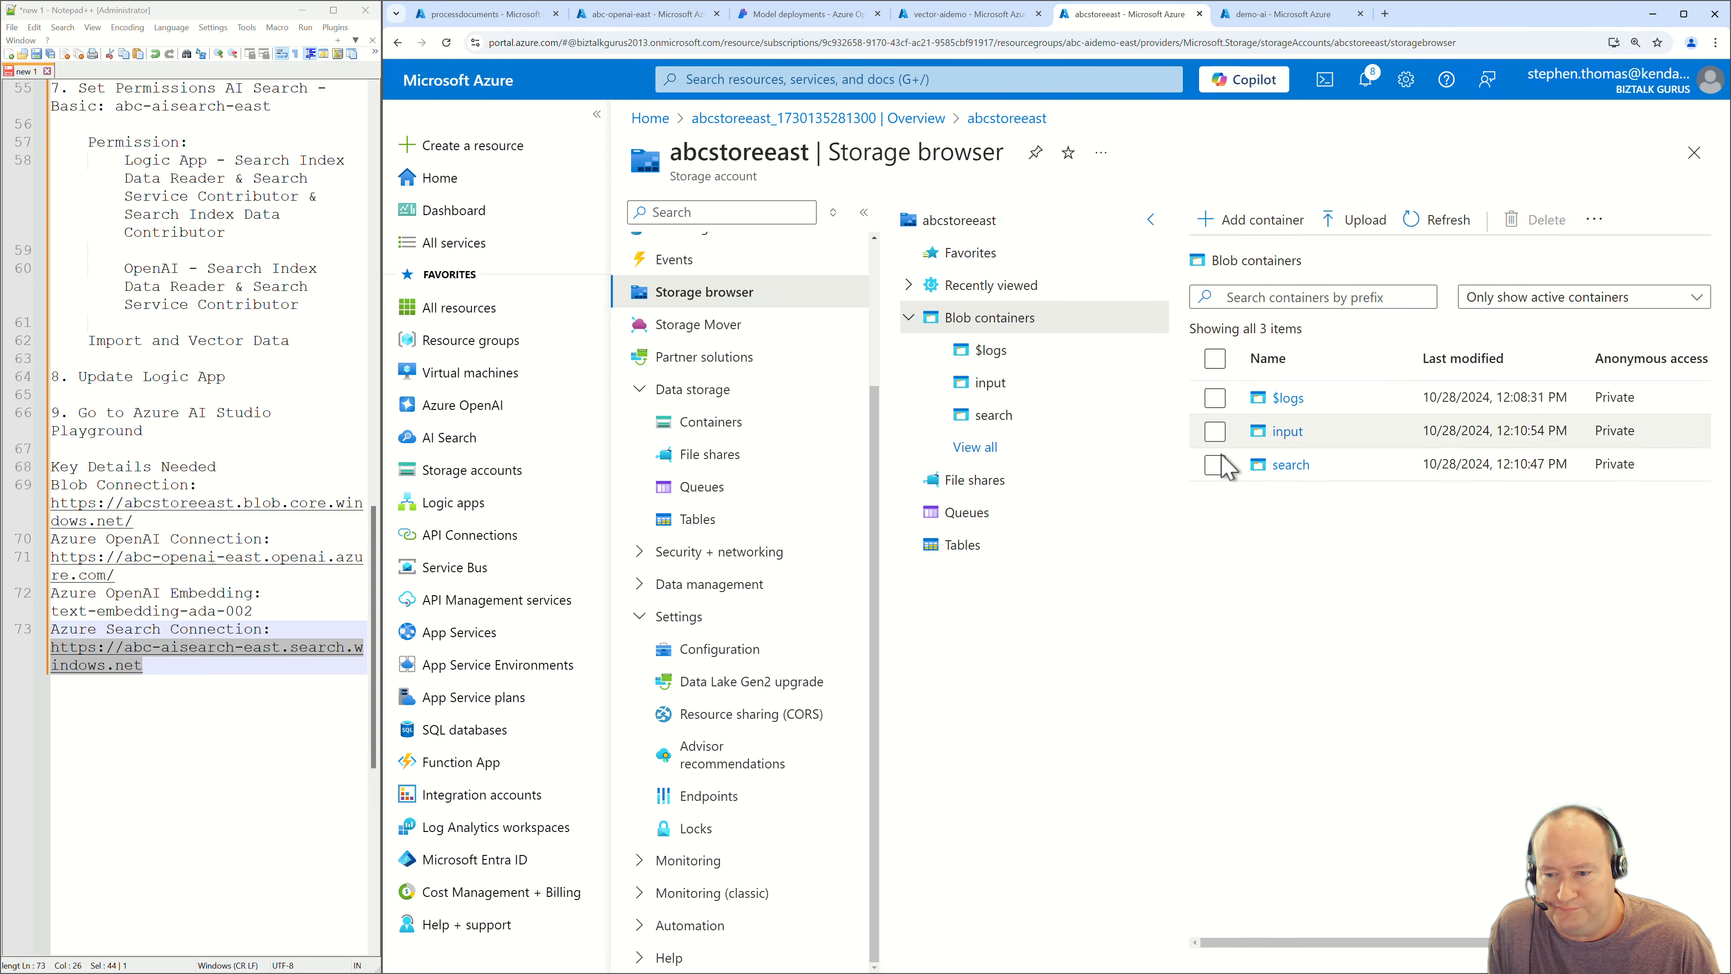
click(1289, 477)
click(1290, 470)
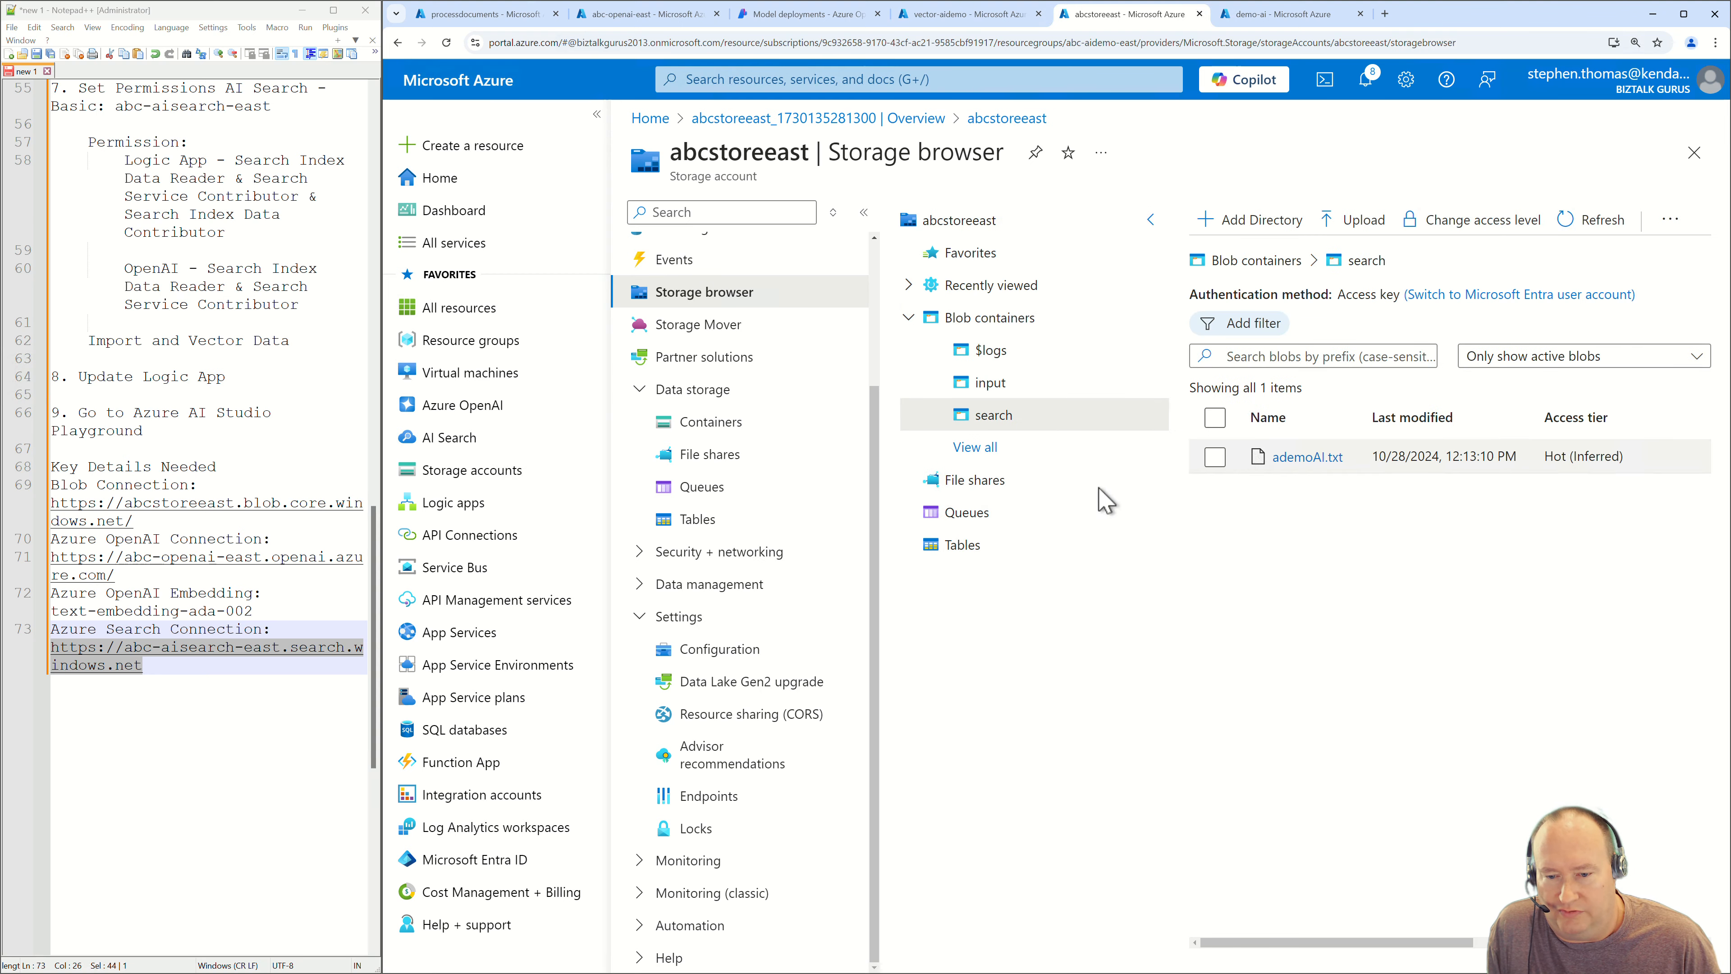
click(1022, 385)
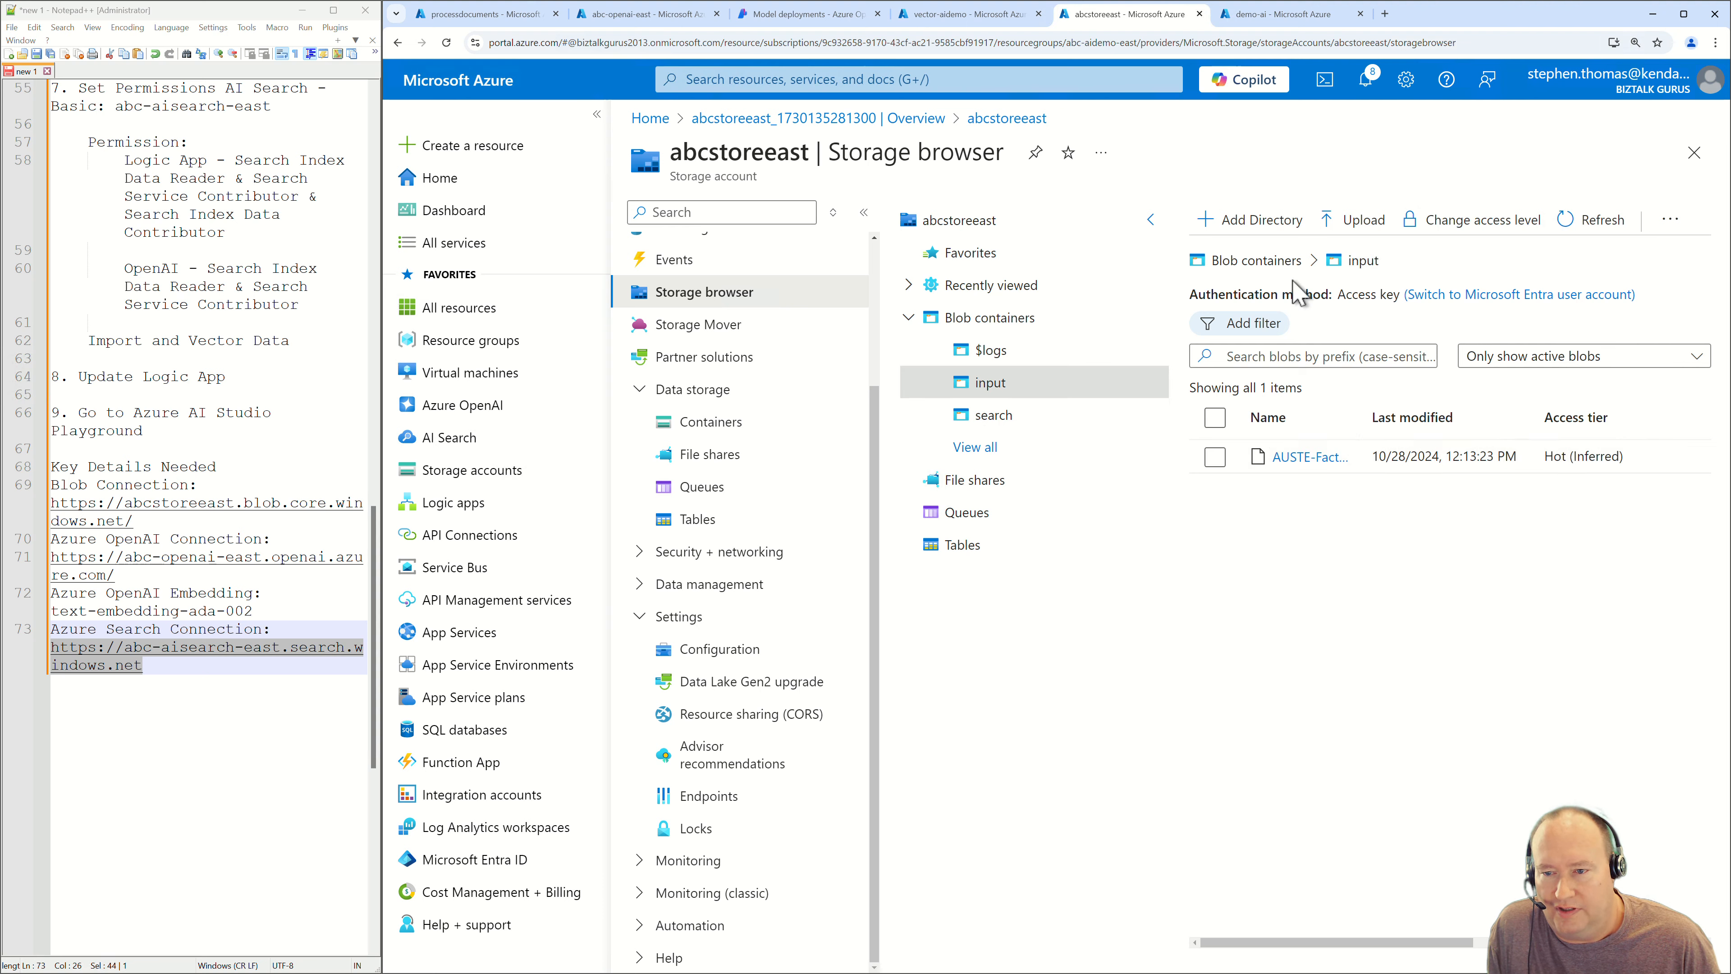
Upload the 21 hotel PDFs from Fact-Sheet-English.pdf through The-Shay-Fact-Sheet-English.pdf to the input container, with overwriting of existing files enabled.
click(1375, 230)
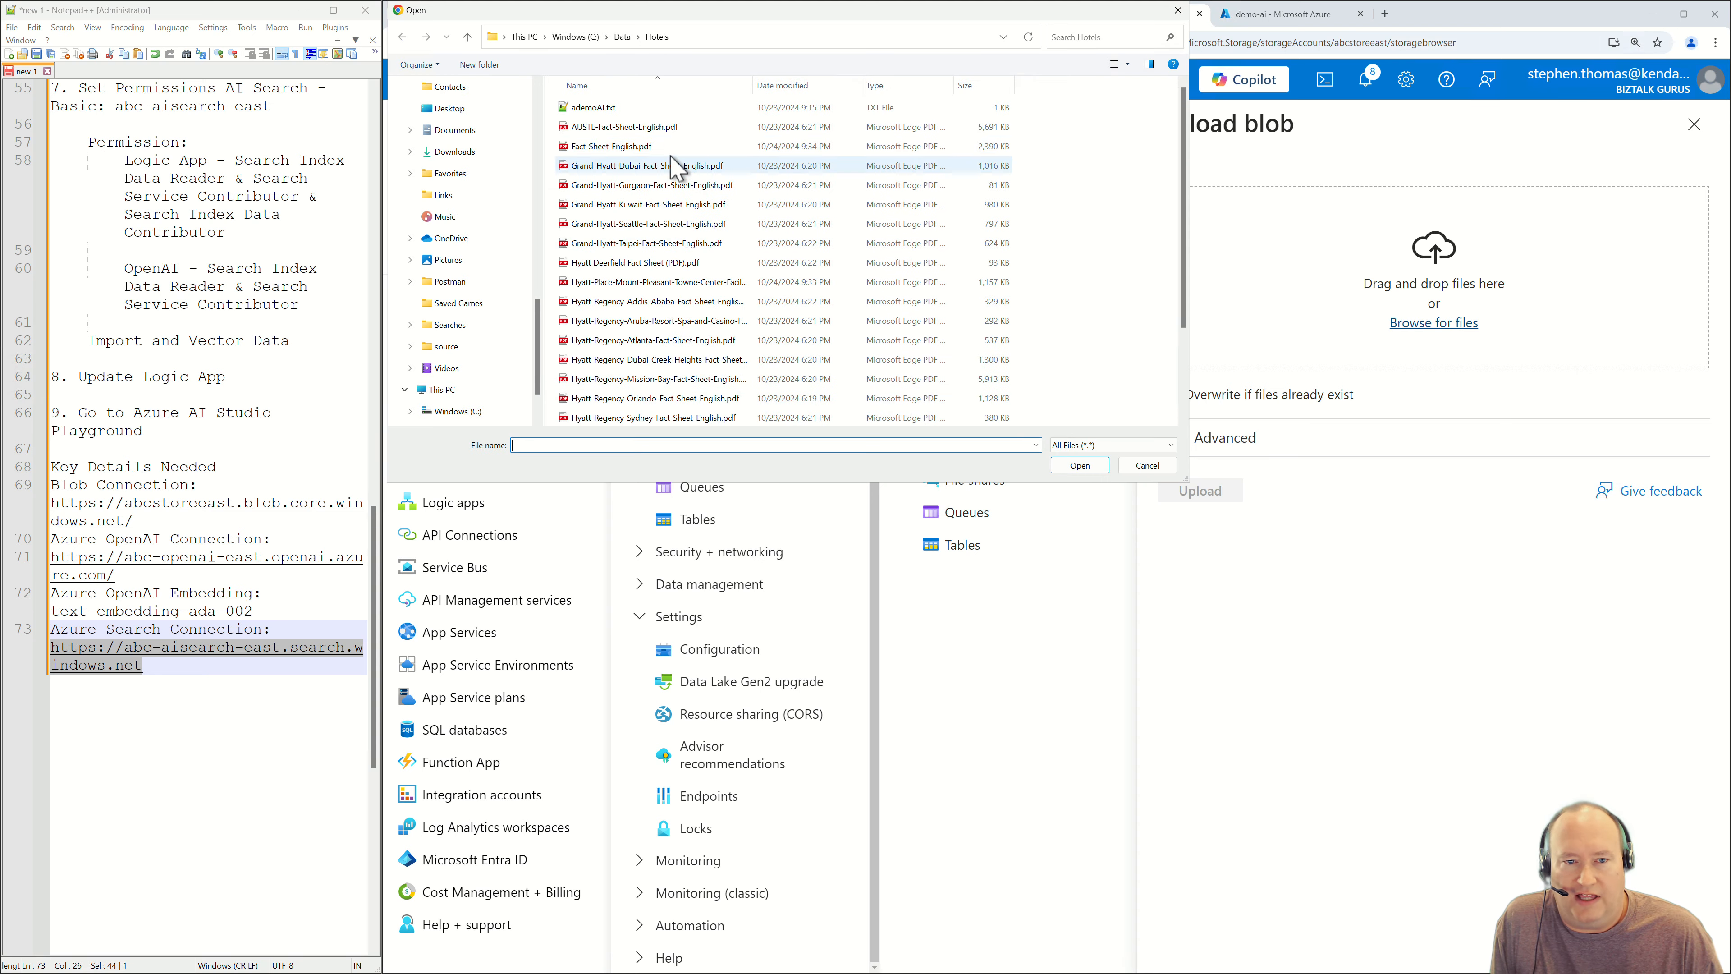
shift+click(656, 151)
key(shift+End)
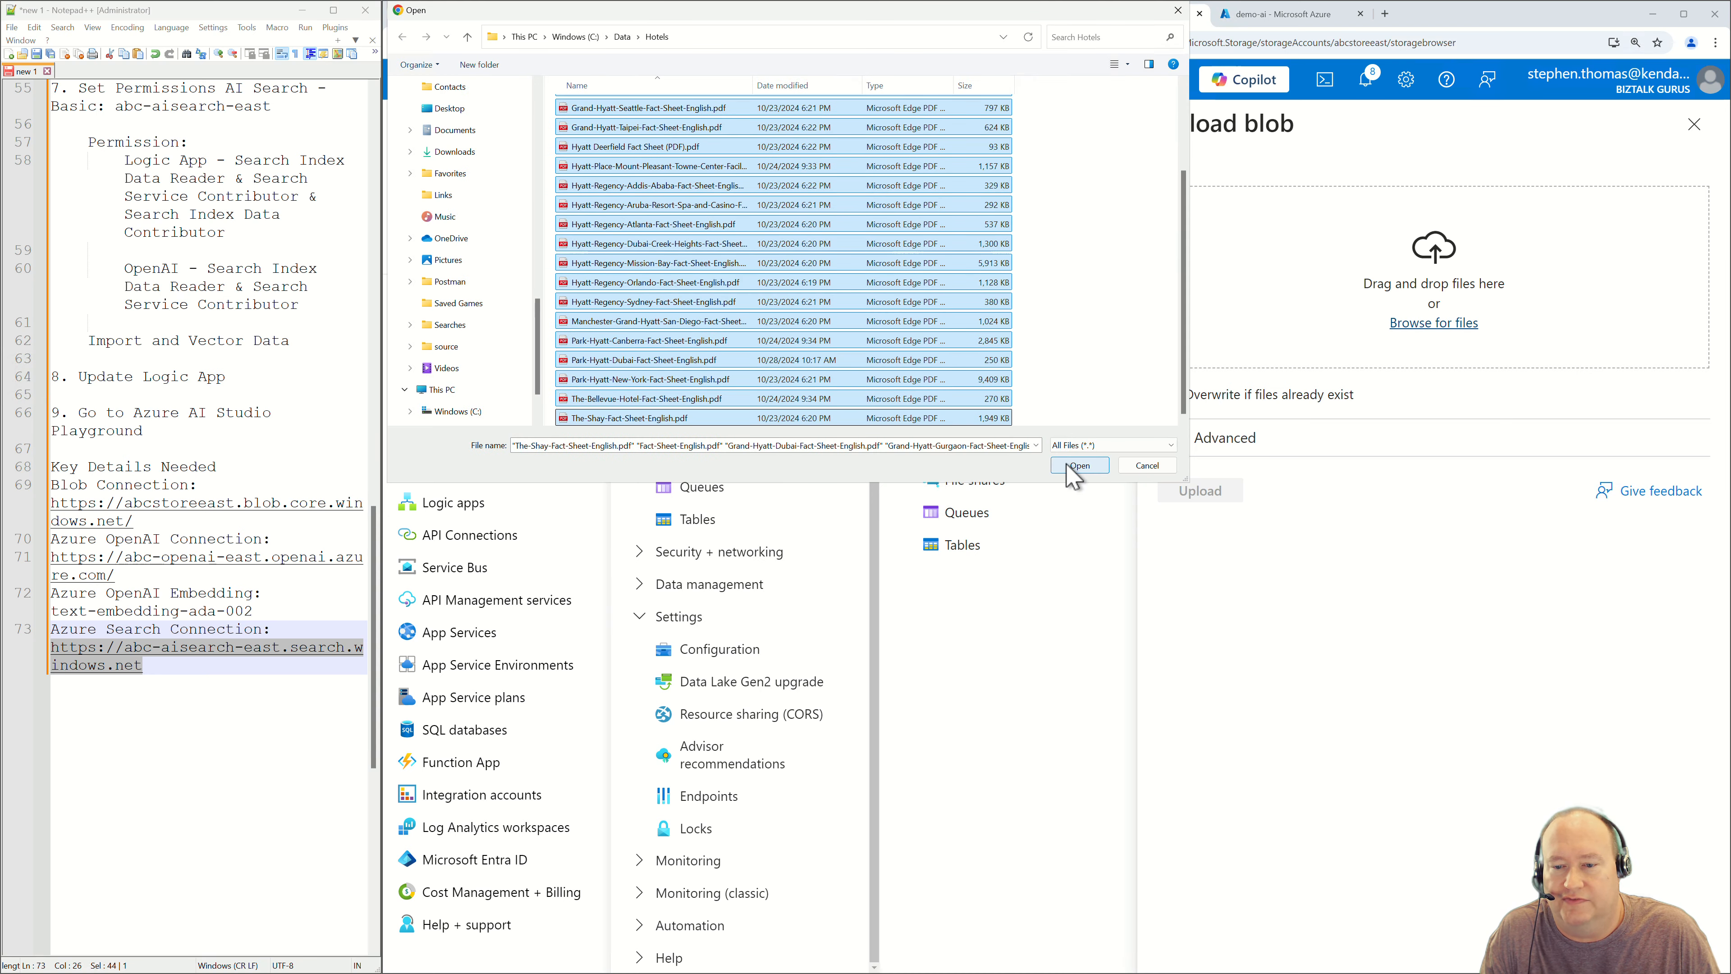
click(1090, 466)
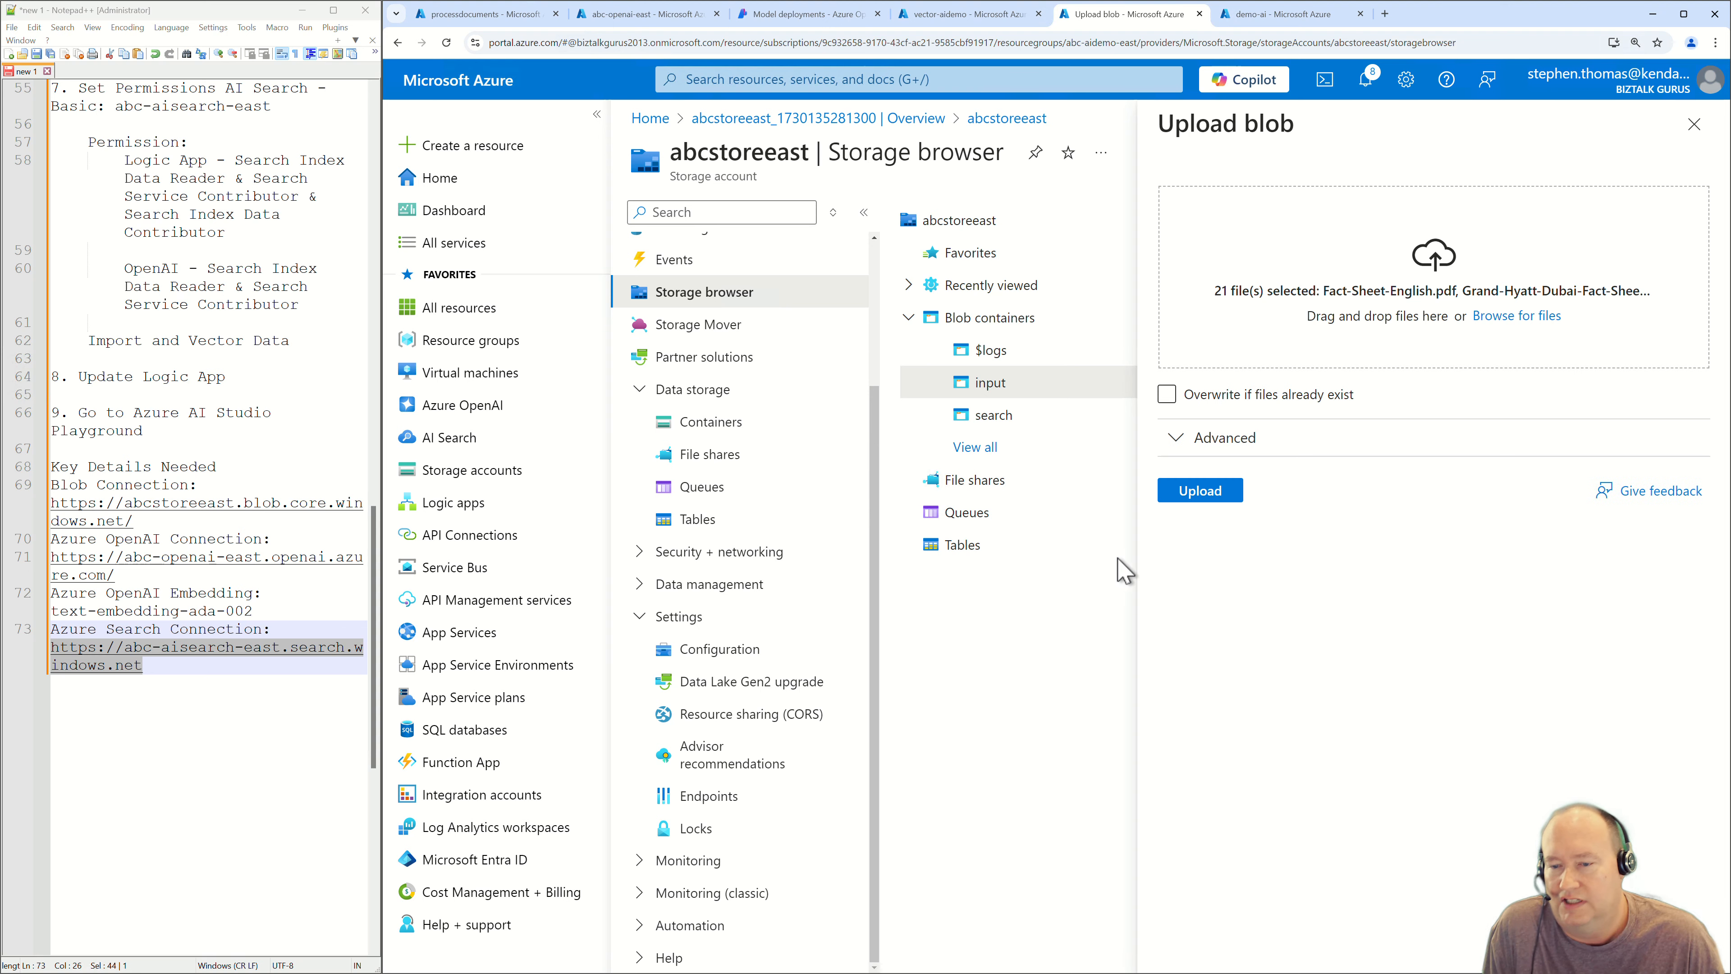
click(1166, 393)
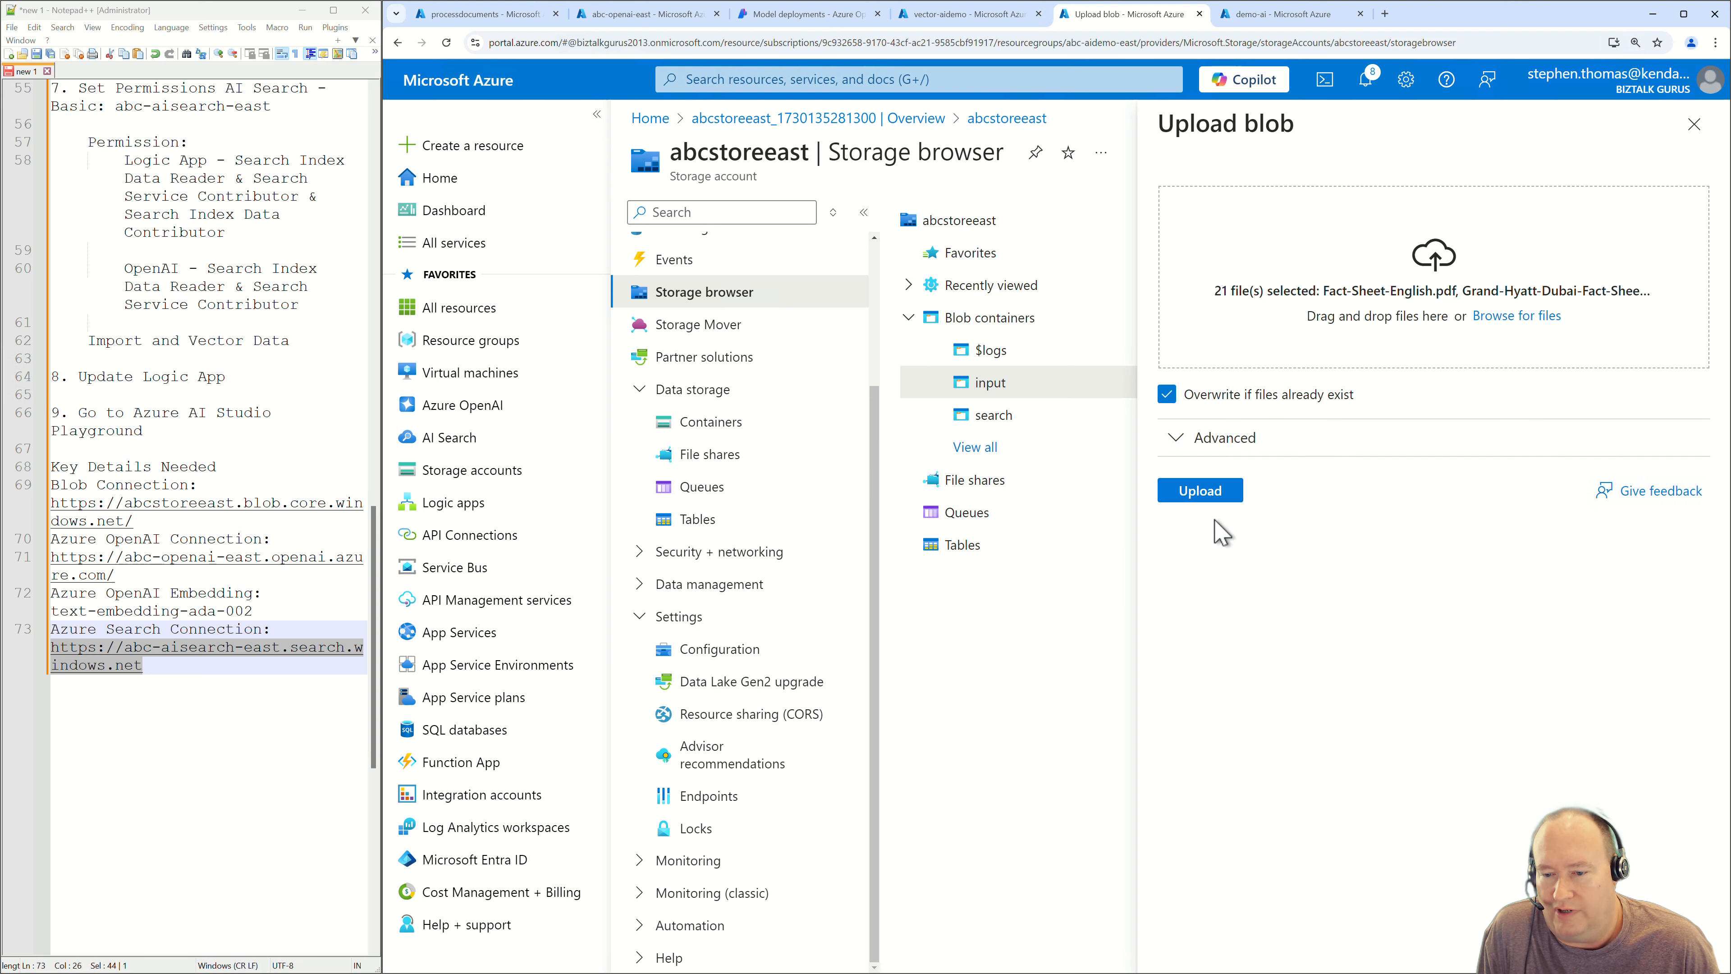
click(1203, 503)
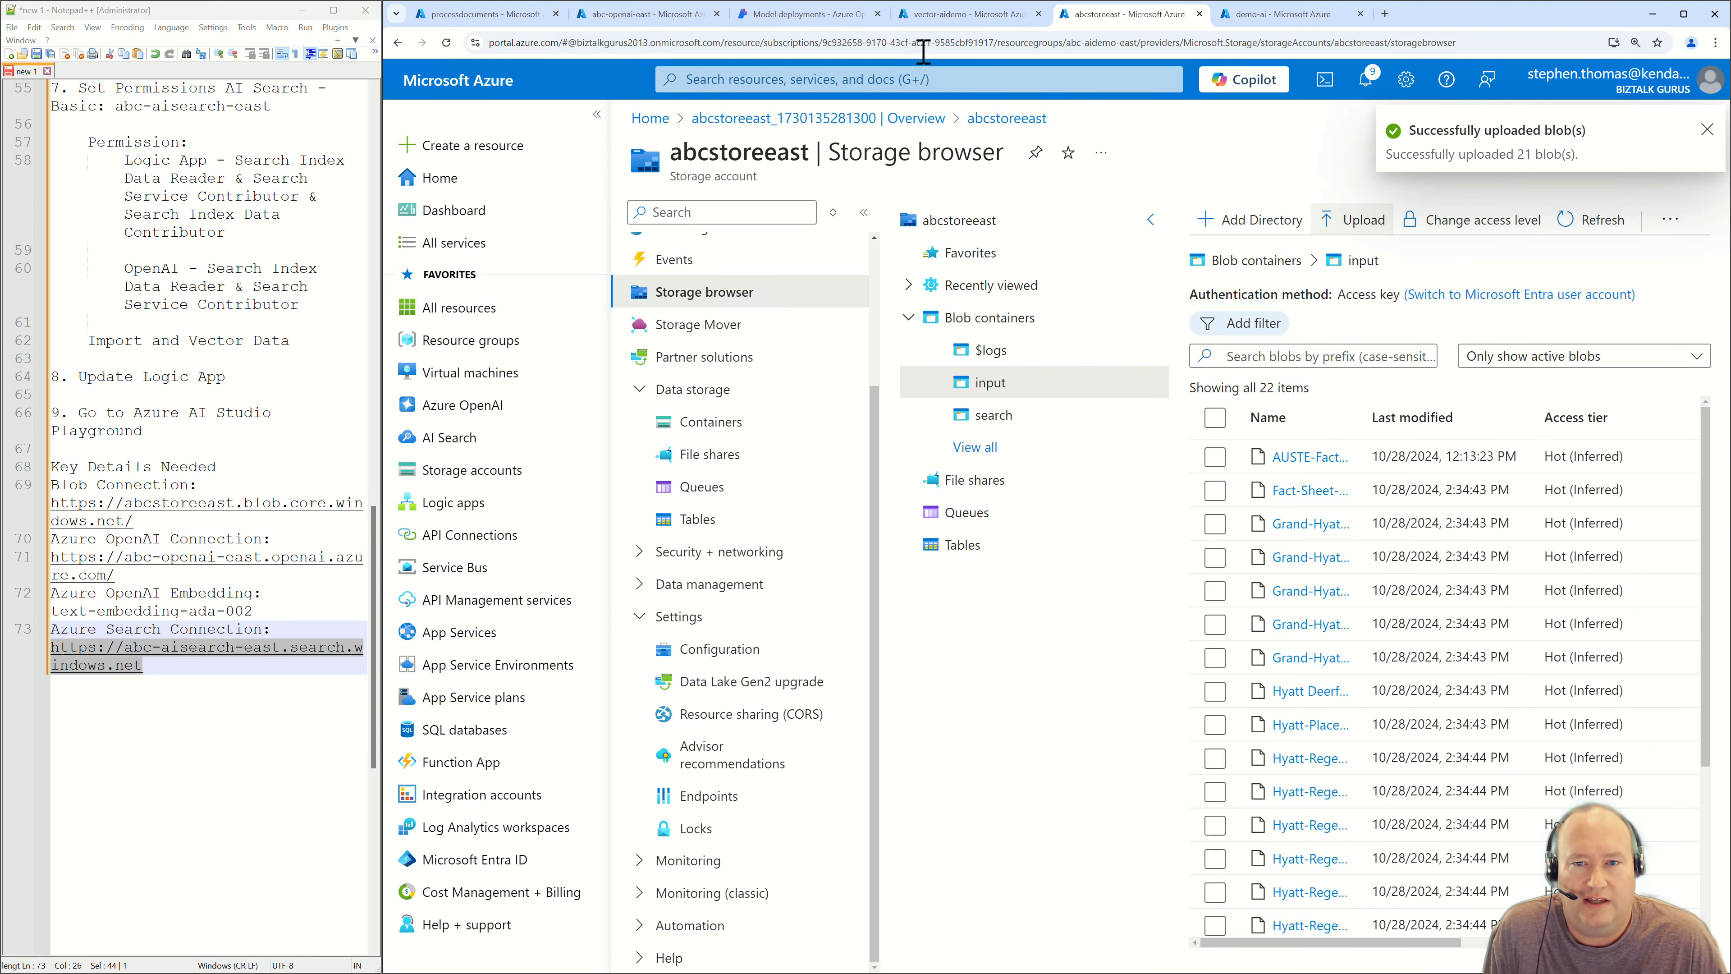
Run the processdocuments workflow of abc-logicapp-east again and refresh its run history to check the new run's status.
click(538, 20)
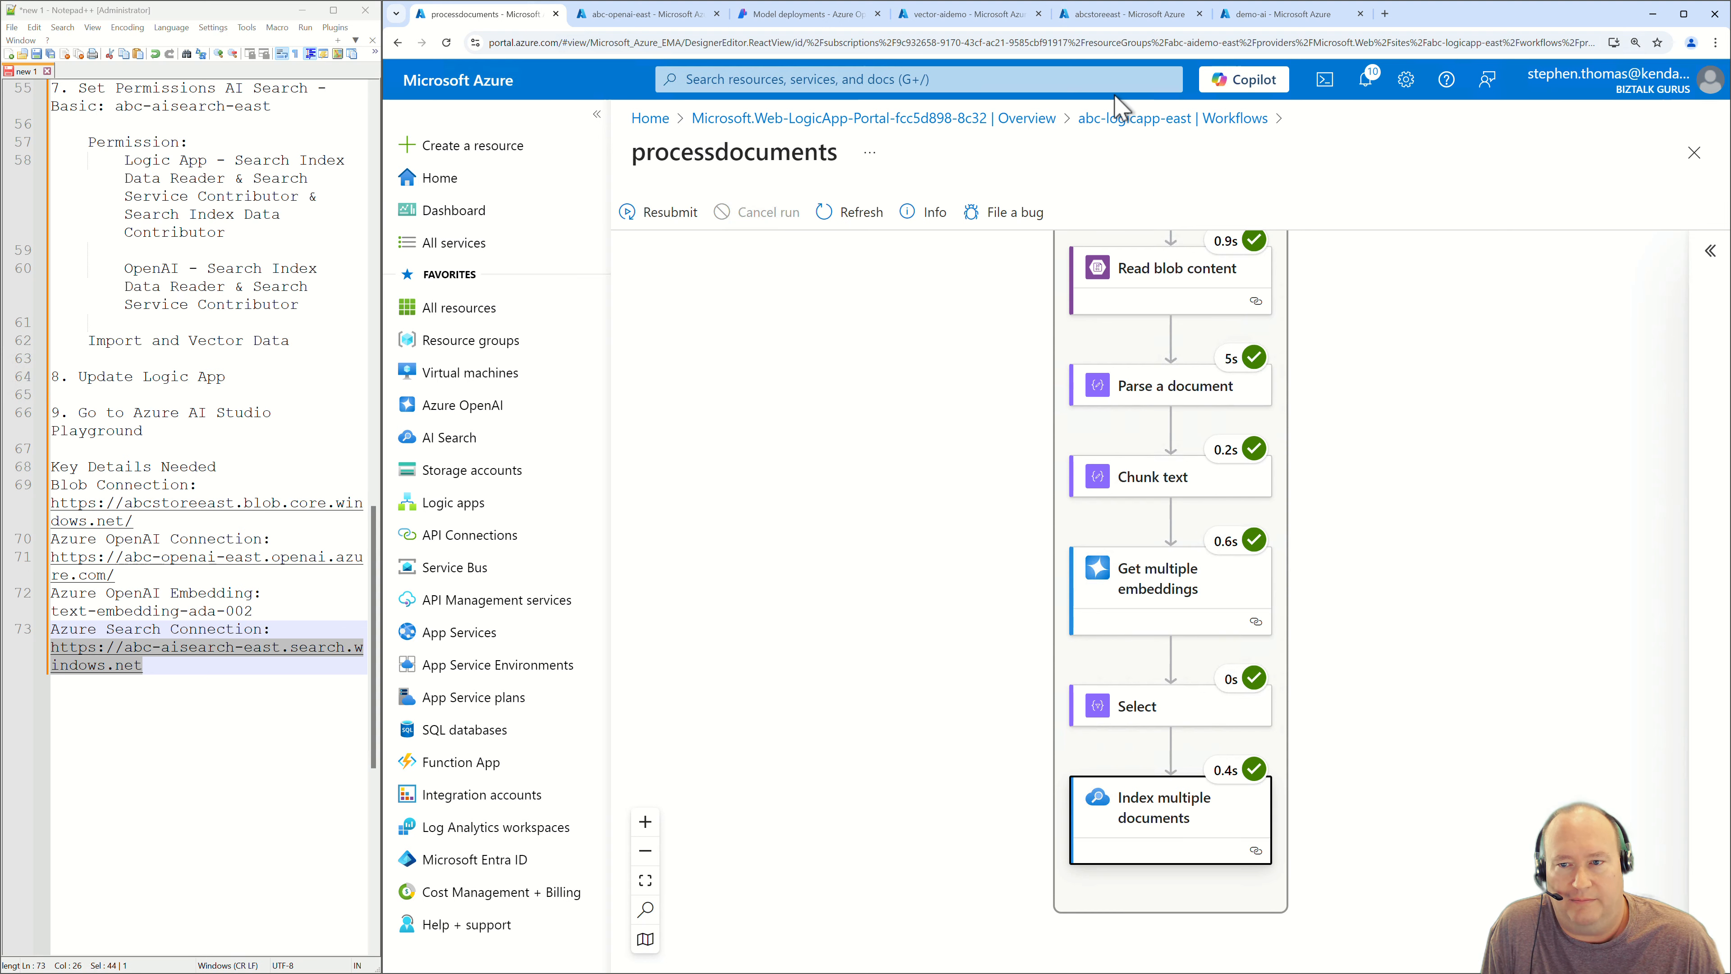
click(1131, 119)
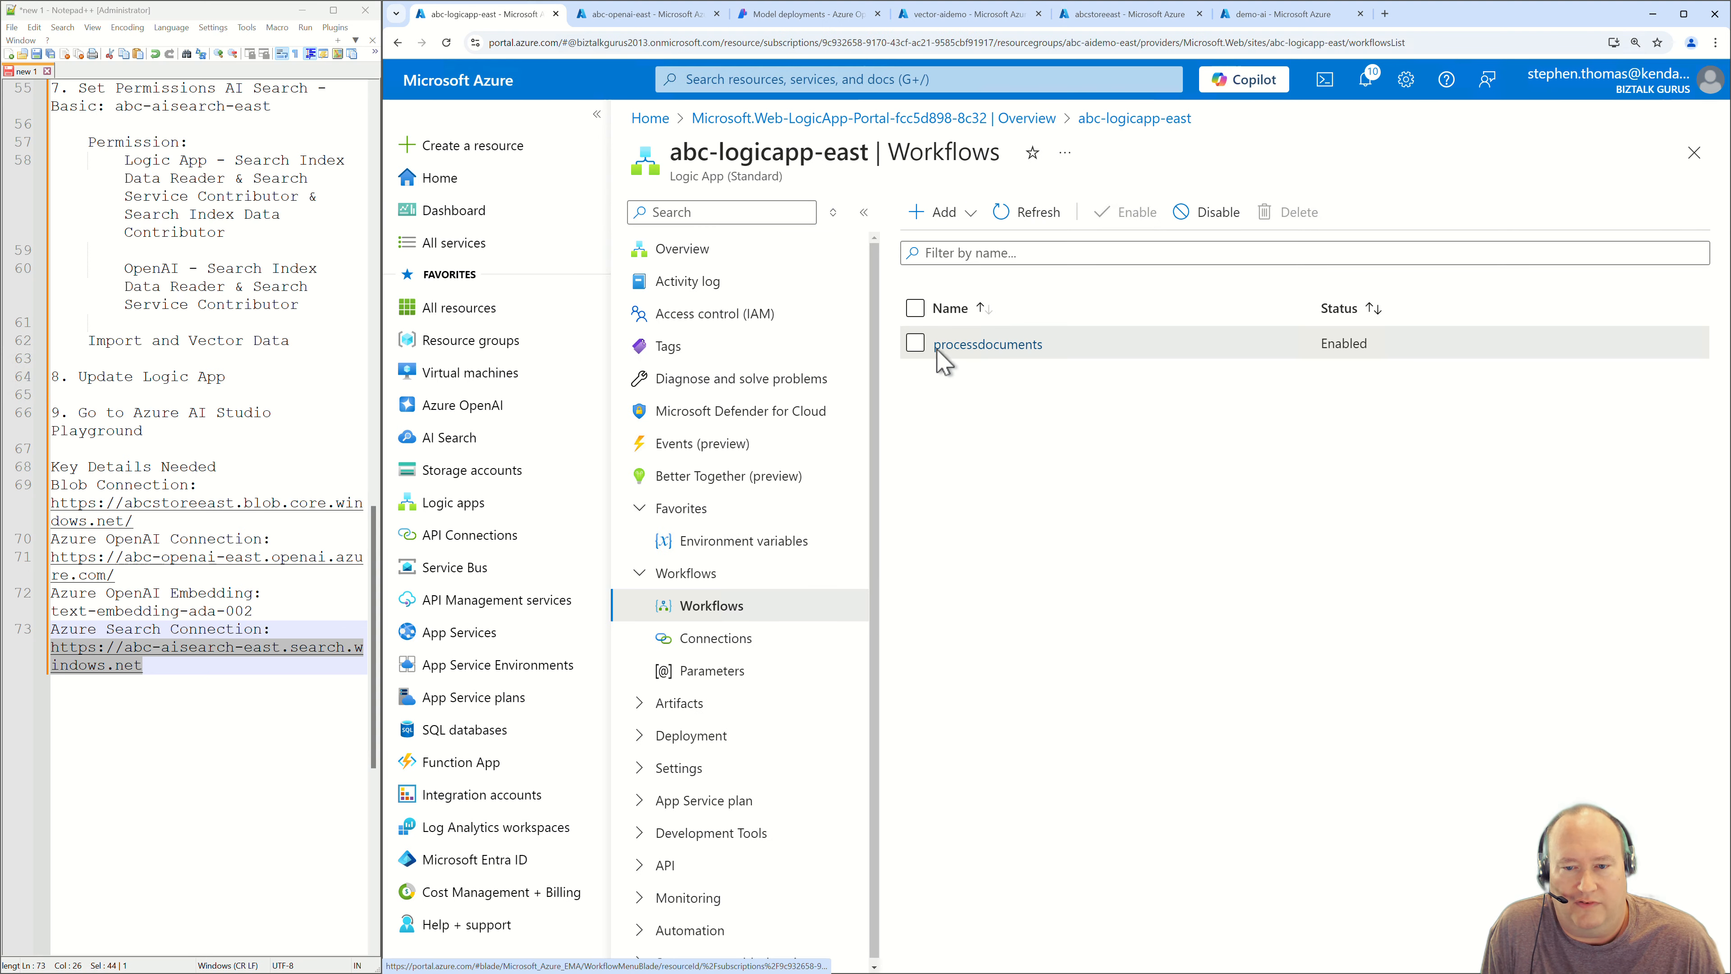
click(981, 345)
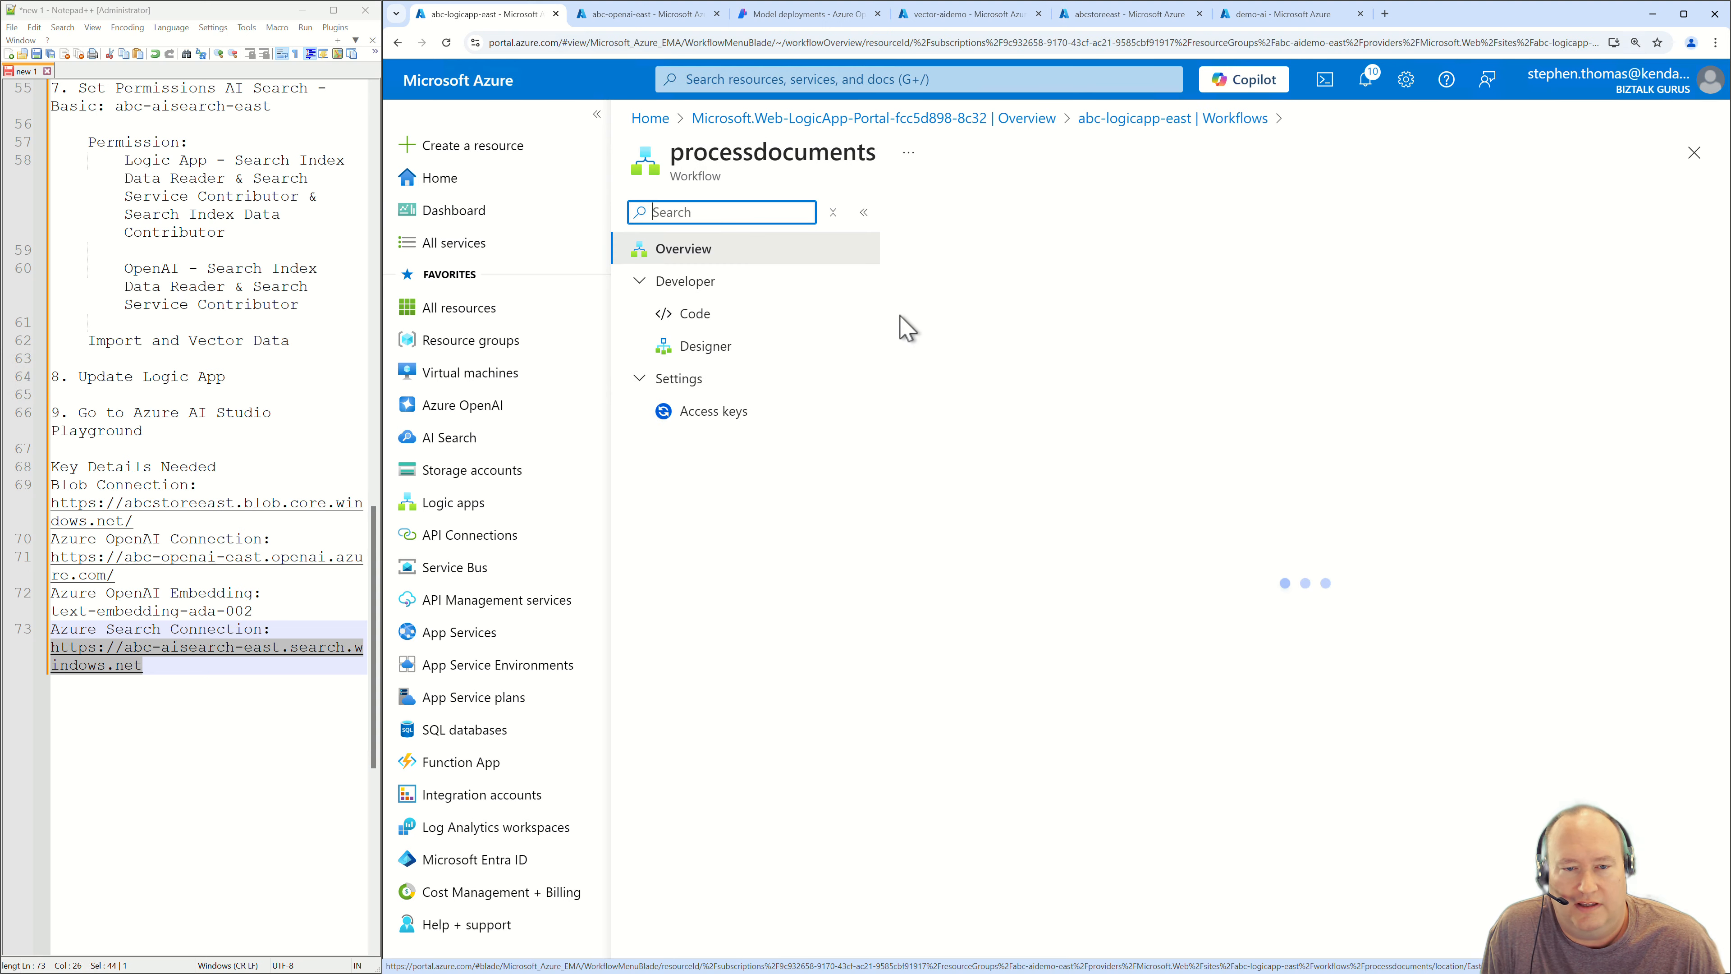
click(928, 225)
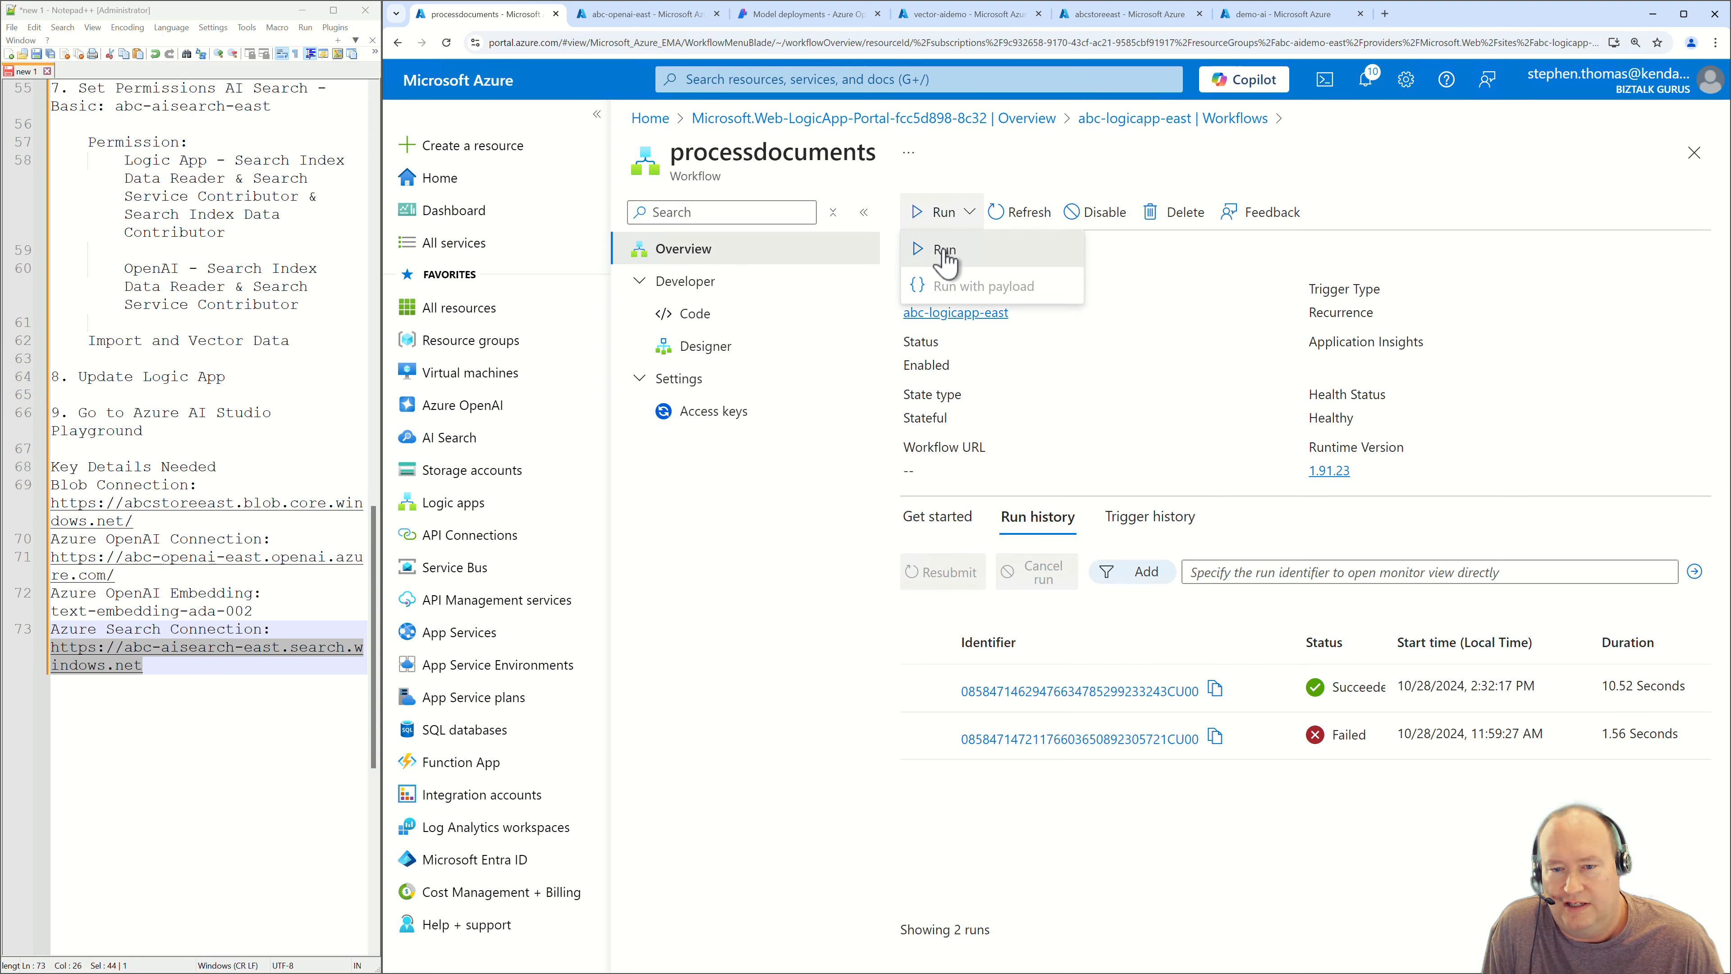
click(935, 246)
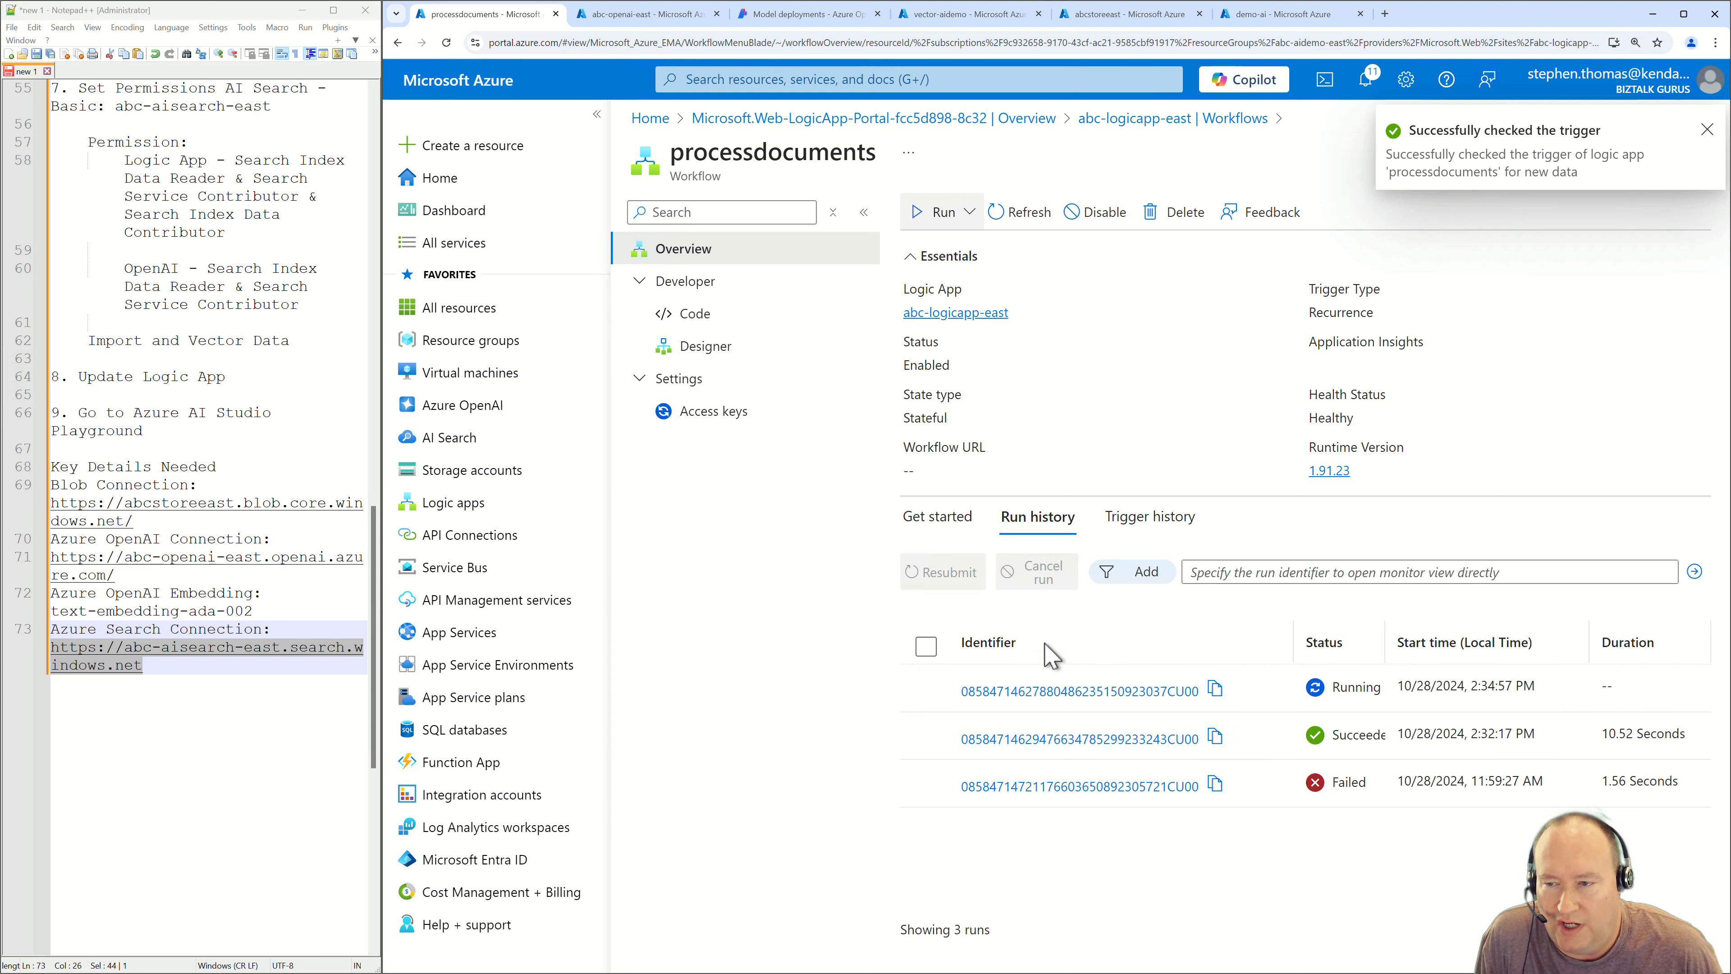
click(1020, 211)
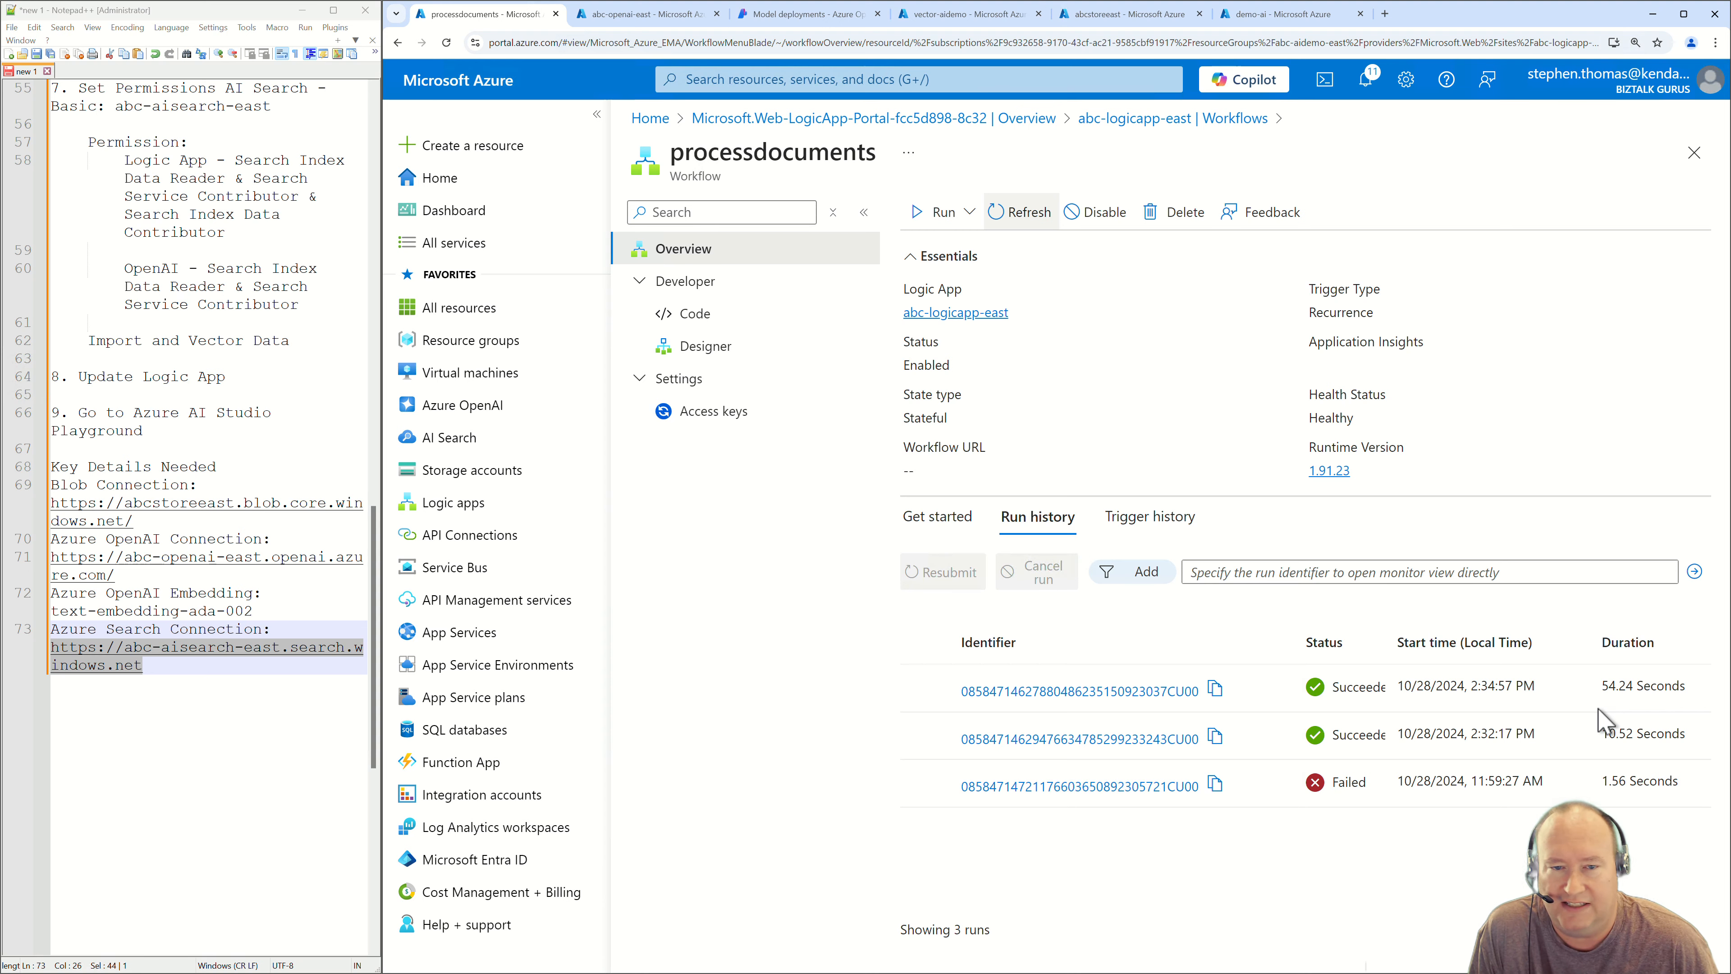
Refresh the vector-aidemo index statistics again to check that the newly processed documents were added.
click(640, 15)
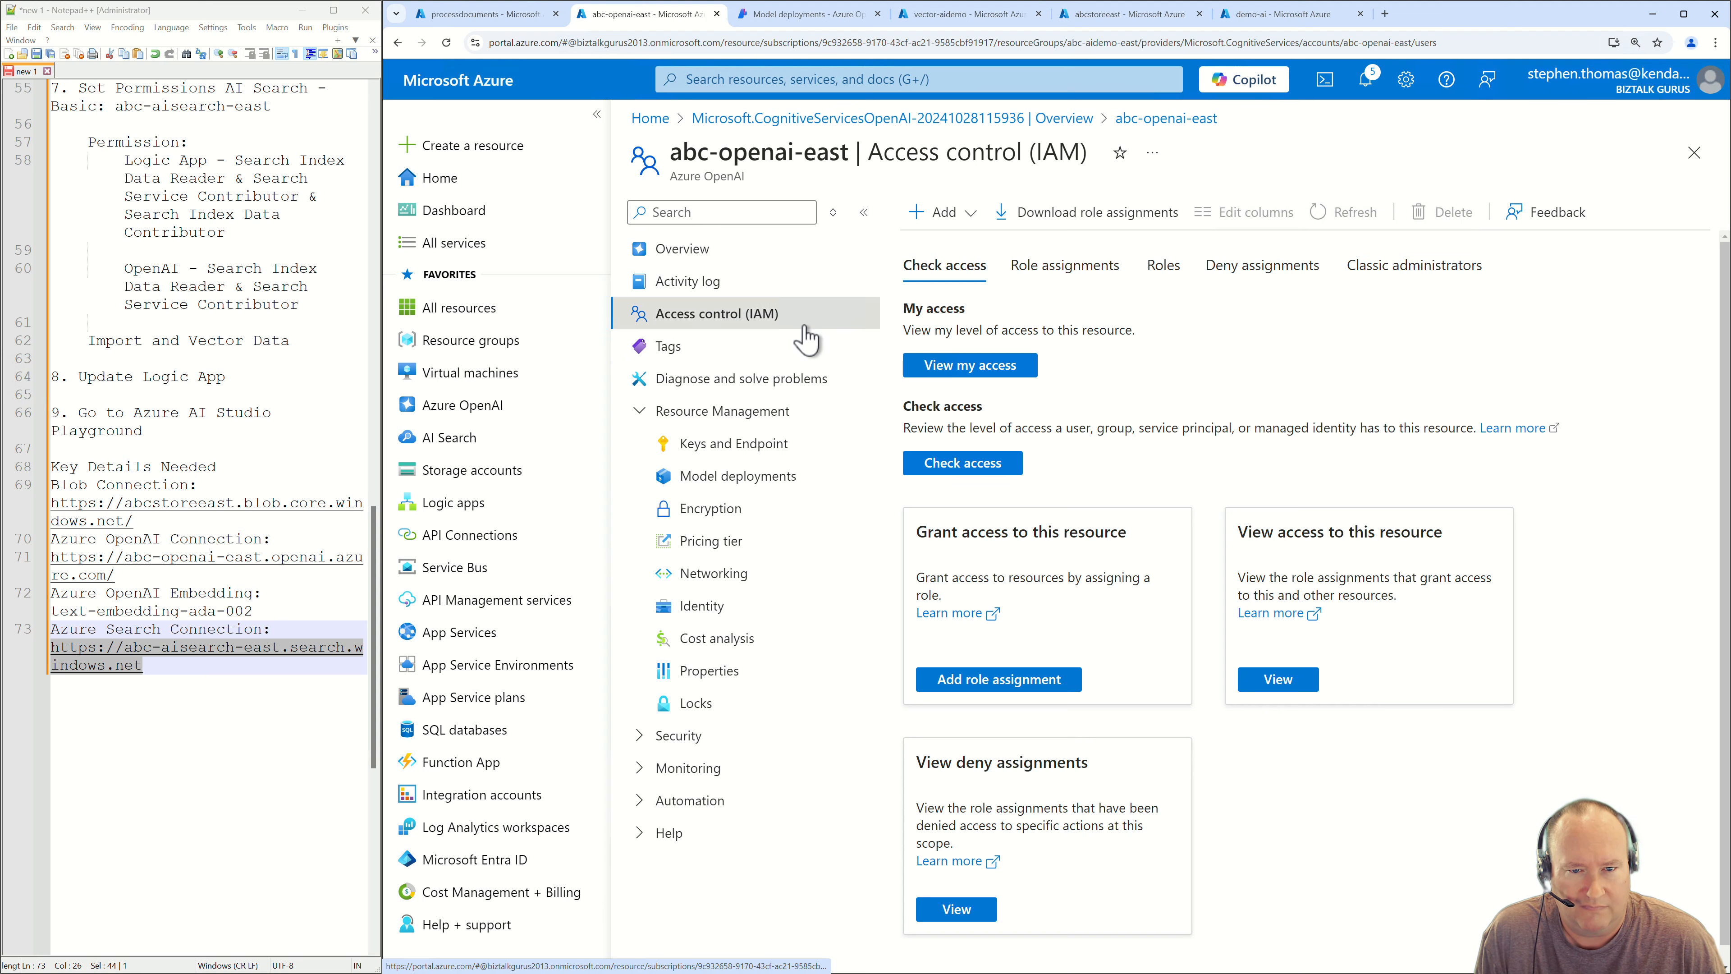
click(954, 15)
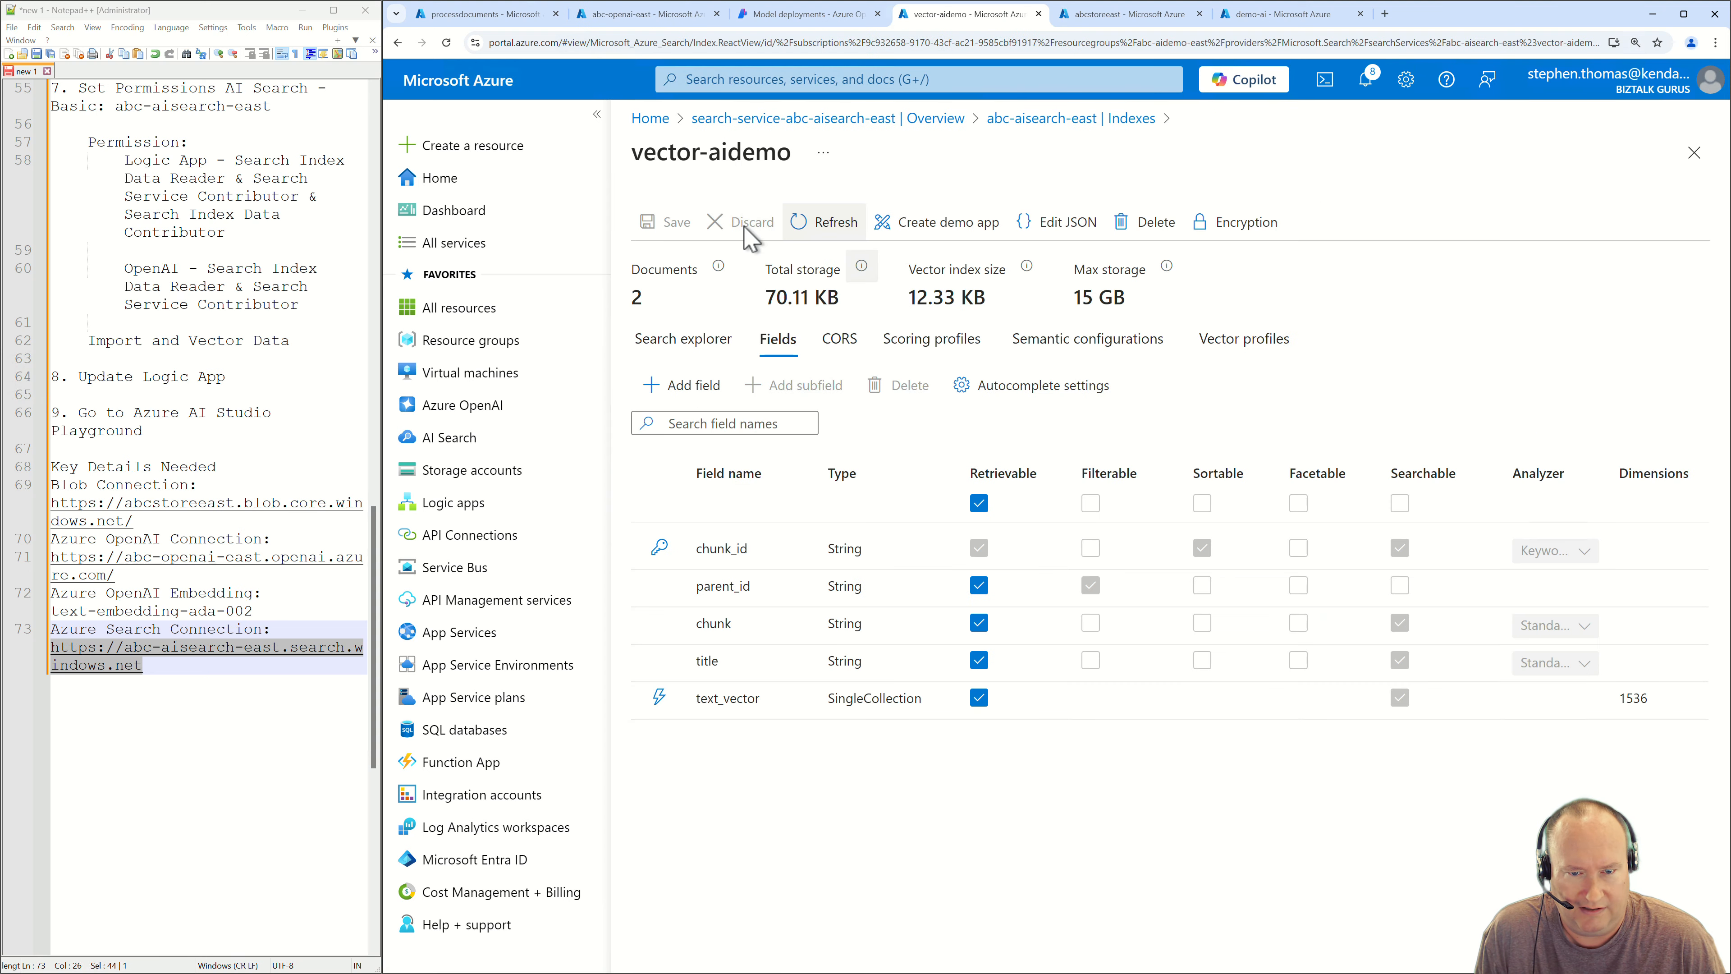
click(818, 234)
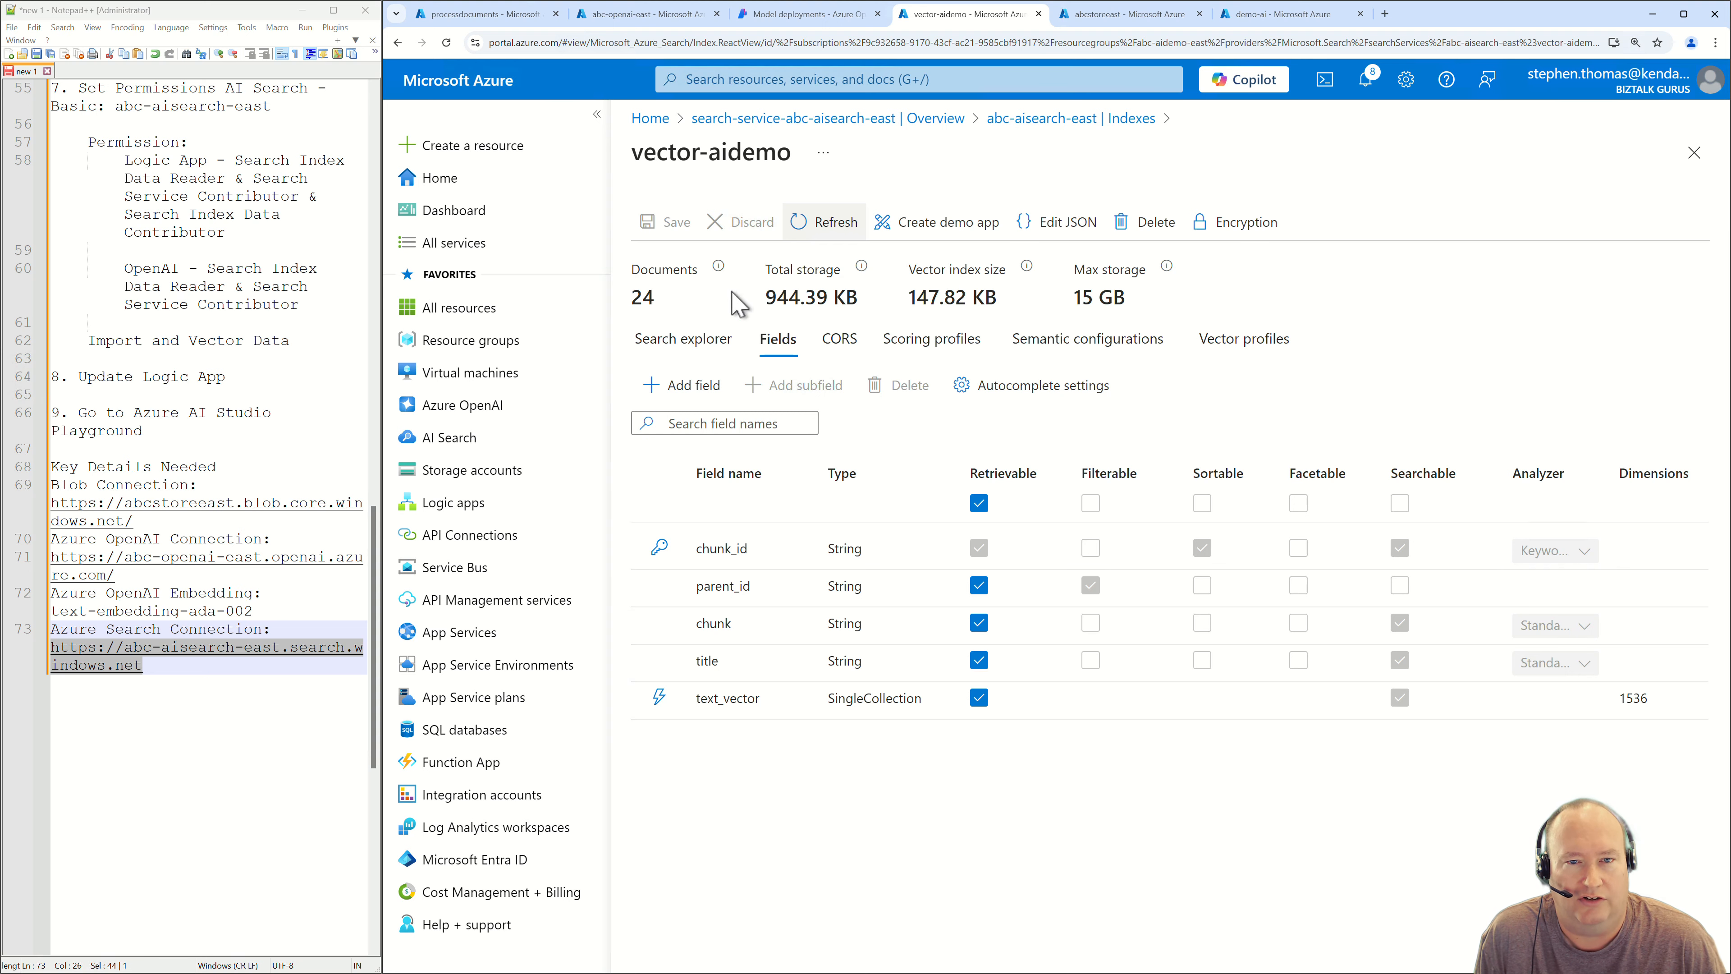
Switch to Azure OpenAI Studio's chat playground and ask the gpt-4 deployment "list hotels in dubai" without any added data source.
click(797, 13)
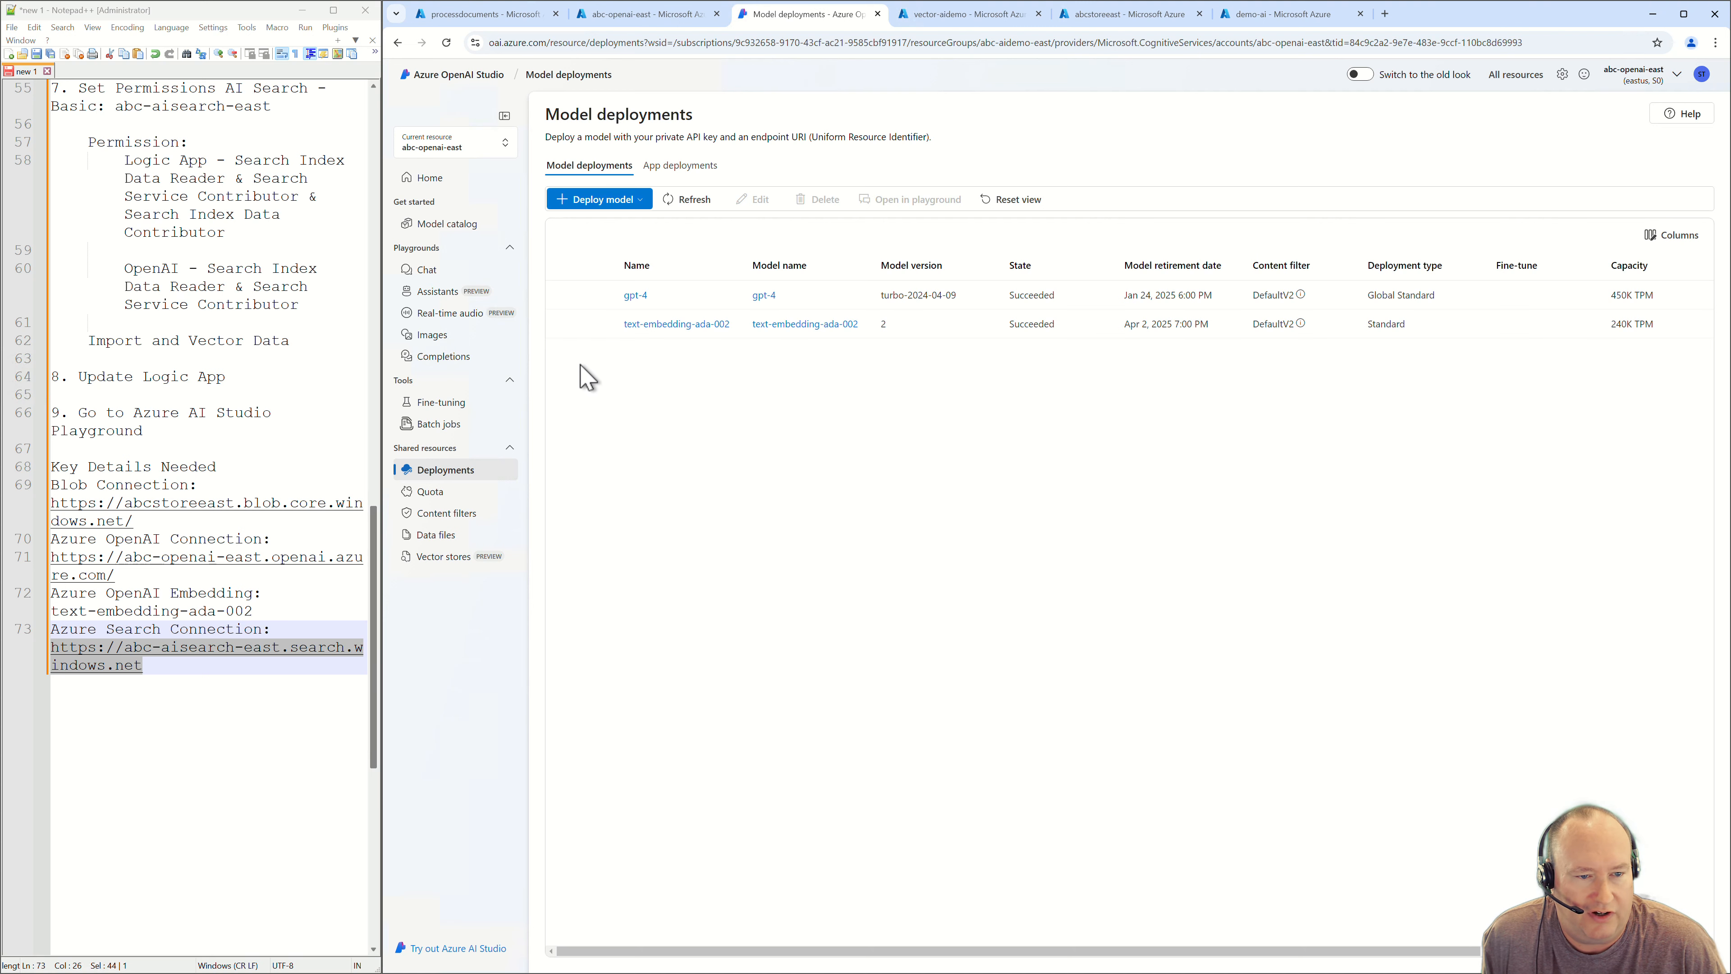
click(425, 271)
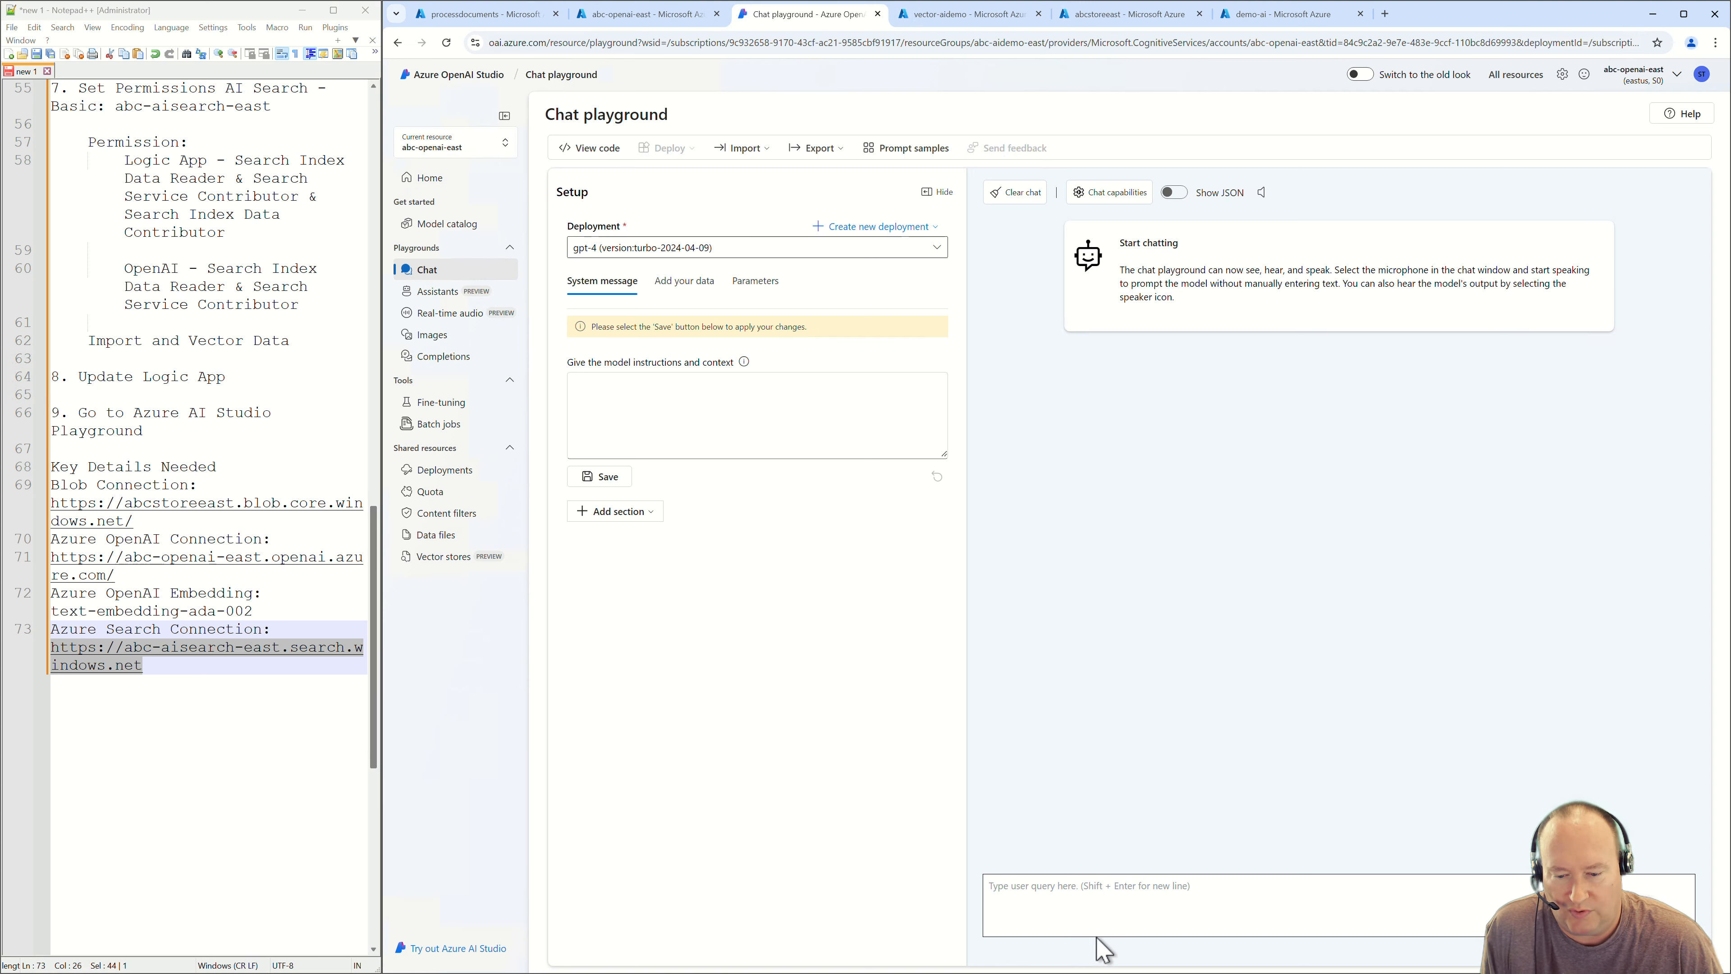
click(1083, 908)
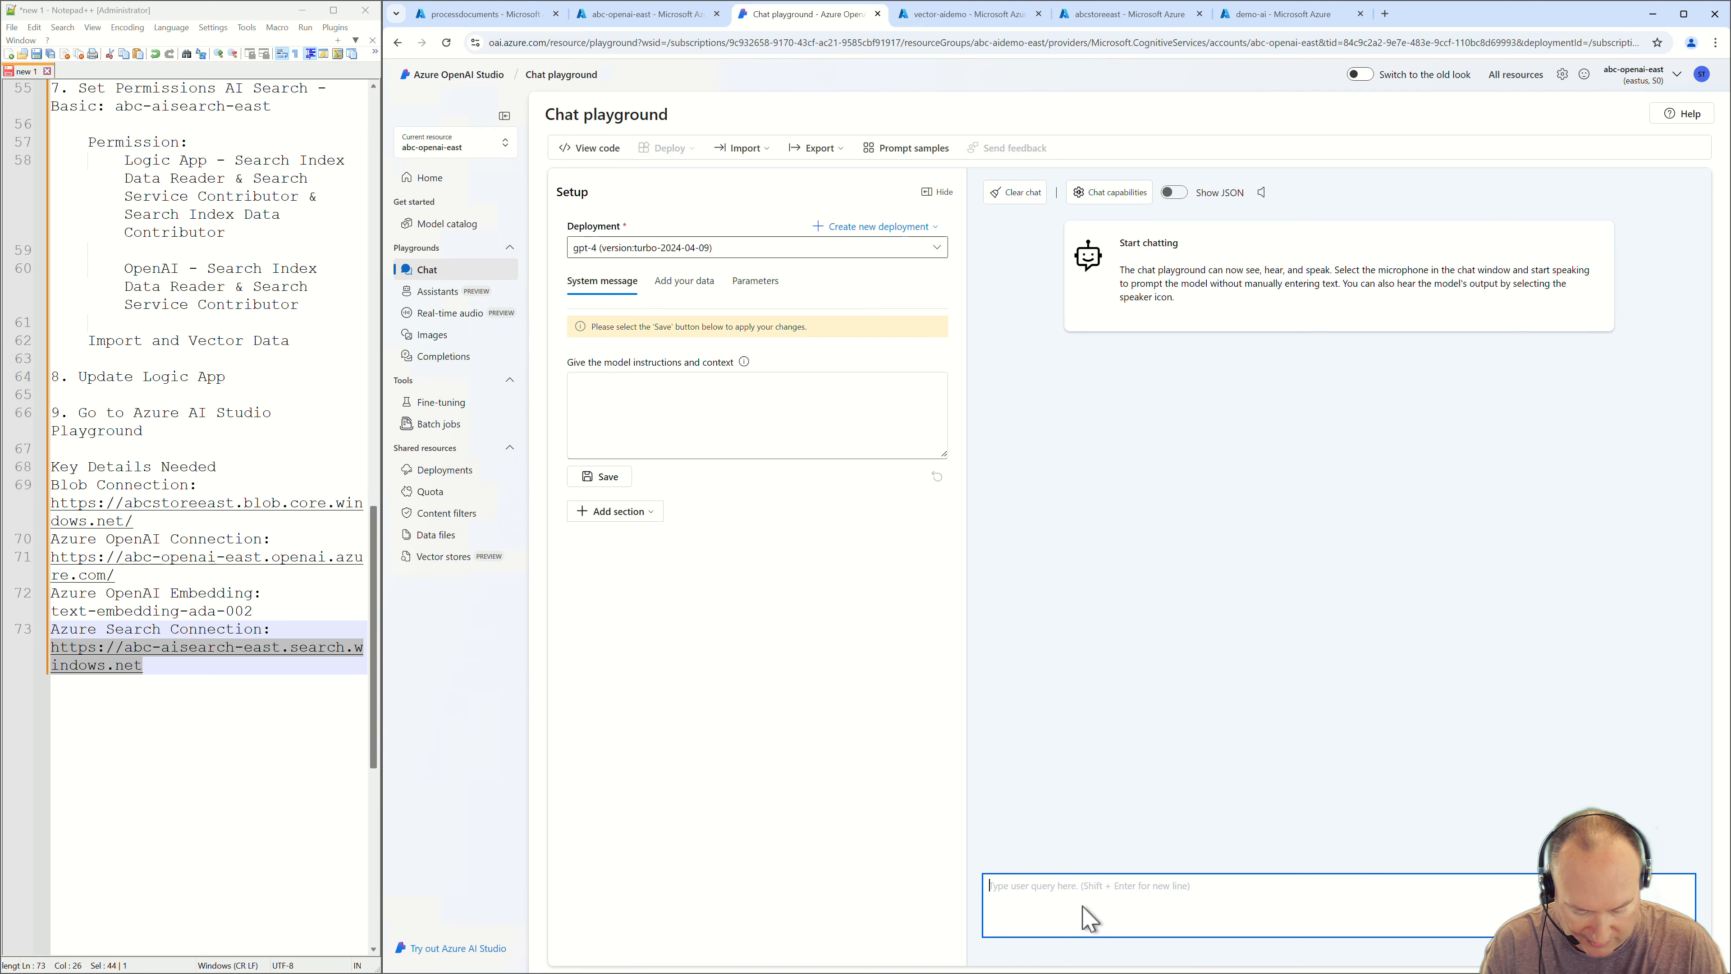
text(I)
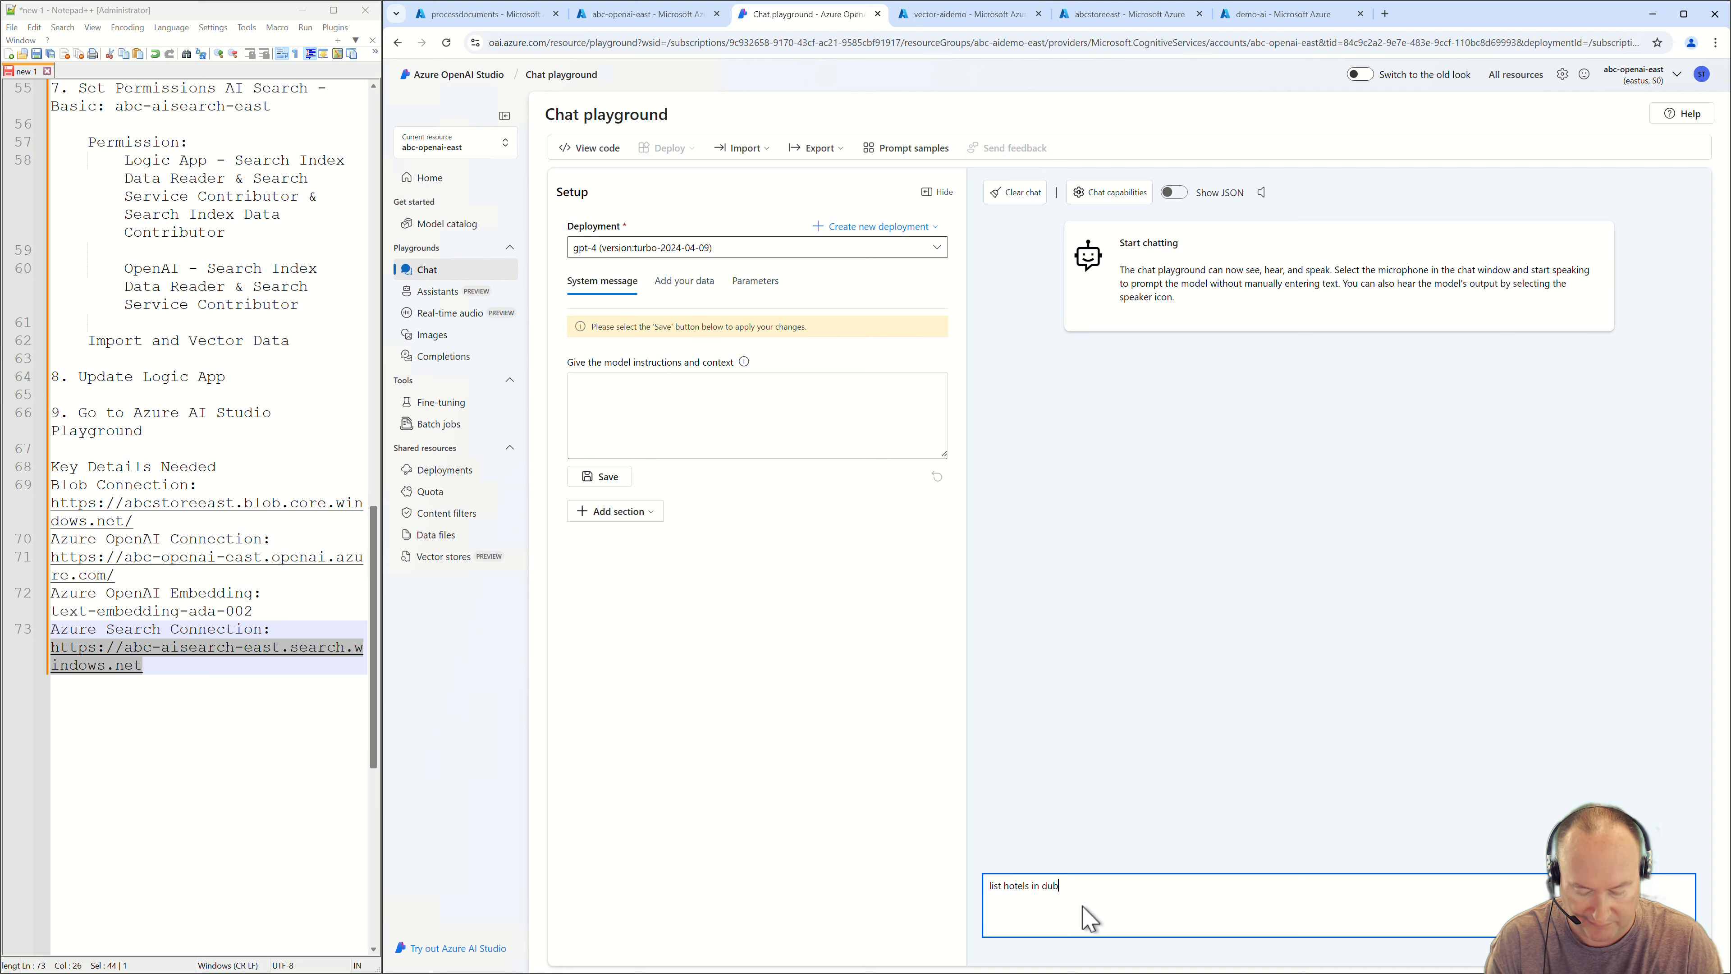
key(Return)
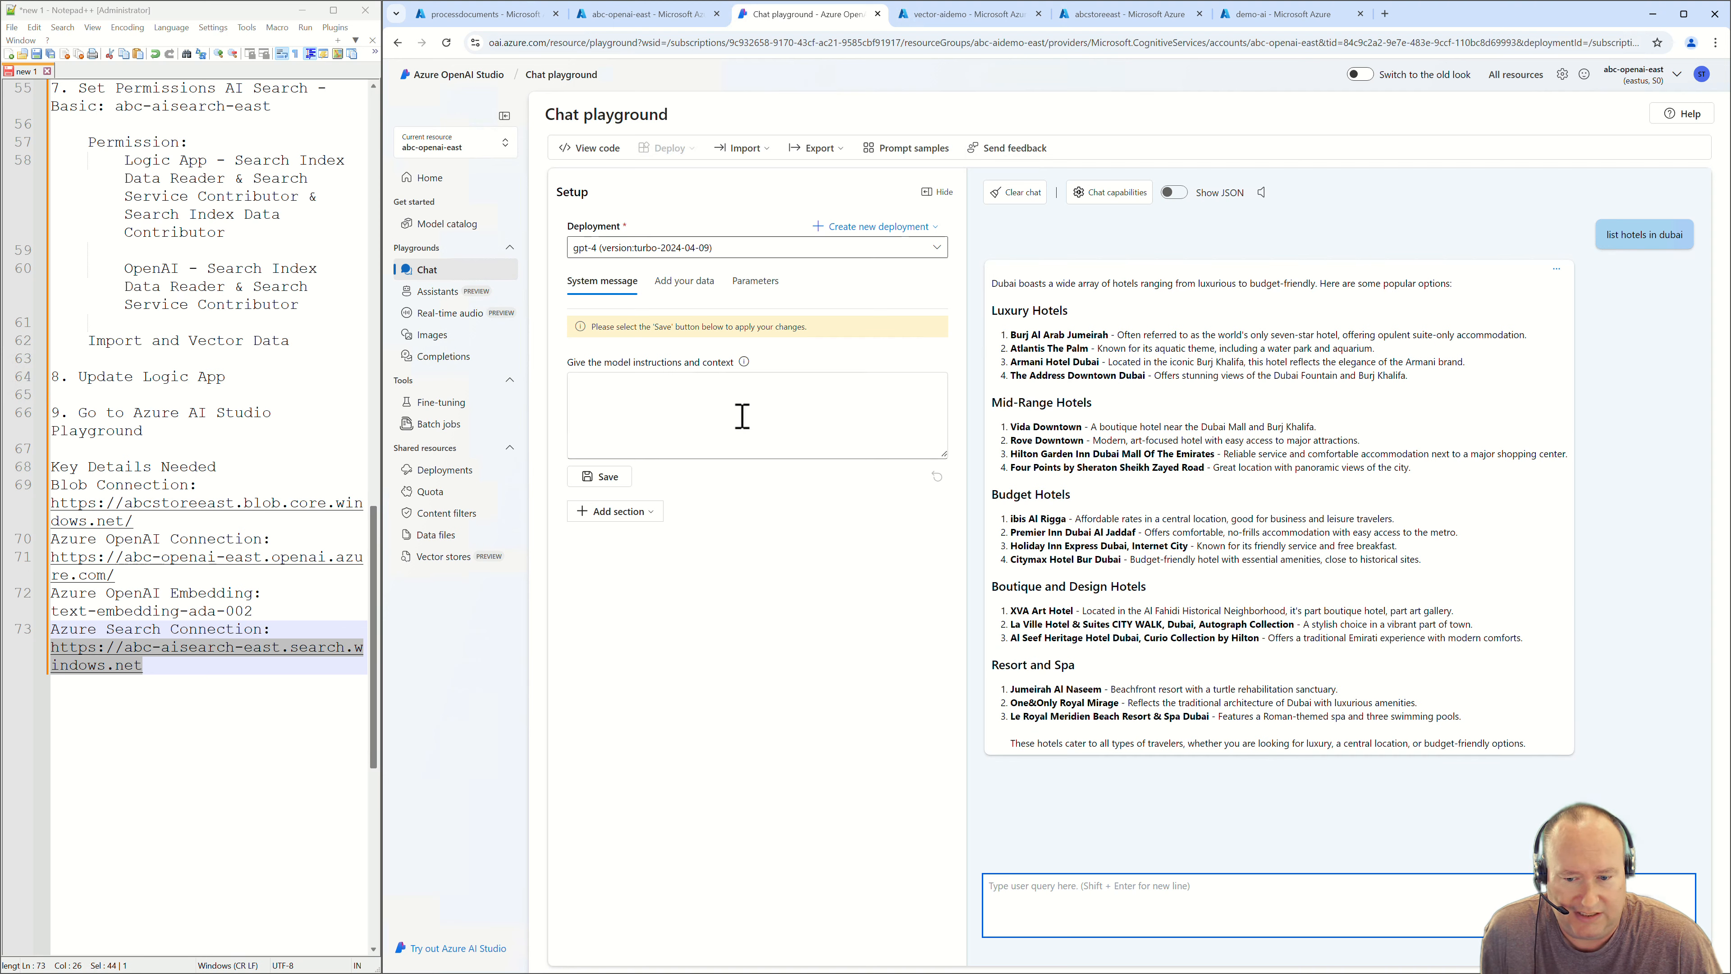
Start adding an Azure AI Search data source to the playground, using the abc-aisearch-east service and the vector-aidemo index.
click(671, 289)
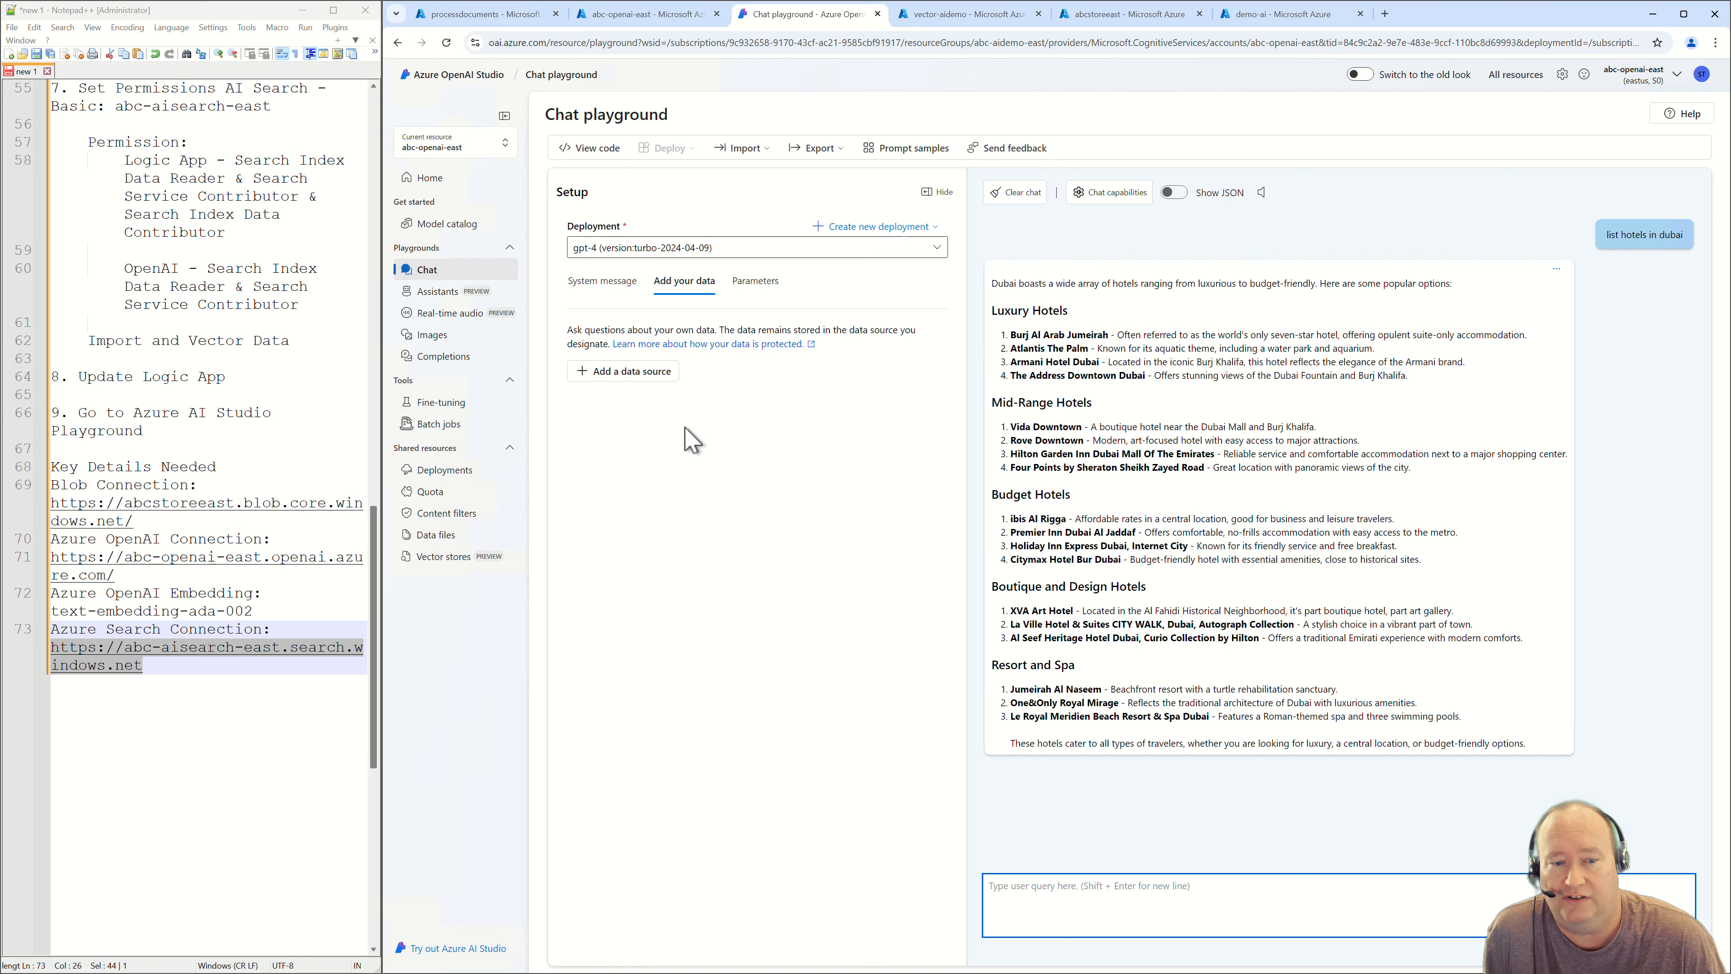
click(619, 374)
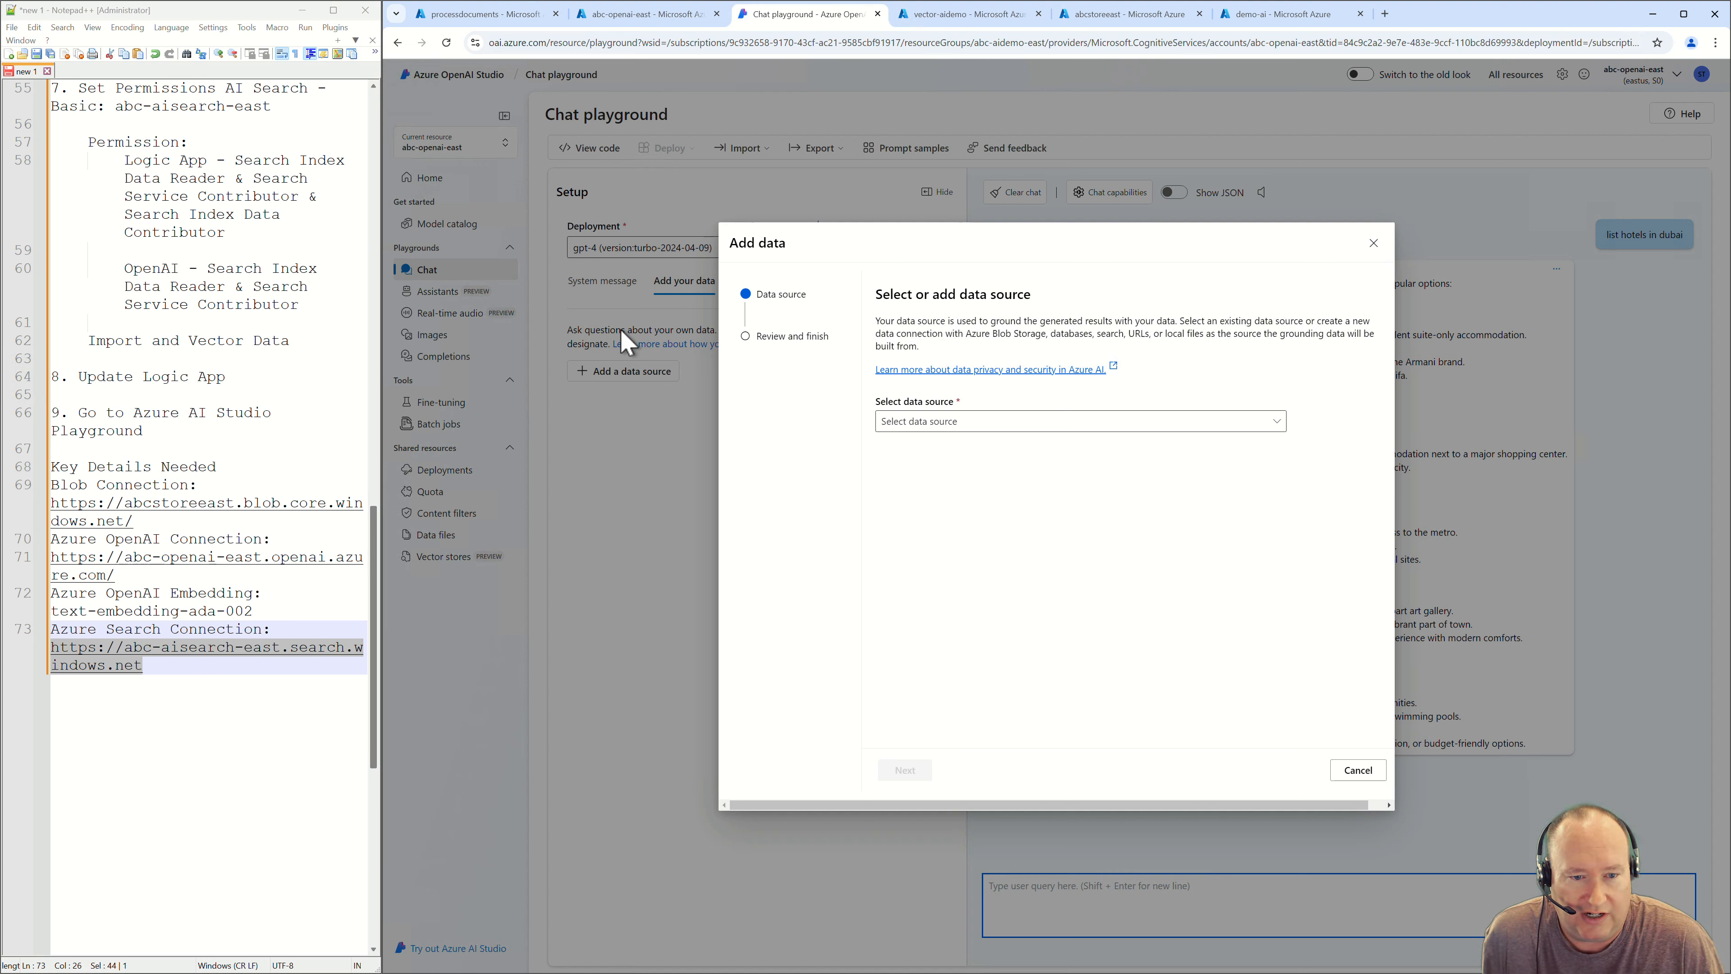
click(943, 423)
click(906, 445)
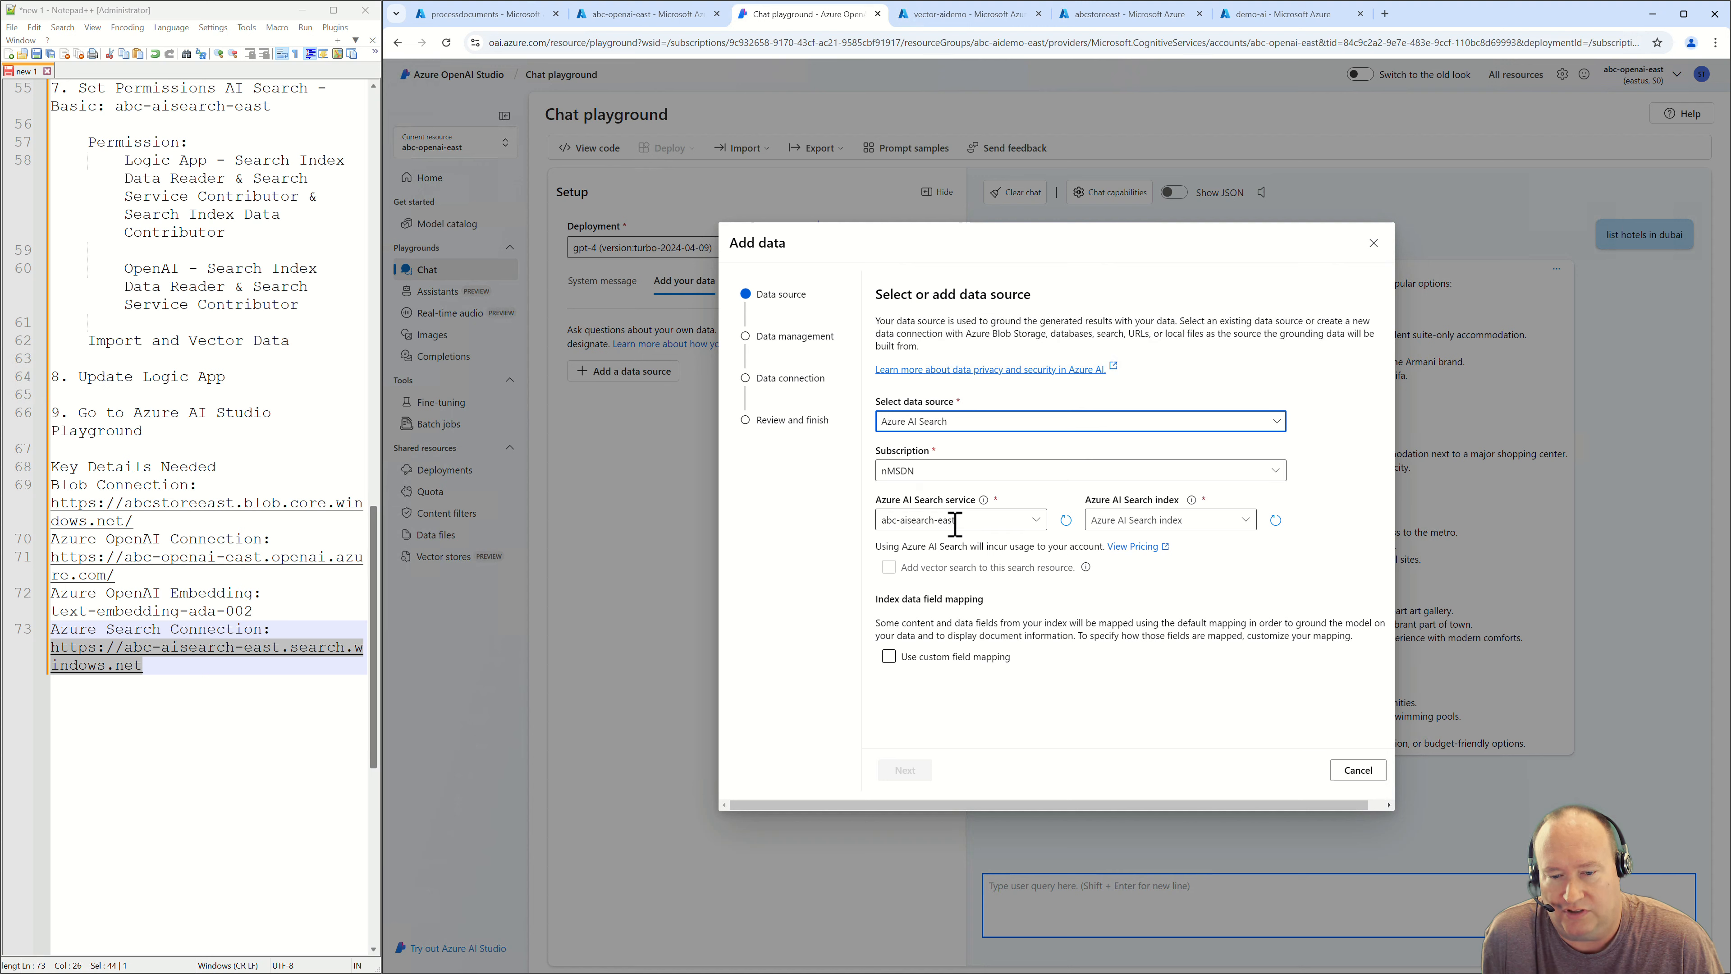
click(1243, 521)
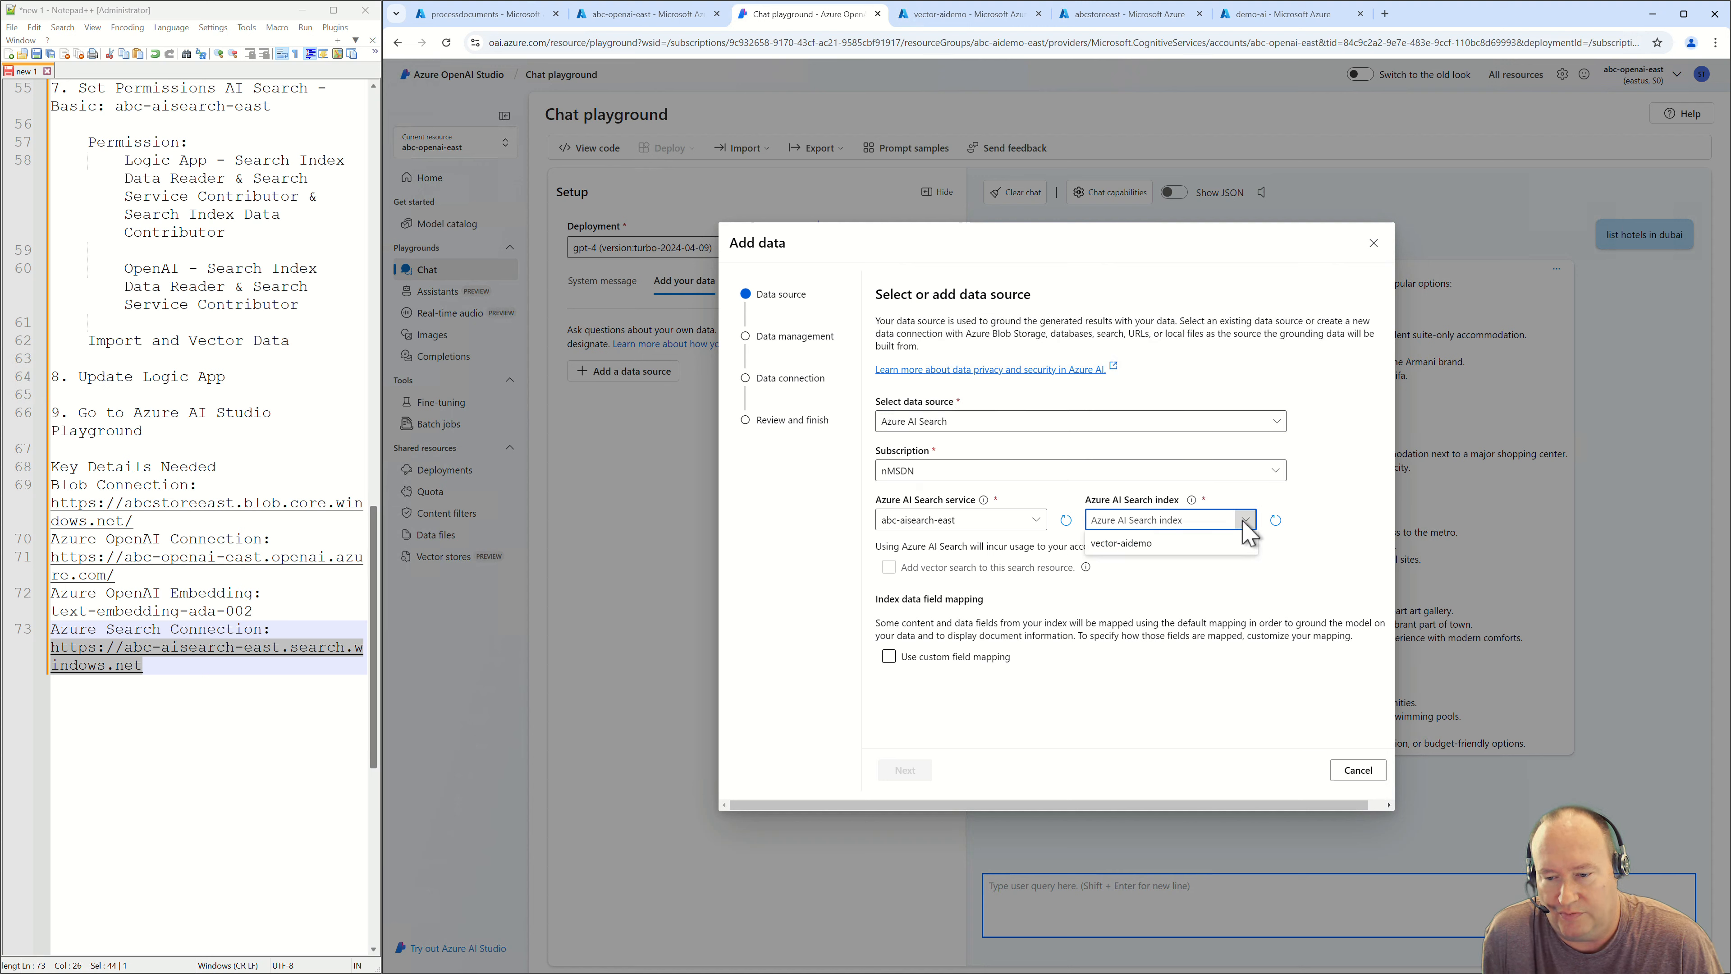
click(1155, 550)
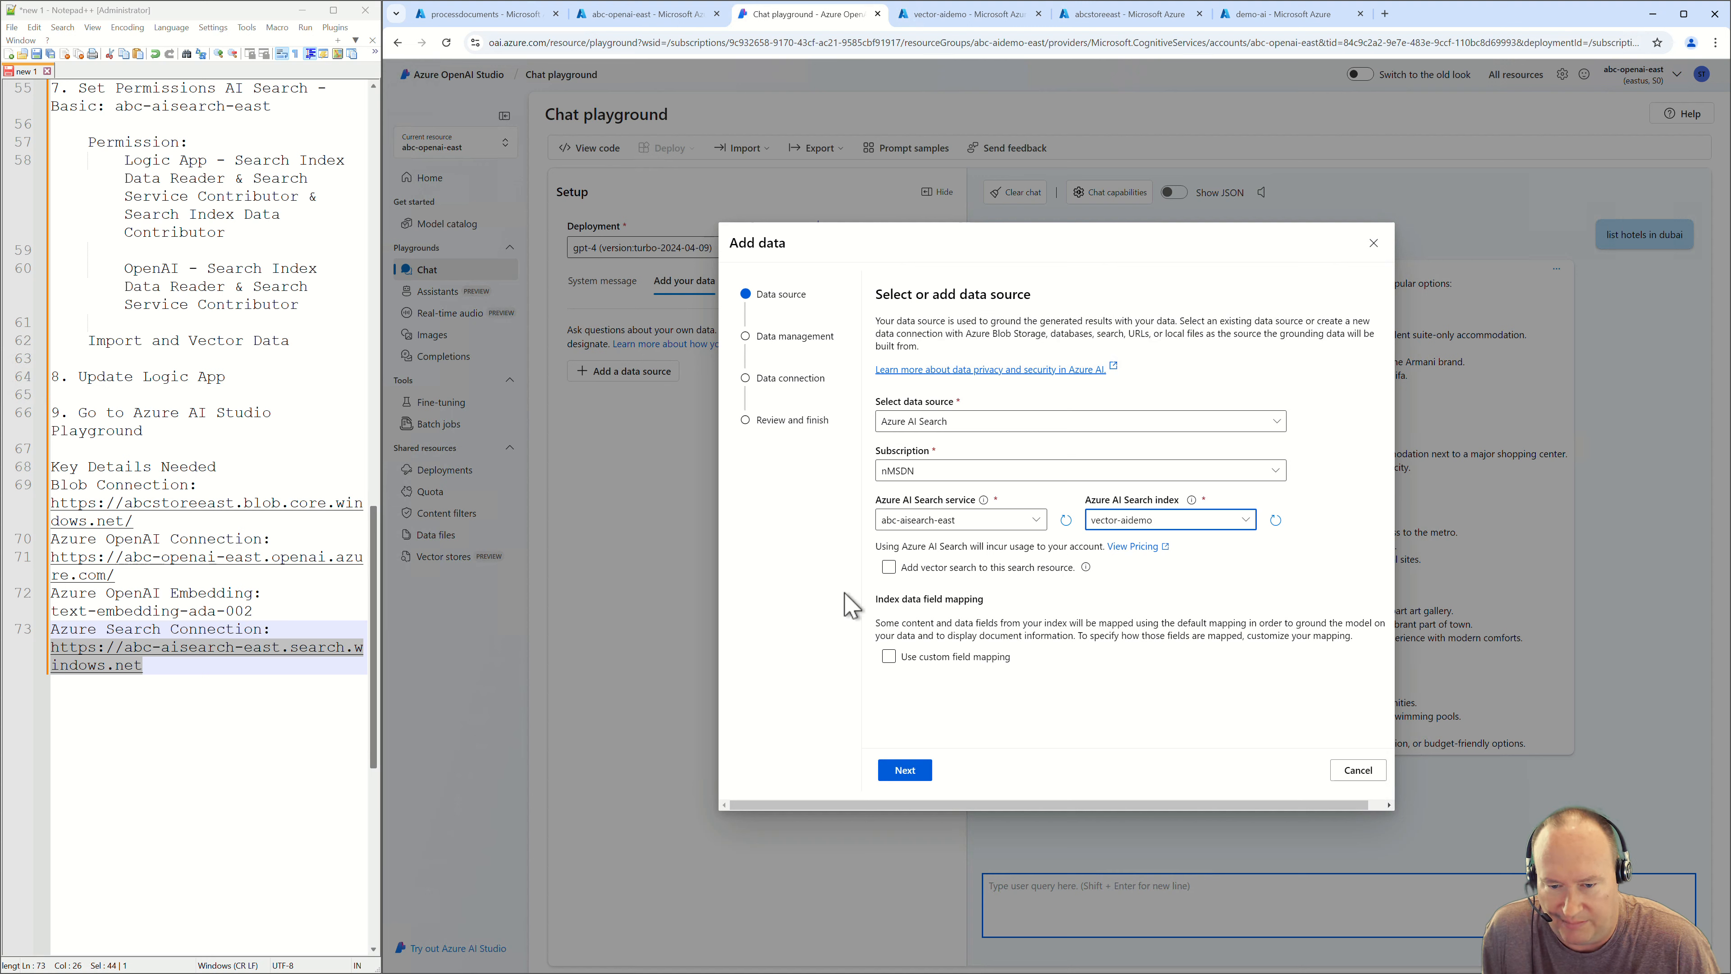
Add vector search to the search resource with the Azure OpenAI - text-embedding-ada-002 embedding model and continue to data management.
click(888, 567)
click(889, 567)
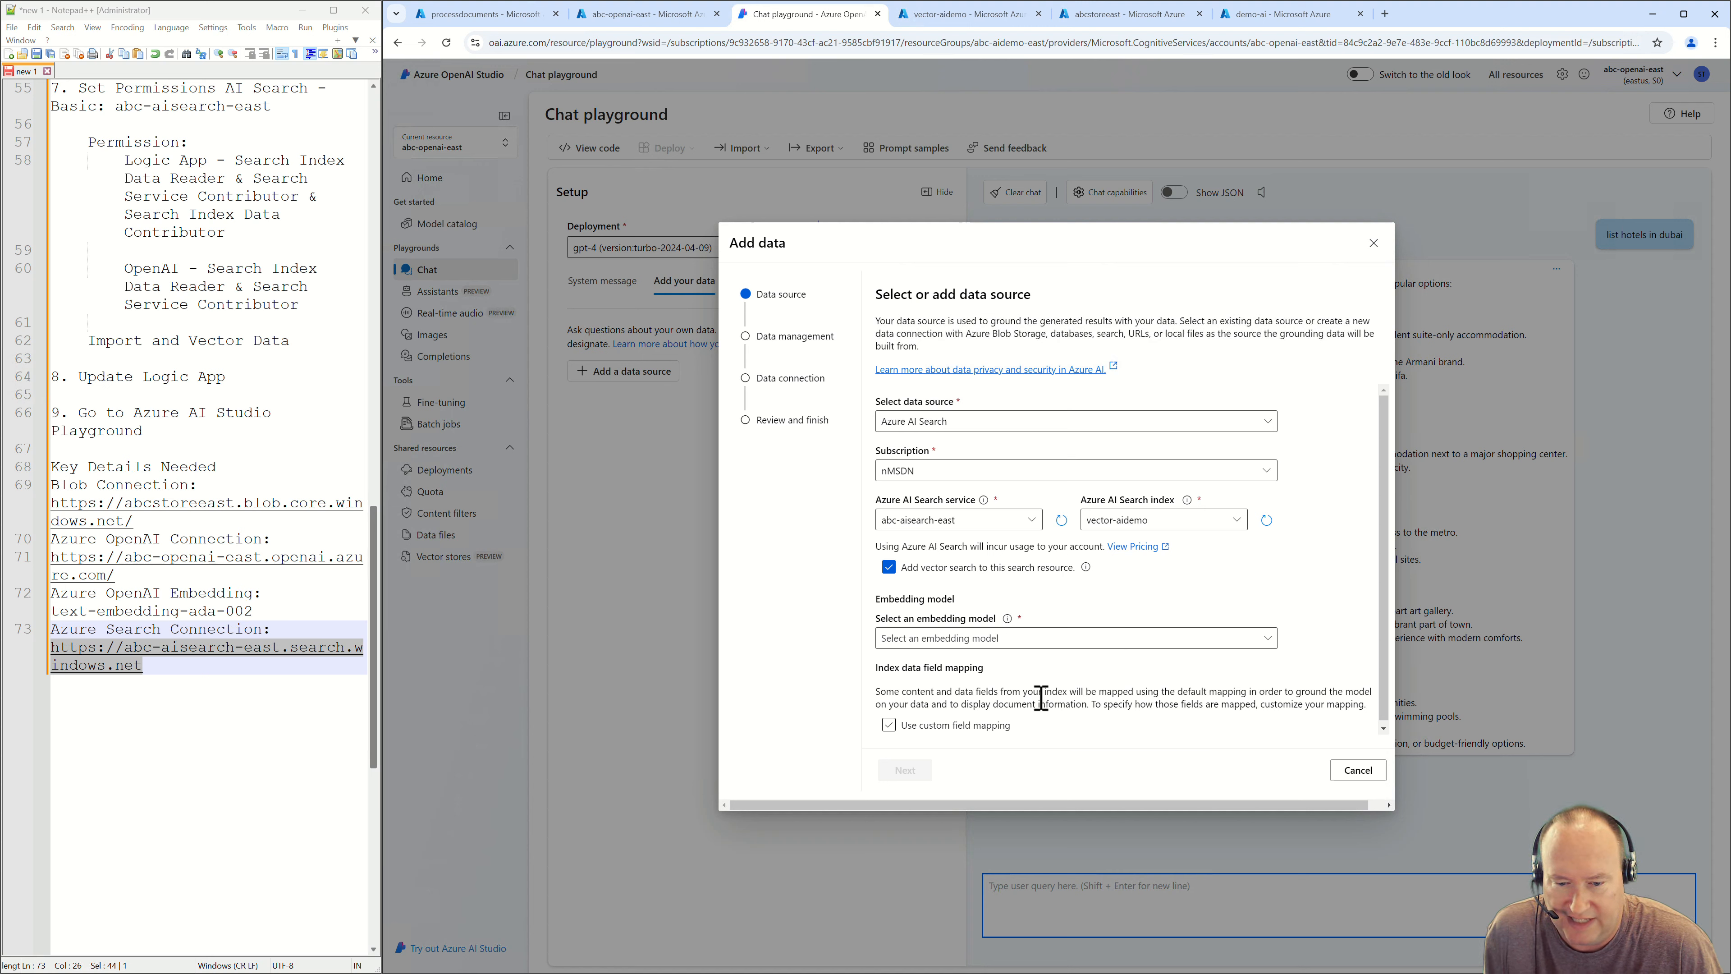
click(995, 643)
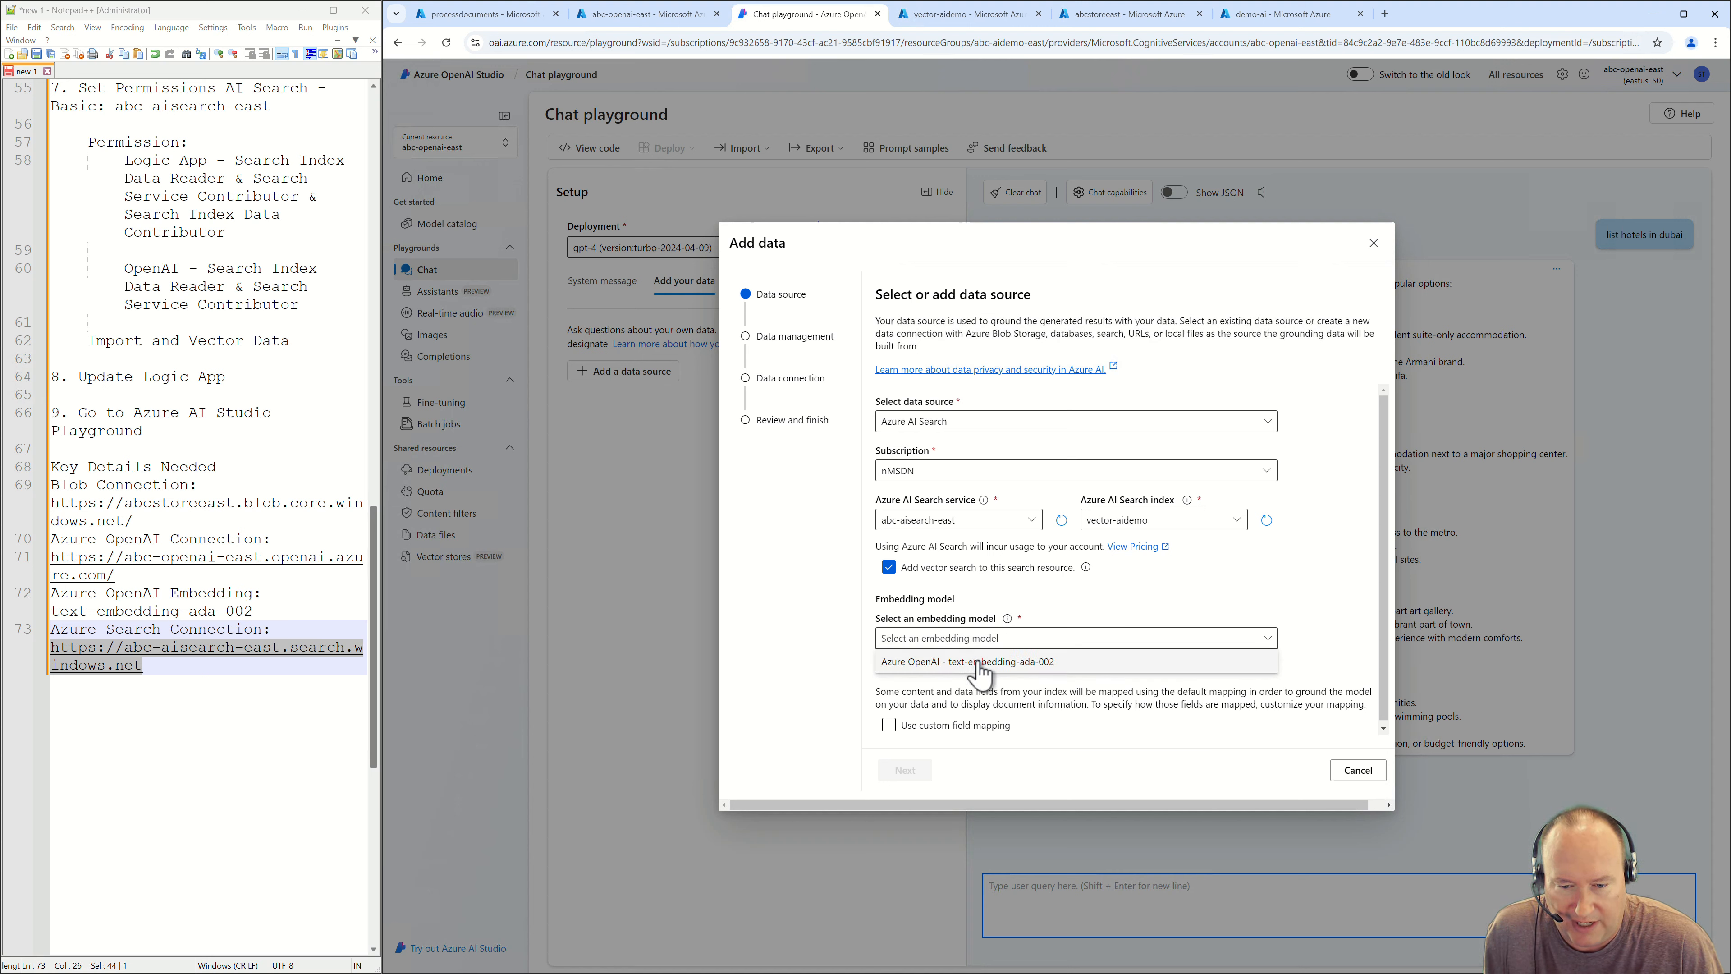
click(958, 665)
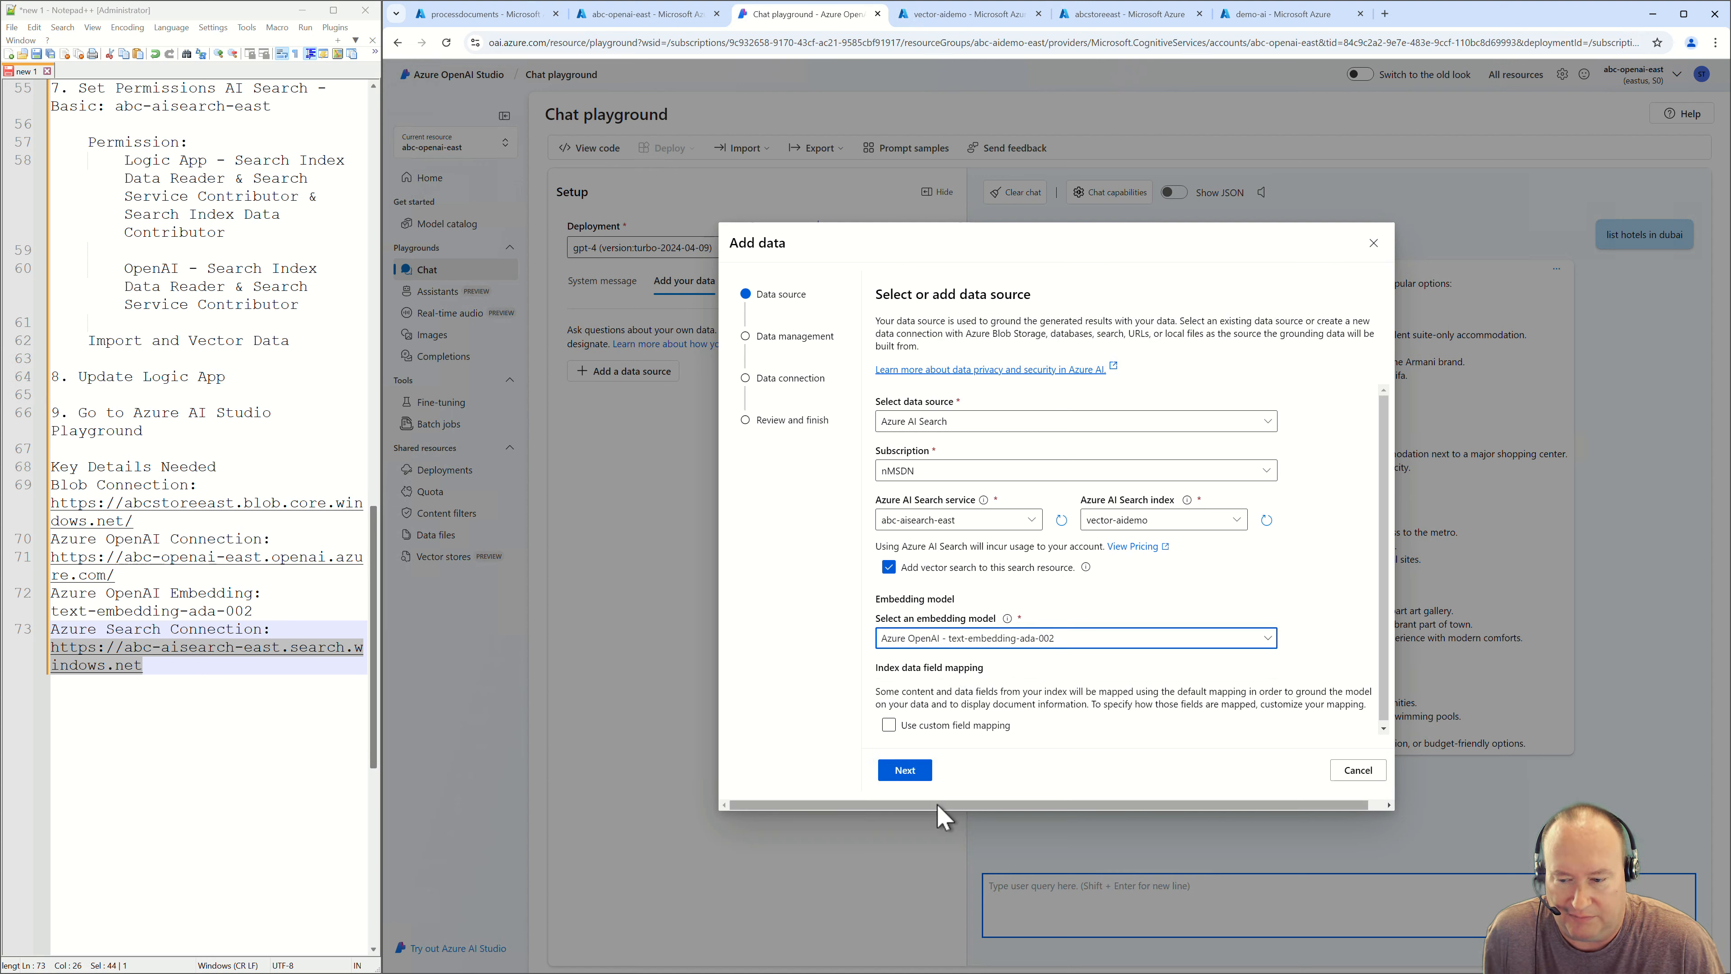
click(910, 772)
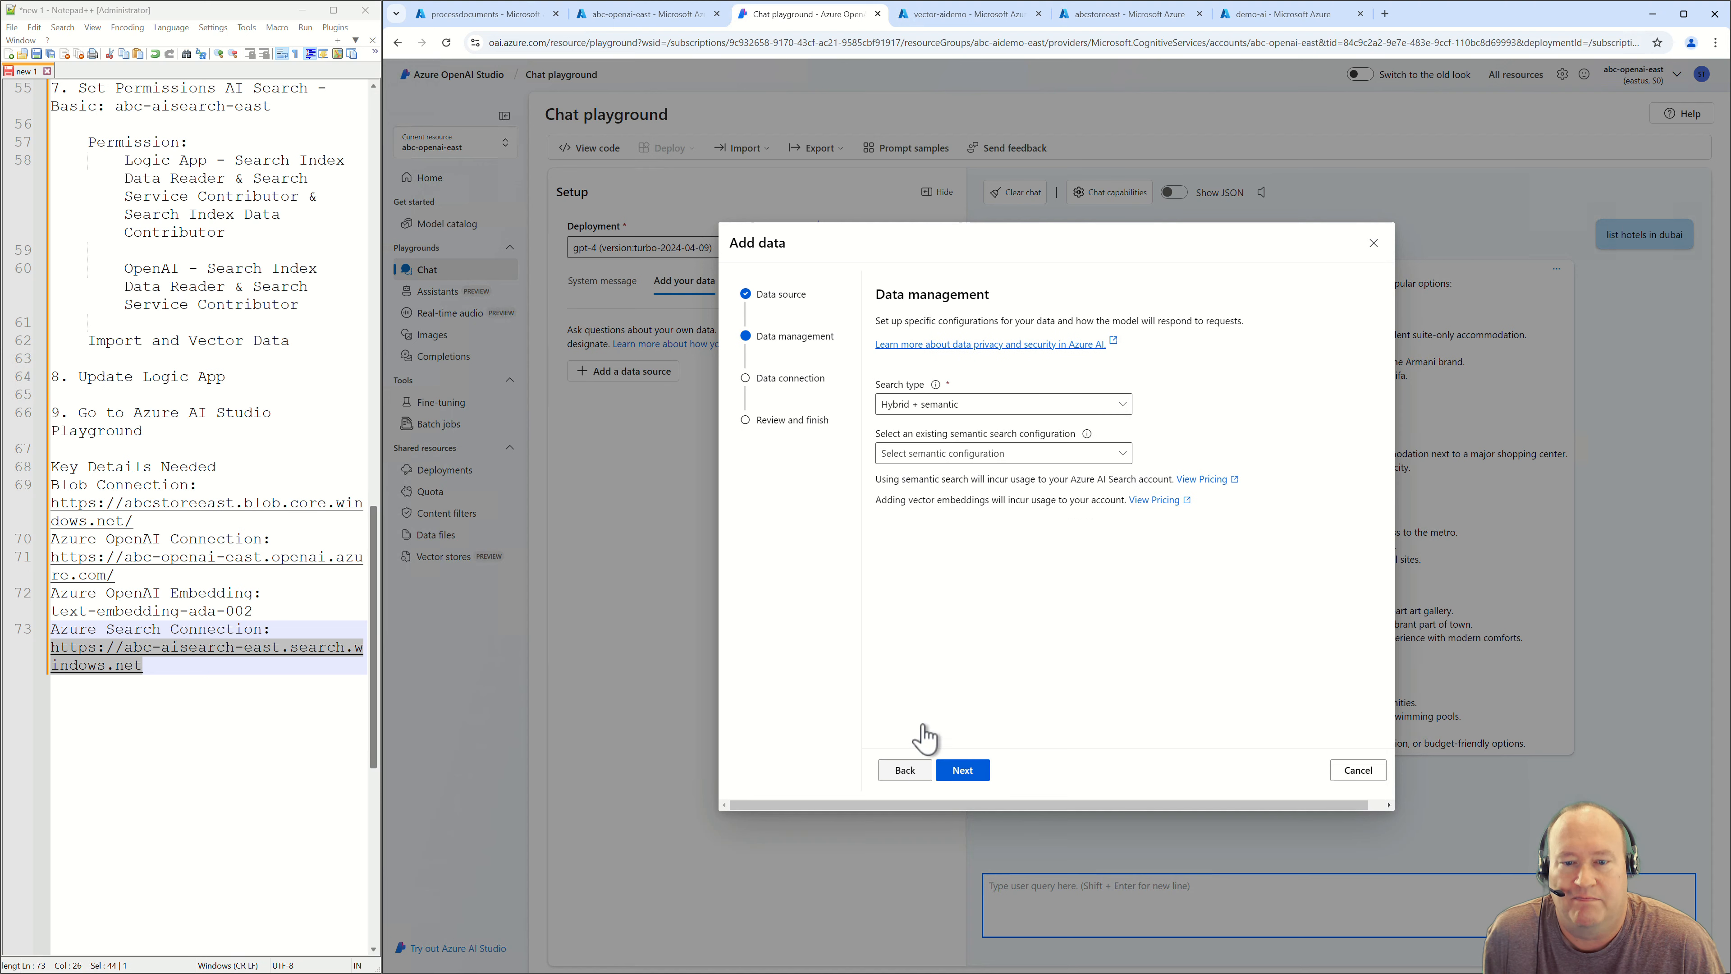
Choose vector-aidemo-semantic-configuration for the Hybrid + semantic search, keep system assigned managed identity authentication, and save the data source.
click(951, 454)
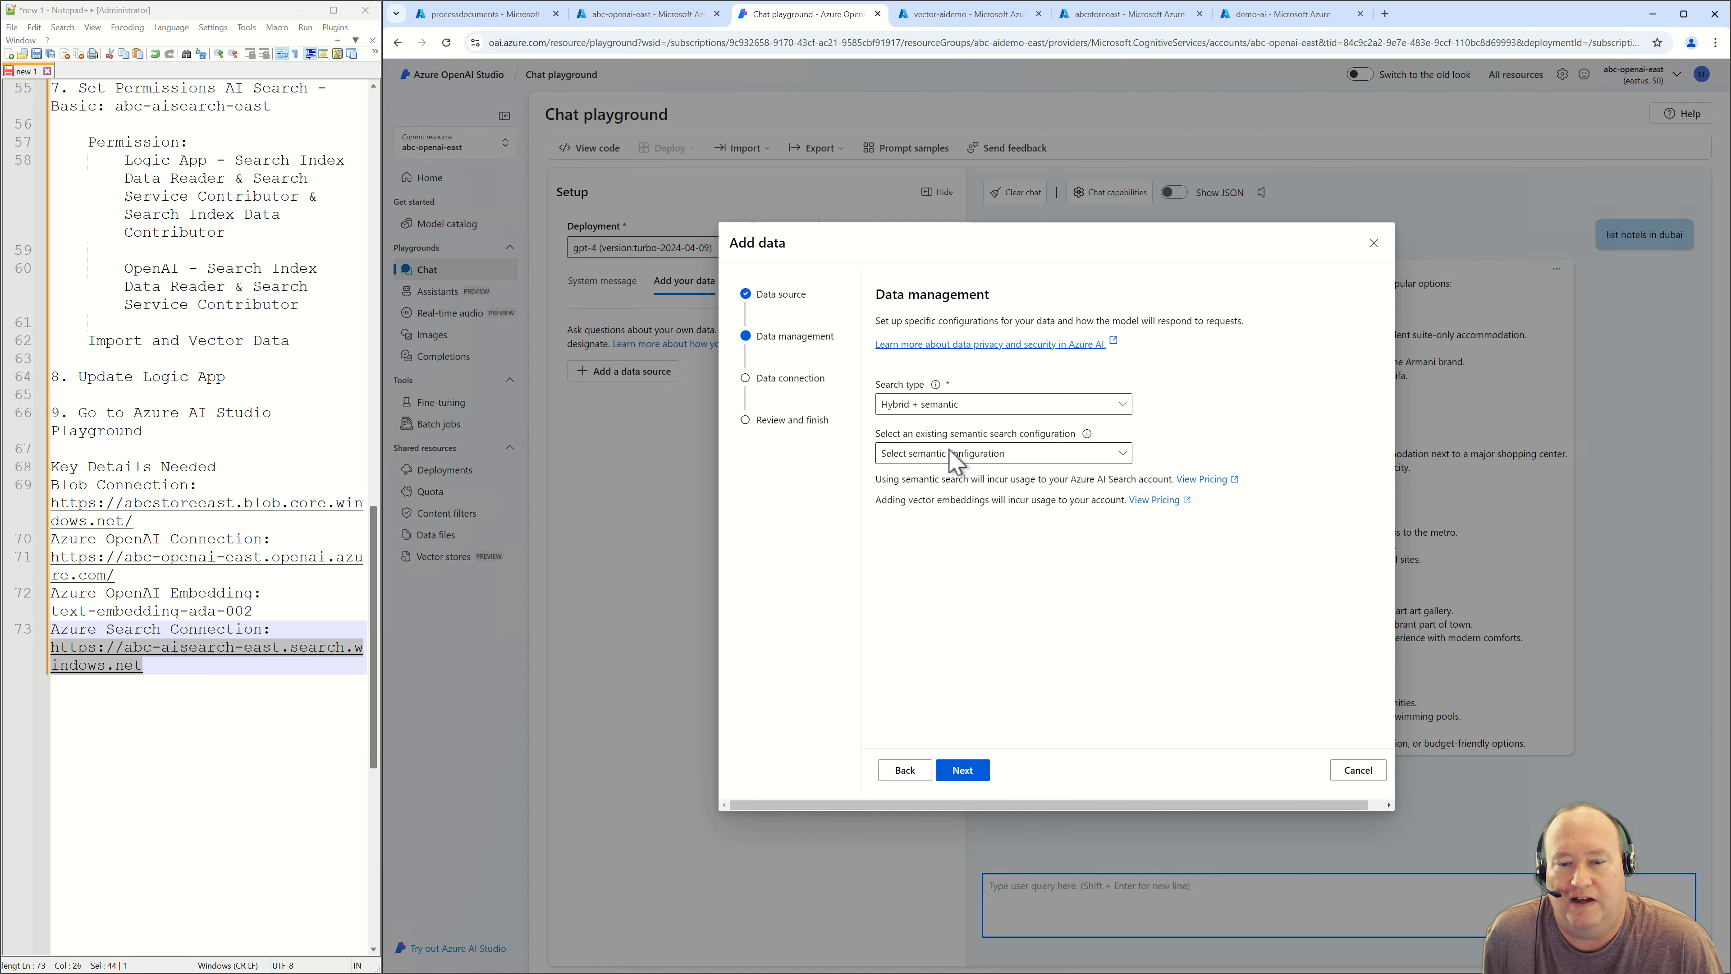
click(937, 476)
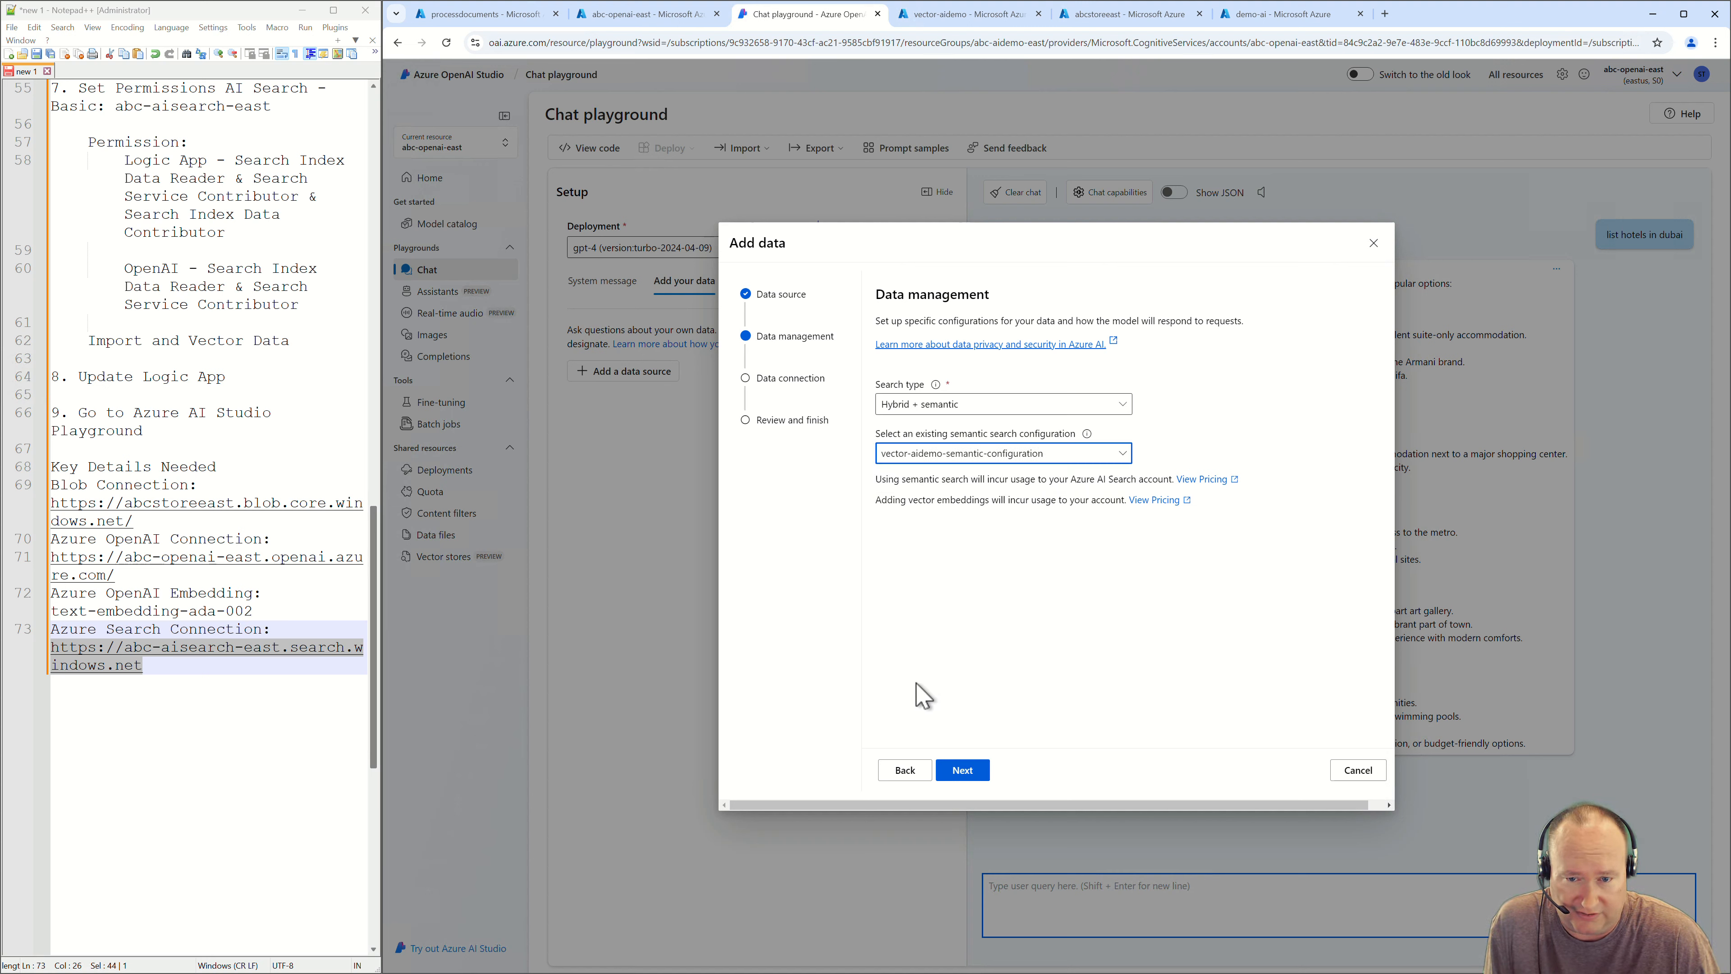
click(959, 770)
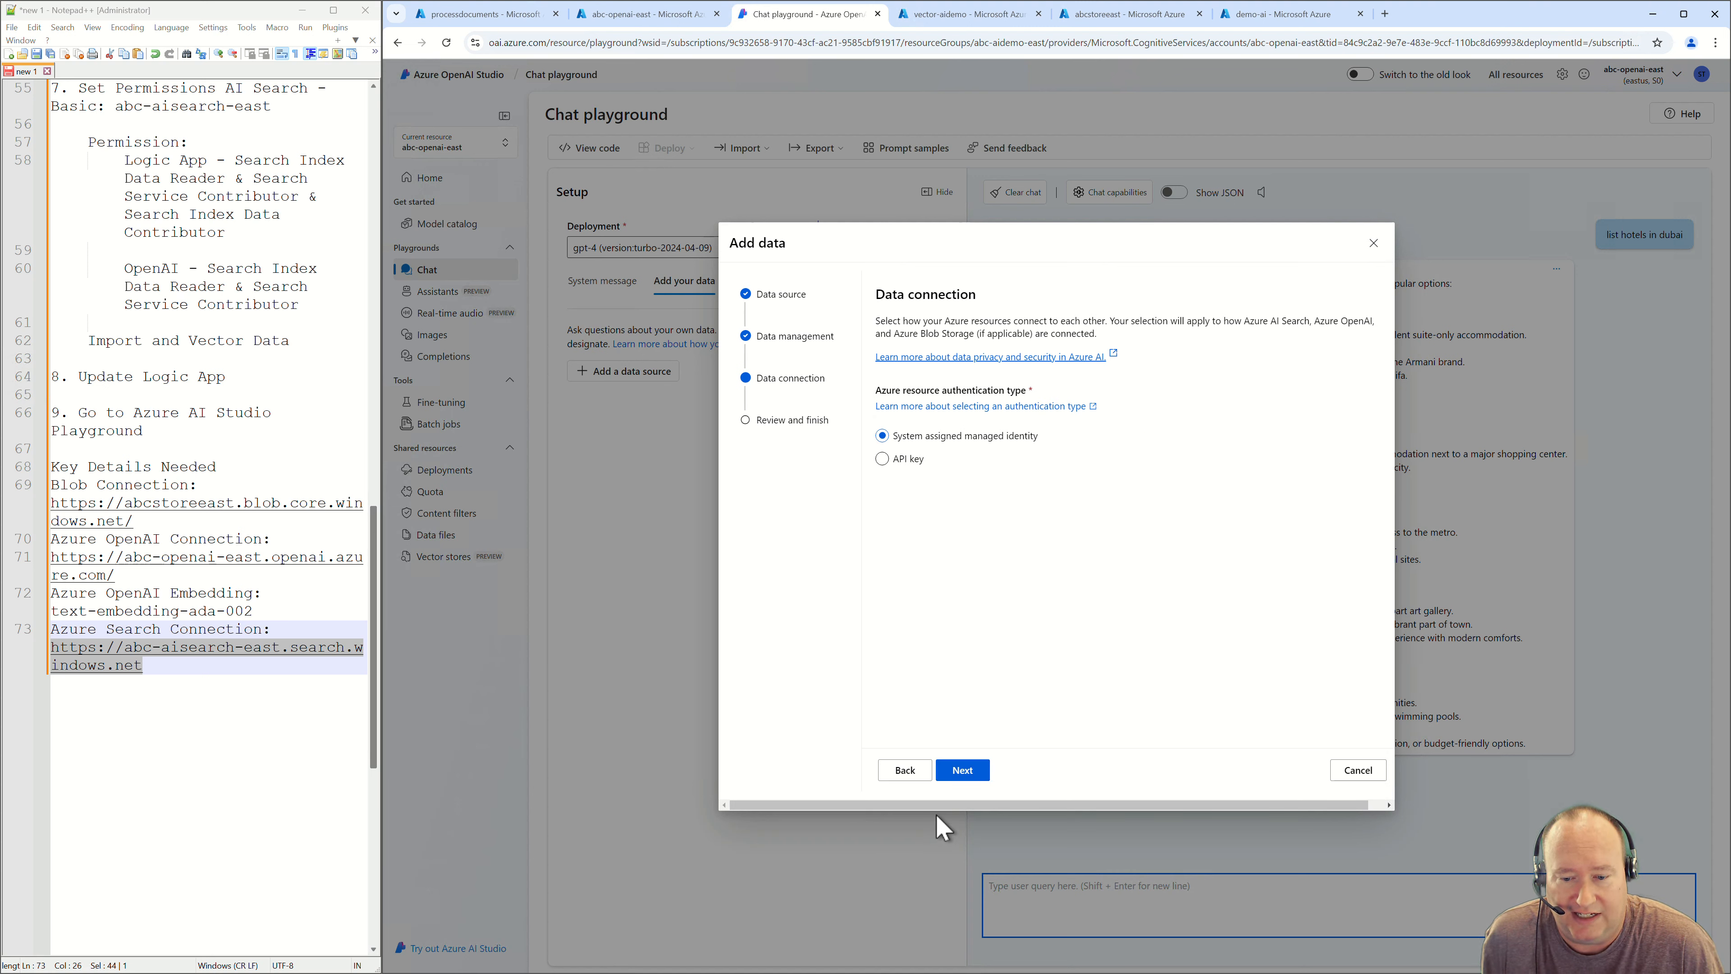
click(952, 777)
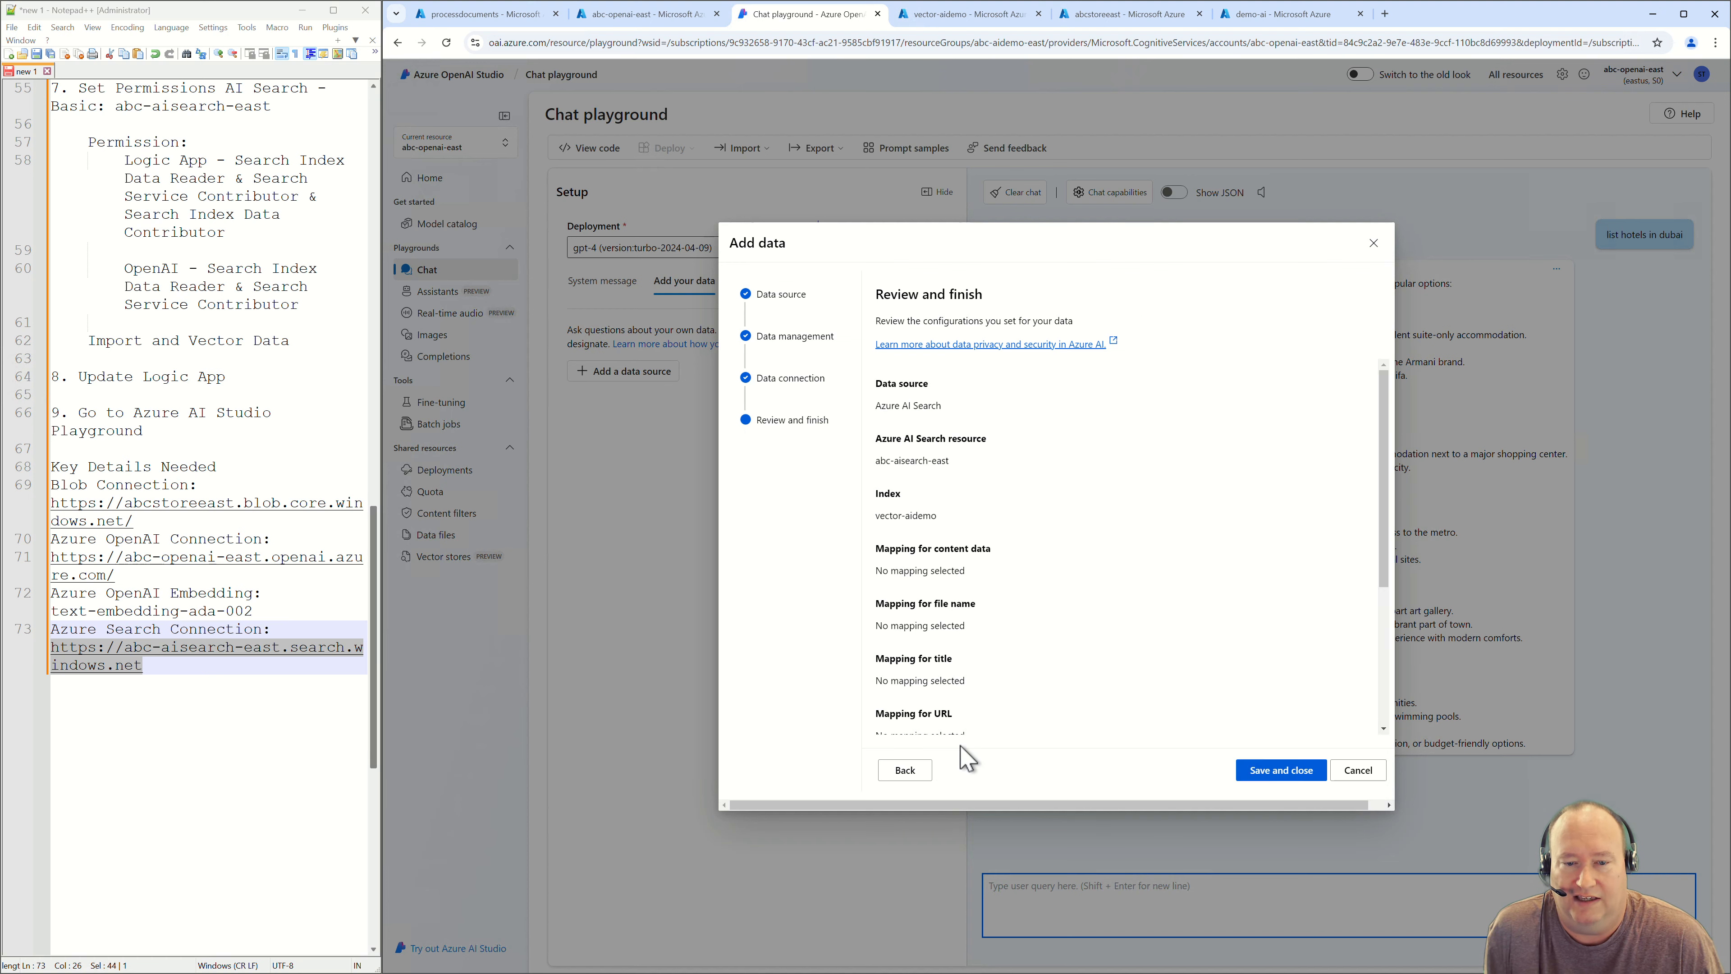
click(1253, 770)
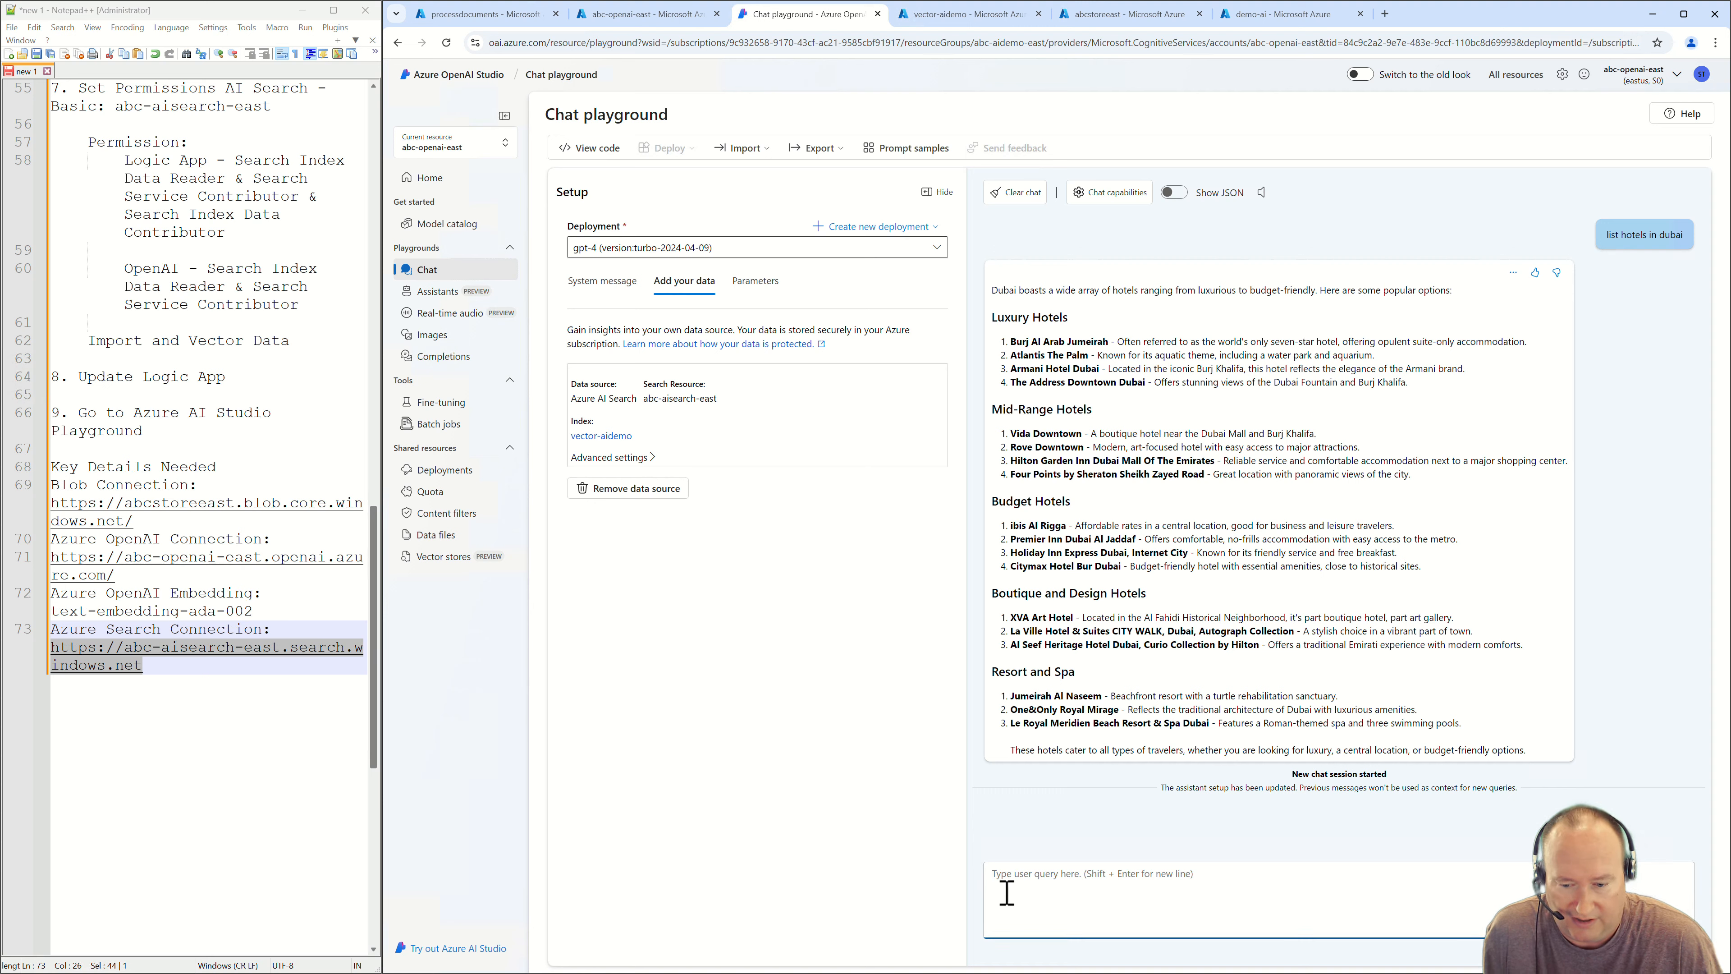
Ask "list hotels in dubai" again against the added data, then expand the answer's references and open Citation 1.
text(list hotels in dubai)
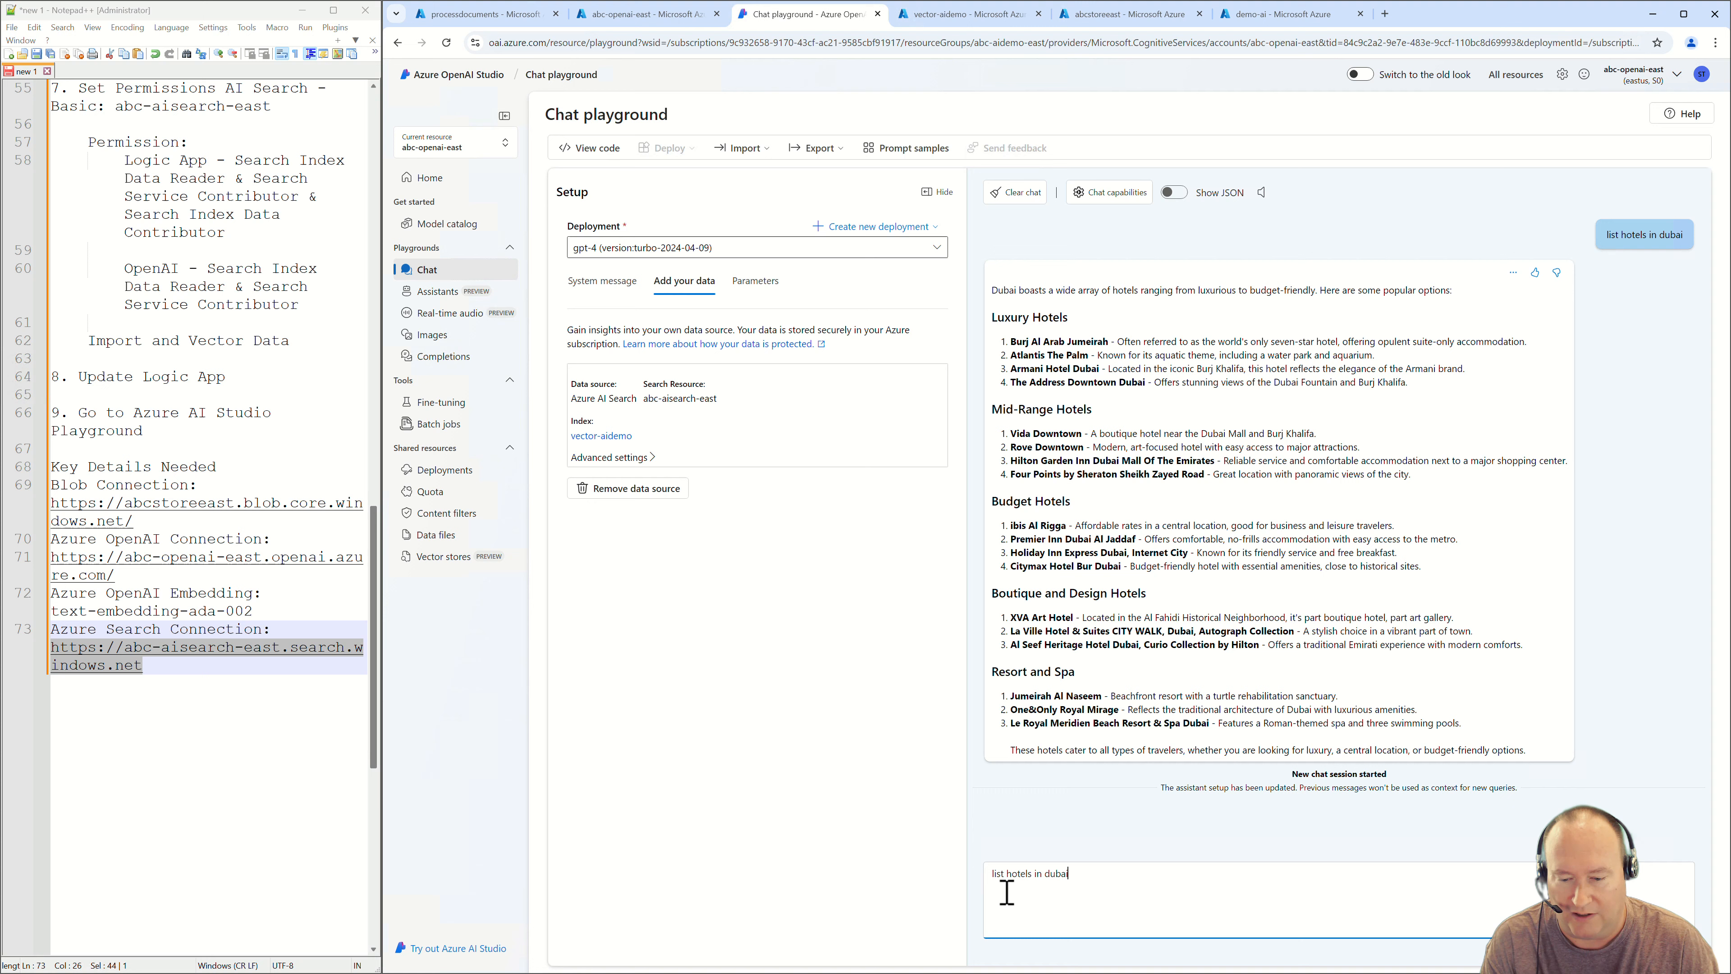
key(Return)
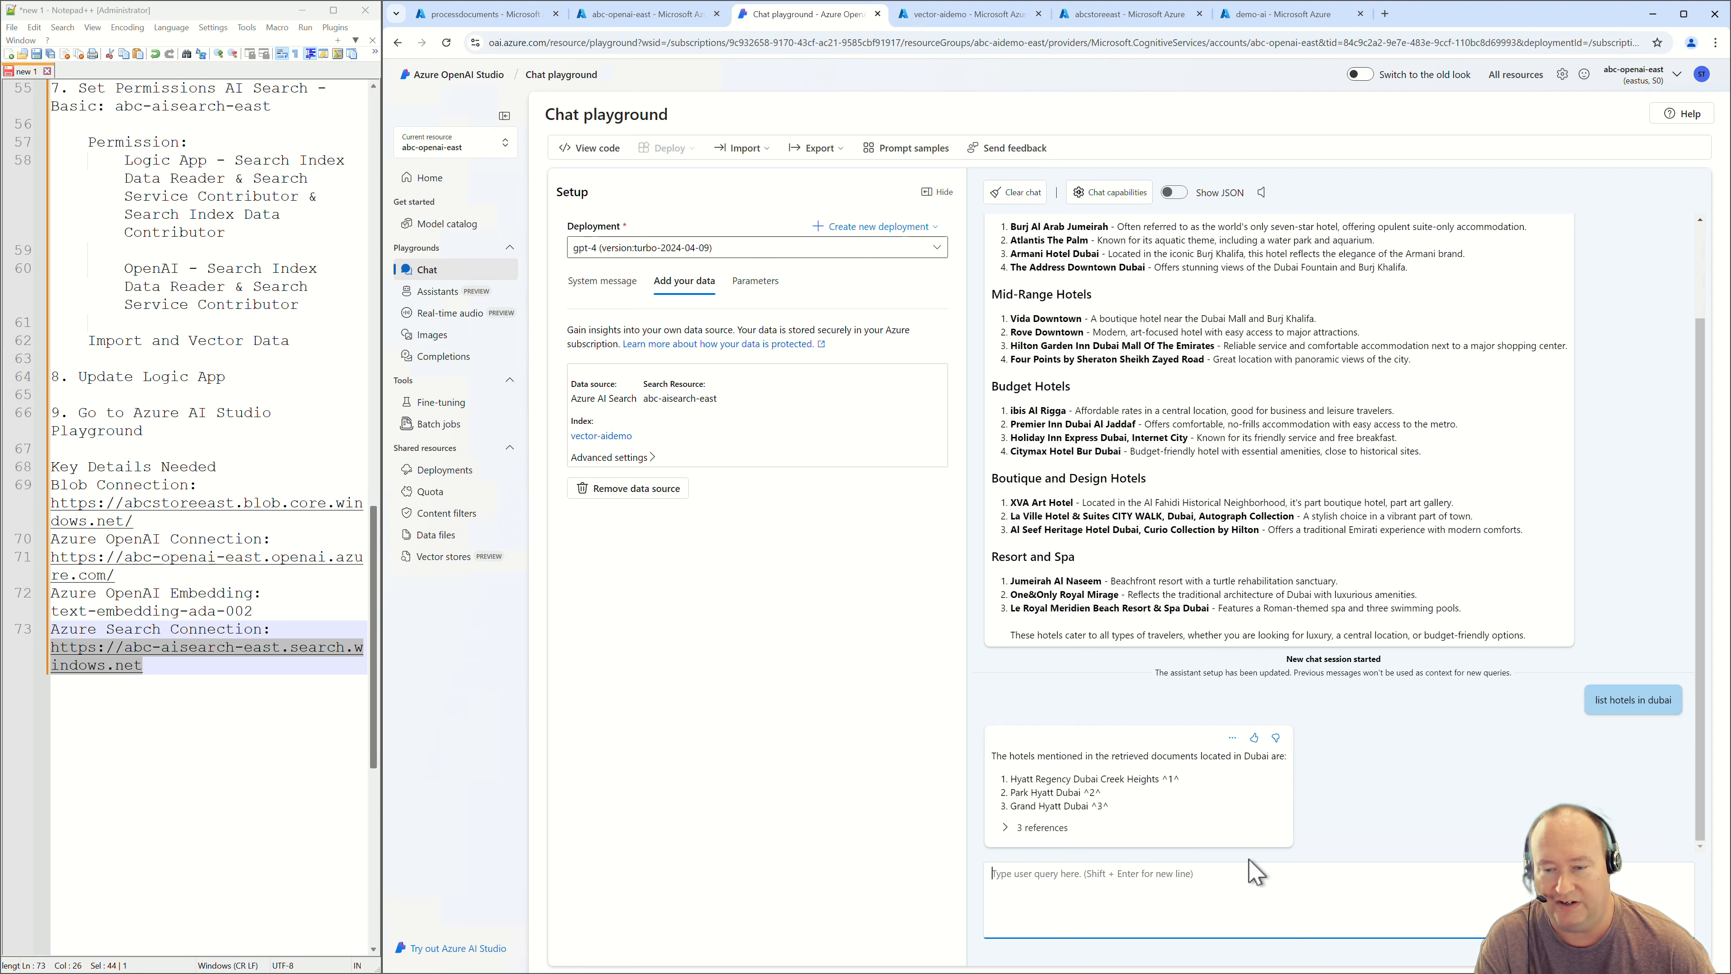
click(1012, 829)
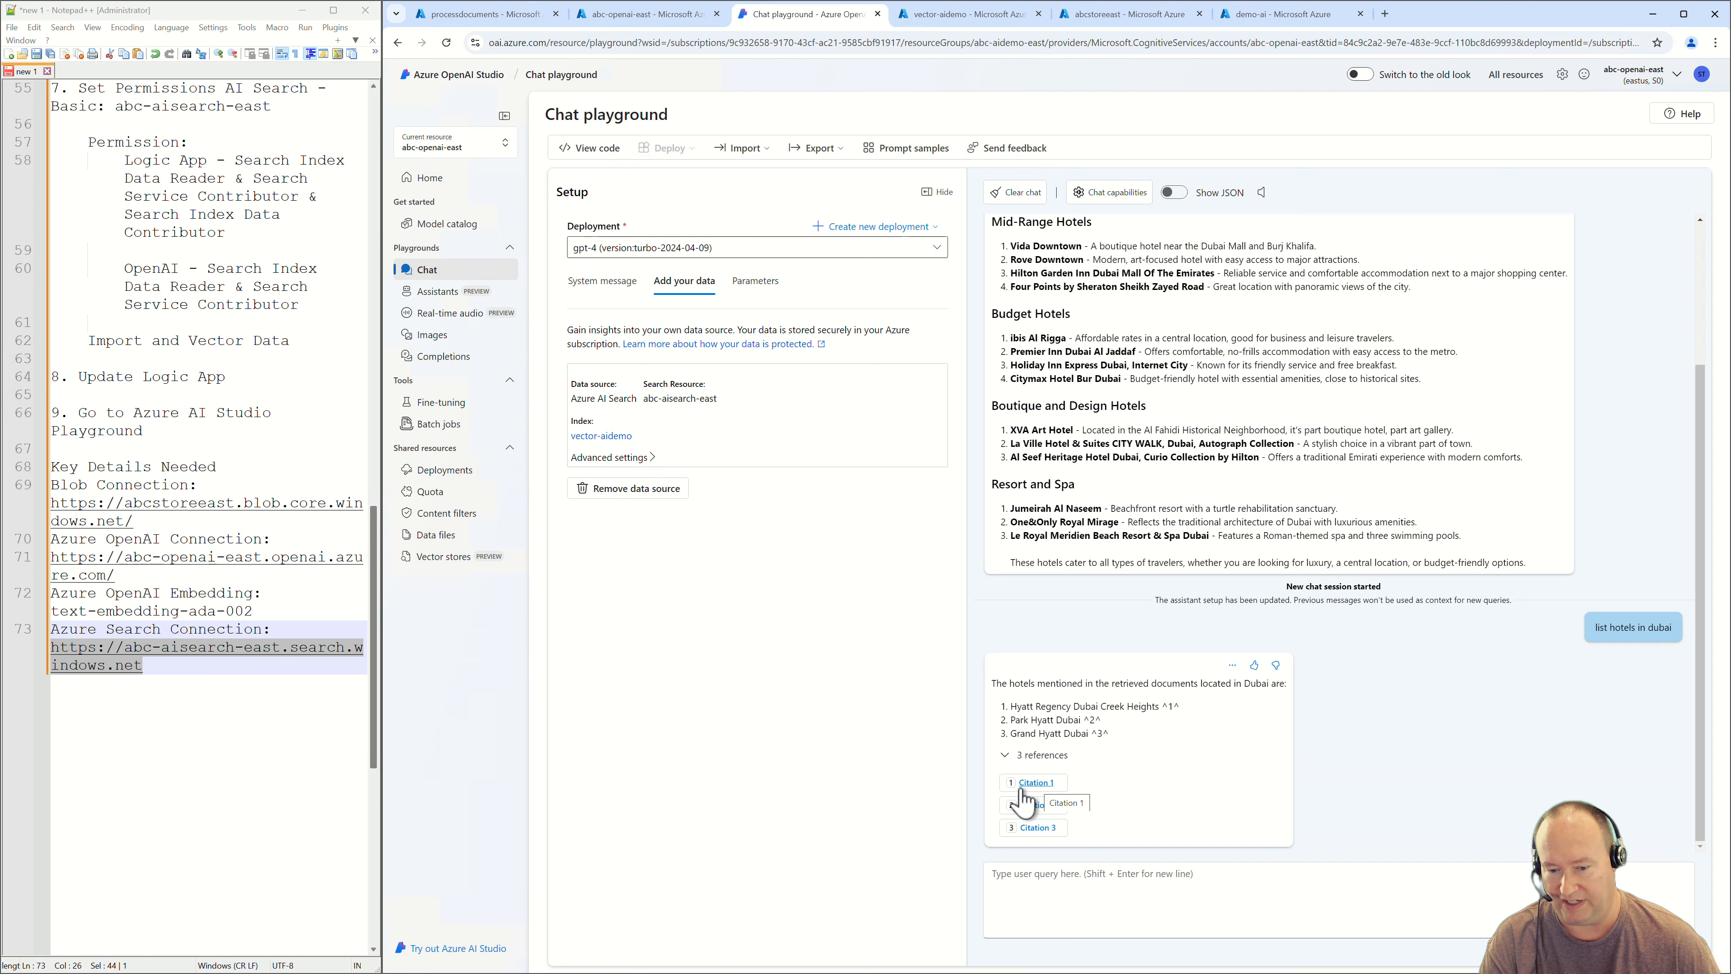
click(1037, 784)
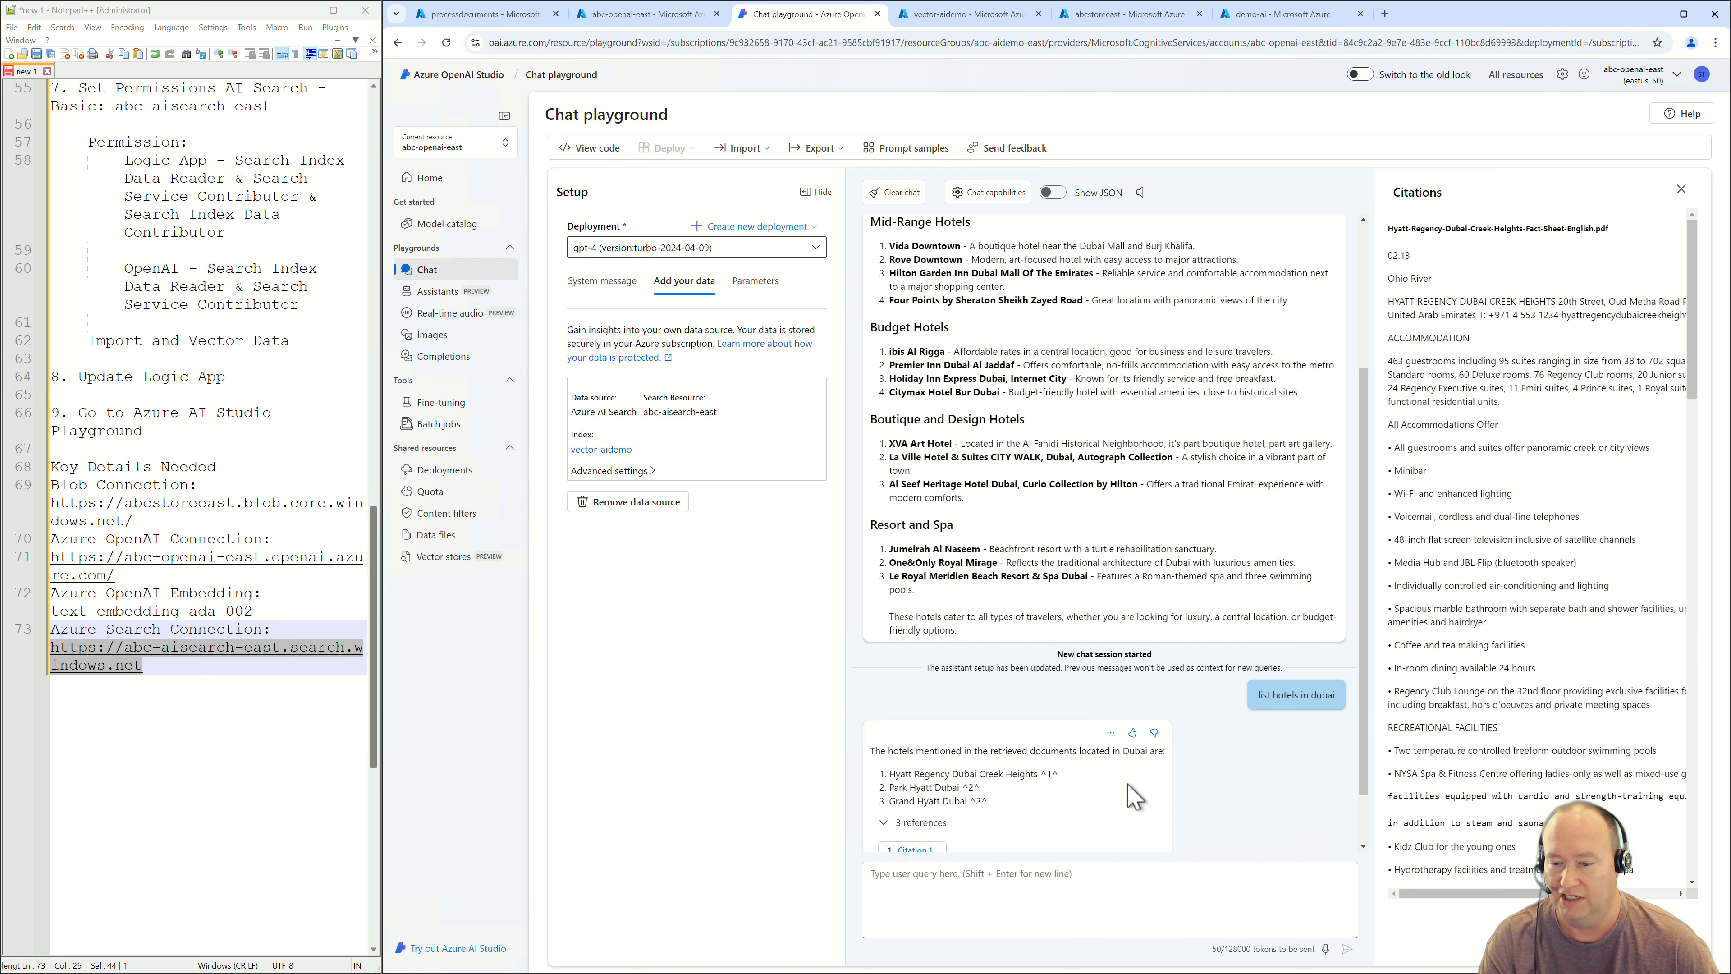
scroll(1131, 797, down, 1)
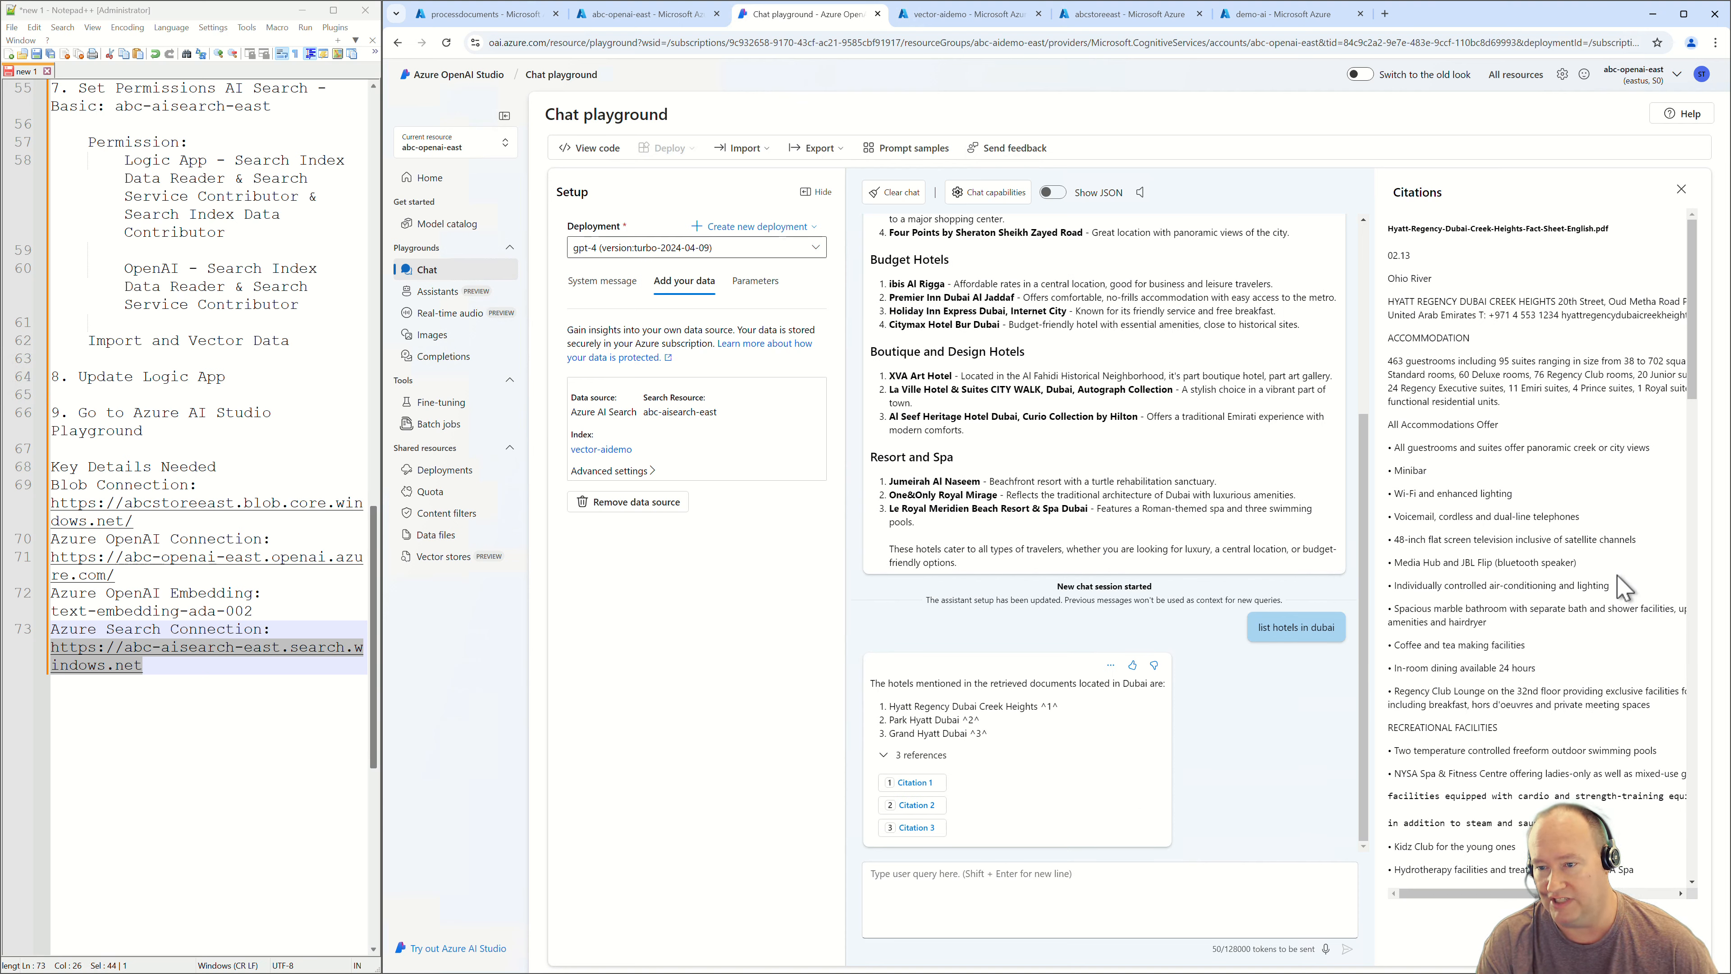